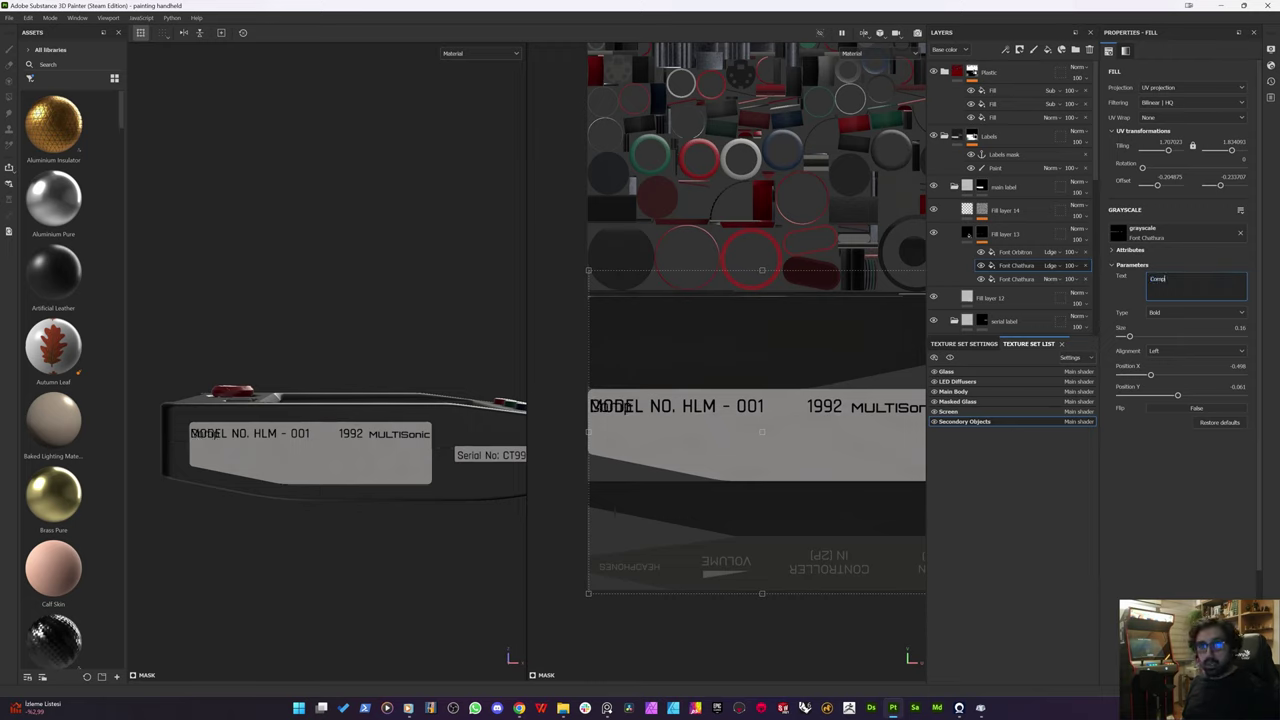
# Step: Enter "Complies wirh the limists for a Class B computing" as the font fill's text and move it below the model number line
pyautogui.write('lex wiri')
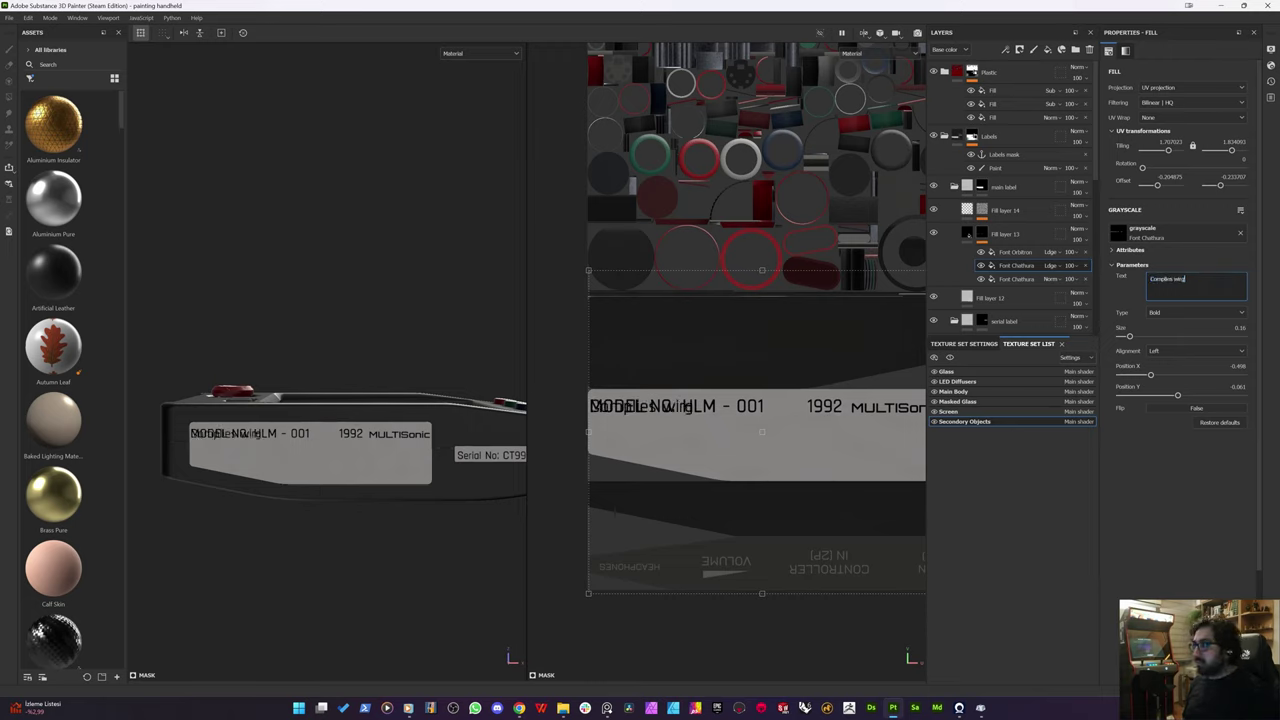
pyautogui.write('n')
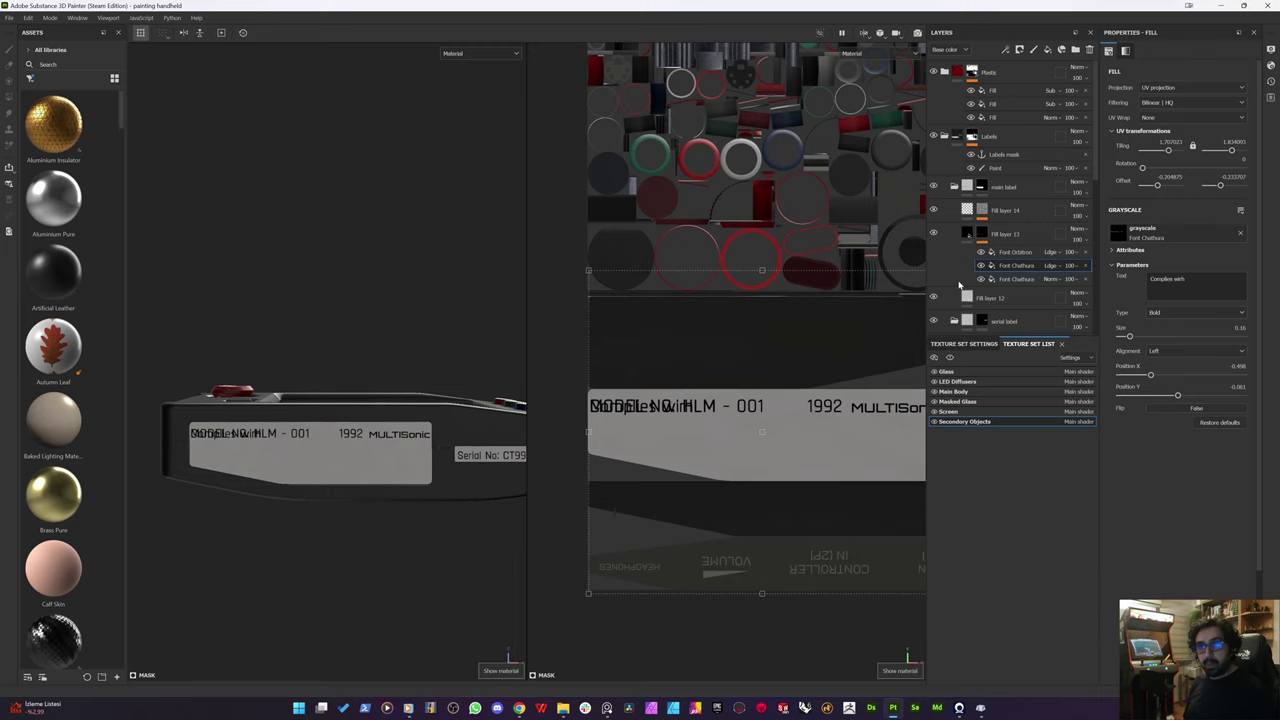
pyautogui.press('f')
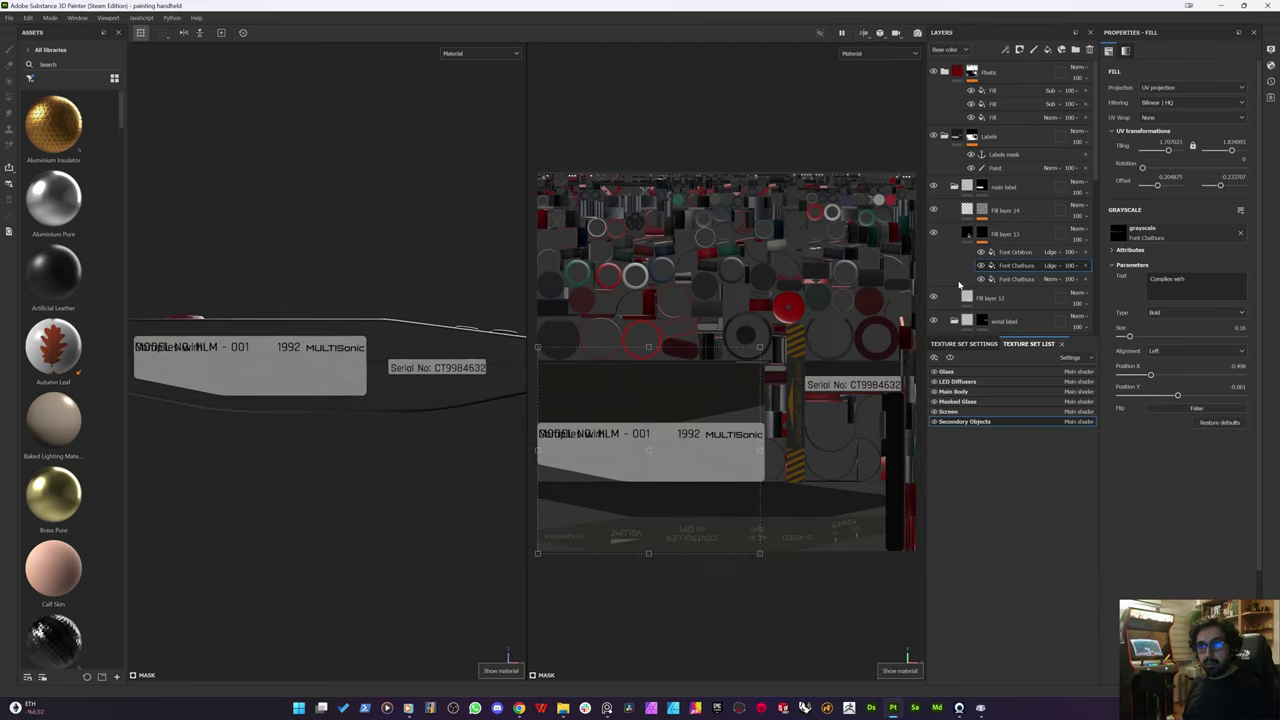
pyautogui.scroll(1, 916, 283)
pyautogui.click(1220, 290)
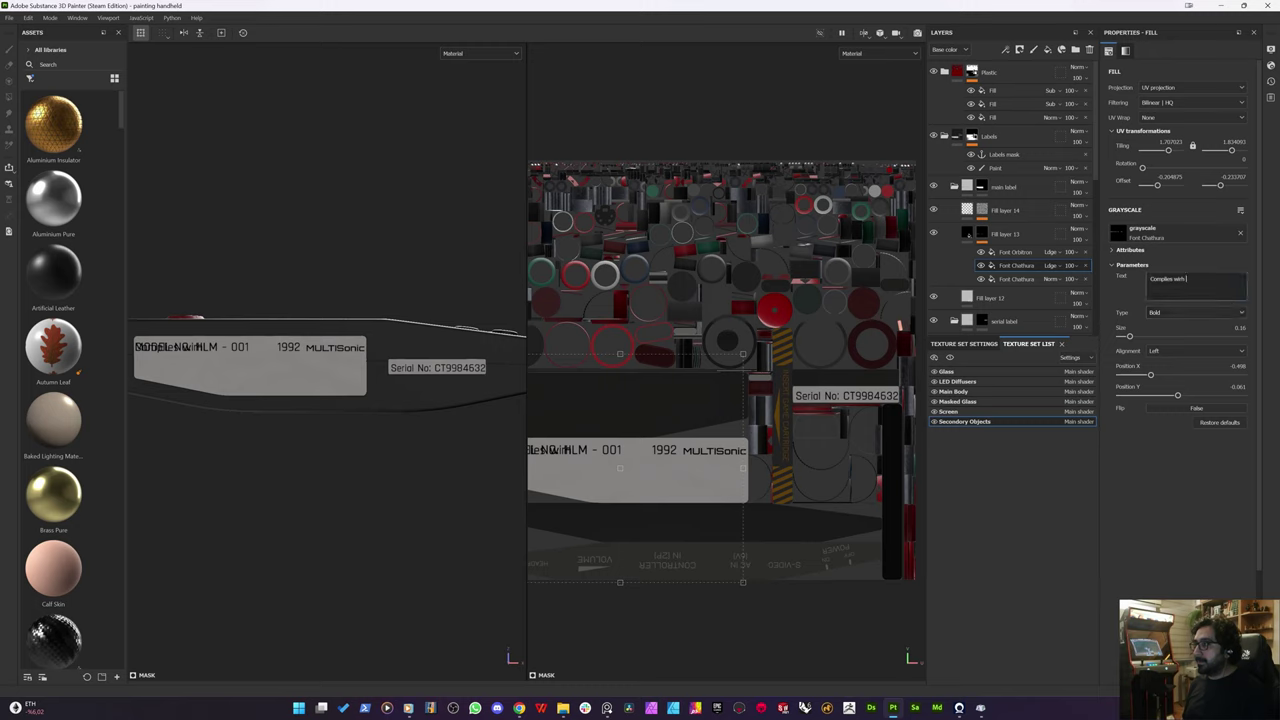
pyautogui.write('the')
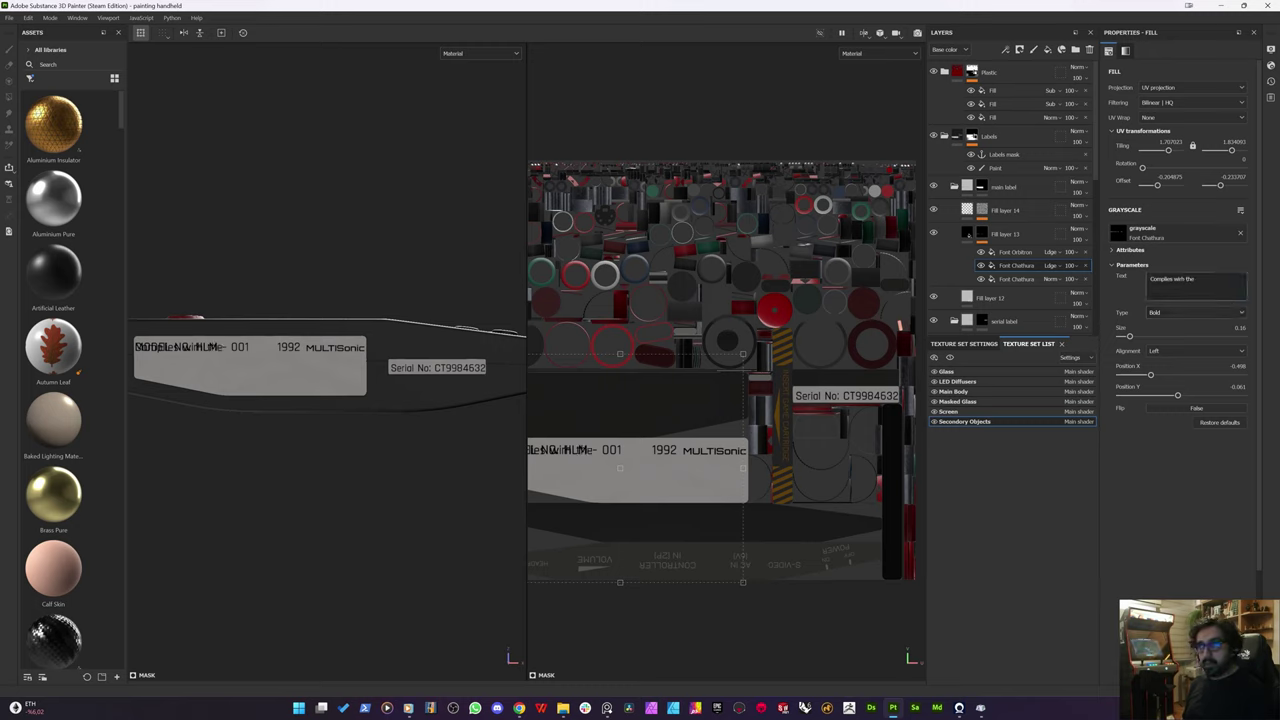
pyautogui.write(' limits for')
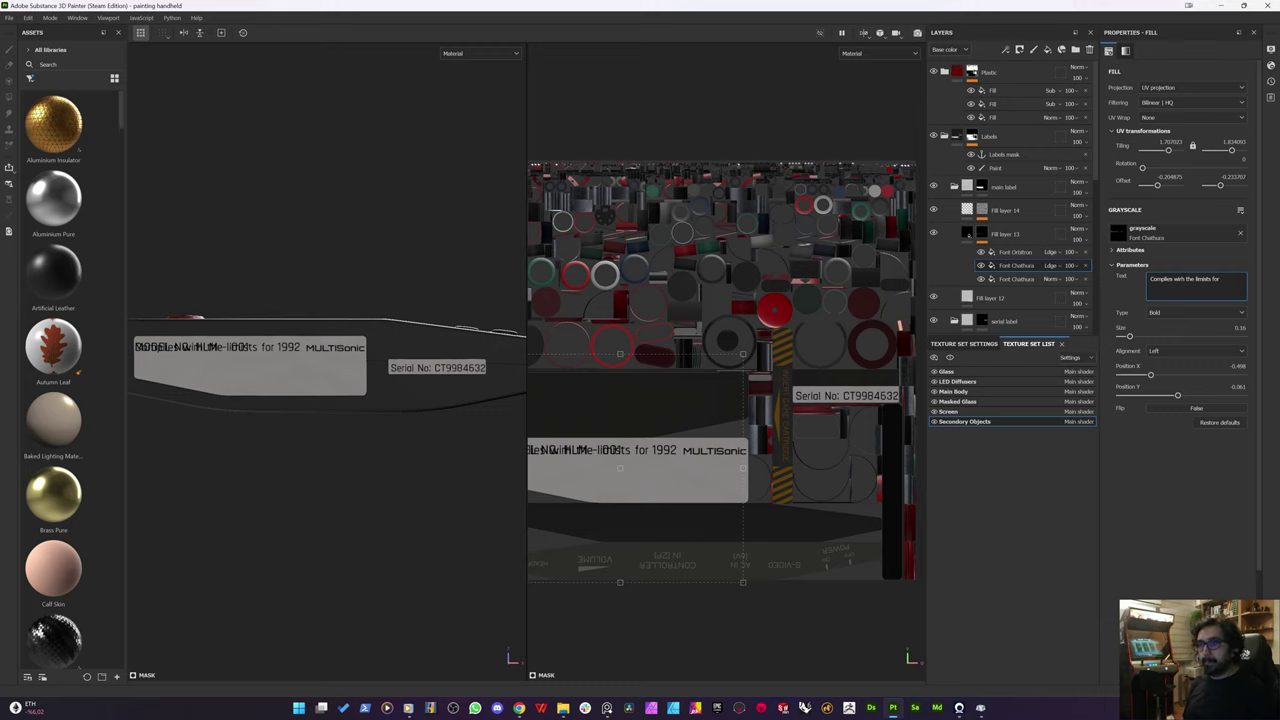
pyautogui.write(' a Class V')
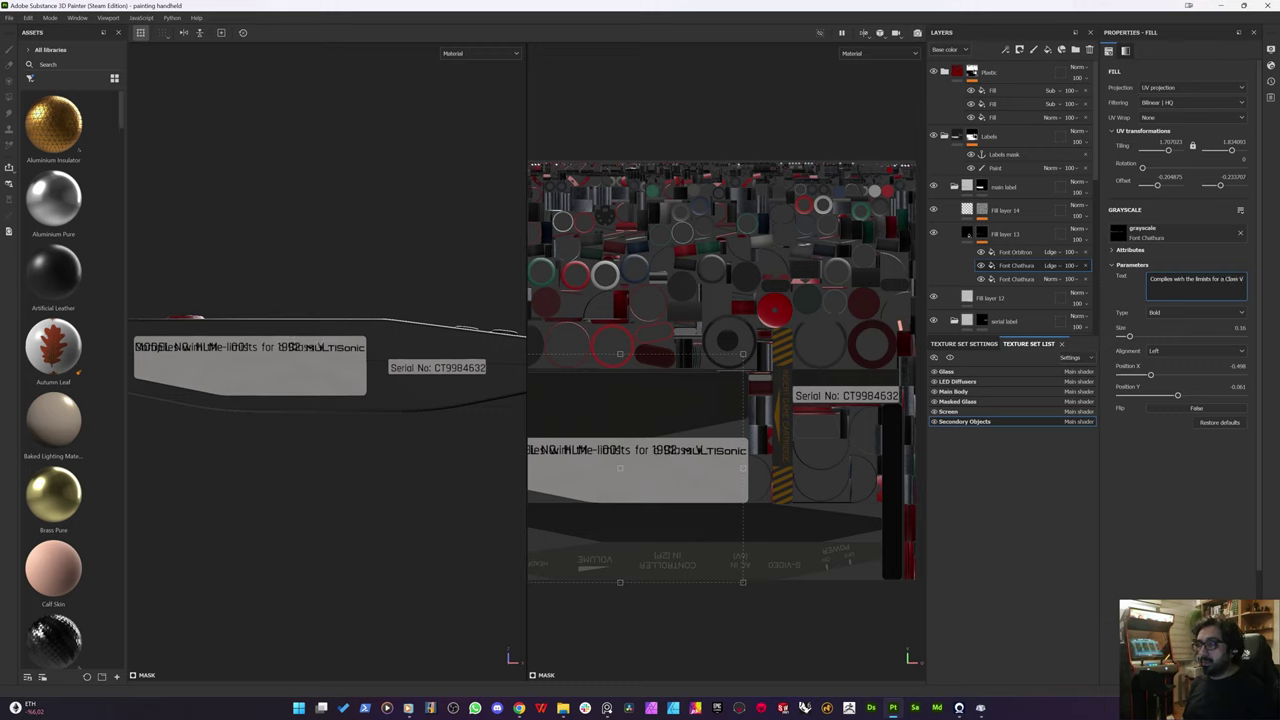
pyautogui.write(' comput')
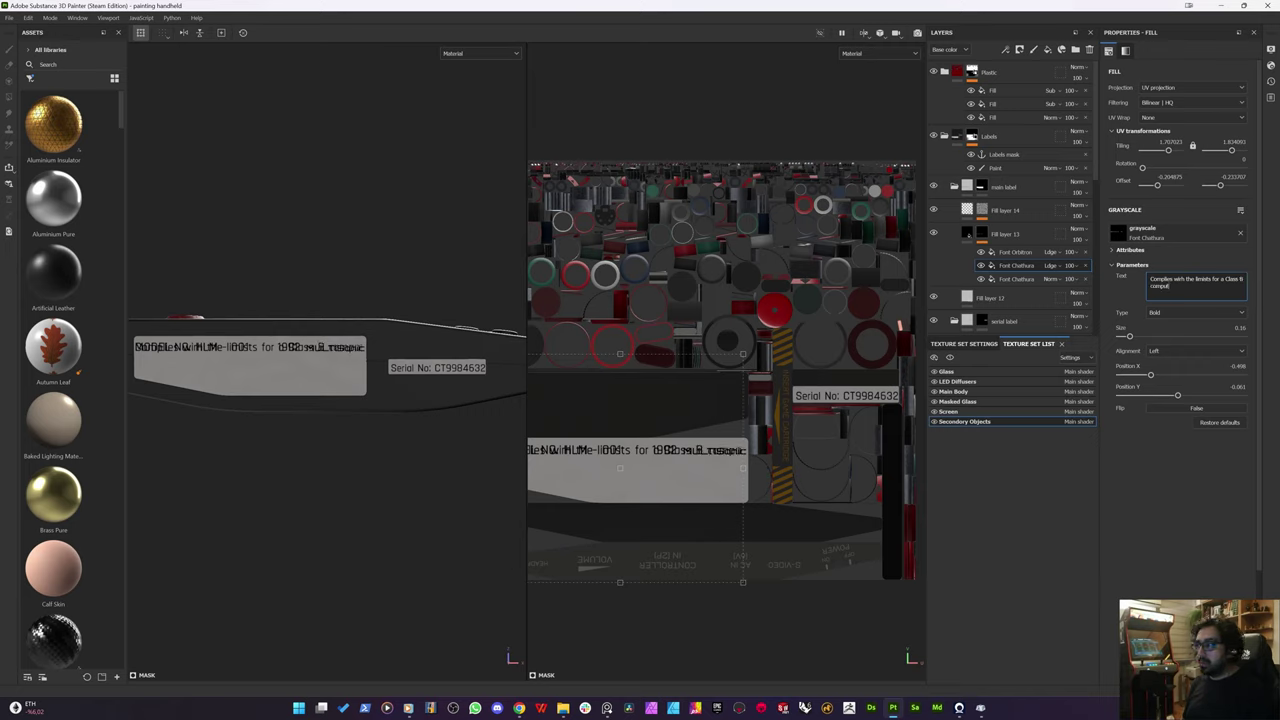
pyautogui.write('ing')
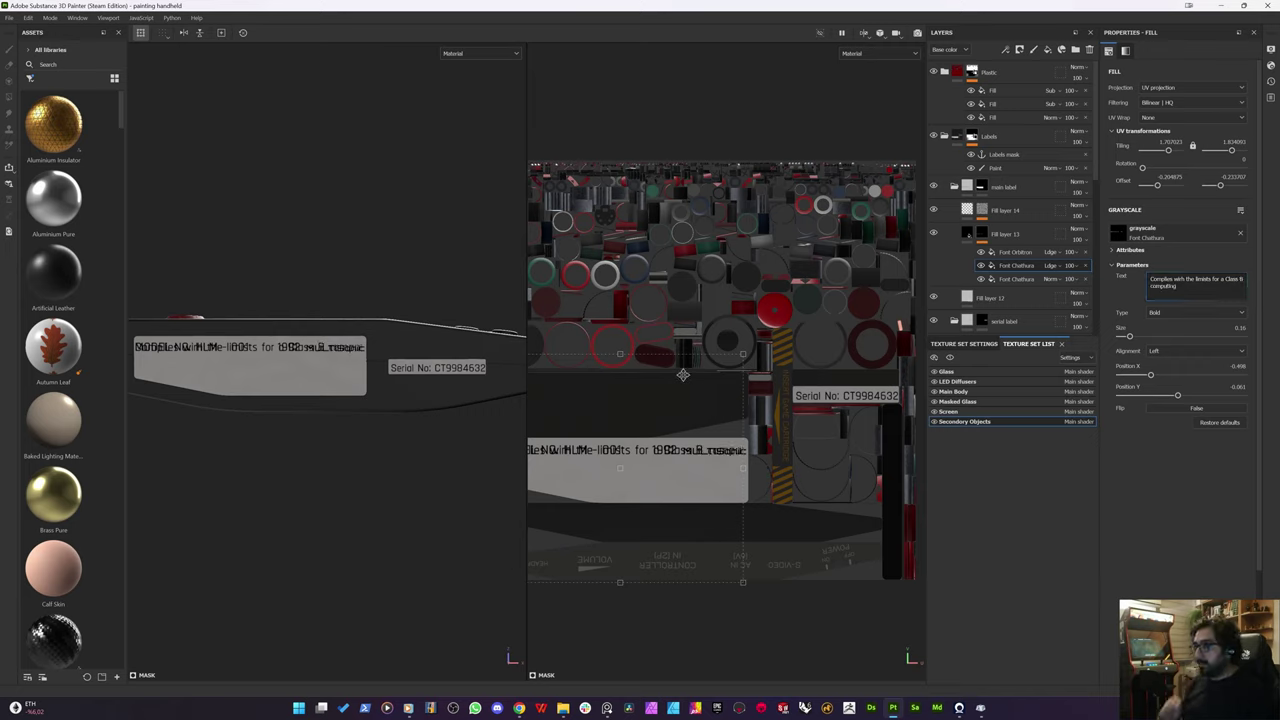
pyautogui.scroll(-3, 766, 502)
pyautogui.scroll(3, 632, 503)
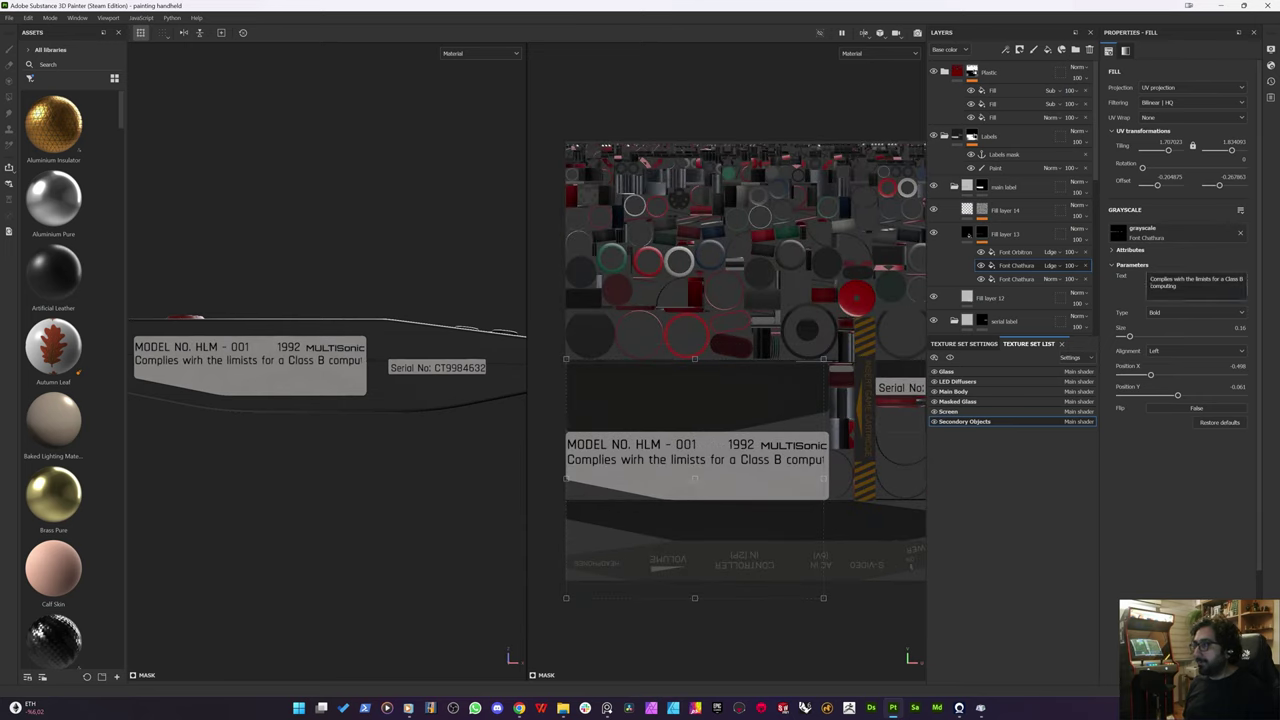
# Step: Try breaking the compliance text onto a second line before "computing"
pyautogui.press('Return')
pyautogui.scroll(-3, 668, 476)
pyautogui.scroll(3, 668, 475)
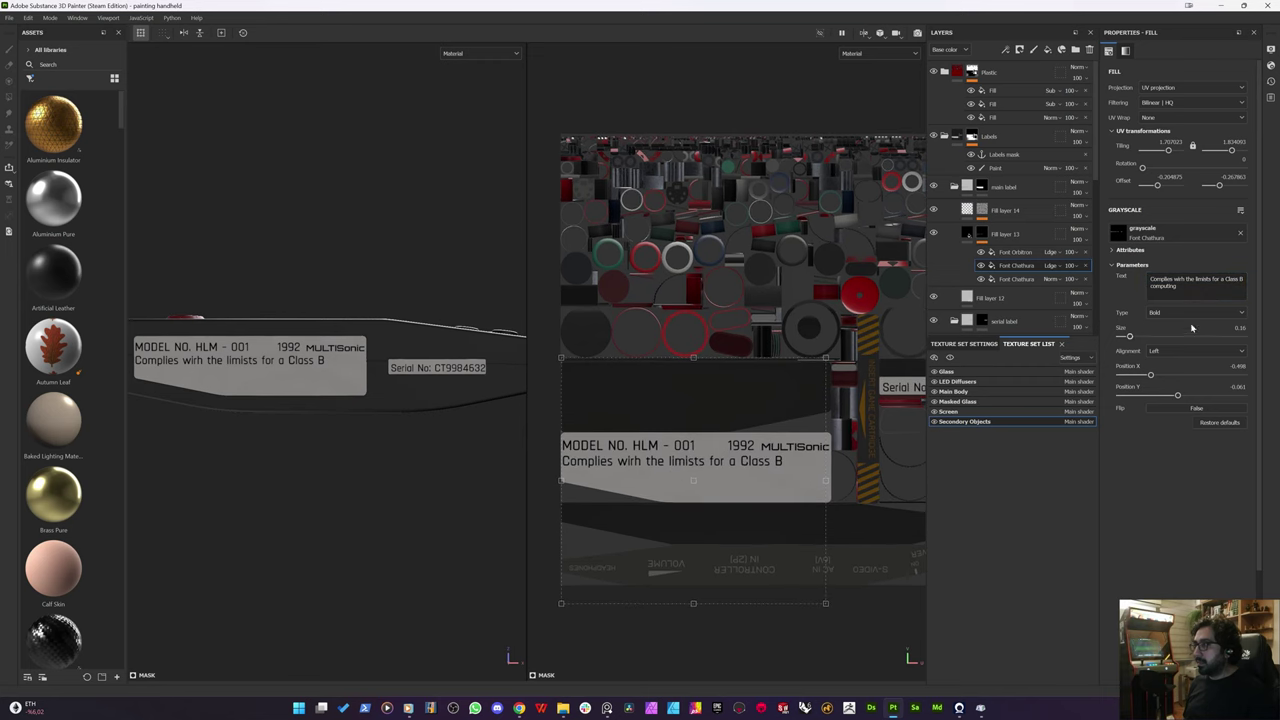
pyautogui.click(1151, 286)
pyautogui.press('BackSpace')
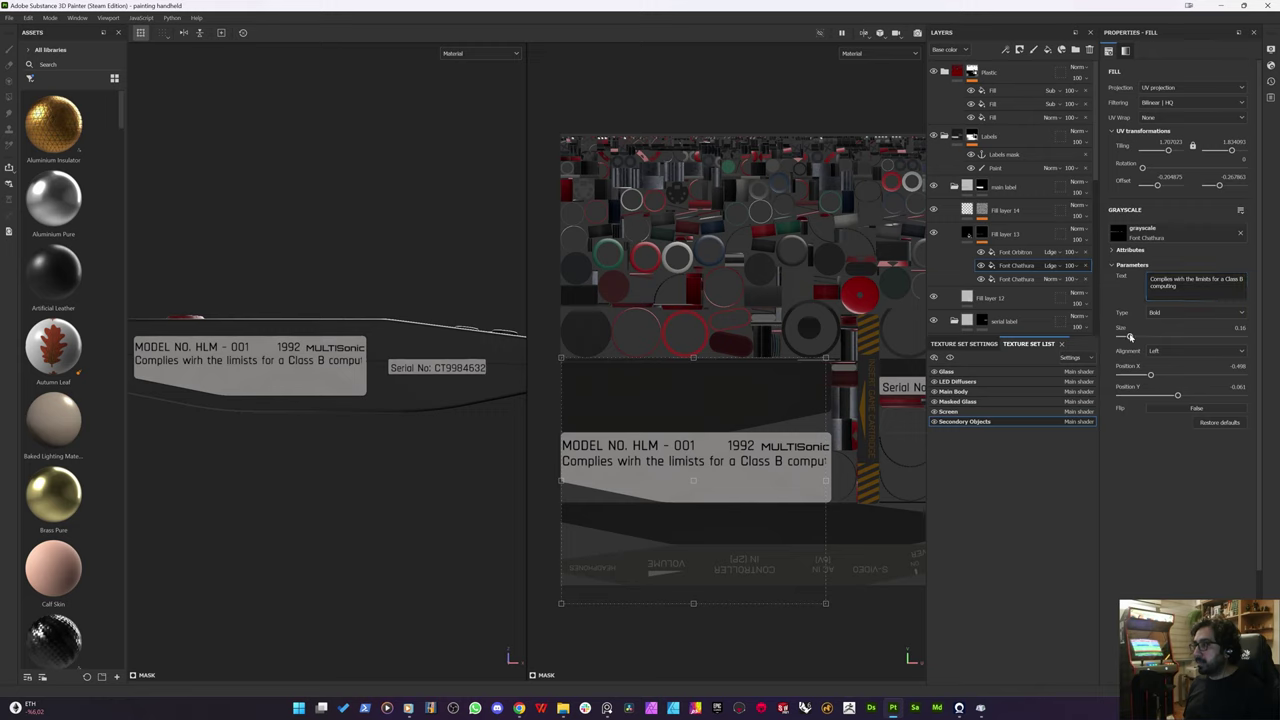
pyautogui.moveTo(1130, 337); pyautogui.dragTo(1129, 337)
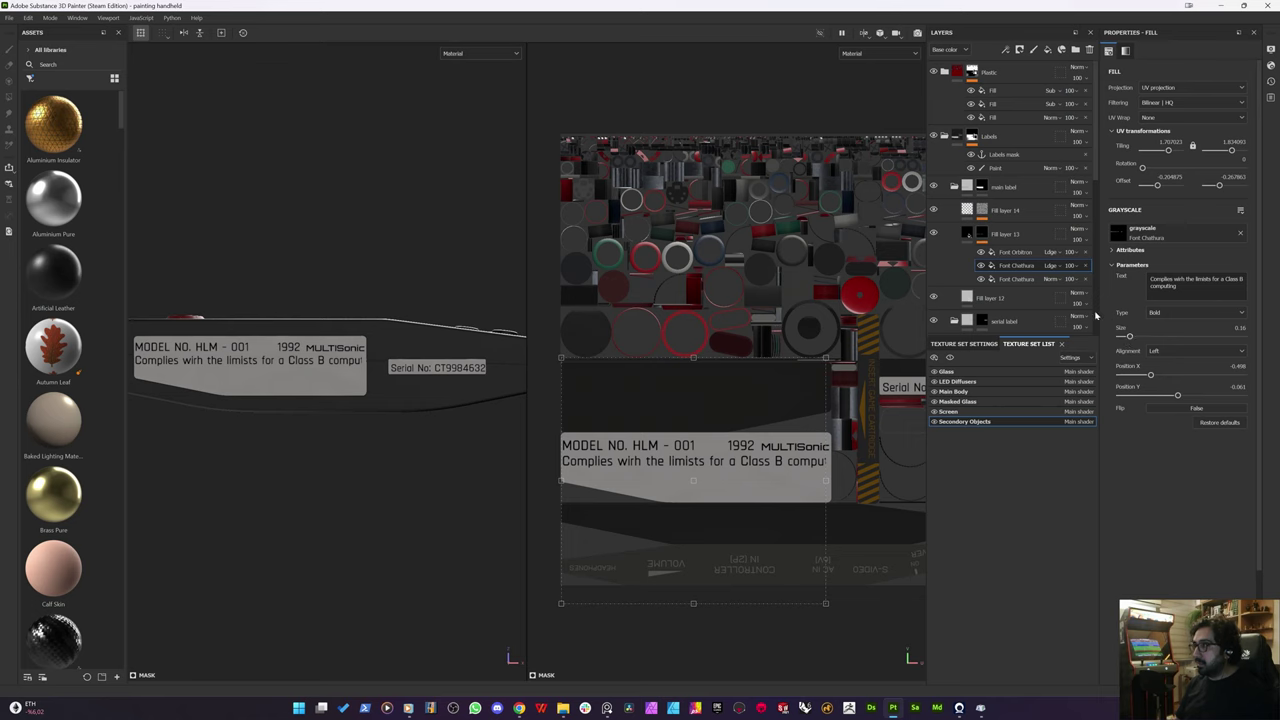
pyautogui.scroll(-3, 800, 512)
pyautogui.scroll(4, 692, 538)
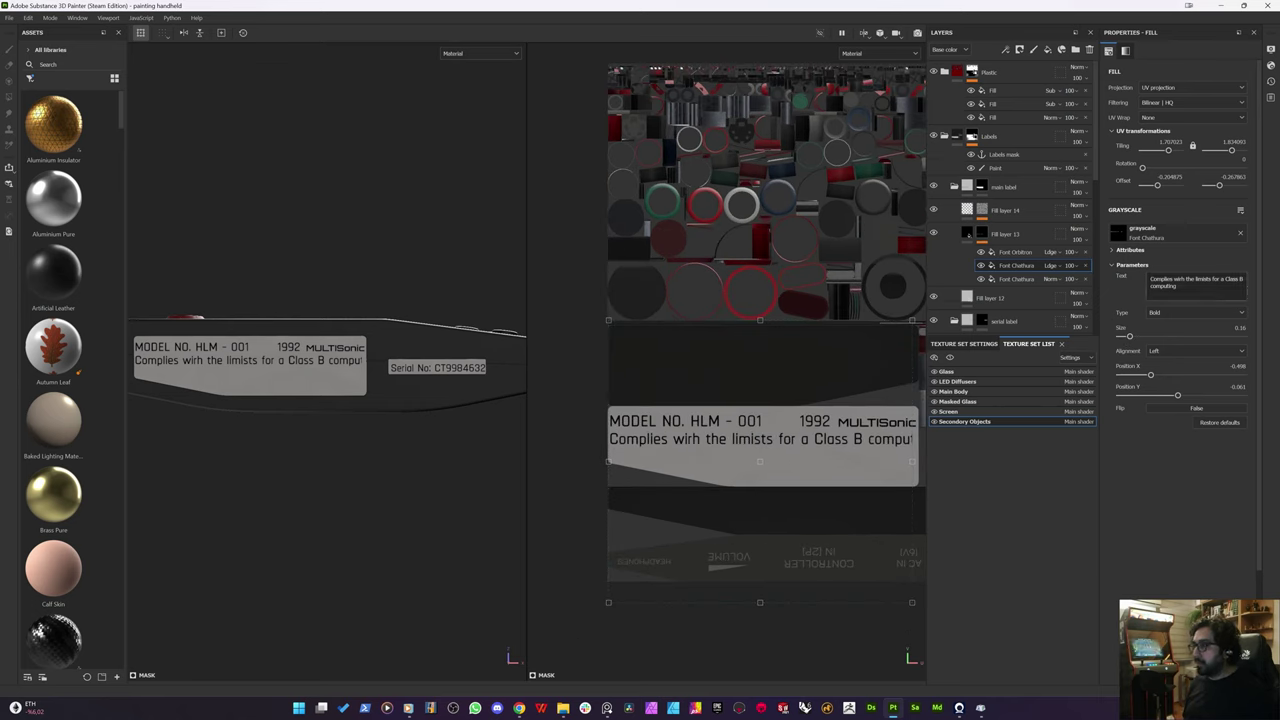
# Step: Remove "computing" from the compliance line, duplicate the font fill with the text "computing.", and place it indented on the line below
pyautogui.doubleClick(1164, 286)
pyautogui.hotkey('ctrl', 'x')
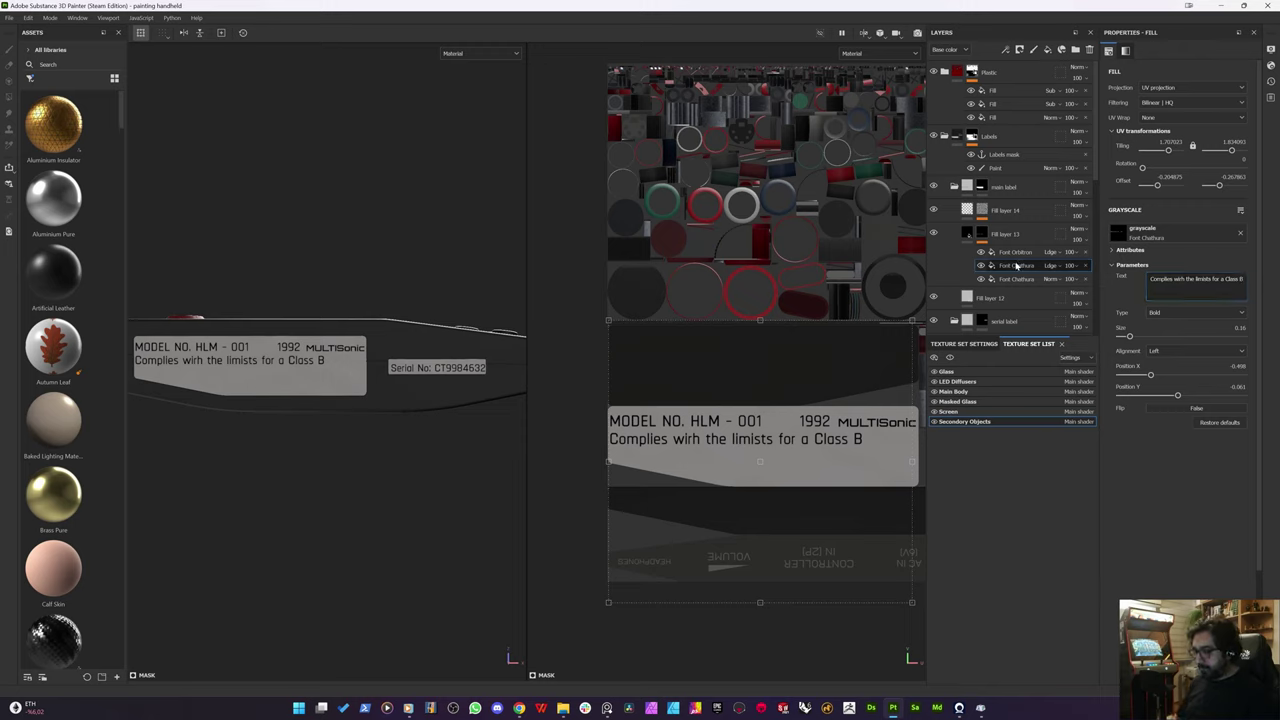
pyautogui.hotkey('ctrl', 'd')
pyautogui.doubleClick(1178, 279)
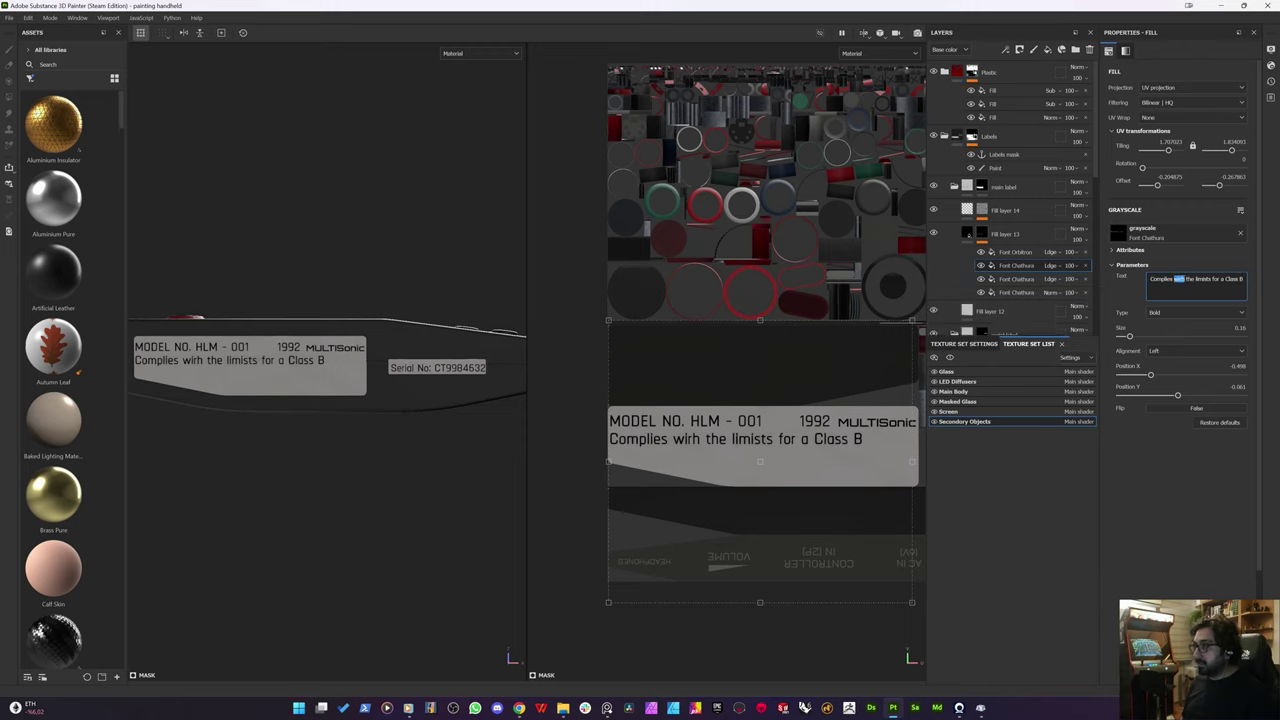
pyautogui.hotkey('ctrl', 'a')
pyautogui.write('compu')
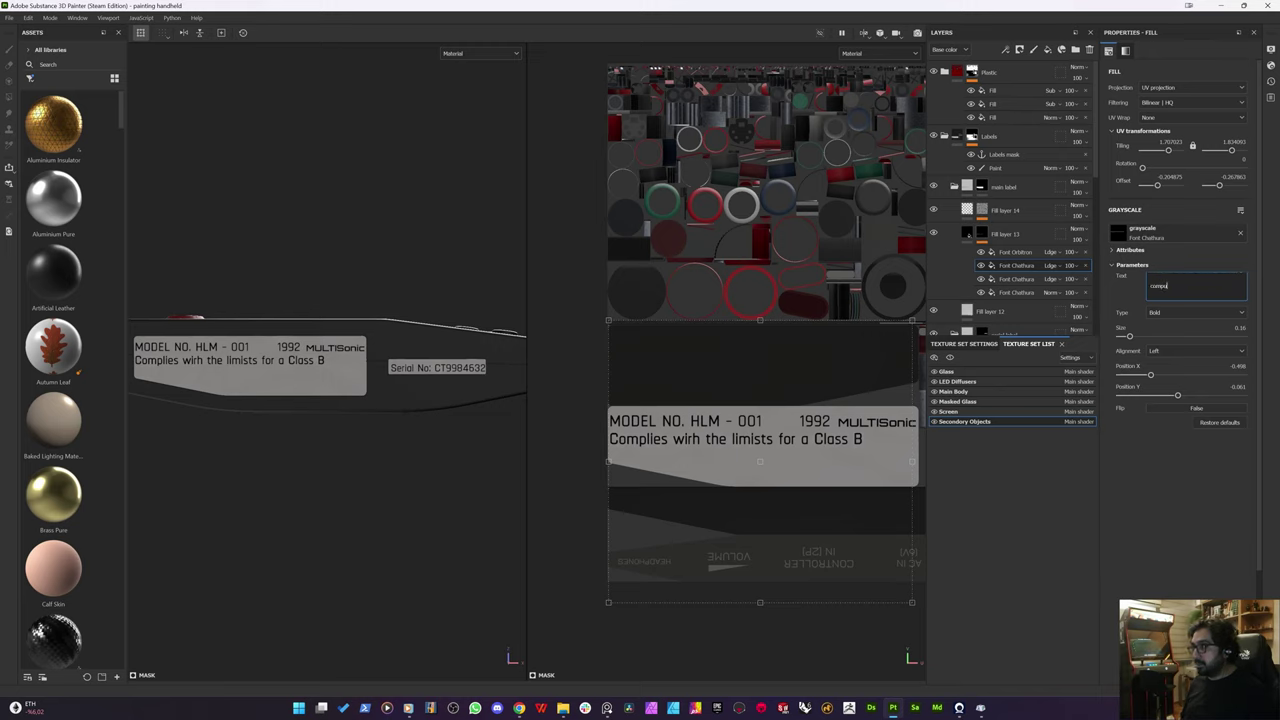
pyautogui.write('ting')
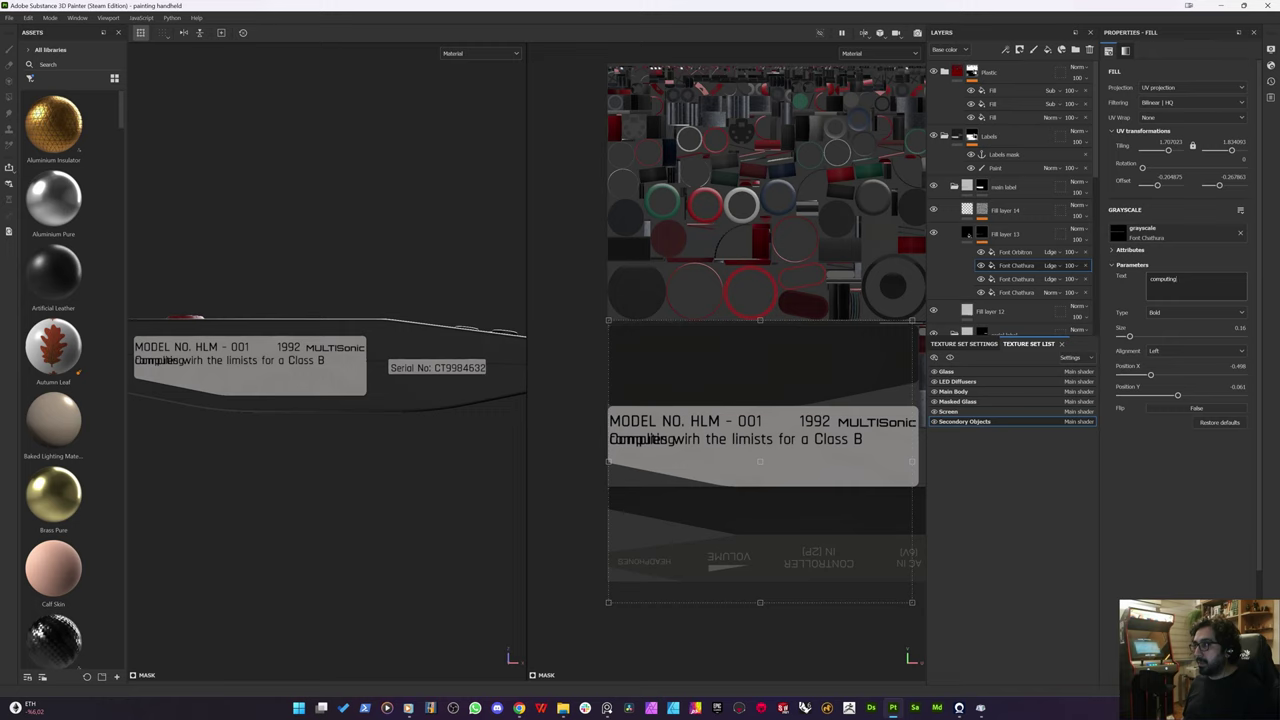
pyautogui.write('.')
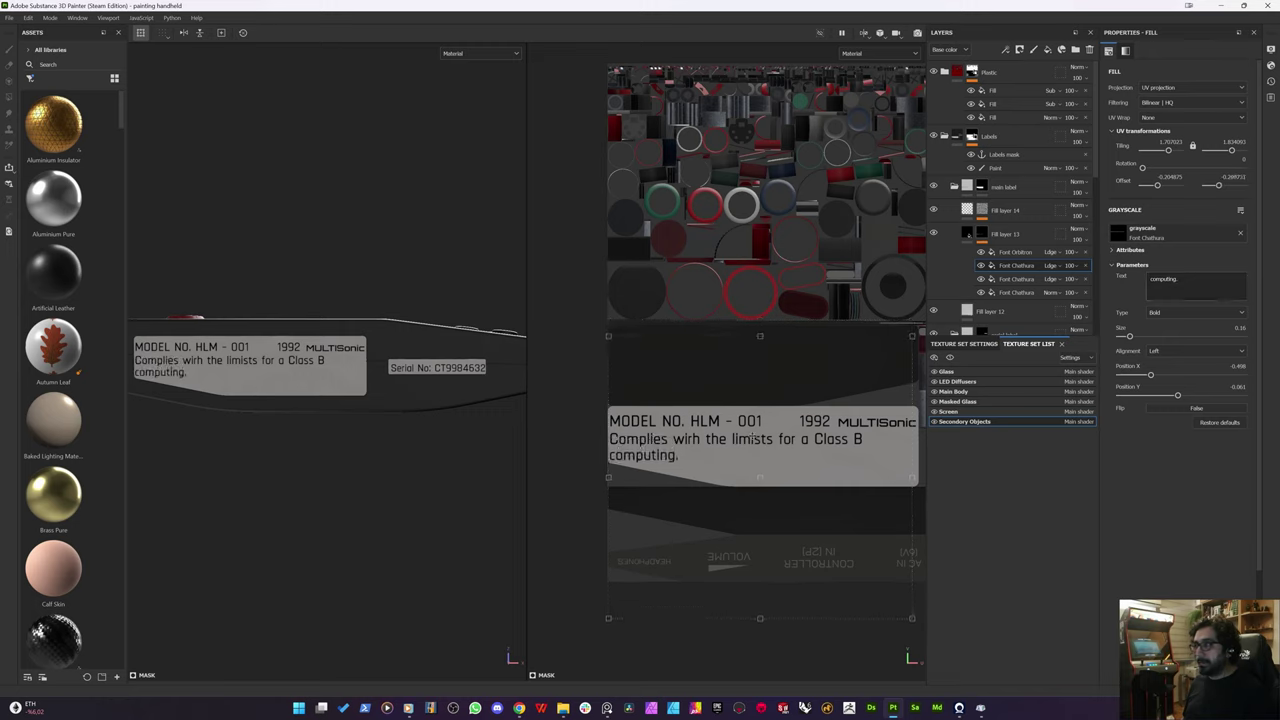
pyautogui.moveTo(680, 442); pyautogui.dragTo(720, 446)
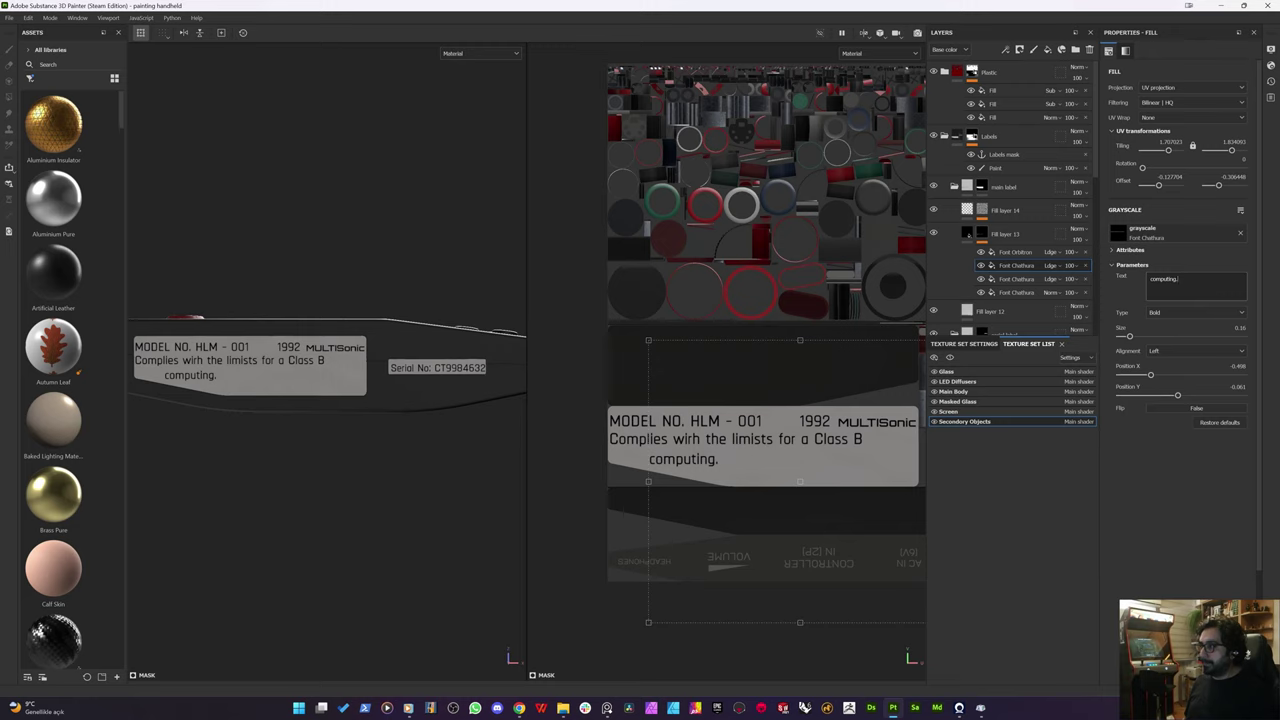
# Step: Extend the third label line to read "computing. Device pursuant to Subpart J"
pyautogui.write('Device')
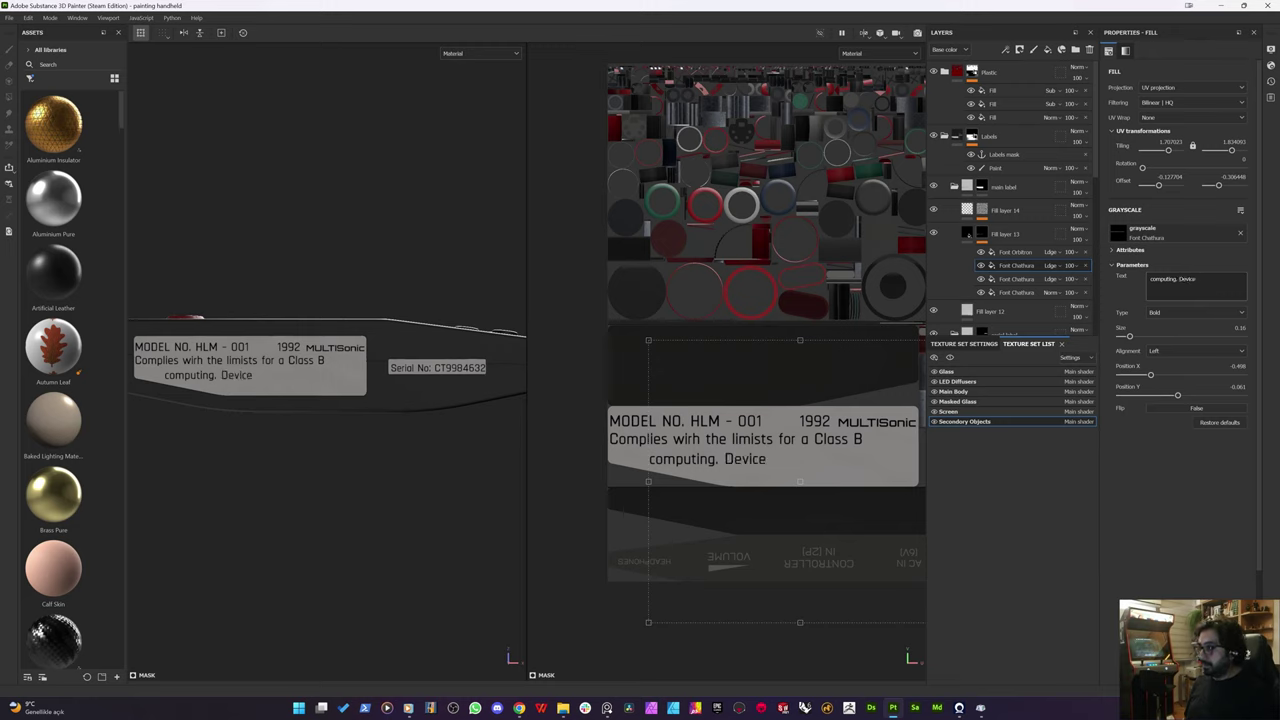
pyautogui.write(' pursuan')
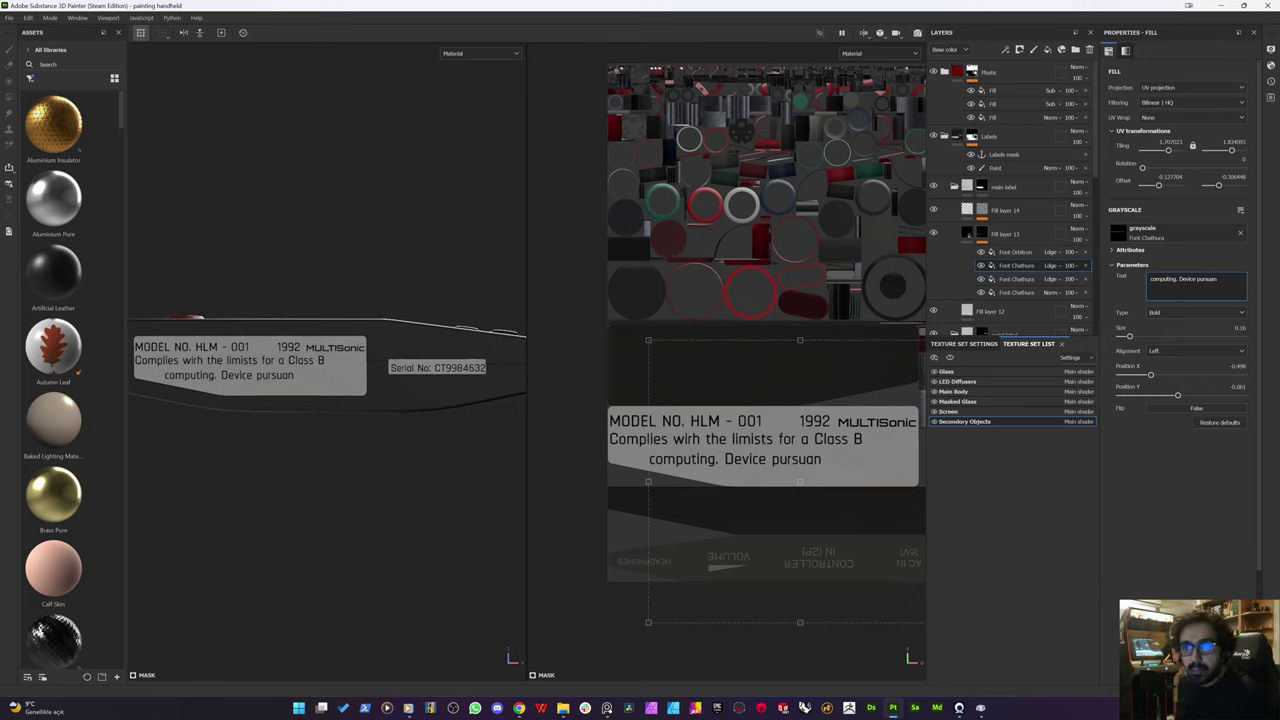
pyautogui.write(' t')
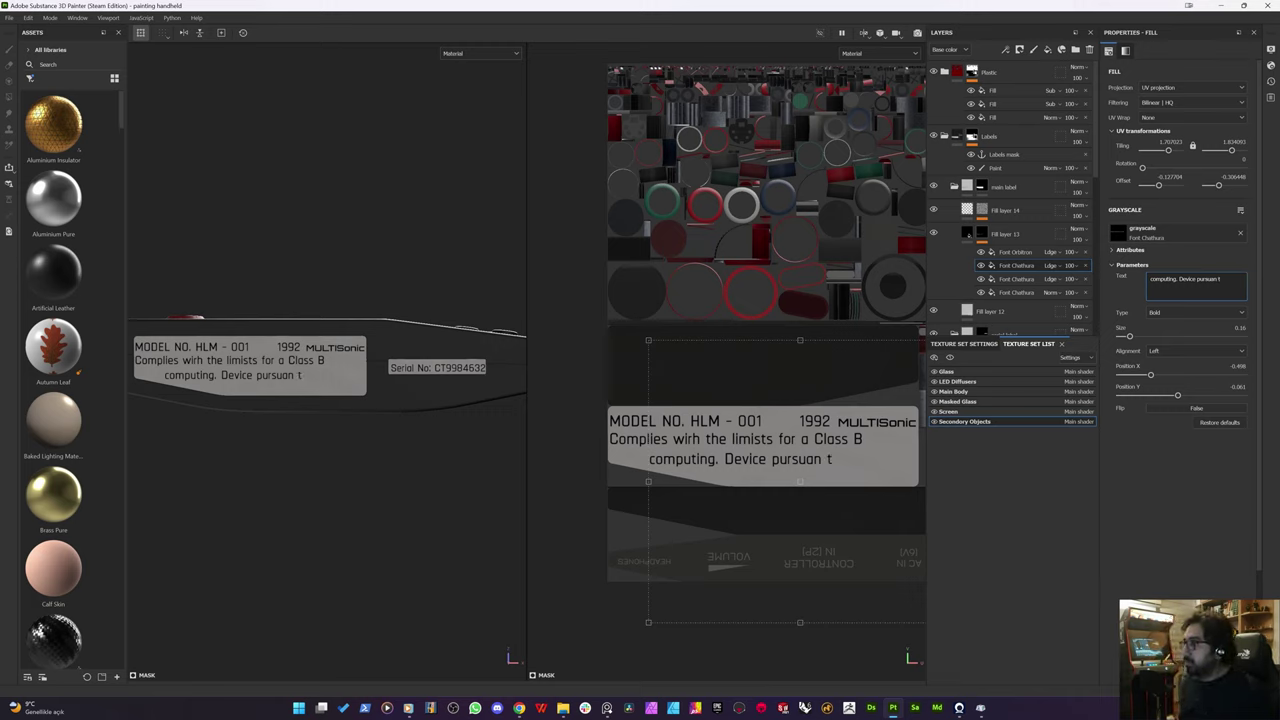
pyautogui.write('o')
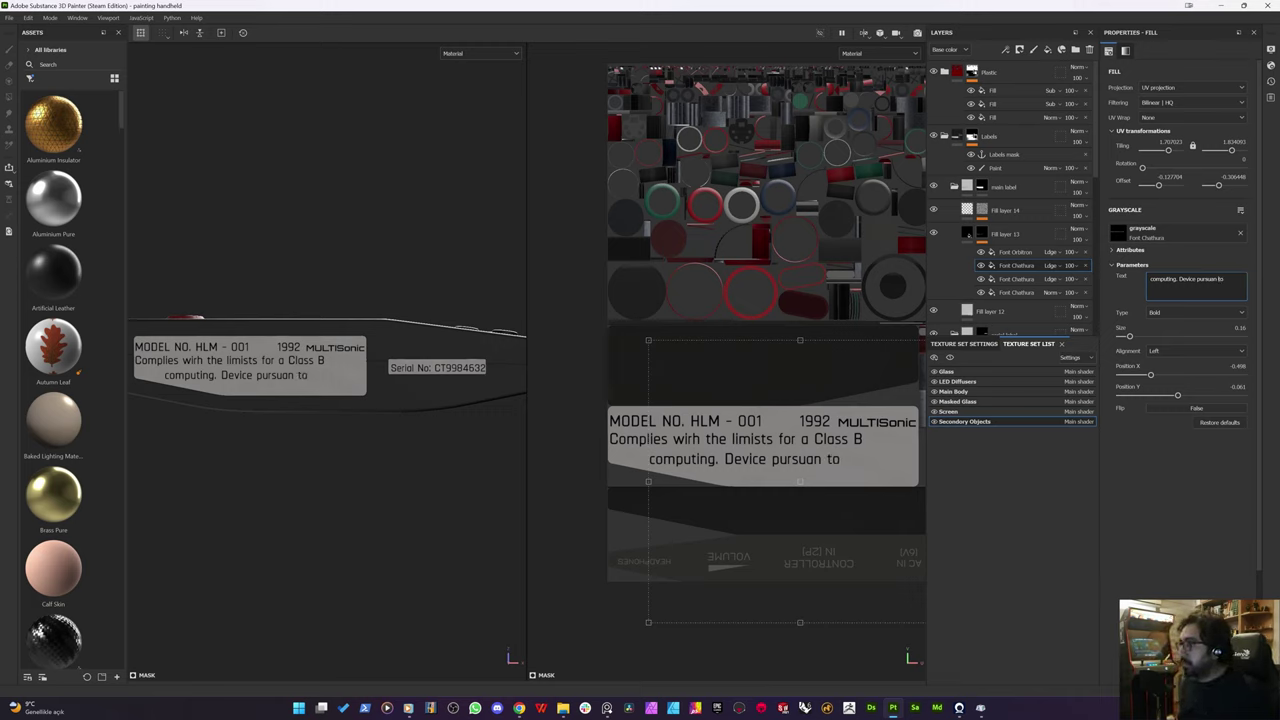
pyautogui.write('t')
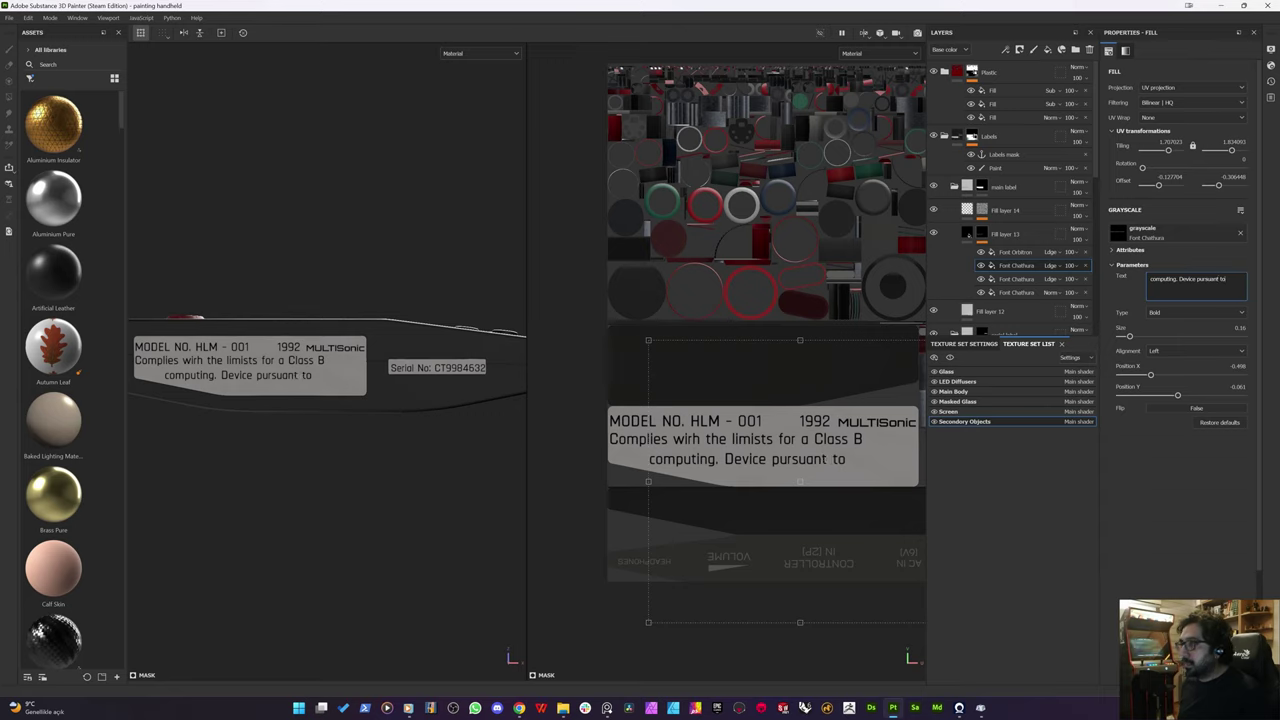
pyautogui.write('Sub')
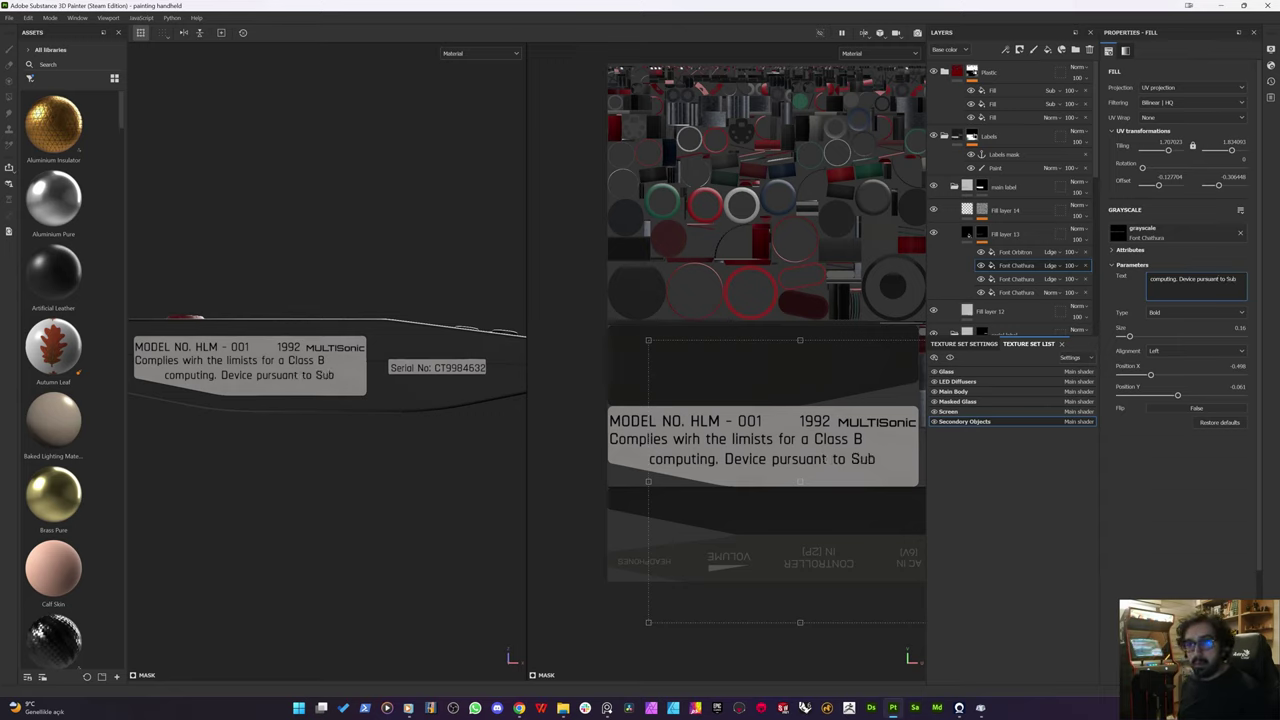
pyautogui.write('part J')
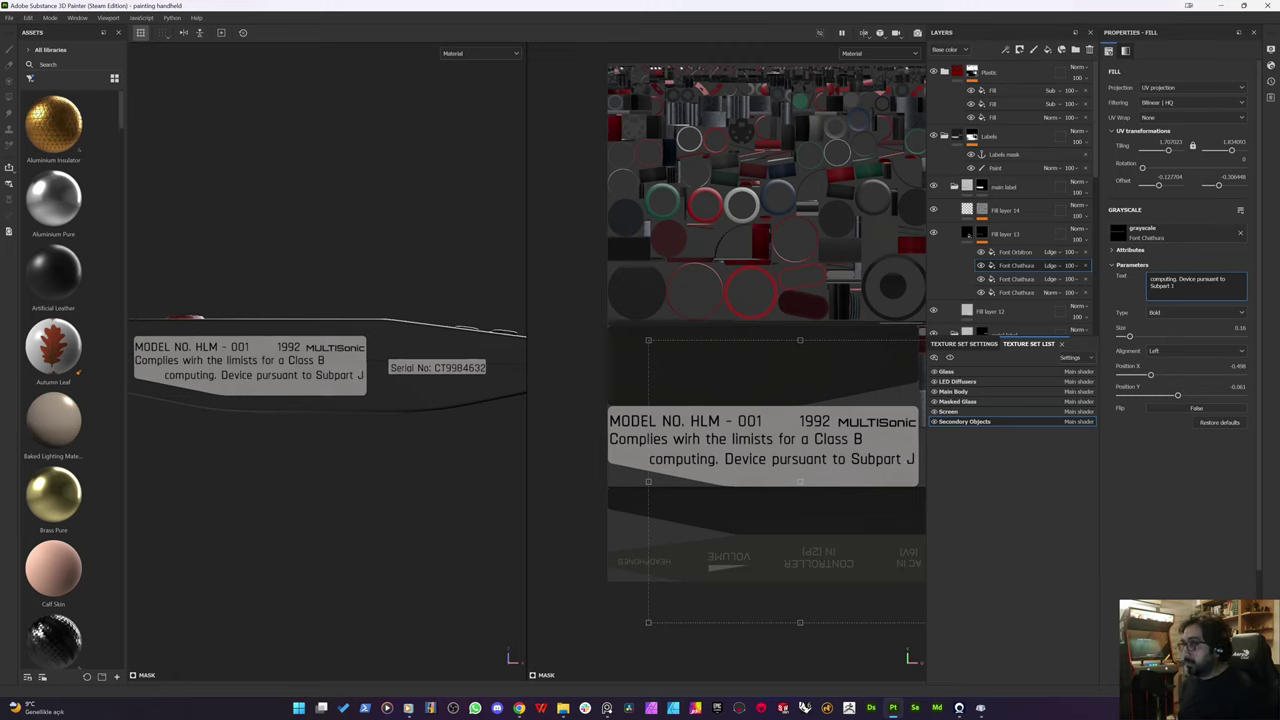
# Step: Duplicate the third line's font fill and move the copy straight down to form a fourth line
pyautogui.click(1012, 278)
pyautogui.click(1008, 266)
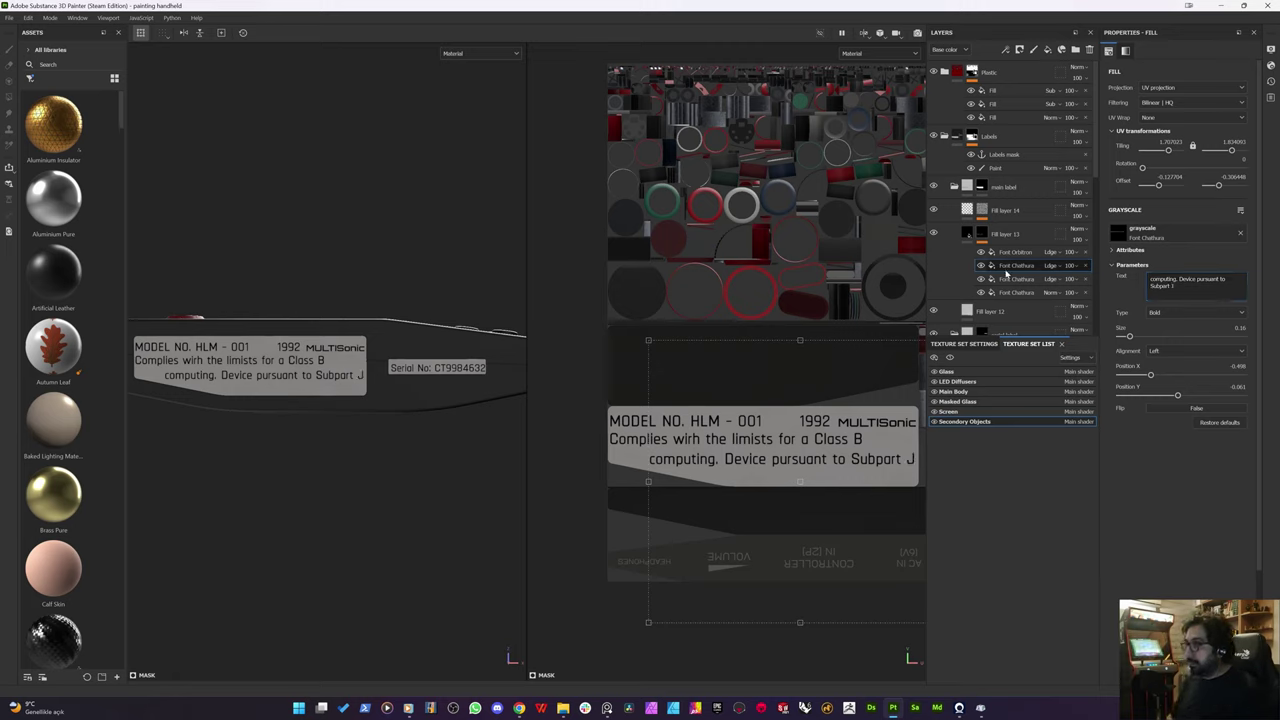
pyautogui.hotkey('ctrl', 'd')
pyautogui.keyDown('shift'); pyautogui.moveTo(727, 413); pyautogui.dragTo(733, 430); pyautogui.keyUp('shift')
# Step: Replace the fourth label line's text with "of Part 15 of TRFT rules."
pyautogui.moveTo(1212, 291); pyautogui.dragTo(1099, 263)
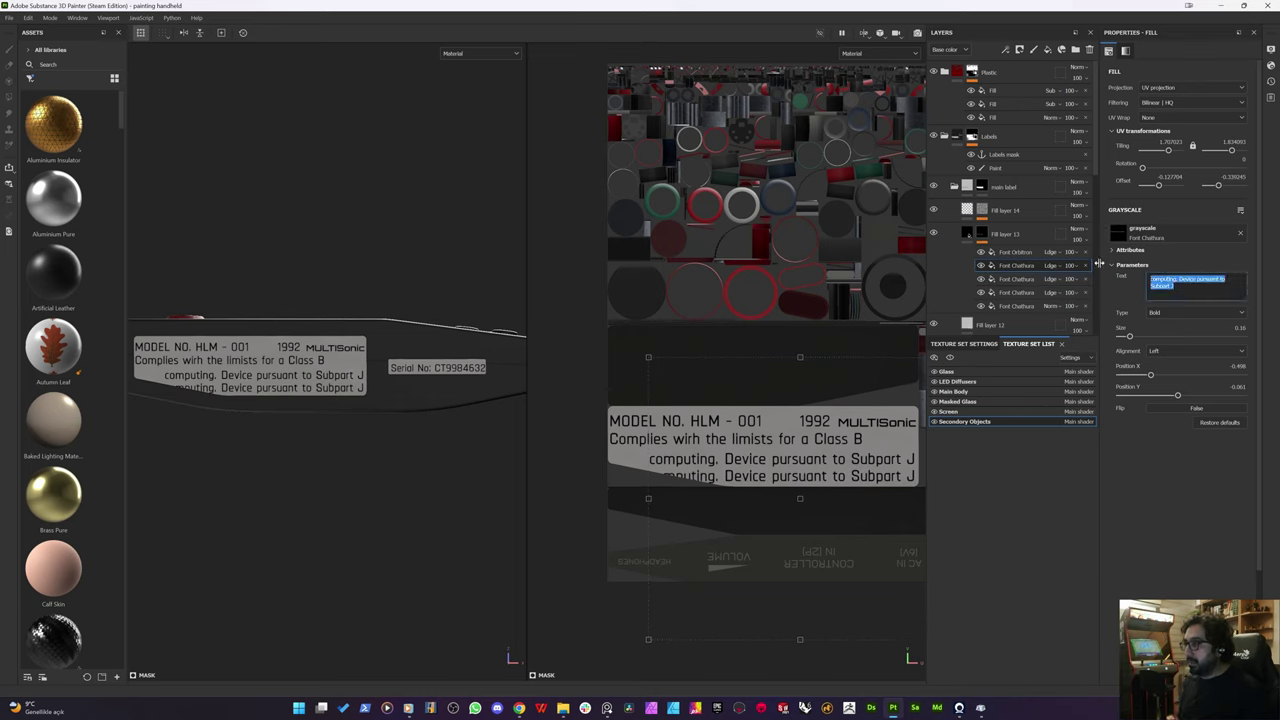
pyautogui.write('of Part')
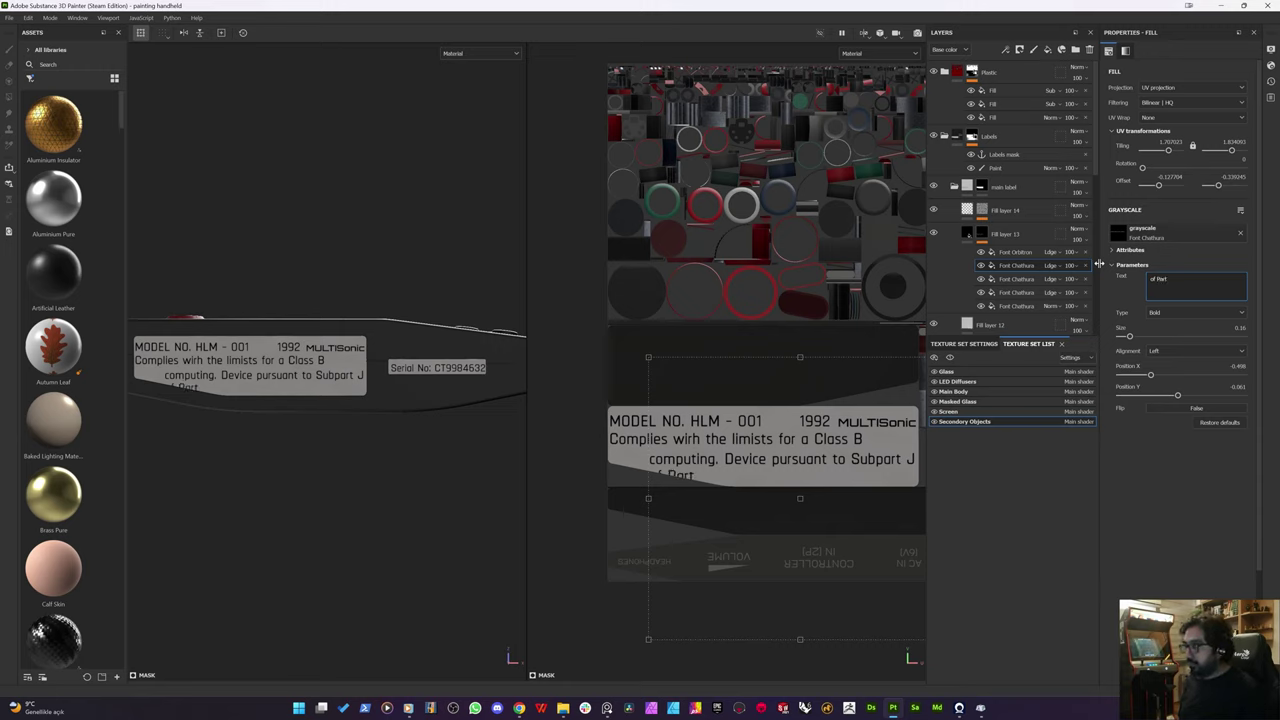
pyautogui.write(' 1')
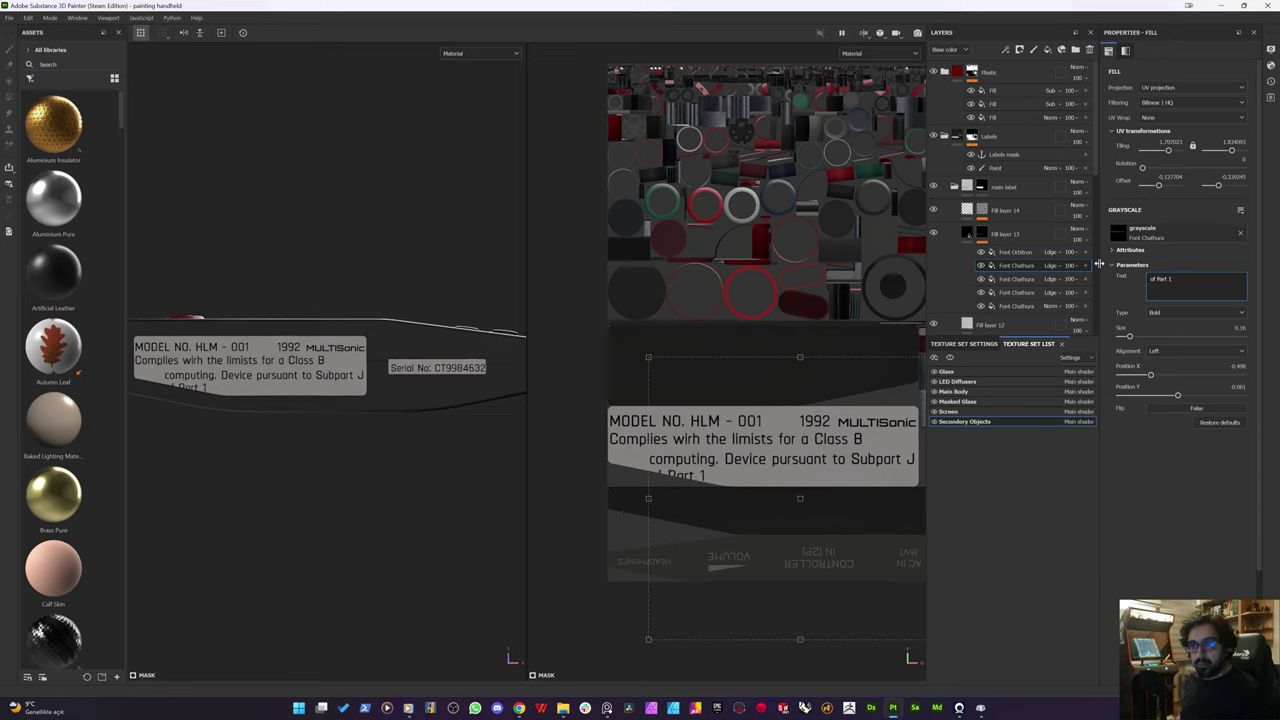
pyautogui.write('5 of')
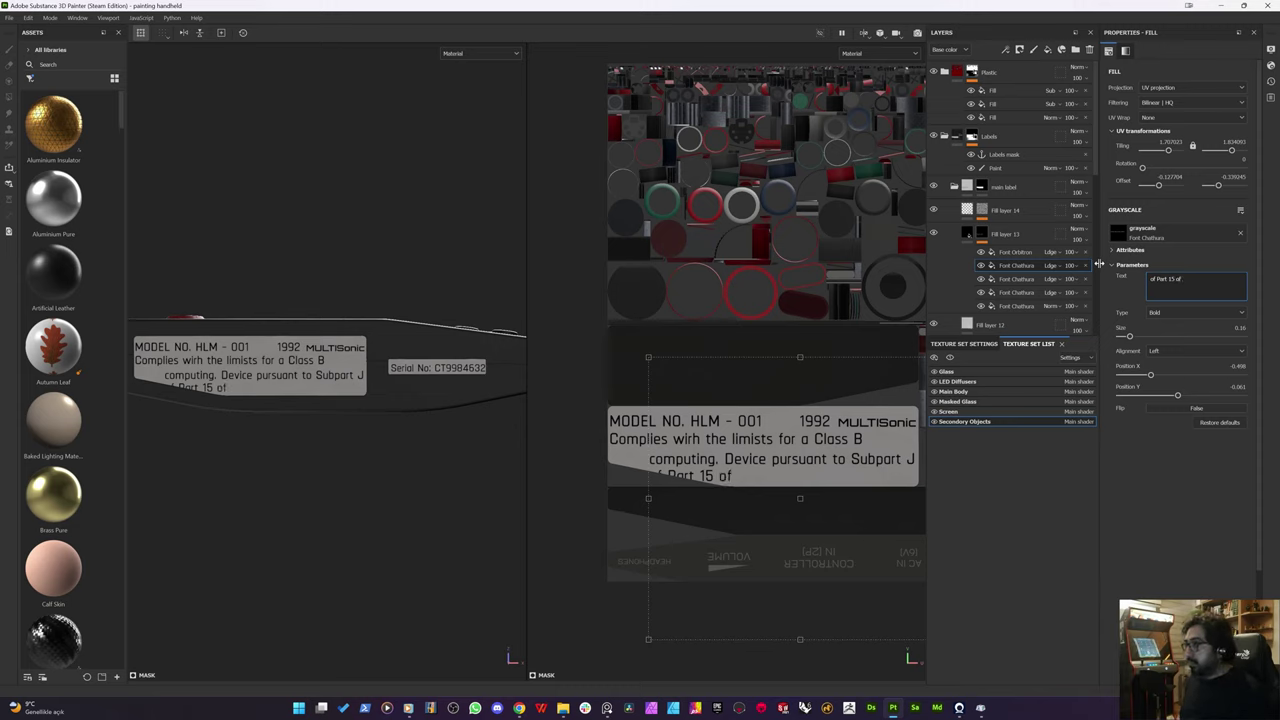
pyautogui.write(' CEM')
pyautogui.press('BackSpace')
pyautogui.press('BackSpace')
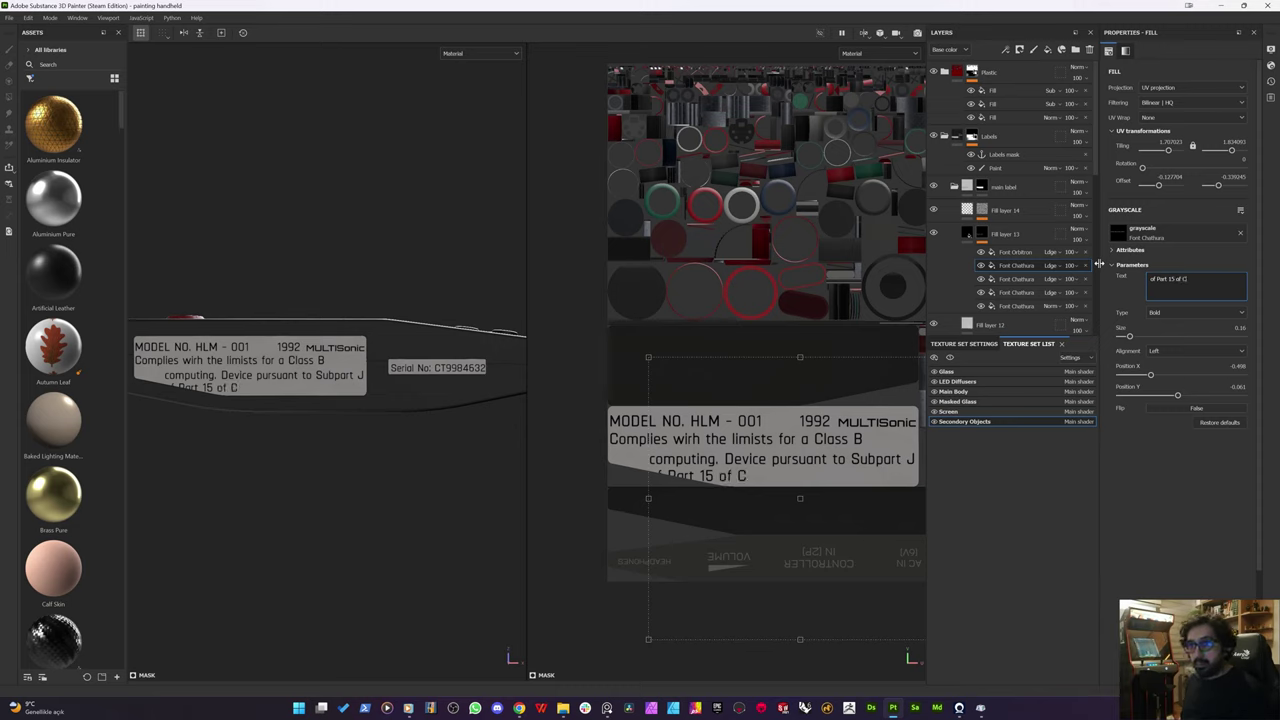
pyautogui.press('BackSpace')
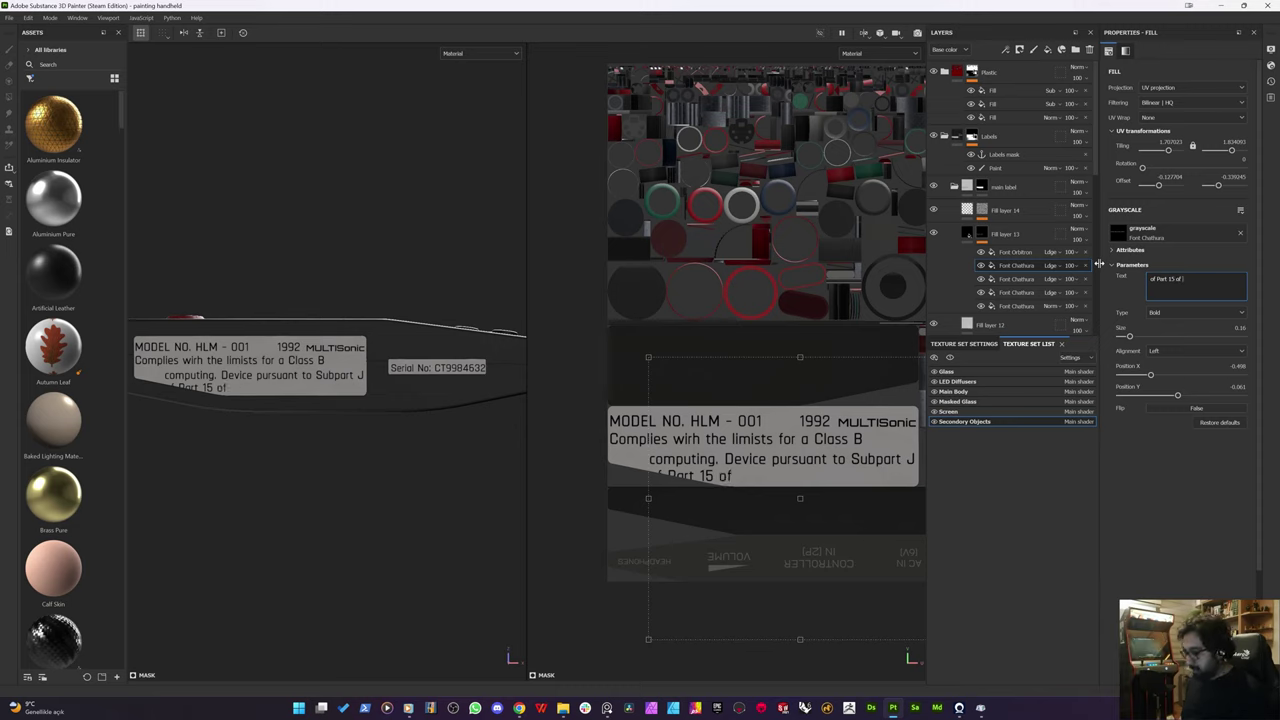
pyautogui.write('TRFT')
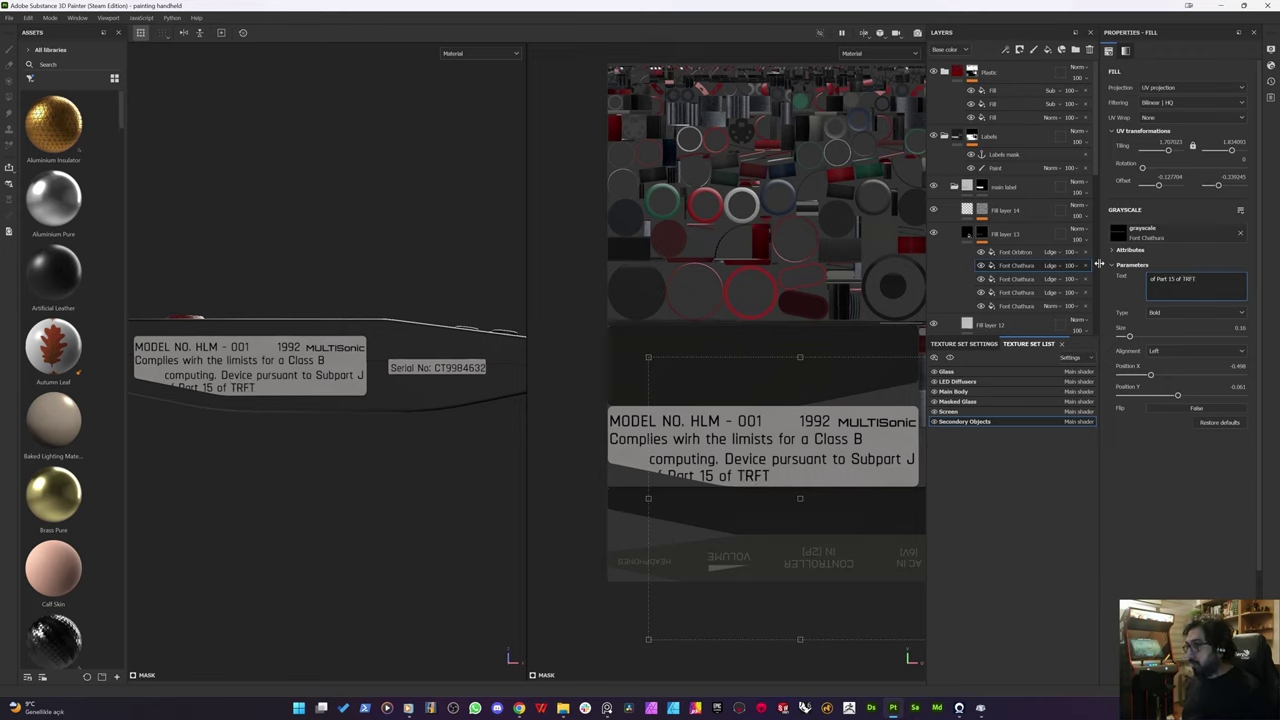
pyautogui.write(' rules.')
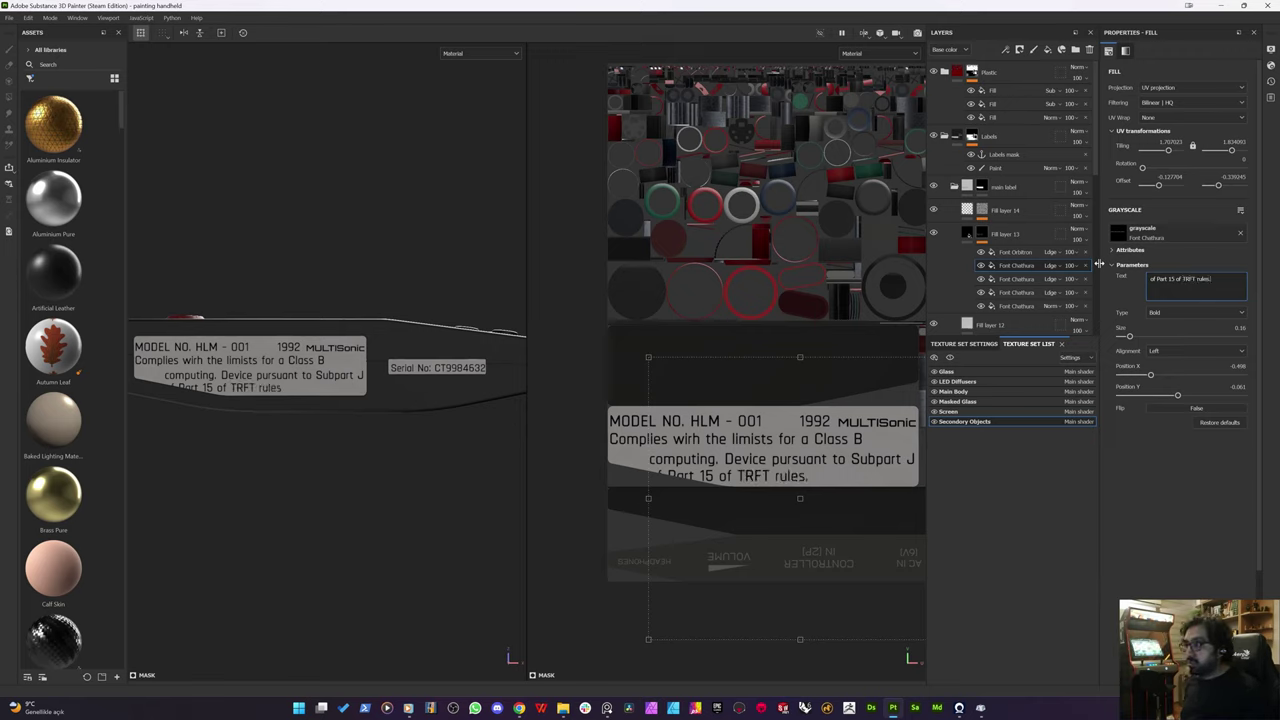
# Step: Move the fourth line horizontally until its end lines up with the end of the third line at the label's right edge
pyautogui.scroll(-2, 774, 346)
pyautogui.keyDown('shift'); pyautogui.moveTo(755, 431); pyautogui.dragTo(842, 431); pyautogui.keyUp('shift')
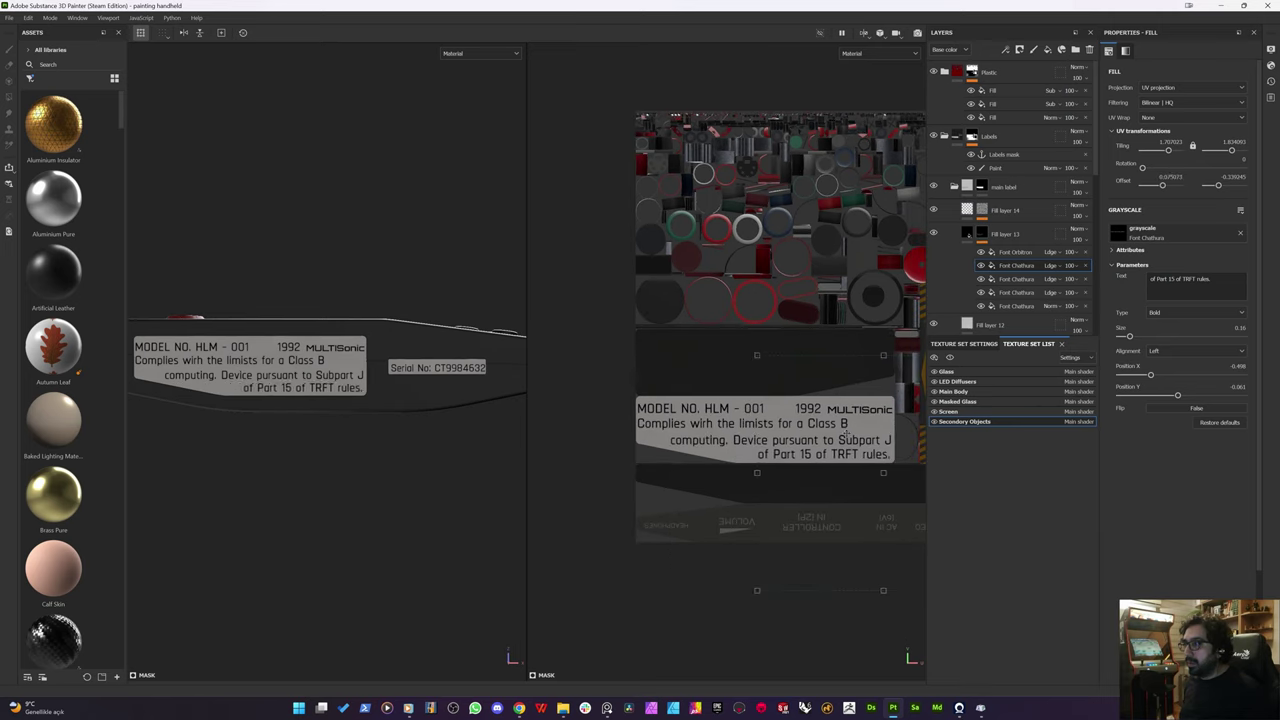
pyautogui.scroll(-2, 813, 443)
pyautogui.scroll(1, 730, 455)
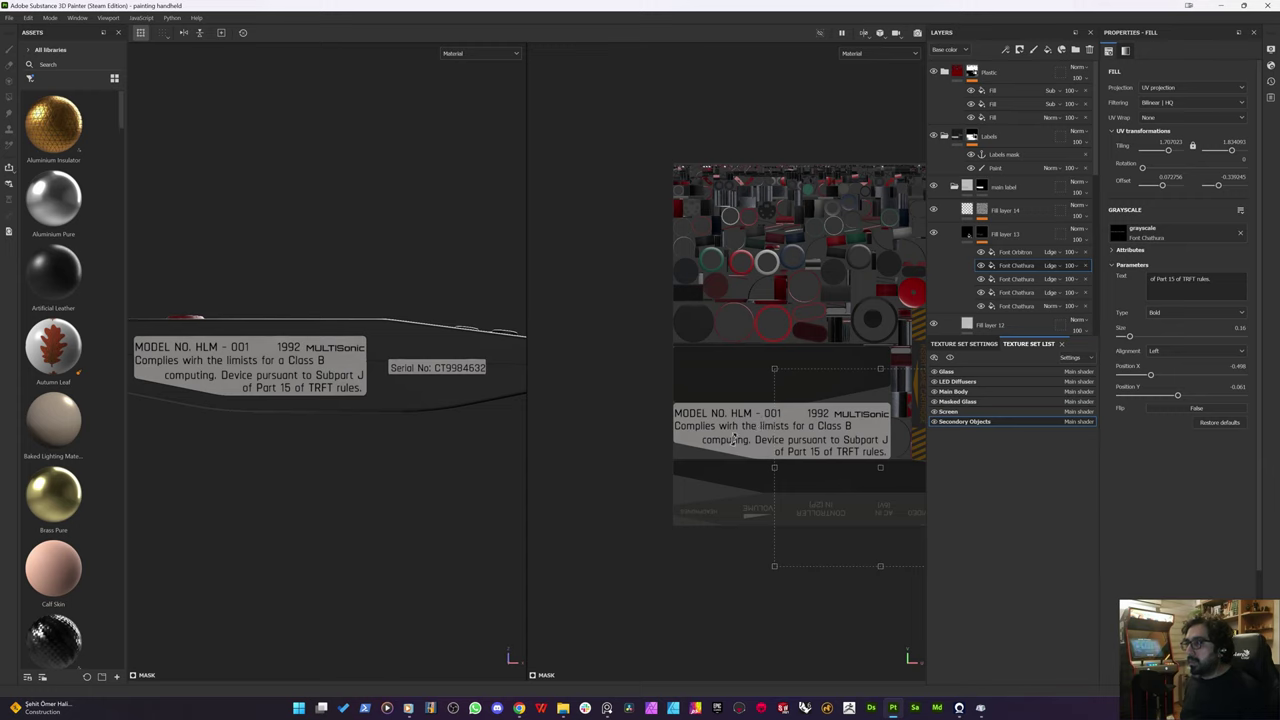
# Step: Extend the label's second line, "Complies wirh the limists for a Class B", with "and C"
pyautogui.click(1033, 281)
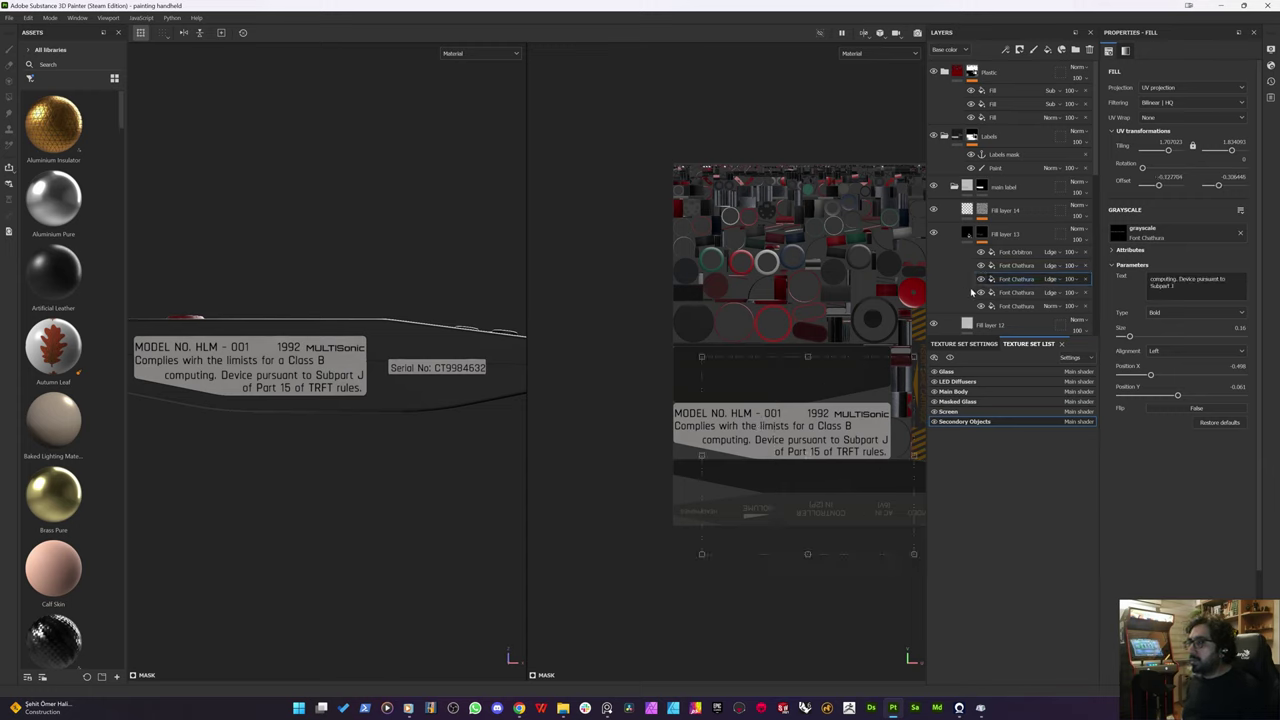
pyautogui.click(1022, 265)
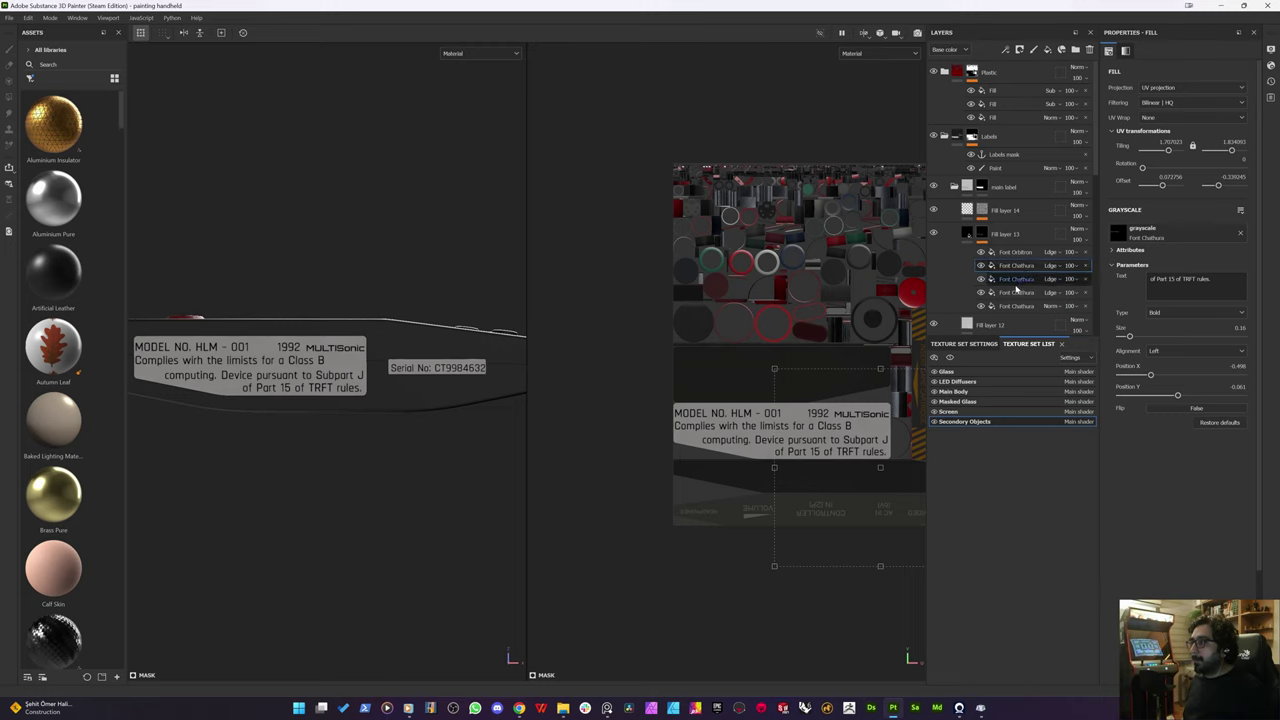
pyautogui.click(1020, 292)
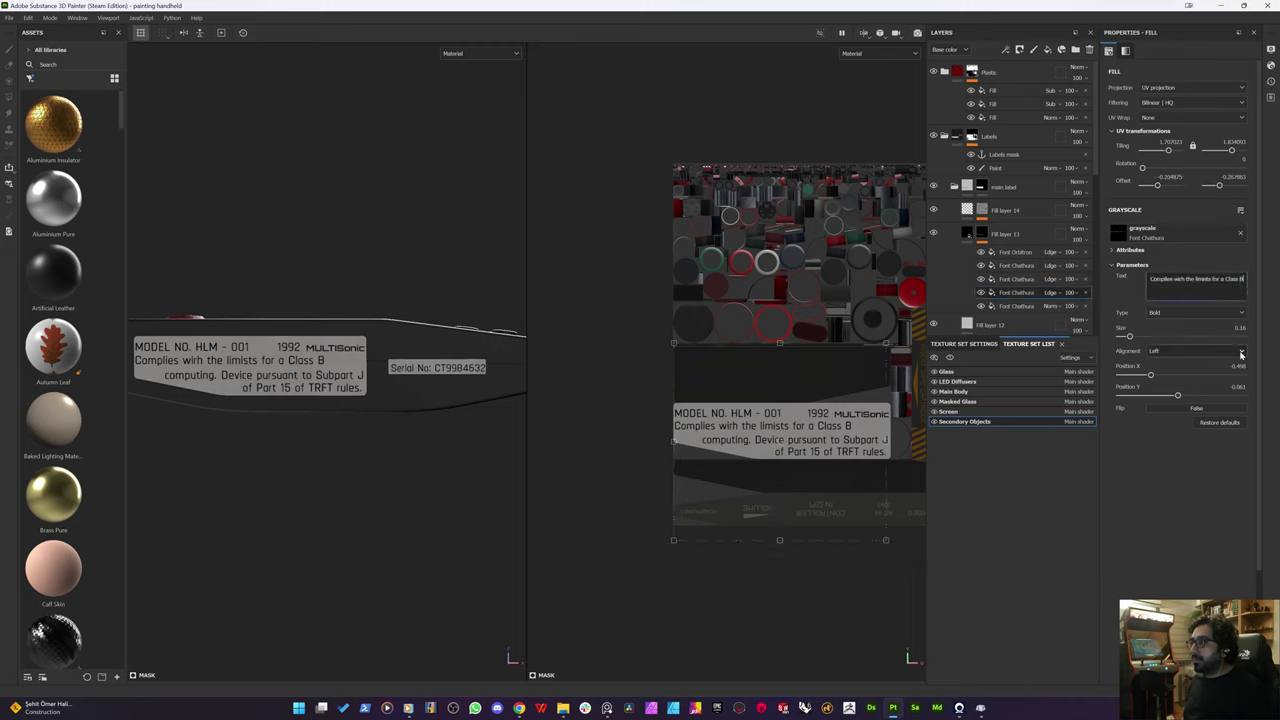
pyautogui.write('and')
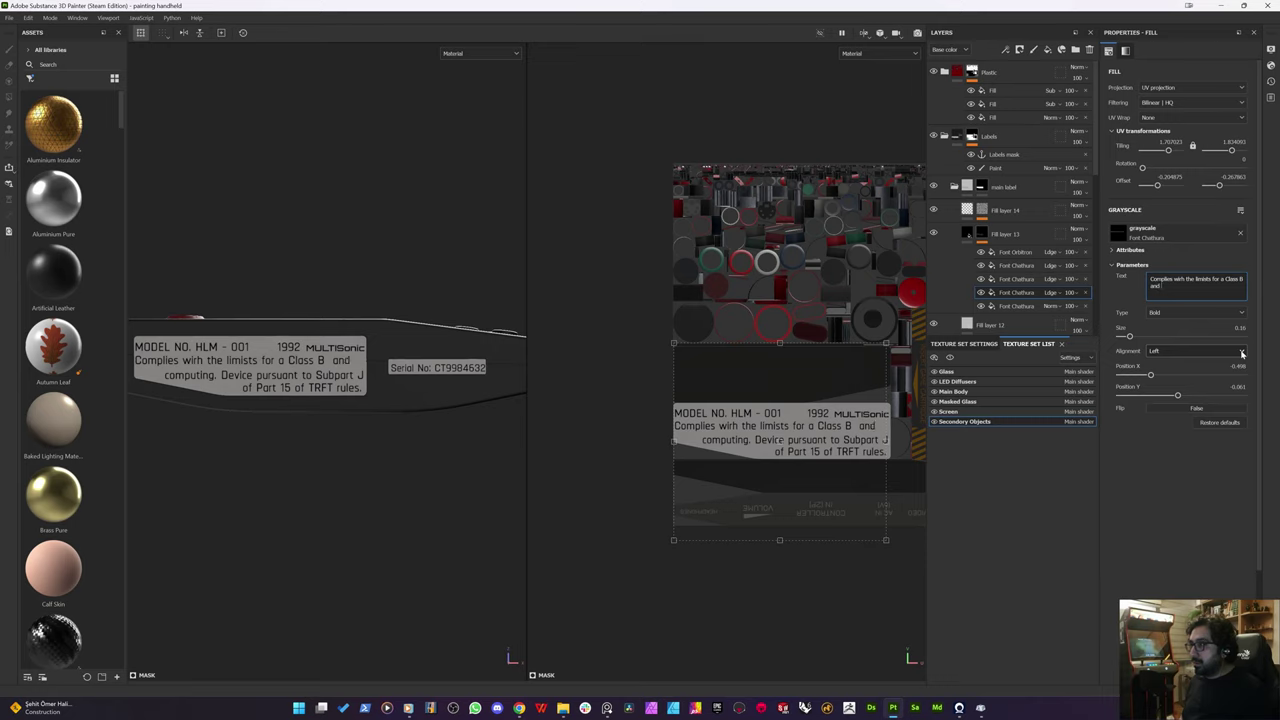
pyautogui.write(' D')
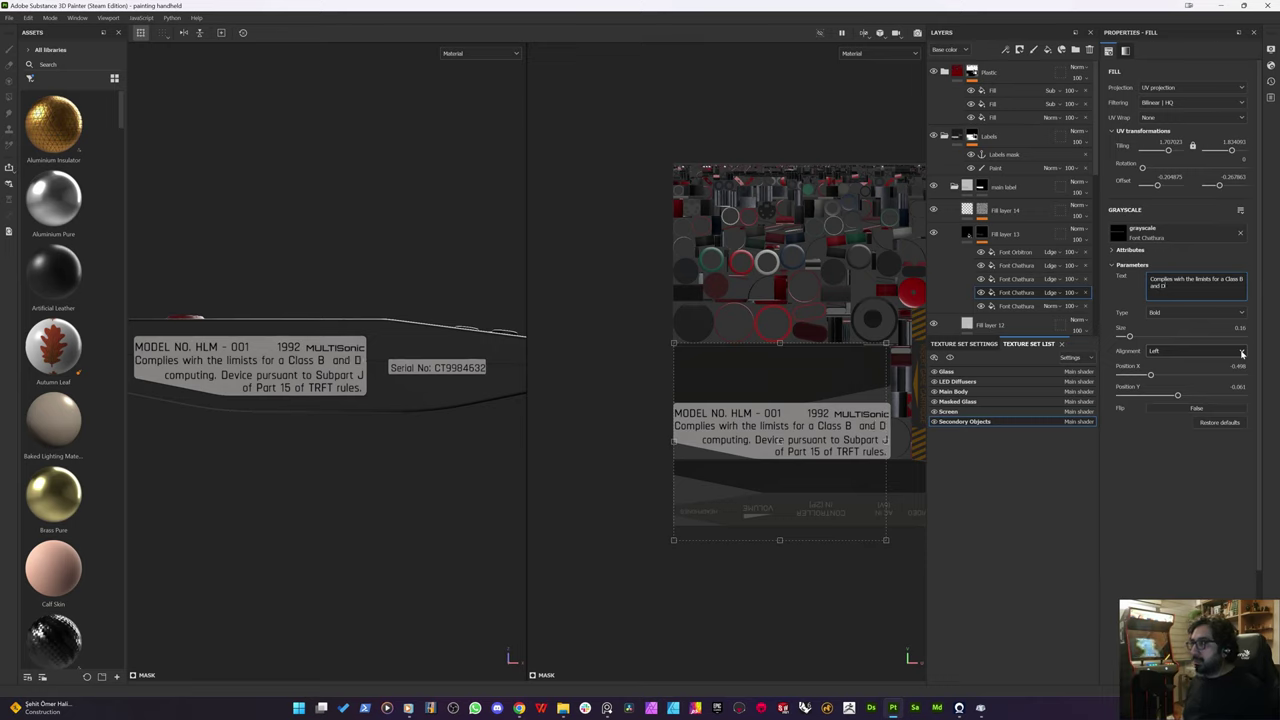
pyautogui.press('BackSpace')
pyautogui.write('C')
# Step: Select the MULTISonic font fill, widen the asset library and look through its alphas for a copyright symbol
pyautogui.click(999, 280)
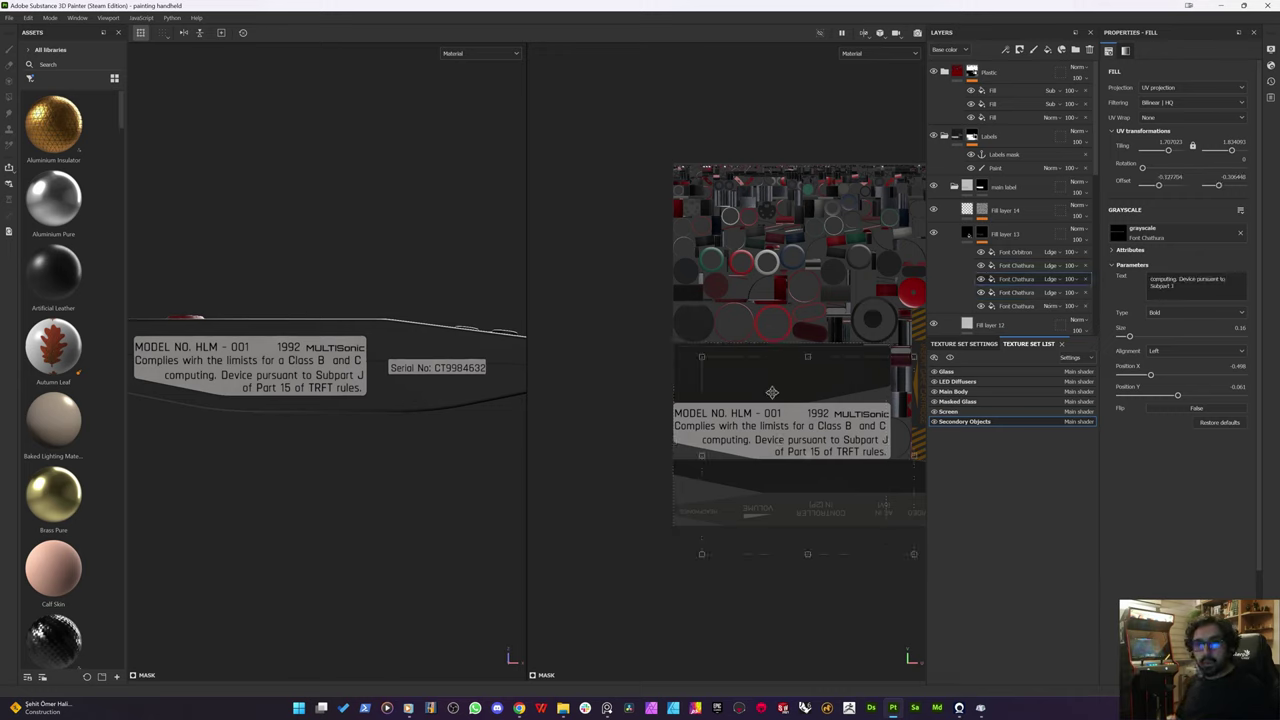
pyautogui.scroll(6, 772, 392)
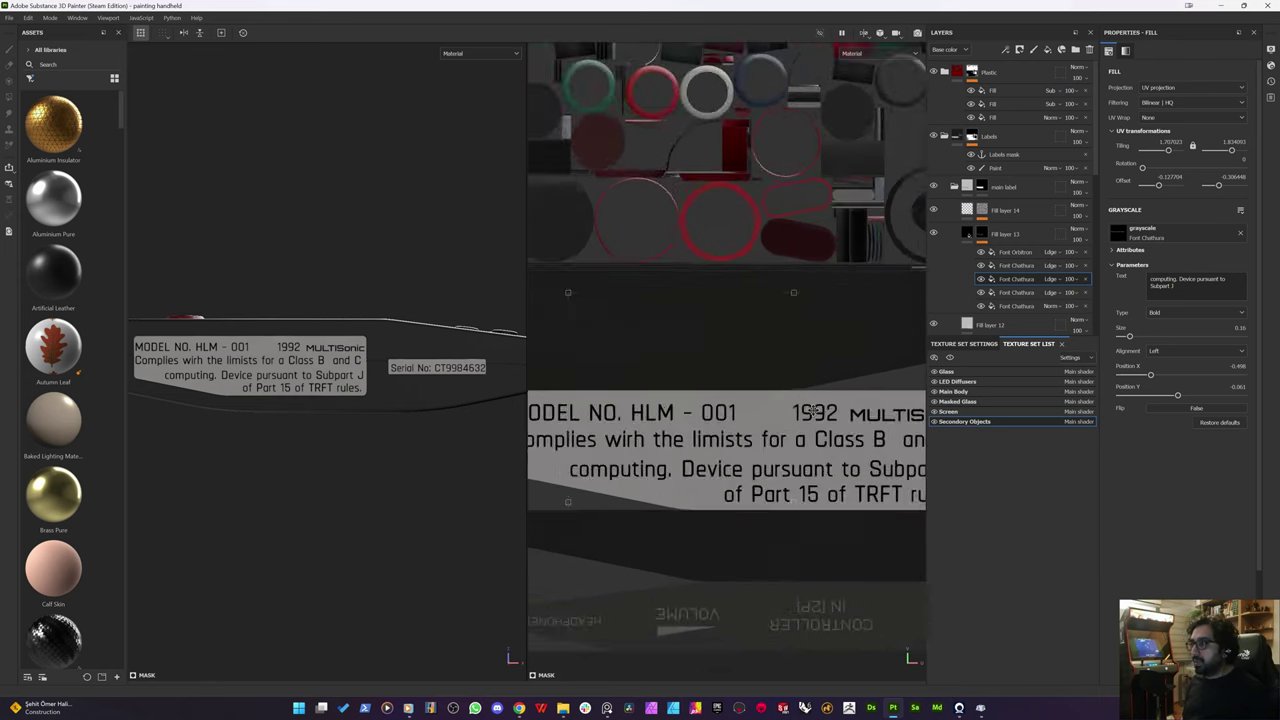
pyautogui.scroll(1, 815, 410)
pyautogui.click(1030, 252)
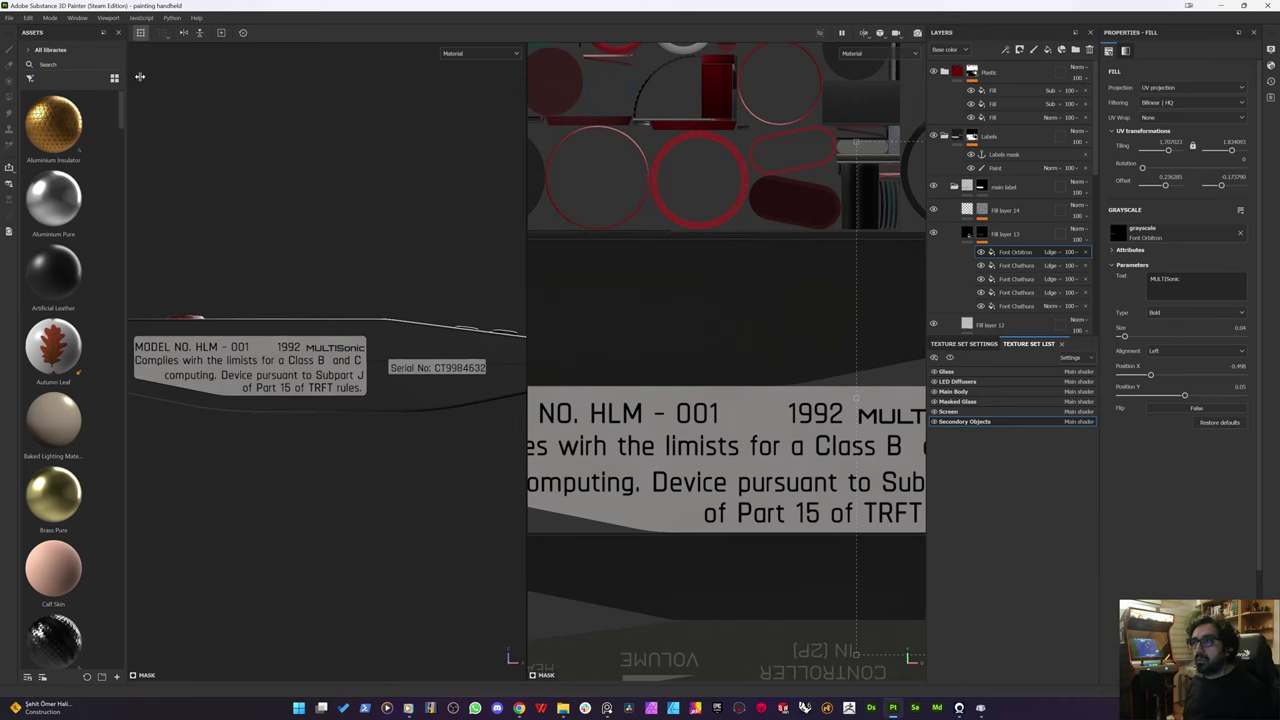
pyautogui.moveTo(127, 74); pyautogui.dragTo(204, 89)
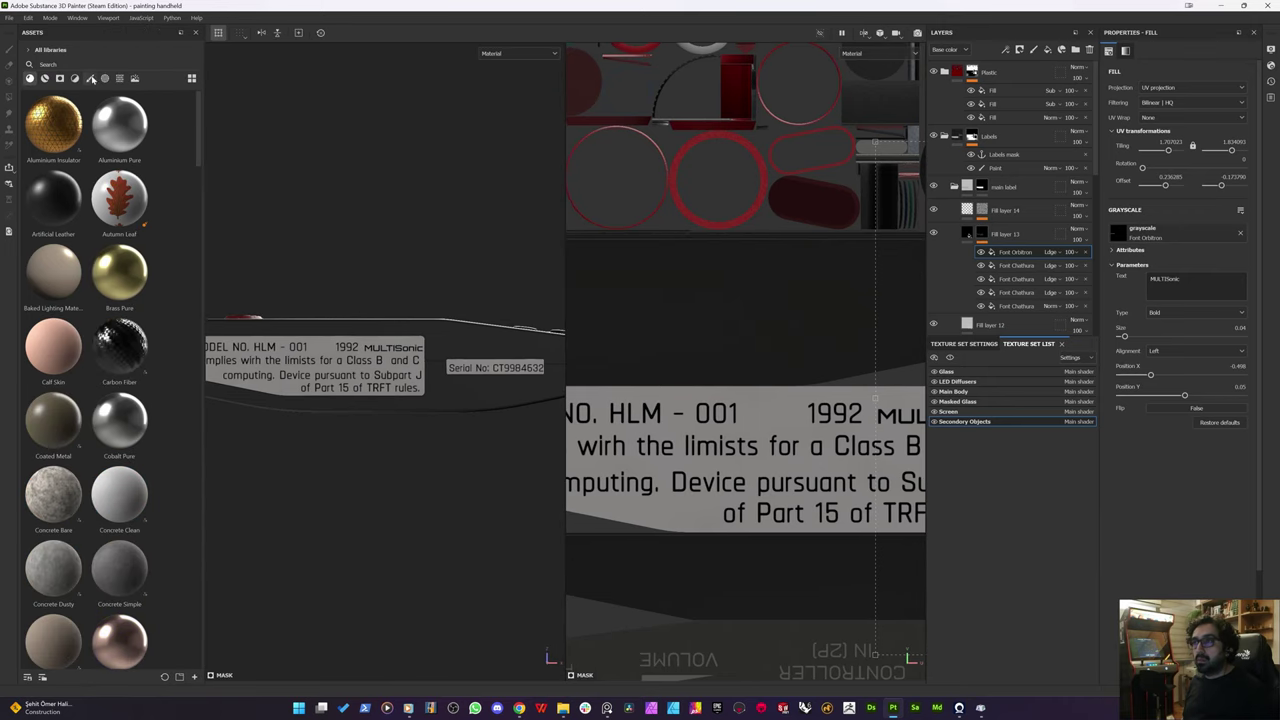
pyautogui.click(104, 78)
pyautogui.scroll(-20, 115, 320)
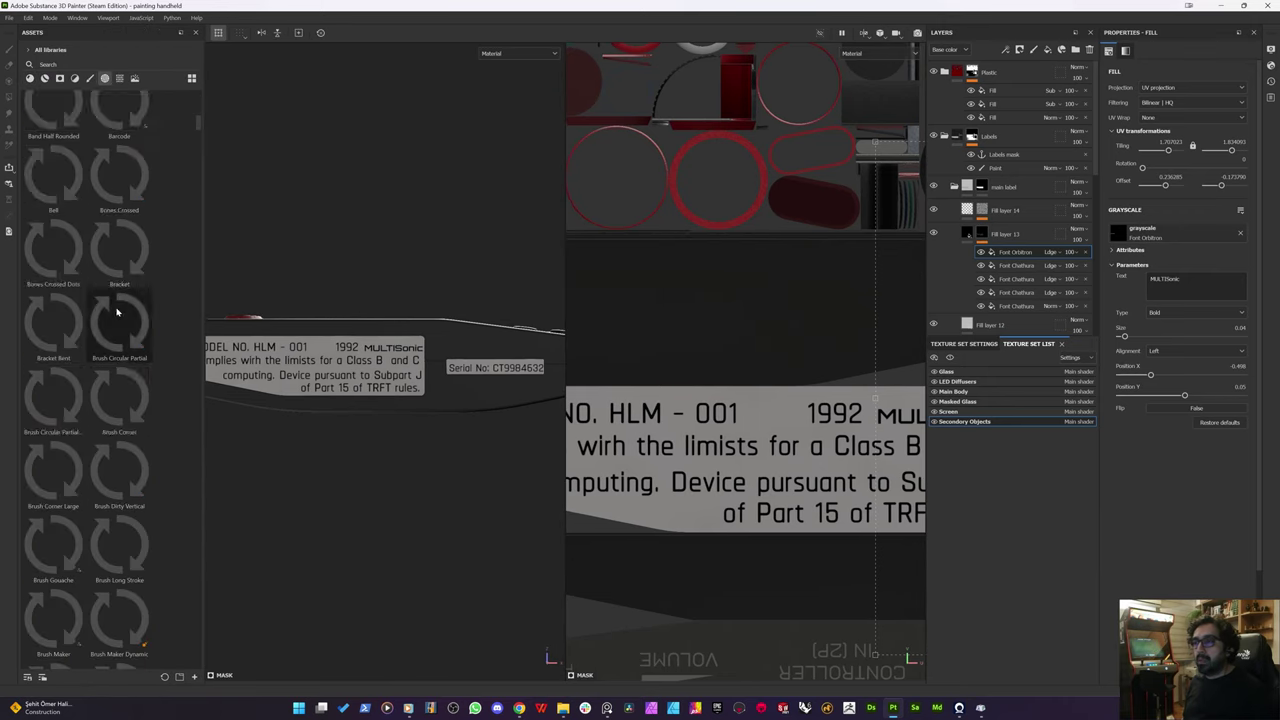
pyautogui.scroll(-9, 101, 346)
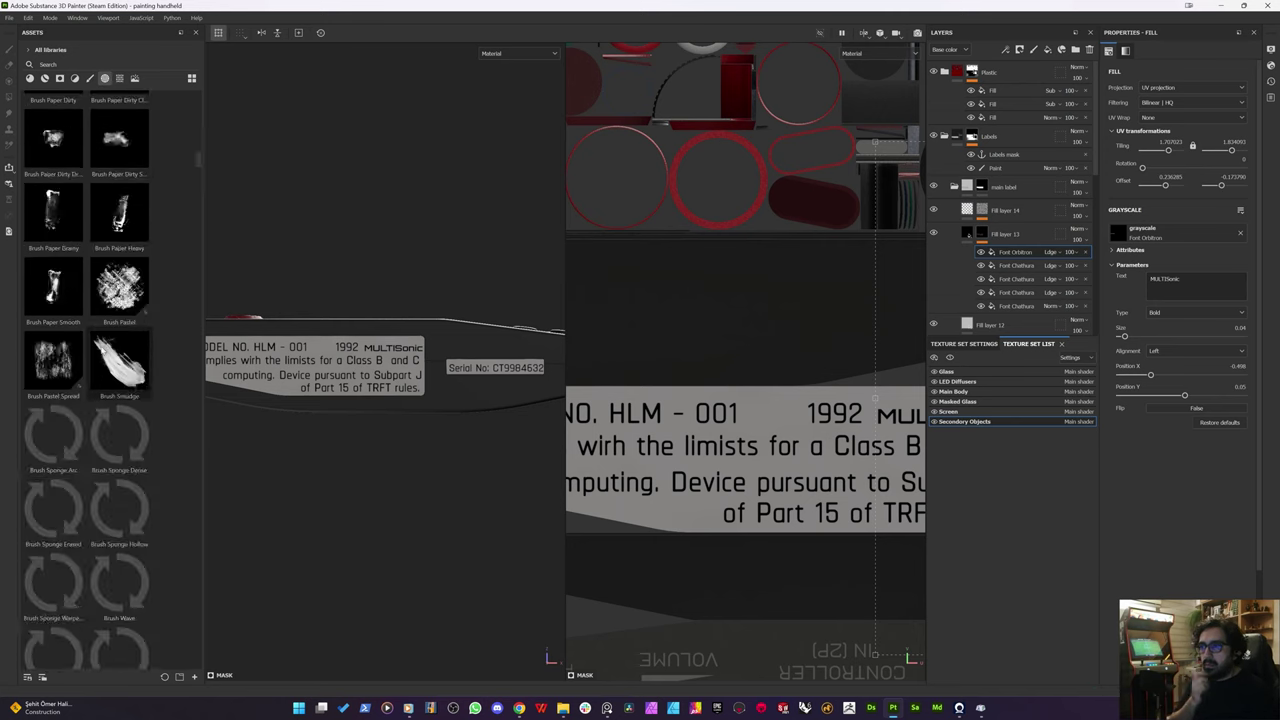
pyautogui.scroll(9, 101, 350)
pyautogui.scroll(-15, 102, 352)
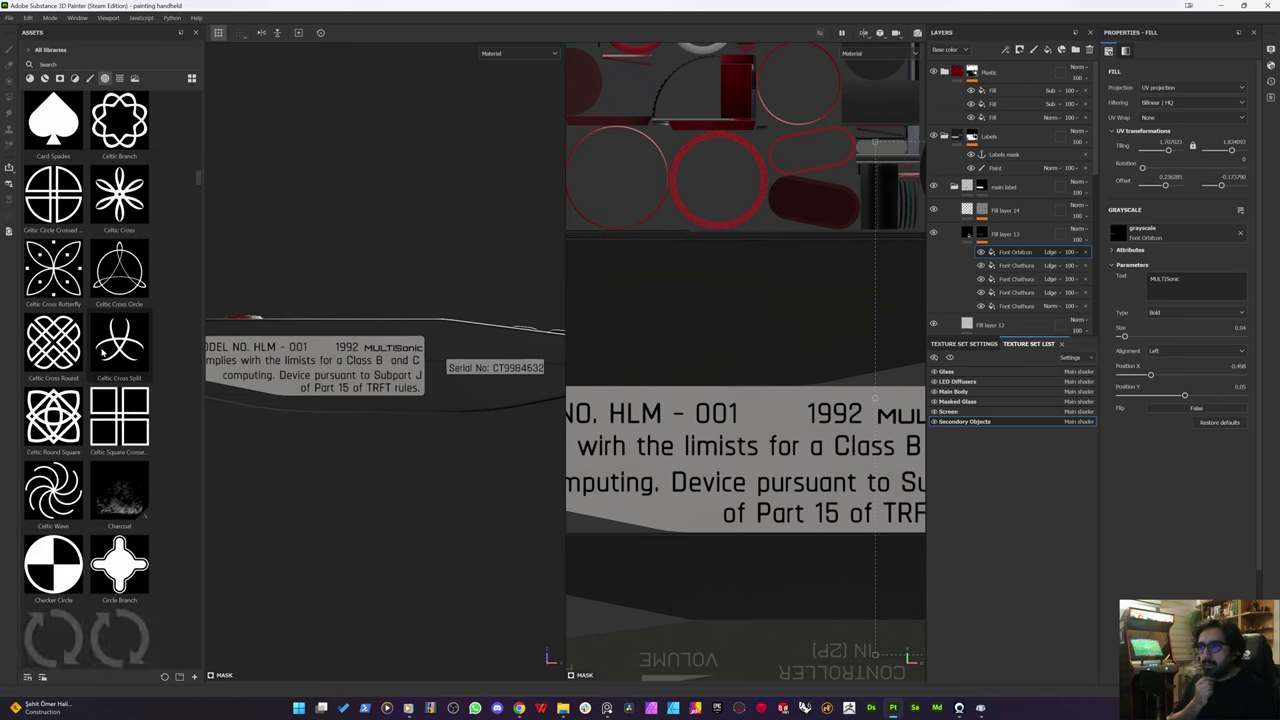
pyautogui.scroll(-15, 104, 353)
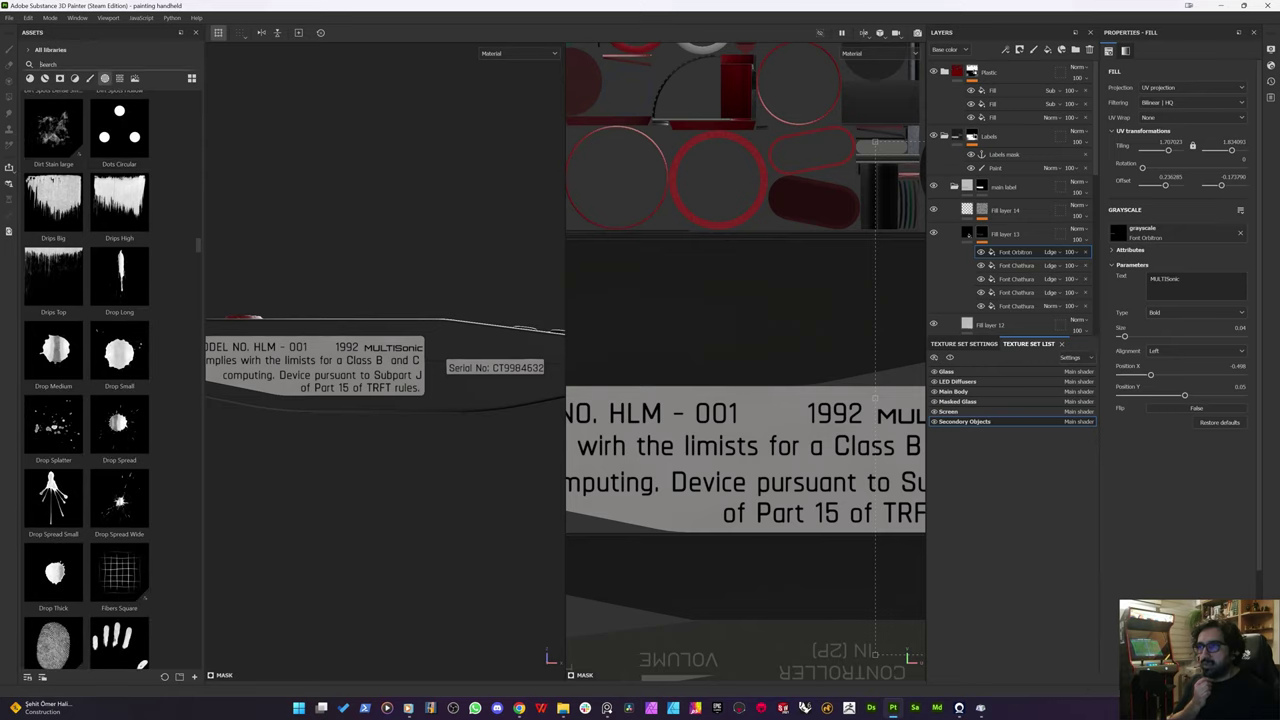
# Step: Search the alphas for "copyright", then clear the search
pyautogui.click(100, 64)
pyautogui.write('copy')
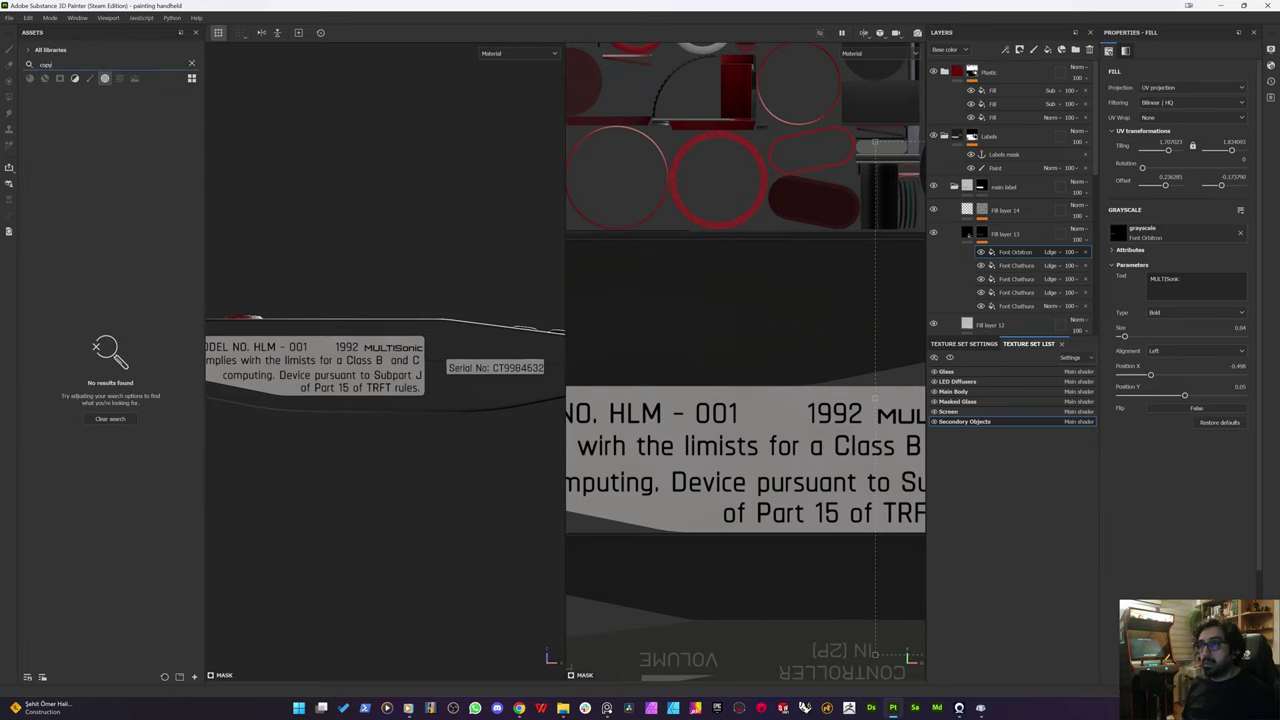
pyautogui.write('right')
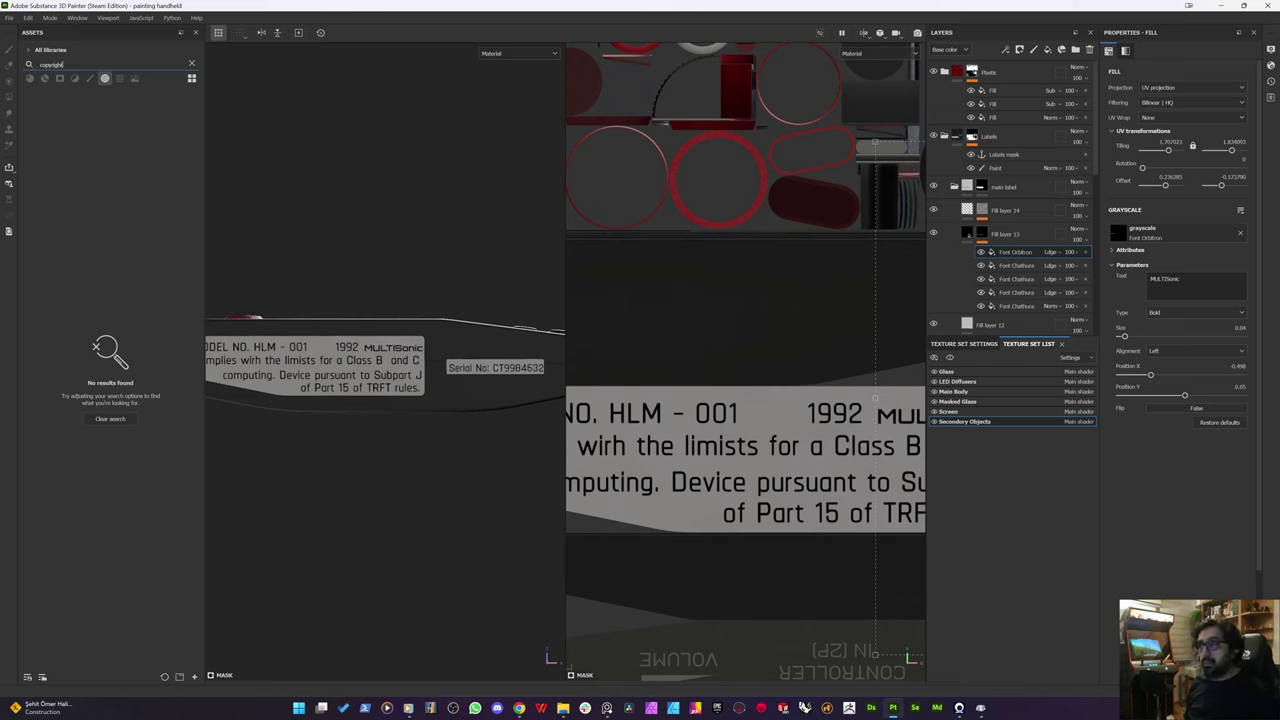
pyautogui.hotkey('ctrl', 'a')
pyautogui.press('BackSpace')
# Step: Look through the full set of alphas, including the text and sign ones, for a copyright symbol
pyautogui.scroll(-10, 96, 362)
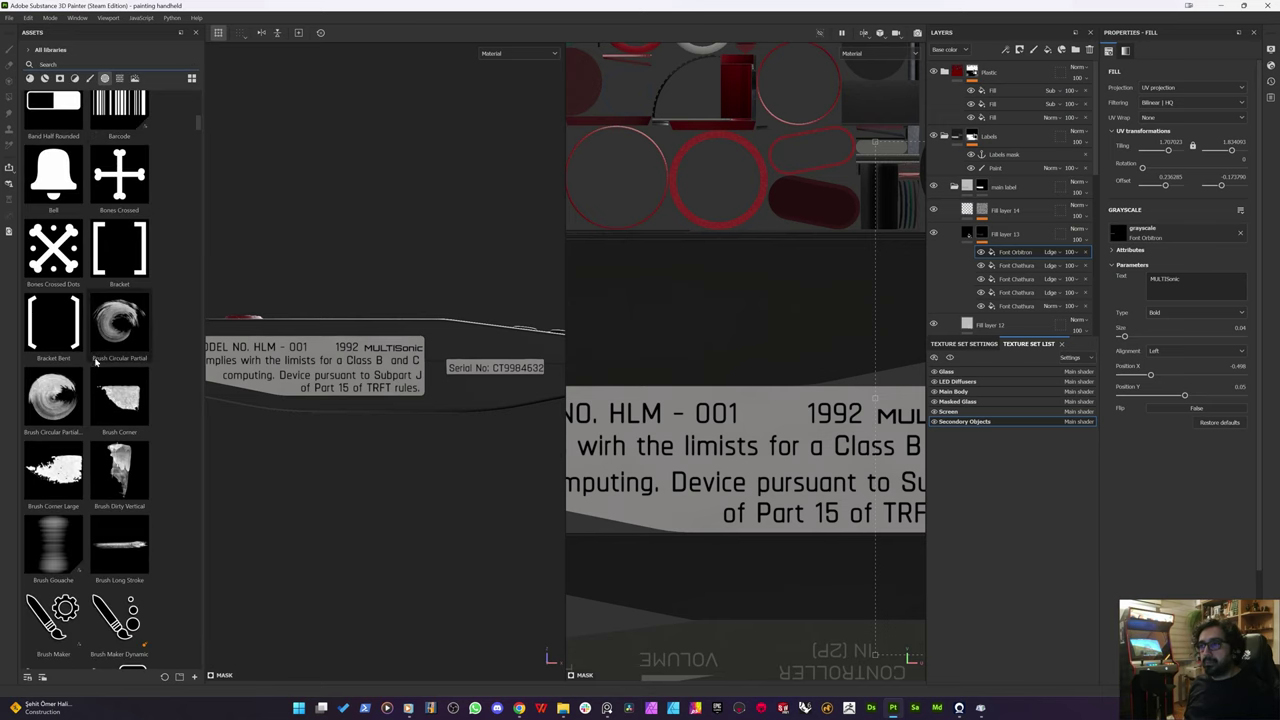
pyautogui.scroll(-5, 92, 356)
pyautogui.scroll(-20, 92, 360)
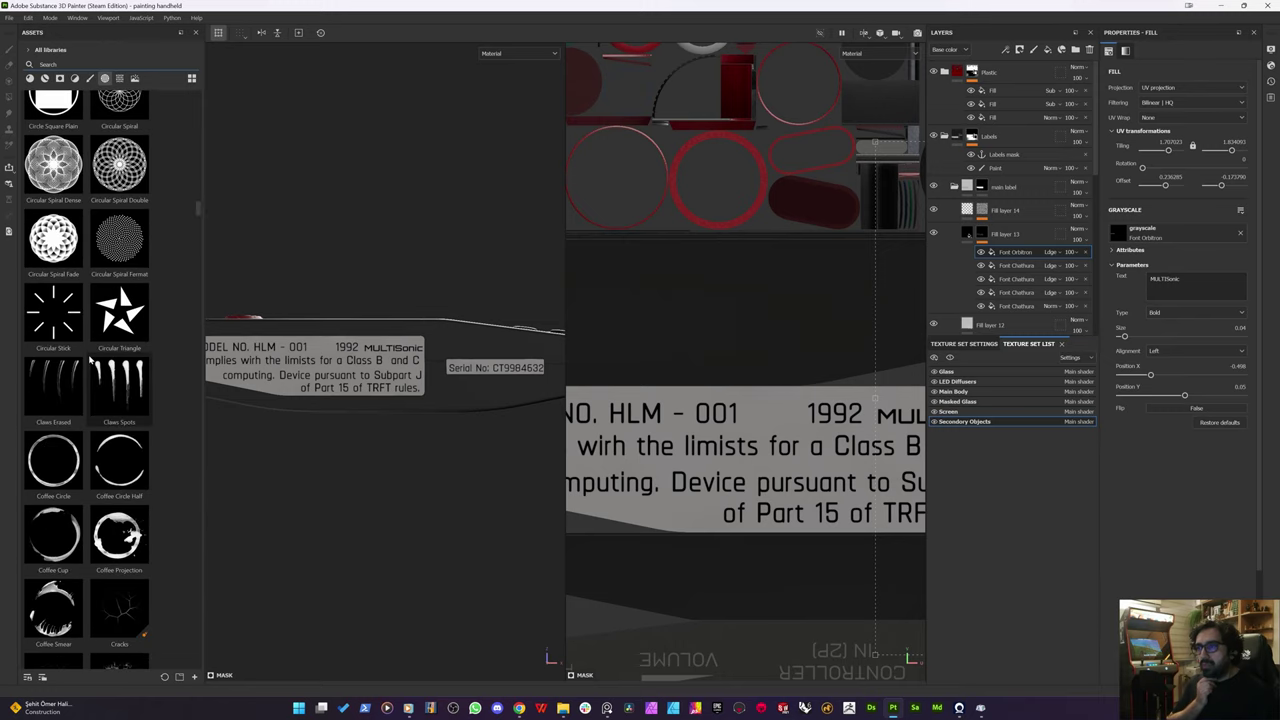
pyautogui.scroll(-10, 90, 360)
pyautogui.scroll(-15, 90, 360)
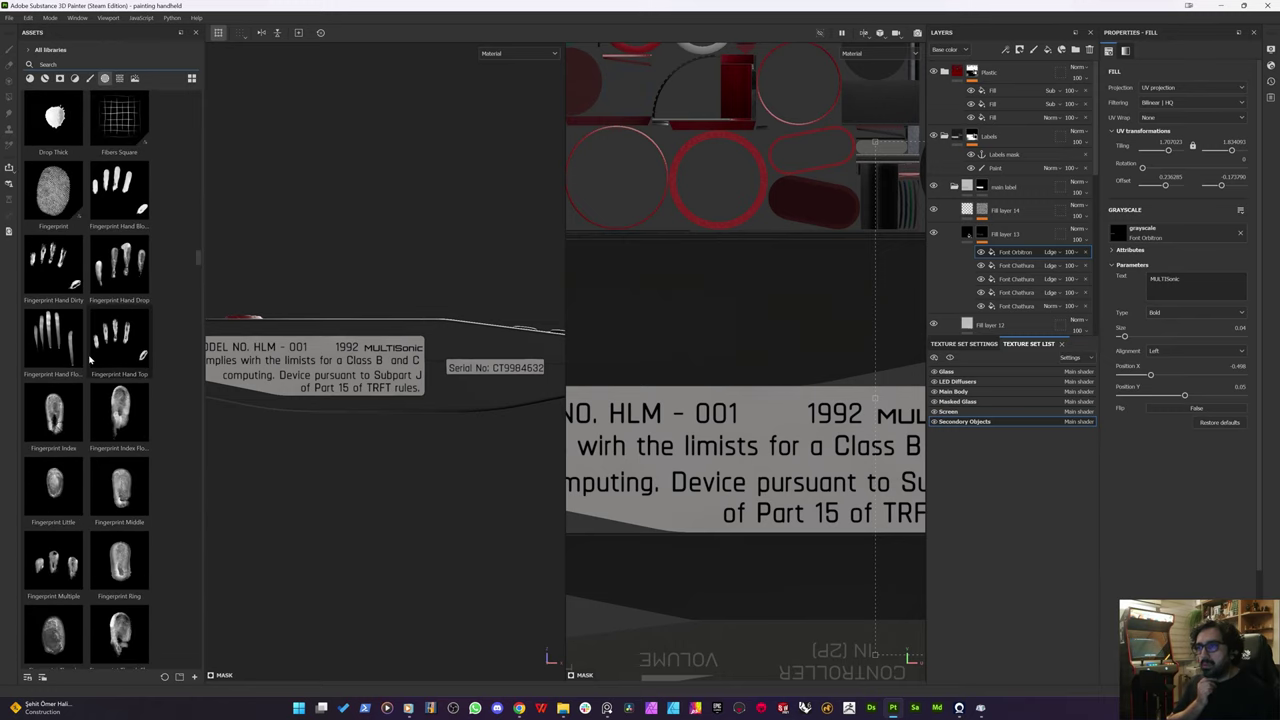
pyautogui.scroll(15, 90, 359)
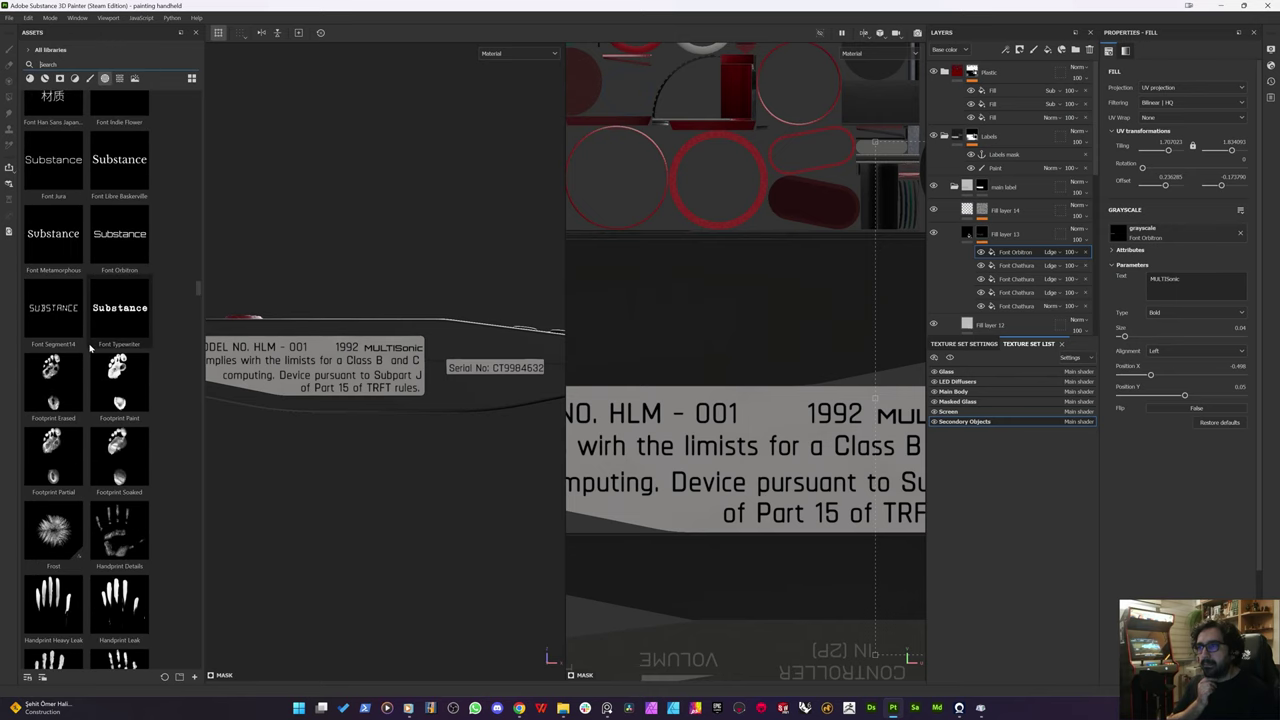
pyautogui.scroll(-10, 92, 346)
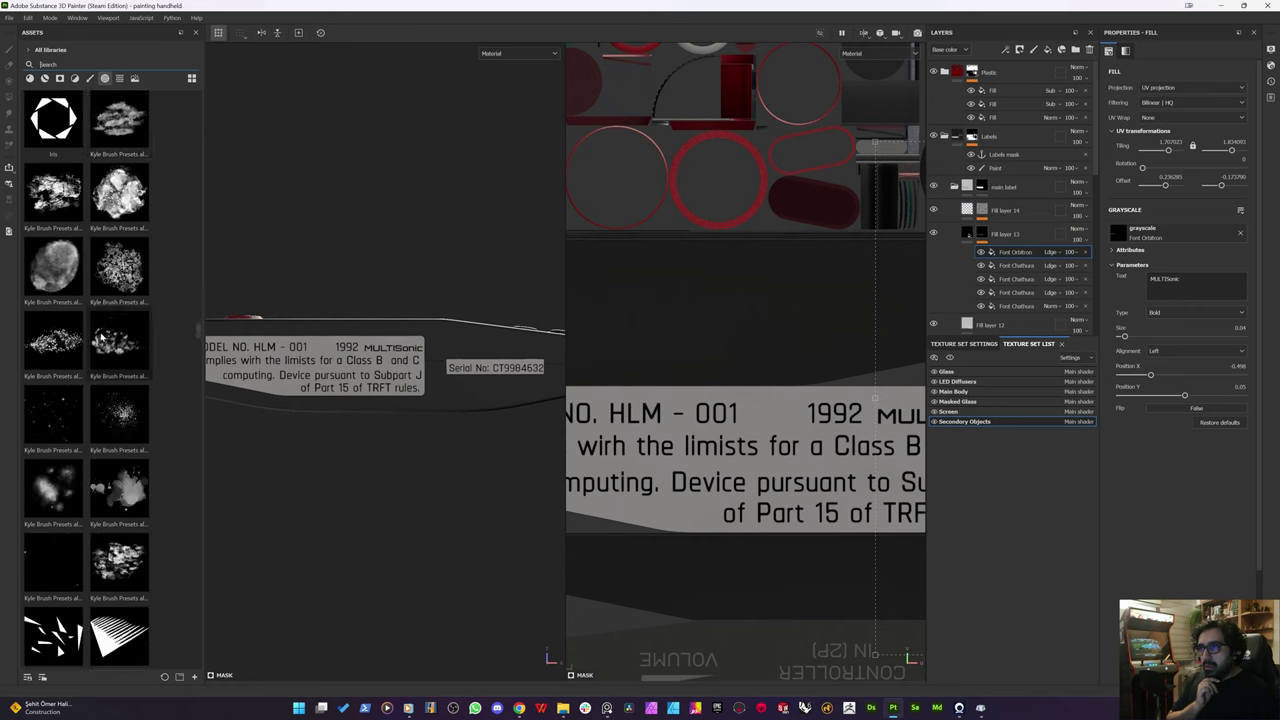
pyautogui.scroll(-10, 101, 340)
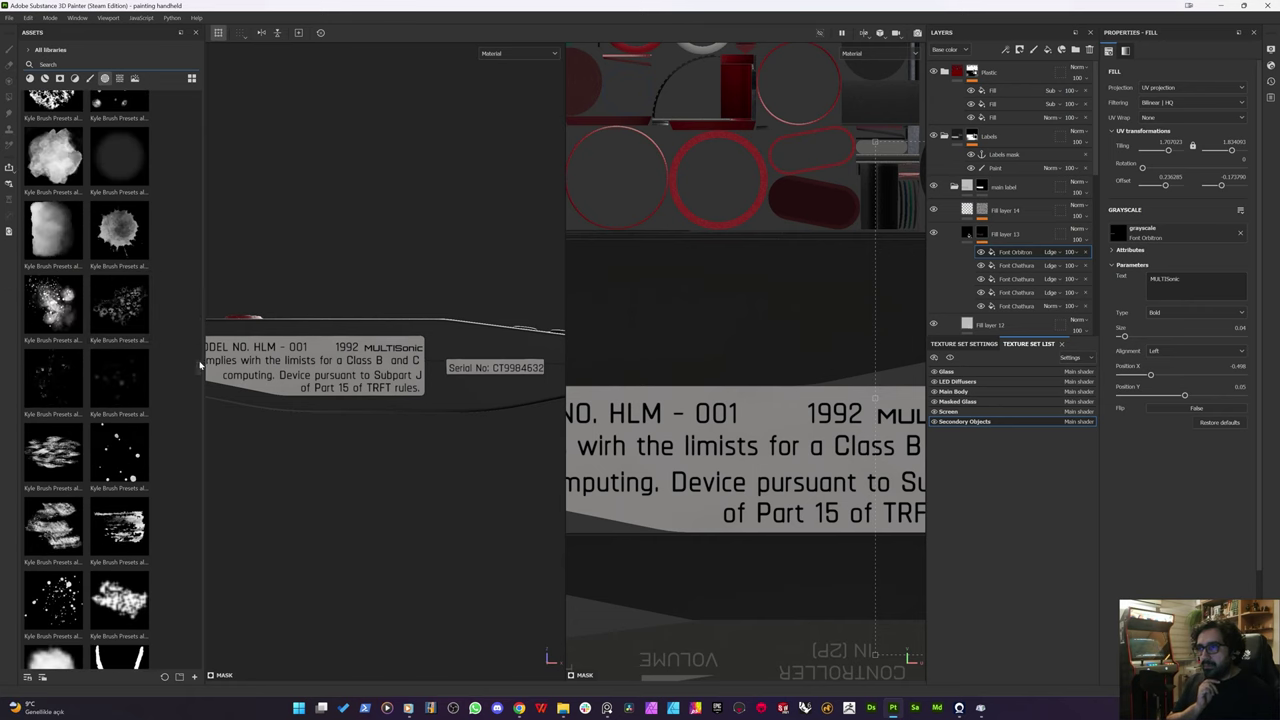
pyautogui.scroll(-10, 200, 366)
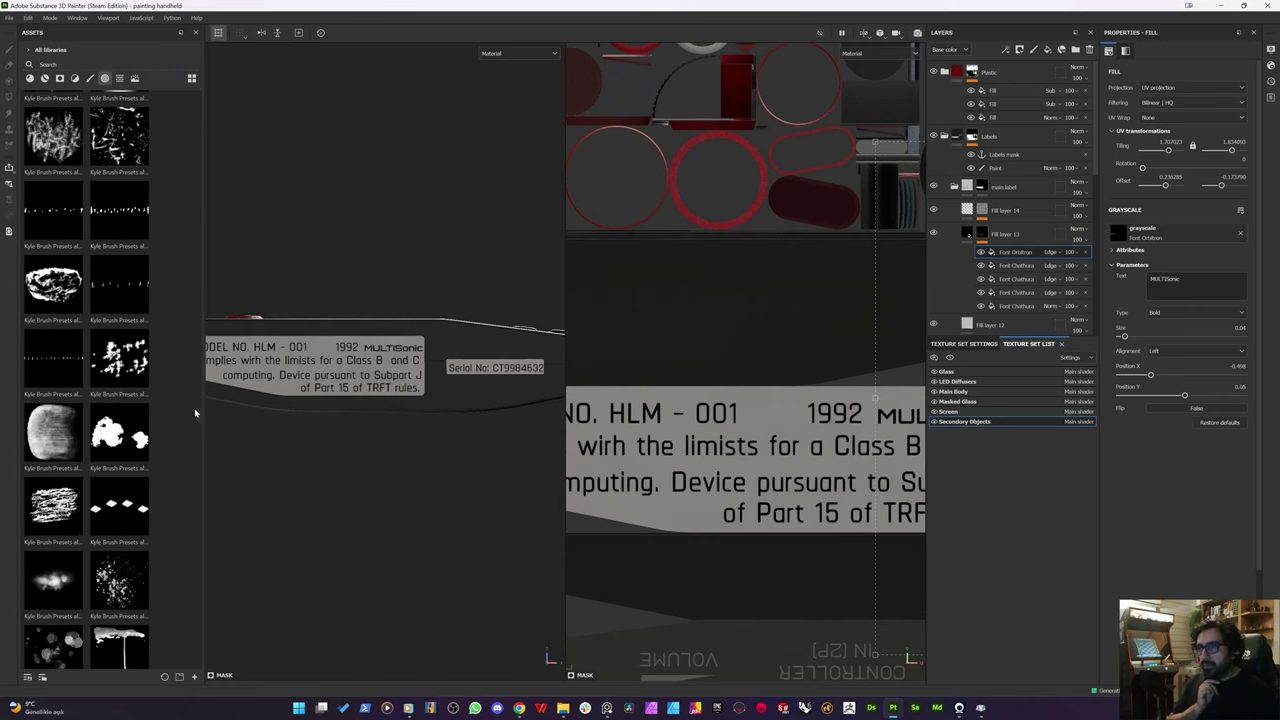
pyautogui.scroll(-10, 195, 413)
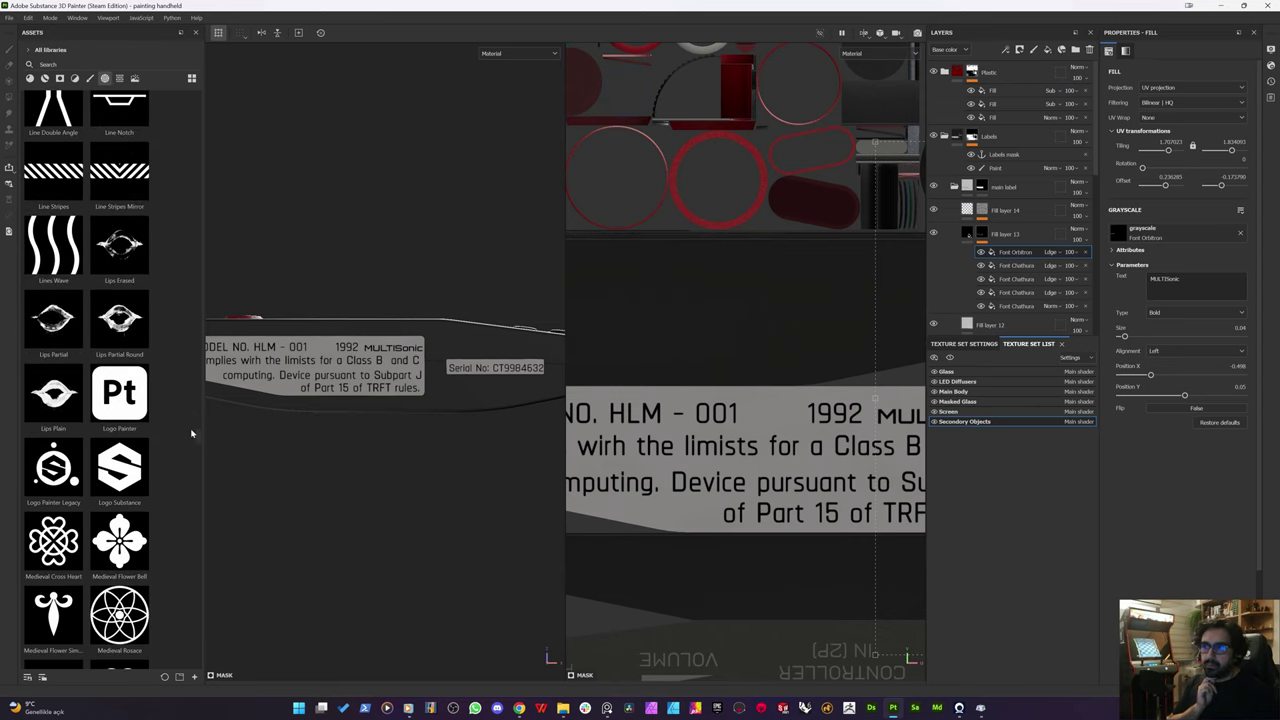
pyautogui.scroll(-5, 192, 440)
pyautogui.moveTo(195, 436)
pyautogui.mouseDown()
pyautogui.moveTo(179, 520)
pyautogui.moveTo(214, 660)
pyautogui.moveTo(217, 616)
pyautogui.mouseUp()
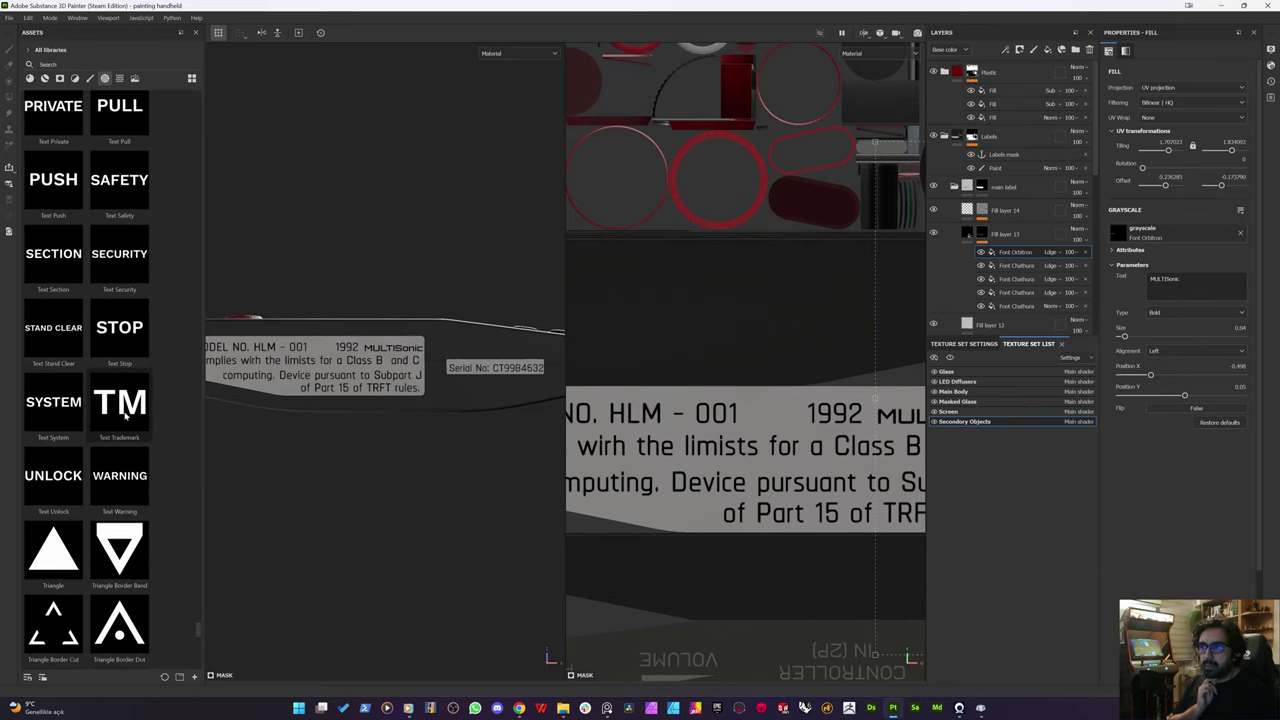
pyautogui.scroll(5, 126, 418)
pyautogui.moveTo(126, 420)
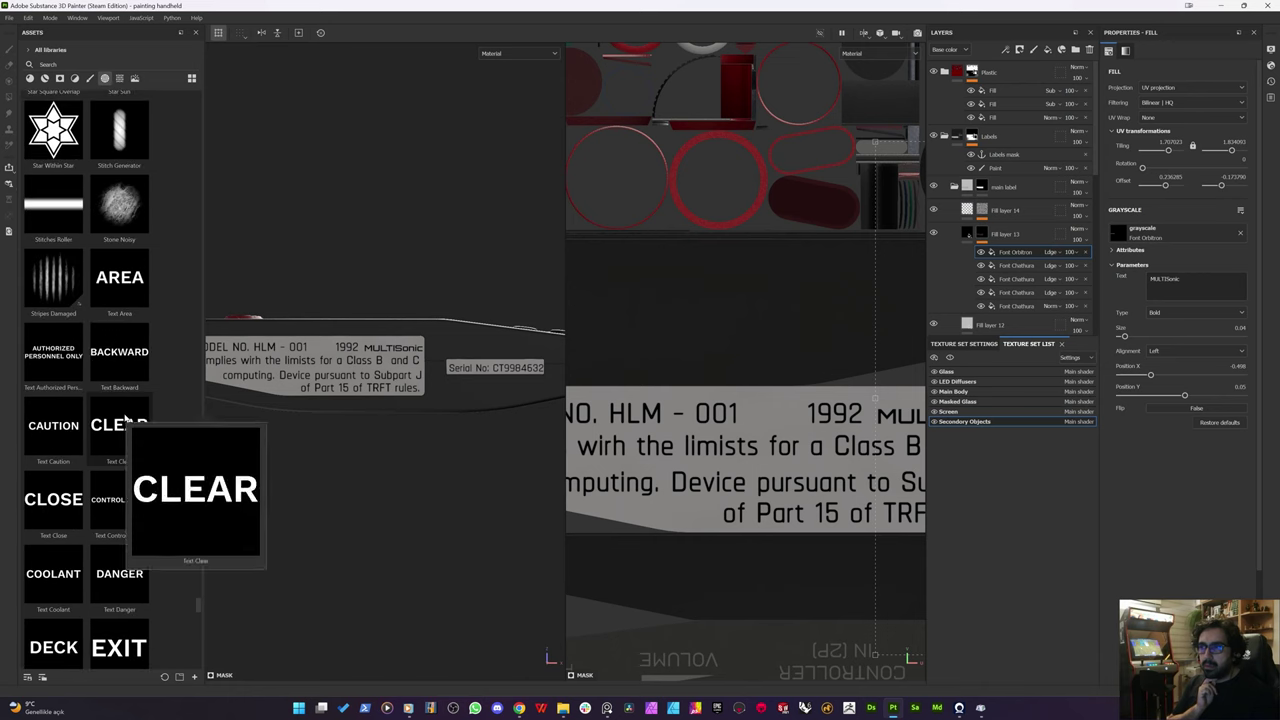
pyautogui.scroll(15, 126, 420)
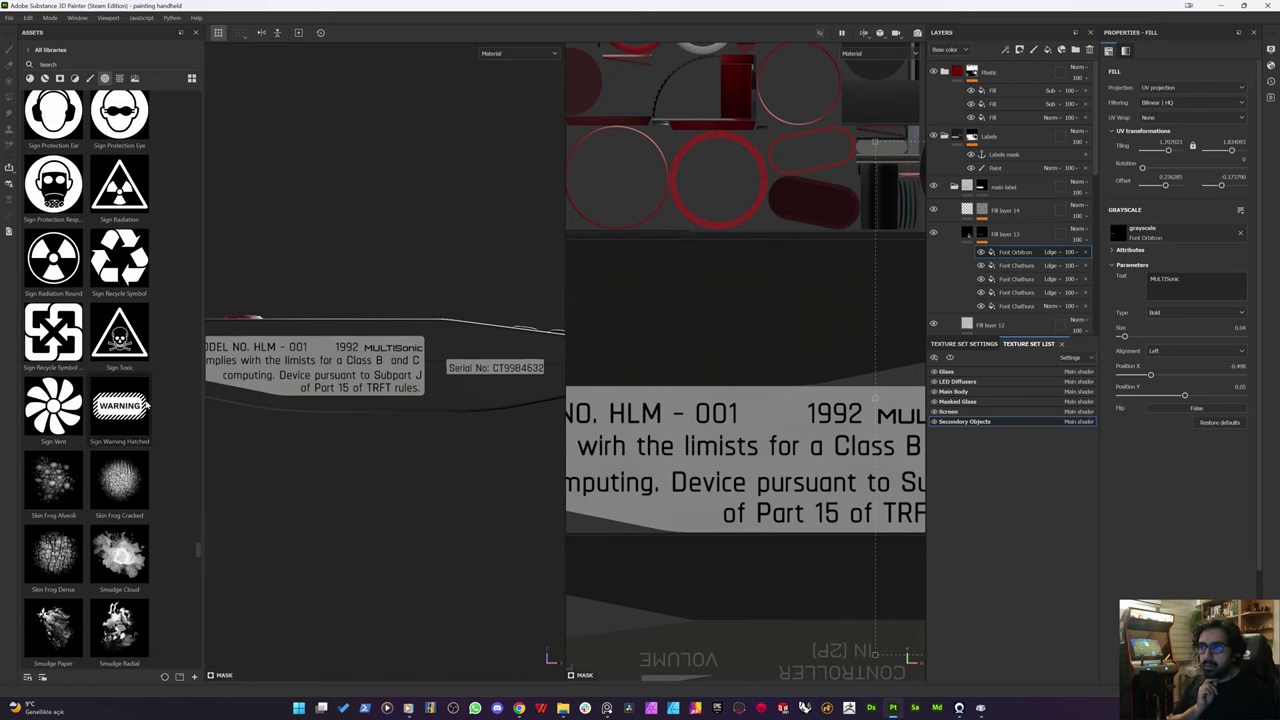
pyautogui.scroll(5, 195, 519)
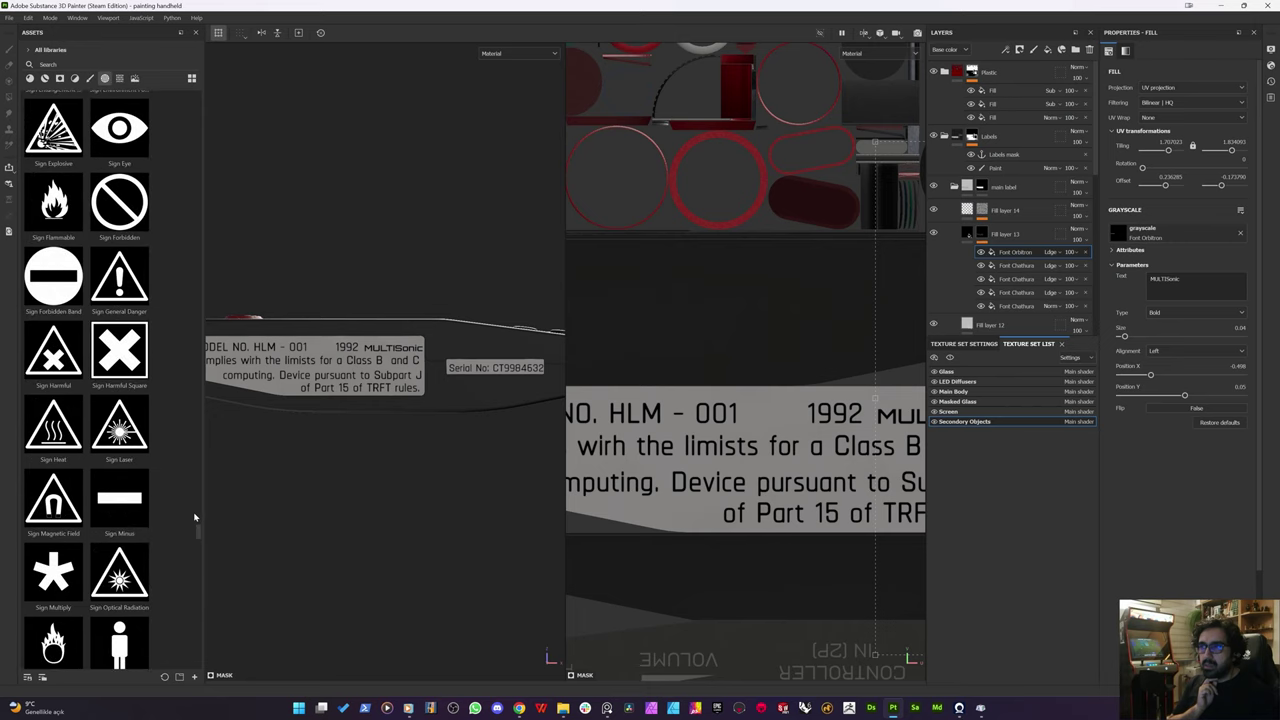
pyautogui.scroll(-5, 194, 514)
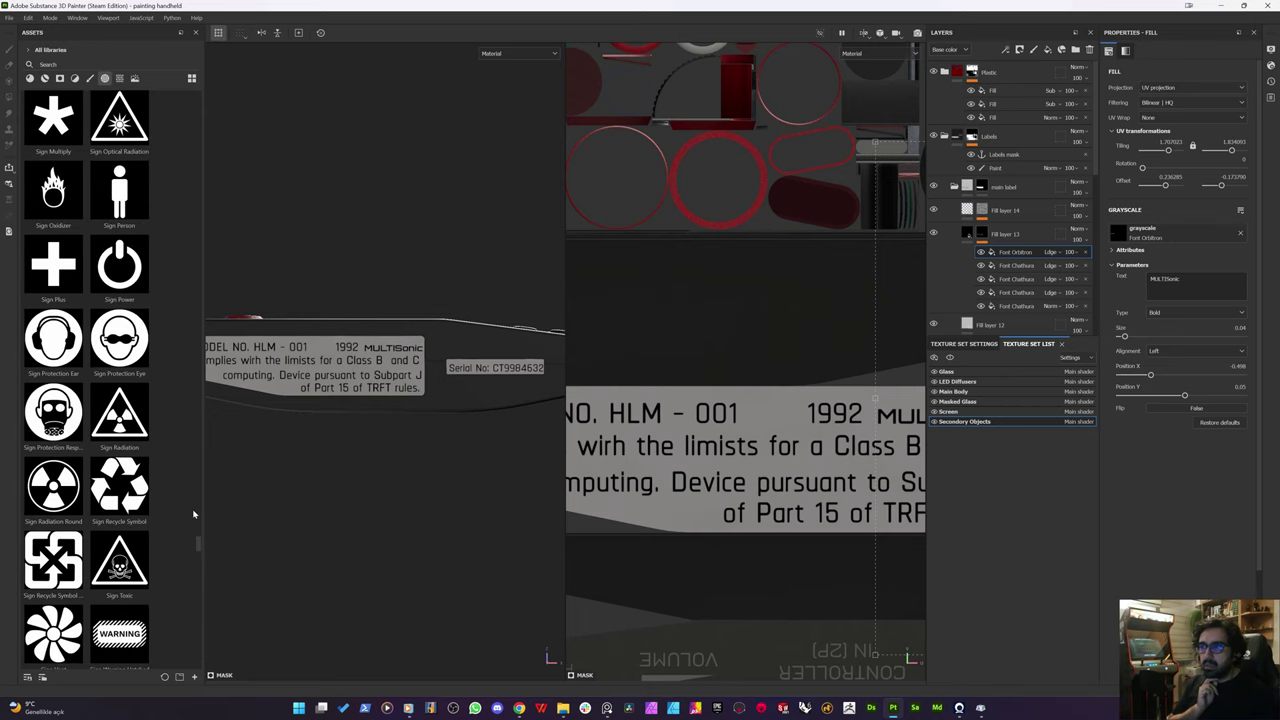
pyautogui.scroll(15, 194, 514)
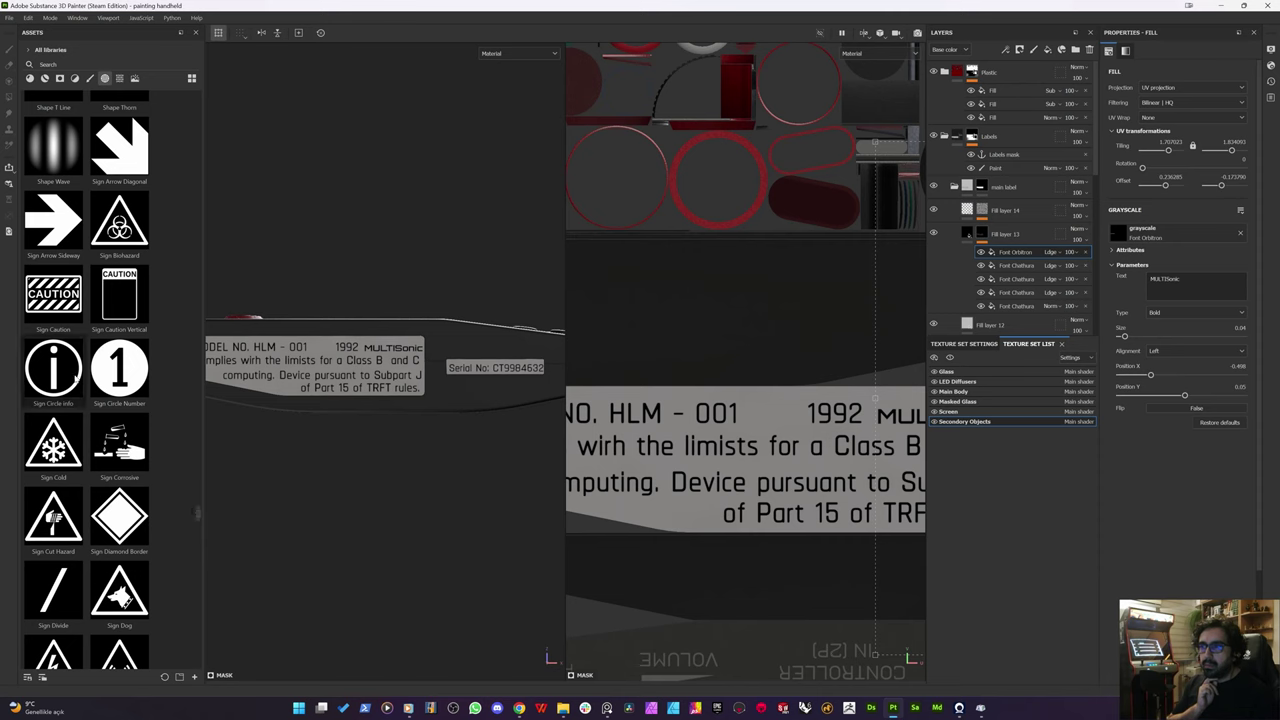
pyautogui.scroll(15, 86, 395)
pyautogui.scroll(10, 86, 395)
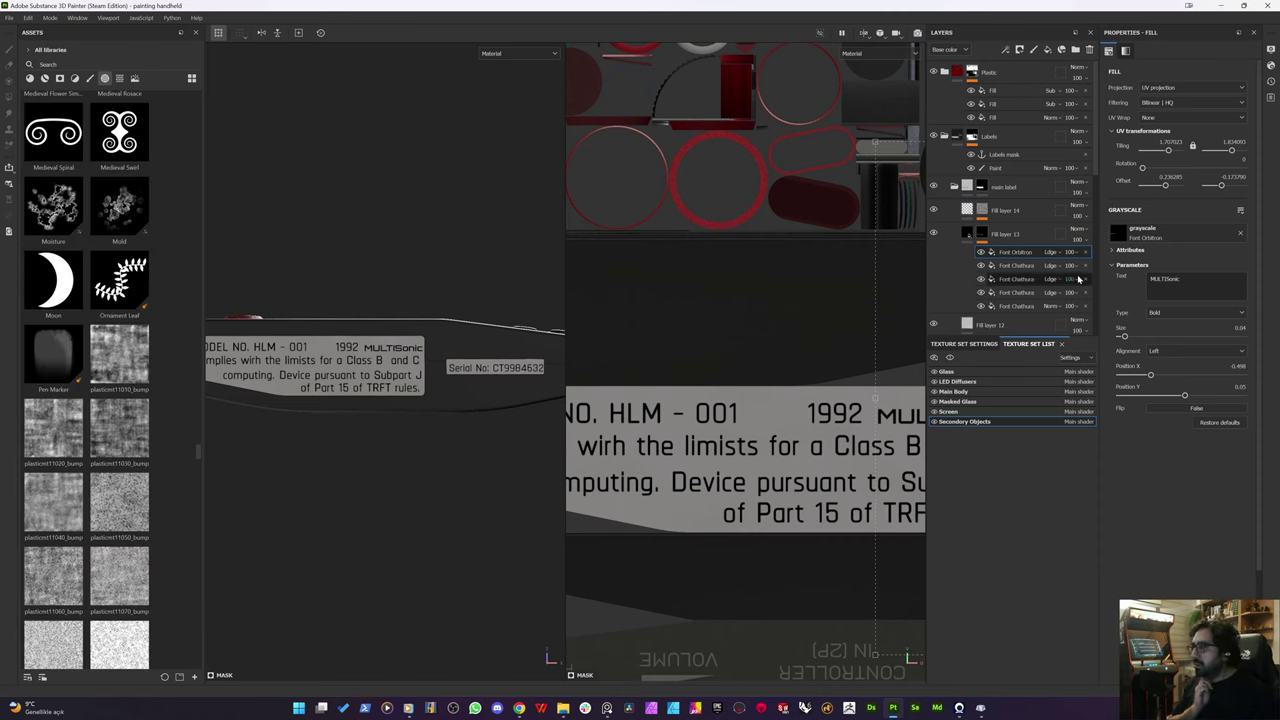
# Step: Insert a "c" before 1992 in the "MODEL NO. HLM - 001" text fill and remove the surplus spaces ahead of it
pyautogui.click(1004, 266)
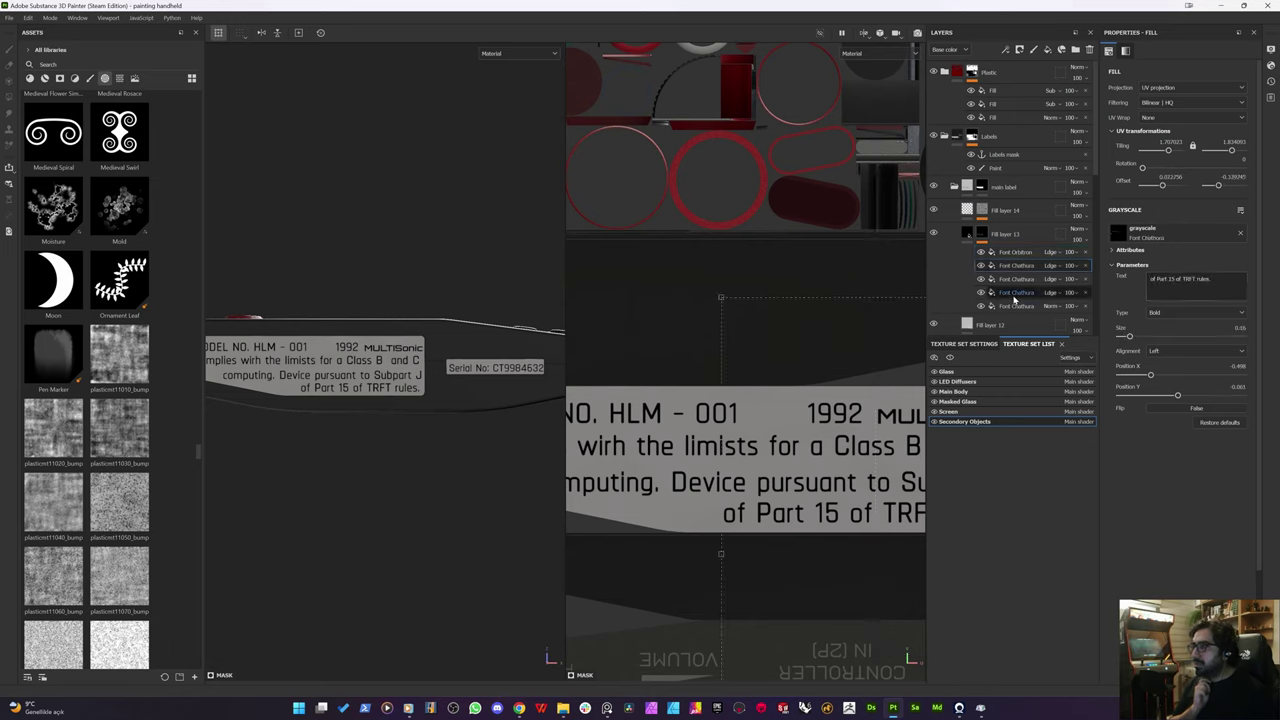
pyautogui.click(1009, 304)
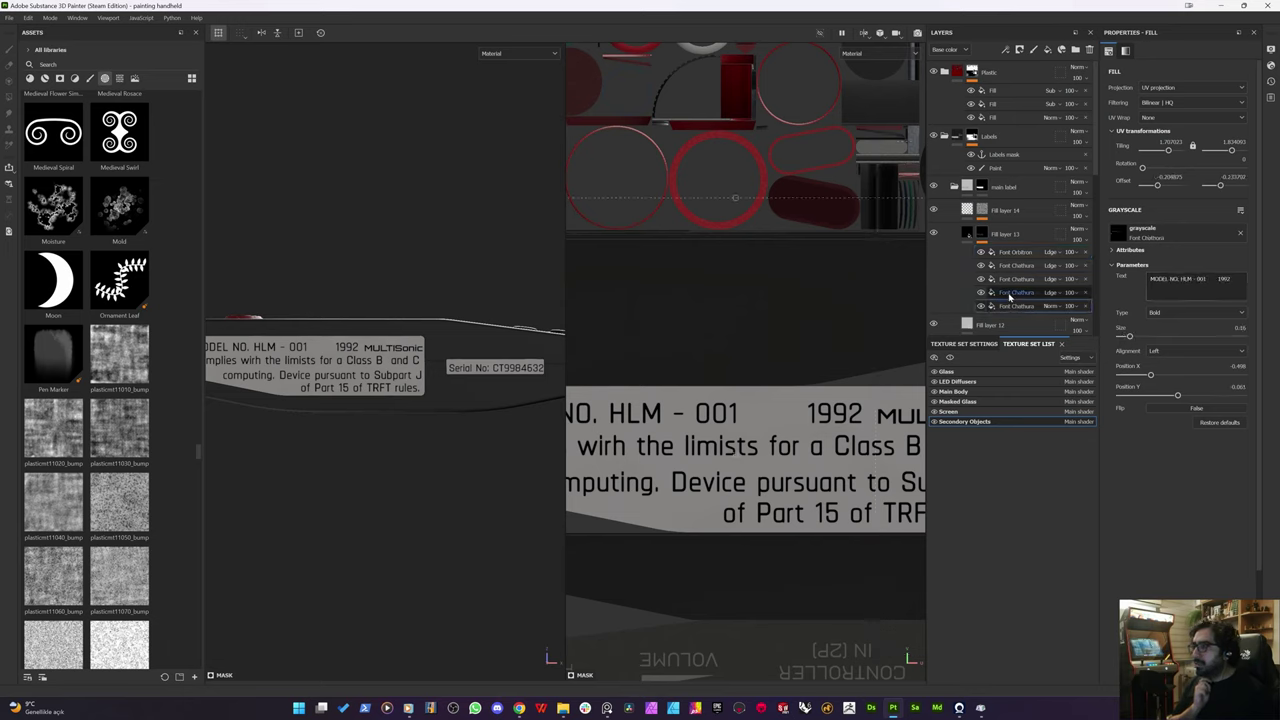
pyautogui.click(1010, 292)
pyautogui.click(1010, 279)
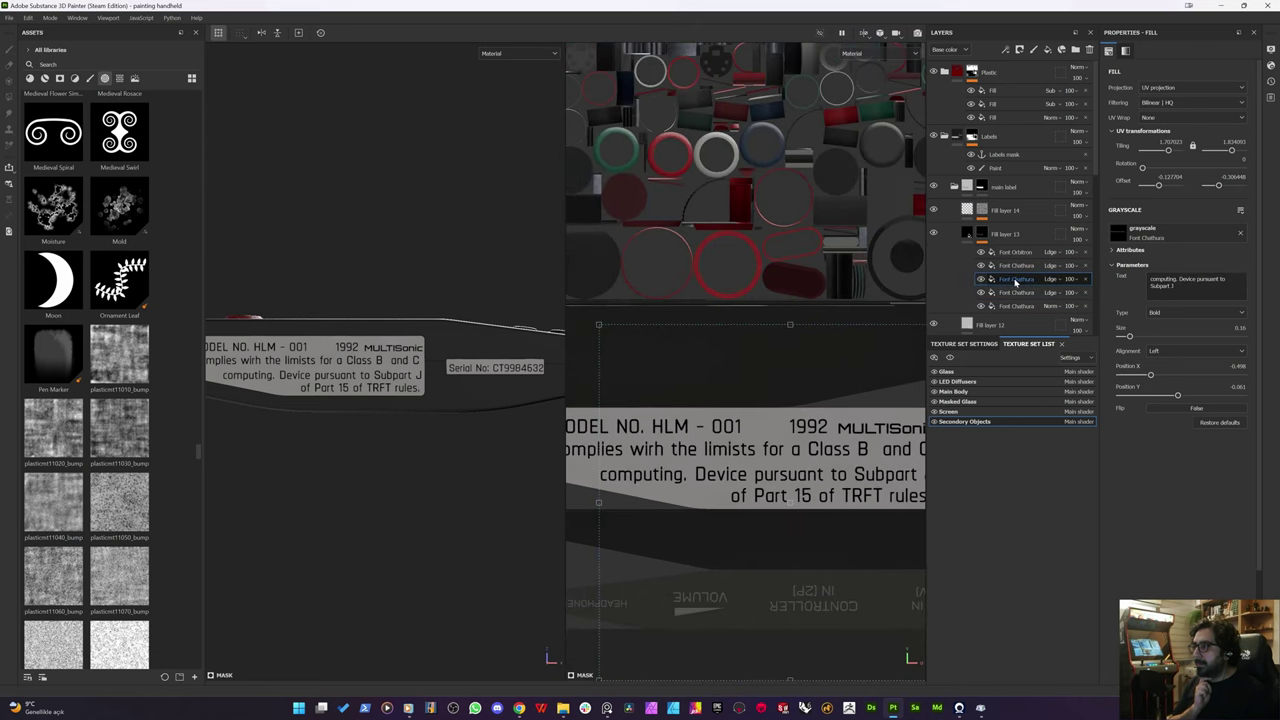
pyautogui.click(1016, 266)
pyautogui.click(1016, 305)
pyautogui.click(1016, 266)
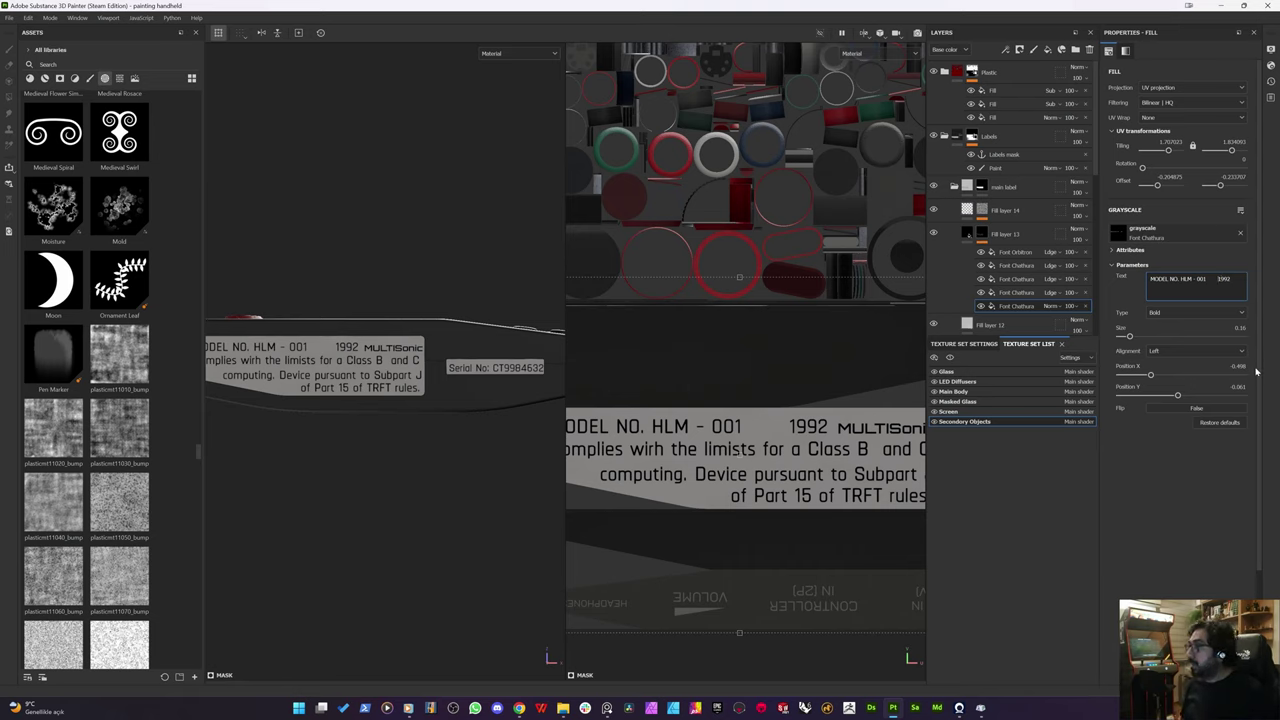
pyautogui.click(1222, 279)
pyautogui.write('c')
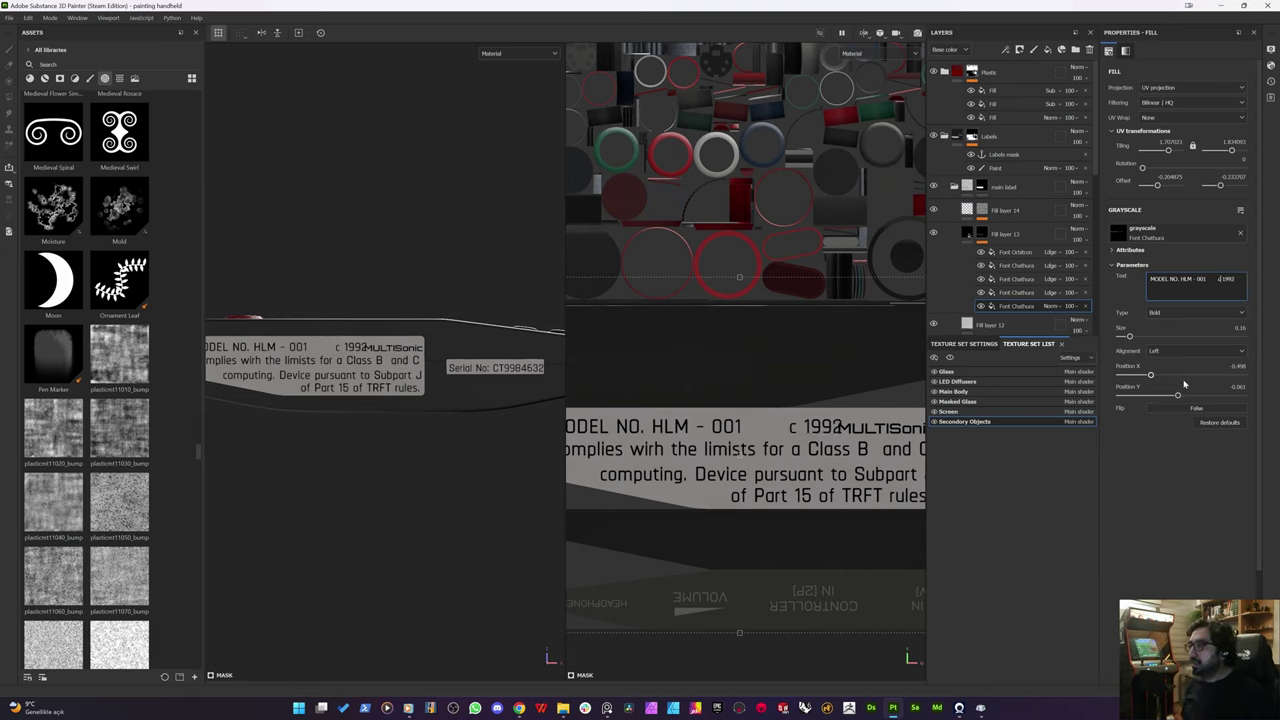
pyautogui.press('BackSpace')
pyautogui.press('BackSpace')
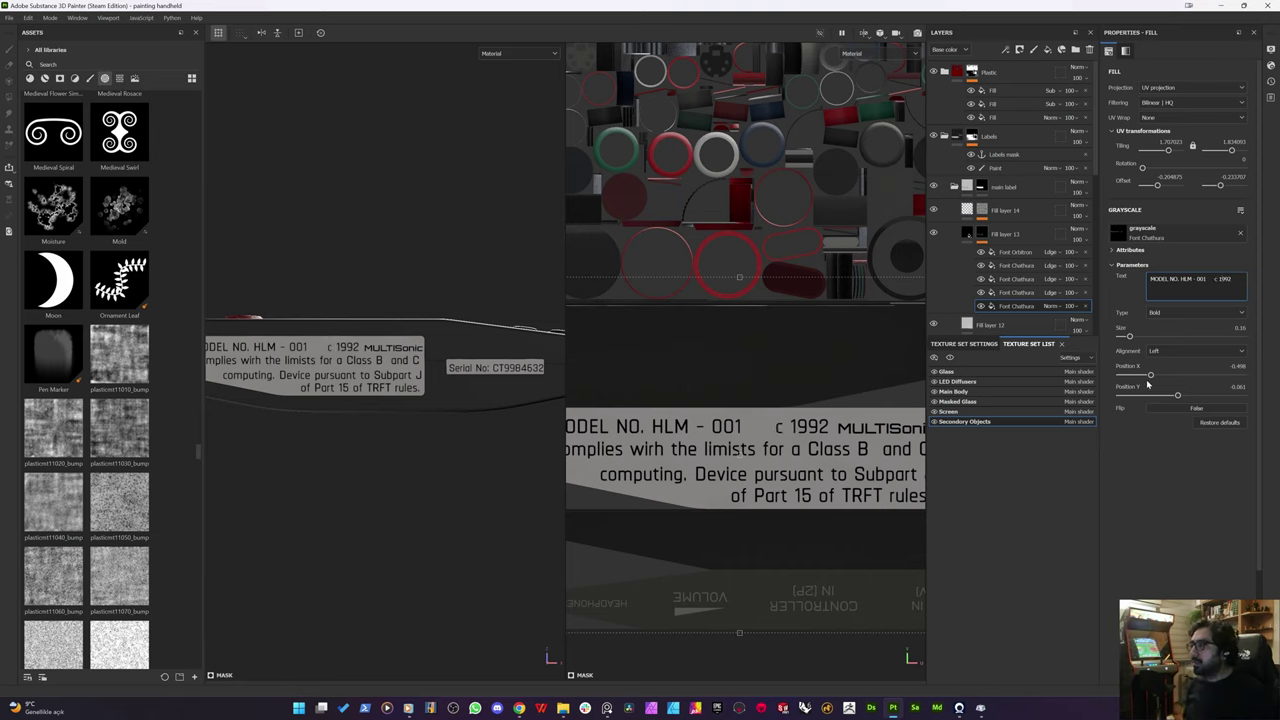
pyautogui.press('BackSpace')
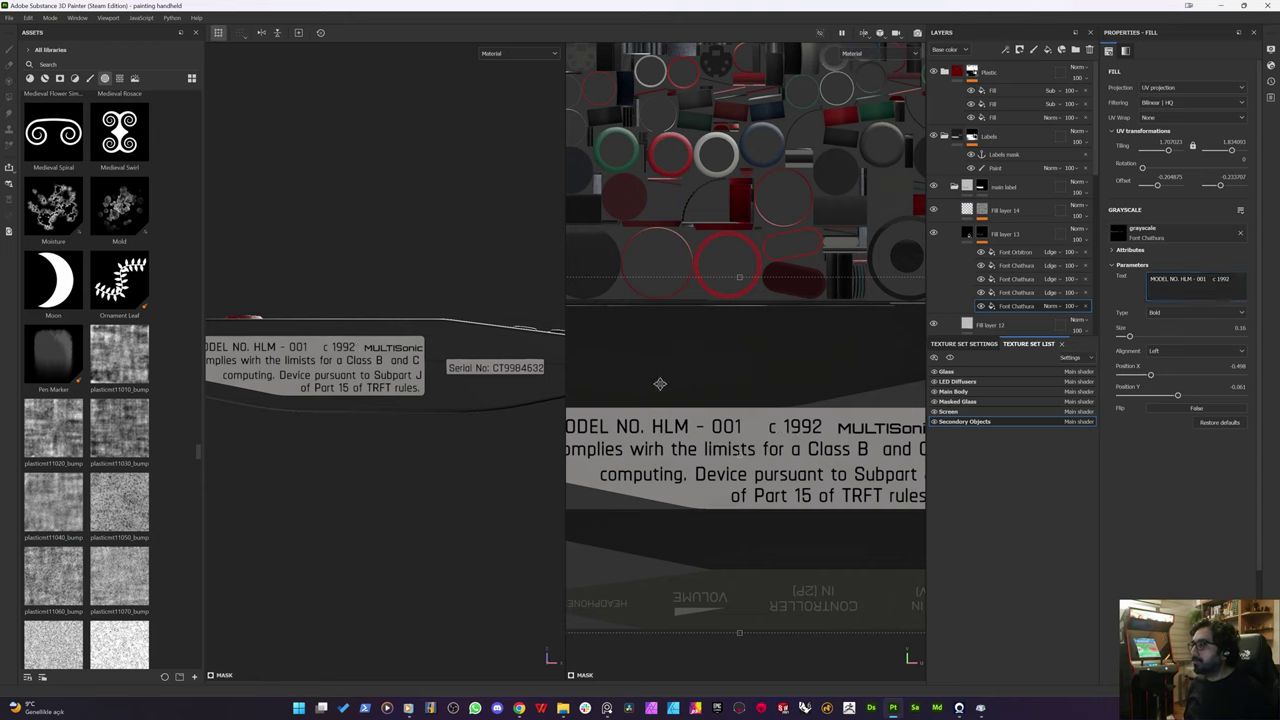
# Step: Add a paint effect to Fill layer 13's mask above the second line's font fill and activate the Paint brush
pyautogui.scroll(3, 660, 383)
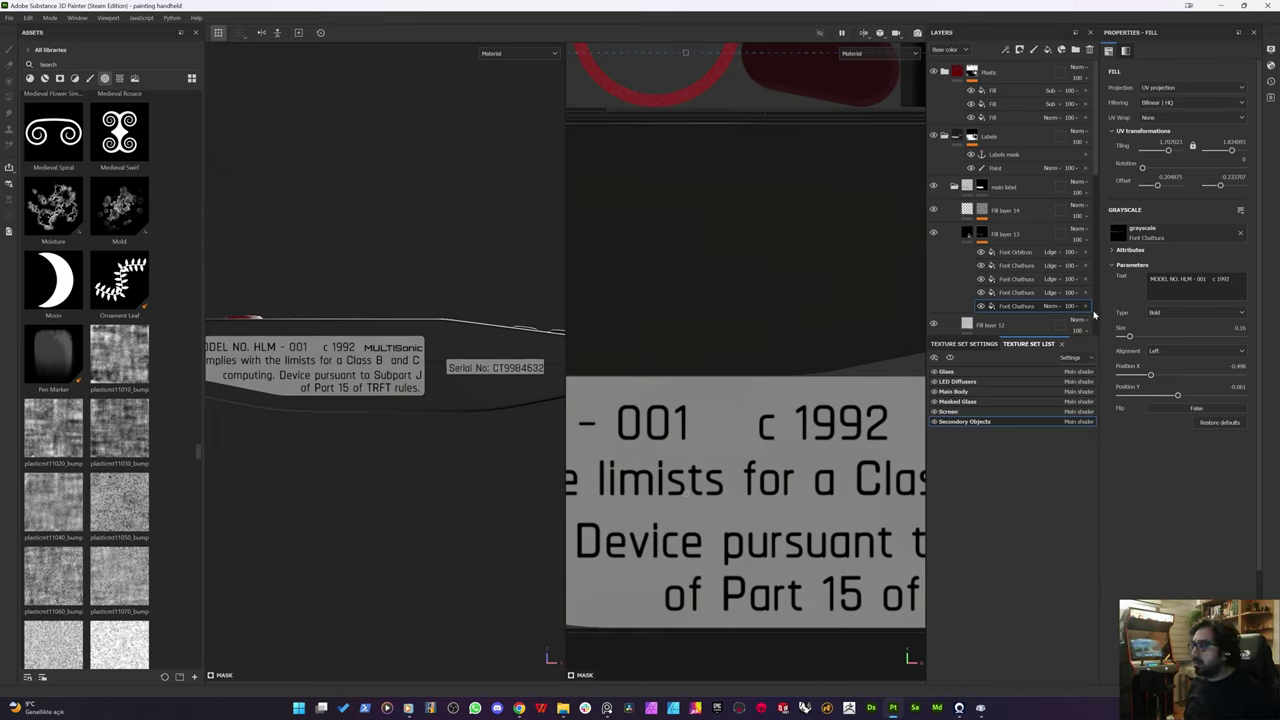
pyautogui.scroll(2, 821, 387)
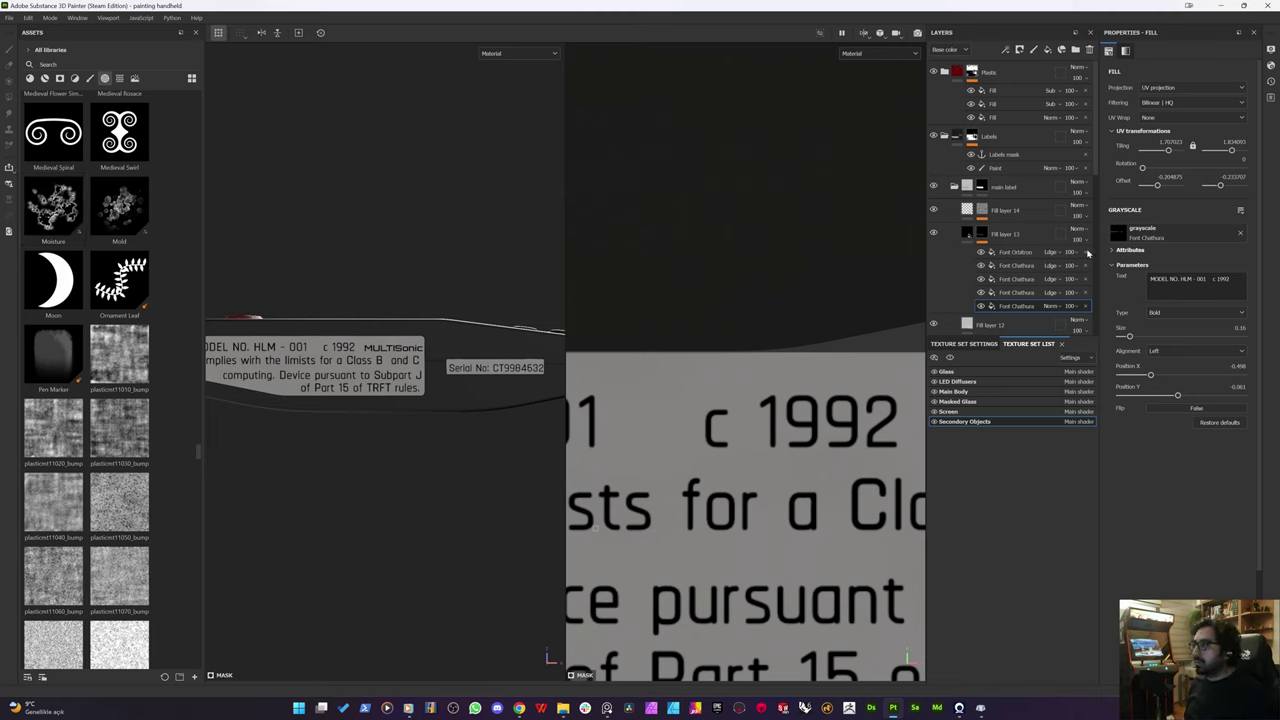
pyautogui.rightClick(1015, 295)
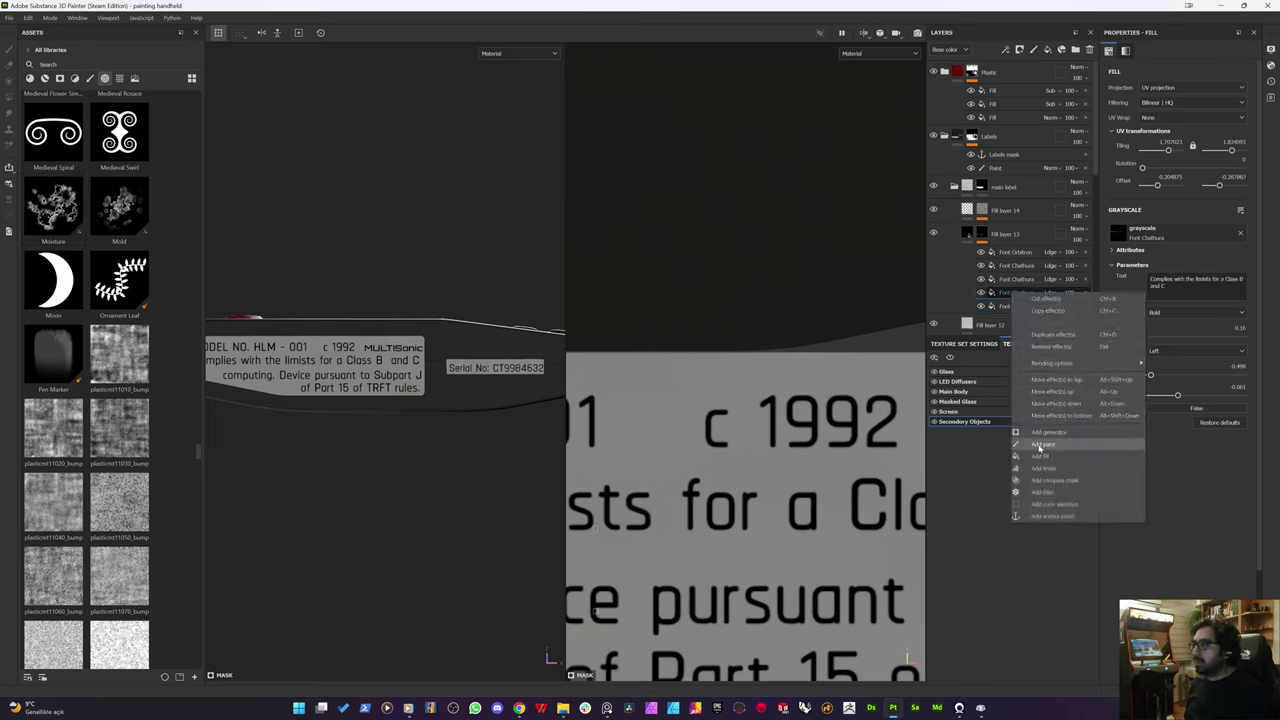
pyautogui.click(1038, 455)
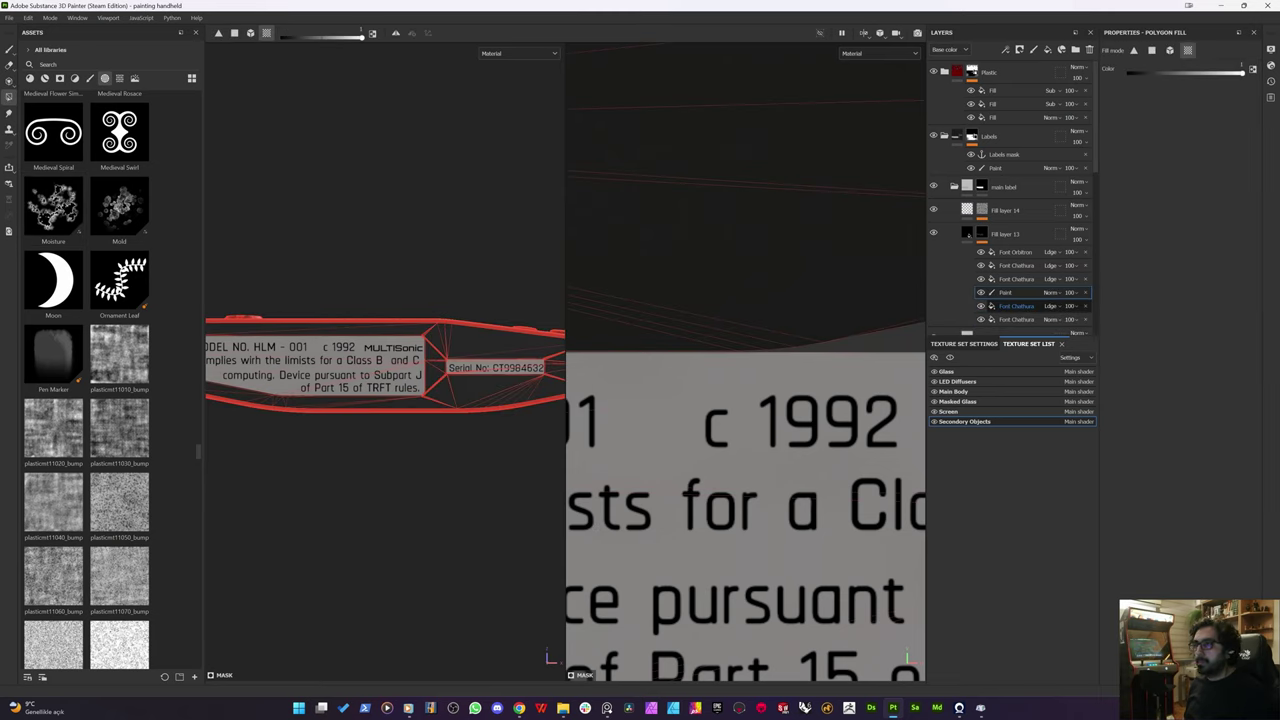
pyautogui.press('1')
# Step: Search the alphas for "circle" and set Coffee Circle as the brush alpha for ringing the "c" before 1992
pyautogui.scroll(-10, 140, 337)
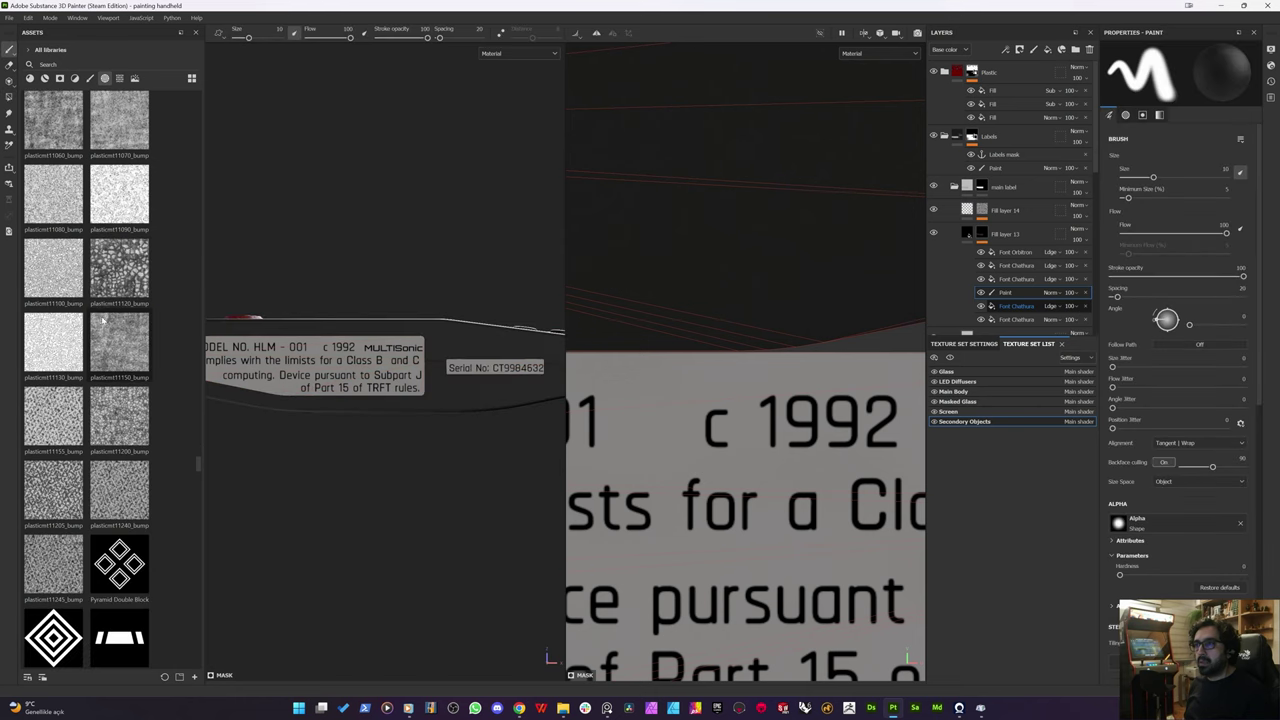
pyautogui.scroll(15, 140, 337)
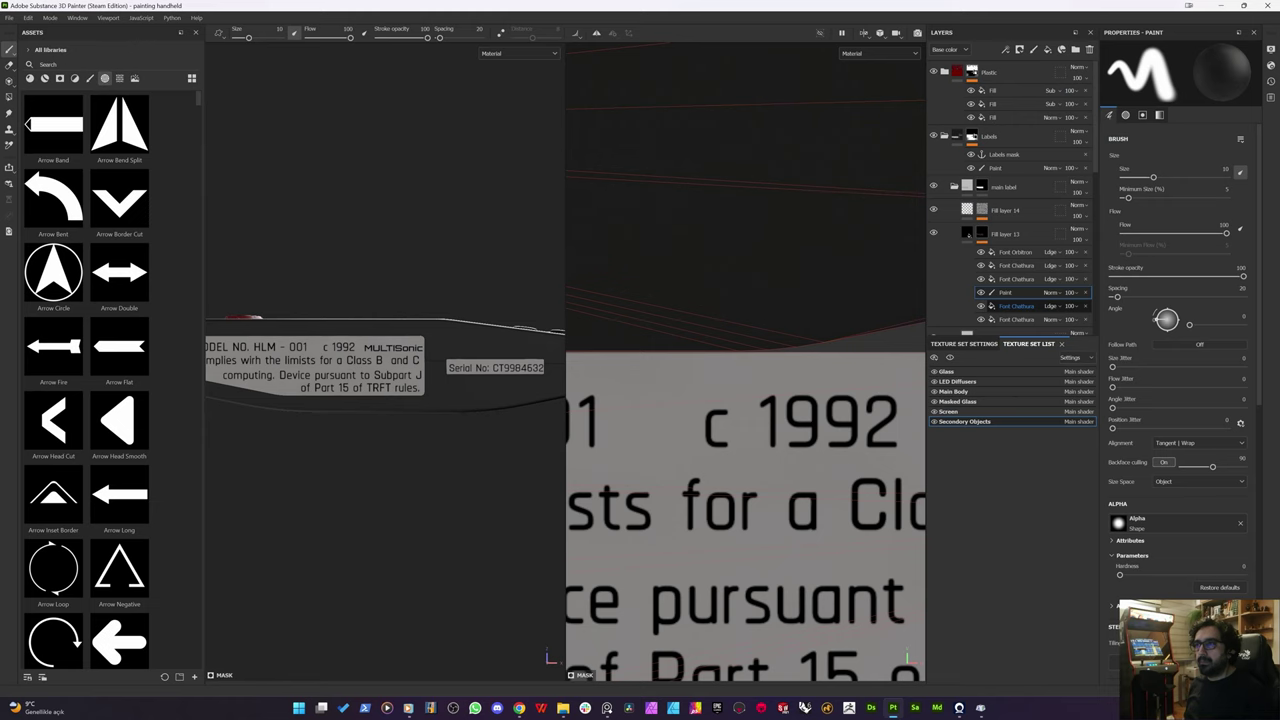
pyautogui.write('circle')
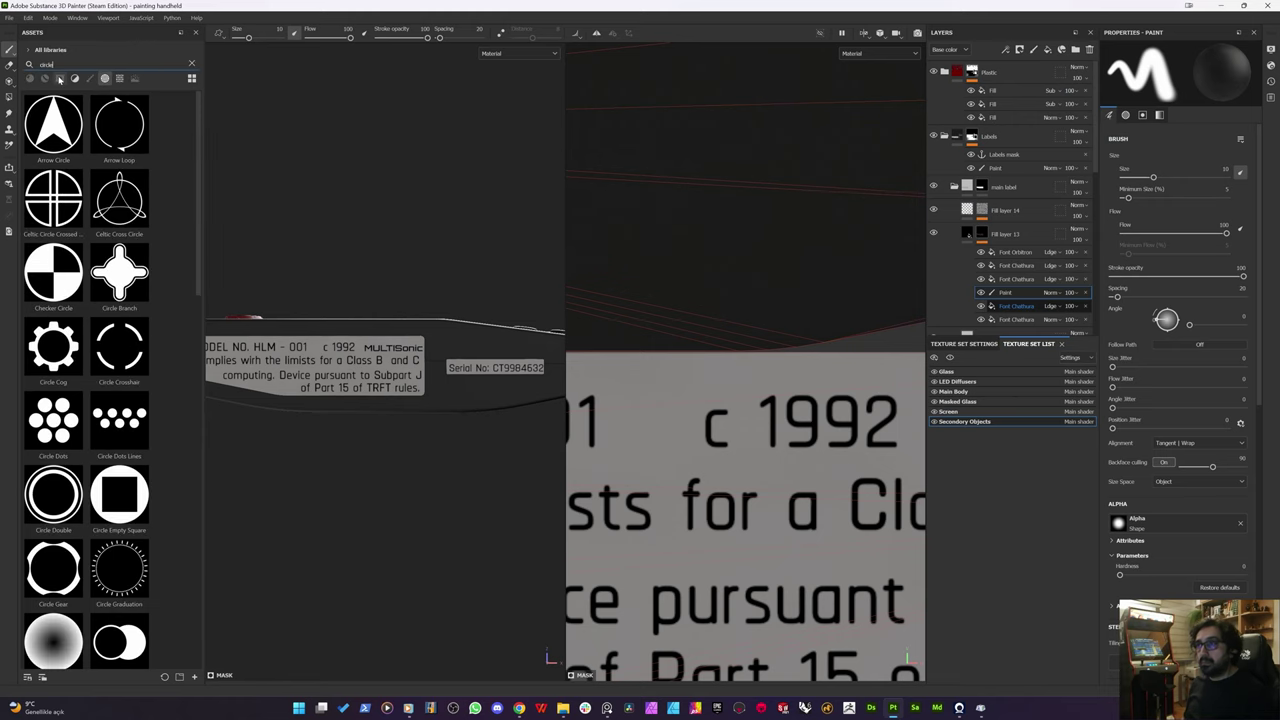
pyautogui.scroll(-4, 55, 285)
pyautogui.scroll(4, 56, 315)
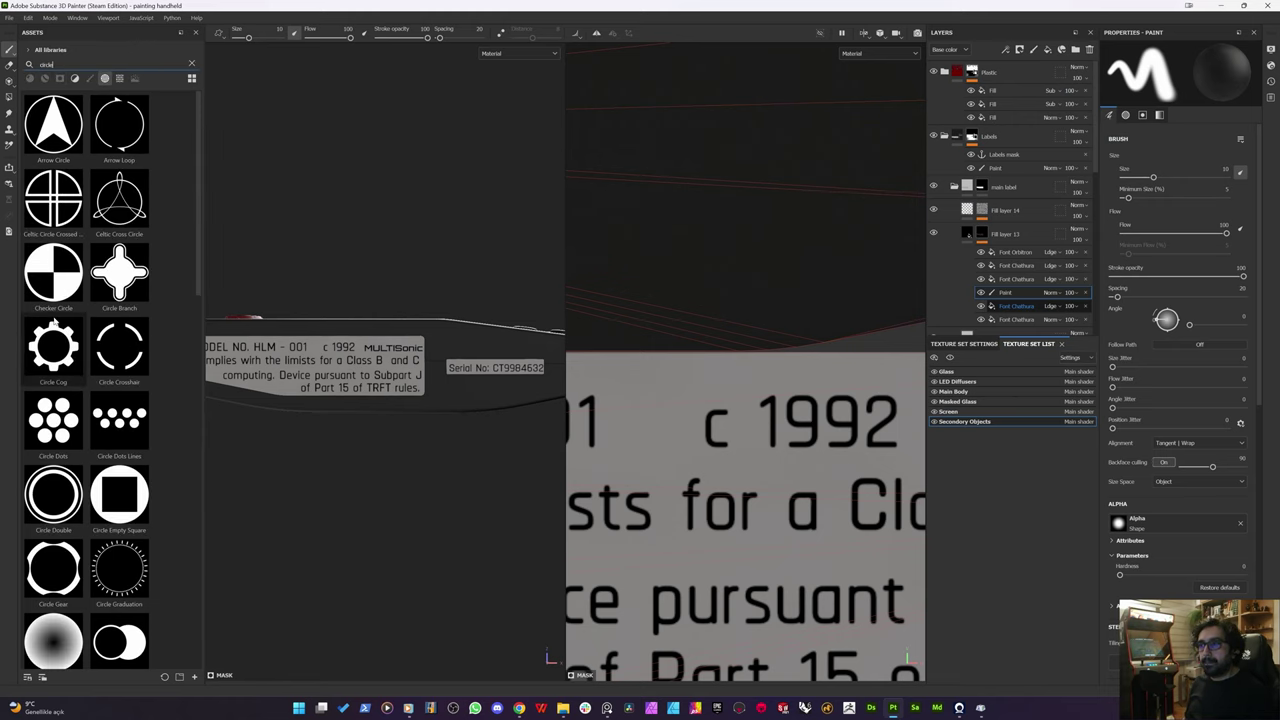
pyautogui.scroll(-2, 57, 390)
pyautogui.scroll(-3, 57, 396)
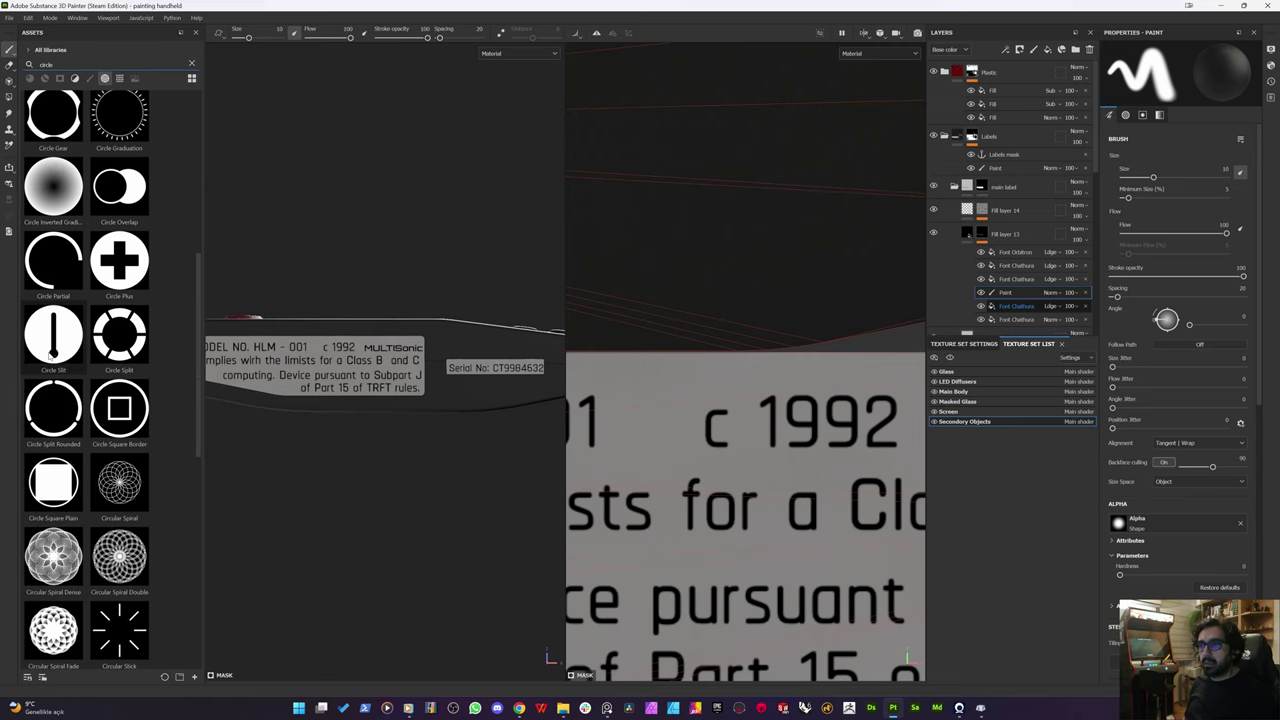
pyautogui.scroll(-8, 52, 390)
pyautogui.scroll(3, 52, 388)
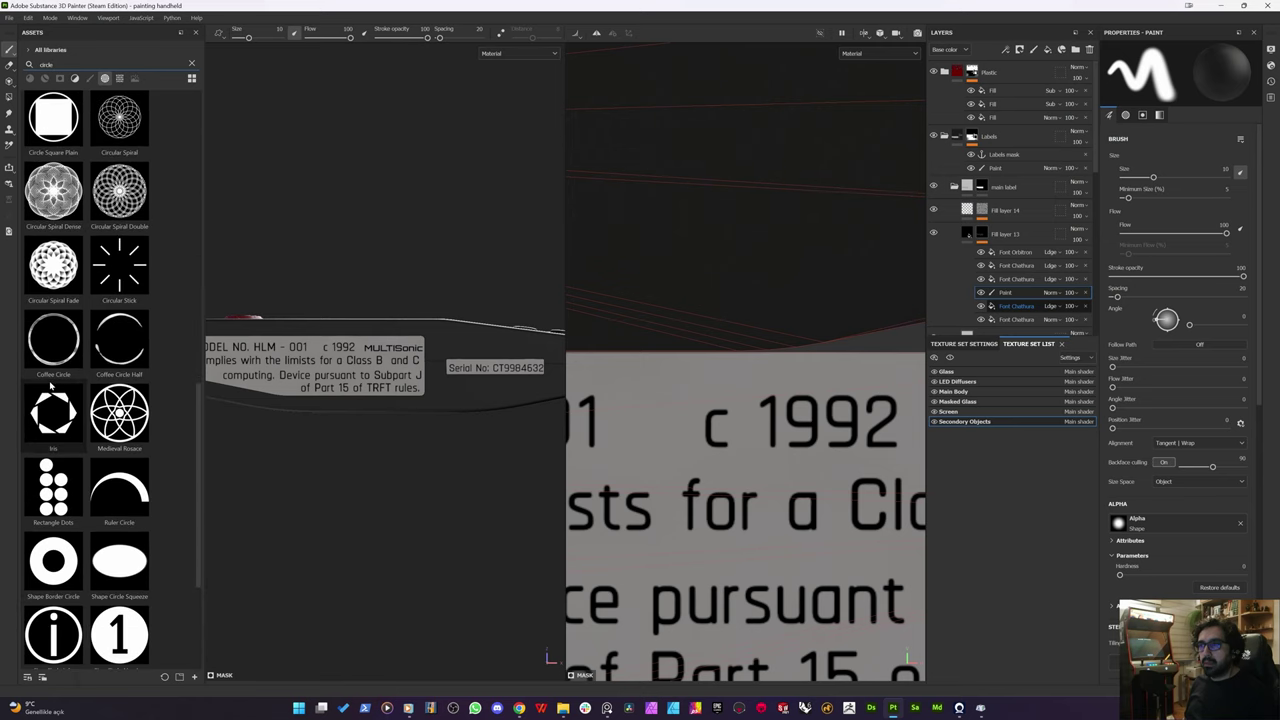
pyautogui.scroll(-3, 57, 372)
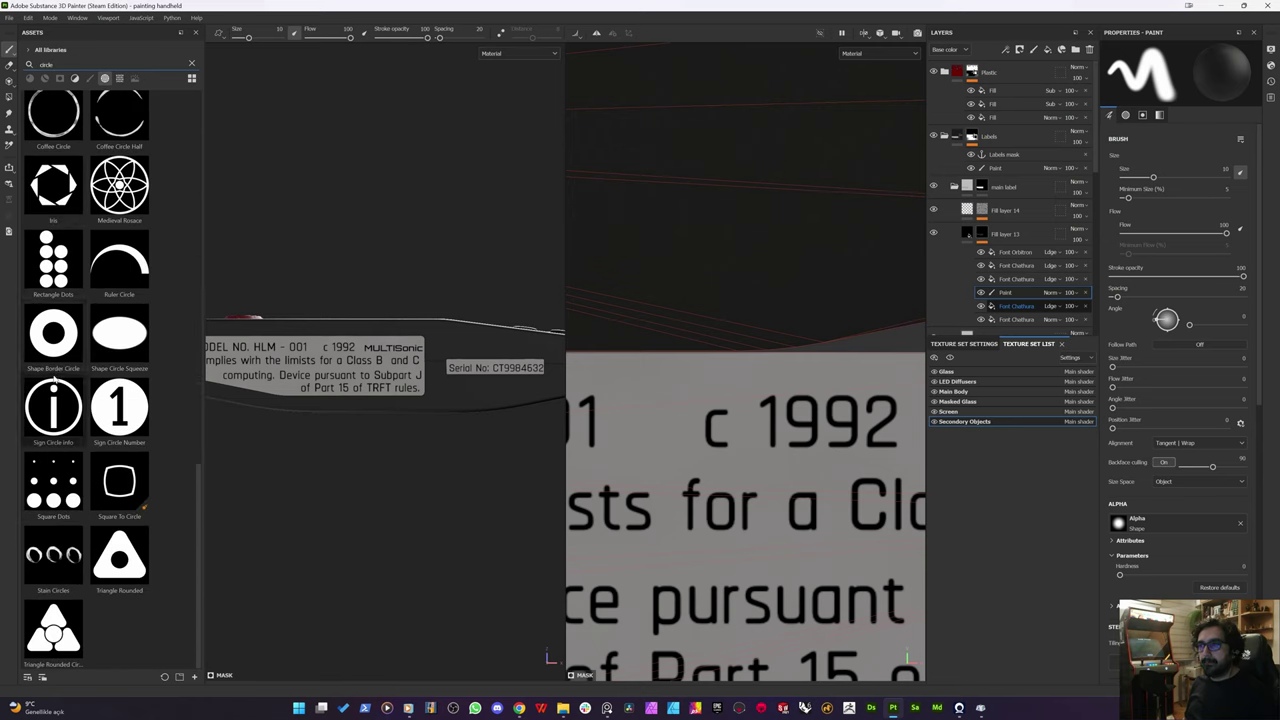
pyautogui.scroll(3, 54, 381)
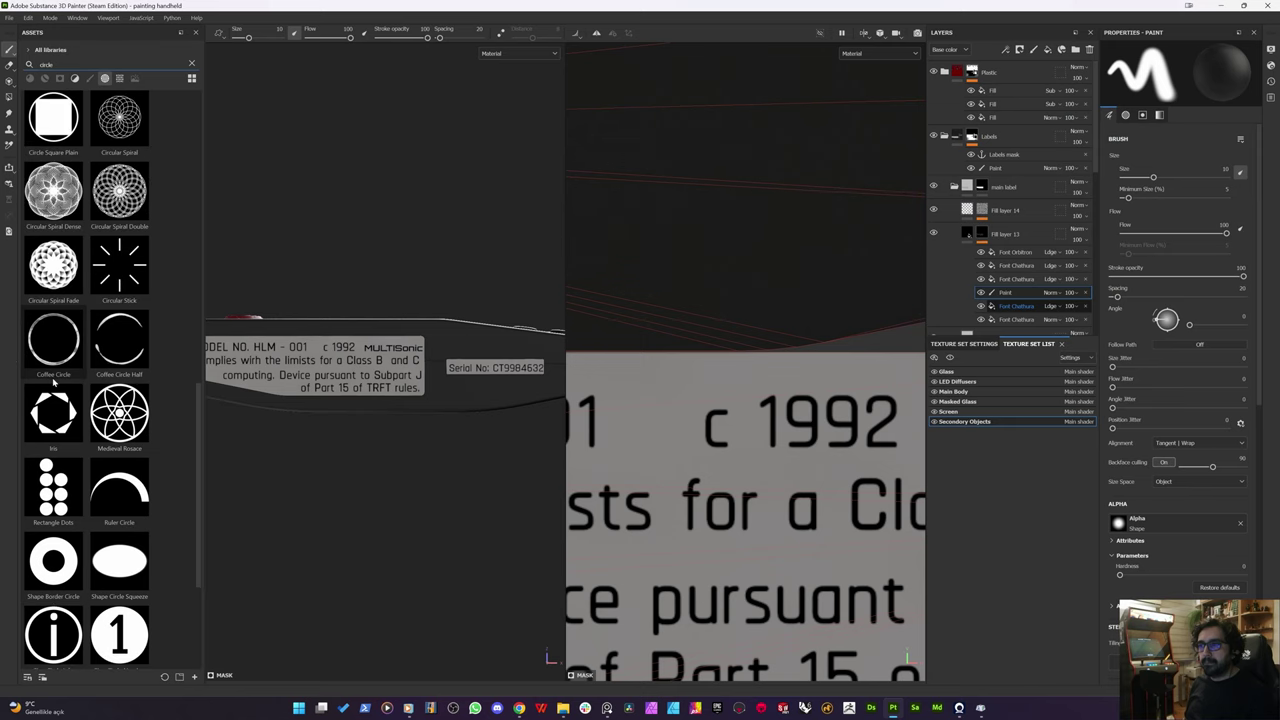
pyautogui.click(70, 321)
pyautogui.scroll(2, 735, 433)
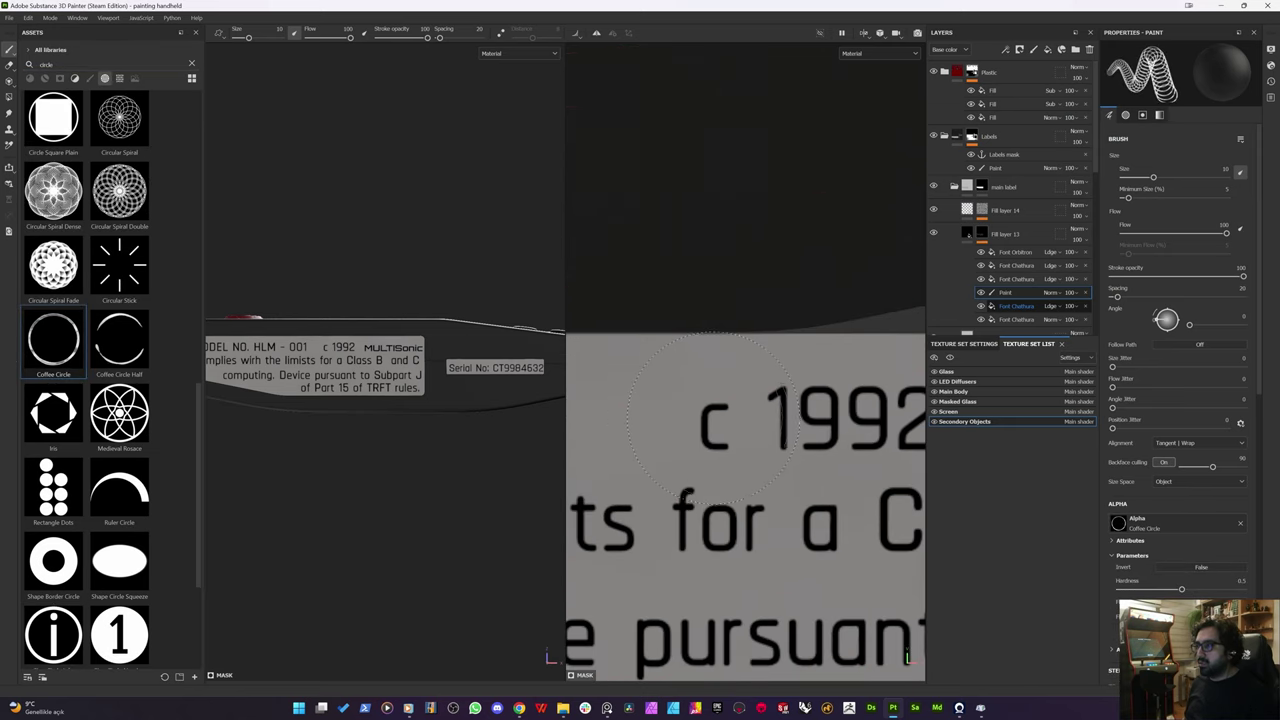
# Step: Set the Paint effect's blend mode to Linear dodge (Add) and the brush grayscale value to 1
pyautogui.keyDown('ctrl'); pyautogui.moveTo(740, 418); pyautogui.dragTo(715, 417, button='right'); pyautogui.keyUp('ctrl')
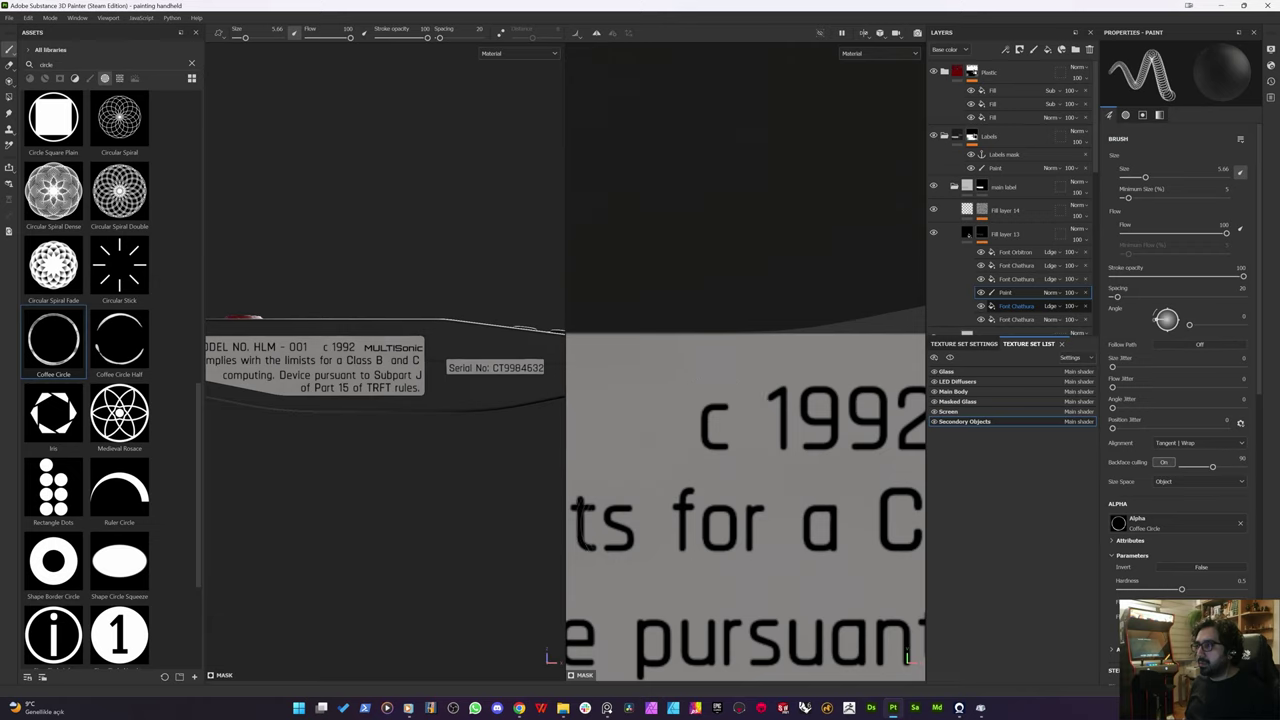
pyautogui.click(1159, 115)
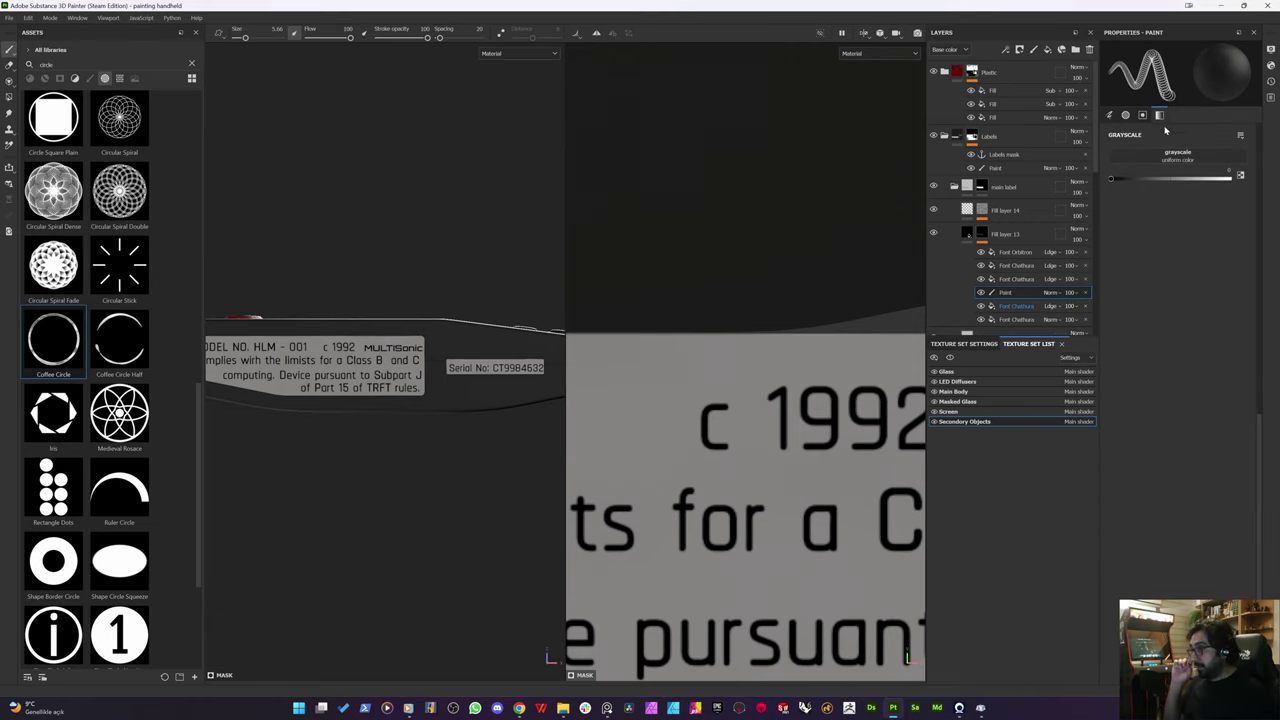
pyautogui.click(1056, 293)
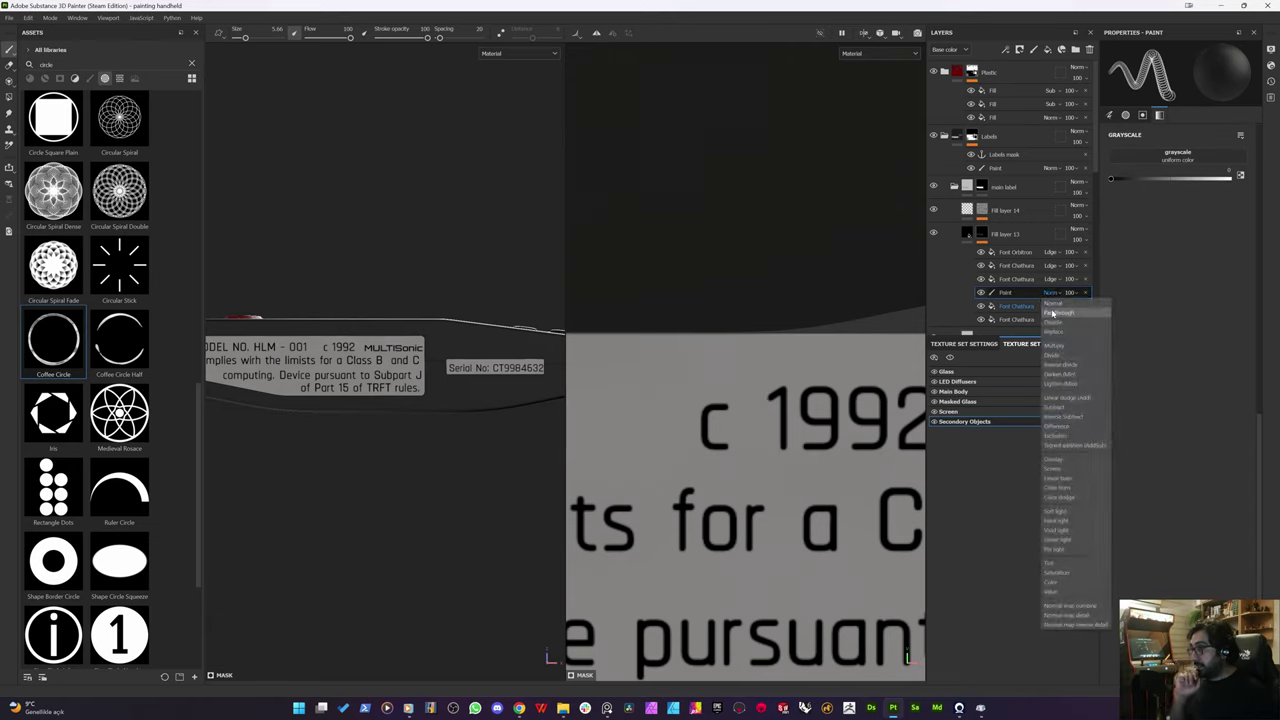
pyautogui.click(1068, 398)
pyautogui.moveTo(1192, 182); pyautogui.dragTo(1232, 178)
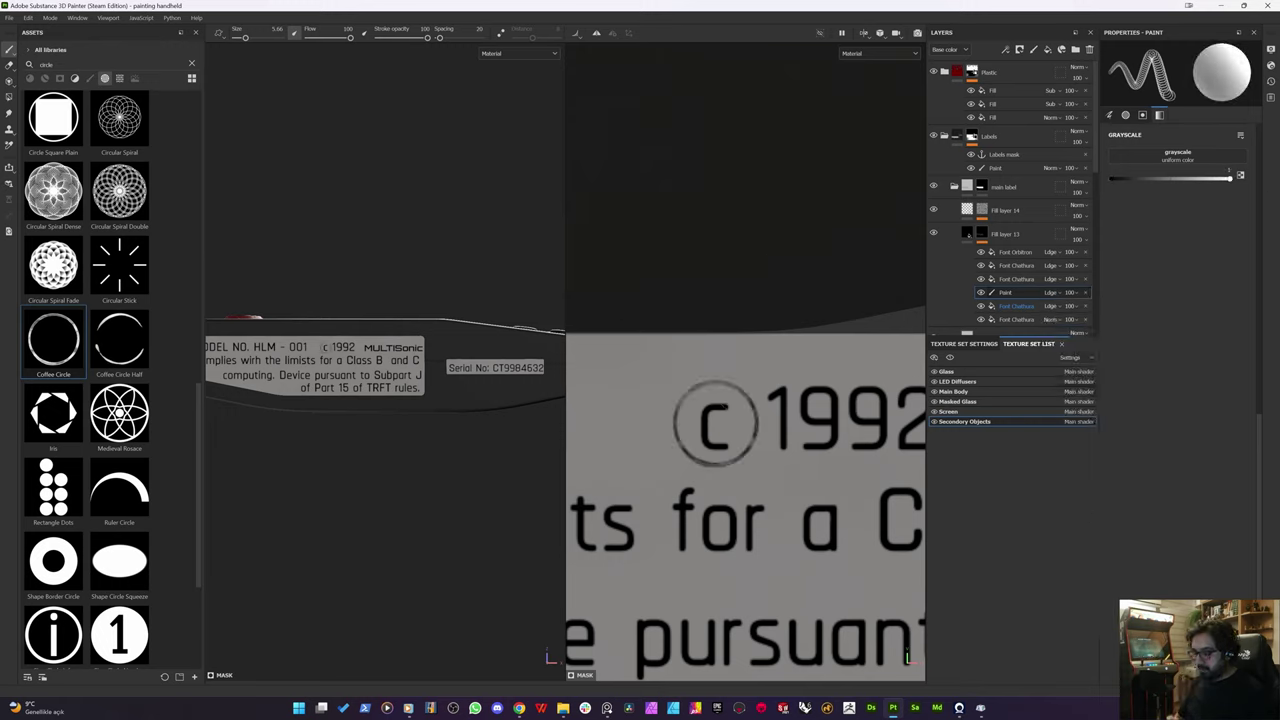
# Step: Try a circle stamp around the "c" before 1992 with a slightly smaller brush and undo it
pyautogui.moveTo(714, 421)
pyautogui.keyDown('ctrl'); pyautogui.mouseDown(button='right')
pyautogui.moveTo(756, 421)
pyautogui.moveTo(728, 421)
pyautogui.mouseUp(button='right'); pyautogui.keyUp('ctrl')
pyautogui.press('[')
pyautogui.click(715, 426)
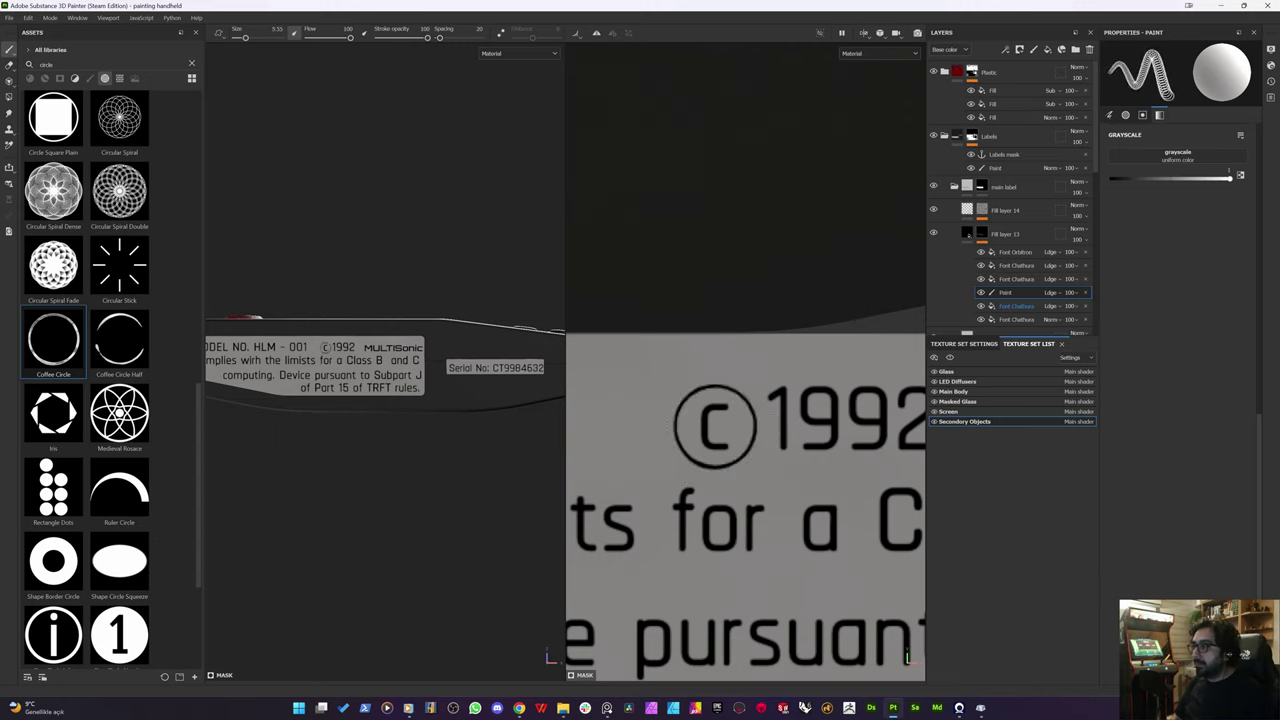
pyautogui.hotkey('ctrl', 'z')
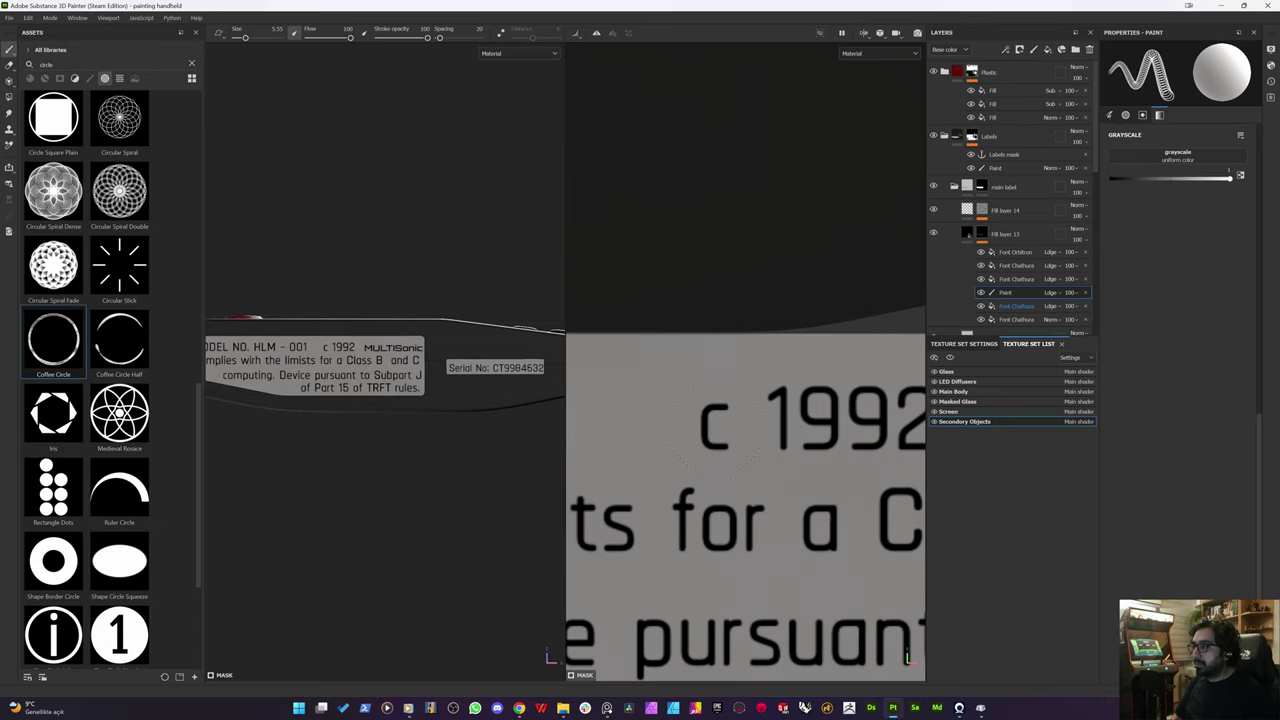
# Step: Reduce the brush size to 4.63 and stamp the circle around the "c" before 1992 to form the copyright symbol
pyautogui.press('[')
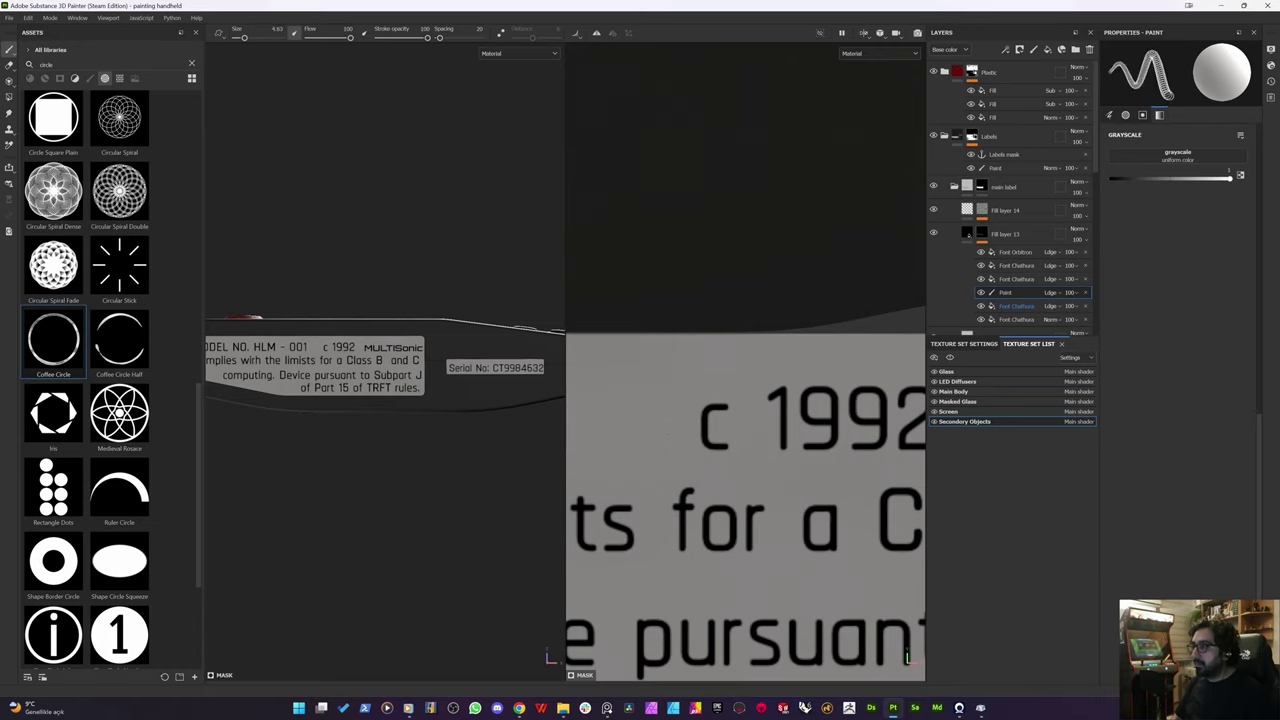
pyautogui.click(716, 427)
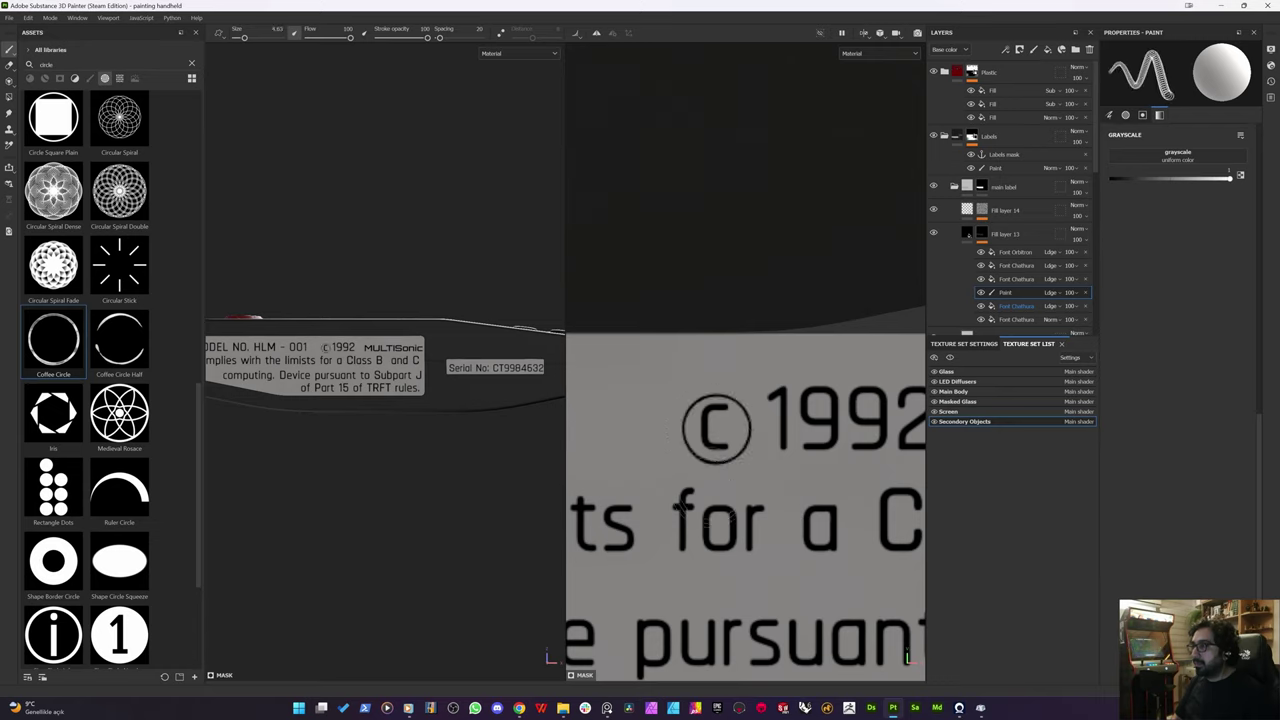
pyautogui.click(714, 427)
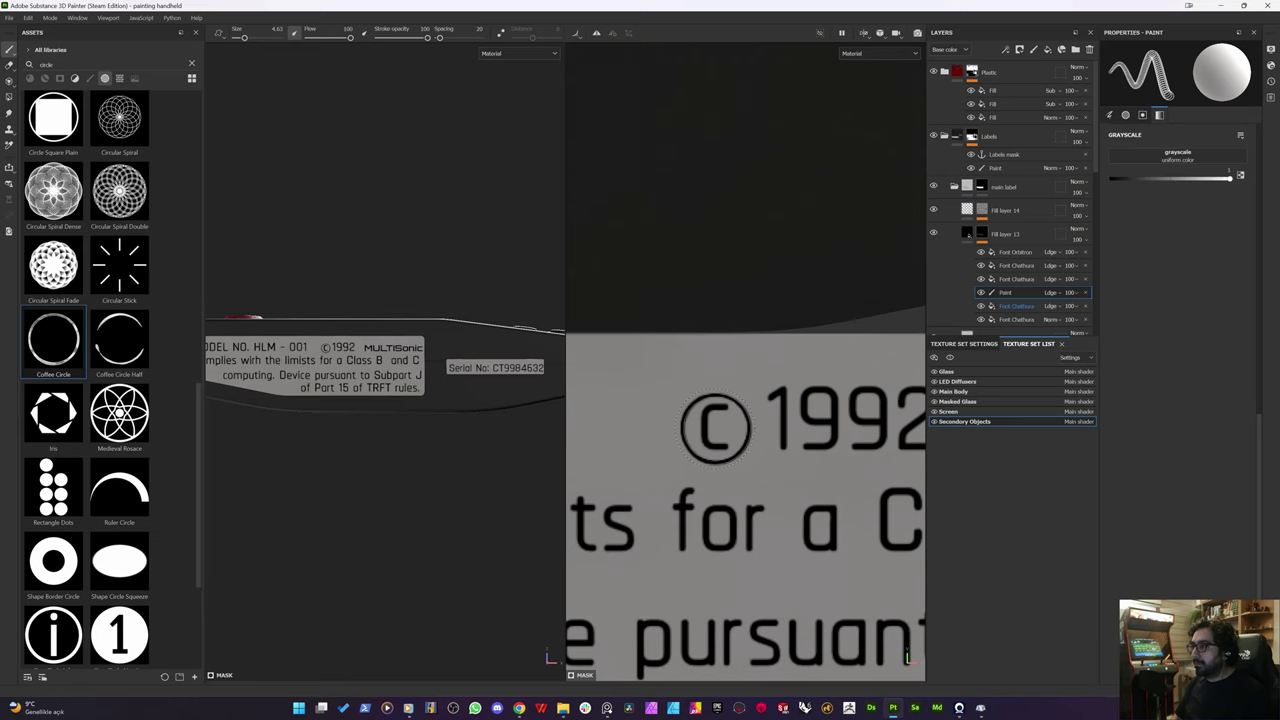
# Step: Lighten the main label's text by setting Fill layer 13's base color to dark grey 454545
pyautogui.scroll(-10, 750, 515)
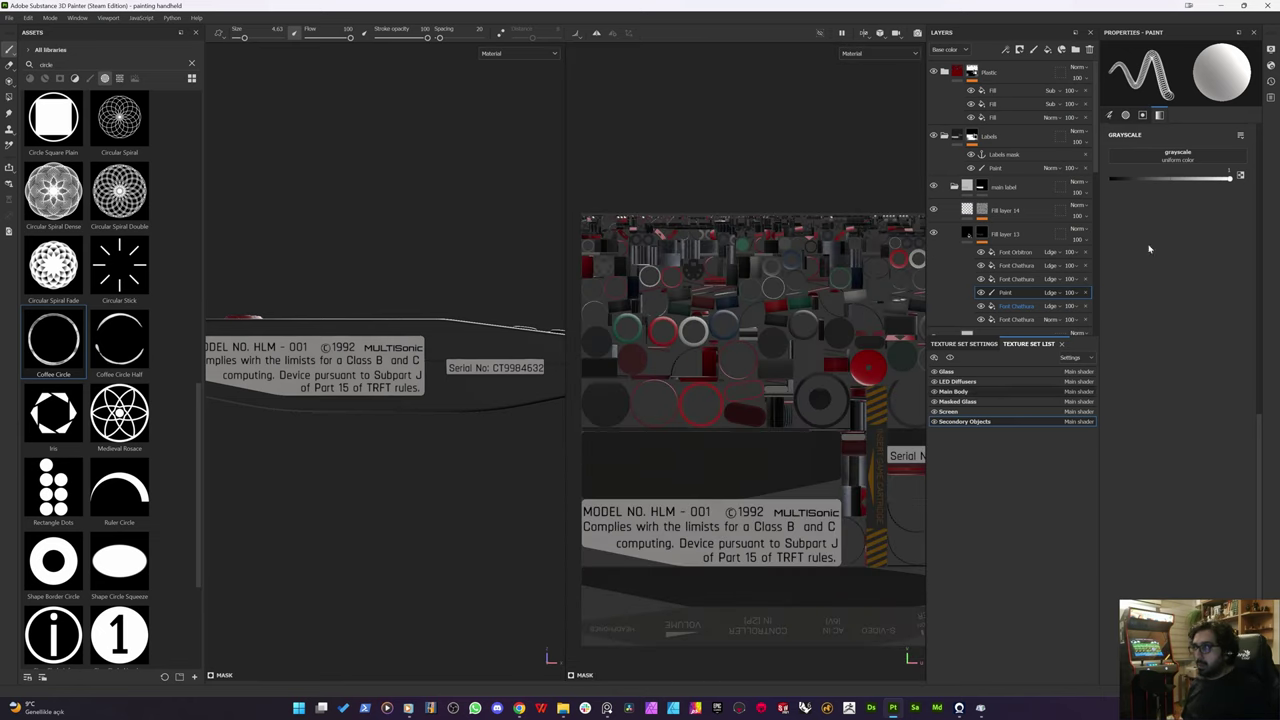
pyautogui.click(995, 73)
pyautogui.scroll(-2, 737, 385)
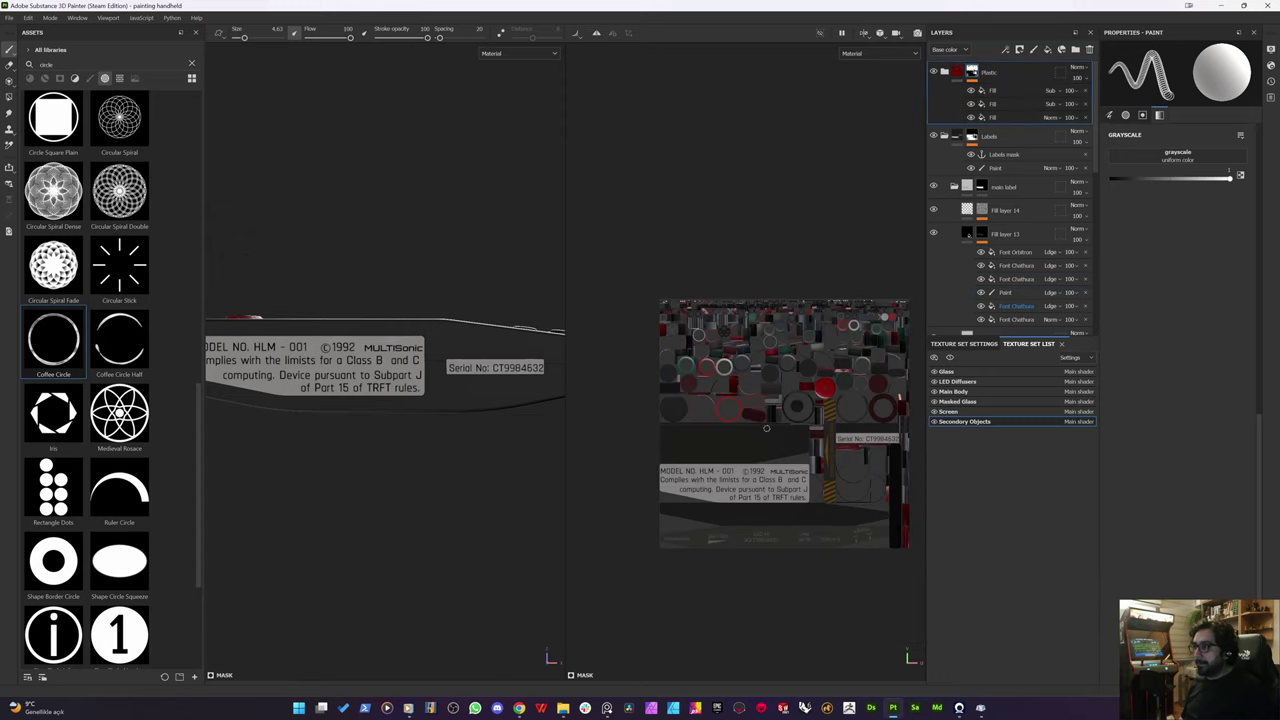
pyautogui.press('F2')
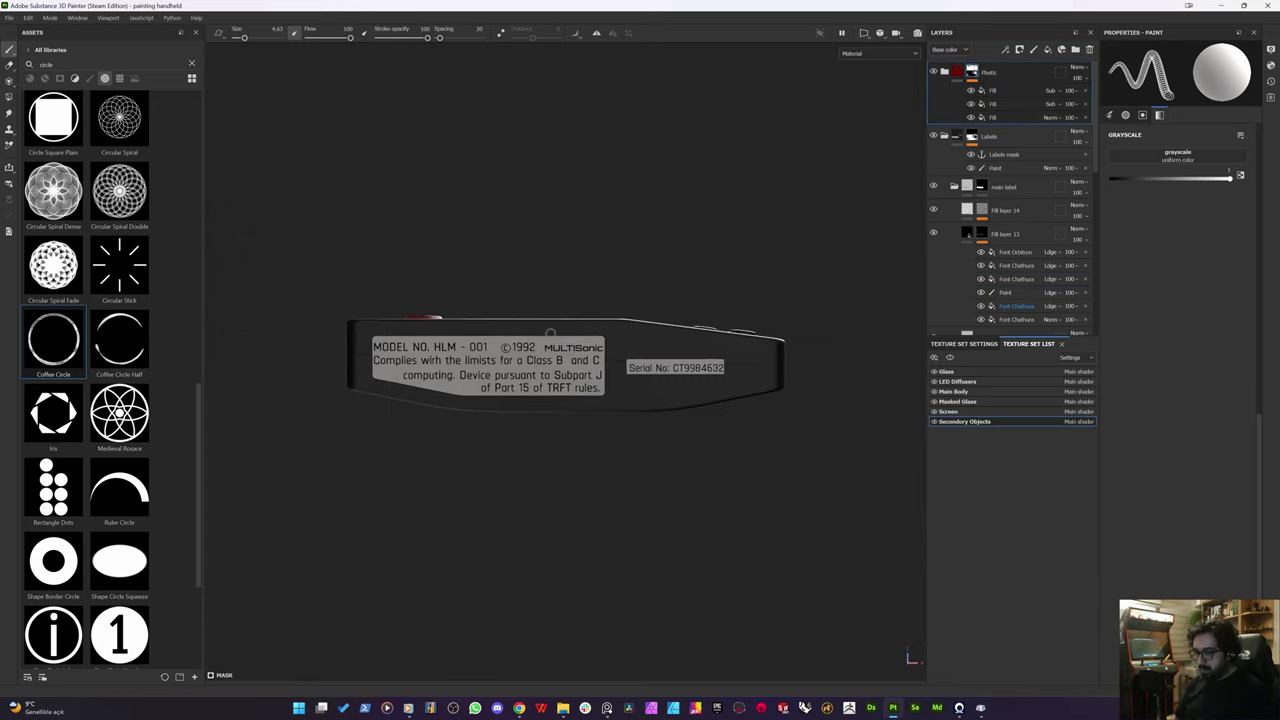
pyautogui.keyDown('alt'); pyautogui.moveTo(712, 433); pyautogui.dragTo(435, 312); pyautogui.keyUp('alt')
pyautogui.scroll(3, 392, 333)
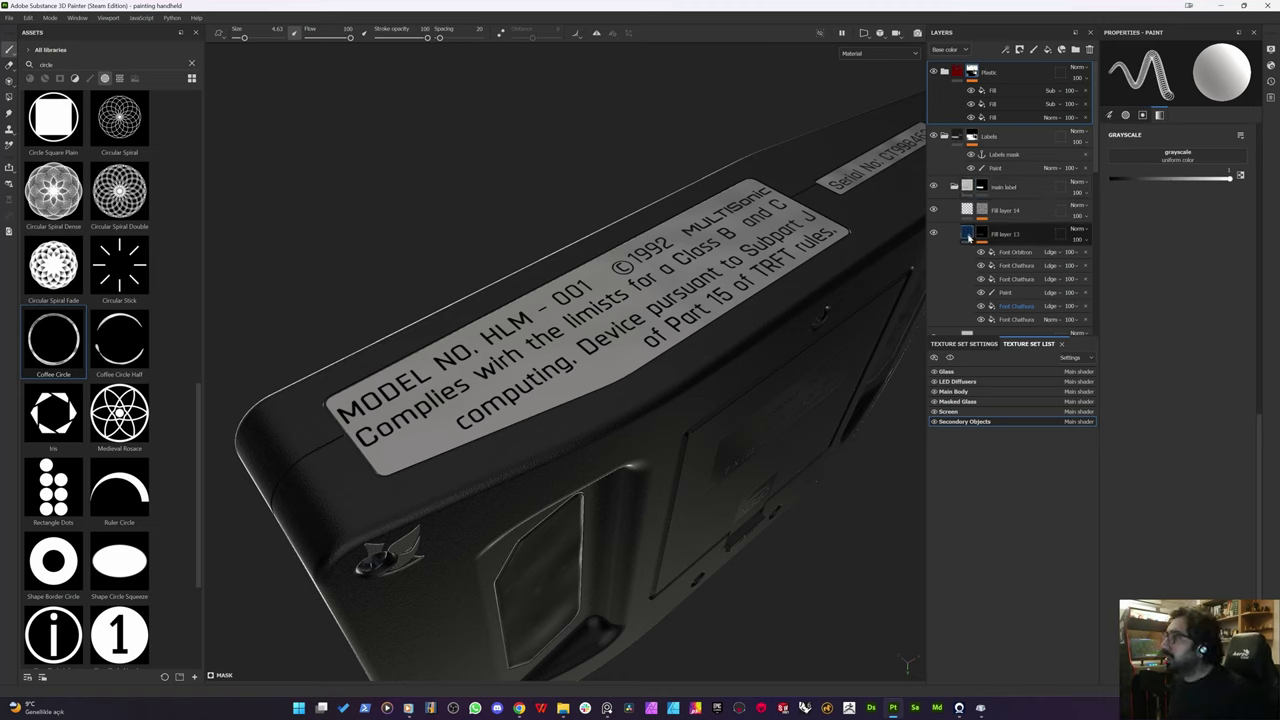
pyautogui.click(969, 235)
pyautogui.click(1173, 297)
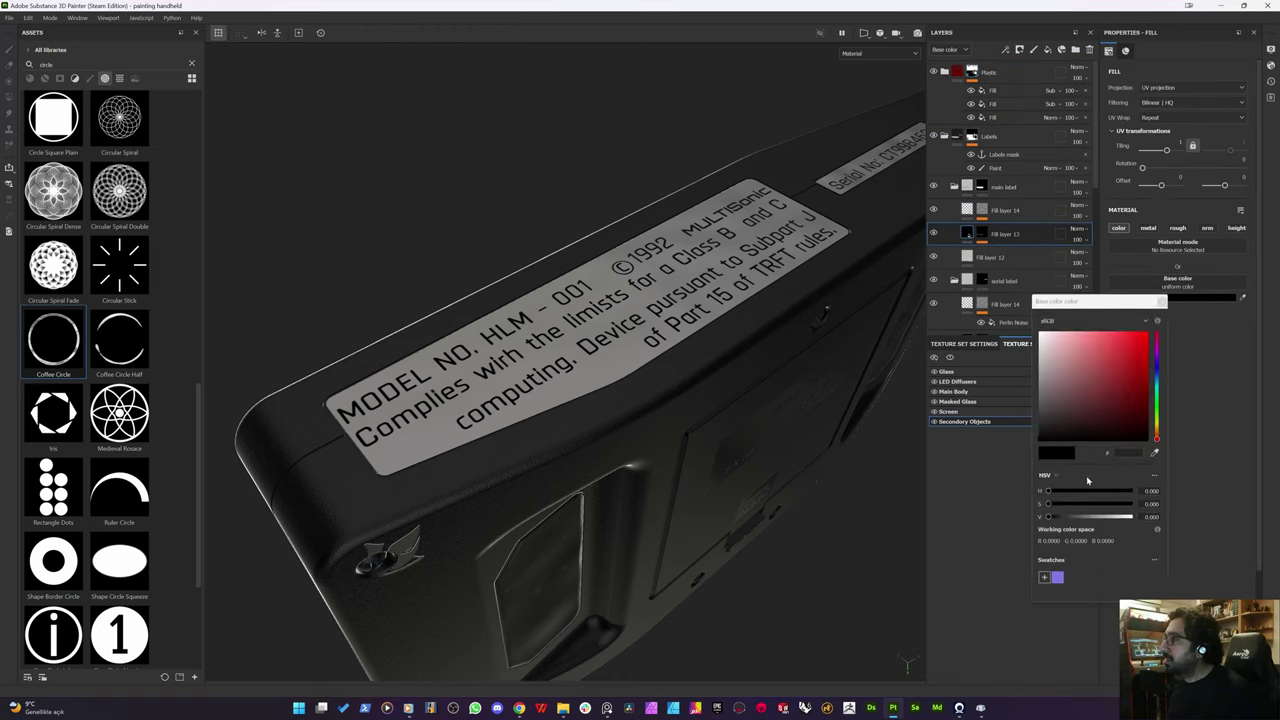
pyautogui.moveTo(1060, 519); pyautogui.dragTo(1069, 516)
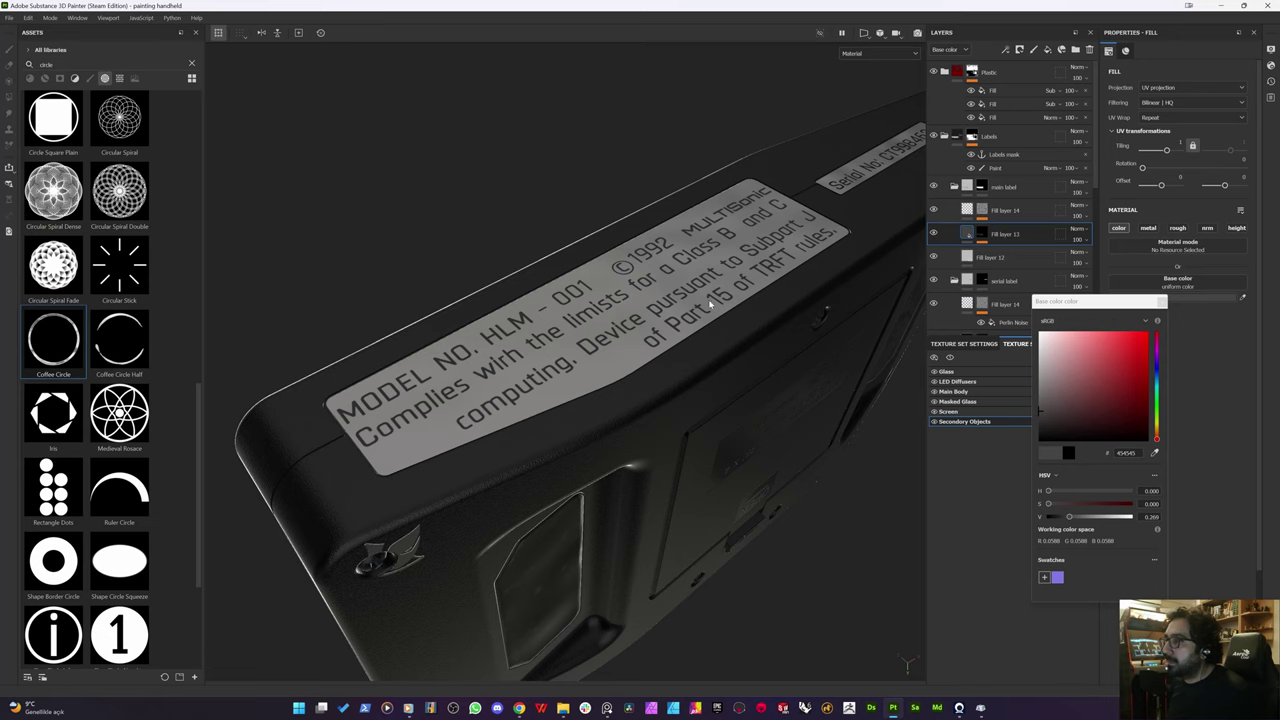
pyautogui.scroll(-2, 462, 348)
pyautogui.keyDown('alt'); pyautogui.moveTo(508, 344); pyautogui.dragTo(451, 463); pyautogui.keyUp('alt')
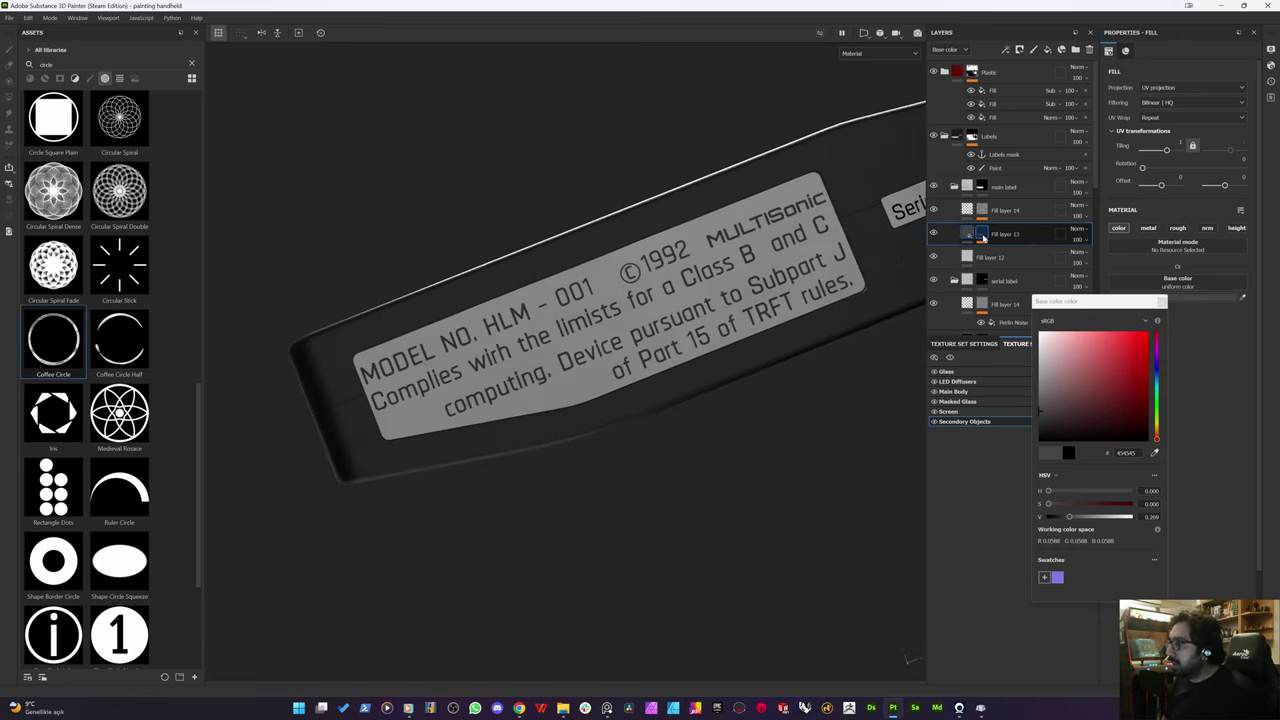
# Step: Nudge the MULTISonic text fill in Fill layer 13's mask and enlarge it toward 1992
pyautogui.click(983, 237)
pyautogui.click(1001, 257)
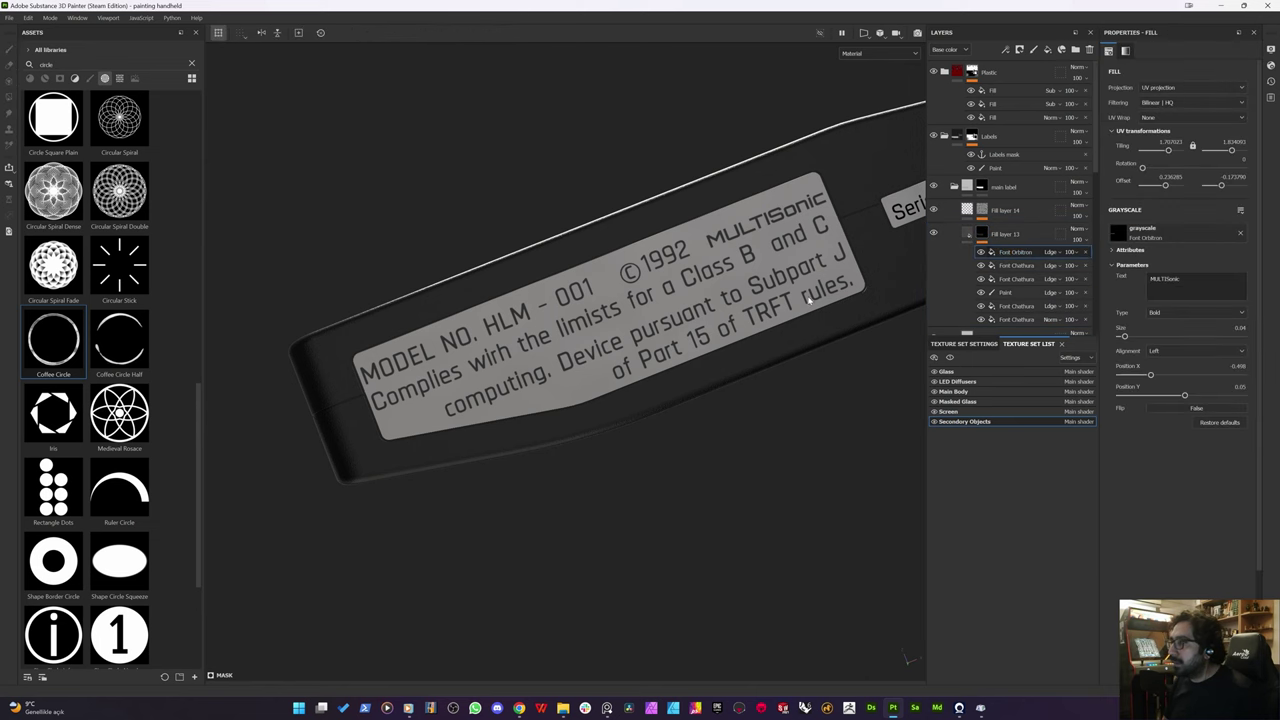
pyautogui.press('F1')
pyautogui.scroll(3, 702, 472)
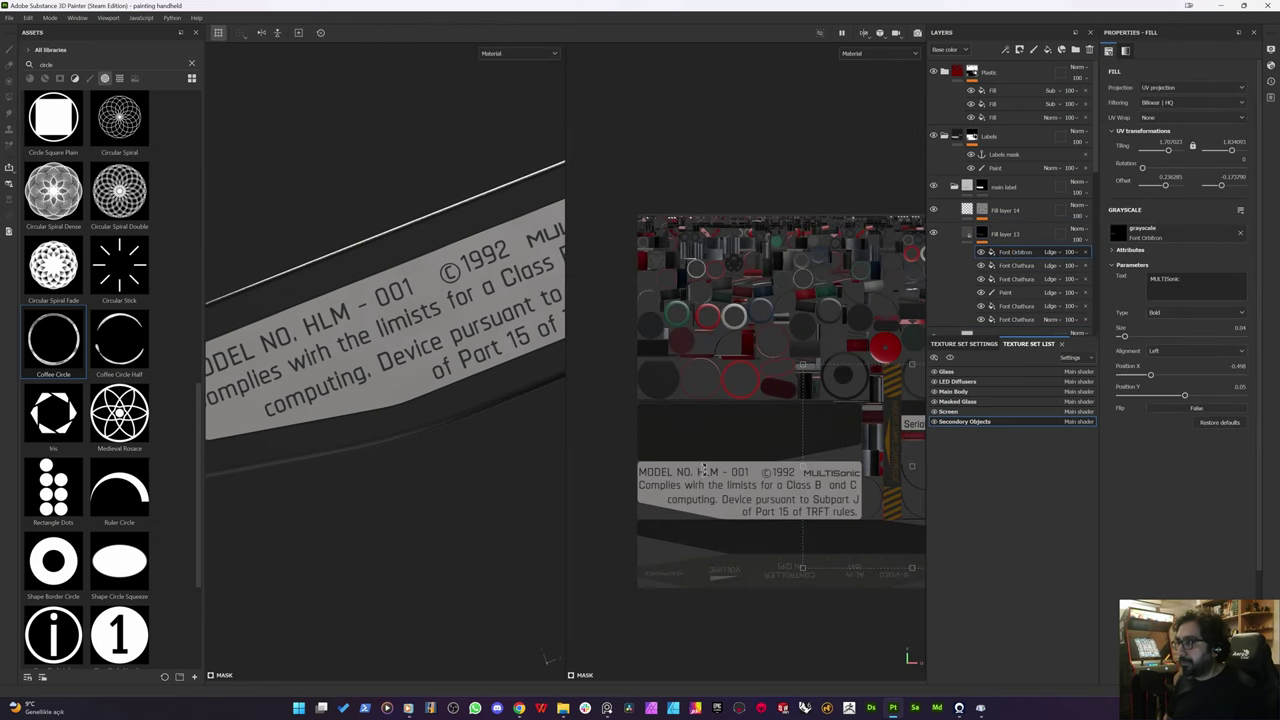
pyautogui.scroll(2, 860, 479)
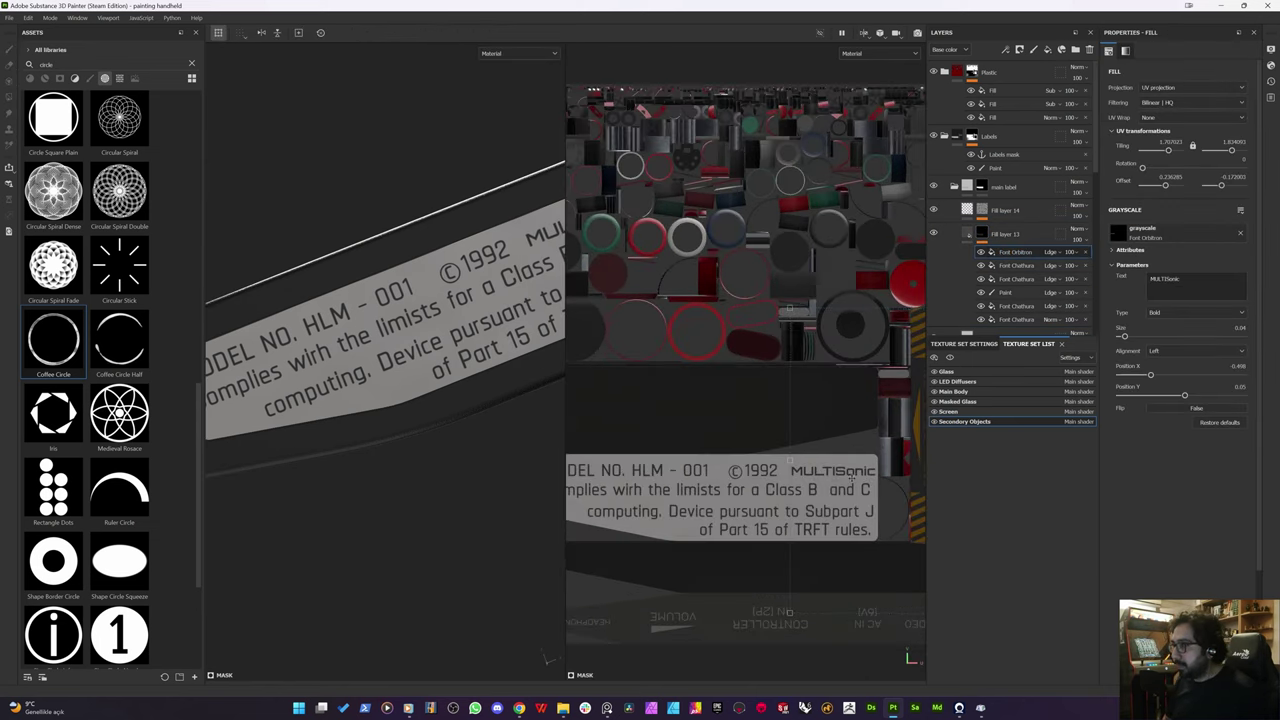
pyautogui.moveTo(852, 478); pyautogui.dragTo(852, 477)
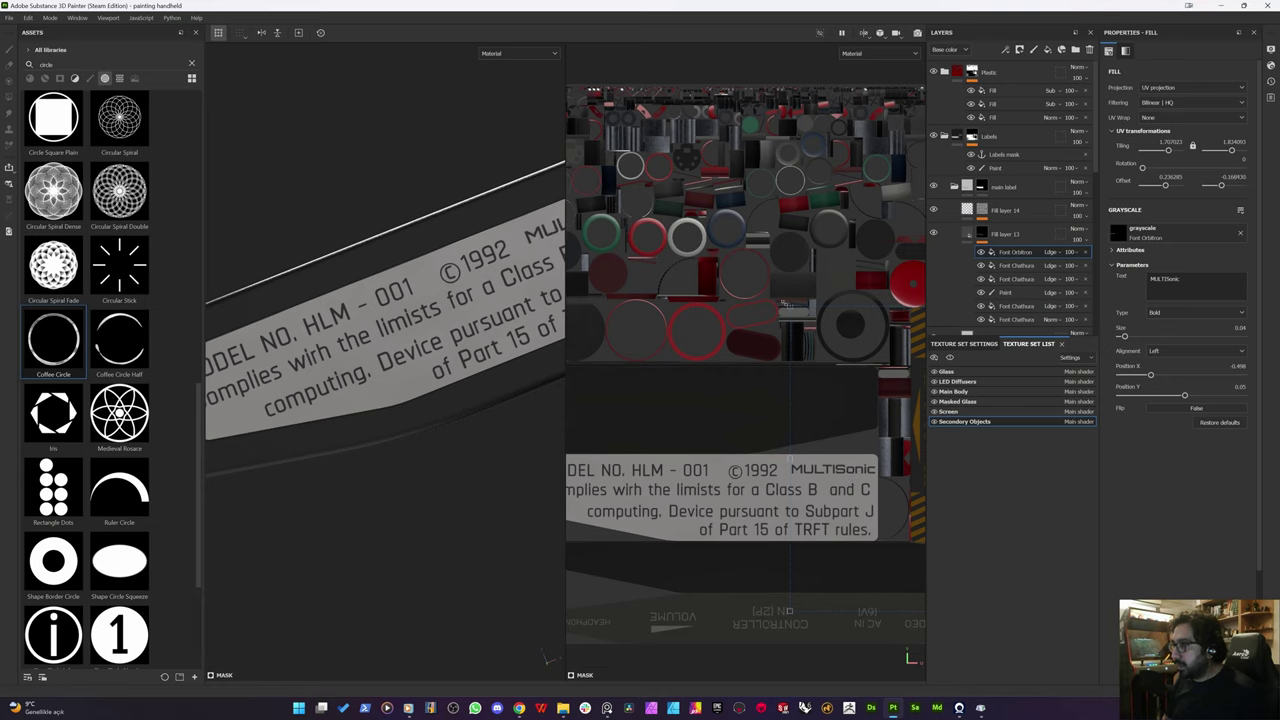
pyautogui.moveTo(788, 305); pyautogui.dragTo(757, 285)
pyautogui.hotkey('ctrl', 'z')
pyautogui.scroll(-2, 849, 455)
pyautogui.scroll(-2, 801, 447)
pyautogui.scroll(2, 918, 455)
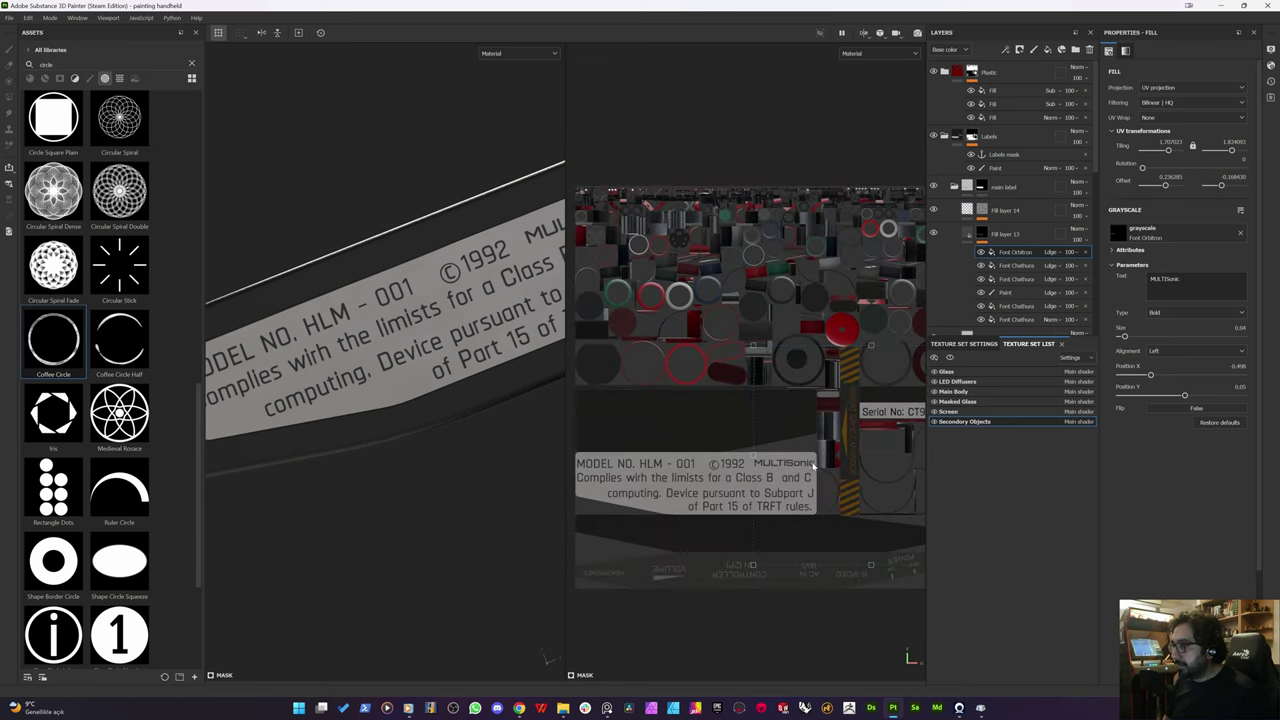
pyautogui.moveTo(755, 345); pyautogui.dragTo(728, 345)
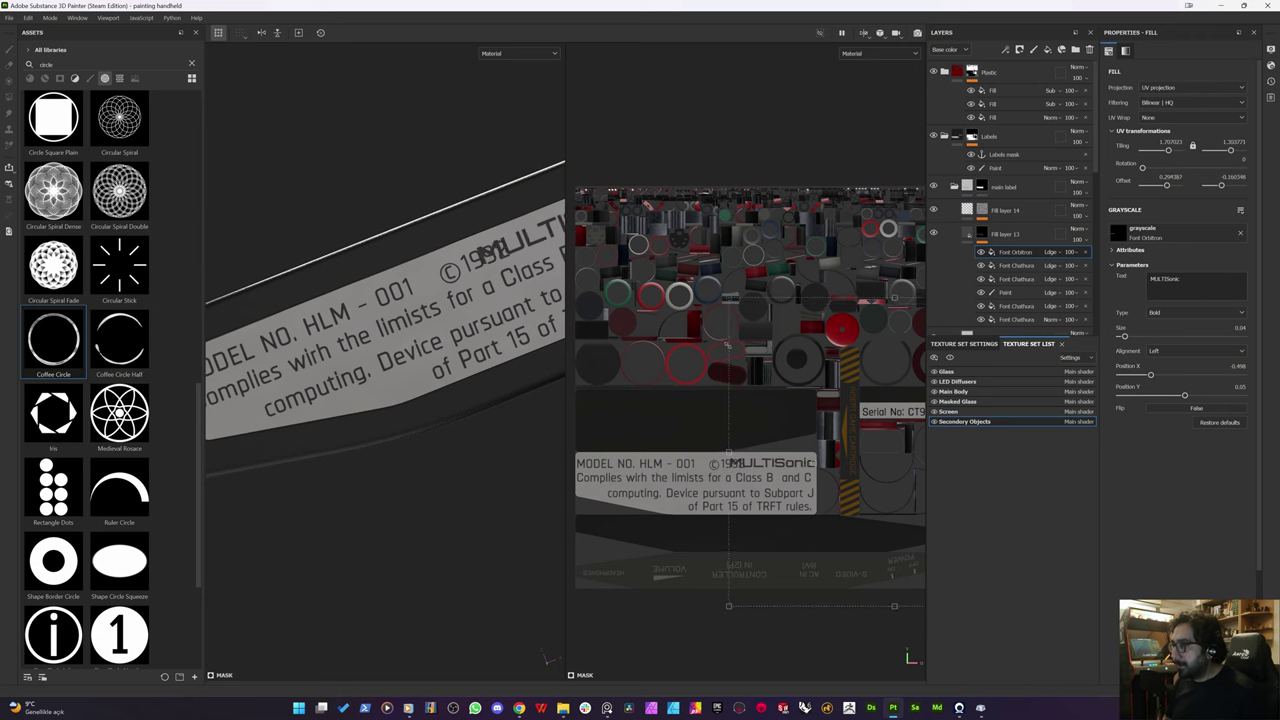
pyautogui.scroll(-2, 793, 485)
pyautogui.scroll(2, 693, 520)
pyautogui.scroll(2, 693, 390)
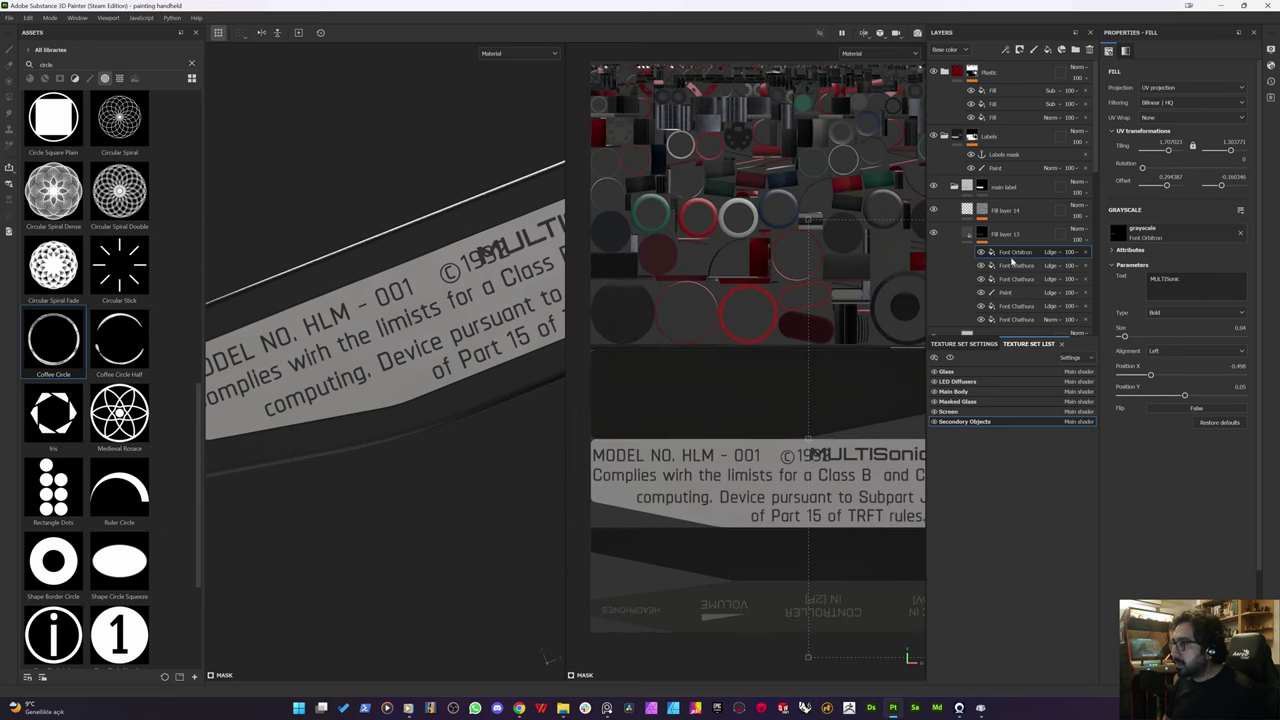
# Step: Shrink the "MODEL NO. HLM - 001 c 1992" text fill and shift it left to clear room before MULTISonic
pyautogui.click(1015, 319)
pyautogui.scroll(-1, 713, 482)
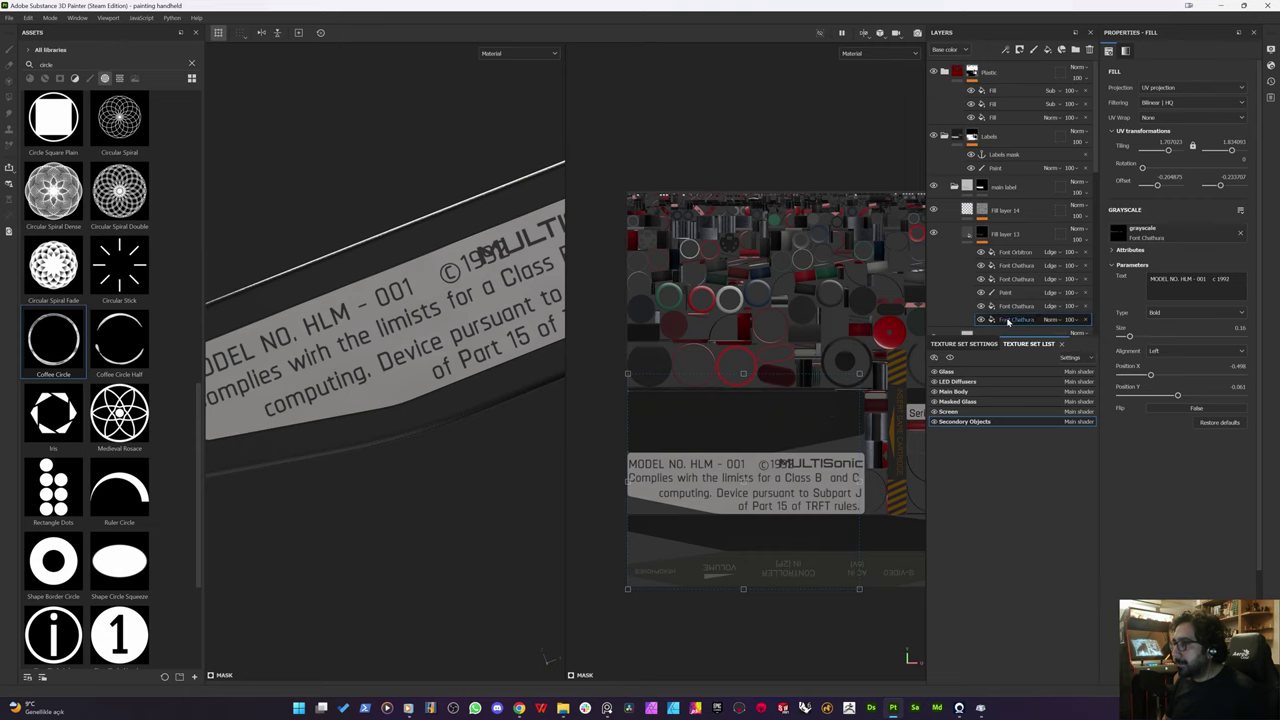
pyautogui.moveTo(857, 376); pyautogui.dragTo(845, 388)
pyautogui.moveTo(697, 450); pyautogui.dragTo(683, 446)
pyautogui.scroll(1, 740, 465)
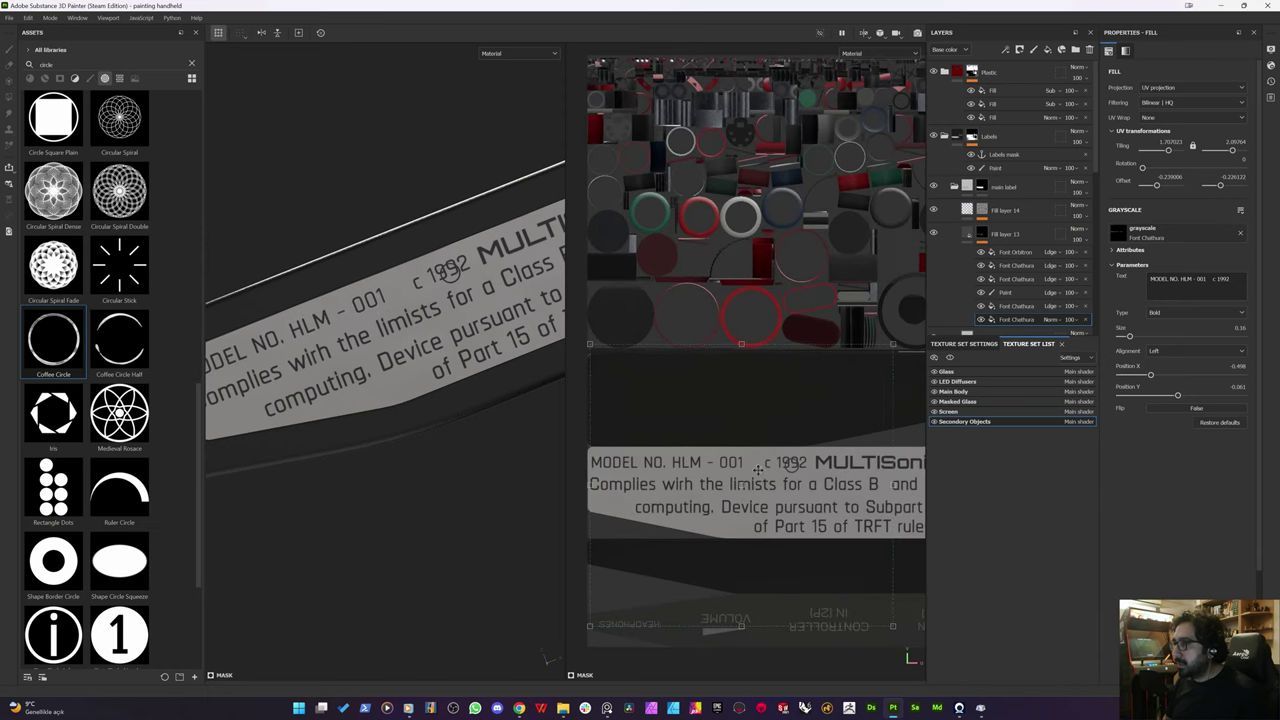
pyautogui.scroll(1, 786, 461)
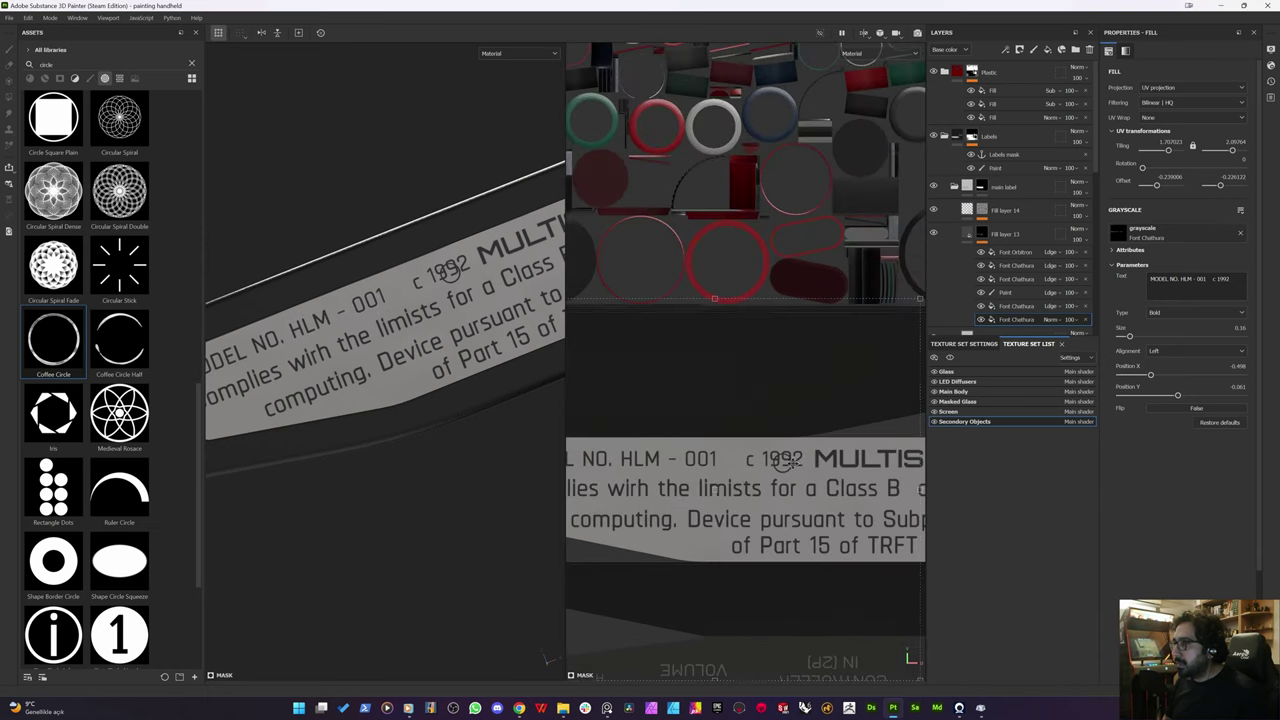
# Step: Nudge the "computing. Device pursuant to Subpart J" and "of Part 15 of TRFT rules." text fills slightly left on the label
pyautogui.click(1001, 305)
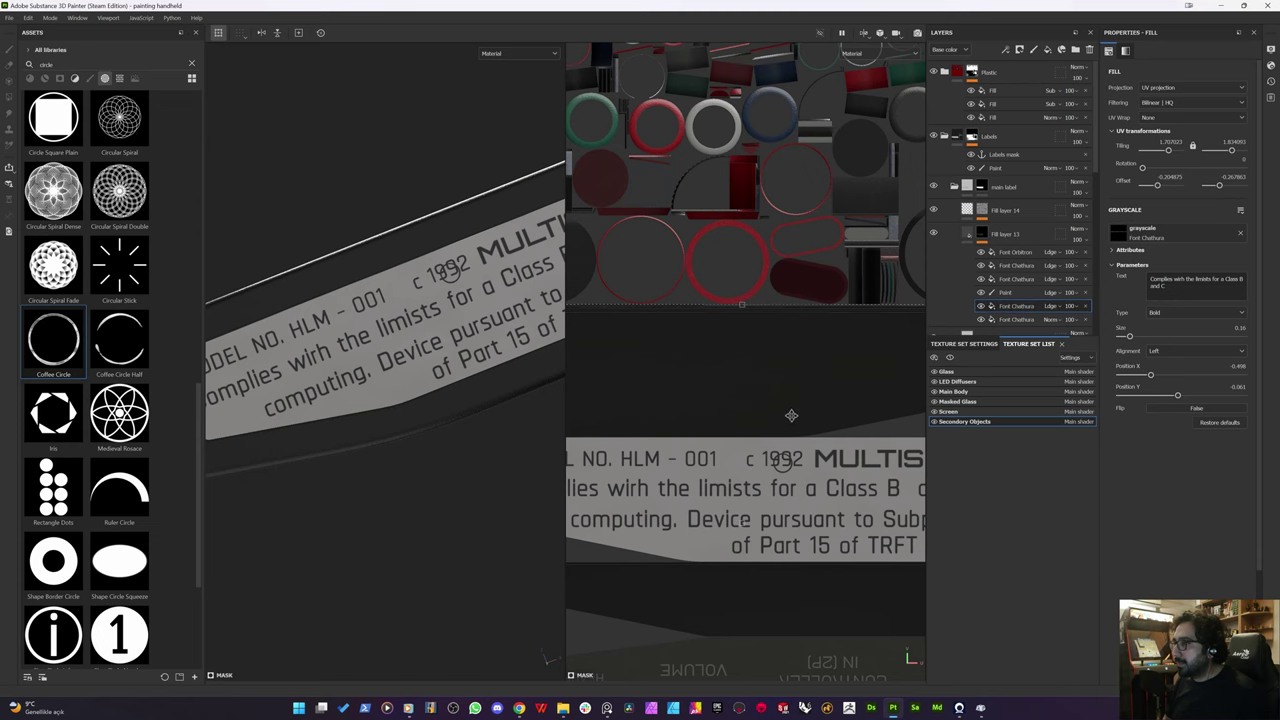
pyautogui.click(1003, 293)
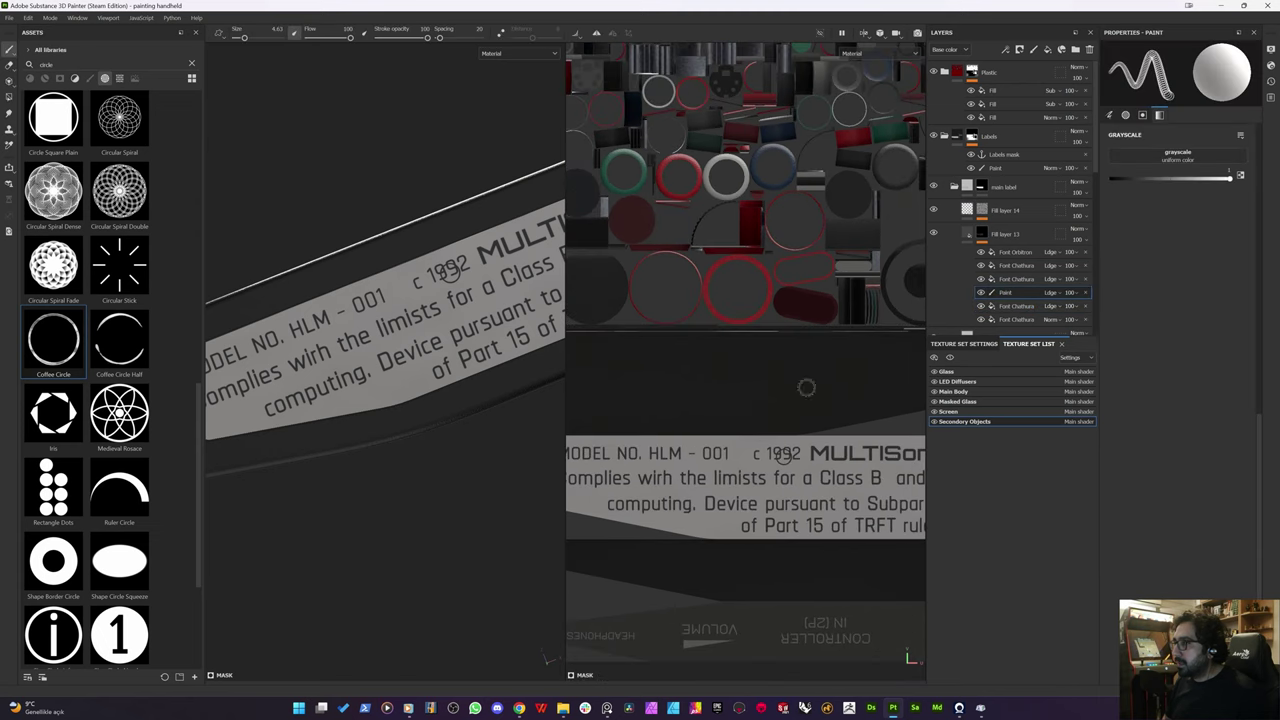
pyautogui.scroll(2, 818, 433)
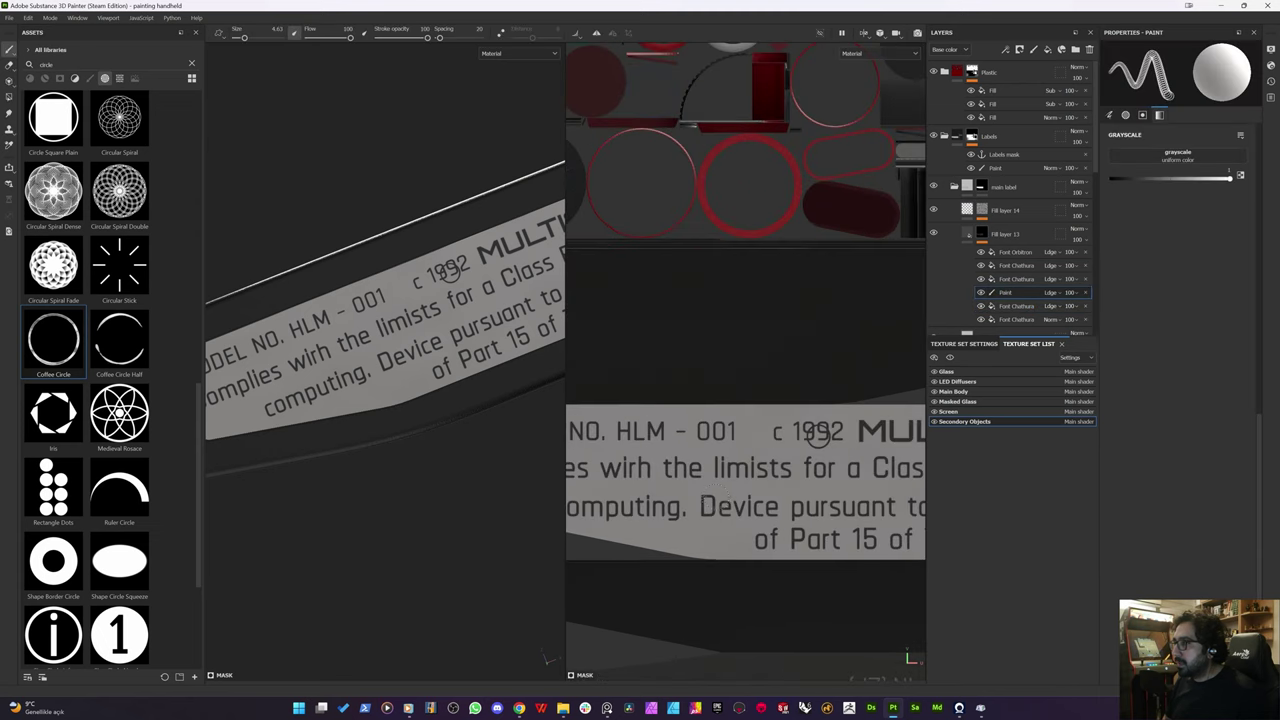
pyautogui.click(1009, 281)
pyautogui.scroll(-1, 746, 442)
pyautogui.moveTo(746, 442)
pyautogui.mouseDown()
pyautogui.moveTo(737, 431)
pyautogui.moveTo(737, 448)
pyautogui.mouseUp()
pyautogui.hotkey('ctrl', 'z')
pyautogui.scroll(-2, 737, 433)
pyautogui.scroll(1, 737, 449)
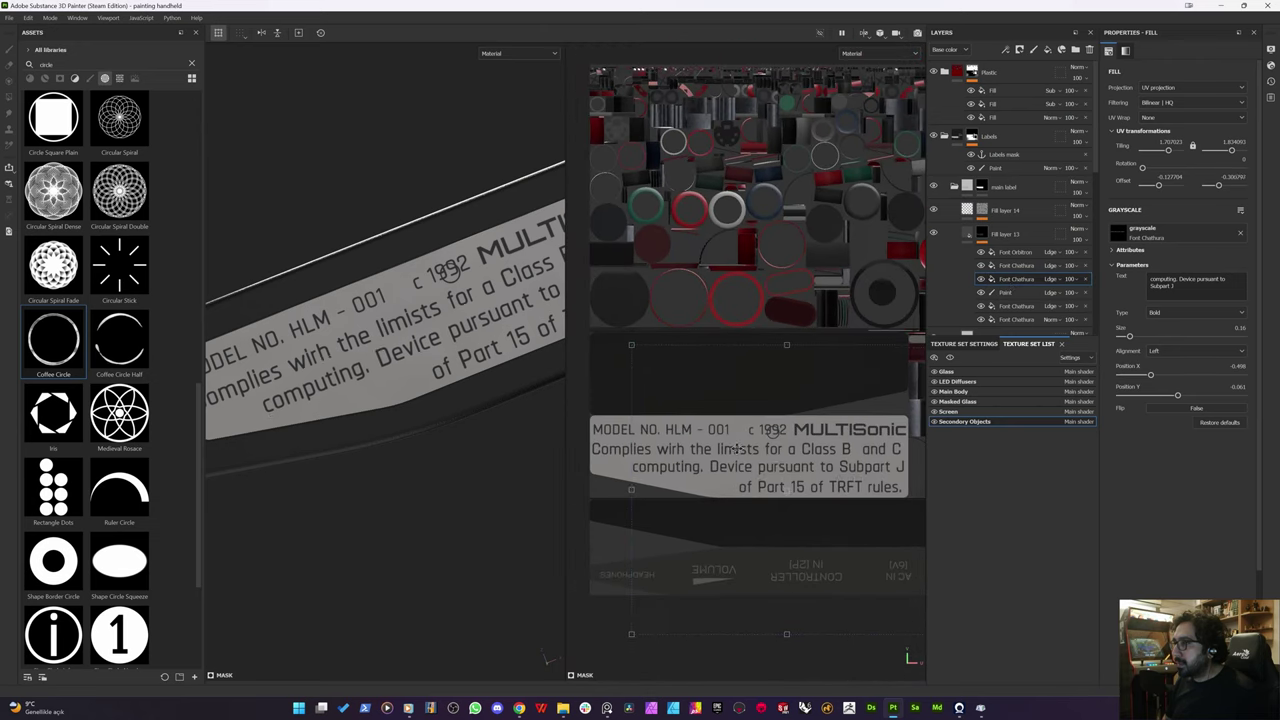
pyautogui.click(1015, 265)
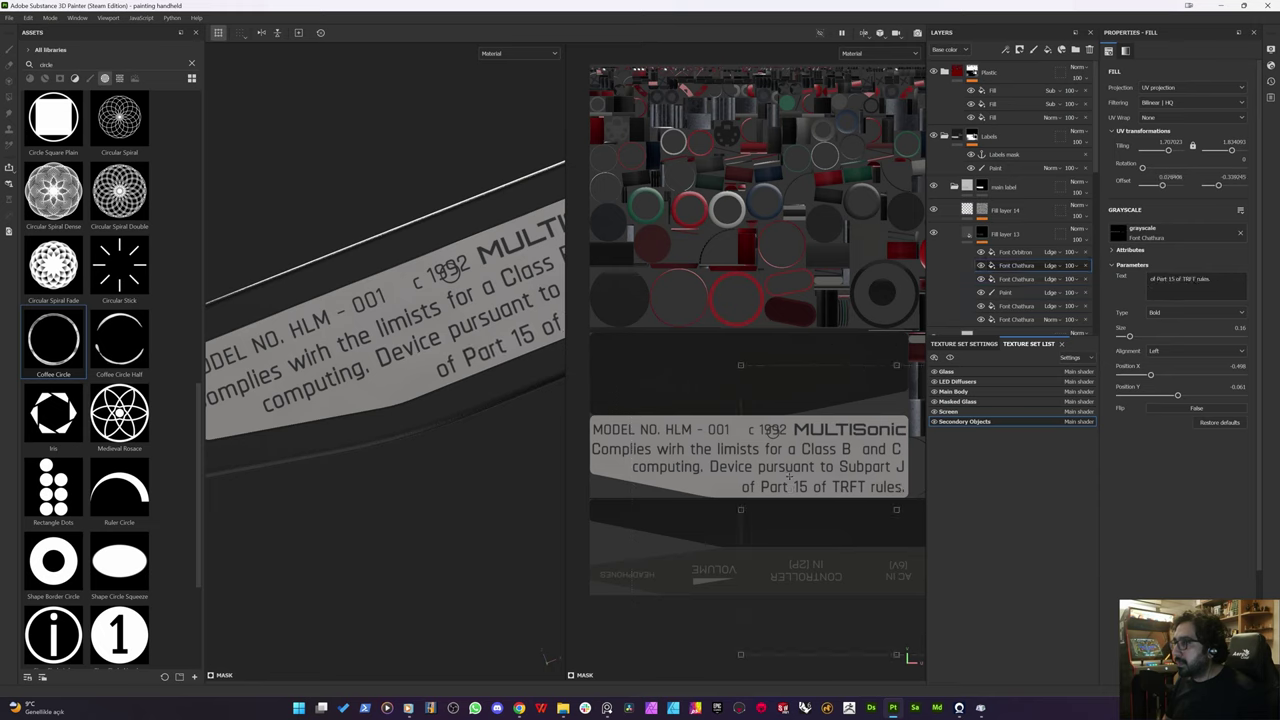
pyautogui.moveTo(792, 476)
pyautogui.mouseDown()
pyautogui.moveTo(764, 477)
pyautogui.moveTo(788, 476)
pyautogui.mouseUp()
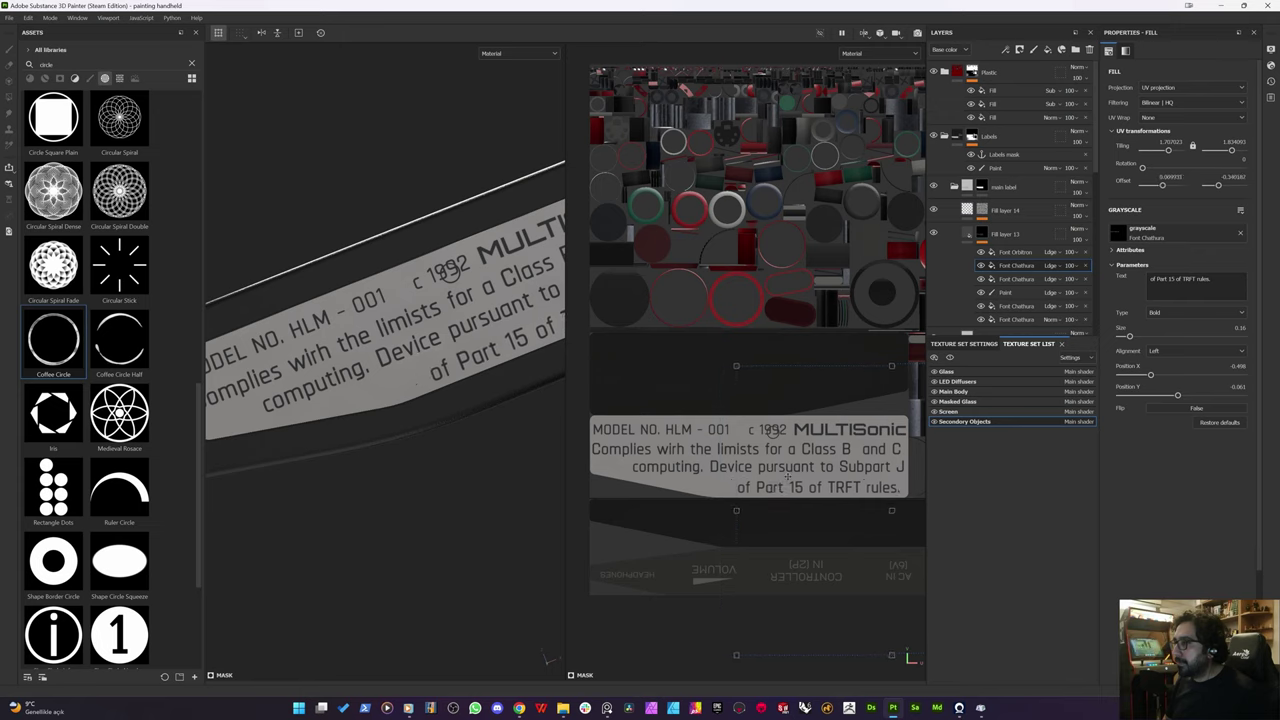
# Step: Nudge the MULTISonic text fill slightly right and delete the misplaced copyright circle's paint effect from Fill layer 13's mask
pyautogui.click(1015, 252)
pyautogui.scroll(2, 842, 432)
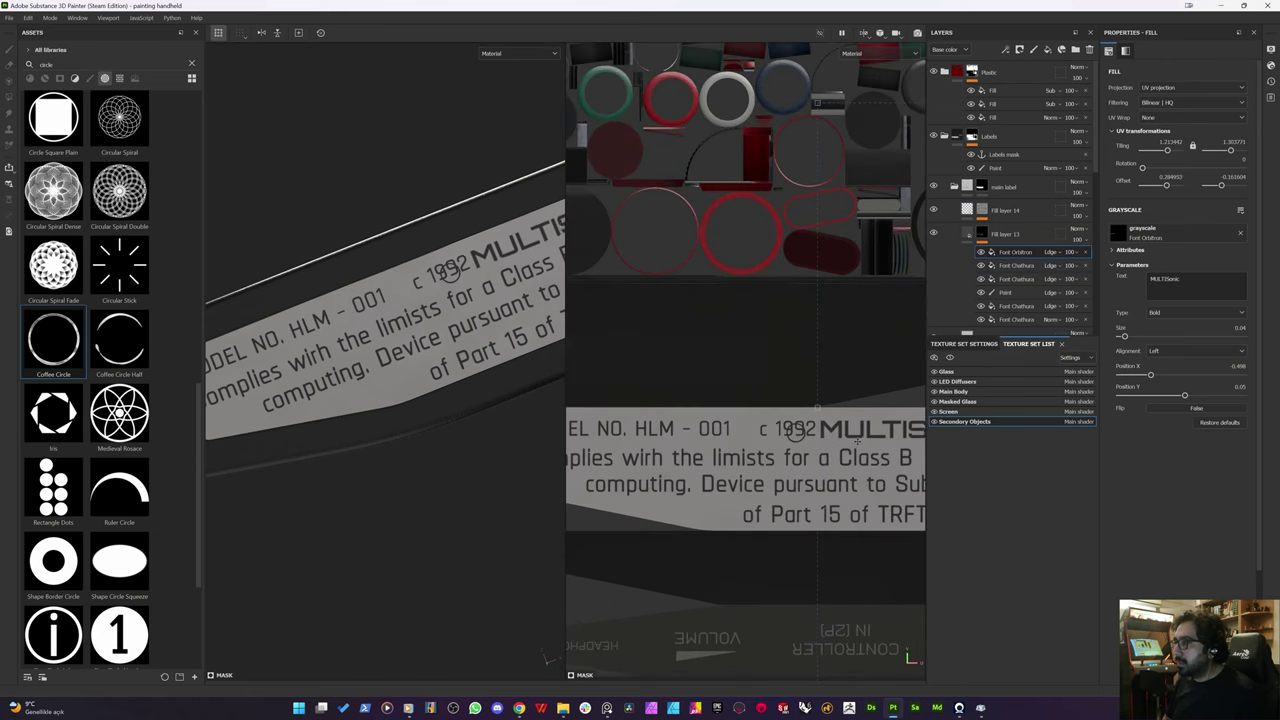
pyautogui.scroll(-2, 1003, 272)
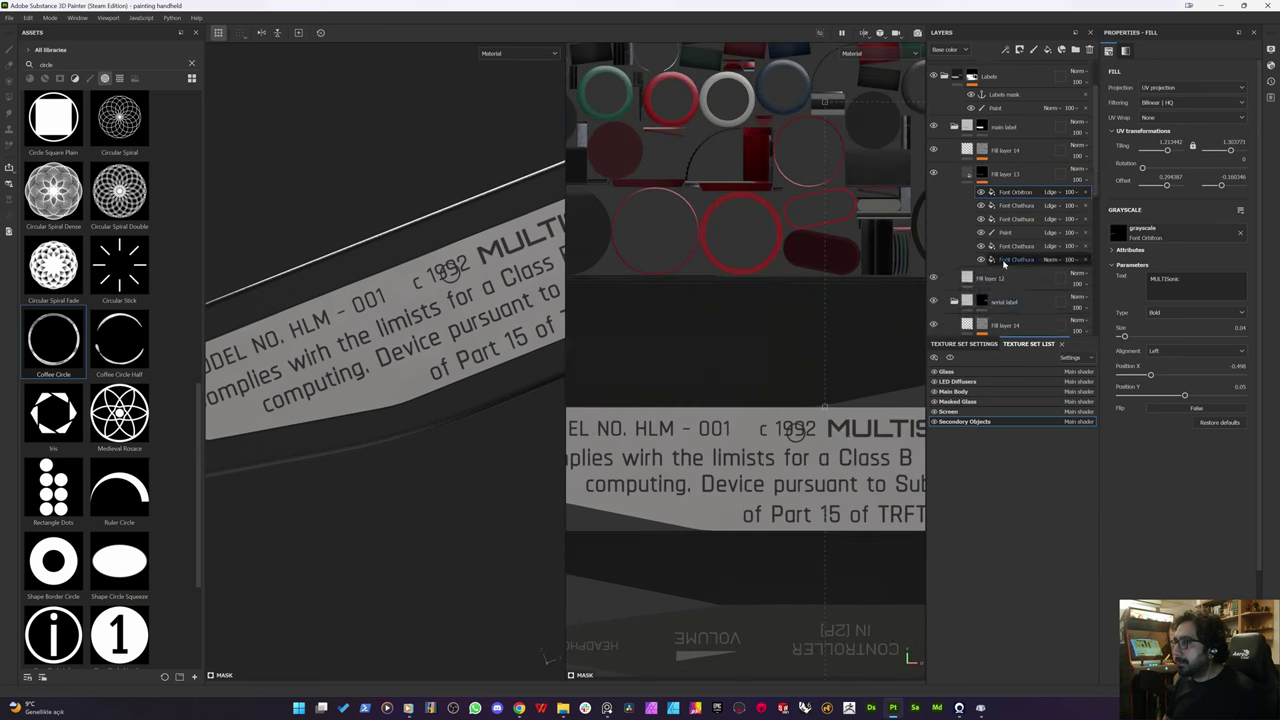
pyautogui.click(1005, 232)
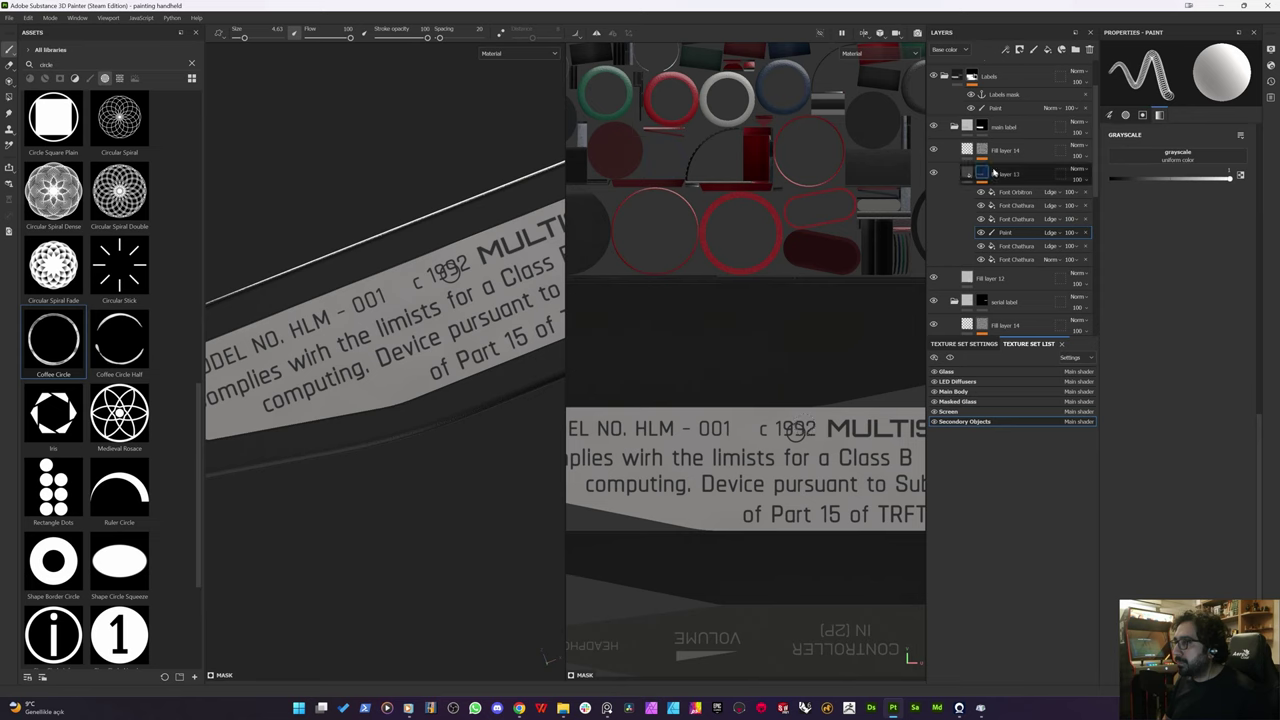
pyautogui.click(1086, 232)
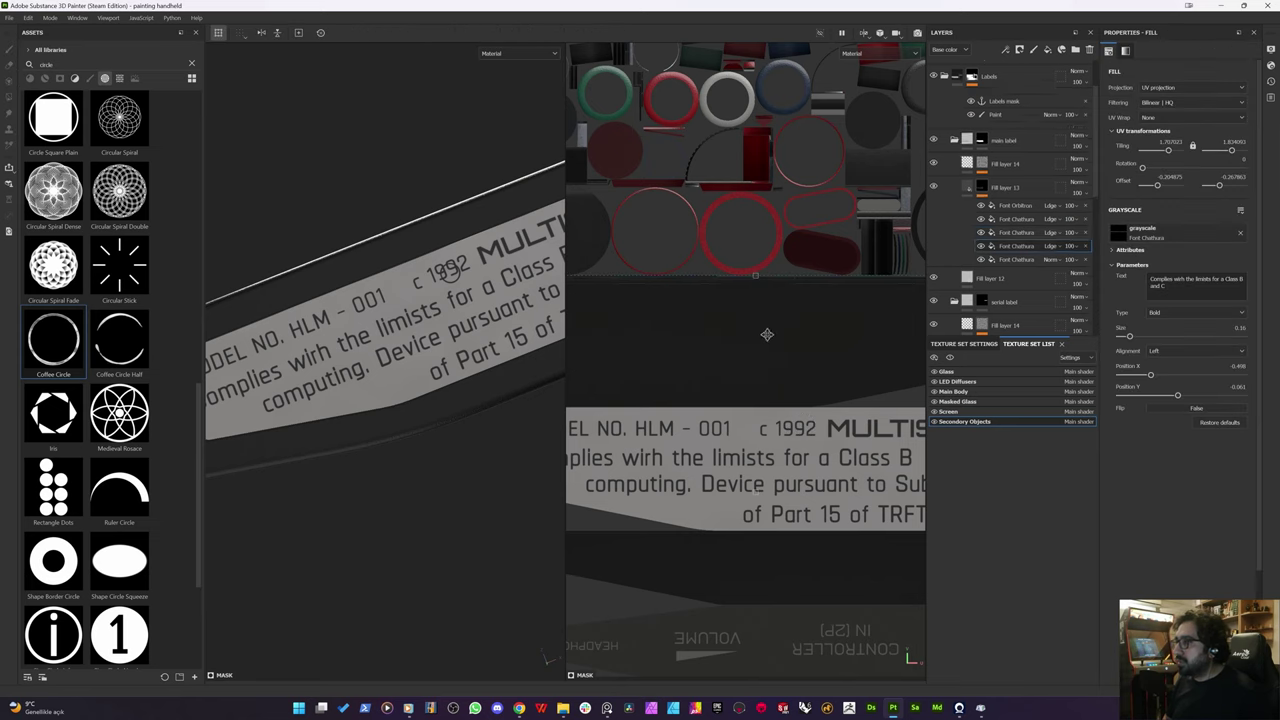
# Step: Remove one space before "c 1992" in the MODEL NO. HLM - 001 text fill
pyautogui.click(1008, 192)
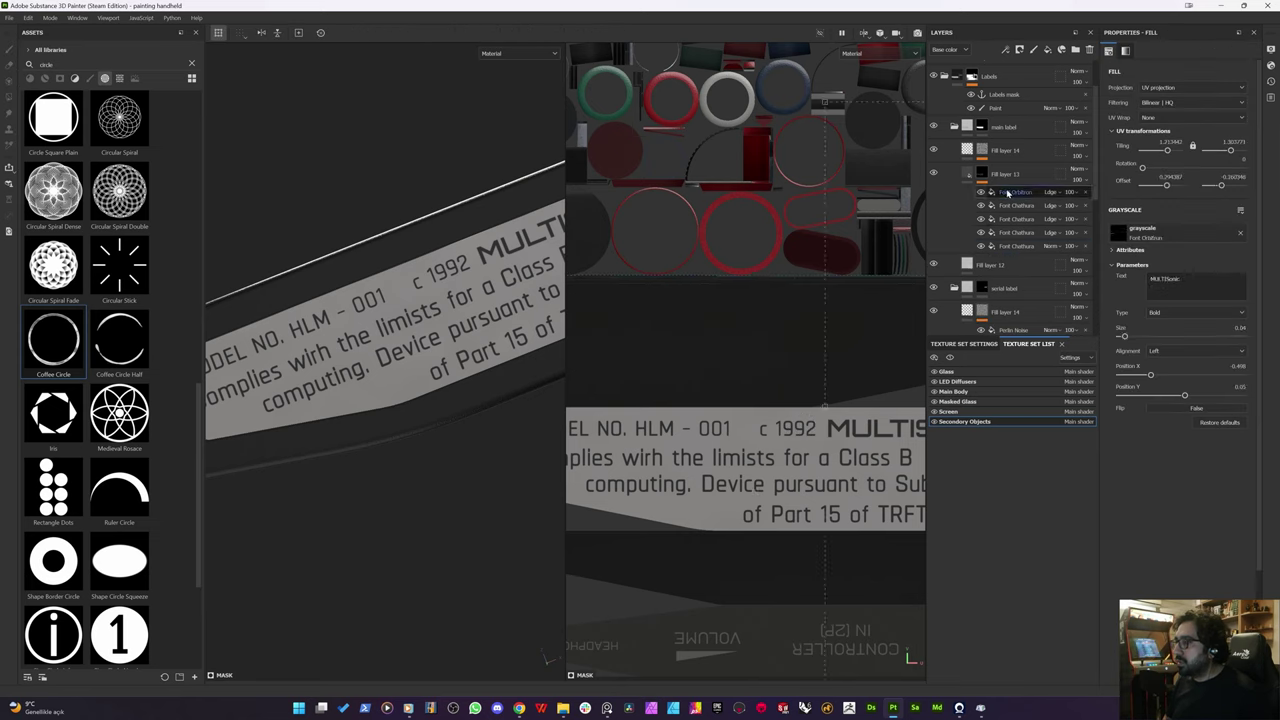
pyautogui.click(1018, 245)
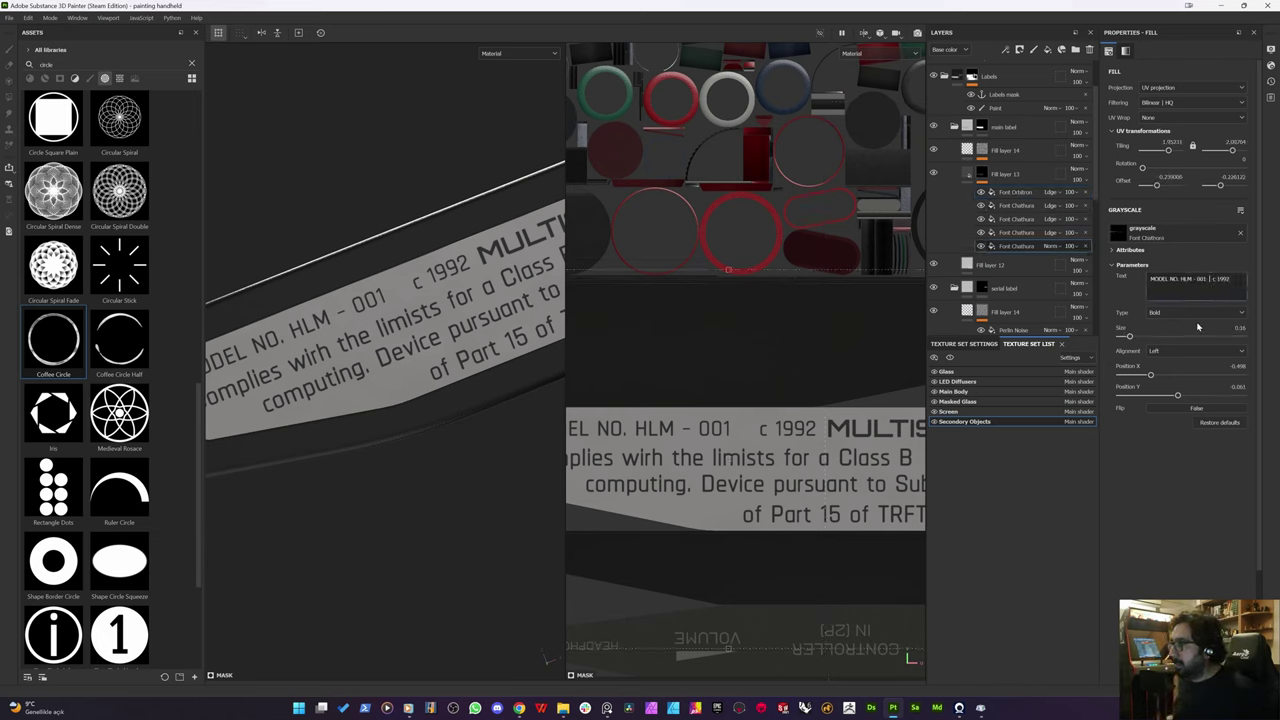
pyautogui.press('Delete')
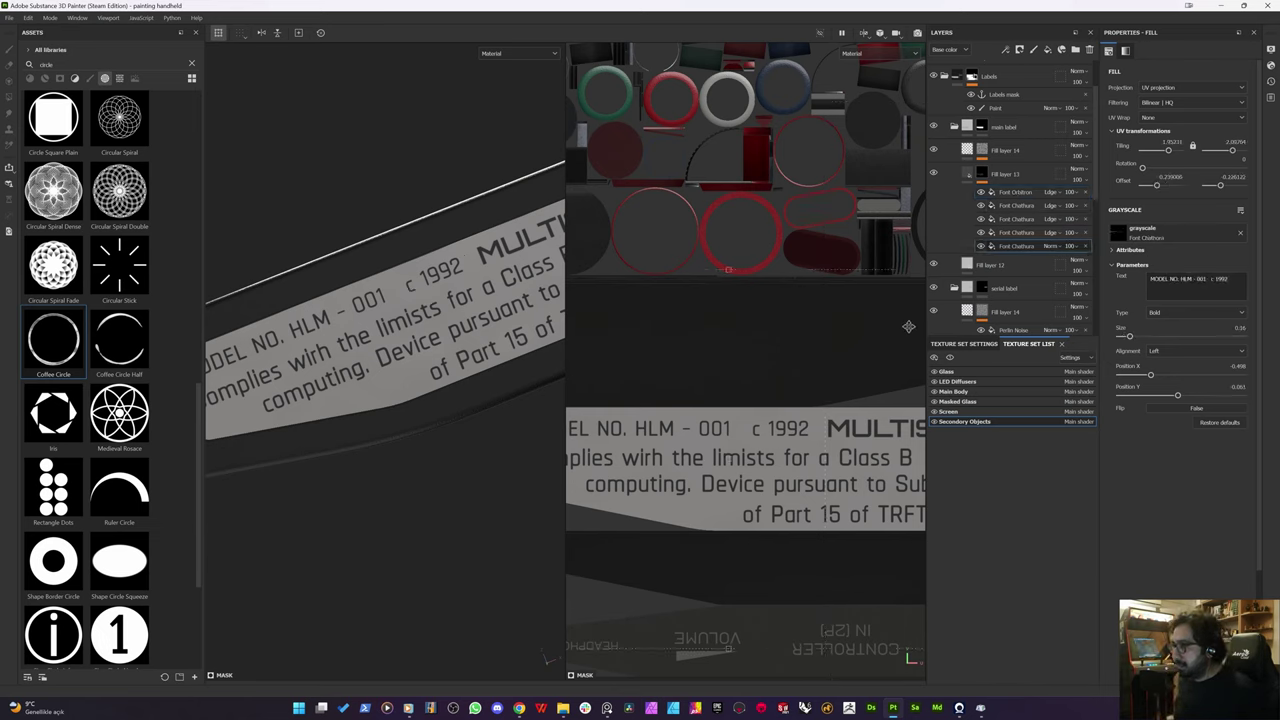
# Step: Add a new paint effect to Fill layer 13's mask and stamp the Coffee Circle alpha around the "c" before 1992
pyautogui.scroll(4, 742, 432)
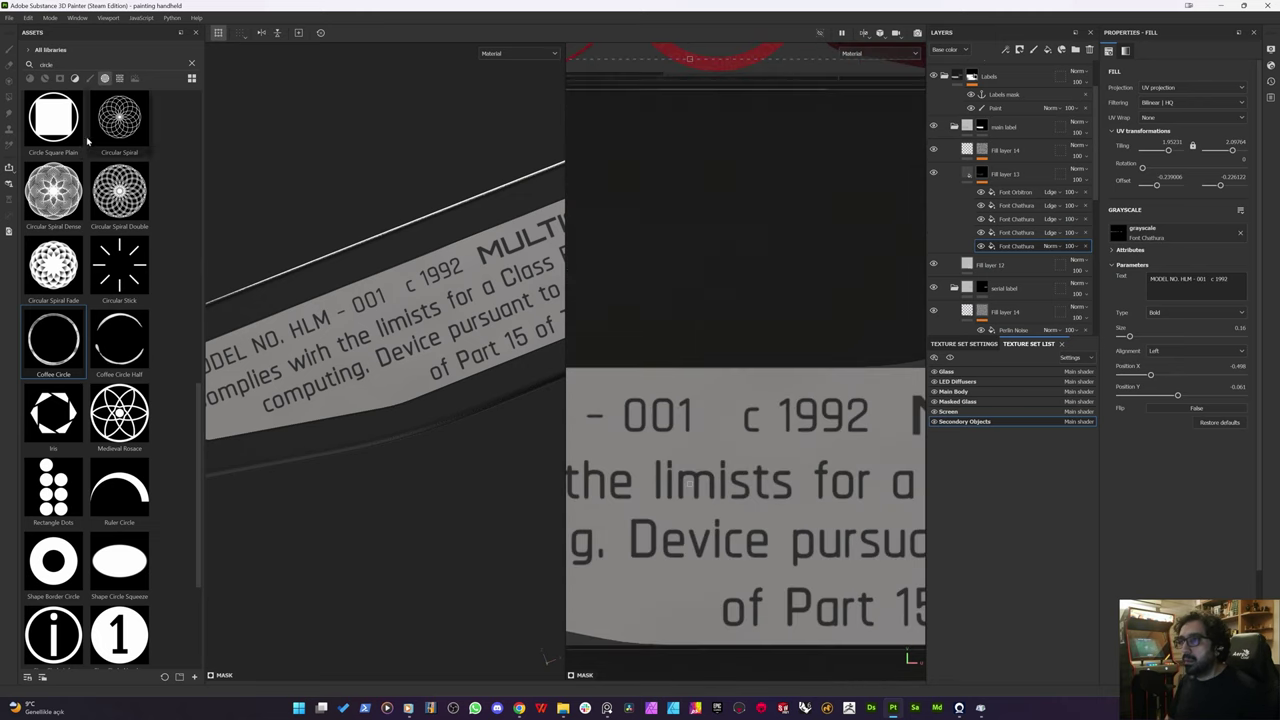
pyautogui.click(1006, 233)
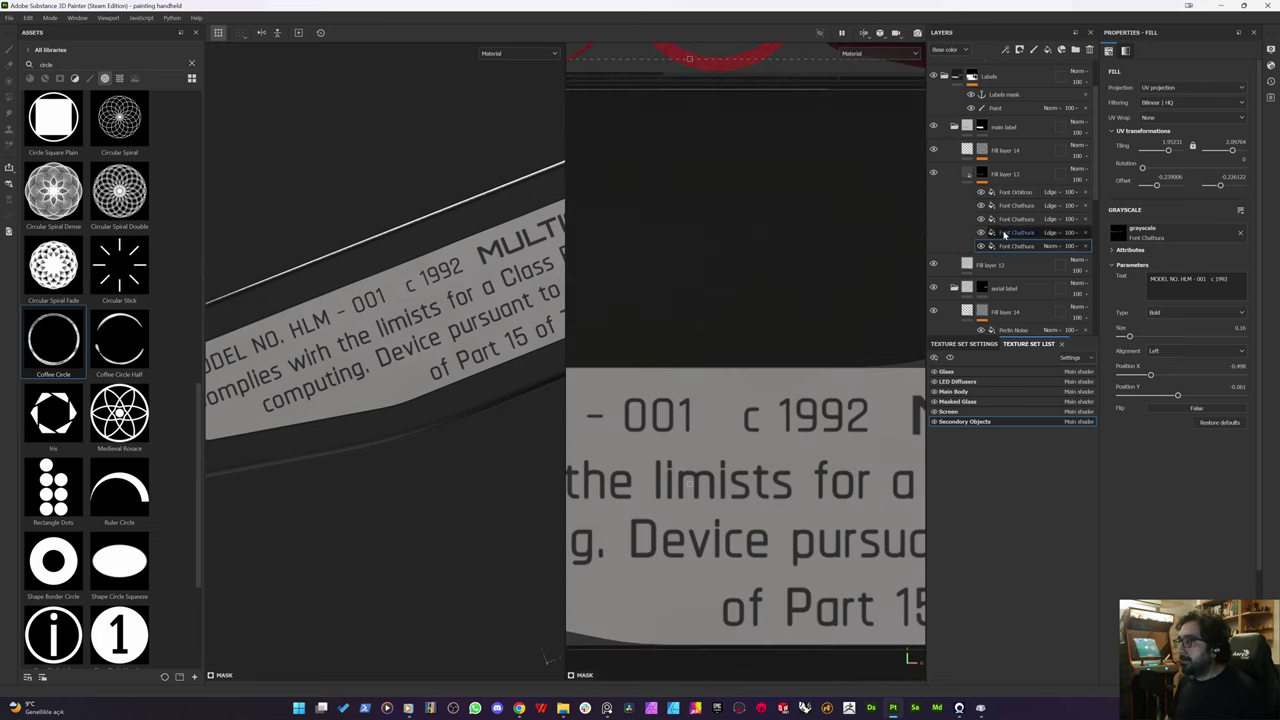
pyautogui.rightClick(1005, 233)
pyautogui.click(1036, 384)
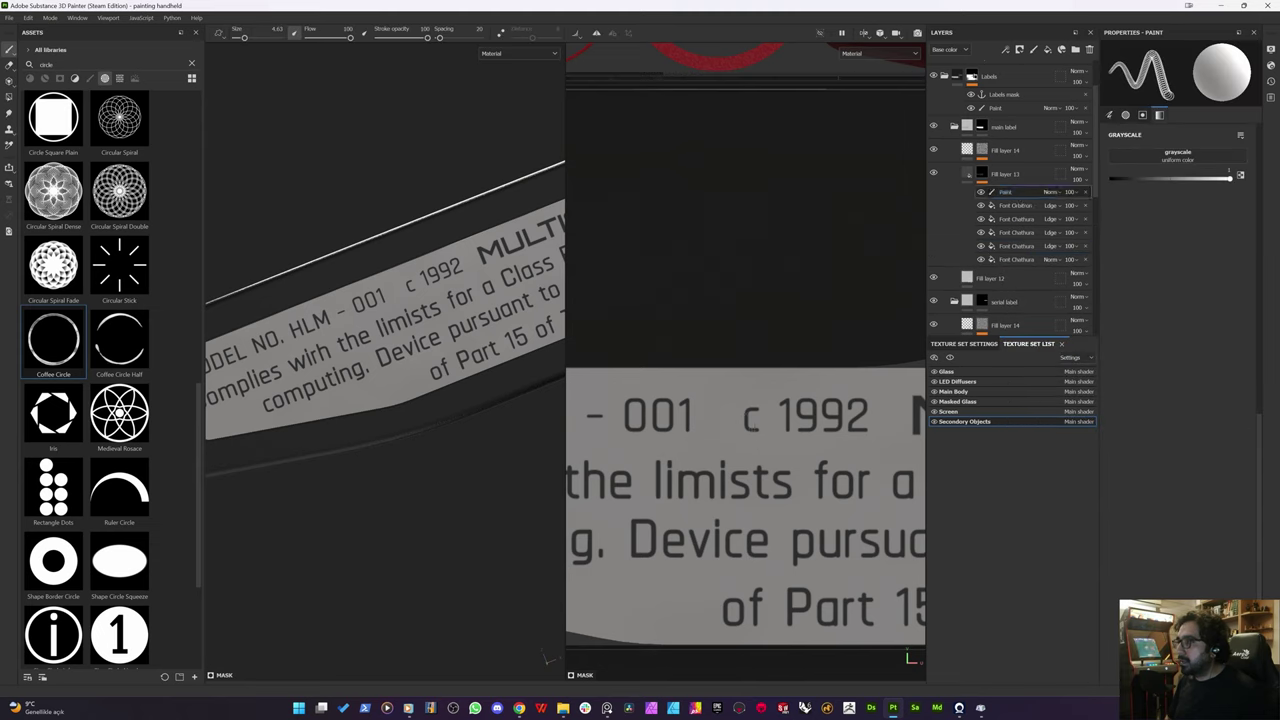
pyautogui.click(752, 419)
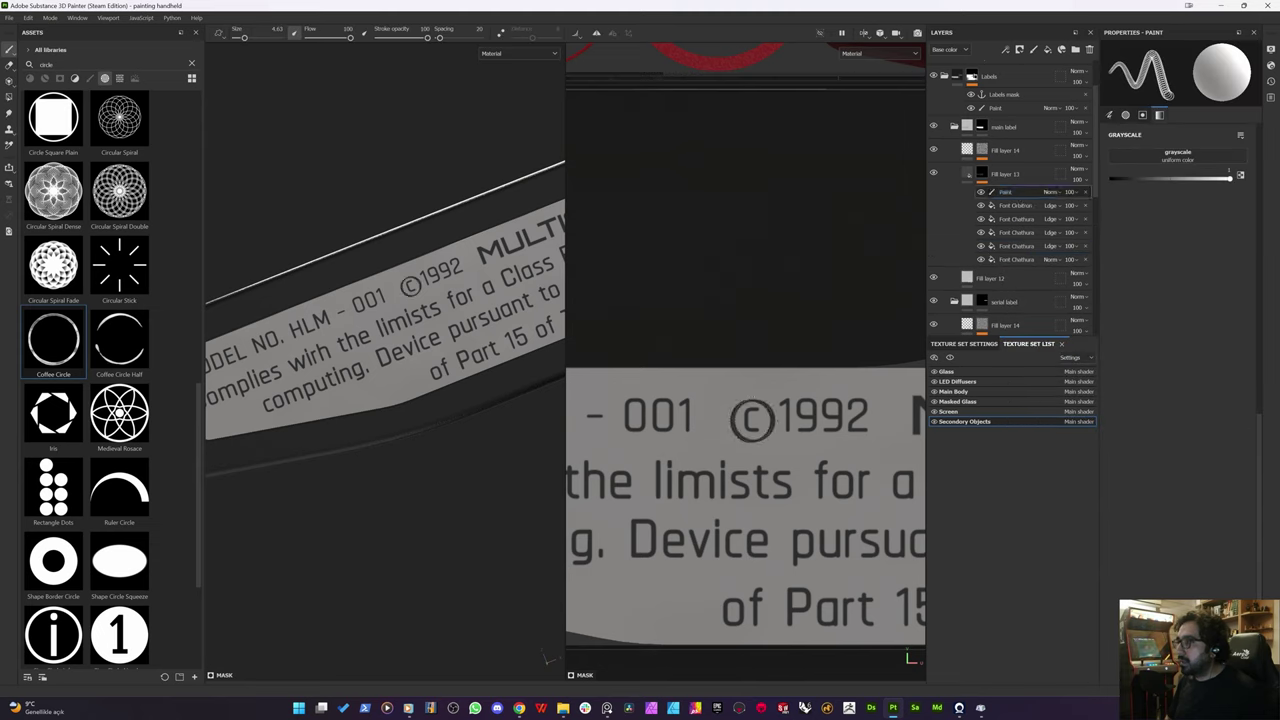
# Step: Correct "wirh" to "with" in the main label's "Complies" text fill
pyautogui.scroll(-5, 729, 487)
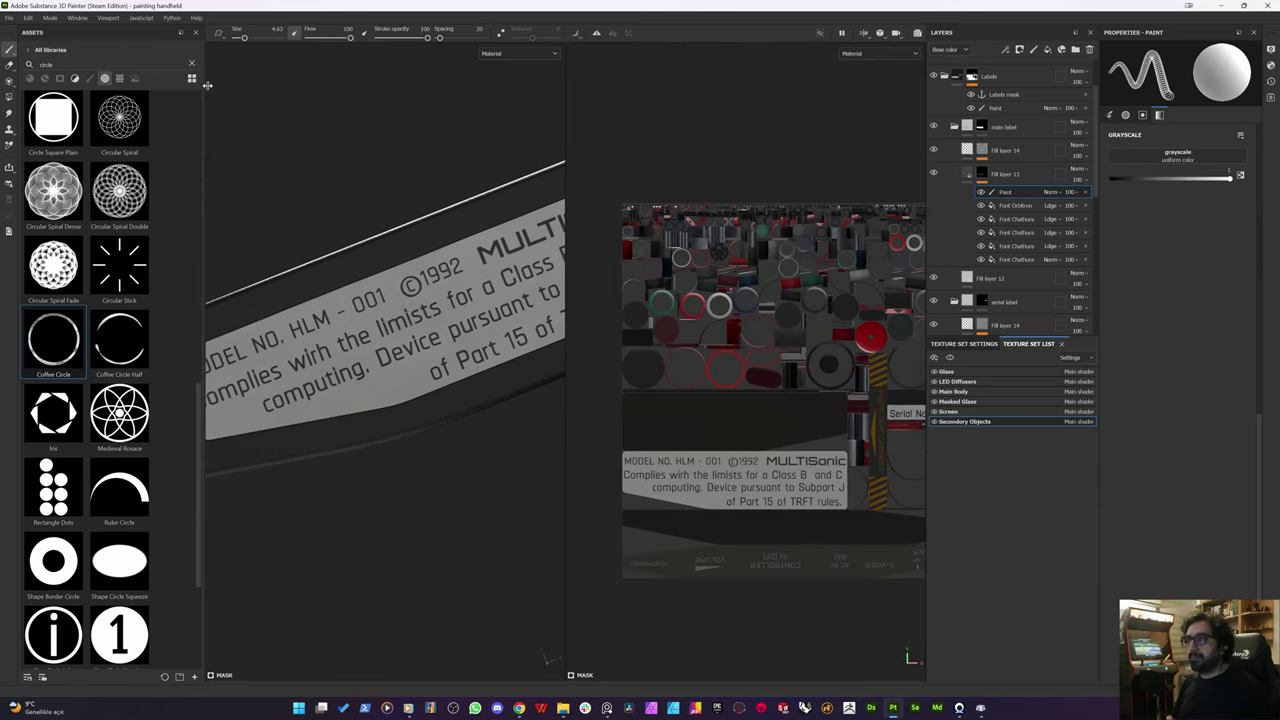
pyautogui.scroll(-5, 386, 431)
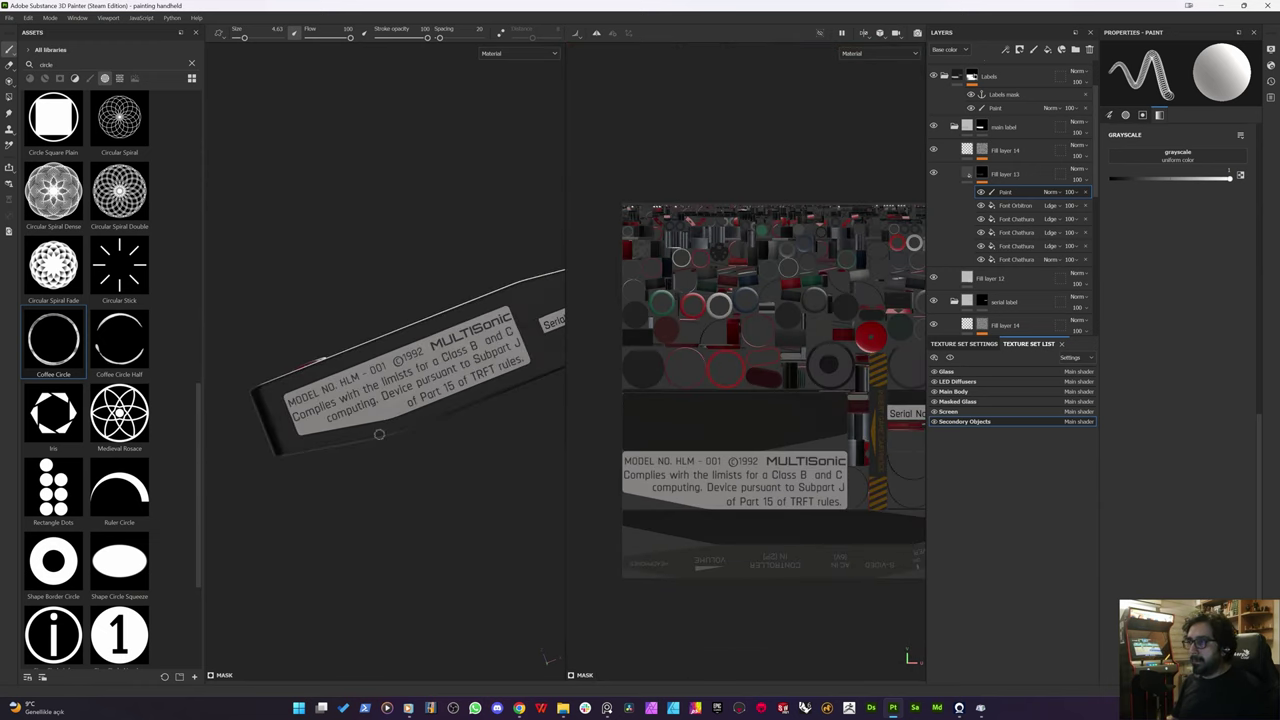
pyautogui.press('F2')
pyautogui.scroll(-3, 387, 428)
pyautogui.keyDown('alt'); pyautogui.moveTo(440, 260); pyautogui.dragTo(366, 240); pyautogui.keyUp('alt')
pyautogui.keyDown('alt'); pyautogui.moveTo(366, 240); pyautogui.dragTo(542, 395, button='right'); pyautogui.keyUp('alt')
pyautogui.keyDown('alt'); pyautogui.moveTo(542, 395); pyautogui.dragTo(548, 494); pyautogui.keyUp('alt')
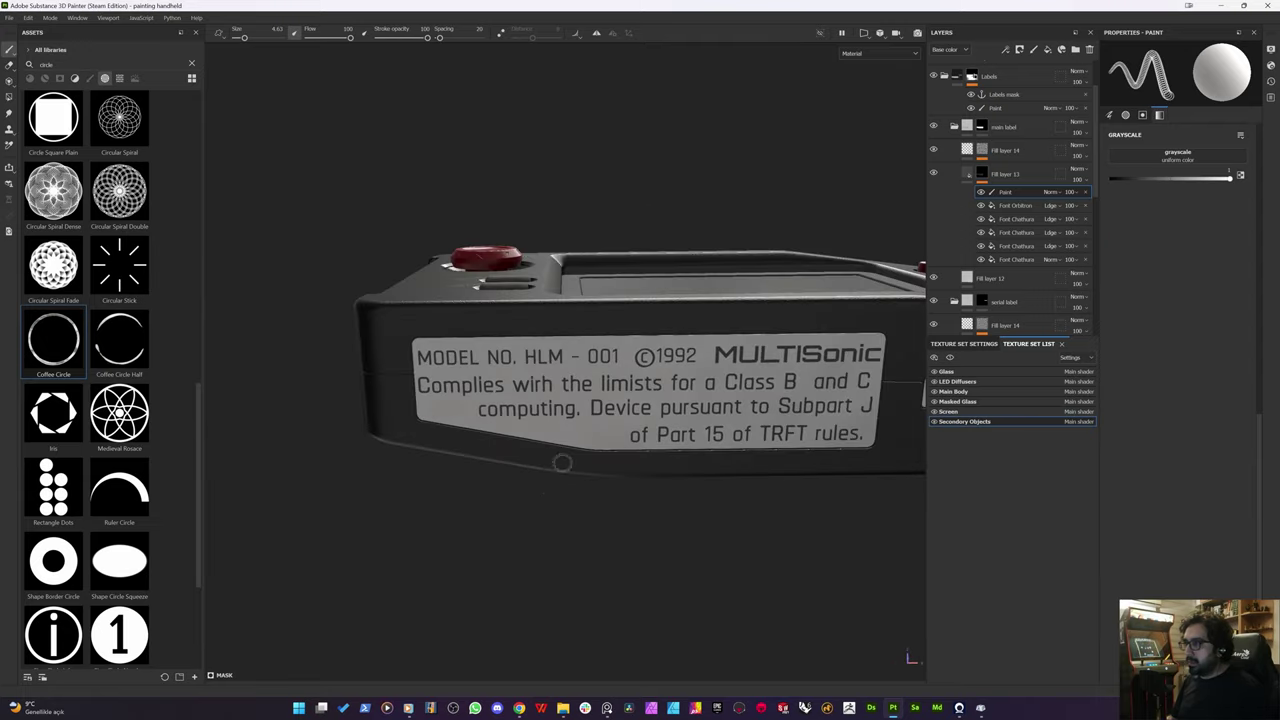
pyautogui.click(1018, 232)
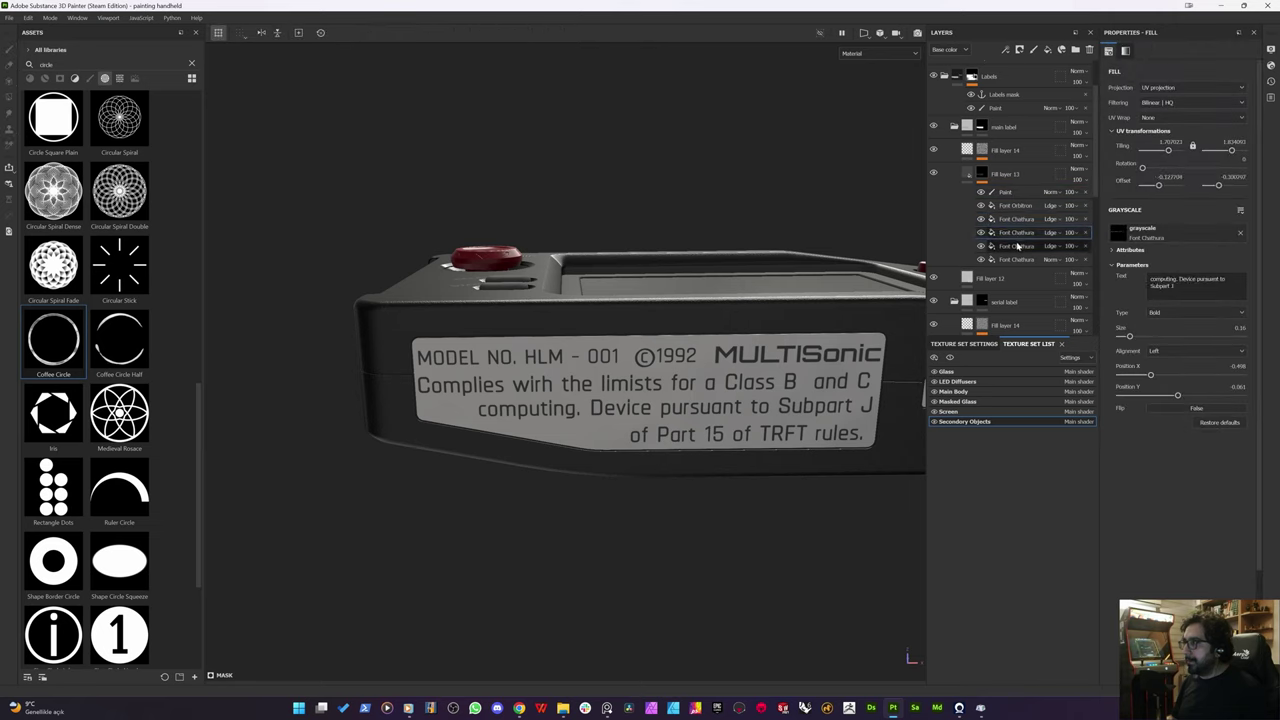
pyautogui.click(1018, 246)
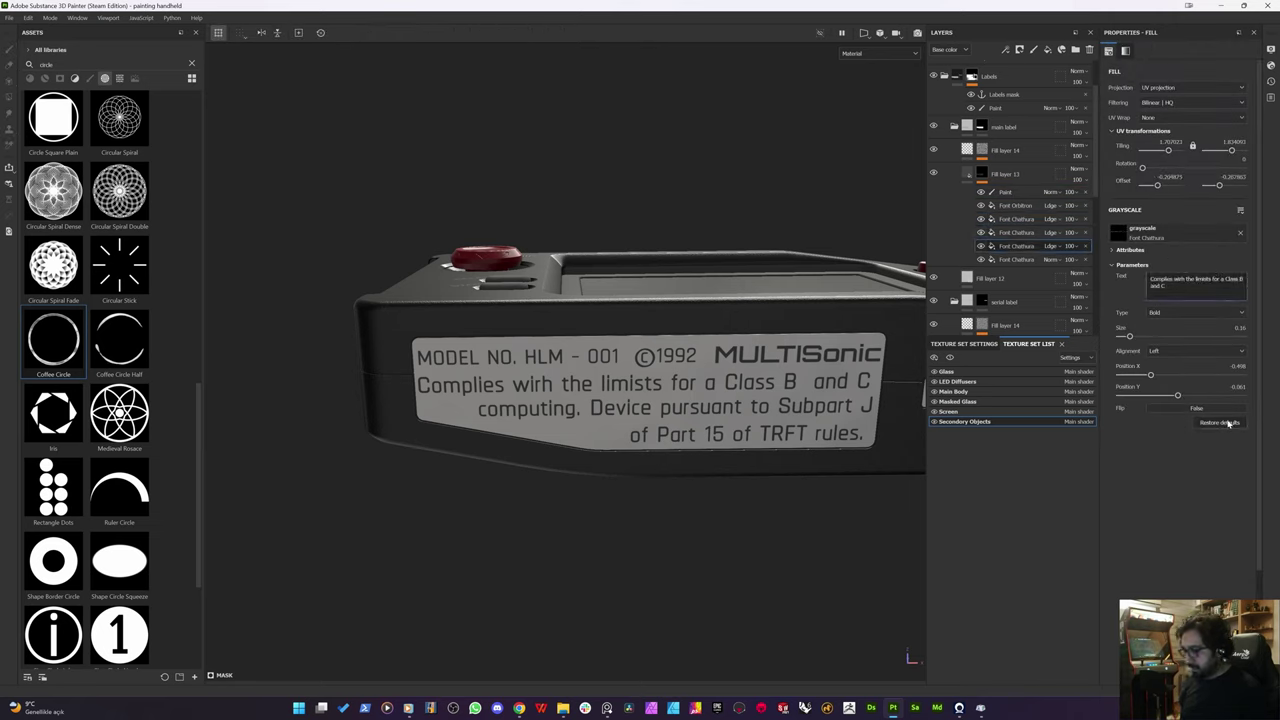
pyautogui.press('BackSpace')
pyautogui.press('BackSpace')
pyautogui.write('th')
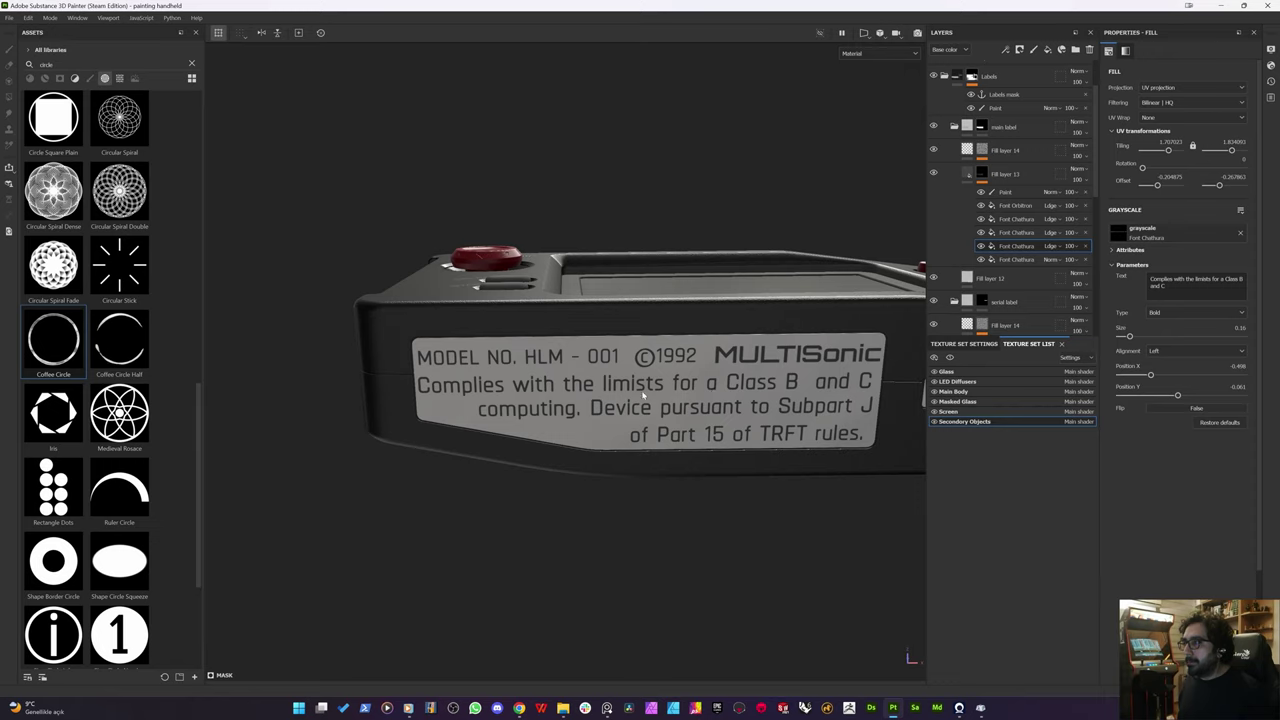
# Step: Add a Transform filter above the paint effect in Fill layer 13's mask
pyautogui.scroll(-5, 473, 408)
pyautogui.keyDown('alt'); pyautogui.moveTo(514, 304); pyautogui.dragTo(511, 237); pyautogui.keyUp('alt')
pyautogui.scroll(2, 442, 352)
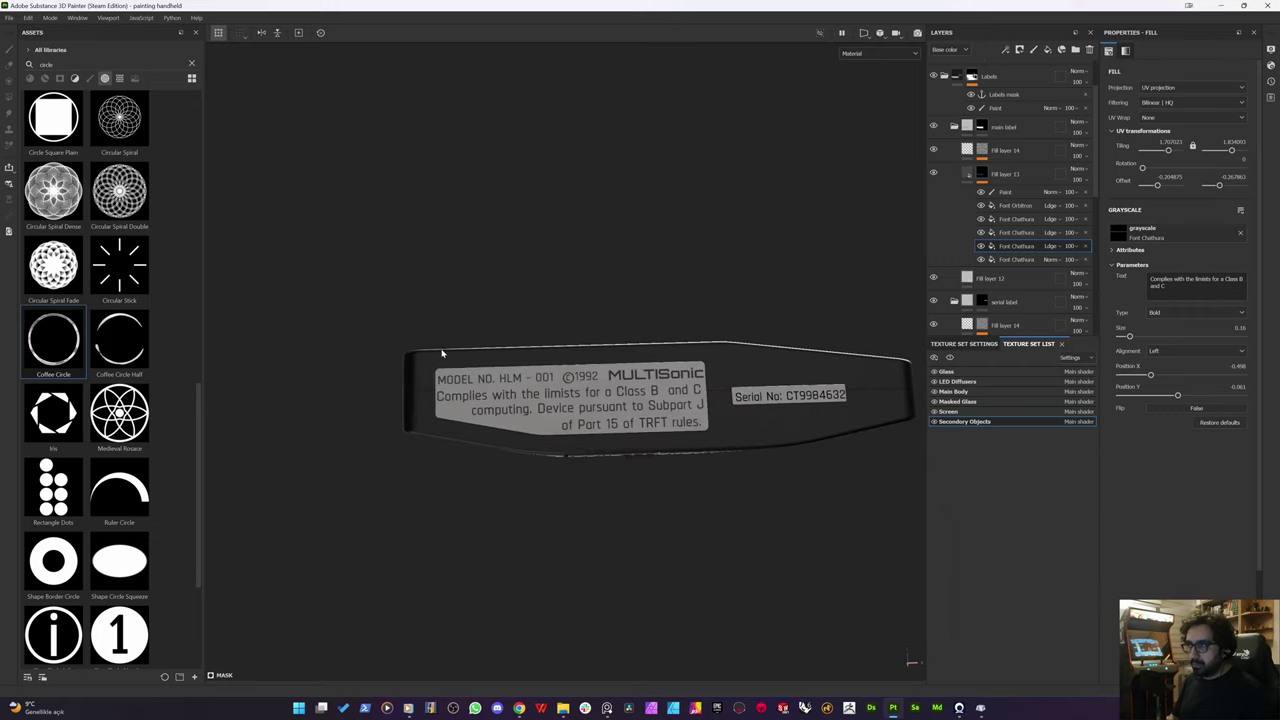
pyautogui.moveTo(488, 329)
pyautogui.keyDown('alt'); pyautogui.mouseDown()
pyautogui.moveTo(508, 317)
pyautogui.moveTo(560, 457)
pyautogui.moveTo(592, 411)
pyautogui.moveTo(880, 266)
pyautogui.mouseUp(); pyautogui.keyUp('alt')
pyautogui.click(1003, 192)
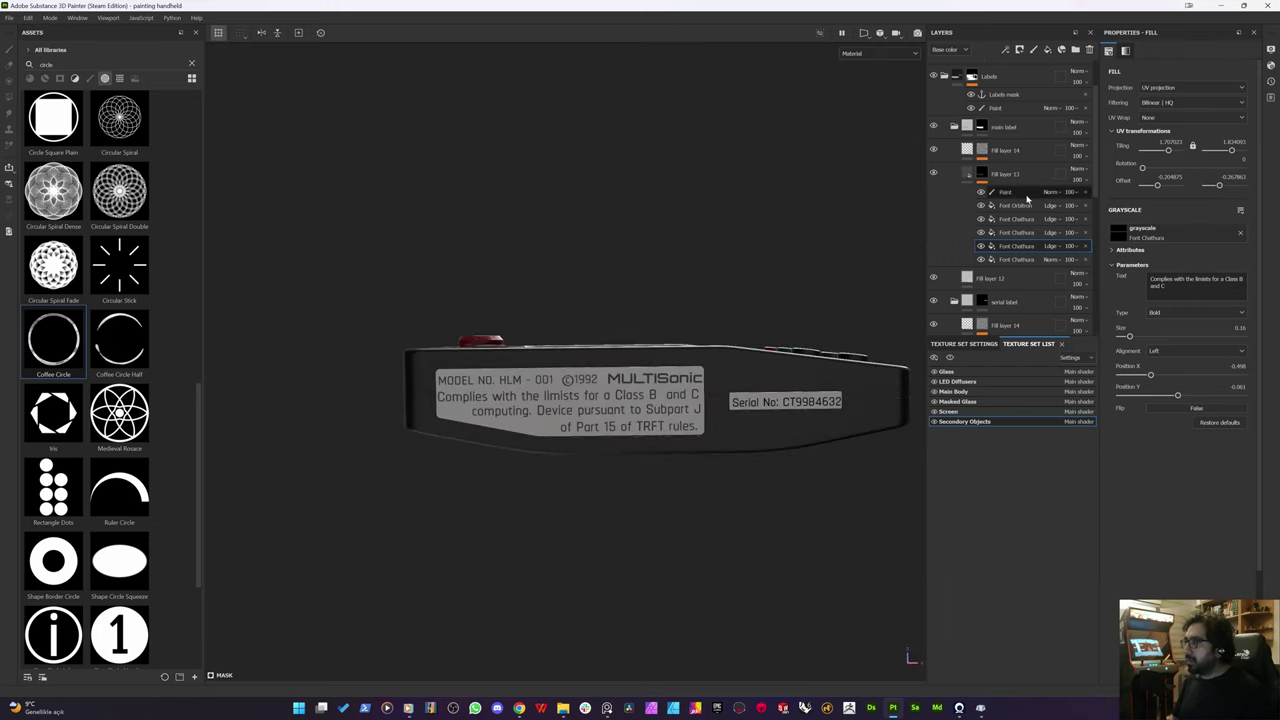
pyautogui.rightClick(1026, 198)
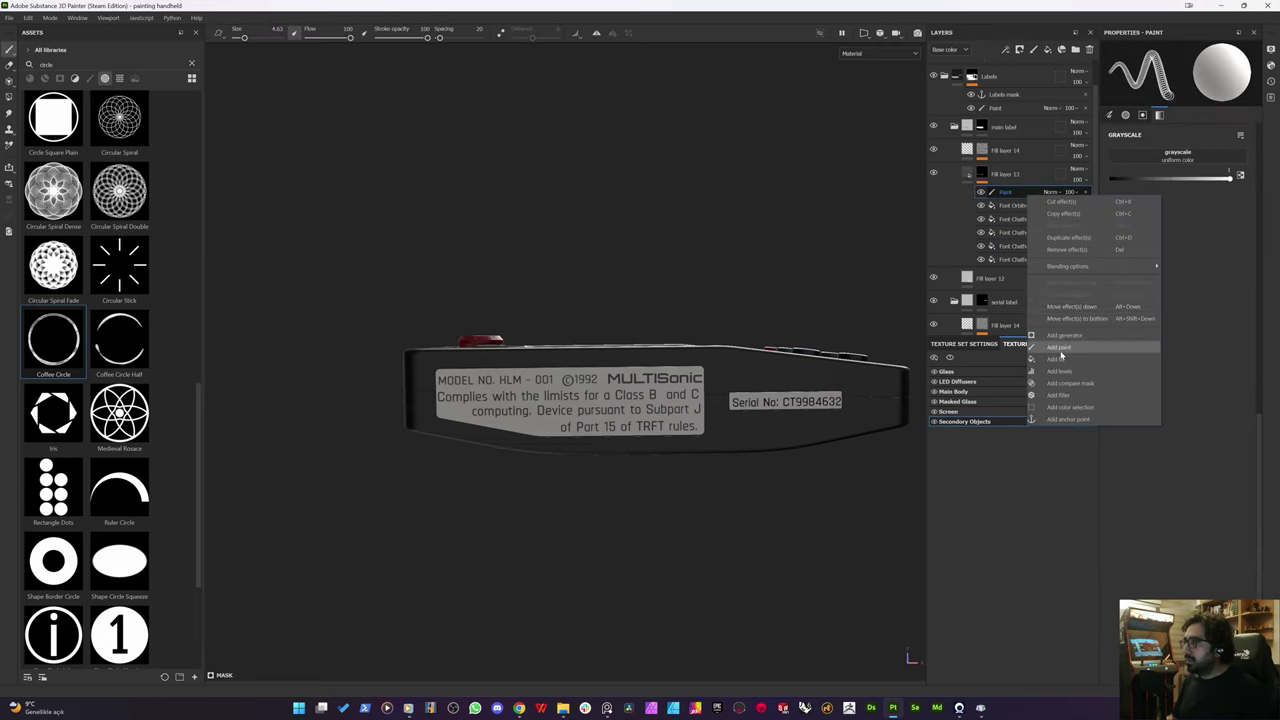
pyautogui.click(1066, 395)
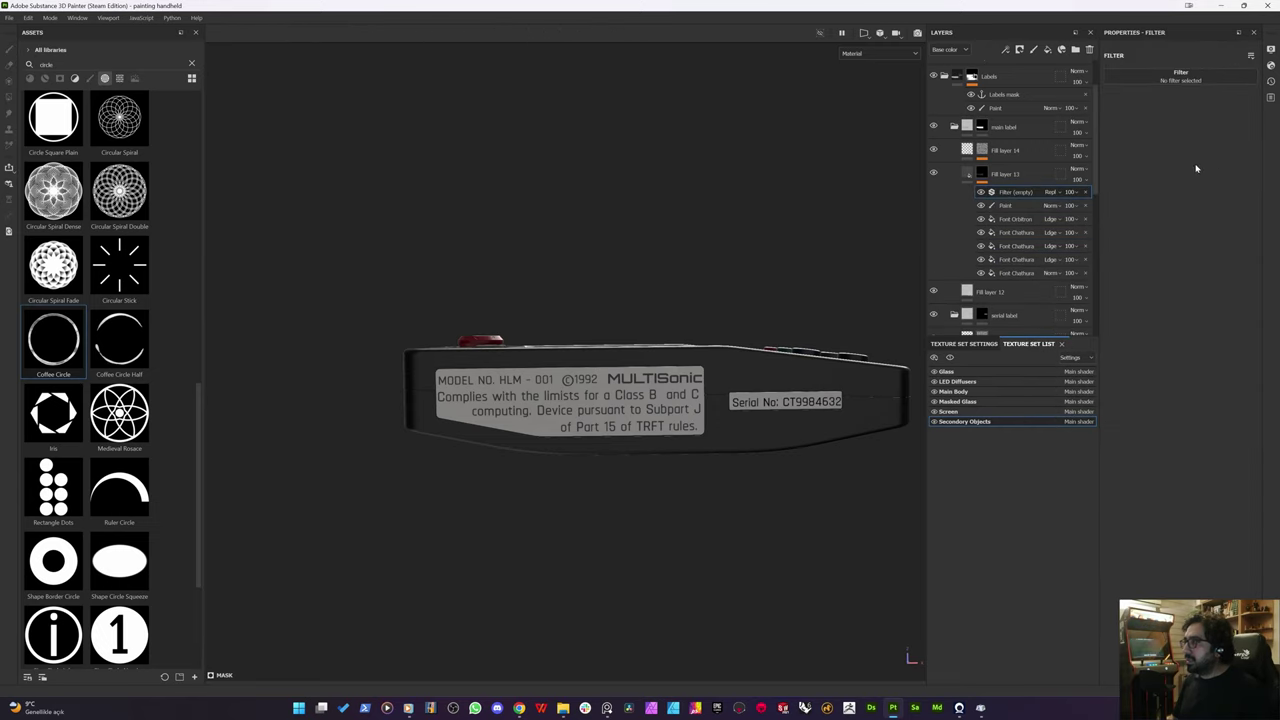
pyautogui.click(1161, 81)
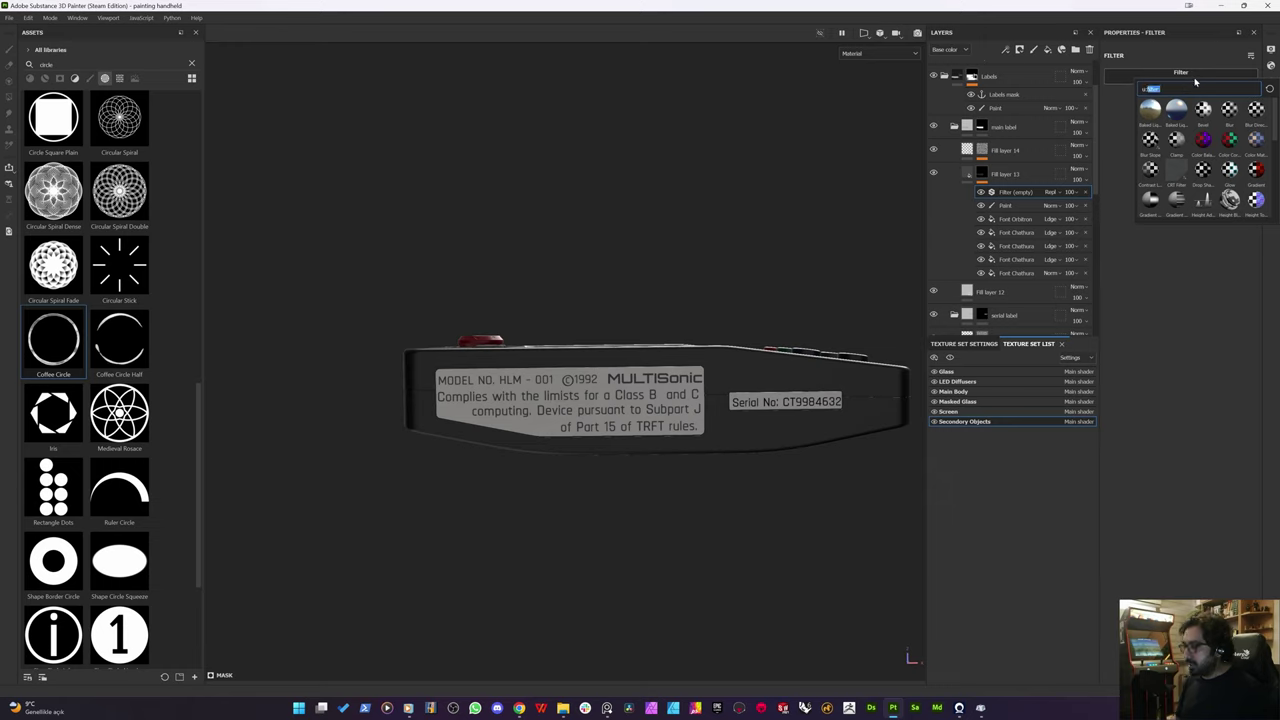
pyautogui.write('trans')
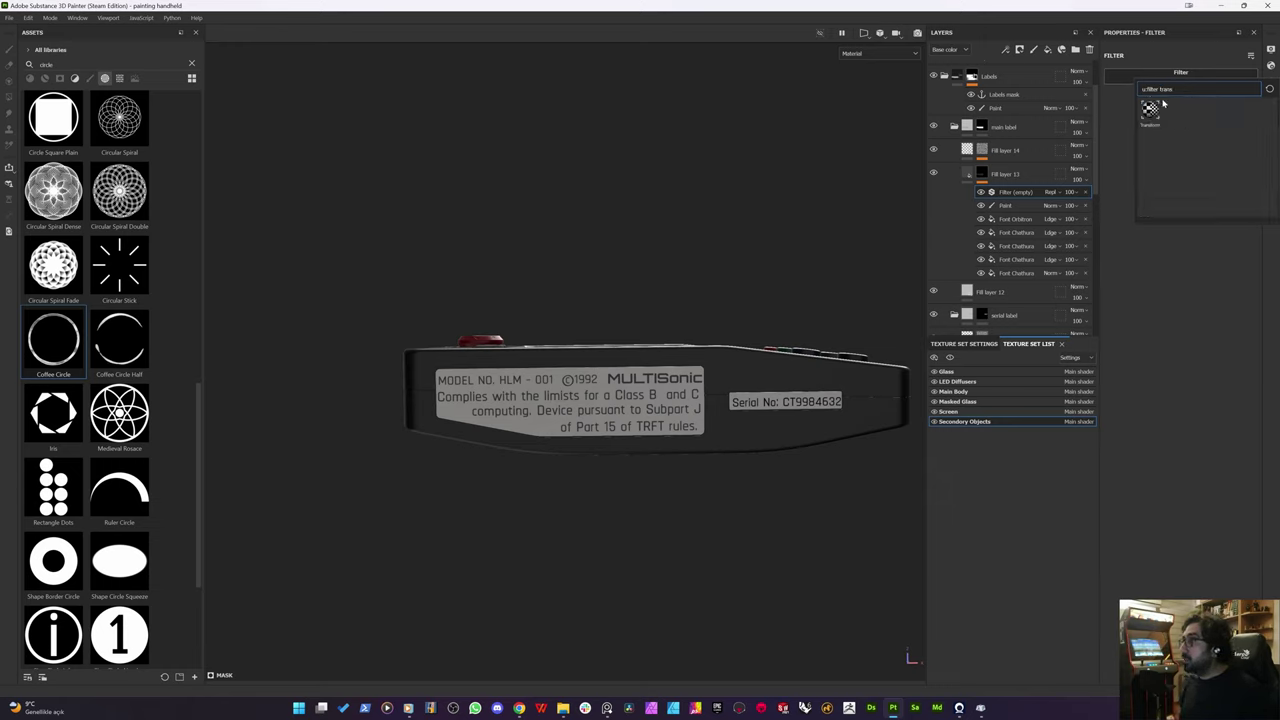
pyautogui.click(1151, 112)
# Step: Set the Transform filter's scaling to 81, offset X to 0.03 and offset Y to -0.04, and turn Repeat off
pyautogui.press('F1')
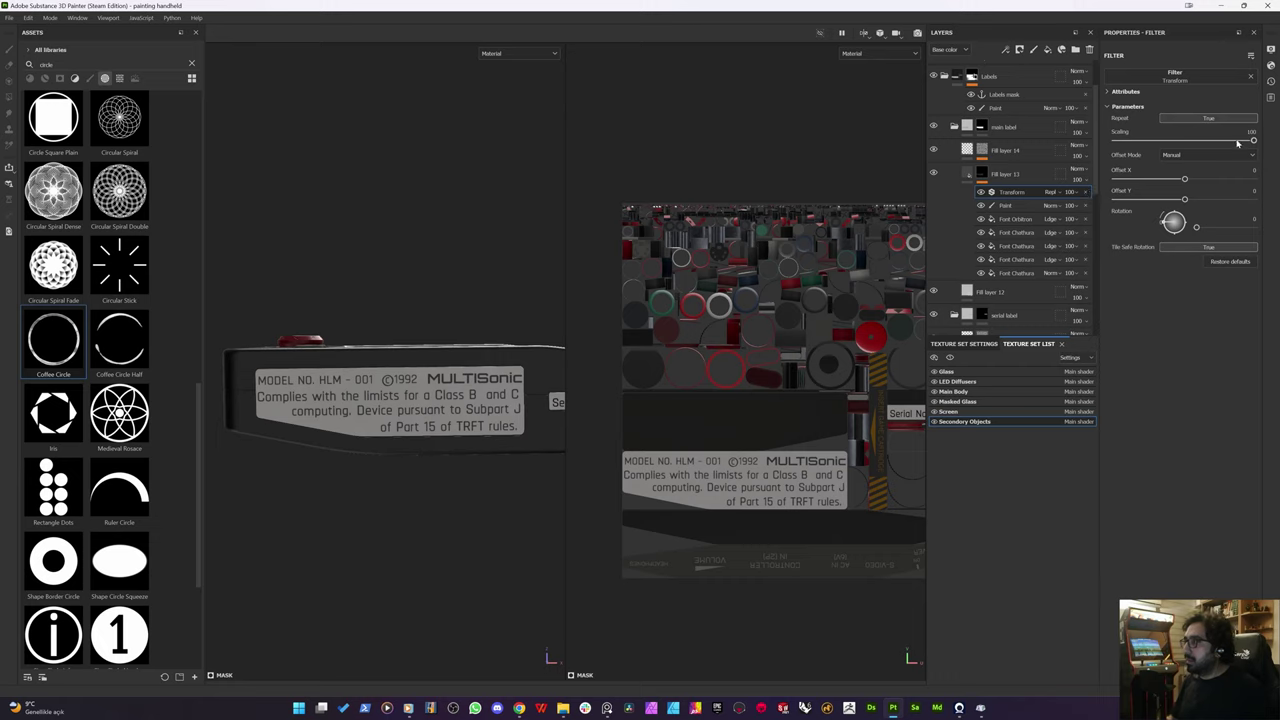
pyautogui.moveTo(1237, 143); pyautogui.dragTo(1182, 202)
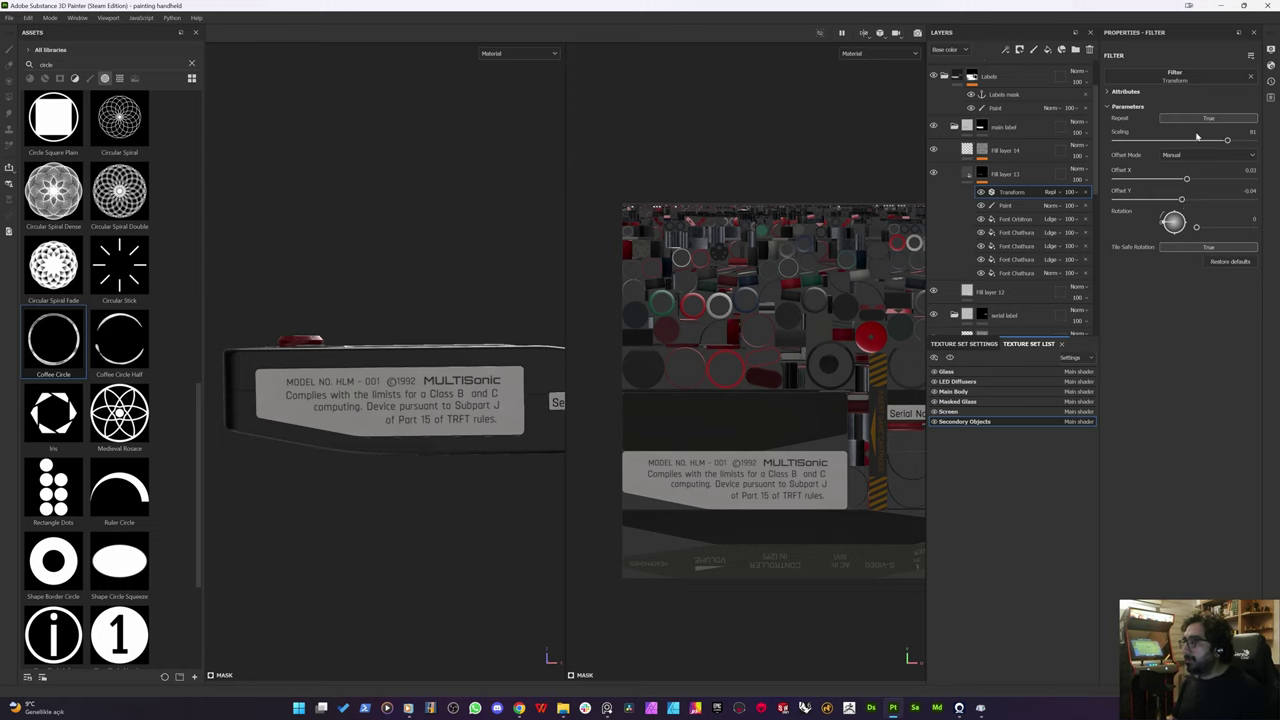
pyautogui.click(1211, 119)
# Step: Inspect the scaled label text, the Transform filter's options and the whole handheld from several sides
pyautogui.scroll(3, 448, 380)
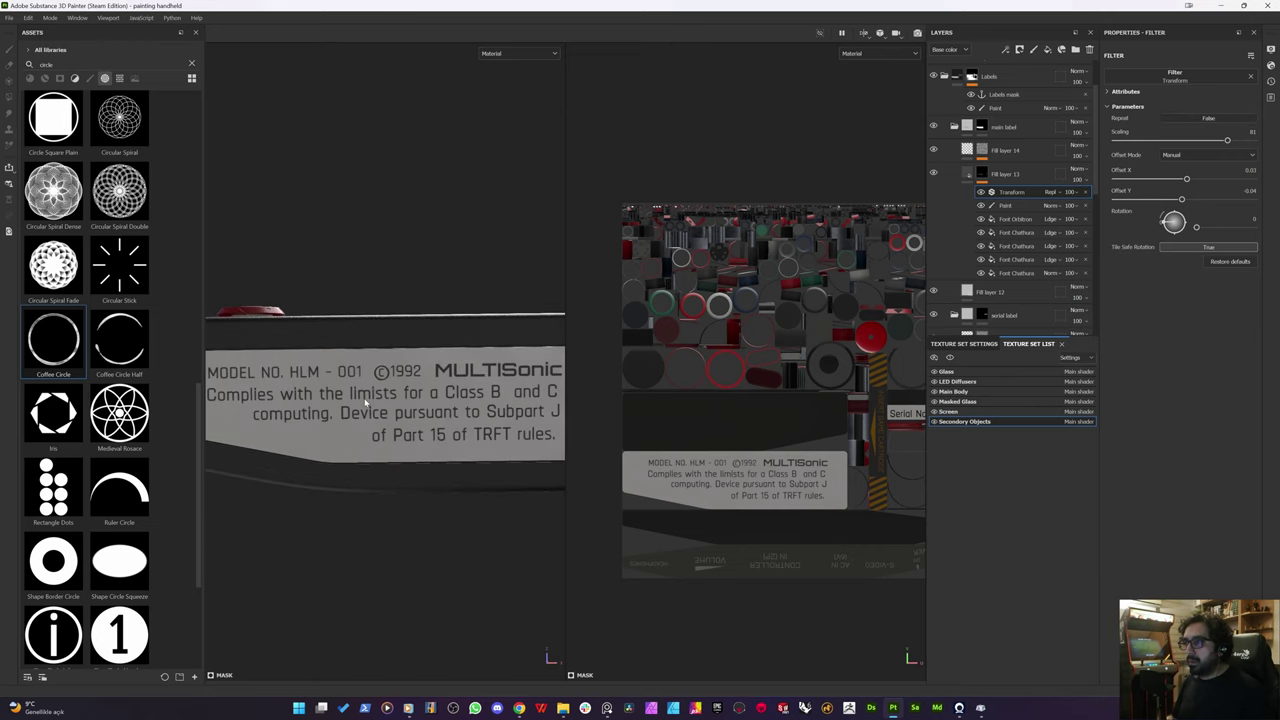
pyautogui.keyDown('alt'); pyautogui.moveTo(442, 330); pyautogui.dragTo(416, 360); pyautogui.keyUp('alt')
pyautogui.scroll(-4, 835, 379)
pyautogui.scroll(-5, 404, 343)
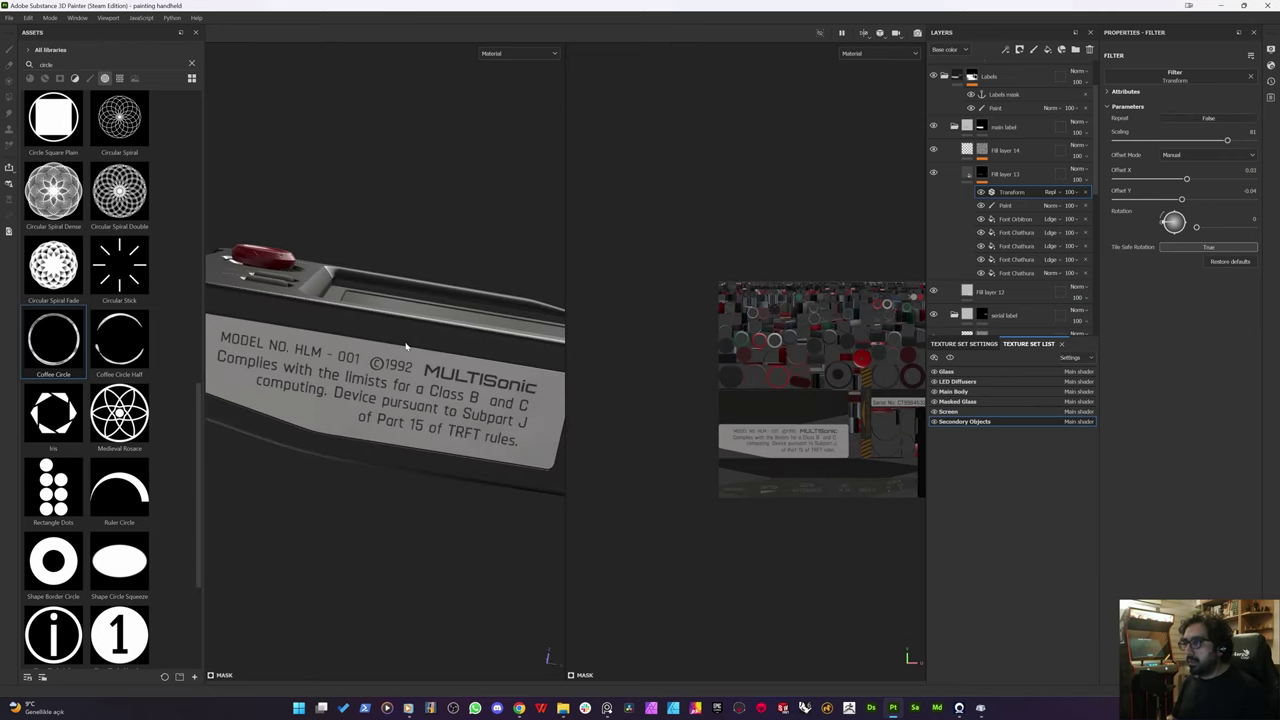
pyautogui.moveTo(376, 322)
pyautogui.keyDown('alt'); pyautogui.mouseDown()
pyautogui.moveTo(380, 343)
pyautogui.moveTo(370, 314)
pyautogui.mouseUp(); pyautogui.keyUp('alt')
pyautogui.scroll(3, 370, 314)
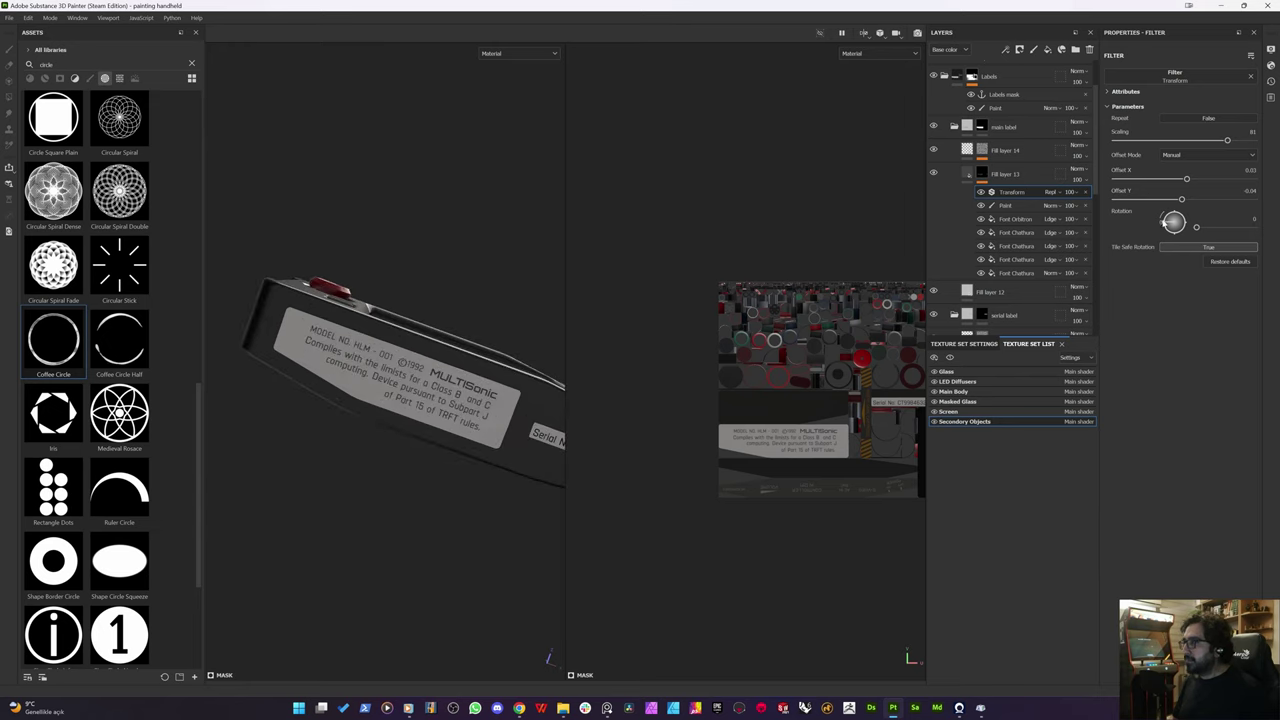
pyautogui.click(1188, 157)
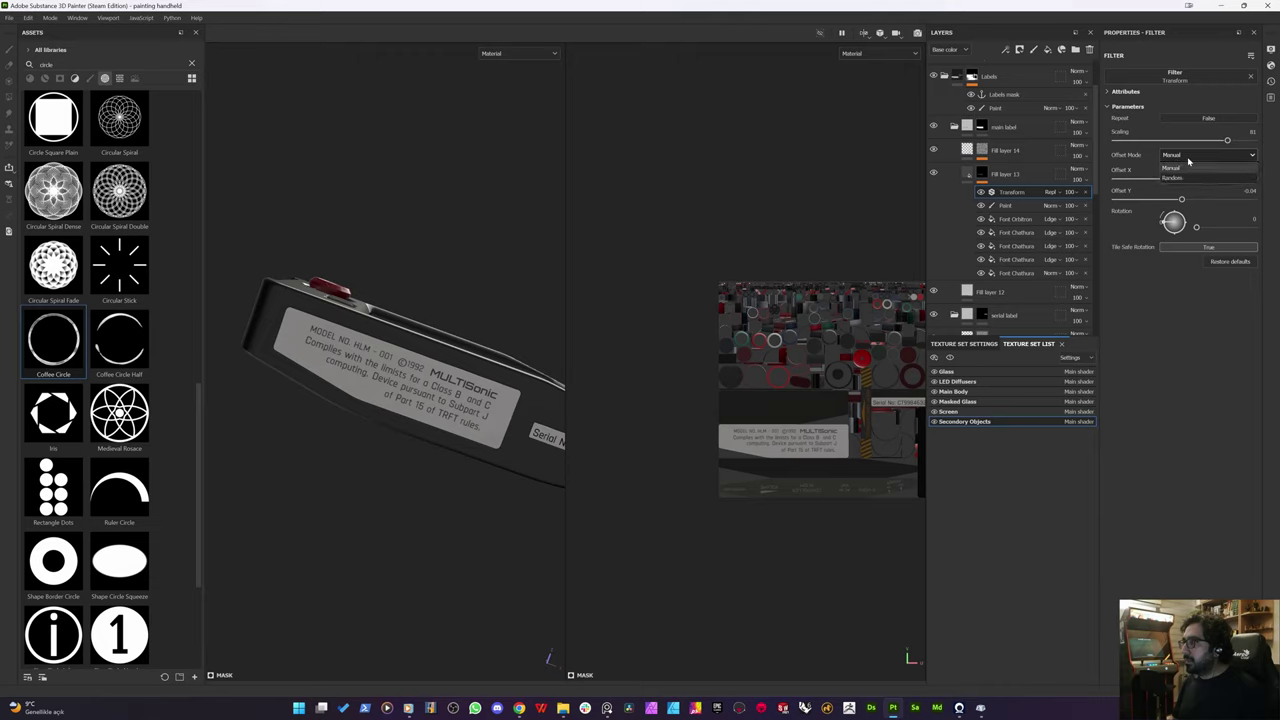
pyautogui.click(1188, 160)
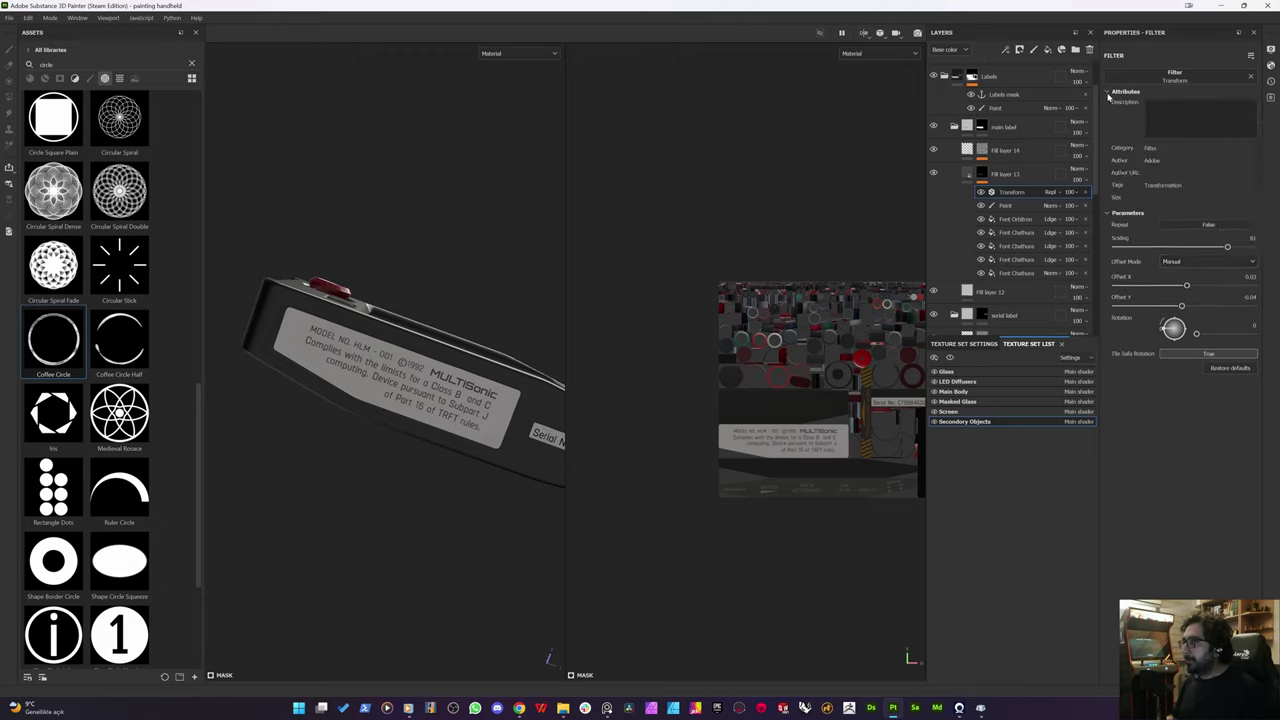
pyautogui.click(1021, 204)
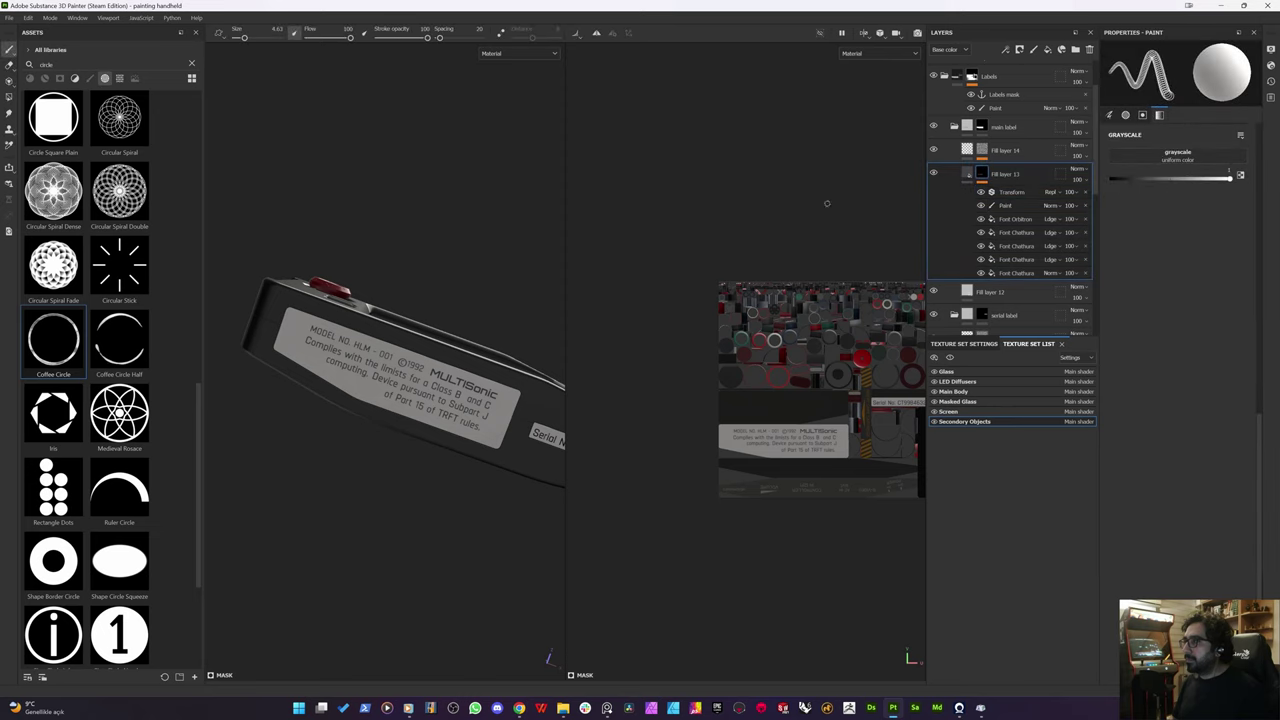
pyautogui.scroll(-3, 430, 300)
pyautogui.keyDown('alt'); pyautogui.moveTo(420, 300); pyautogui.dragTo(343, 440); pyautogui.keyUp('alt')
pyautogui.press('F2')
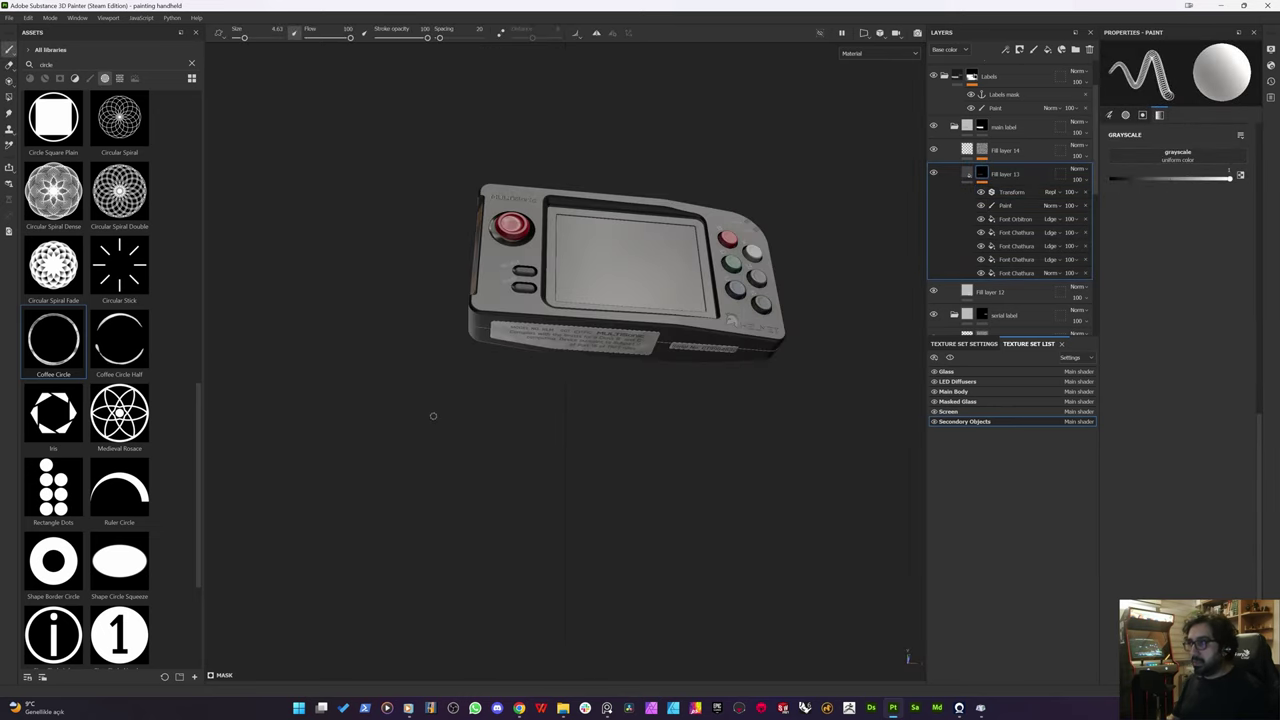
pyautogui.keyDown('alt'); pyautogui.moveTo(431, 417); pyautogui.dragTo(620, 335); pyautogui.keyUp('alt')
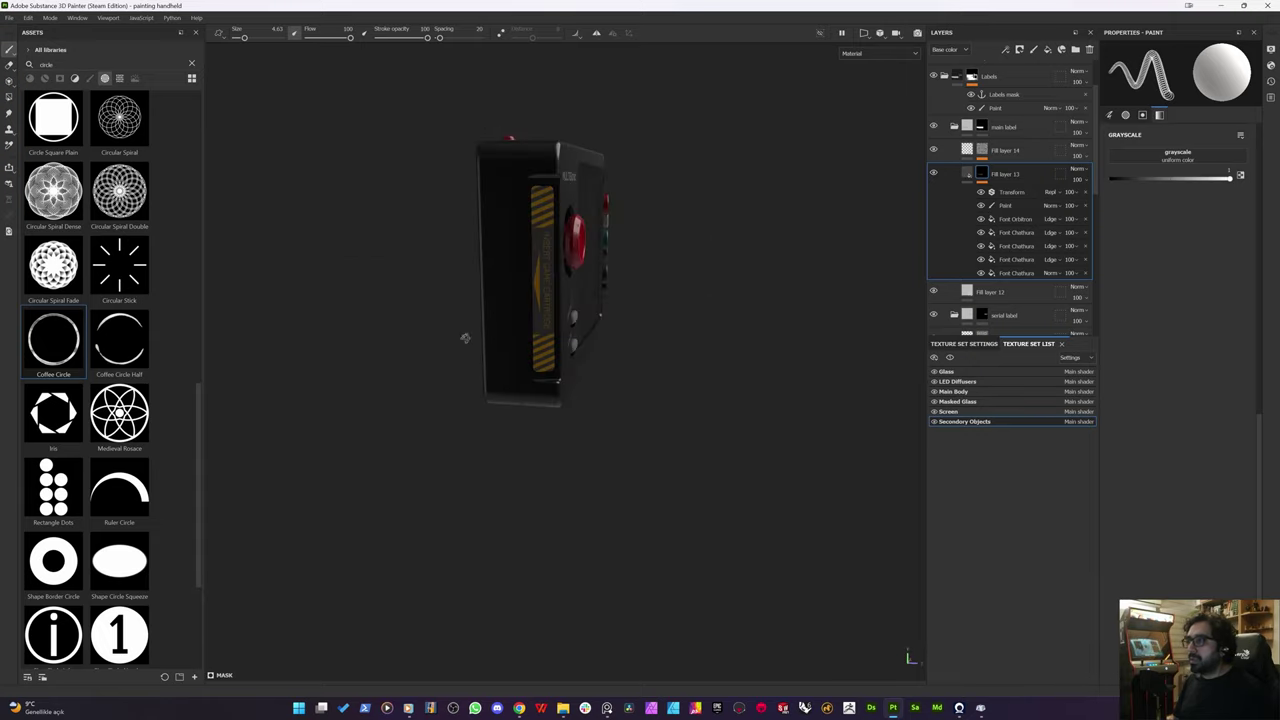
pyautogui.keyDown('alt'); pyautogui.moveTo(762, 324); pyautogui.dragTo(543, 313); pyautogui.keyUp('alt')
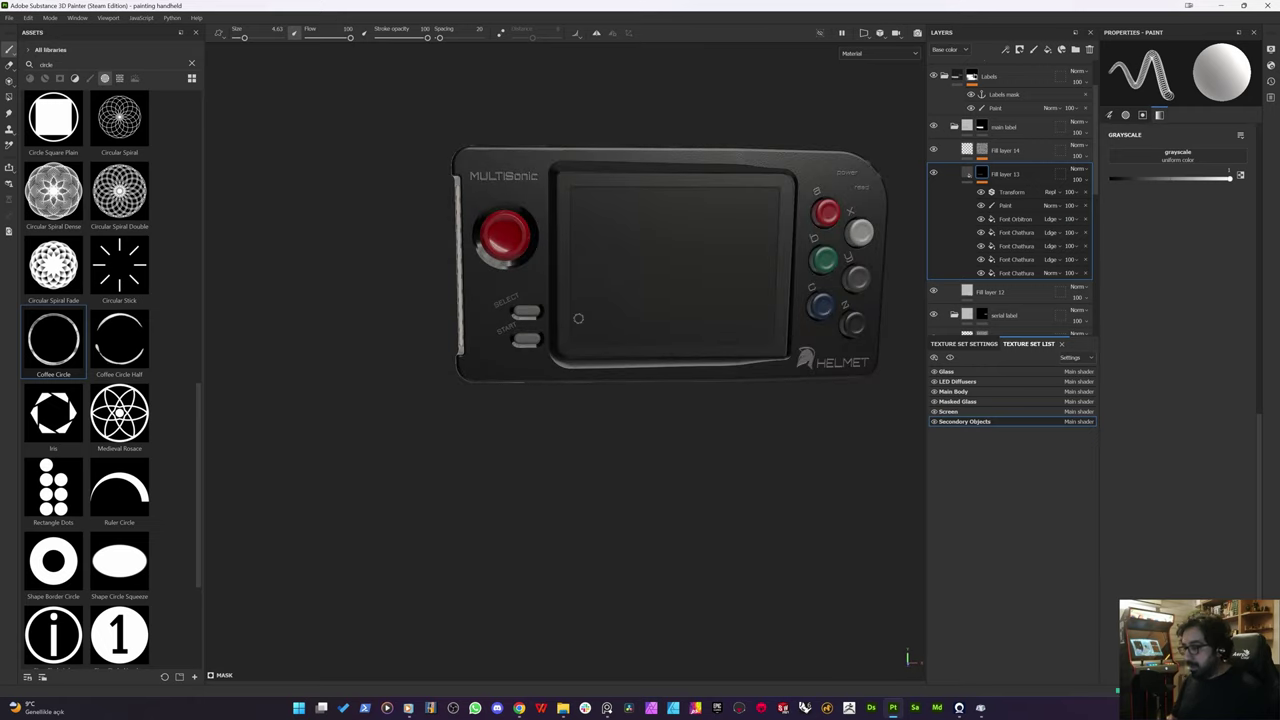
# Step: Switch to File Explorer, open Speedrun Sessions' "03 - 2022.12.16" folder, and select handheld_01.lxo
pyautogui.click(564, 708)
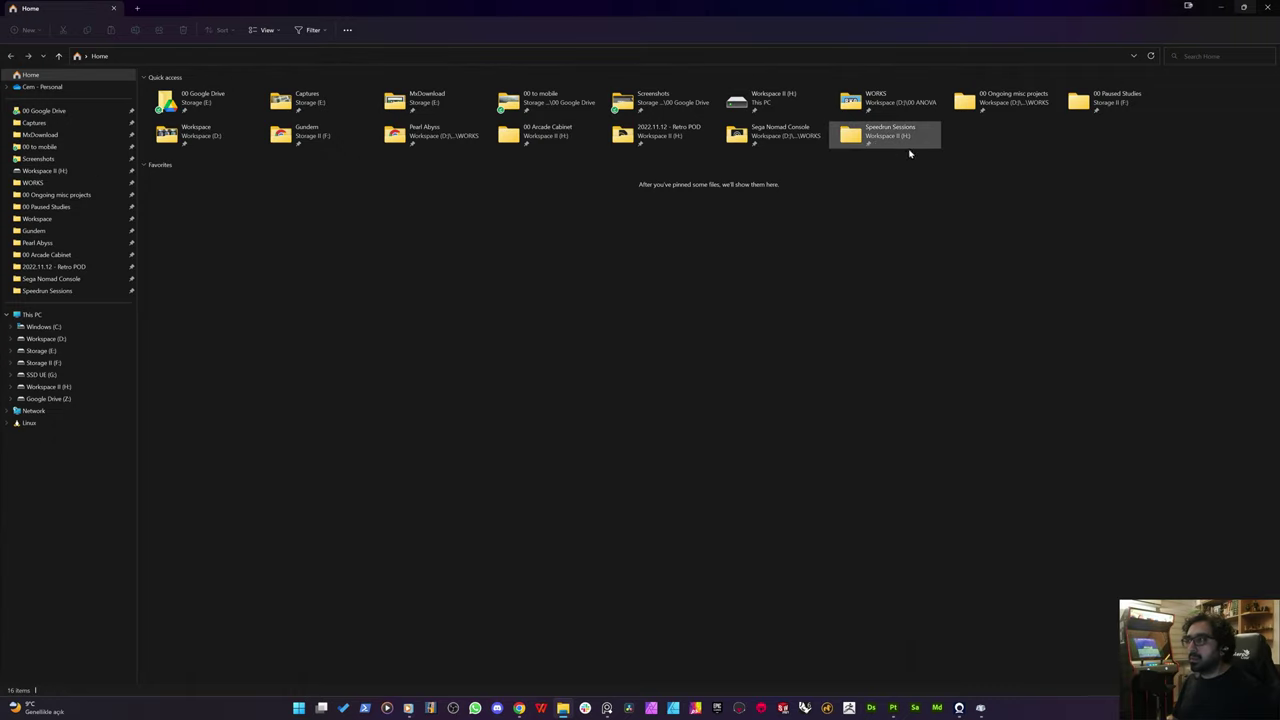
pyautogui.doubleClick(874, 128)
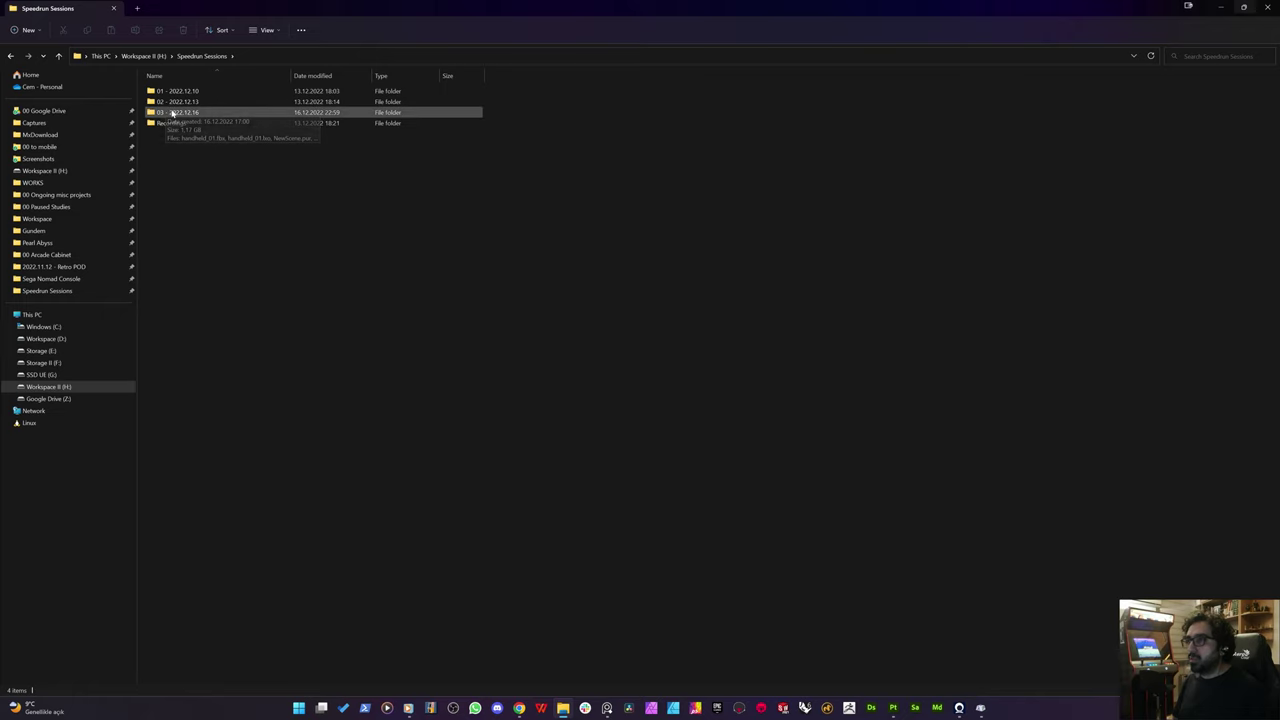
pyautogui.doubleClick(172, 113)
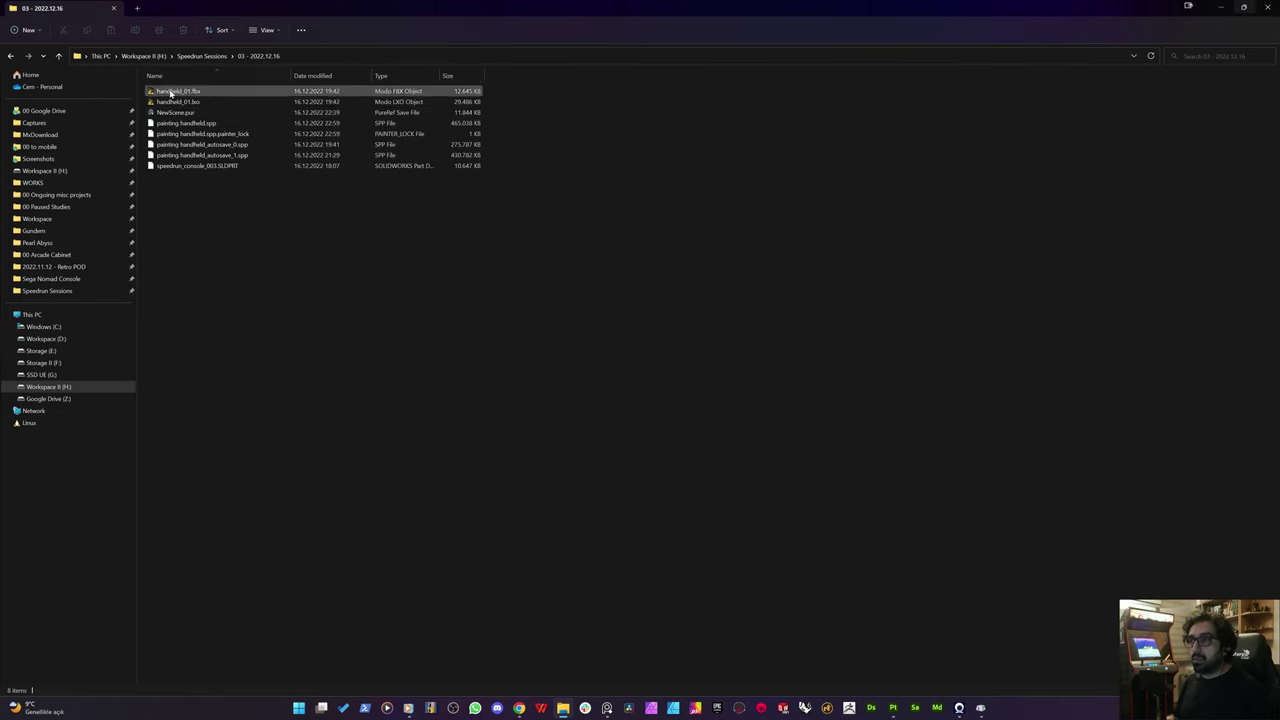
pyautogui.click(179, 102)
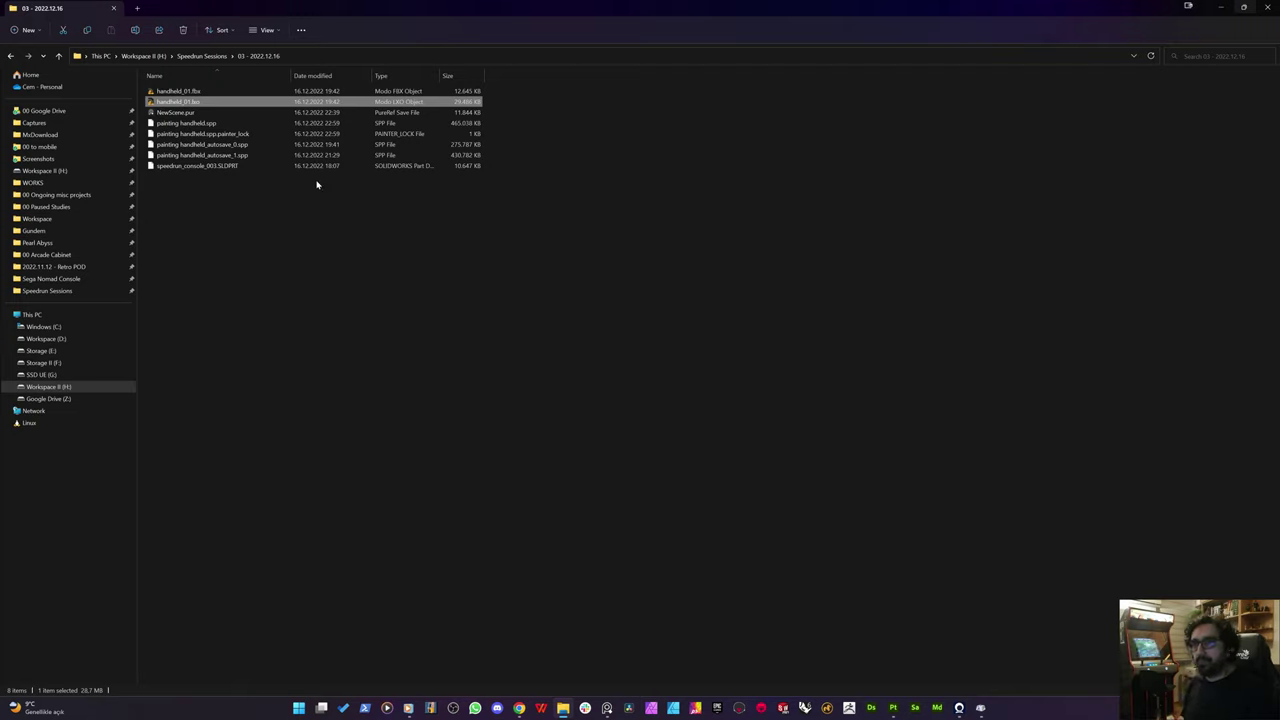
# Step: Bring up the leftover Character Map window and close it
pyautogui.click(605, 707)
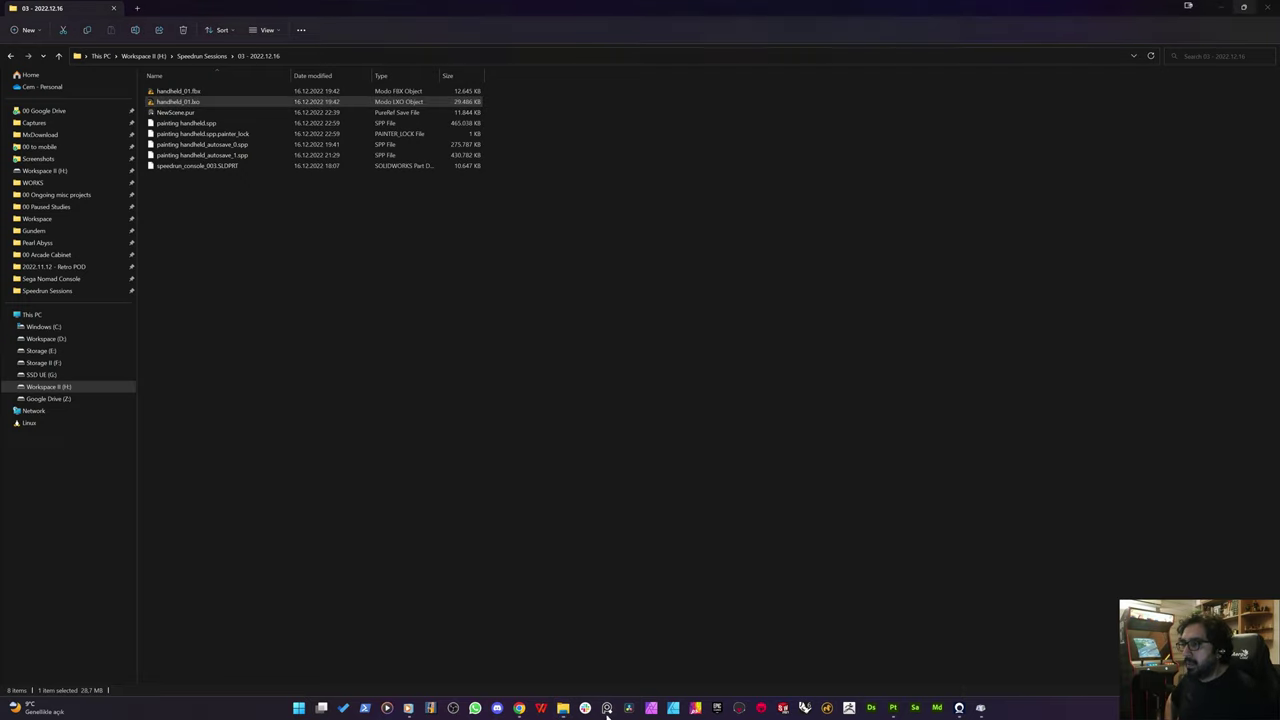
pyautogui.click(930, 497)
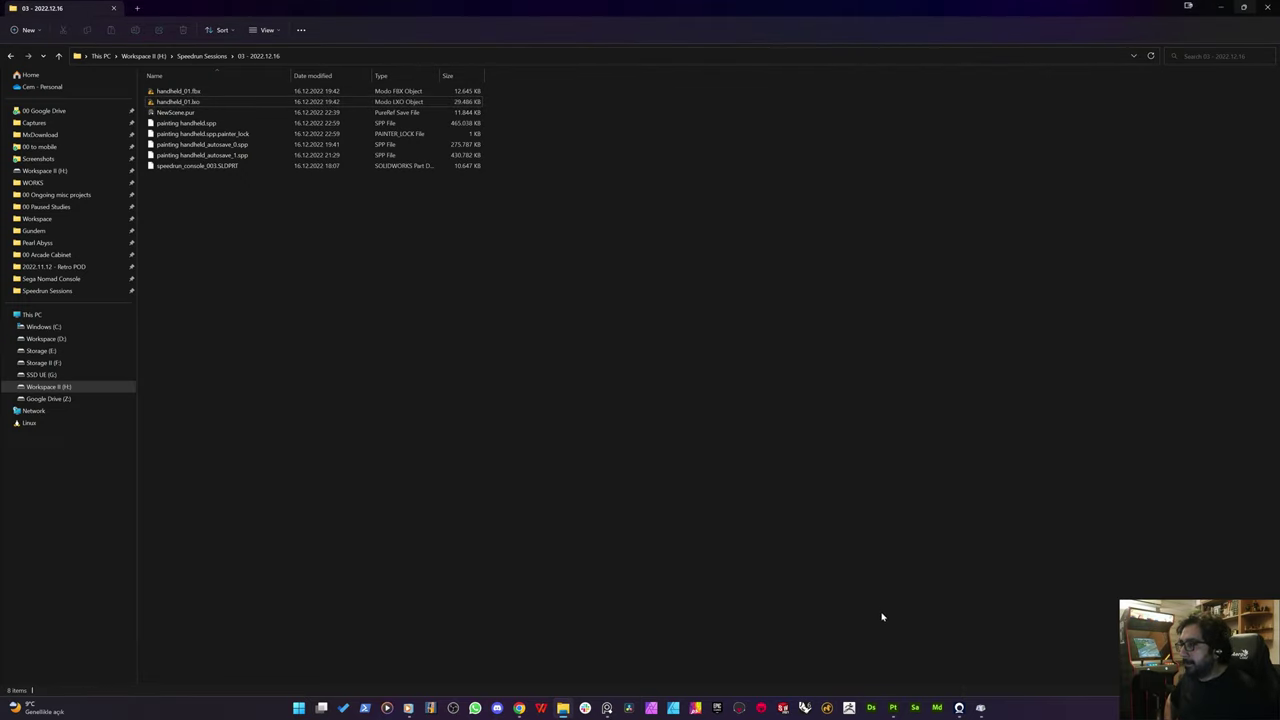
pyautogui.click(984, 709)
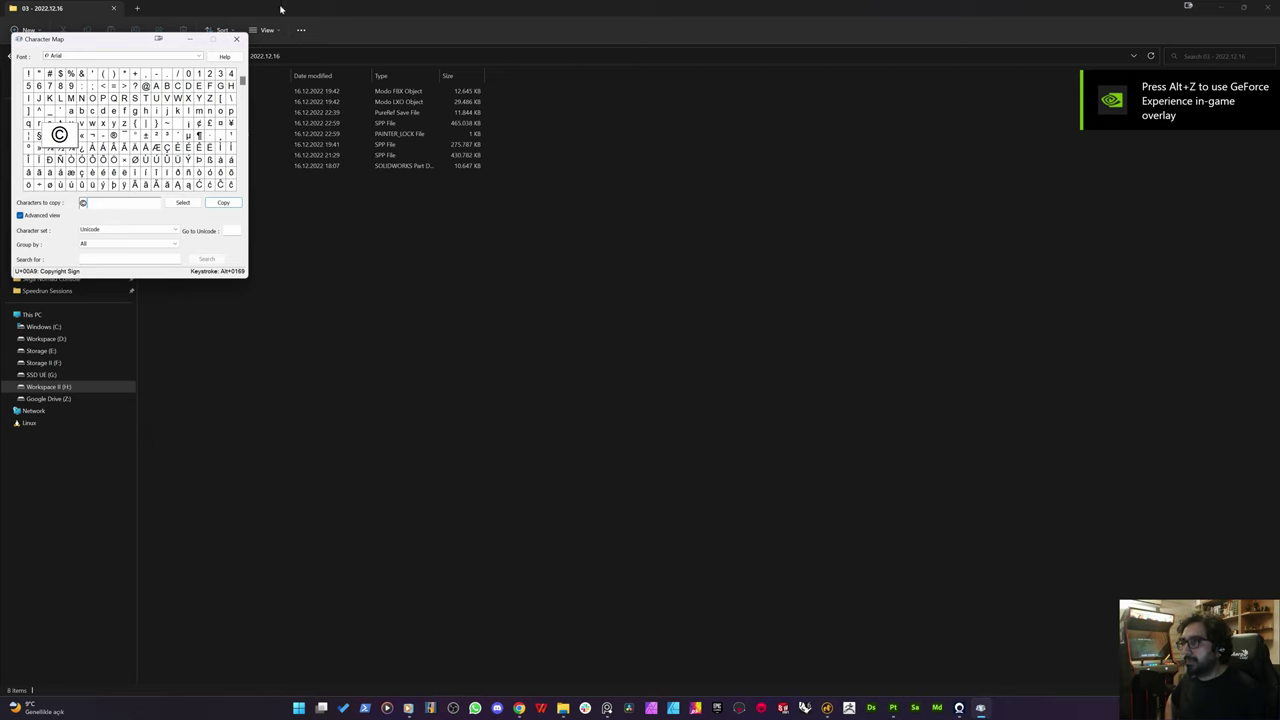
pyautogui.click(238, 42)
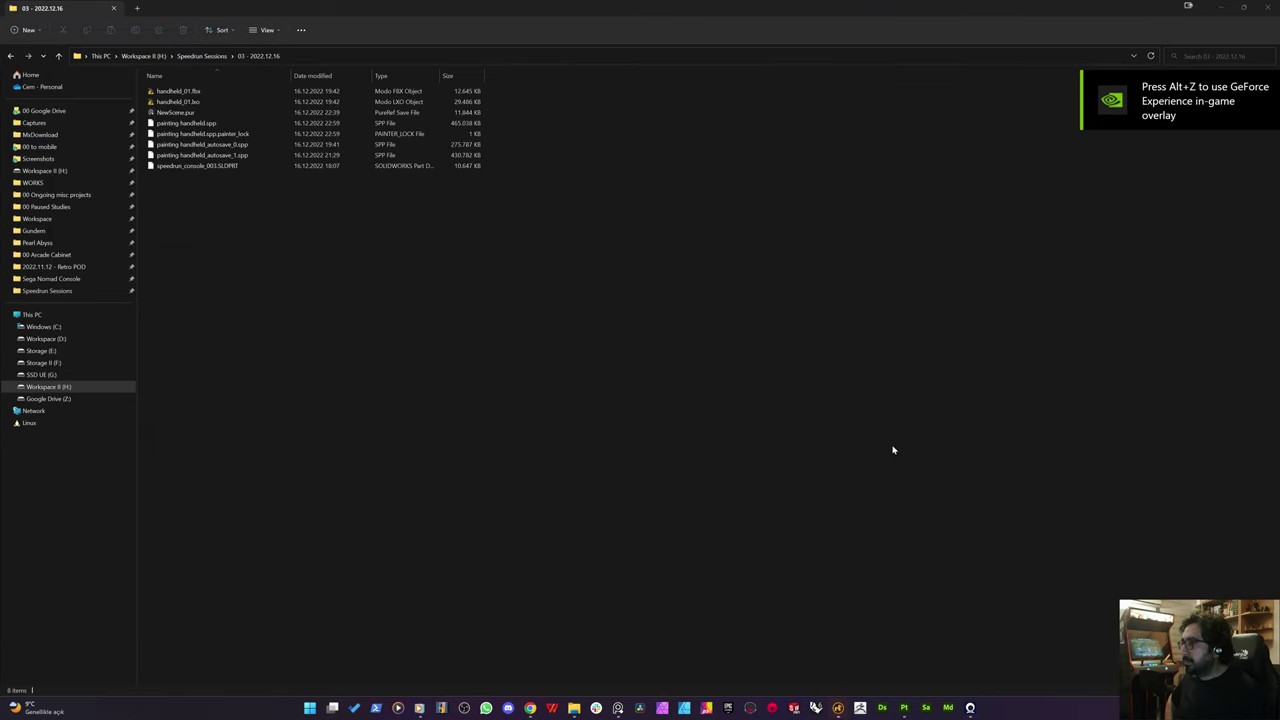
# Step: Switch to Modo and open handheld_01.lxo from the project folder in File Explorer
pyautogui.click(837, 711)
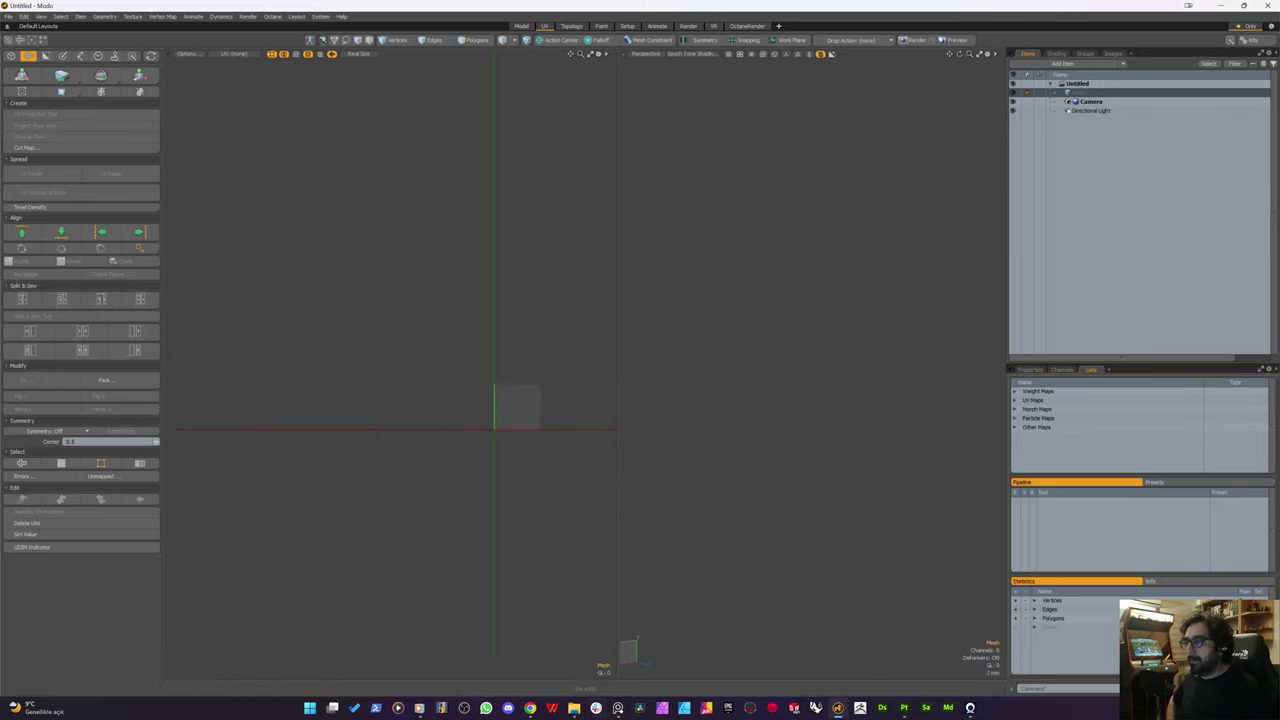
pyautogui.click(574, 709)
pyautogui.doubleClick(199, 103)
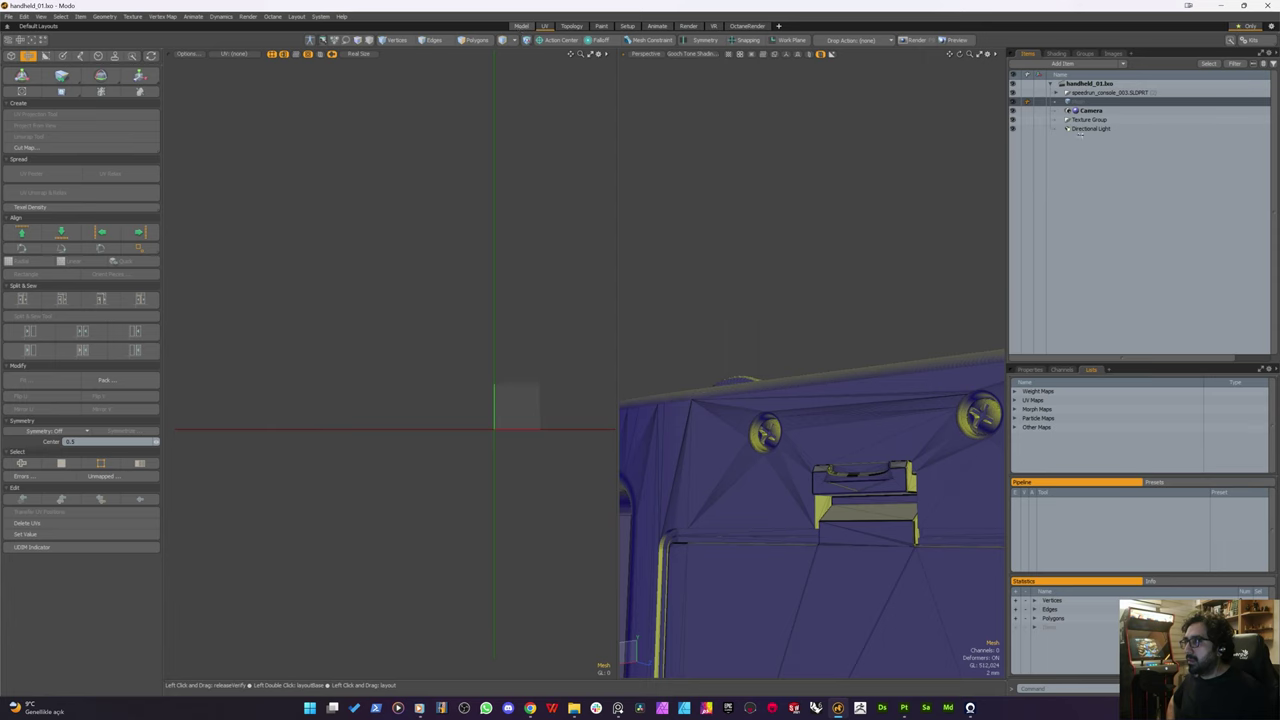
# Step: Duplicate the root mesh inside the speedrun_console_003.SLDPRT group and hide the copy
pyautogui.click(1089, 95)
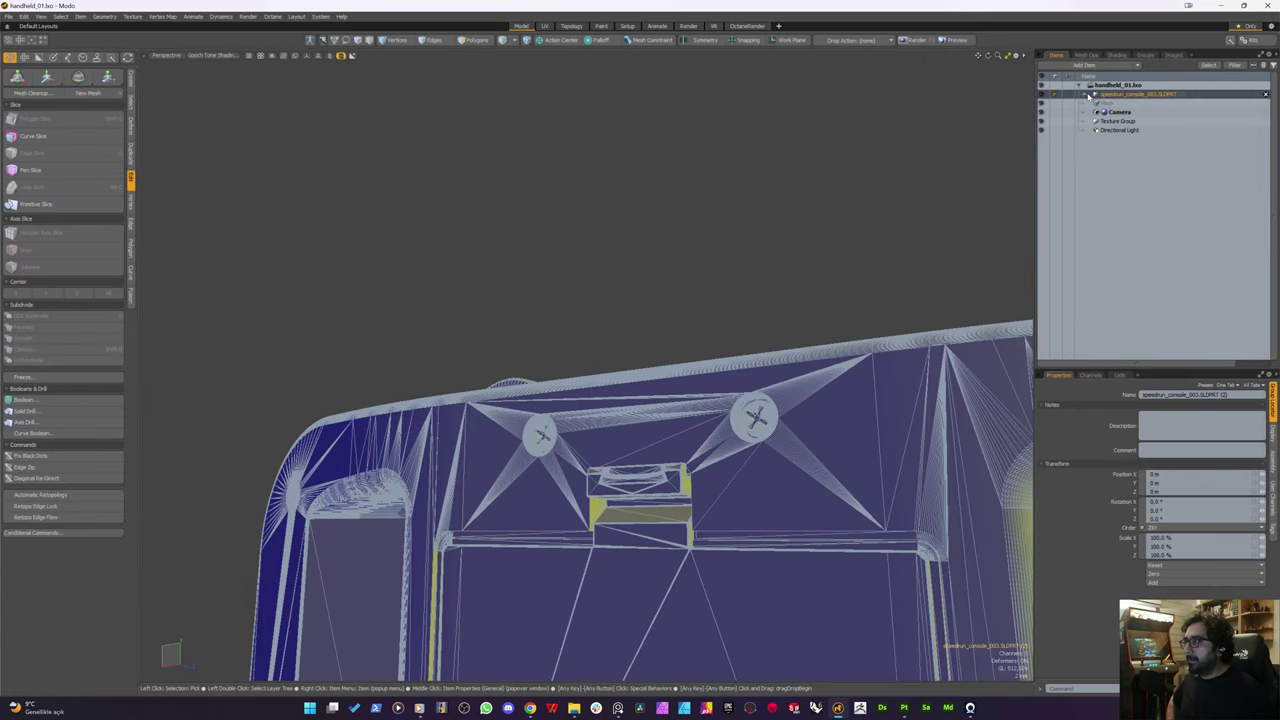
pyautogui.click(1084, 95)
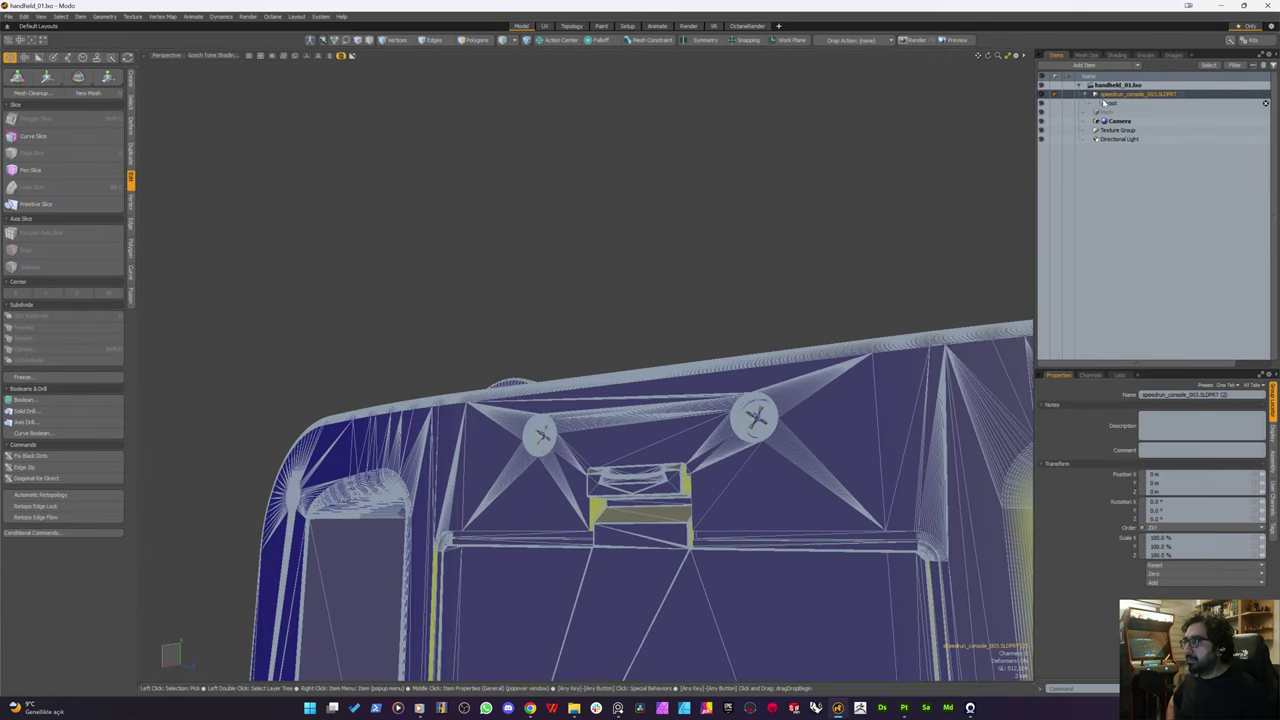
pyautogui.click(1104, 103)
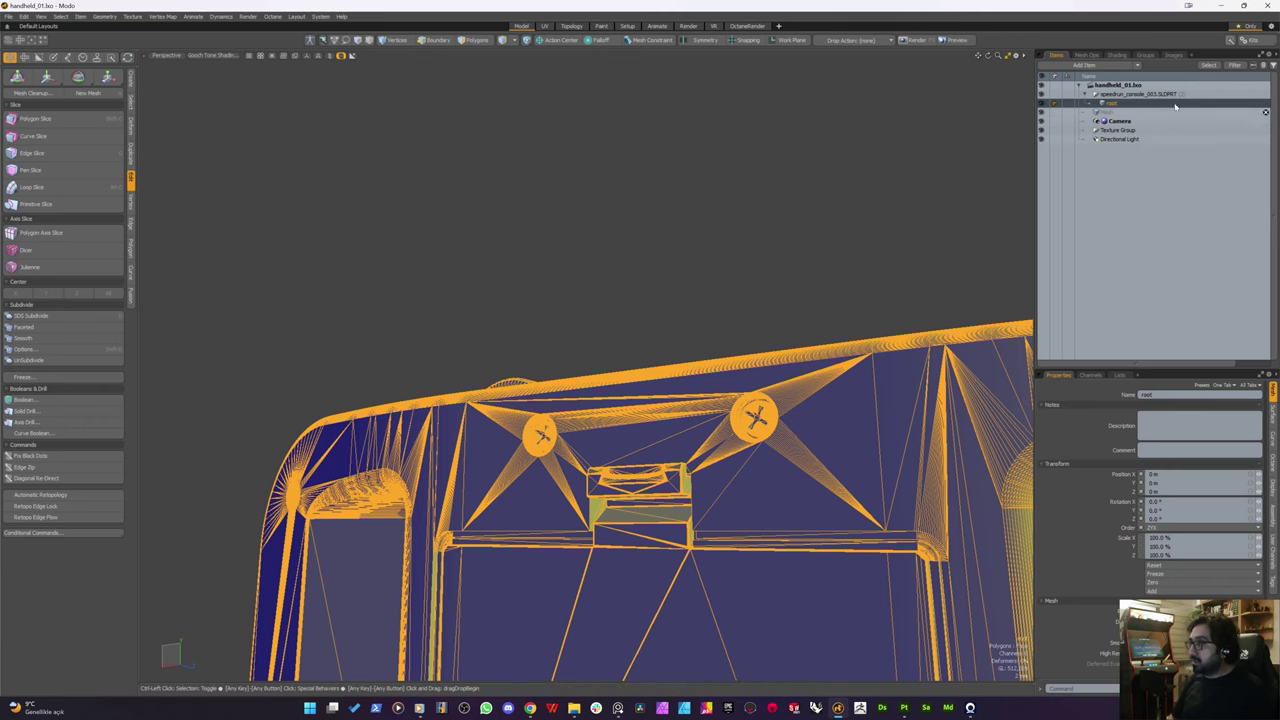
pyautogui.hotkey('ctrl', 'd')
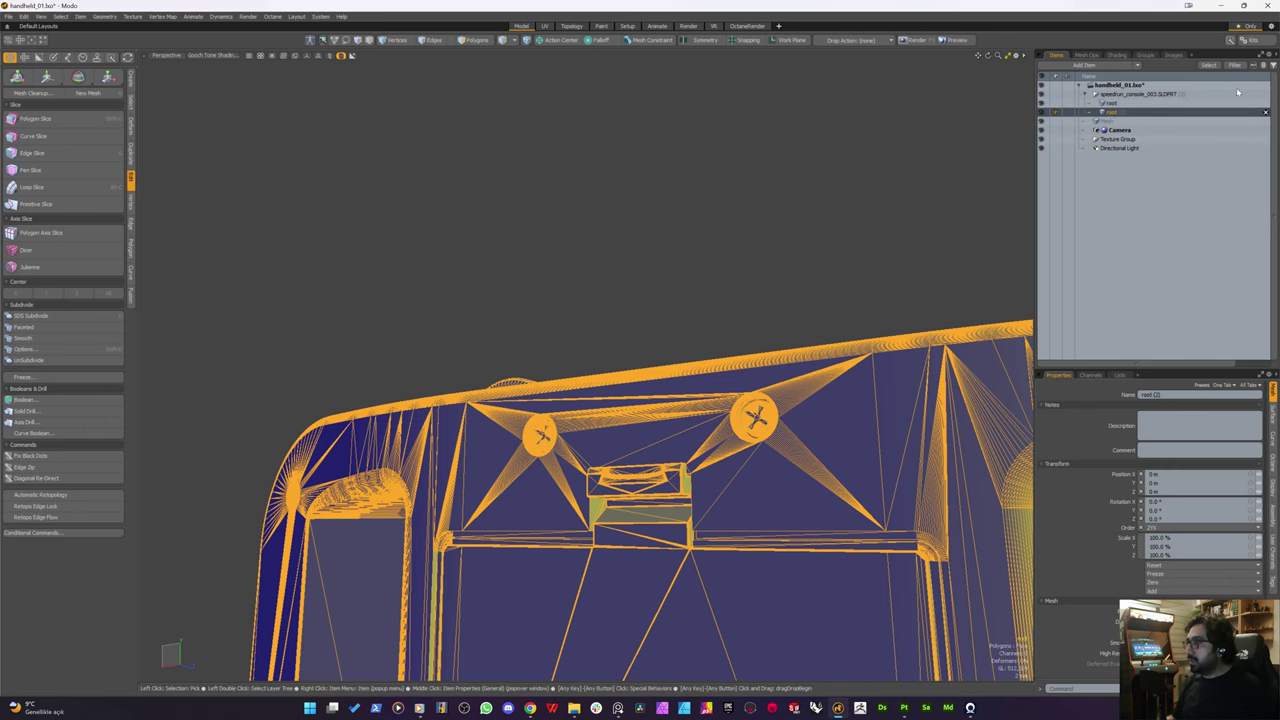
pyautogui.click(1042, 112)
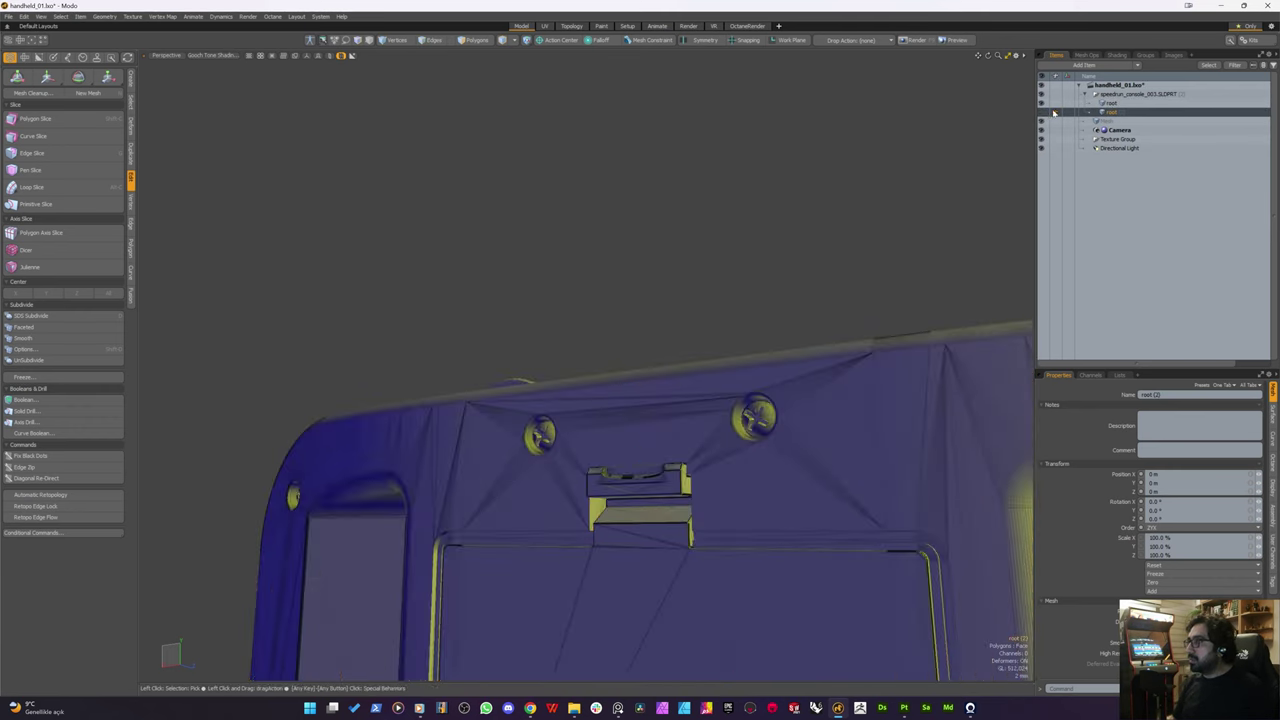
# Step: Select the original root mesh and save the scene incrementally as handheld_02.lxo
pyautogui.click(1117, 103)
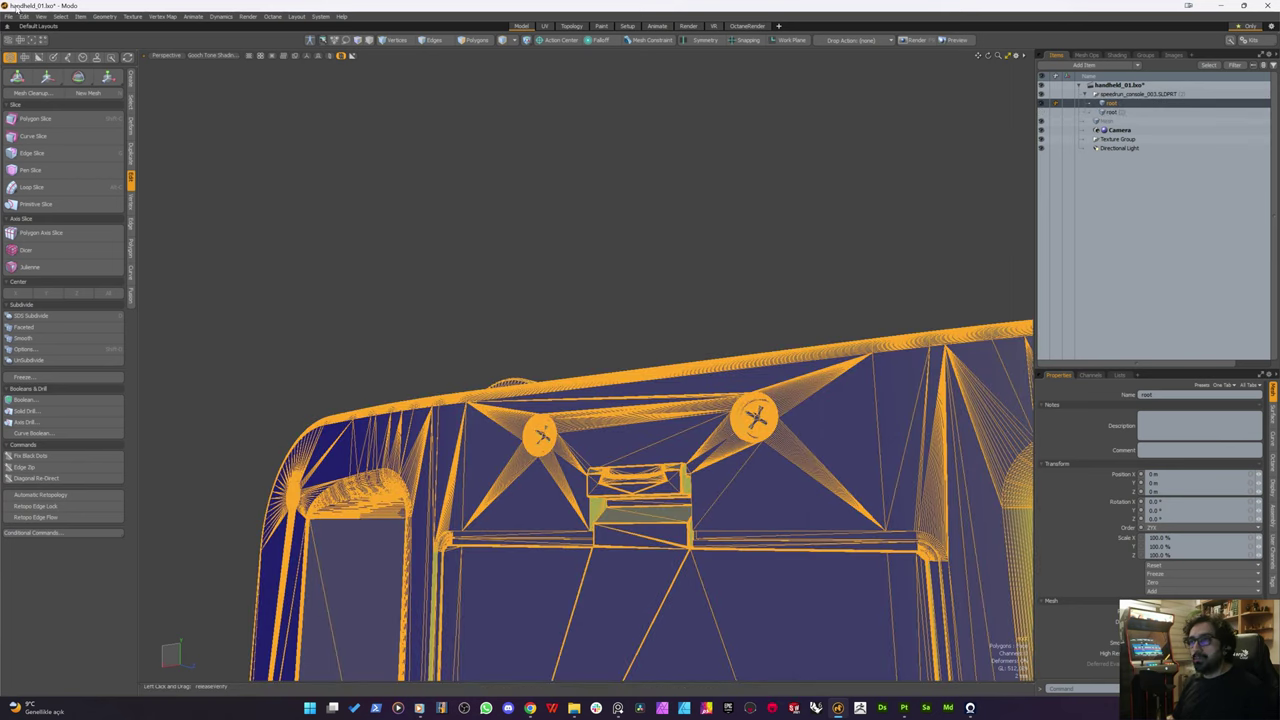
pyautogui.click(9, 17)
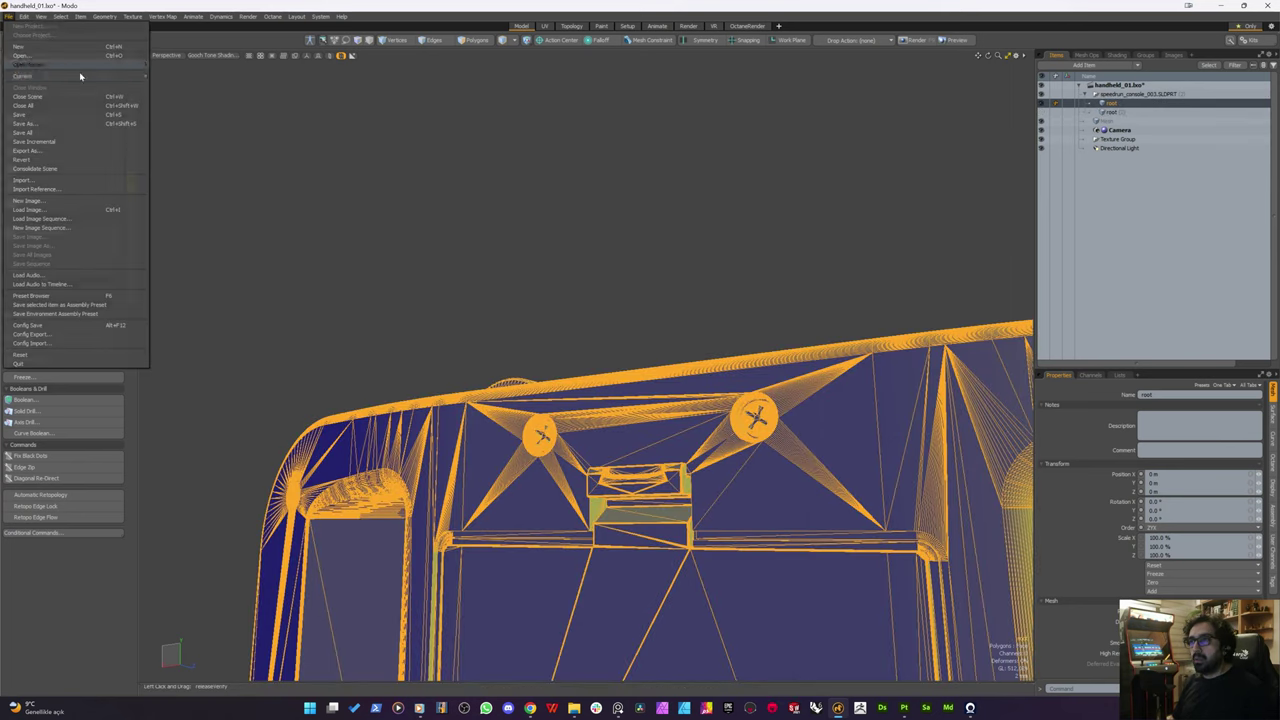
pyautogui.click(55, 143)
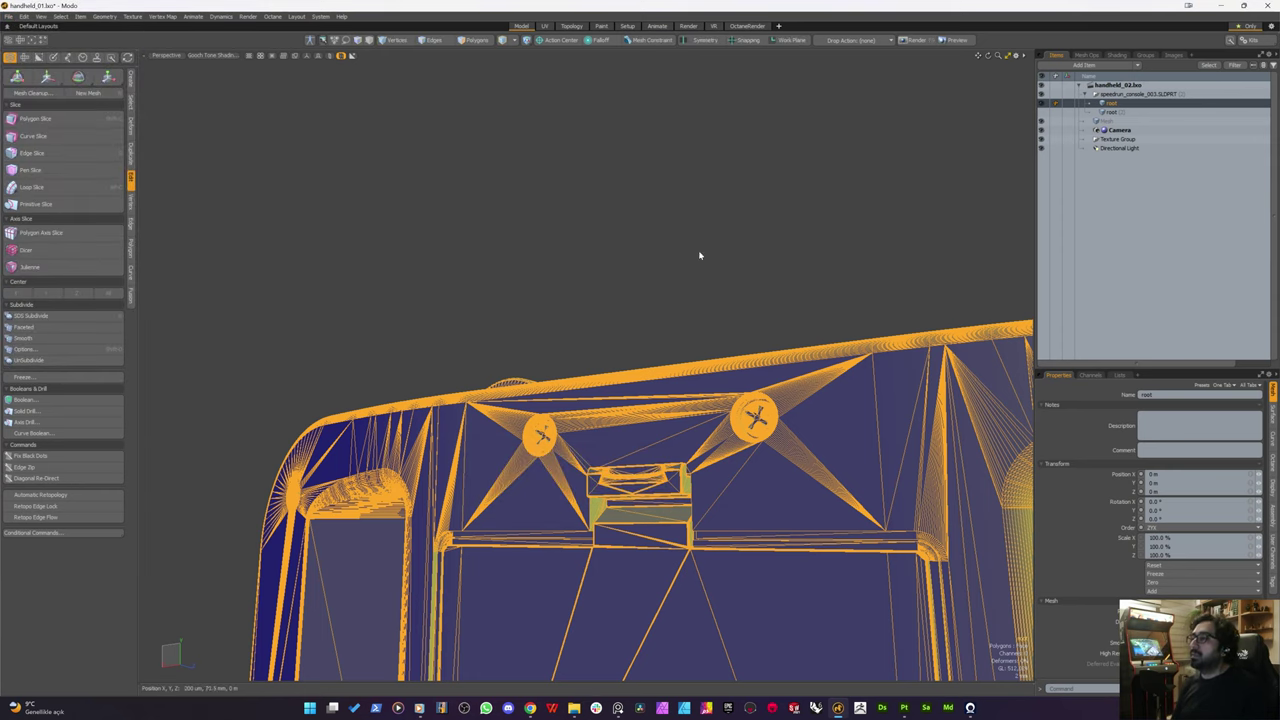
# Step: Reselect the console's root mesh and examine the narrow side next to the joystick
pyautogui.keyDown('alt'); pyautogui.moveTo(714, 206); pyautogui.dragTo(431, 404); pyautogui.keyUp('alt')
pyautogui.click(402, 412)
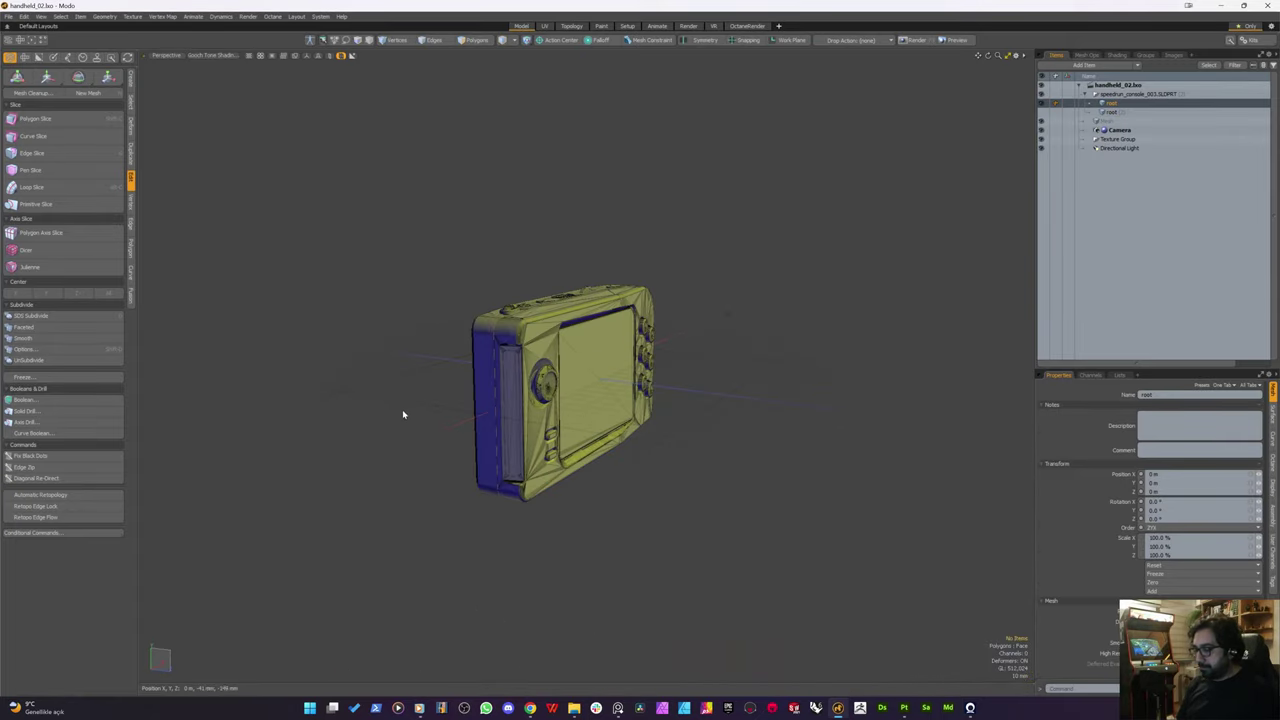
pyautogui.click(479, 397)
pyautogui.scroll(5, 453, 409)
pyautogui.scroll(5, 453, 409)
pyautogui.moveTo(449, 397)
pyautogui.keyDown('alt'); pyautogui.mouseDown()
pyautogui.moveTo(483, 397)
pyautogui.moveTo(441, 388)
pyautogui.moveTo(466, 386)
pyautogui.mouseUp(); pyautogui.keyUp('alt')
pyautogui.scroll(-8, 483, 397)
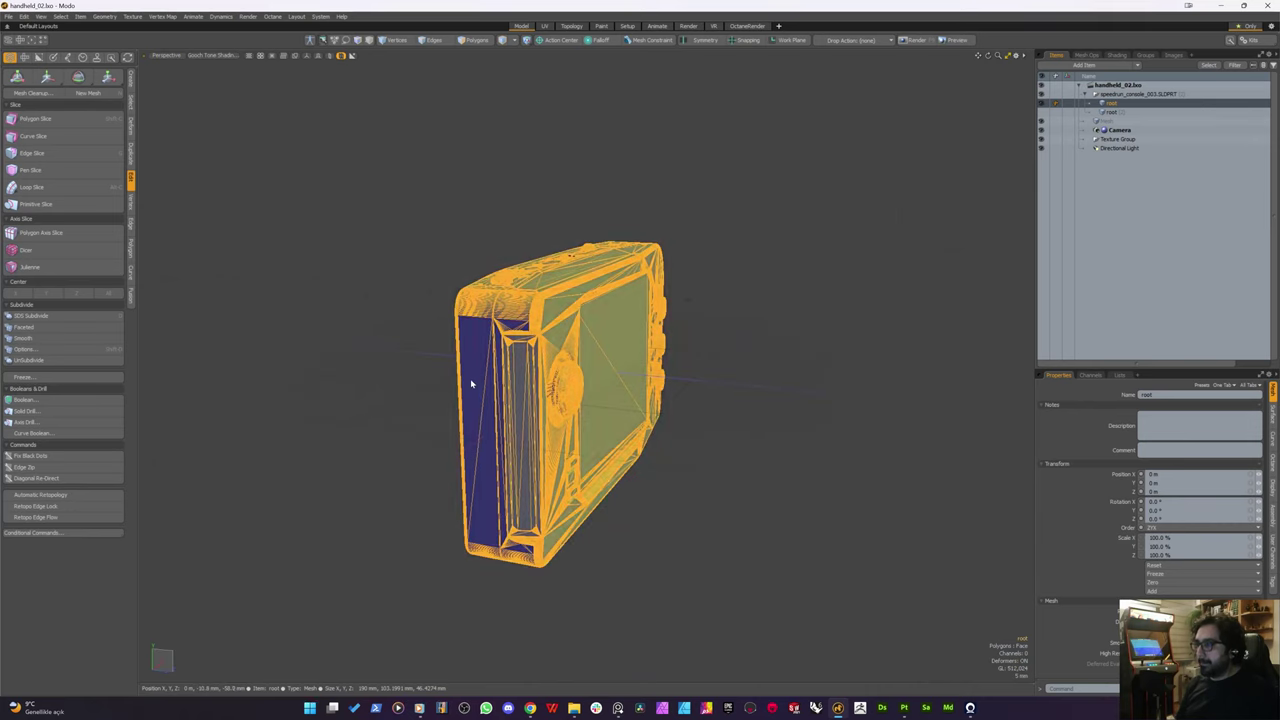
# Step: Check in polygon selection mode which faces connect to the console's flat side face, and clear the selection
pyautogui.press('3')
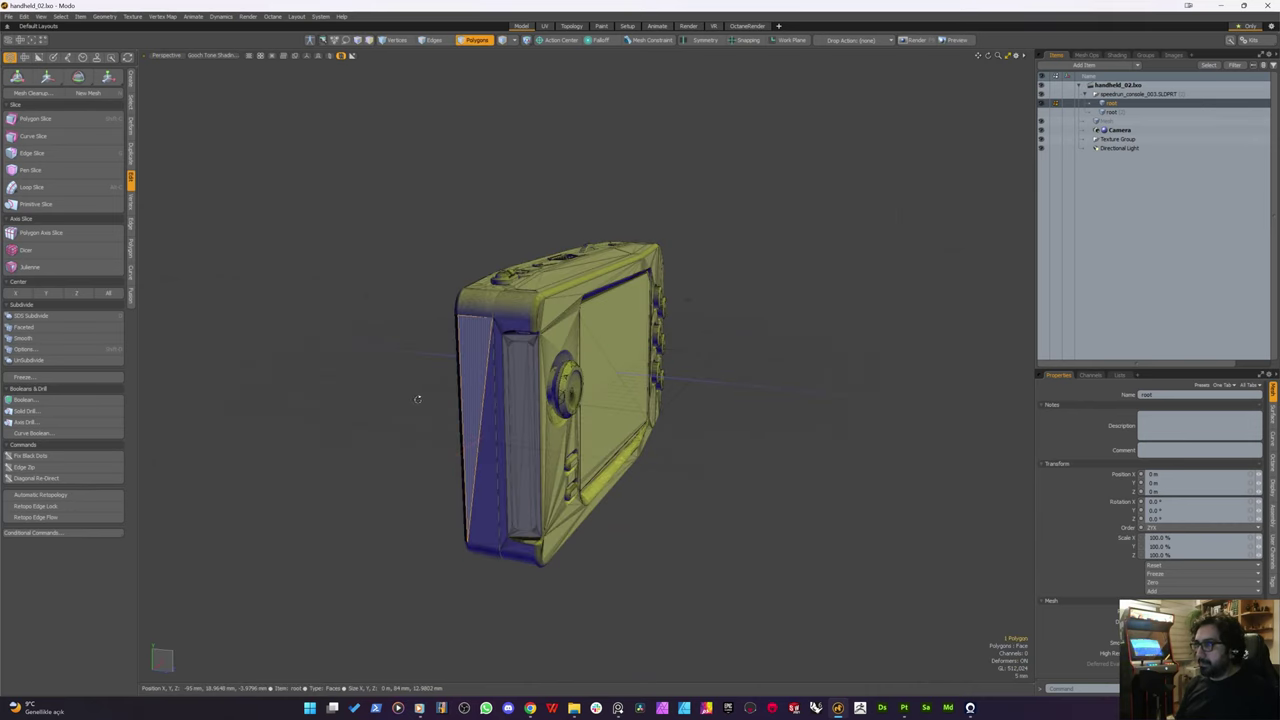
pyautogui.press(']')
pyautogui.moveTo(440, 399)
pyautogui.keyDown('alt'); pyautogui.mouseDown()
pyautogui.moveTo(397, 406)
pyautogui.moveTo(440, 410)
pyautogui.mouseUp(); pyautogui.keyUp('alt')
pyautogui.click(470, 420)
pyautogui.scroll(4, 560, 376)
pyautogui.keyDown('alt'); pyautogui.moveTo(588, 372); pyautogui.dragTo(571, 369); pyautogui.keyUp('alt')
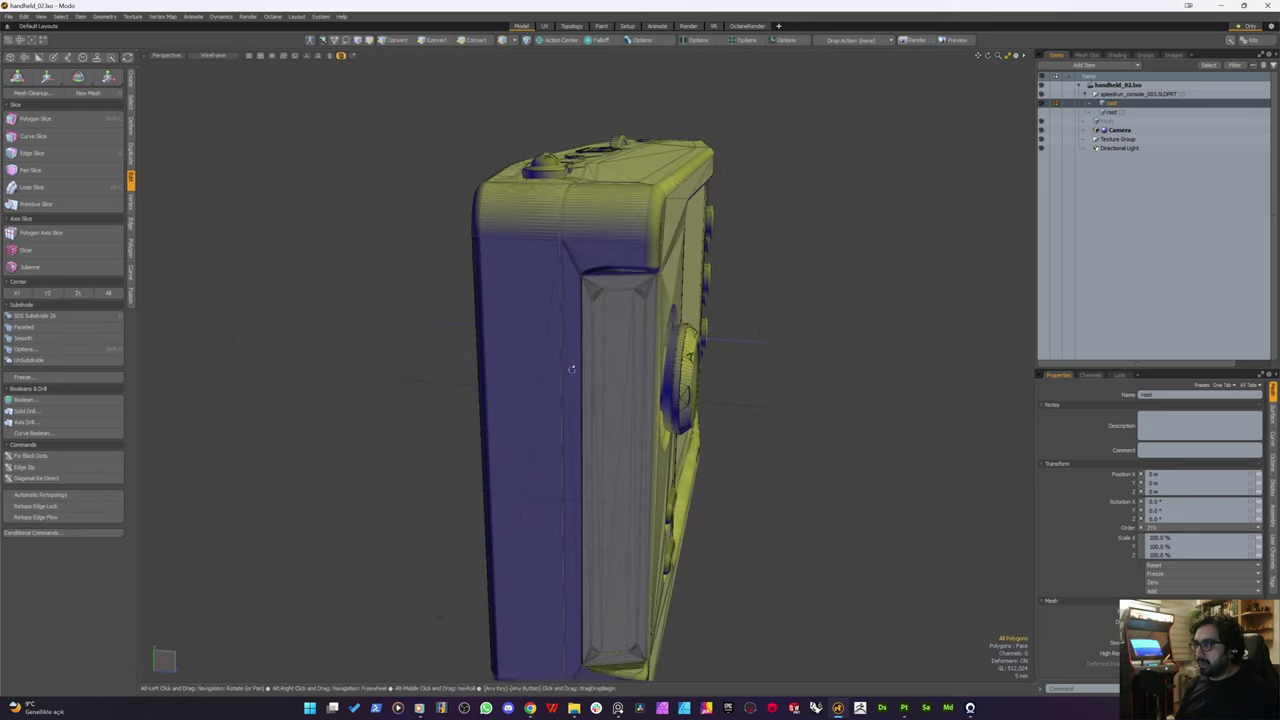
pyautogui.scroll(-4, 482, 414)
pyautogui.scroll(3, 526, 434)
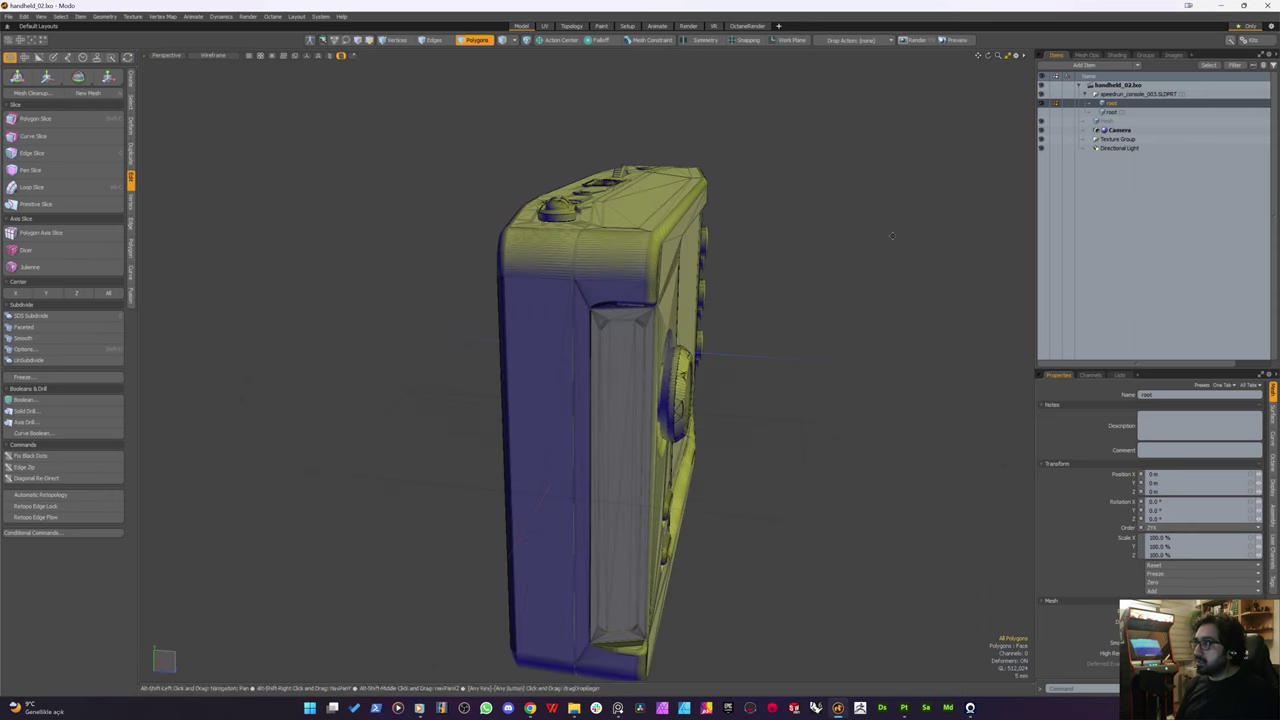
# Step: Try a rectangular Primitive Slice along the rear edge of the console's flat side, half size about 1.15 by 39 mm
pyautogui.click(131, 82)
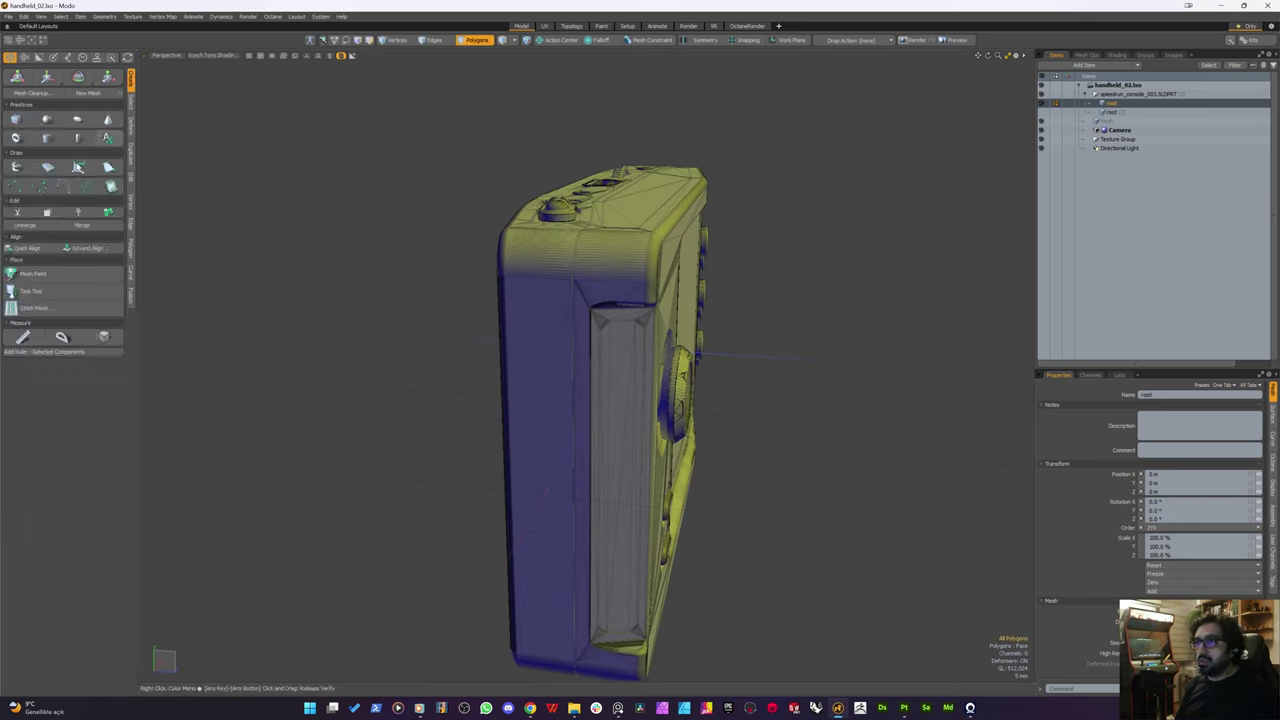
pyautogui.click(132, 177)
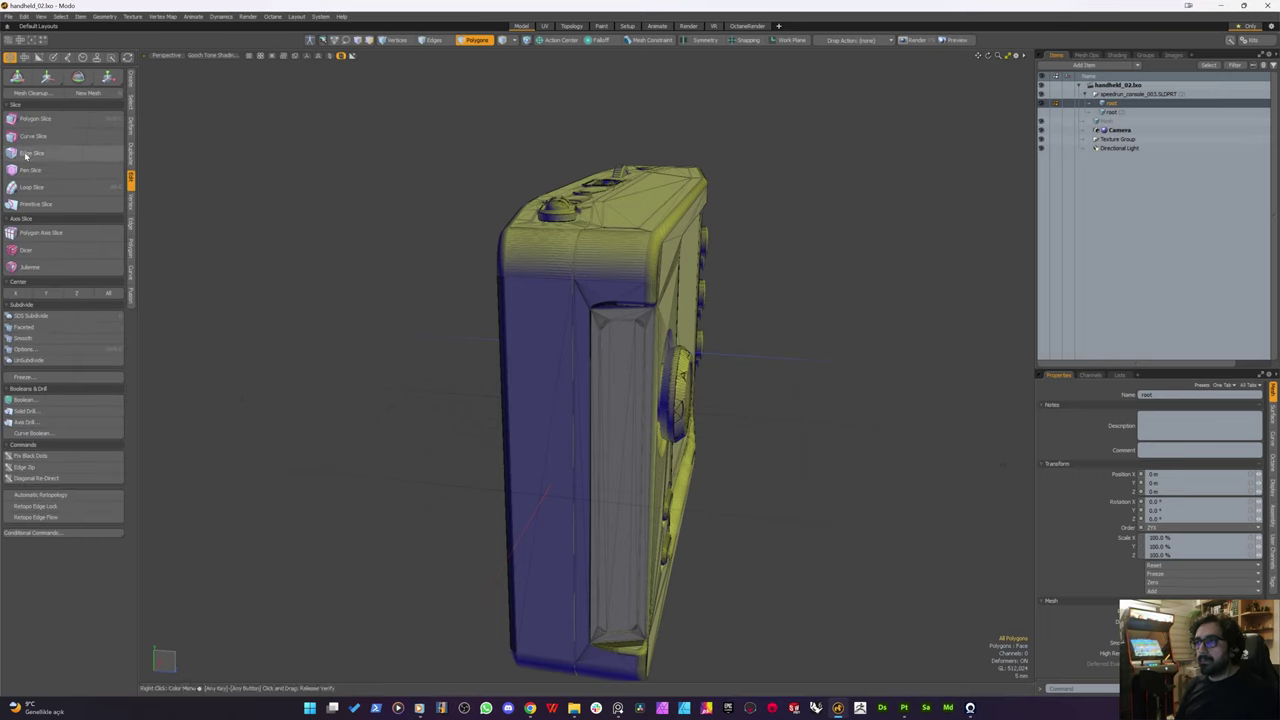
pyautogui.click(40, 204)
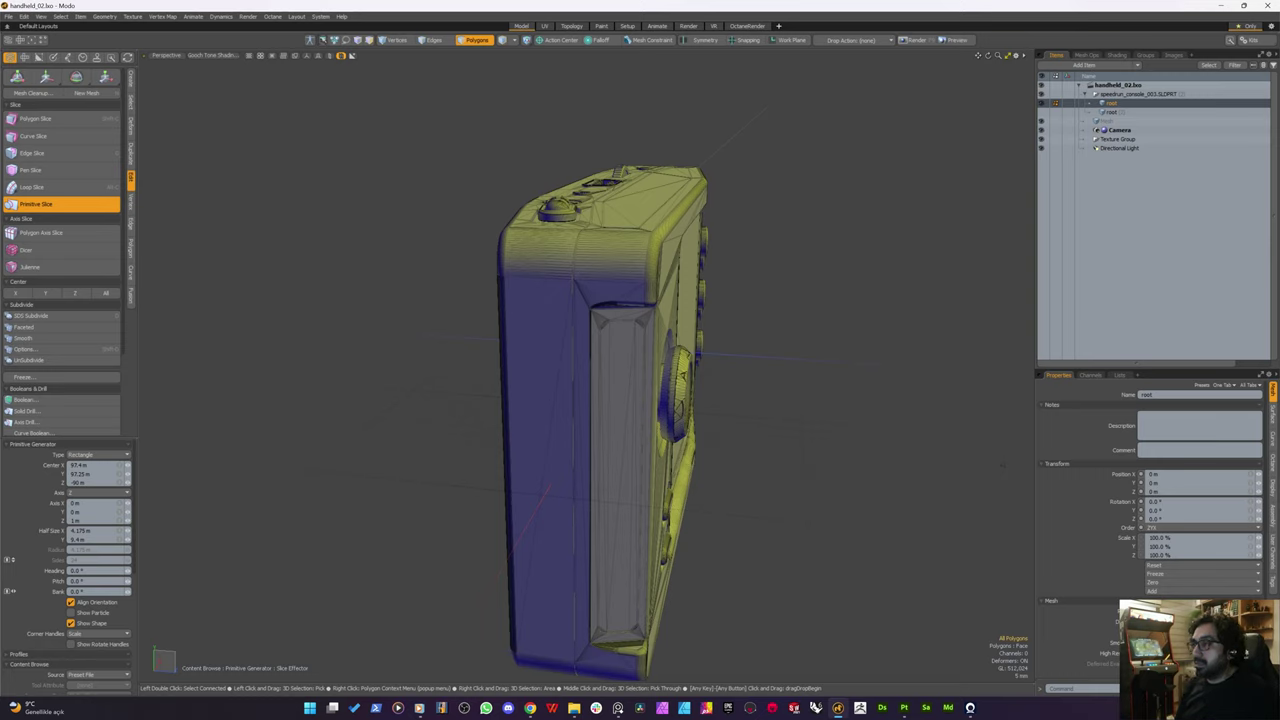
pyautogui.moveTo(518, 664); pyautogui.dragTo(522, 323)
pyautogui.scroll(-4, 520, 368)
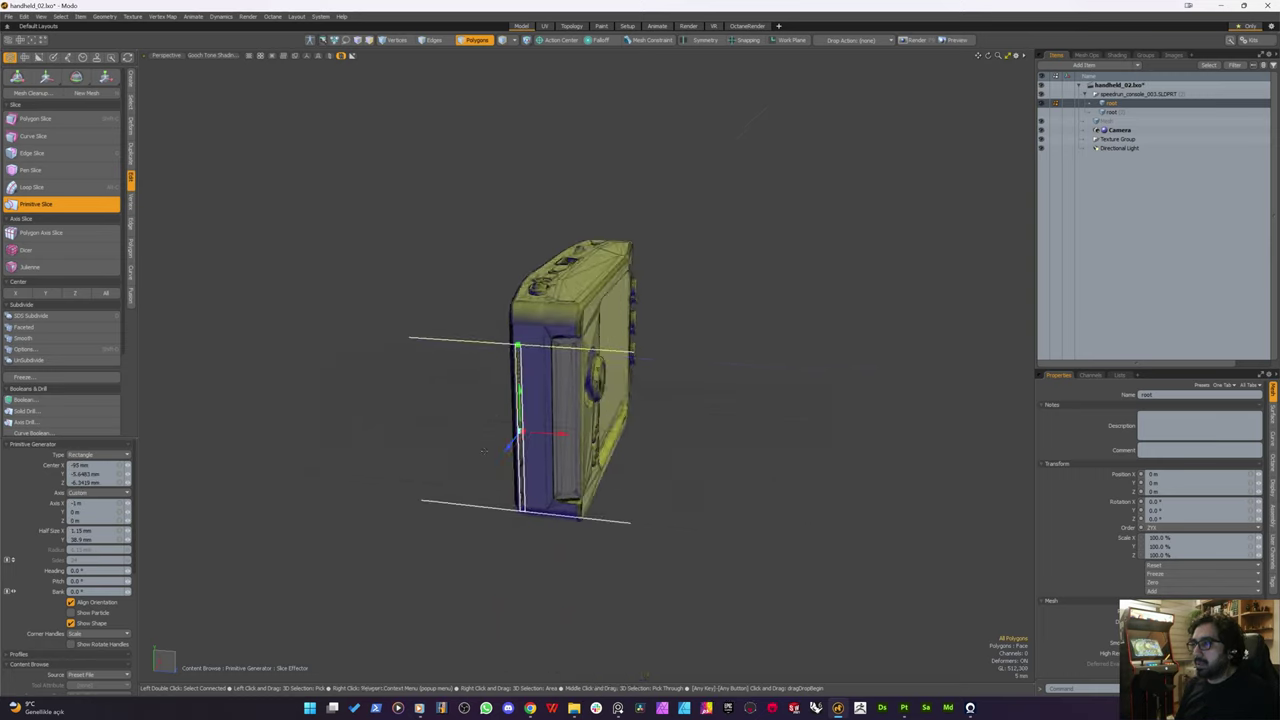
pyautogui.keyDown('alt'); pyautogui.moveTo(470, 395); pyautogui.dragTo(544, 481); pyautogui.keyUp('alt')
pyautogui.scroll(5, 544, 481)
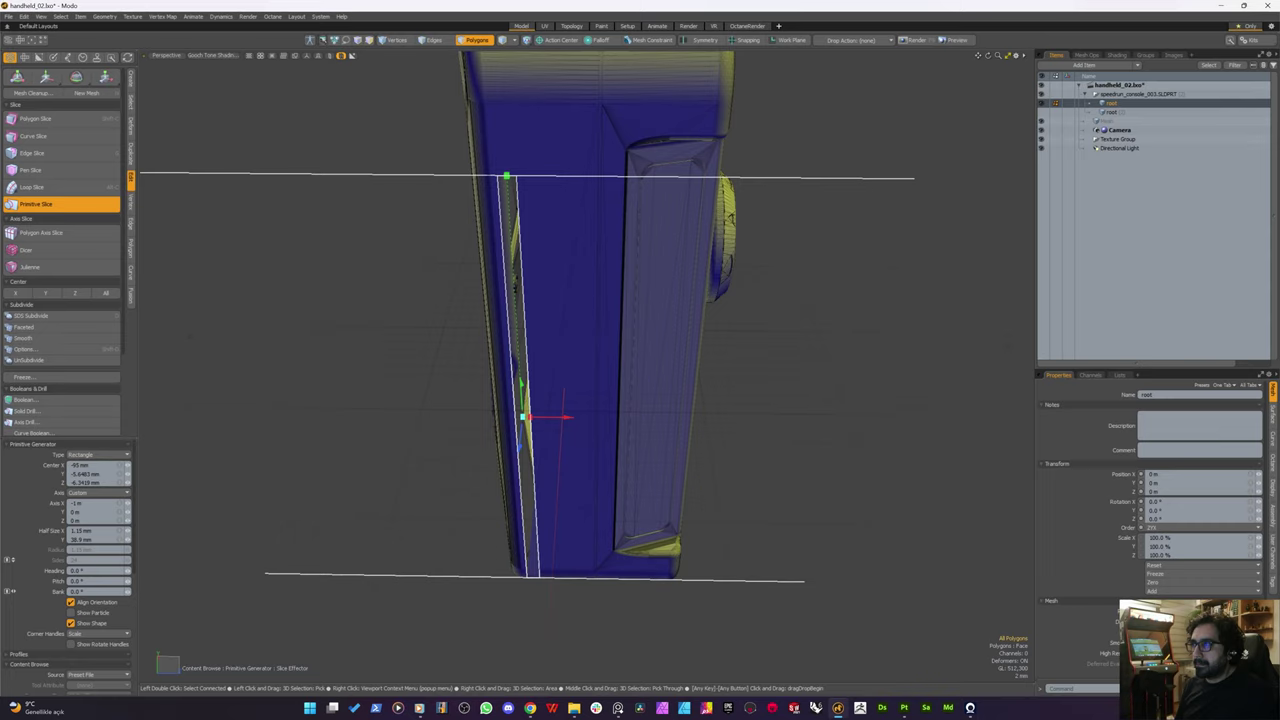
# Step: Try the slice rectangle at different positions across the console's side and widen it to a half size of about 5.5 mm
pyautogui.moveTo(567, 417); pyautogui.dragTo(610, 418)
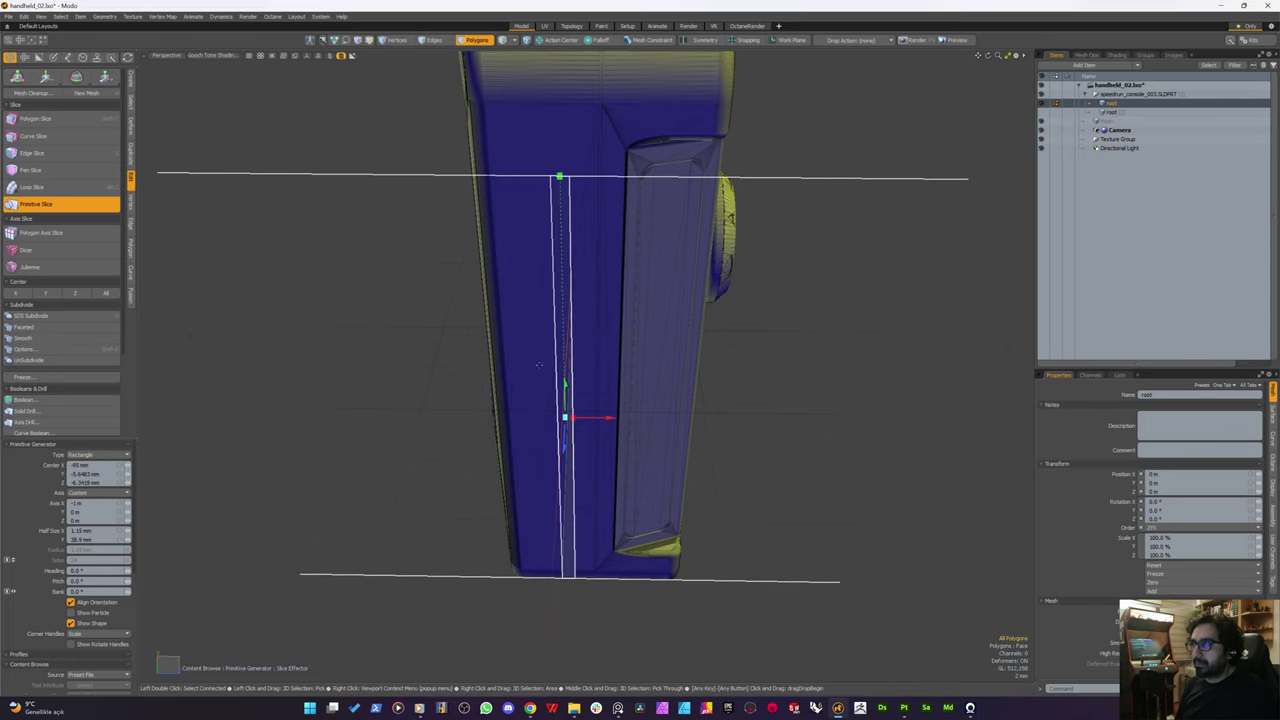
pyautogui.keyDown('alt'); pyautogui.moveTo(453, 364); pyautogui.dragTo(600, 420); pyautogui.keyUp('alt')
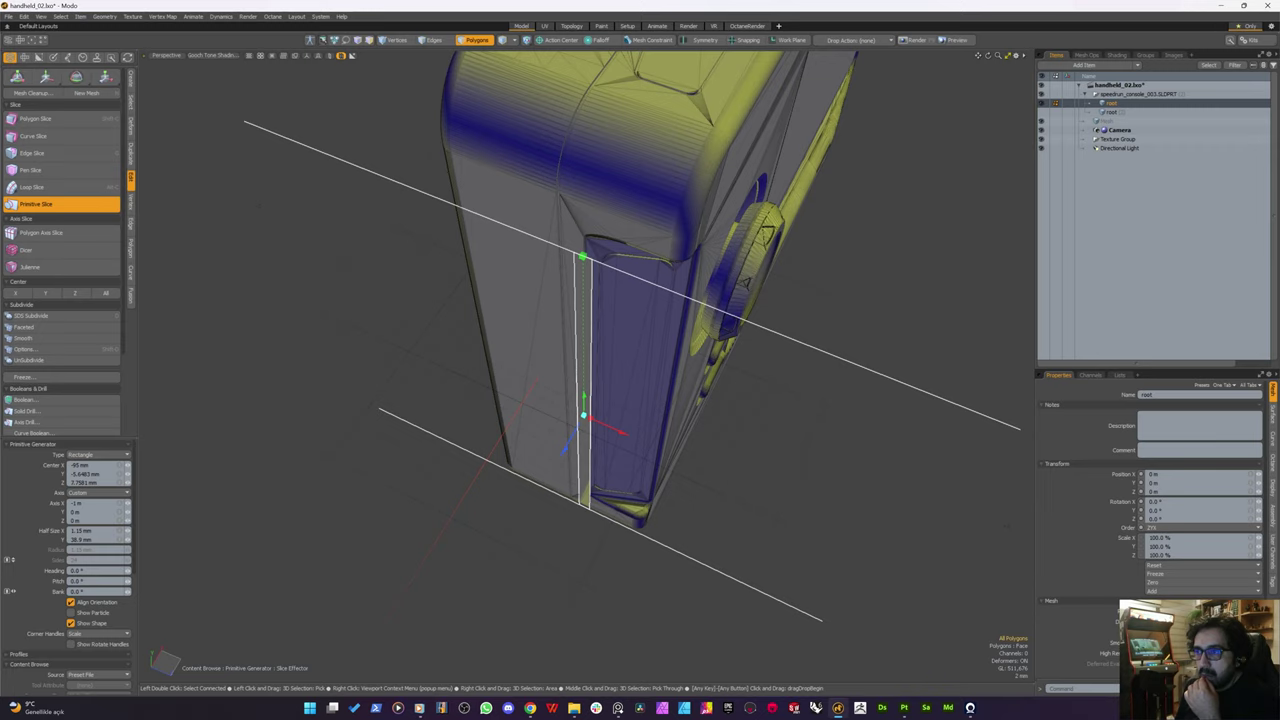
pyautogui.click(546, 402)
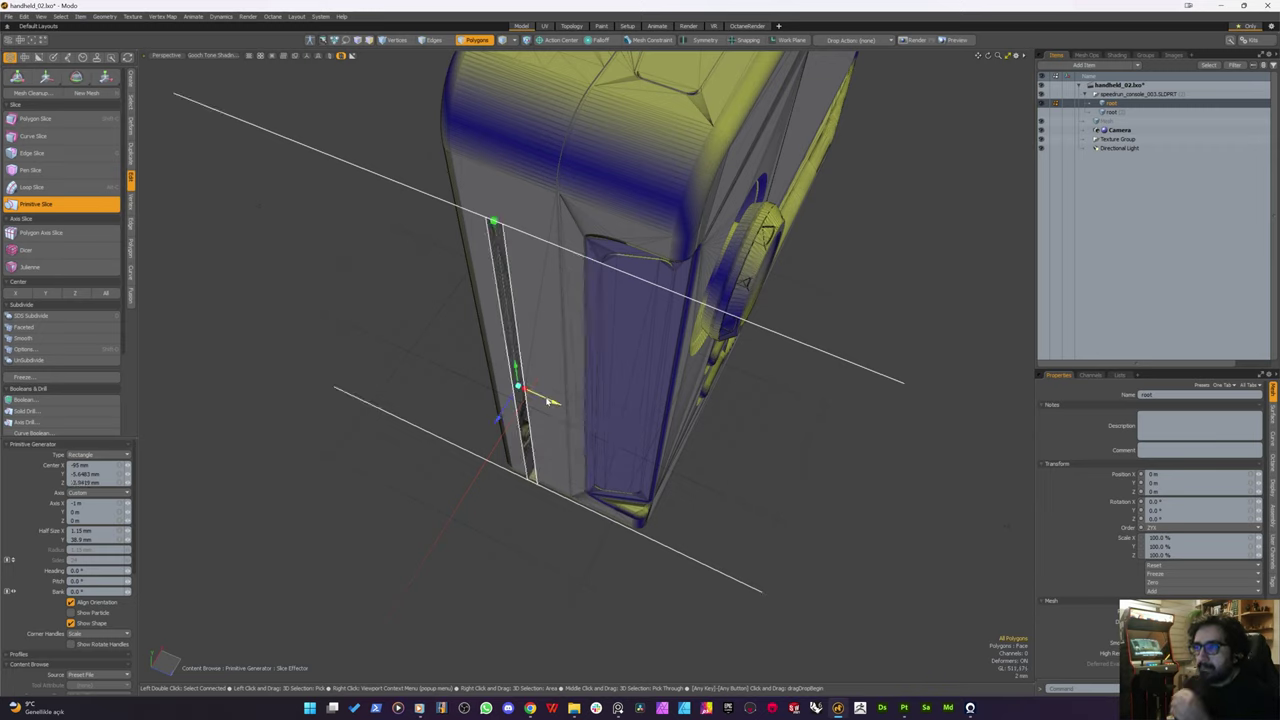
pyautogui.keyDown('alt'); pyautogui.moveTo(402, 504); pyautogui.dragTo(538, 385); pyautogui.keyUp('alt')
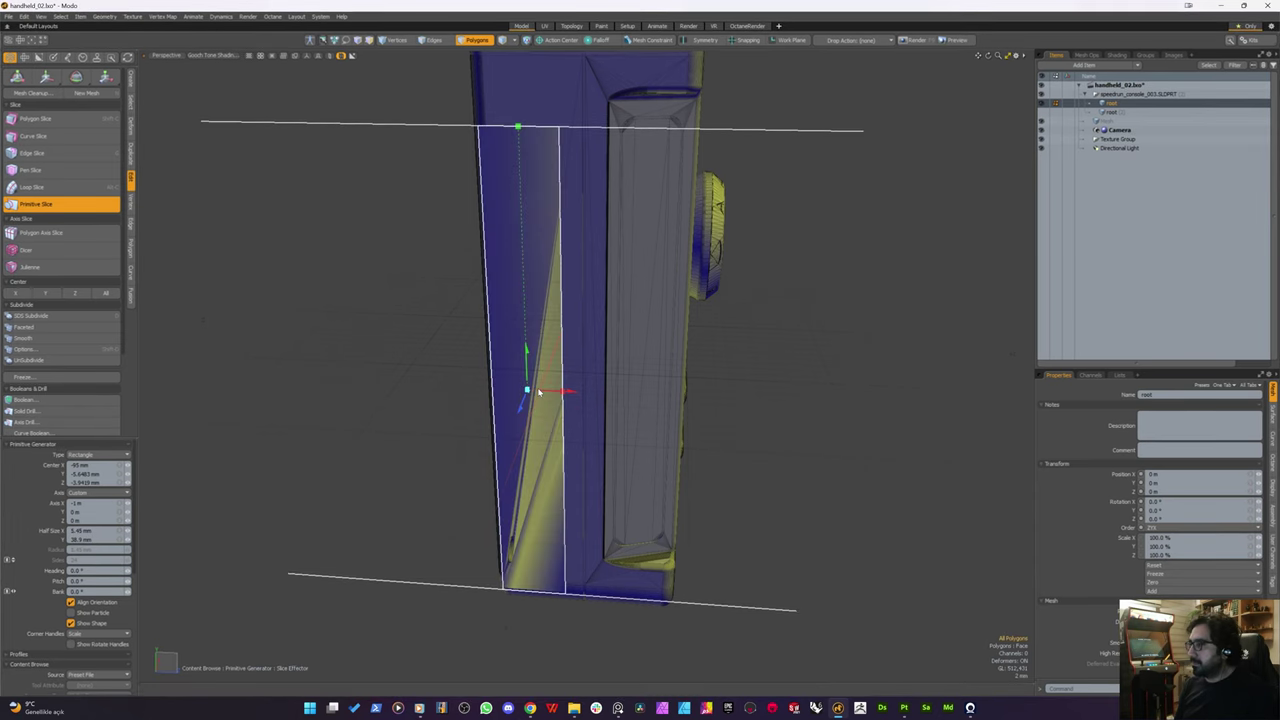
pyautogui.keyDown('alt'); pyautogui.moveTo(514, 378); pyautogui.dragTo(452, 355); pyautogui.keyUp('alt')
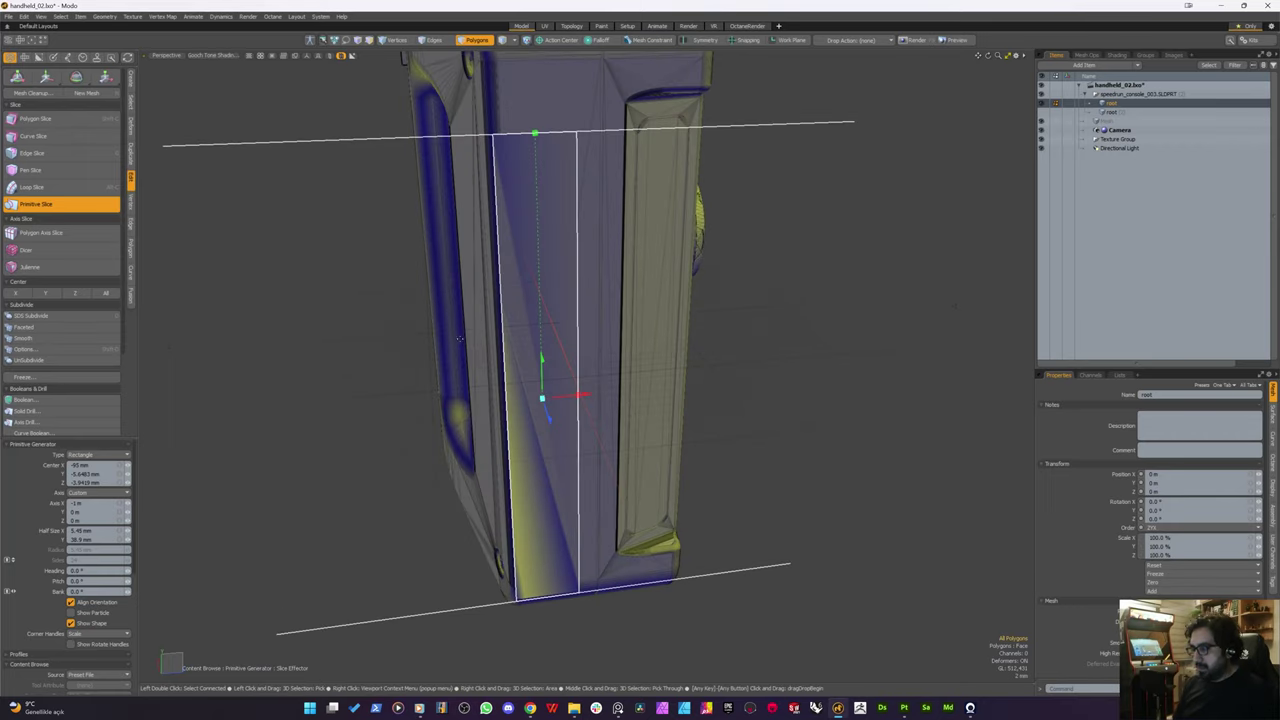
# Step: Leave Primitive Slice and undo the rectangular slice on the console's side
pyautogui.press('space')
pyautogui.scroll(-3, 488, 368)
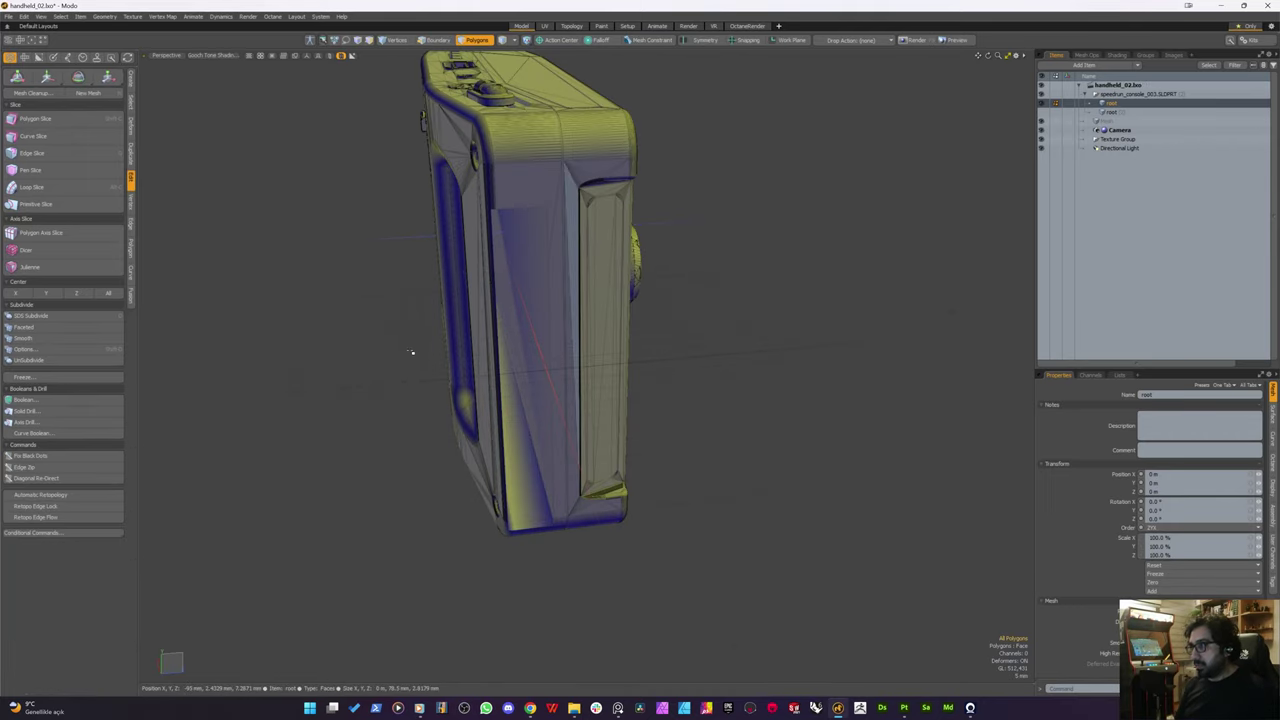
pyautogui.keyDown('alt'); pyautogui.moveTo(381, 348); pyautogui.dragTo(377, 349); pyautogui.keyUp('alt')
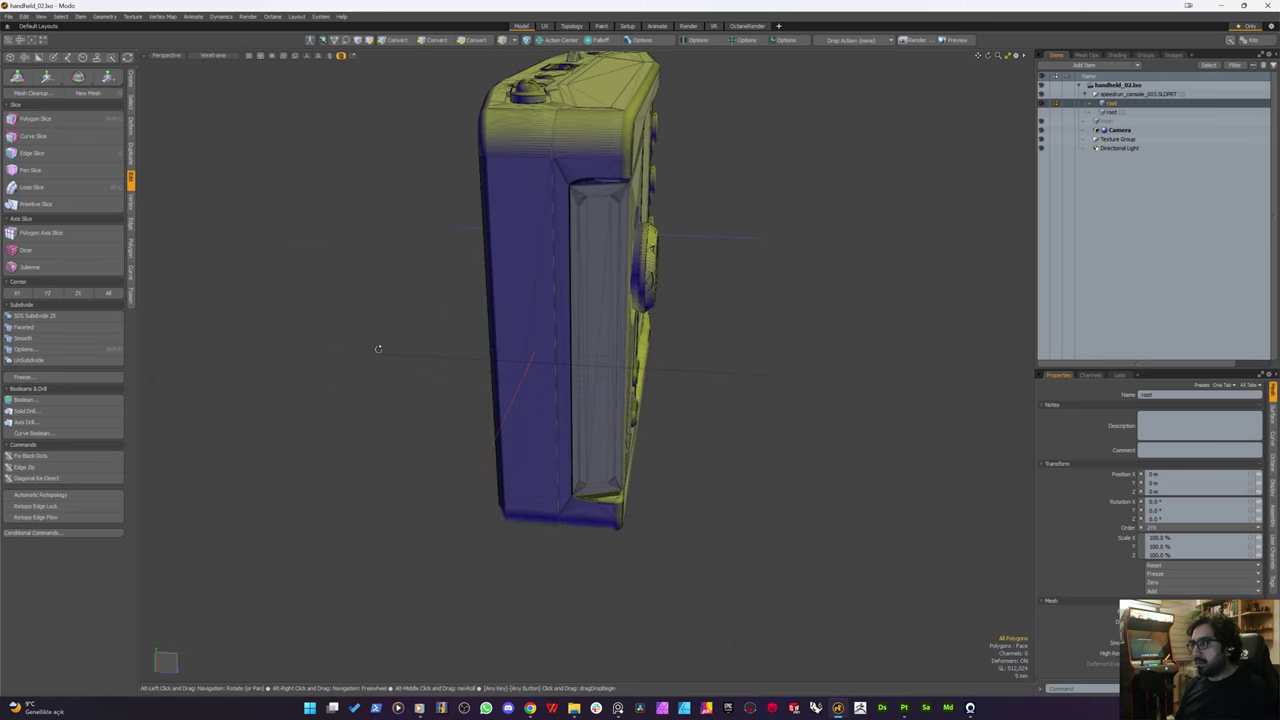
# Step: Cut the two triangles of the console's flat side face out of the root mesh
pyautogui.click(520, 225)
pyautogui.keyDown('alt'); pyautogui.moveTo(520, 225); pyautogui.dragTo(556, 378); pyautogui.keyUp('alt')
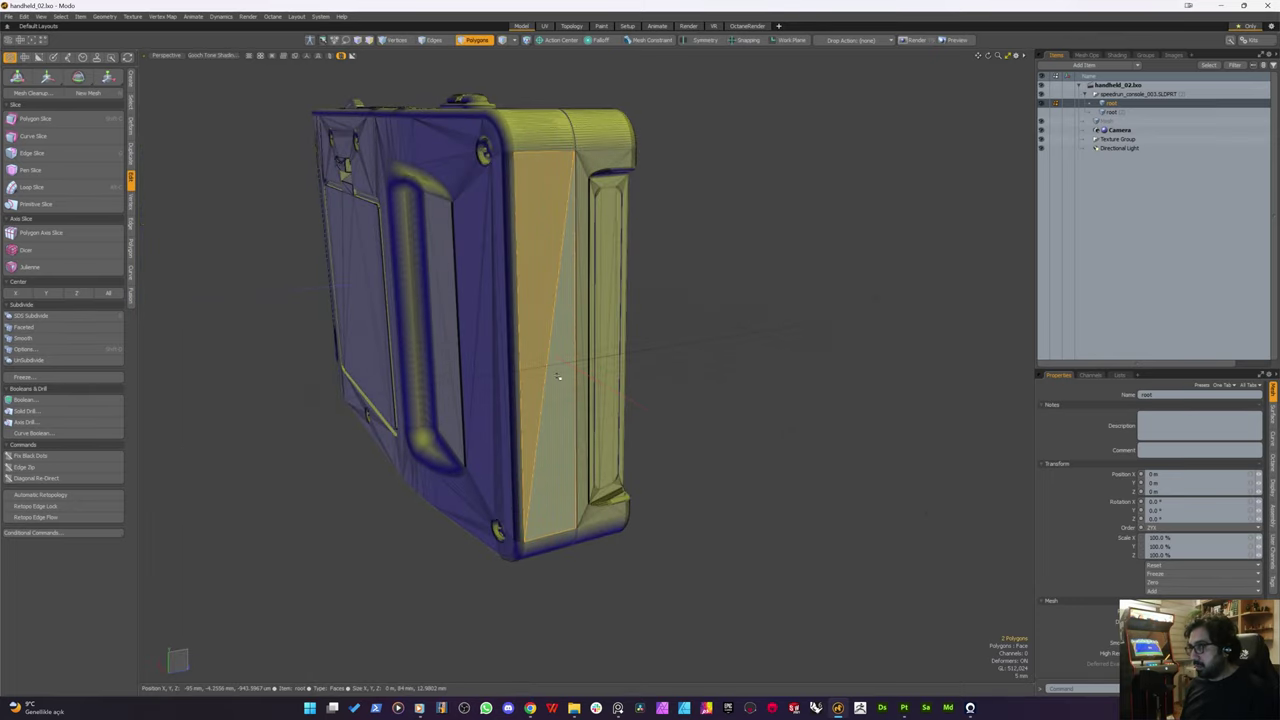
pyautogui.doubleClick(579, 297)
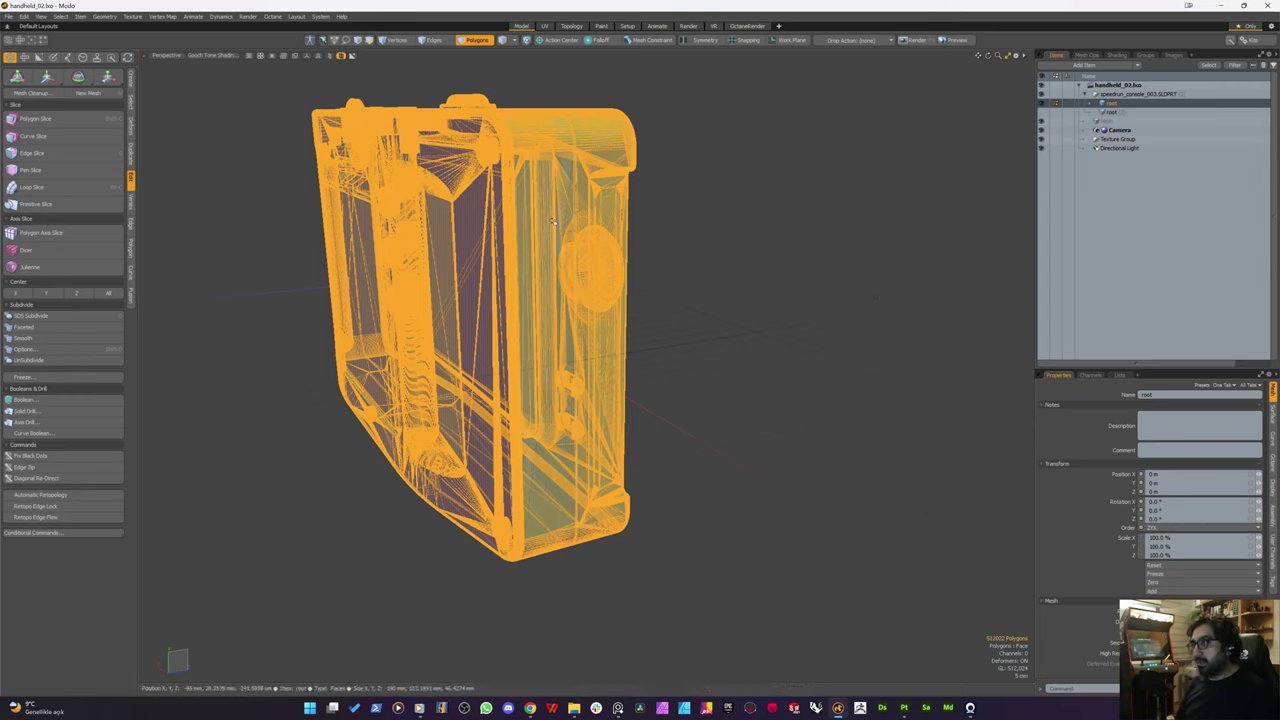
pyautogui.click(544, 283)
pyautogui.keyDown('shift'); pyautogui.click(547, 285); pyautogui.keyUp('shift')
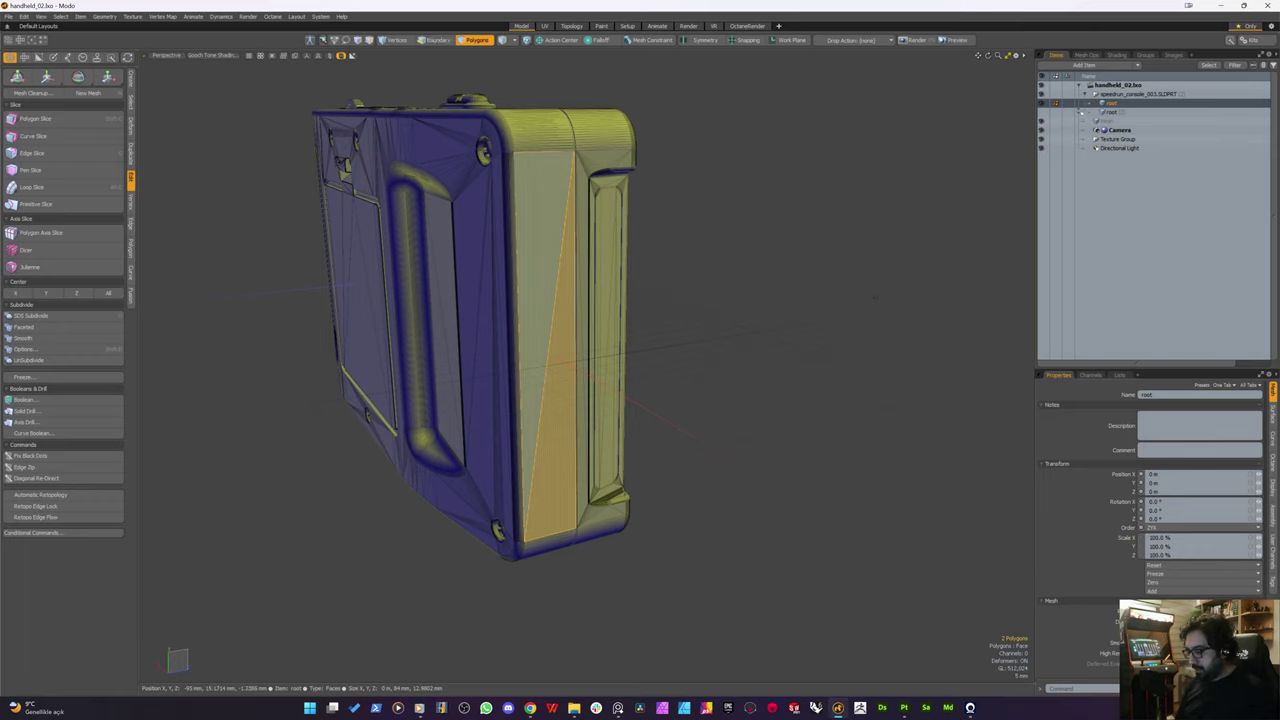
pyautogui.hotkey('ctrl', 'x')
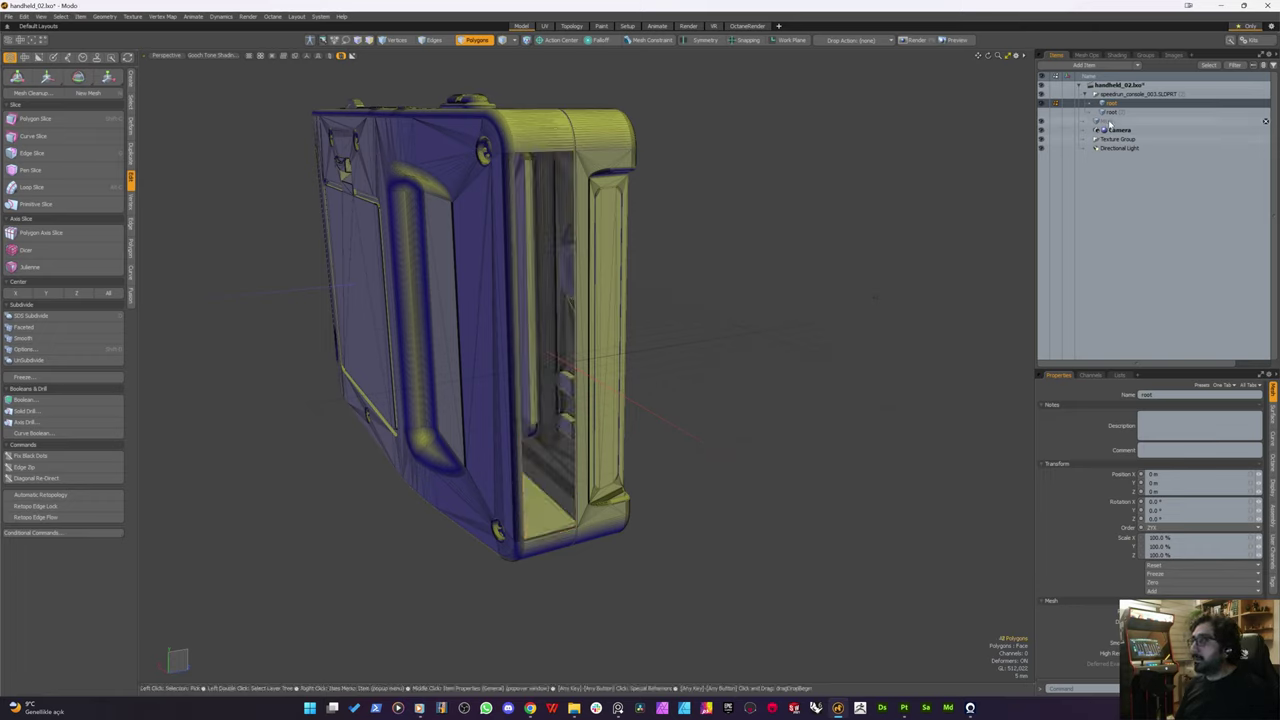
# Step: Add a new mesh item and paste the cut side-face polygons into it
pyautogui.click(1113, 104)
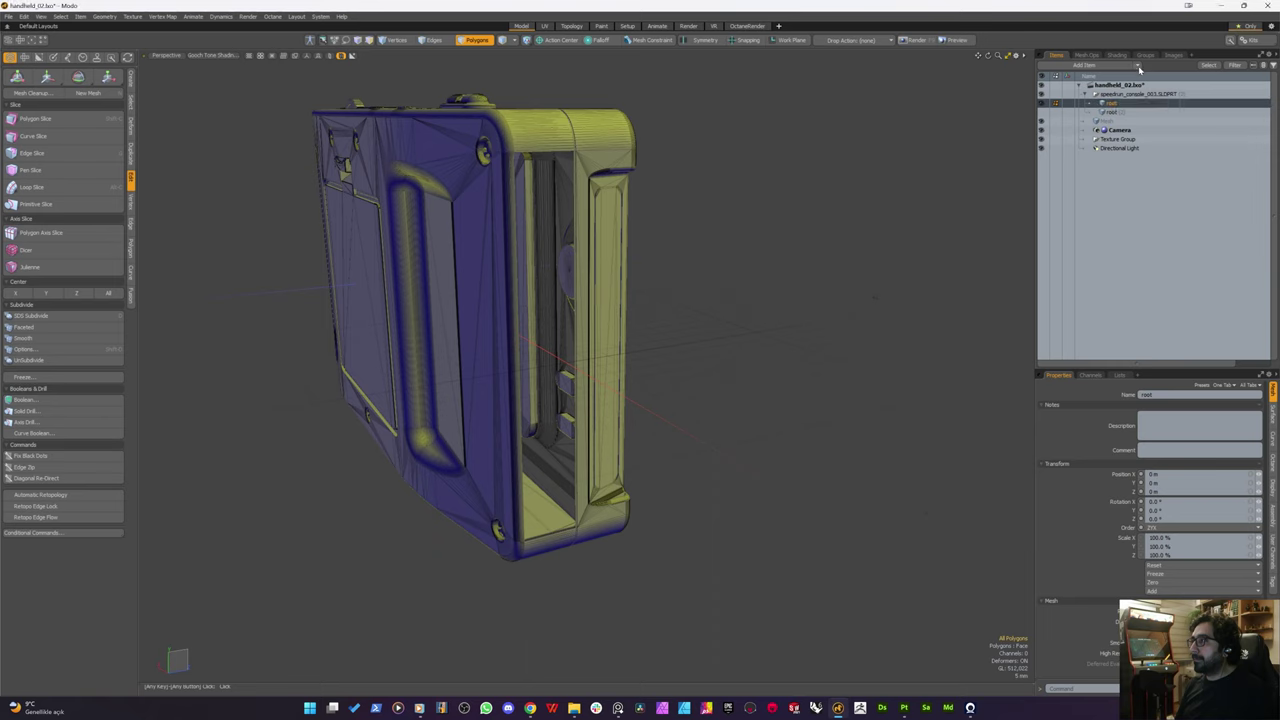
pyautogui.click(1145, 66)
pyautogui.click(1140, 100)
pyautogui.hotkey('ctrl', 'v')
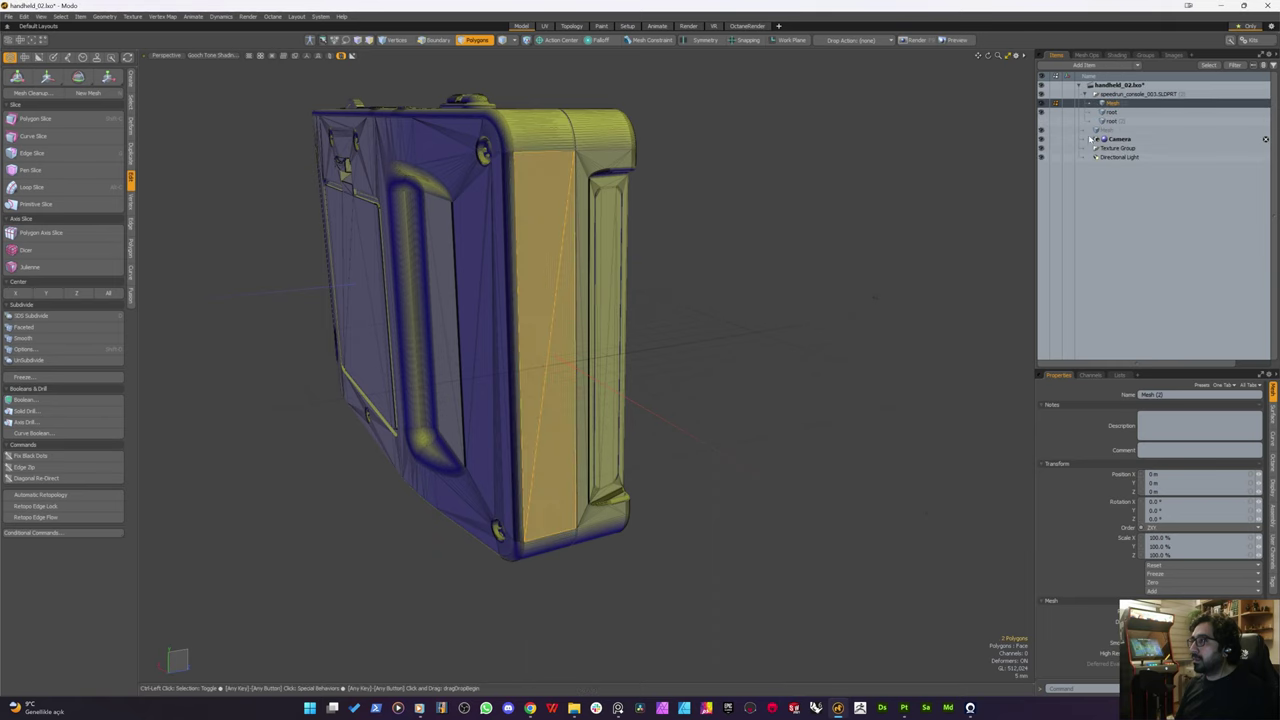
# Step: Show the background meshes as wireframe and cut a rectangular slot in the detached side face with Primitive Slice, half size about 1.65 by 33.5 mm
pyautogui.keyDown('alt'); pyautogui.moveTo(735, 215); pyautogui.dragTo(489, 243); pyautogui.keyUp('alt')
pyautogui.hotkey('shift', 'a')
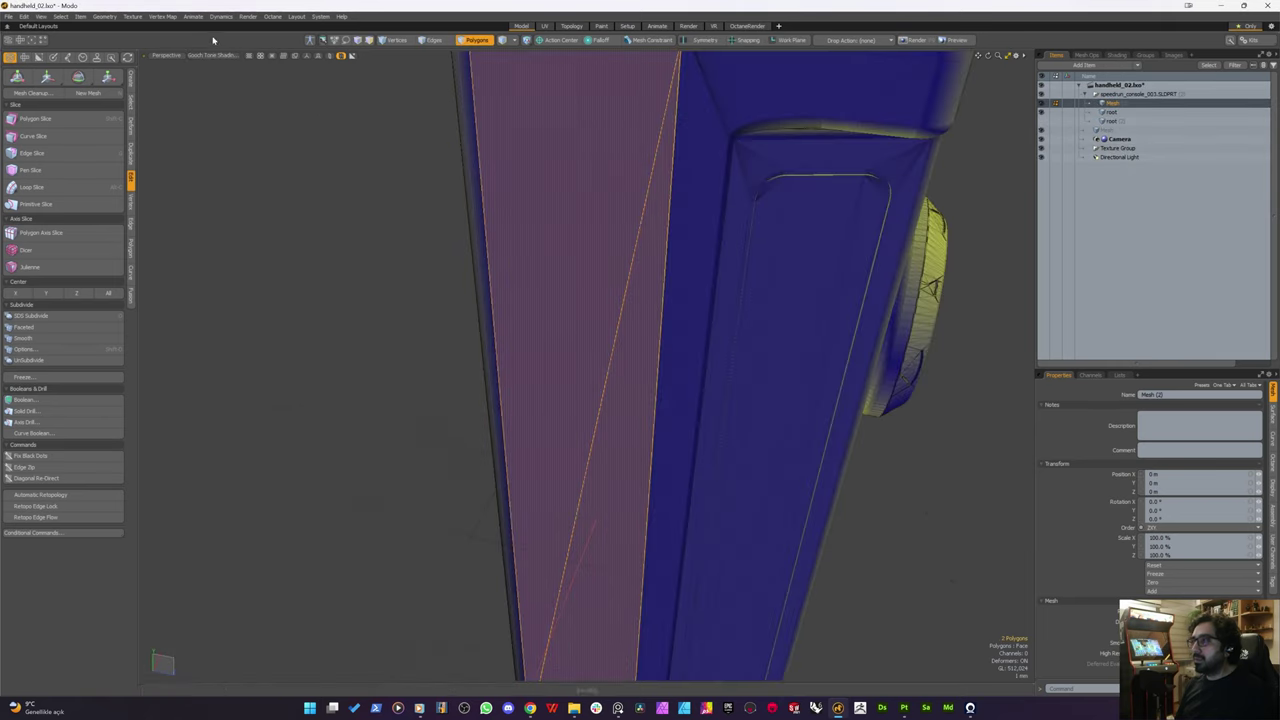
pyautogui.click(342, 57)
pyautogui.scroll(-8, 533, 298)
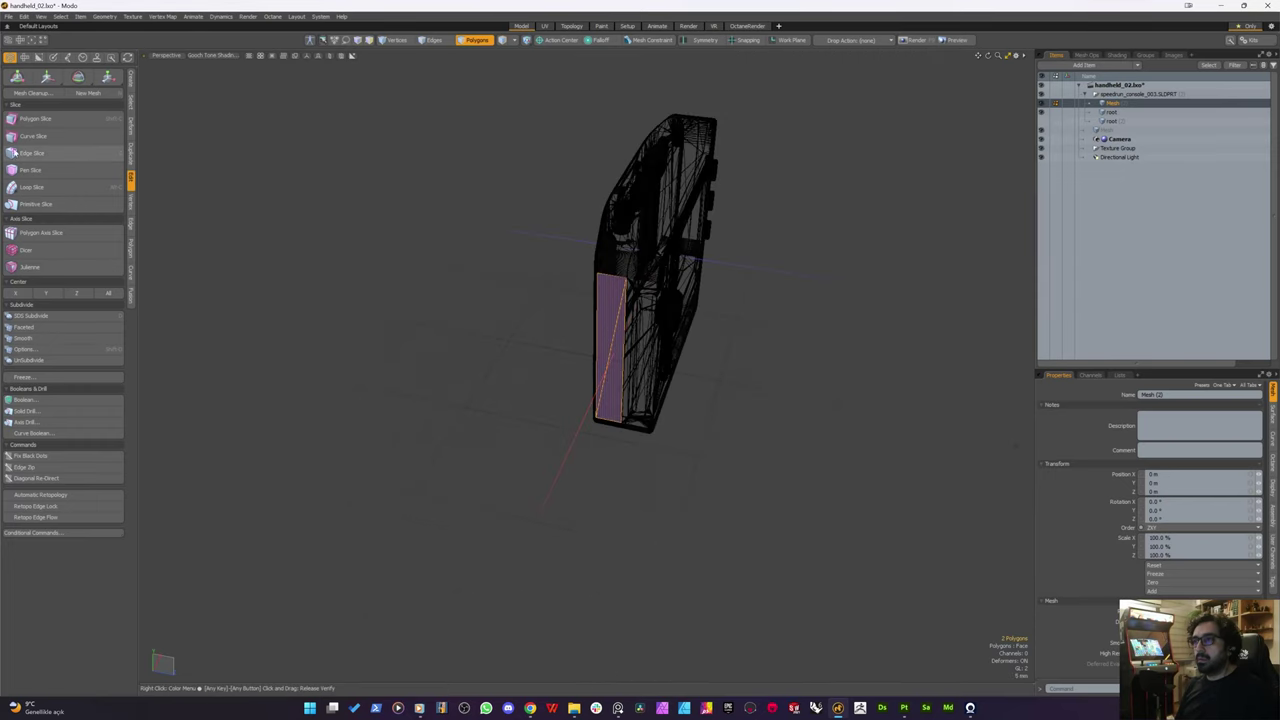
pyautogui.scroll(5, 529, 280)
pyautogui.scroll(-2, 529, 280)
pyautogui.keyDown('alt'); pyautogui.moveTo(529, 280); pyautogui.dragTo(500, 268); pyautogui.keyUp('alt')
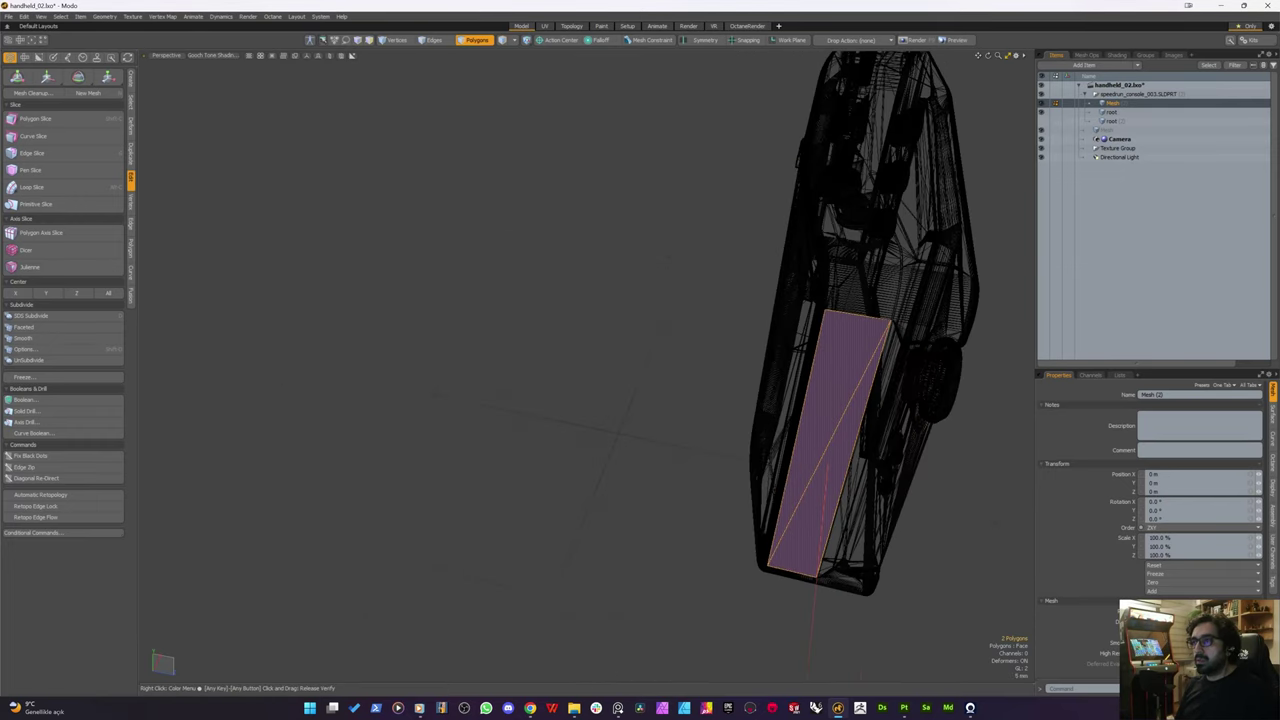
pyautogui.click(55, 207)
pyautogui.moveTo(836, 365)
pyautogui.keyDown('alt'); pyautogui.mouseDown()
pyautogui.moveTo(824, 322)
pyautogui.moveTo(844, 400)
pyautogui.moveTo(825, 583)
pyautogui.moveTo(841, 631)
pyautogui.moveTo(826, 603)
pyautogui.mouseUp(); pyautogui.keyUp('alt')
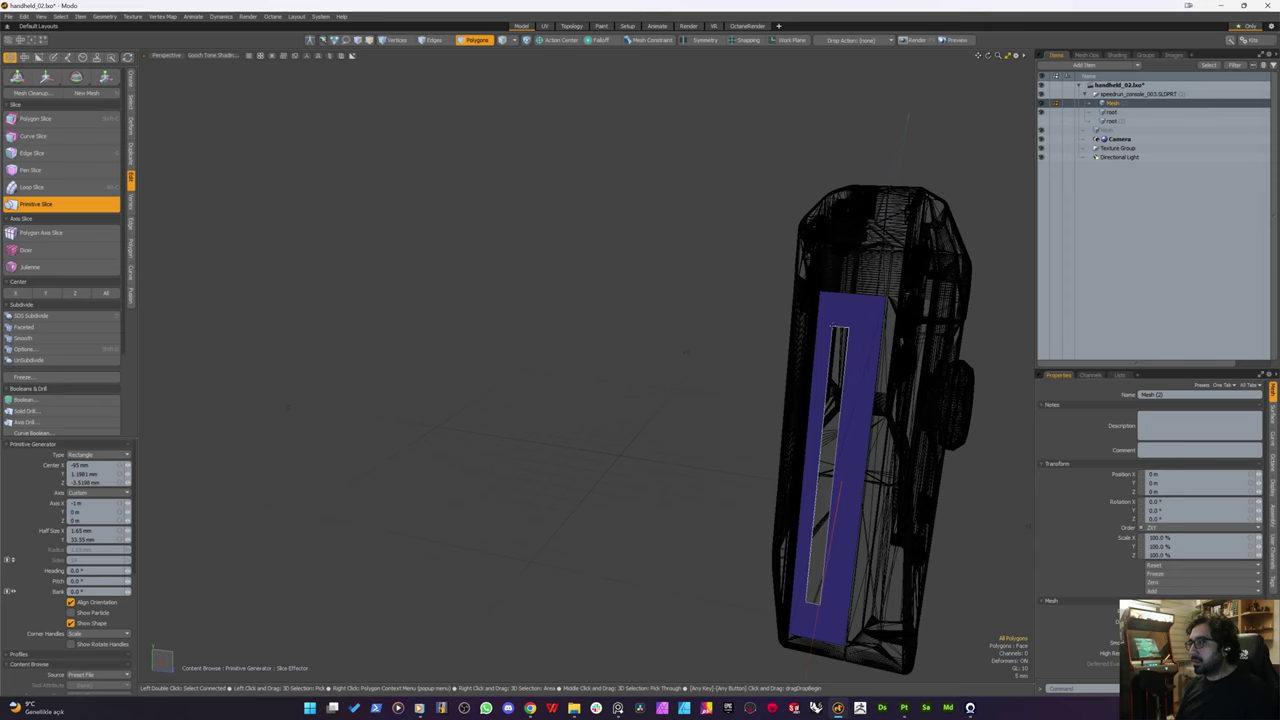
# Step: Extend the slot's border edge loop about 42.7 mm along X into the console body with Edge Extend
pyautogui.keyDown('alt'); pyautogui.moveTo(826, 134); pyautogui.dragTo(606, 343); pyautogui.keyUp('alt')
pyautogui.press('2')
pyautogui.keyDown('alt'); pyautogui.moveTo(566, 272); pyautogui.dragTo(314, 297); pyautogui.keyUp('alt')
pyautogui.doubleClick(590, 248)
pyautogui.press('z')
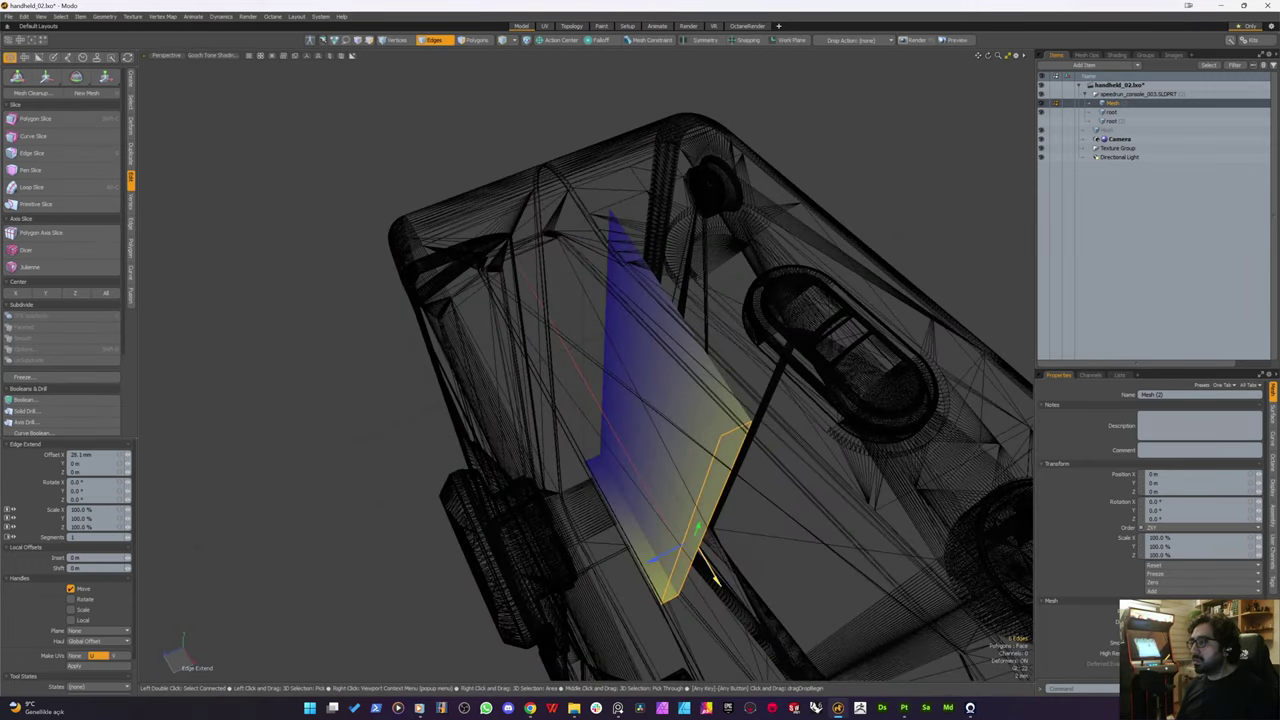
pyautogui.moveTo(717, 581); pyautogui.dragTo(785, 694)
pyautogui.scroll(-5, 780, 670)
pyautogui.keyDown('alt'); pyautogui.moveTo(740, 600); pyautogui.dragTo(703, 455); pyautogui.keyUp('alt')
pyautogui.press('alt')
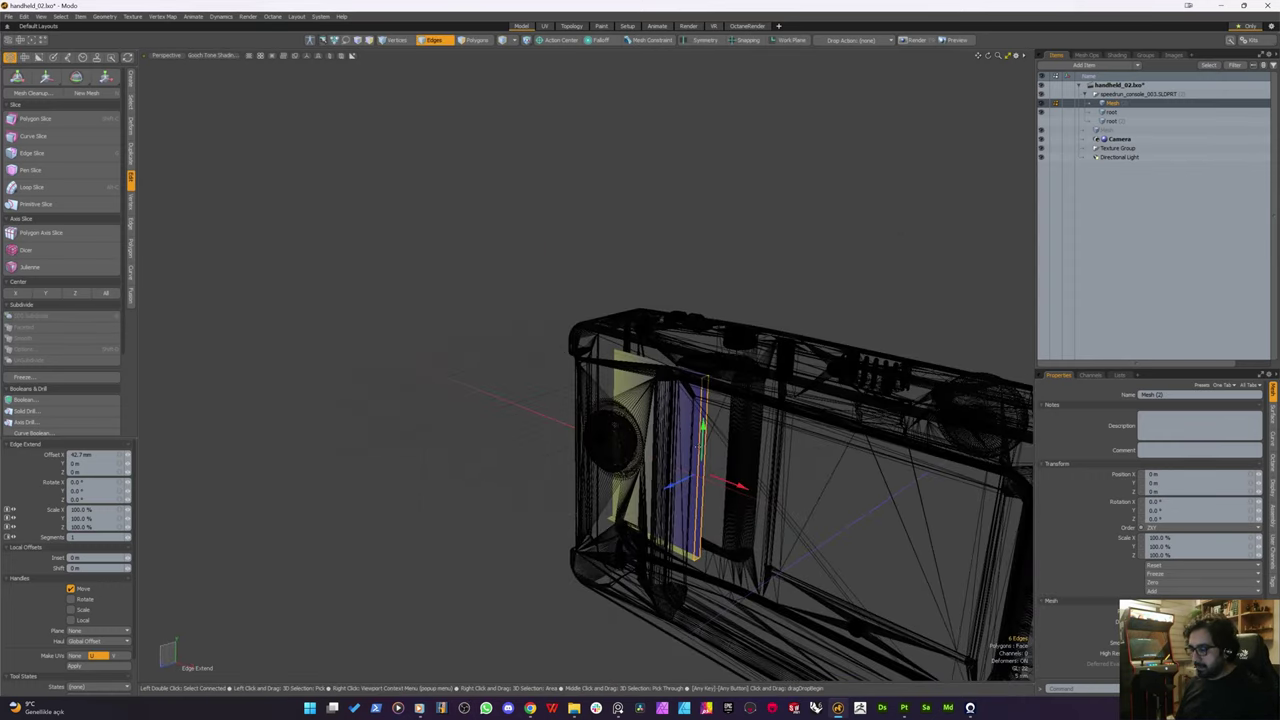
pyautogui.press('space')
# Step: Inspect the slot's edge loops, clear the selection and show the mesh statistics
pyautogui.scroll(5, 693, 436)
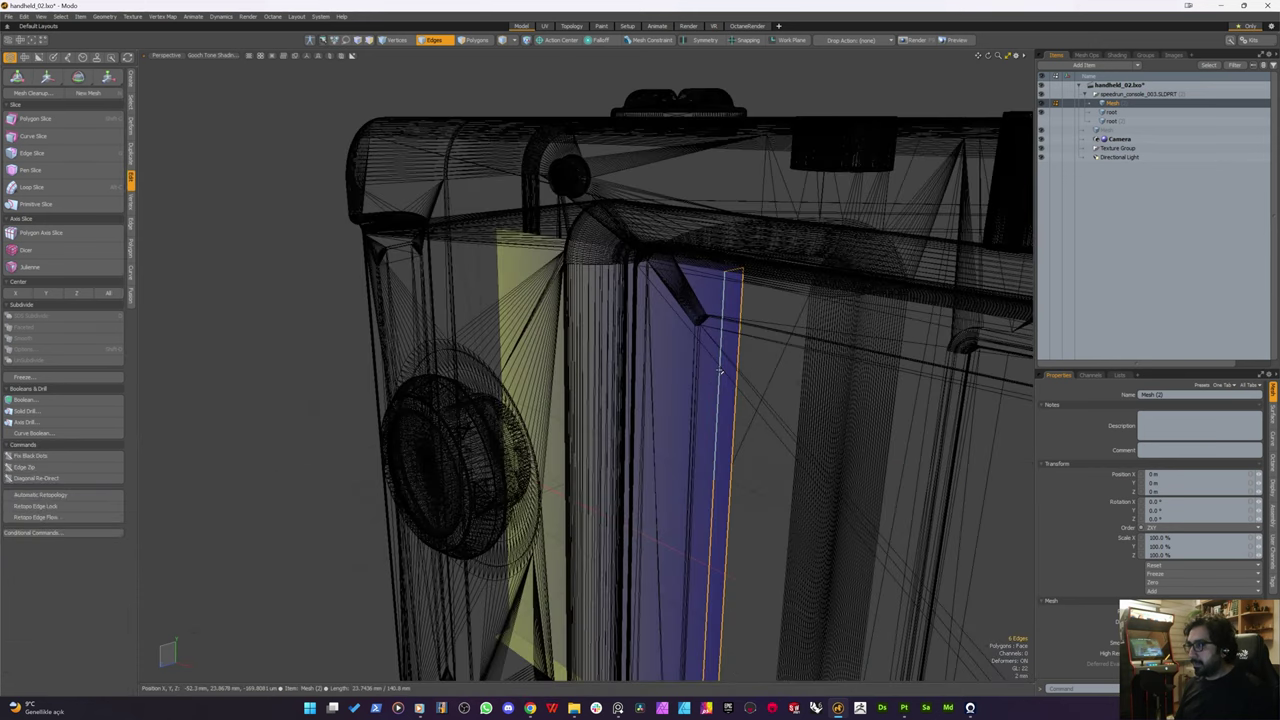
pyautogui.doubleClick(718, 372)
pyautogui.keyDown('alt'); pyautogui.moveTo(480, 385); pyautogui.dragTo(655, 370); pyautogui.keyUp('alt')
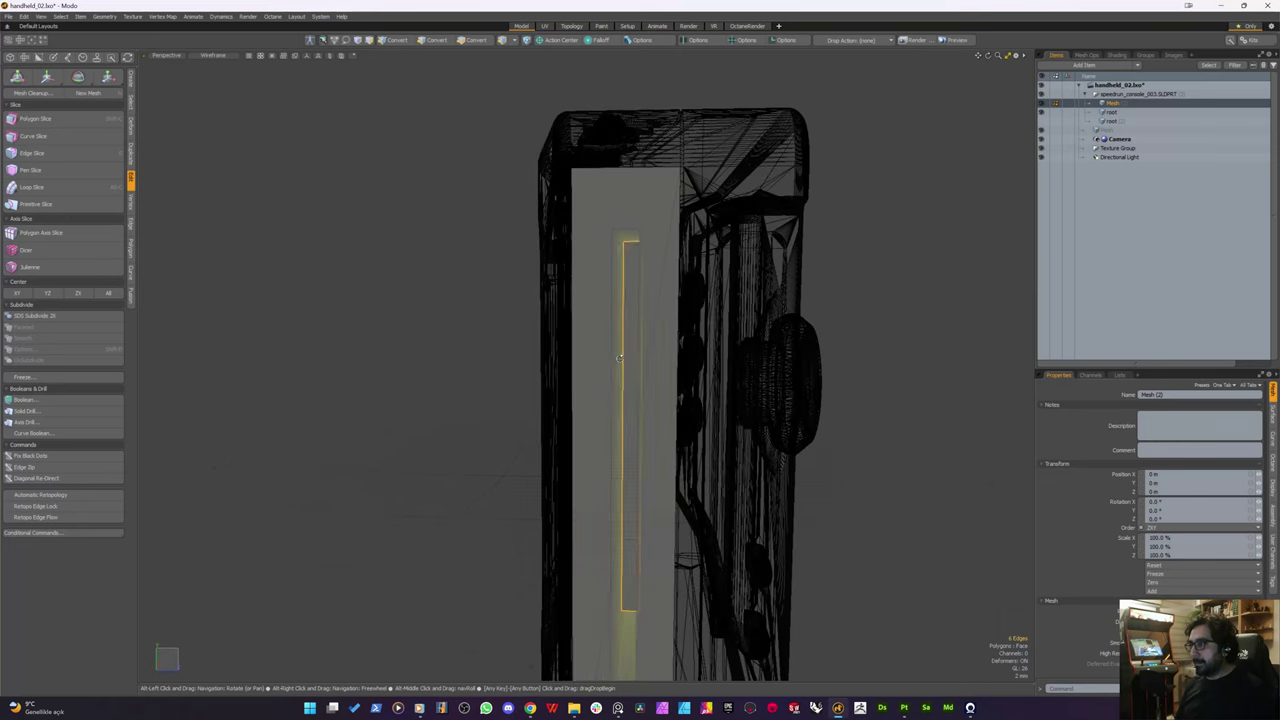
pyautogui.scroll(5, 631, 271)
pyautogui.scroll(-4, 631, 271)
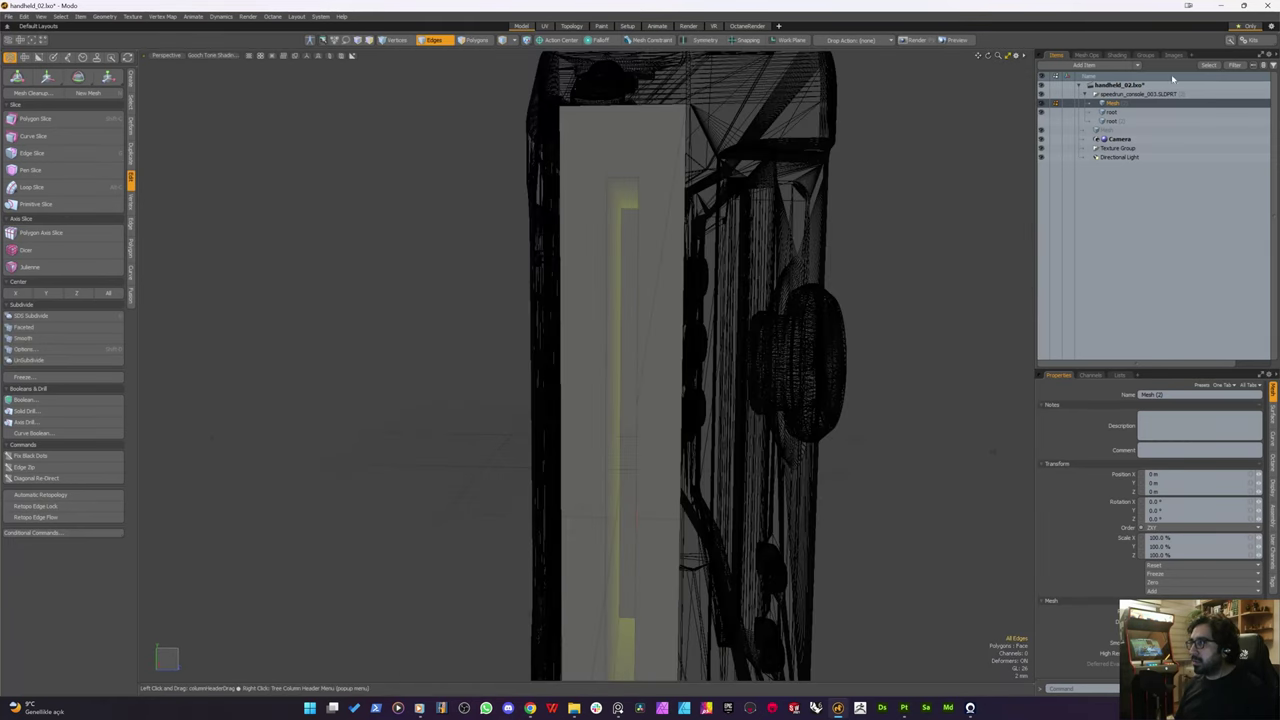
pyautogui.click(1120, 375)
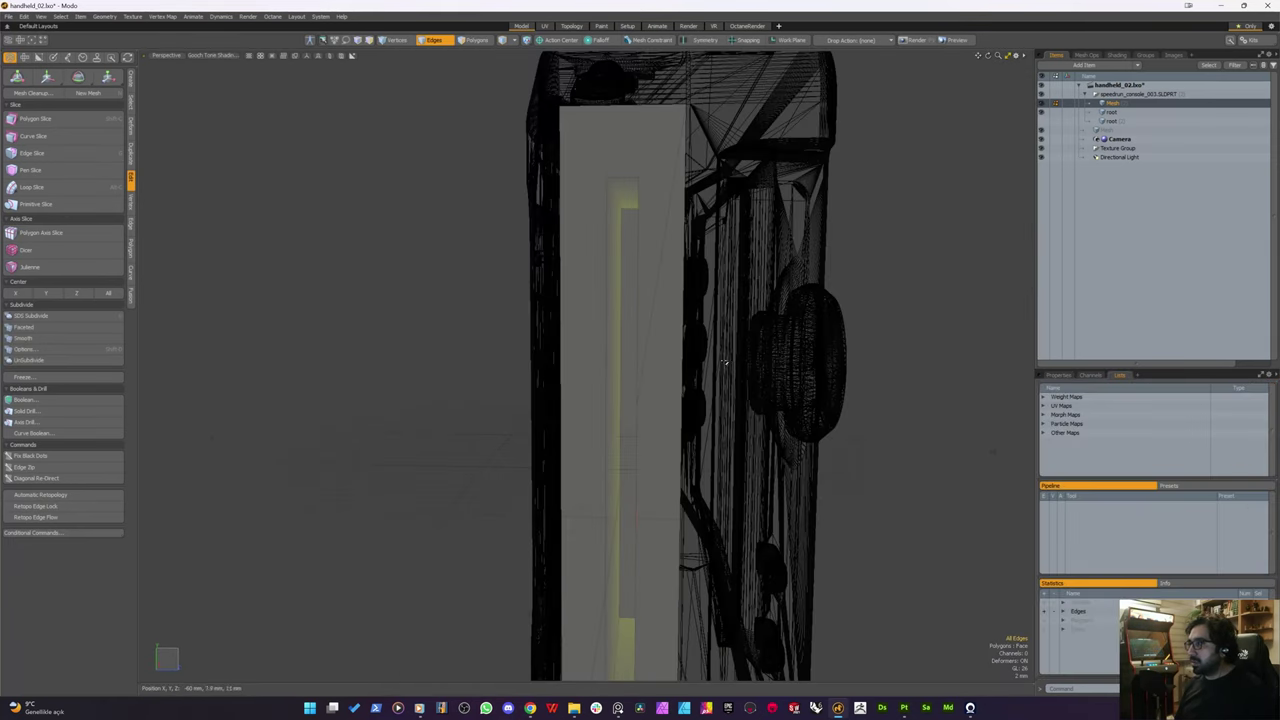
pyautogui.keyDown('alt'); pyautogui.moveTo(528, 277); pyautogui.dragTo(537, 281); pyautogui.keyUp('alt')
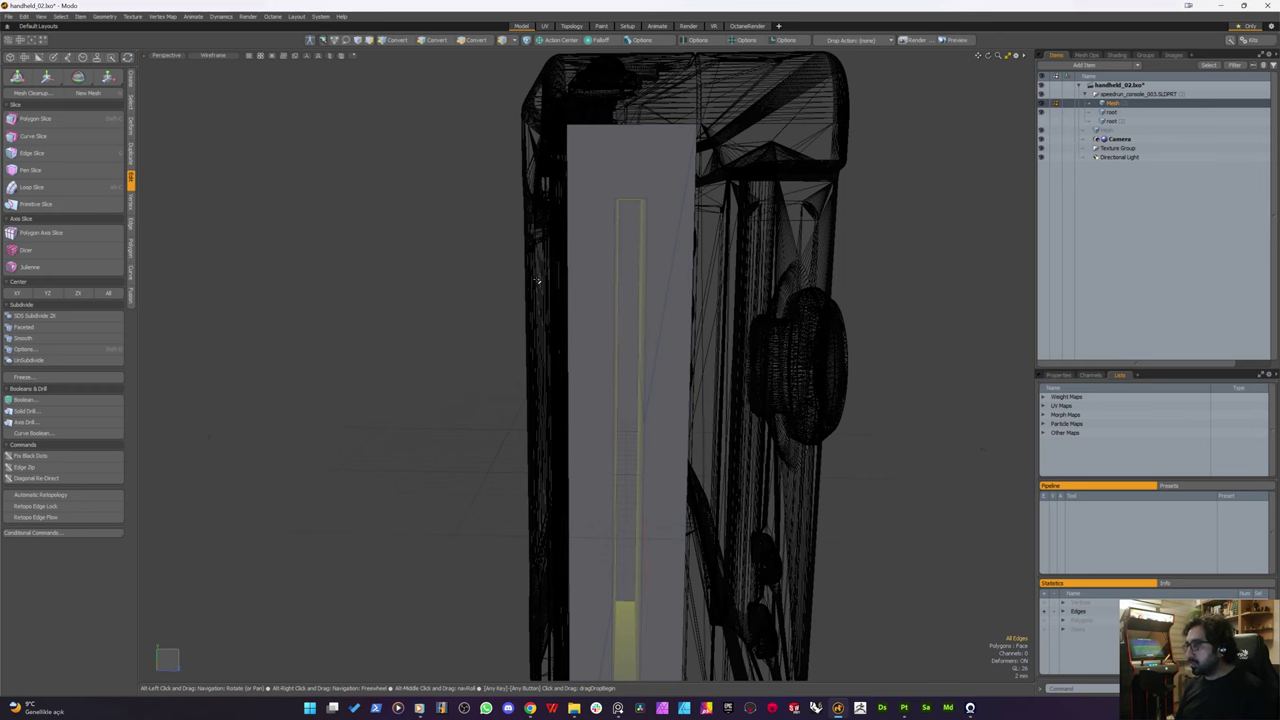
# Step: Cut the two face polygons surrounding the slot from the new mesh and paste them into the root mesh
pyautogui.press('3')
pyautogui.click(632, 261)
pyautogui.click(631, 167)
pyautogui.keyDown('shift'); pyautogui.click(672, 286); pyautogui.keyUp('shift')
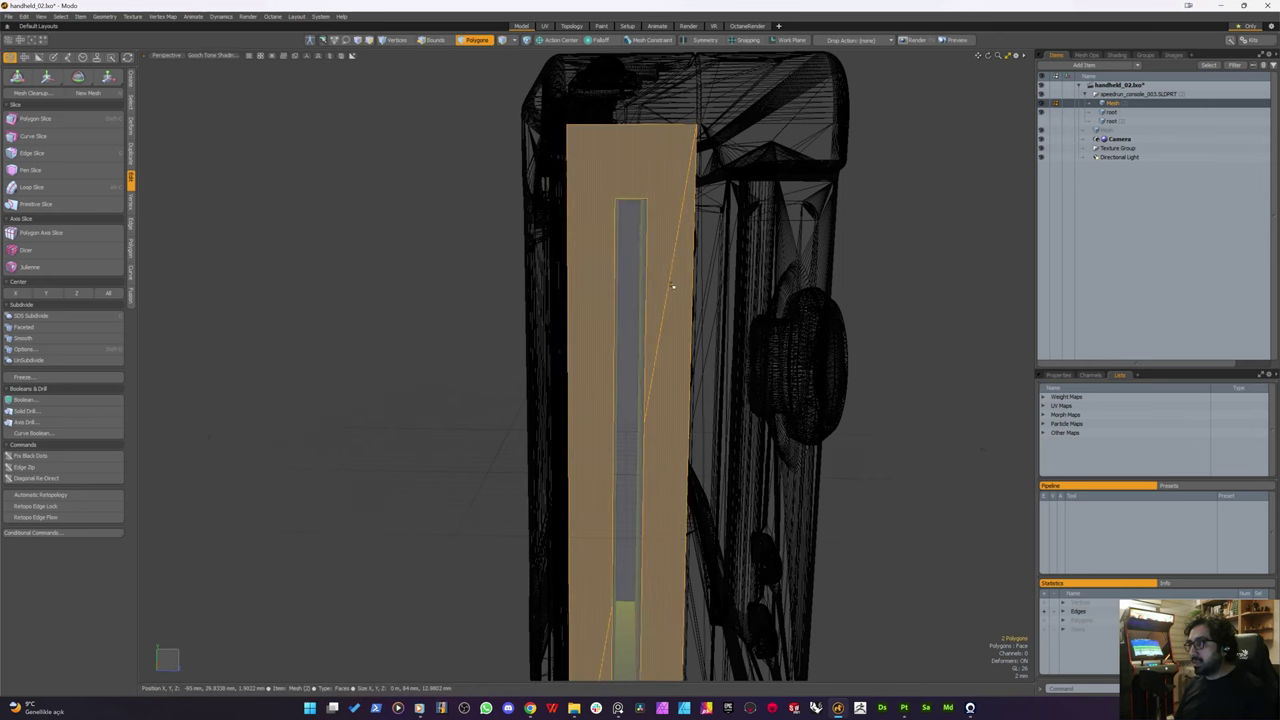
pyautogui.keyDown('alt'); pyautogui.keyDown('shift'); pyautogui.moveTo(640, 494); pyautogui.dragTo(651, 286); pyautogui.keyUp('shift'); pyautogui.keyUp('alt')
pyautogui.press('Delete')
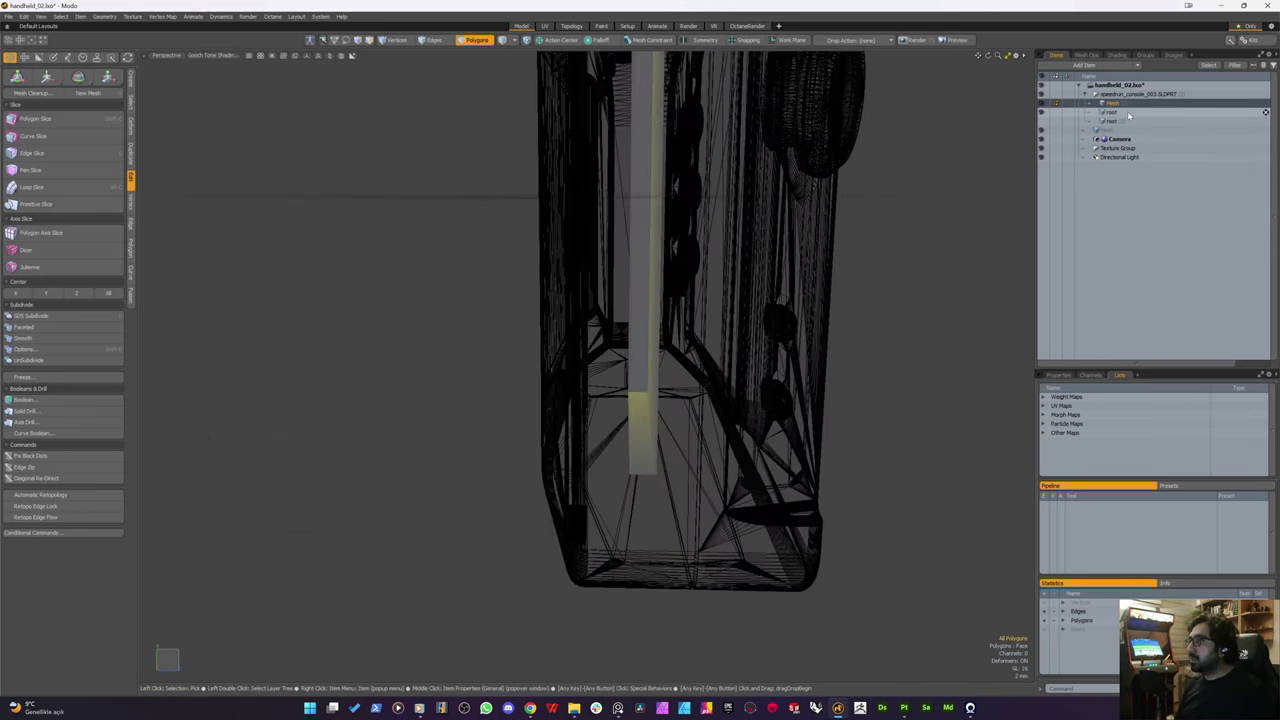
pyautogui.click(1115, 112)
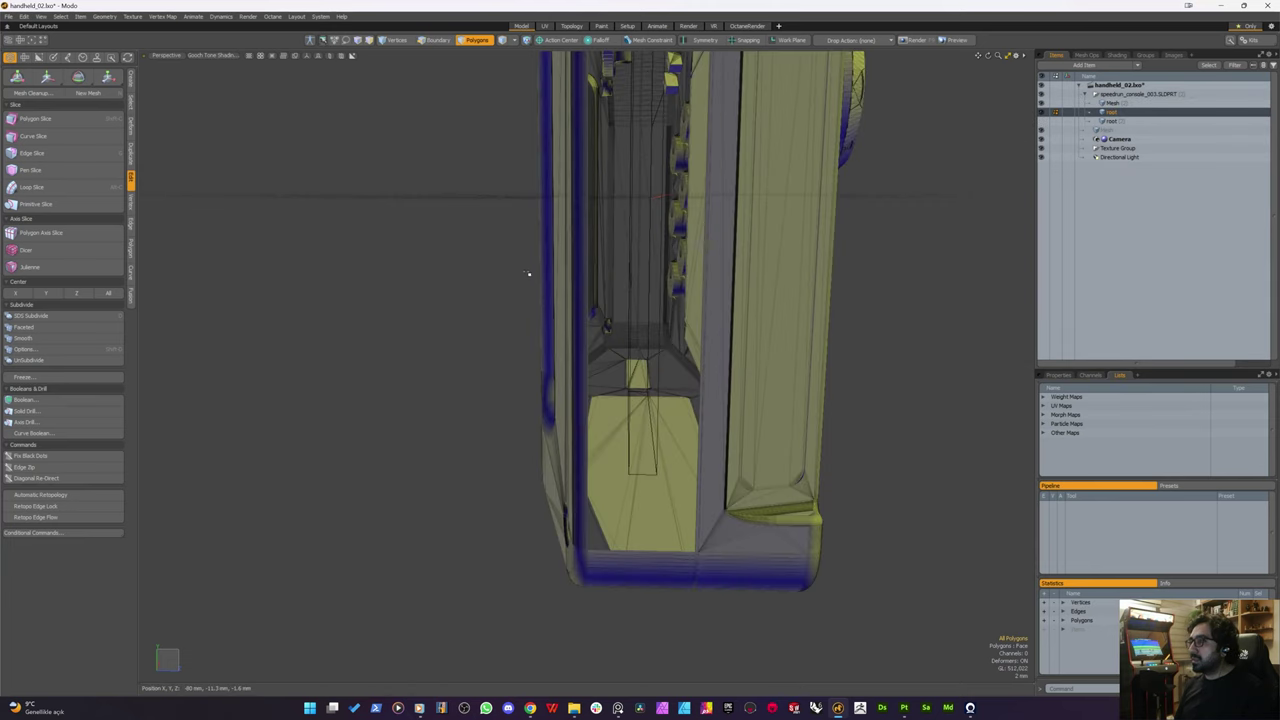
pyautogui.press('alt')
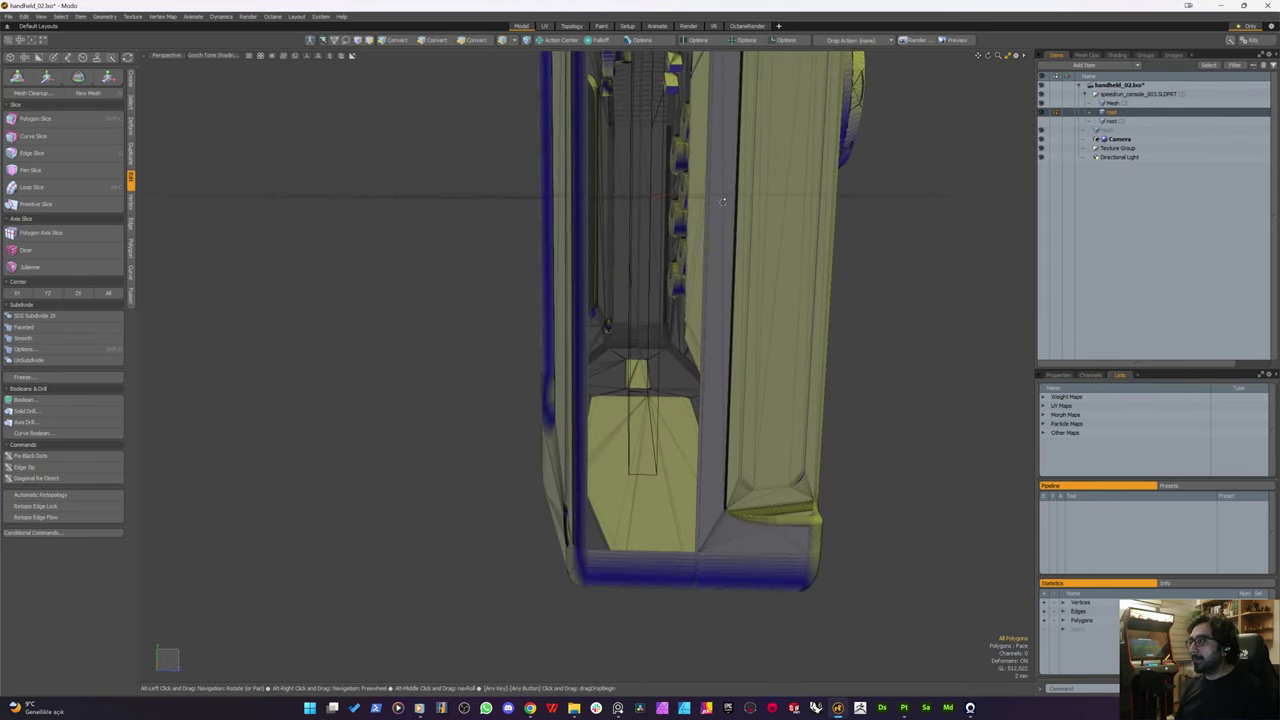
pyautogui.hotkey('ctrl', 'v')
pyautogui.keyDown('alt'); pyautogui.keyDown('shift'); pyautogui.moveTo(656, 199); pyautogui.dragTo(574, 371); pyautogui.keyUp('shift'); pyautogui.keyUp('alt')
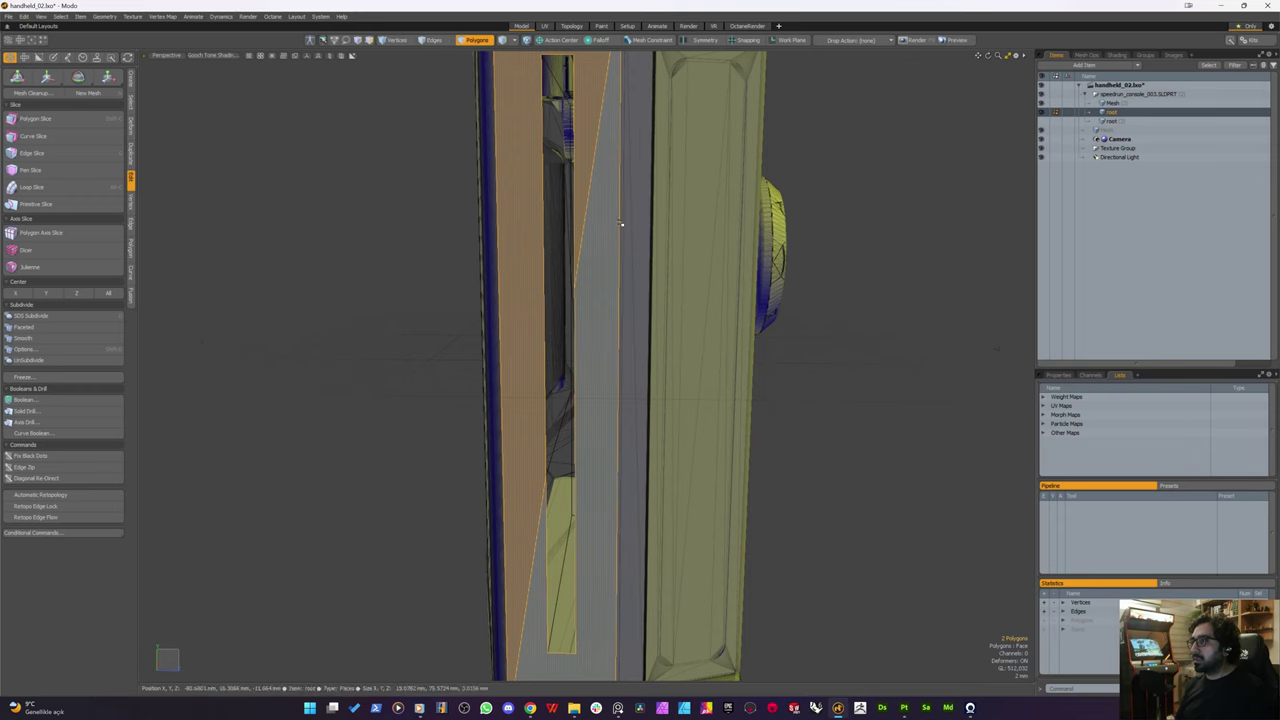
# Step: Move the pasted slot-frame polygons from the root mesh back into the new mesh item
pyautogui.hotkey('ctrl', 'x')
pyautogui.click(1119, 103)
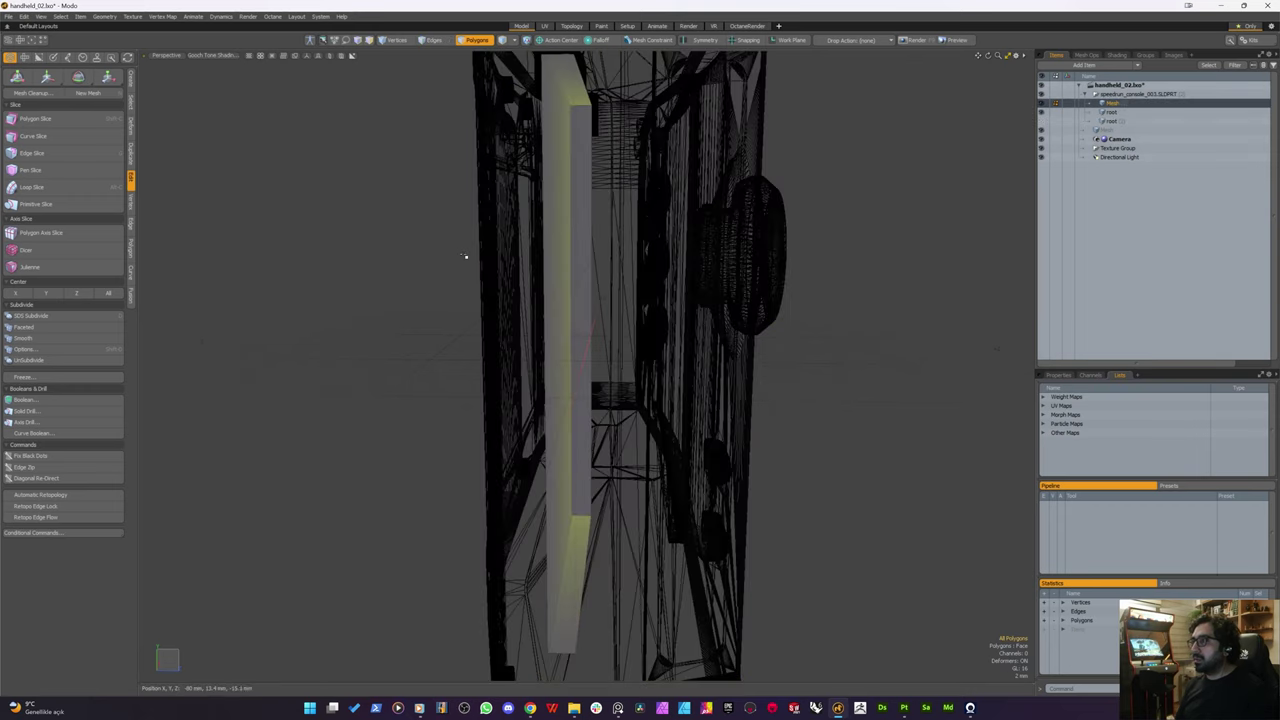
pyautogui.hotkey('ctrl', 'z')
pyautogui.hotkey('ctrl', 'shift', 'z')
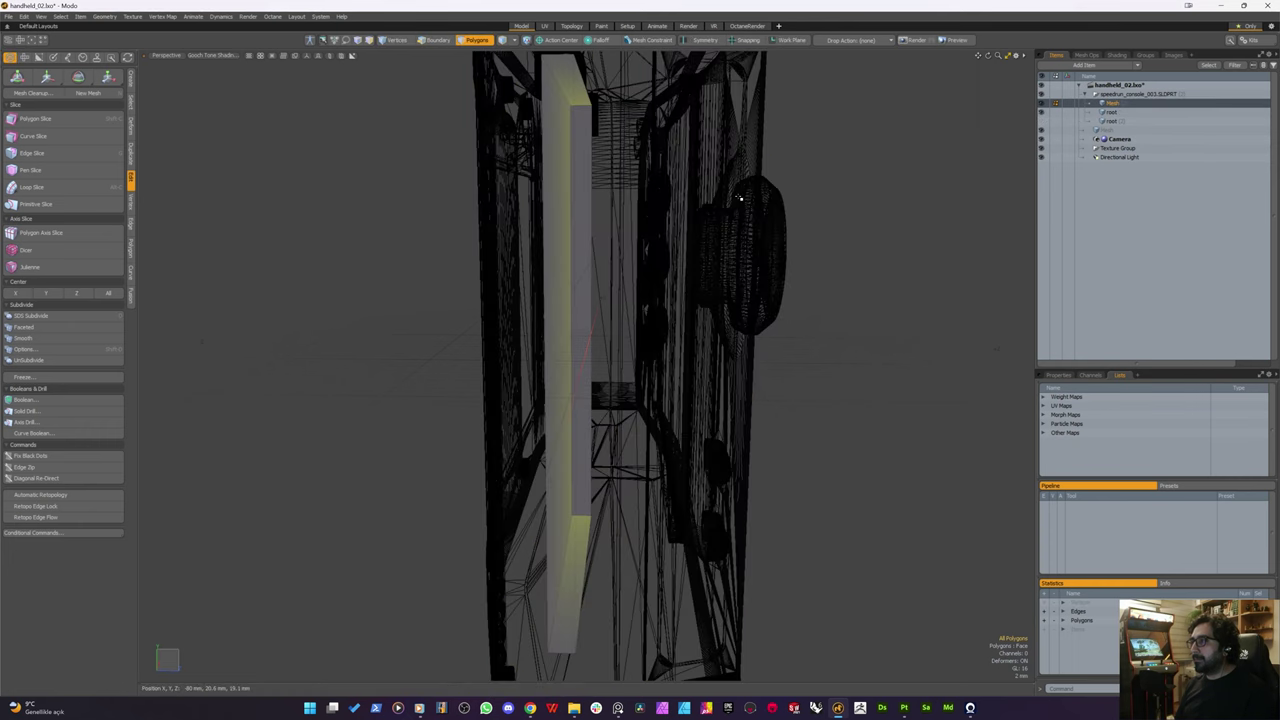
pyautogui.hotkey('ctrl', 'v')
# Step: Select the edge loops around the slot opening and the side face's outer border
pyautogui.keyDown('alt'); pyautogui.moveTo(740, 197); pyautogui.dragTo(589, 246); pyautogui.keyUp('alt')
pyautogui.press('2')
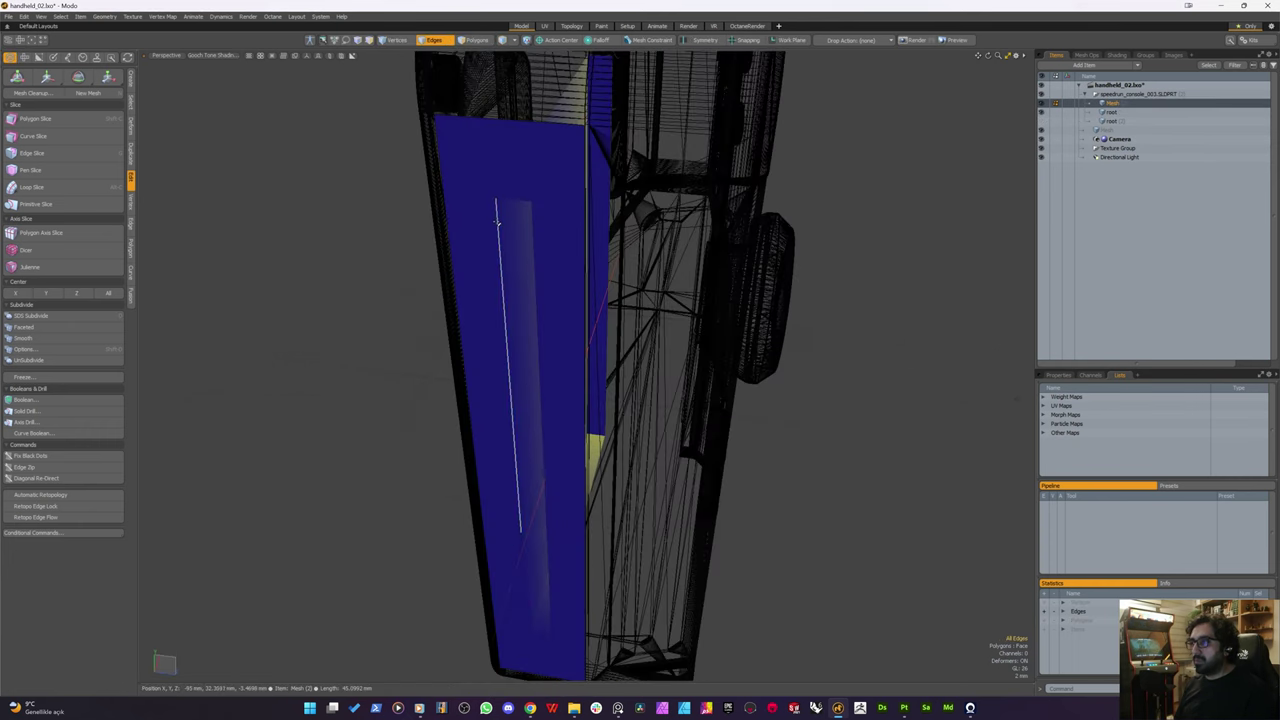
pyautogui.doubleClick(497, 225)
pyautogui.keyDown('shift'); pyautogui.doubleClick(510, 199); pyautogui.keyUp('shift')
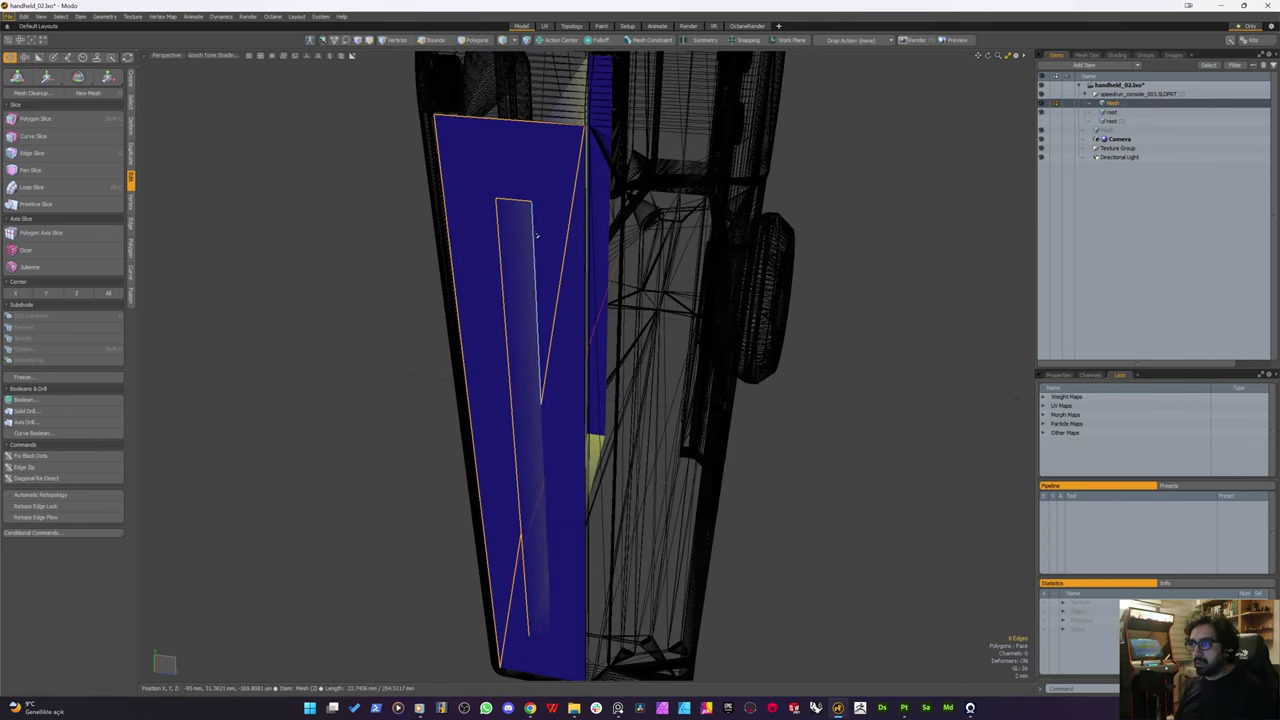
pyautogui.keyDown('shift'); pyautogui.doubleClick(547, 434); pyautogui.keyUp('shift')
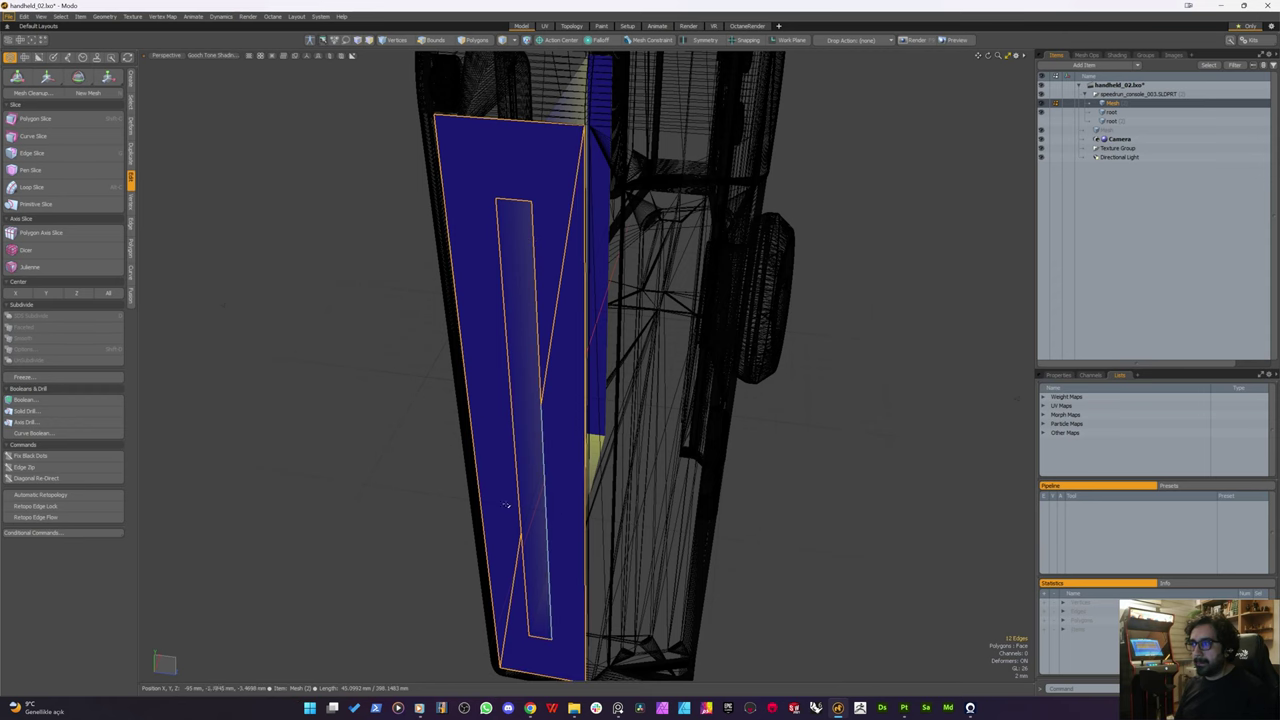
# Step: Try to remove the two diagonal edges that connect the slot's corners region to the side face's outer corners
pyautogui.keyDown('alt'); pyautogui.keyDown('shift'); pyautogui.moveTo(520, 570); pyautogui.dragTo(574, 481); pyautogui.keyUp('shift'); pyautogui.keyUp('alt')
pyautogui.click(568, 457)
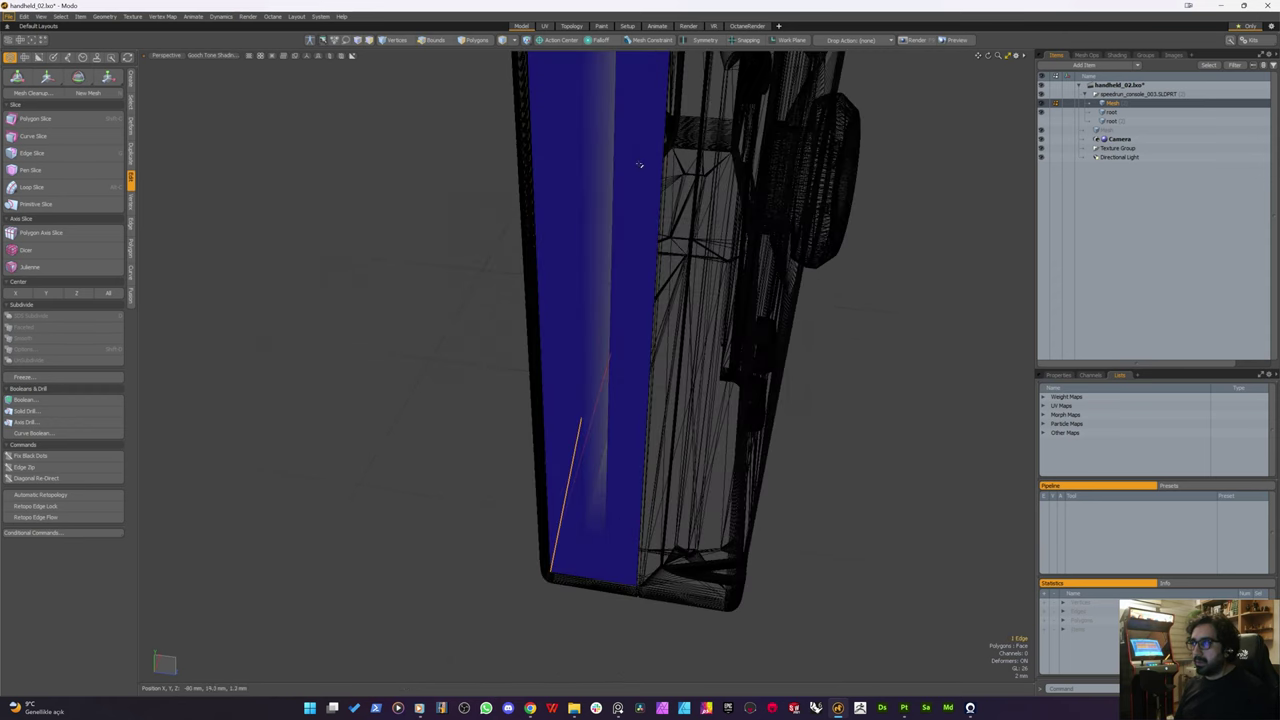
pyautogui.keyDown('shift'); pyautogui.click(640, 165); pyautogui.keyUp('shift')
pyautogui.keyDown('alt'); pyautogui.keyDown('shift'); pyautogui.moveTo(636, 204); pyautogui.dragTo(618, 337); pyautogui.keyUp('shift'); pyautogui.keyUp('alt')
pyautogui.press('Delete')
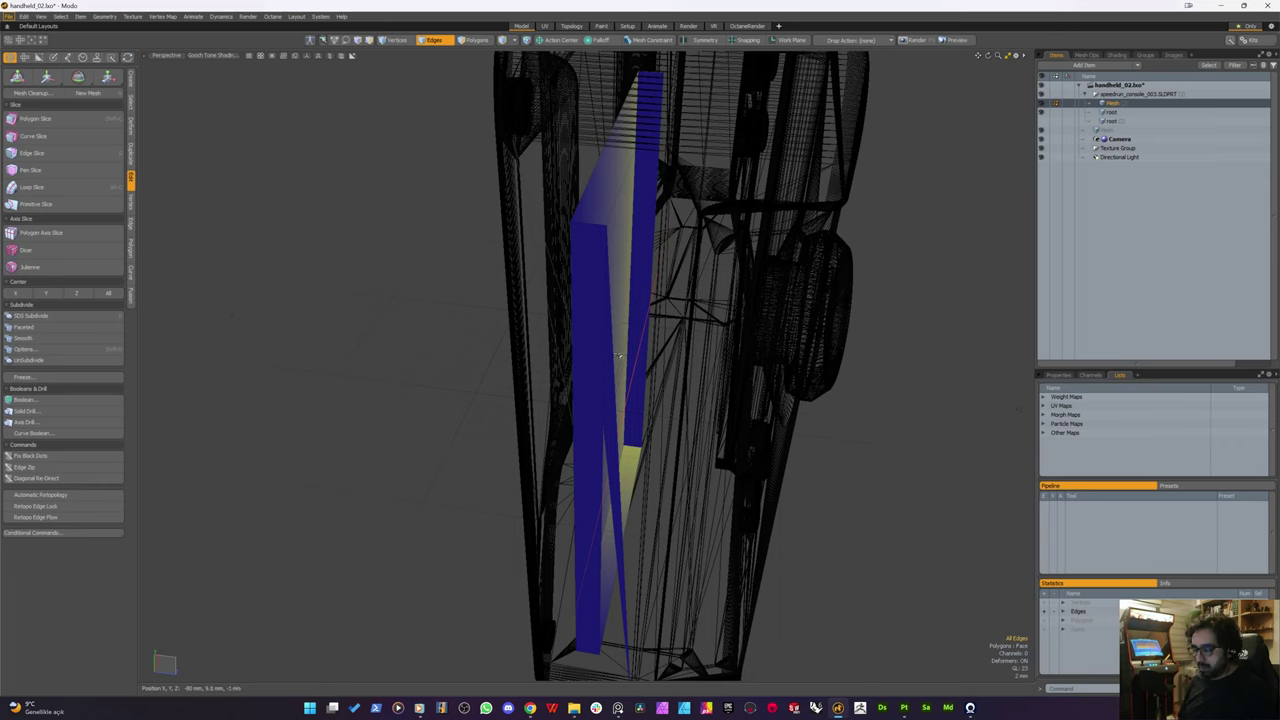
pyautogui.hotkey('ctrl', 'x')
pyautogui.hotkey('ctrl', 'v')
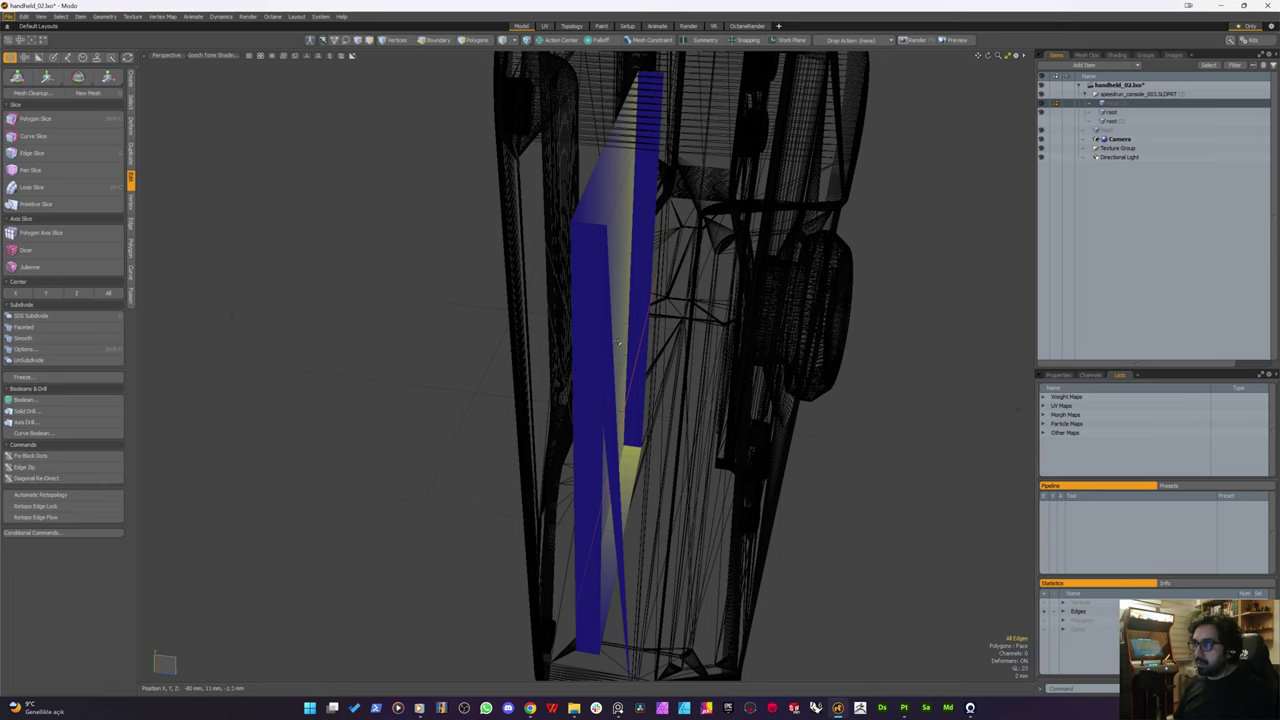
# Step: Undo the diagonal edge removal and the edge selections on the slotted side face
pyautogui.hotkey('ctrl', 'z')
pyautogui.hotkey('ctrl', 'z')
pyautogui.hotkey('ctrl', 'z')
pyautogui.hotkey('ctrl', 'z')
pyautogui.hotkey('ctrl', 'z')
pyautogui.hotkey('ctrl', 'z')
pyautogui.hotkey('ctrl', 'z')
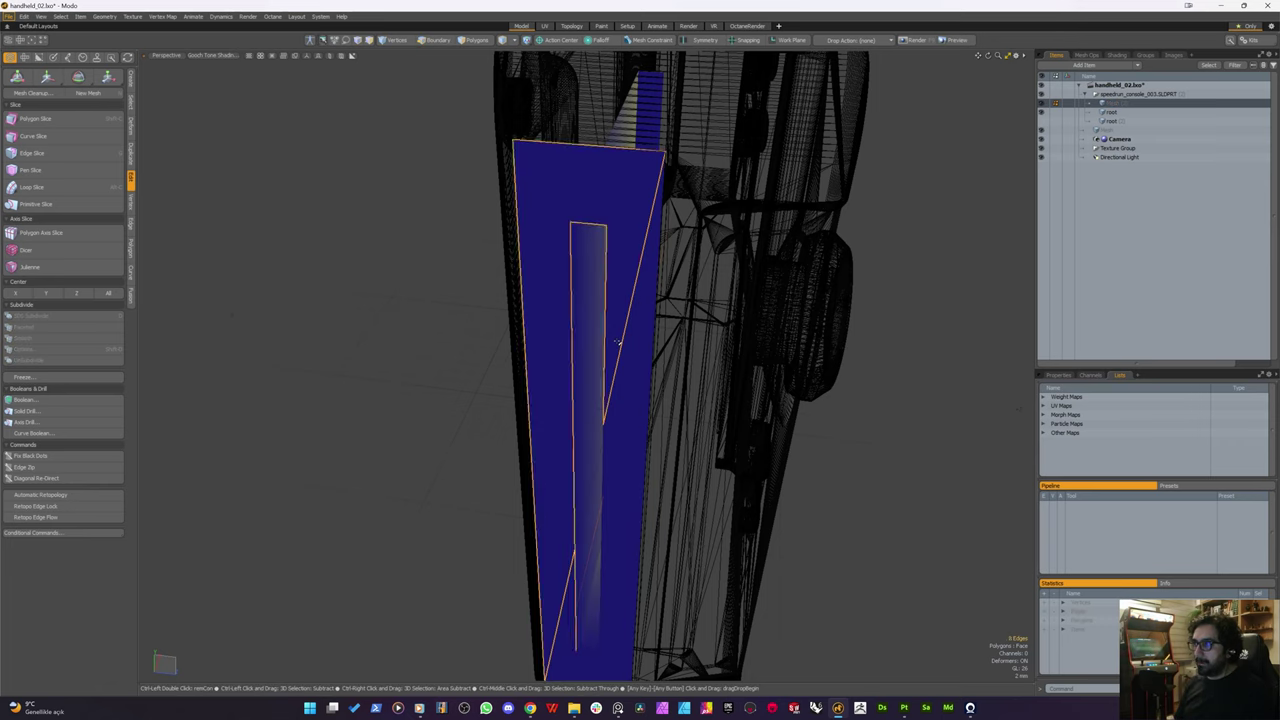
pyautogui.hotkey('ctrl', 'z')
pyautogui.hotkey('ctrl', 'z')
pyautogui.hotkey('ctrl', 'z')
pyautogui.hotkey('ctrl', 'z')
pyautogui.hotkey('ctrl', 'z')
pyautogui.hotkey('ctrl', 'z')
pyautogui.hotkey('ctrl', 'z')
pyautogui.hotkey('ctrl', 'z')
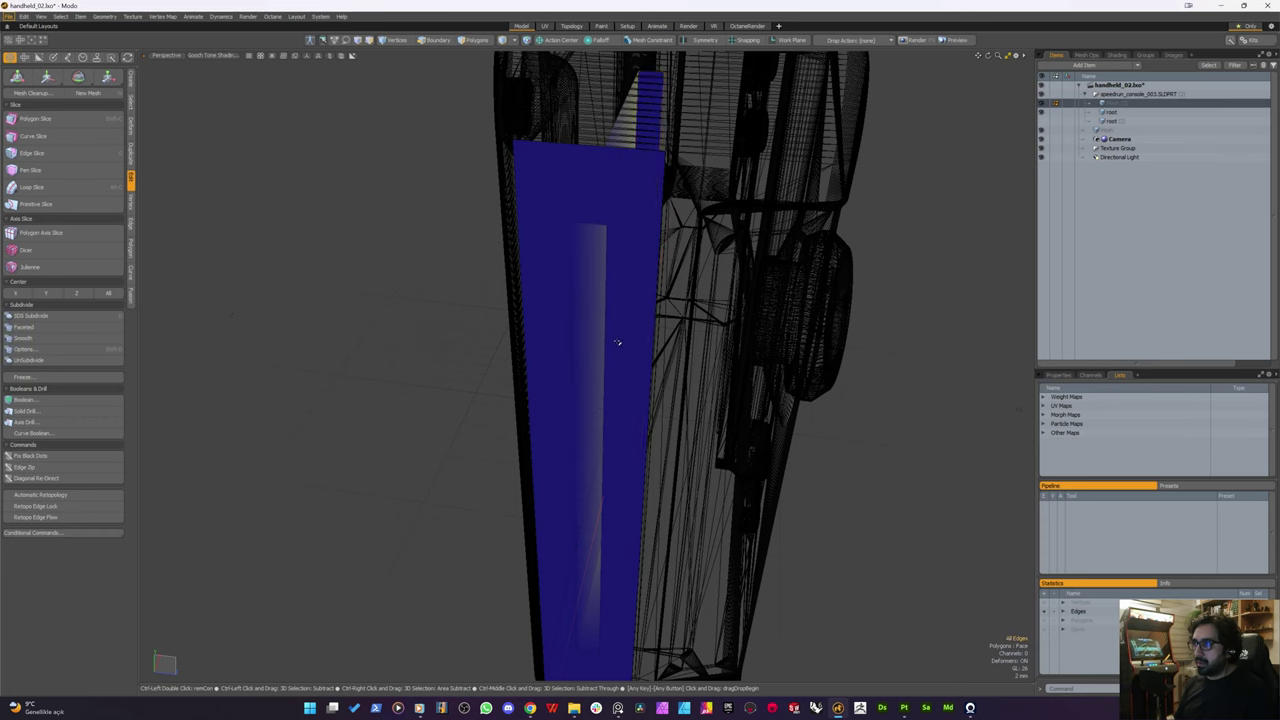
# Step: Select the two slotted side-face polygons and the diagonal edge joining the slot to the face's outer corner
pyautogui.scroll(-4, 615, 325)
pyautogui.press('3')
pyautogui.click(592, 320)
pyautogui.keyDown('shift'); pyautogui.click(603, 322); pyautogui.keyUp('shift')
pyautogui.scroll(4, 577, 344)
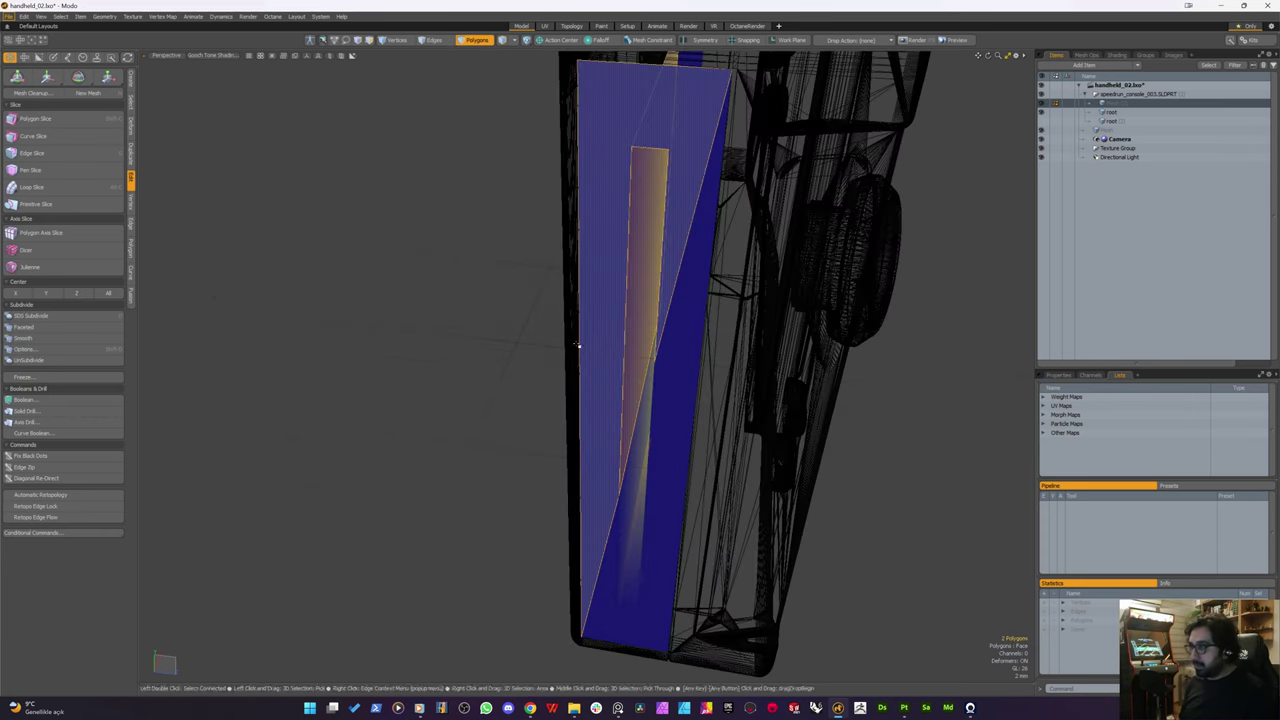
pyautogui.keyDown('alt'); pyautogui.moveTo(577, 344); pyautogui.dragTo(530, 456); pyautogui.keyUp('alt')
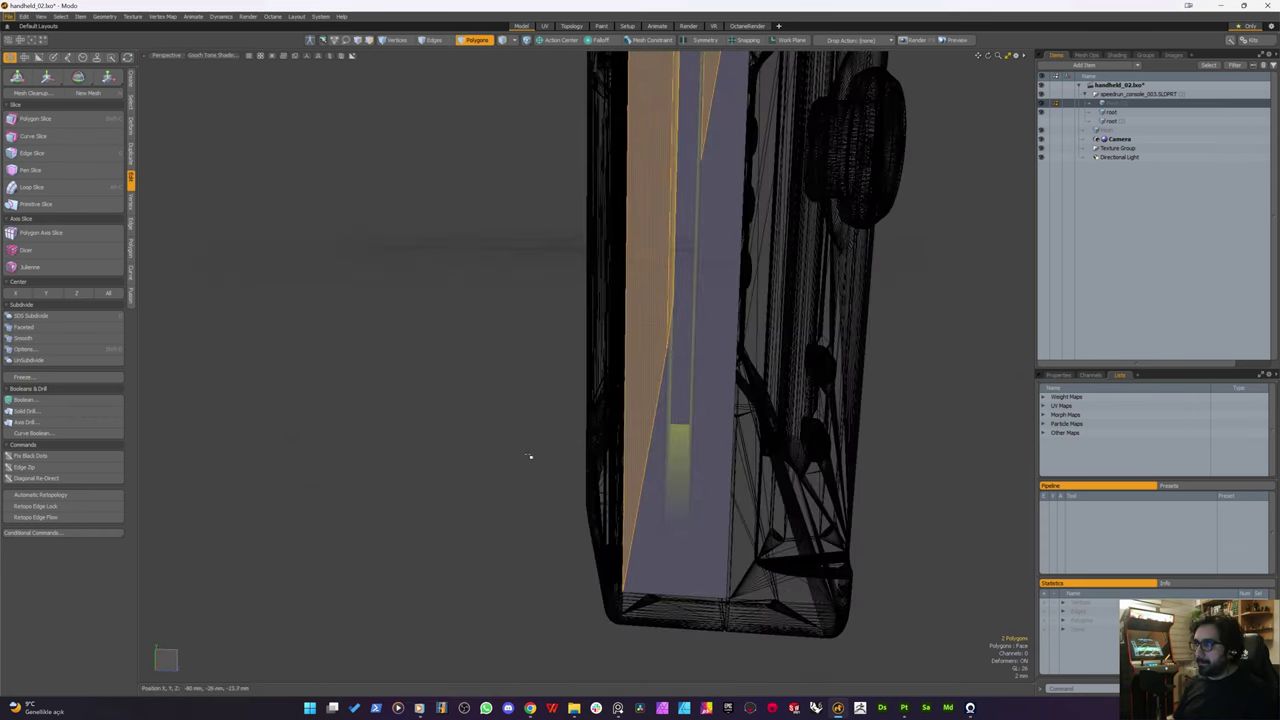
pyautogui.press('2')
pyautogui.click(650, 441)
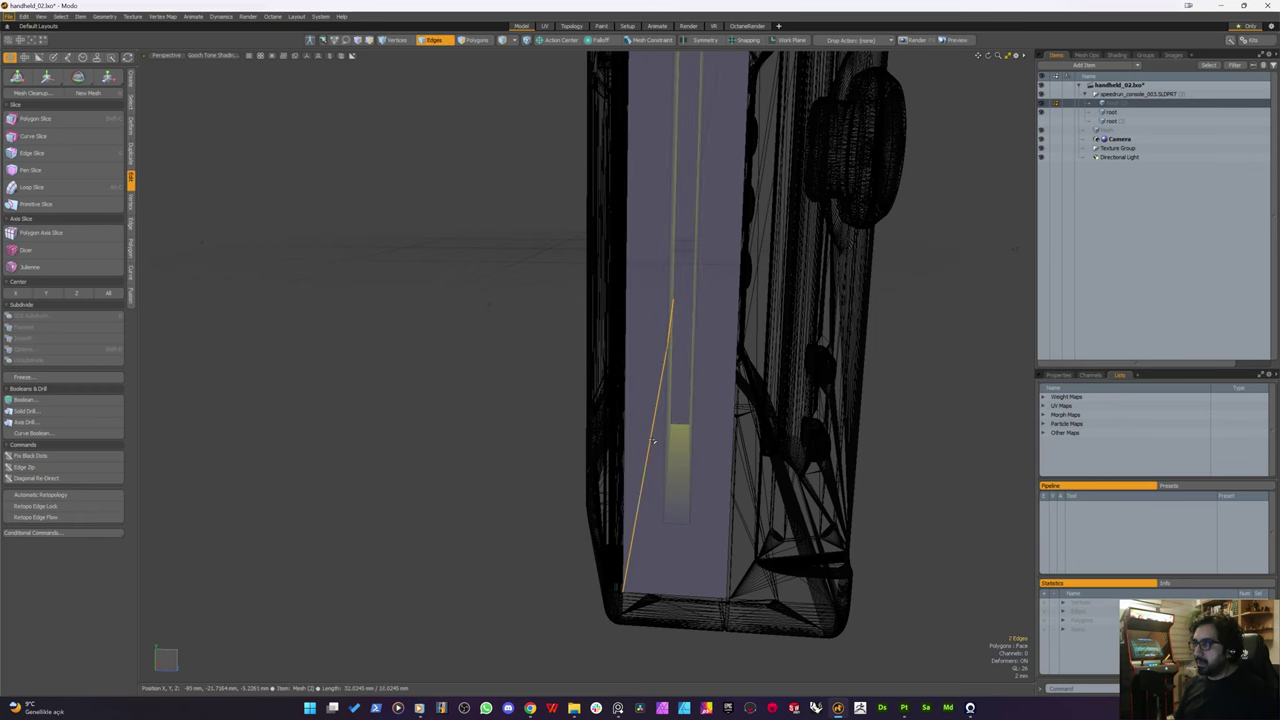
pyautogui.keyDown('alt'); pyautogui.moveTo(653, 441); pyautogui.dragTo(634, 429); pyautogui.keyUp('alt')
# Step: Undo the slot edits on the side face back to before its separate mesh item was created
pyautogui.hotkey('ctrl', 'z')
pyautogui.hotkey('ctrl', 'z')
pyautogui.hotkey('ctrl', 'z')
pyautogui.hotkey('ctrl', 'z')
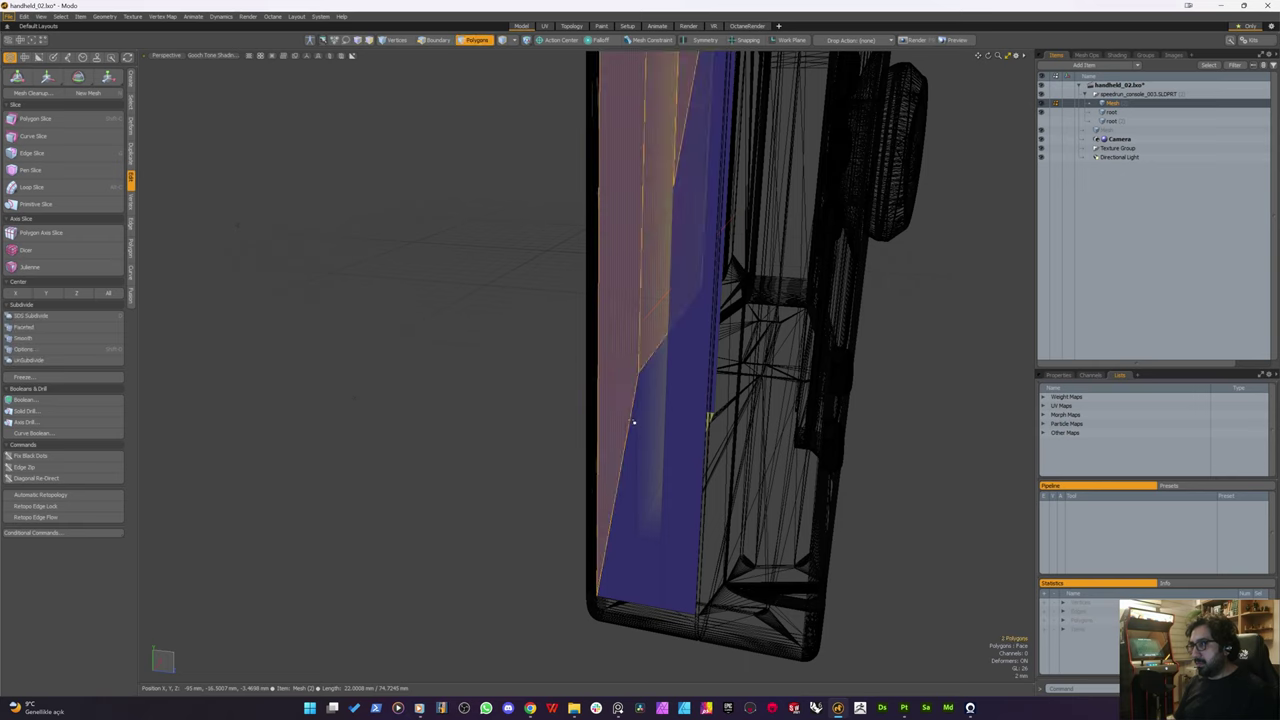
pyautogui.hotkey('ctrl', 'z')
pyautogui.hotkey('ctrl', 'z')
pyautogui.hotkey('ctrl', 'z')
pyautogui.hotkey('ctrl', 'z')
pyautogui.hotkey('ctrl', 'z')
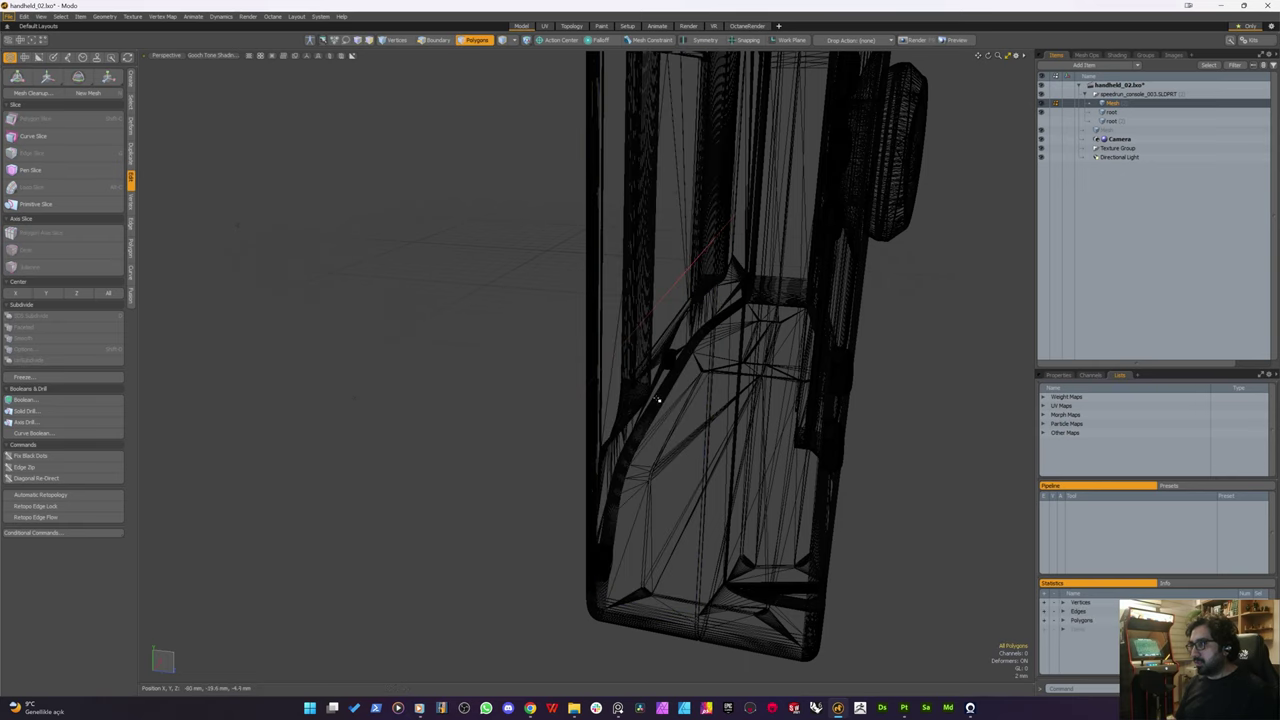
pyautogui.hotkey('ctrl', 'z')
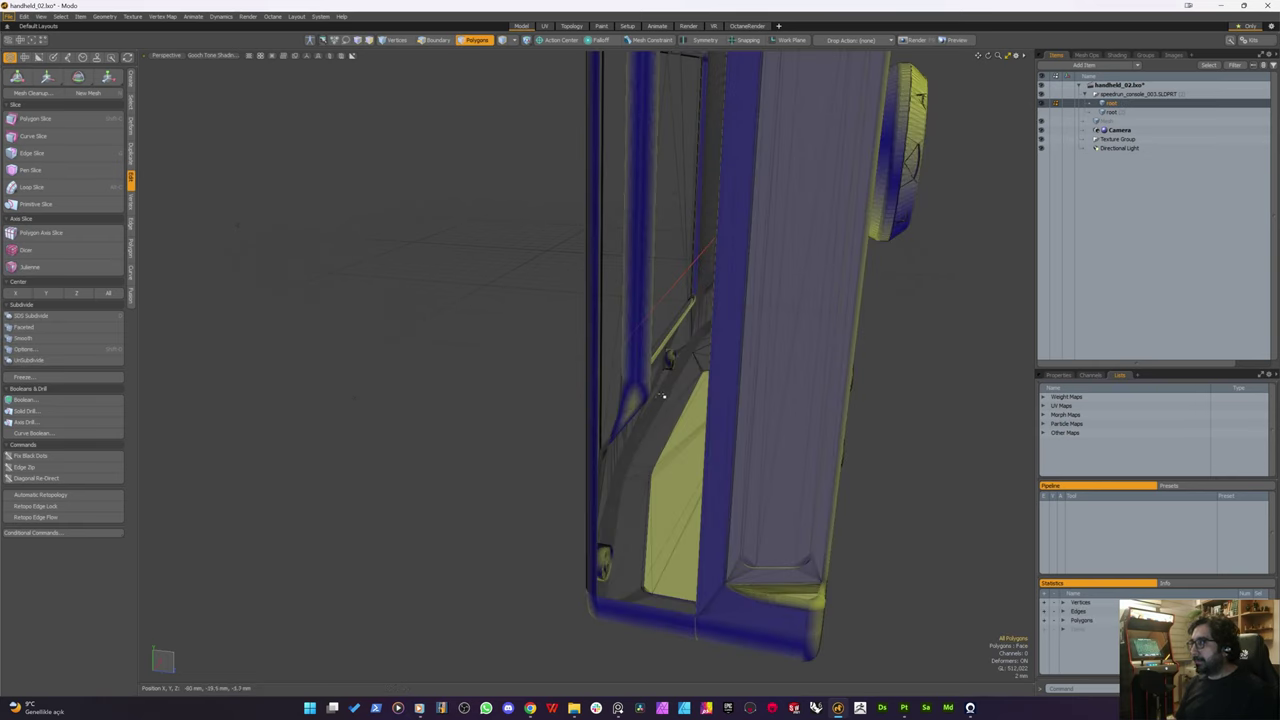
# Step: Create a new mesh item and paste the two triangular side-face polygons into it
pyautogui.press('n')
pyautogui.hotkey('ctrl', 'v')
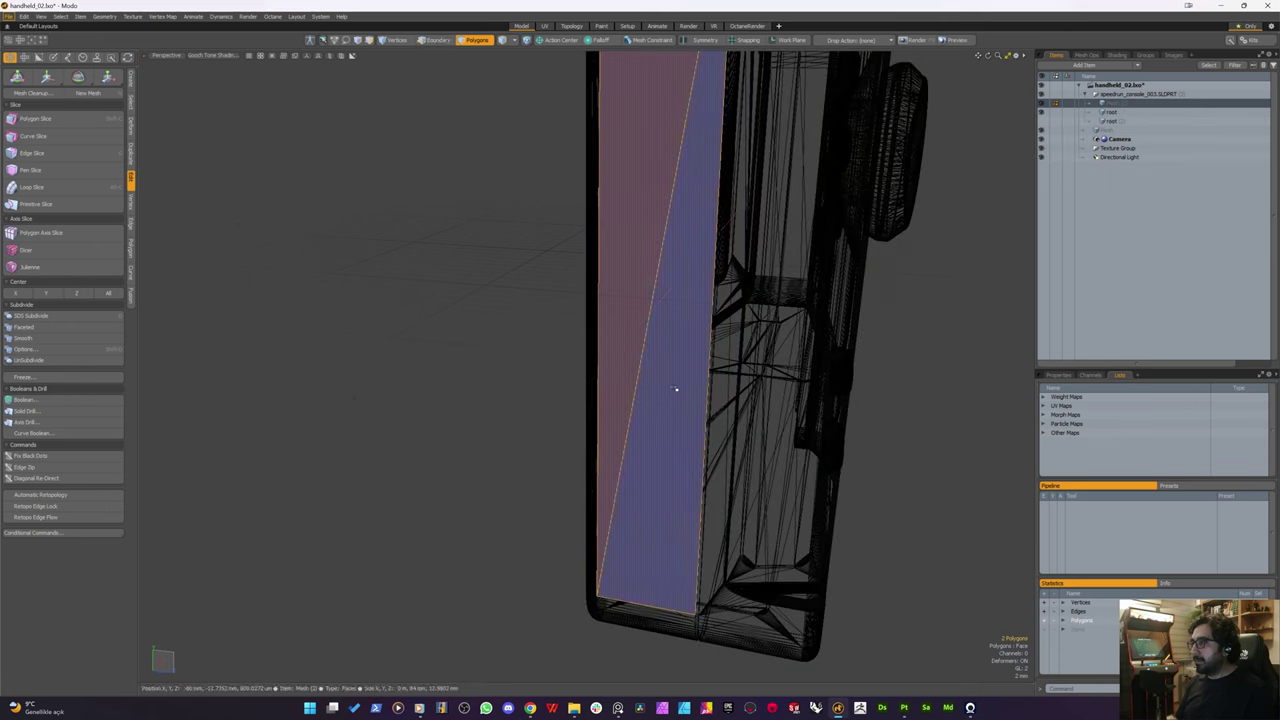
pyautogui.scroll(-4, 675, 386)
pyautogui.keyDown('alt'); pyautogui.moveTo(669, 334); pyautogui.dragTo(677, 334); pyautogui.keyUp('alt')
# Step: Try to Edge Slice from near the diagonal's midpoint to the side face's lower corner and delete the diagonal's upper segment
pyautogui.press('2')
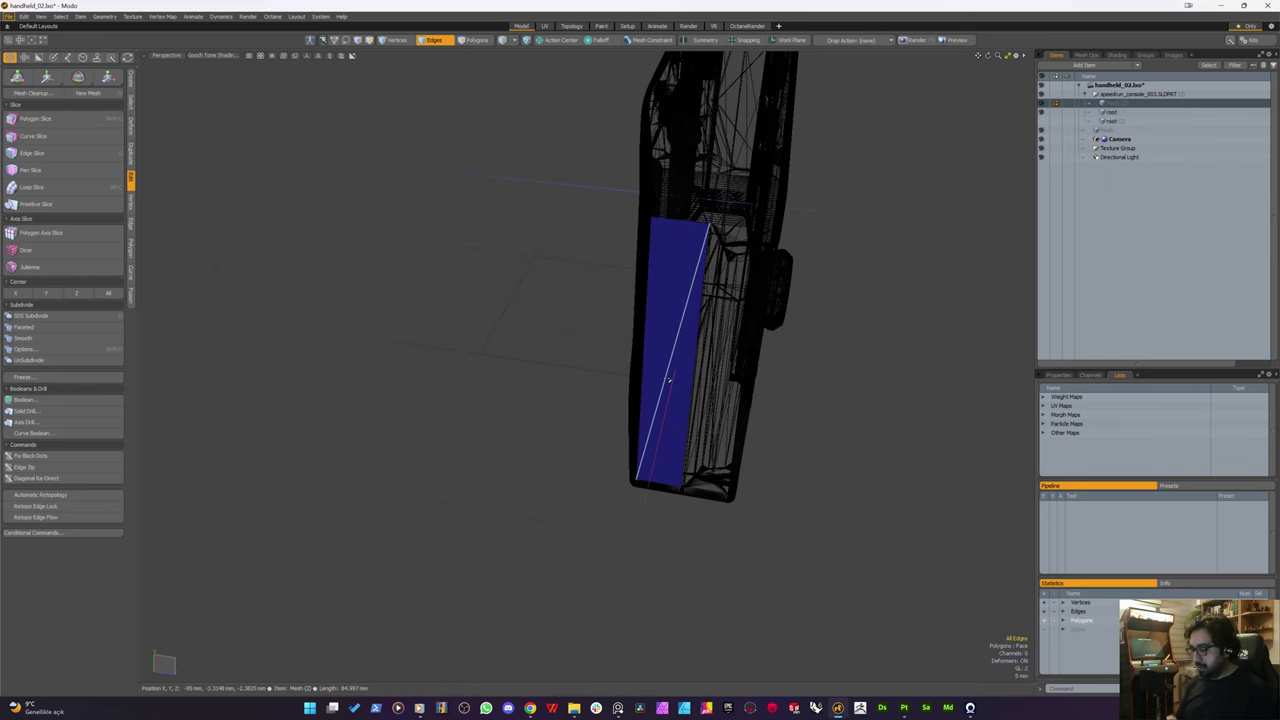
pyautogui.press('c')
pyautogui.click(672, 360)
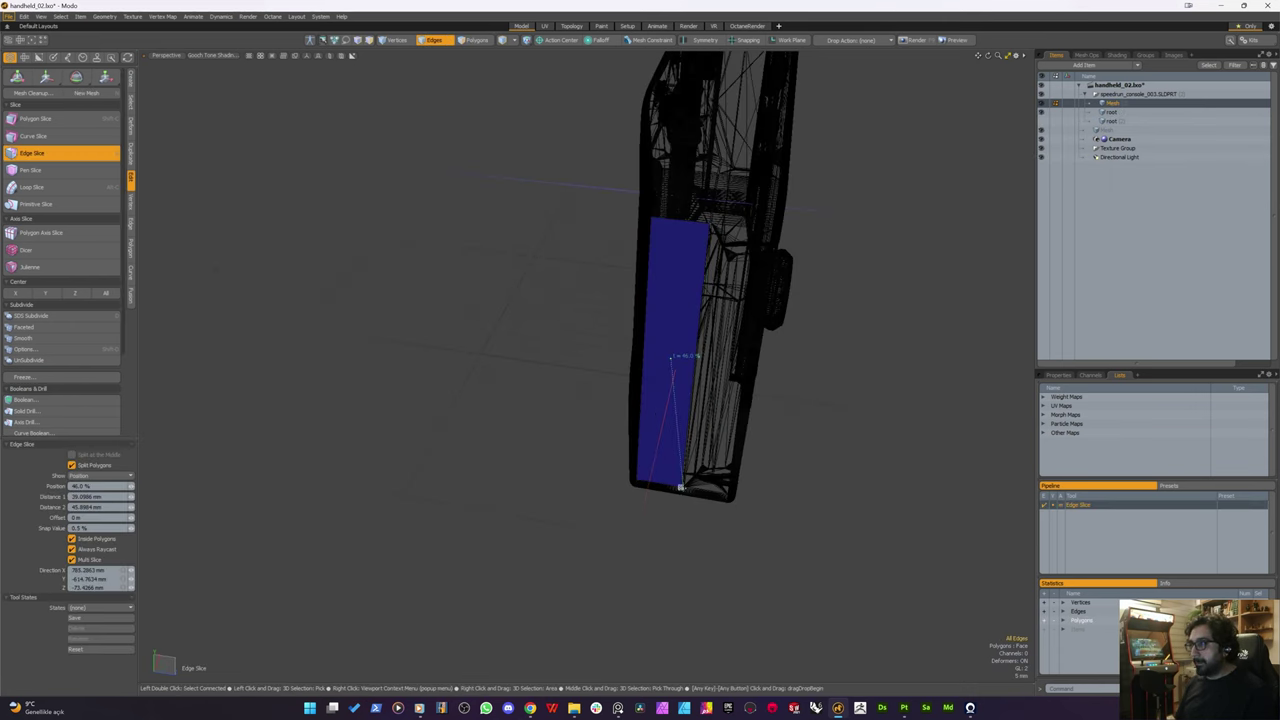
pyautogui.scroll(3, 680, 487)
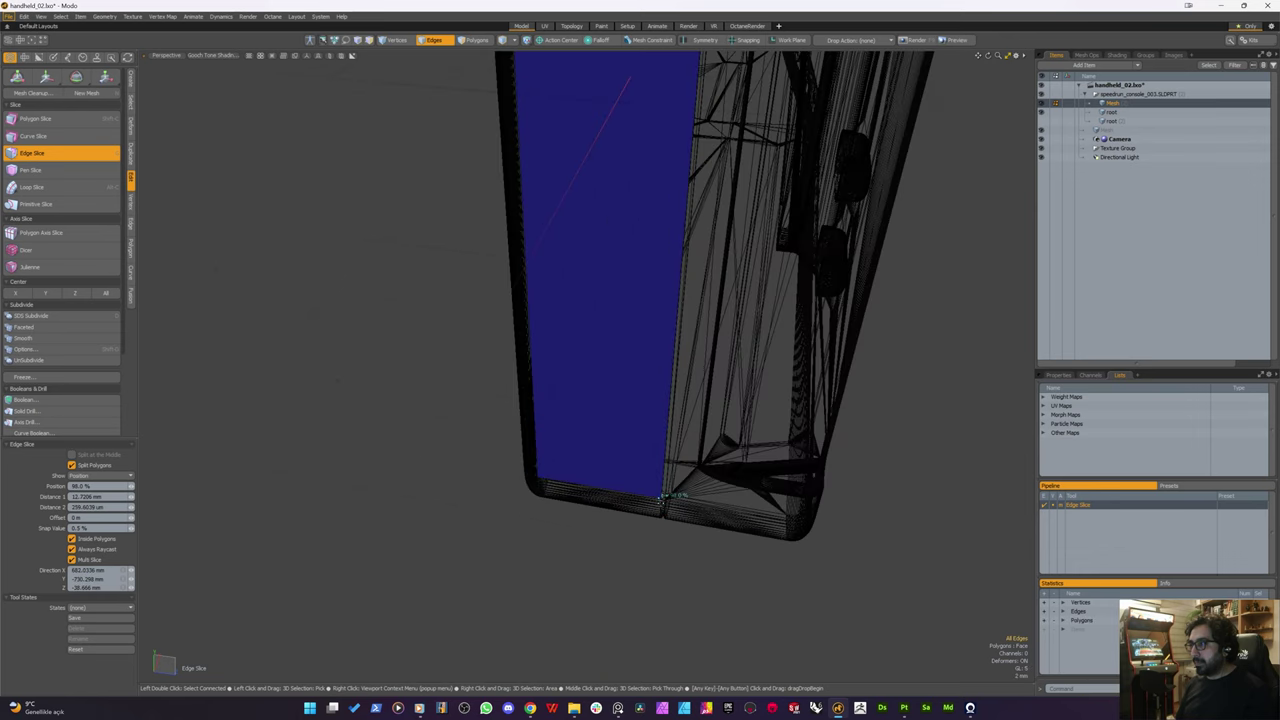
pyautogui.scroll(-3, 652, 388)
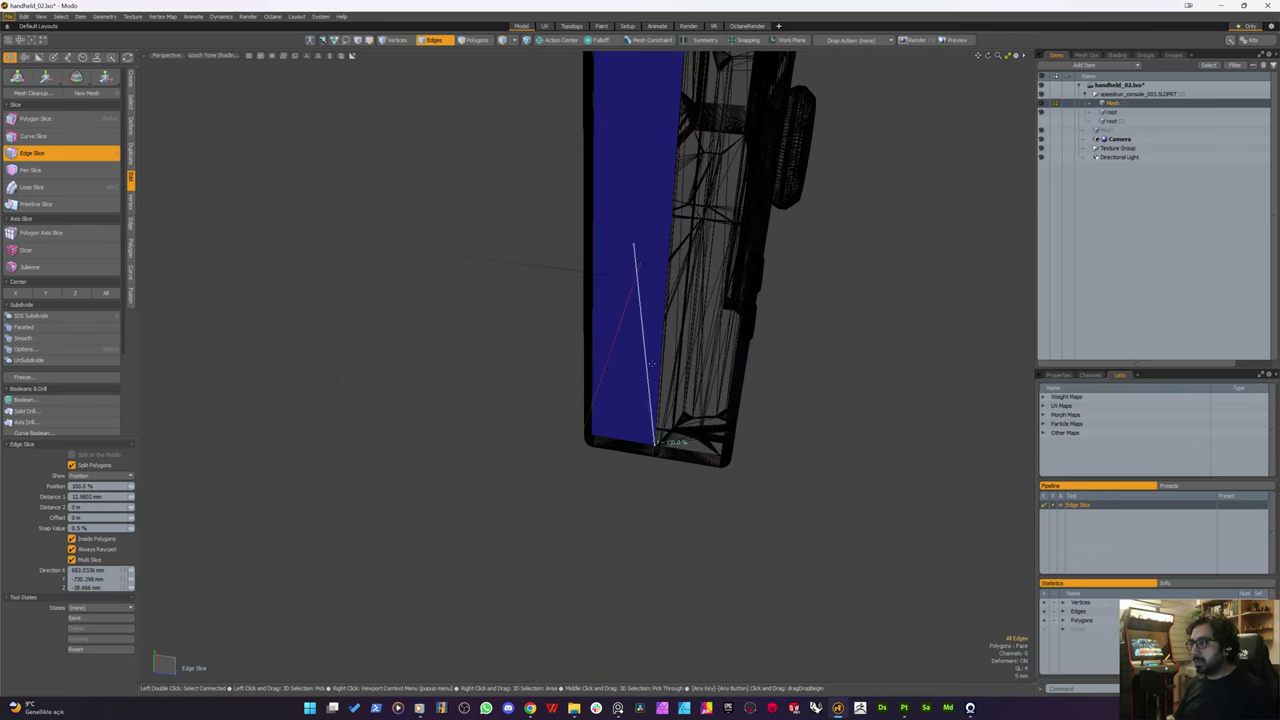
pyautogui.press('space')
pyautogui.click(640, 217)
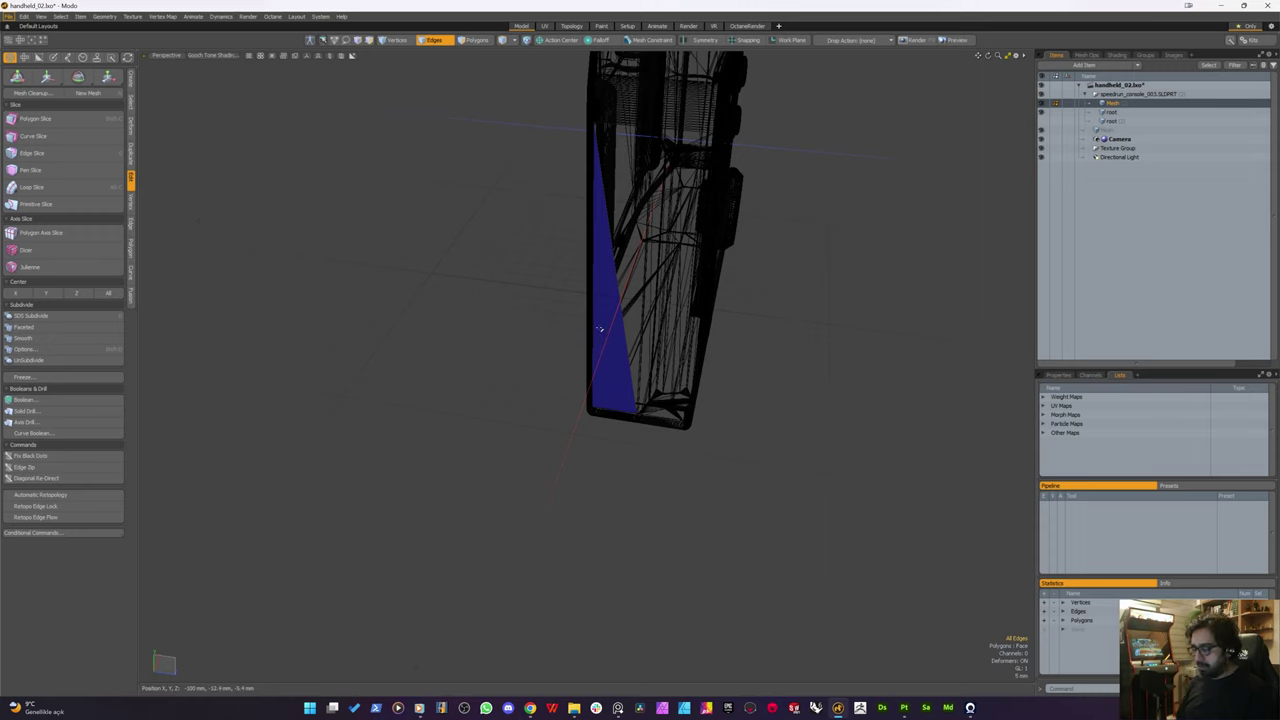
# Step: Undo the deletion and selection of the diagonal's upper segment on the side face
pyautogui.hotkey('ctrl', 'z')
pyautogui.keyDown('alt'); pyautogui.moveTo(603, 302); pyautogui.dragTo(617, 277); pyautogui.keyUp('alt')
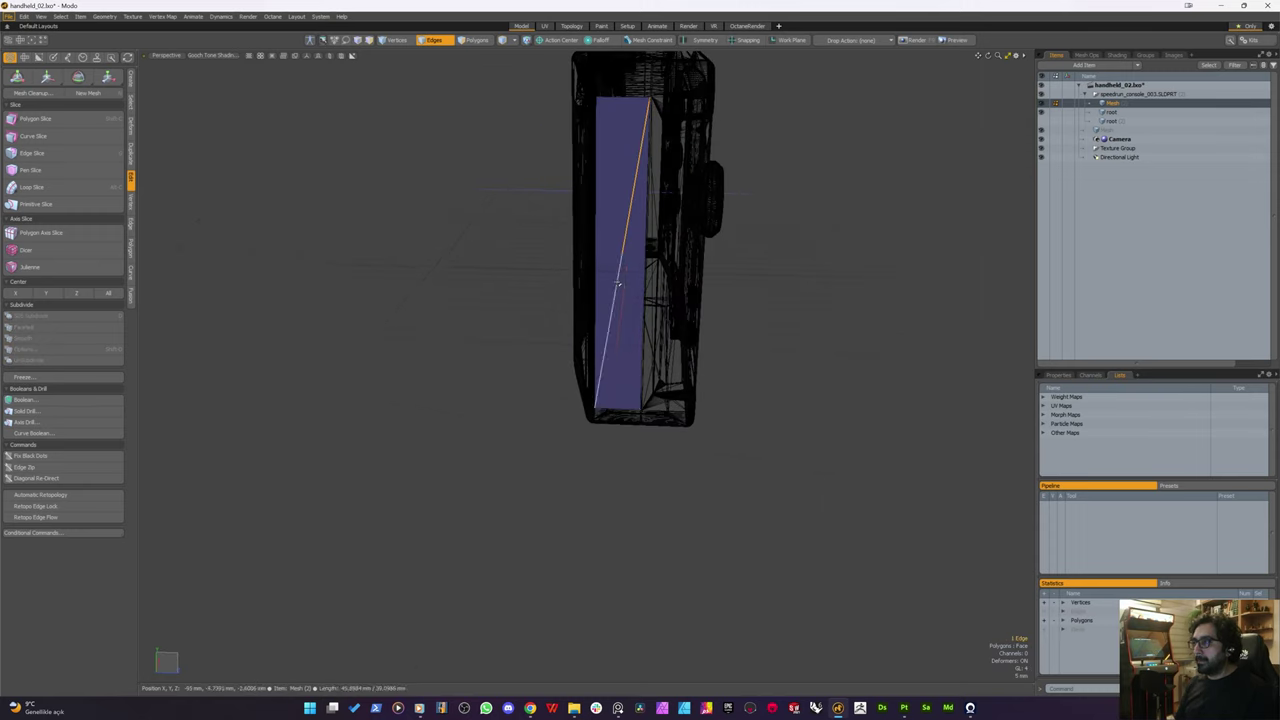
pyautogui.scroll(2, 617, 284)
pyautogui.scroll(-1, 623, 271)
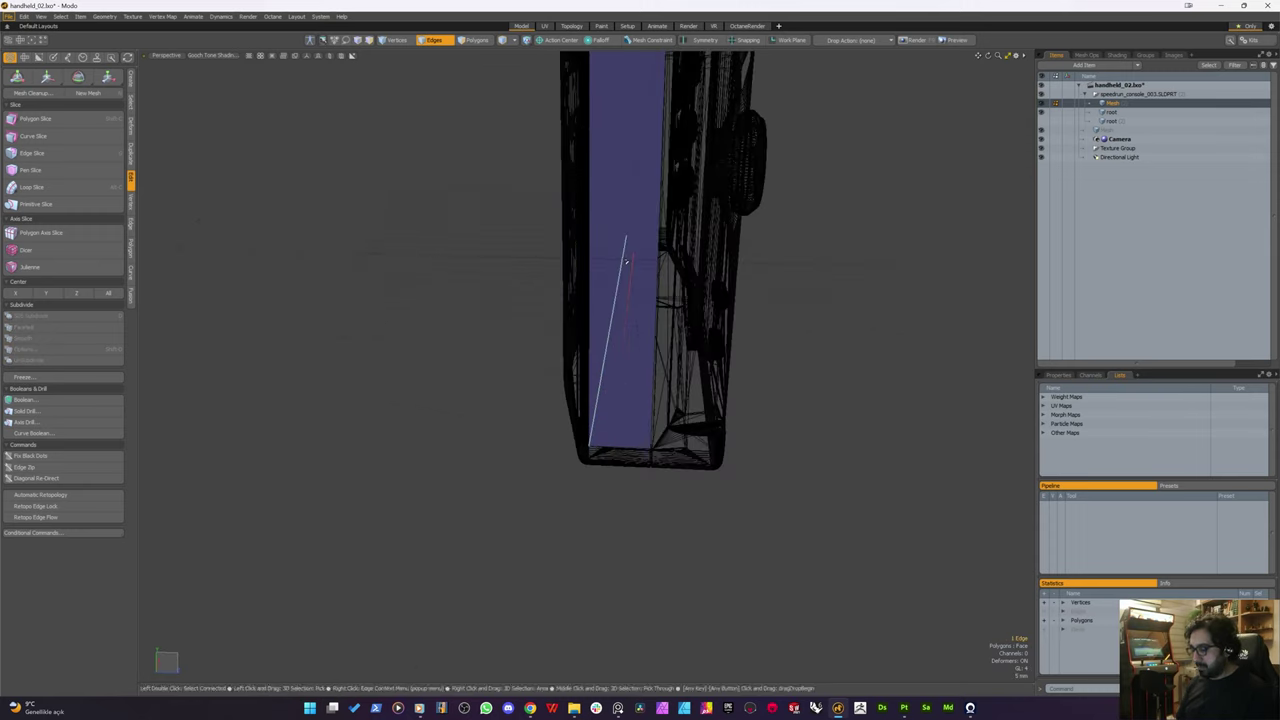
pyautogui.hotkey('ctrl', 'z')
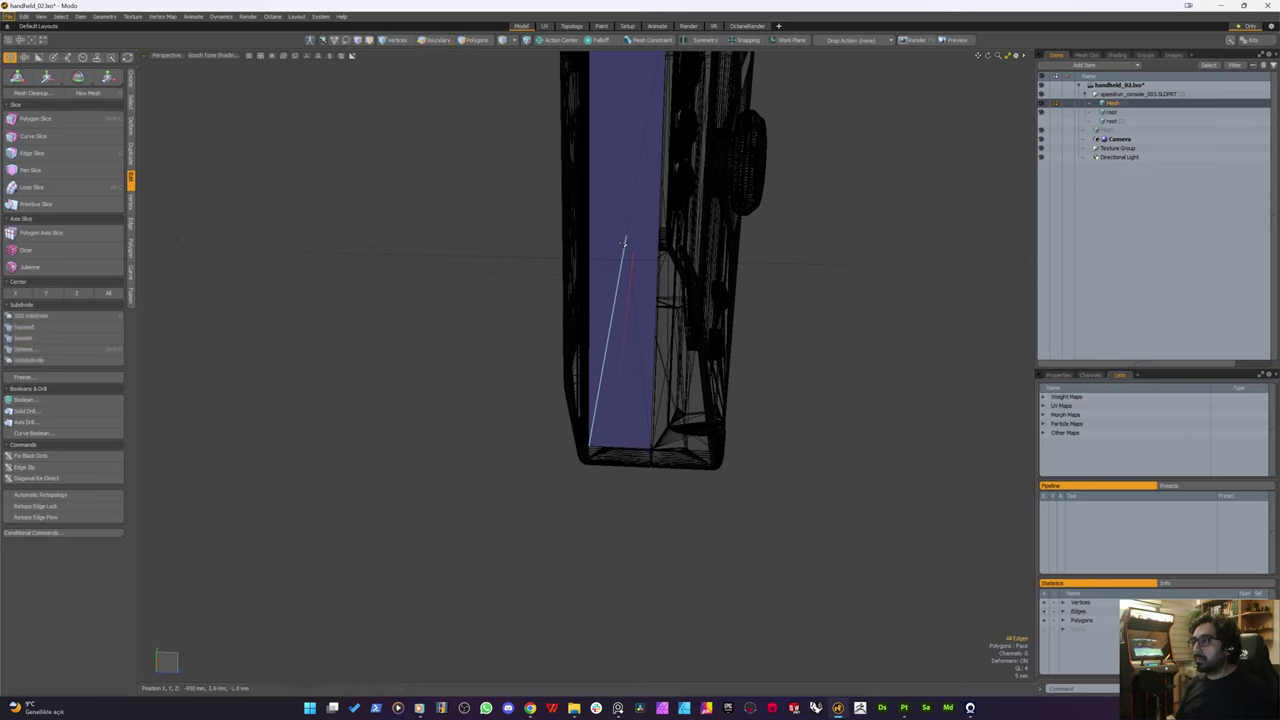
# Step: Try to Edge Slice from the diagonal's centre point to the side face's outer long edge and delete the upper diagonal segment
pyautogui.press('c')
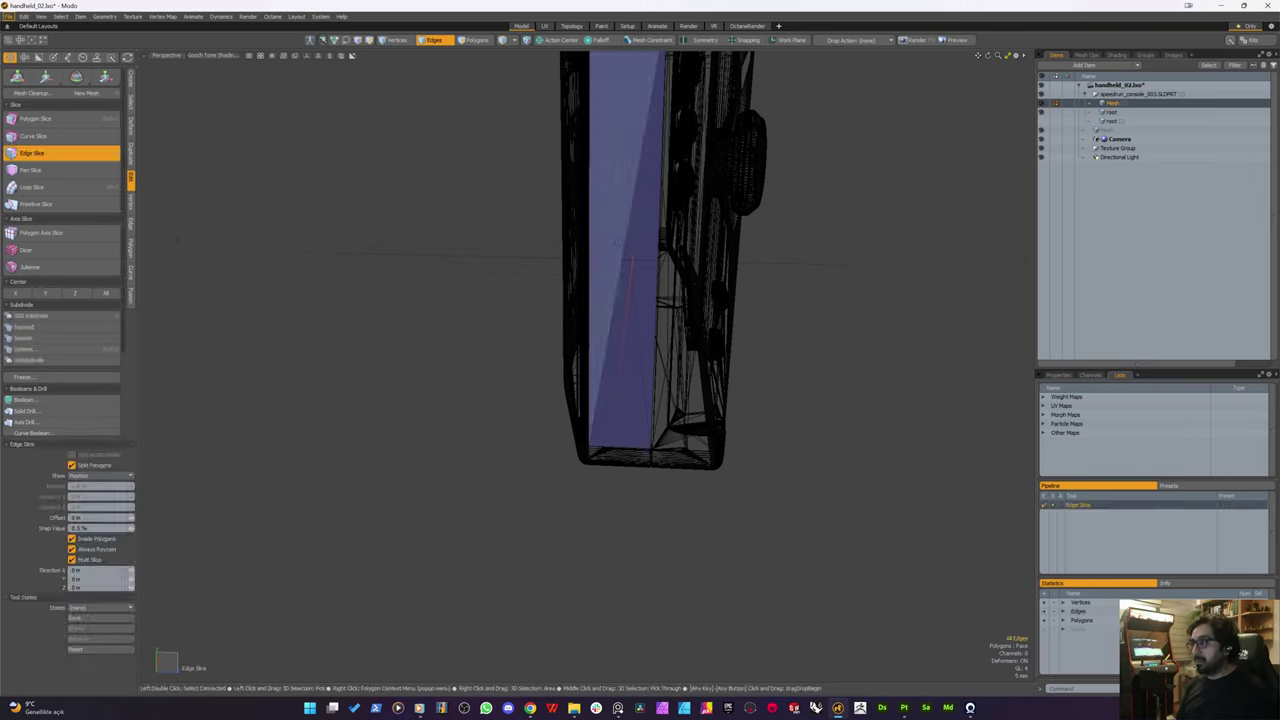
pyautogui.scroll(-2, 626, 239)
pyautogui.keyDown('alt'); pyautogui.keyDown('shift'); pyautogui.moveTo(625, 240); pyautogui.dragTo(615, 283); pyautogui.keyUp('shift'); pyautogui.keyUp('alt')
pyautogui.scroll(2, 614, 285)
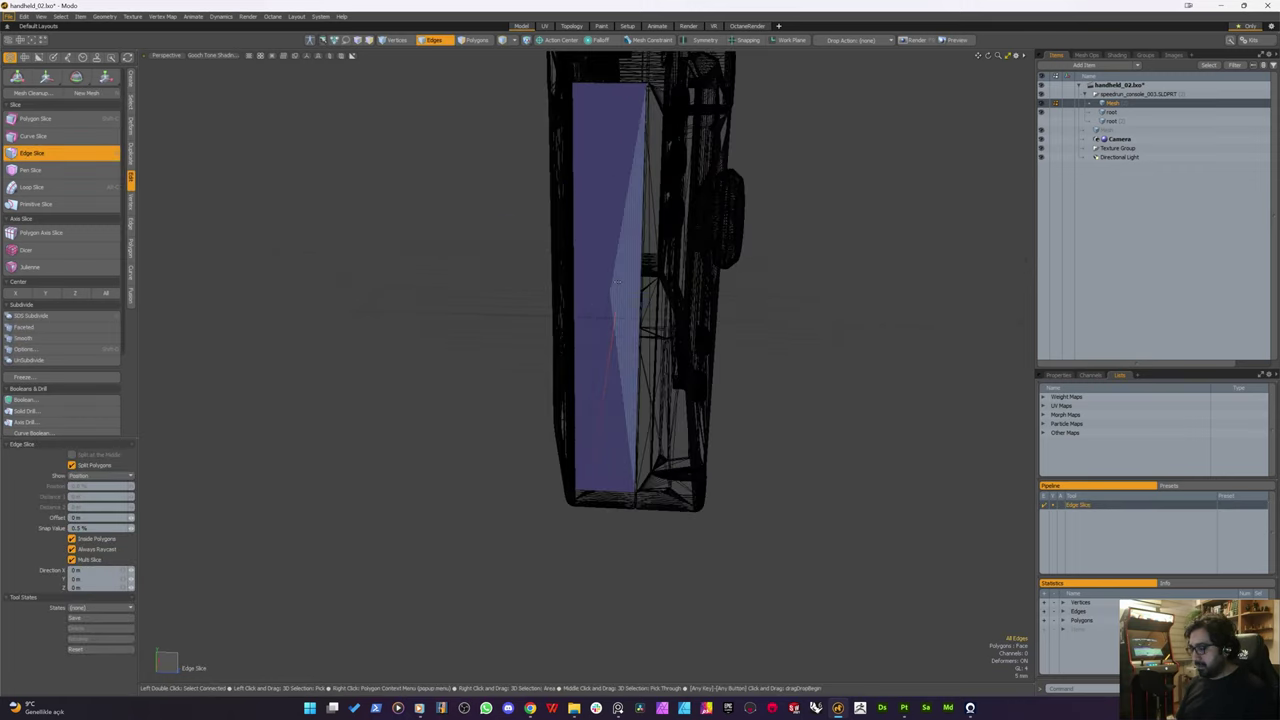
pyautogui.click(573, 255)
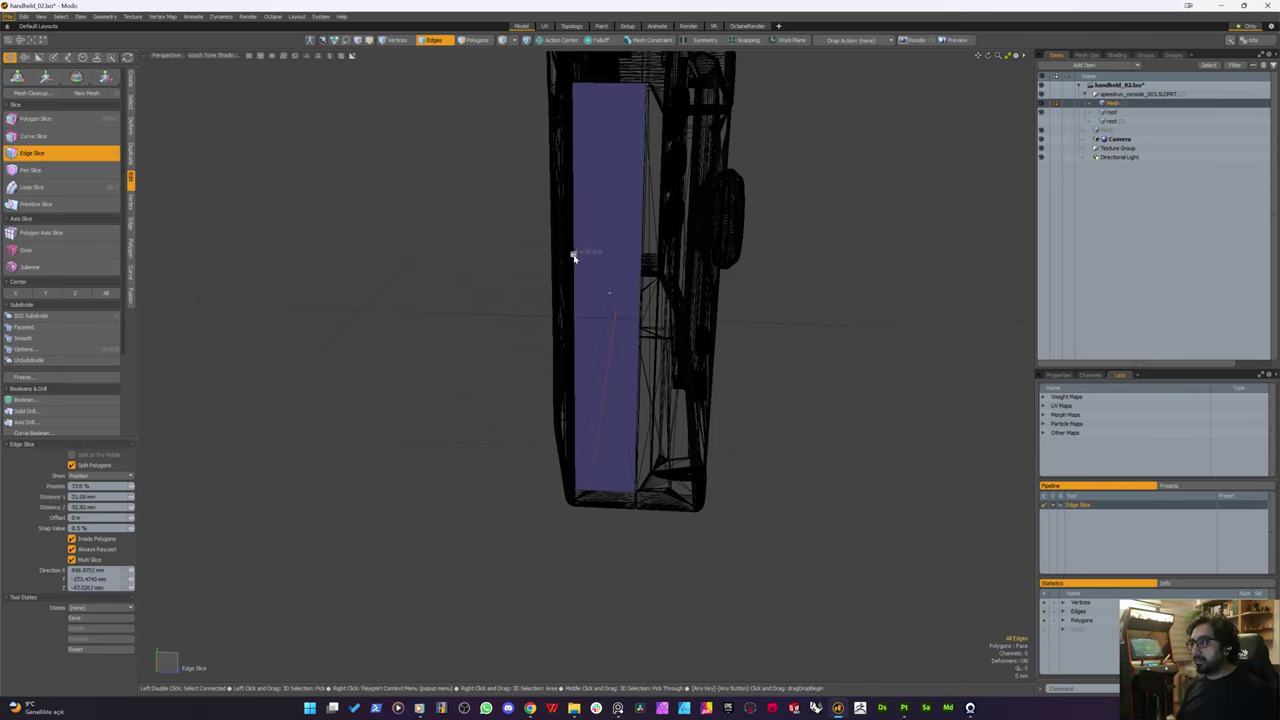
pyautogui.press('space')
pyautogui.click(616, 265)
pyautogui.press('Delete')
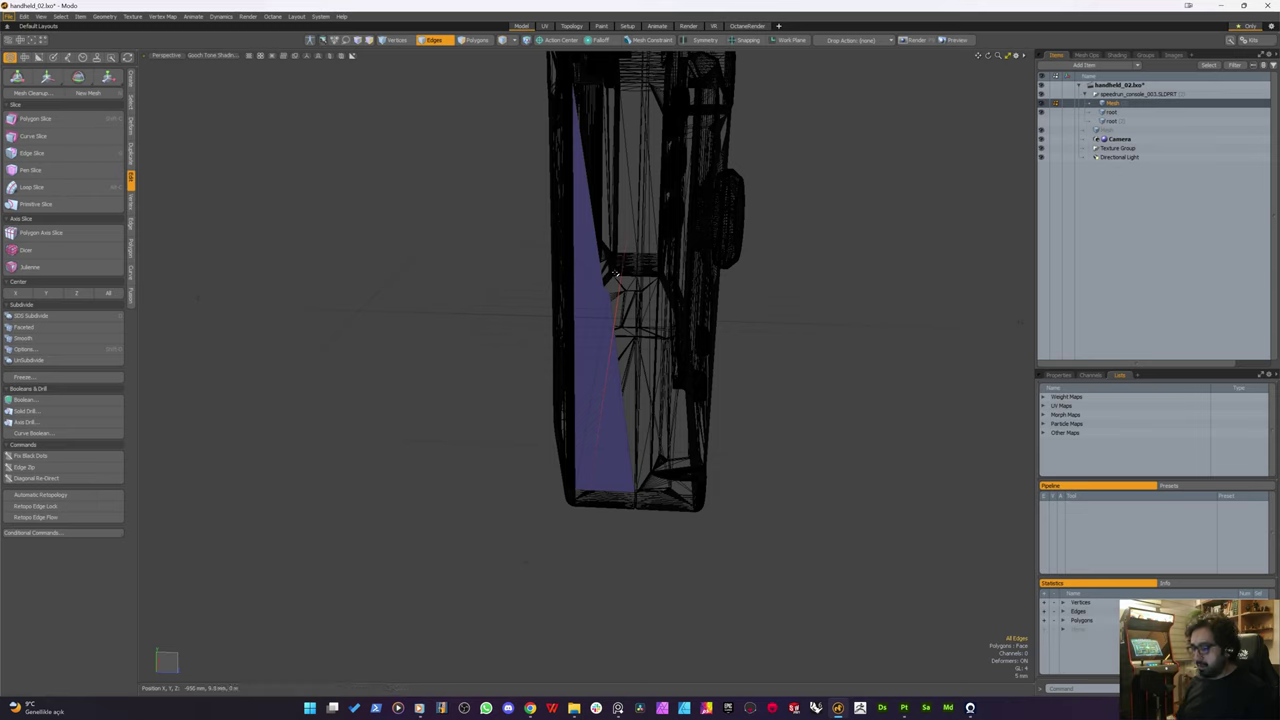
# Step: Undo the deletion and try removing the edges around the side face's centre point while keeping its surface
pyautogui.hotkey('ctrl', 'z')
pyautogui.press('BackSpace')
pyautogui.click(601, 286)
pyautogui.press('BackSpace')
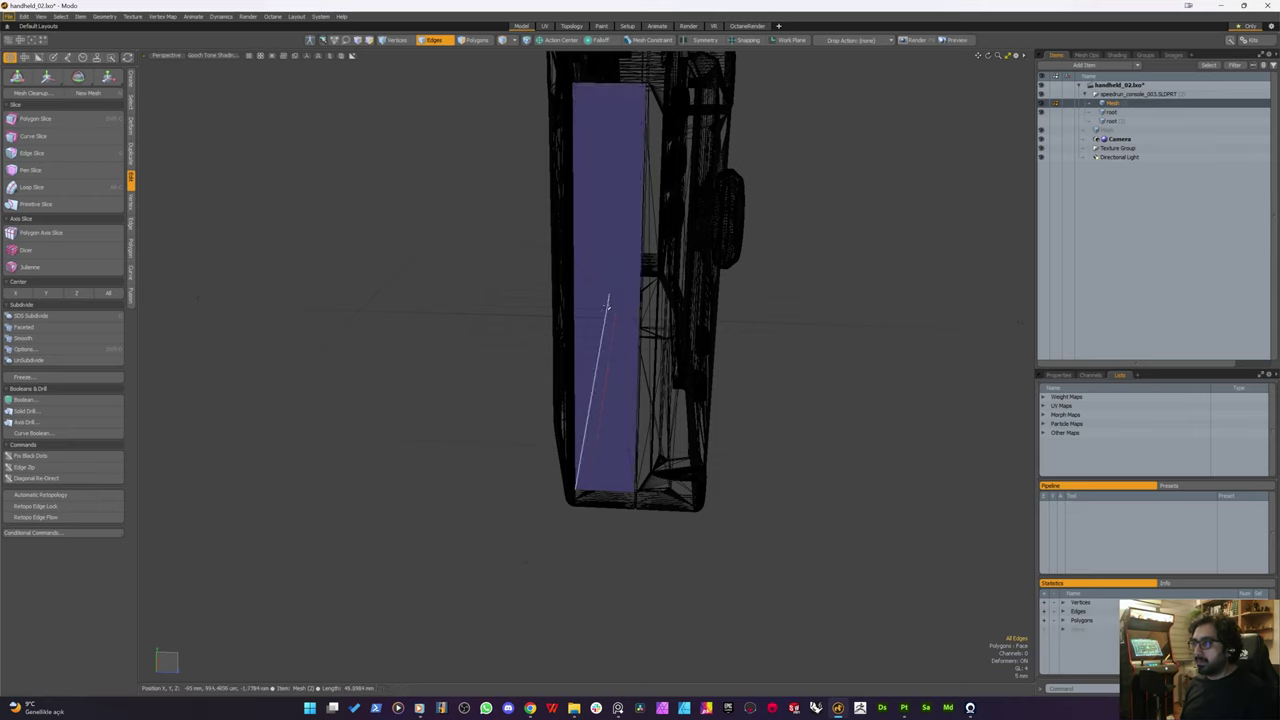
pyautogui.press('BackSpace')
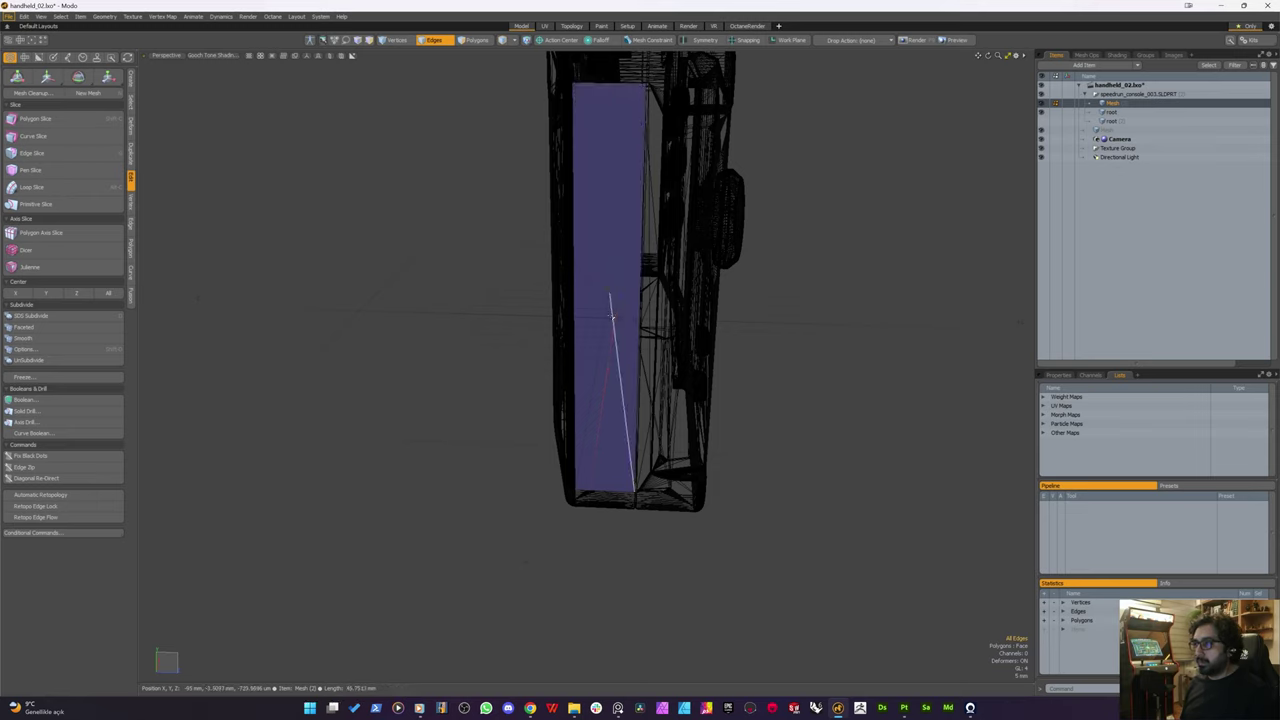
pyautogui.moveTo(608, 320)
pyautogui.keyDown('alt'); pyautogui.keyDown('shift'); pyautogui.mouseDown()
pyautogui.moveTo(620, 281)
pyautogui.moveTo(629, 308)
pyautogui.mouseUp(); pyautogui.keyUp('shift'); pyautogui.keyUp('alt')
pyautogui.click(617, 326)
# Step: Try to Edge Slice from the centre point toward the side face's inner long edge and delete the lower edge
pyautogui.press('c')
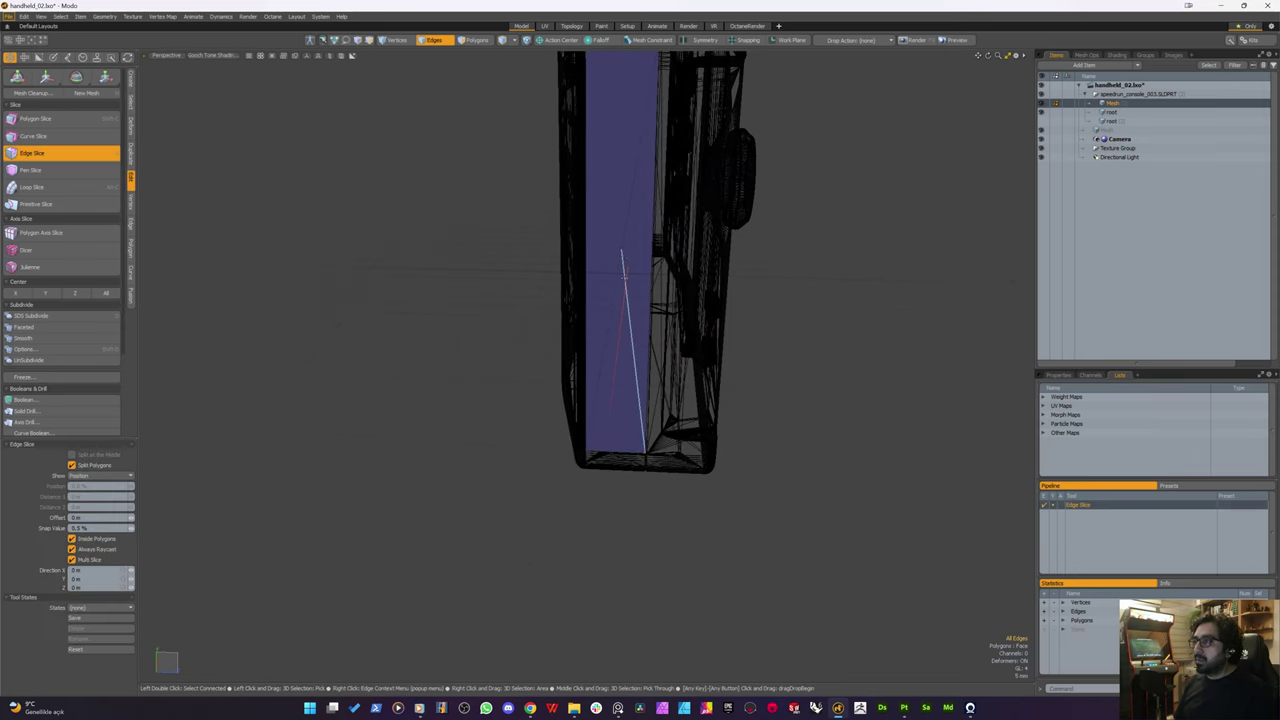
pyautogui.click(620, 253)
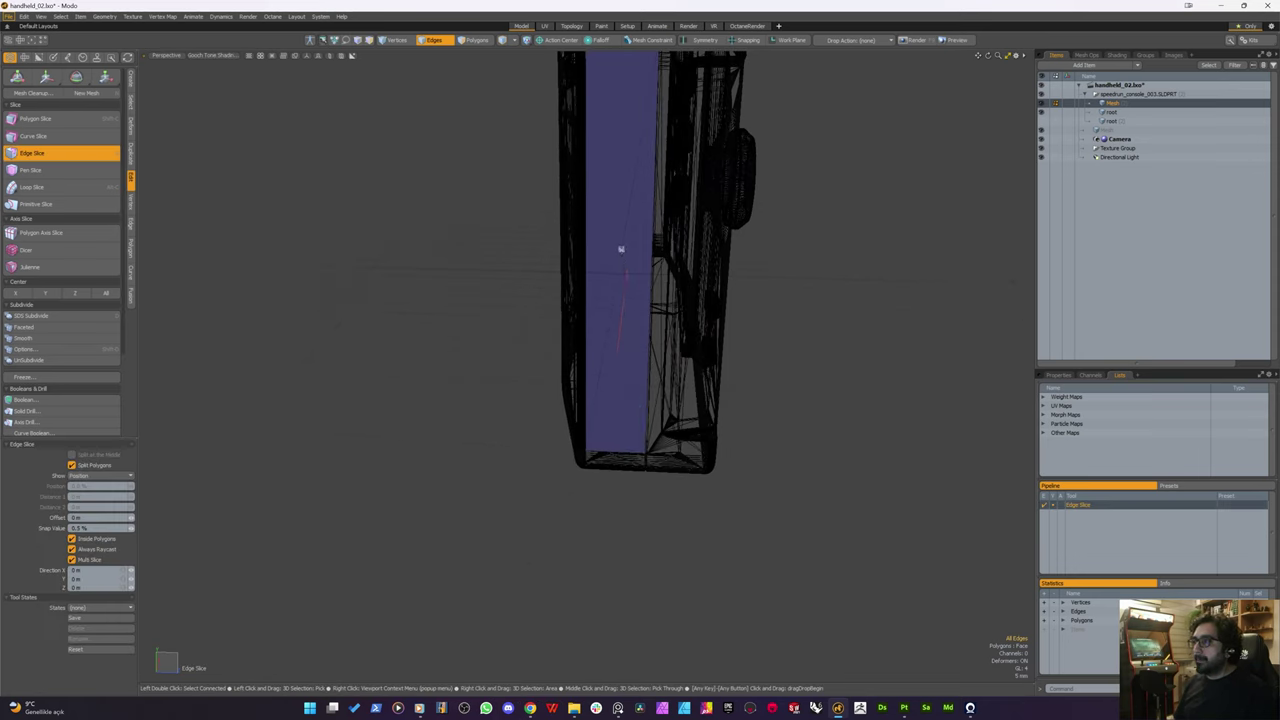
pyautogui.click(621, 250)
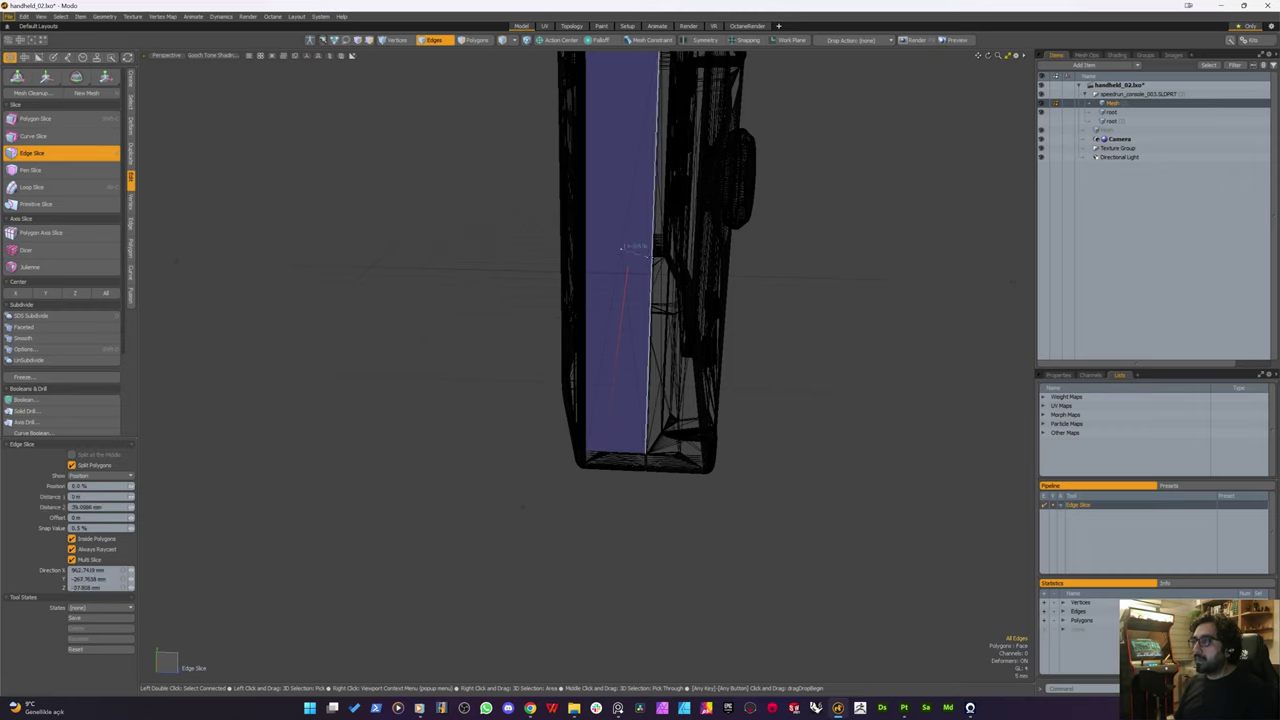
pyautogui.press('space')
pyautogui.press('Delete')
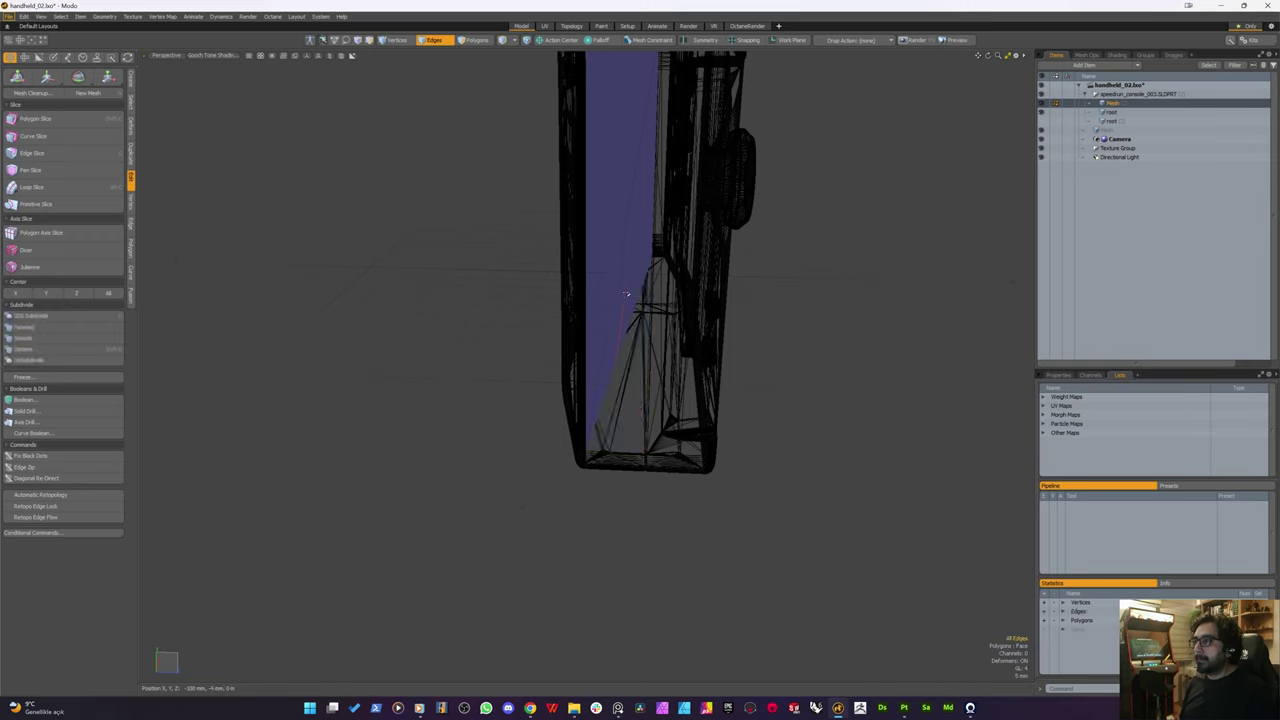
# Step: Undo all the edge slices and edge removals on the pasted side face, back to its original two triangles
pyautogui.hotkey('ctrl', 'z')
pyautogui.hotkey('ctrl', 'z')
pyautogui.hotkey('ctrl', 'z')
pyautogui.hotkey('ctrl', 'z')
pyautogui.hotkey('ctrl', 'z')
pyautogui.scroll(-4, 630, 255)
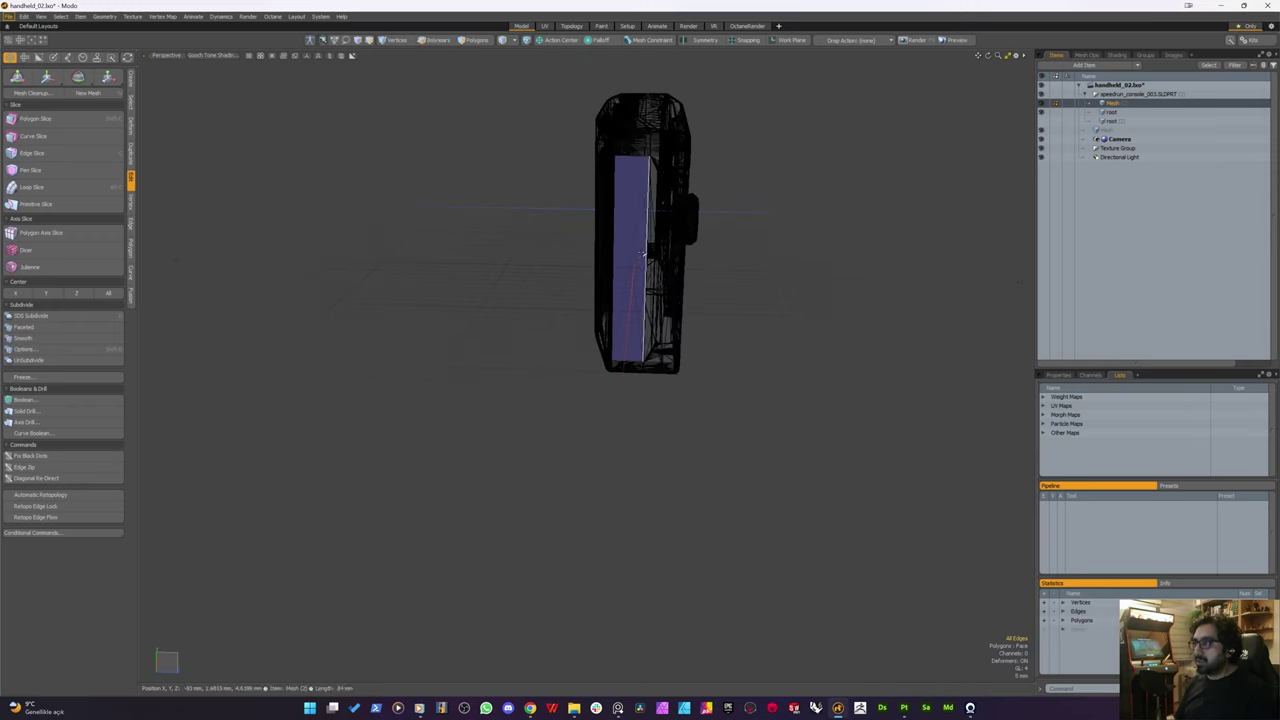
pyautogui.hotkey('ctrl', 'z')
pyautogui.scroll(5, 630, 246)
pyautogui.keyDown('alt'); pyautogui.moveTo(630, 246); pyautogui.dragTo(626, 286); pyautogui.keyUp('alt')
pyautogui.hotkey('ctrl', 'z')
pyautogui.hotkey('ctrl', 'z')
pyautogui.hotkey('ctrl', 'z')
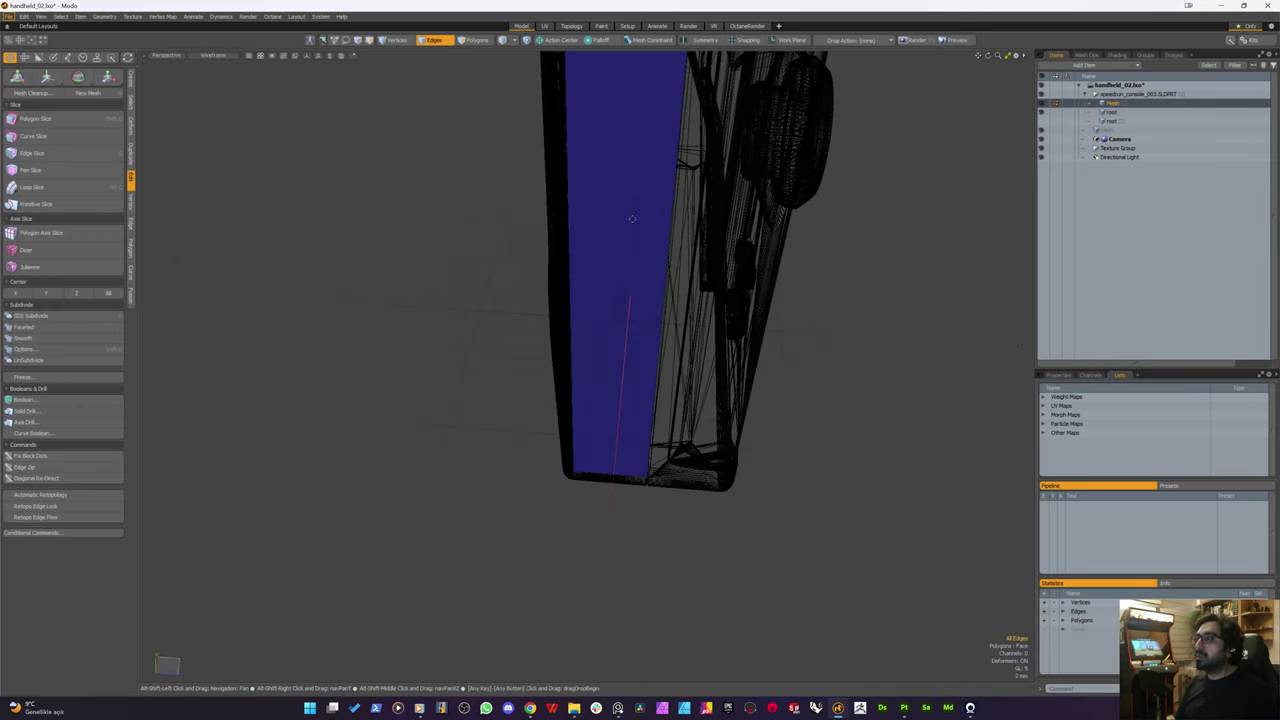
pyautogui.keyDown('alt'); pyautogui.keyDown('shift'); pyautogui.moveTo(632, 217); pyautogui.dragTo(634, 306); pyautogui.keyUp('shift'); pyautogui.keyUp('alt')
pyautogui.hotkey('ctrl', 'z')
pyautogui.hotkey('ctrl', 'z')
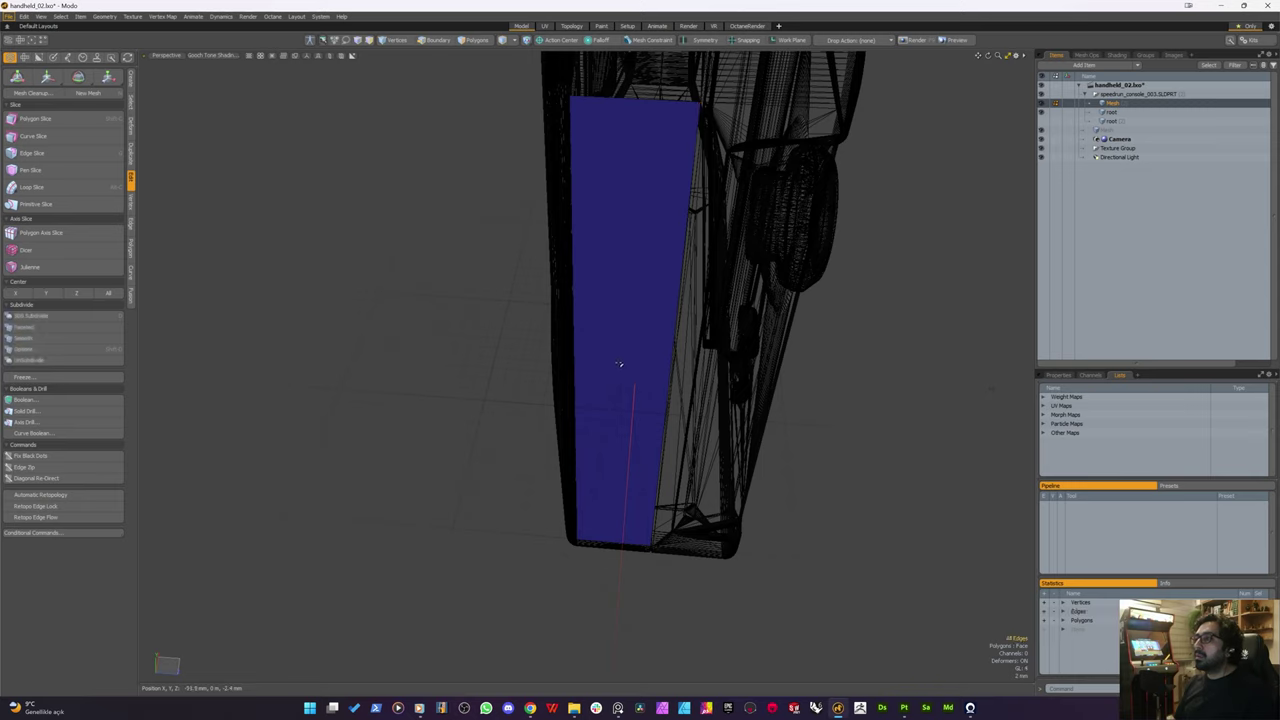
pyautogui.scroll(-6, 619, 364)
pyautogui.press('space')
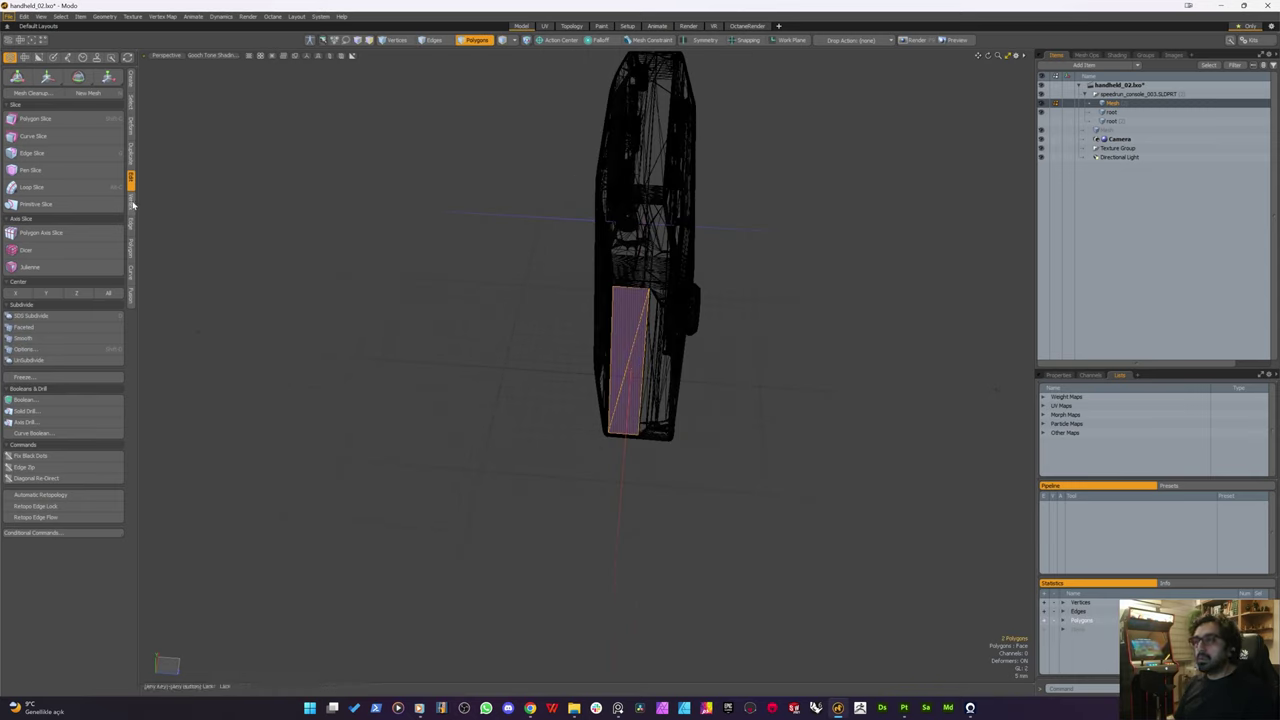
pyautogui.scroll(3, 690, 325)
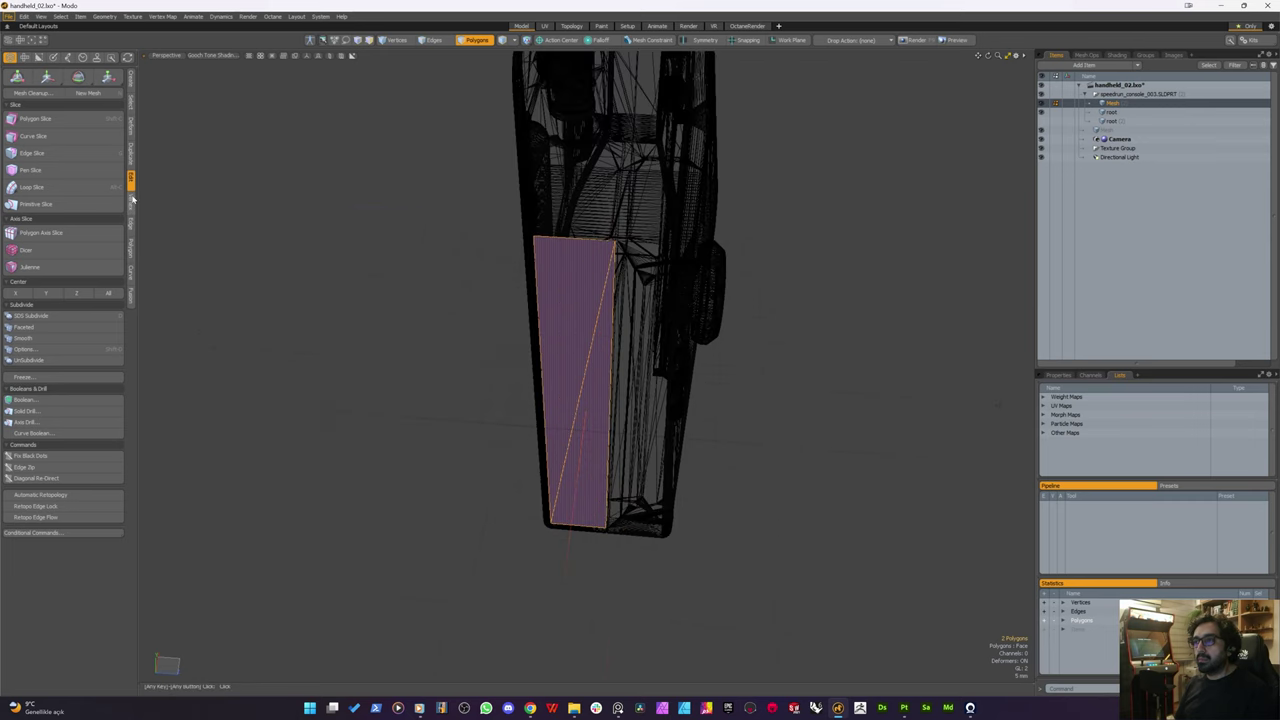
pyautogui.click(131, 227)
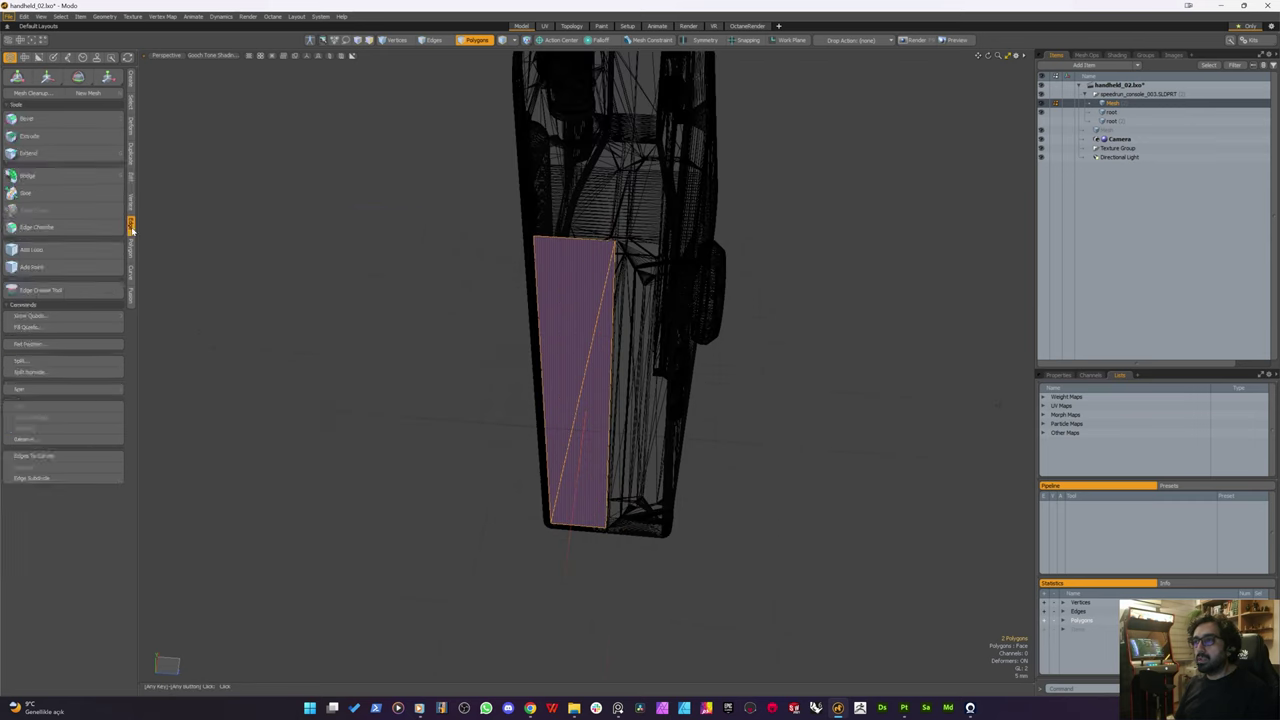
pyautogui.click(131, 248)
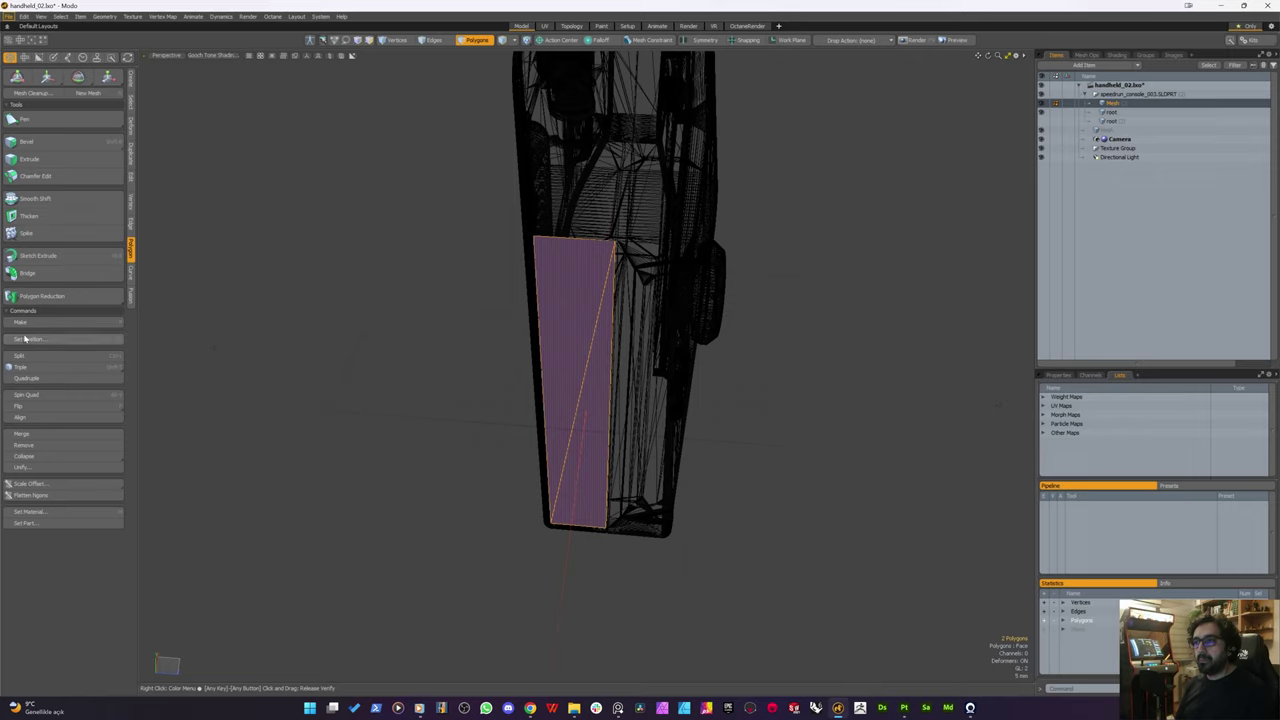
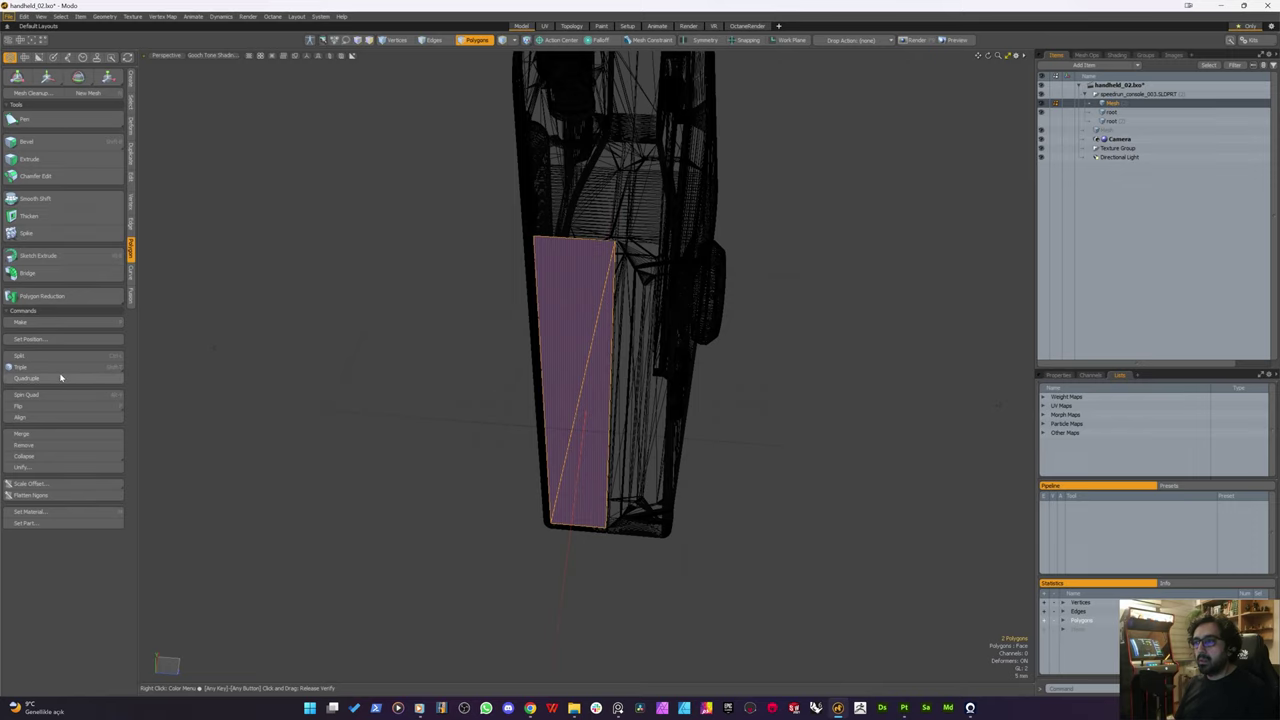
pyautogui.click(21, 408)
pyautogui.keyDown('alt'); pyautogui.moveTo(545, 354); pyautogui.dragTo(571, 323); pyautogui.keyUp('alt')
pyautogui.press('2')
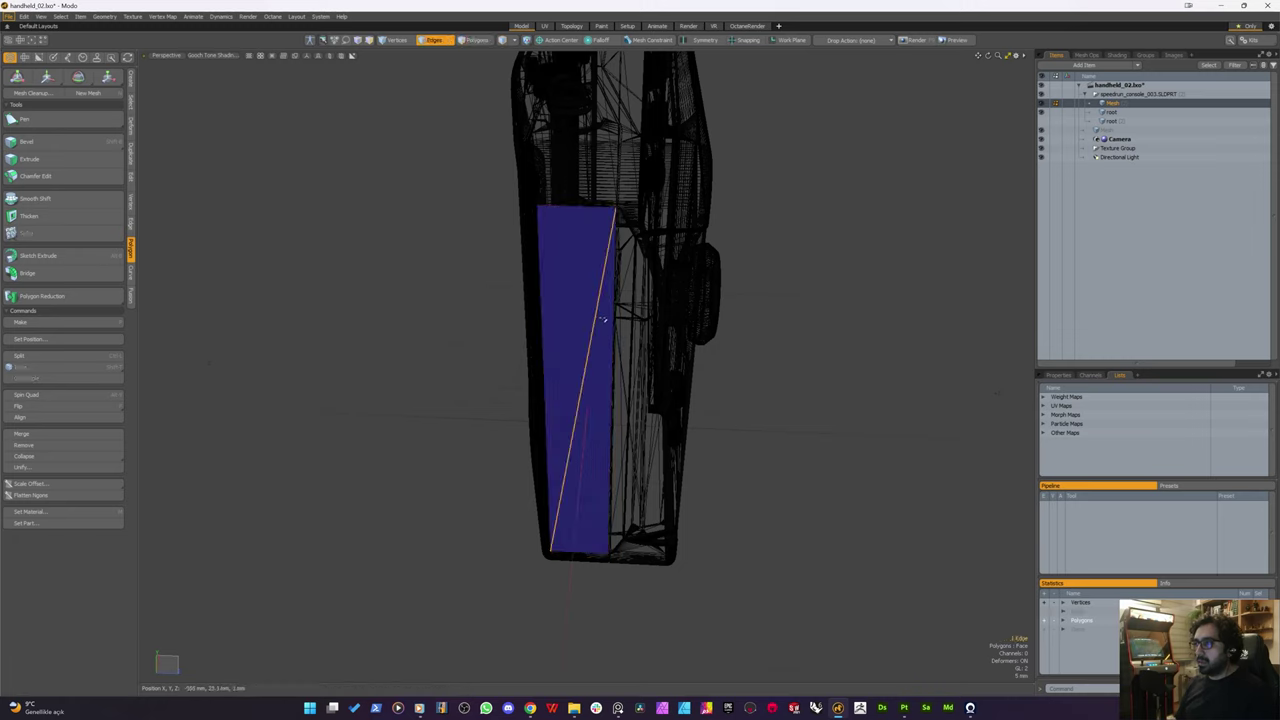
pyautogui.click(603, 316)
pyautogui.hotkey('alt', 'c')
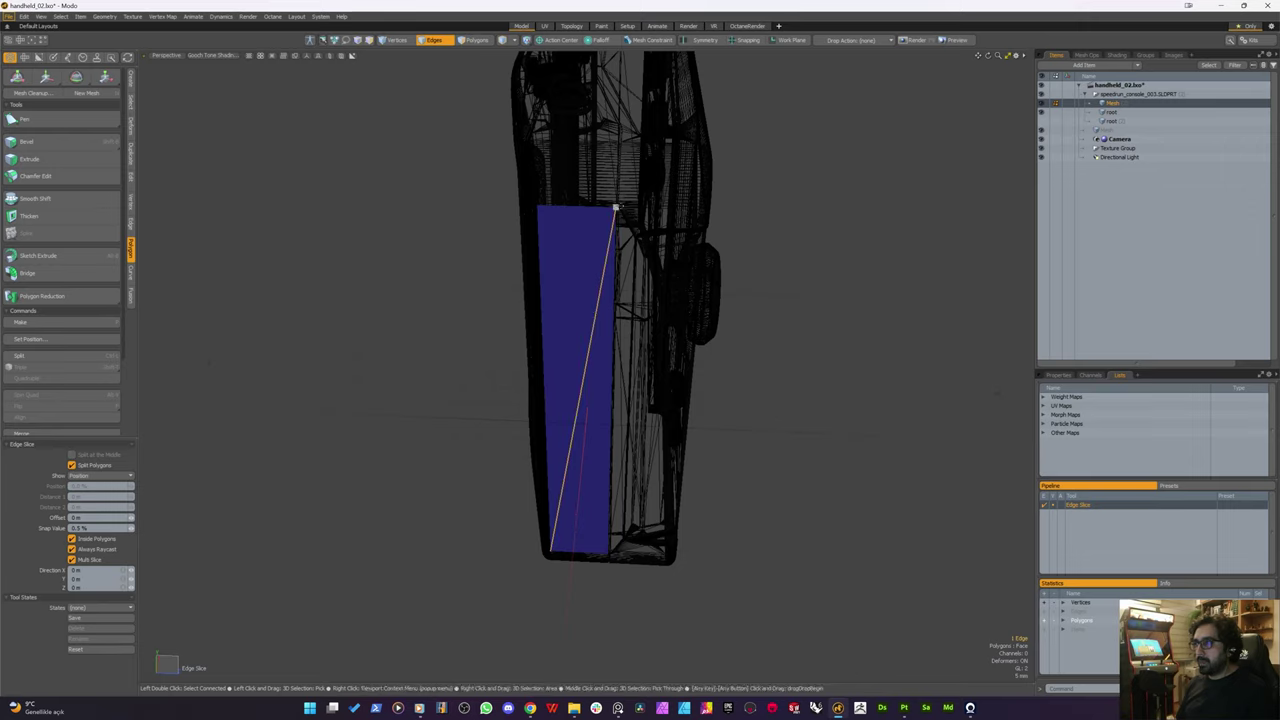
pyautogui.press('space')
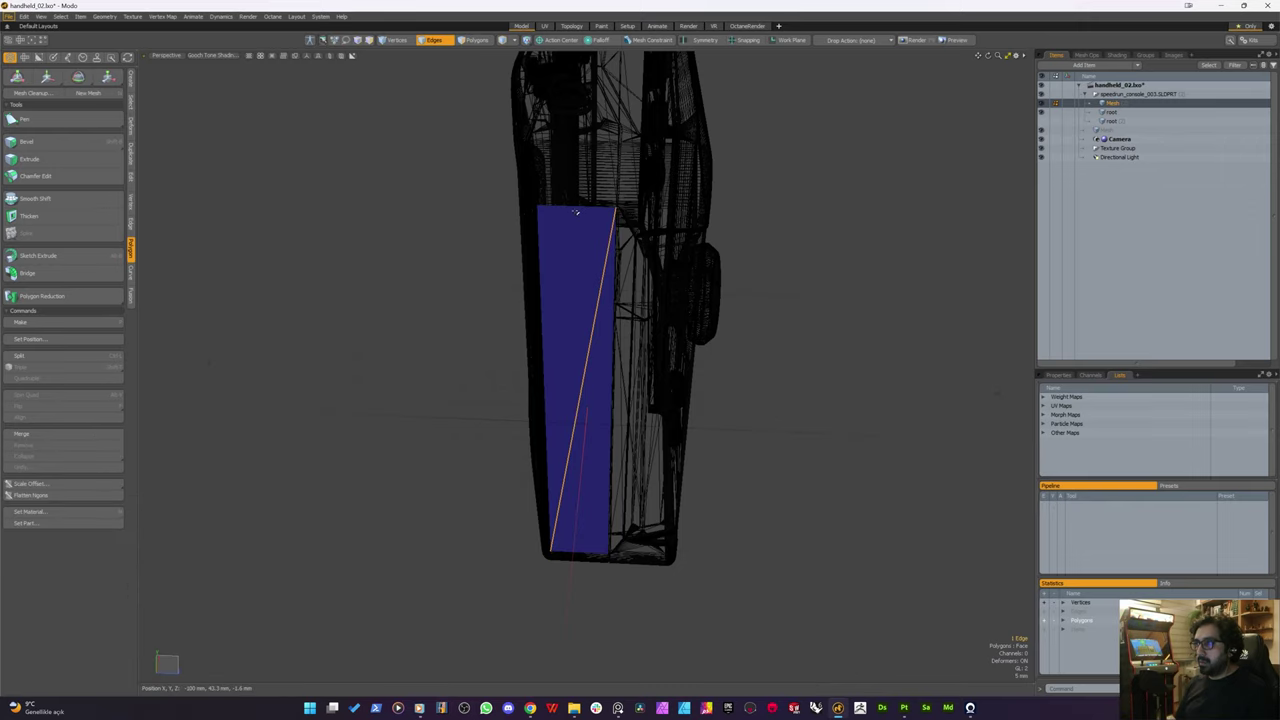
# Step: Extend the side face's four border edges and scale them outward into a surrounding ring of faces
pyautogui.click(579, 208)
pyautogui.doubleClick(534, 249)
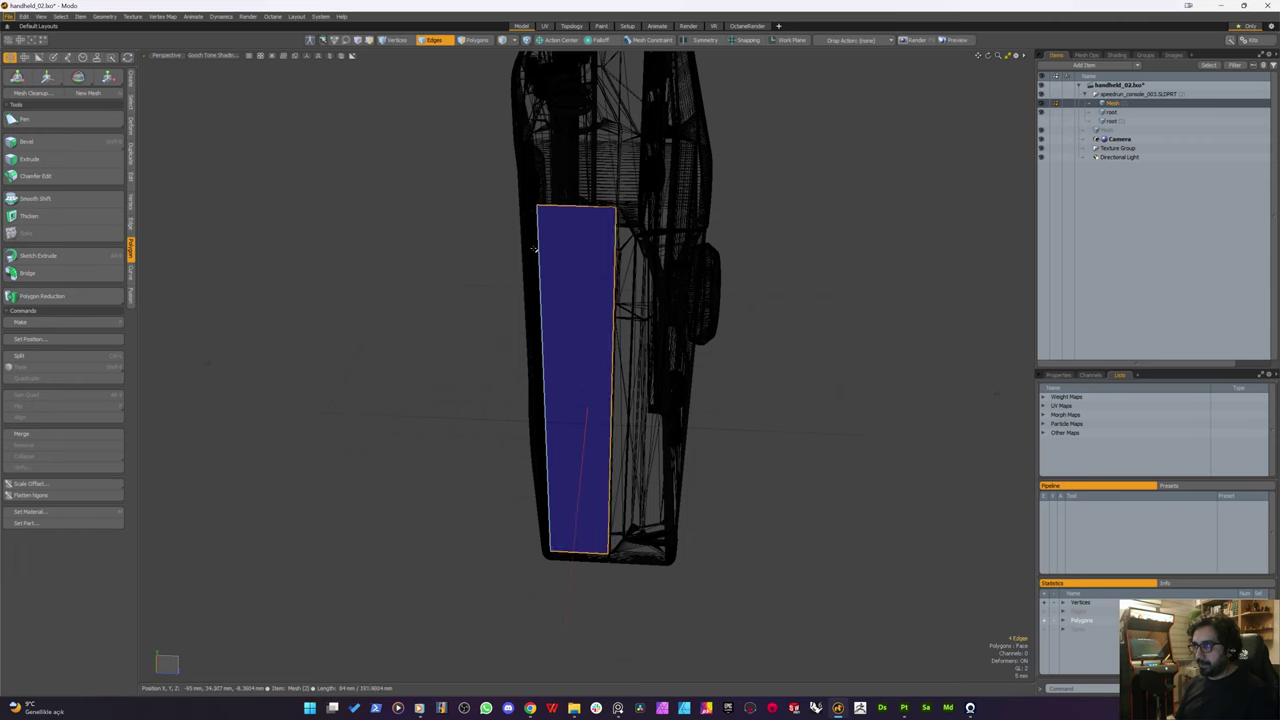
pyautogui.press('t')
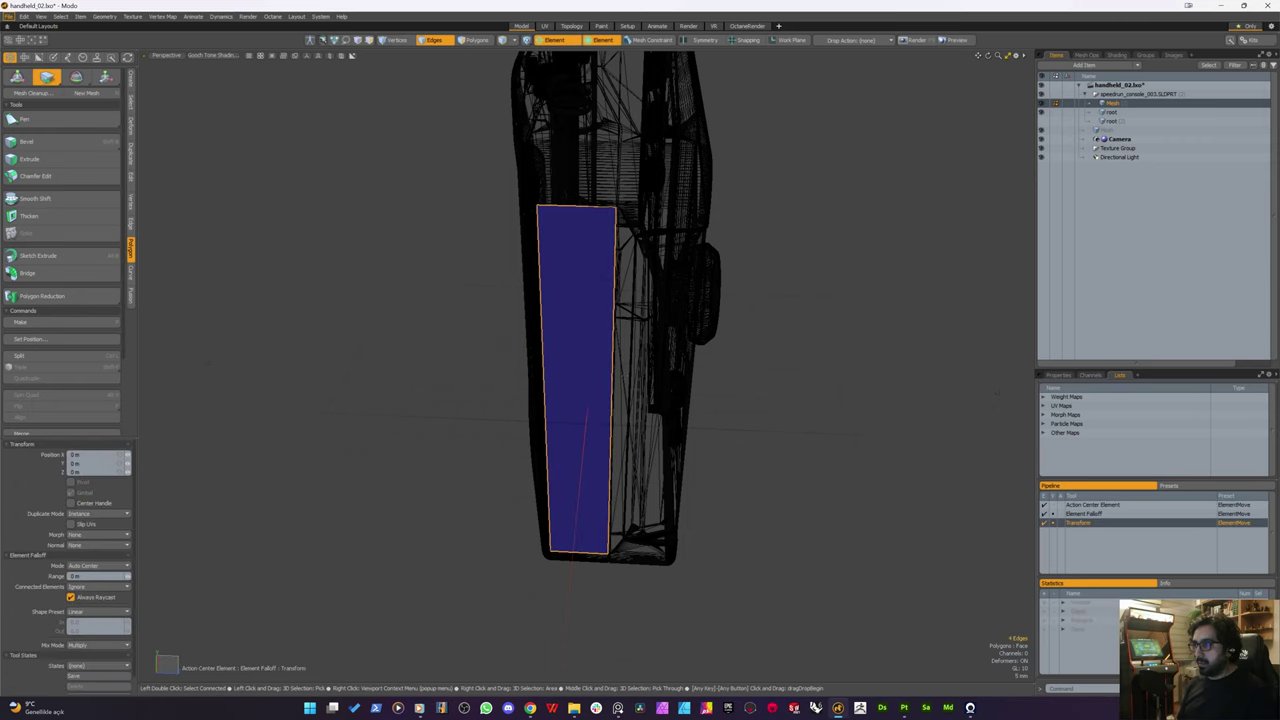
pyautogui.press('r')
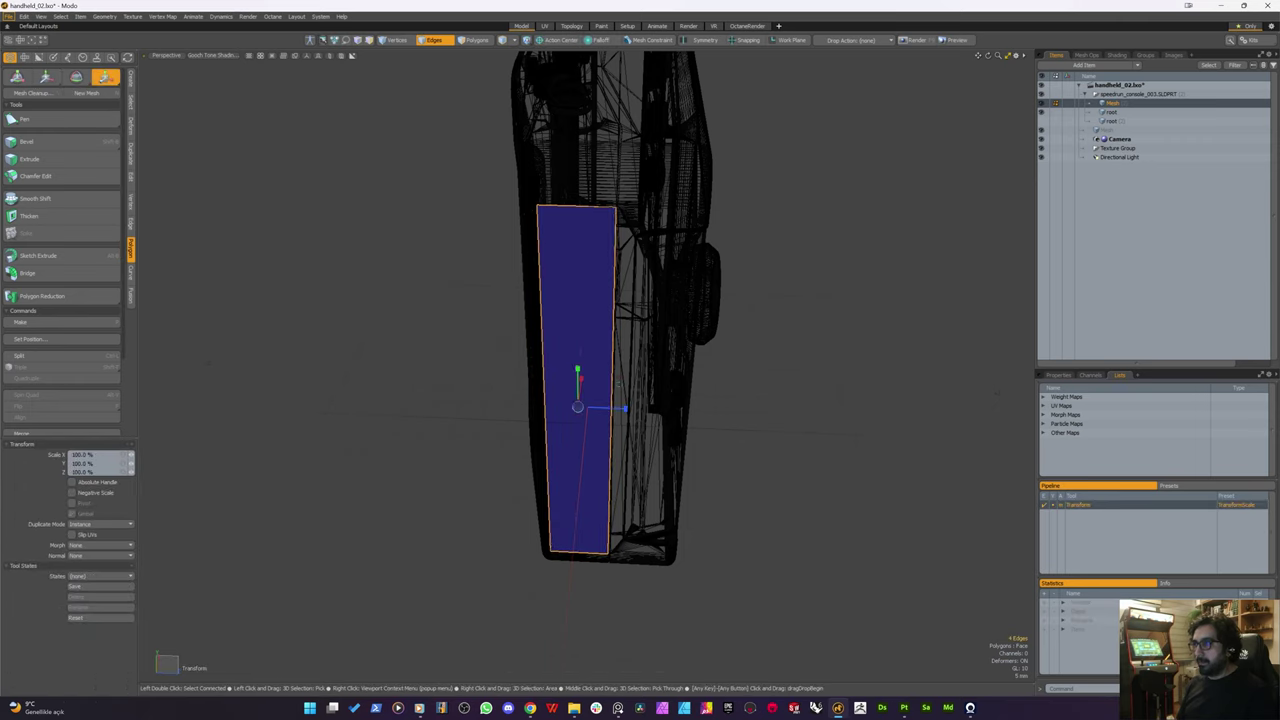
pyautogui.moveTo(618, 385); pyautogui.dragTo(674, 385)
pyautogui.press('space')
# Step: Remove the side face's diagonal edge and delete the four ring faces surrounding it
pyautogui.click(592, 318)
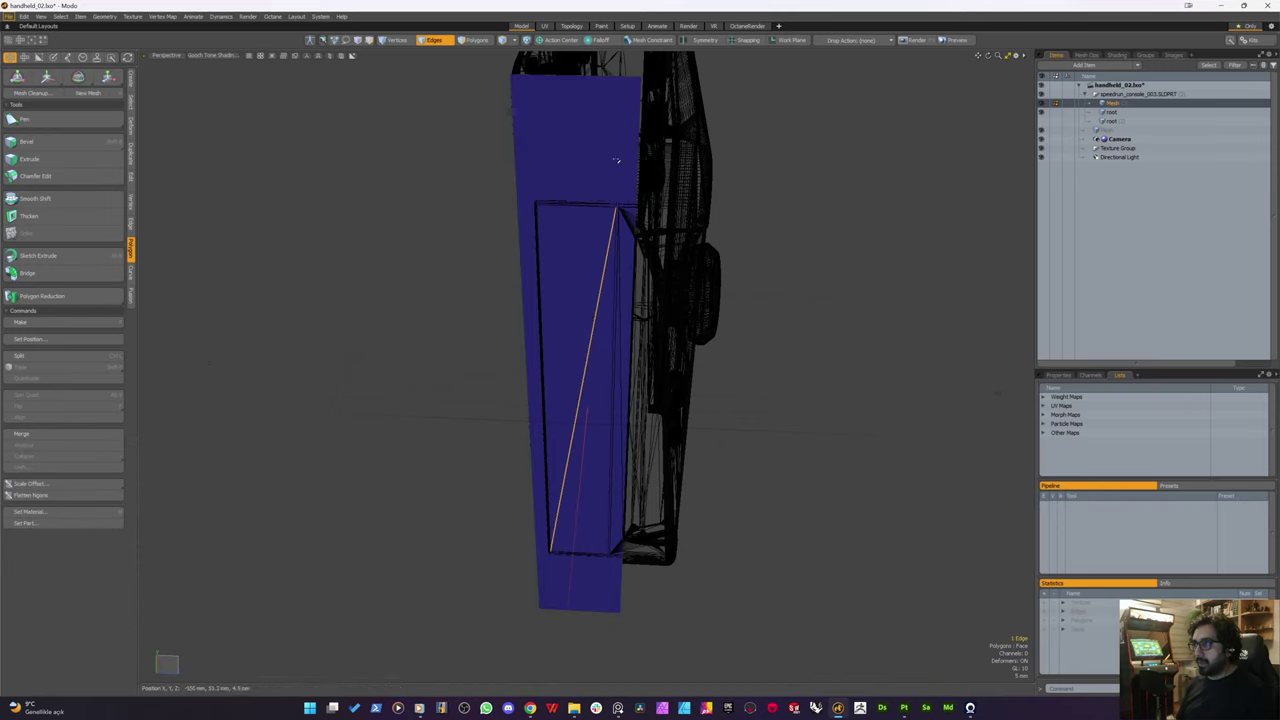
pyautogui.press('Delete')
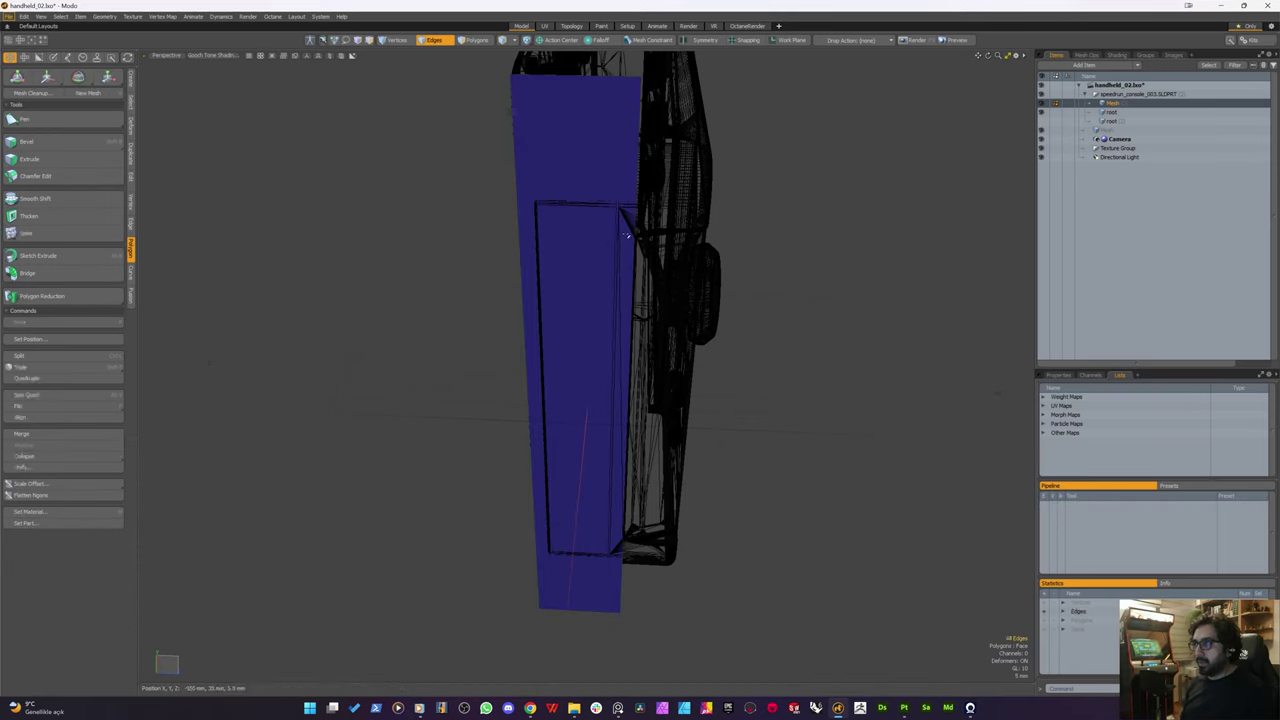
pyautogui.press('3')
pyautogui.click(591, 126)
pyautogui.keyDown('shift'); pyautogui.click(517, 257); pyautogui.keyUp('shift')
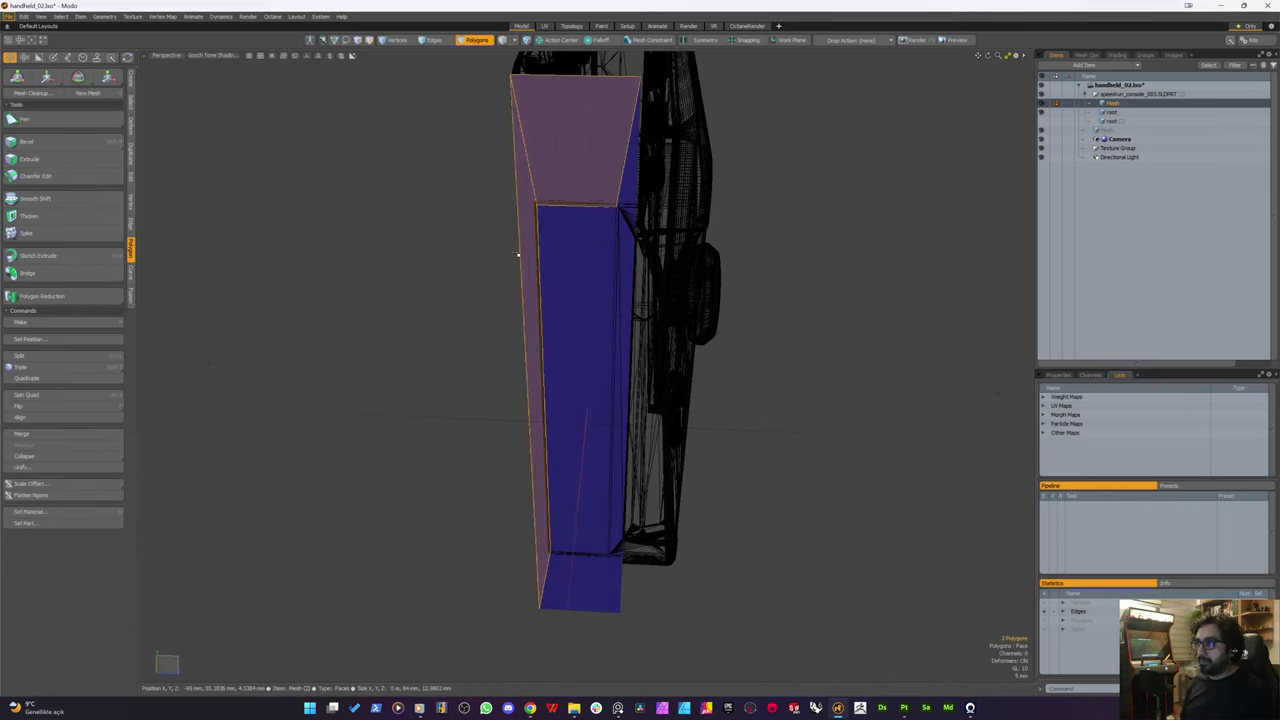
pyautogui.keyDown('shift'); pyautogui.click(577, 583); pyautogui.keyUp('shift')
pyautogui.keyDown('shift'); pyautogui.click(620, 553); pyautogui.keyUp('shift')
pyautogui.press('Delete')
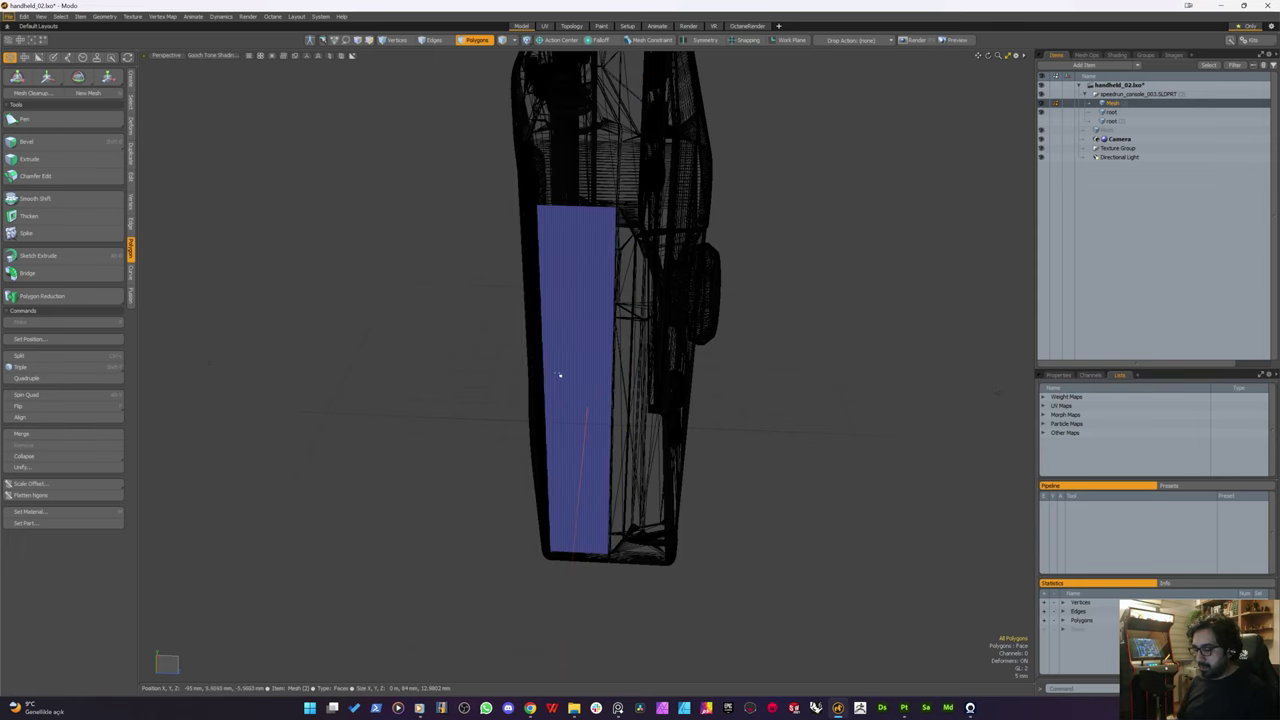
# Step: Bevel the side face's quad with an inset and an inward shift to form a narrow rectangular recess
pyautogui.click(576, 292)
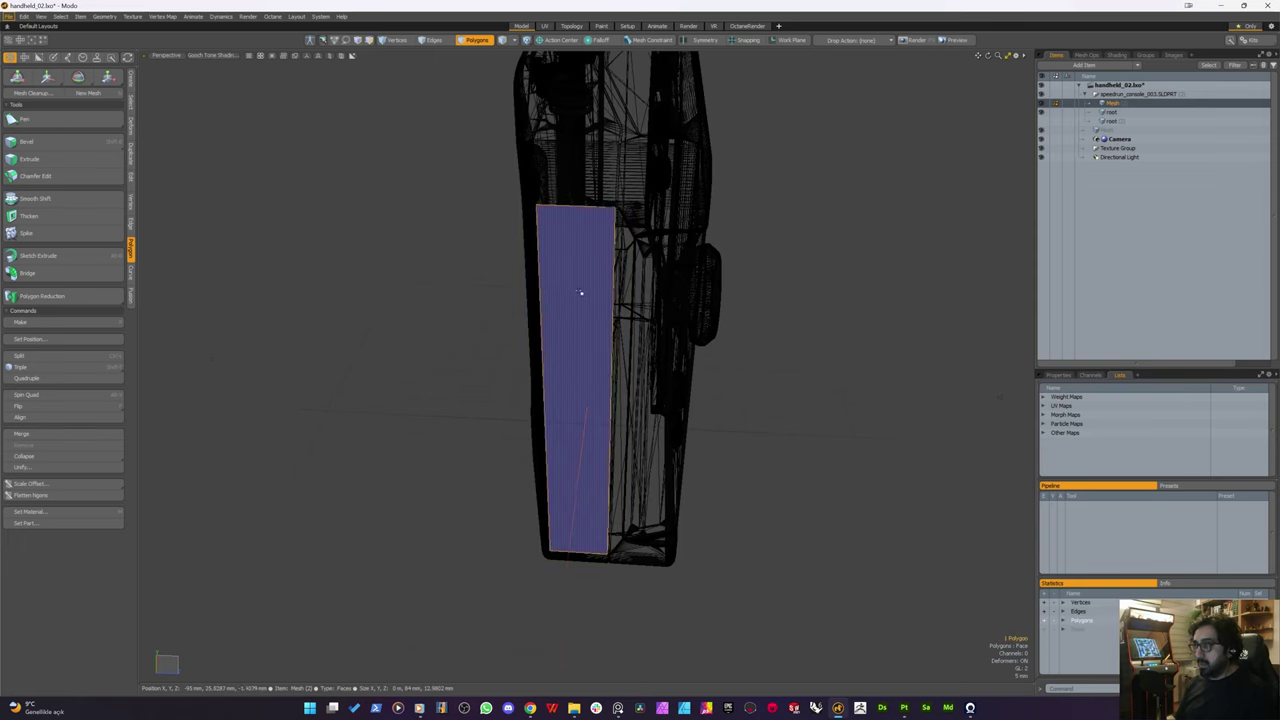
pyautogui.keyDown('alt'); pyautogui.moveTo(584, 303); pyautogui.dragTo(580, 310); pyautogui.keyUp('alt')
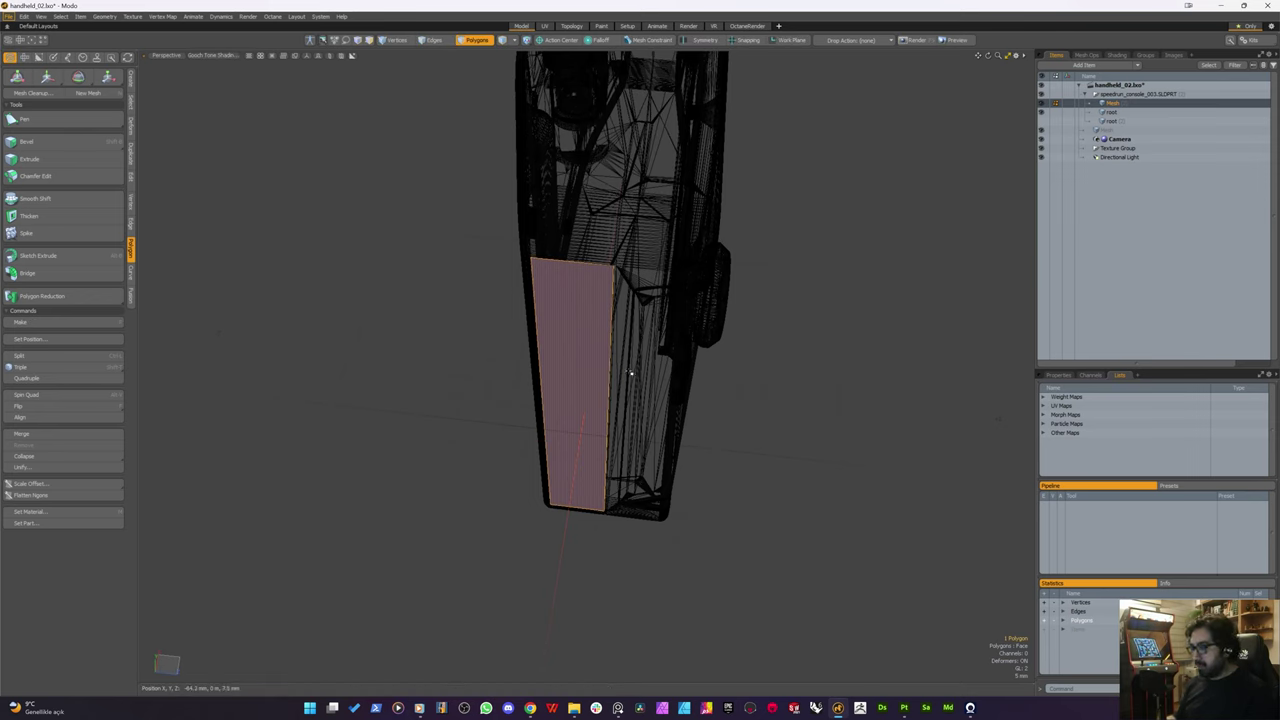
pyautogui.press('b')
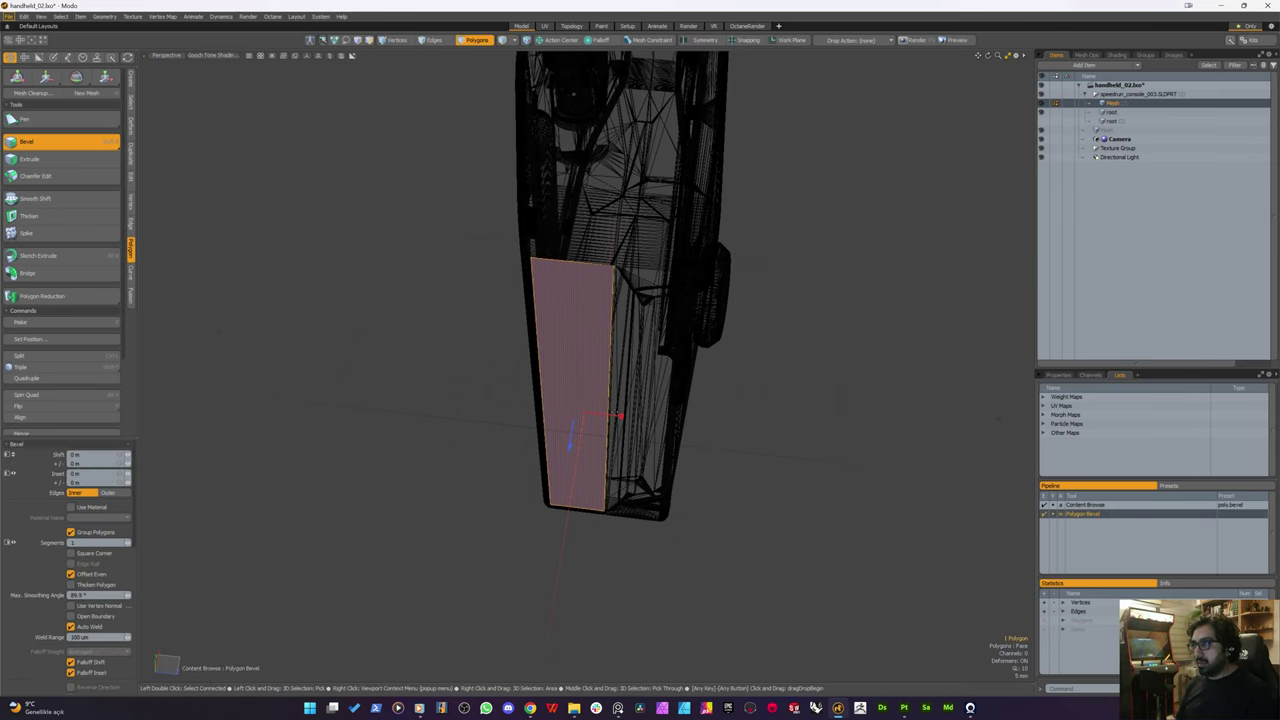
pyautogui.moveTo(621, 415); pyautogui.dragTo(650, 418)
pyautogui.moveTo(570, 432); pyautogui.dragTo(593, 317)
pyautogui.press('space')
pyautogui.press('b')
pyautogui.press('space')
# Step: Change the viewport shading from Gooch Toon Shading to Default to show the recess on the side face
pyautogui.scroll(5, 552, 459)
pyautogui.keyDown('alt'); pyautogui.moveTo(552, 459); pyautogui.dragTo(577, 480); pyautogui.keyUp('alt')
pyautogui.scroll(-5, 580, 460)
pyautogui.press('2')
pyautogui.doubleClick(574, 356)
pyautogui.keyDown('alt'); pyautogui.moveTo(574, 356); pyautogui.dragTo(562, 432); pyautogui.keyUp('alt')
pyautogui.click(212, 55)
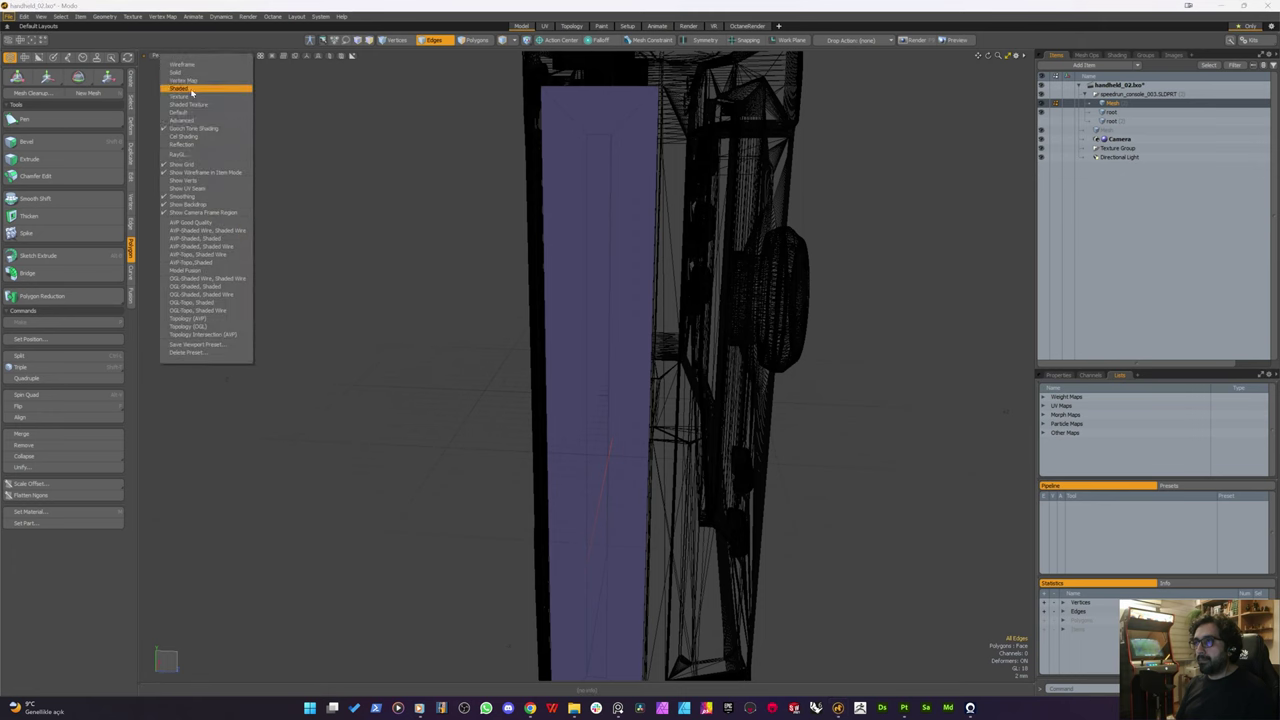
pyautogui.click(190, 115)
pyautogui.keyDown('alt'); pyautogui.moveTo(550, 316); pyautogui.dragTo(582, 340); pyautogui.keyUp('alt')
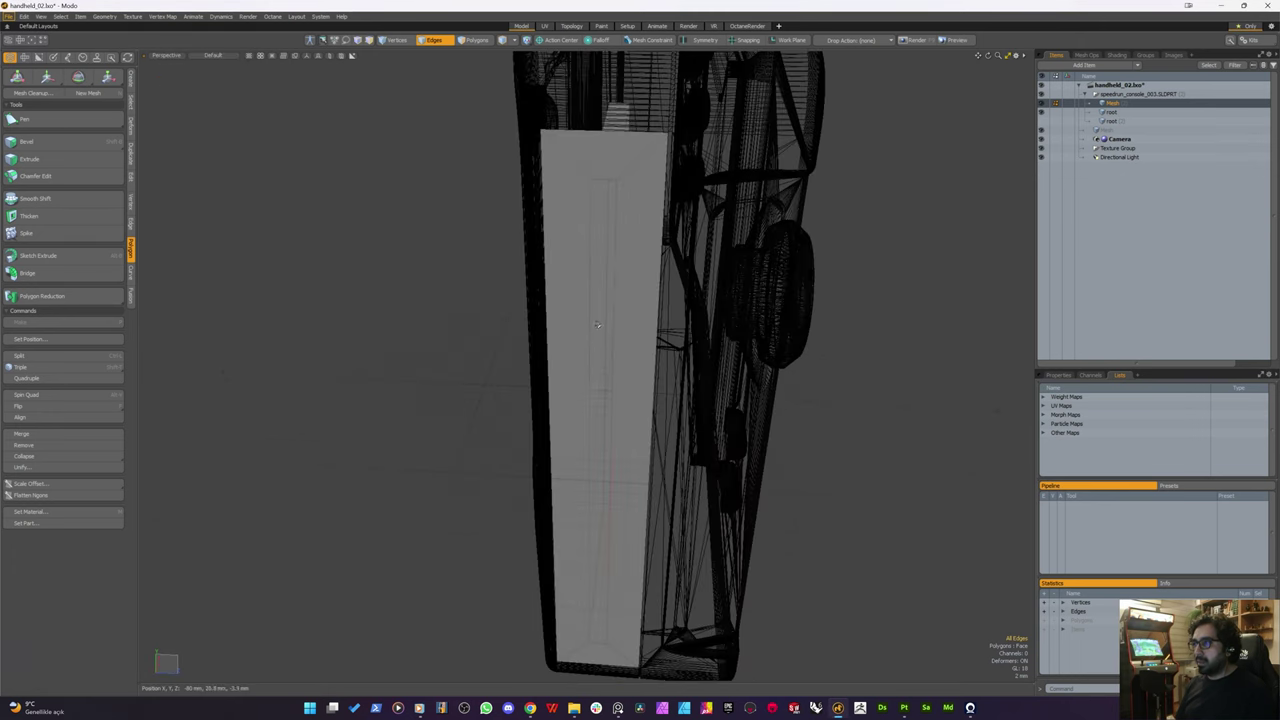
# Step: Select the four edges of the slot's rim and bevel them
pyautogui.doubleClick(594, 320)
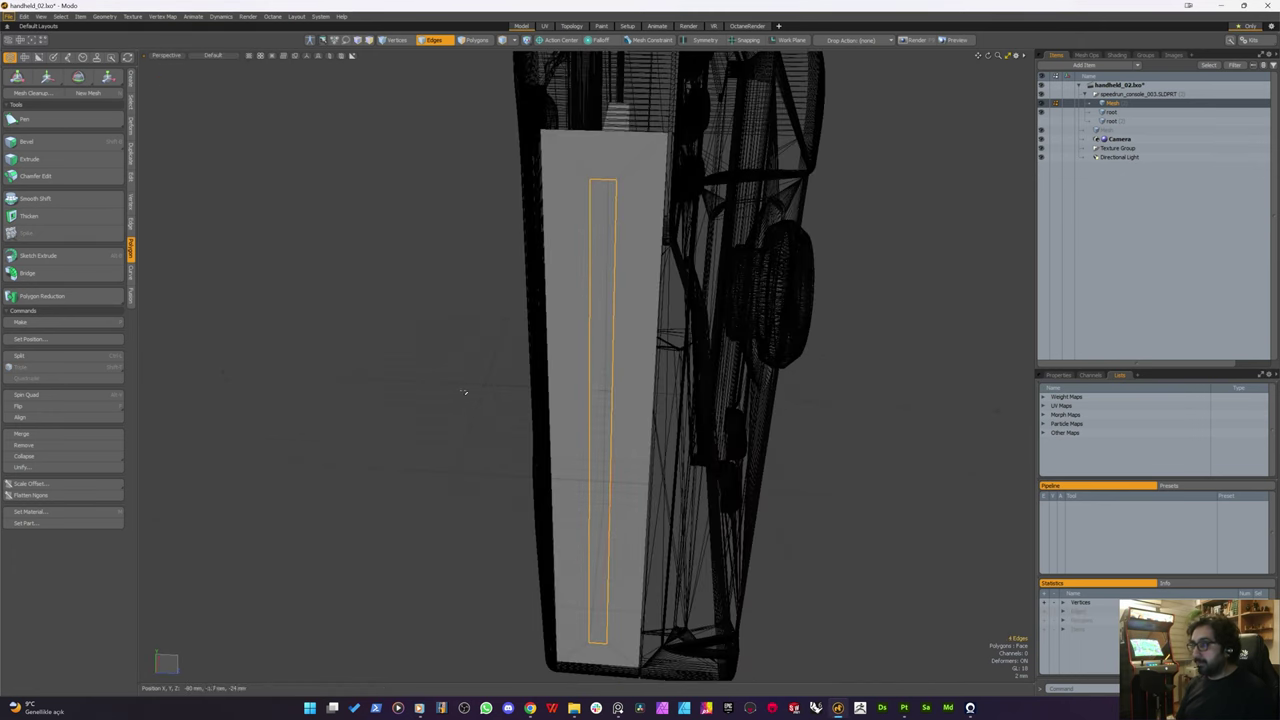
pyautogui.press('b')
pyautogui.moveTo(465, 391); pyautogui.dragTo(560, 367)
pyautogui.scroll(4, 464, 391)
pyautogui.scroll(-4, 500, 250)
pyautogui.press('space')
pyautogui.scroll(-4, 548, 265)
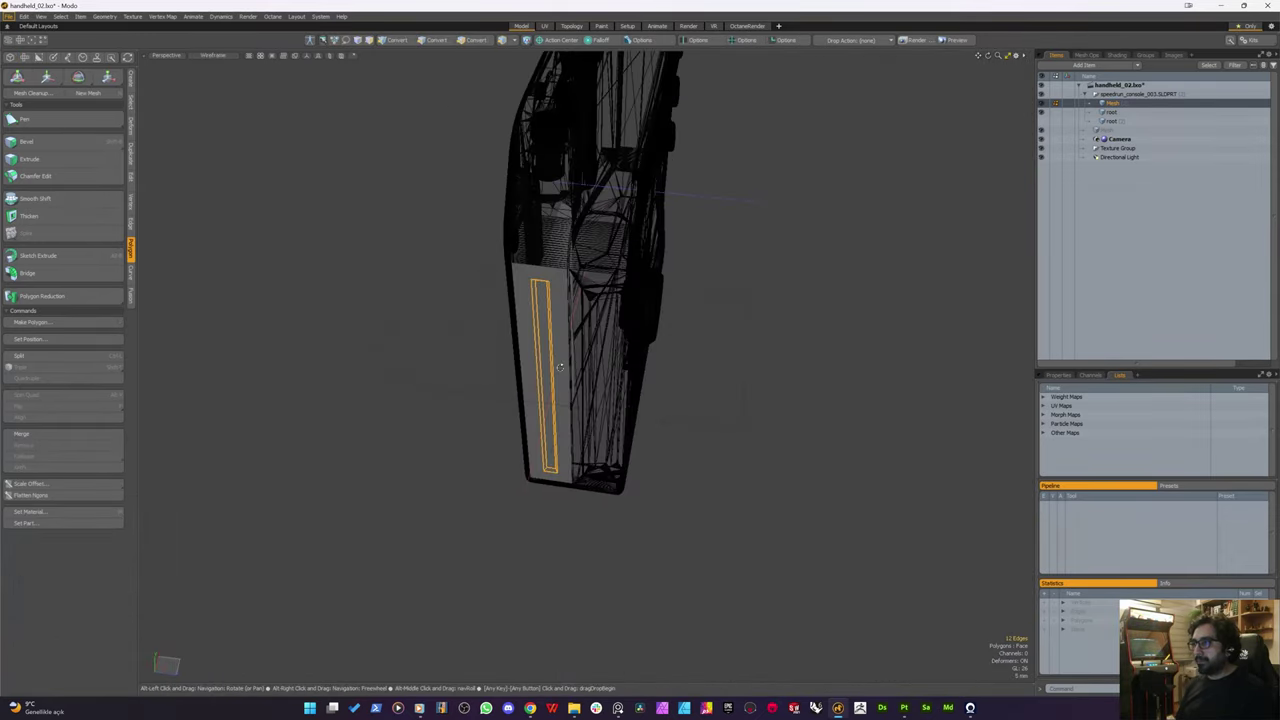
# Step: Try deleting the Normal vertex map from the side face mesh
pyautogui.click(1044, 432)
pyautogui.rightClick(1073, 442)
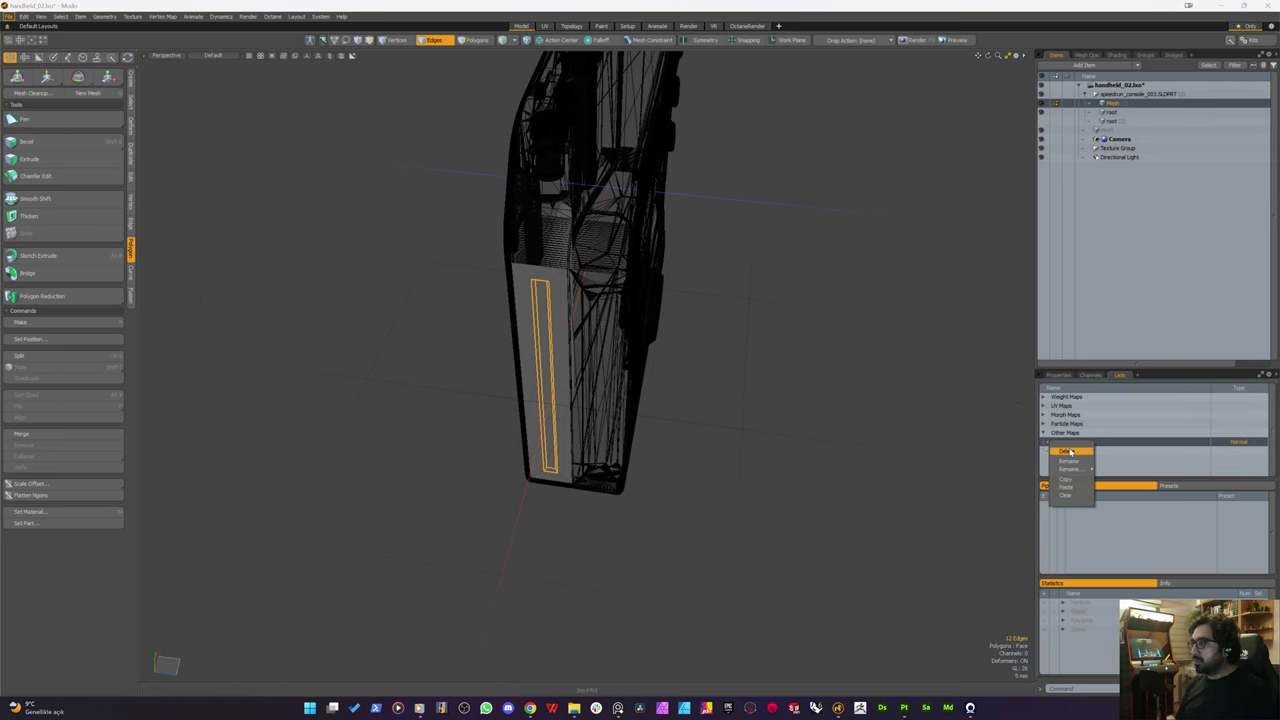
pyautogui.click(1066, 451)
# Step: Examine the slot's shading and depth from several angles, selecting the connected side face polygons
pyautogui.click(641, 474)
pyautogui.scroll(10, 573, 403)
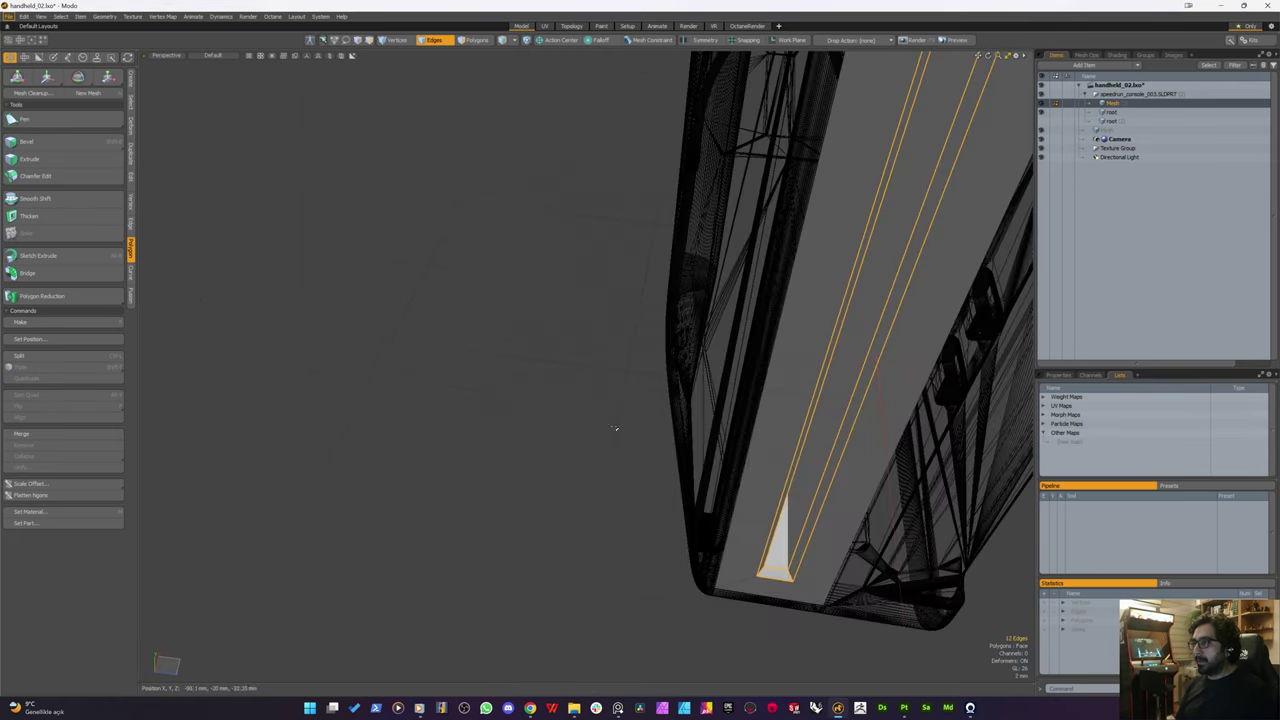
pyautogui.scroll(-10, 573, 403)
pyautogui.keyDown('alt'); pyautogui.moveTo(573, 403); pyautogui.dragTo(676, 270); pyautogui.keyUp('alt')
pyautogui.scroll(5, 688, 200)
pyautogui.keyDown('alt'); pyautogui.moveTo(688, 200); pyautogui.dragTo(535, 390); pyautogui.keyUp('alt')
pyautogui.scroll(6, 530, 393)
pyautogui.scroll(-5, 531, 394)
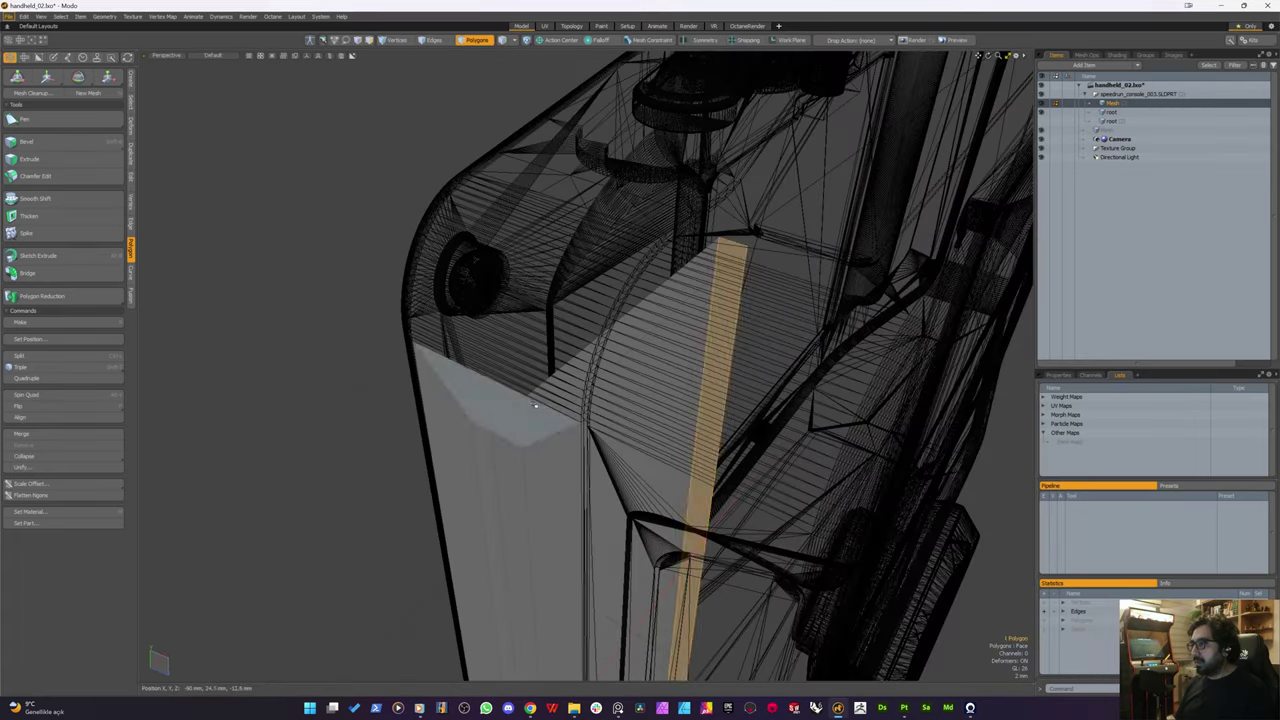
pyautogui.doubleClick(536, 412)
pyautogui.keyDown('alt'); pyautogui.moveTo(536, 412); pyautogui.dragTo(658, 362); pyautogui.keyUp('alt')
pyautogui.scroll(-3, 563, 383)
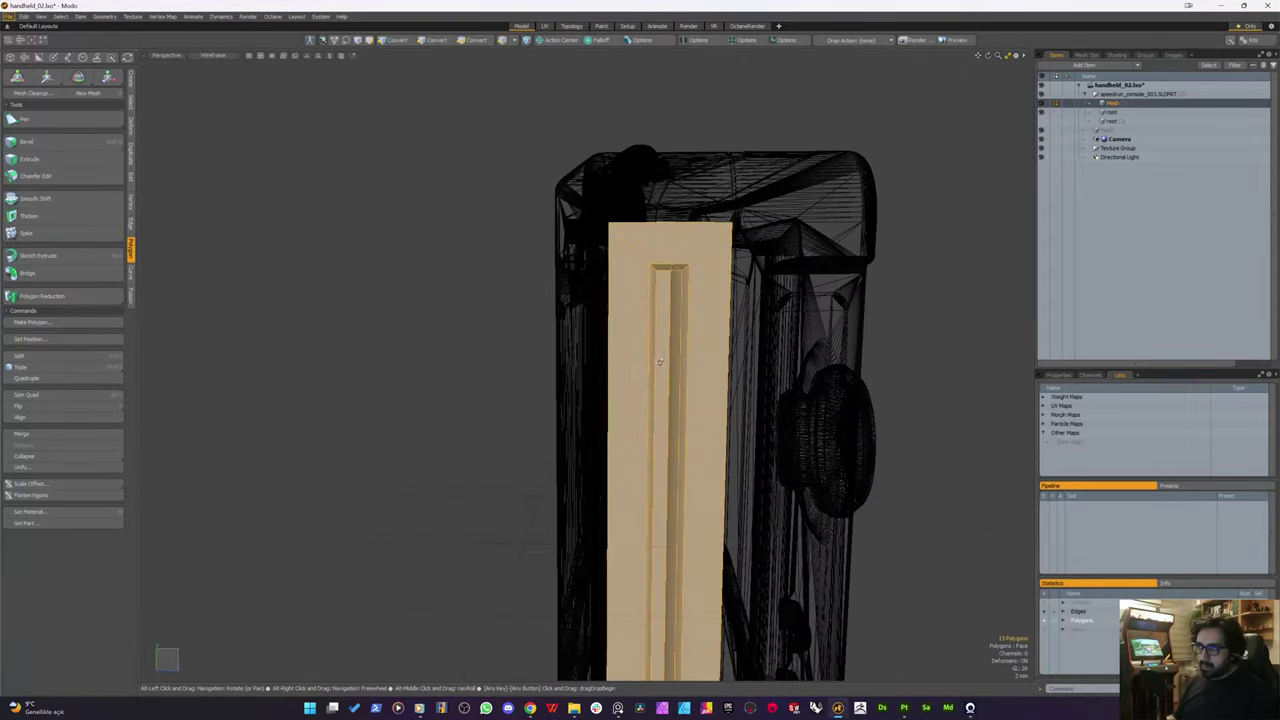
# Step: Undo the polygon selection and the deletion of the Normal vertex map
pyautogui.hotkey('ctrl', 'z')
pyautogui.hotkey('ctrl', 'z')
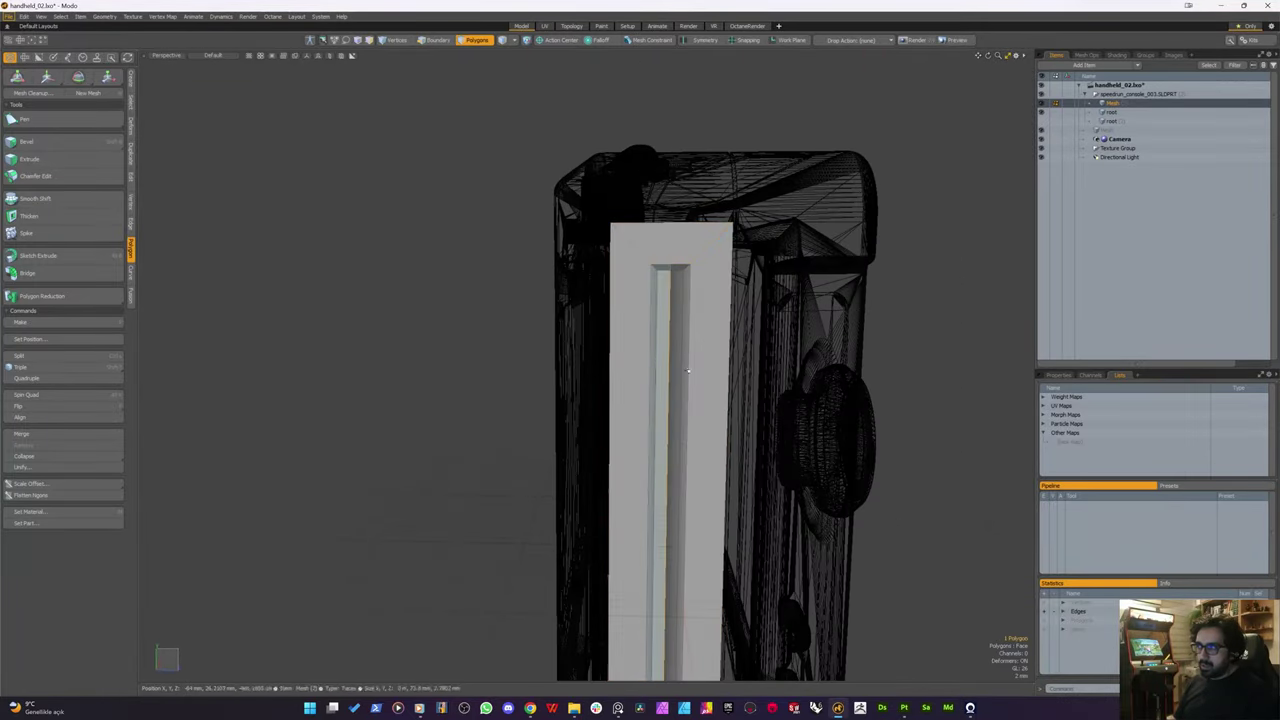
pyautogui.press('2')
pyautogui.doubleClick(688, 376)
pyautogui.hotkey('ctrl', 'z')
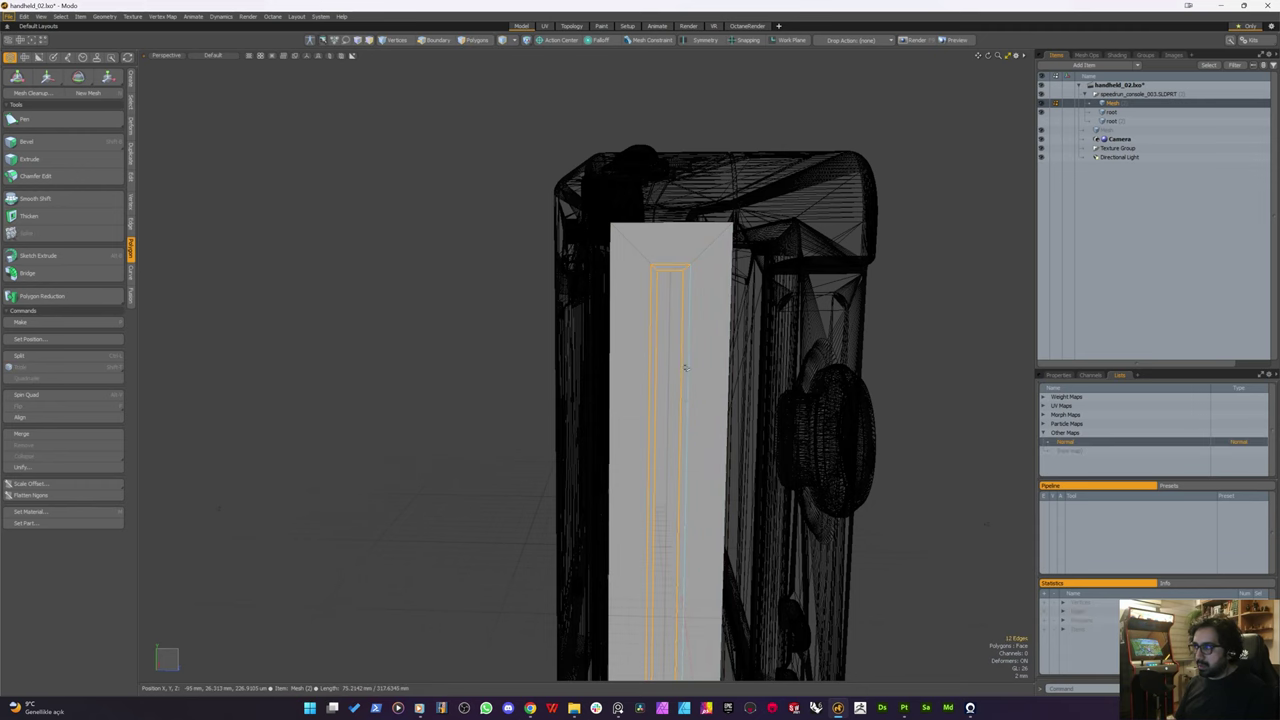
# Step: Select the four flat frame faces around the slot and cut them out of the side face mesh
pyautogui.keyDown('alt'); pyautogui.moveTo(652, 342); pyautogui.dragTo(627, 297); pyautogui.keyUp('alt')
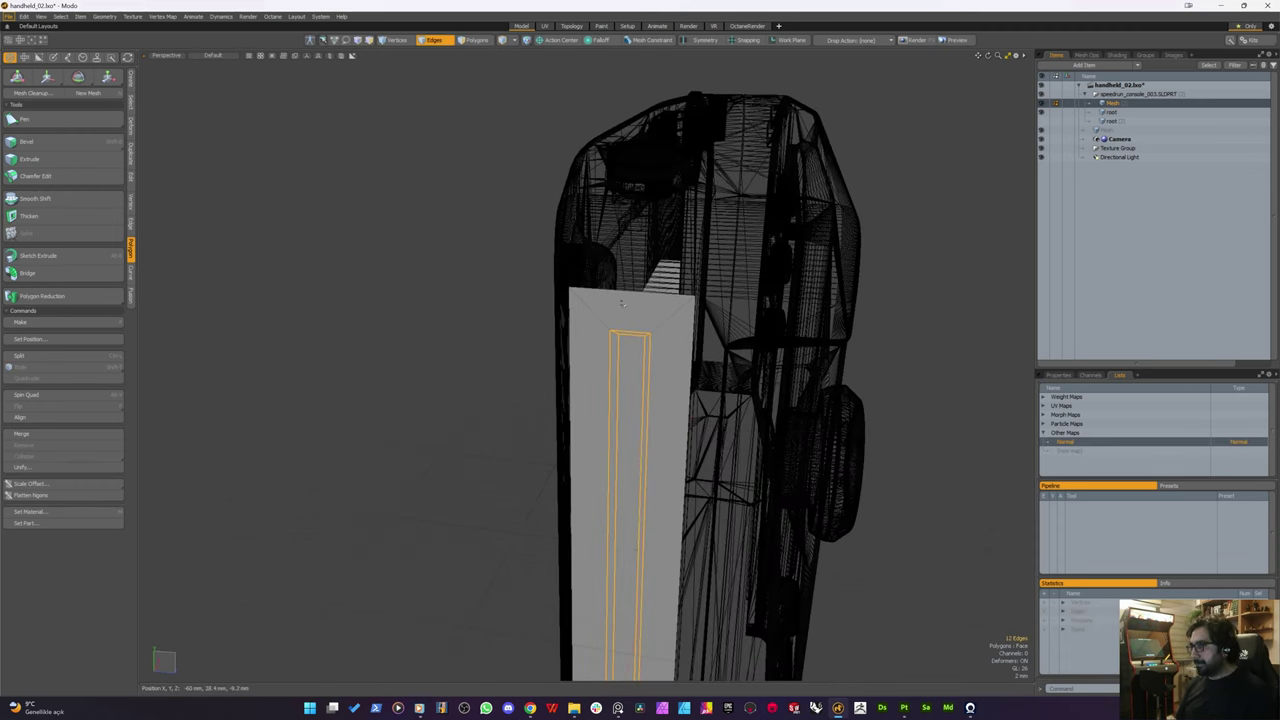
pyautogui.press('3')
pyautogui.keyDown('shift'); pyautogui.click(594, 329); pyautogui.keyUp('shift')
pyautogui.keyDown('alt'); pyautogui.keyDown('shift'); pyautogui.moveTo(614, 540); pyautogui.dragTo(638, 313); pyautogui.keyUp('shift'); pyautogui.keyUp('alt')
pyautogui.keyDown('shift'); pyautogui.click(674, 604); pyautogui.keyUp('shift')
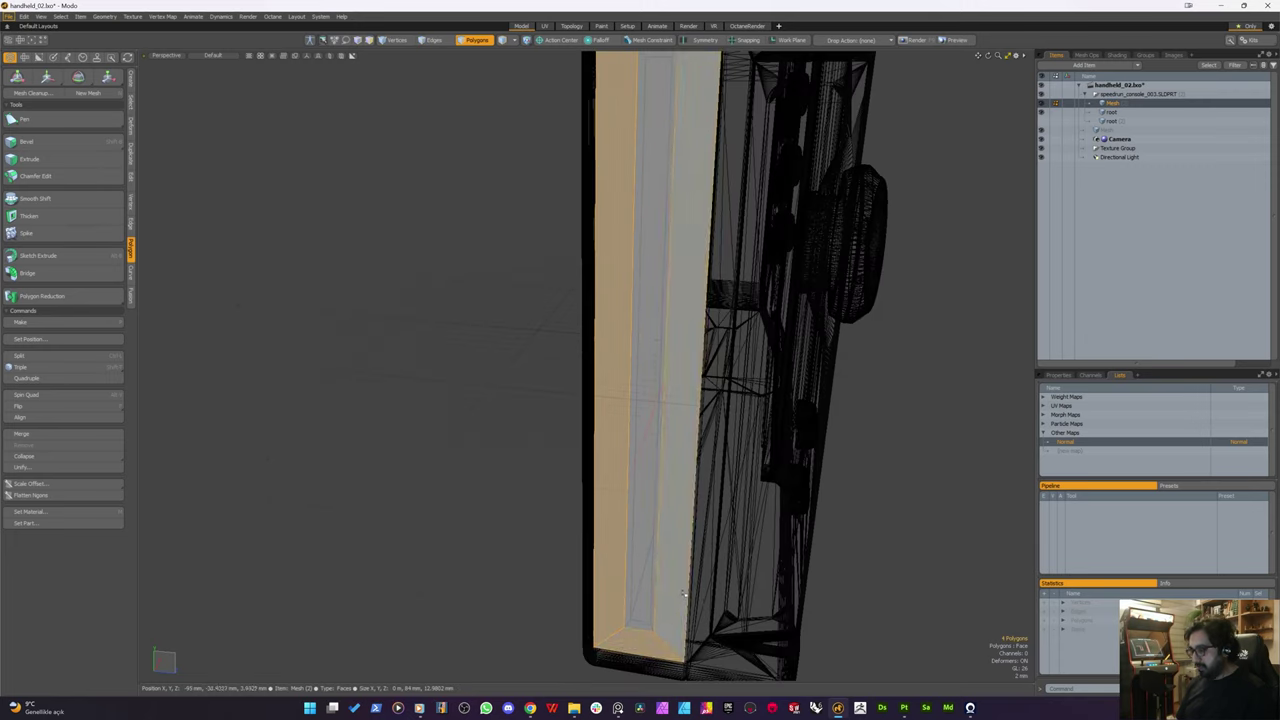
pyautogui.keyDown('alt'); pyautogui.moveTo(683, 594); pyautogui.dragTo(600, 560); pyautogui.keyUp('alt')
pyautogui.click(443, 450)
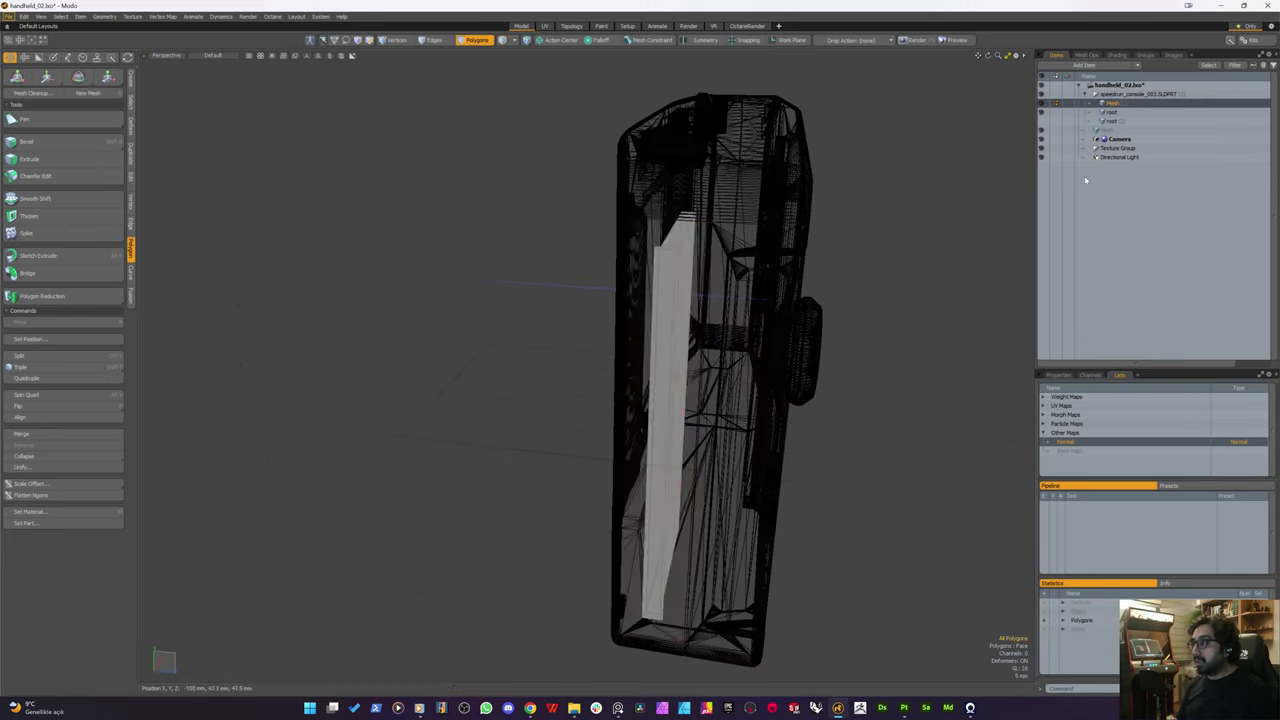
# Step: Paste the cut frame faces into the first root mesh item, check them against the console body and clear the selection
pyautogui.click(1111, 111)
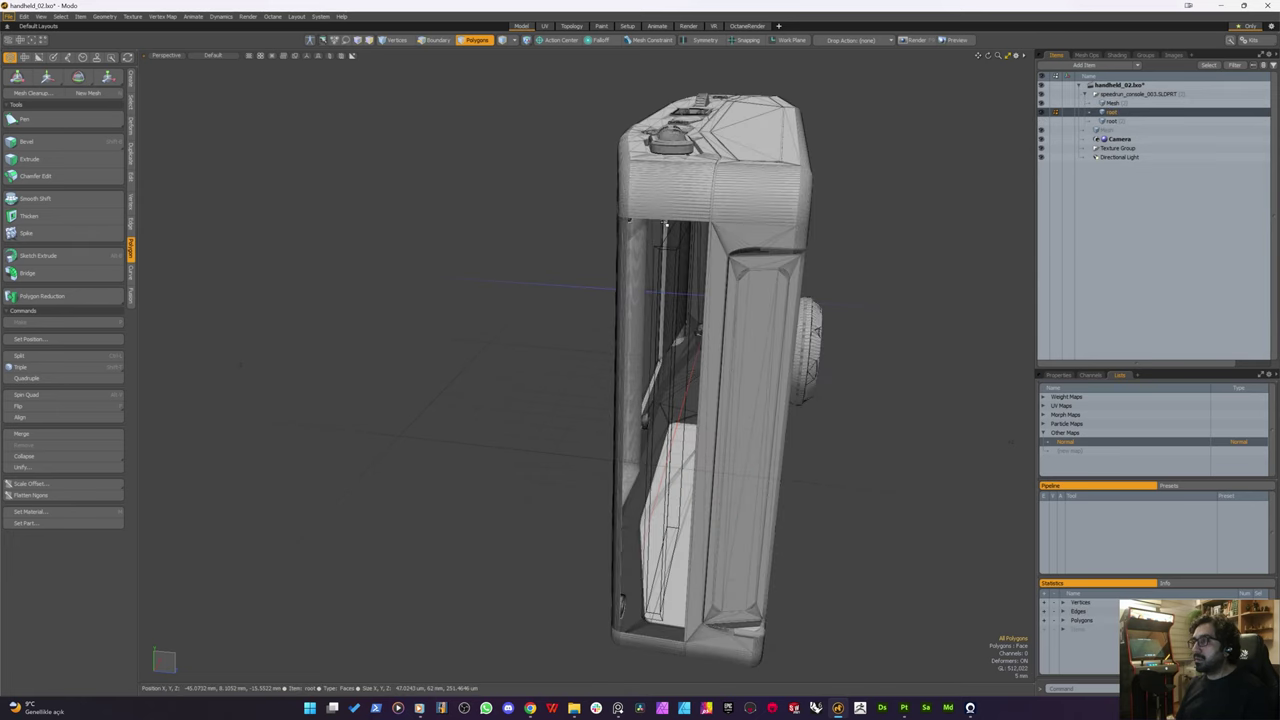
pyautogui.doubleClick(662, 245)
pyautogui.scroll(3, 665, 238)
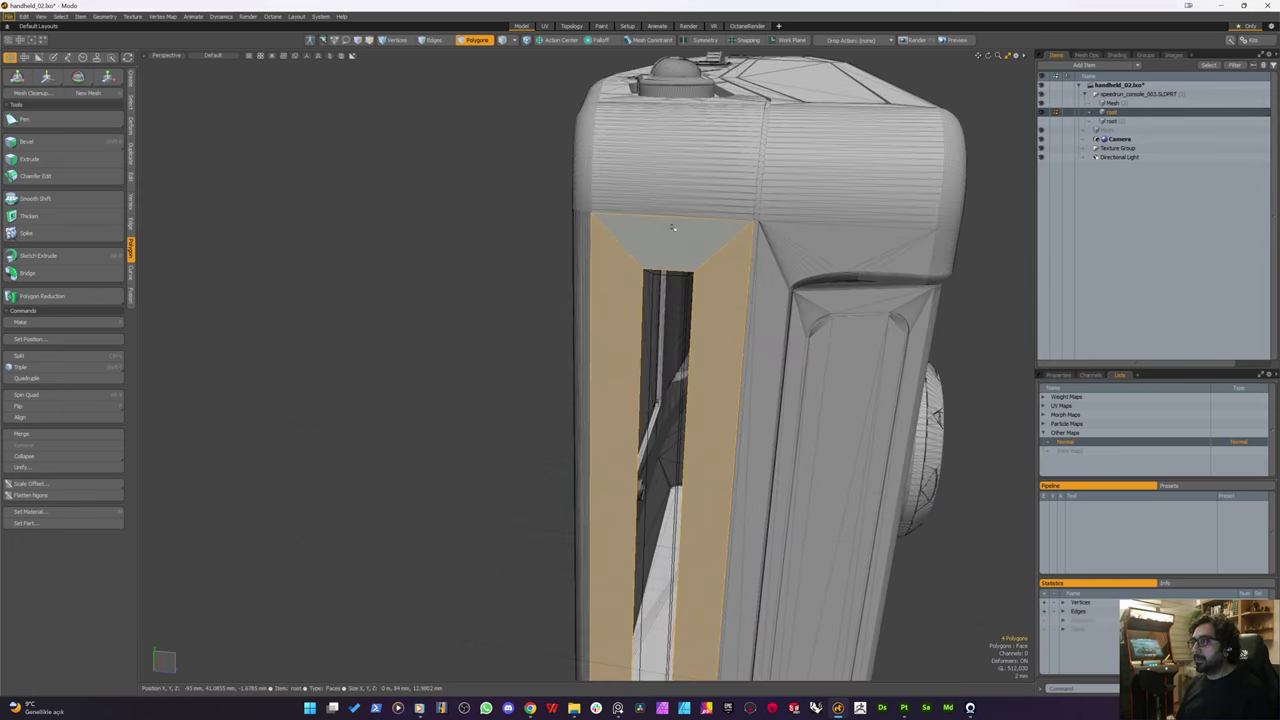
pyautogui.click(478, 297)
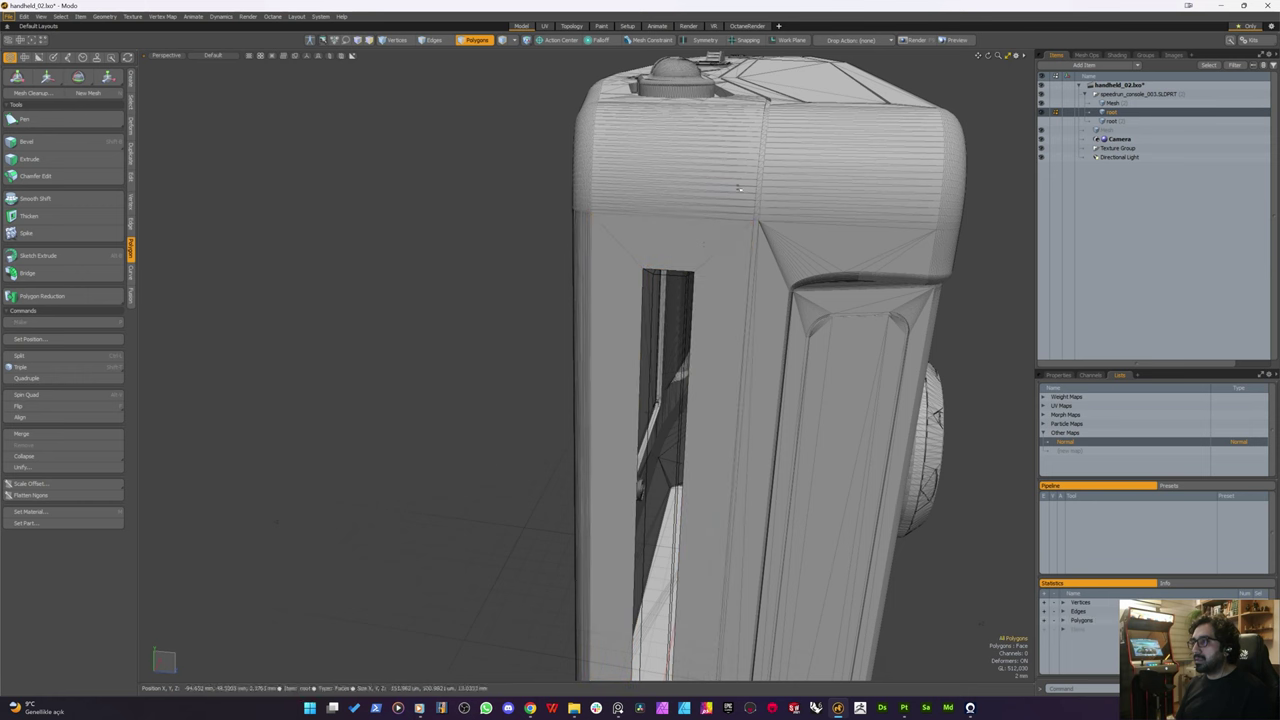
# Step: Return to the mesh item holding the remaining slot recess and delete its Normal vertex map
pyautogui.click(1112, 103)
pyautogui.scroll(3, 683, 268)
pyautogui.scroll(2, 683, 268)
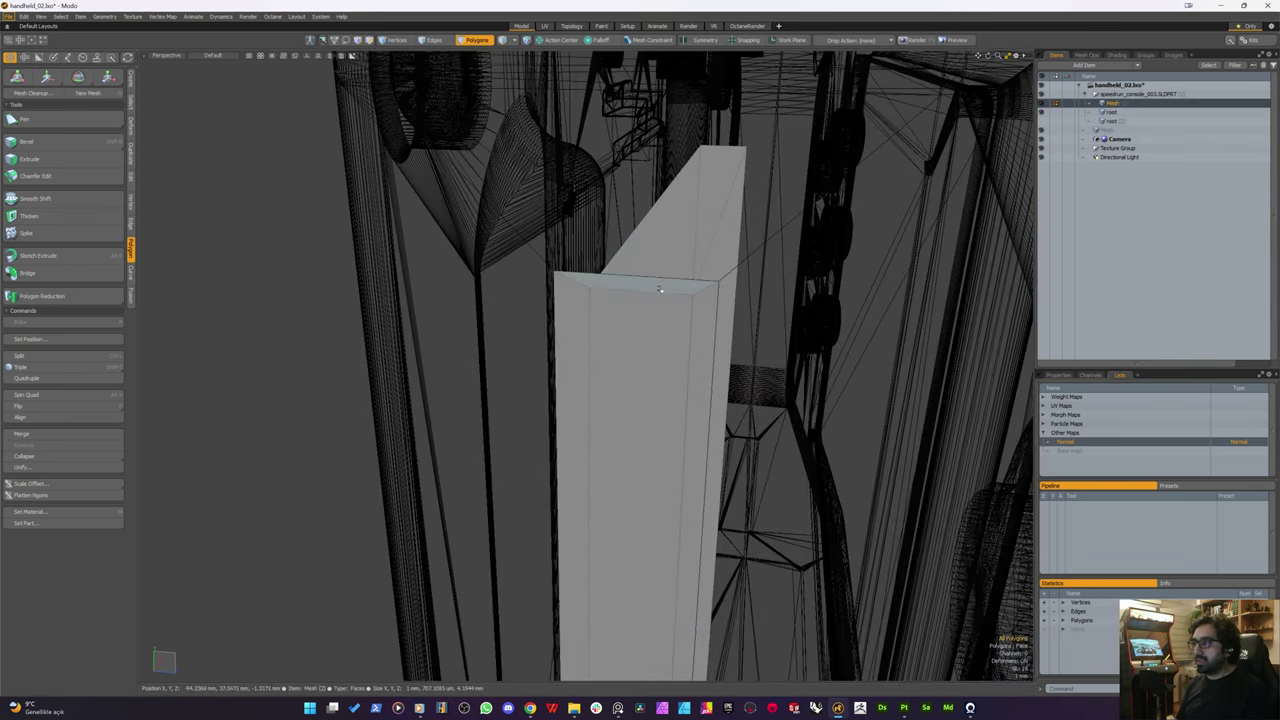
pyautogui.doubleClick(660, 288)
pyautogui.scroll(-4, 660, 288)
pyautogui.keyDown('alt'); pyautogui.moveTo(660, 288); pyautogui.dragTo(632, 308); pyautogui.keyUp('alt')
pyautogui.keyDown('alt'); pyautogui.moveTo(647, 230); pyautogui.dragTo(660, 318); pyautogui.keyUp('alt')
pyautogui.scroll(-4, 660, 318)
pyautogui.click(507, 424)
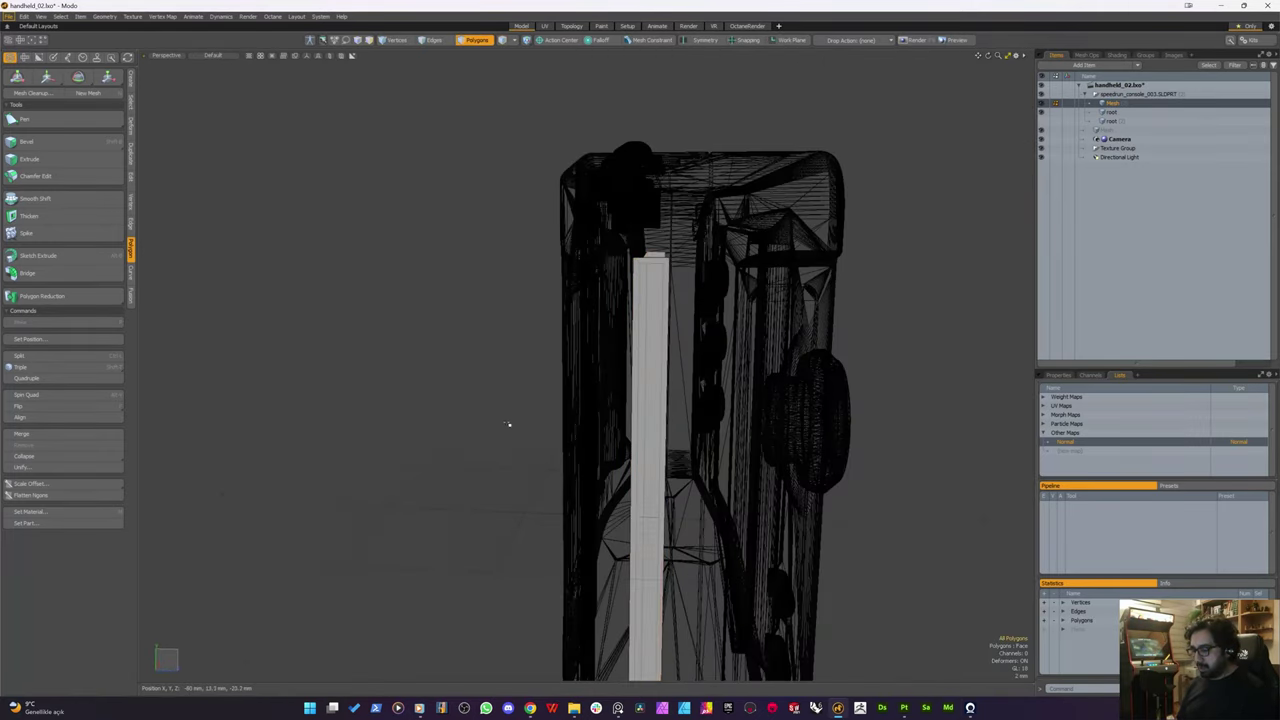
pyautogui.keyDown('alt'); pyautogui.moveTo(621, 367); pyautogui.dragTo(640, 372); pyautogui.keyUp('alt')
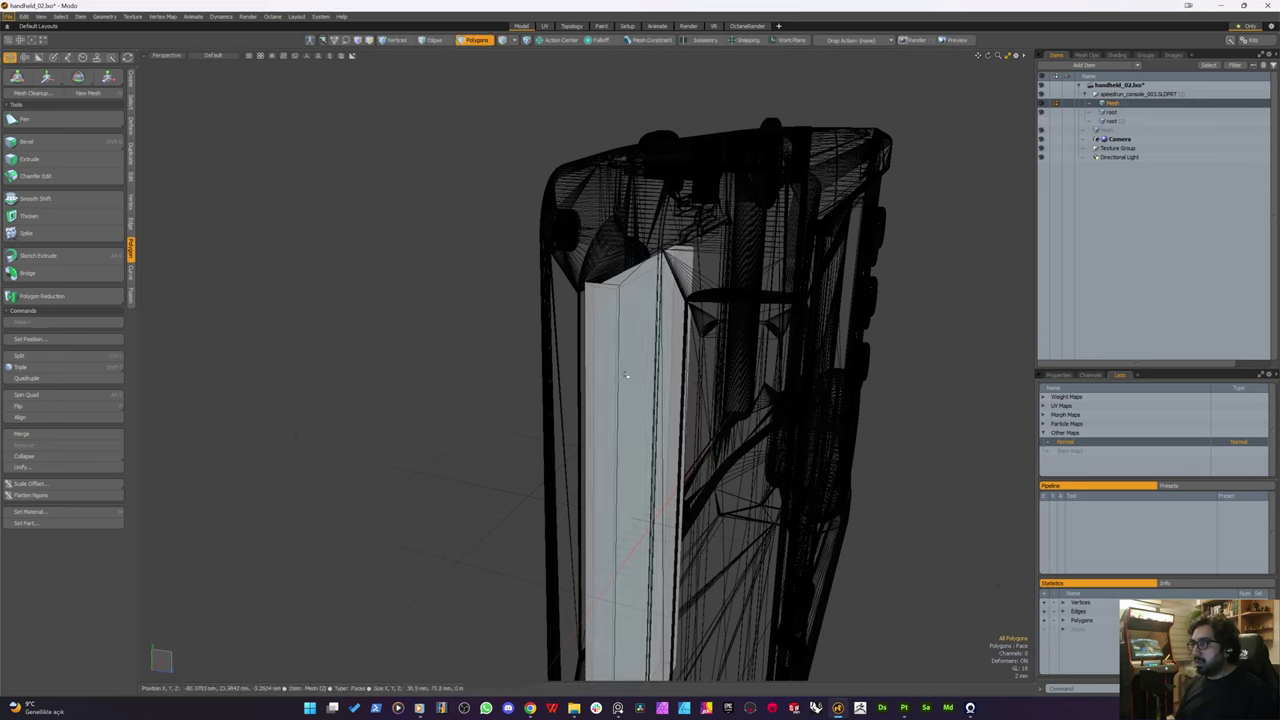
pyautogui.rightClick(1077, 444)
pyautogui.click(1080, 452)
pyautogui.click(640, 468)
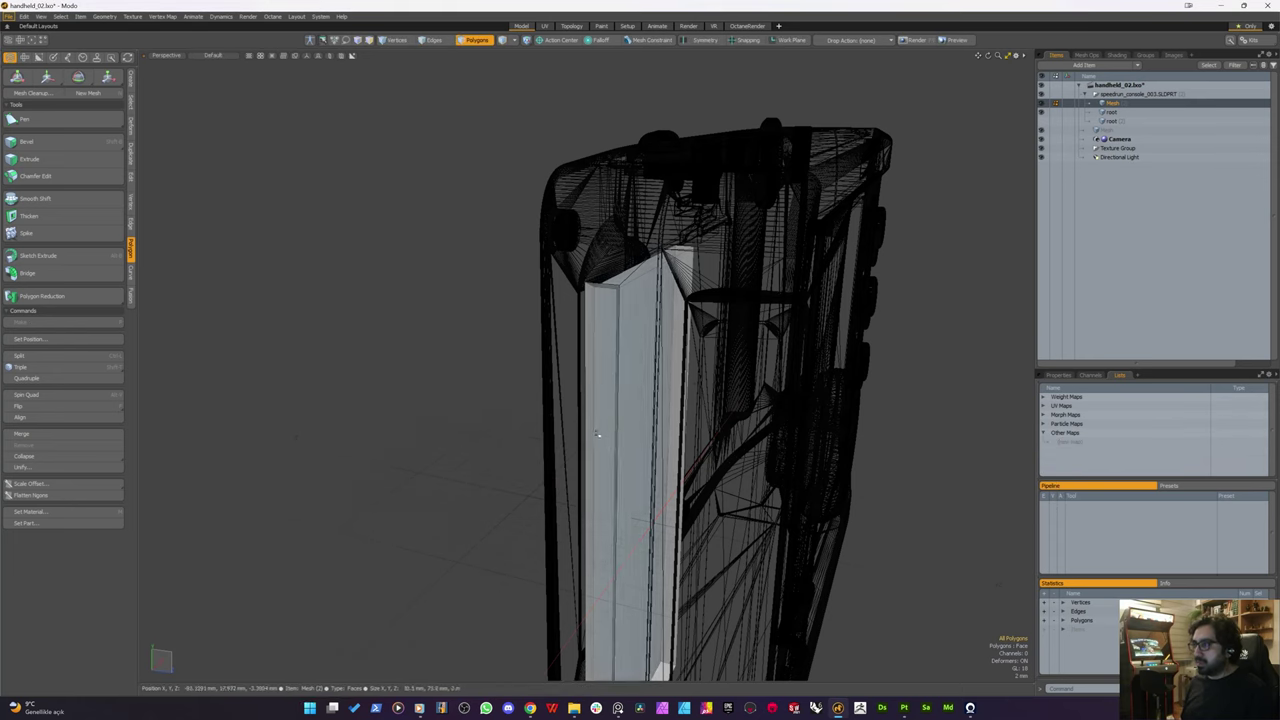
# Step: Add a new mesh item to the console's item list
pyautogui.keyDown('alt'); pyautogui.moveTo(597, 360); pyautogui.dragTo(646, 337); pyautogui.keyUp('alt')
pyautogui.scroll(4, 643, 323)
pyautogui.press('3')
pyautogui.scroll(-3, 647, 330)
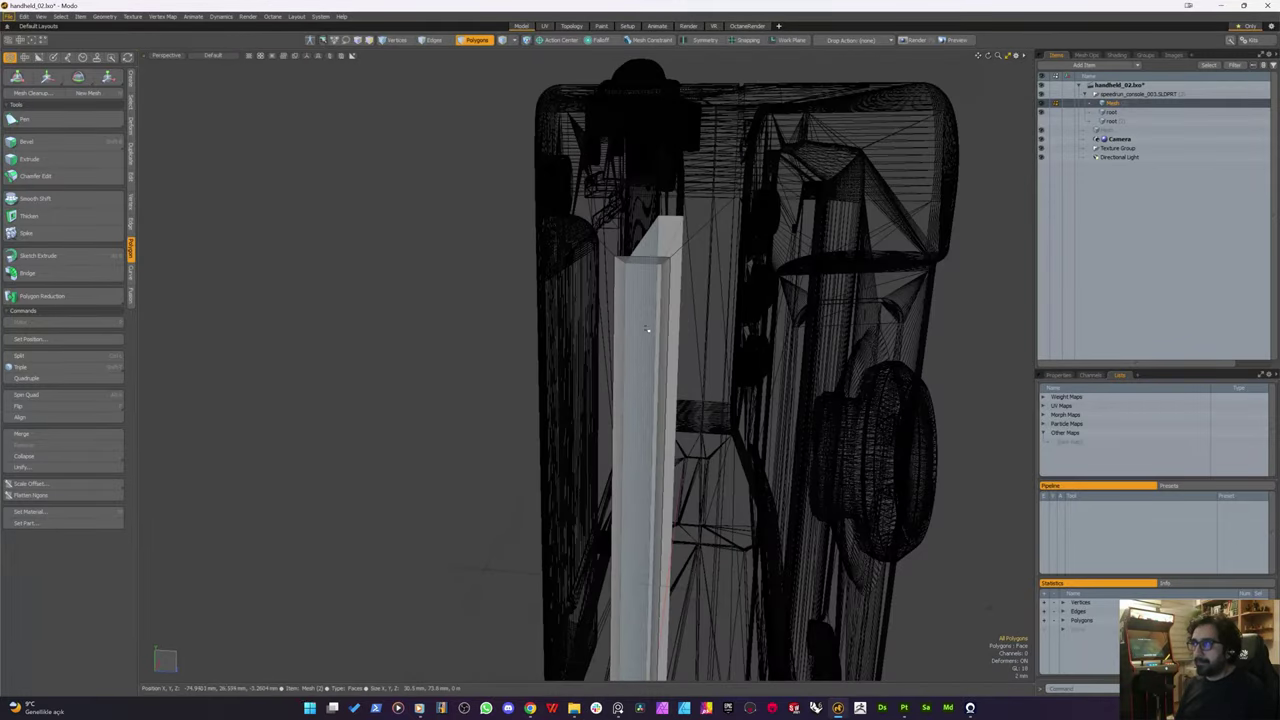
pyautogui.click(1141, 66)
pyautogui.click(1131, 88)
pyautogui.keyDown('alt'); pyautogui.moveTo(608, 306); pyautogui.dragTo(673, 281); pyautogui.keyUp('alt')
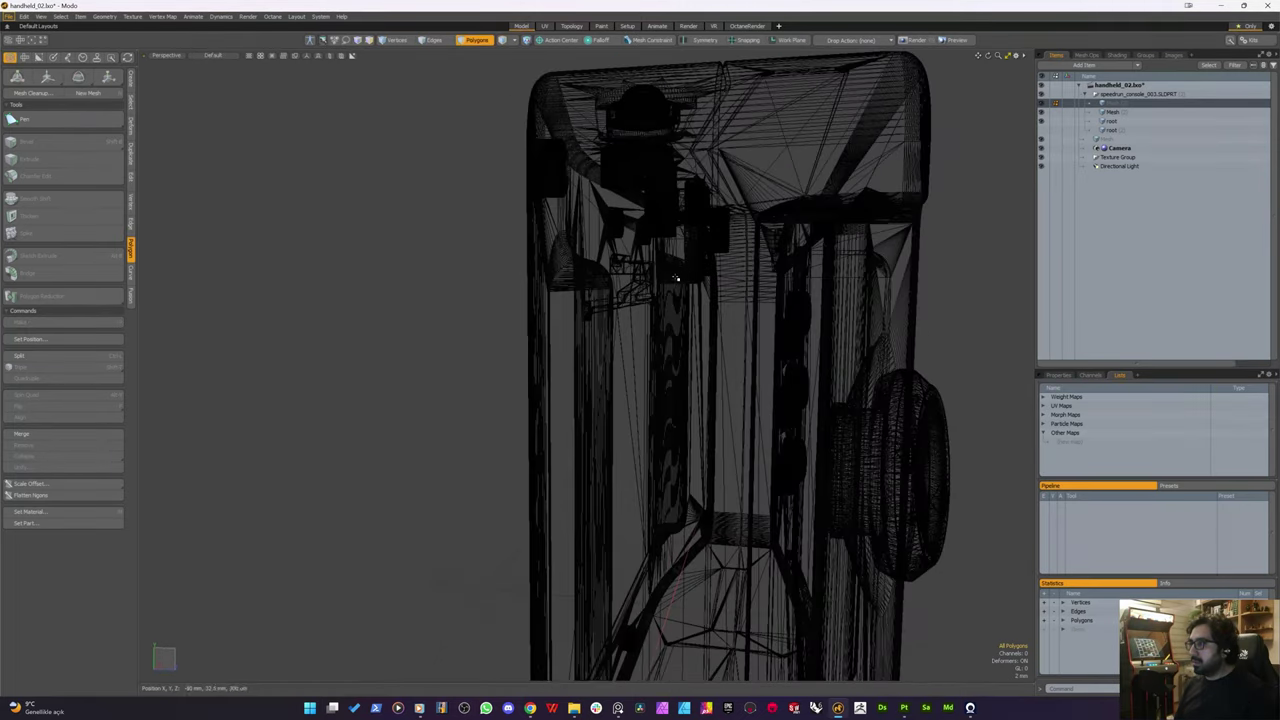
# Step: Undo the added mesh item and step back through the history to the slot recess mesh without its Normal vertex map
pyautogui.scroll(-3, 672, 281)
pyautogui.hotkey('ctrl', 'z')
pyautogui.scroll(3, 672, 283)
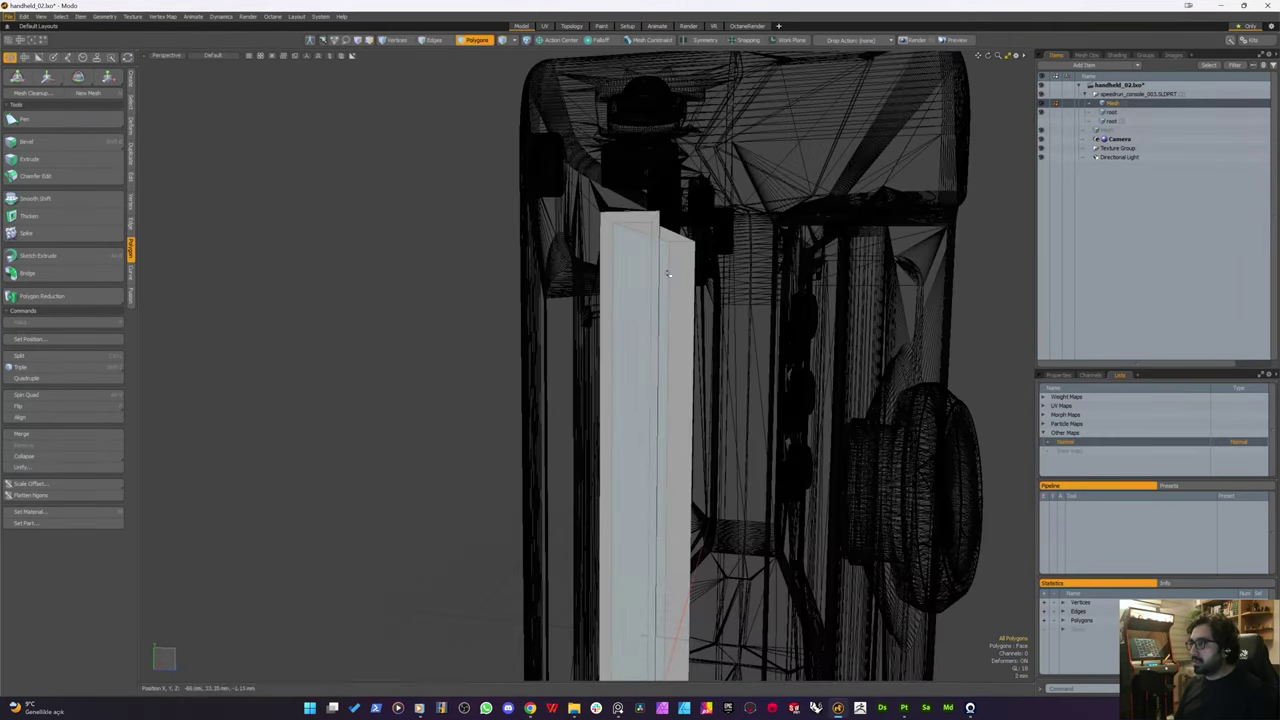
pyautogui.scroll(-3, 672, 283)
pyautogui.moveTo(672, 283)
pyautogui.keyDown('alt'); pyautogui.mouseDown()
pyautogui.moveTo(624, 288)
pyautogui.moveTo(665, 283)
pyautogui.mouseUp(); pyautogui.keyUp('alt')
pyautogui.hotkey('ctrl', 'z')
pyautogui.scroll(3, 662, 284)
pyautogui.hotkey('ctrl', 'shift', 'z')
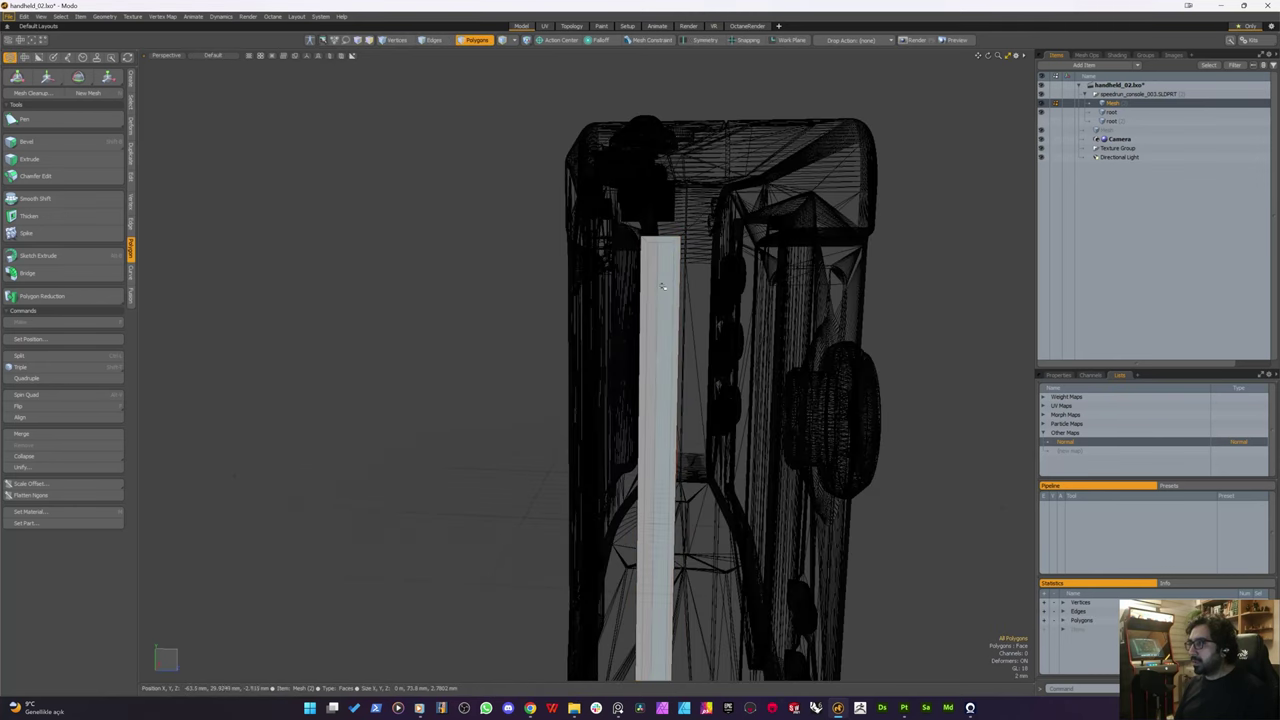
pyautogui.hotkey('ctrl', 'shift', 'z')
pyautogui.scroll(3, 662, 287)
pyautogui.scroll(-3, 662, 287)
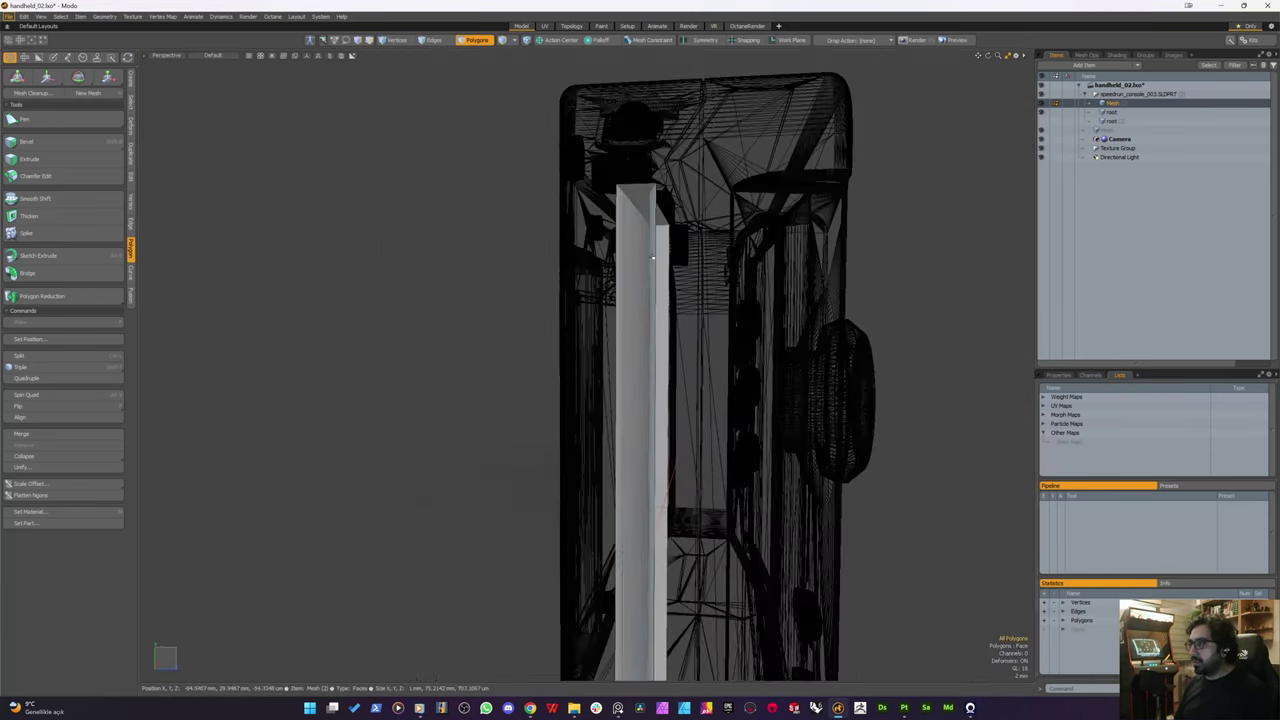
pyautogui.keyDown('alt'); pyautogui.moveTo(662, 287); pyautogui.dragTo(621, 244); pyautogui.keyUp('alt')
pyautogui.click(651, 241)
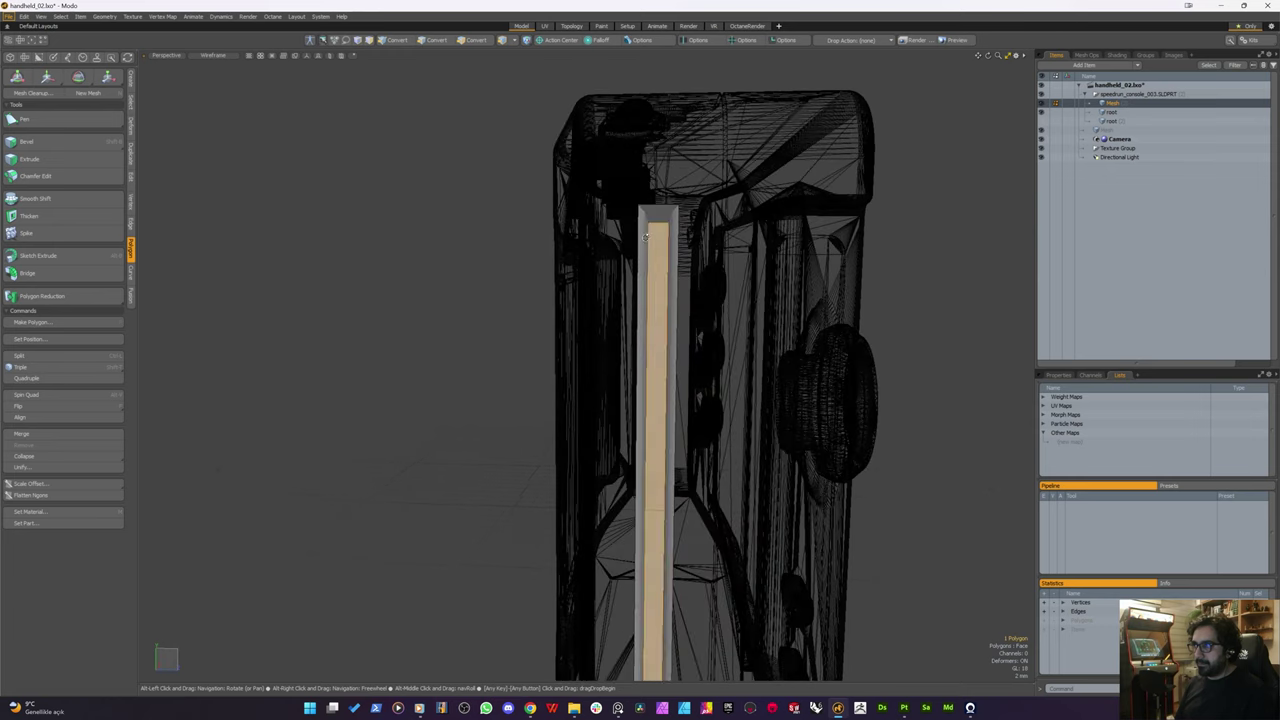
pyautogui.click(508, 246)
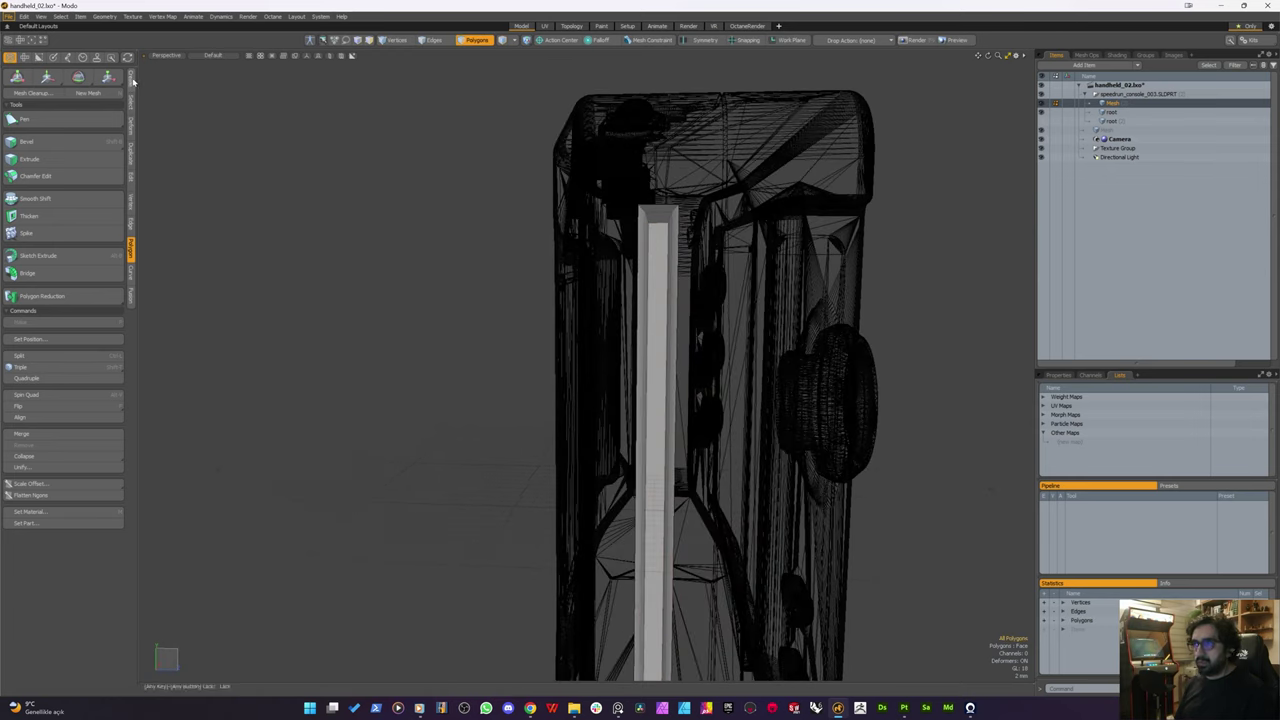
# Step: Draw a cube primitive in the left view across the slot's upper end, about 2.62 mm high and wide
pyautogui.click(131, 81)
pyautogui.click(16, 119)
pyautogui.hotkey('ctrl', 'space')
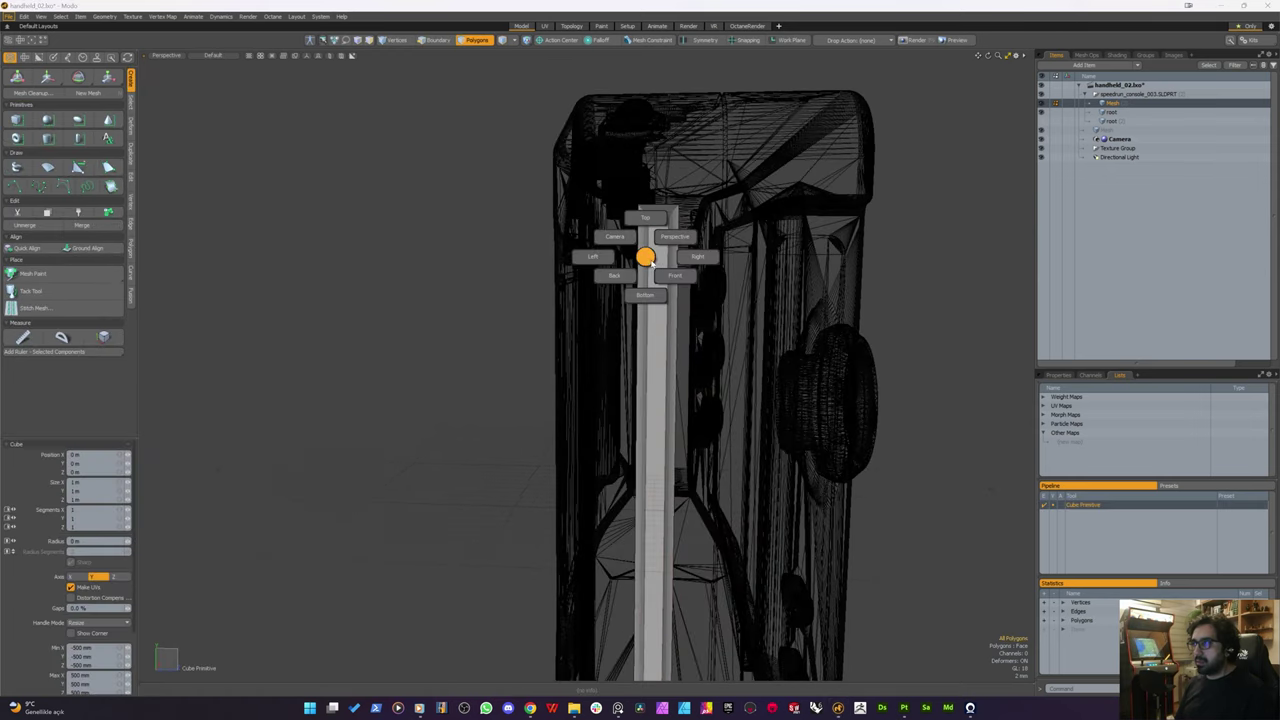
pyautogui.click(659, 256)
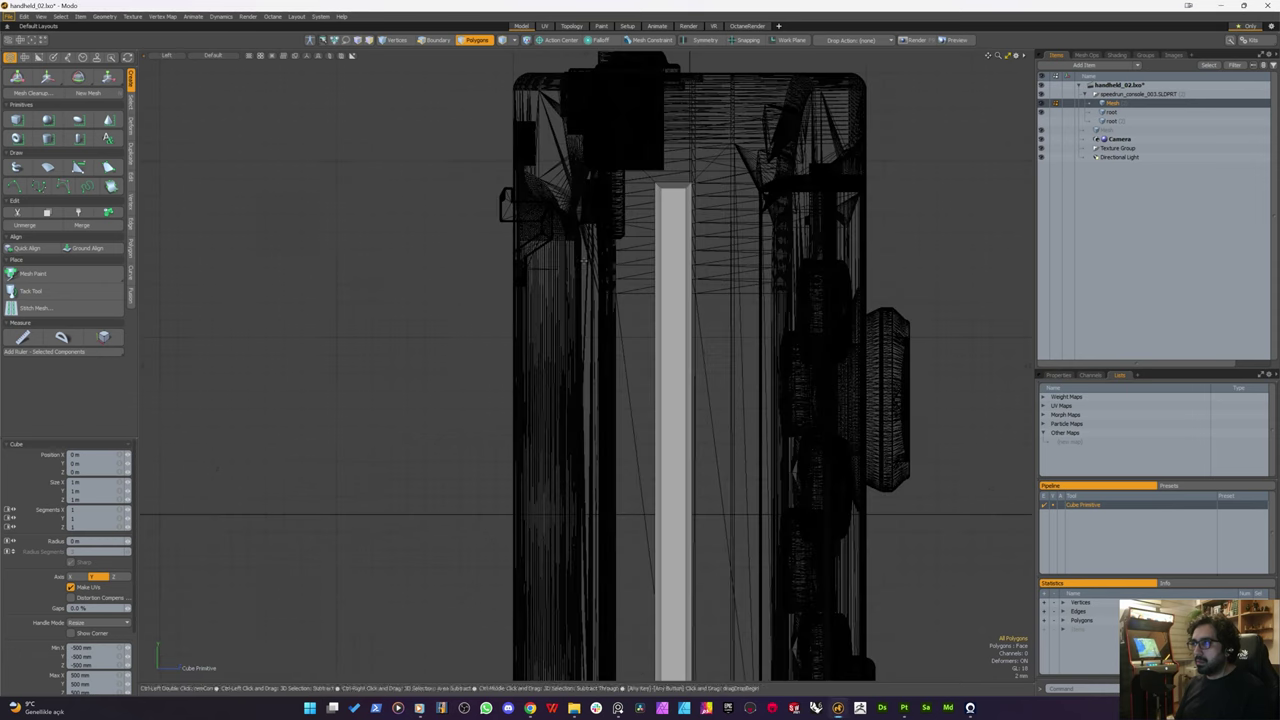
pyautogui.scroll(5, 626, 173)
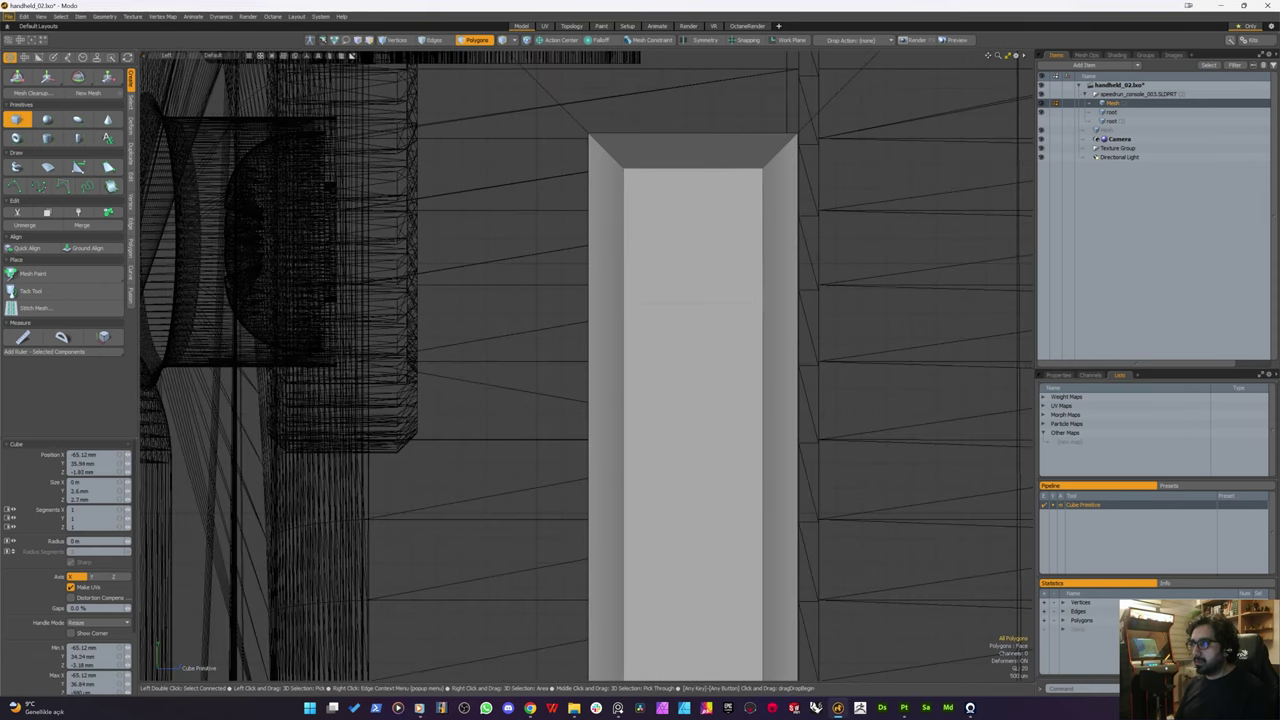
pyautogui.scroll(-8, 729, 286)
# Step: Extend the cube primitive along X to about 32 mm long, running inward through the slot, and finish it
pyautogui.hotkey('ctrl', 'space')
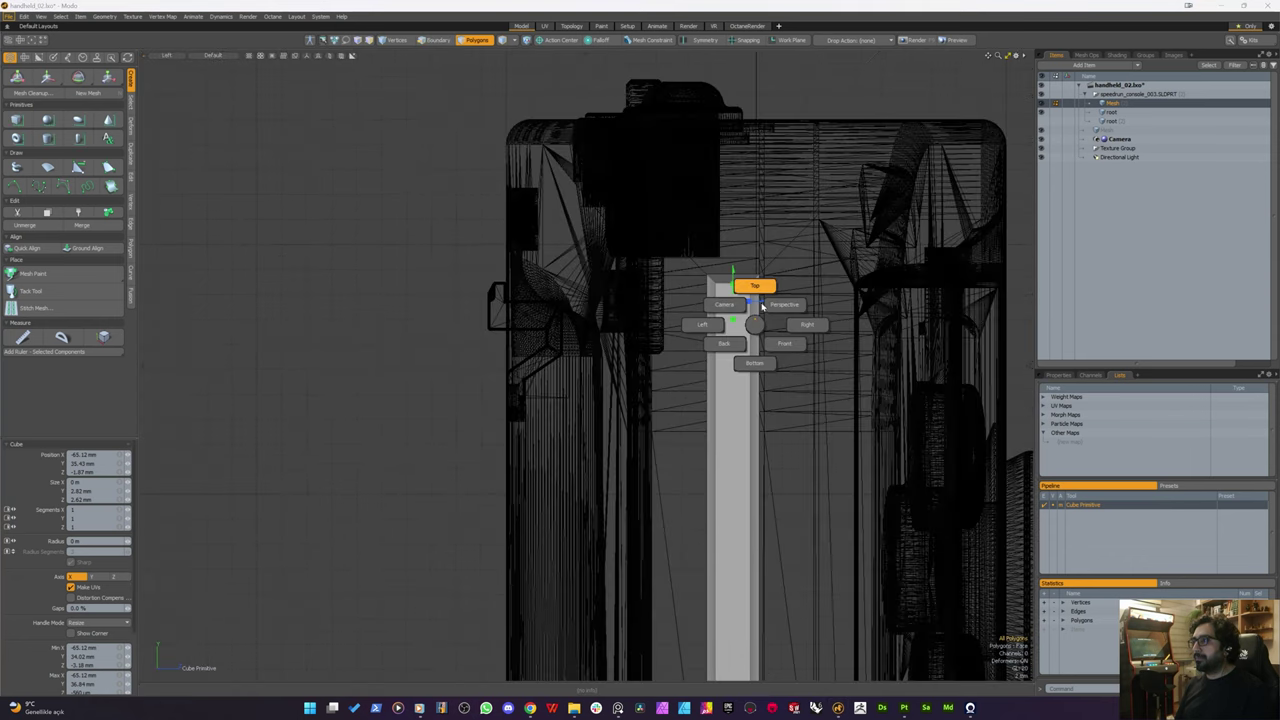
pyautogui.click(748, 284)
pyautogui.keyDown('alt'); pyautogui.moveTo(754, 313); pyautogui.dragTo(652, 374); pyautogui.keyUp('alt')
pyautogui.scroll(-5, 649, 375)
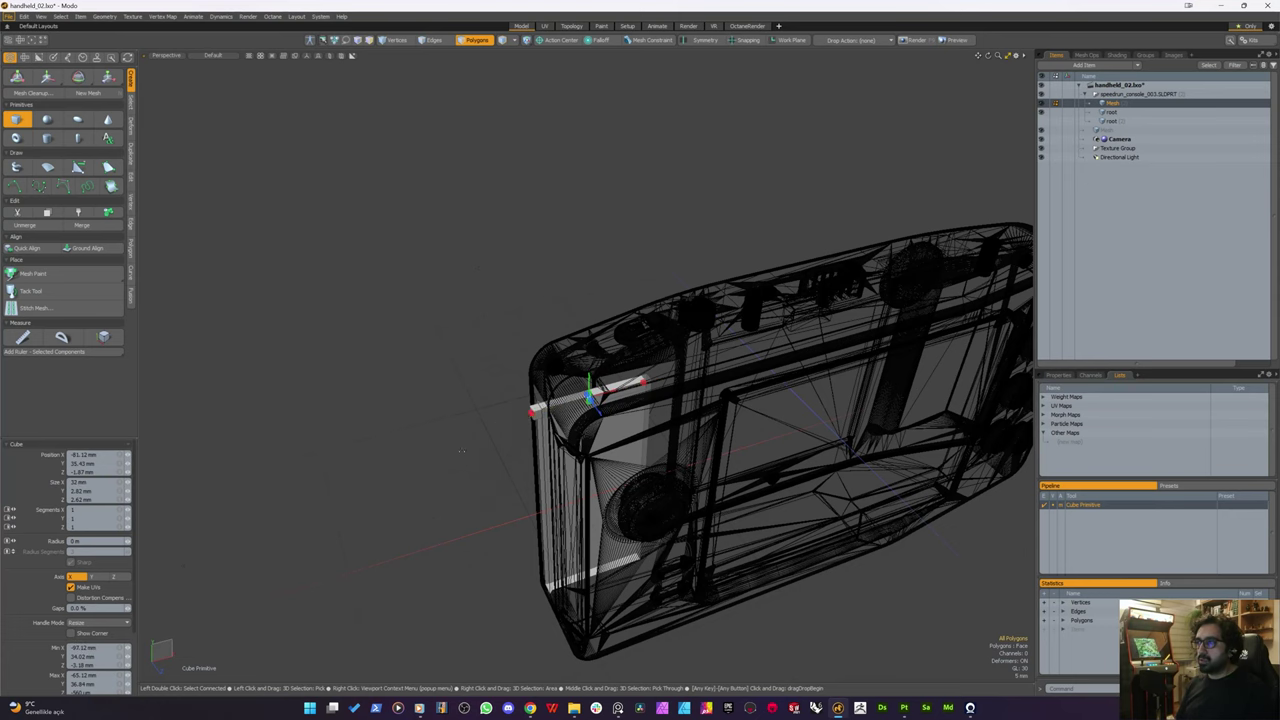
pyautogui.scroll(6, 461, 451)
pyautogui.keyDown('alt'); pyautogui.moveTo(463, 450); pyautogui.dragTo(640, 390); pyautogui.keyUp('alt')
pyautogui.scroll(-4, 640, 385)
pyautogui.scroll(8, 672, 305)
pyautogui.keyDown('alt'); pyautogui.moveTo(672, 305); pyautogui.dragTo(600, 352); pyautogui.keyUp('alt')
# Step: Select one face of the new box, grow the selection to the whole box and convert it to edges
pyautogui.press('2')
pyautogui.doubleClick(605, 337)
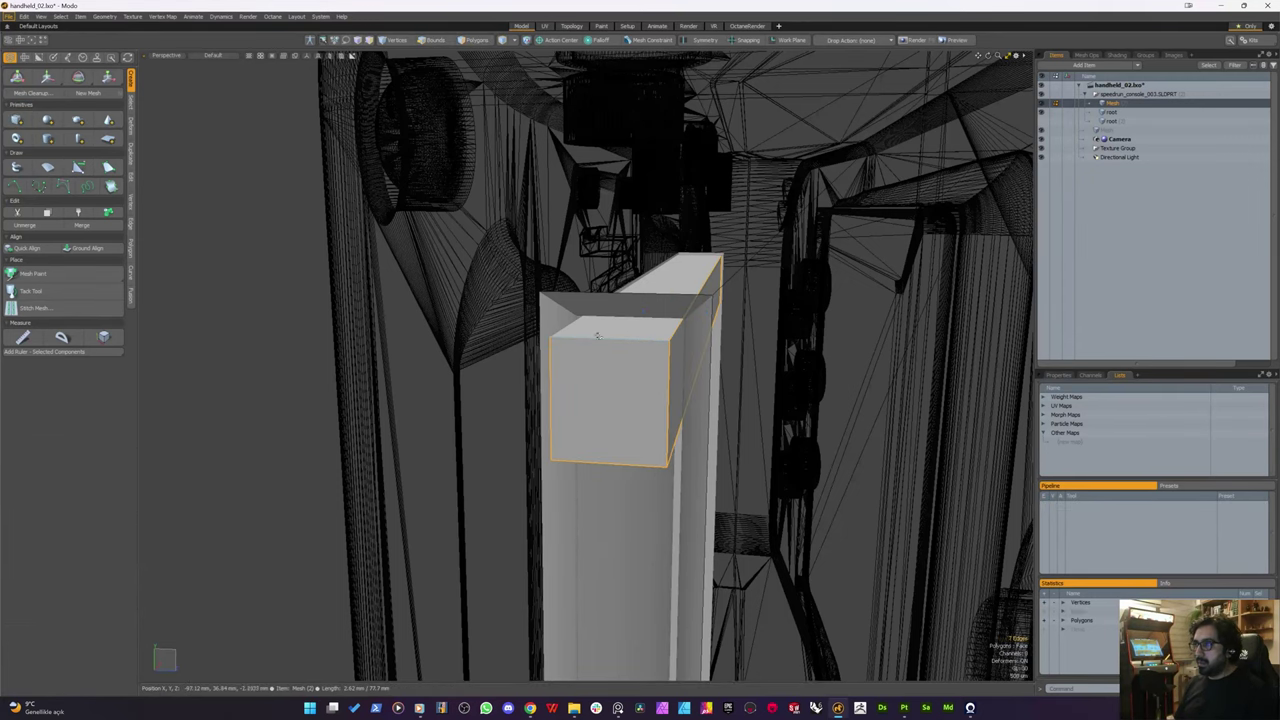
pyautogui.click(600, 337)
pyautogui.scroll(-3, 644, 350)
pyautogui.scroll(2, 645, 370)
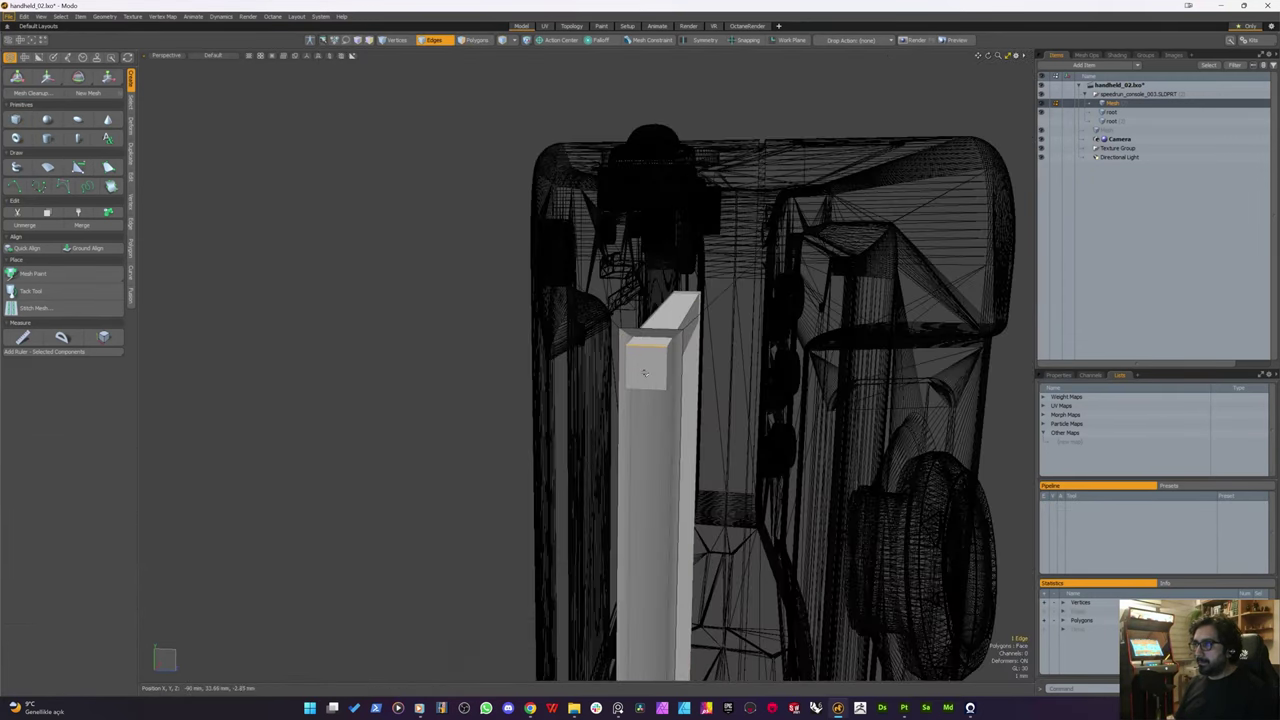
pyautogui.press('3')
pyautogui.click(644, 373)
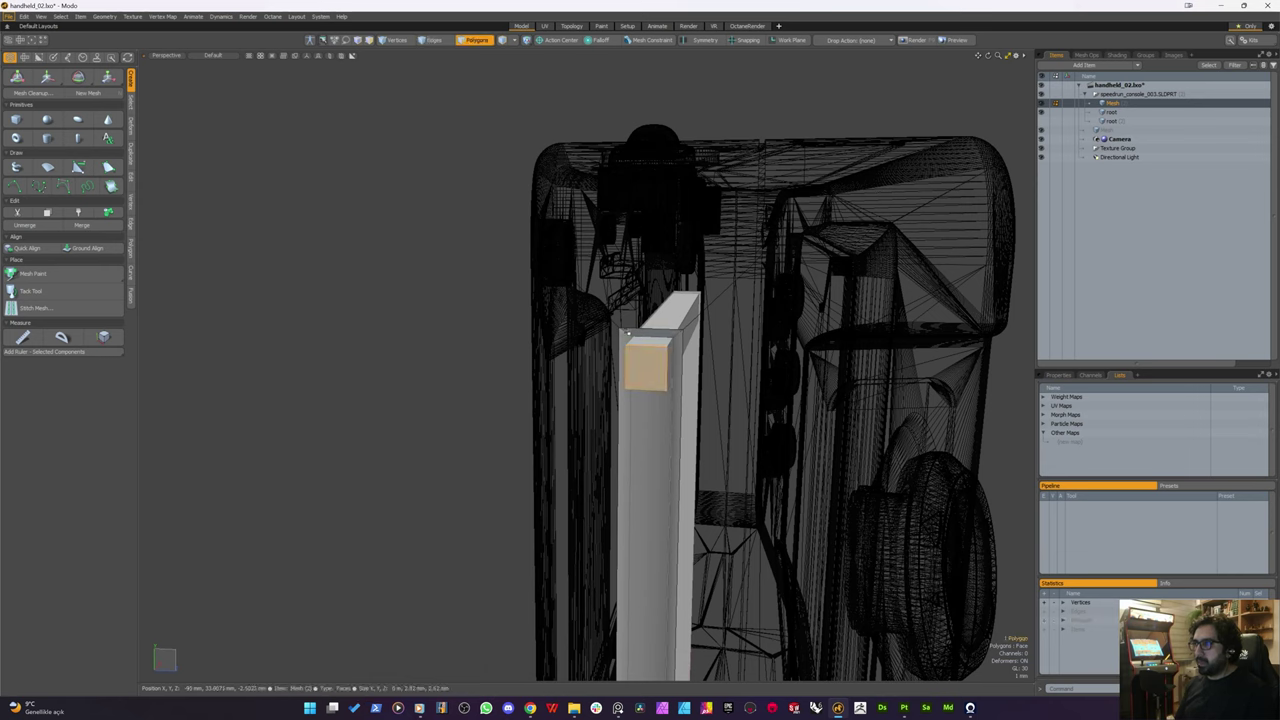
pyautogui.hotkey('shift', 'Up')
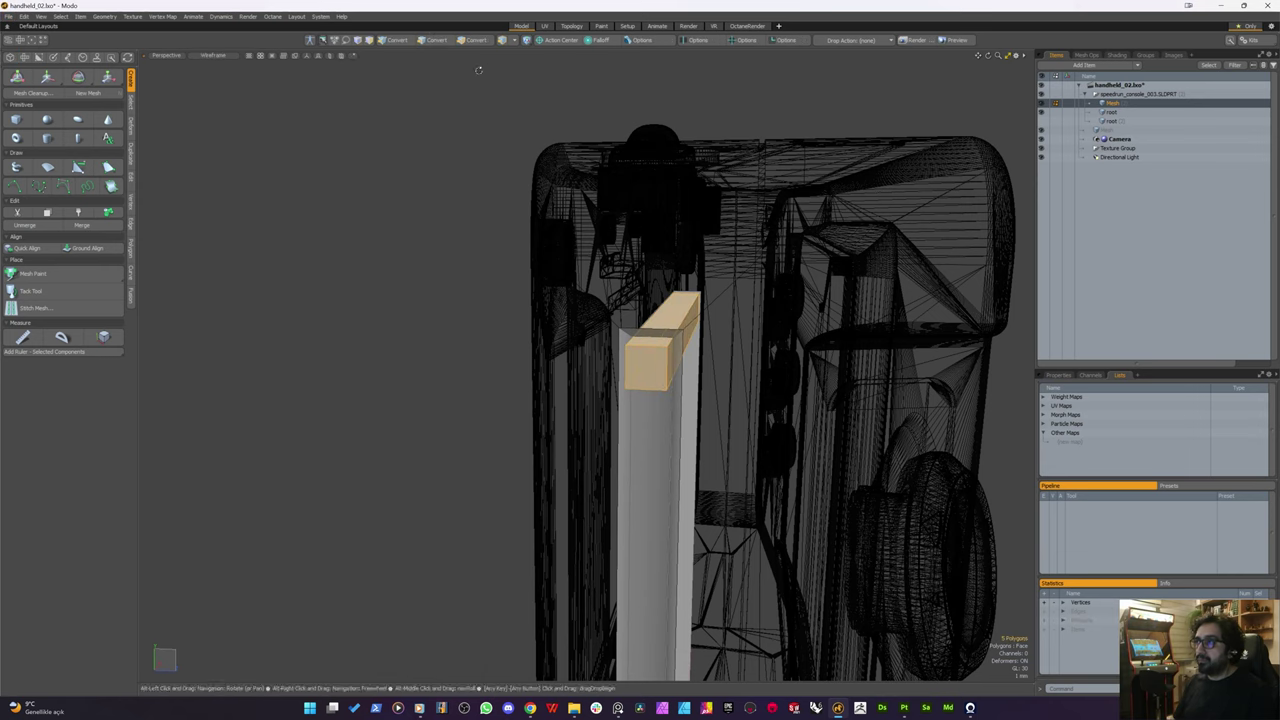
pyautogui.press('2')
pyautogui.press('3')
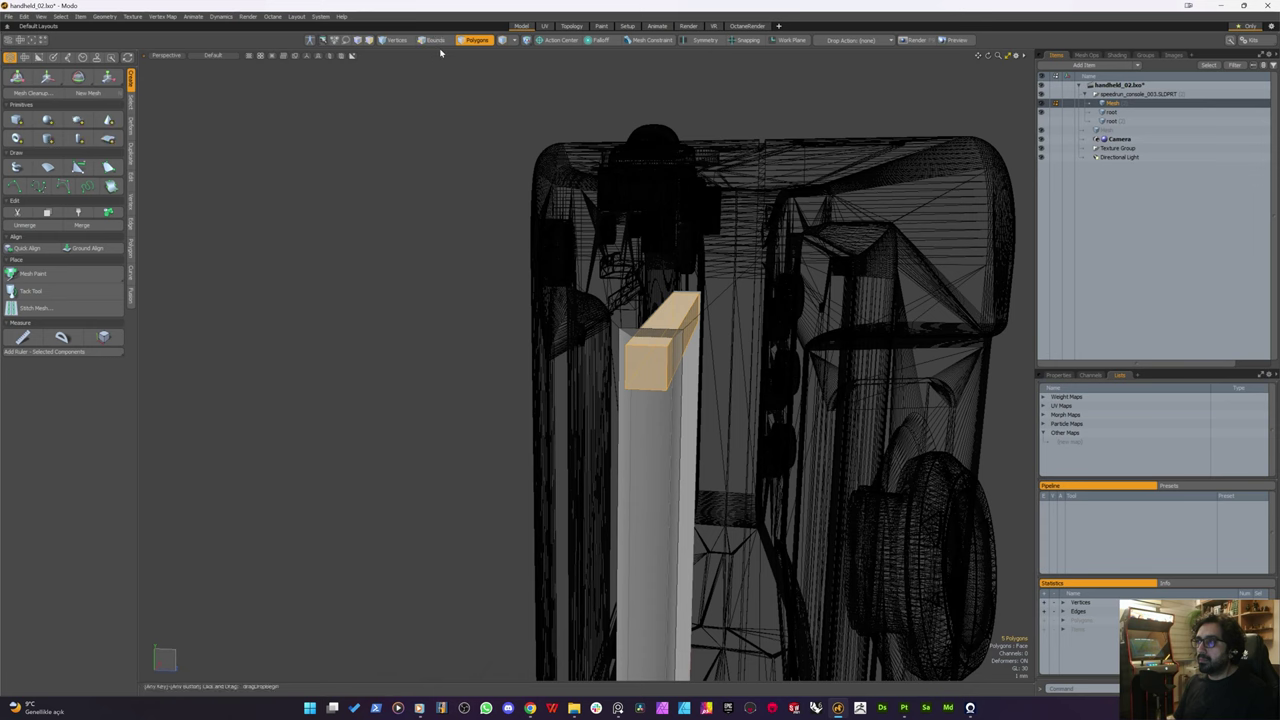
pyautogui.press('shift')
pyautogui.keyDown('alt'); pyautogui.click(439, 41); pyautogui.keyUp('alt')
pyautogui.scroll(3, 642, 368)
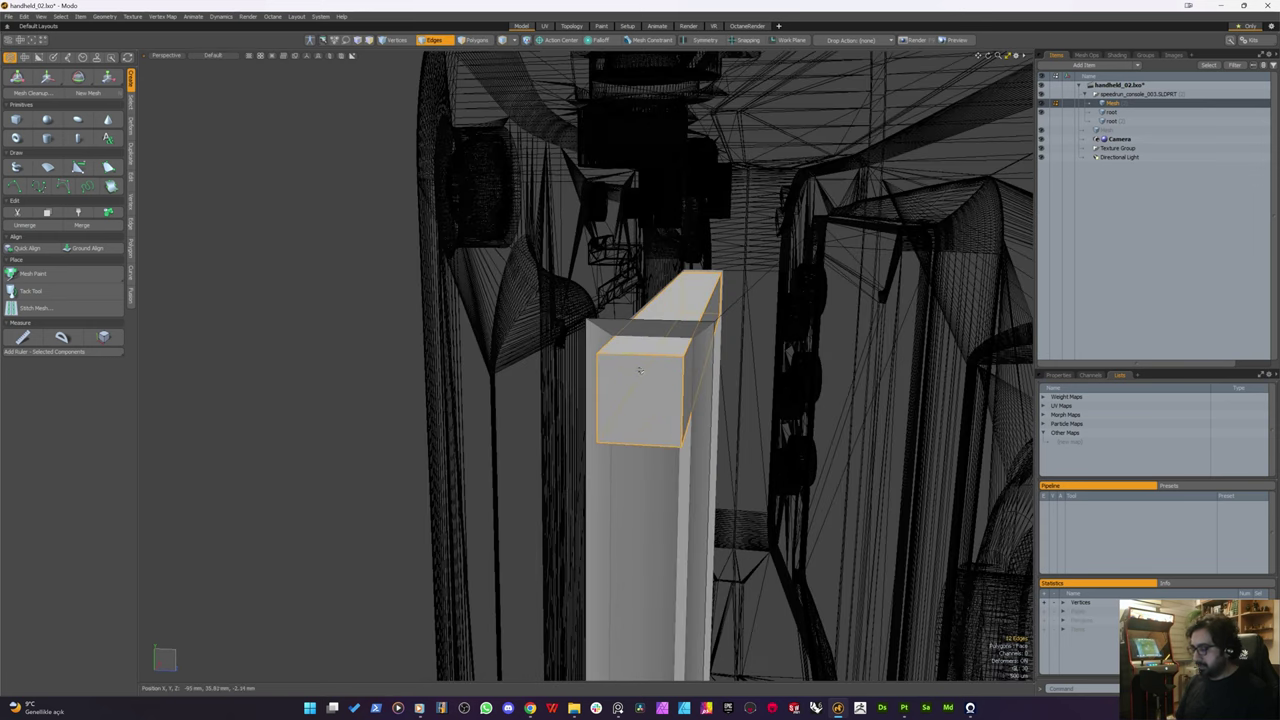
# Step: Bevel the box edges by 210 um with round level 2 and clear the selection
pyautogui.press('b')
pyautogui.moveTo(442, 413); pyautogui.dragTo(476, 413)
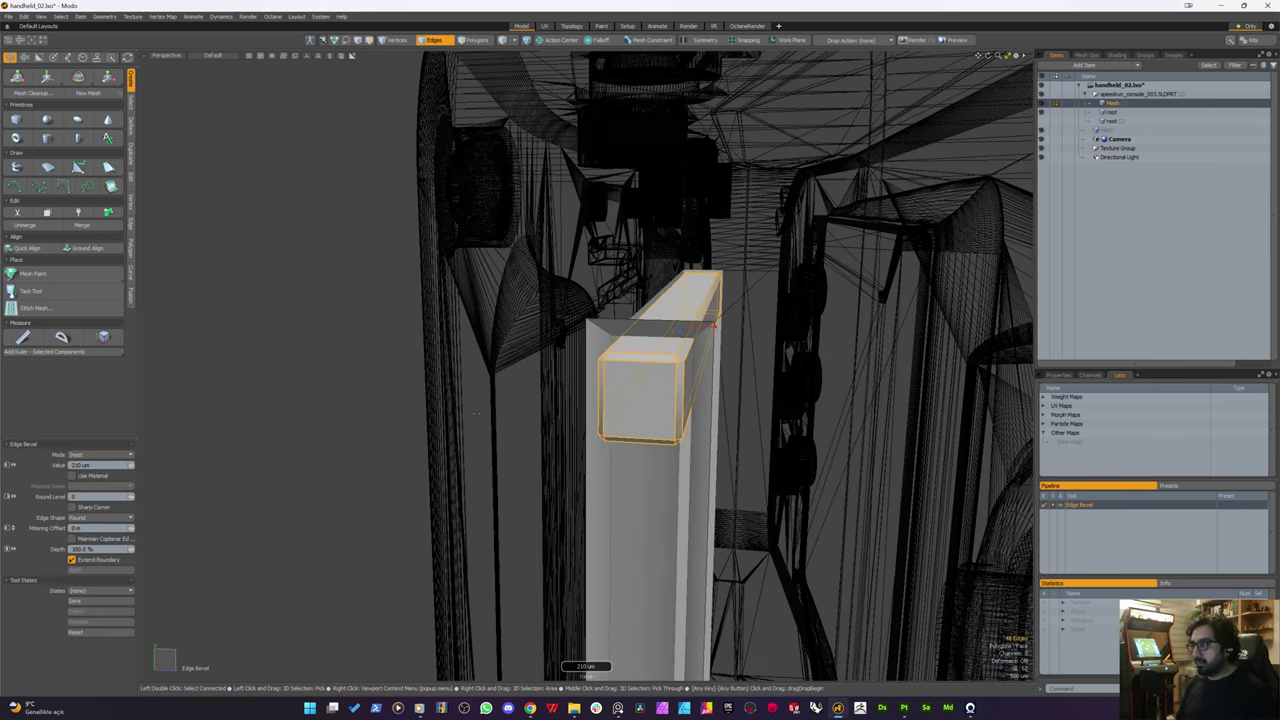
pyautogui.click(132, 498)
pyautogui.click(132, 498)
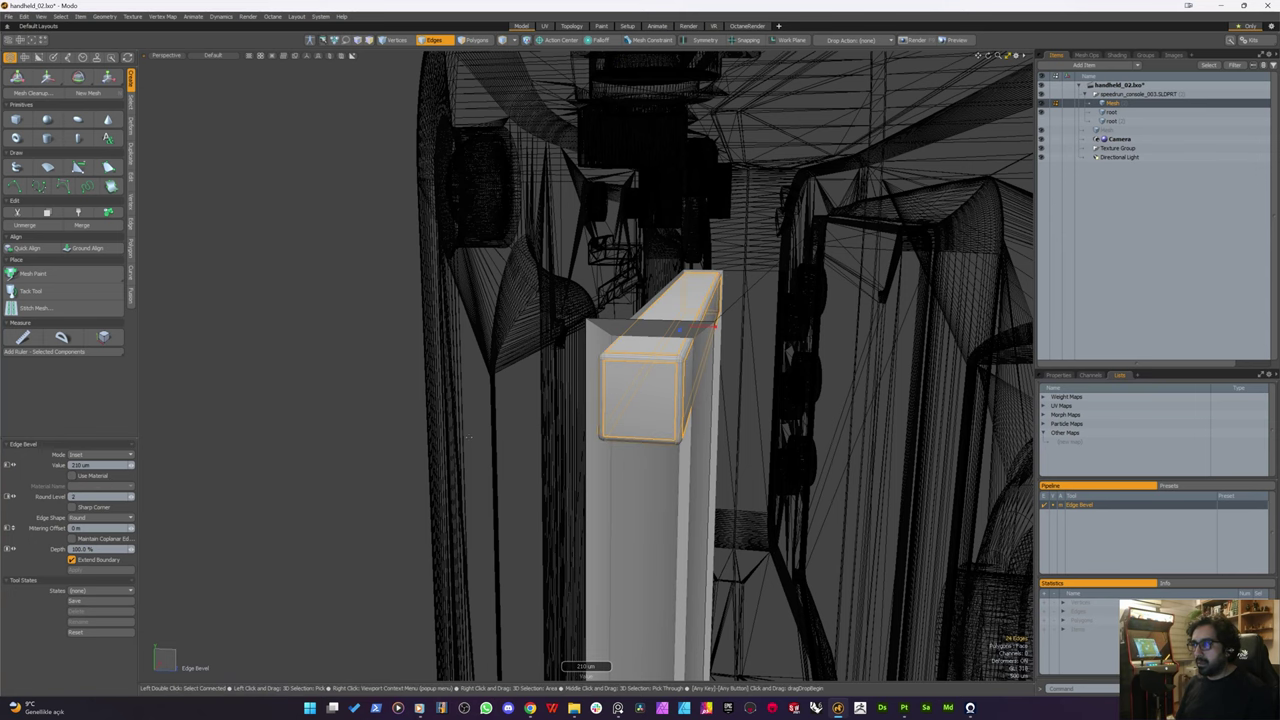
pyautogui.press('3')
pyautogui.keyDown('alt'); pyautogui.moveTo(577, 423); pyautogui.dragTo(700, 422); pyautogui.keyUp('alt')
pyautogui.click(517, 414)
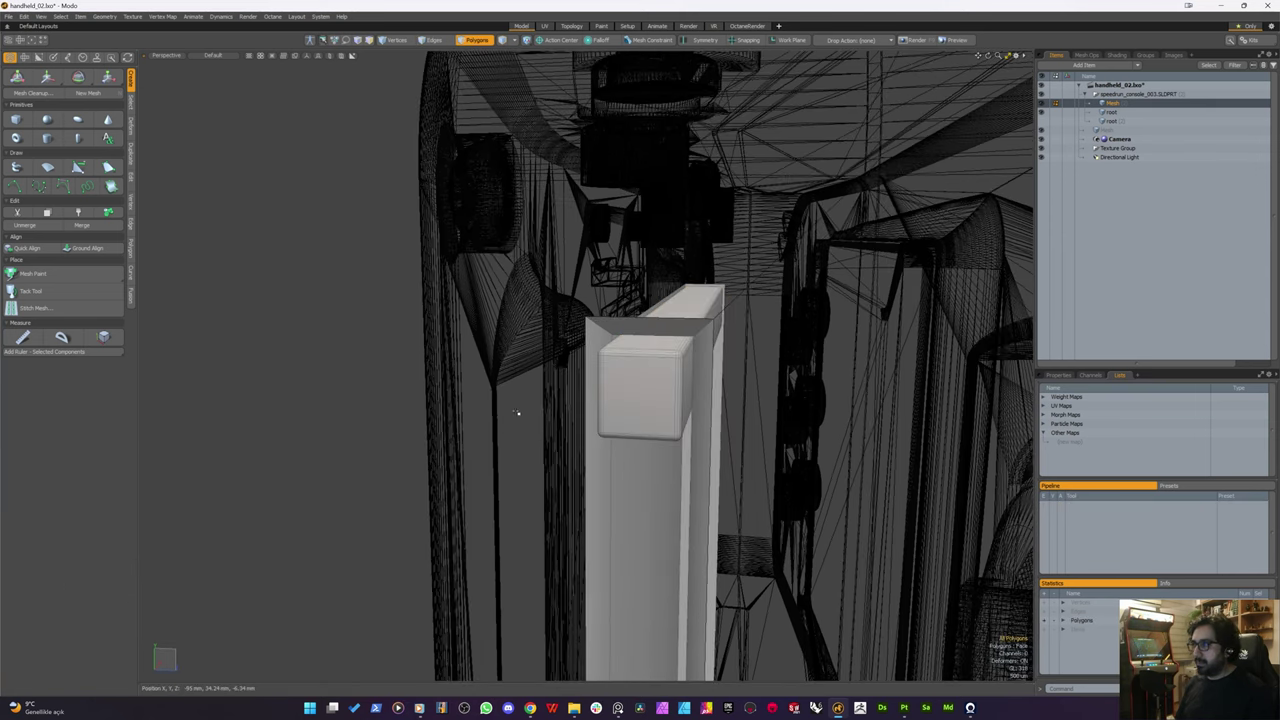
# Step: Select the whole slot mesh and check which material it uses in the shader tree
pyautogui.scroll(3, 690, 373)
pyautogui.keyDown('alt'); pyautogui.moveTo(690, 373); pyautogui.dragTo(560, 427); pyautogui.keyUp('alt')
pyautogui.scroll(-3, 590, 378)
pyautogui.scroll(-3, 560, 427)
pyautogui.scroll(-3, 560, 427)
pyautogui.moveTo(440, 340); pyautogui.dragTo(534, 542, button='right')
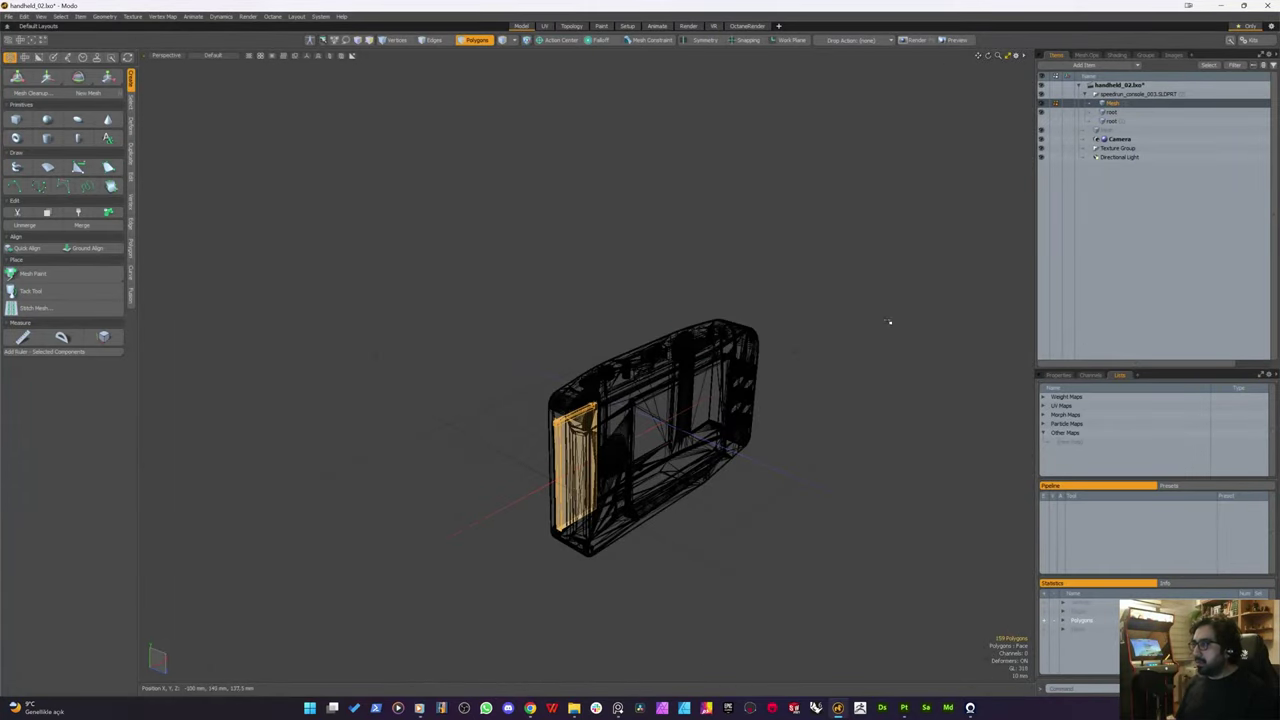
pyautogui.press('5')
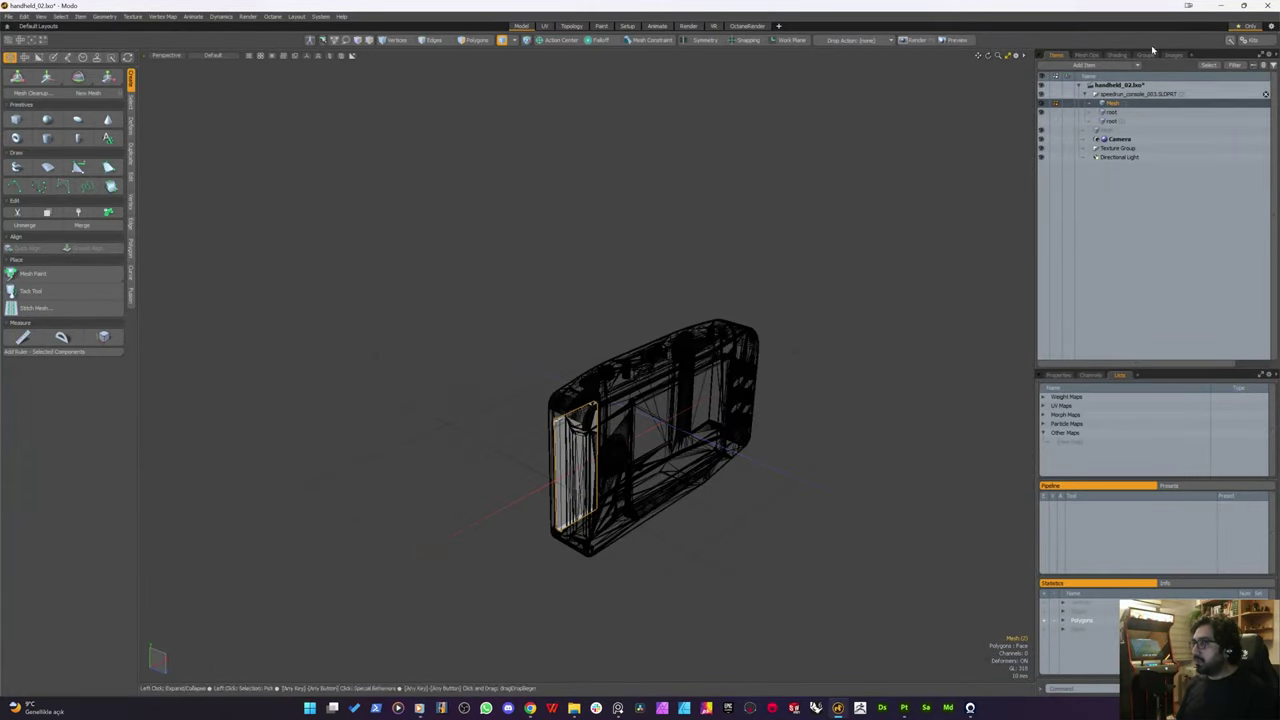
pyautogui.click(1112, 56)
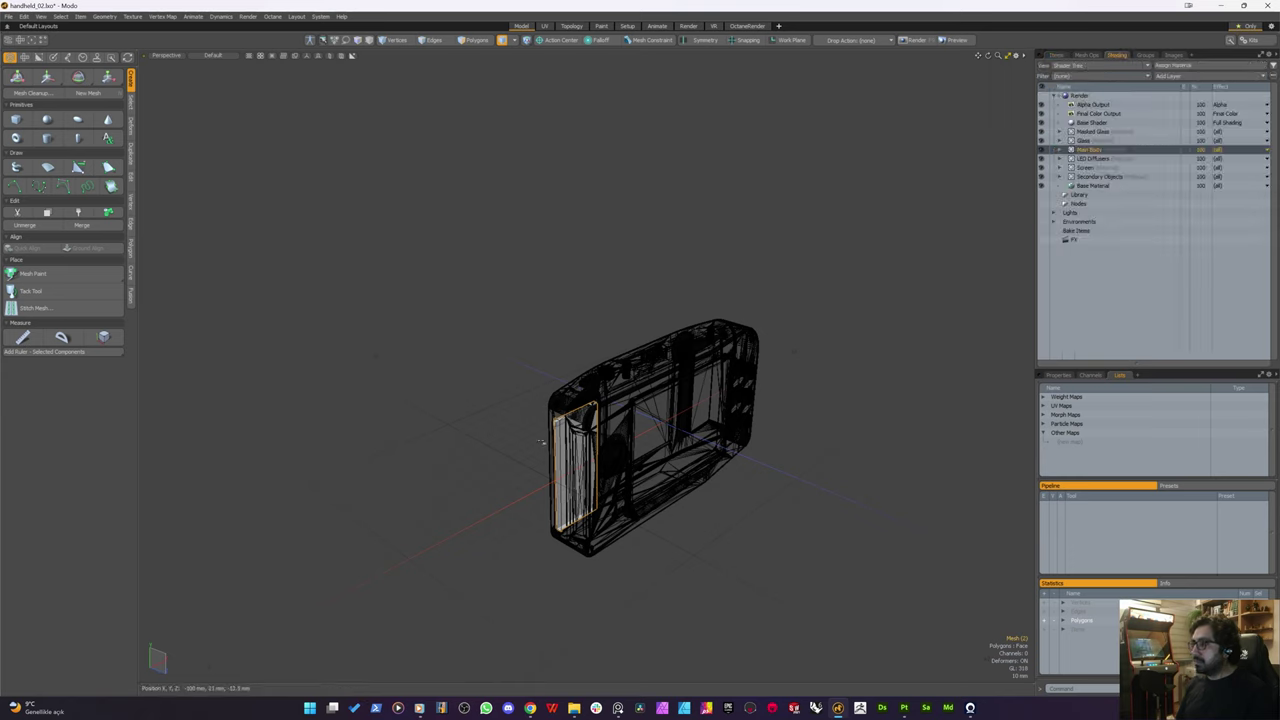
pyautogui.click(575, 446)
pyautogui.press('3')
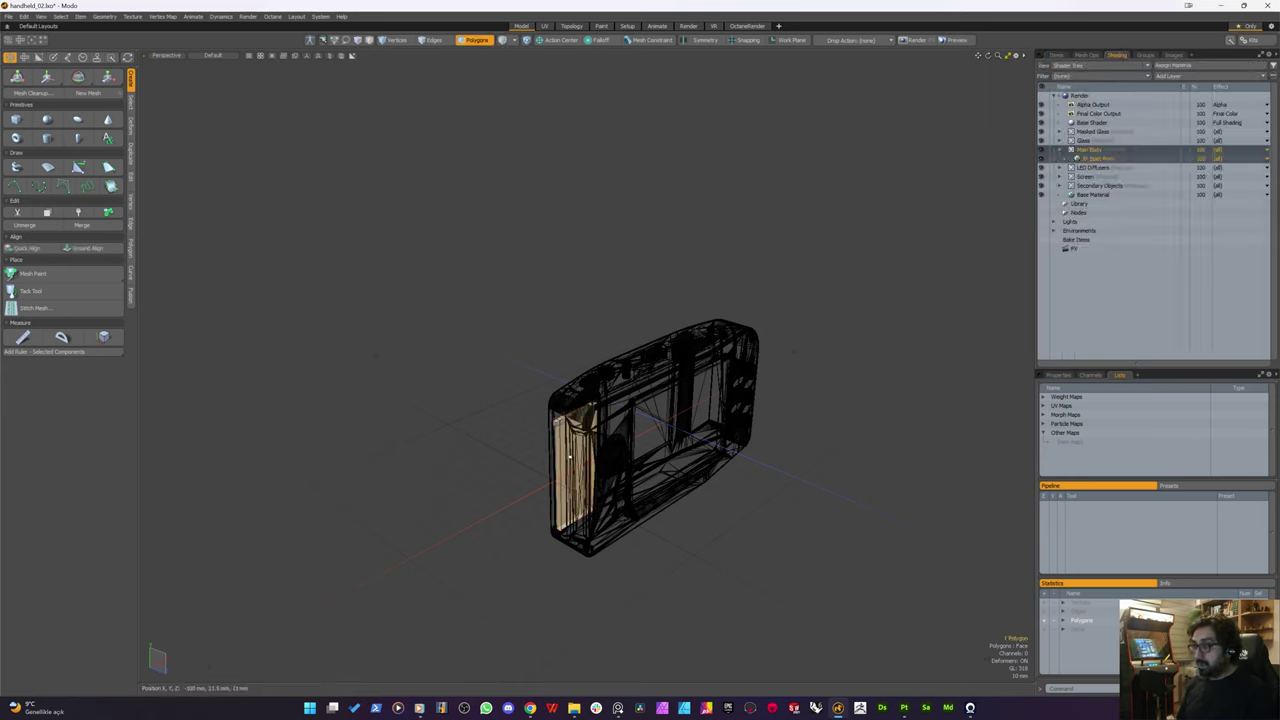
# Step: Select all polygons of the slot recess and beveled box, cut them and undo the cut
pyautogui.scroll(3, 576, 444)
pyautogui.moveTo(491, 325); pyautogui.dragTo(734, 623, button='right')
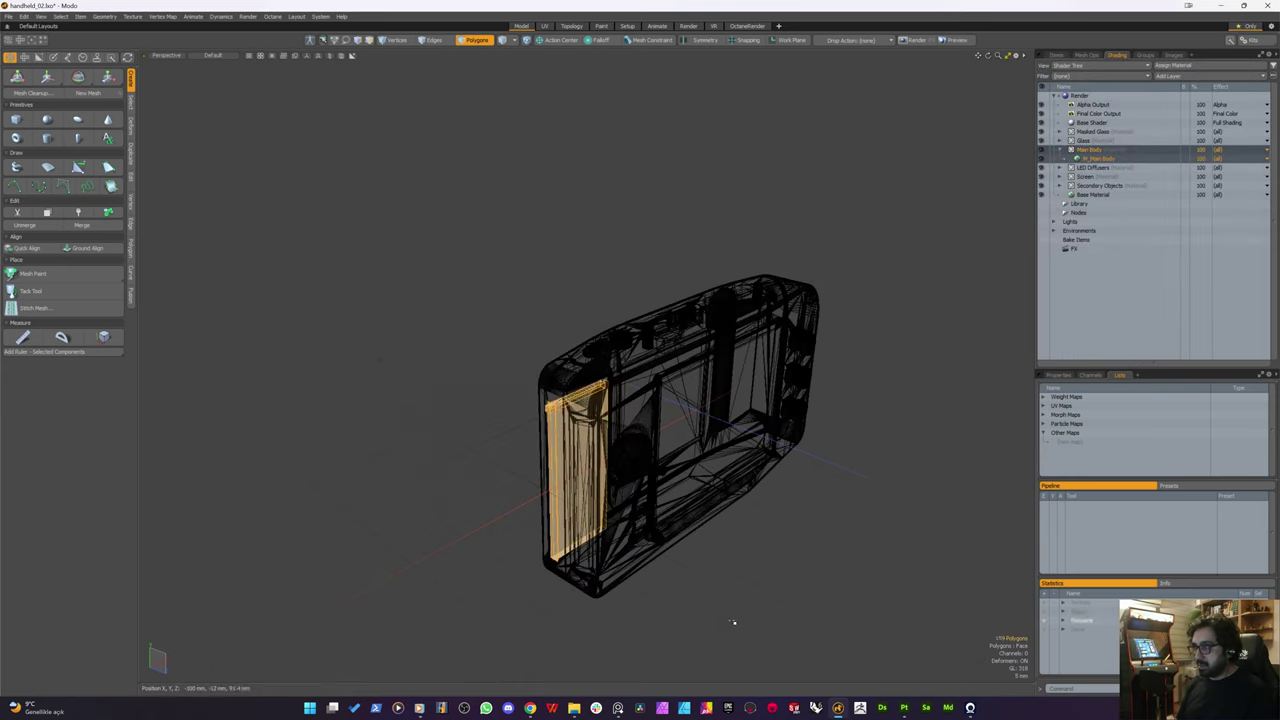
pyautogui.click(666, 587)
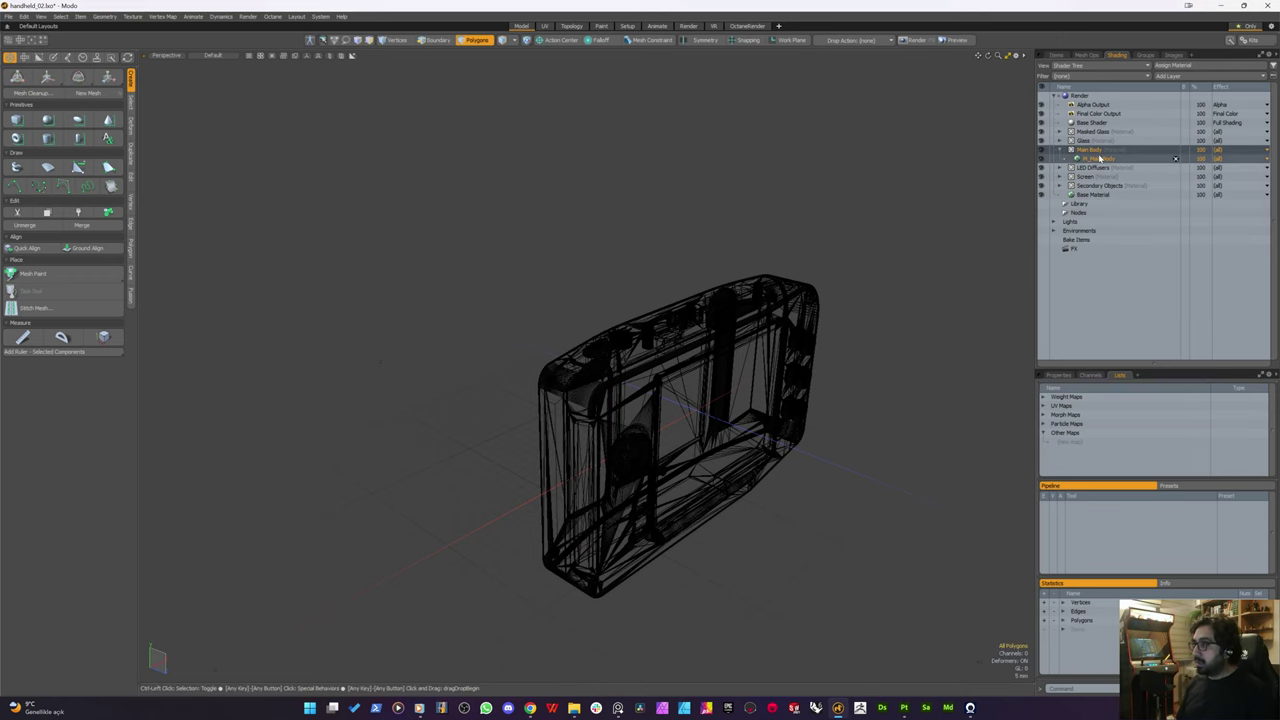
pyautogui.hotkey('ctrl', 'z')
# Step: Set vertex normals on the selected slot and box polygons and cut them from their mesh item
pyautogui.scroll(4, 651, 349)
pyautogui.keyDown('alt'); pyautogui.moveTo(480, 360); pyautogui.dragTo(555, 335); pyautogui.keyUp('alt')
pyautogui.keyDown('alt'); pyautogui.keyDown('shift'); pyautogui.moveTo(555, 335); pyautogui.dragTo(566, 242); pyautogui.keyUp('shift'); pyautogui.keyUp('alt')
pyautogui.click(213, 55)
pyautogui.click(183, 27)
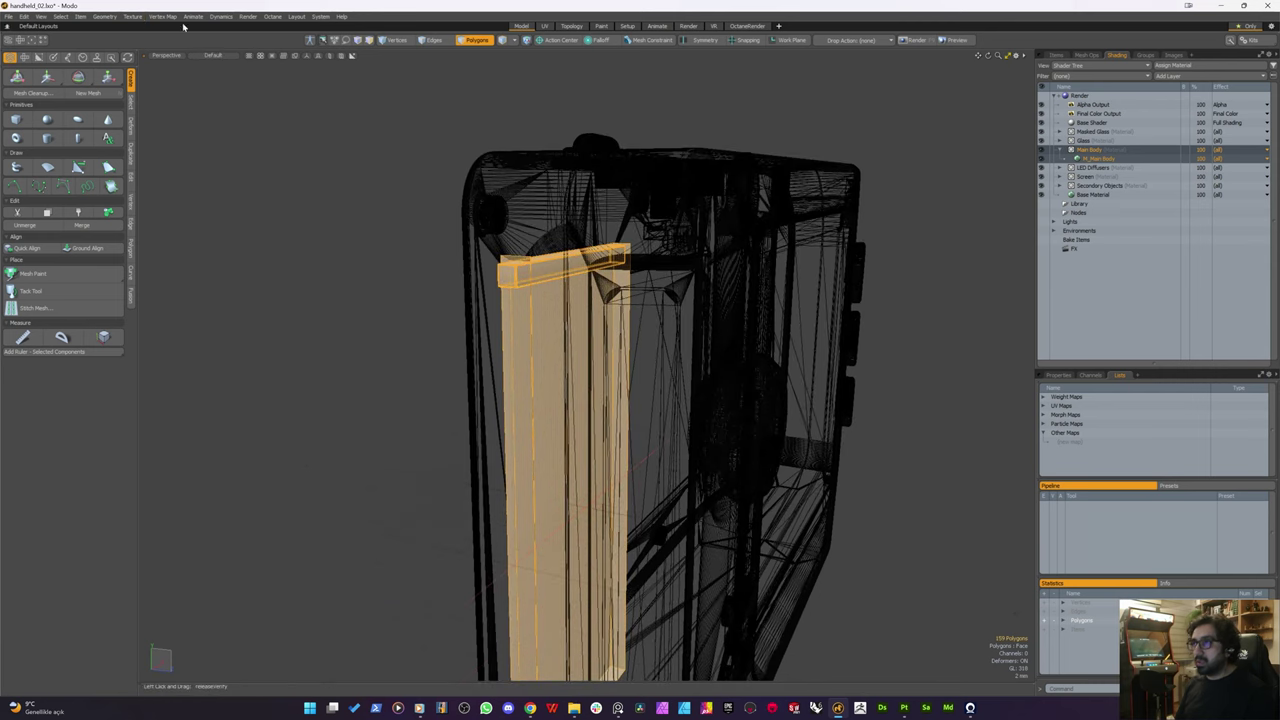
pyautogui.click(155, 18)
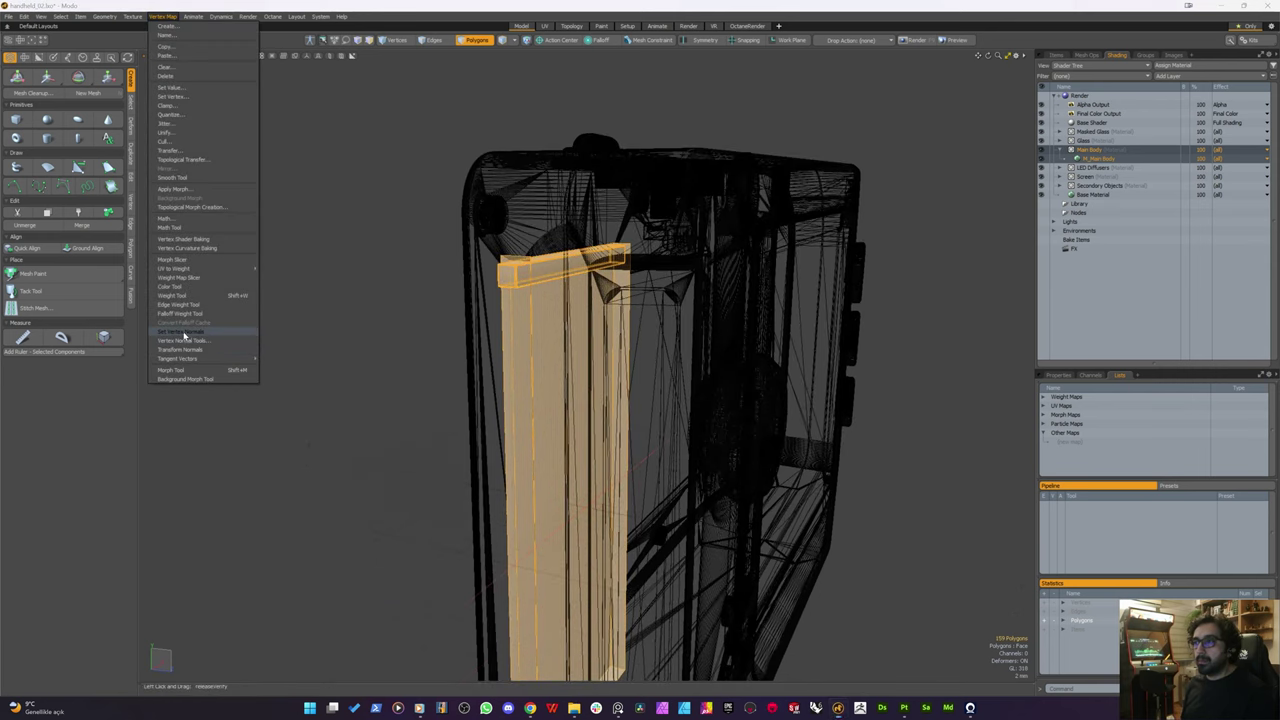
pyautogui.click(185, 334)
pyautogui.click(915, 217)
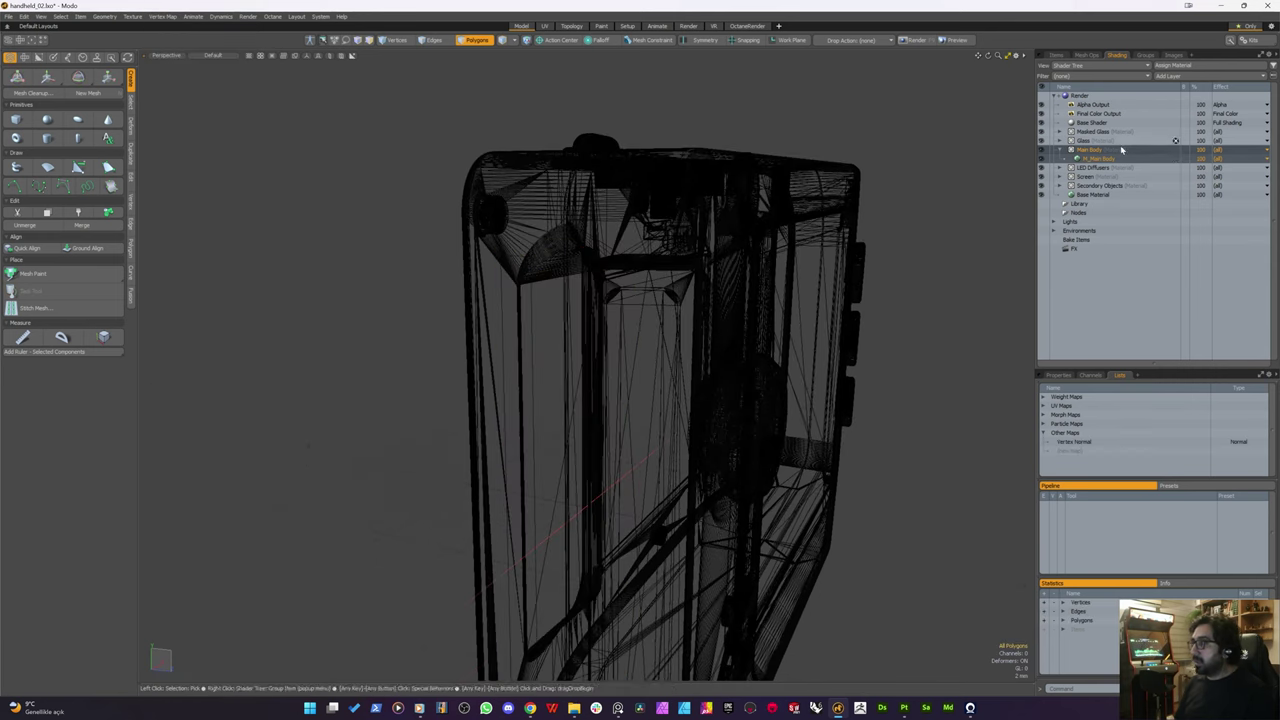
# Step: Paste the cut slot and box polygons into the first root mesh item and switch to the UV layout
pyautogui.click(1056, 54)
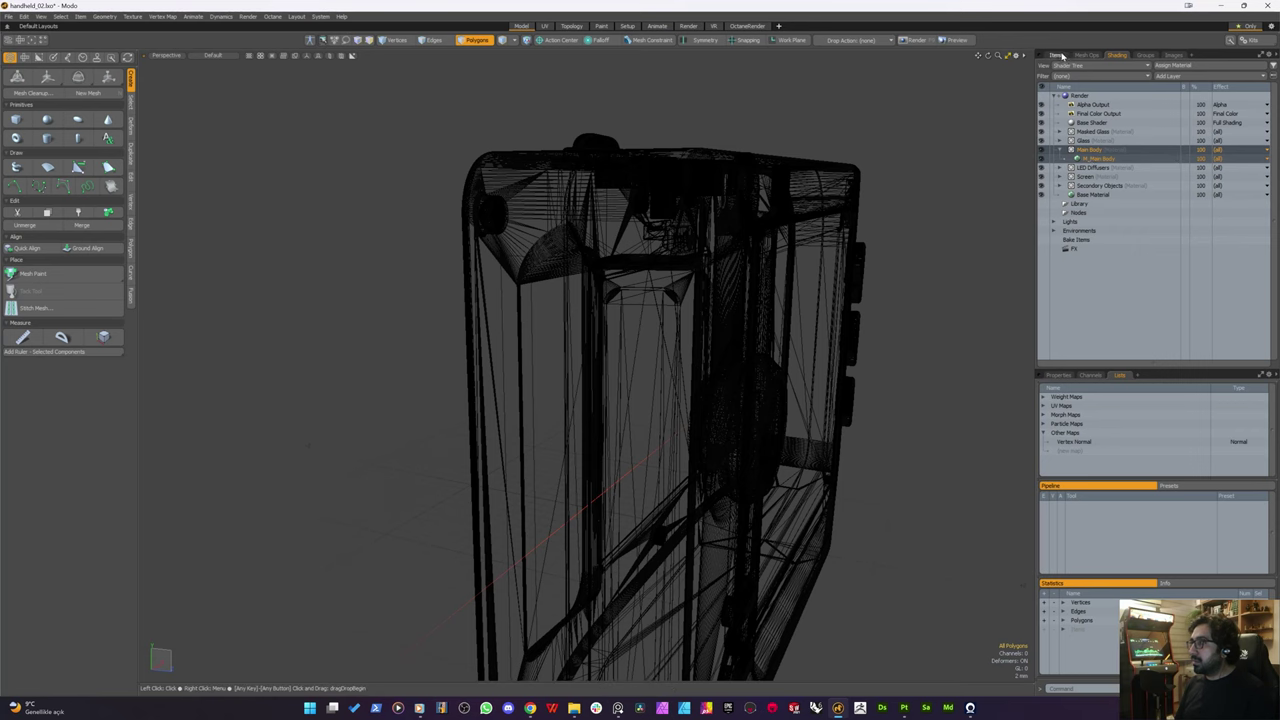
pyautogui.click(1110, 112)
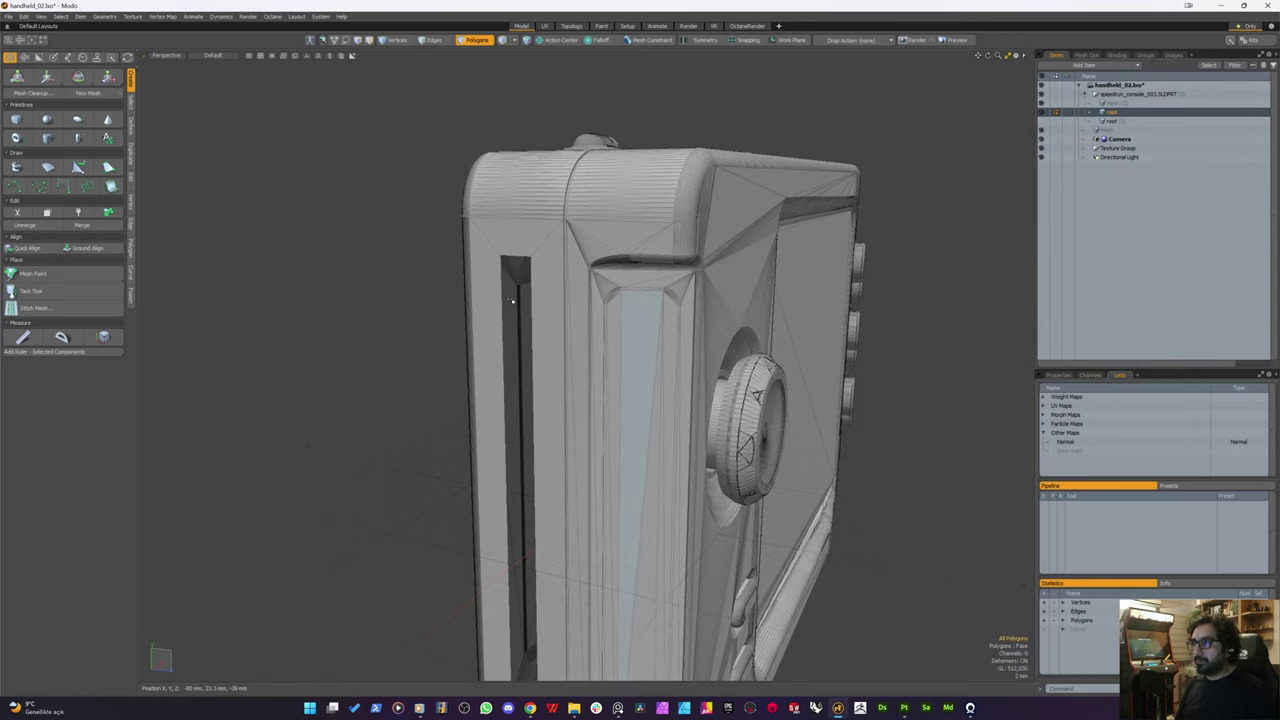
pyautogui.doubleClick(513, 297)
pyautogui.keyDown('alt'); pyautogui.moveTo(393, 313); pyautogui.dragTo(440, 331); pyautogui.keyUp('alt')
pyautogui.scroll(-3, 440, 331)
pyautogui.keyDown('alt'); pyautogui.moveTo(502, 397); pyautogui.dragTo(496, 284); pyautogui.keyUp('alt')
pyautogui.scroll(4, 496, 284)
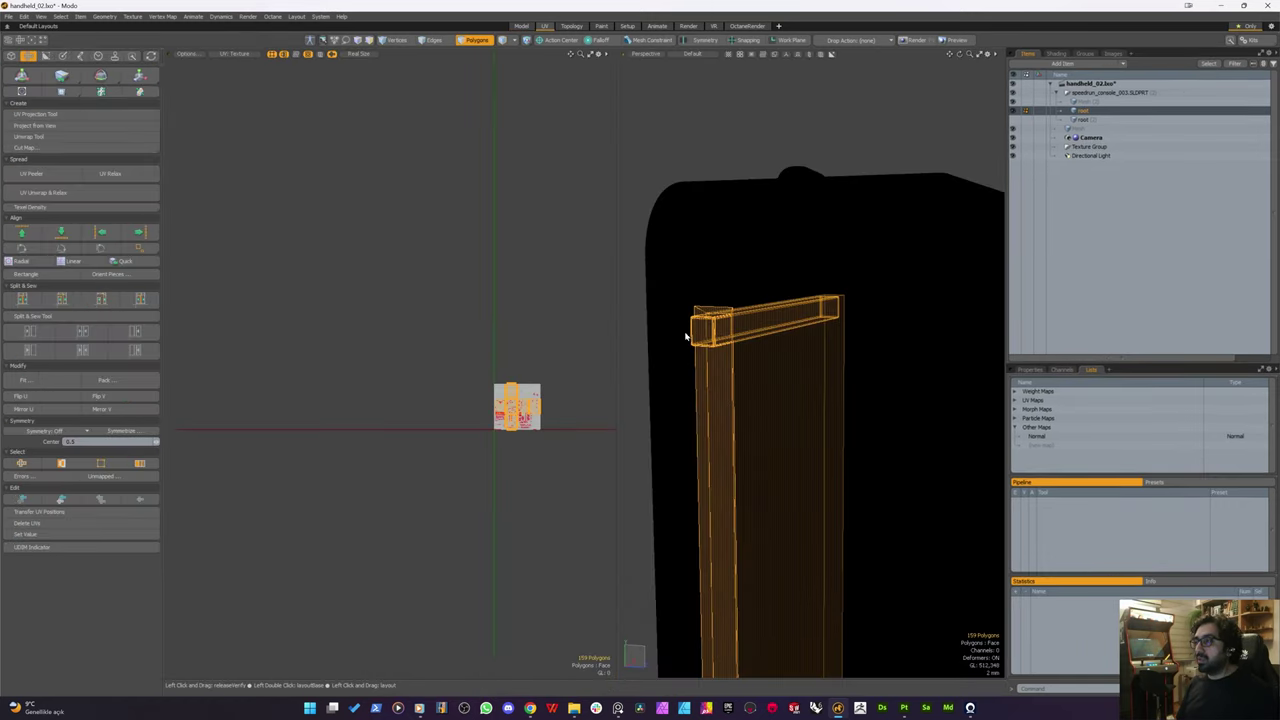
# Step: Project the pasted polygons onto the Texture UV map with the UV Projection Tool set to Atlas
pyautogui.click(1014, 401)
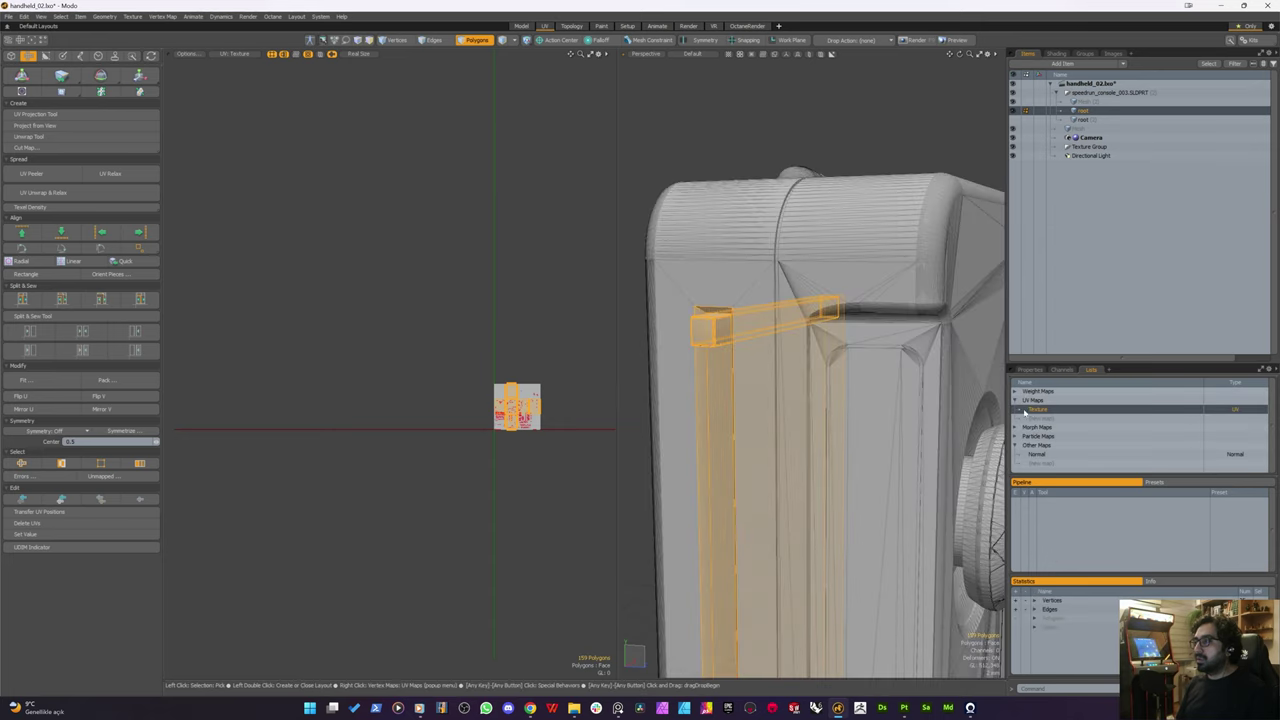
pyautogui.scroll(-3, 666, 449)
pyautogui.scroll(9, 509, 434)
pyautogui.scroll(-5, 467, 363)
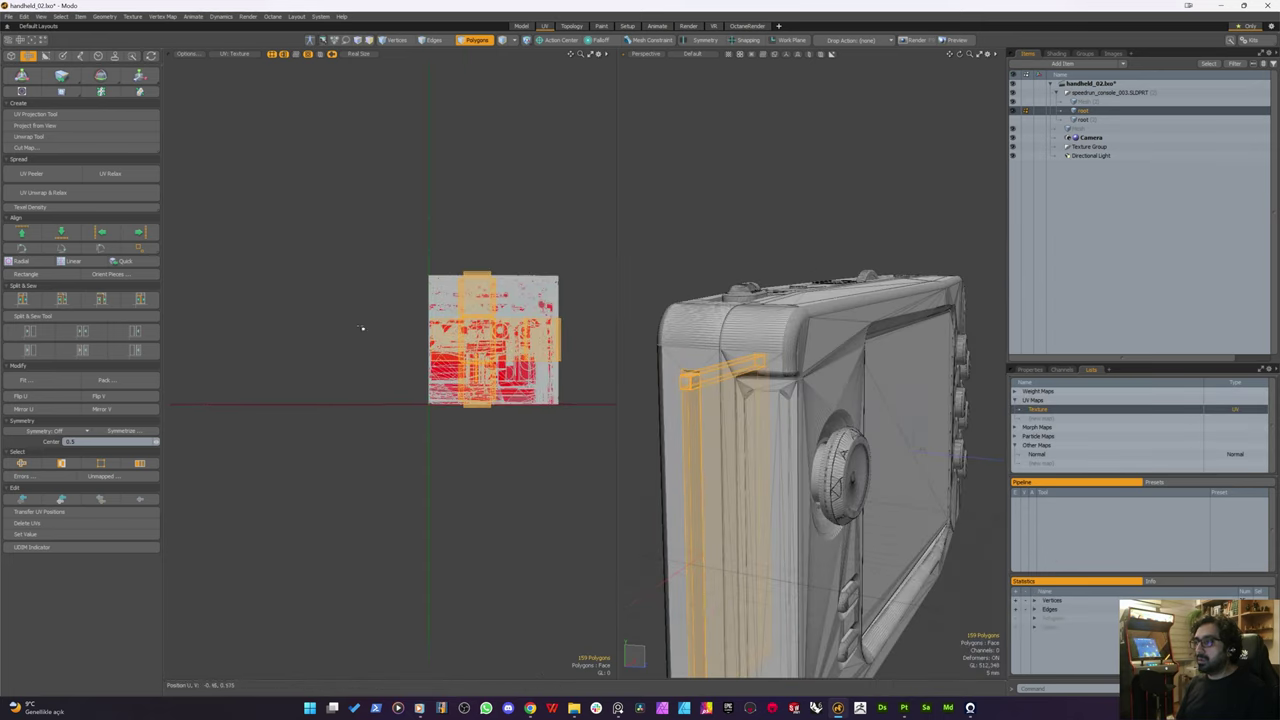
pyautogui.click(36, 116)
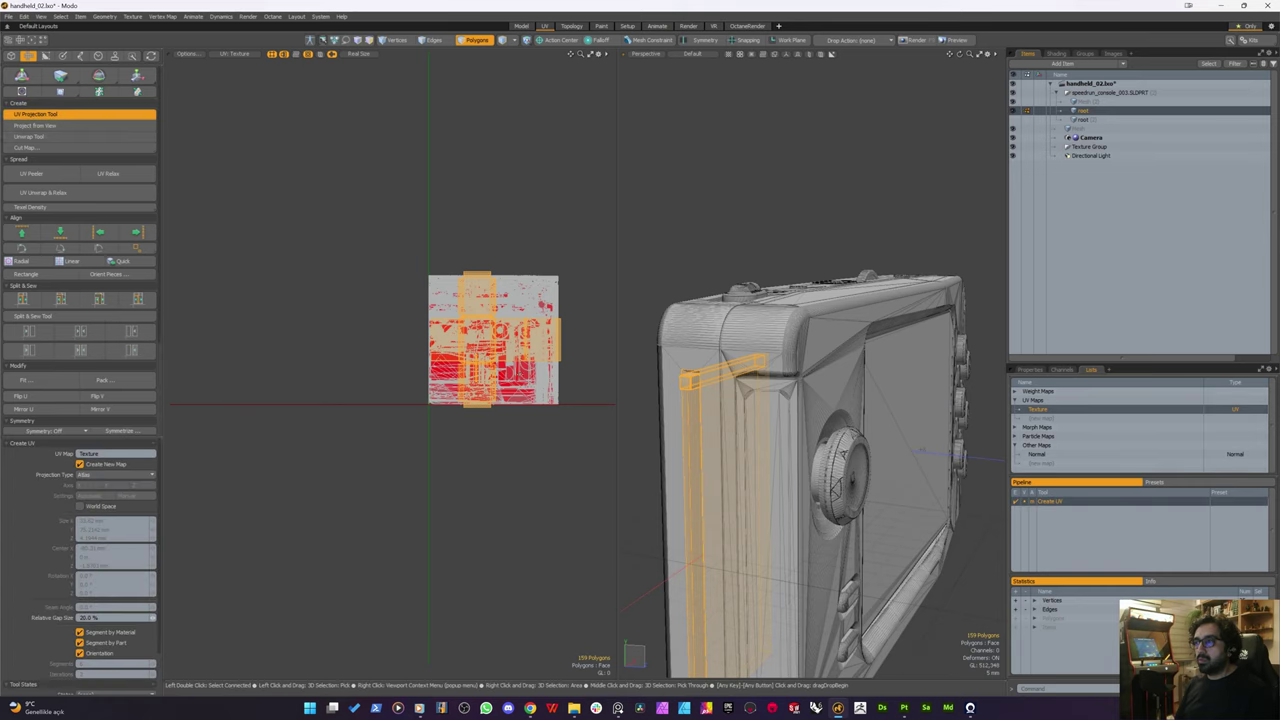
pyautogui.click(524, 374)
# Step: Move the newly projected UVs out of the main UV tile into the empty space to its left
pyautogui.scroll(-5, 527, 375)
pyautogui.press('w')
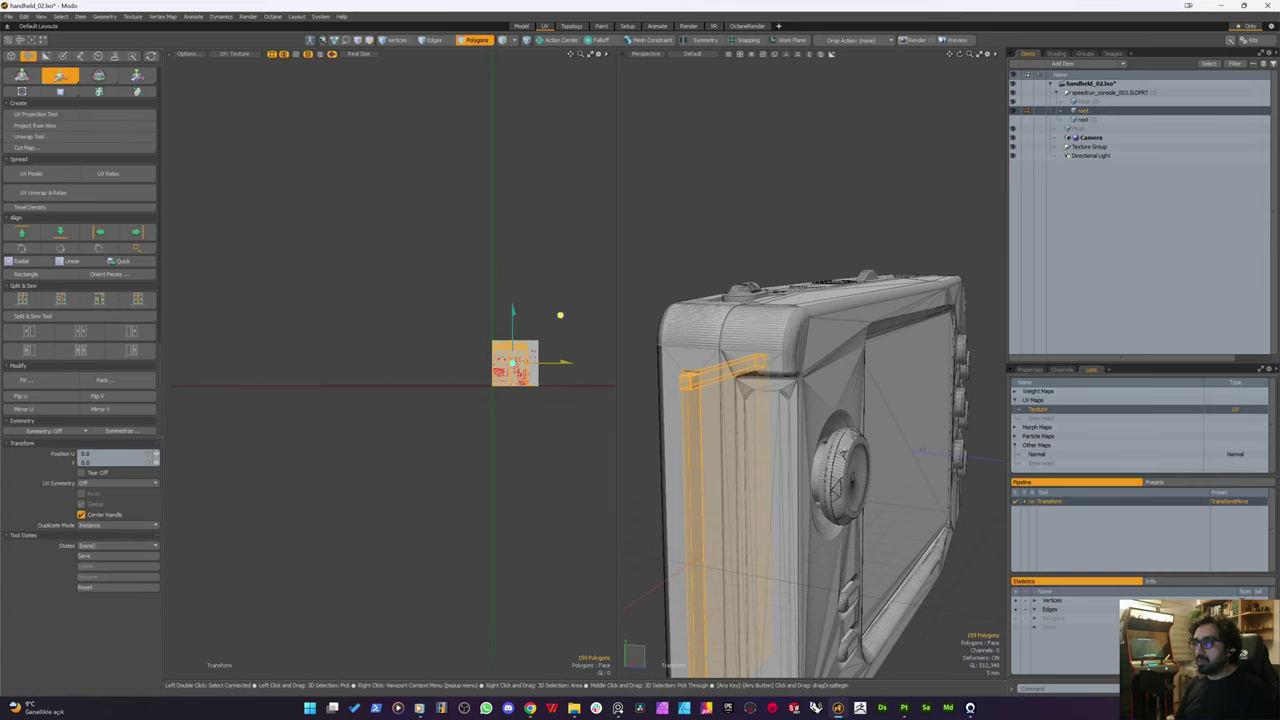
pyautogui.moveTo(559, 315); pyautogui.dragTo(501, 304)
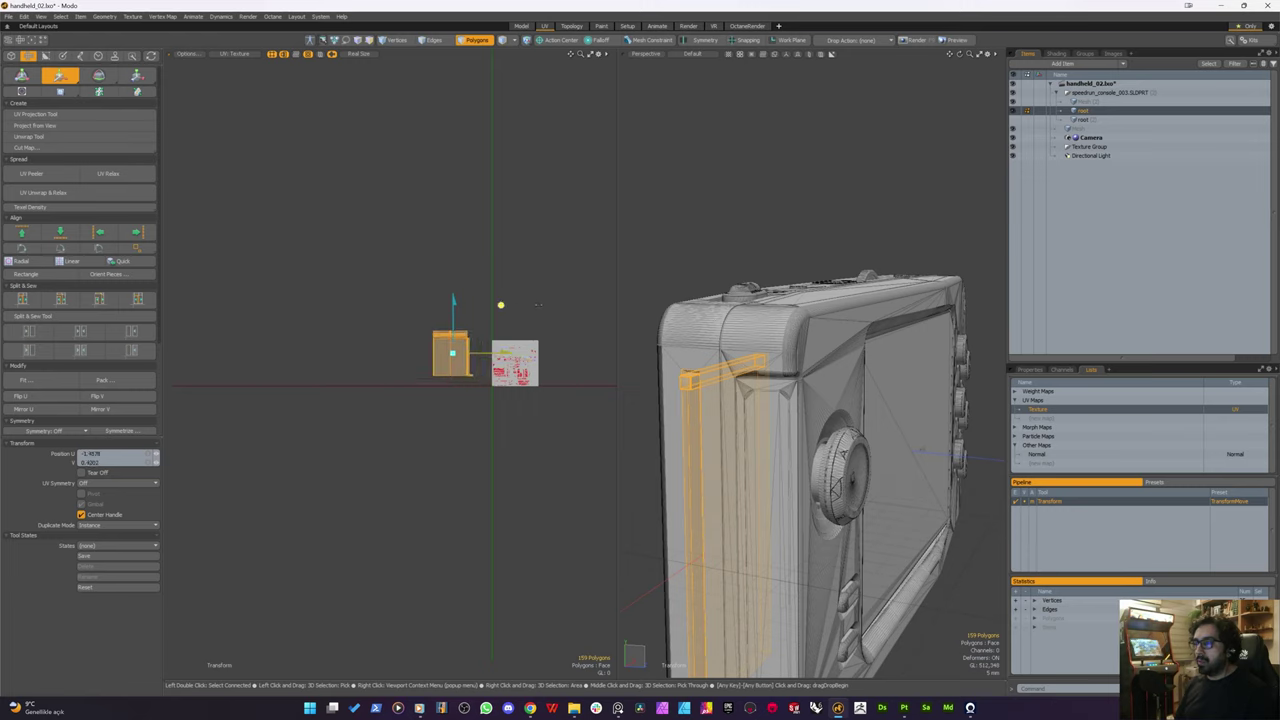
# Step: Move the selected side-slot UV islands slightly farther up and away from the packed UV square, outside it
pyautogui.moveTo(501, 305); pyautogui.dragTo(492, 296)
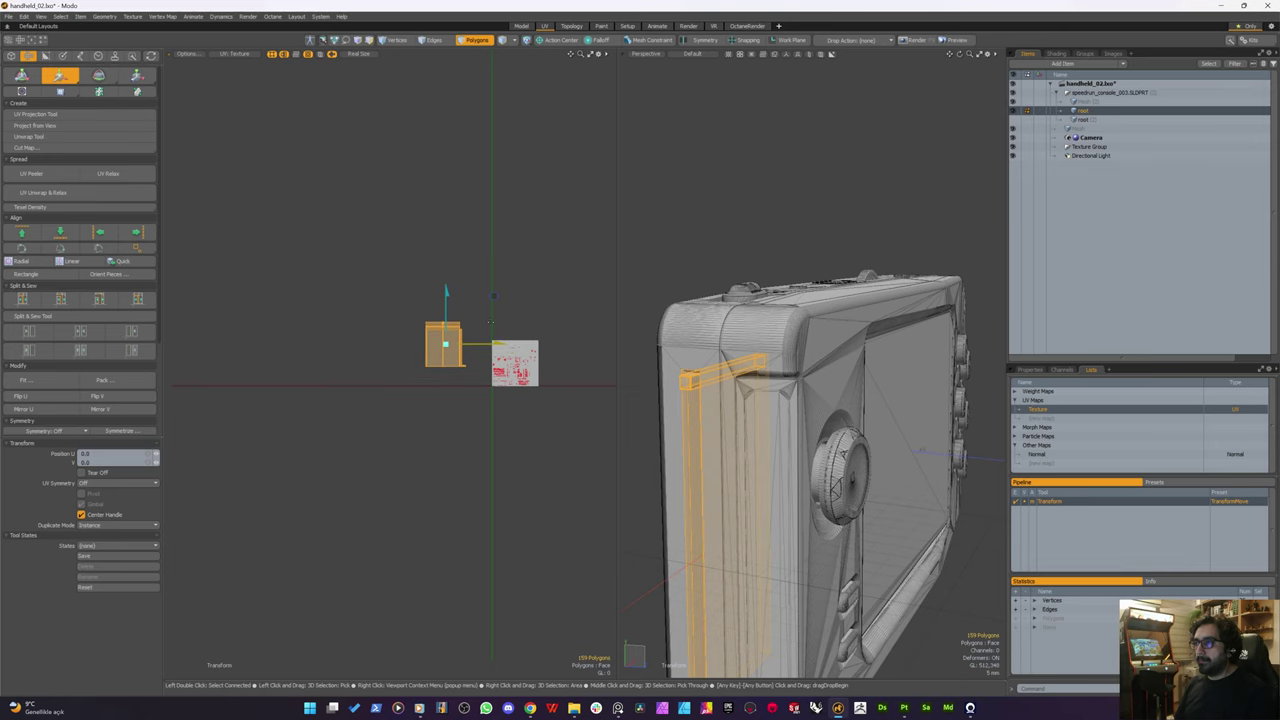
pyautogui.press('q')
pyautogui.scroll(5, 518, 310)
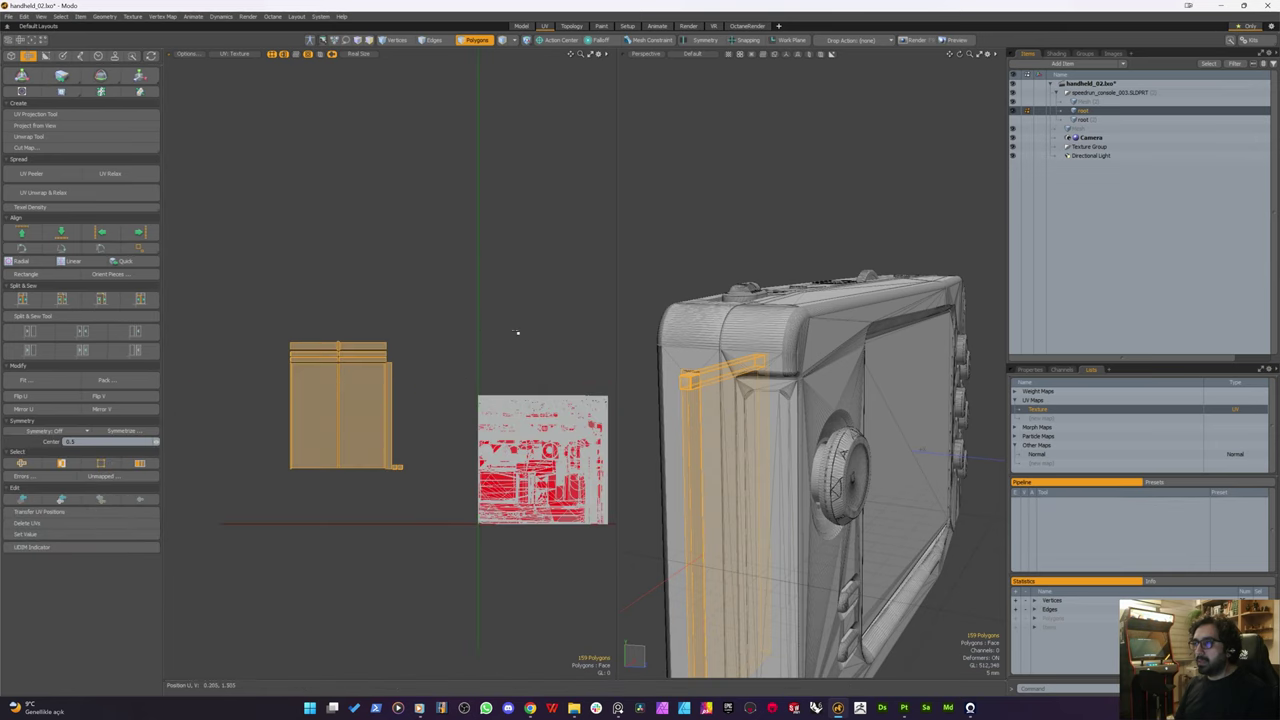
# Step: Isolate the main body by selecting its material's polygons, inverting the selection and hiding everything else
pyautogui.press('4')
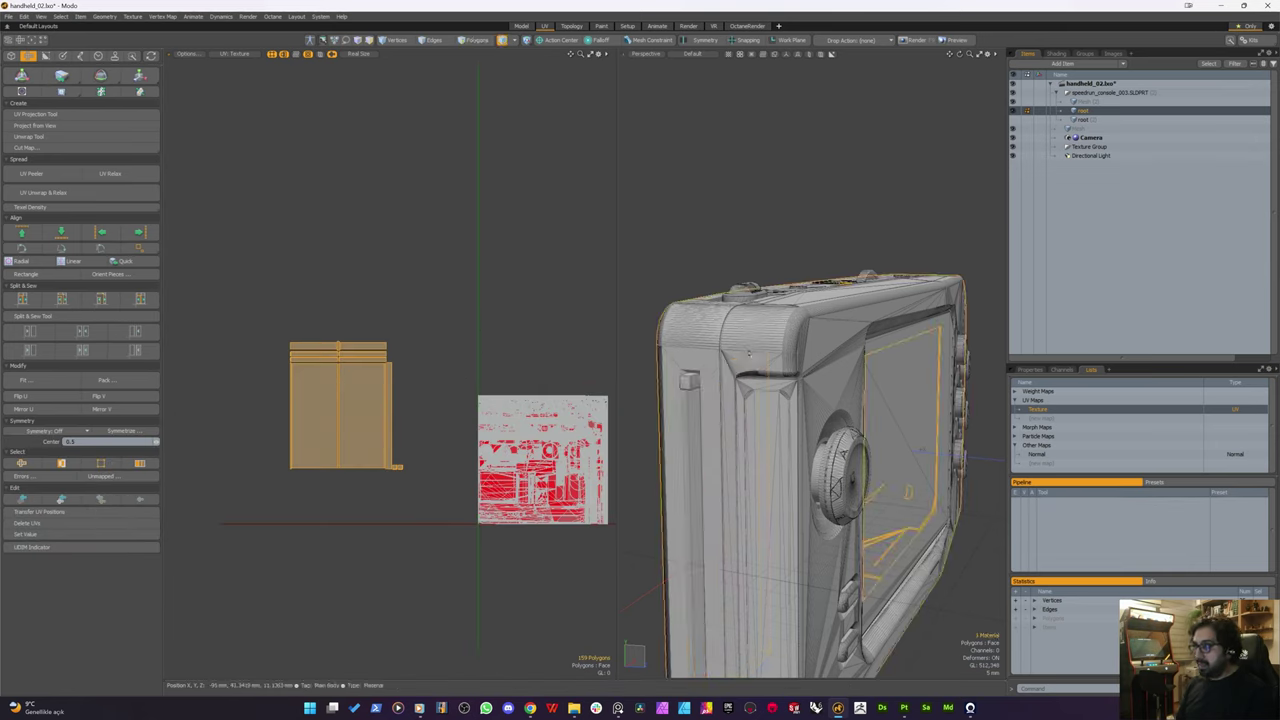
pyautogui.press('alt')
pyautogui.click(746, 348)
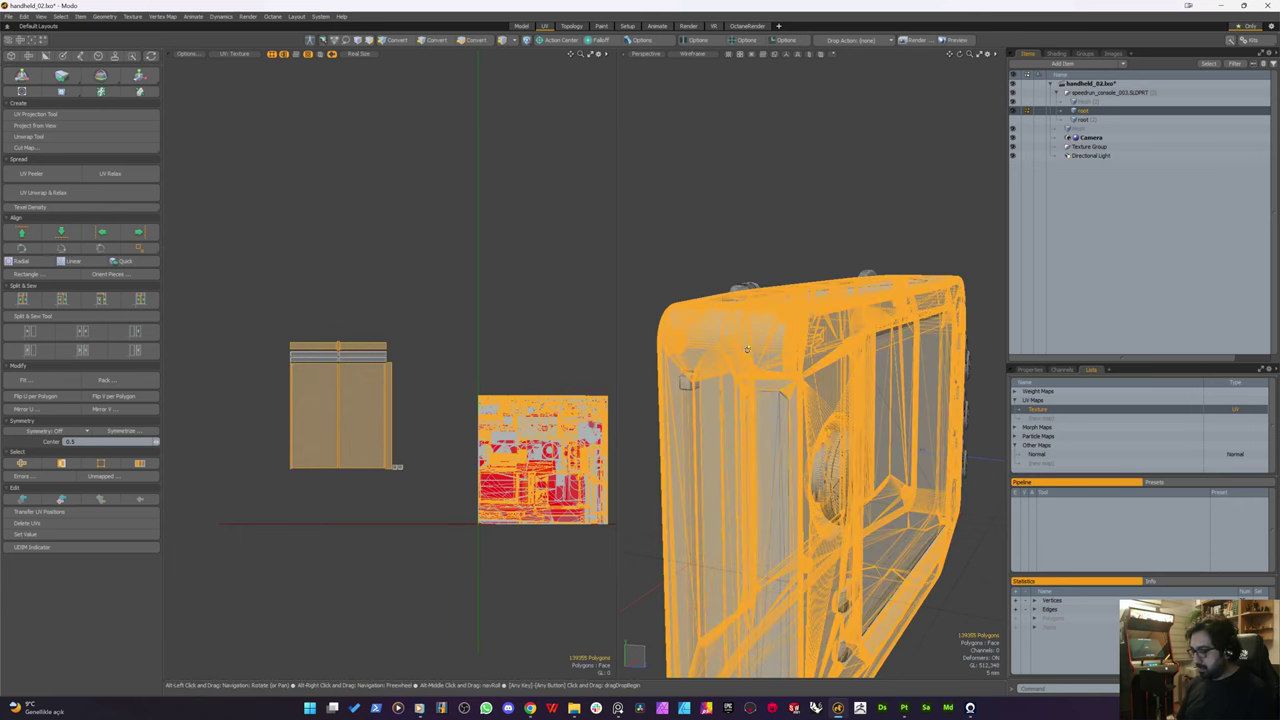
pyautogui.press('3')
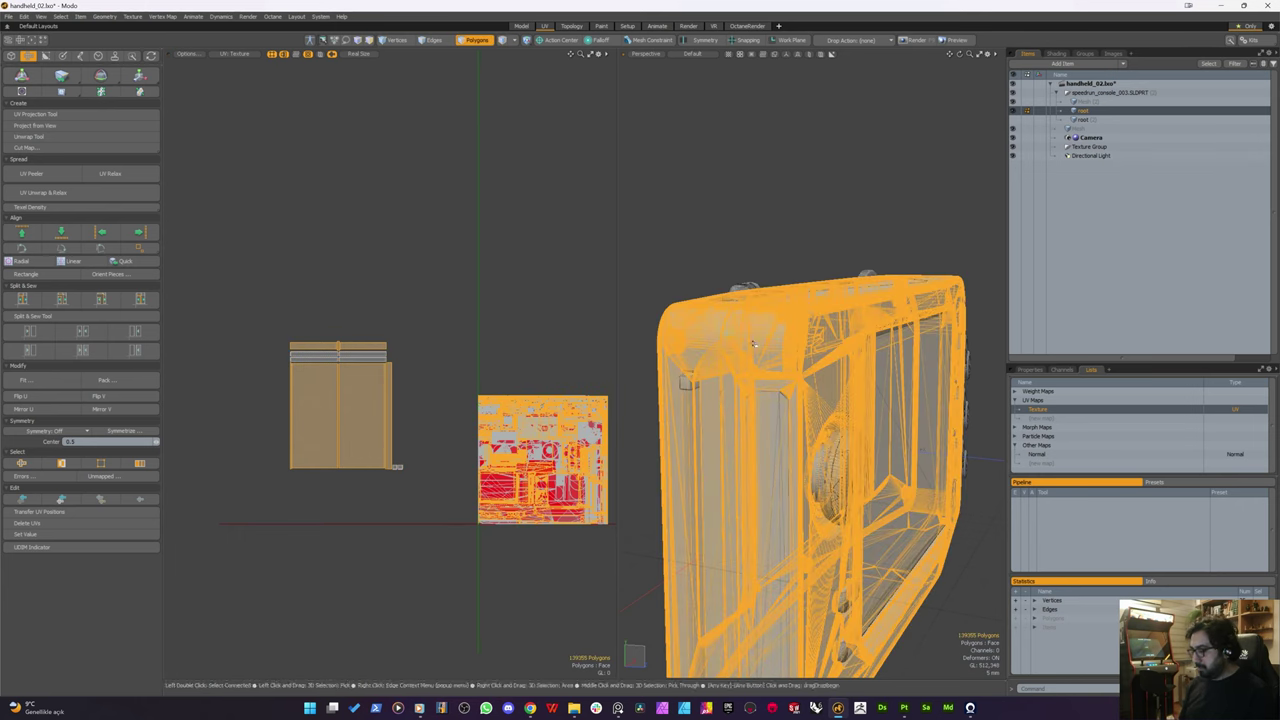
pyautogui.press('[')
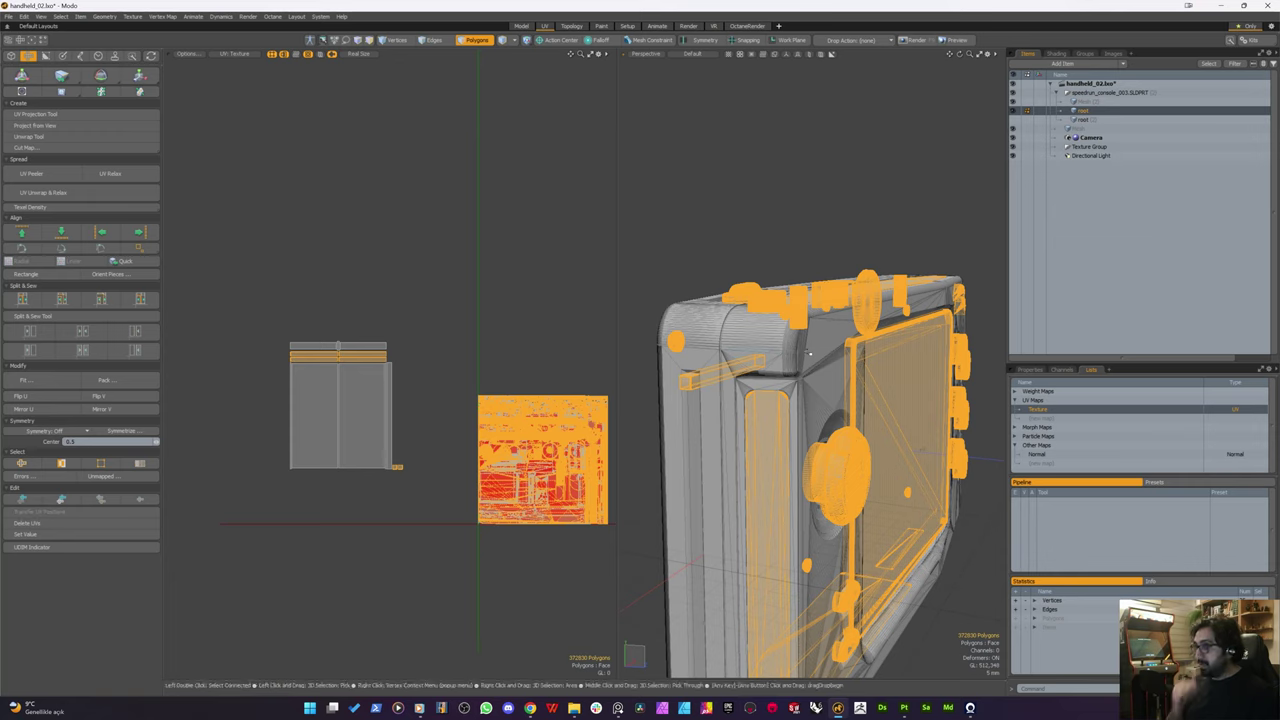
pyautogui.press('Delete')
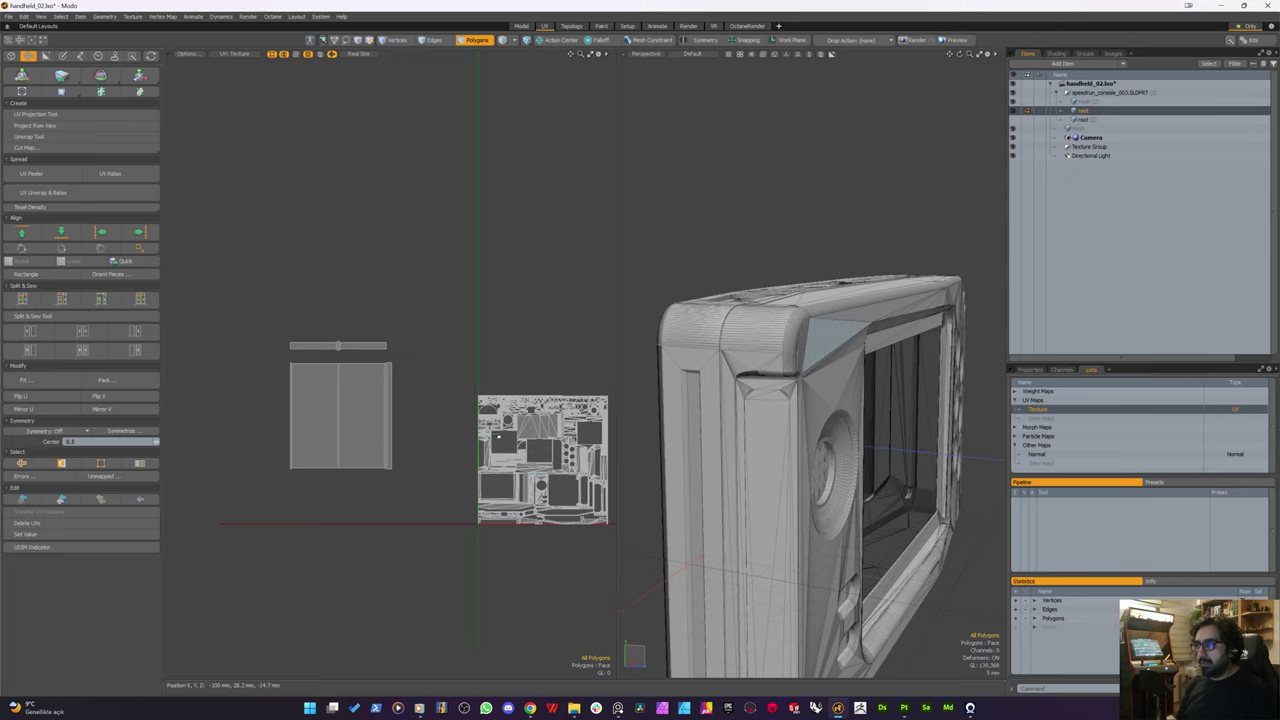
# Step: Sample the texel density of a packed body UV island and apply it individually to the islands outside the UV square
pyautogui.scroll(3, 503, 433)
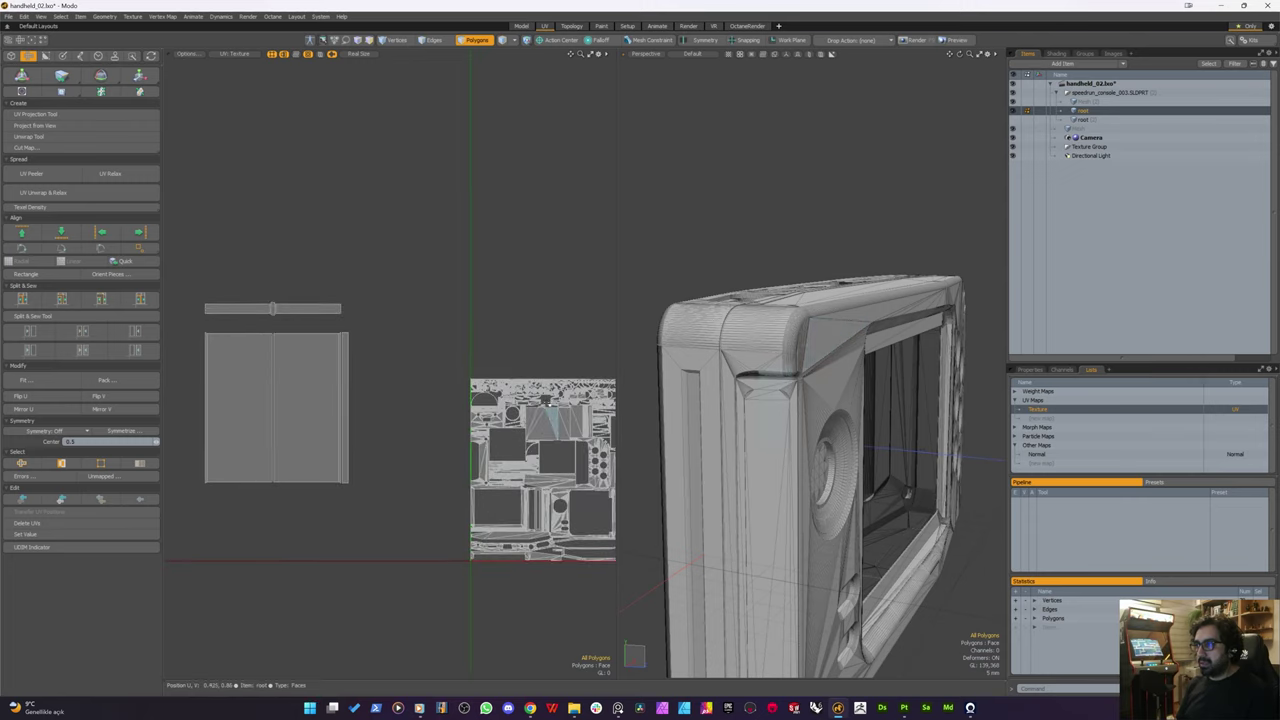
pyautogui.moveTo(533, 420); pyautogui.dragTo(540, 411)
pyautogui.hotkey('shift', 'Up')
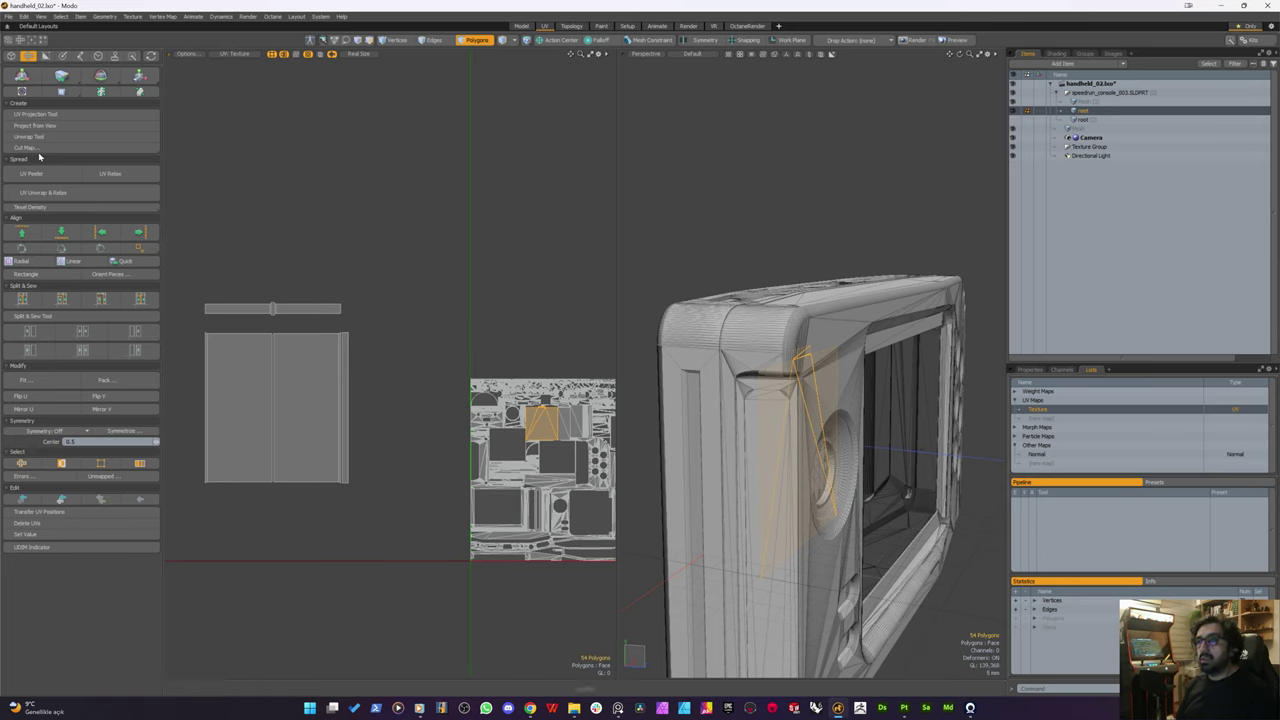
pyautogui.click(35, 207)
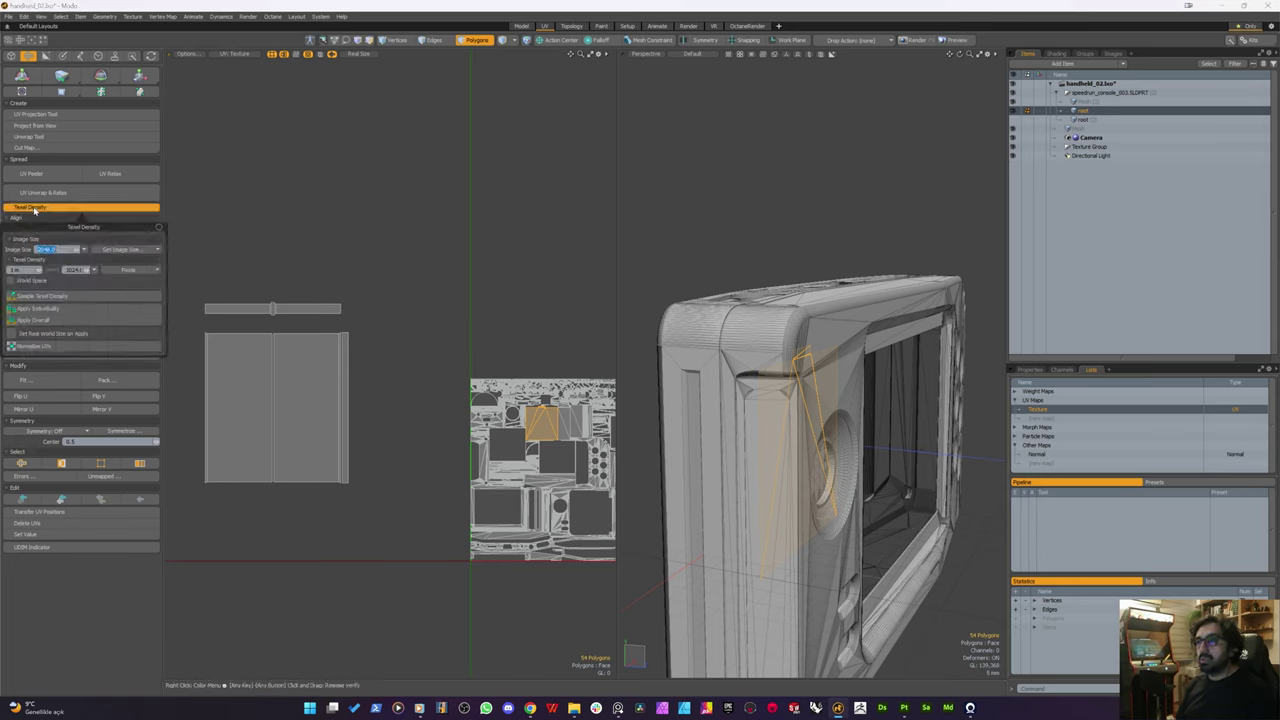
pyautogui.moveTo(98, 224); pyautogui.dragTo(330, 124)
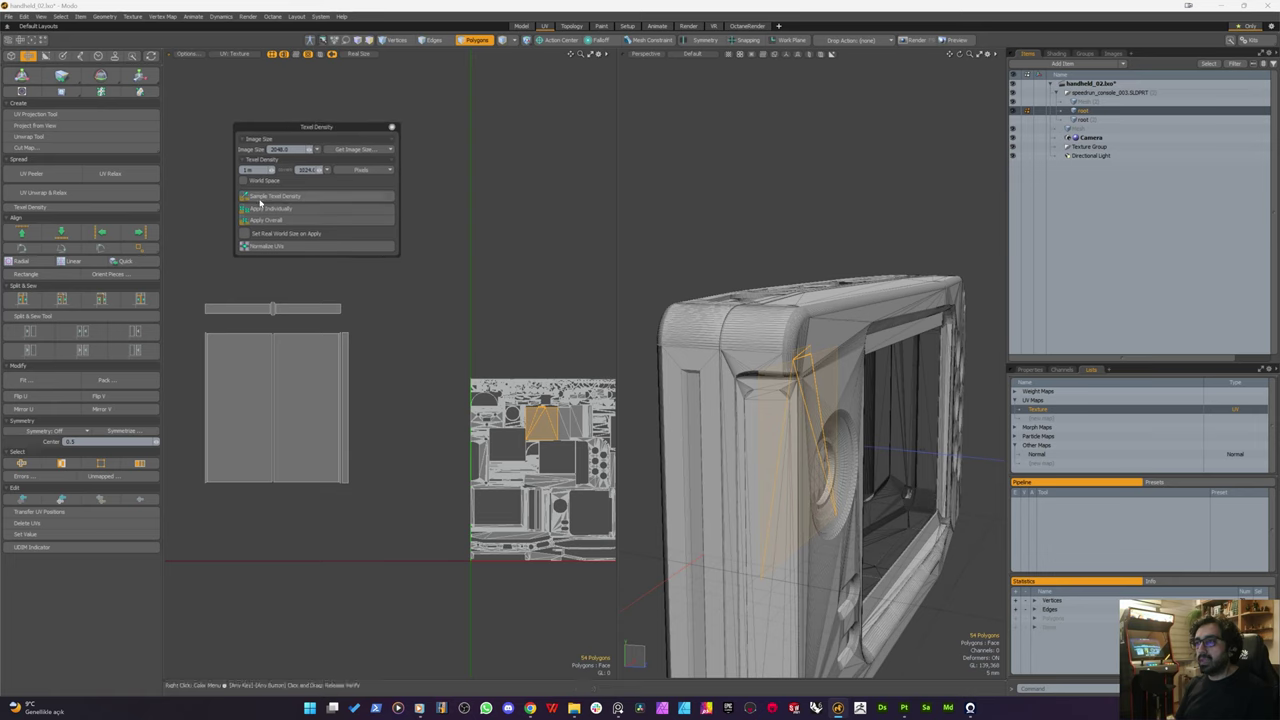
pyautogui.click(266, 198)
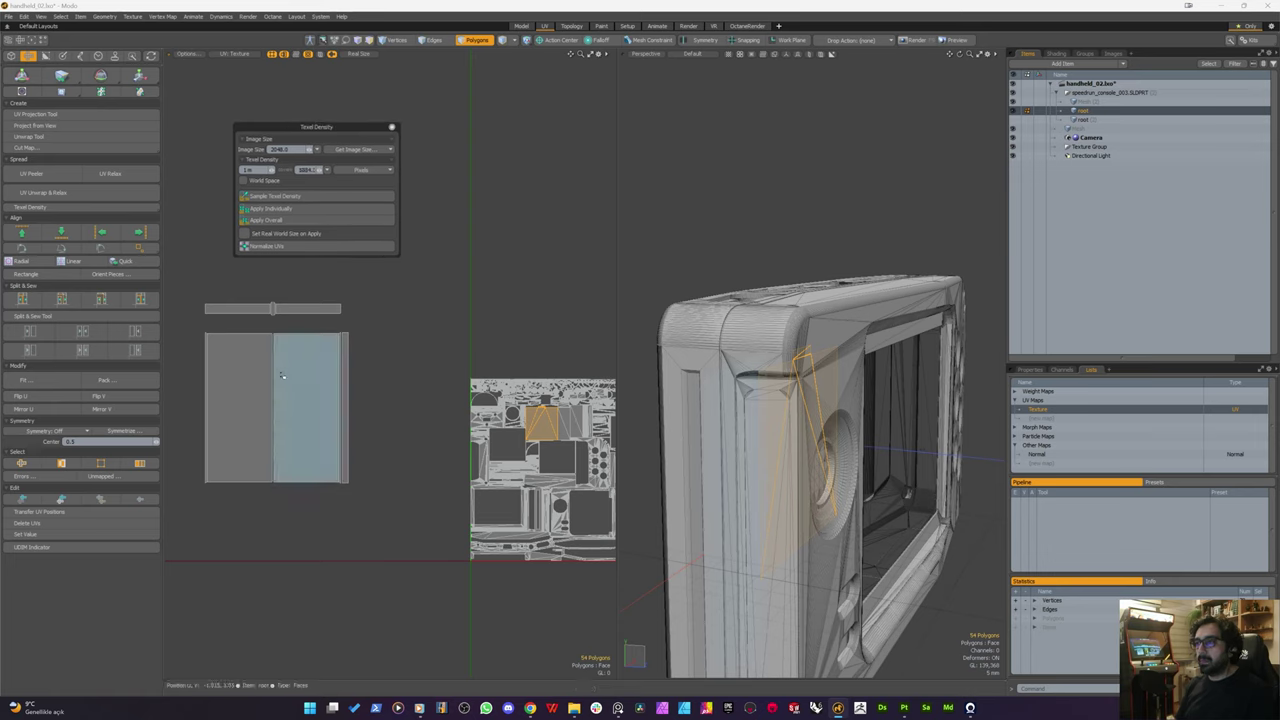
pyautogui.moveTo(350, 305)
pyautogui.mouseDown(button='right')
pyautogui.moveTo(343, 557)
pyautogui.moveTo(188, 297)
pyautogui.mouseUp(button='right')
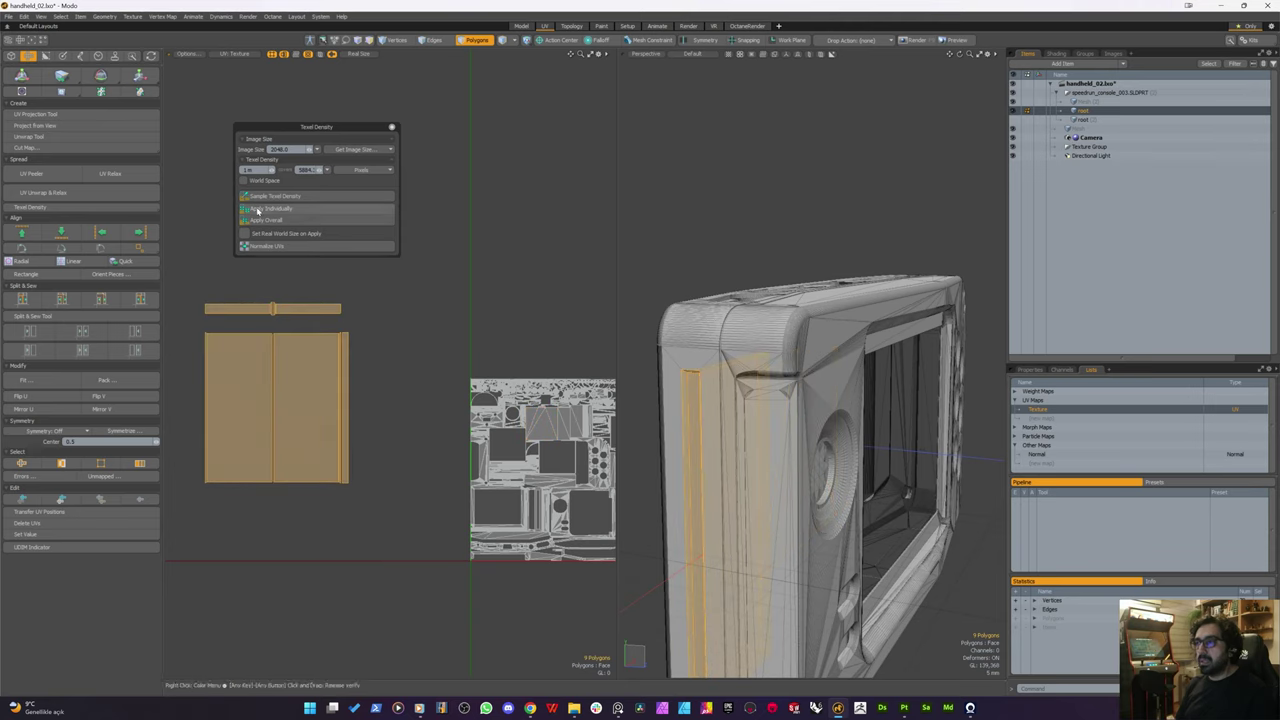
pyautogui.click(257, 210)
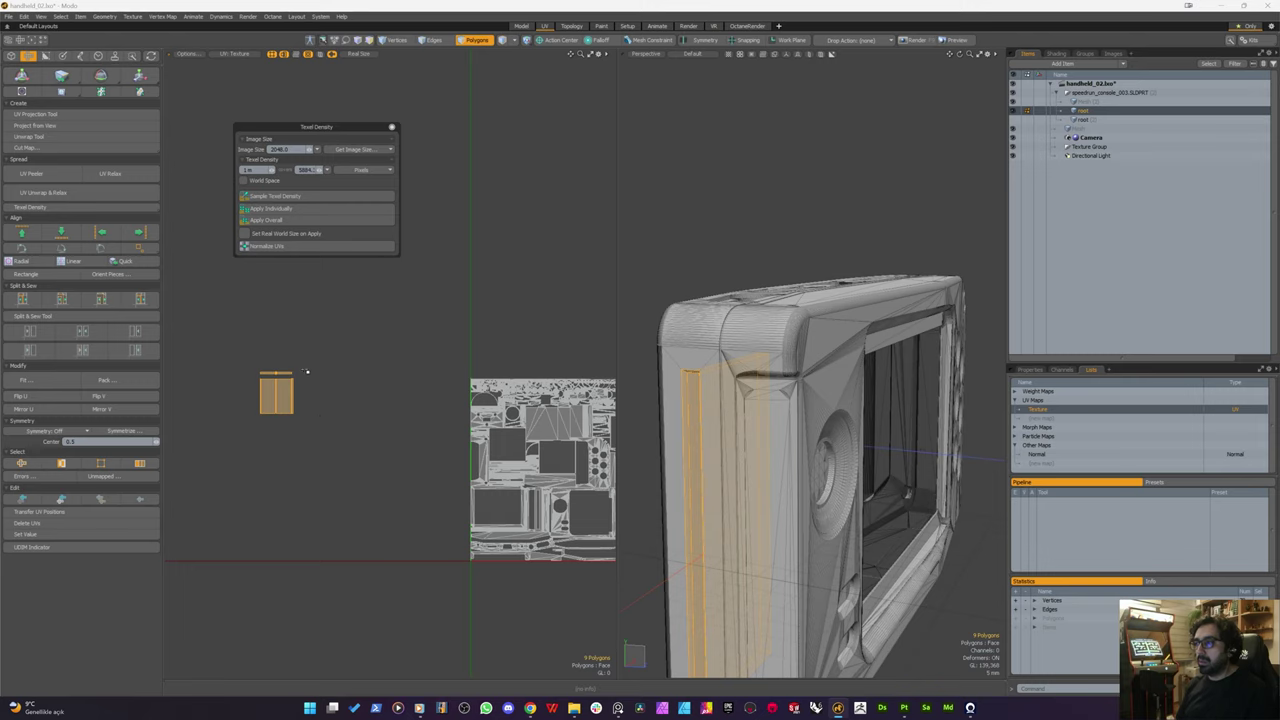
# Step: Move the rescaled islands into the empty area of the frame-shaped island in the UV layout and clear the selection
pyautogui.press('w')
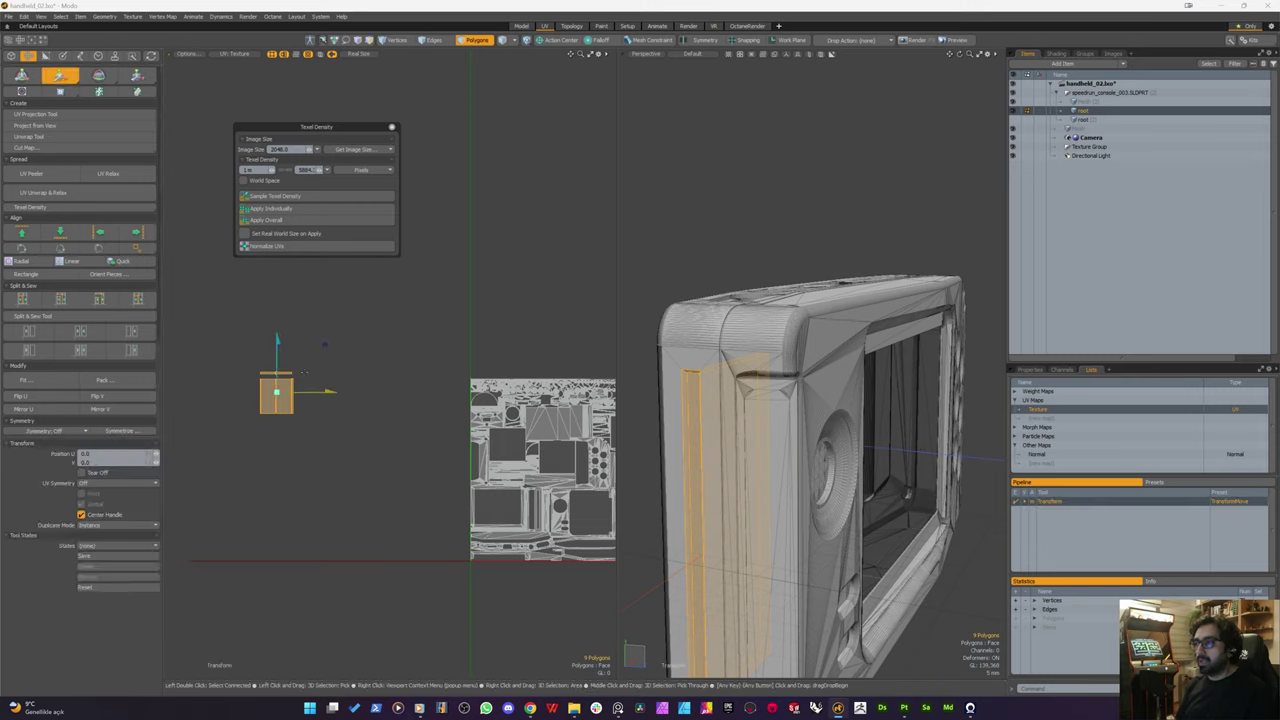
pyautogui.scroll(-2, 303, 381)
pyautogui.moveTo(331, 341); pyautogui.dragTo(557, 428)
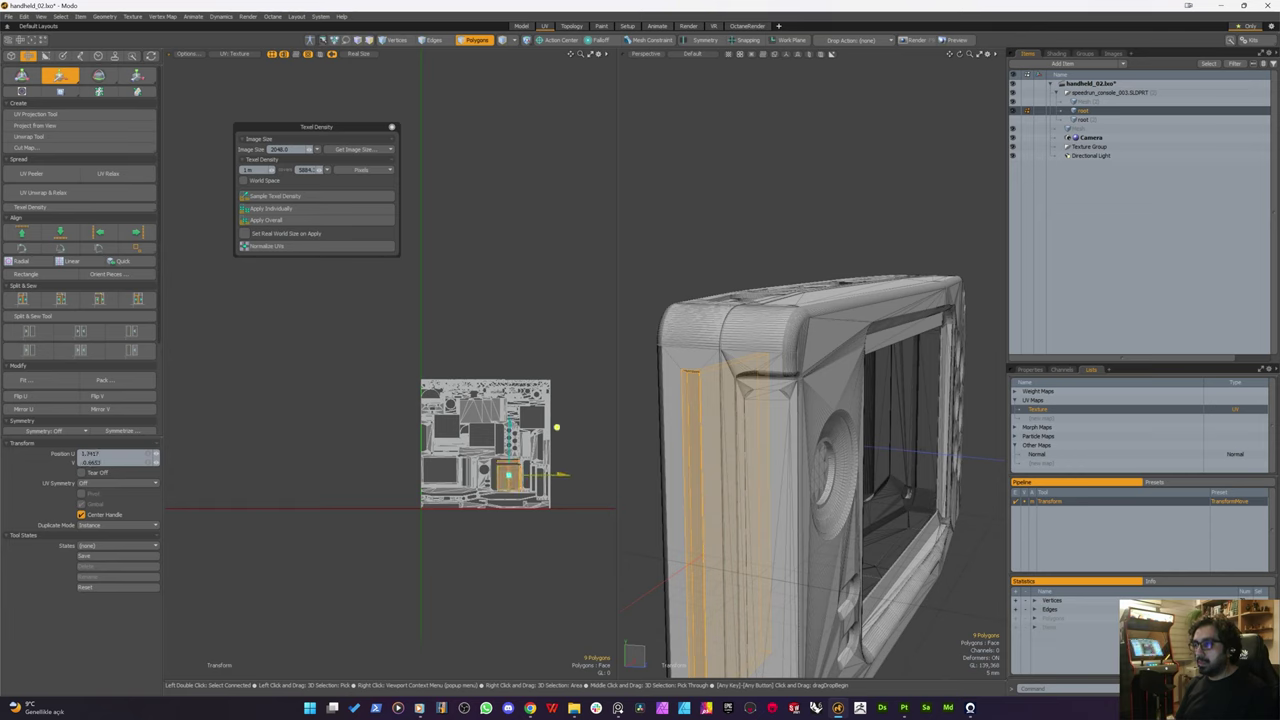
pyautogui.hotkey('shift', 'a')
pyautogui.scroll(-3, 343, 434)
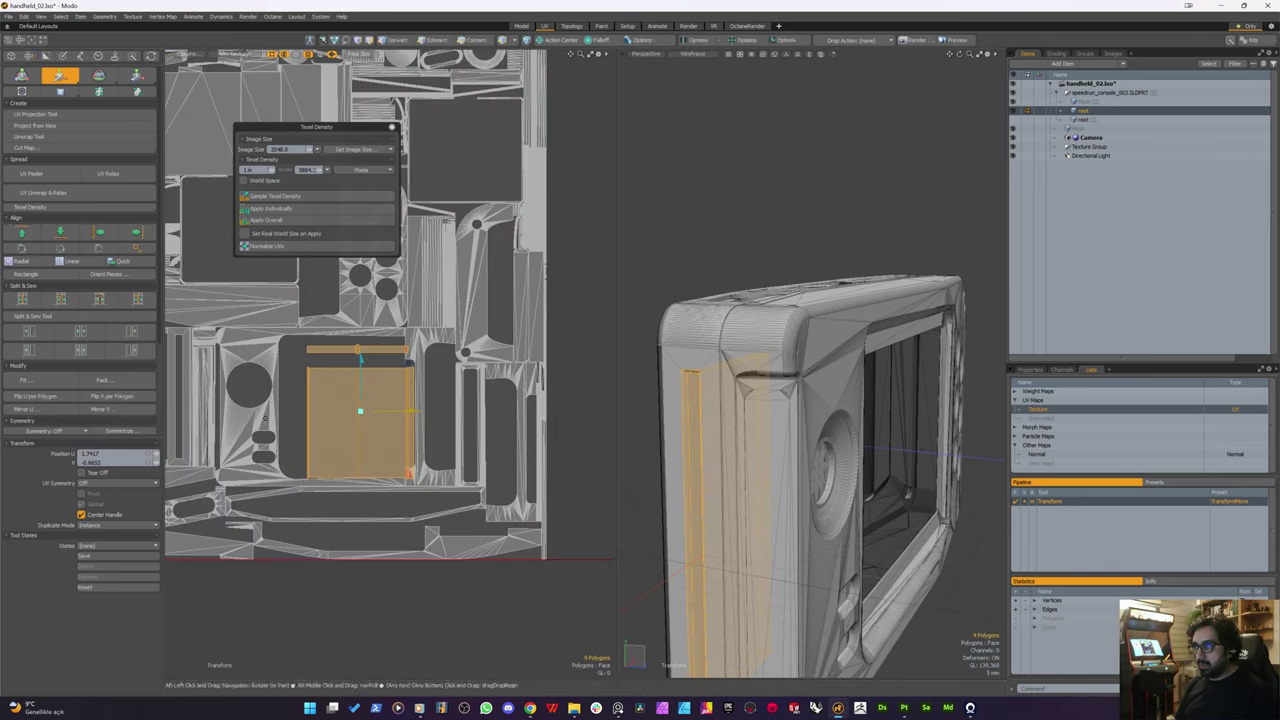
pyautogui.scroll(1, 431, 404)
pyautogui.keyDown('alt'); pyautogui.moveTo(378, 403); pyautogui.dragTo(431, 359); pyautogui.keyUp('alt')
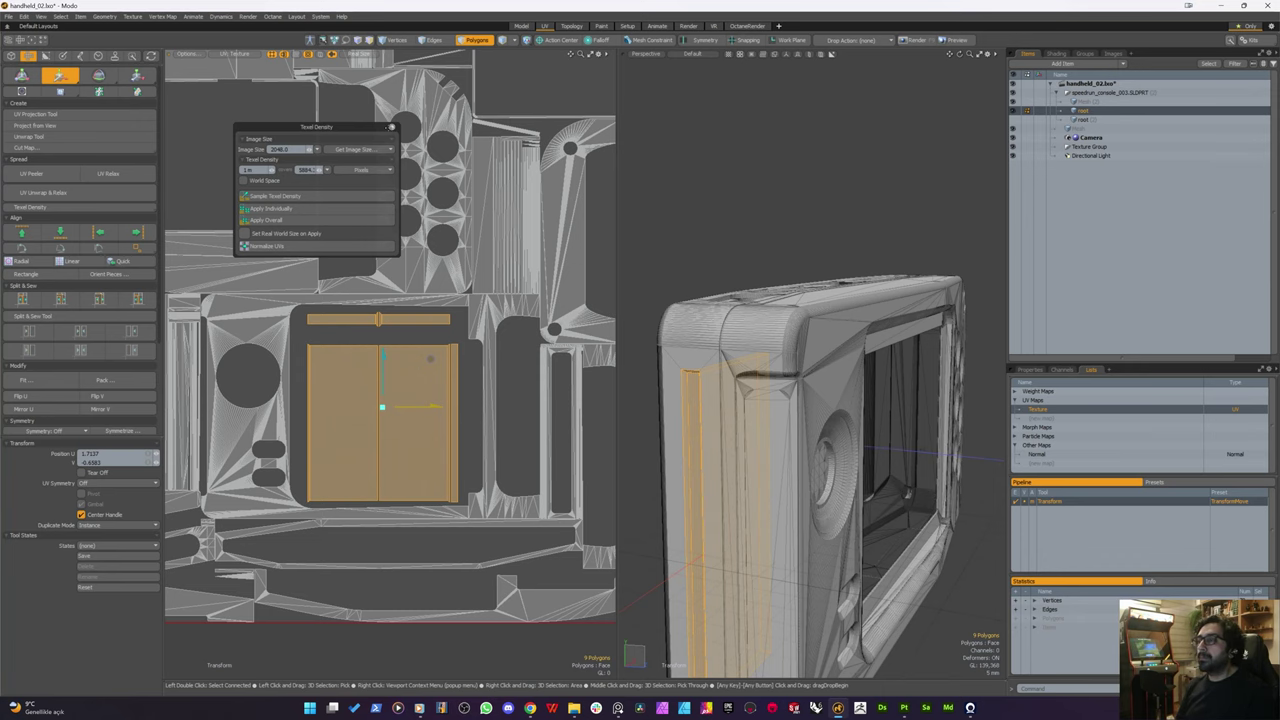
pyautogui.scroll(-3, 354, 366)
pyautogui.click(392, 129)
pyautogui.scroll(-4, 342, 332)
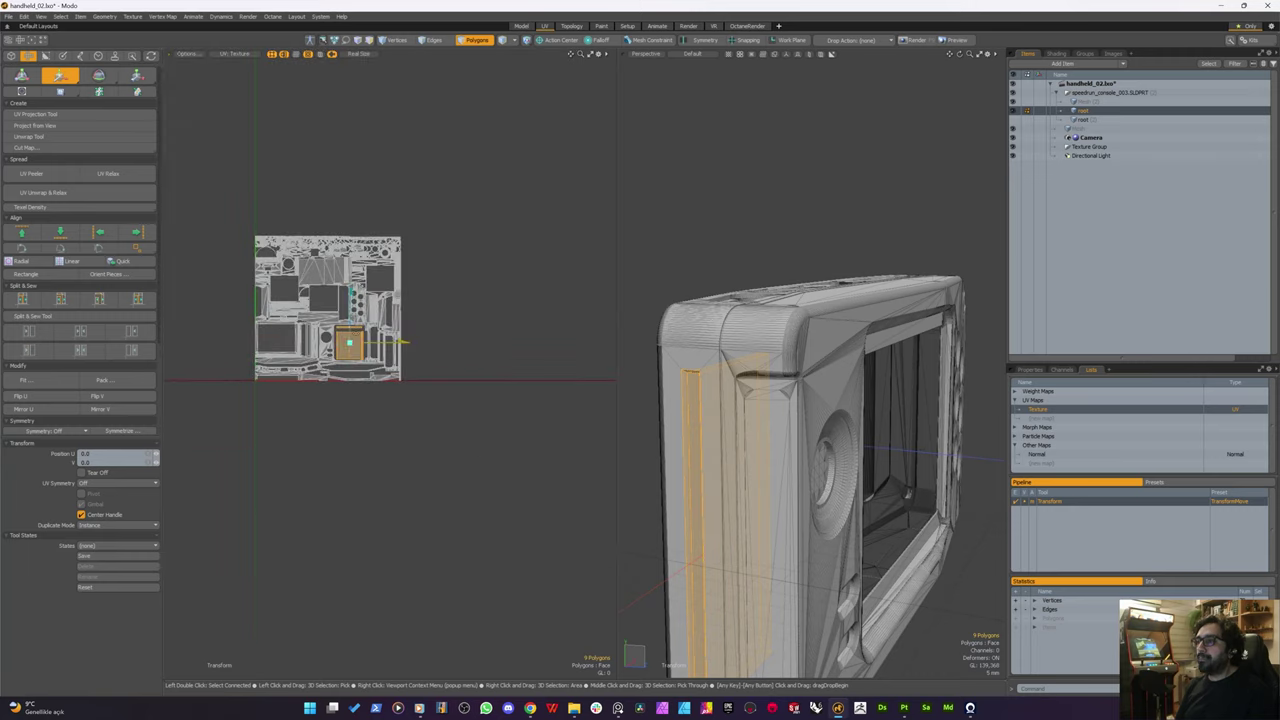
pyautogui.press('space')
pyautogui.keyDown('alt'); pyautogui.moveTo(386, 476); pyautogui.dragTo(403, 473); pyautogui.keyUp('alt')
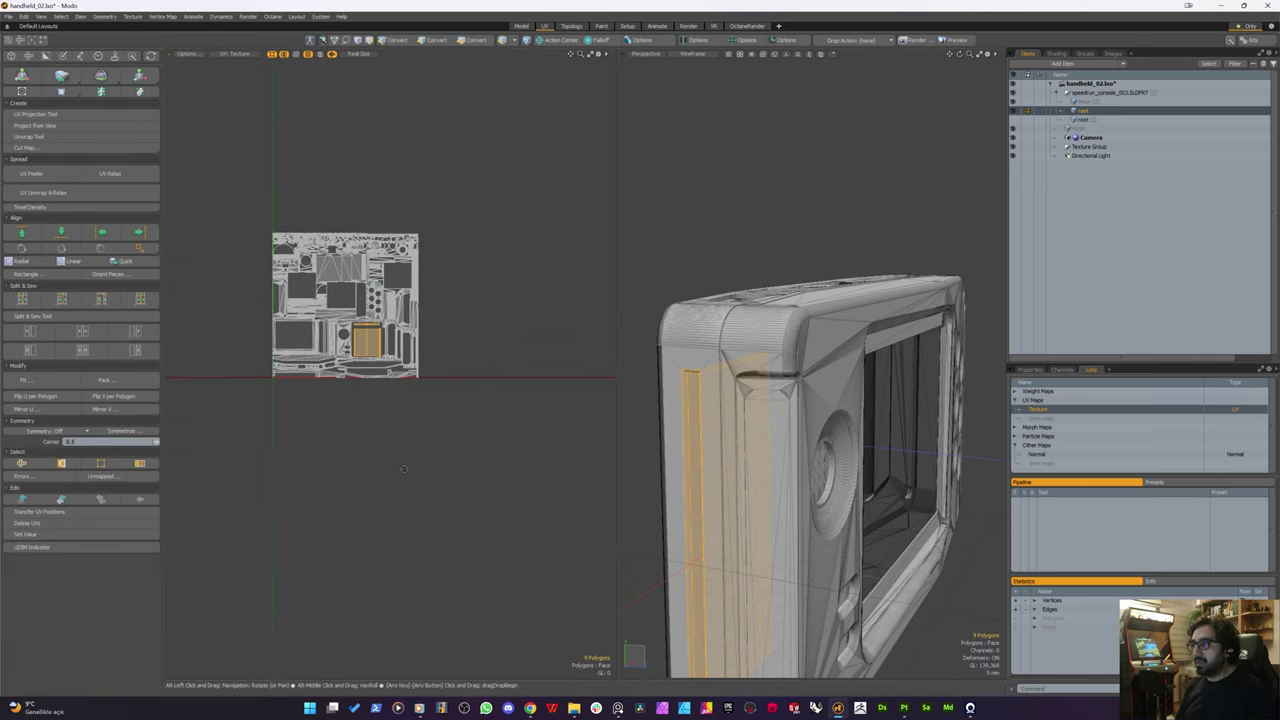
pyautogui.click(397, 470)
# Step: Pick polygons in the thin horizontal strip island to locate them on the model's side
pyautogui.keyDown('alt'); pyautogui.moveTo(698, 455); pyautogui.dragTo(680, 432); pyautogui.keyUp('alt')
pyautogui.scroll(-4, 773, 462)
pyautogui.press('3')
pyautogui.scroll(3, 307, 325)
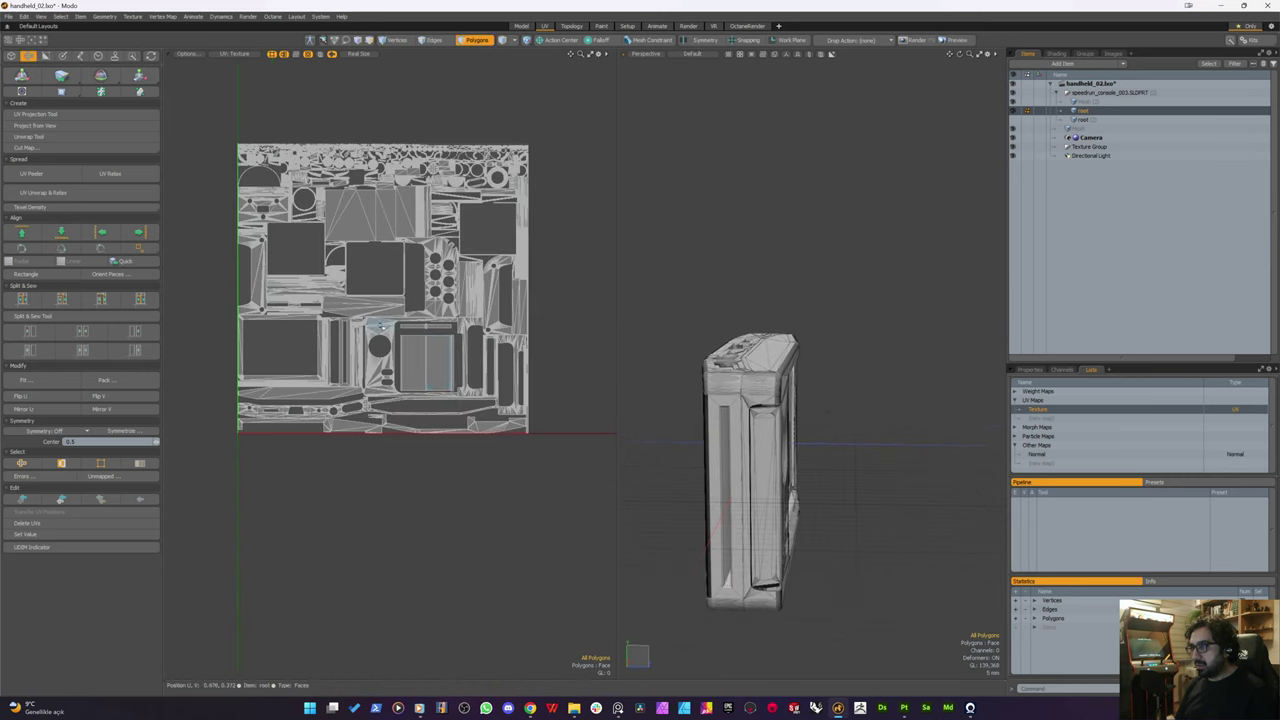
pyautogui.click(422, 329)
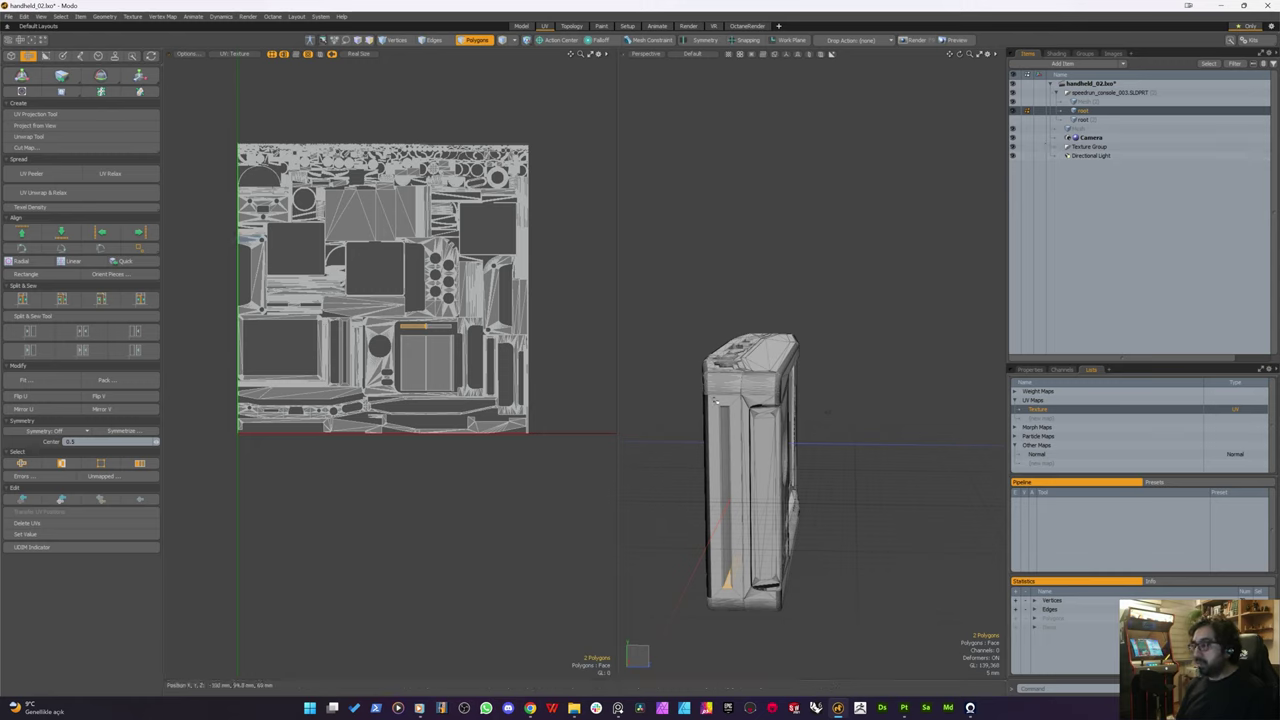
# Step: Unhide all geometry and assign the Main Body material to the small block in the console's side slot
pyautogui.scroll(4, 720, 411)
pyautogui.keyDown('alt'); pyautogui.moveTo(720, 411); pyautogui.dragTo(727, 453); pyautogui.keyUp('alt')
pyautogui.press('u')
pyautogui.doubleClick(723, 458)
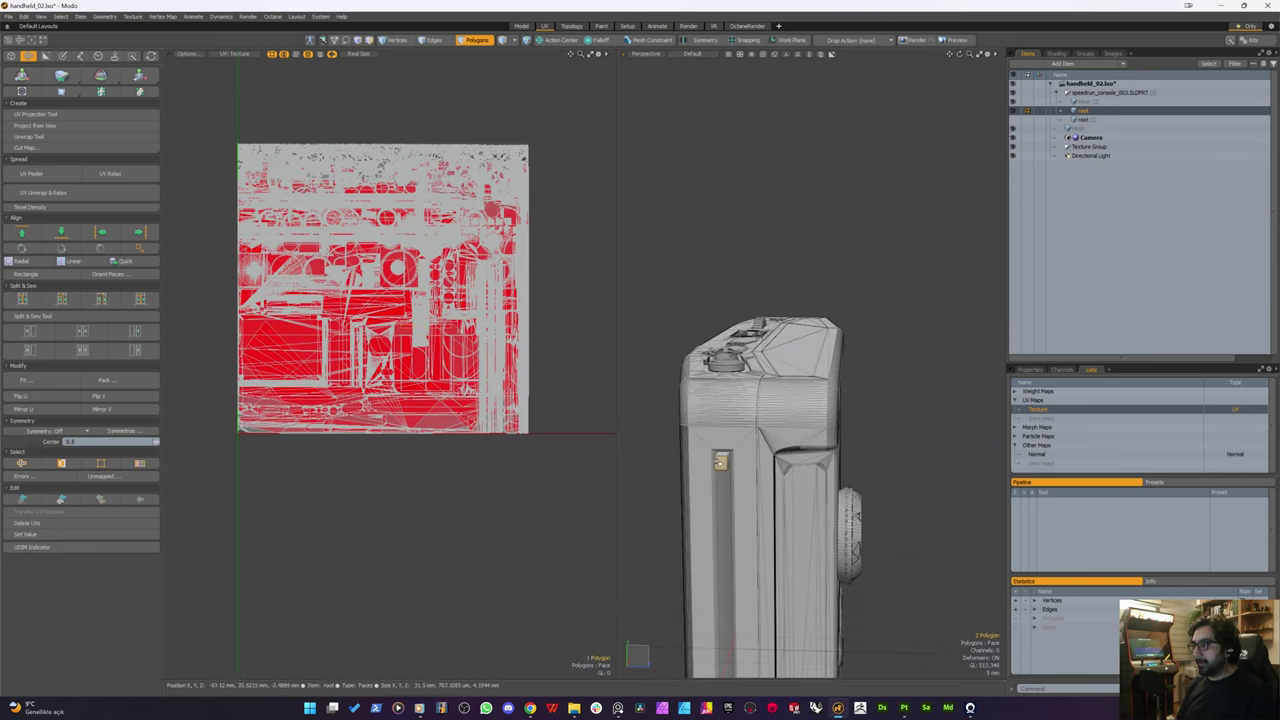
pyautogui.press('m')
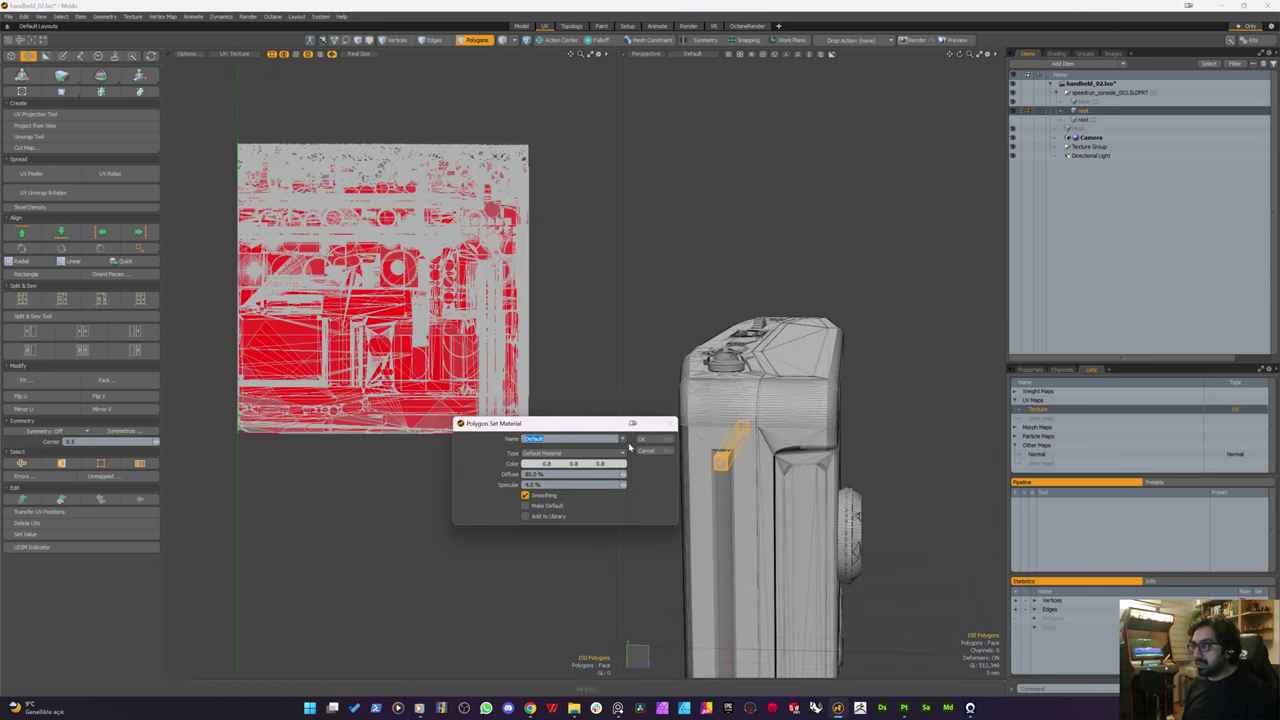
pyautogui.click(623, 440)
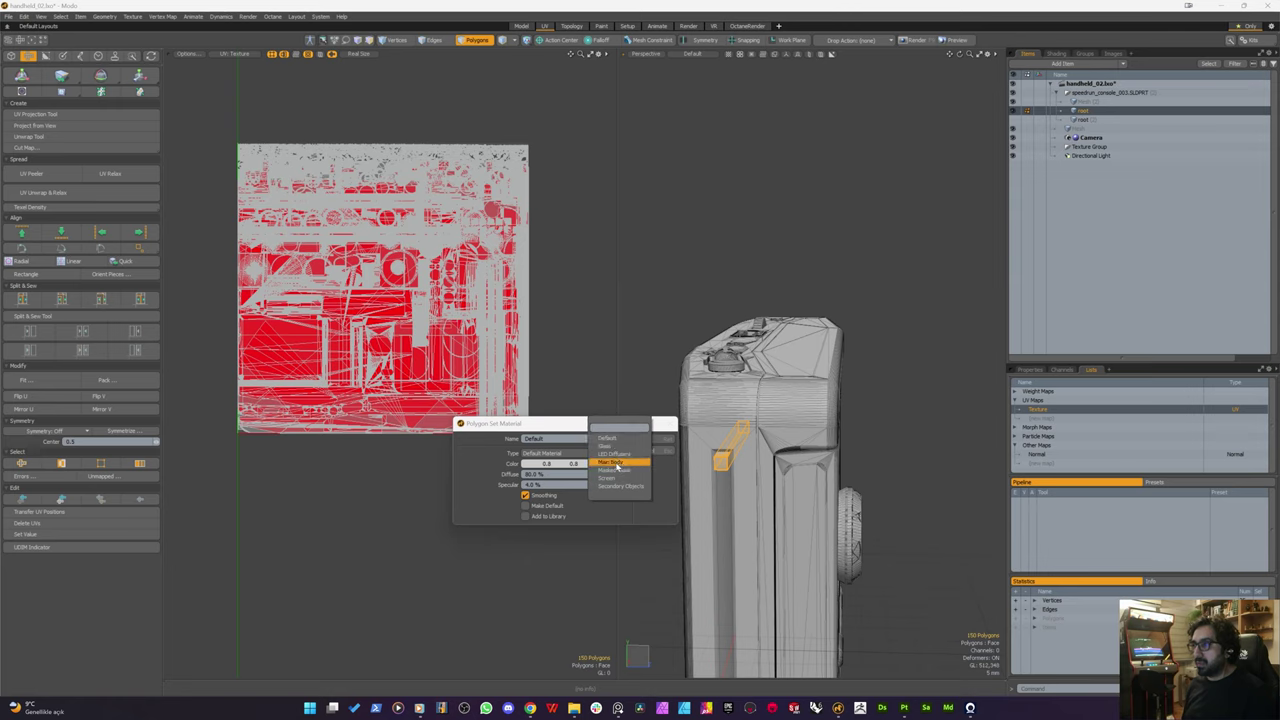
pyautogui.click(617, 465)
pyautogui.press('Return')
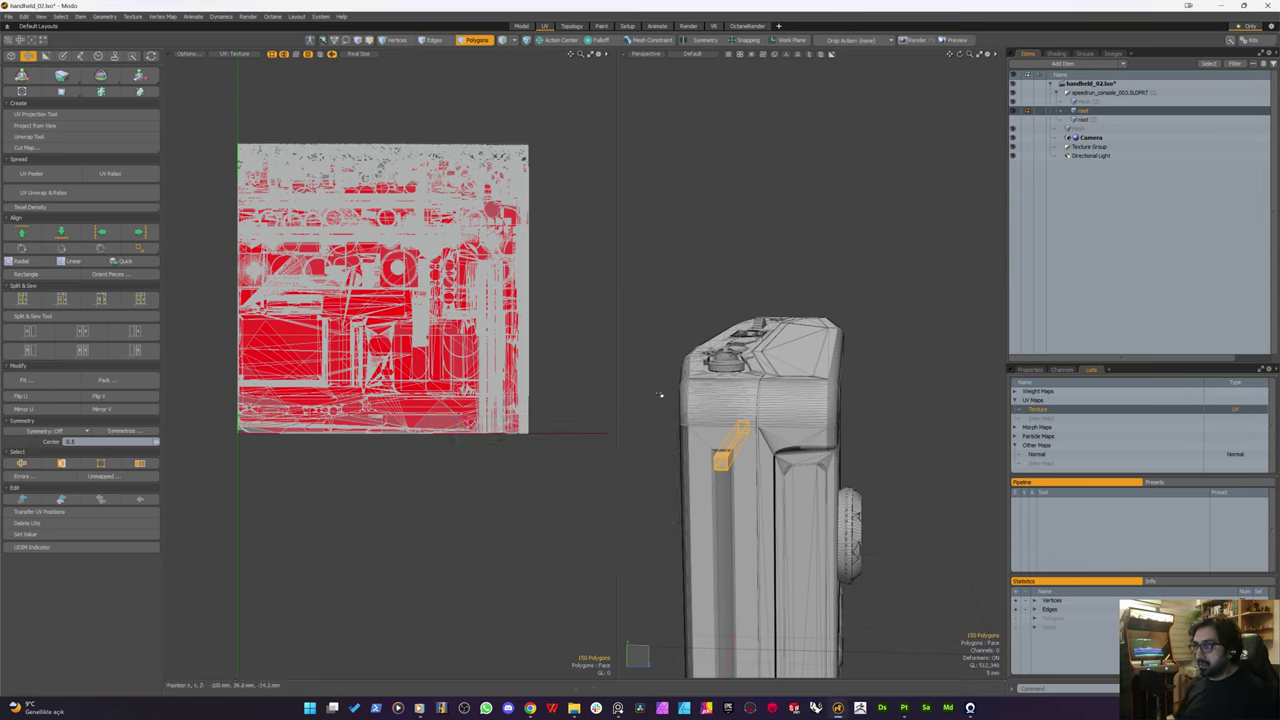
# Step: Select all polygons of the Main Body material again and hide the remaining parts
pyautogui.press('5')
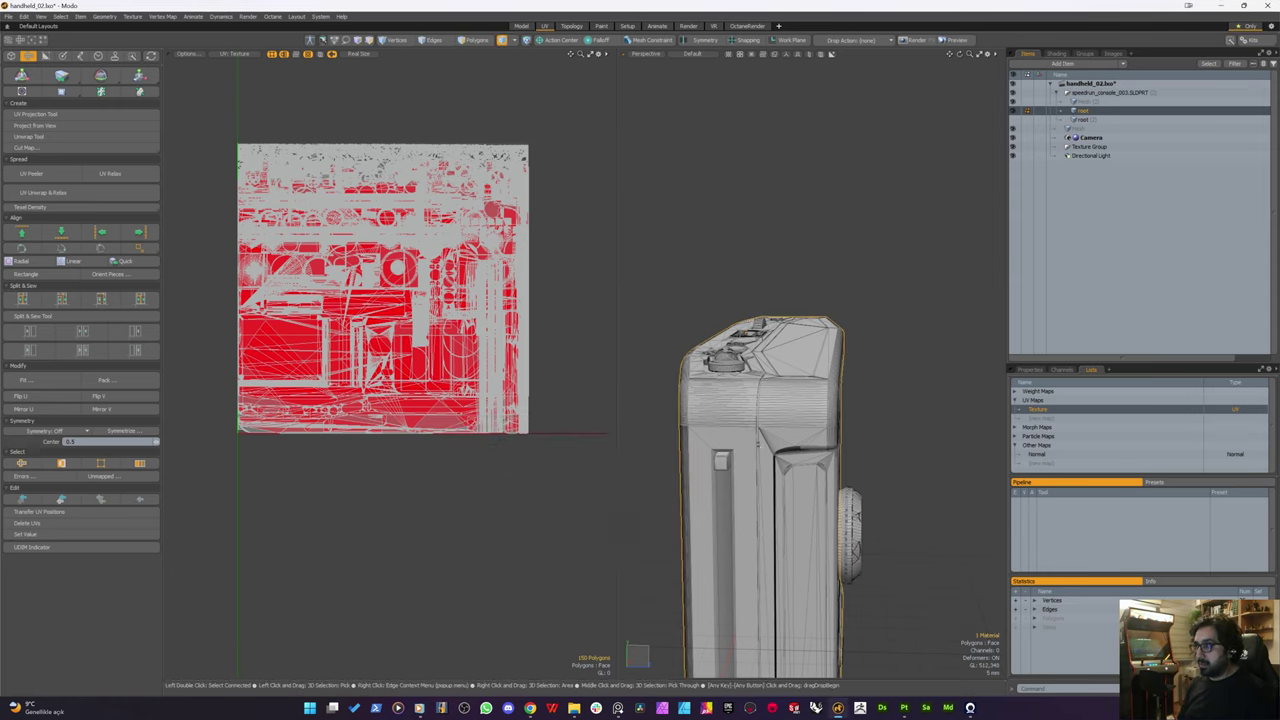
pyautogui.press('3')
pyautogui.doubleClick(752, 431)
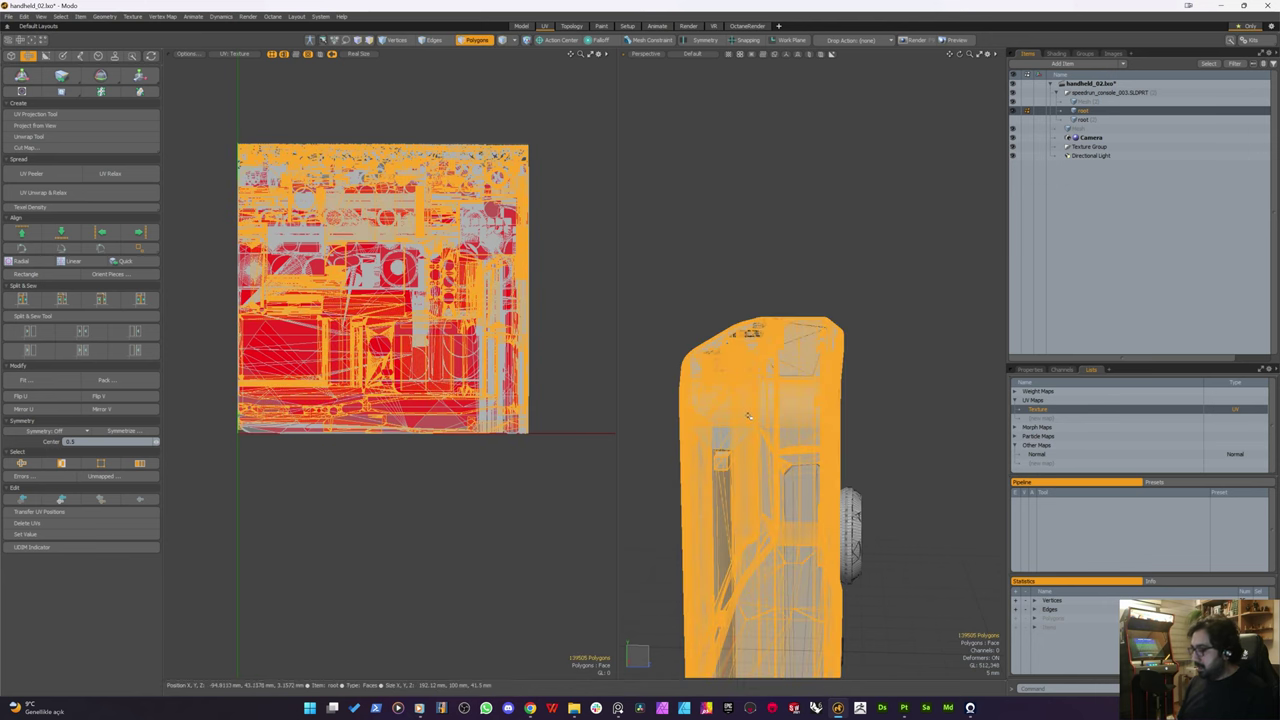
pyautogui.press('[')
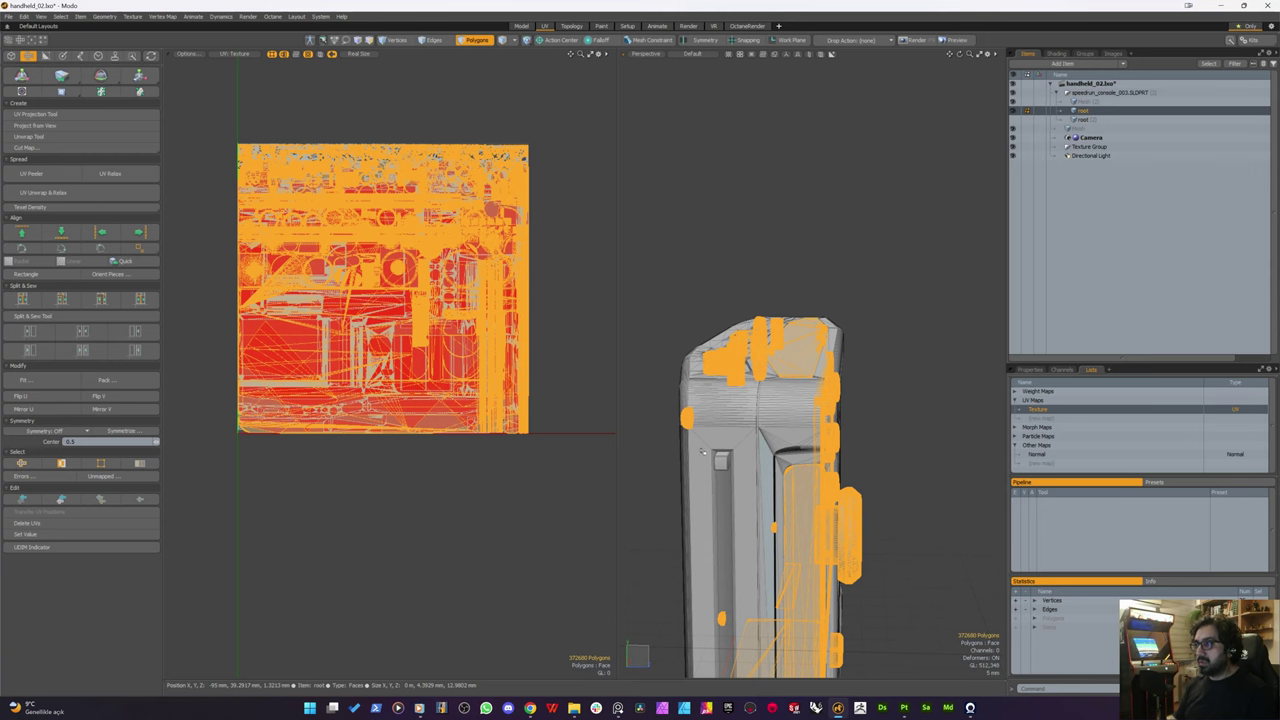
pyautogui.press('Delete')
# Step: Select all connected polygons of the small block at the upper end of the side slot
pyautogui.scroll(-3, 711, 453)
pyautogui.scroll(3, 712, 464)
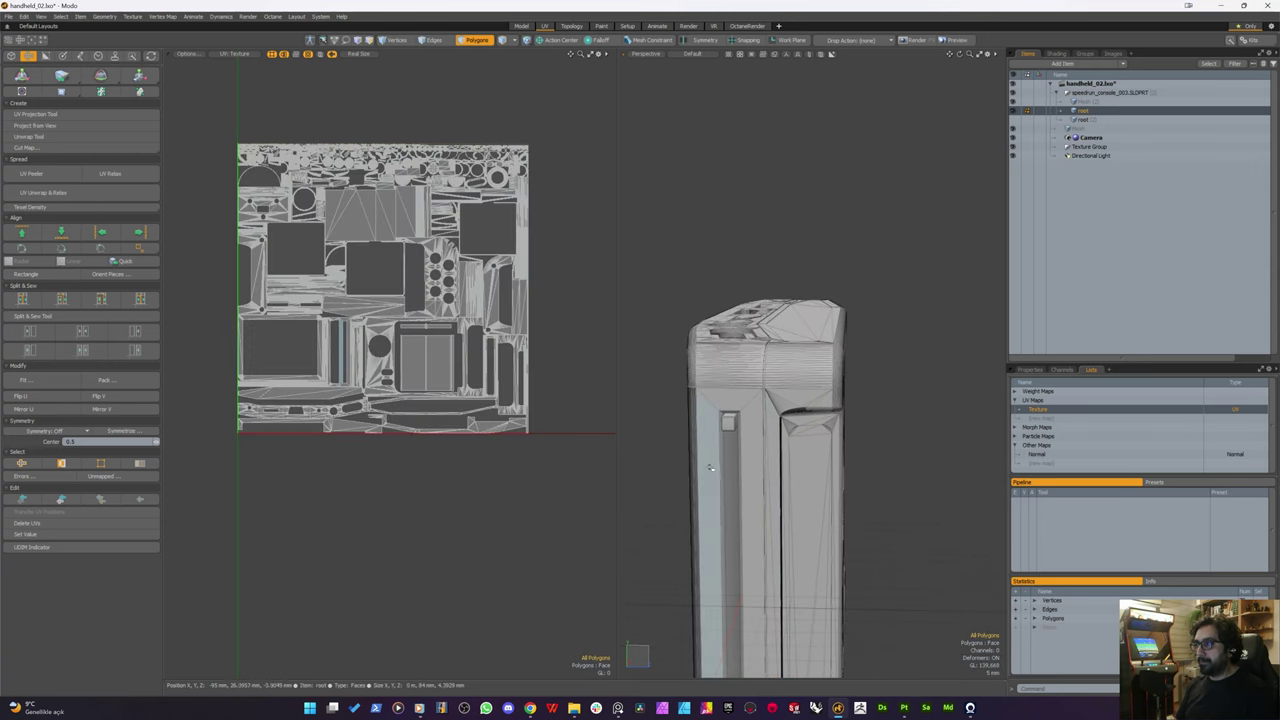
pyautogui.keyDown('alt'); pyautogui.moveTo(718, 460); pyautogui.dragTo(760, 435); pyautogui.keyUp('alt')
pyautogui.scroll(5, 724, 428)
pyautogui.doubleClick(734, 430)
pyautogui.scroll(5, 740, 436)
pyautogui.scroll(-5, 740, 436)
pyautogui.scroll(5, 735, 437)
pyautogui.scroll(-5, 731, 440)
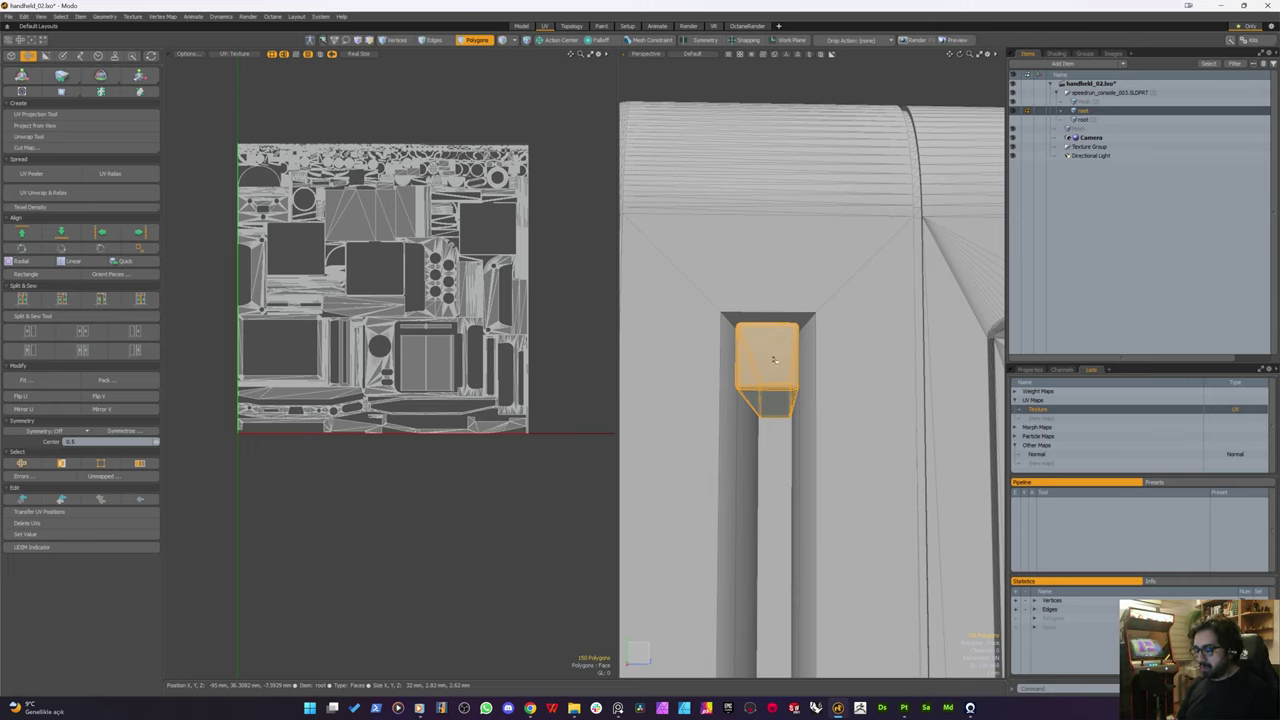
pyautogui.scroll(-3, 757, 349)
pyautogui.keyDown('alt'); pyautogui.moveTo(758, 355); pyautogui.dragTo(757, 349); pyautogui.keyUp('alt')
pyautogui.click(757, 349)
pyautogui.doubleClick(760, 345)
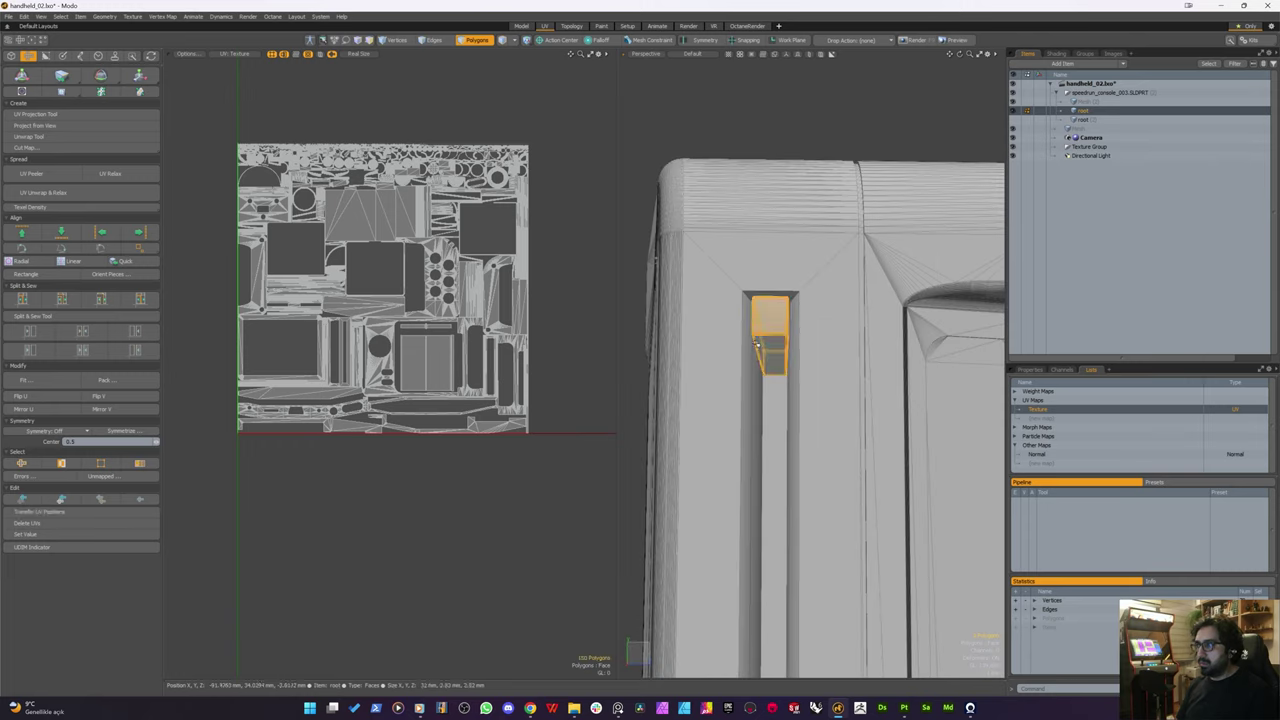
pyautogui.hotkey('ctrl', 'space')
pyautogui.click(703, 336)
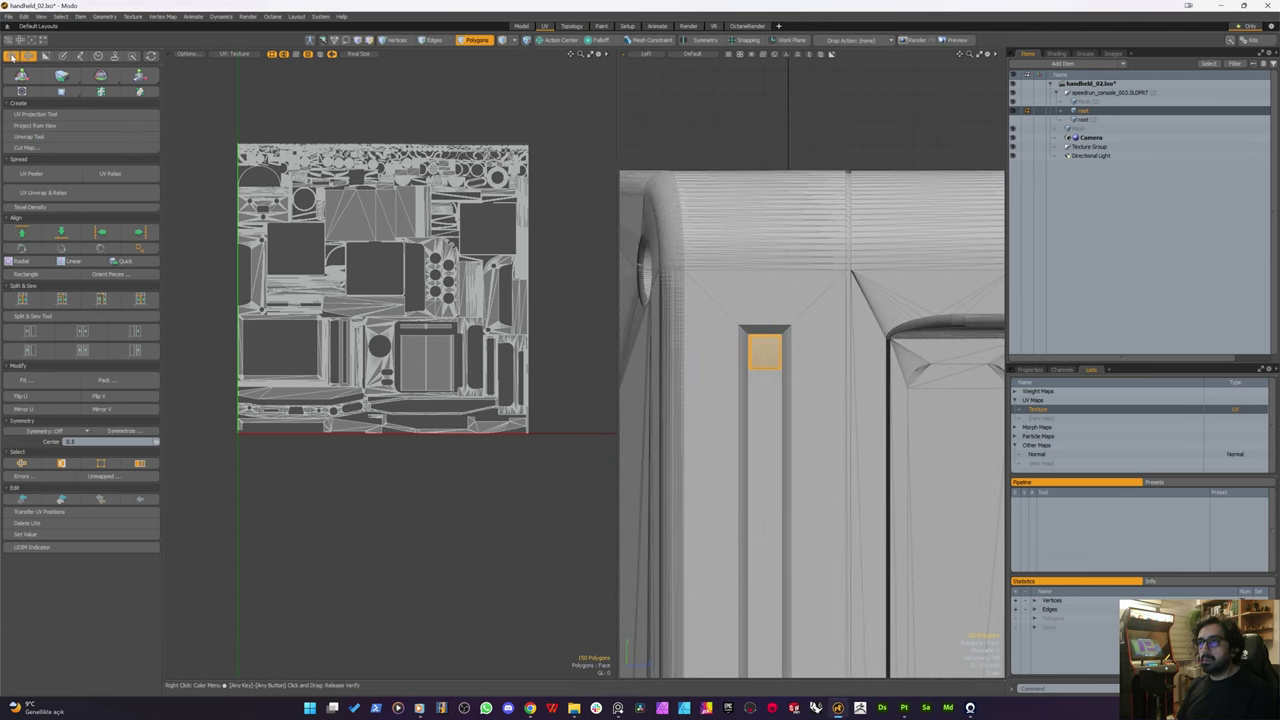
pyautogui.click(12, 57)
pyautogui.click(20, 118)
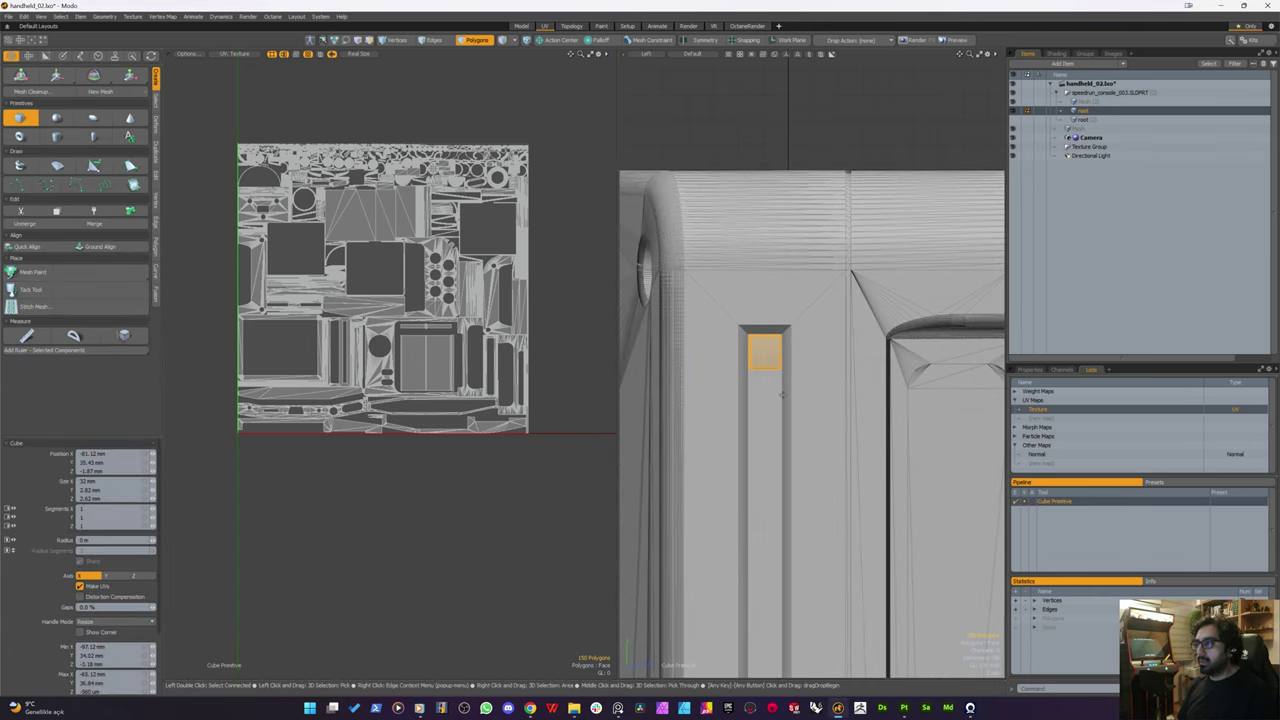
pyautogui.scroll(6, 782, 394)
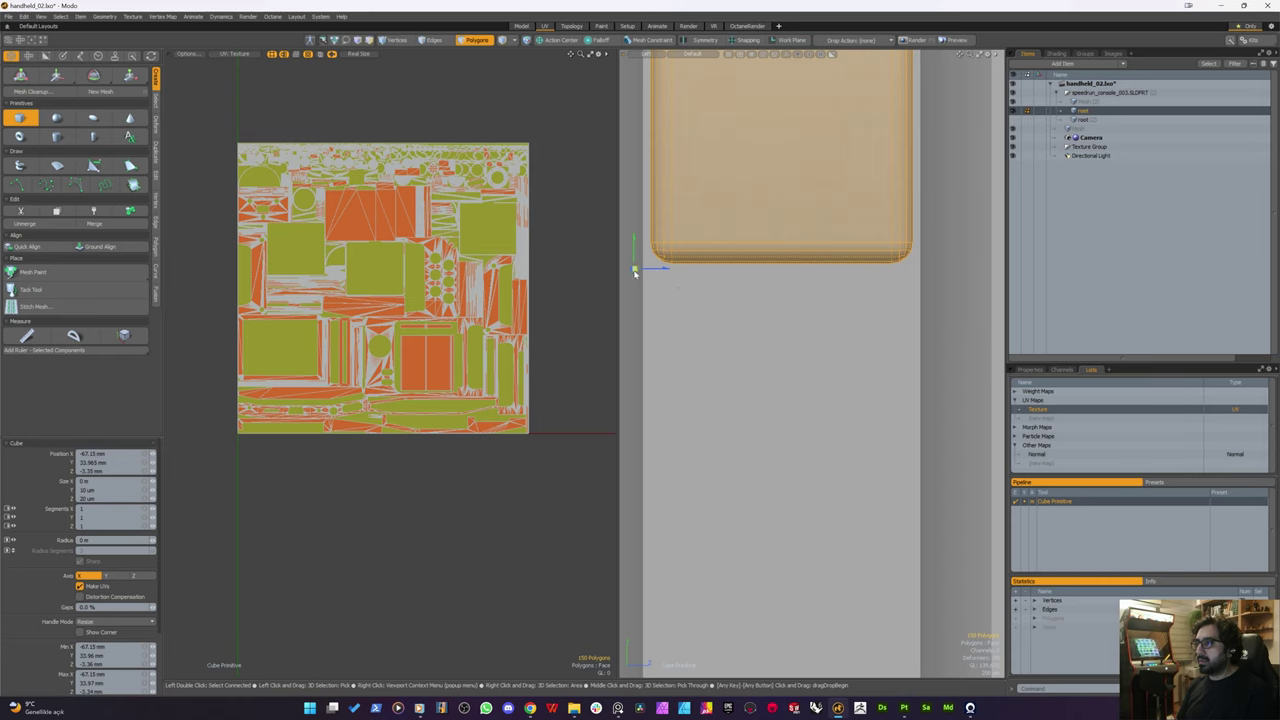
pyautogui.moveTo(634, 272); pyautogui.dragTo(883, 269)
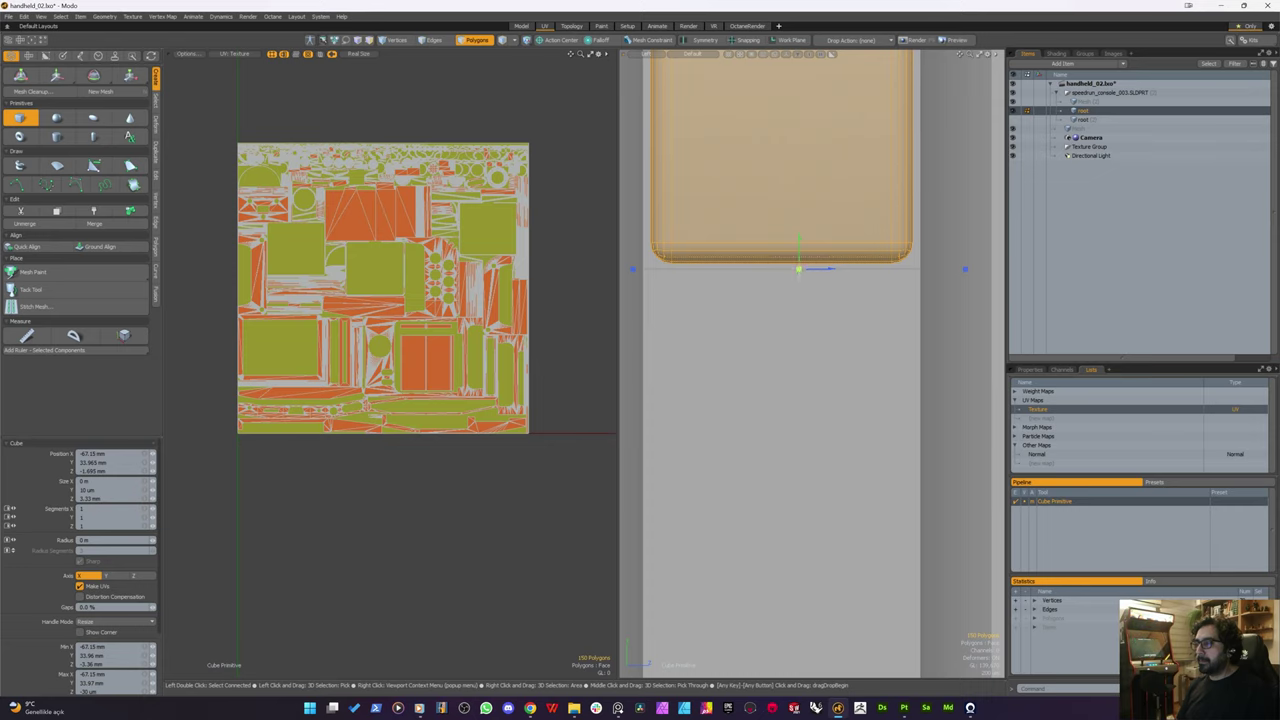
pyautogui.scroll(-5, 798, 268)
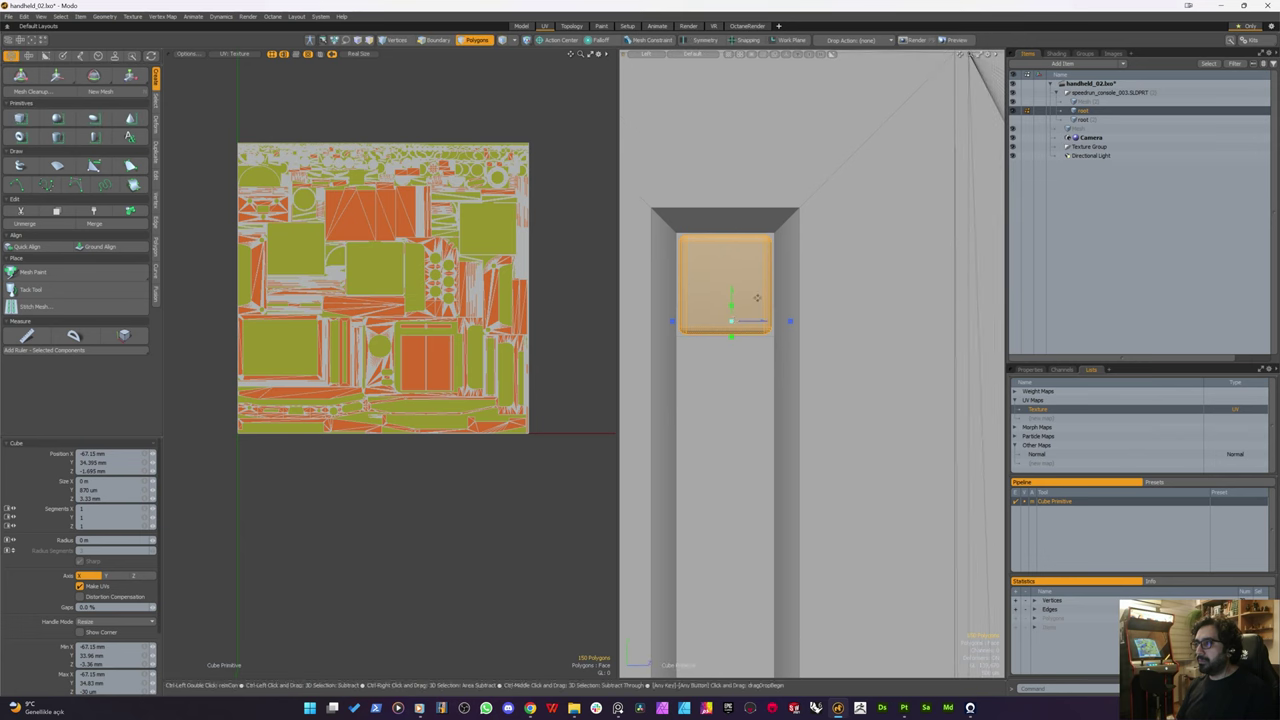
pyautogui.hotkey('ctrl', 'space')
pyautogui.click(788, 280)
pyautogui.keyDown('alt'); pyautogui.moveTo(788, 280); pyautogui.dragTo(738, 311); pyautogui.keyUp('alt')
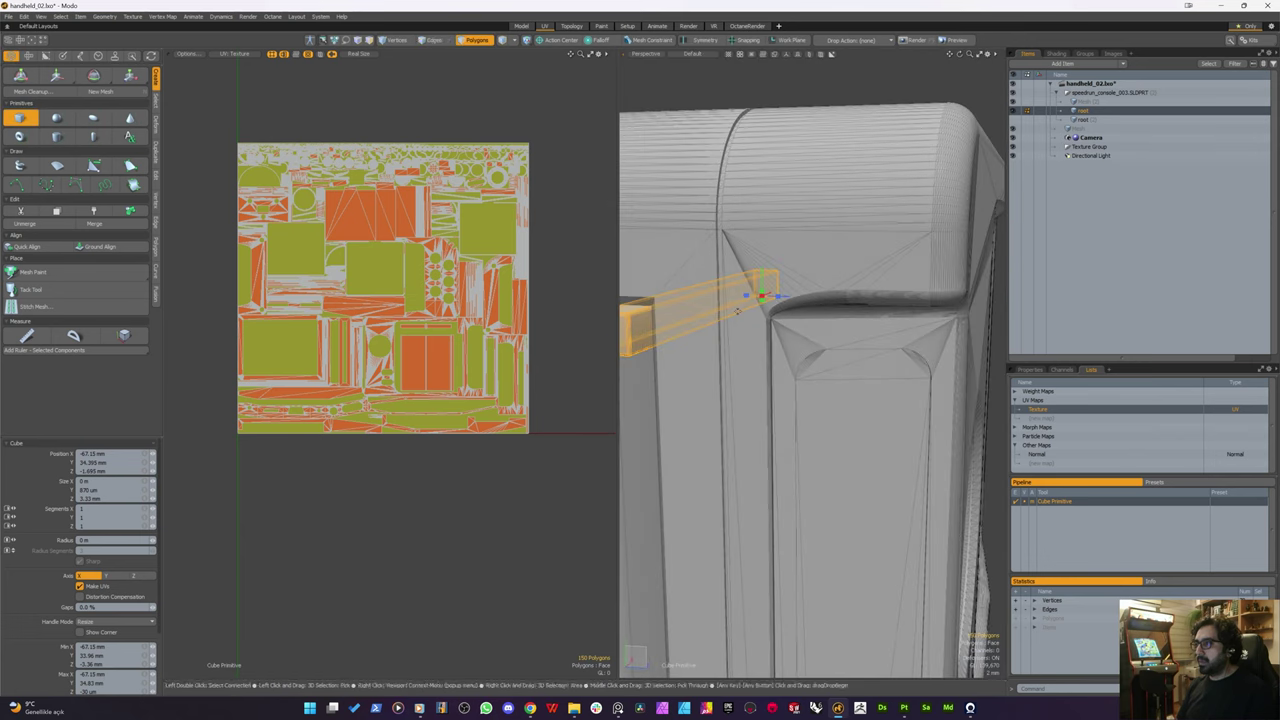
pyautogui.hotkey('ctrl', 'z')
pyautogui.scroll(-3, 749, 321)
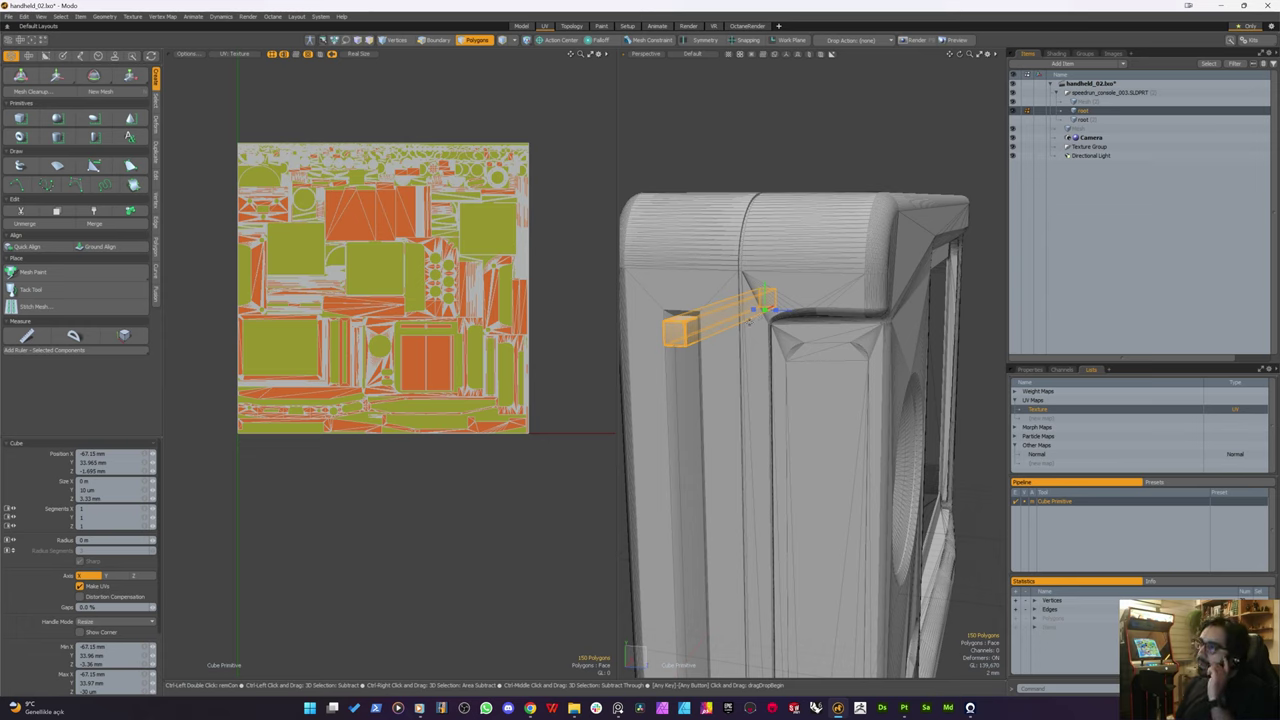
pyautogui.press('space')
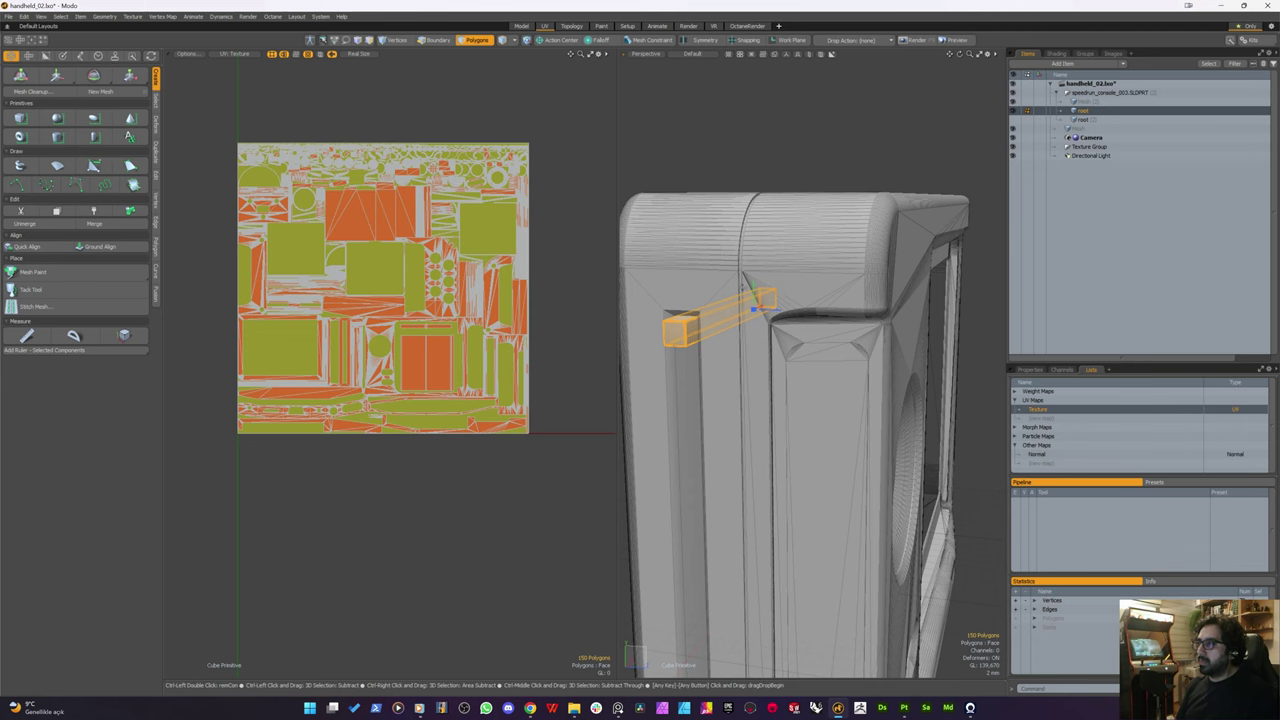
pyautogui.press('z')
pyautogui.keyDown('alt'); pyautogui.keyDown('shift'); pyautogui.moveTo(766, 309); pyautogui.dragTo(799, 276); pyautogui.keyUp('shift'); pyautogui.keyUp('alt')
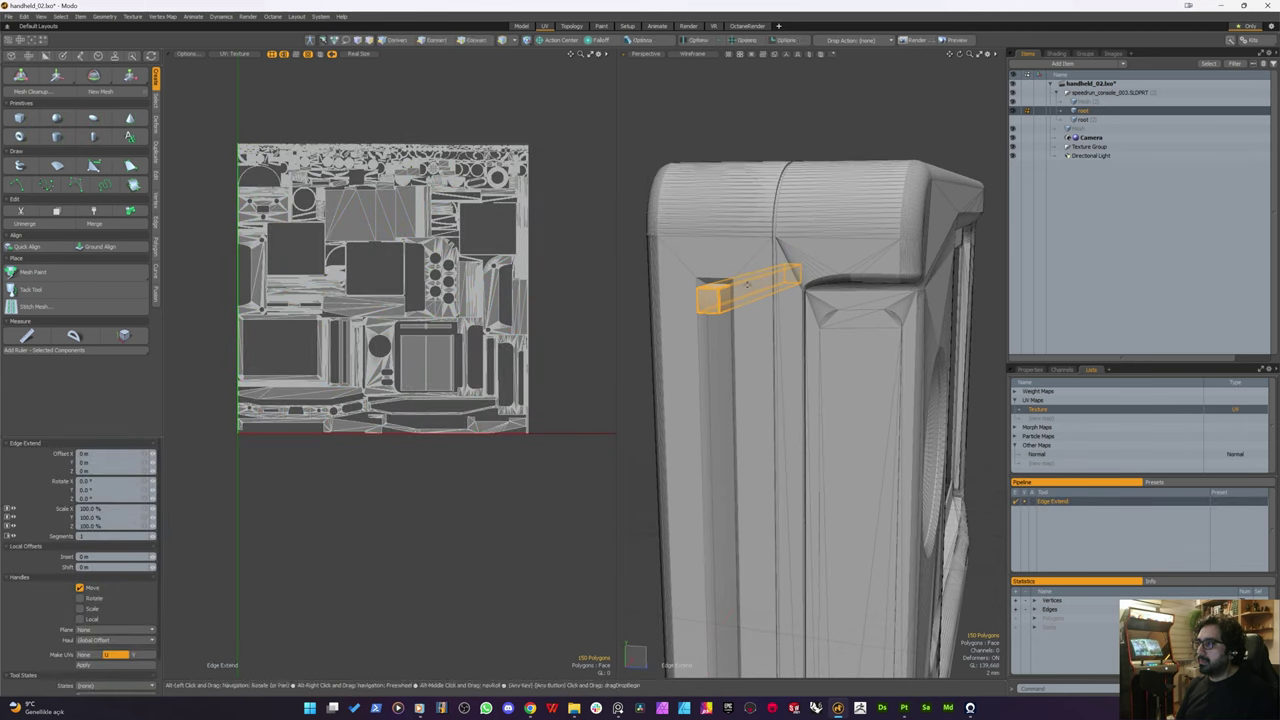
# Step: Draw a flat cube primitive about 3.15 by 3.3 mm in the Mesh item, just below the side slot's small block
pyautogui.click(1088, 103)
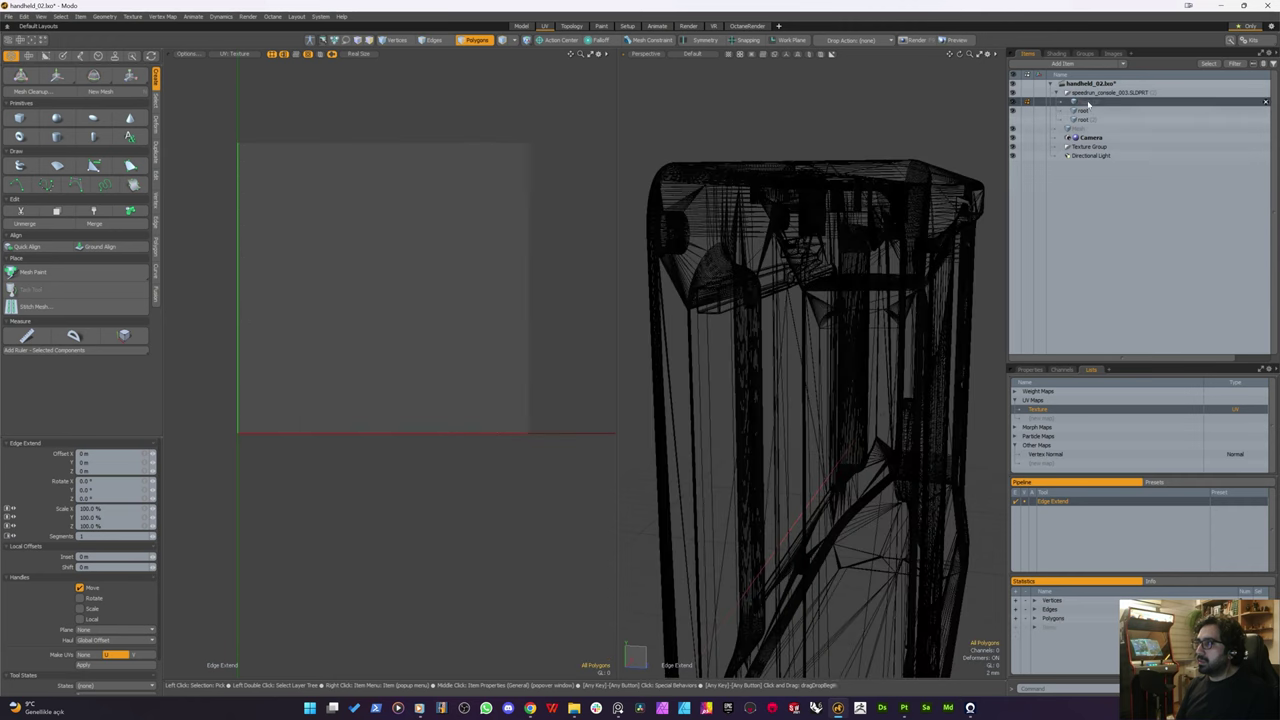
pyautogui.keyDown('alt'); pyautogui.moveTo(842, 270); pyautogui.dragTo(772, 278); pyautogui.keyUp('alt')
pyautogui.hotkey('ctrl', 'space')
pyautogui.click(738, 287)
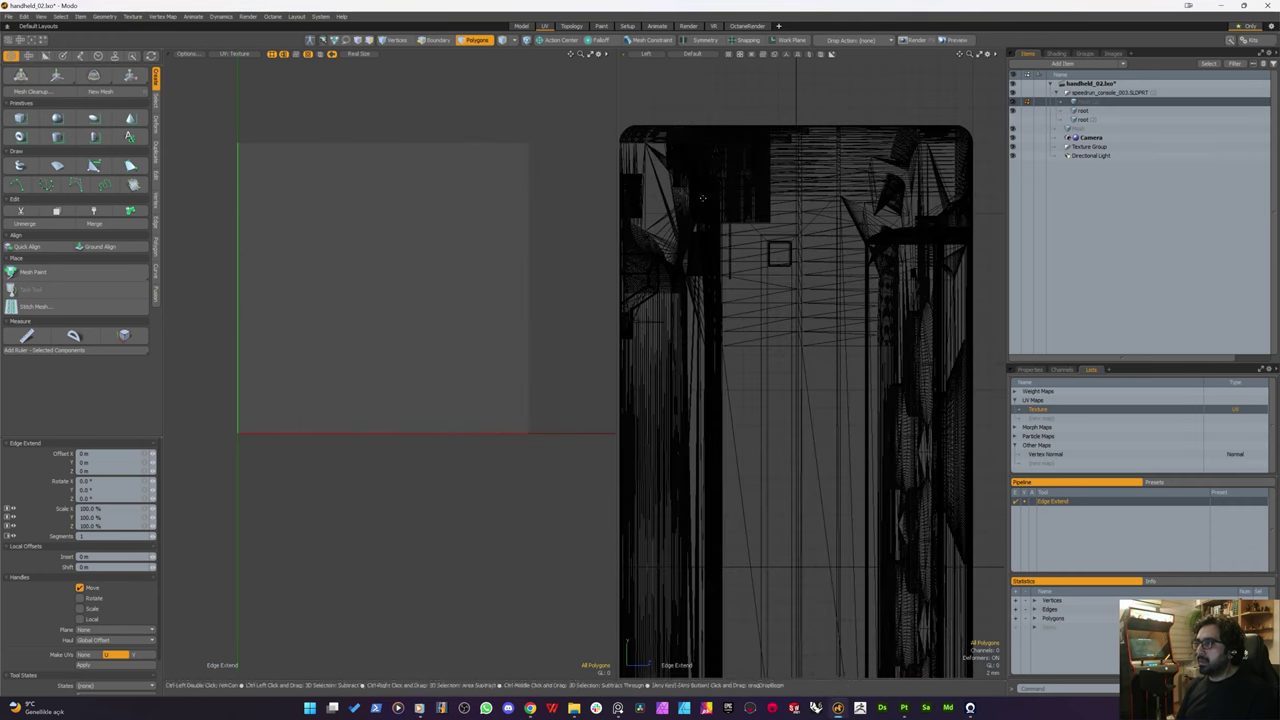
pyautogui.scroll(3, 790, 260)
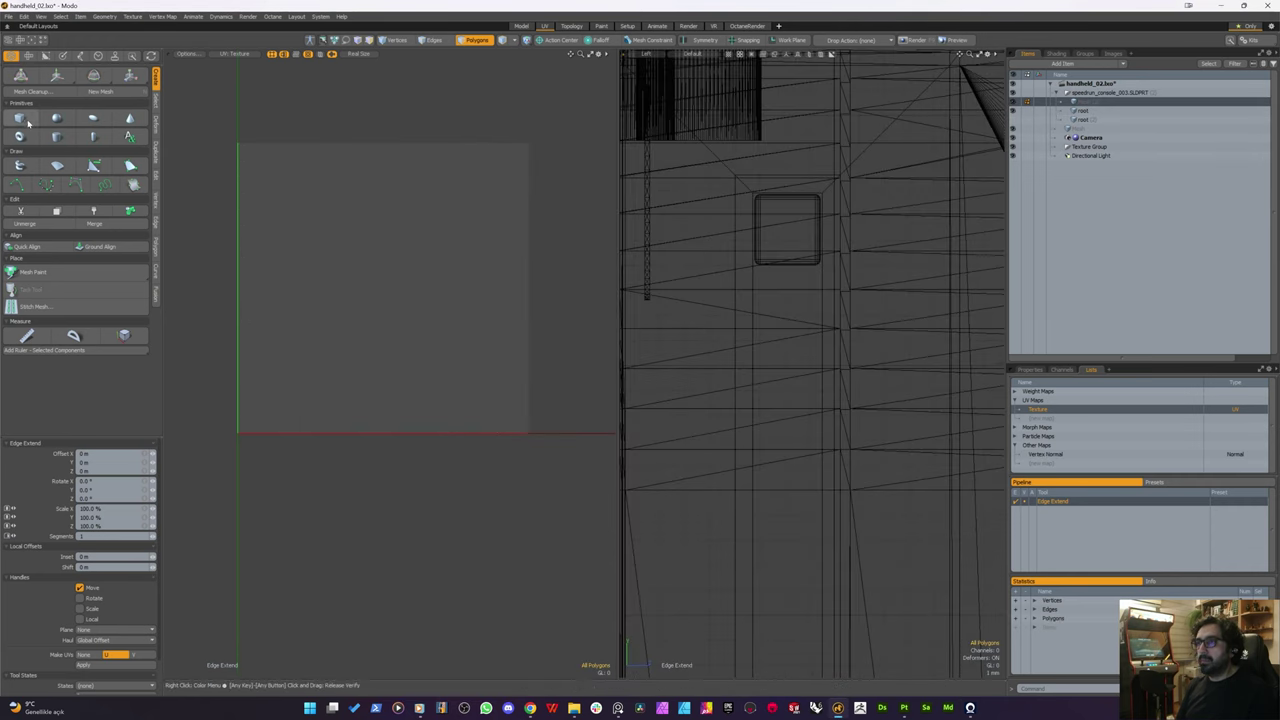
pyautogui.click(20, 118)
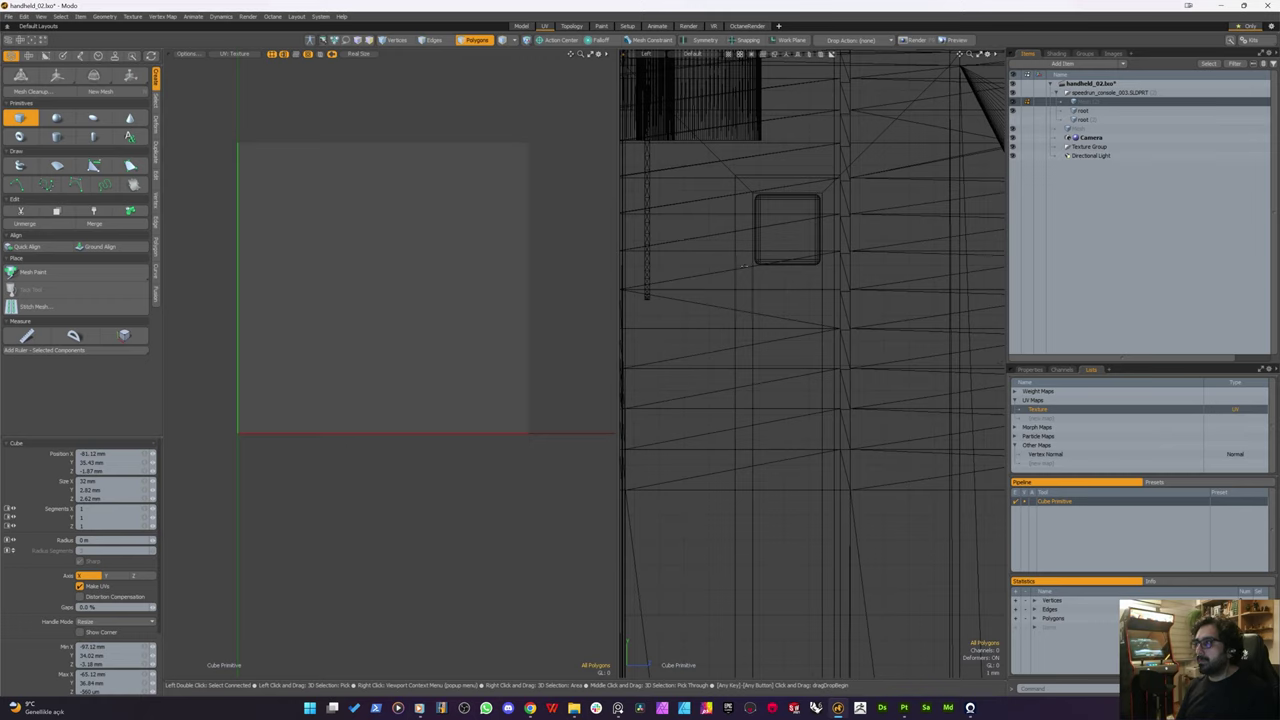
pyautogui.moveTo(744, 266)
pyautogui.mouseDown()
pyautogui.moveTo(828, 309)
pyautogui.moveTo(828, 296)
pyautogui.moveTo(787, 267)
pyautogui.moveTo(711, 320)
pyautogui.moveTo(771, 325)
pyautogui.mouseUp()
# Step: Thin the cube to about 0.65 mm high and extend it about 37.1 mm along X out past the slot
pyautogui.hotkey('ctrl', 'space')
pyautogui.click(829, 257)
pyautogui.scroll(-10, 720, 322)
pyautogui.scroll(3, 790, 330)
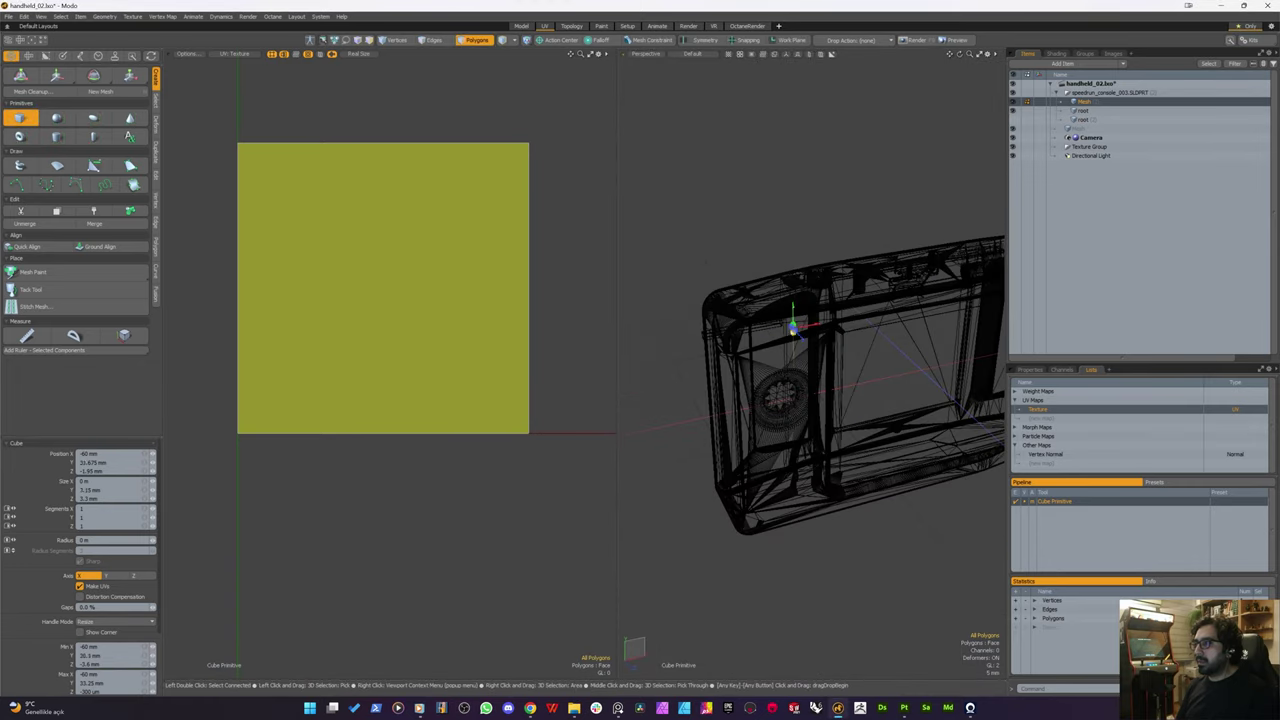
pyautogui.scroll(5, 791, 327)
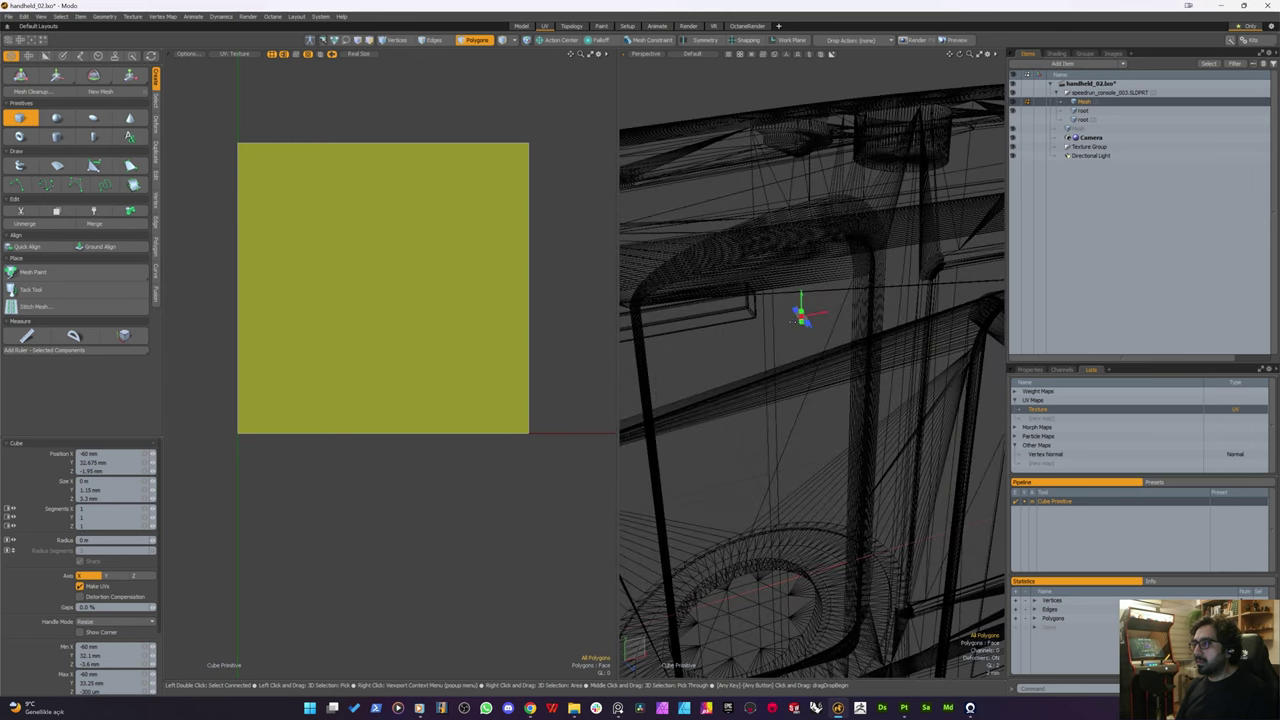
pyautogui.moveTo(801, 316); pyautogui.dragTo(704, 328)
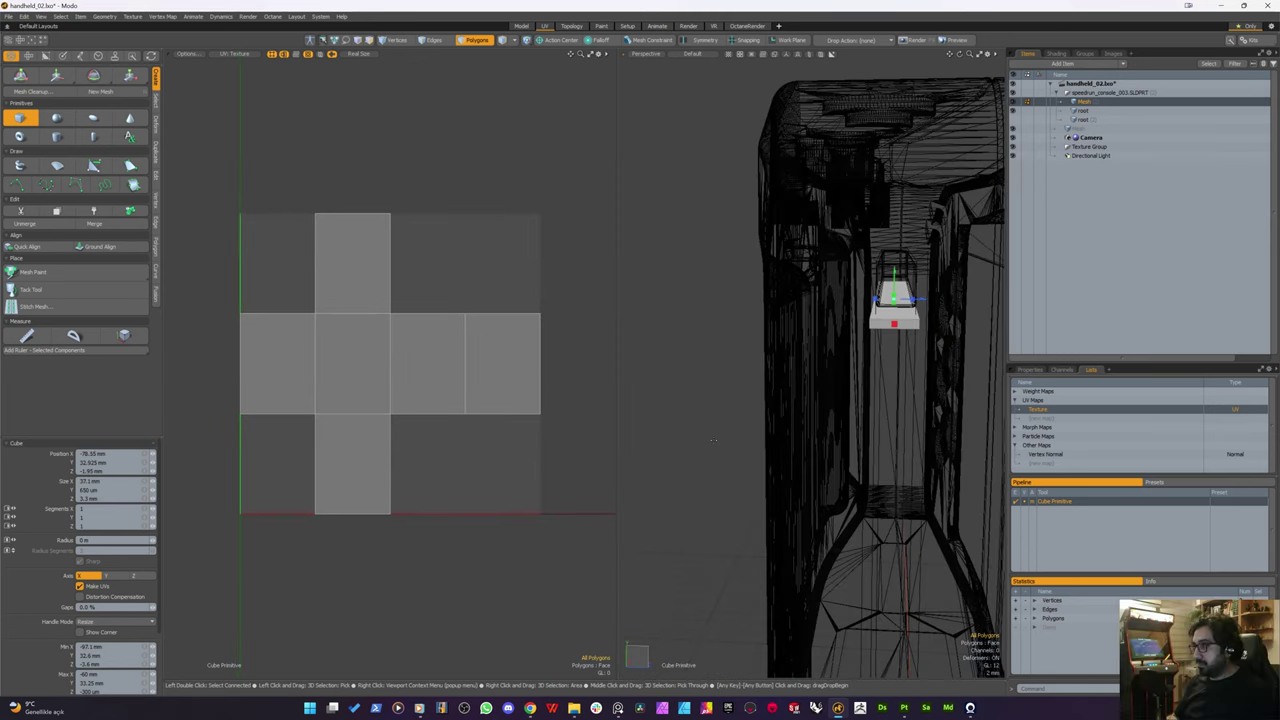
# Step: Move the thin bar up and sideways in the left view to sit centred against the small block's underside
pyautogui.keyDown('alt'); pyautogui.moveTo(830, 350); pyautogui.dragTo(772, 335); pyautogui.keyUp('alt')
pyautogui.scroll(4, 746, 358)
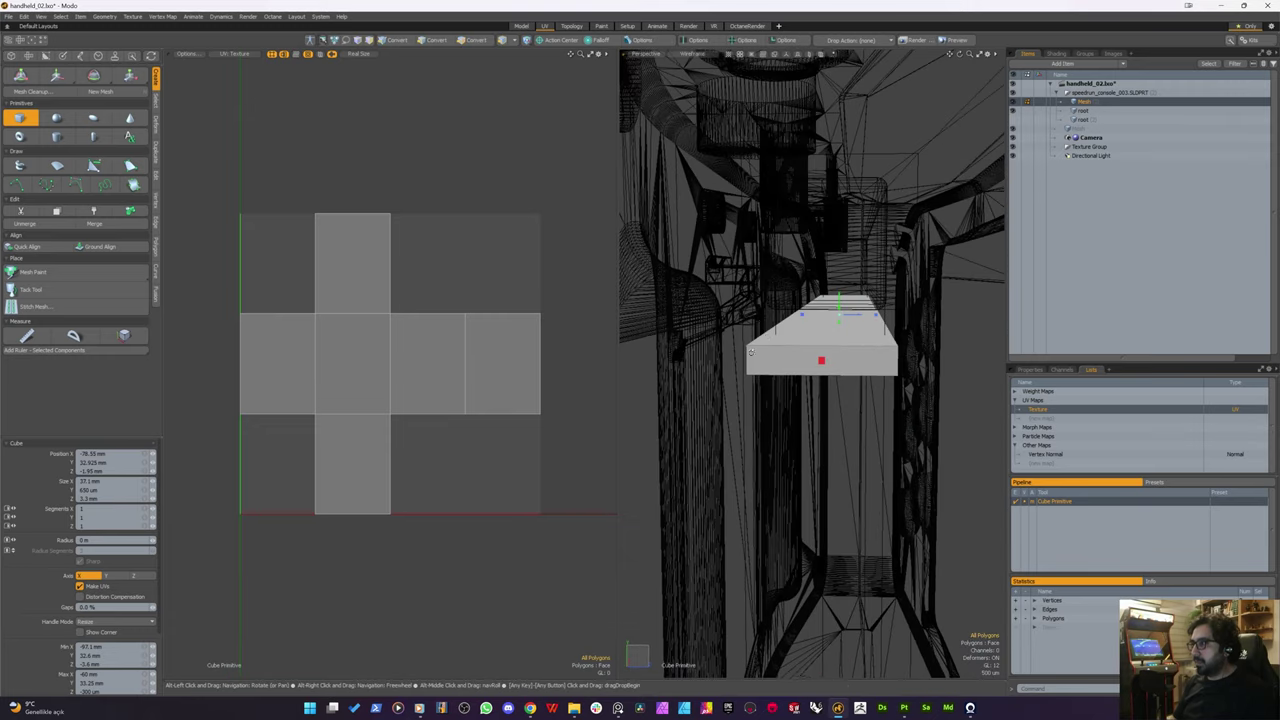
pyautogui.hotkey('ctrl', 'space')
pyautogui.click(720, 334)
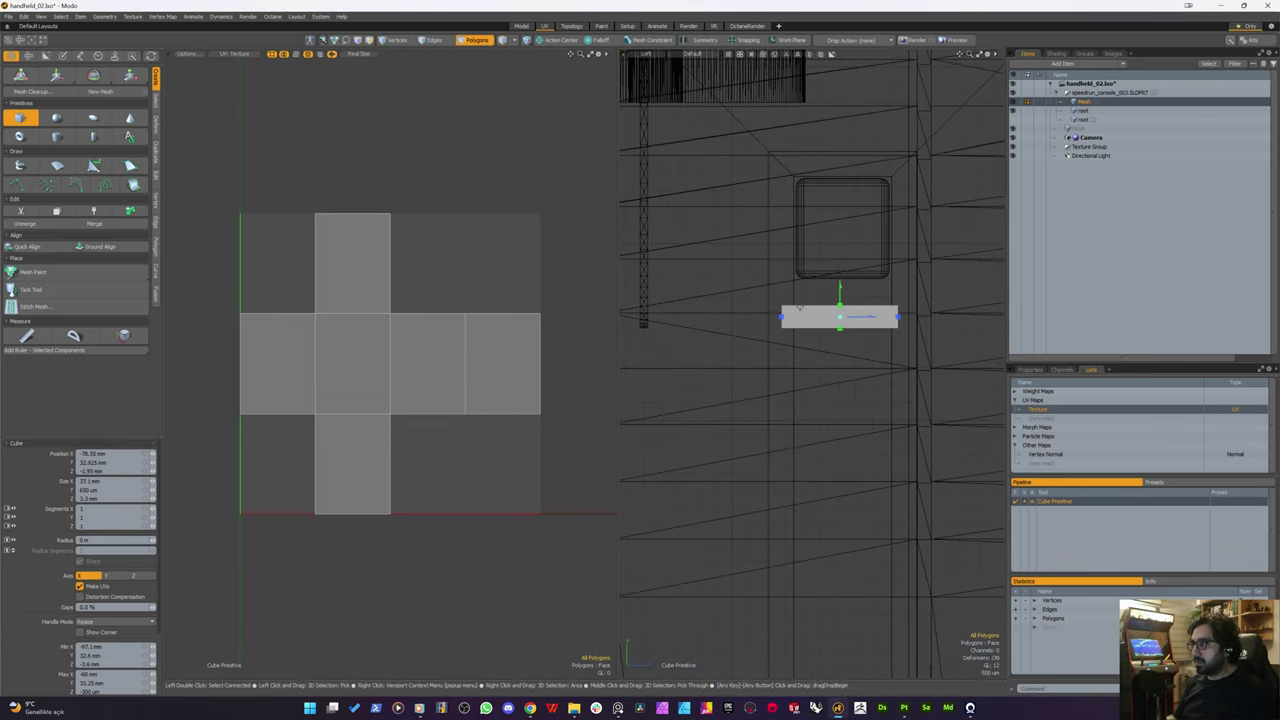
pyautogui.moveTo(841, 291)
pyautogui.mouseDown()
pyautogui.moveTo(840, 265)
pyautogui.moveTo(884, 292)
pyautogui.moveTo(845, 264)
pyautogui.moveTo(828, 281)
pyautogui.mouseUp()
pyautogui.hotkey('ctrl', 'space')
pyautogui.click(869, 261)
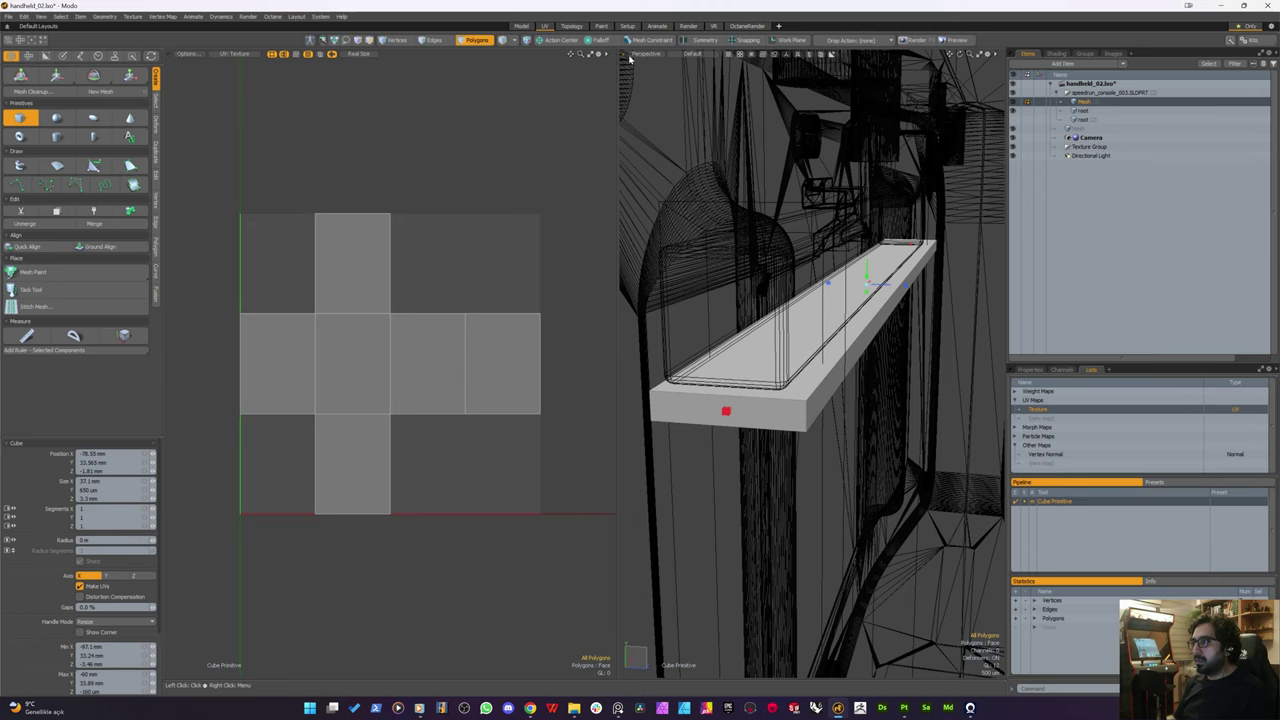
# Step: Display the inactive meshes shaded in the perspective view and check the bar against the block and slot
pyautogui.click(821, 54)
pyautogui.scroll(-5, 784, 347)
pyautogui.keyDown('alt'); pyautogui.moveTo(722, 406); pyautogui.dragTo(748, 386); pyautogui.keyUp('alt')
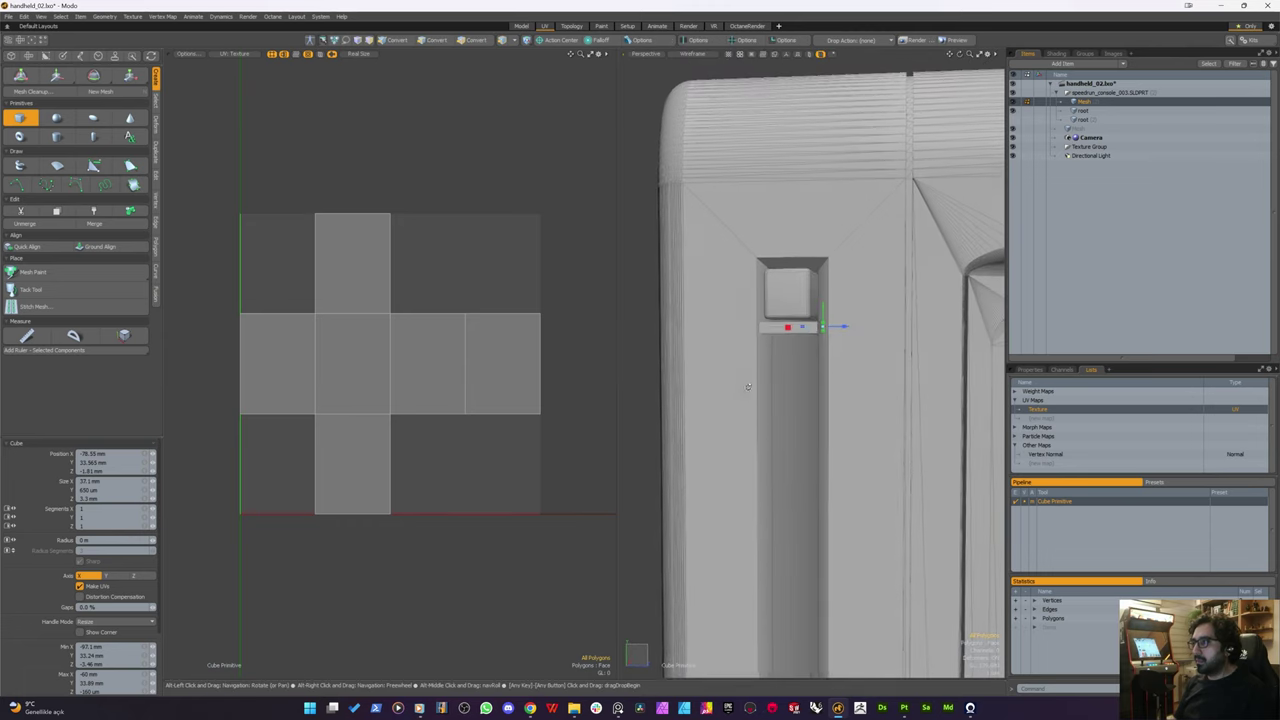
pyautogui.scroll(4, 746, 386)
pyautogui.keyDown('alt'); pyautogui.moveTo(857, 315); pyautogui.dragTo(813, 357); pyautogui.keyUp('alt')
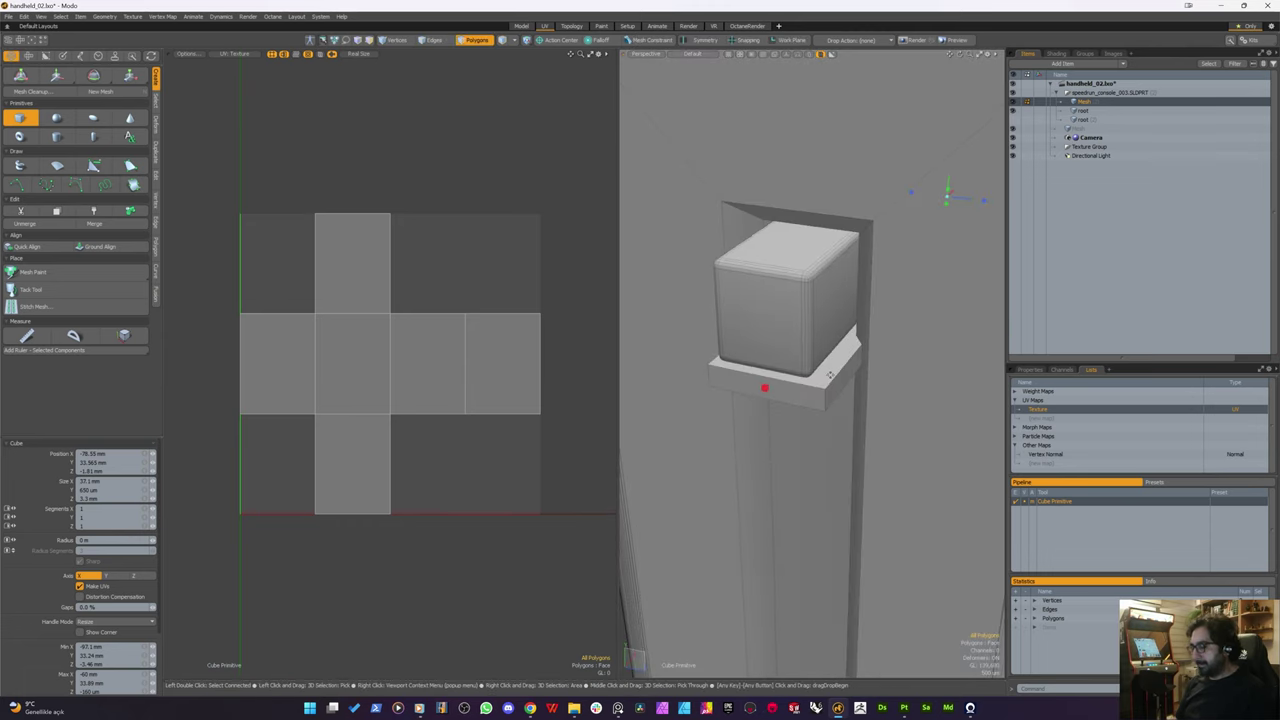
# Step: Move the bar's outer end face about 3.28 mm along X into the slot, behind the block's front
pyautogui.press('q')
pyautogui.click(776, 393)
pyautogui.press('w')
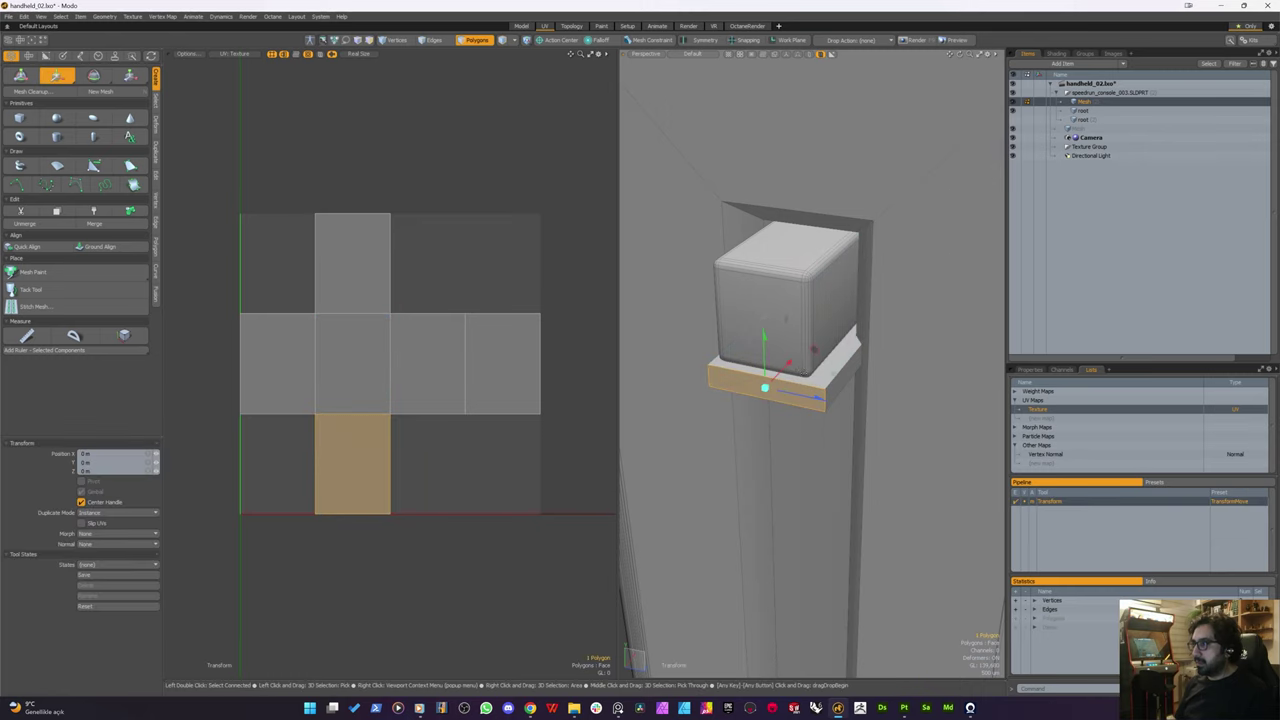
pyautogui.moveTo(788, 364); pyautogui.dragTo(832, 320)
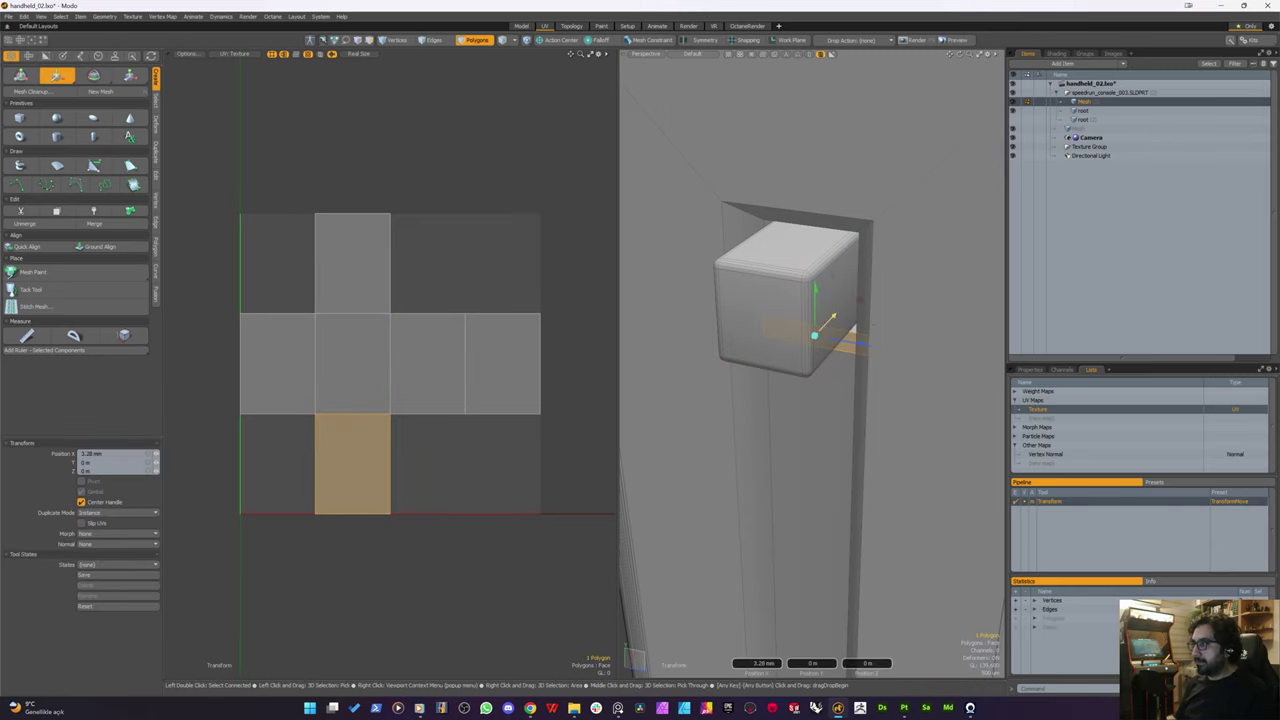
pyautogui.keyDown('alt'); pyautogui.moveTo(726, 436); pyautogui.dragTo(723, 371); pyautogui.keyUp('alt')
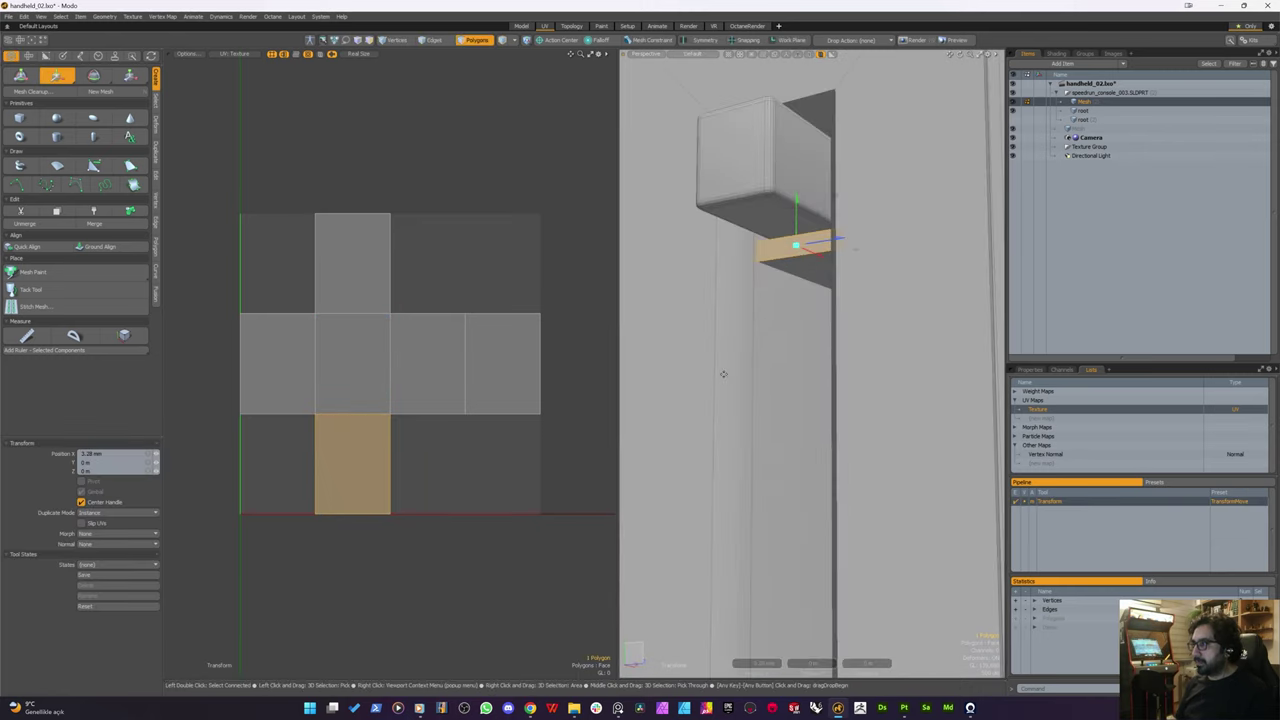
pyautogui.press('space')
# Step: Transfer the bar's polygons from the Mesh item into the root mesh and select them together with the small block
pyautogui.scroll(-5, 826, 361)
pyautogui.keyDown('alt'); pyautogui.moveTo(826, 361); pyautogui.dragTo(848, 354); pyautogui.keyUp('alt')
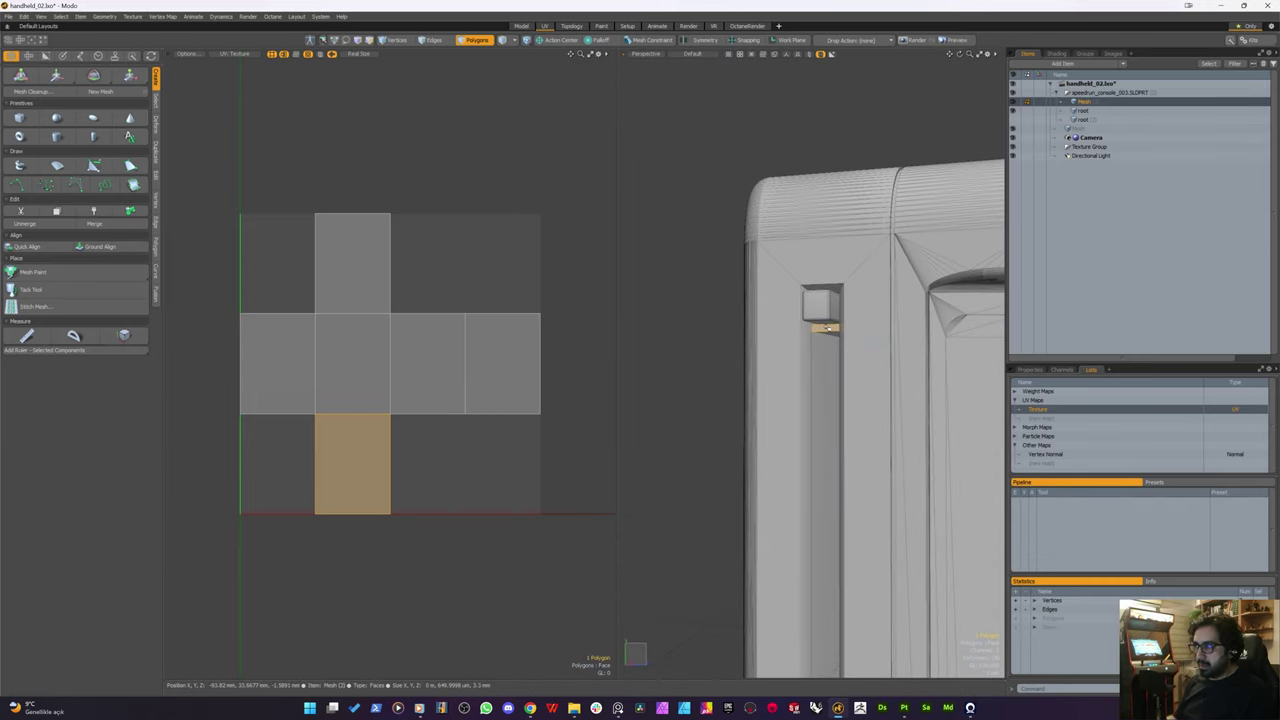
pyautogui.doubleClick(825, 328)
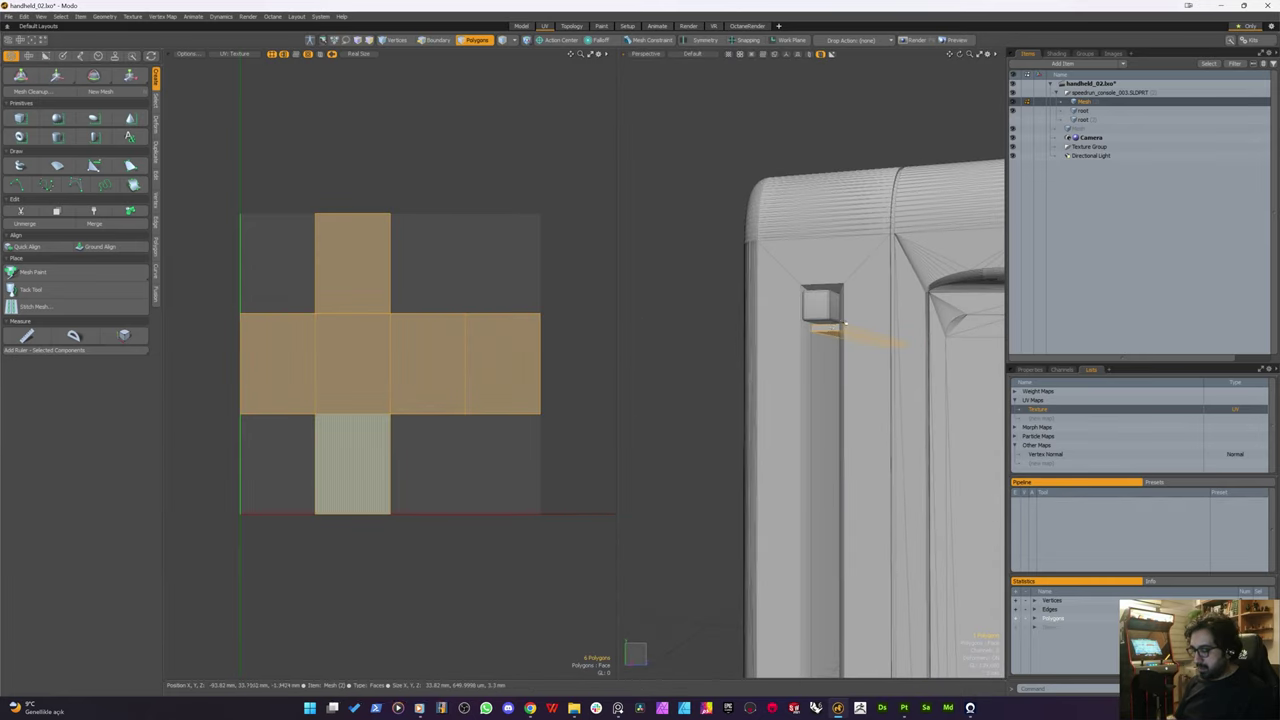
pyautogui.press('Delete')
pyautogui.click(1083, 111)
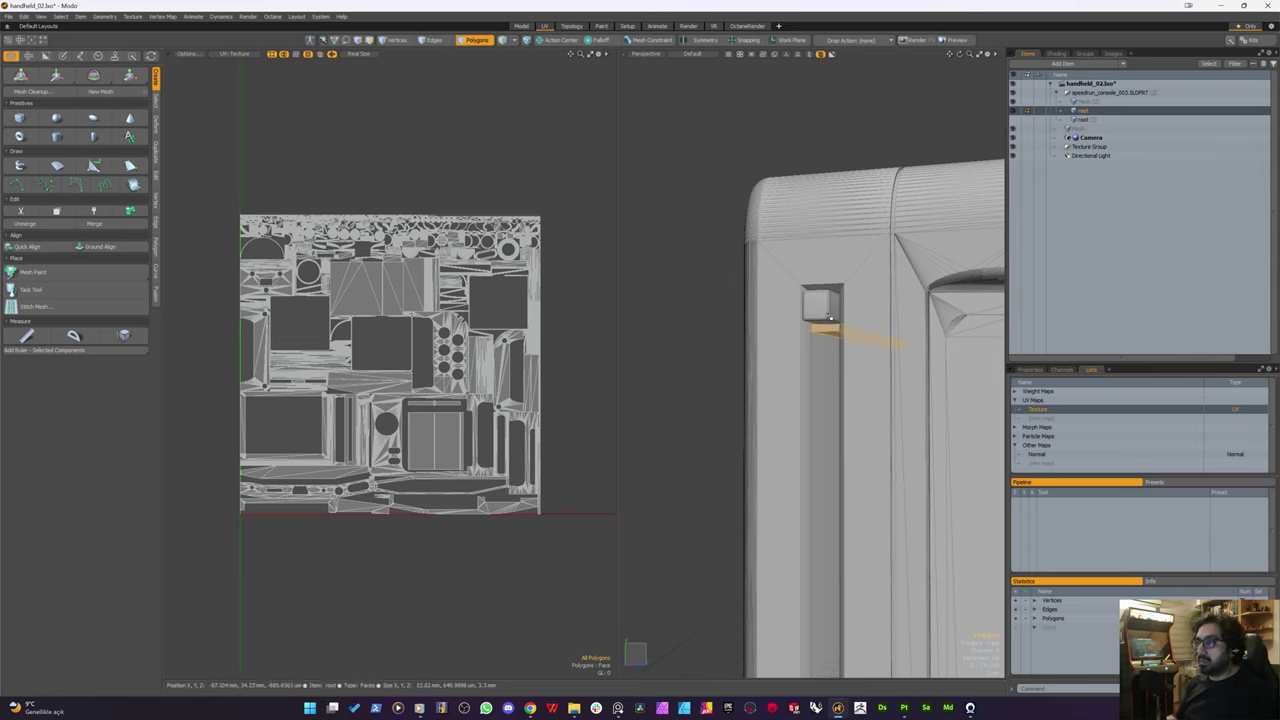
pyautogui.doubleClick(817, 314)
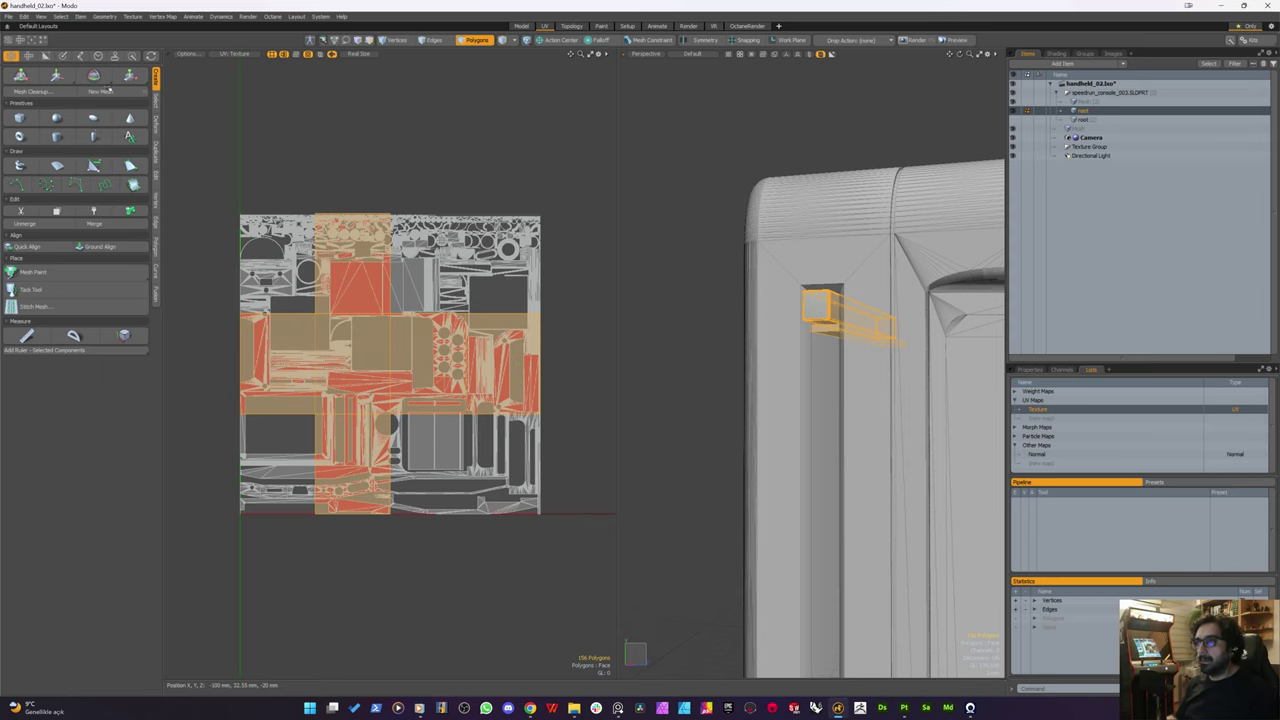
# Step: Create Atlas-projected UVs for the block and bar in the Texture map and move their islands outside the UV tile
pyautogui.scroll(-2, 445, 365)
pyautogui.click(28, 55)
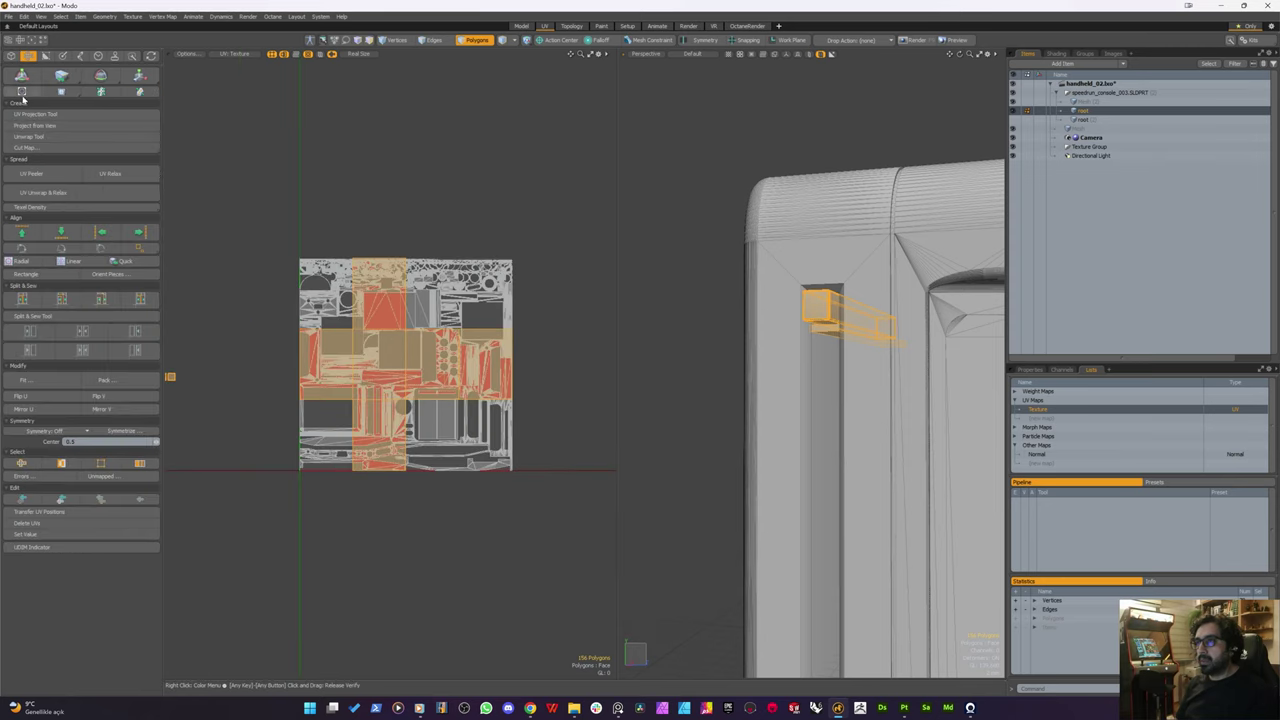
pyautogui.click(35, 114)
pyautogui.scroll(-3, 381, 386)
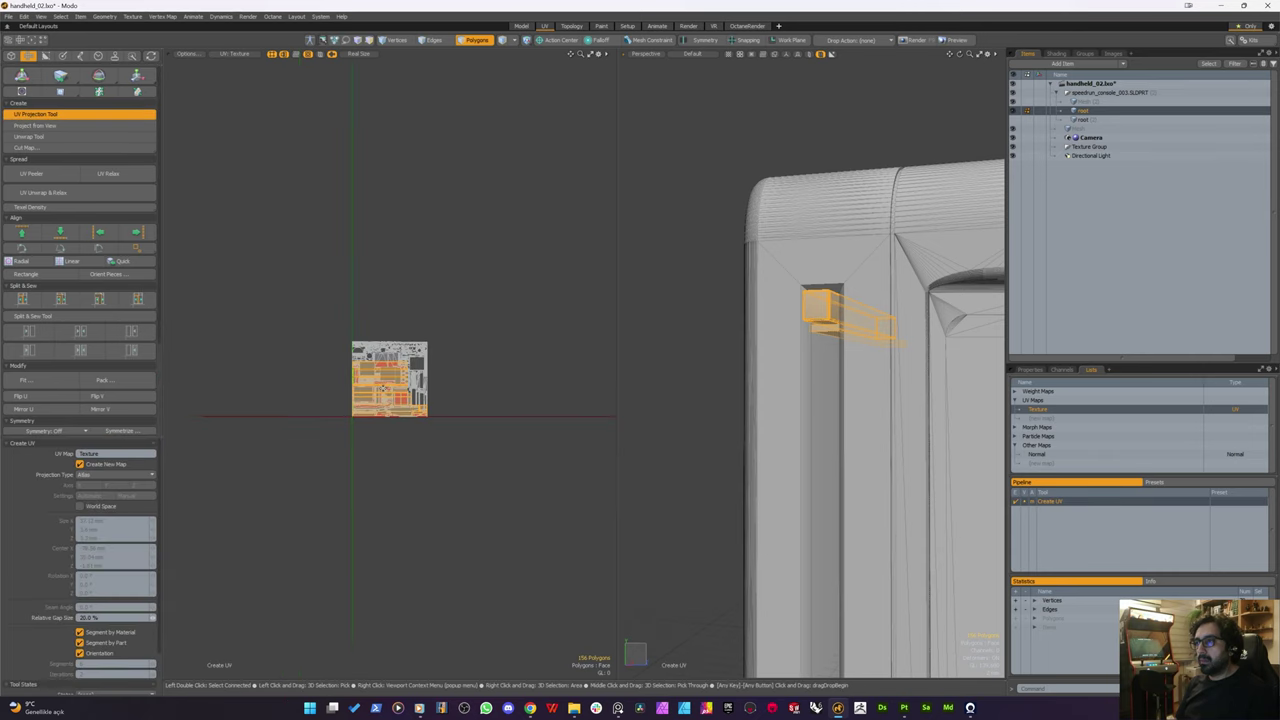
pyautogui.press('w')
pyautogui.moveTo(437, 342); pyautogui.dragTo(247, 307)
pyautogui.press('space')
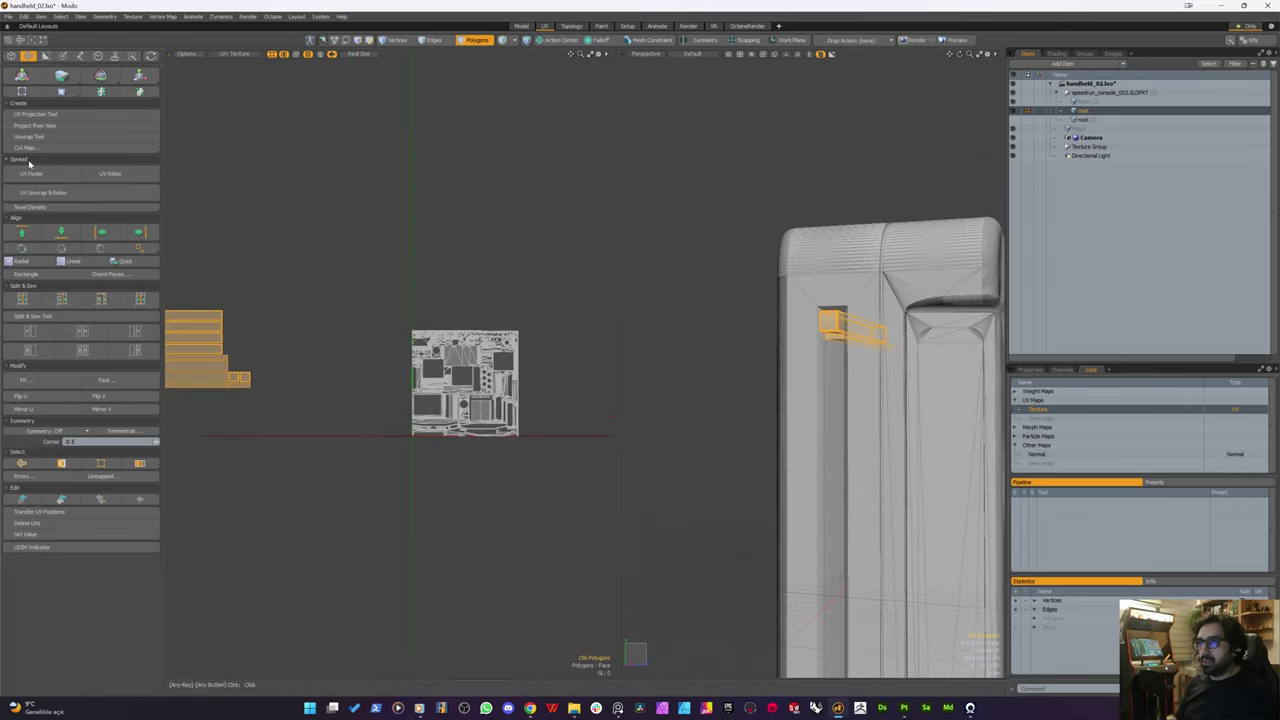
# Step: Try to apply the overall texel density to the UV islands of the block and bar
pyautogui.click(110, 207)
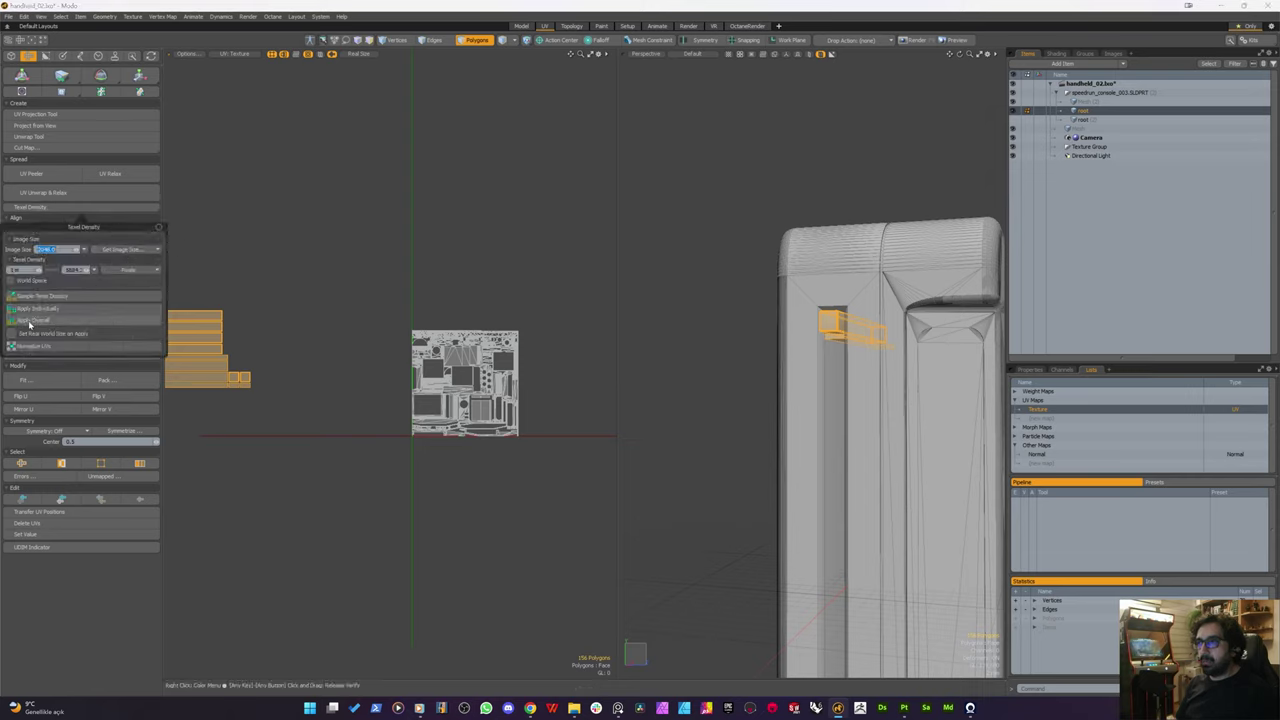
pyautogui.click(29, 322)
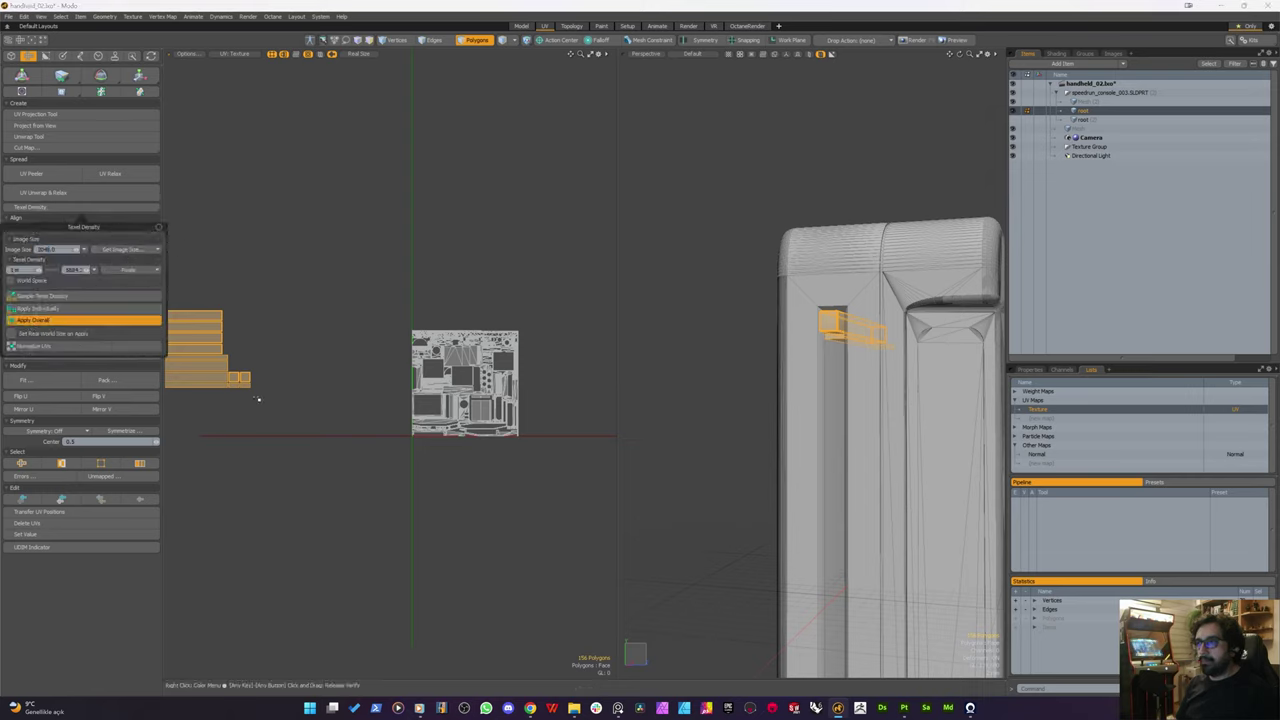
pyautogui.click(107, 320)
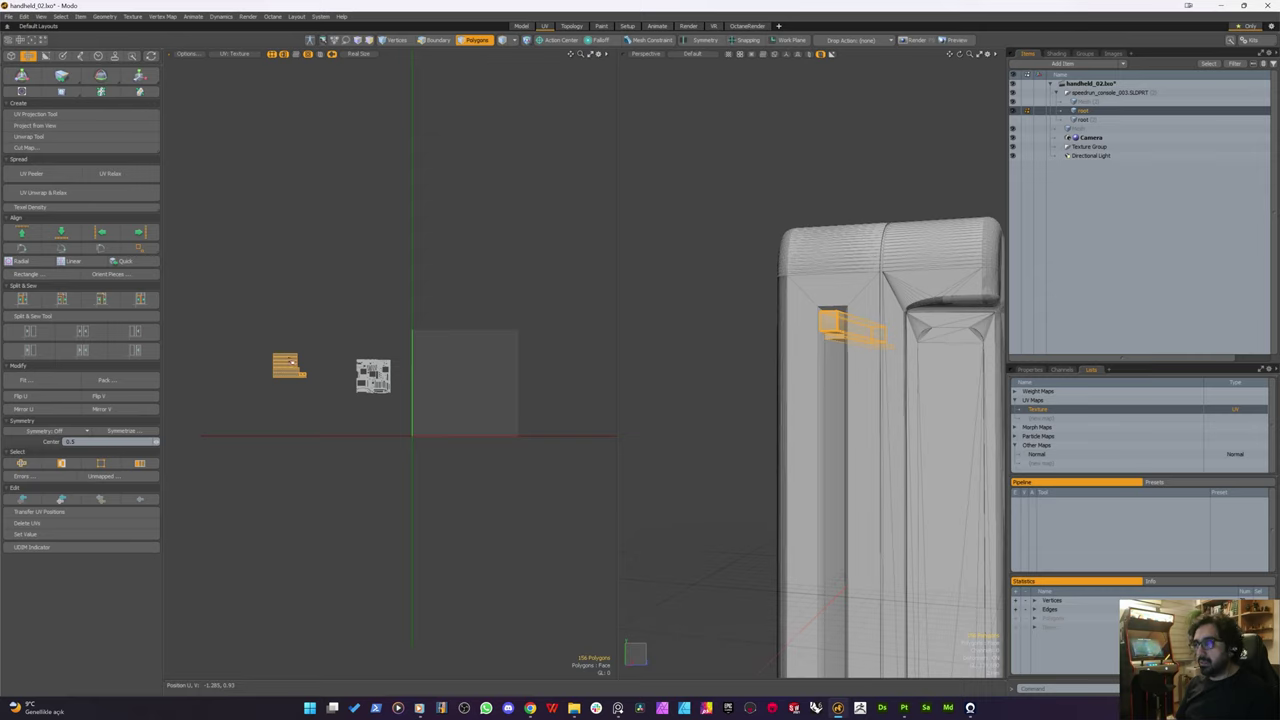
pyautogui.hotkey('ctrl', 'z')
# Step: Apply the overall texel density to the selected UV islands of the block and bar
pyautogui.keyDown('alt'); pyautogui.moveTo(290, 353); pyautogui.dragTo(390, 399); pyautogui.keyUp('alt')
pyautogui.moveTo(393, 386); pyautogui.dragTo(232, 318, button='right')
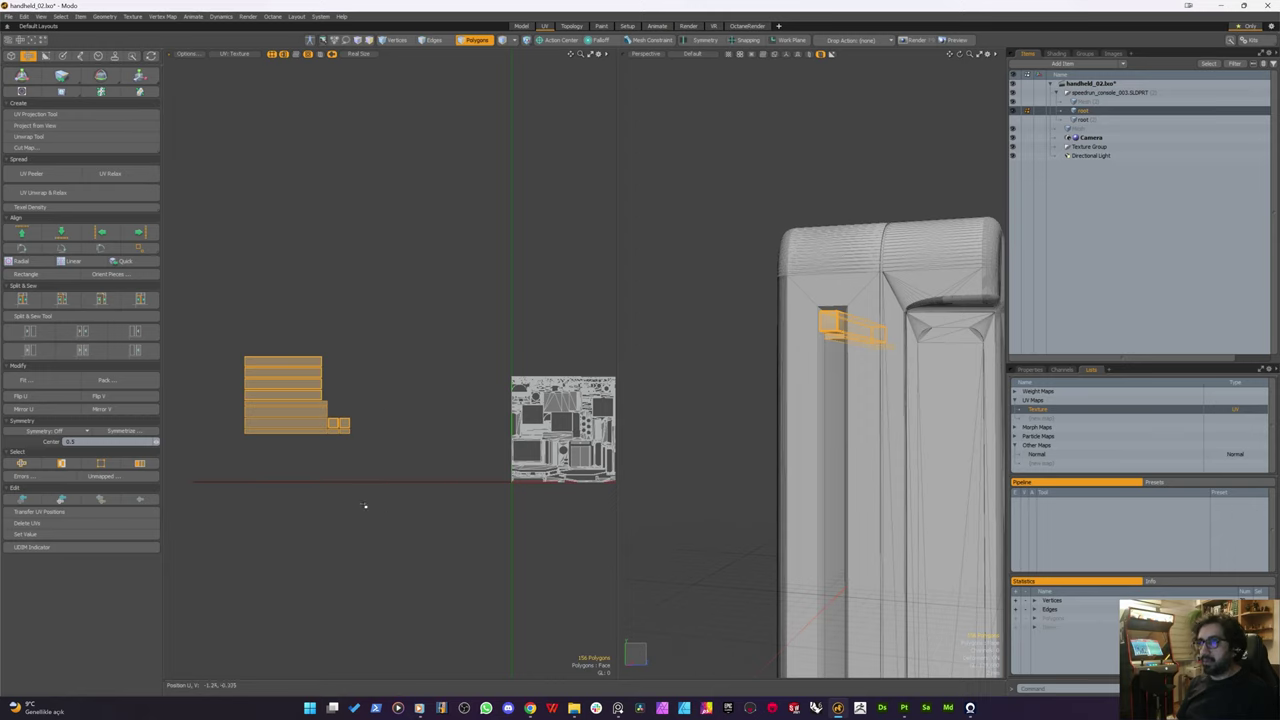
pyautogui.click(84, 207)
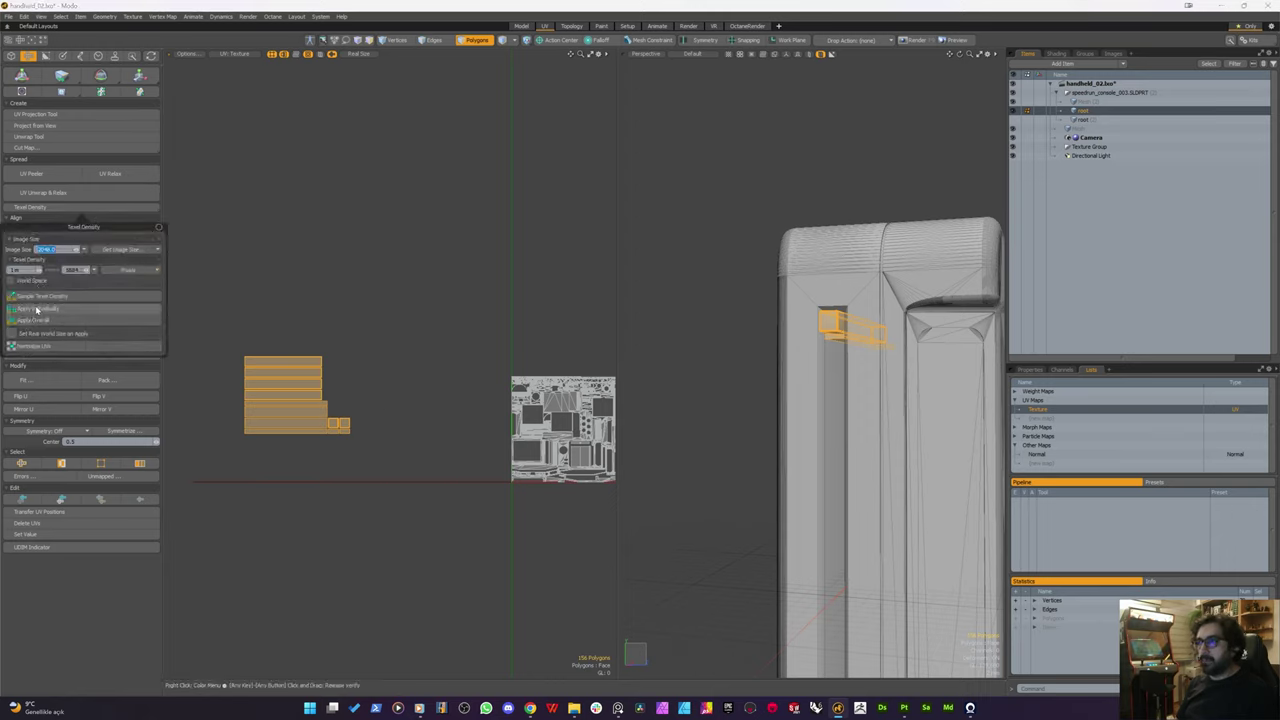
pyautogui.click(36, 320)
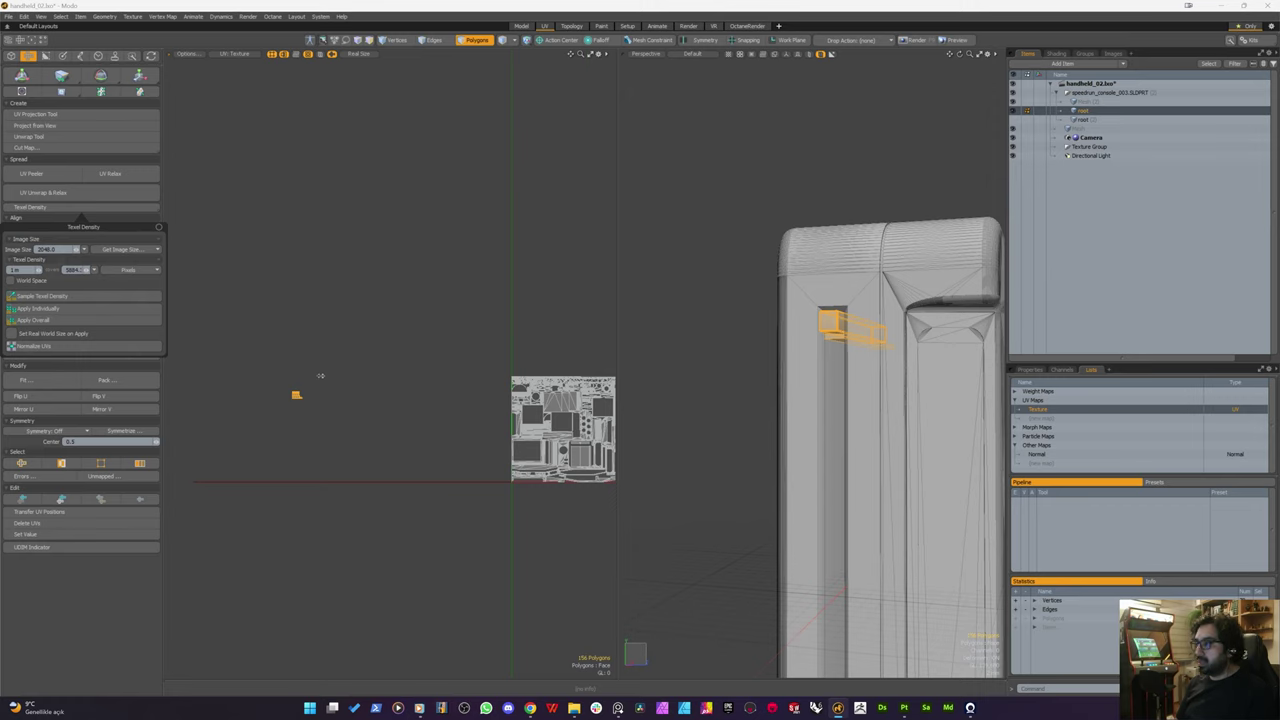
# Step: Move the block and bar islands into the empty area inside the lower-left rectangular frame island of the UV tile, and deselect them
pyautogui.press('y')
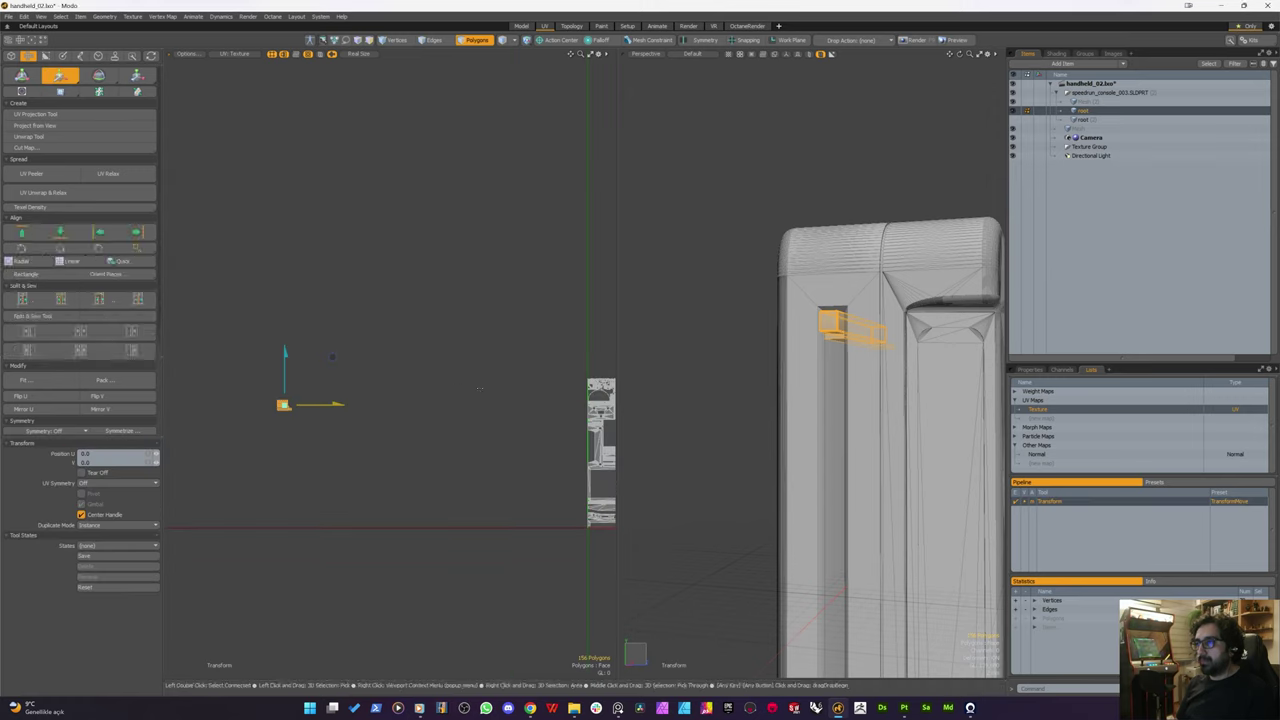
pyautogui.moveTo(333, 358); pyautogui.dragTo(373, 393)
pyautogui.scroll(10, 380, 409)
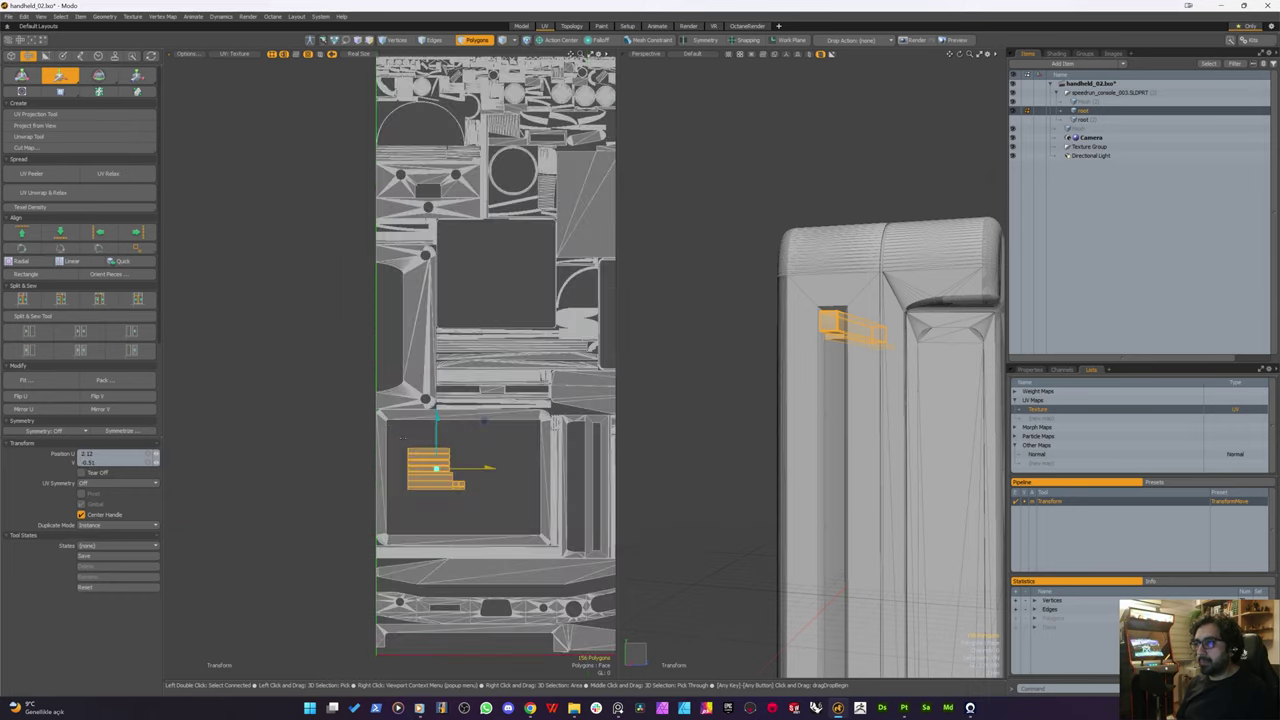
pyautogui.press('space')
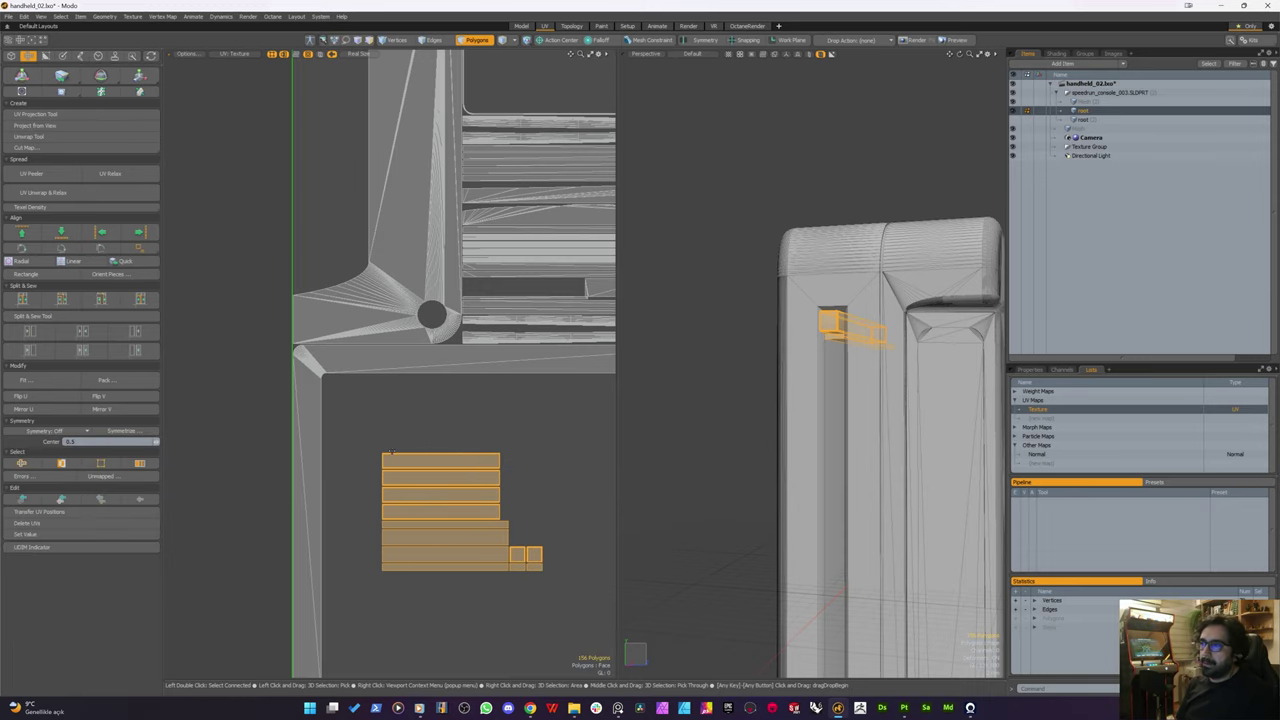
pyautogui.scroll(-3, 395, 435)
pyautogui.press('y')
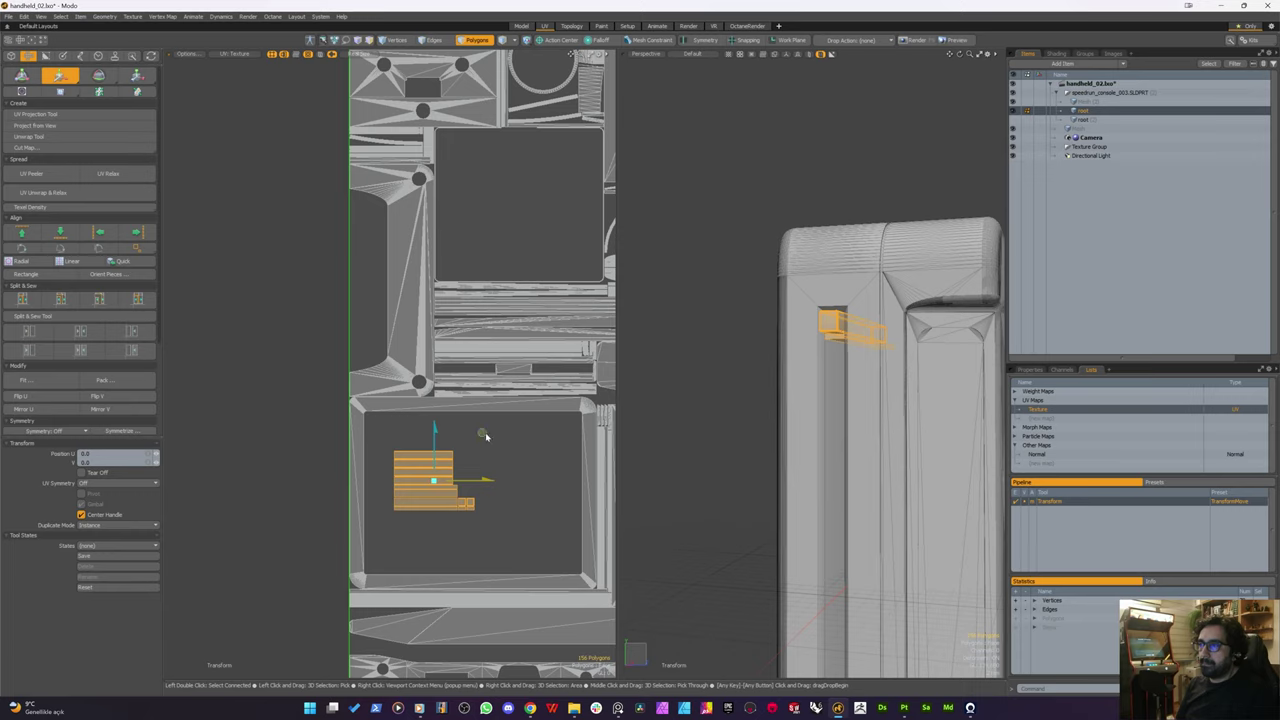
pyautogui.moveTo(482, 432); pyautogui.dragTo(463, 406)
pyautogui.press('space')
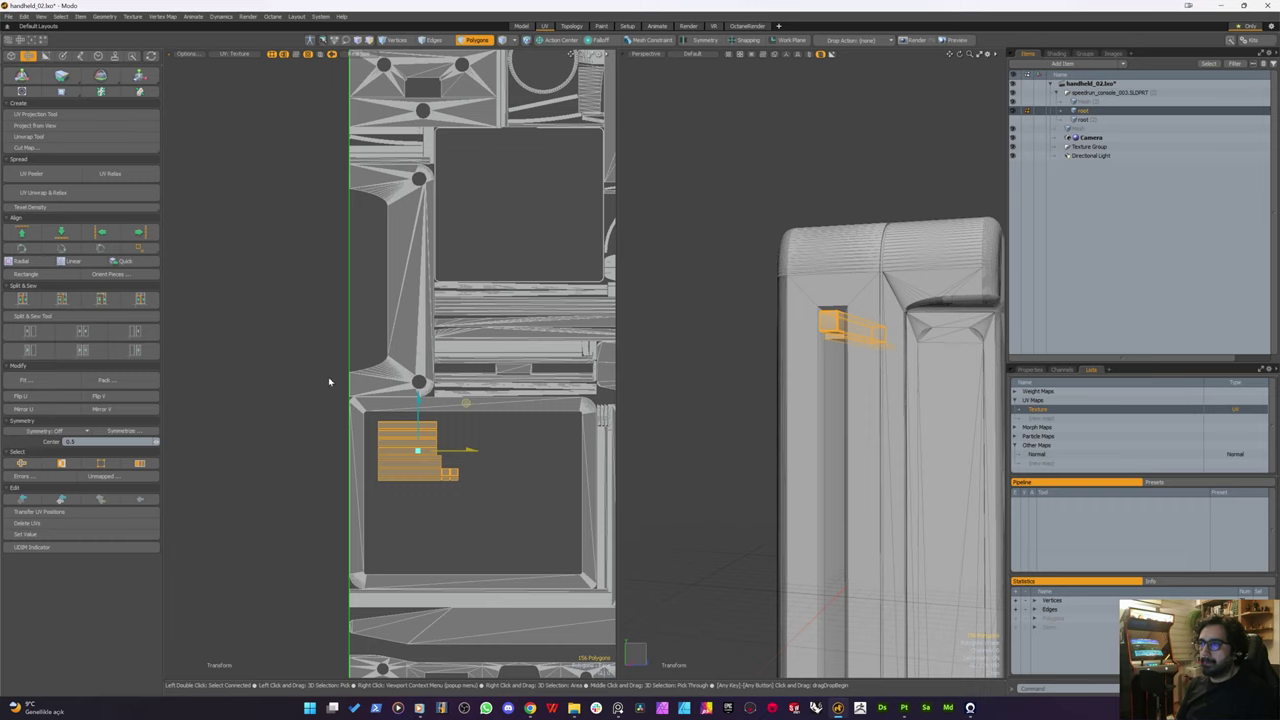
pyautogui.scroll(-5, 290, 430)
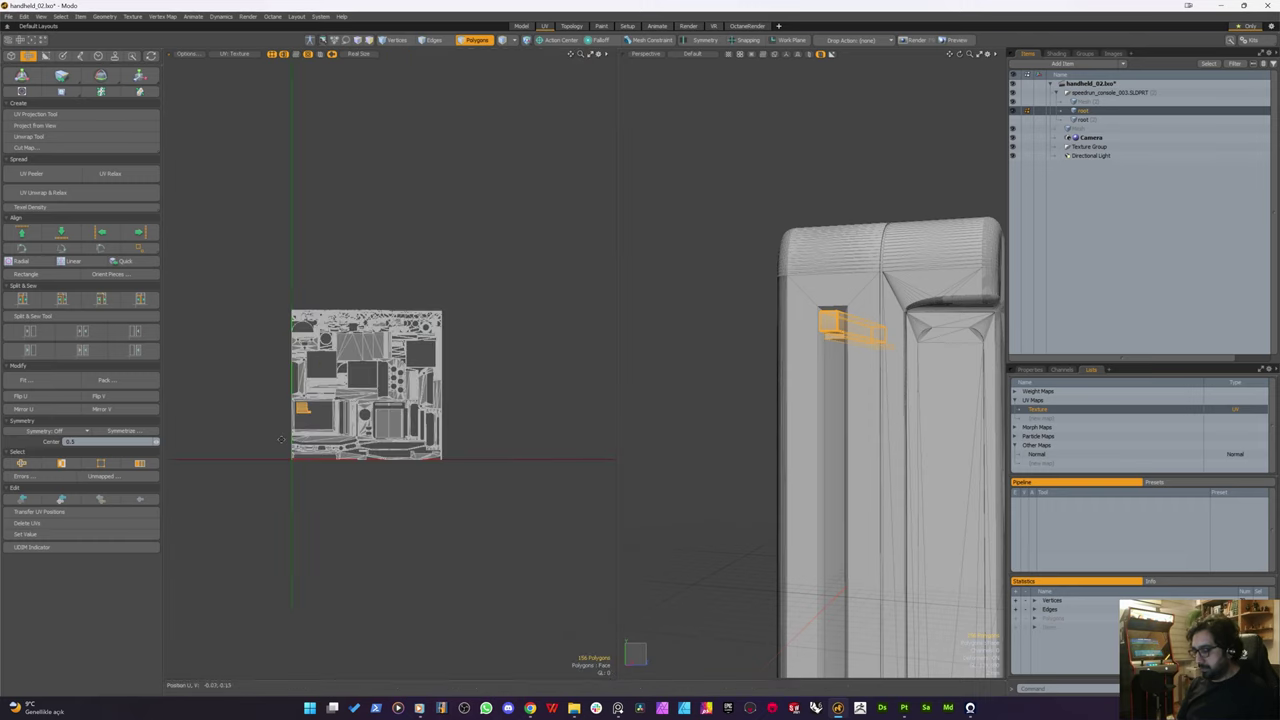
pyautogui.keyDown('alt'); pyautogui.moveTo(281, 440); pyautogui.dragTo(333, 445); pyautogui.keyUp('alt')
pyautogui.click(279, 484)
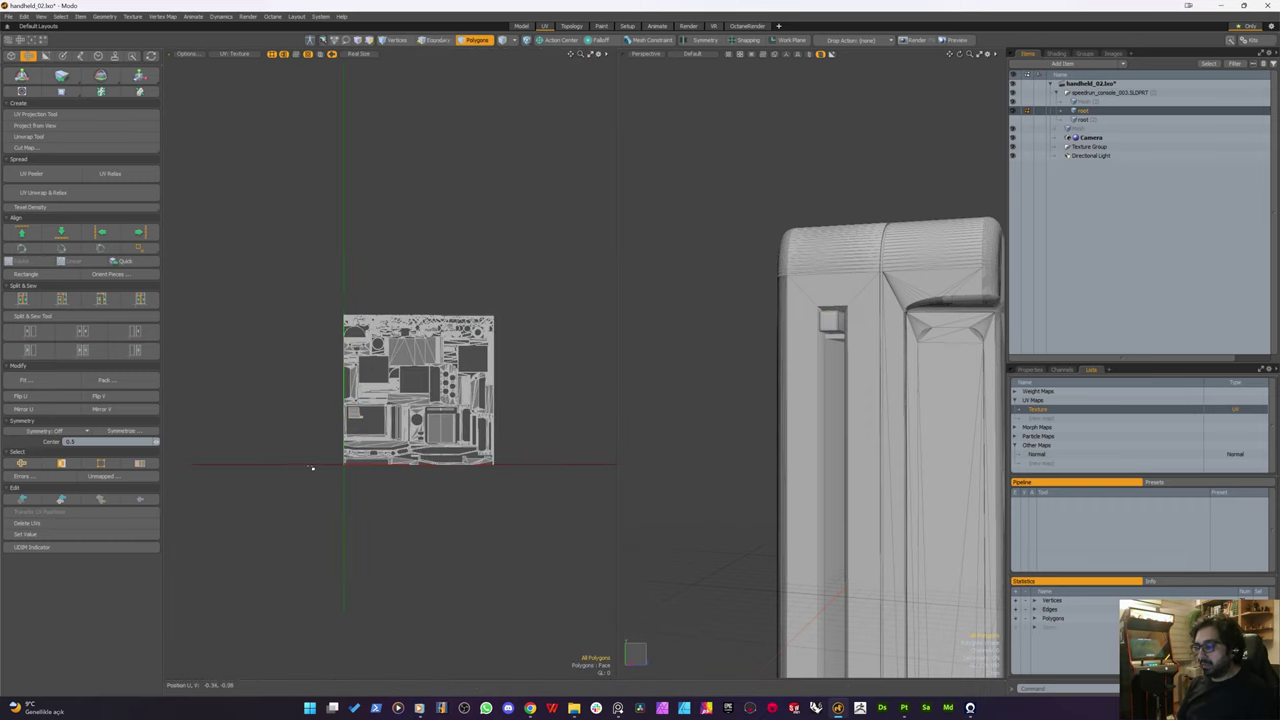
# Step: Save the scene and export the selected root mesh in Autodesk FBX 2018 format as handheld_02.fbx
pyautogui.hotkey('ctrl', 's')
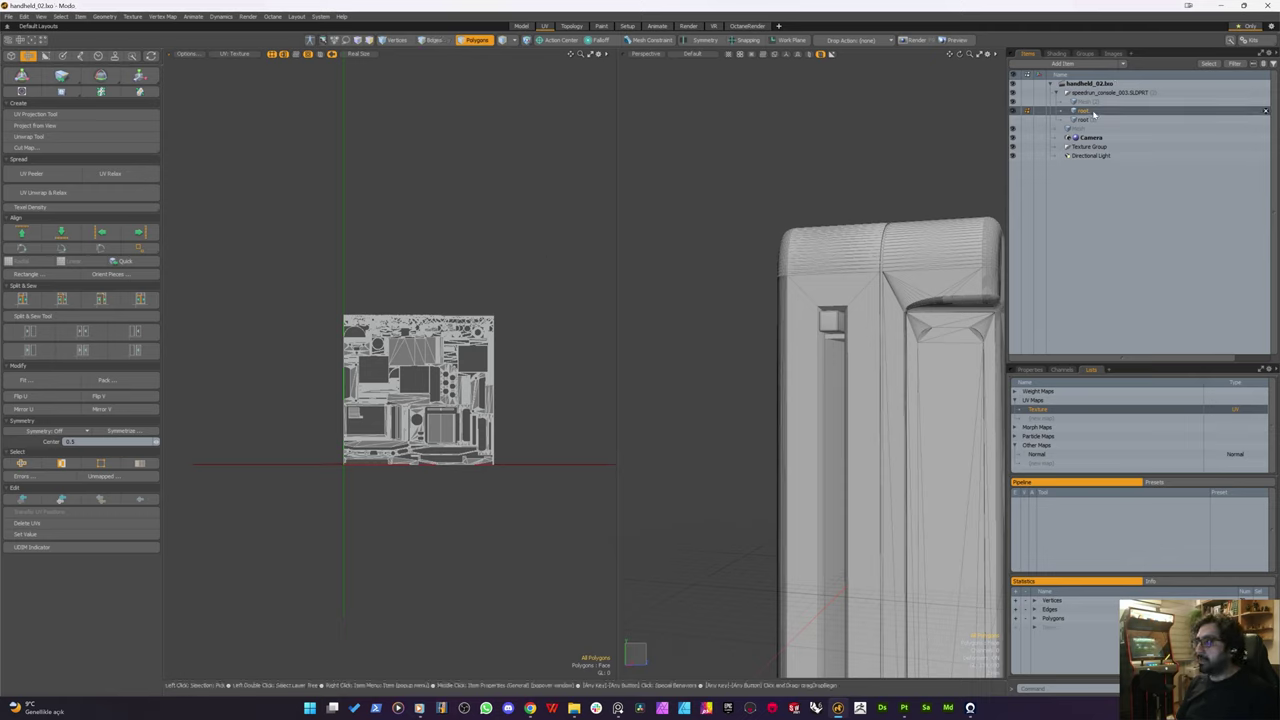
pyautogui.rightClick(1058, 112)
pyautogui.click(1095, 159)
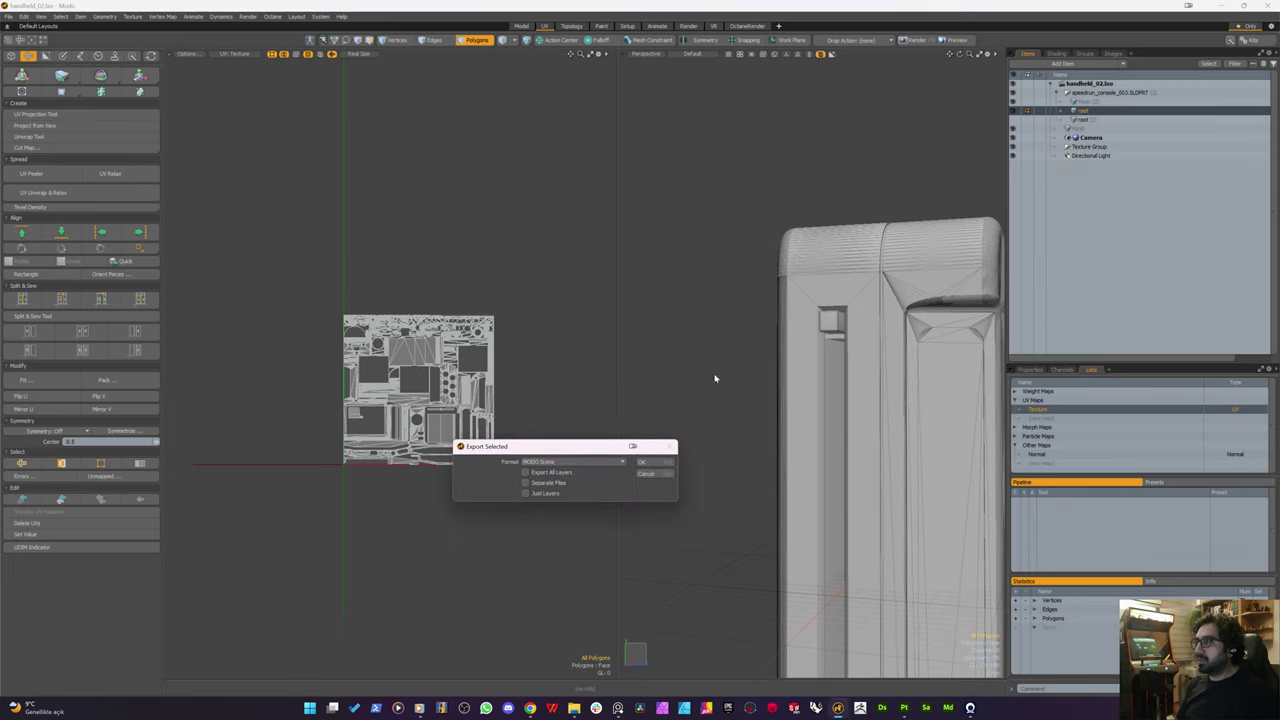
pyautogui.click(560, 461)
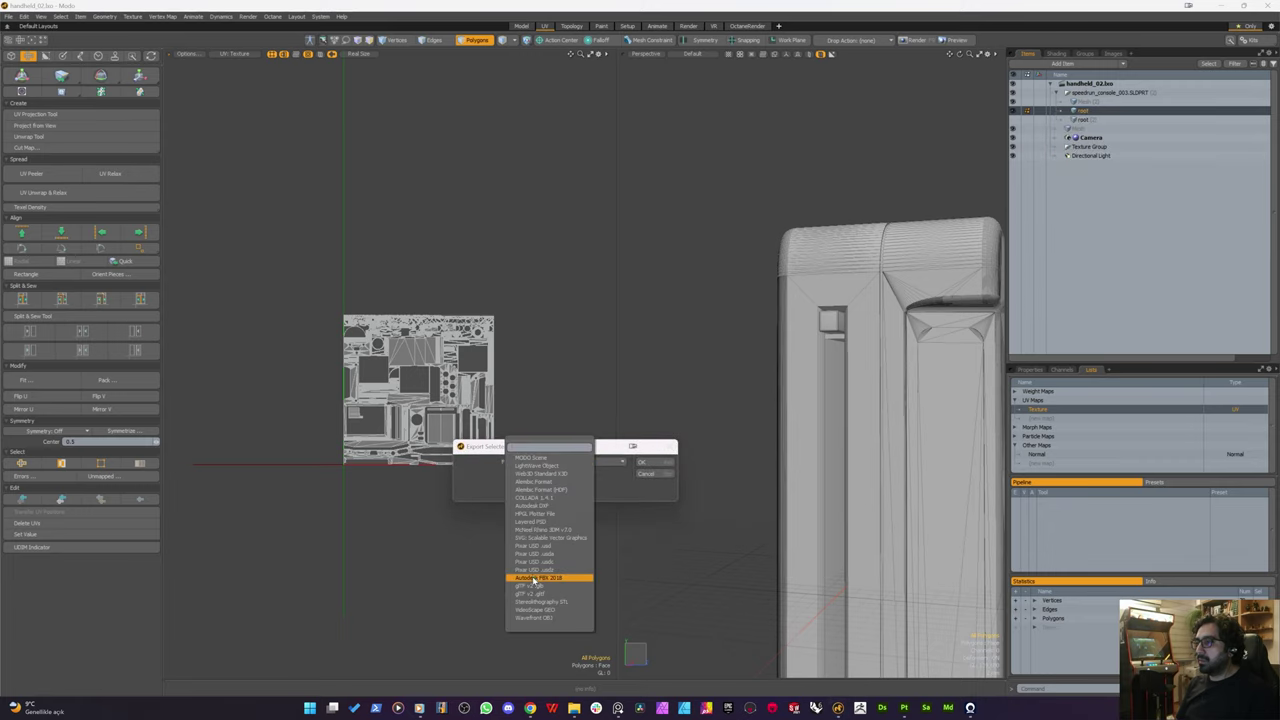
pyautogui.click(536, 578)
pyautogui.click(645, 462)
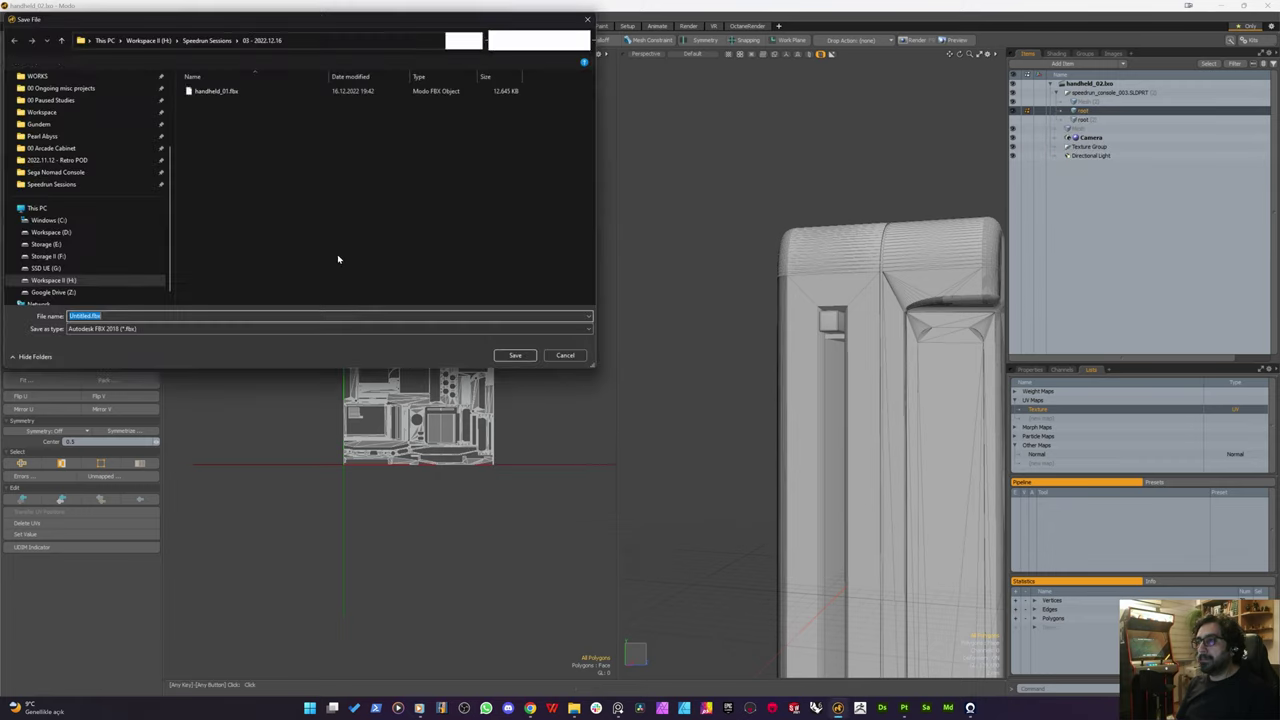
pyautogui.doubleClick(226, 94)
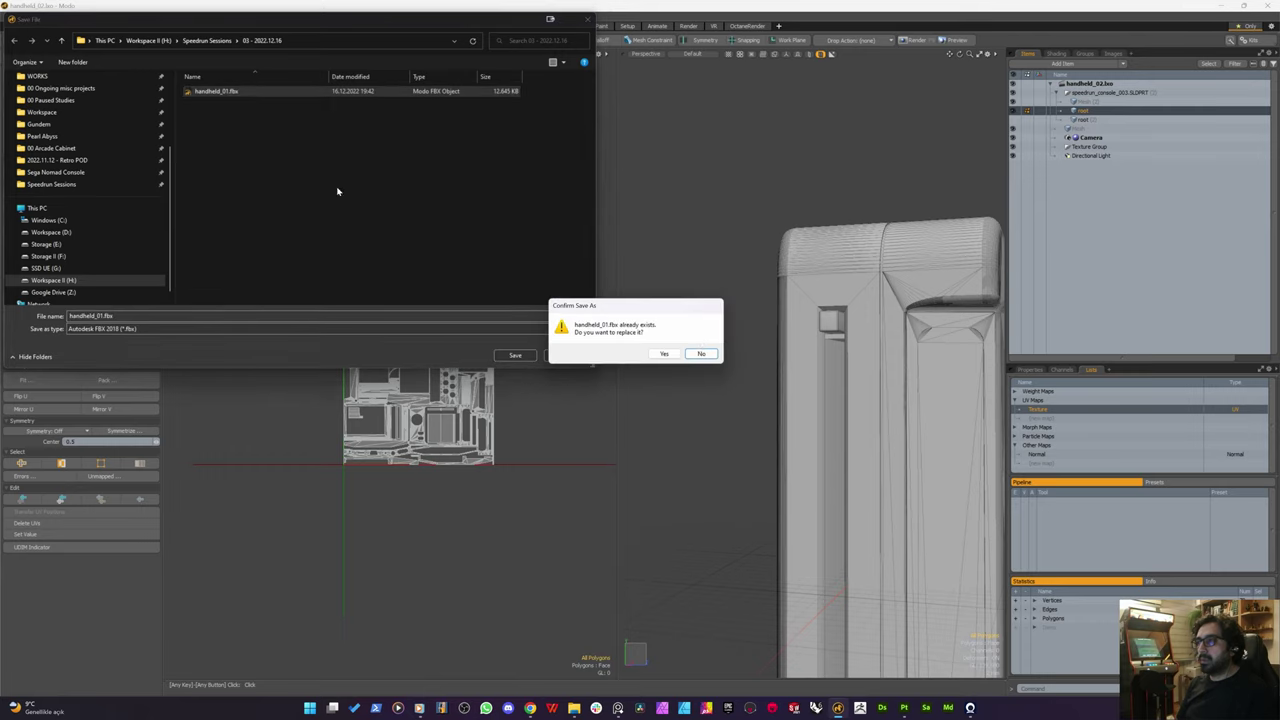
pyautogui.click(700, 353)
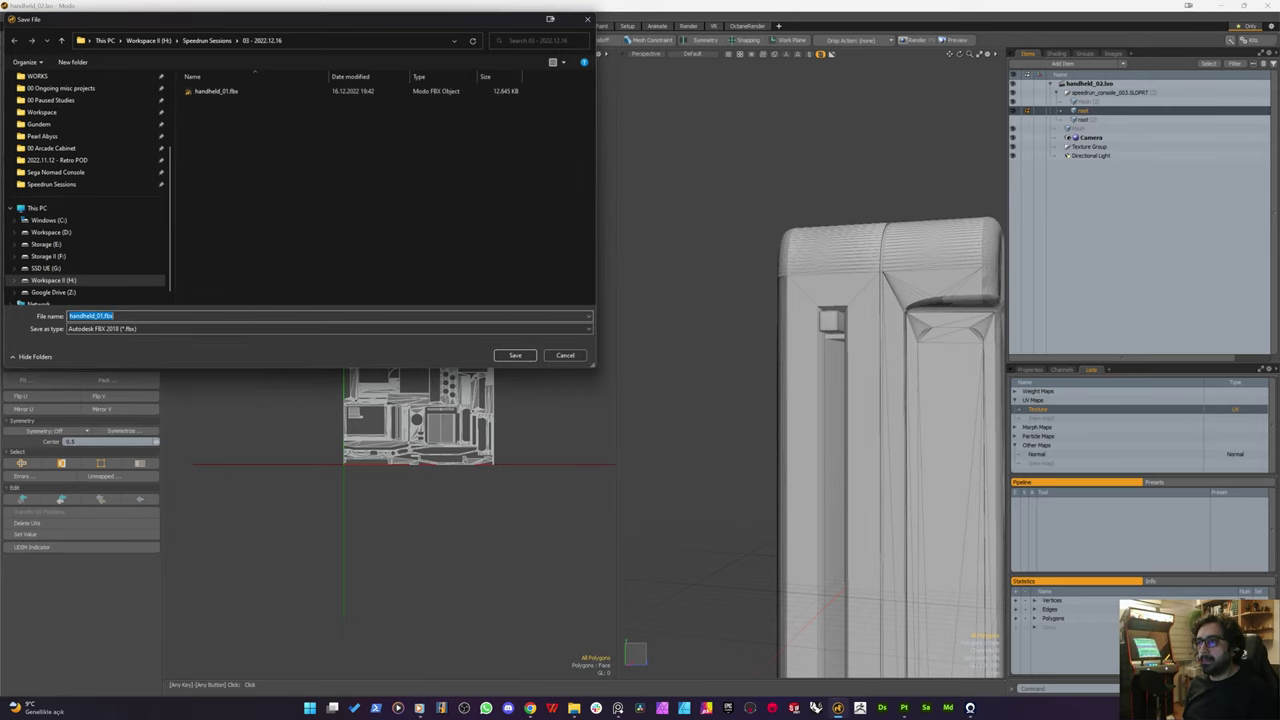
pyautogui.click(101, 316)
pyautogui.press('BackSpace')
pyautogui.write('2')
pyautogui.press('Return')
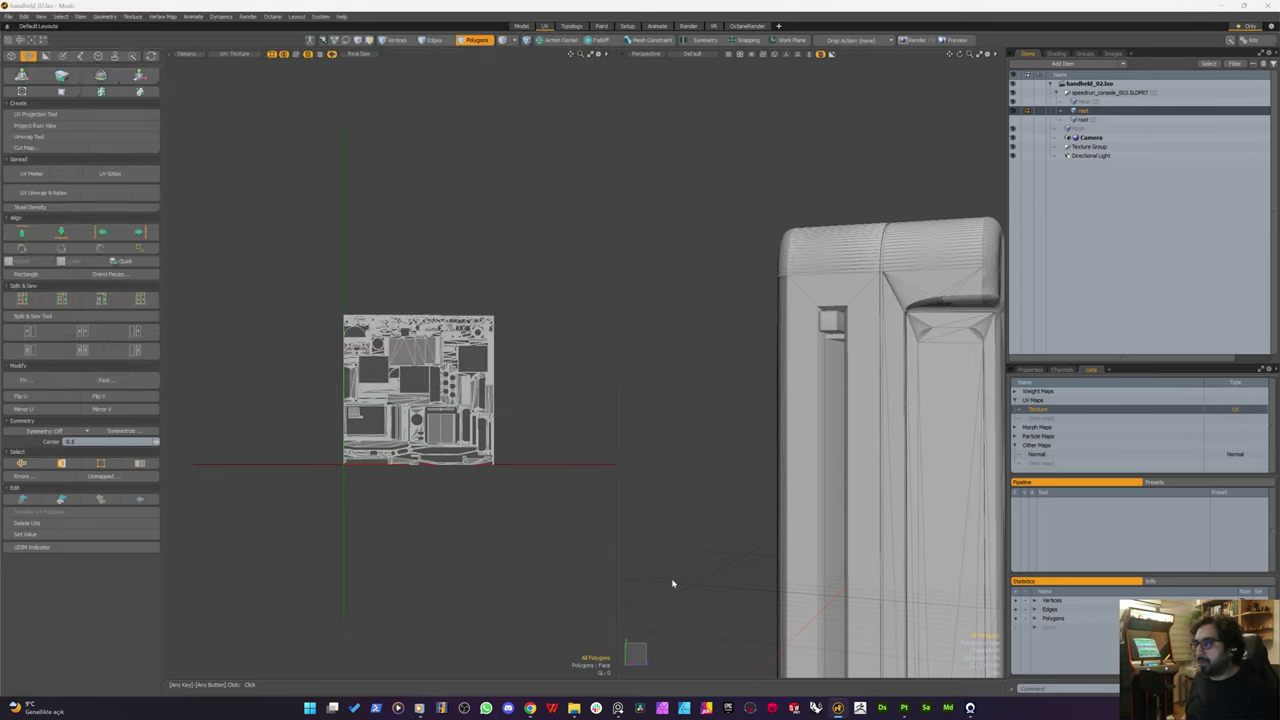
# Step: Switch to Substance 3D Painter and replace the project's mesh with handheld_02.fbx, preserving stroke positions on the mesh
pyautogui.click(904, 708)
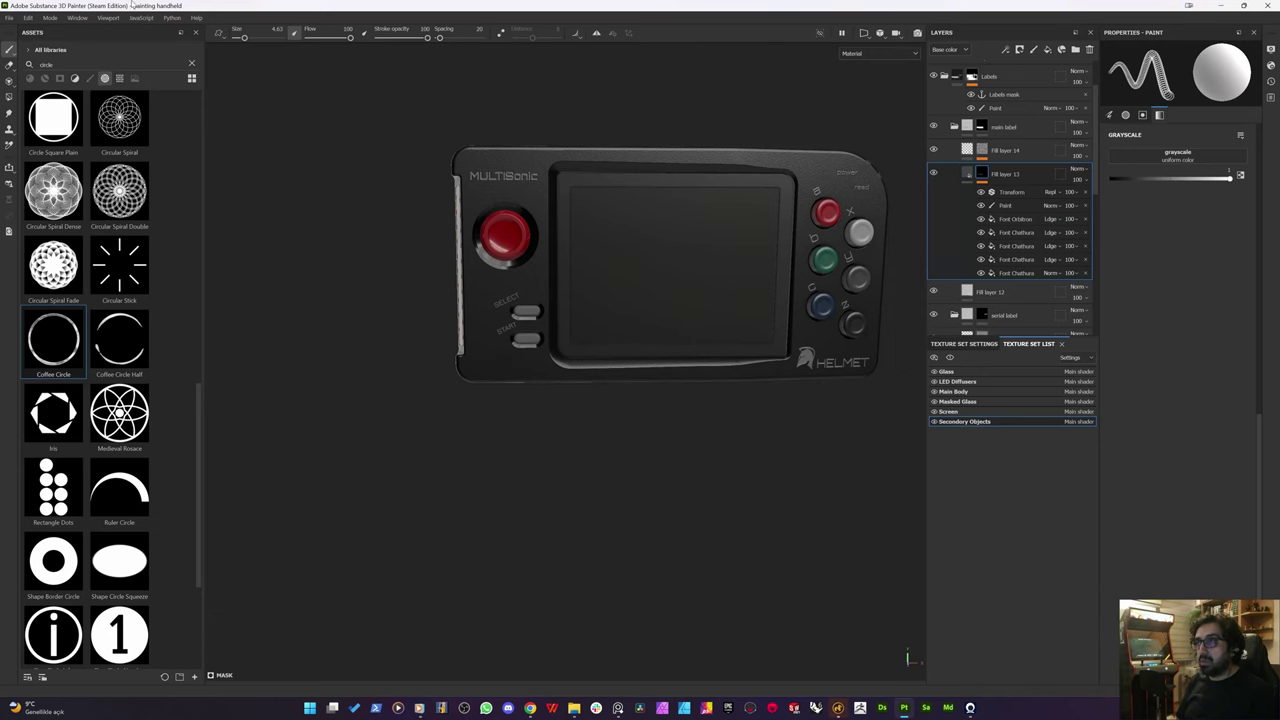
pyautogui.click(28, 18)
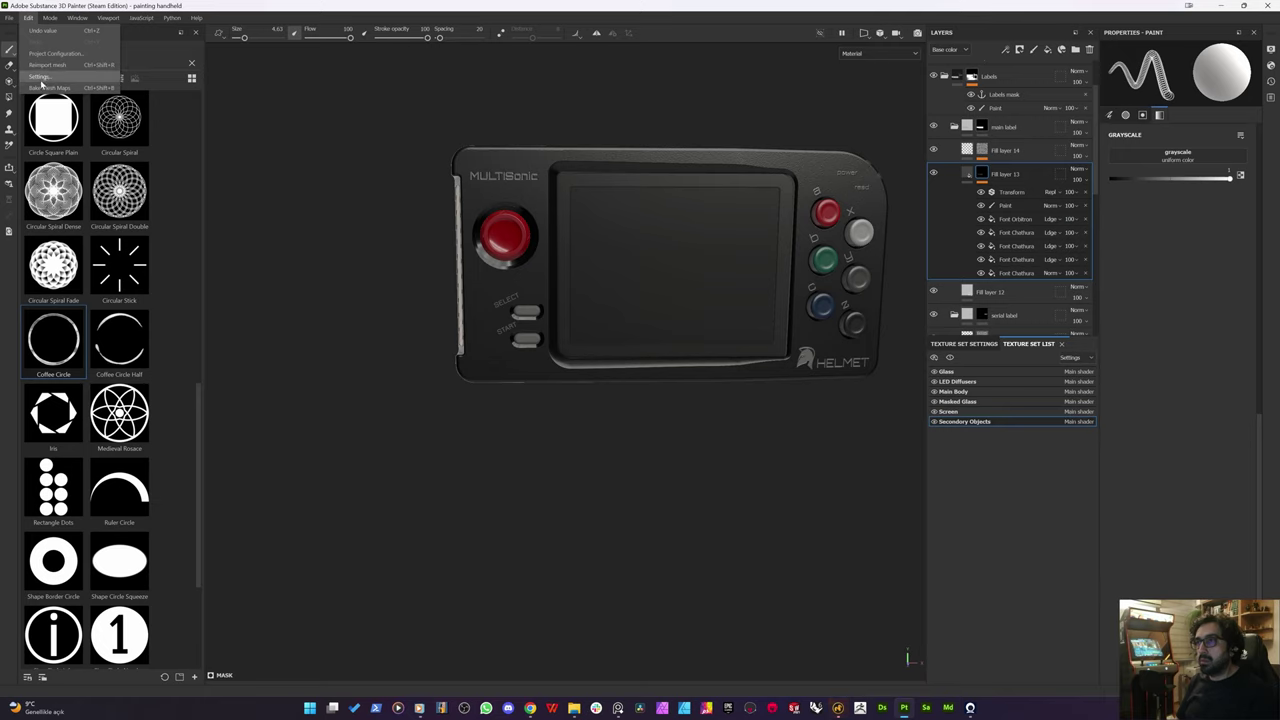
pyautogui.click(40, 76)
pyautogui.click(770, 461)
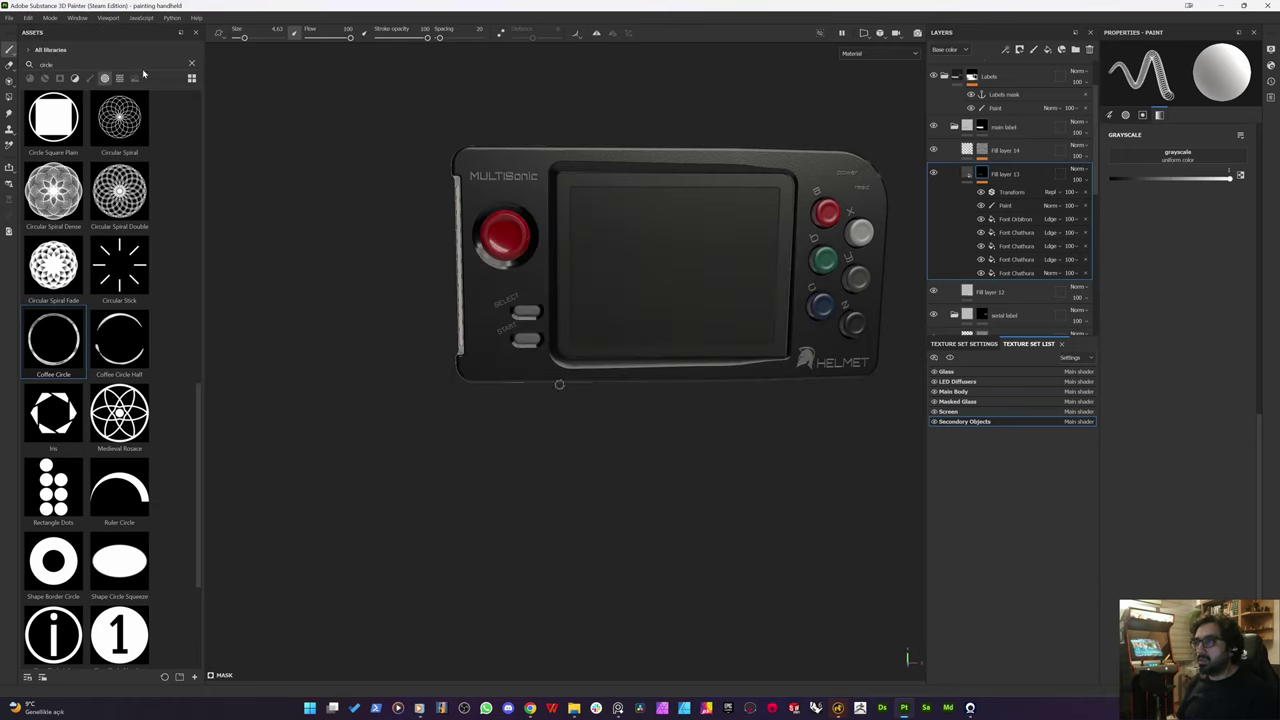
pyautogui.click(28, 18)
pyautogui.click(37, 52)
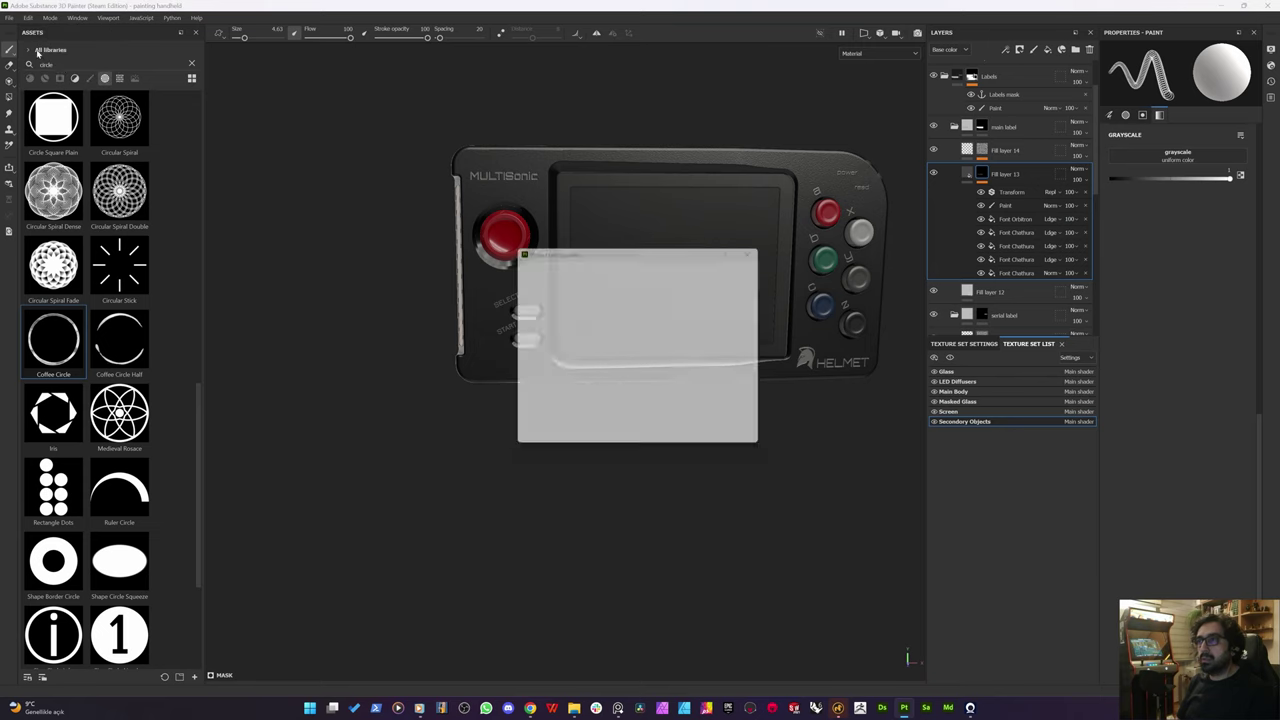
pyautogui.click(724, 272)
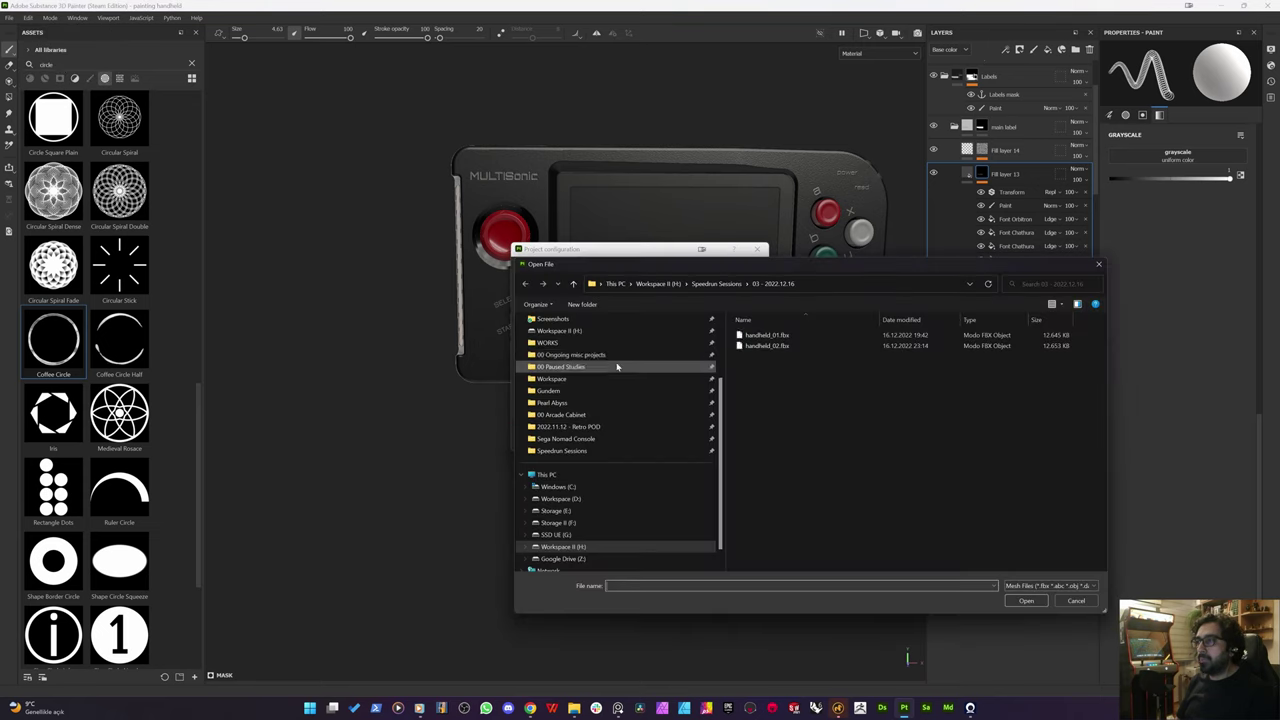
pyautogui.click(757, 346)
pyautogui.doubleClick(757, 346)
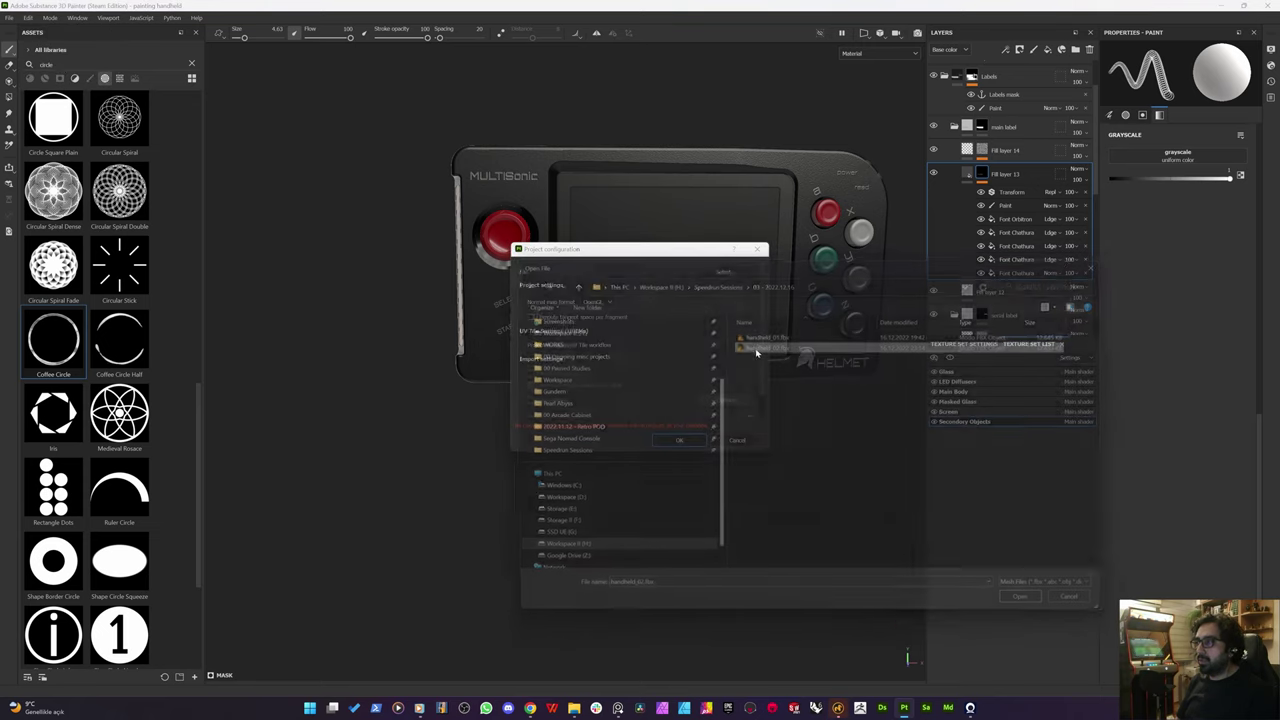
pyautogui.scroll(-1, 590, 395)
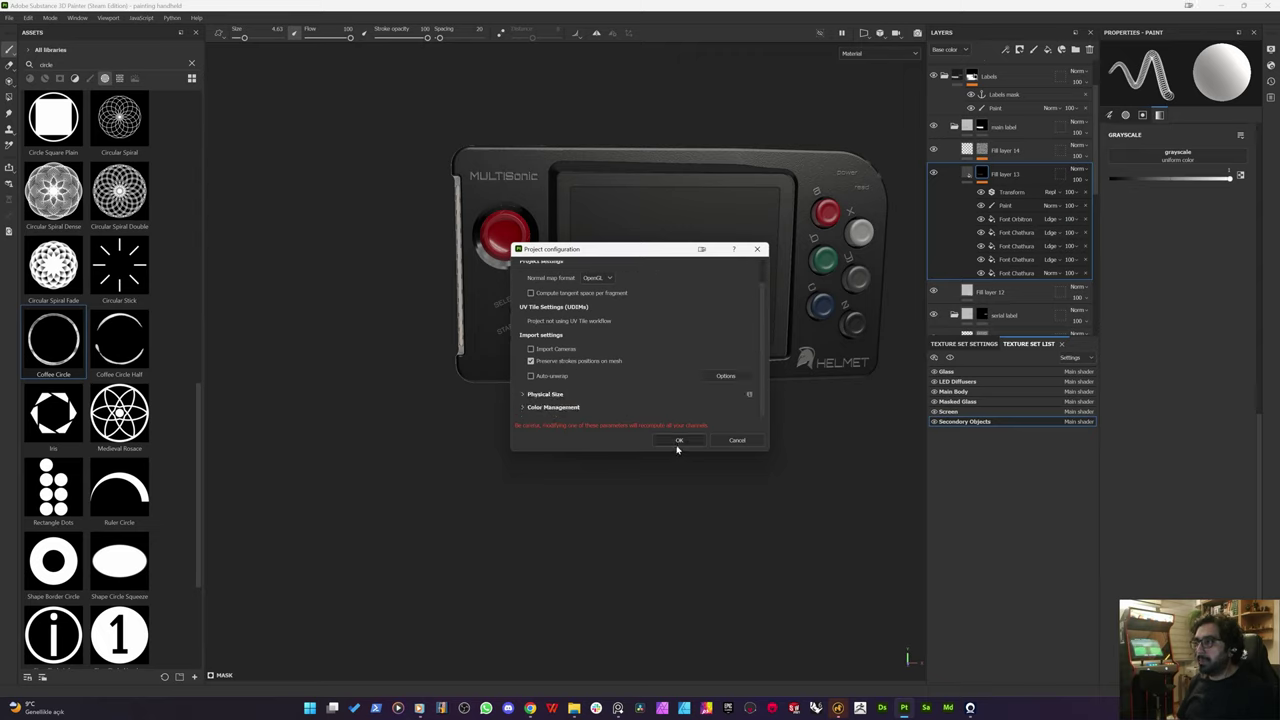
pyautogui.click(678, 441)
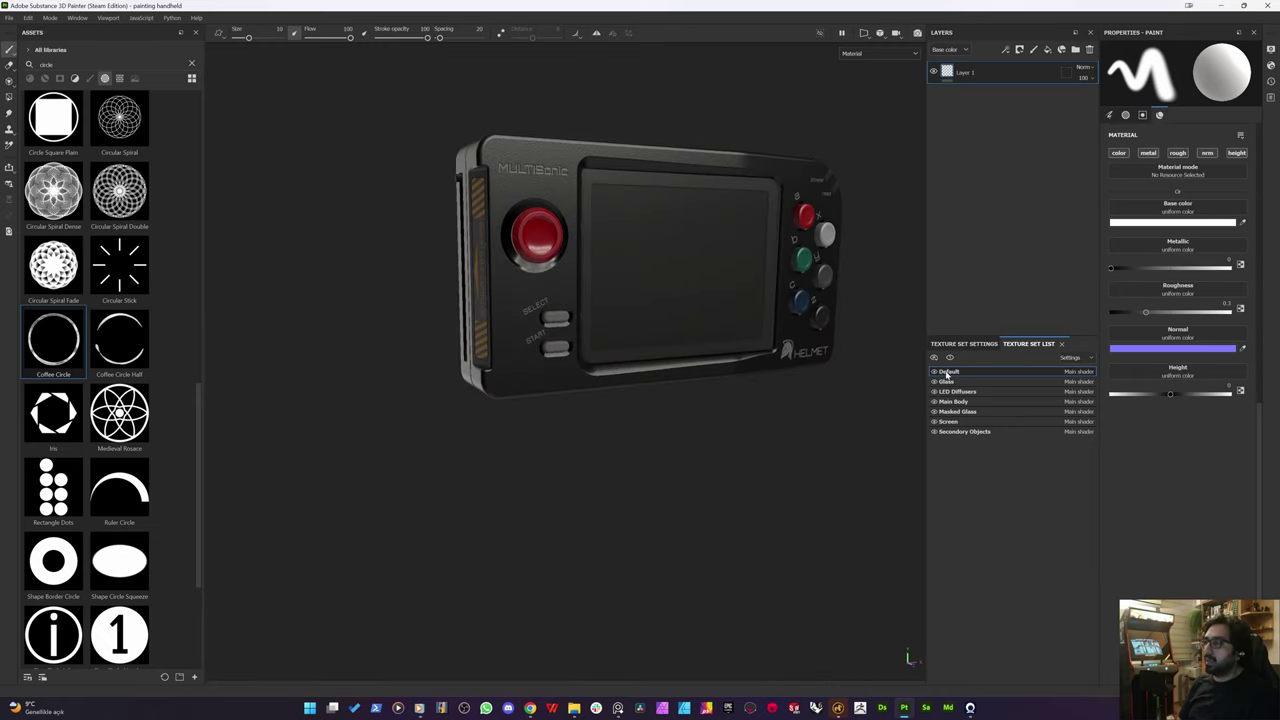
# Step: Inspect the console's side slot, switch back to Modo and assign a material to the supporting bar's polygons
pyautogui.keyDown('alt'); pyautogui.moveTo(471, 340); pyautogui.dragTo(548, 336); pyautogui.keyUp('alt')
pyautogui.keyDown('alt'); pyautogui.moveTo(384, 132); pyautogui.dragTo(438, 147, button='right'); pyautogui.keyUp('alt')
pyautogui.keyDown('alt'); pyautogui.moveTo(438, 147); pyautogui.dragTo(527, 170); pyautogui.keyUp('alt')
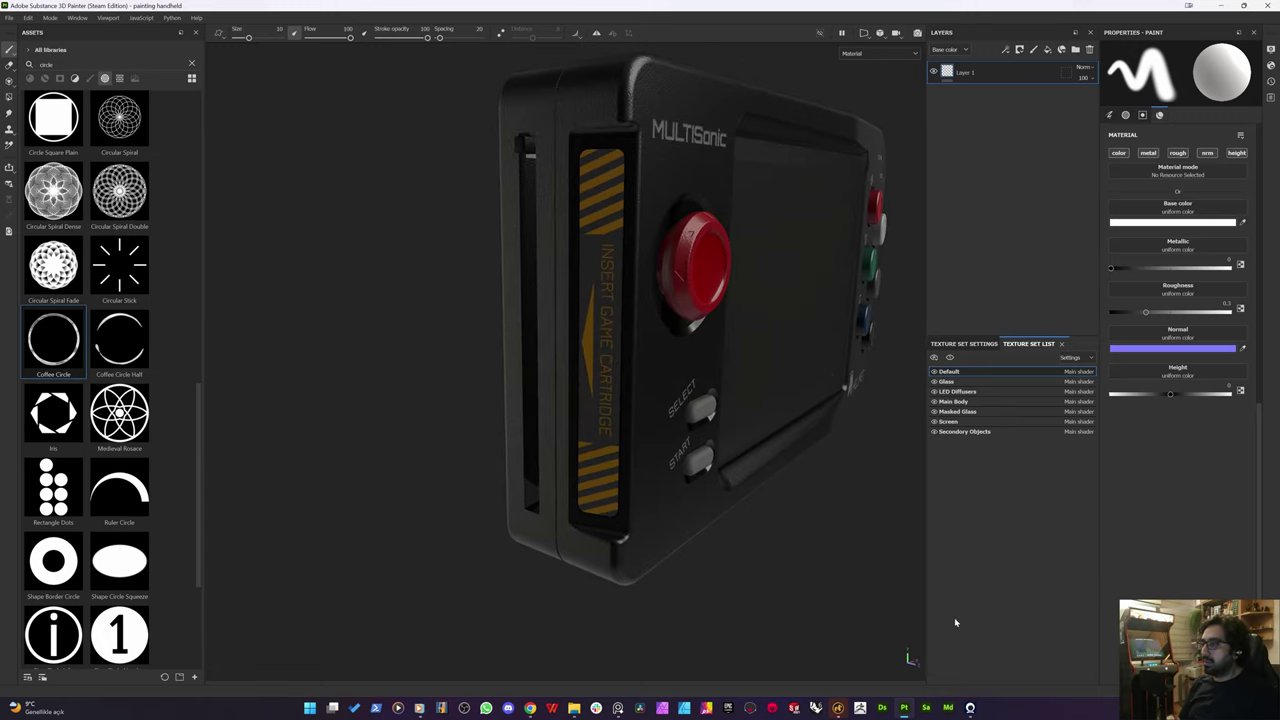
pyautogui.click(839, 707)
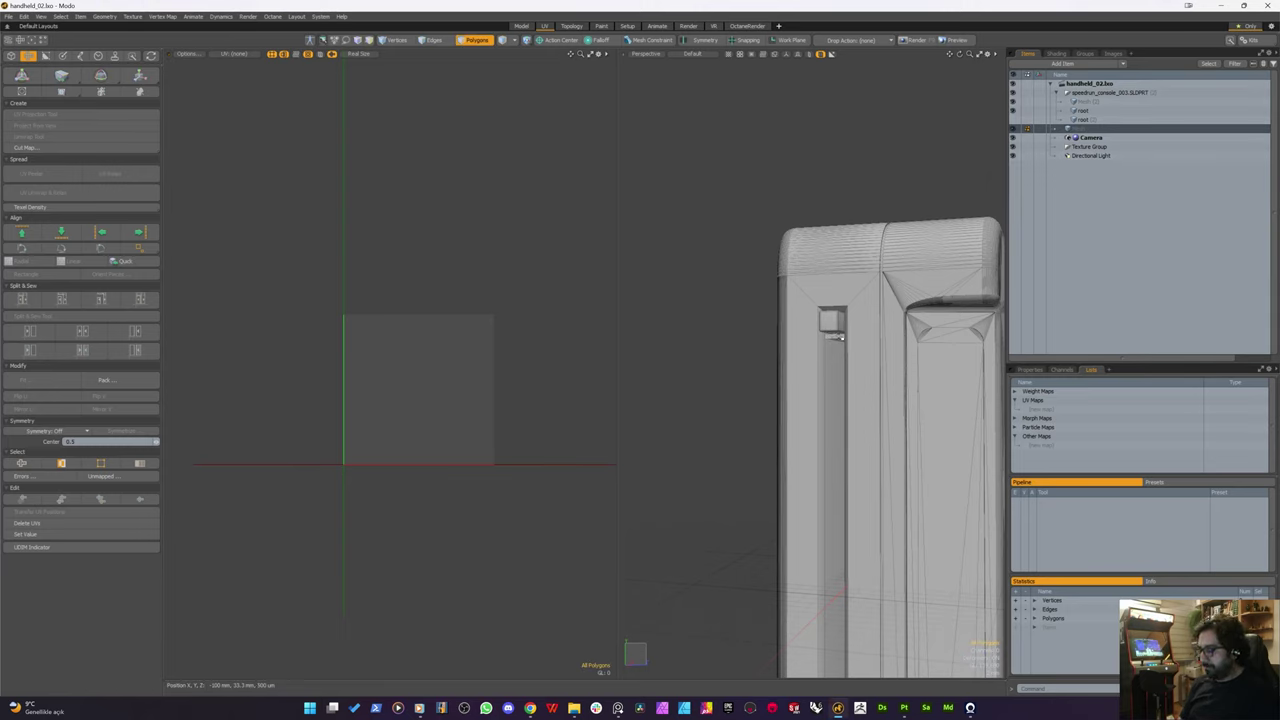
pyautogui.click(841, 338)
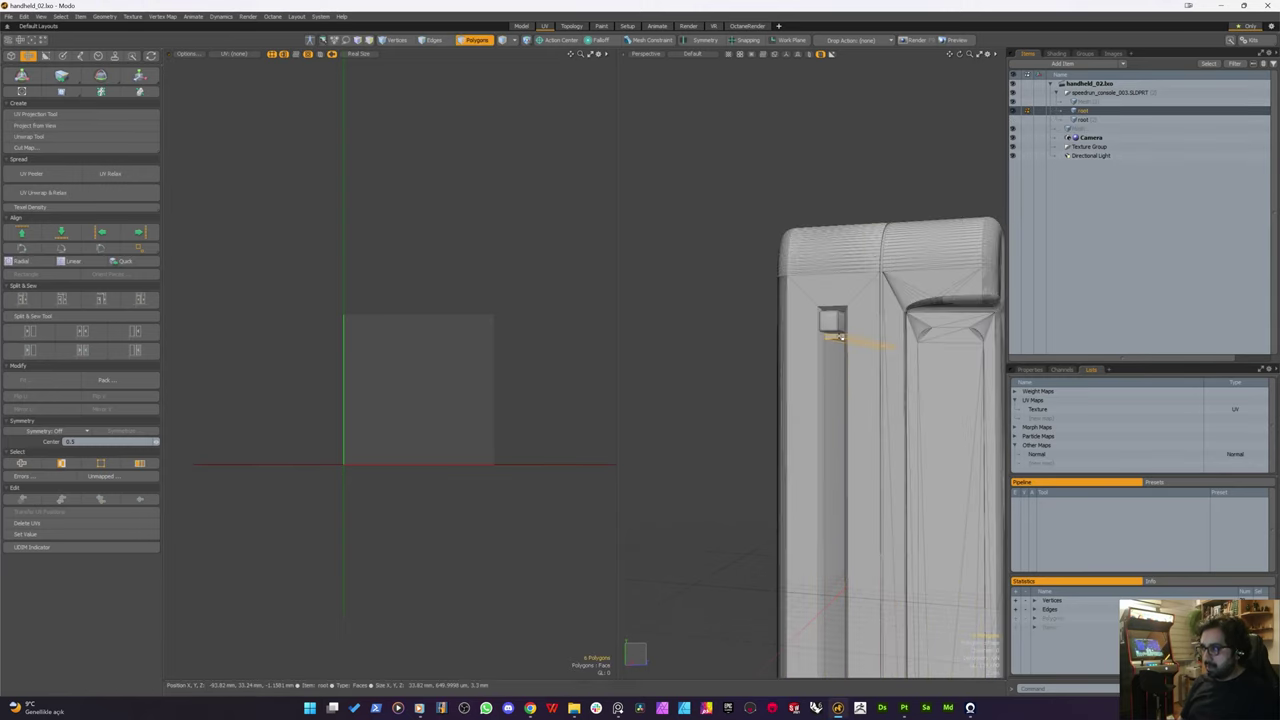
pyautogui.press('m')
pyautogui.press('Return')
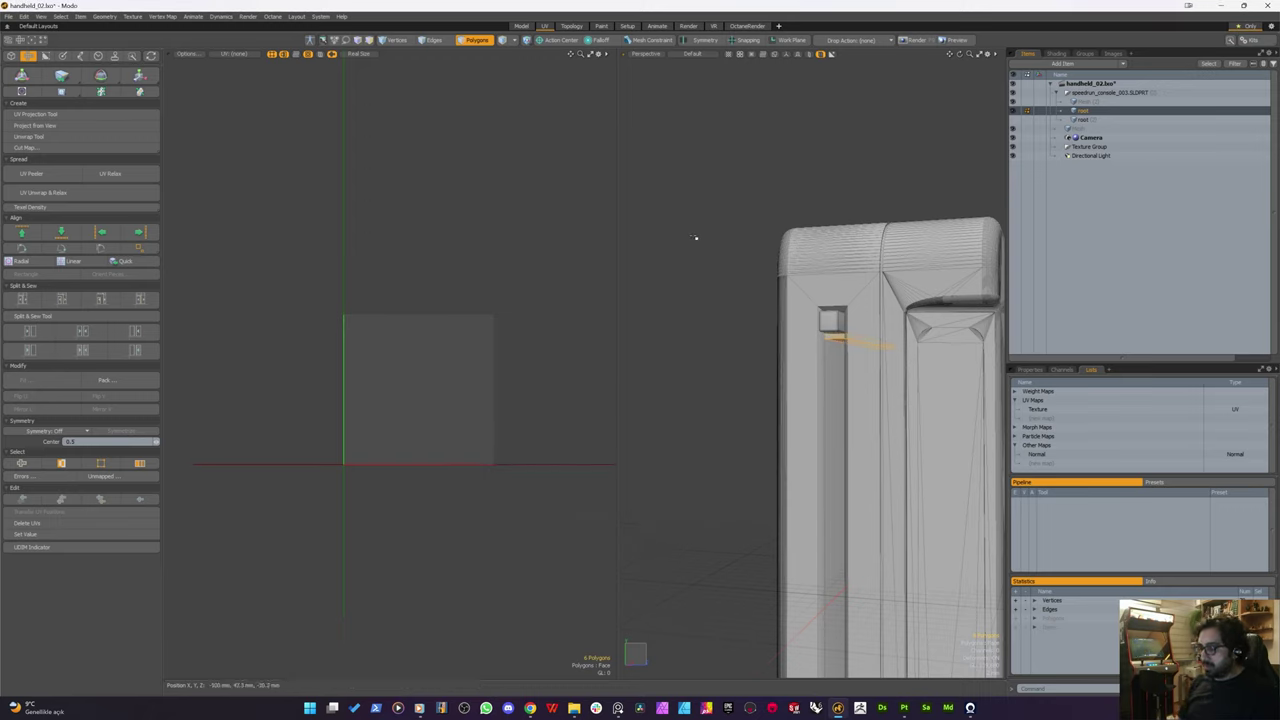
# Step: Export the root mesh as FBX again, overwriting handheld_02.fbx
pyautogui.click(1052, 110)
pyautogui.rightClick(1050, 113)
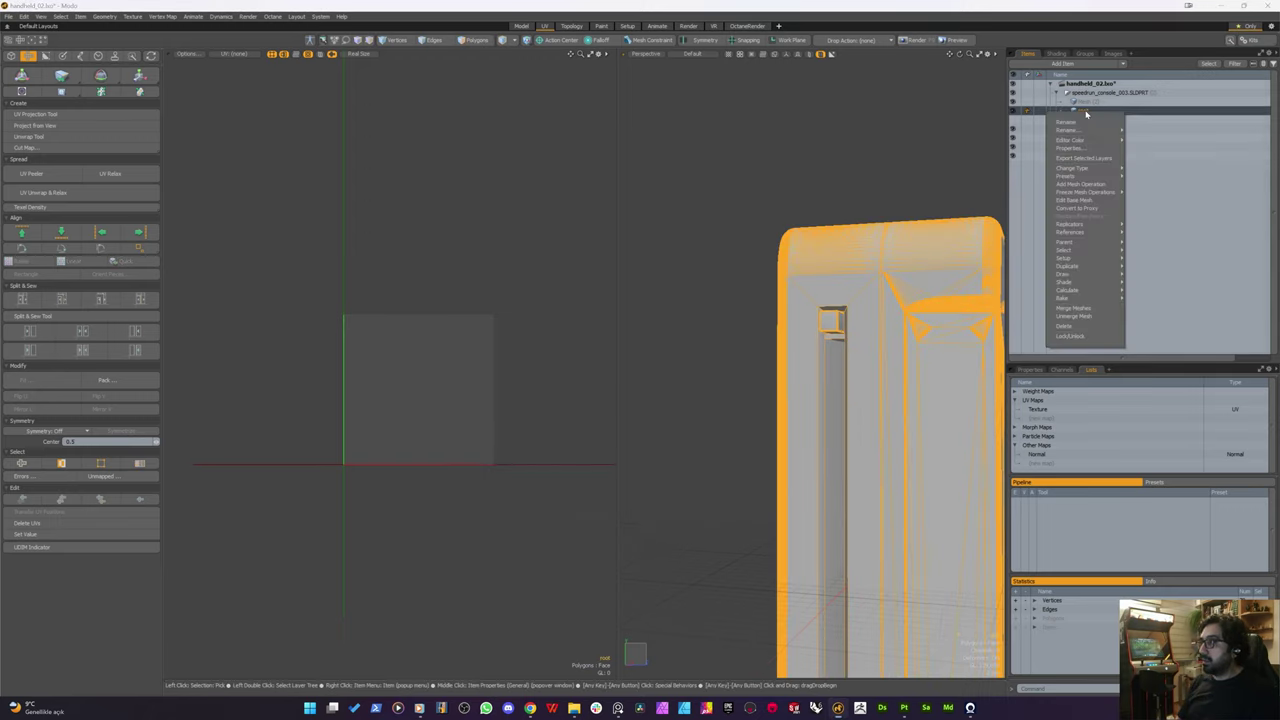
pyautogui.click(1075, 159)
pyautogui.press('Return')
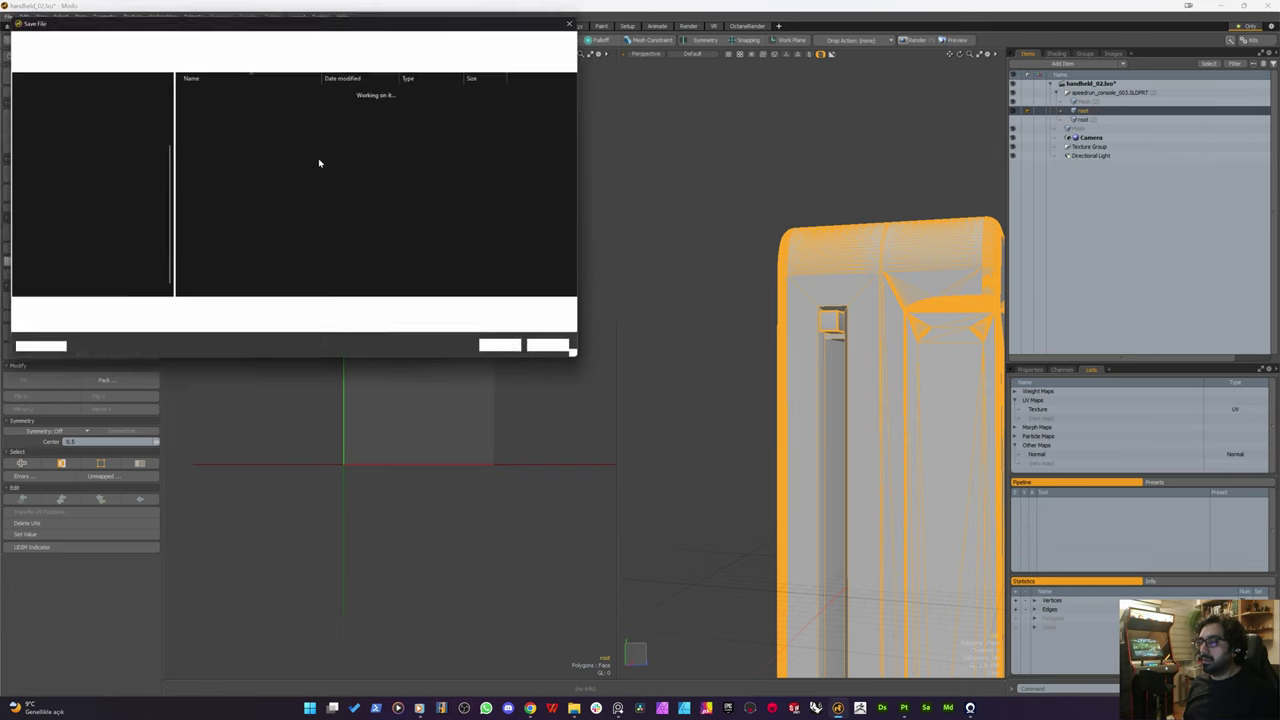
pyautogui.doubleClick(206, 106)
pyautogui.click(663, 354)
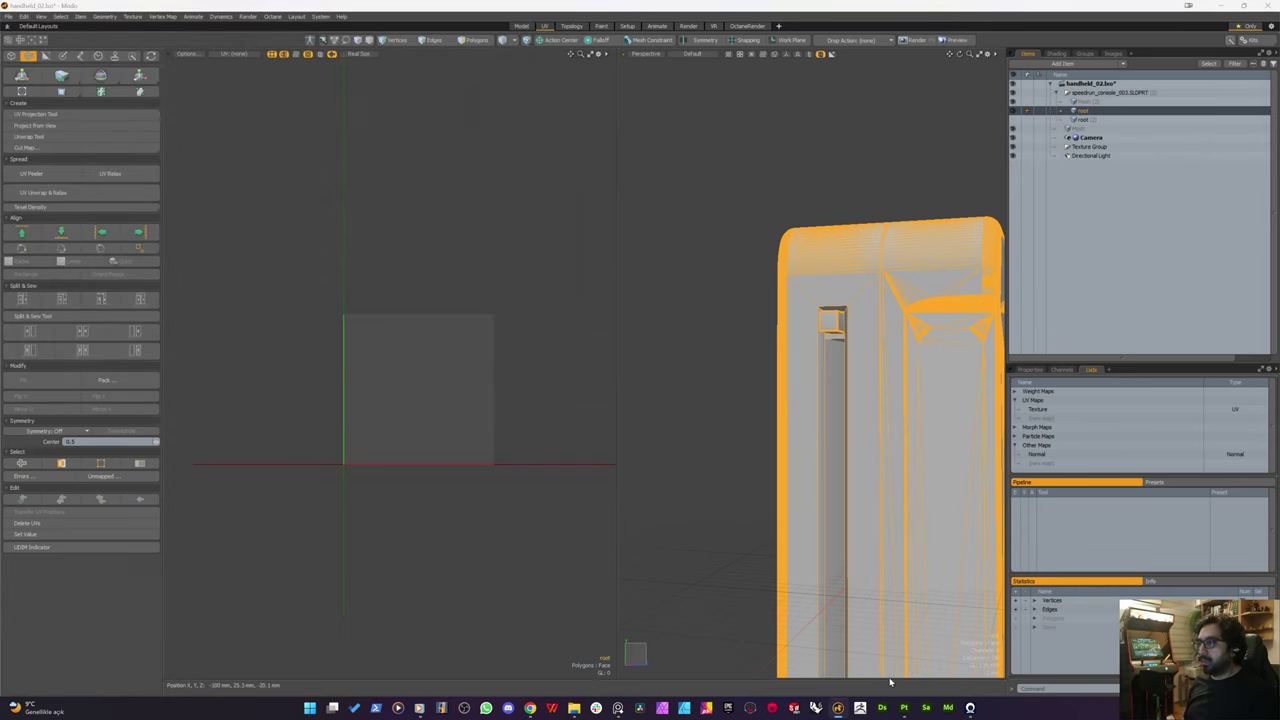
# Step: Switch to Substance 3D Painter and reload the project's mesh from handheld_02.fbx, preserving stroke positions on the mesh
pyautogui.click(904, 707)
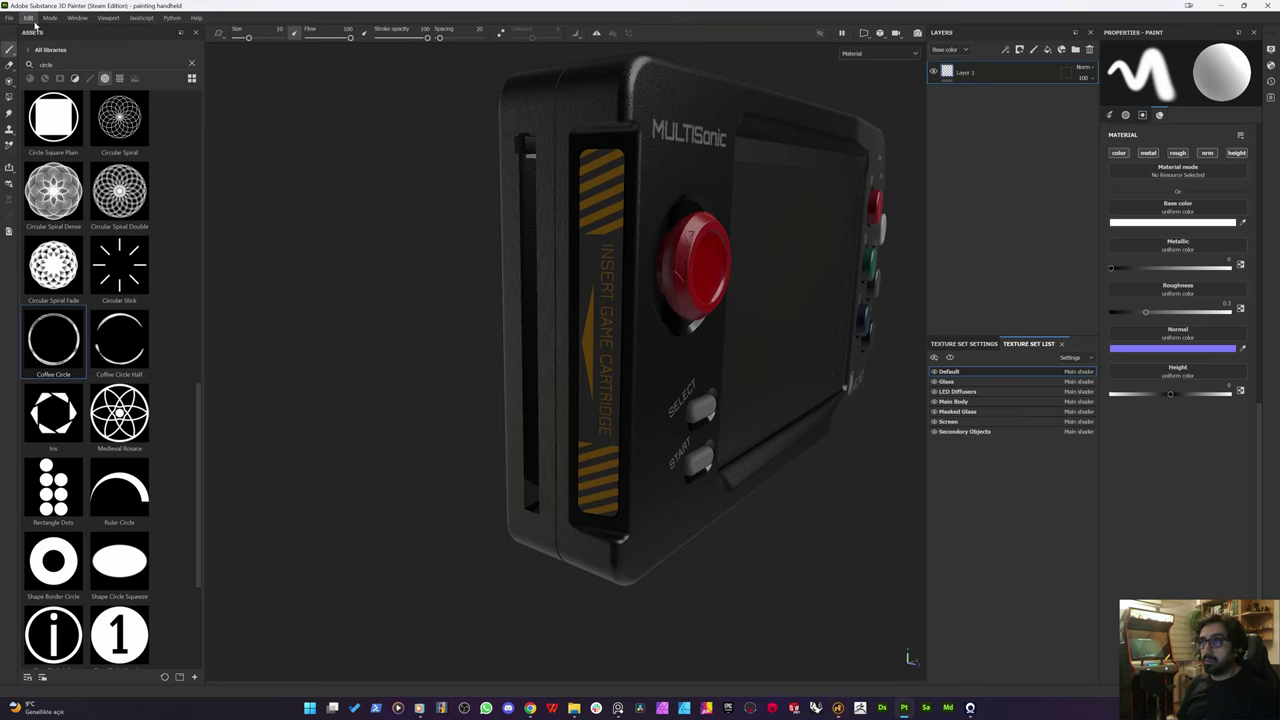
pyautogui.click(33, 20)
pyautogui.click(55, 64)
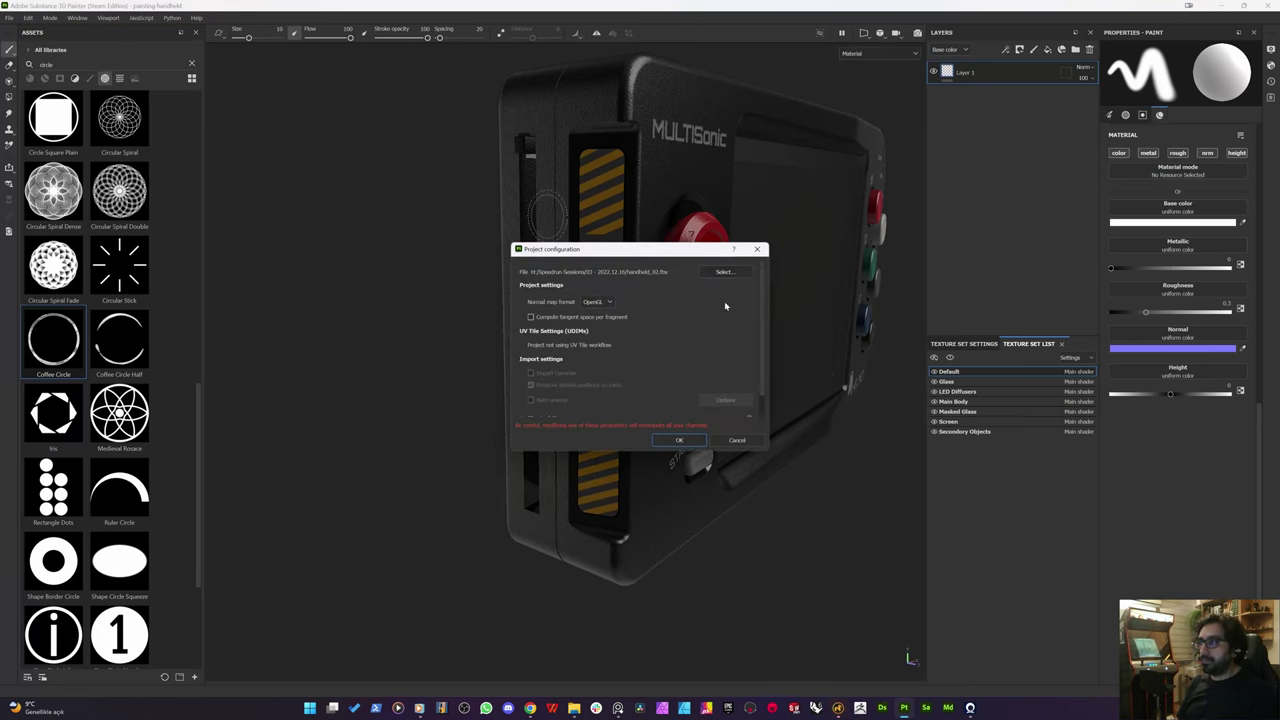
pyautogui.click(724, 271)
pyautogui.doubleClick(796, 346)
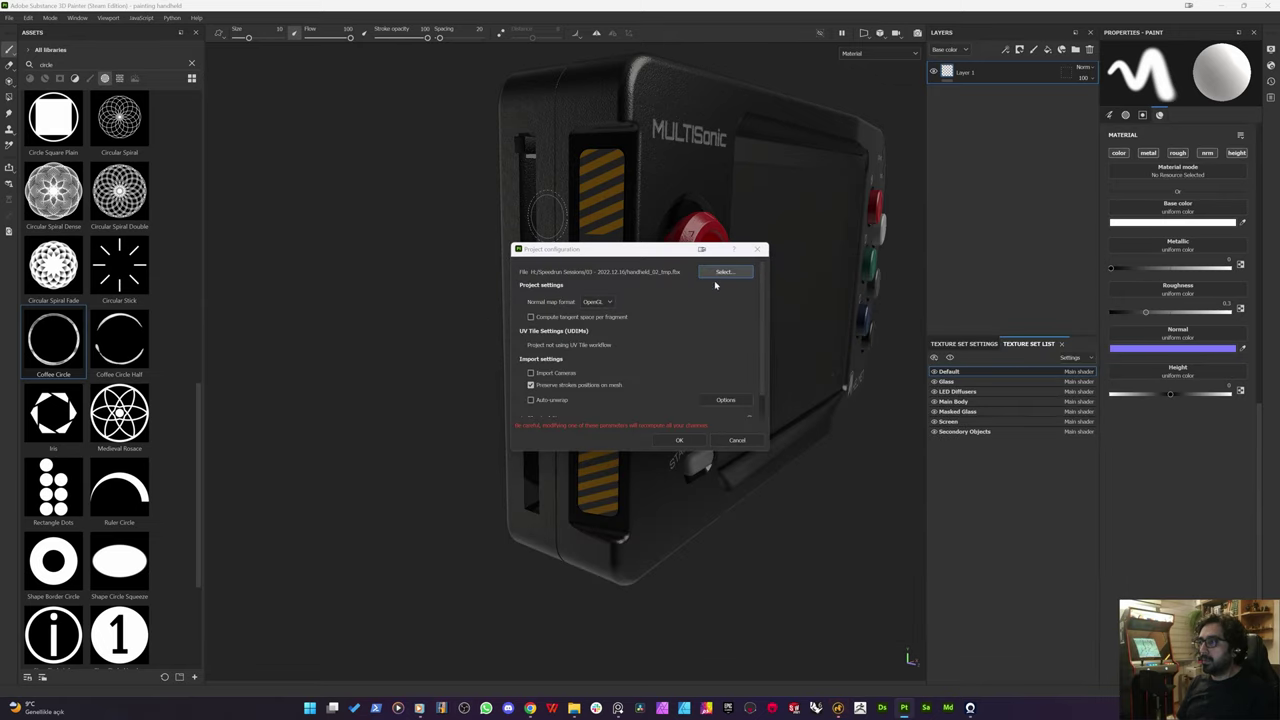
pyautogui.click(722, 272)
pyautogui.doubleClick(766, 349)
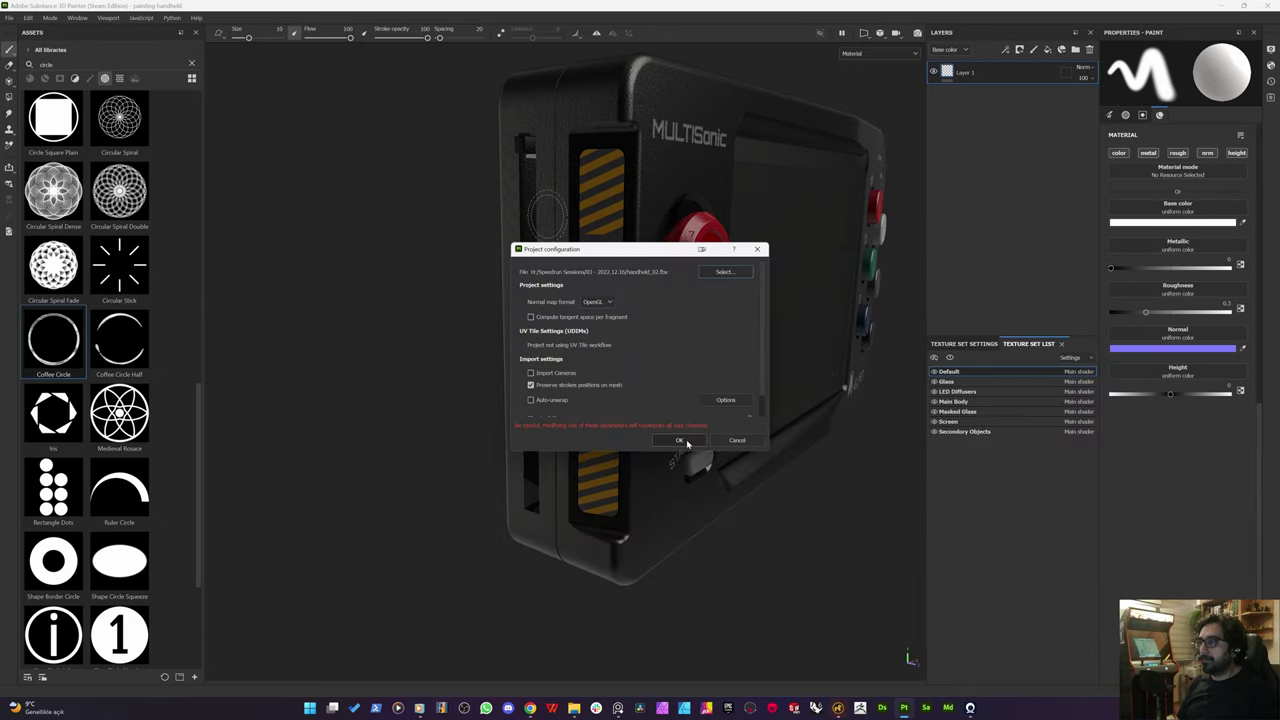
pyautogui.click(679, 440)
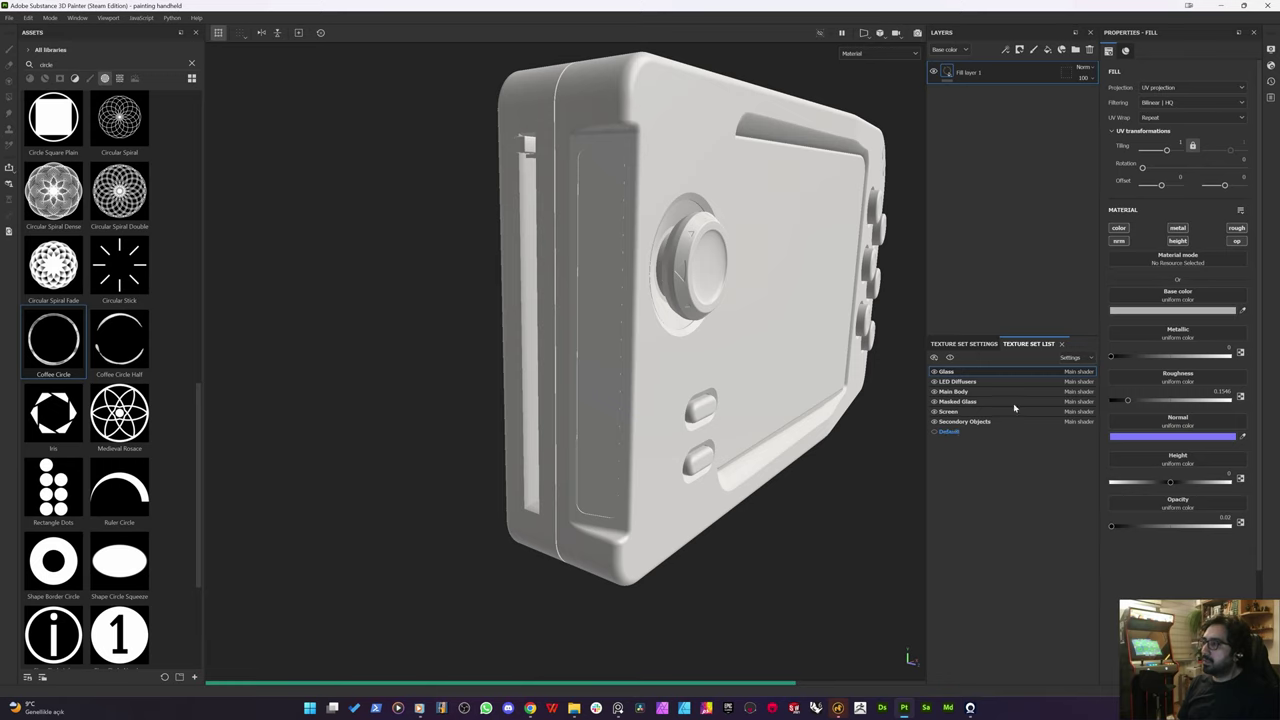
# Step: Delete the disabled Default texture set through texture set reassignment and apply the change
pyautogui.click(1082, 359)
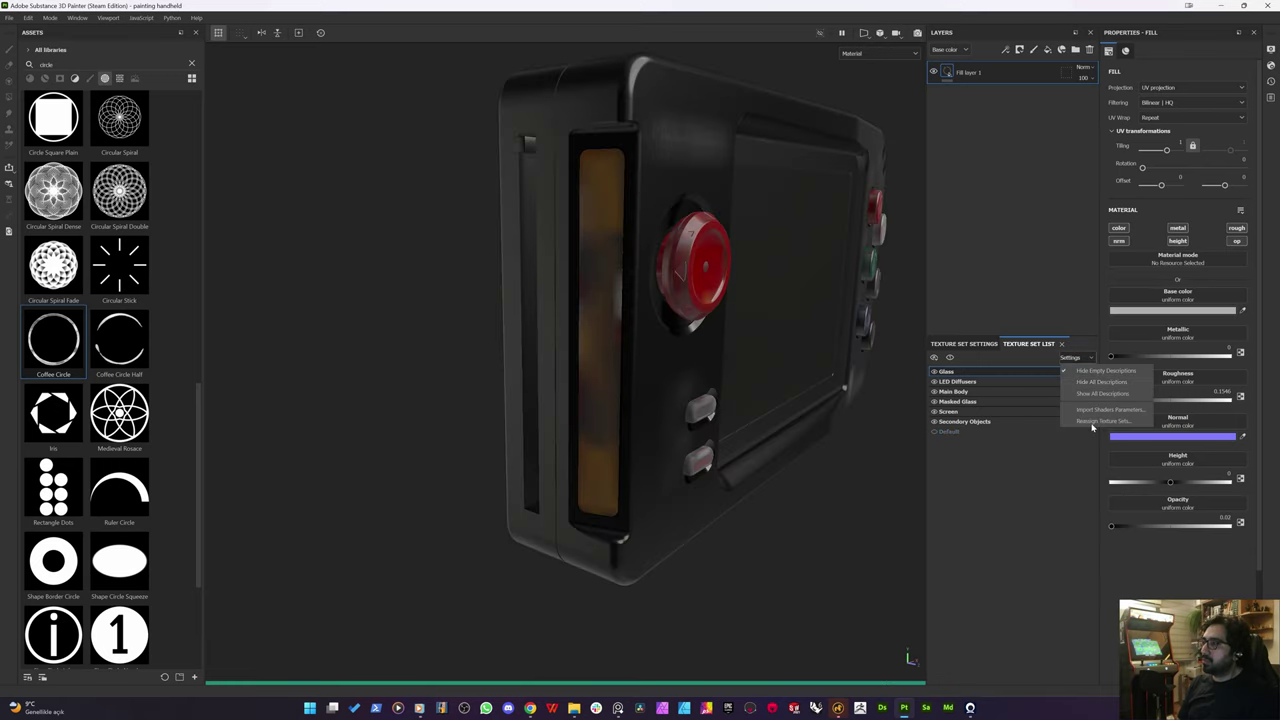
pyautogui.click(1093, 421)
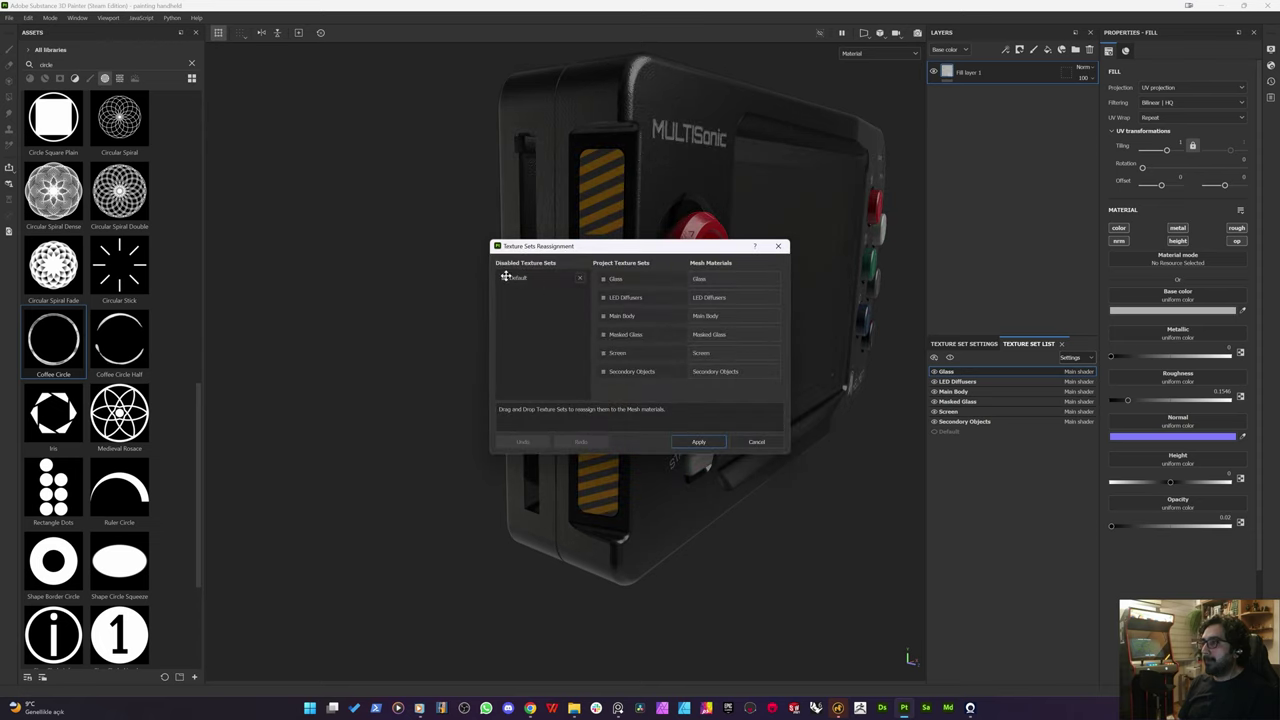
pyautogui.click(580, 279)
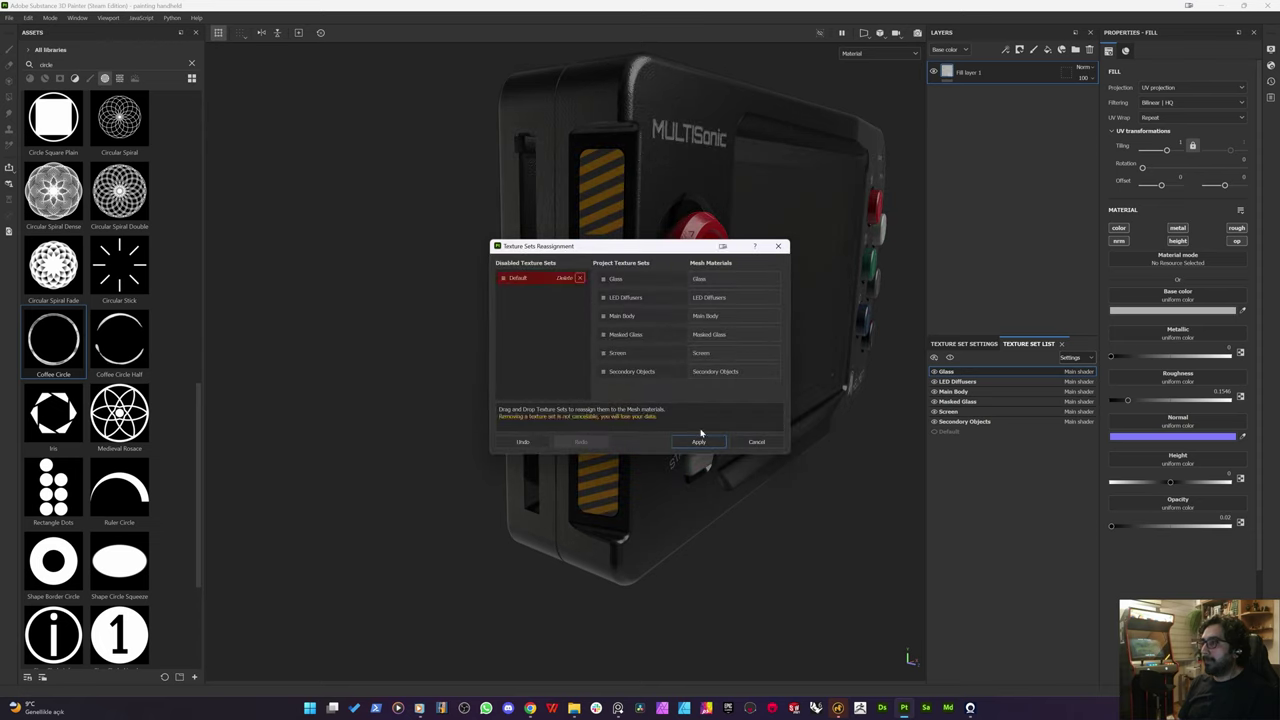
pyautogui.click(760, 443)
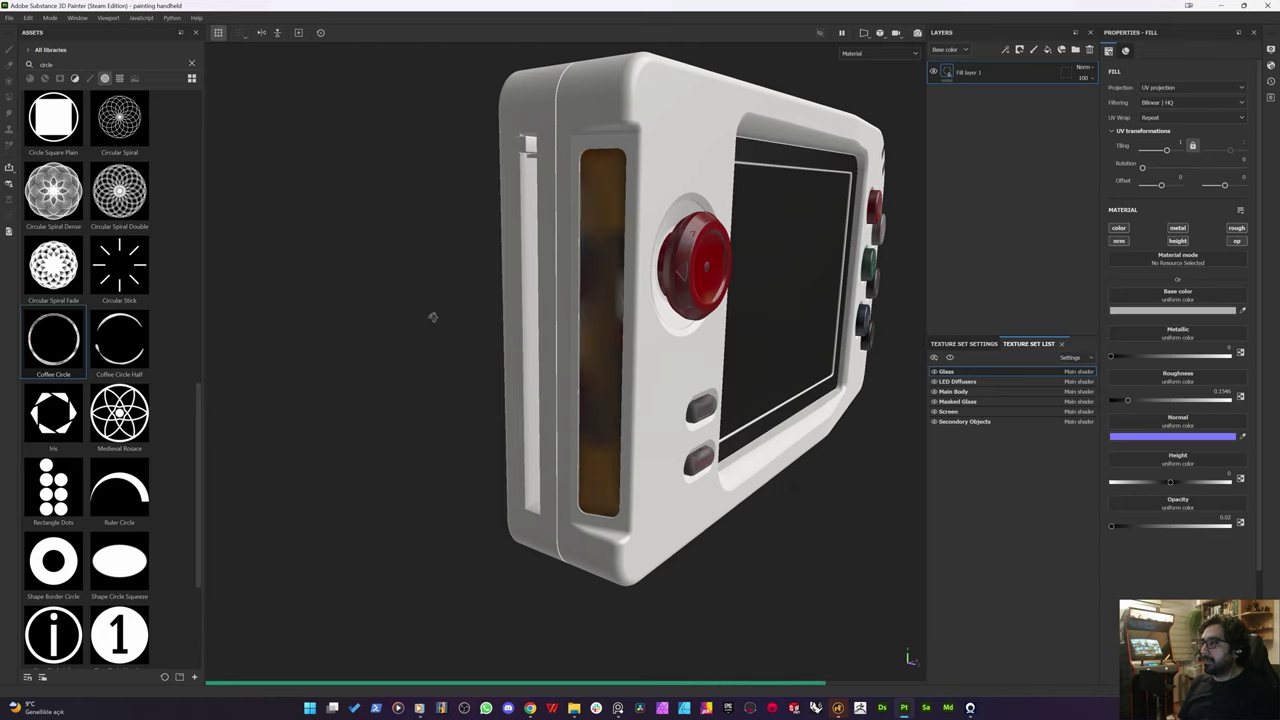
# Step: Bake the mesh maps of the Main Body texture set only
pyautogui.keyDown('alt'); pyautogui.moveTo(441, 324); pyautogui.dragTo(417, 325); pyautogui.keyUp('alt')
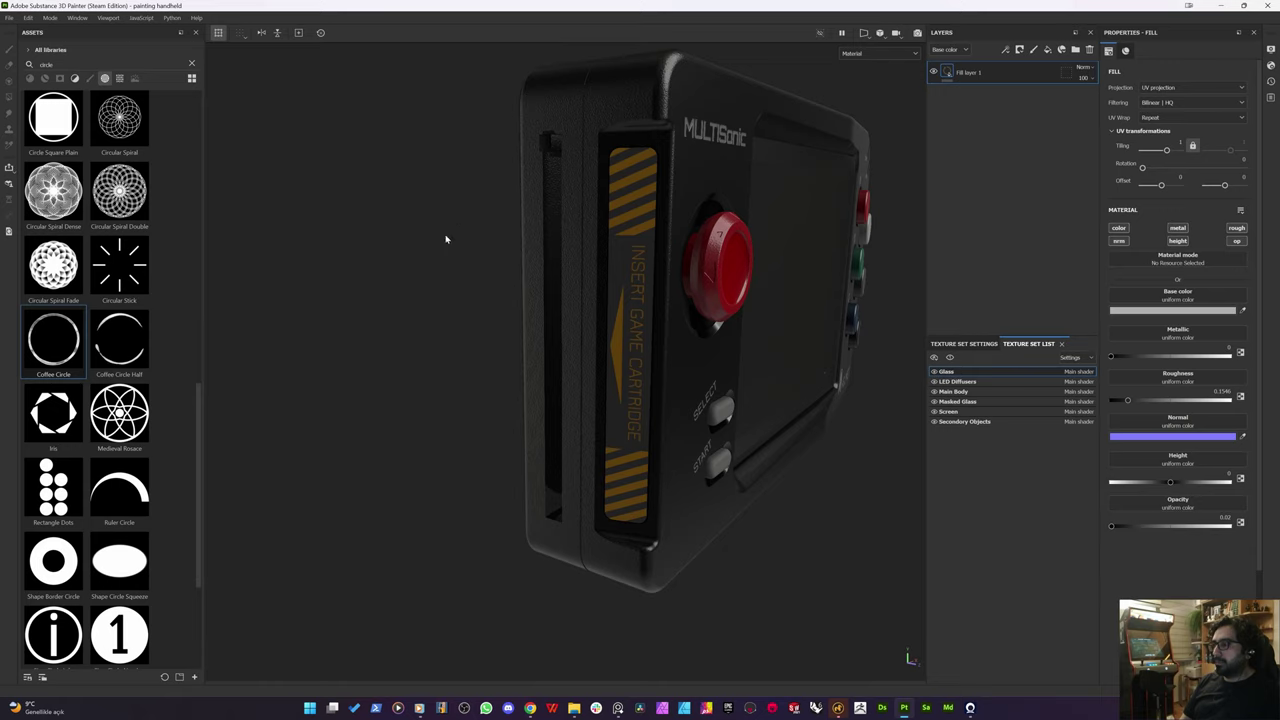
pyautogui.keyDown('alt'); pyautogui.moveTo(415, 263); pyautogui.dragTo(483, 258); pyautogui.keyUp('alt')
pyautogui.keyDown('alt'); pyautogui.moveTo(483, 258); pyautogui.dragTo(466, 283, button='middle'); pyautogui.keyUp('alt')
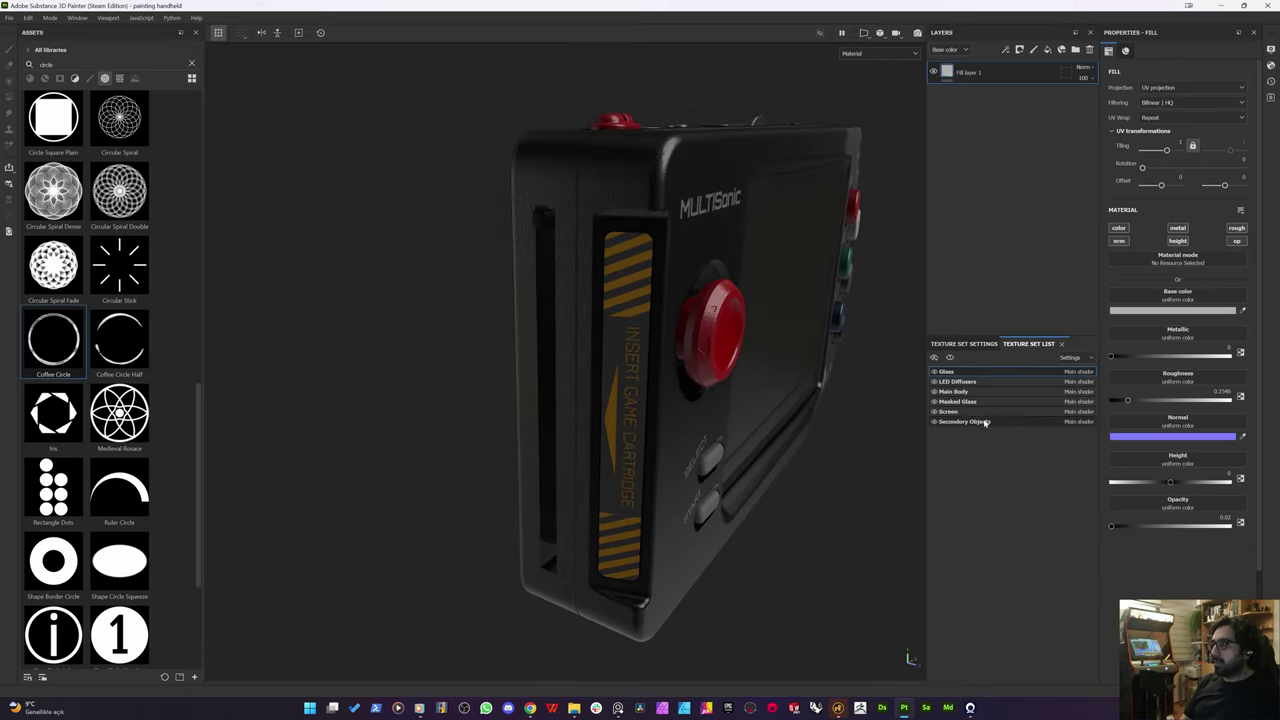
pyautogui.click(966, 345)
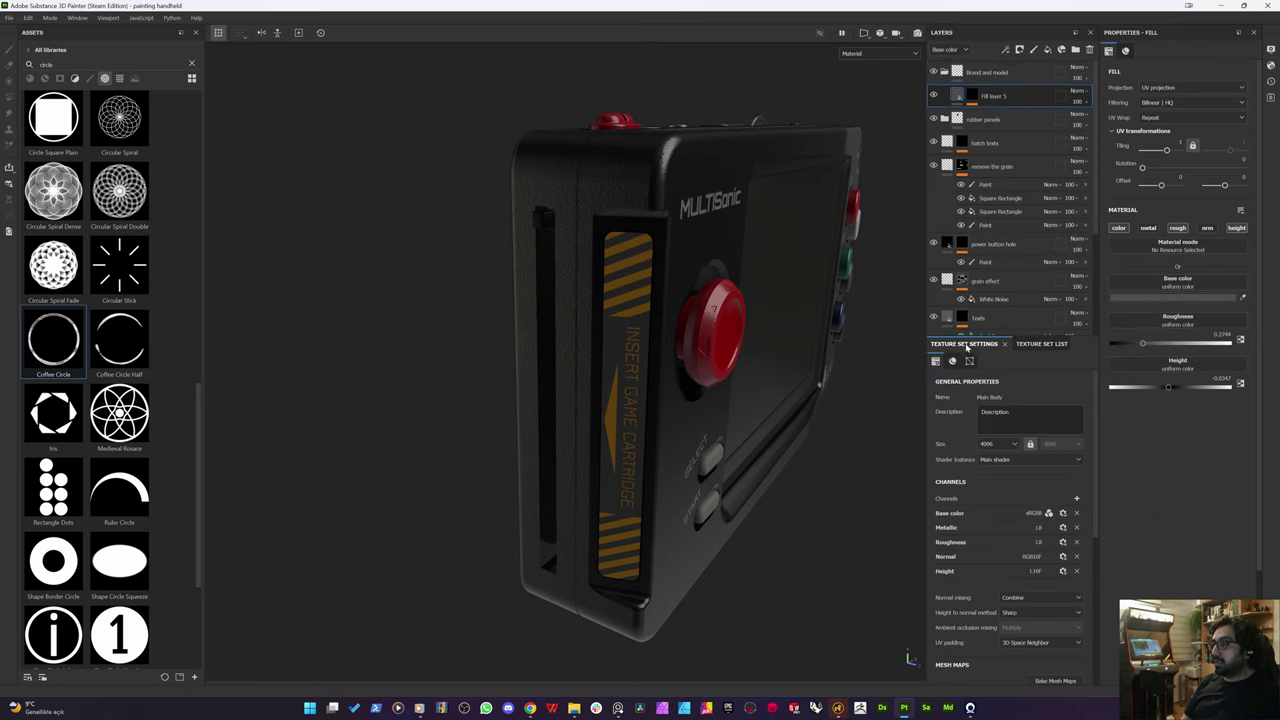
pyautogui.click(1056, 681)
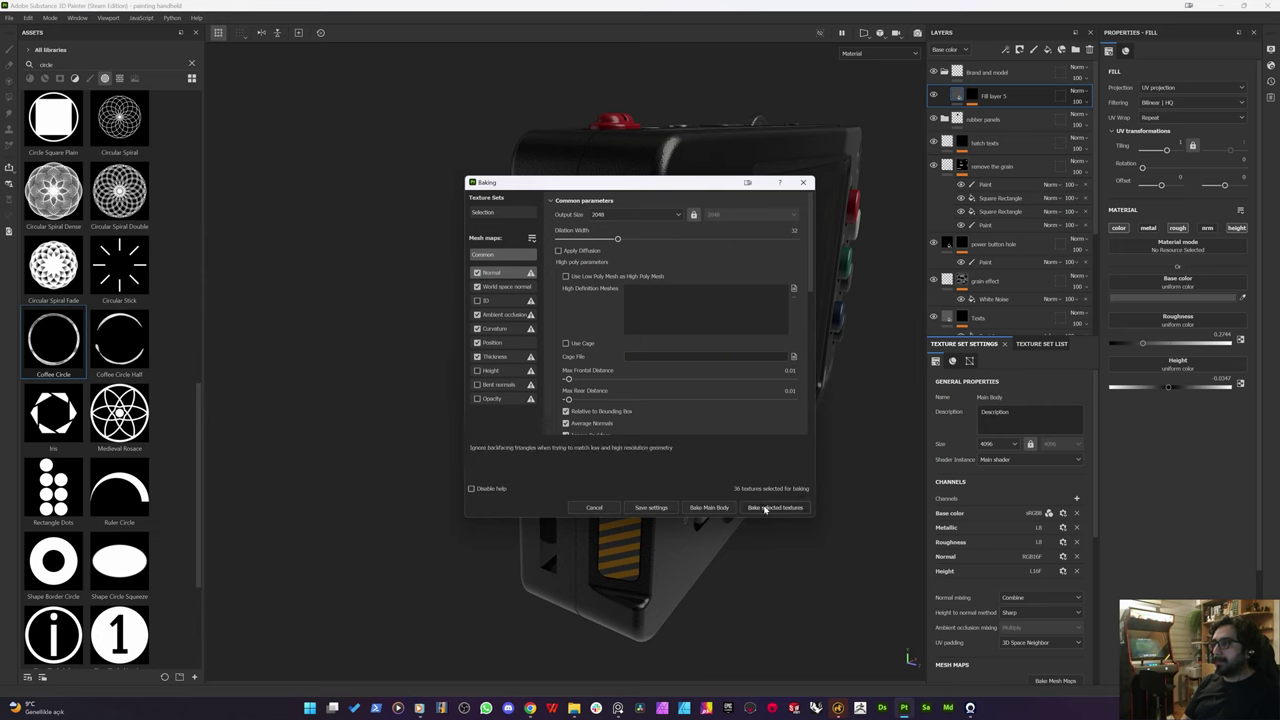
pyautogui.click(706, 507)
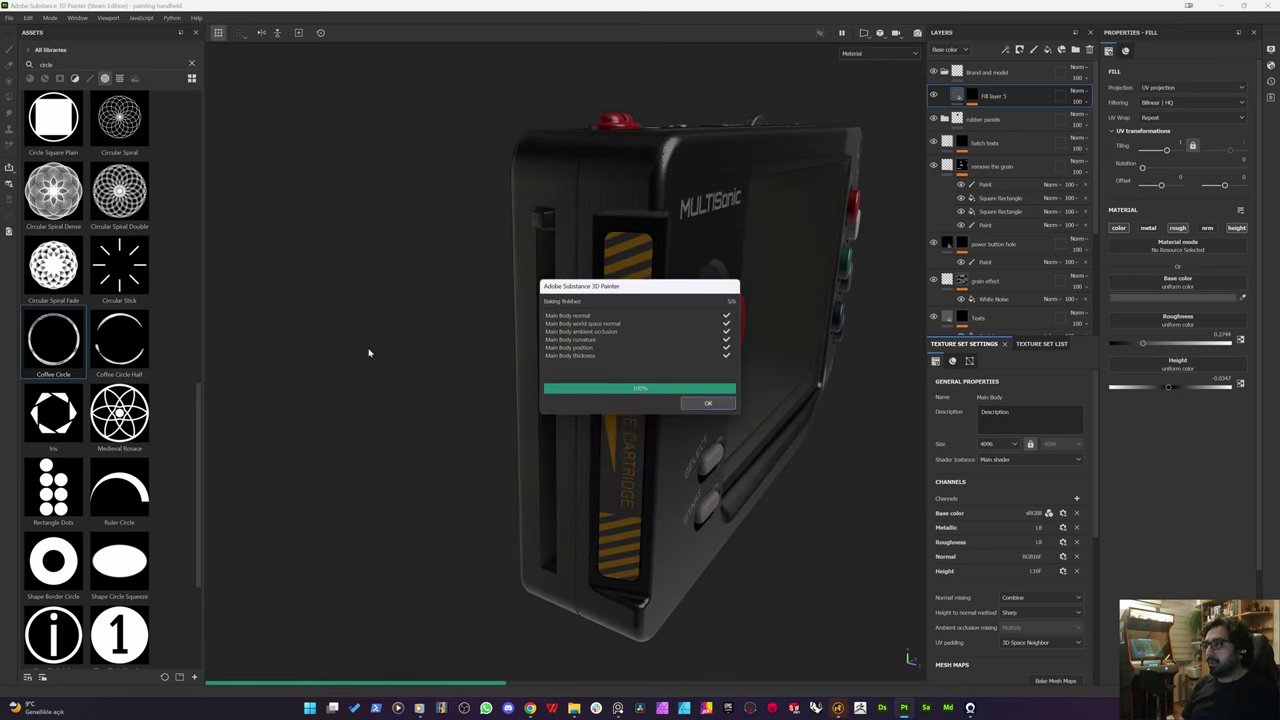
pyautogui.click(708, 403)
# Step: Examine the block and the surface grain at the end of the console's side slot up close
pyautogui.keyDown('alt'); pyautogui.moveTo(450, 353); pyautogui.dragTo(500, 297); pyautogui.keyUp('alt')
pyautogui.keyDown('alt'); pyautogui.moveTo(500, 298); pyautogui.dragTo(470, 358, button='middle'); pyautogui.keyUp('alt')
pyautogui.keyDown('alt'); pyautogui.moveTo(440, 325); pyautogui.dragTo(492, 388); pyautogui.keyUp('alt')
pyautogui.scroll(4, 489, 297)
pyautogui.scroll(3, 537, 291)
pyautogui.scroll(-6, 560, 313)
pyautogui.scroll(4, 550, 330)
pyautogui.scroll(3, 540, 310)
pyautogui.moveTo(534, 297)
pyautogui.keyDown('alt'); pyautogui.mouseDown()
pyautogui.moveTo(560, 251)
pyautogui.moveTo(634, 246)
pyautogui.moveTo(669, 268)
pyautogui.moveTo(545, 298)
pyautogui.moveTo(480, 297)
pyautogui.mouseUp(); pyautogui.keyUp('alt')
pyautogui.scroll(3, 537, 300)
# Step: Add a paint effect to the mask of the "remove the grain" layer and place it at the bottom of the mask's effects
pyautogui.click(1045, 344)
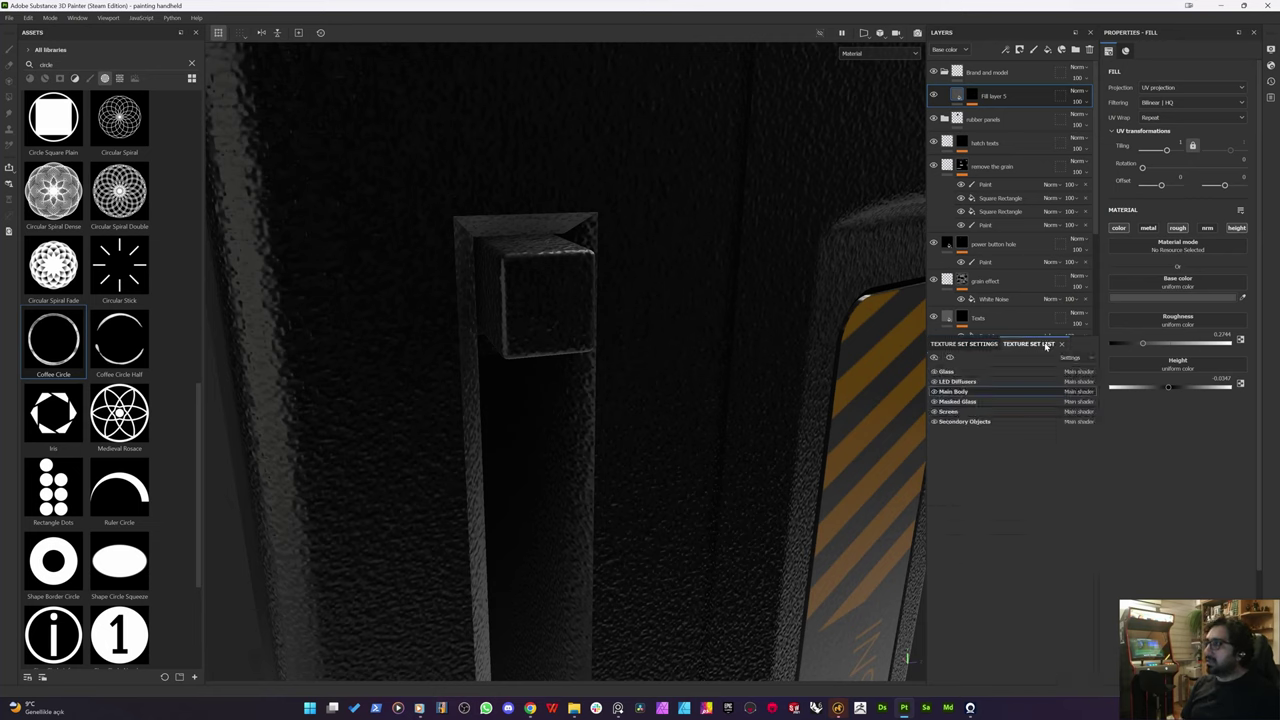
pyautogui.click(993, 184)
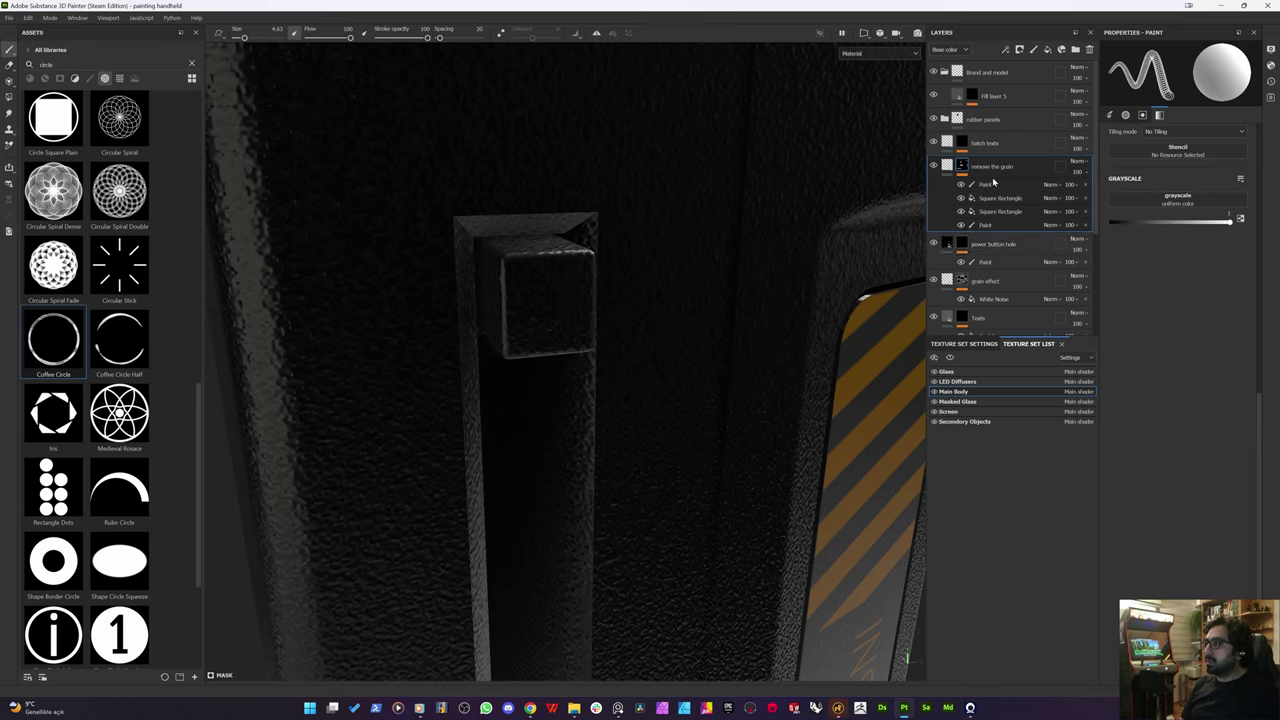
pyautogui.click(995, 226)
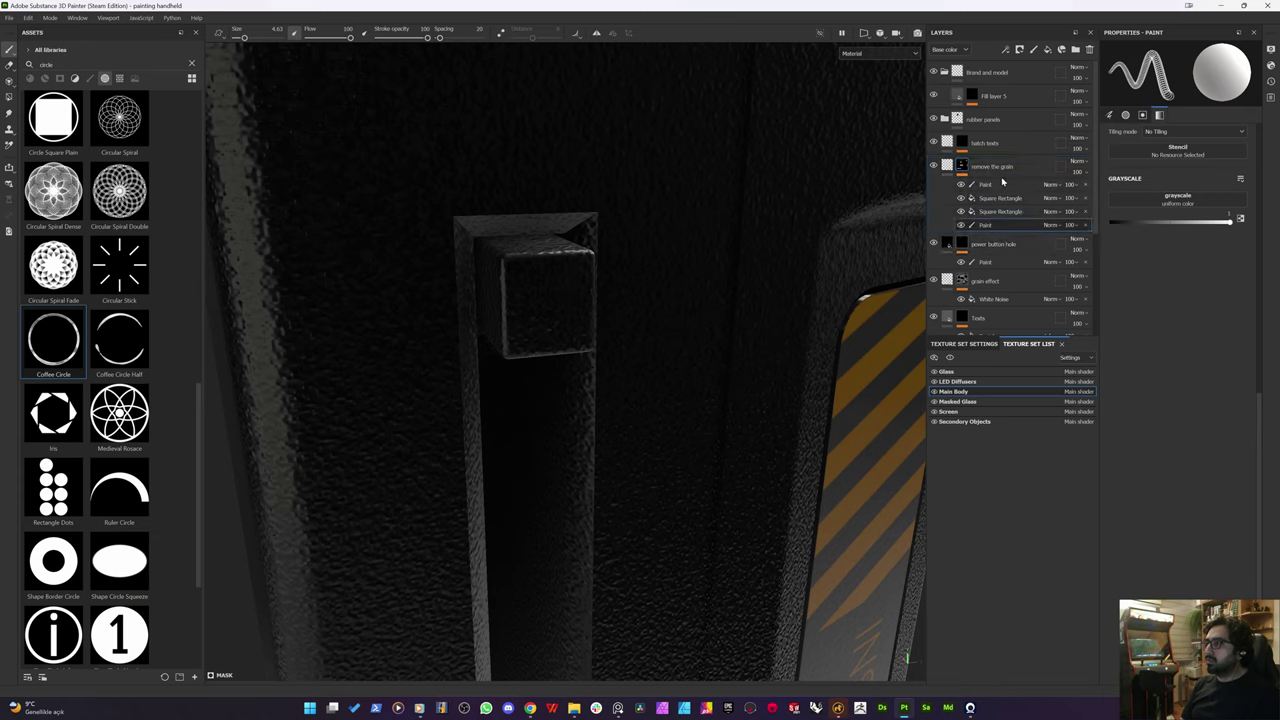
pyautogui.click(998, 186)
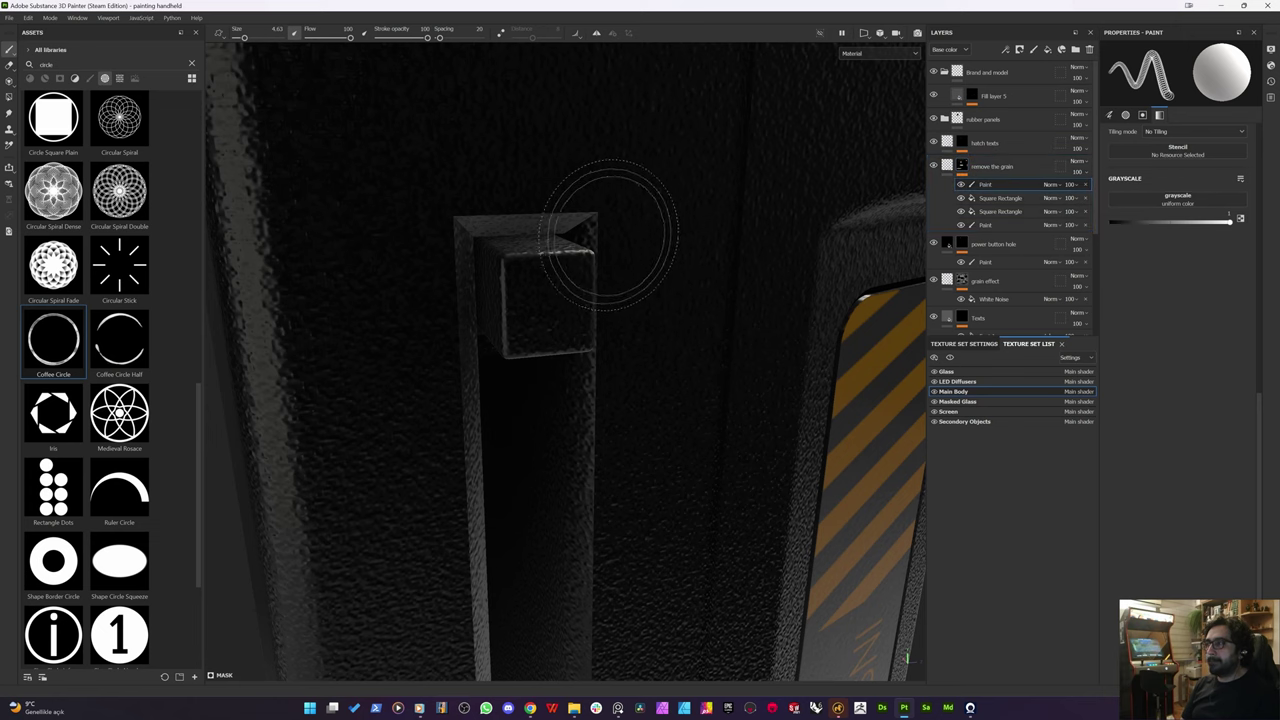
pyautogui.keyDown('alt'); pyautogui.moveTo(606, 240); pyautogui.dragTo(532, 225); pyautogui.keyUp('alt')
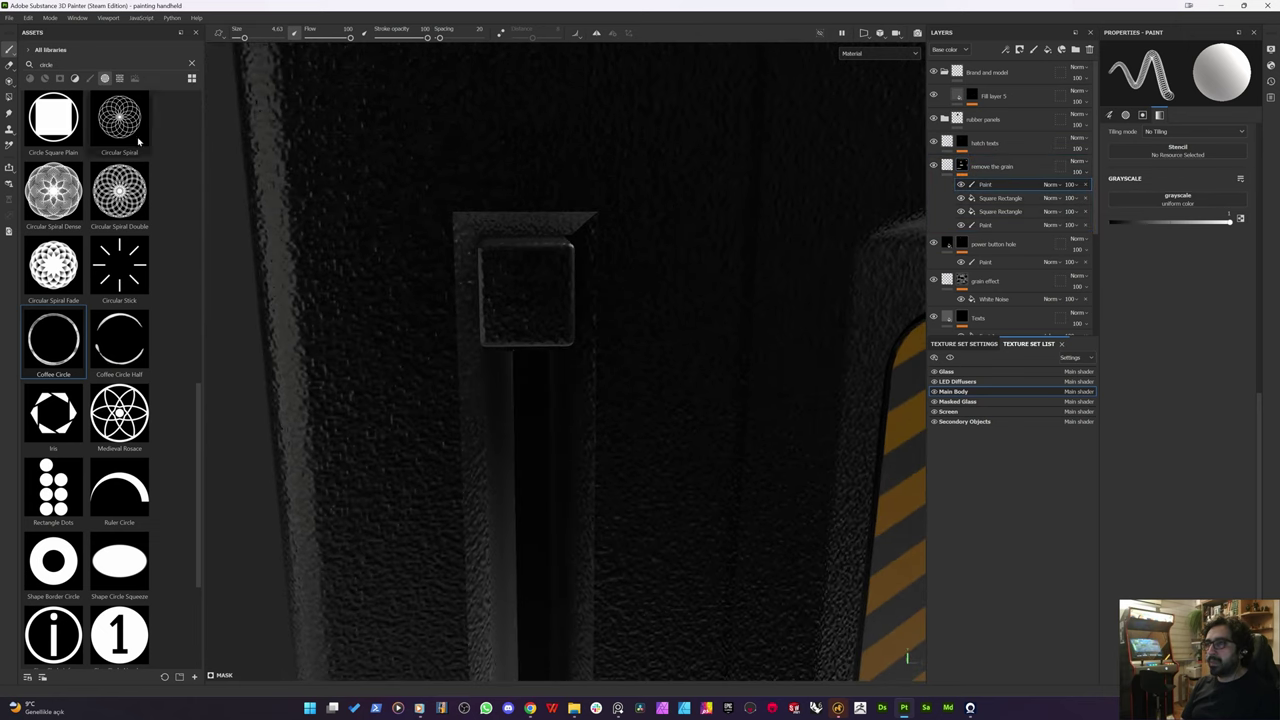
pyautogui.rightClick(988, 186)
pyautogui.click(1021, 340)
pyautogui.moveTo(988, 193); pyautogui.dragTo(992, 241)
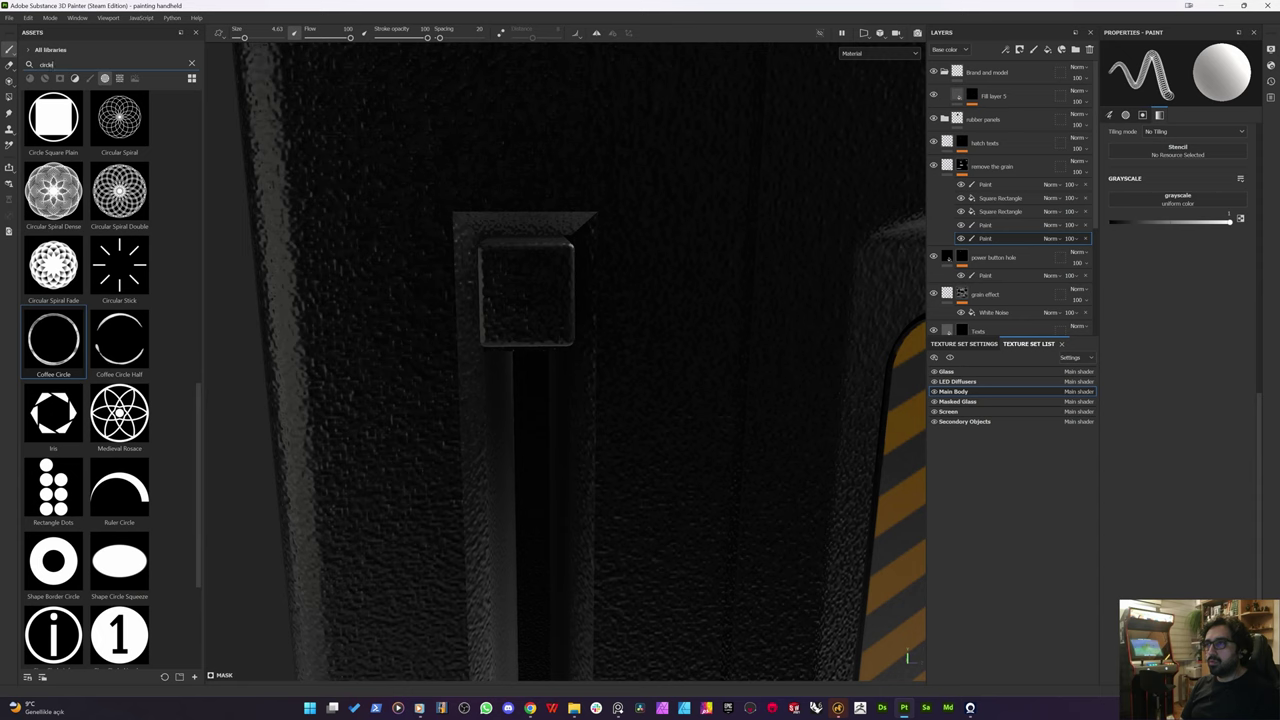
# Step: Search the asset library for "trian" and pick the Triangle alpha
pyautogui.write('tri')
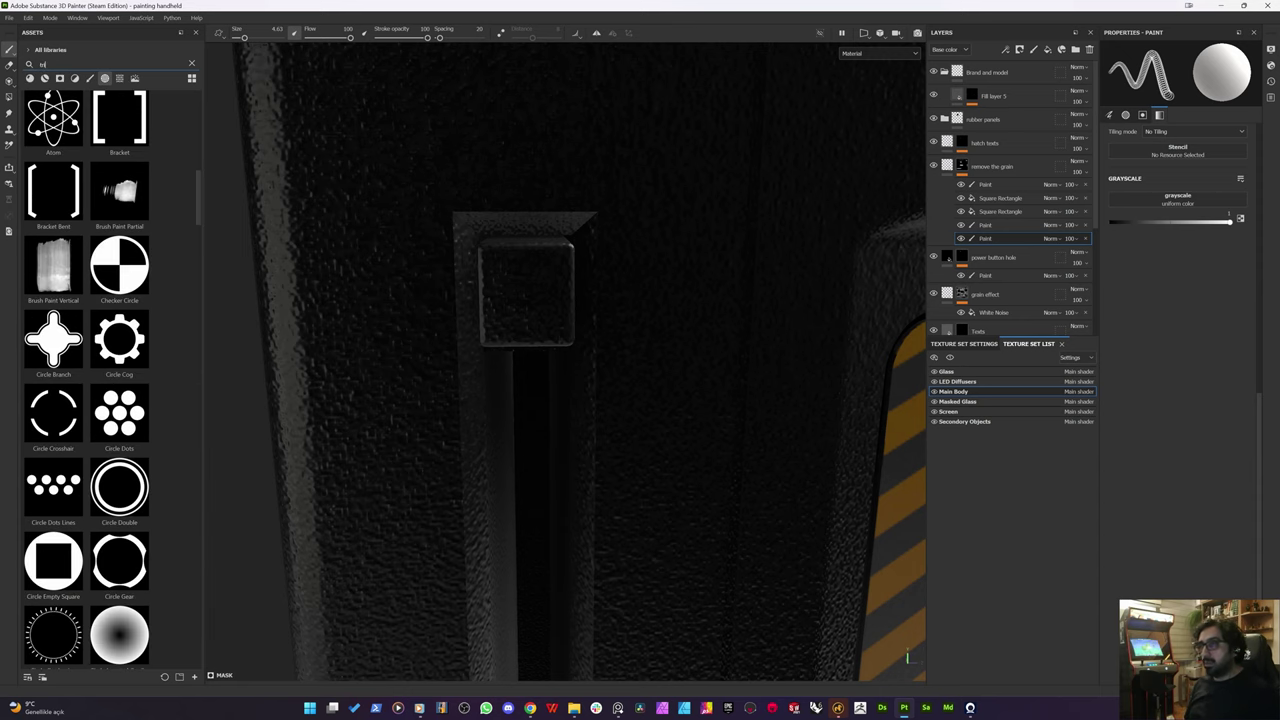
pyautogui.write('ri')
pyautogui.press('BackSpace')
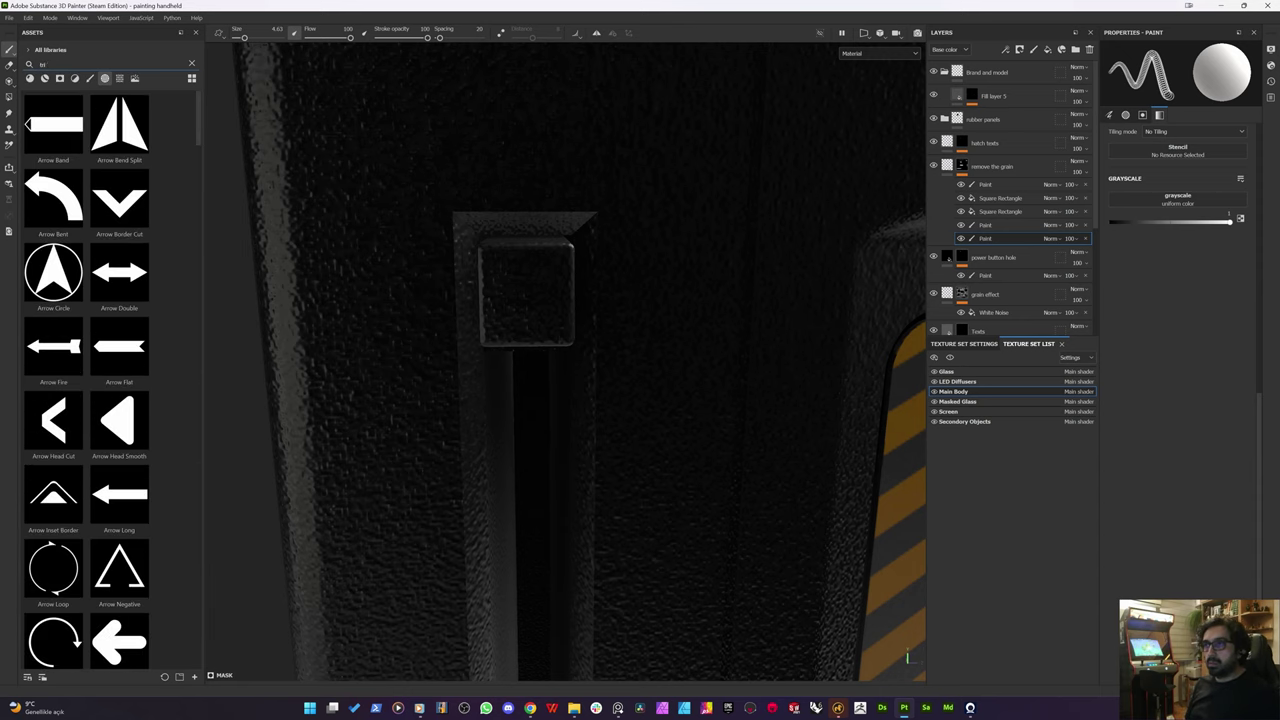
pyautogui.write('ian')
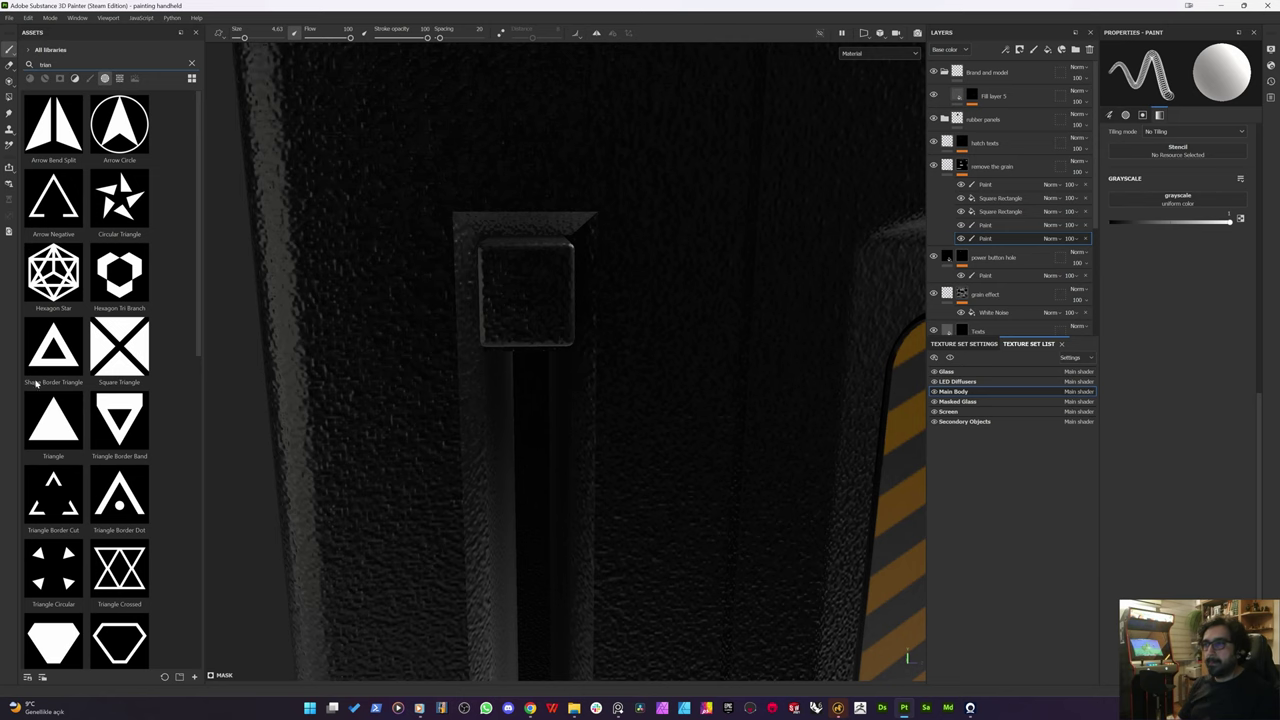
pyautogui.click(53, 420)
# Step: Shrink the Triangle brush to fit the side-slot block and delete the newly added paint effect from the mask
pyautogui.keyDown('alt'); pyautogui.moveTo(549, 350); pyautogui.dragTo(529, 309); pyautogui.keyUp('alt')
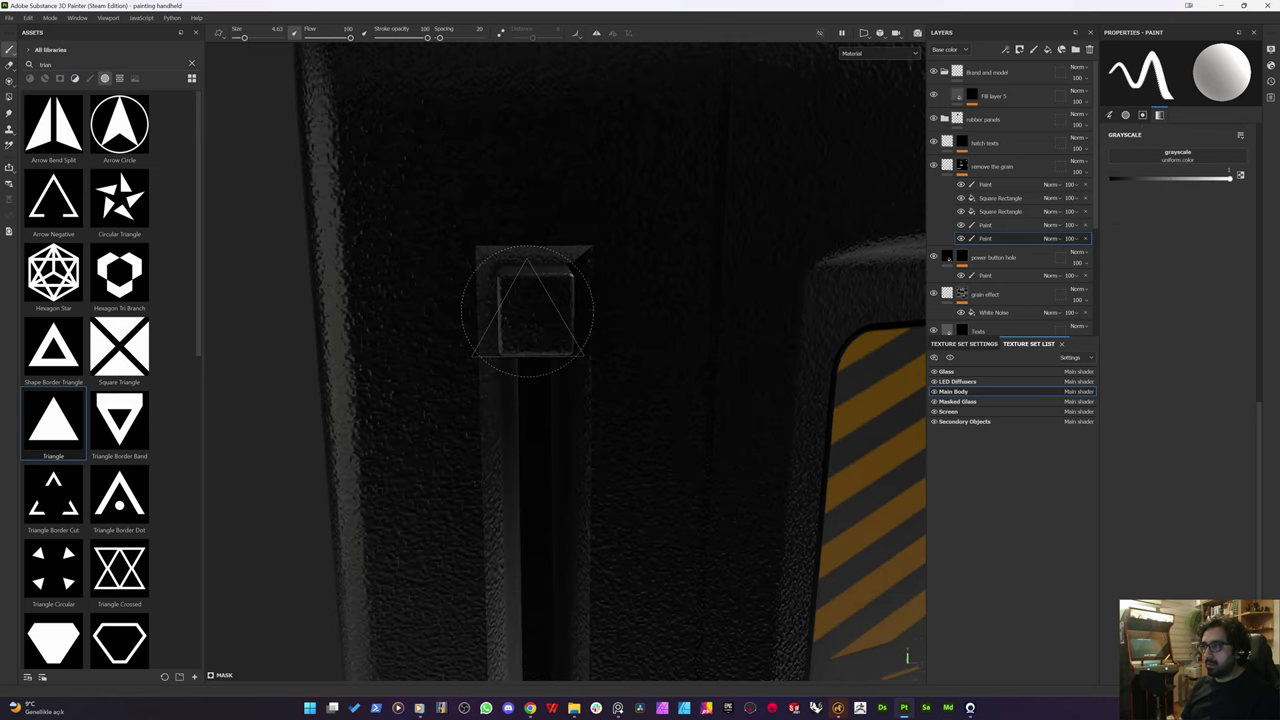
pyautogui.keyDown('ctrl'); pyautogui.moveTo(528, 311); pyautogui.dragTo(536, 310, button='right'); pyautogui.keyUp('ctrl')
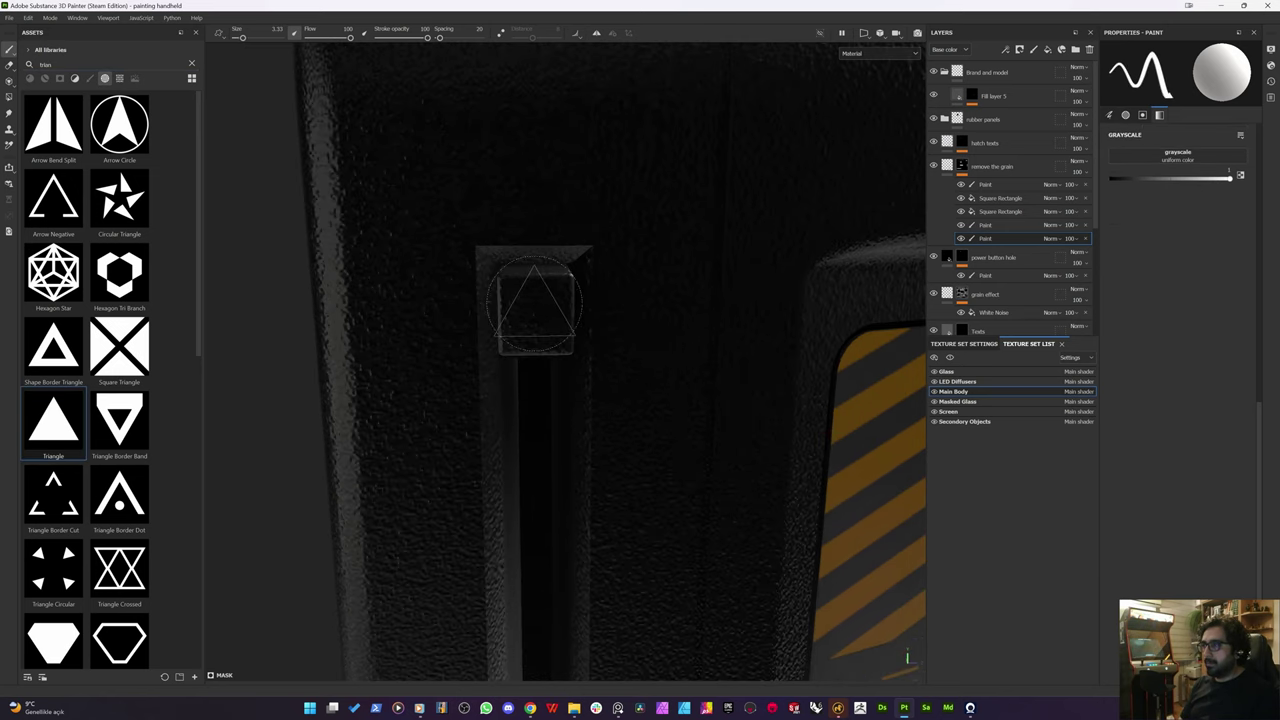
pyautogui.scroll(2, 564, 312)
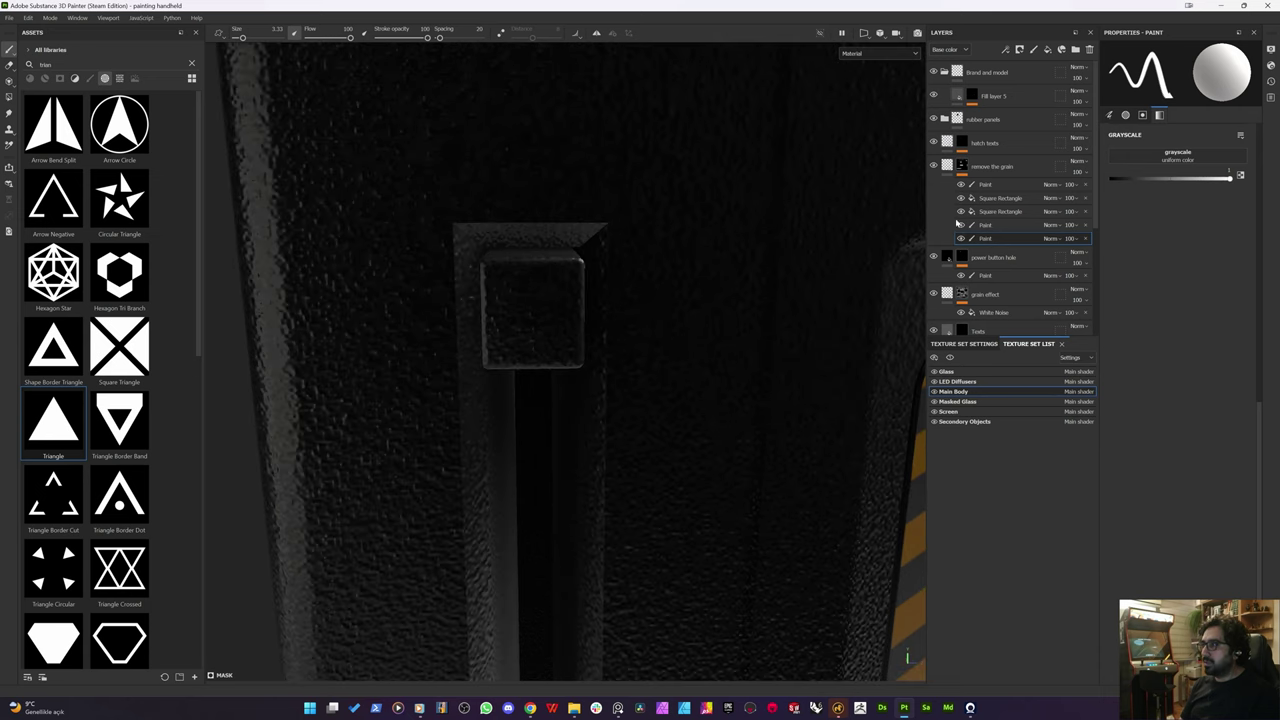
pyautogui.click(1084, 239)
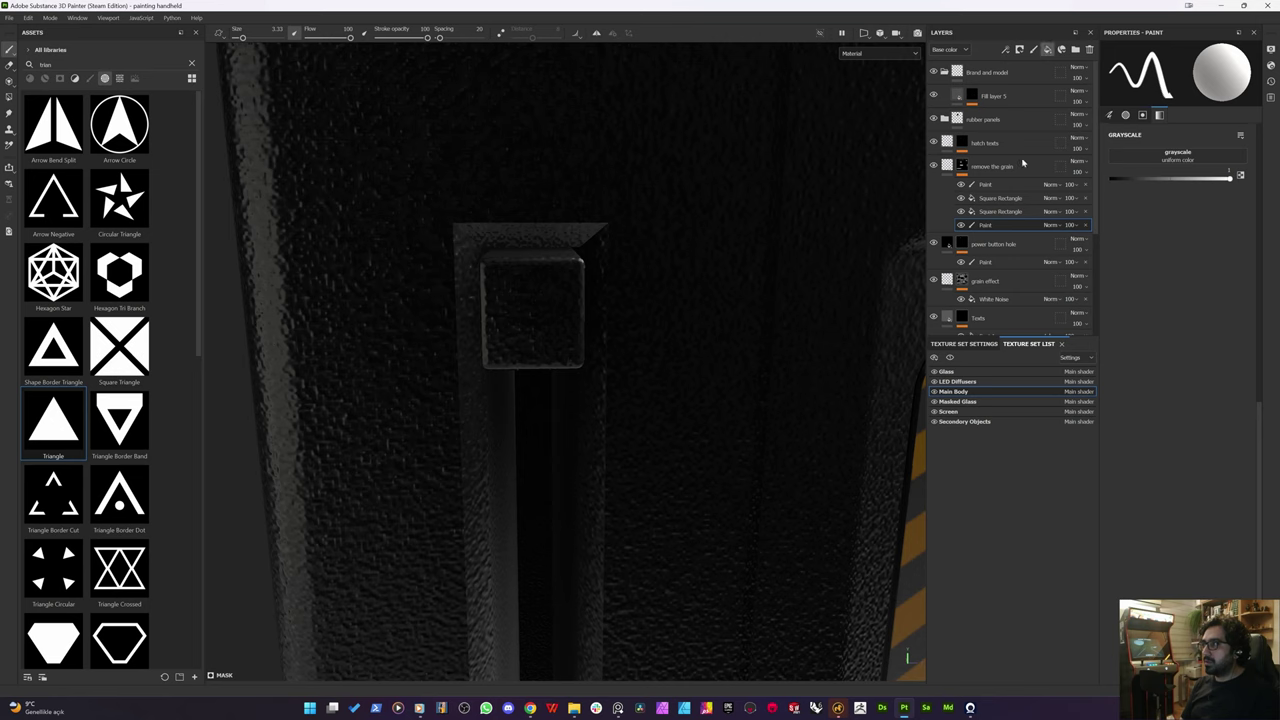
pyautogui.hotkey('ctrl', 'z')
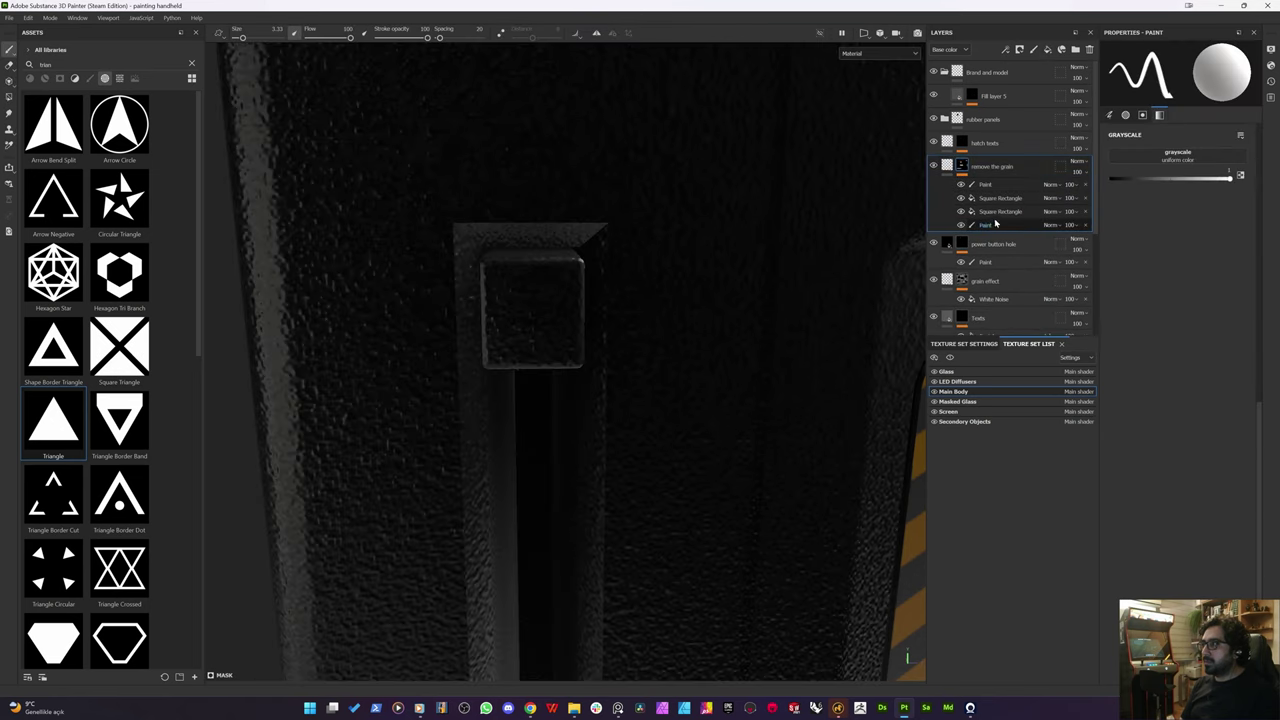
# Step: Add a fill effect at the top of the "remove the grain" mask and assign the Triangle alpha to its grayscale
pyautogui.rightClick(991, 225)
pyautogui.click(1030, 383)
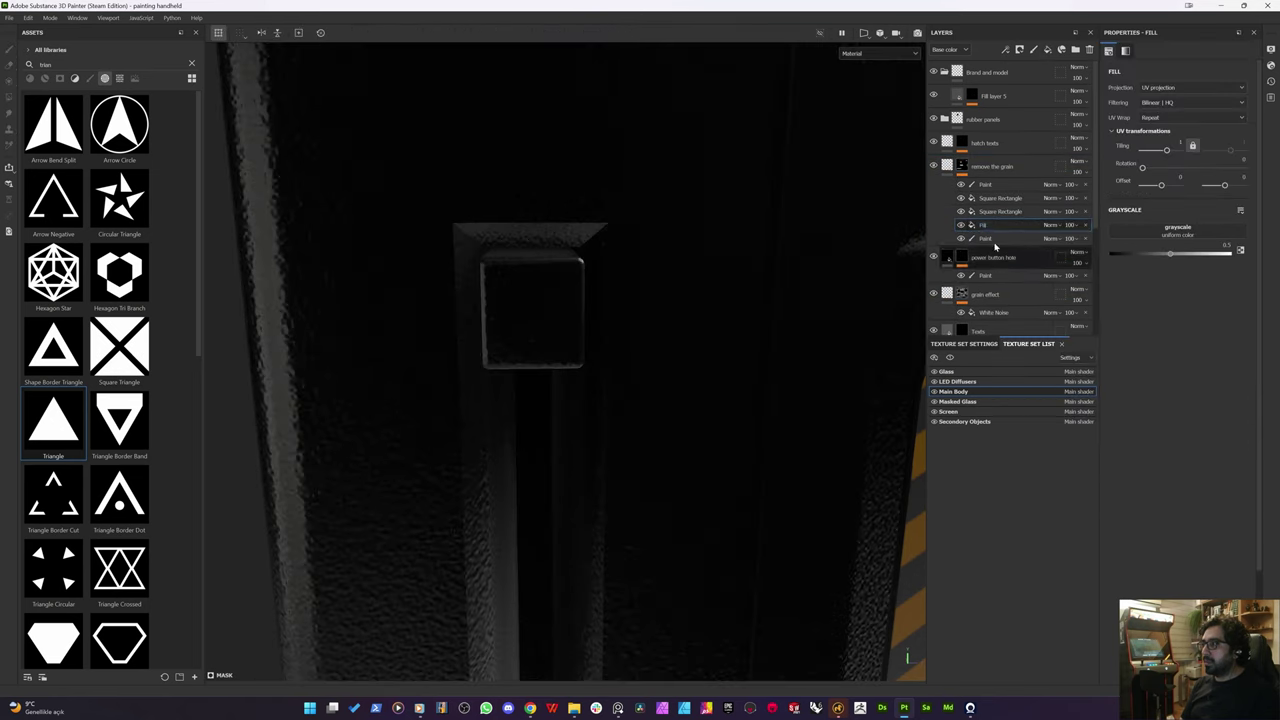
pyautogui.moveTo(985, 185); pyautogui.dragTo(985, 186)
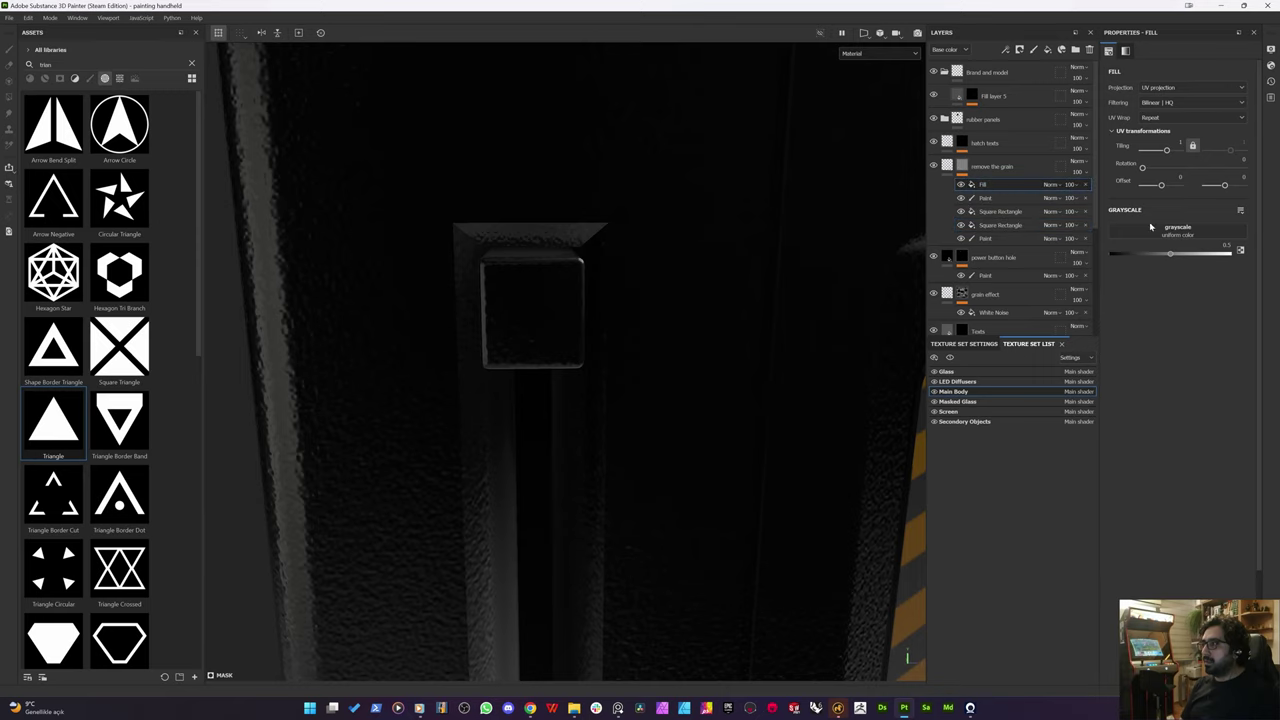
pyautogui.moveTo(53, 420); pyautogui.dragTo(1165, 235)
# Step: Show the UV layout beside the model, shrink the Triangle fill near the side-slot block's UV islands and set its UV wrap to None
pyautogui.press('F1')
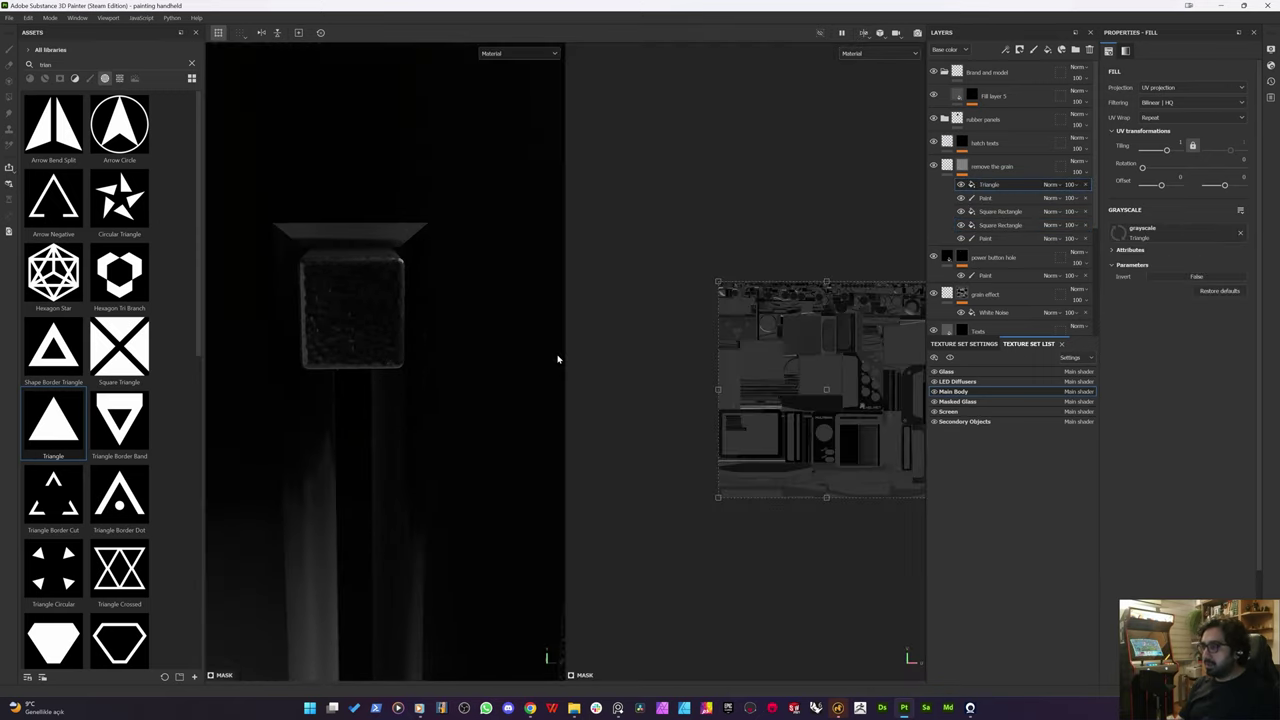
pyautogui.moveTo(771, 412); pyautogui.dragTo(681, 441)
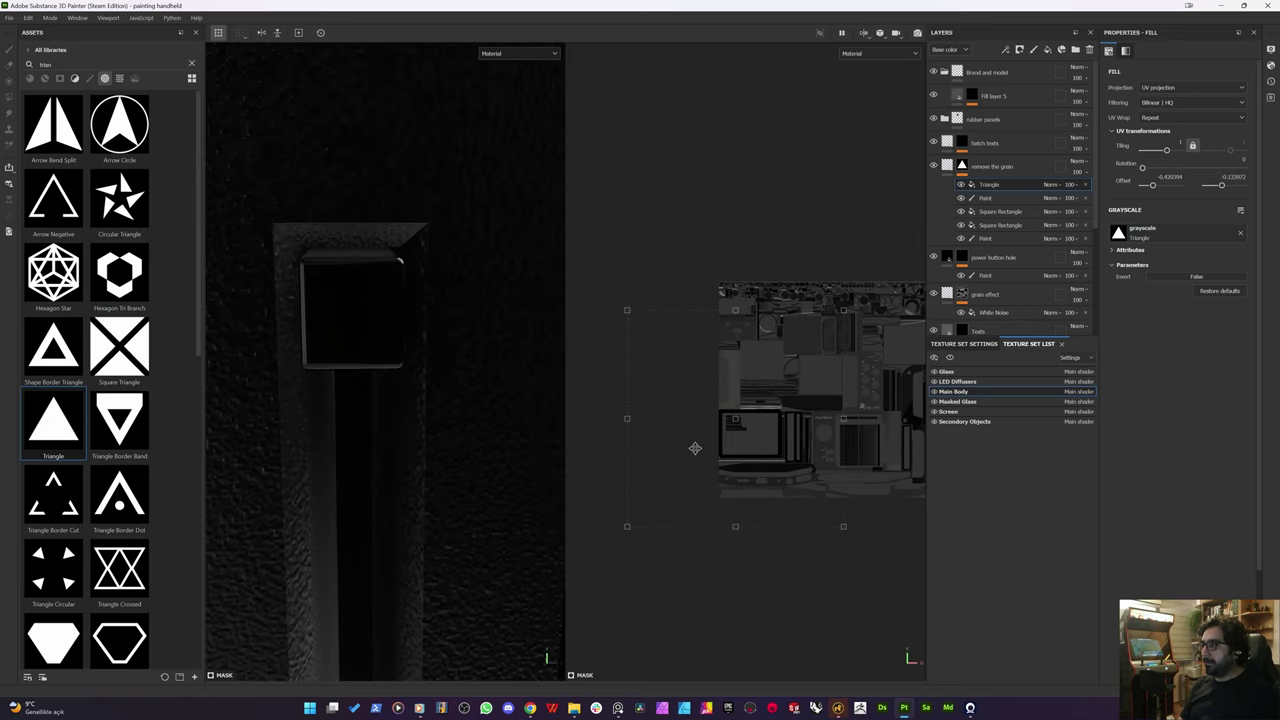
pyautogui.scroll(9, 719, 438)
pyautogui.scroll(3, 792, 421)
pyautogui.moveTo(784, 423); pyautogui.dragTo(810, 441)
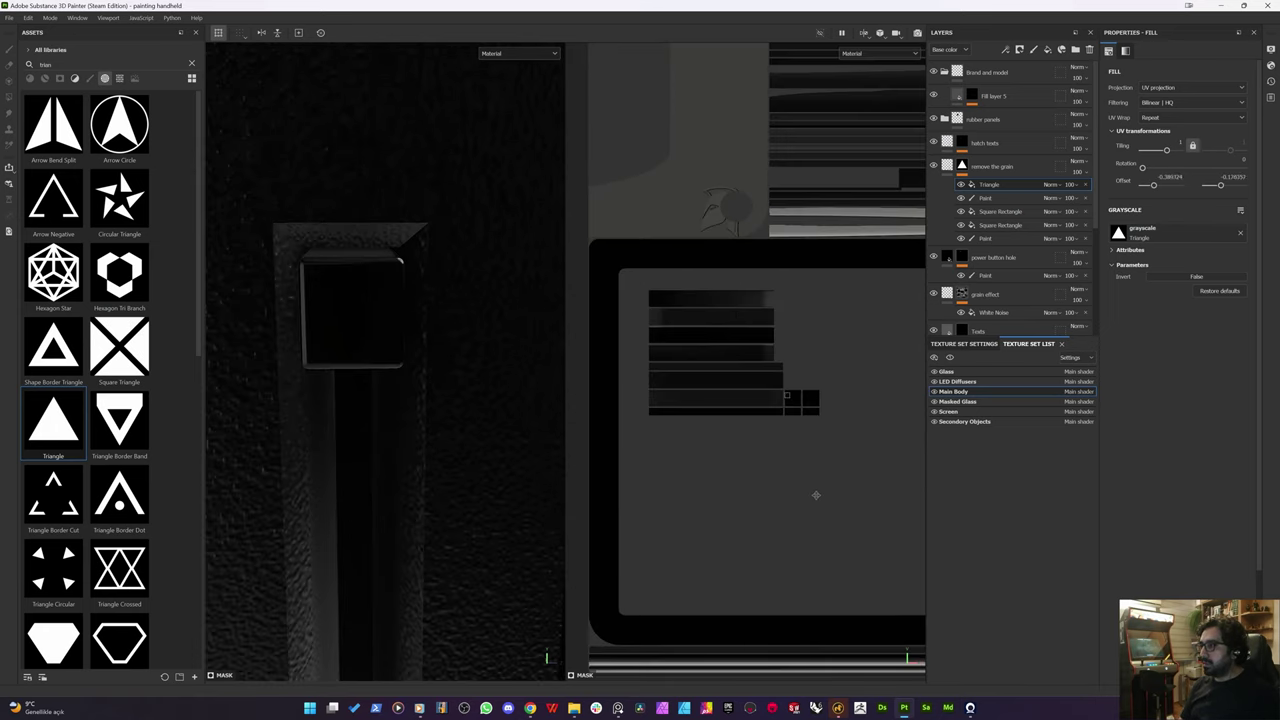
pyautogui.scroll(-8, 743, 463)
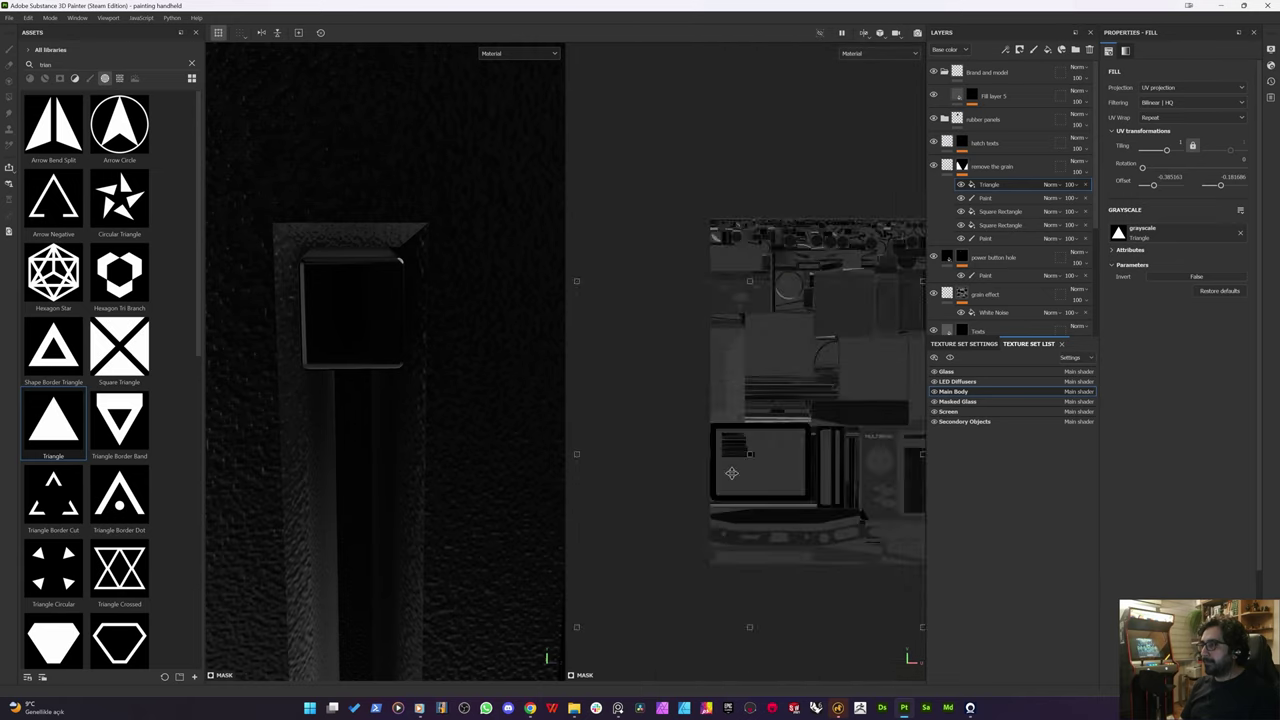
pyautogui.moveTo(647, 356); pyautogui.dragTo(713, 436)
pyautogui.click(1210, 118)
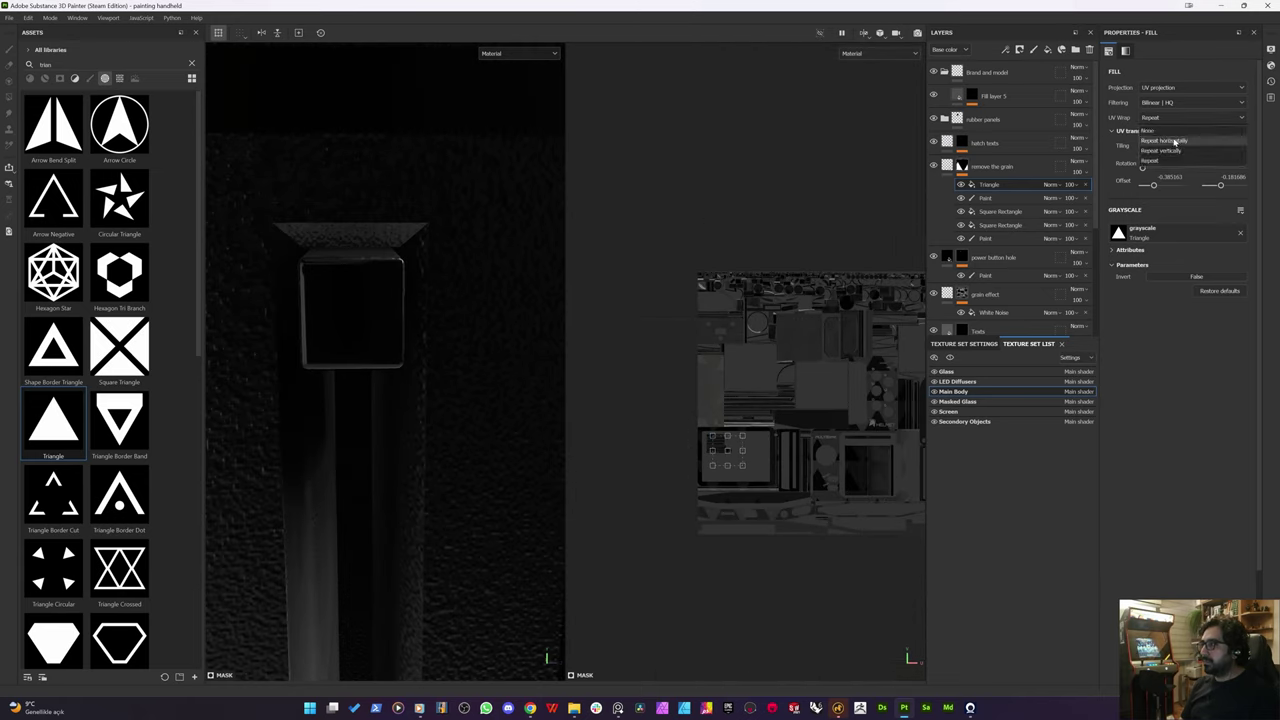
pyautogui.click(1185, 133)
# Step: Scale and position the Triangle fill within the upper part of the side-slot block's front-face UV island
pyautogui.scroll(5, 650, 645)
pyautogui.scroll(5, 679, 446)
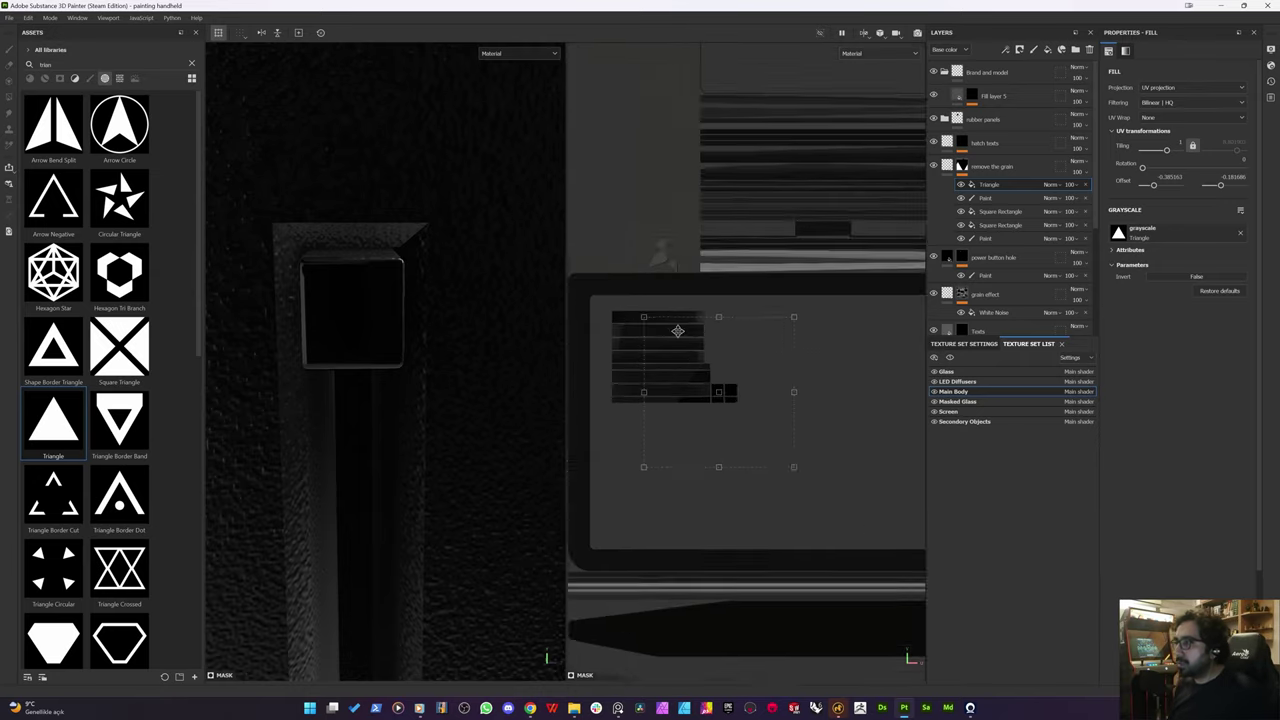
pyautogui.moveTo(718, 418); pyautogui.dragTo(731, 440)
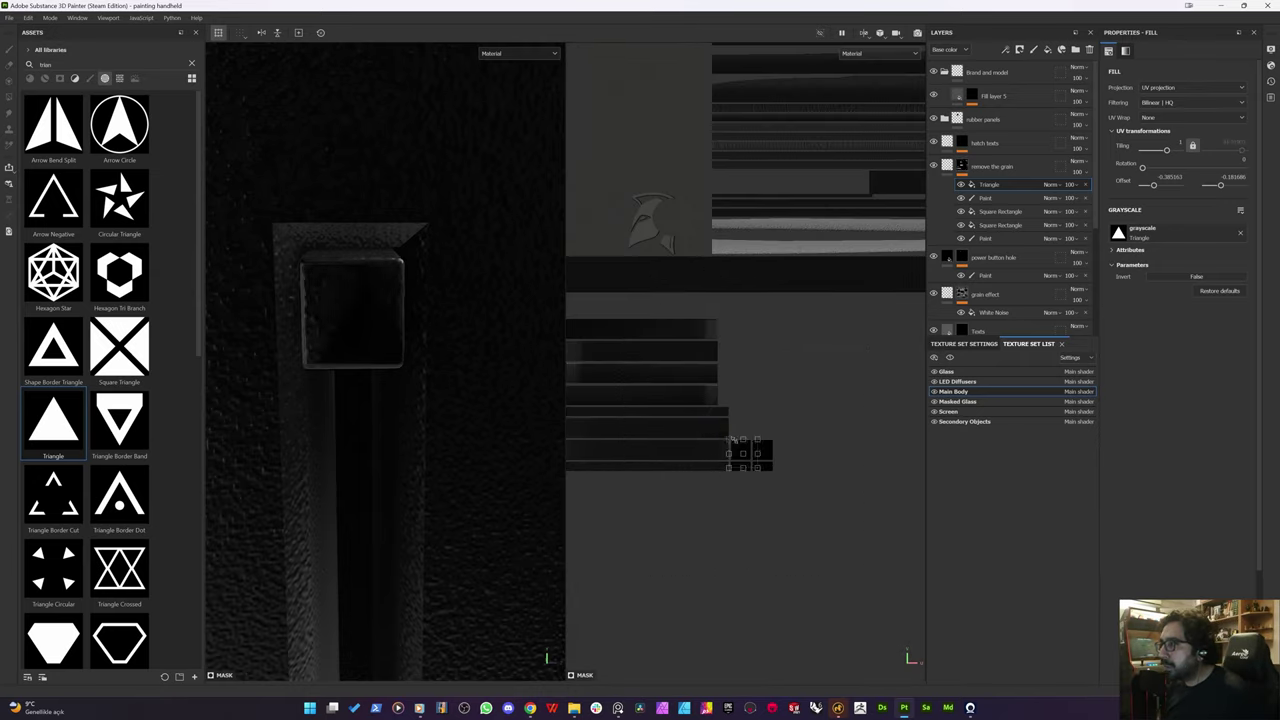
pyautogui.scroll(5, 735, 445)
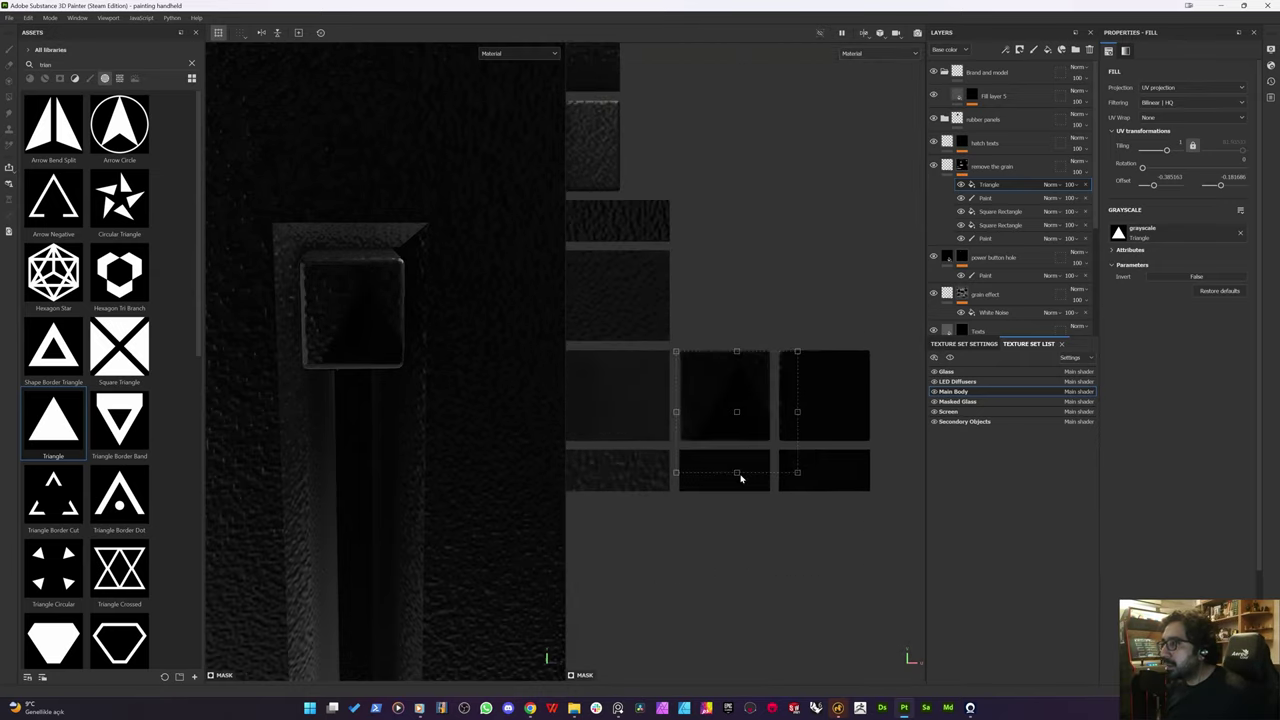
pyautogui.moveTo(739, 438); pyautogui.dragTo(710, 389)
# Step: View the "remove the grain" mask, duplicate its Triangle fill and replace the copy's grayscale with a uniform value of 1
pyautogui.keyDown('alt'); pyautogui.click(963, 167); pyautogui.keyUp('alt')
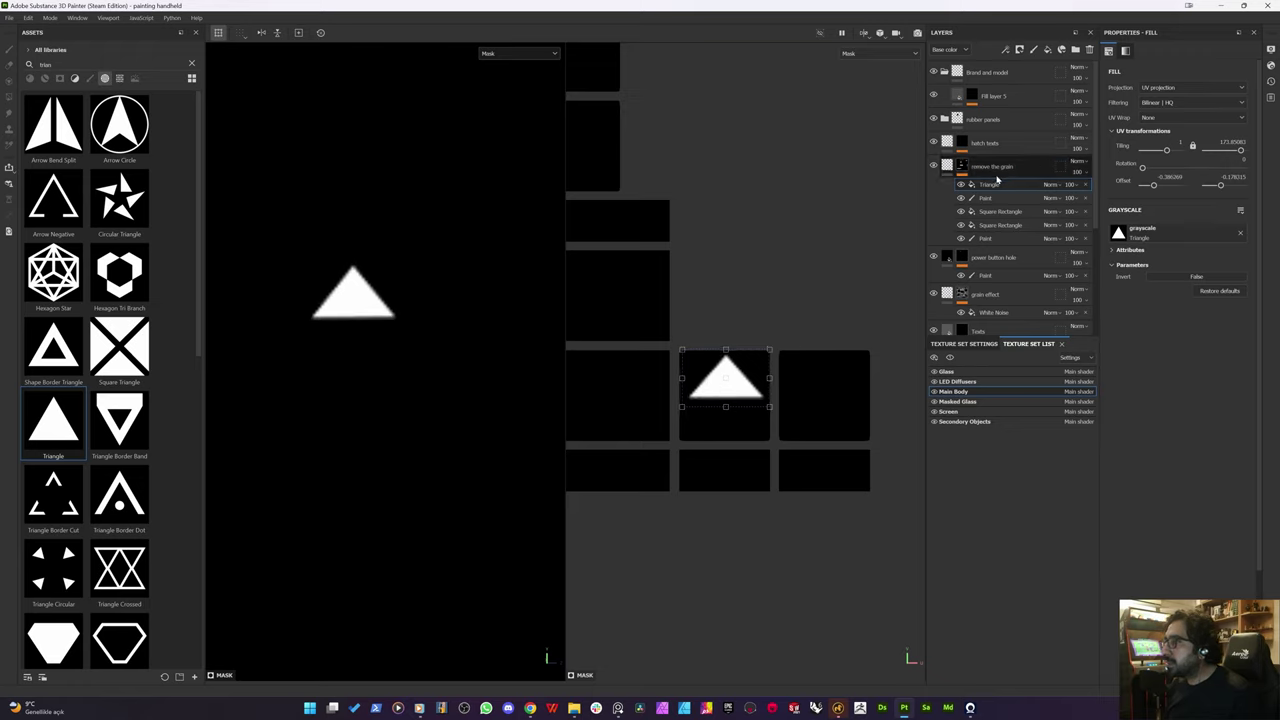
pyautogui.click(988, 197)
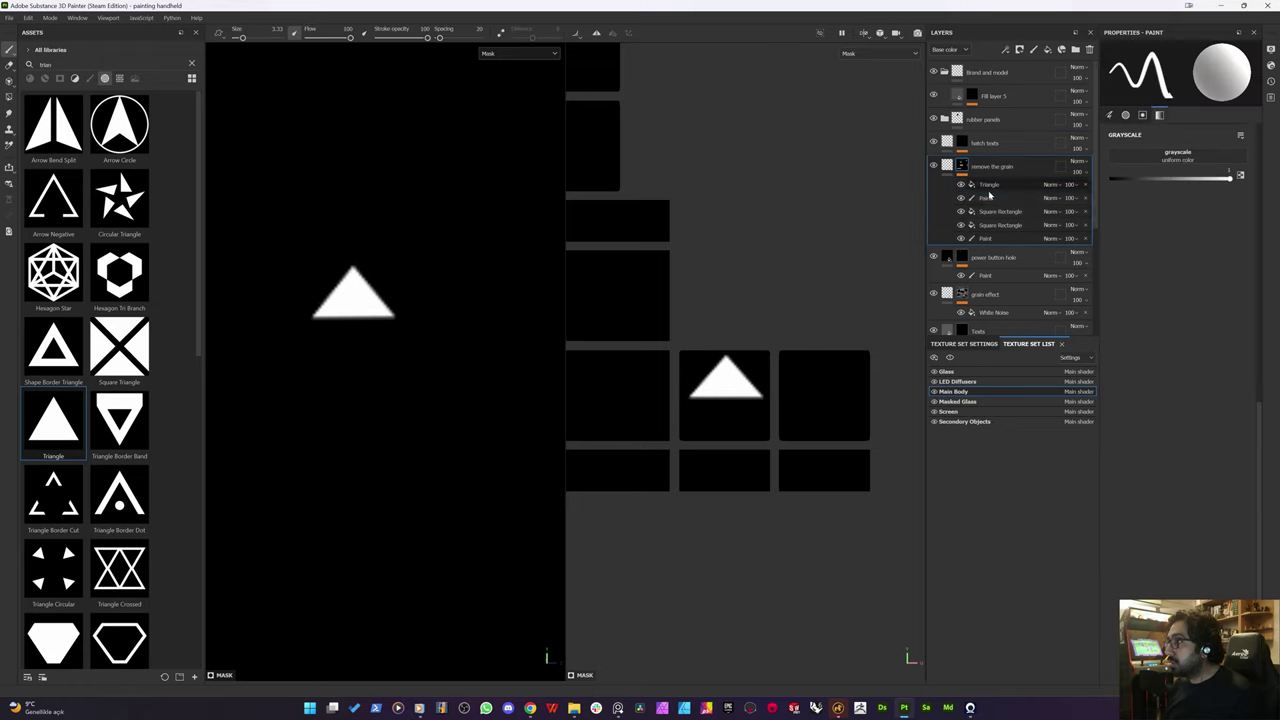
pyautogui.click(987, 211)
pyautogui.click(988, 185)
pyautogui.hotkey('ctrl', 'd')
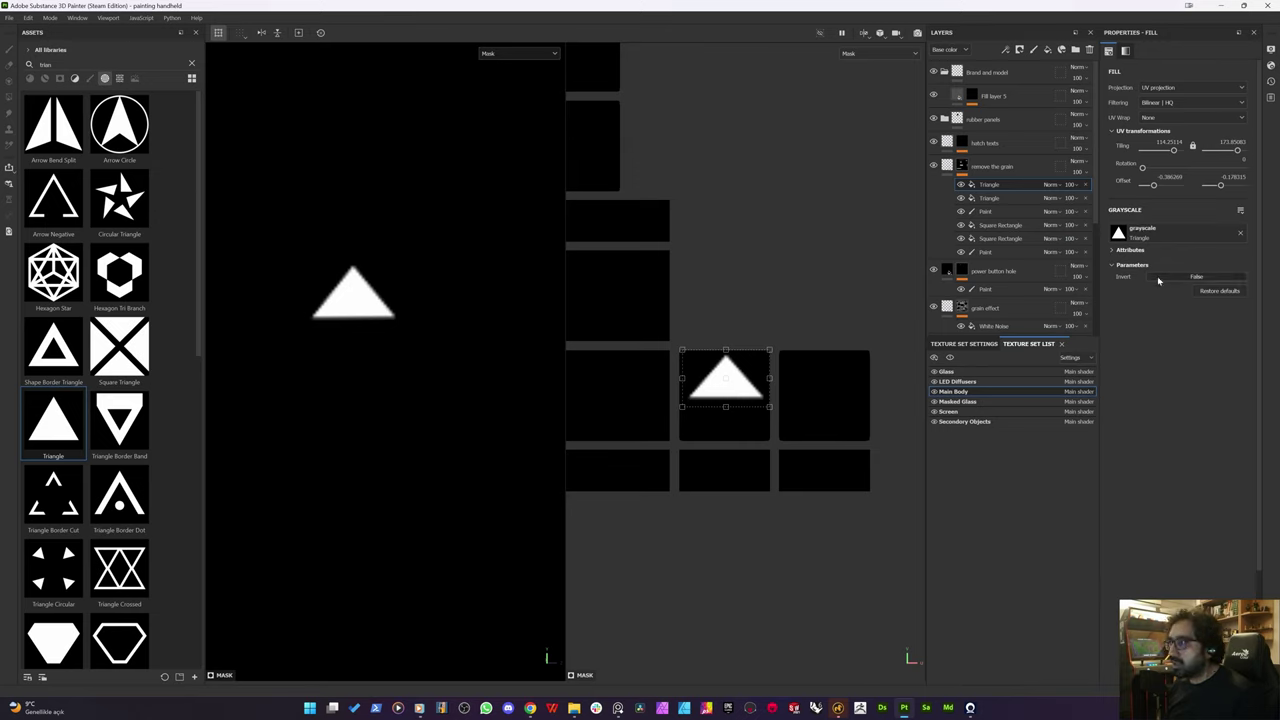
pyautogui.click(1241, 234)
pyautogui.moveTo(1199, 253); pyautogui.dragTo(1238, 255)
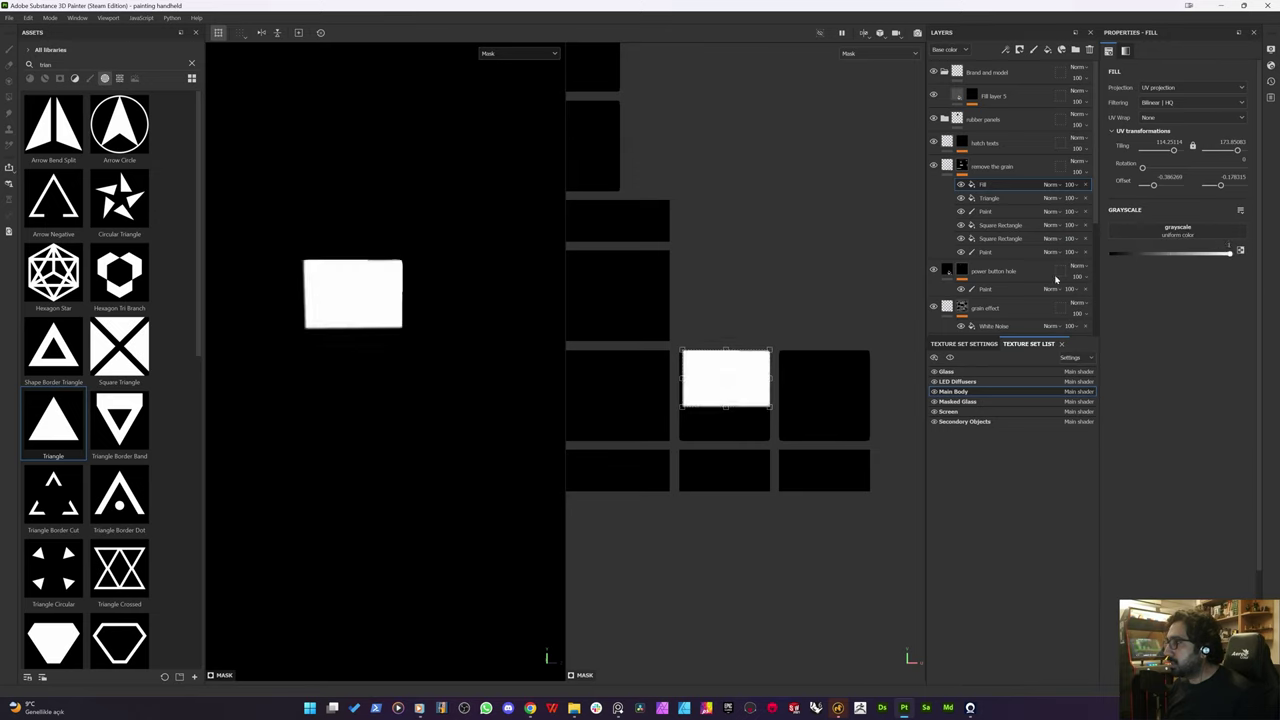
# Step: Set the blending mode of both the uniform Fill and the Triangle fill to Linear dodge (Add)
pyautogui.click(1061, 184)
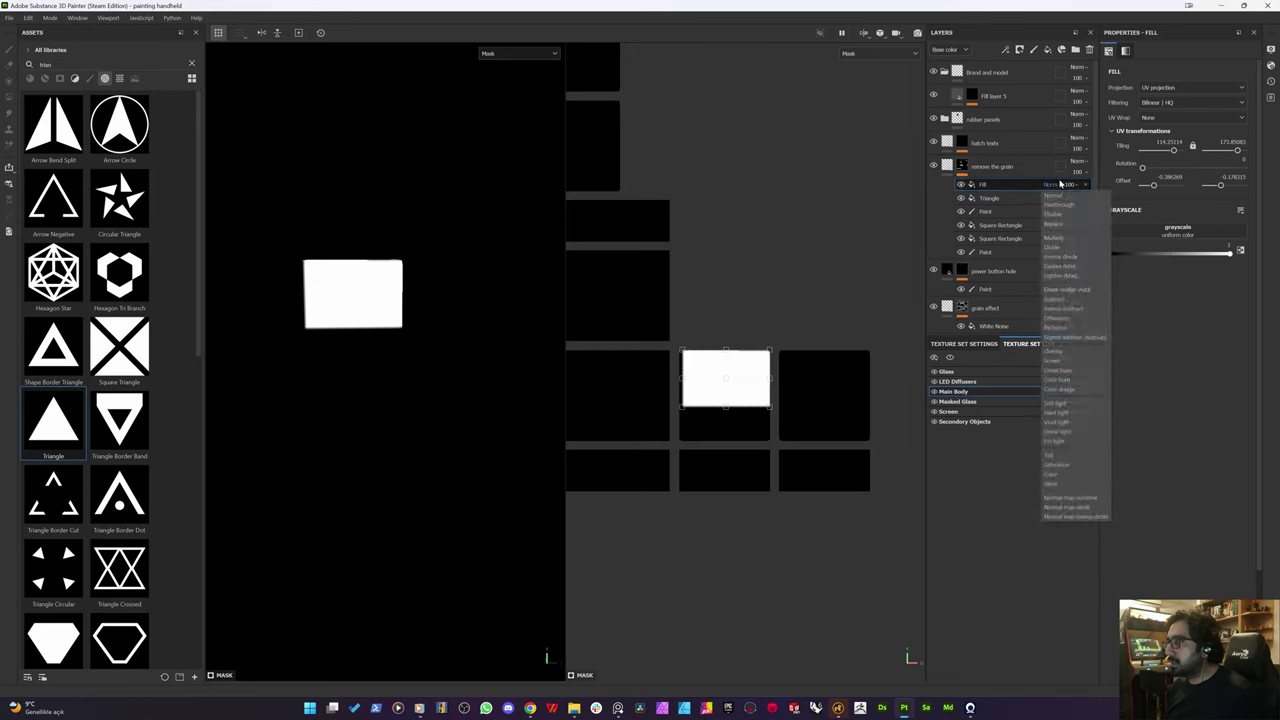
pyautogui.click(1066, 290)
pyautogui.click(1054, 198)
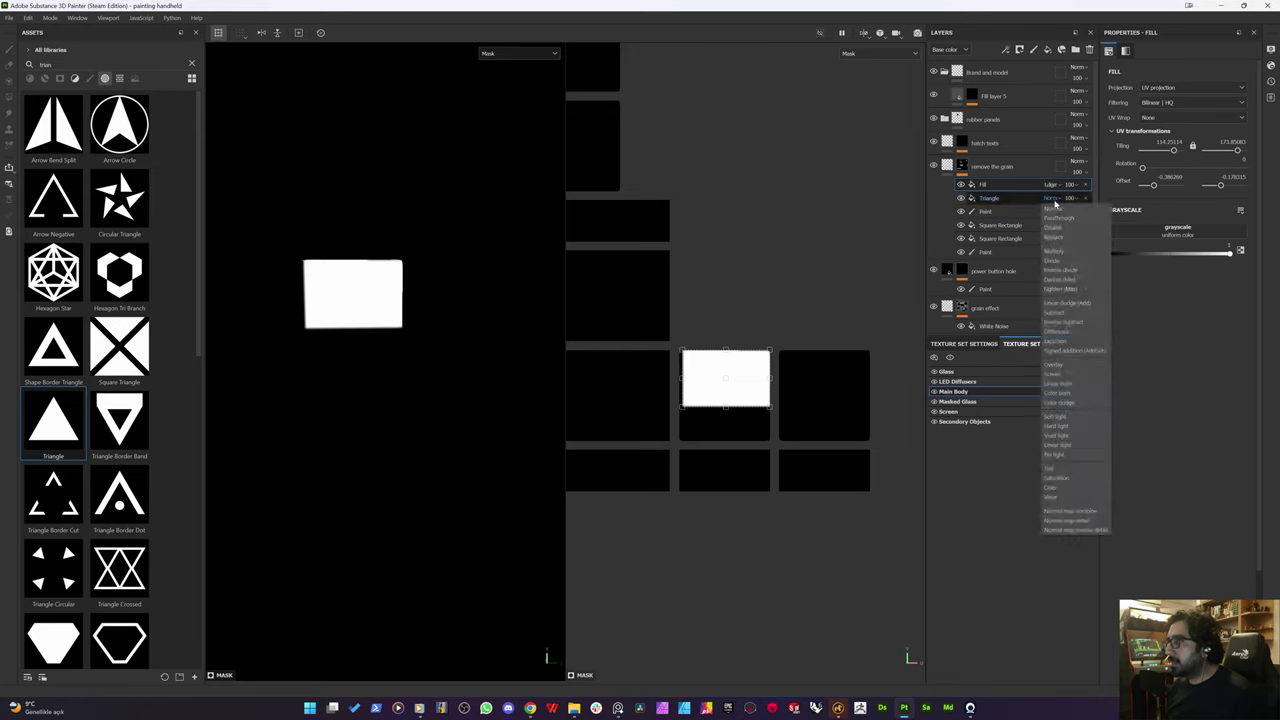
pyautogui.click(1070, 306)
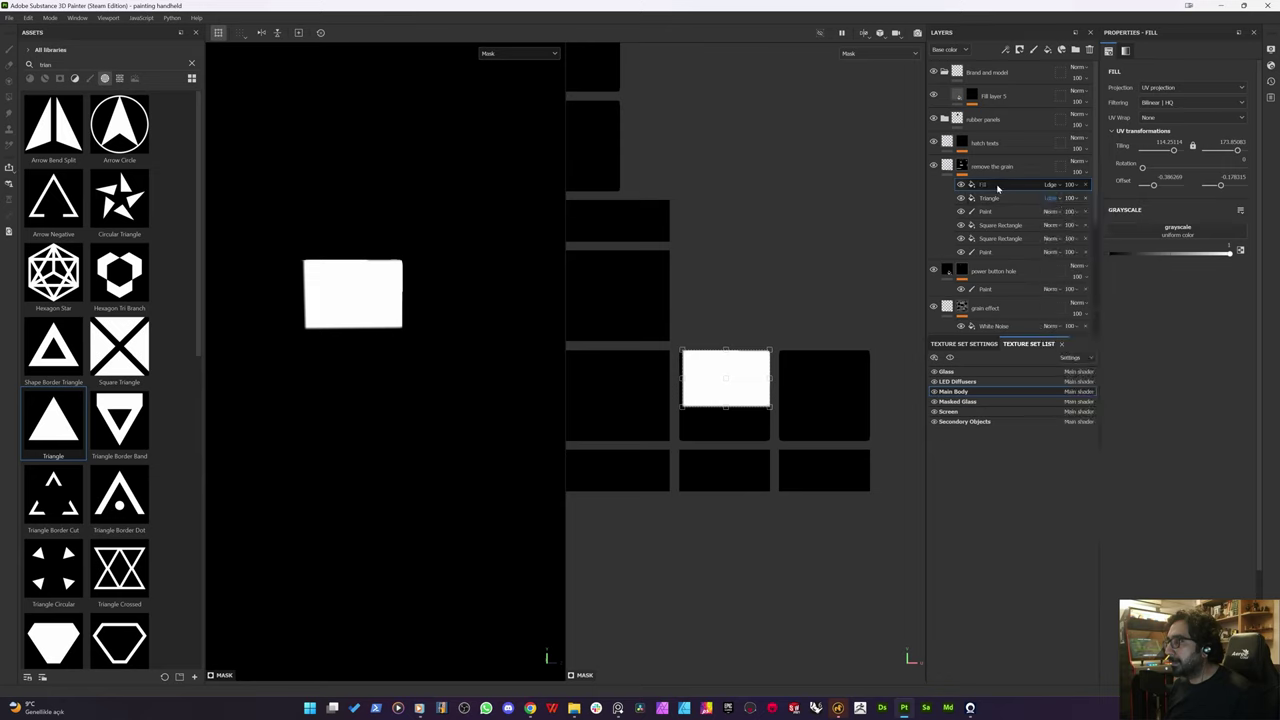
# Step: Reshape the uniform Fill into a thin bar beneath the triangle, matching its width, and check the eject symbol in material view
pyautogui.moveTo(700, 393); pyautogui.dragTo(712, 437)
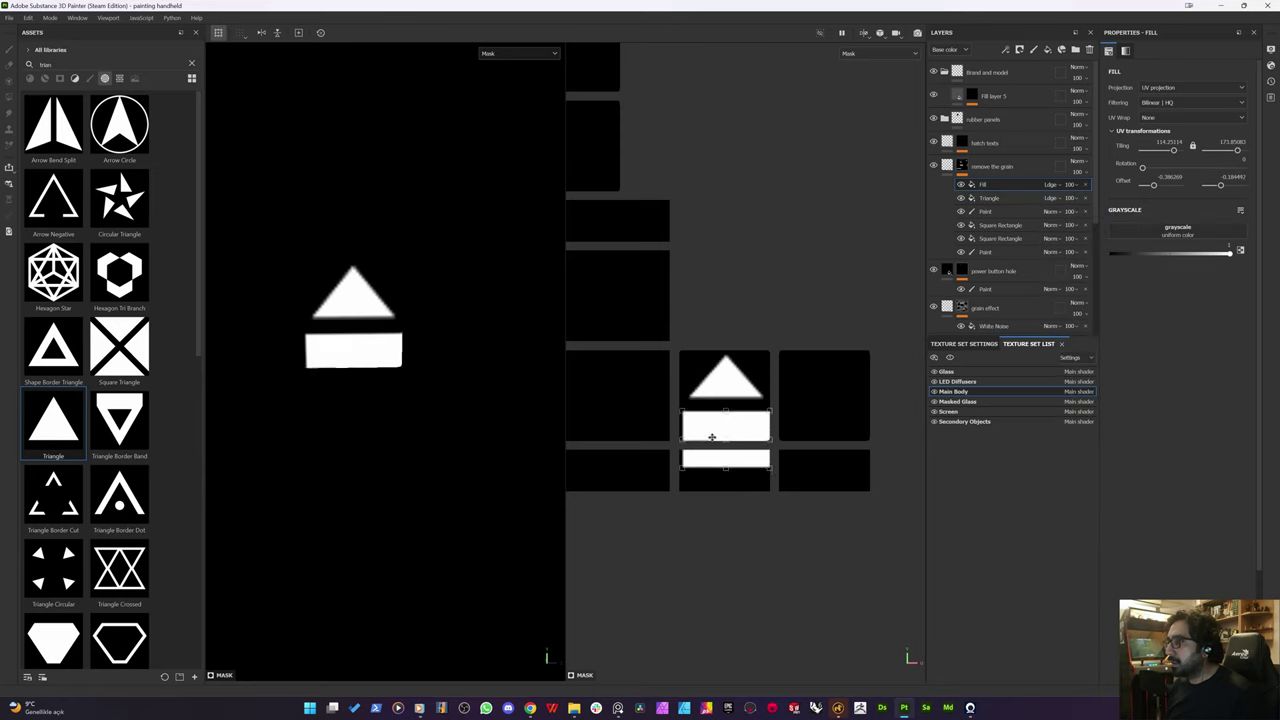
pyautogui.moveTo(768, 467); pyautogui.dragTo(723, 414)
pyautogui.moveTo(722, 415); pyautogui.dragTo(712, 411)
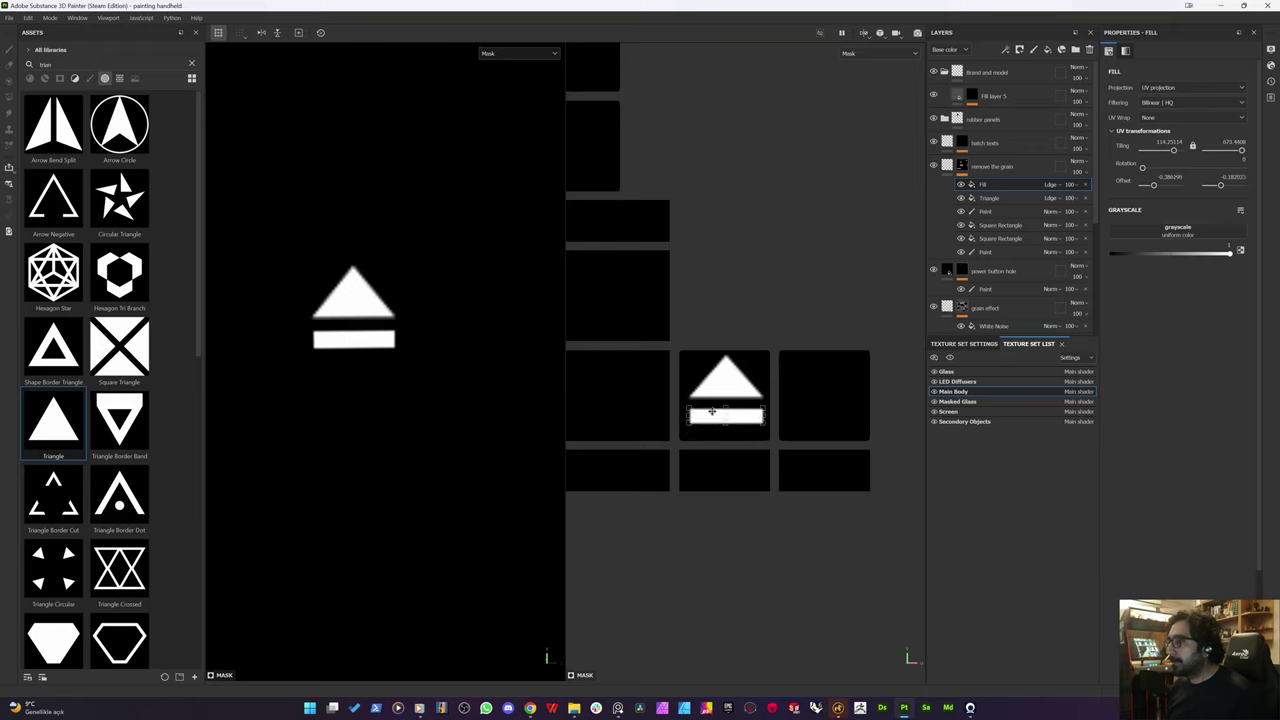
pyautogui.press('m')
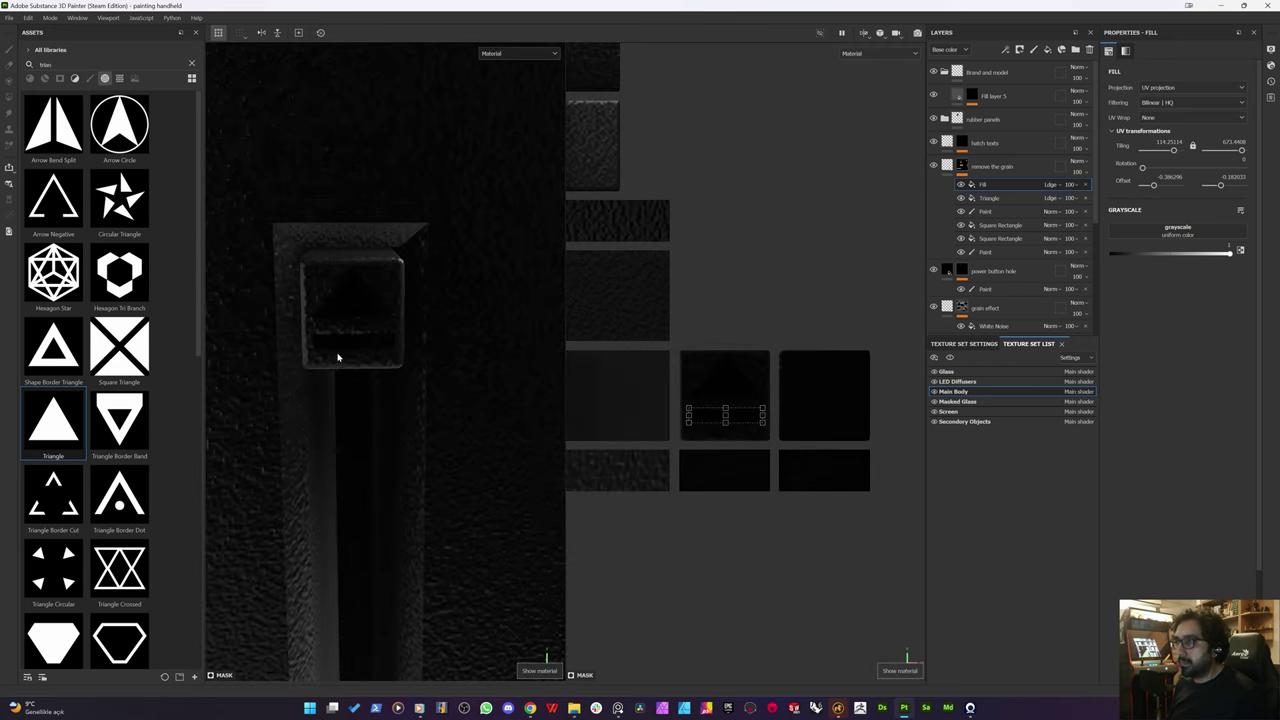
pyautogui.keyDown('alt'); pyautogui.moveTo(426, 405); pyautogui.dragTo(326, 372); pyautogui.keyUp('alt')
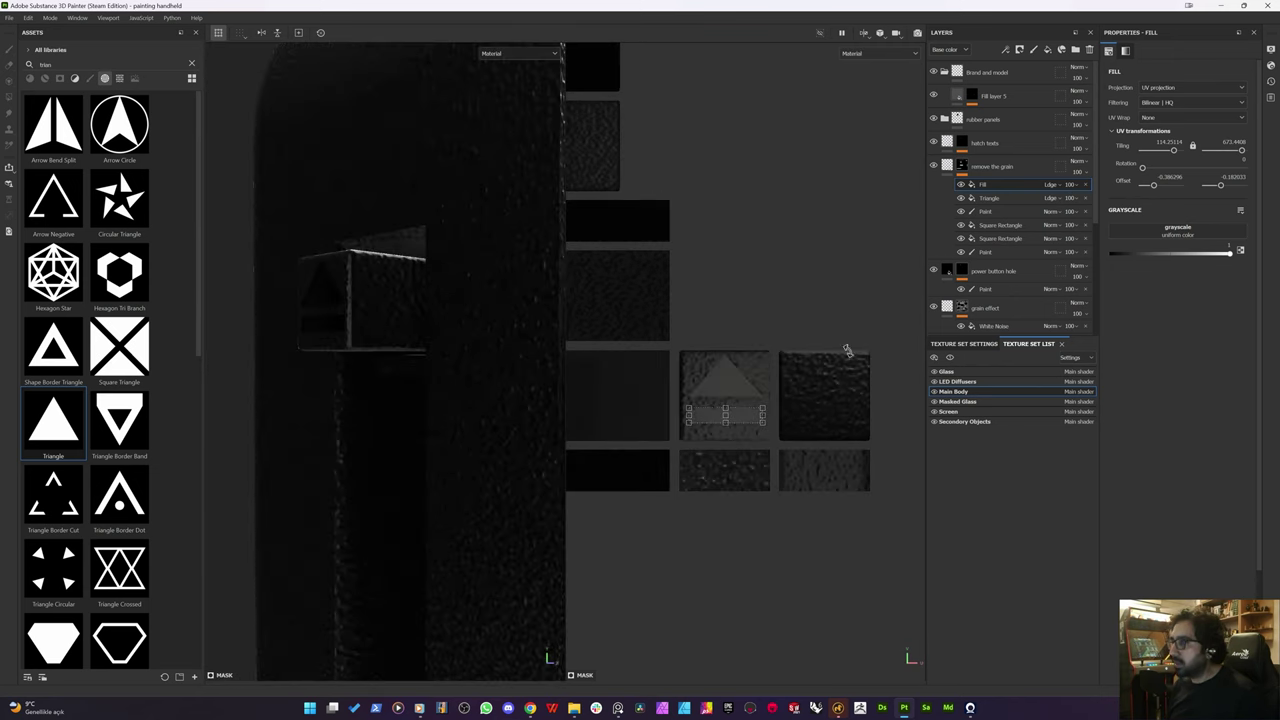
# Step: Move the bar's Fill to the bottom of the "remove the grain" mask effects and add an anchor point above it
pyautogui.moveTo(992, 186); pyautogui.dragTo(991, 258)
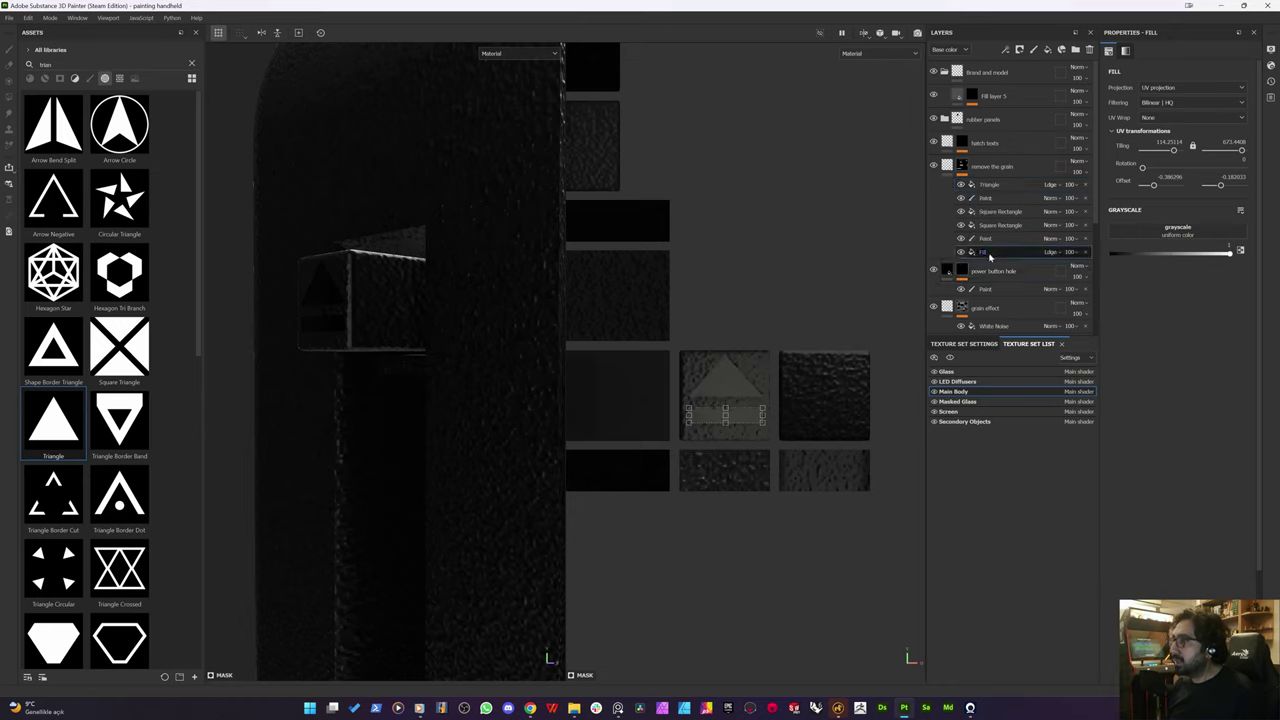
pyautogui.rightClick(989, 255)
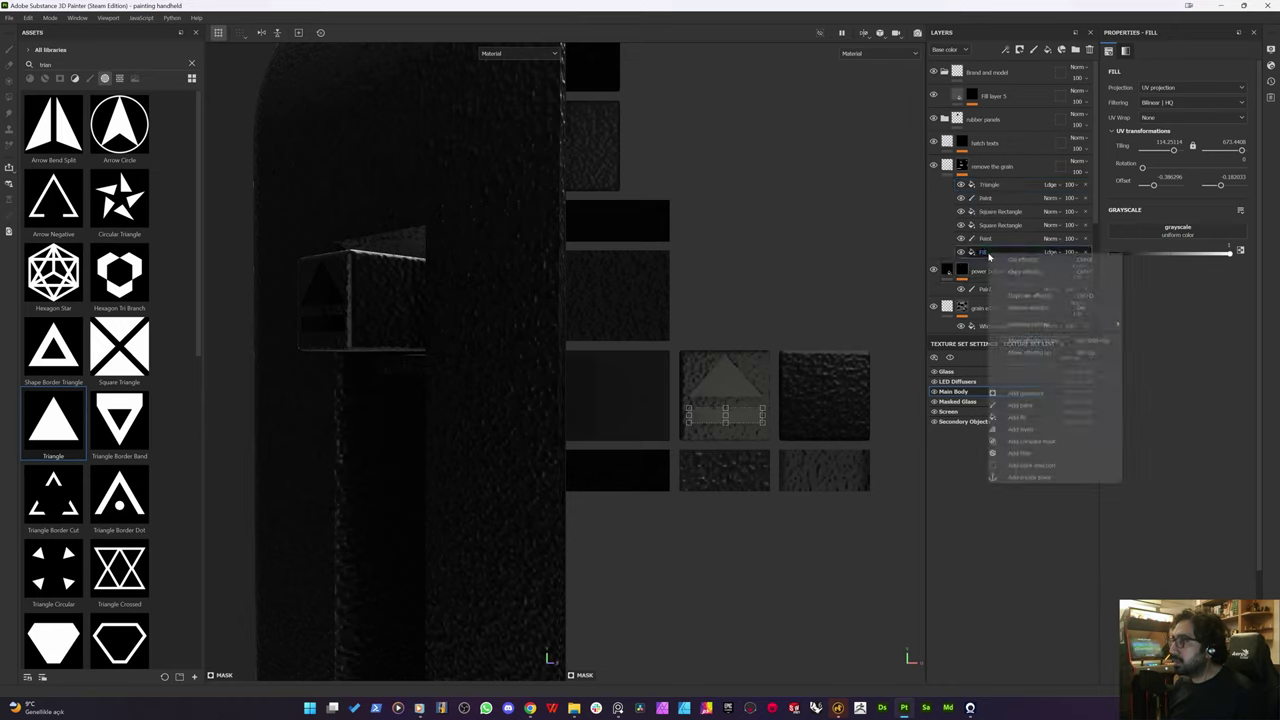
pyautogui.click(1030, 477)
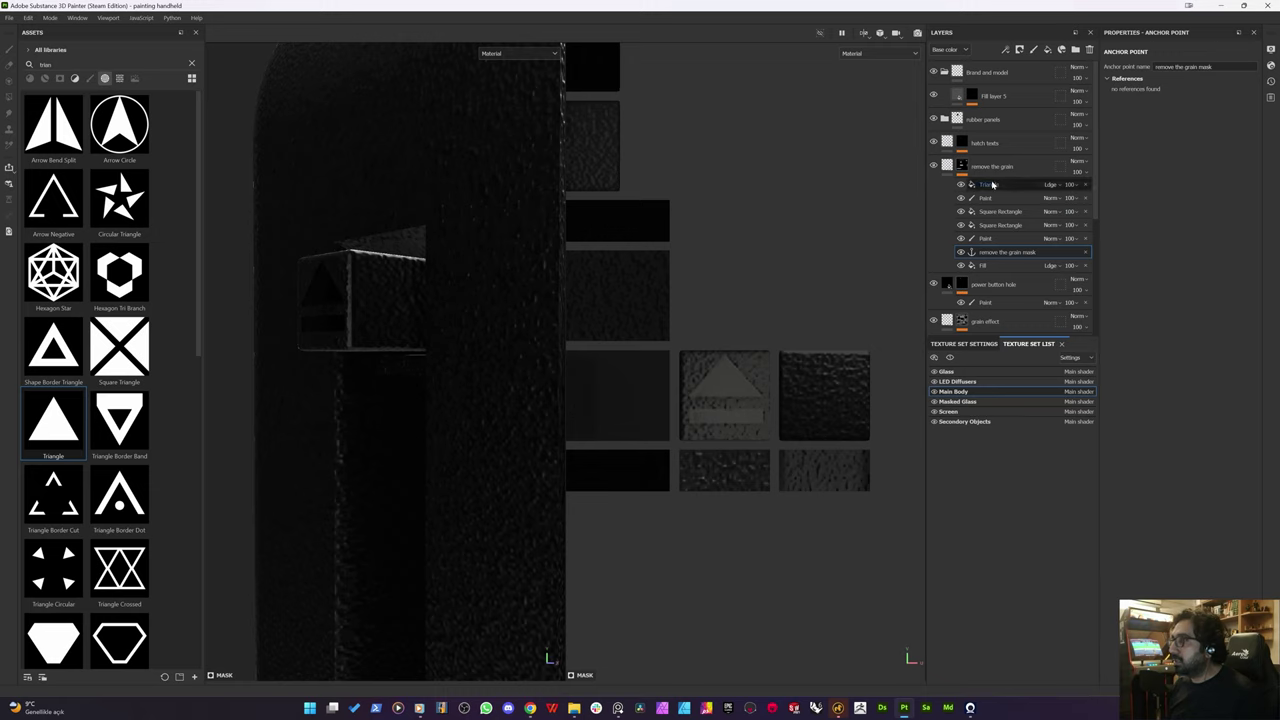
pyautogui.click(954, 50)
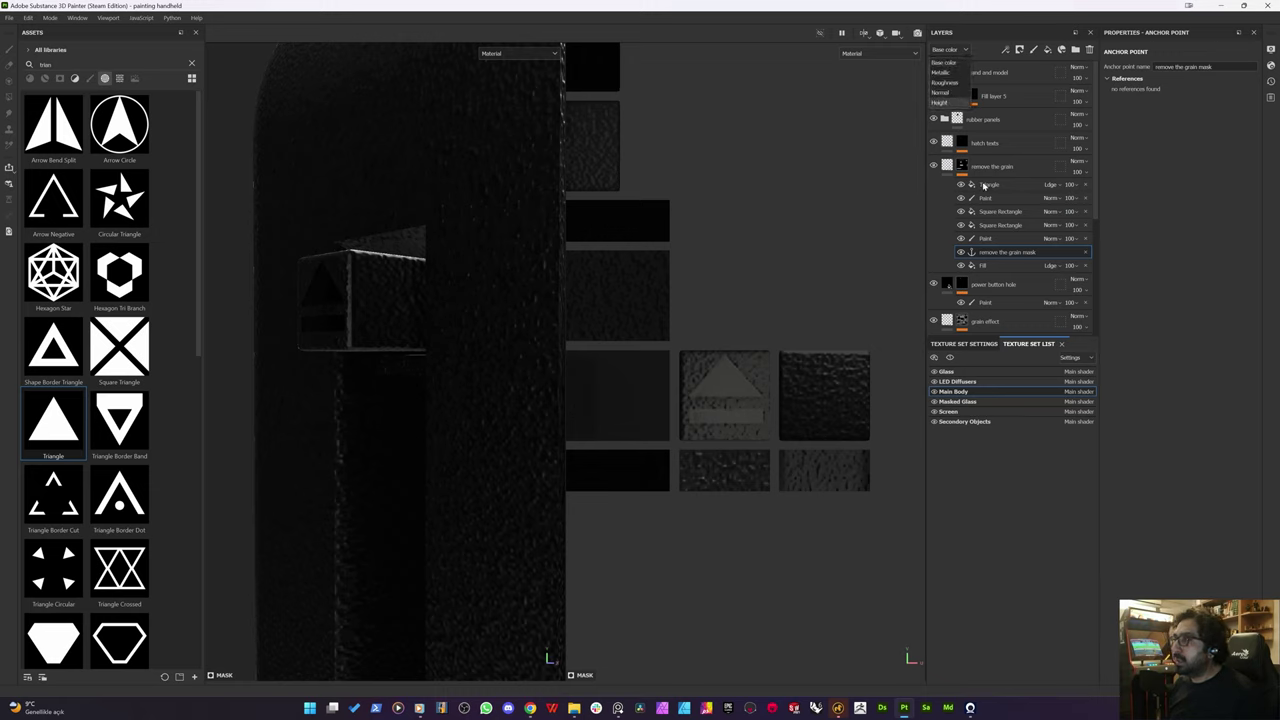
pyautogui.click(953, 47)
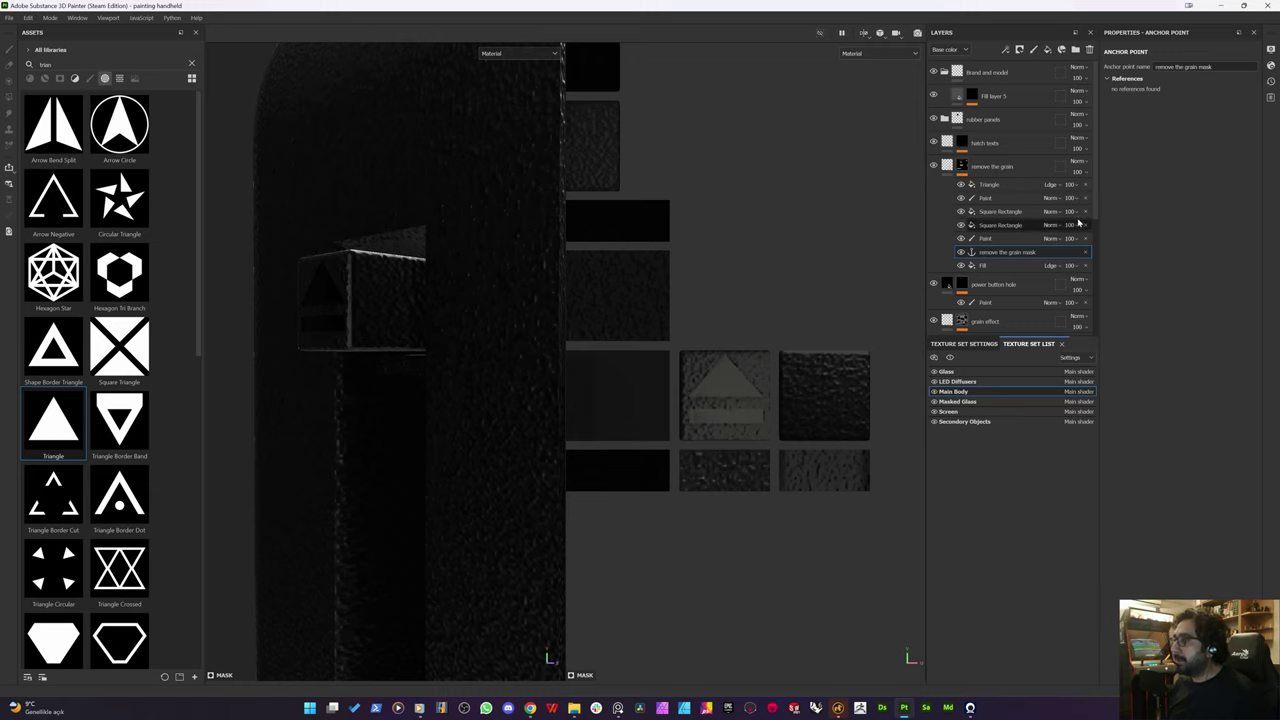
pyautogui.scroll(-3, 990, 173)
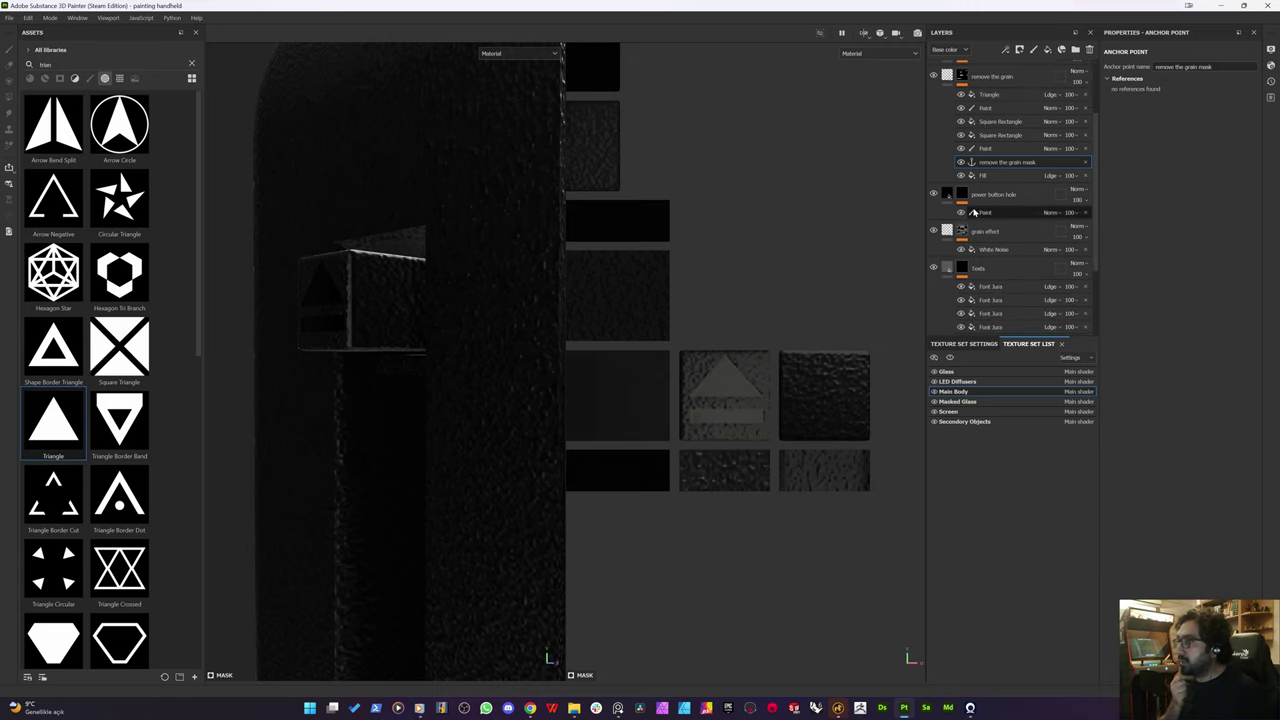
pyautogui.scroll(3, 973, 213)
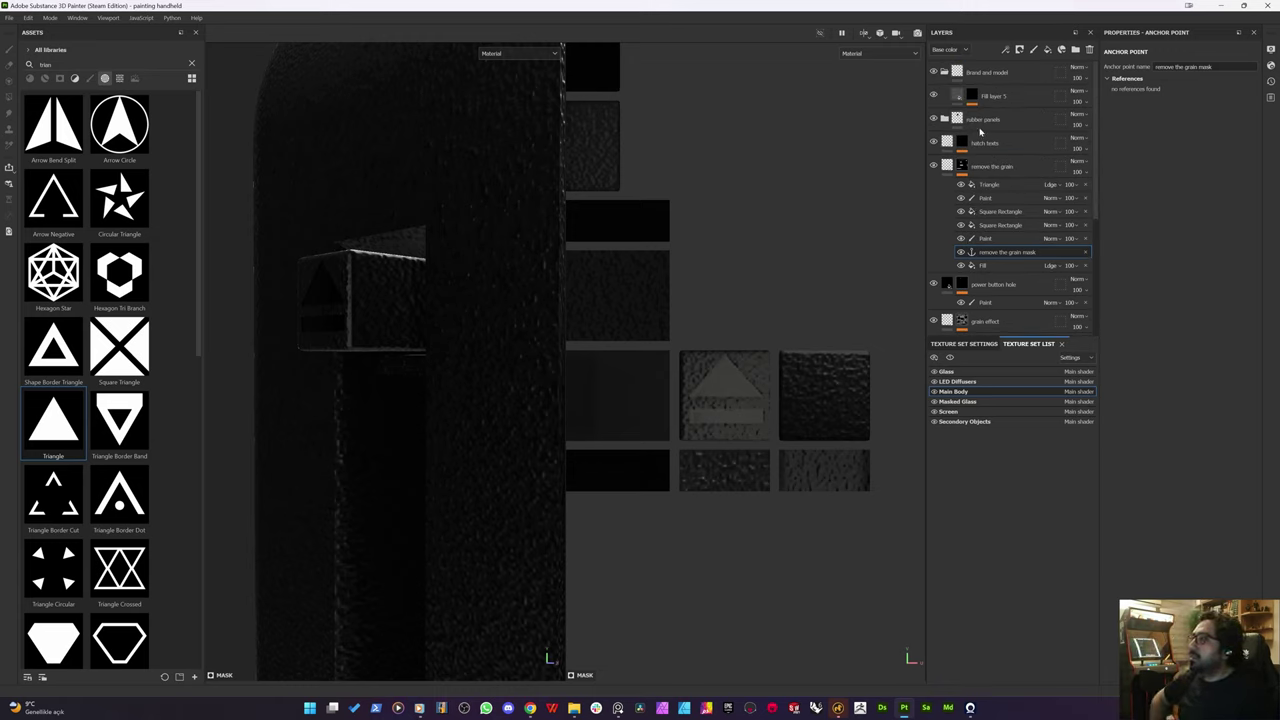
pyautogui.scroll(-1, 980, 130)
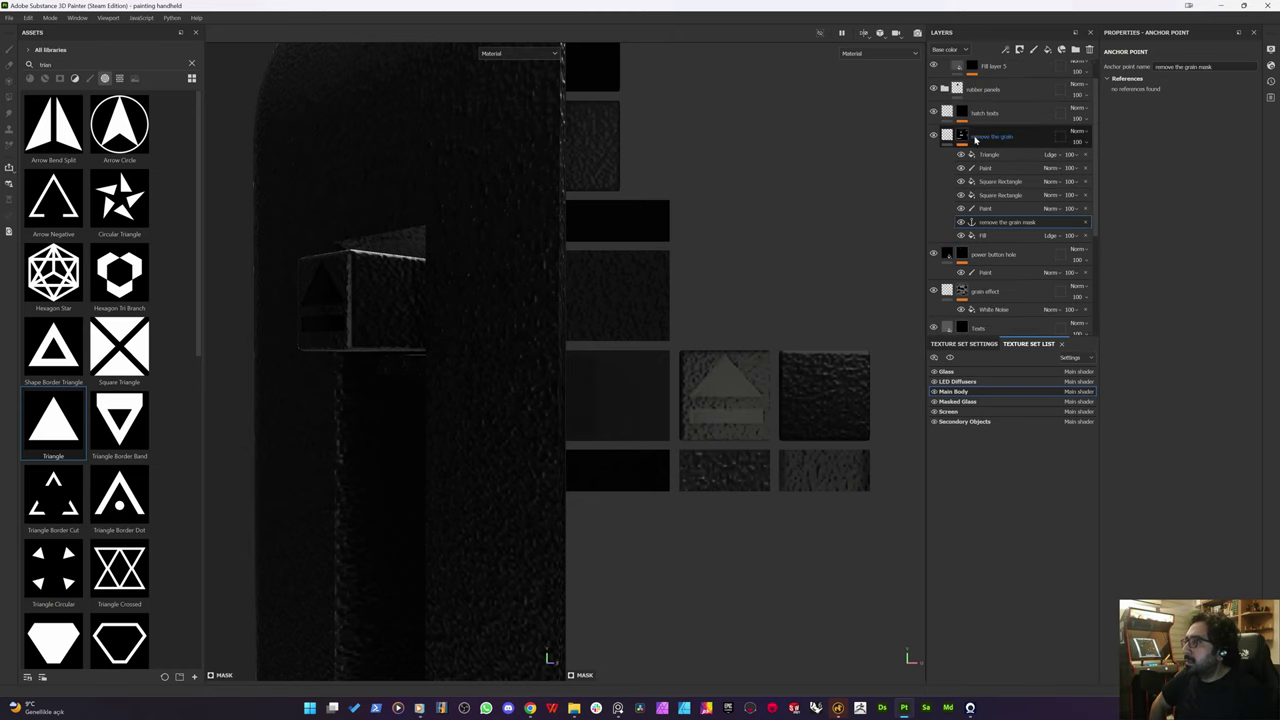
pyautogui.scroll(1, 975, 140)
# Step: Add a fill layer above the "rubber panels" folder and leave only its color channel active
pyautogui.click(945, 119)
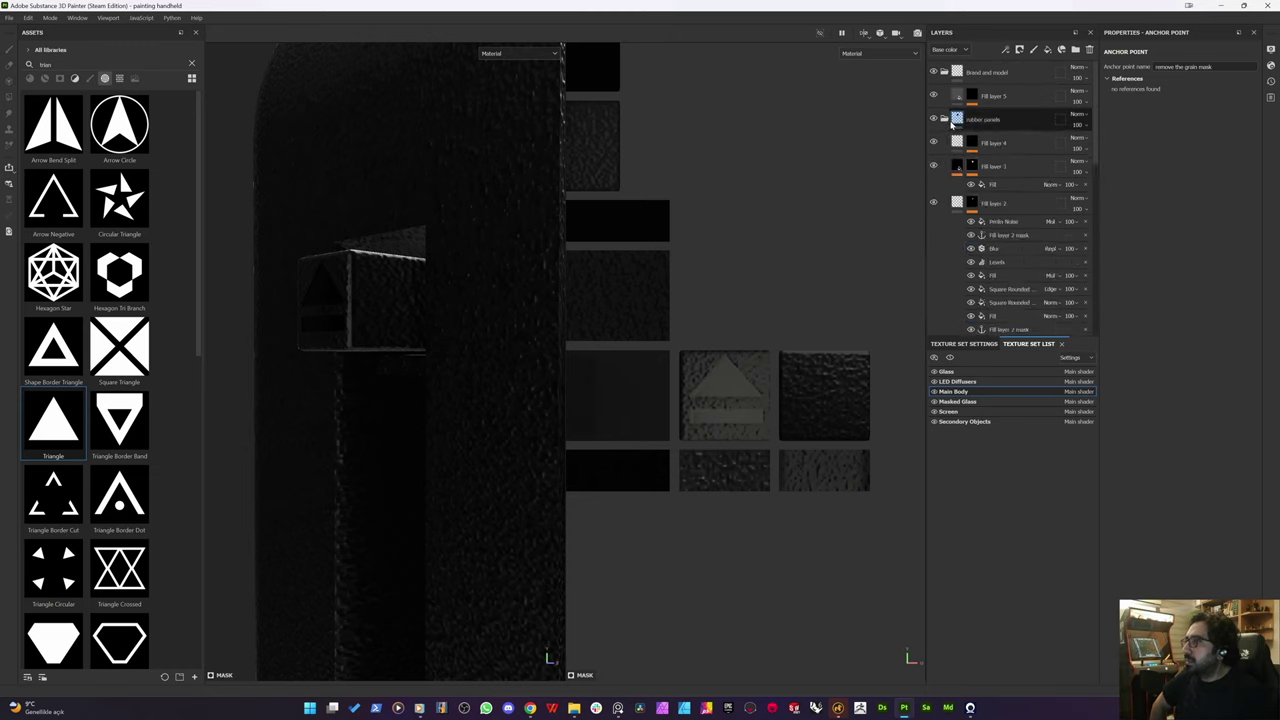
pyautogui.click(951, 122)
pyautogui.click(1049, 52)
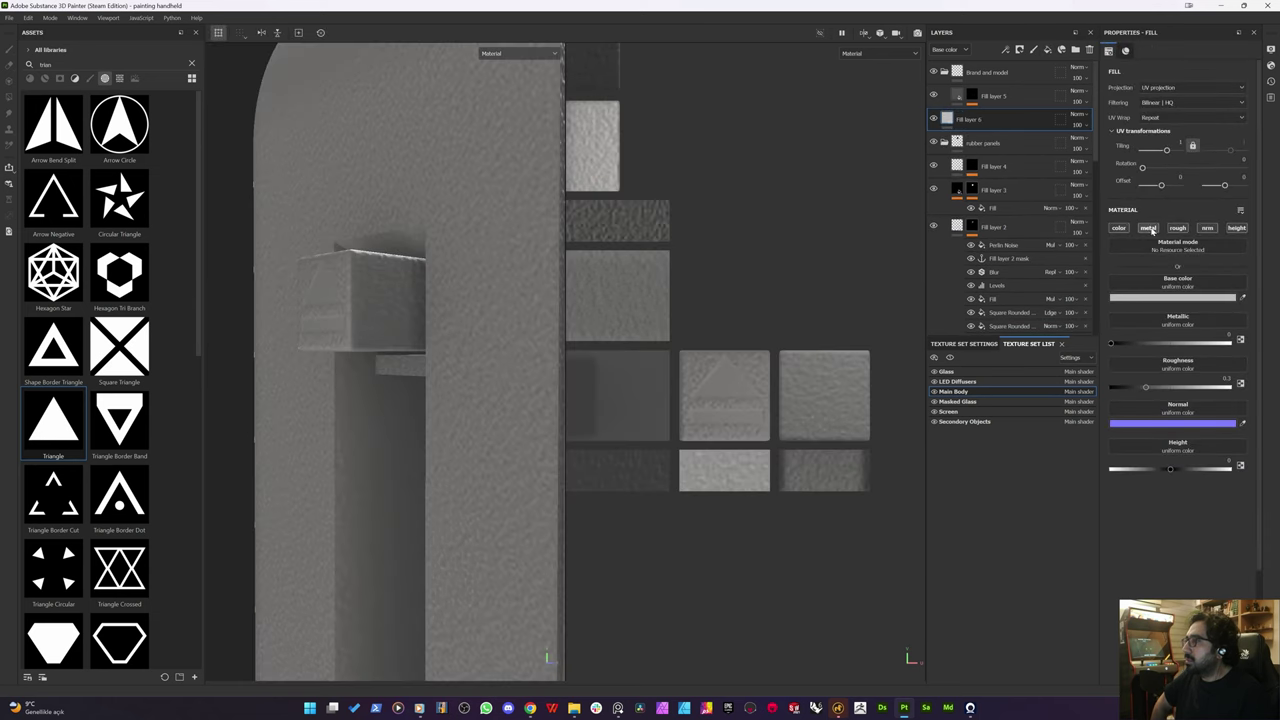
pyautogui.click(1150, 228)
pyautogui.click(1180, 229)
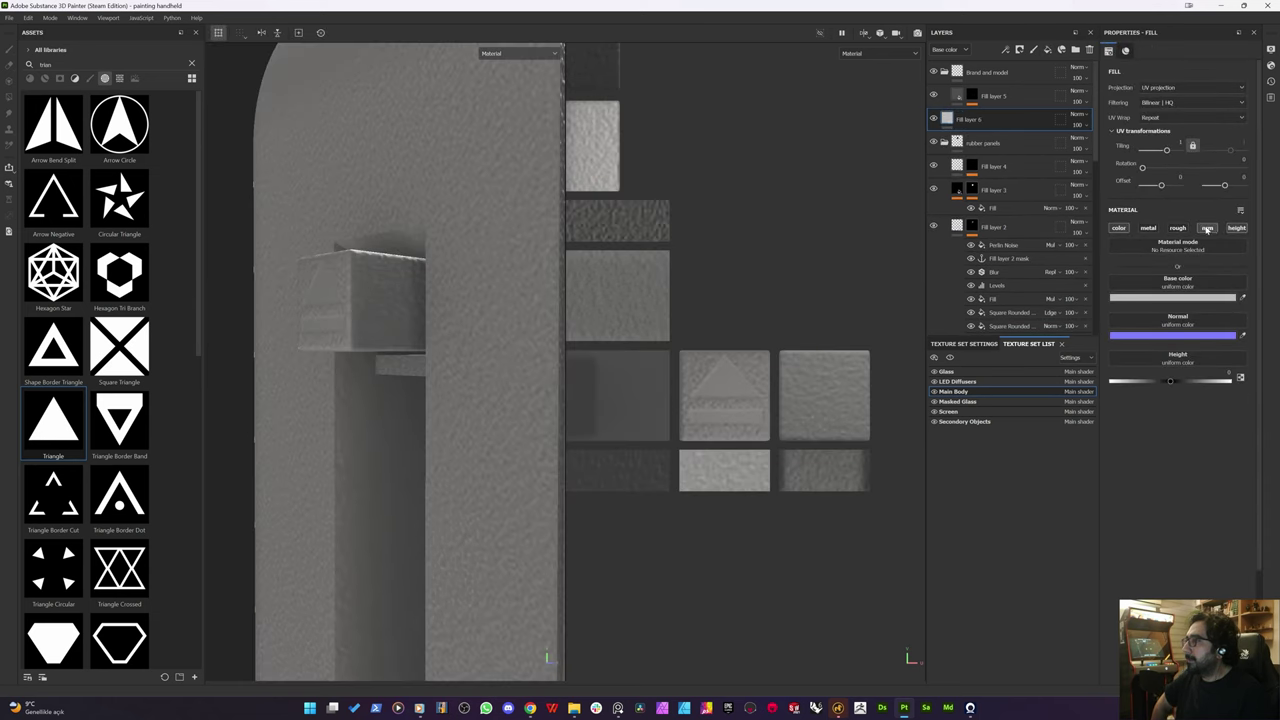
pyautogui.click(1207, 229)
pyautogui.click(1236, 229)
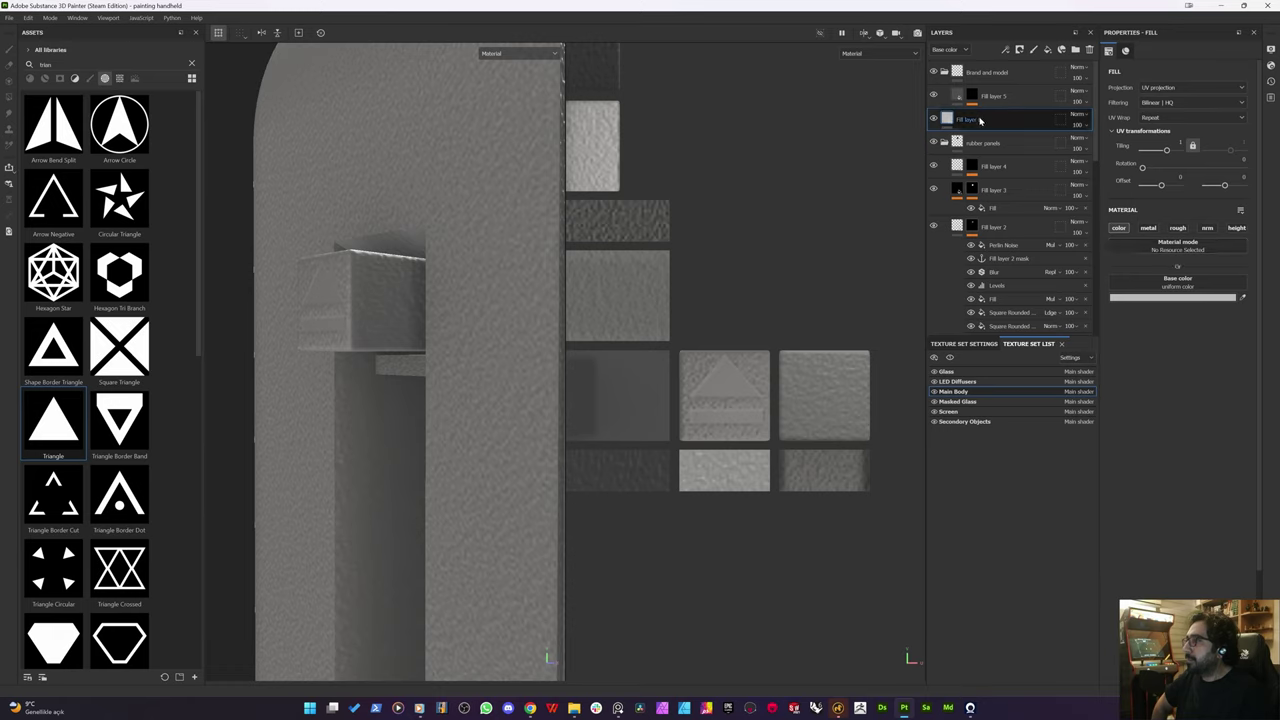
# Step: Copy the bar's Fill effect from the "remove the grain" mask and paste it into the mask of Fill layer 6
pyautogui.scroll(-2, 1005, 195)
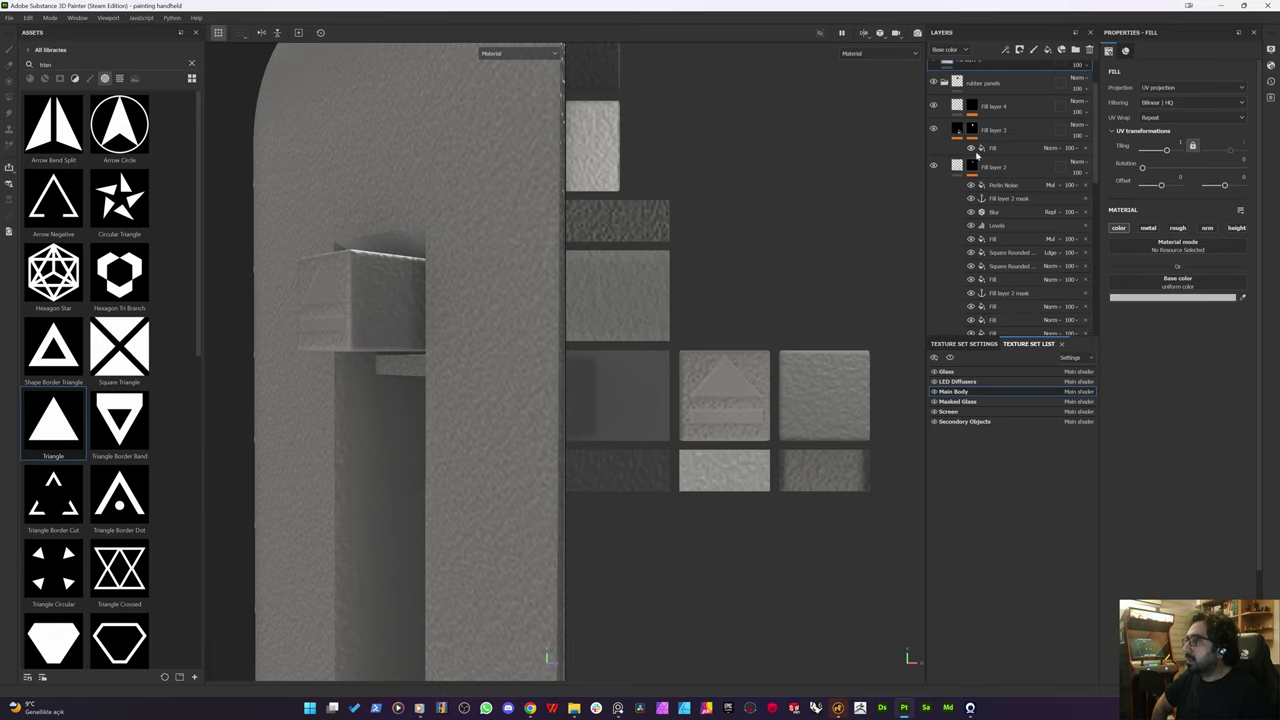
pyautogui.scroll(2, 975, 175)
pyautogui.click(975, 192)
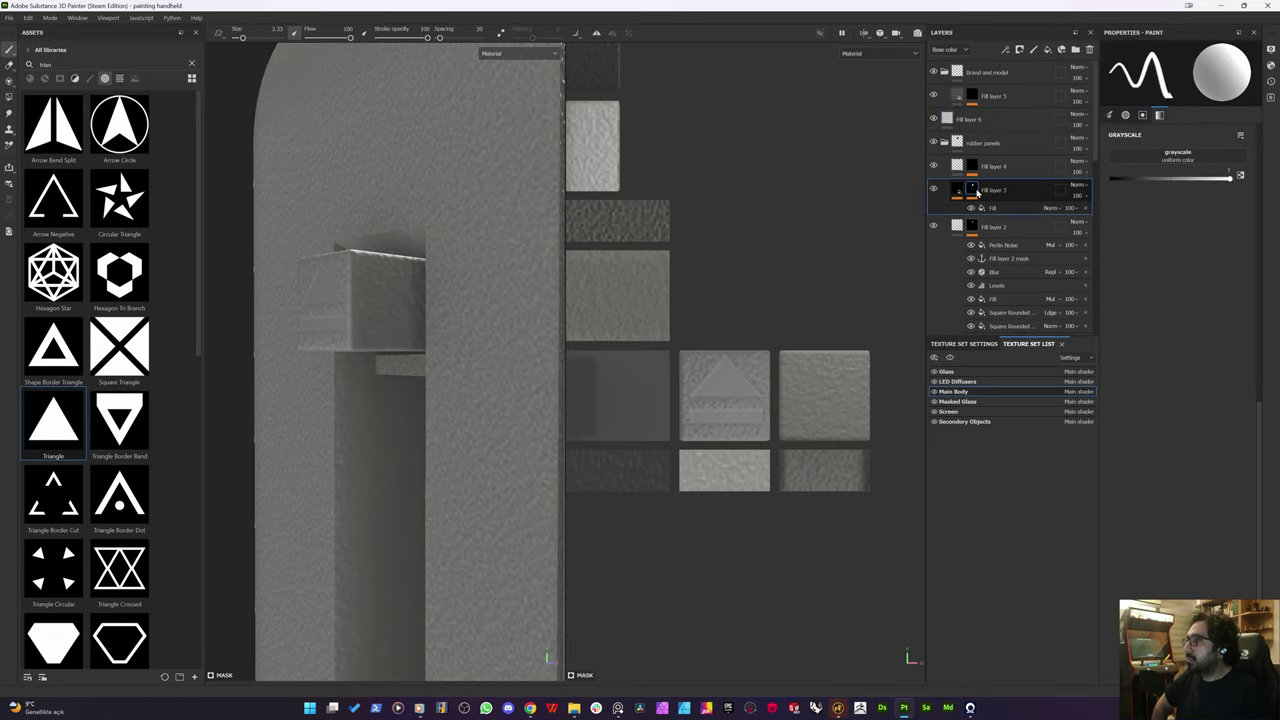
pyautogui.scroll(-2, 980, 190)
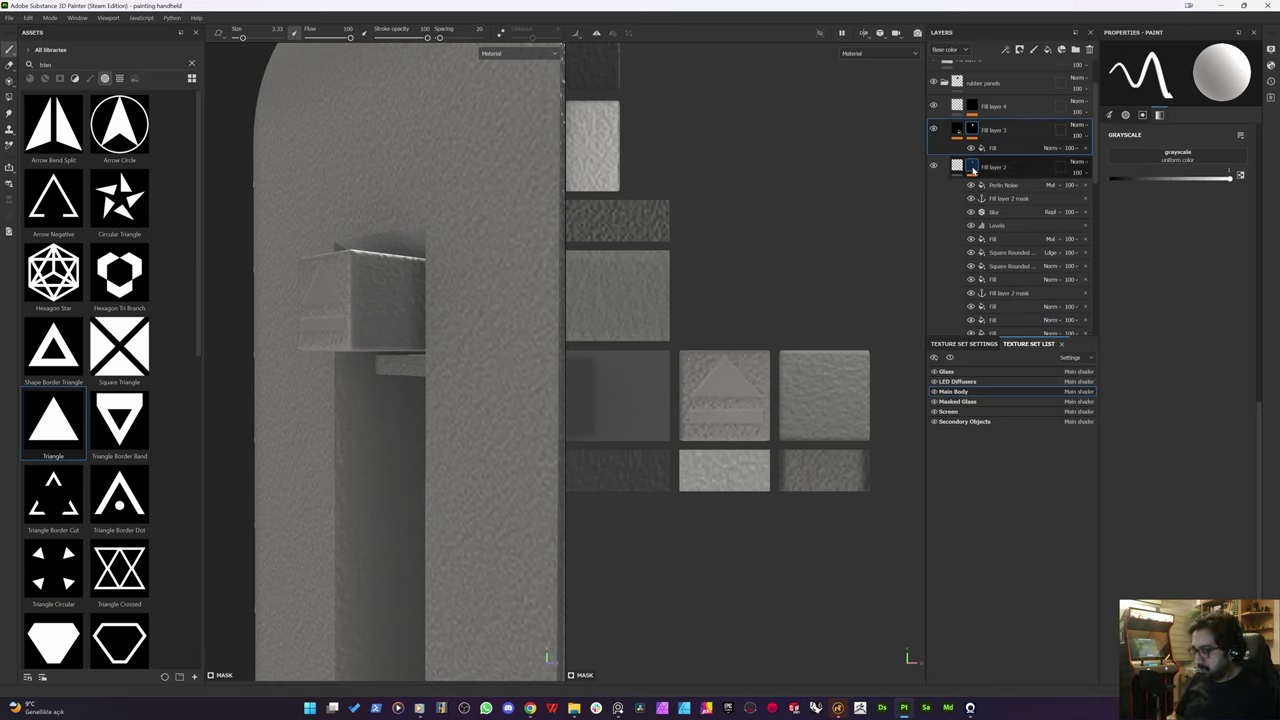
pyautogui.scroll(-4, 985, 230)
pyautogui.scroll(-2, 985, 280)
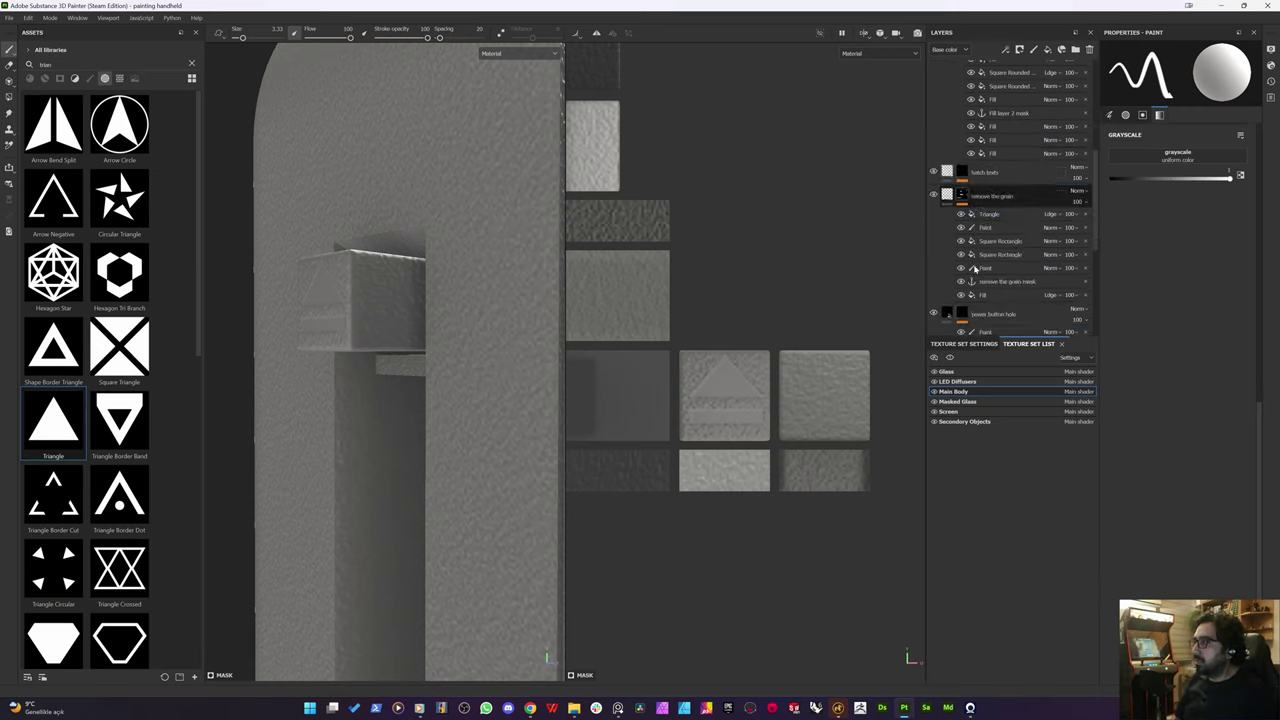
pyautogui.click(982, 295)
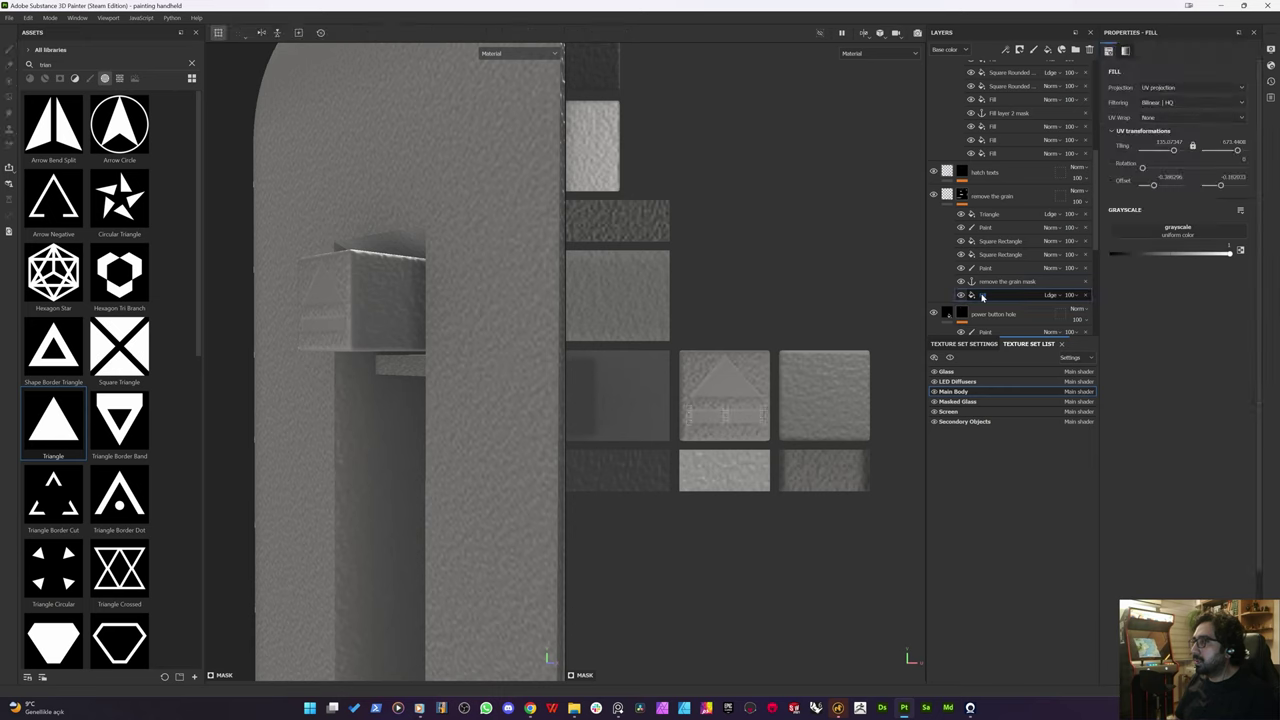
pyautogui.rightClick(983, 295)
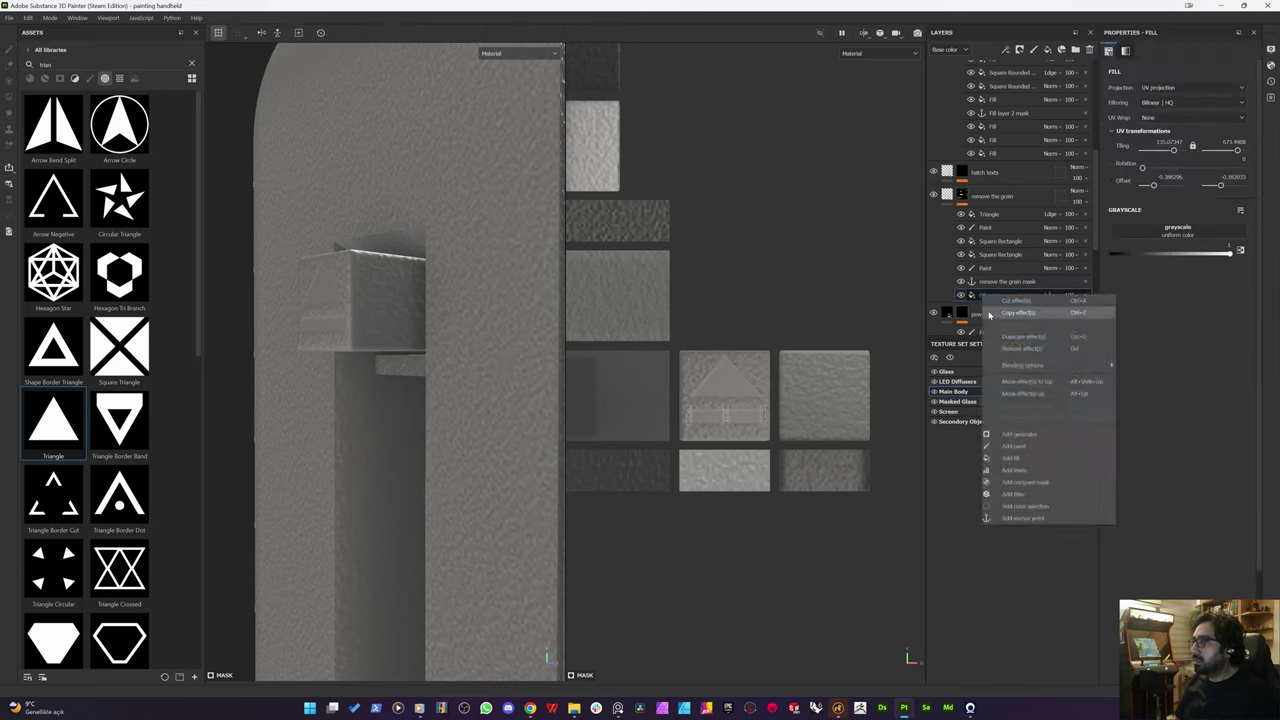
pyautogui.click(1014, 313)
pyautogui.scroll(8, 980, 180)
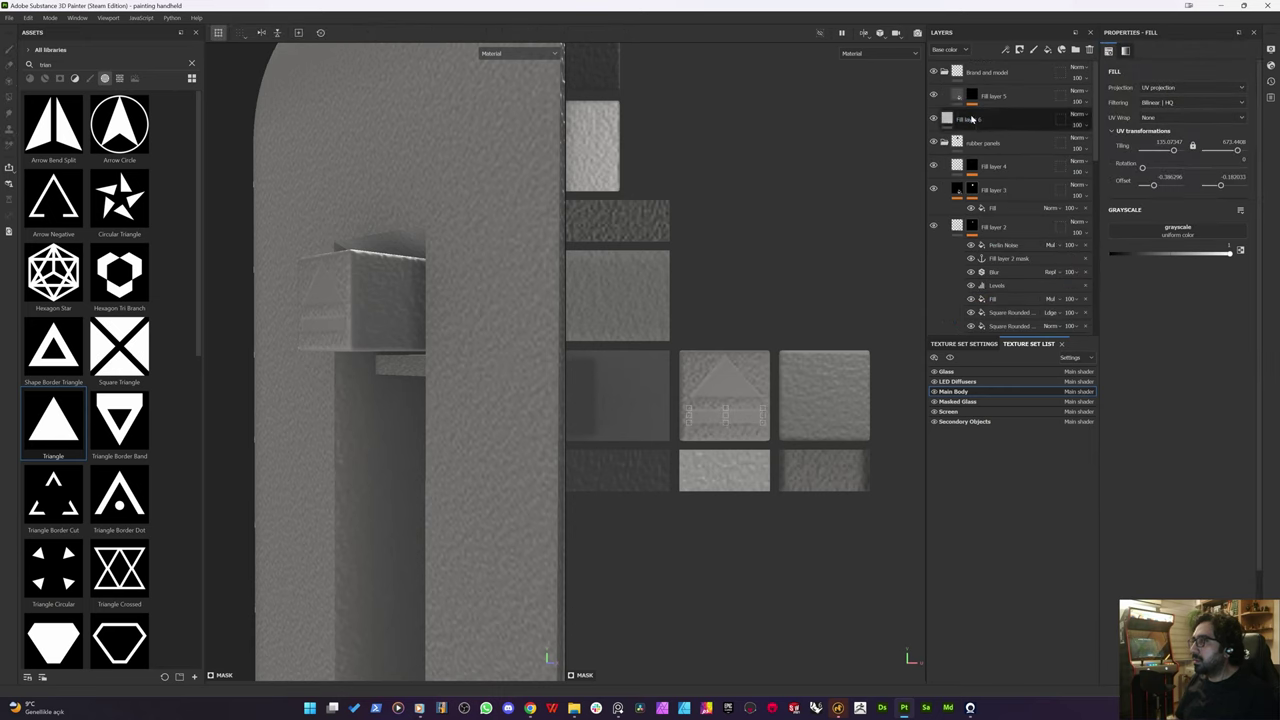
pyautogui.click(971, 119)
pyautogui.hotkey('ctrl', 'v')
# Step: Delete the anchor point from the "remove the grain" mask and move the Triangle effect directly above the bar's Fill
pyautogui.scroll(-5, 980, 175)
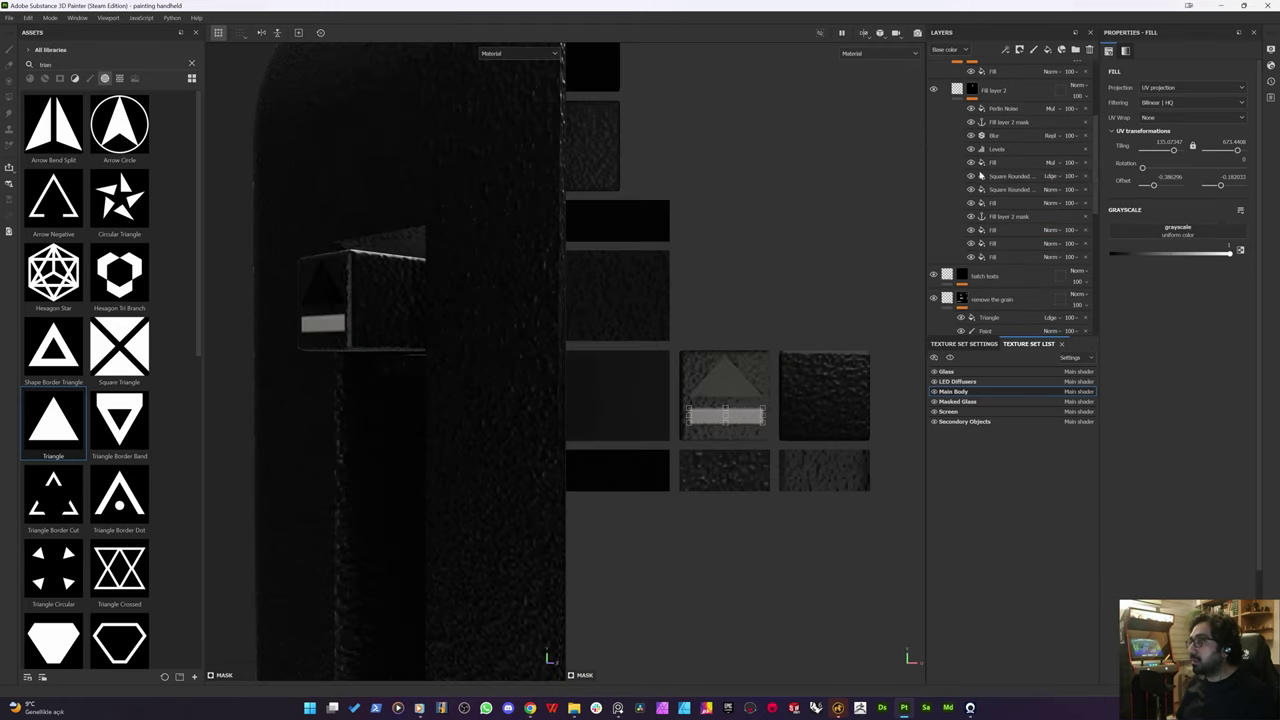
pyautogui.scroll(-3, 983, 208)
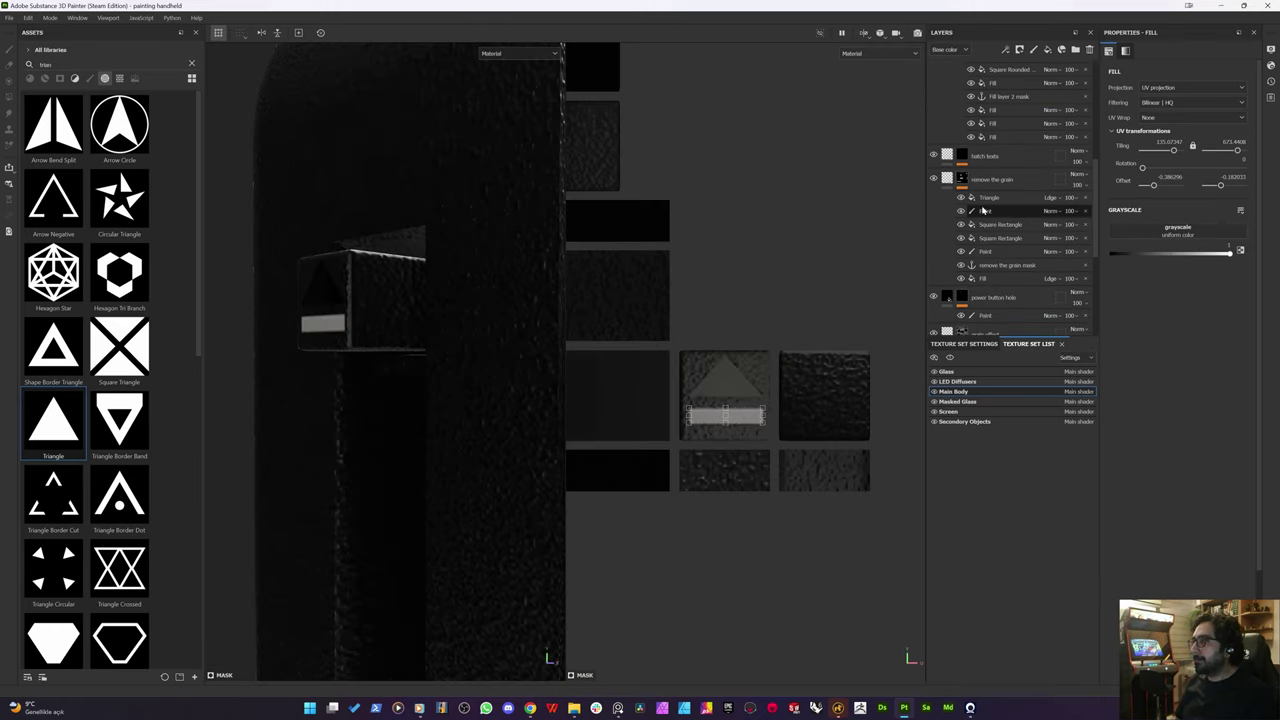
pyautogui.doubleClick(992, 266)
pyautogui.press('Return')
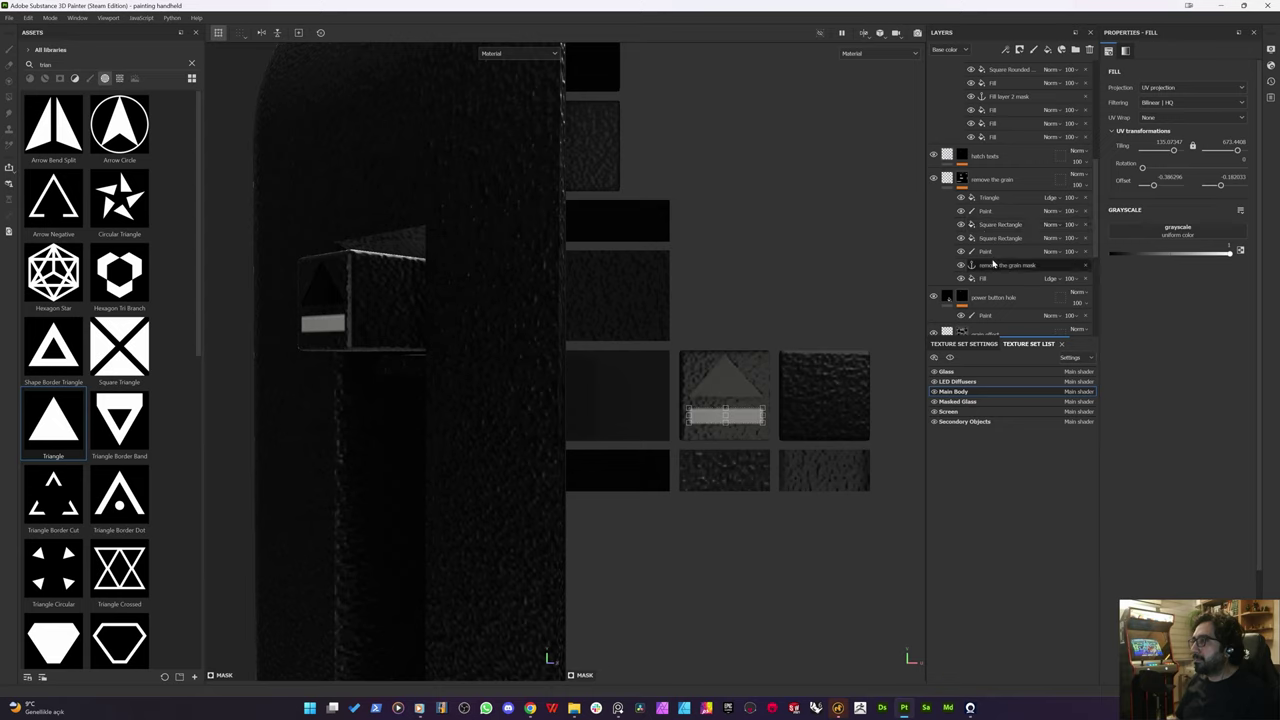
pyautogui.click(1087, 265)
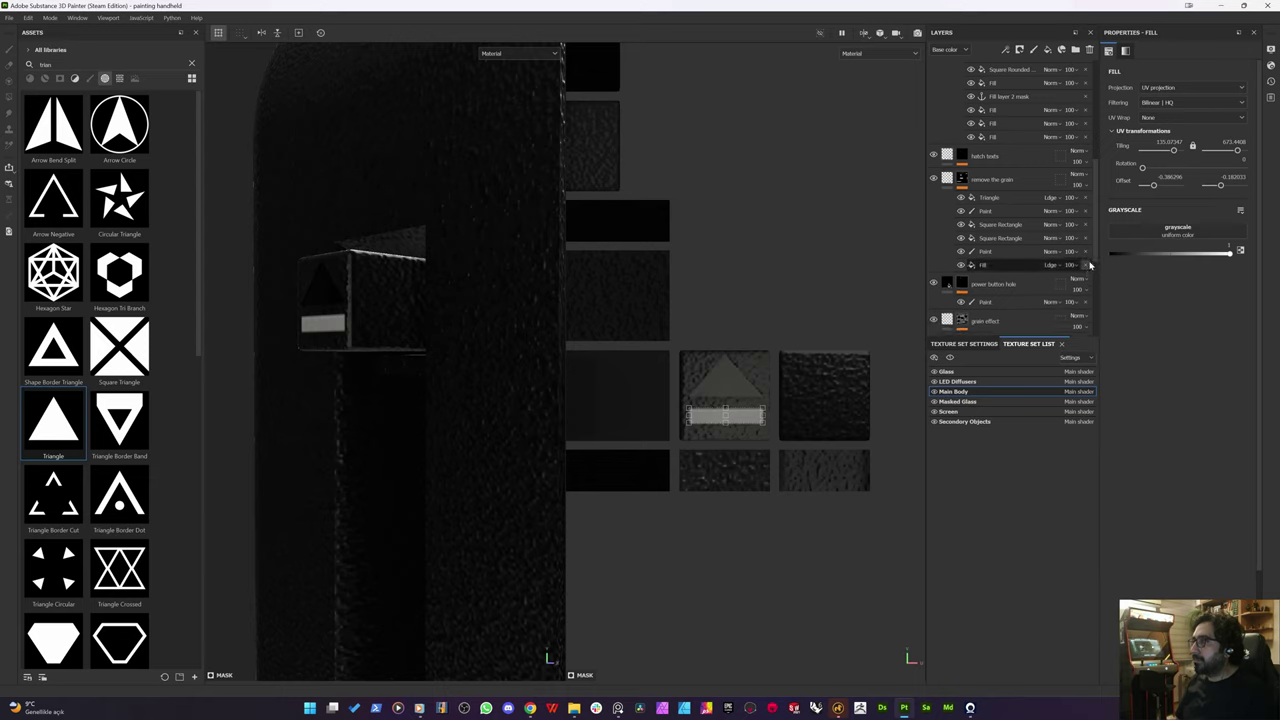
pyautogui.click(997, 253)
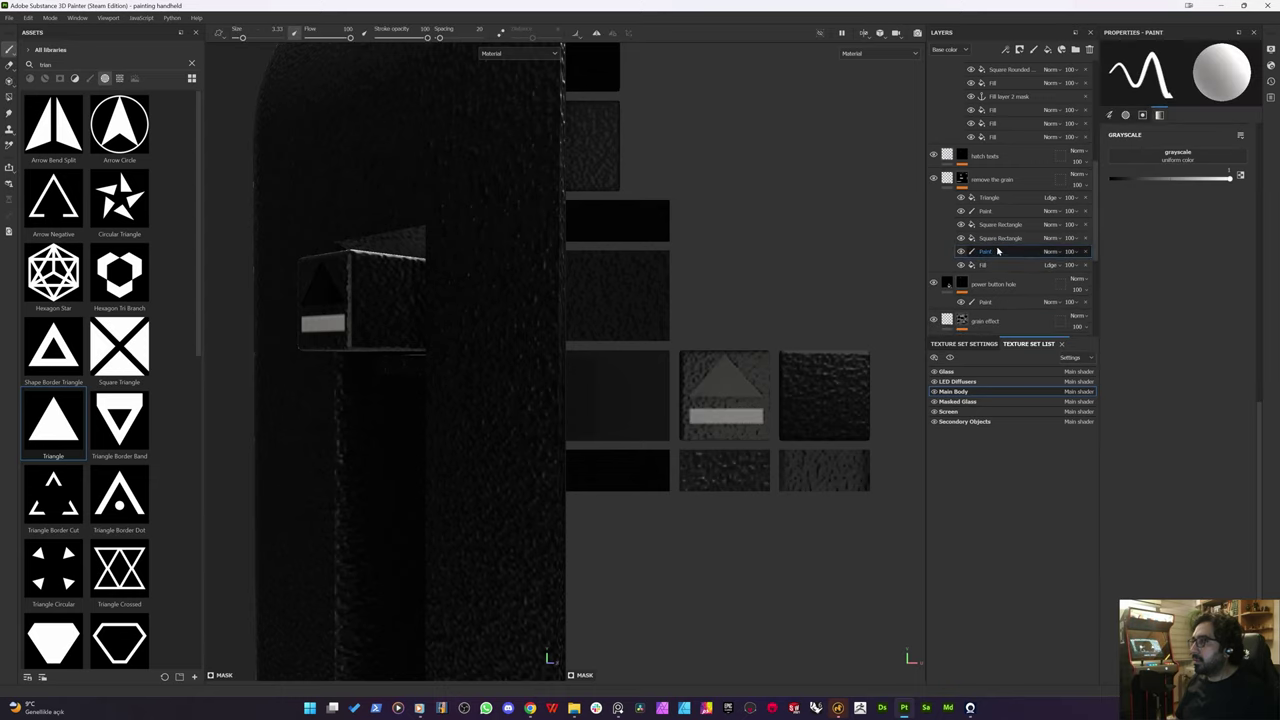
pyautogui.moveTo(993, 199); pyautogui.dragTo(985, 254)
pyautogui.scroll(4, 987, 212)
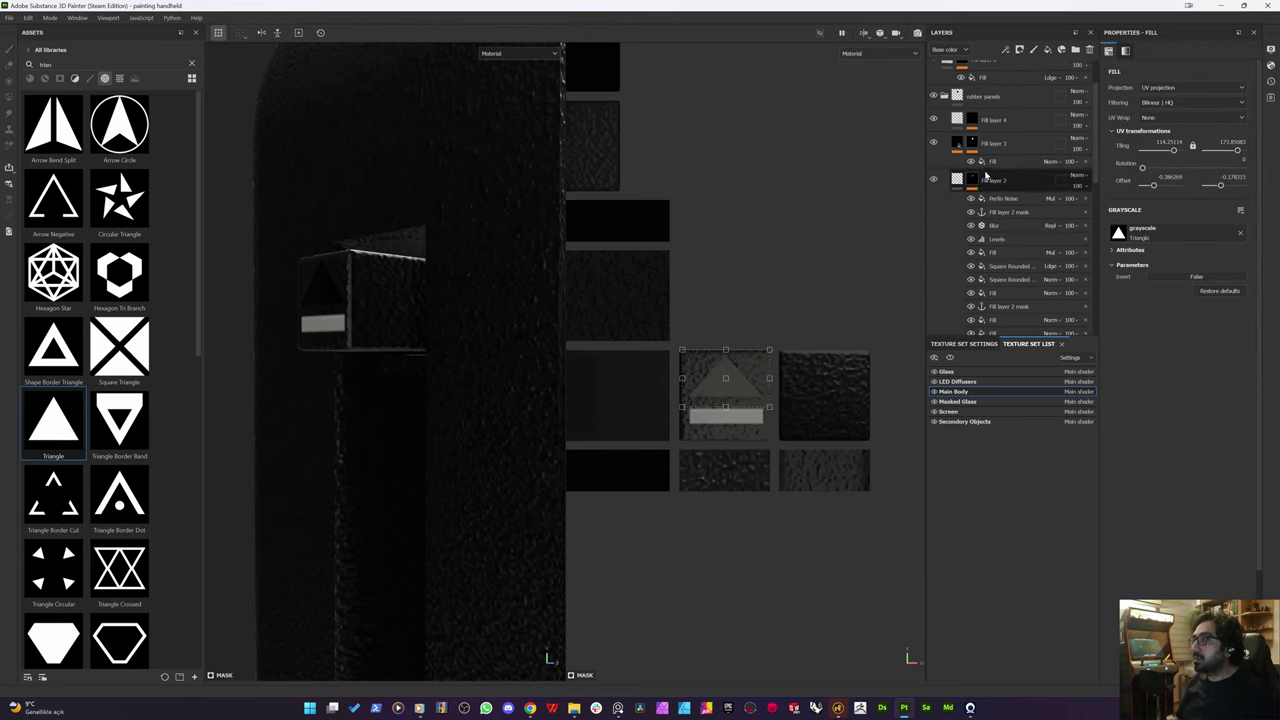
pyautogui.moveTo(986, 175); pyautogui.dragTo(975, 144)
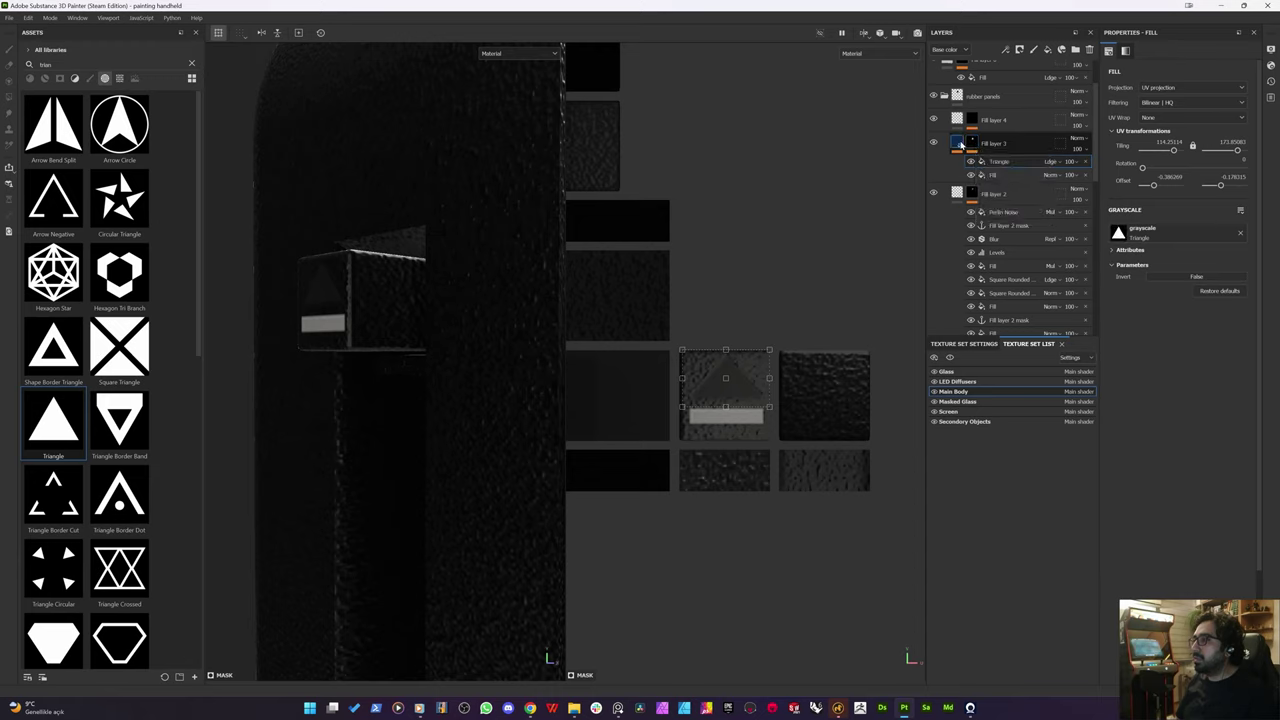
pyautogui.click(961, 143)
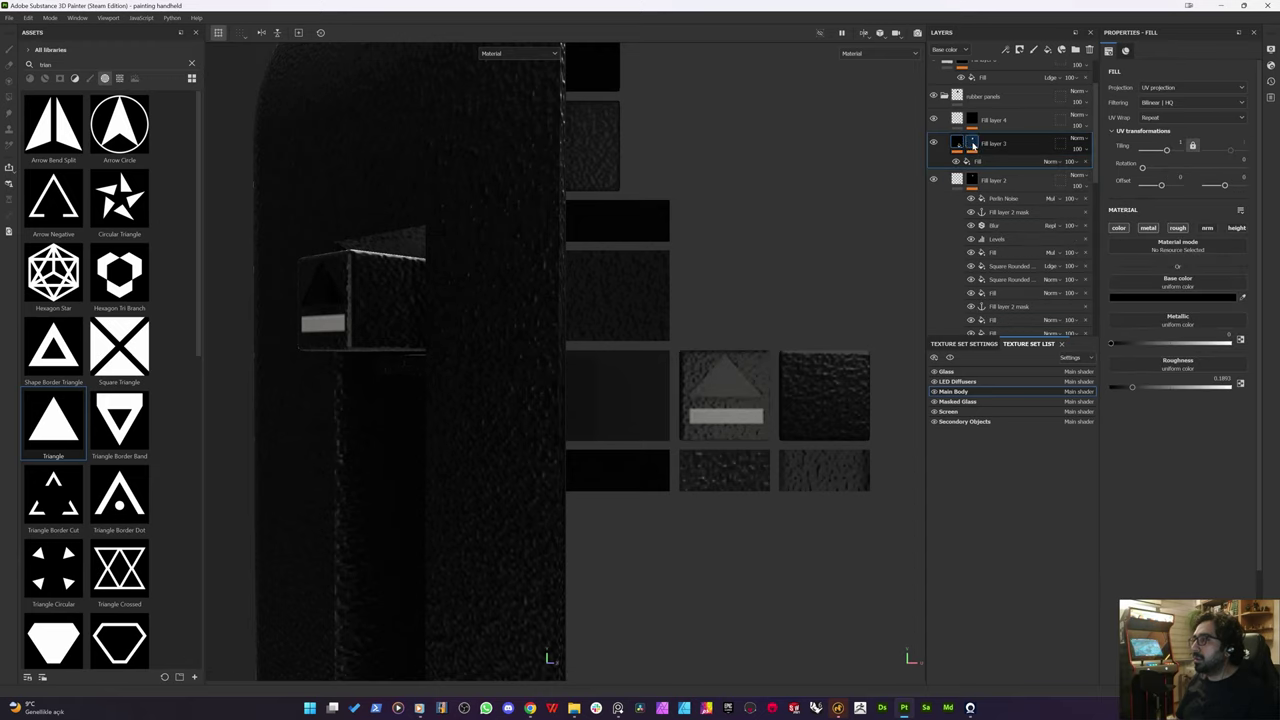
pyautogui.click(973, 146)
# Step: Paste the Triangle effect into Fill layer 6's mask above the bar's Fill
pyautogui.scroll(2, 972, 139)
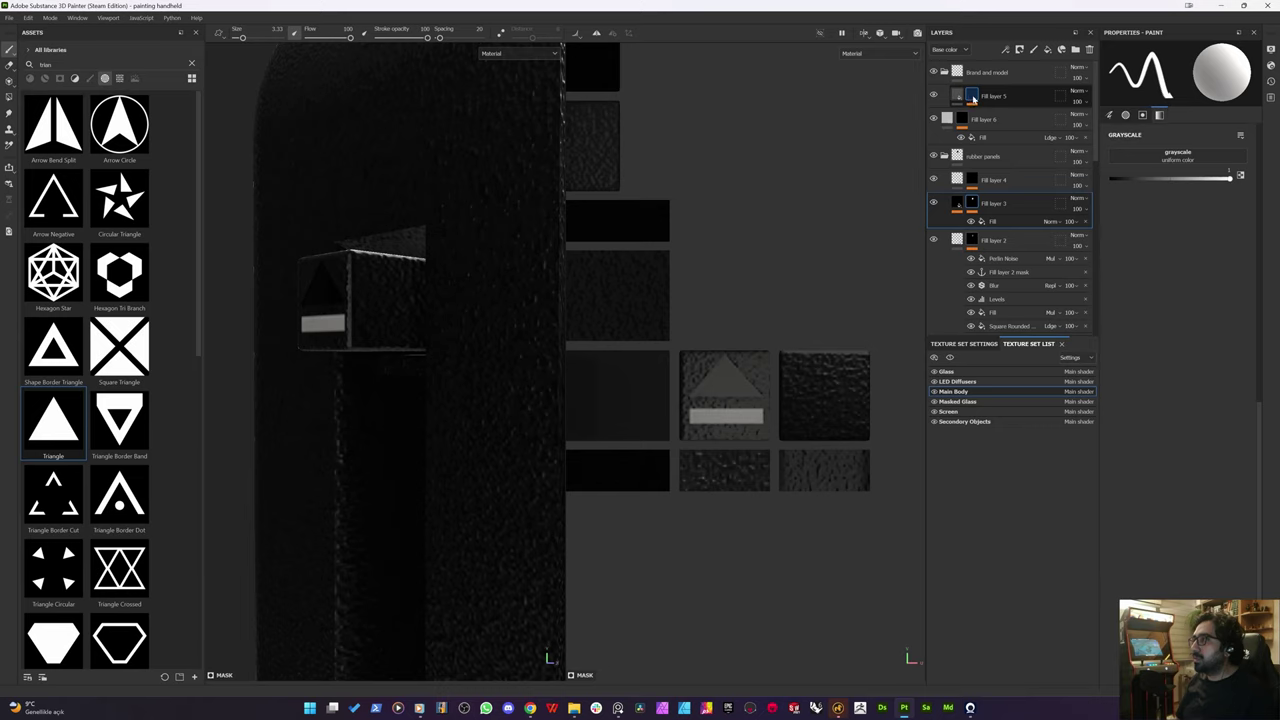
pyautogui.click(972, 97)
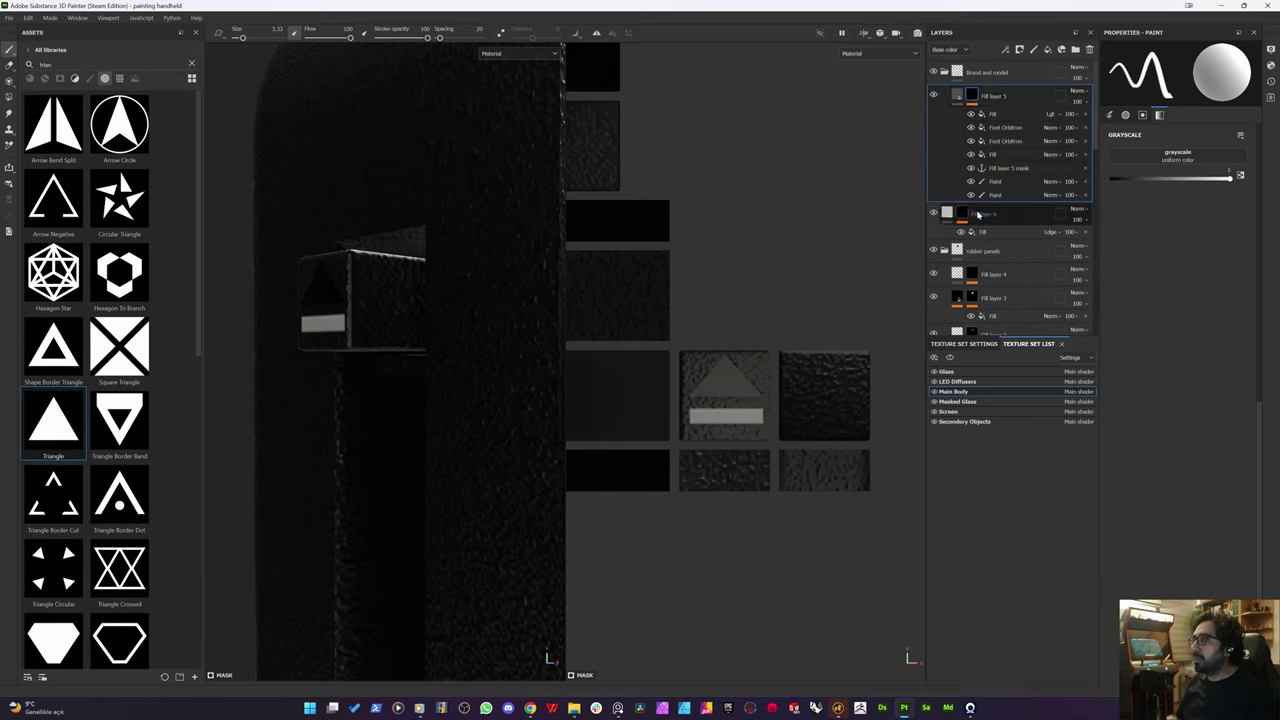
pyautogui.click(970, 215)
pyautogui.hotkey('ctrl', 'v')
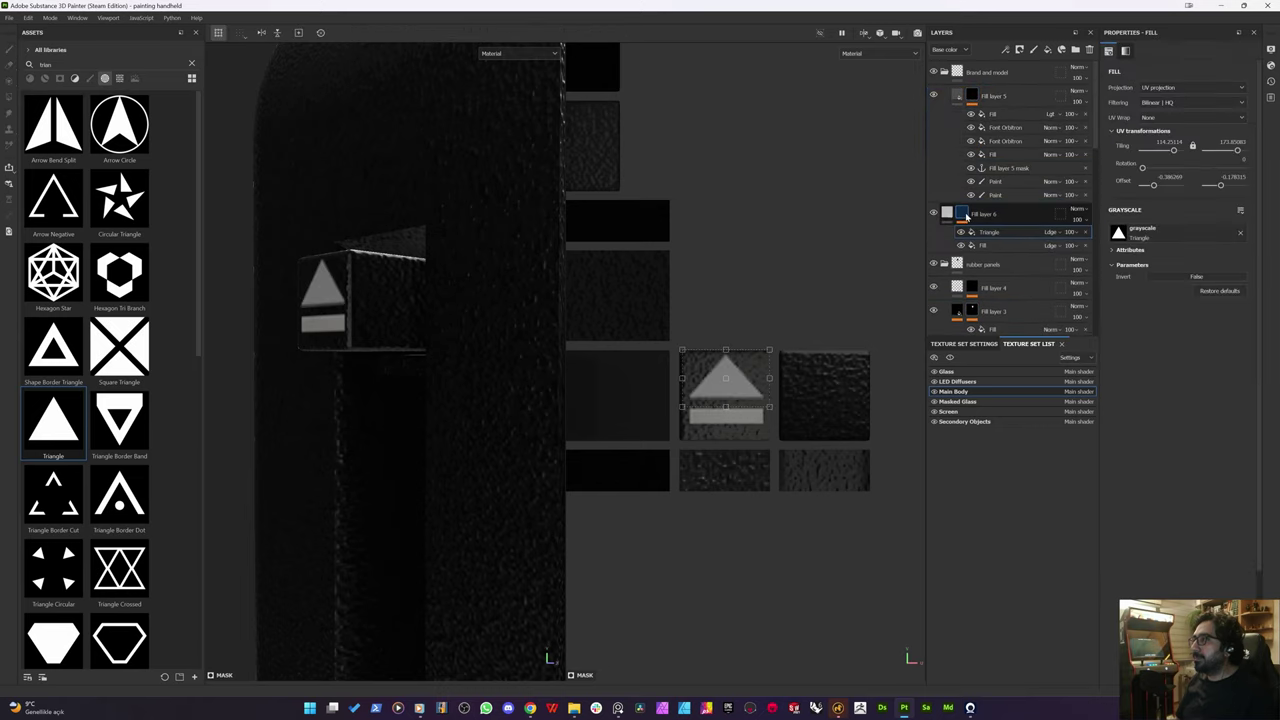
# Step: Delete the original Triangle and bar Fill effects from the "remove the grain" mask
pyautogui.scroll(-5, 975, 230)
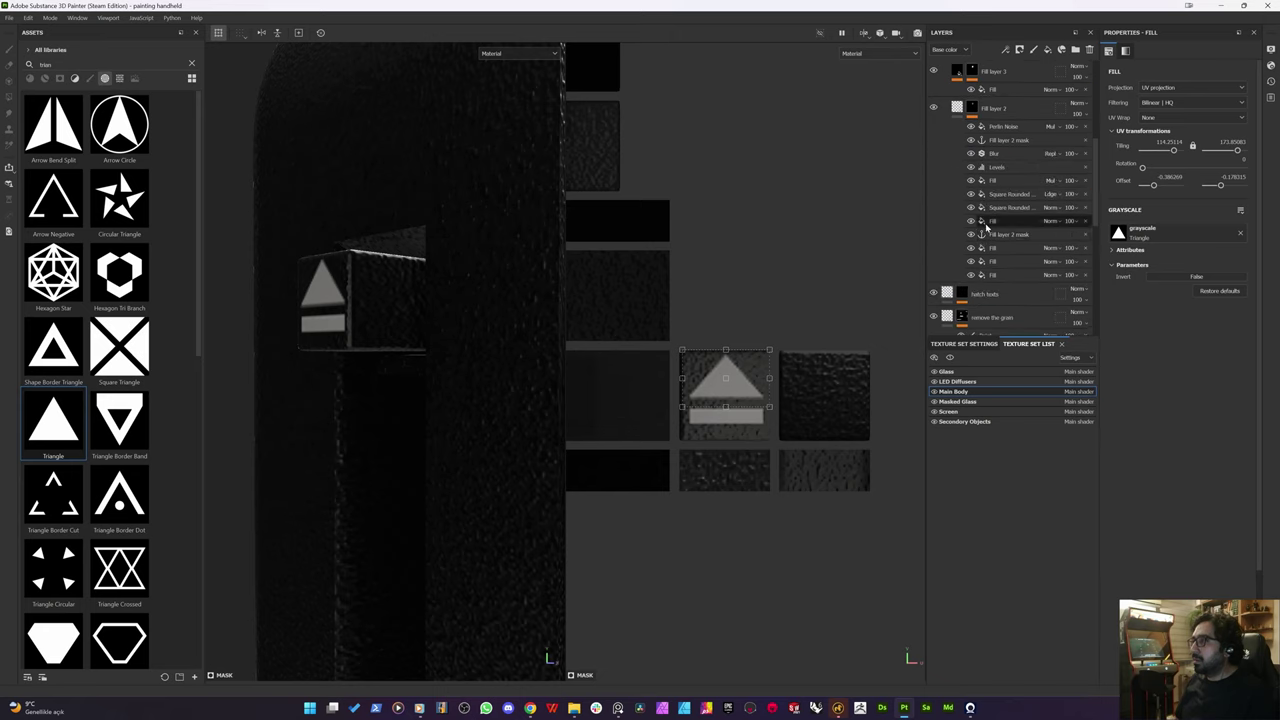
pyautogui.scroll(-3, 980, 240)
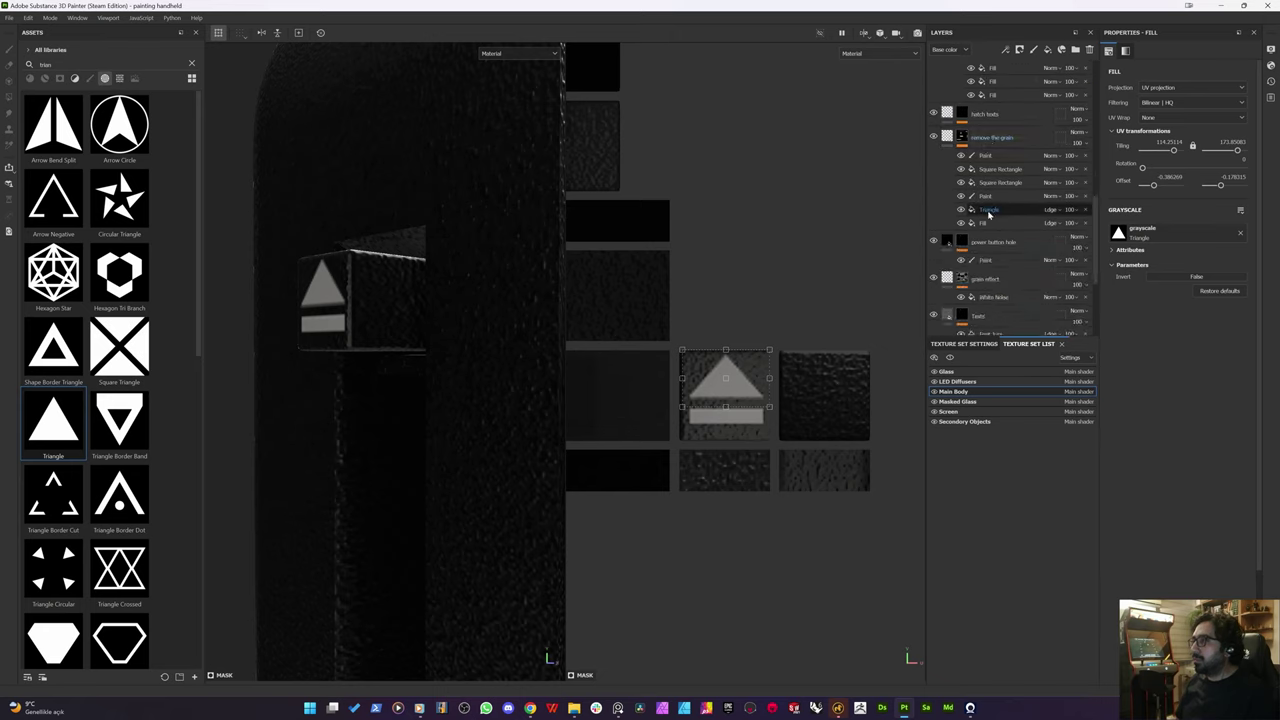
pyautogui.click(1085, 209)
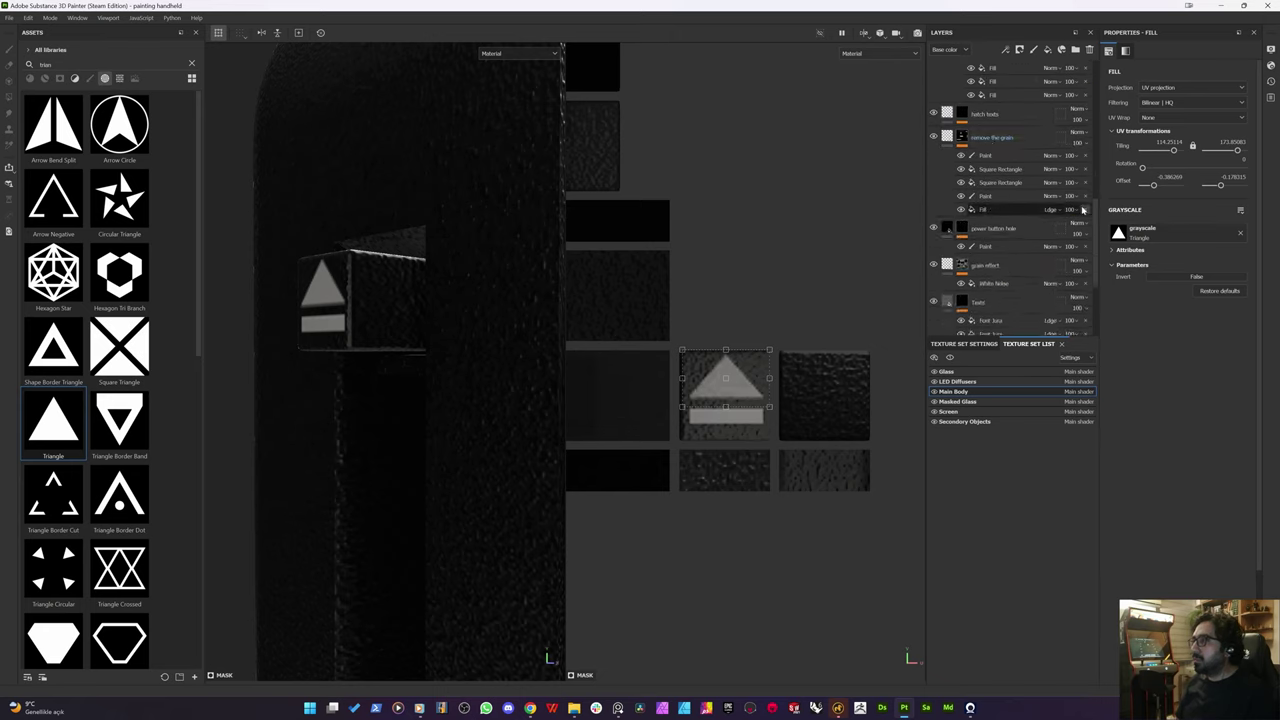
pyautogui.click(1082, 210)
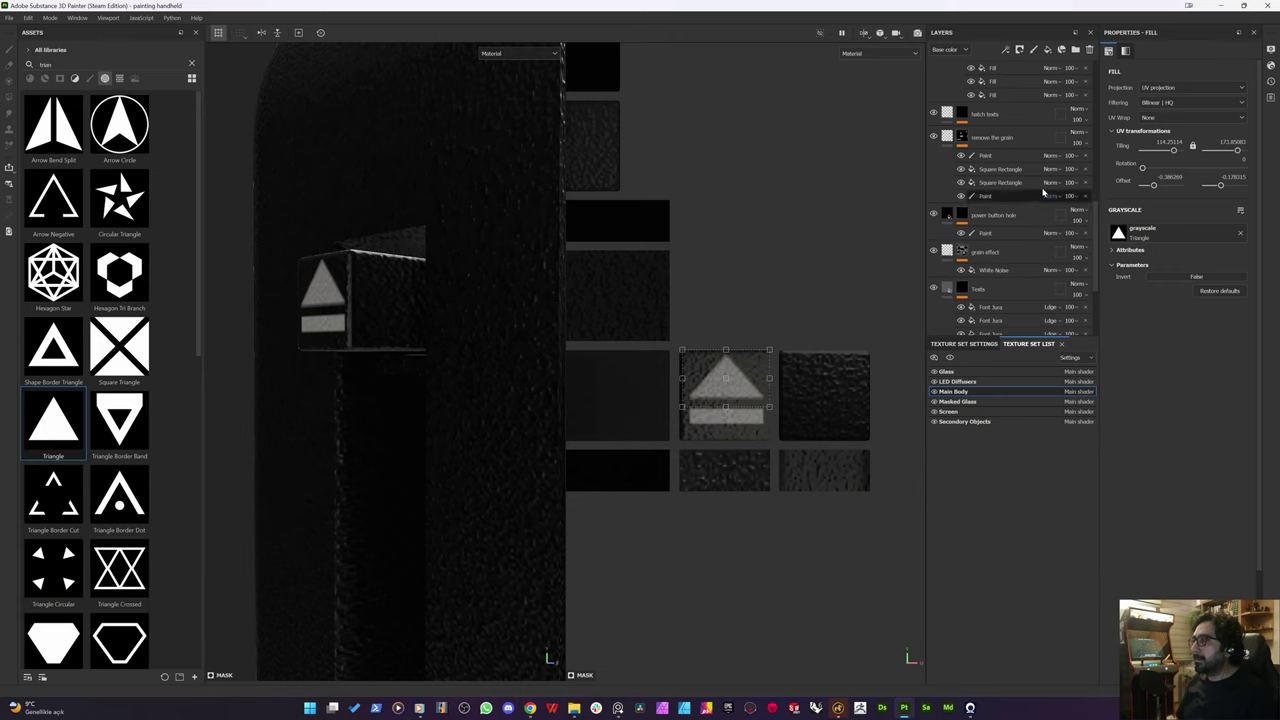
# Step: Activate the height channel of Fill layer 6, lower it to about -0.078 to engrave the eject symbol, and check the block from several angles
pyautogui.keyDown('alt'); pyautogui.moveTo(447, 289); pyautogui.dragTo(265, 284); pyautogui.keyUp('alt')
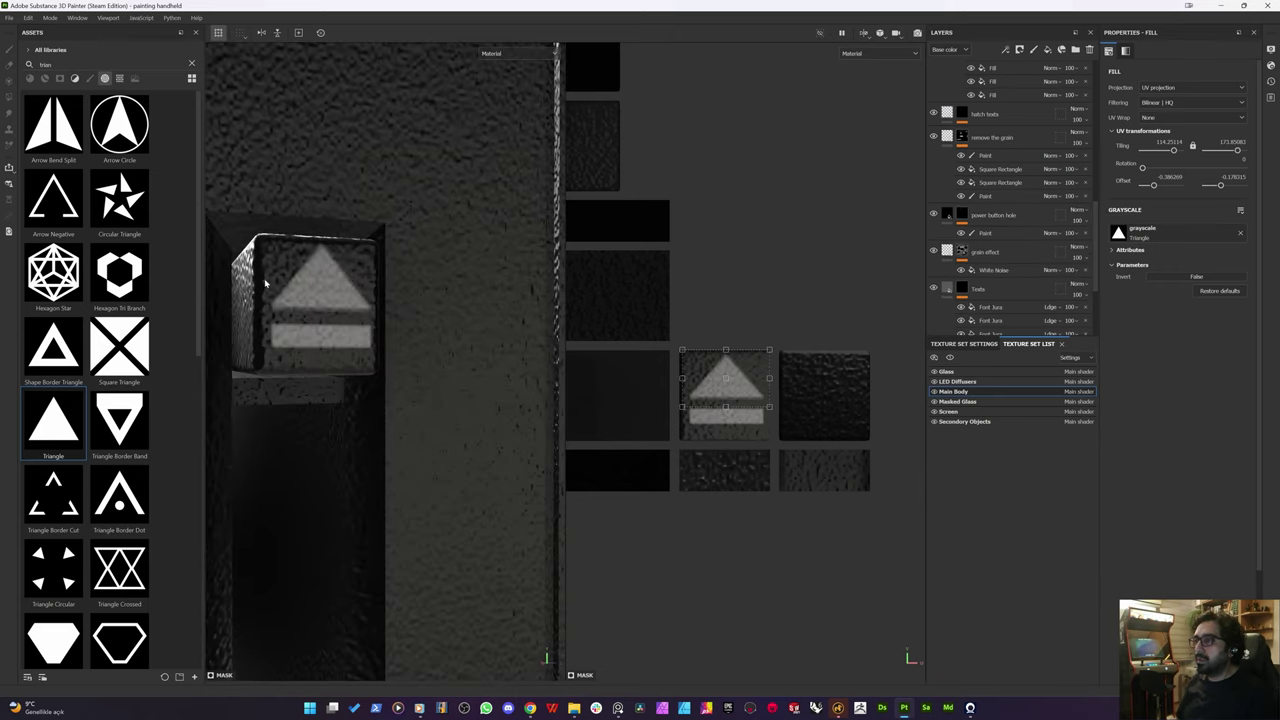
pyautogui.keyDown('alt'); pyautogui.moveTo(298, 276); pyautogui.dragTo(324, 304, button='middle'); pyautogui.keyUp('alt')
pyautogui.scroll(10, 968, 226)
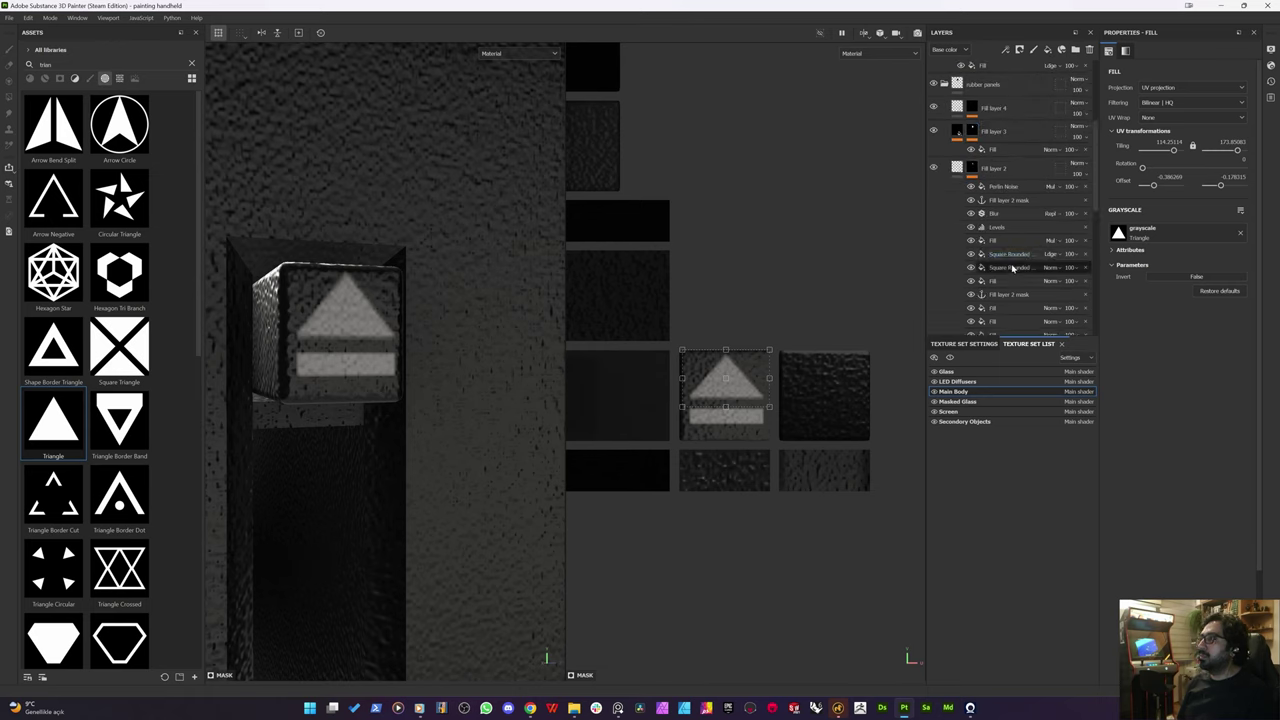
pyautogui.click(947, 156)
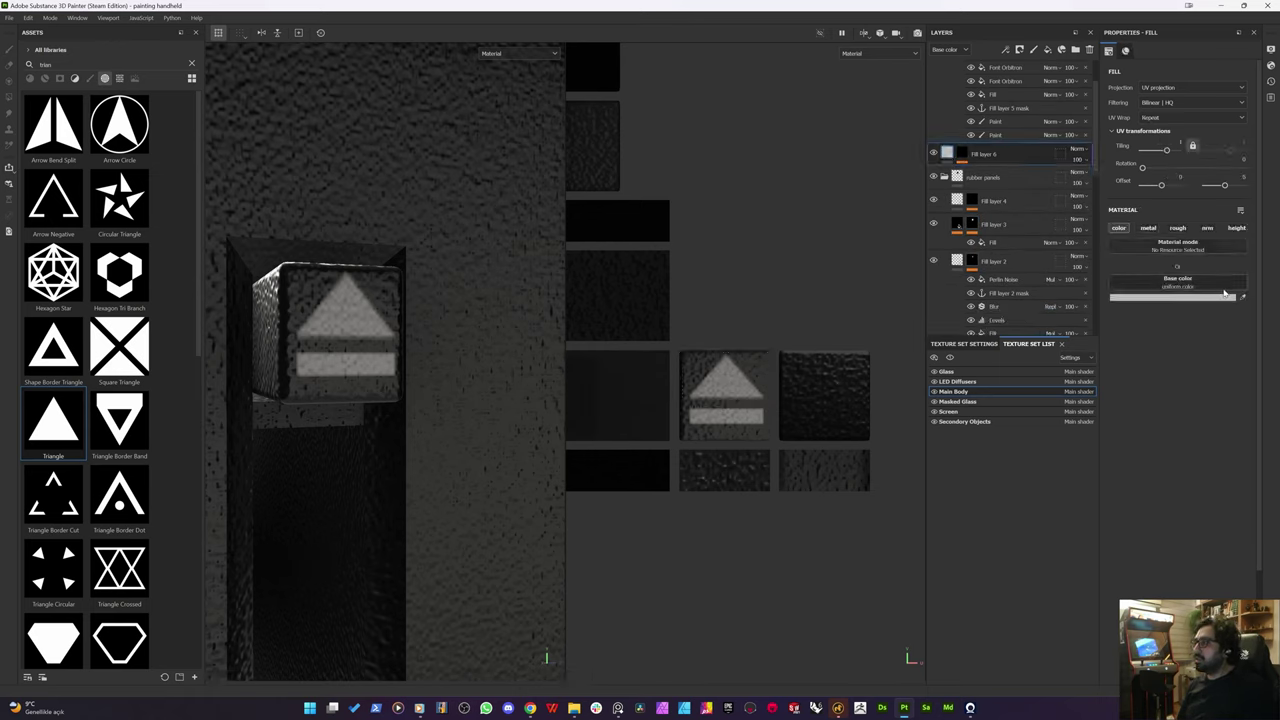
pyautogui.click(1236, 228)
pyautogui.moveTo(1165, 343); pyautogui.dragTo(1161, 346)
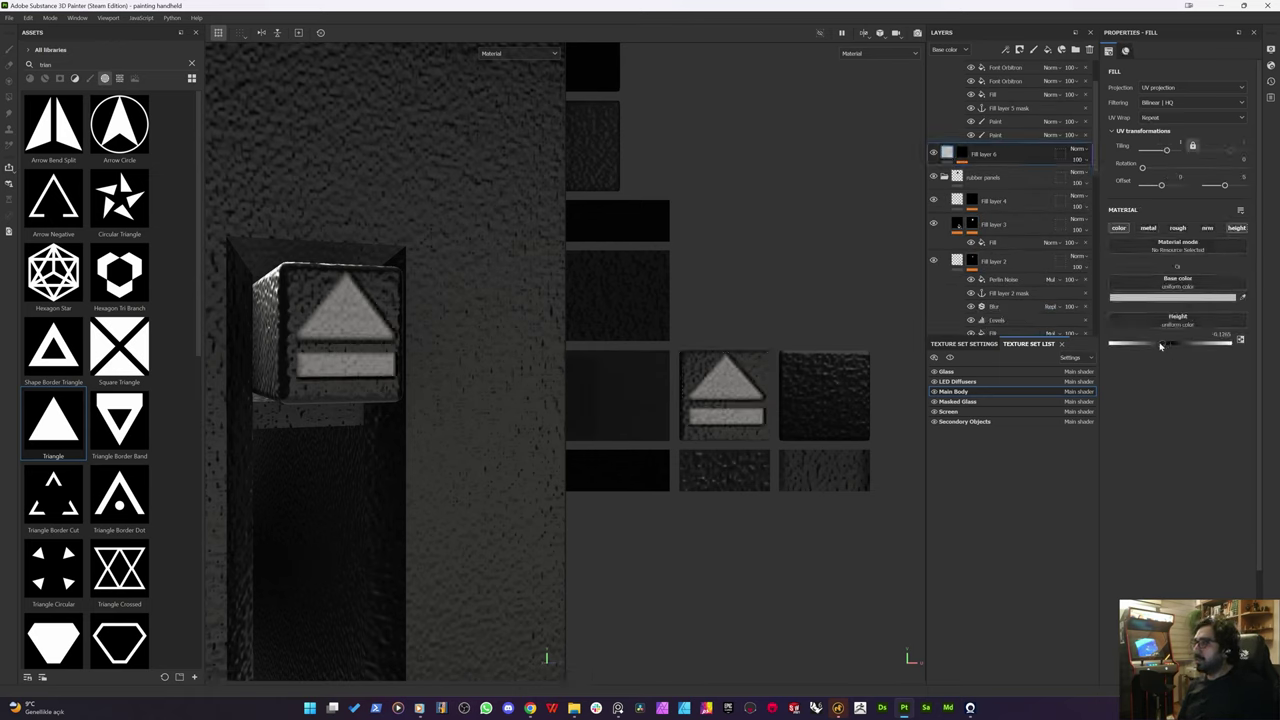
pyautogui.keyDown('alt'); pyautogui.moveTo(435, 307); pyautogui.dragTo(313, 346); pyautogui.keyUp('alt')
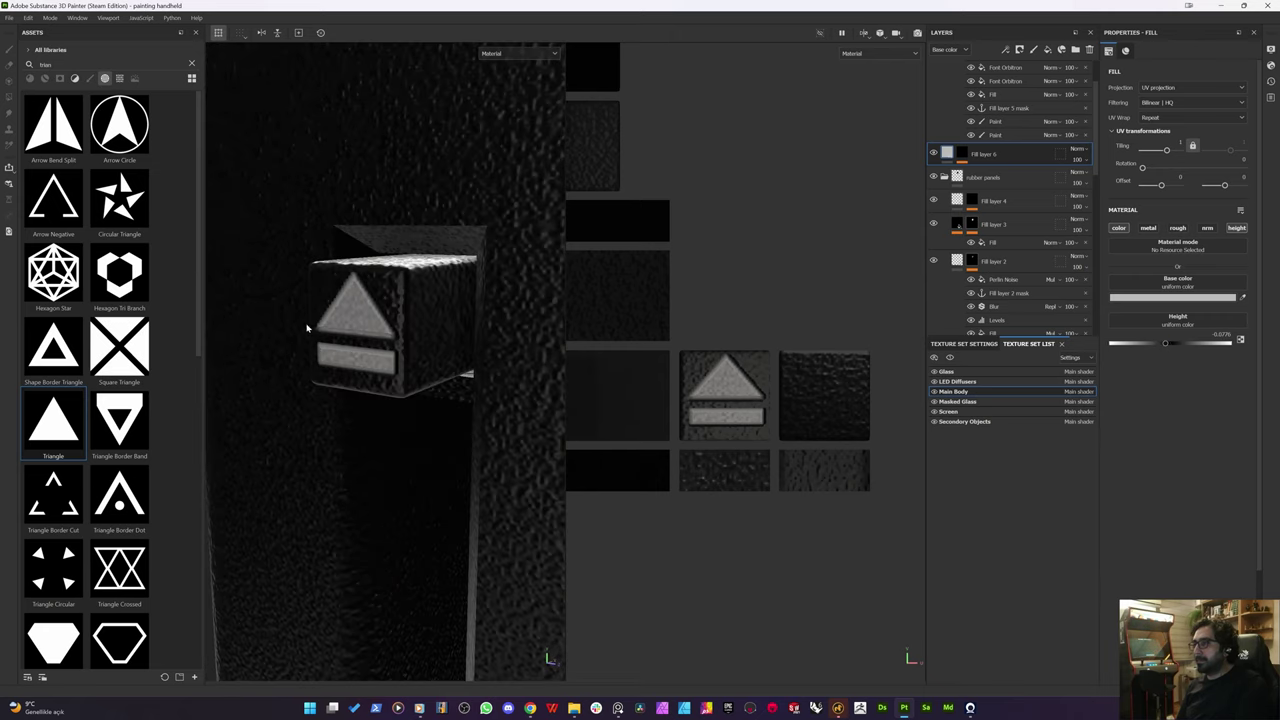
pyautogui.keyDown('alt'); pyautogui.moveTo(307, 328); pyautogui.dragTo(366, 293); pyautogui.keyUp('alt')
# Step: Set the base color of Fill layer 6 to a bright orange, FF9300
pyautogui.scroll(2, 1050, 236)
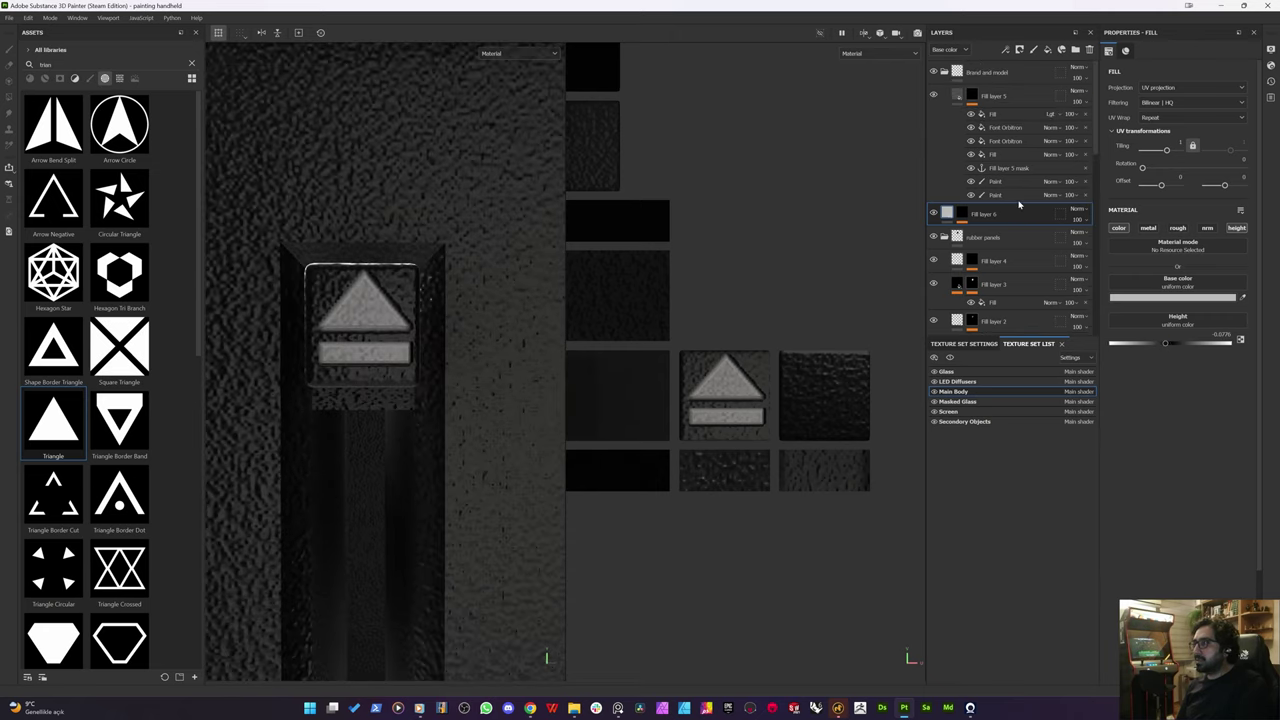
pyautogui.click(947, 213)
pyautogui.click(1184, 300)
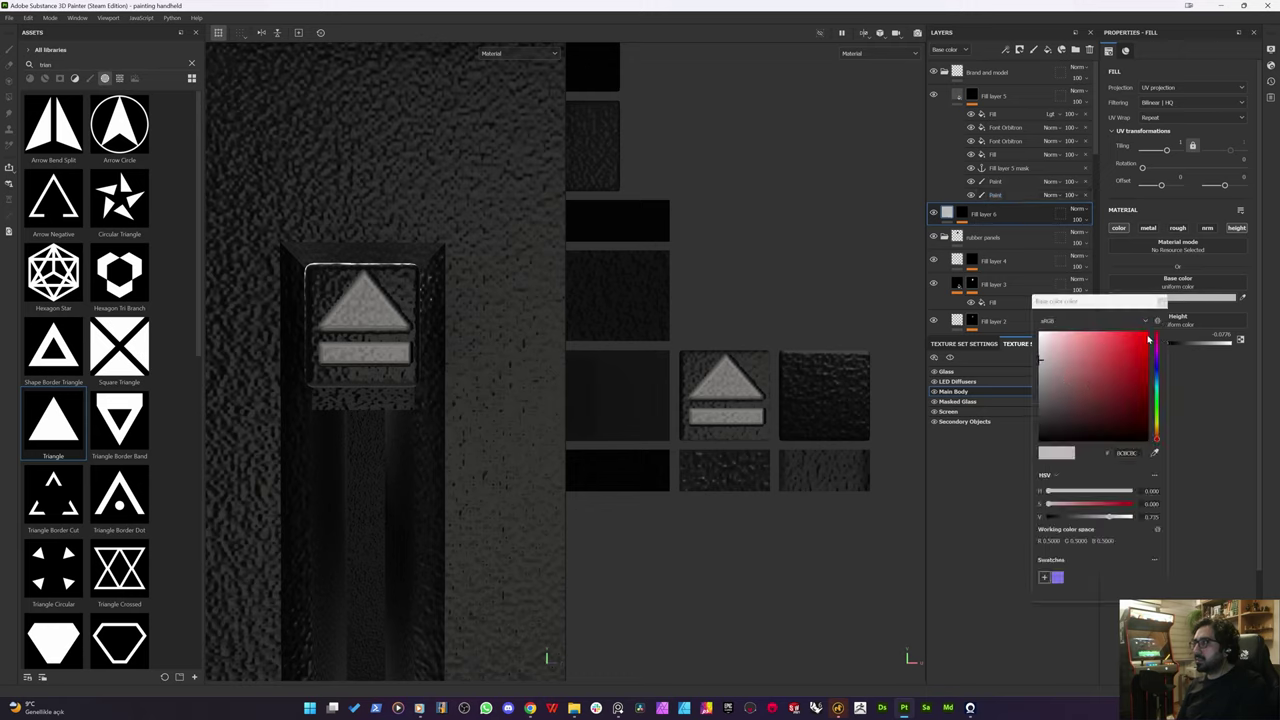
pyautogui.moveTo(1160, 410); pyautogui.dragTo(1158, 426)
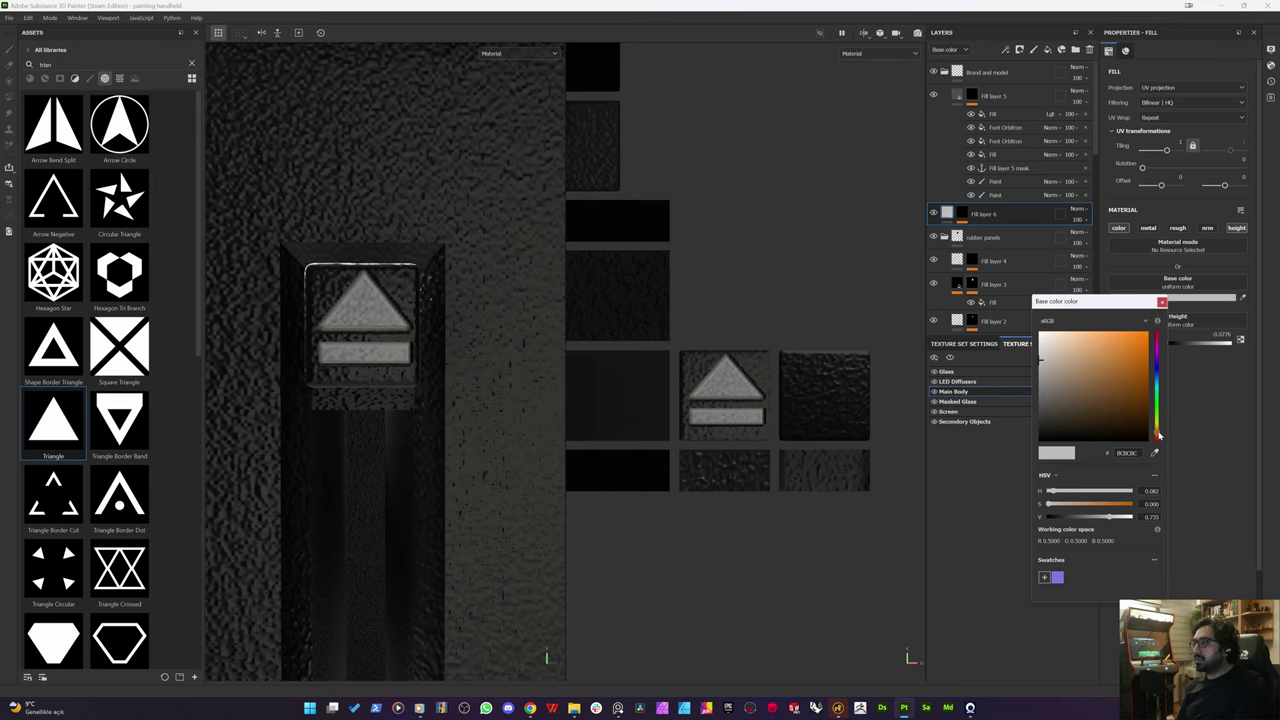
pyautogui.click(1147, 340)
pyautogui.scroll(-5, 382, 418)
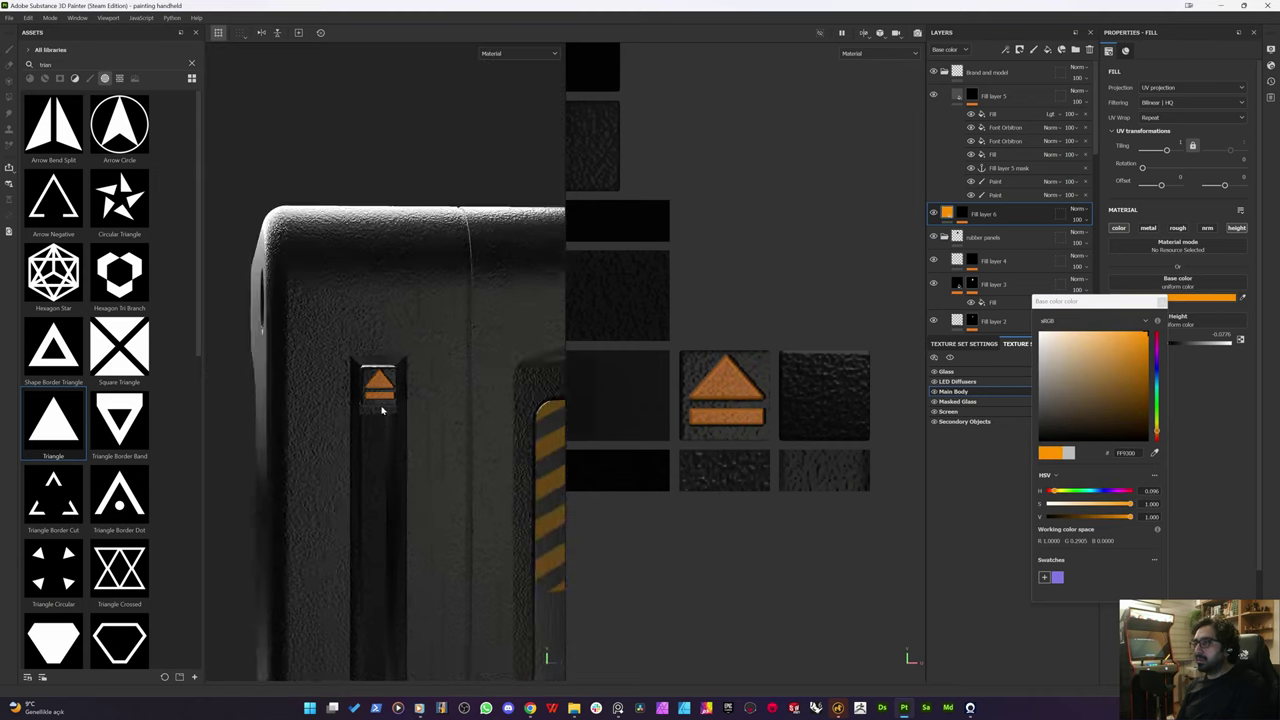
# Step: Show the base color channel and sample the orange of the hazard stripes as Fill layer 6's base color
pyautogui.scroll(2, 382, 418)
pyautogui.press('c')
pyautogui.scroll(2, 372, 428)
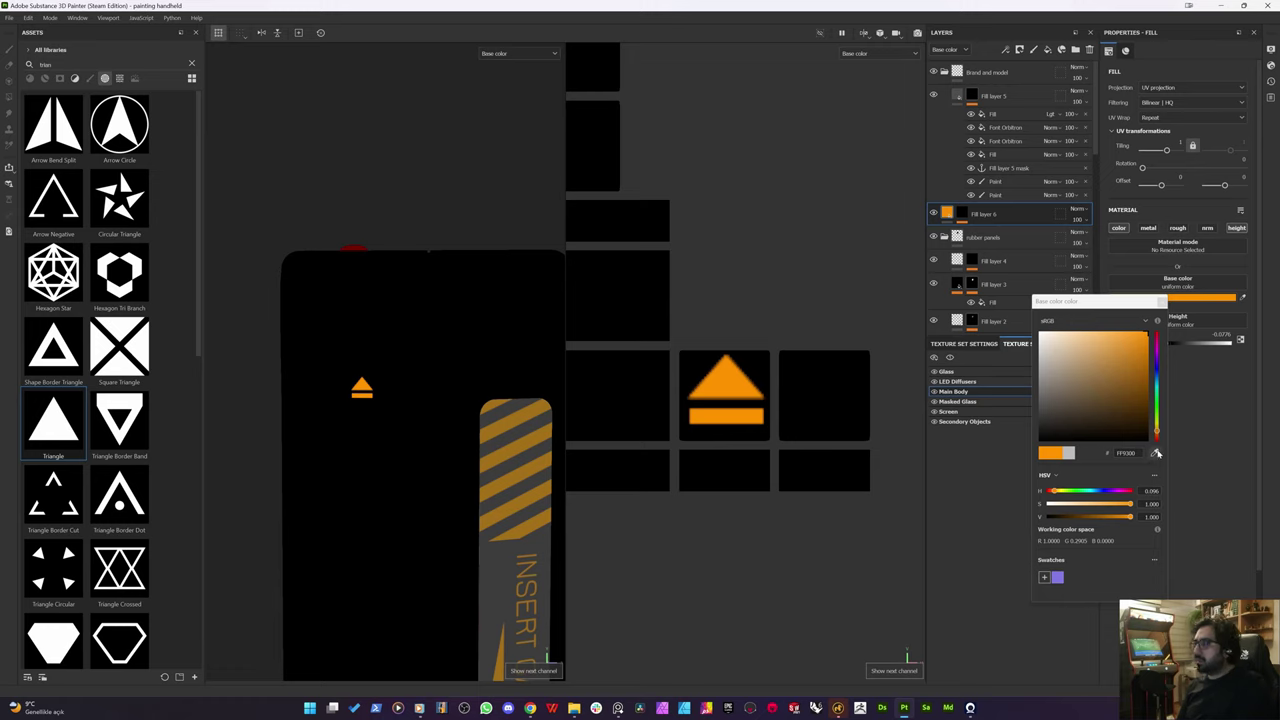
pyautogui.click(1156, 453)
pyautogui.click(531, 442)
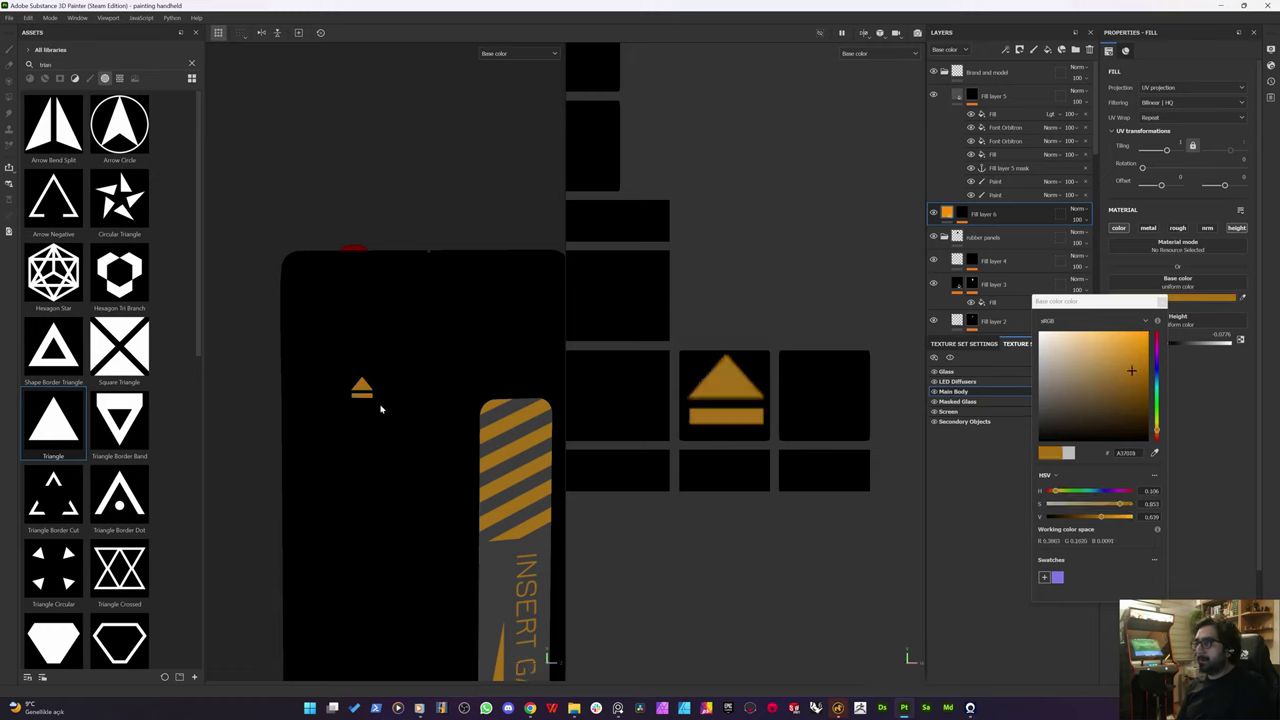
# Step: Show the material view and undo Fill layer 6's base color and height changes
pyautogui.press('m')
pyautogui.hotkey('ctrl', 'z')
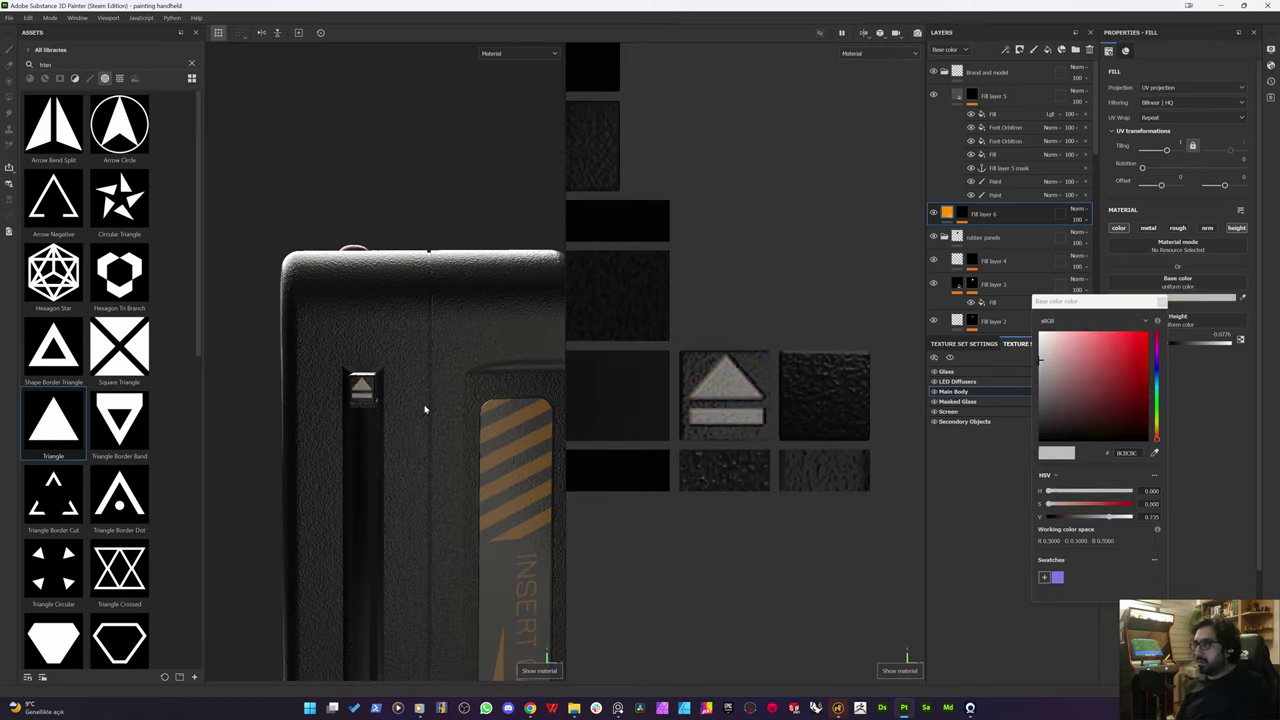
pyautogui.hotkey('ctrl', 'shift')
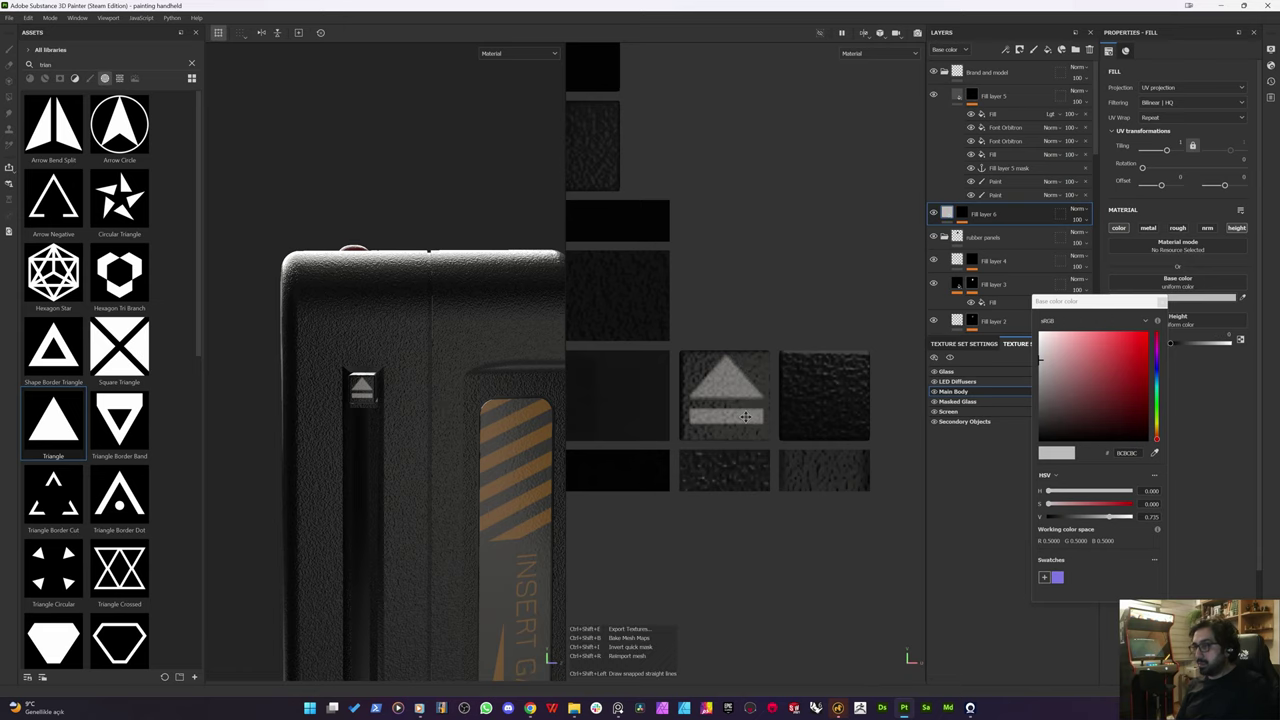
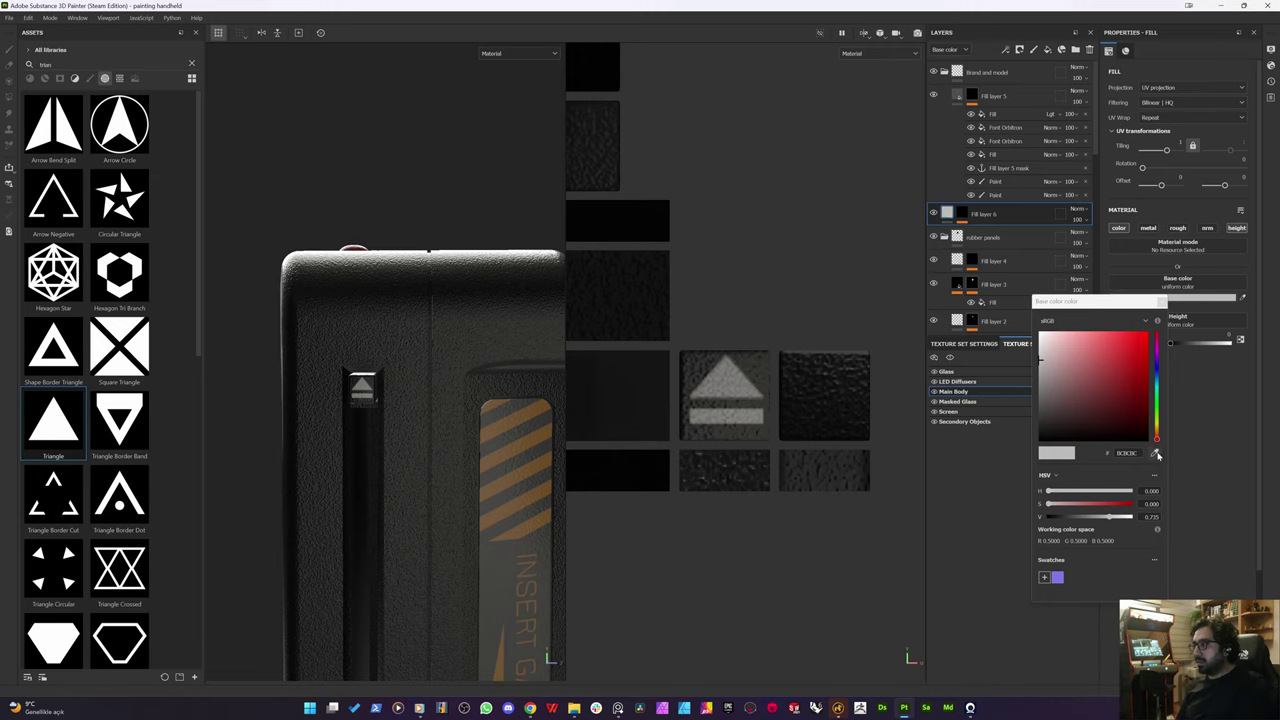
# Step: Sample the hazard stripes' orange in the base color view and adjust Fill layer 6's base color to a brighter, redder CE6805
pyautogui.press('c')
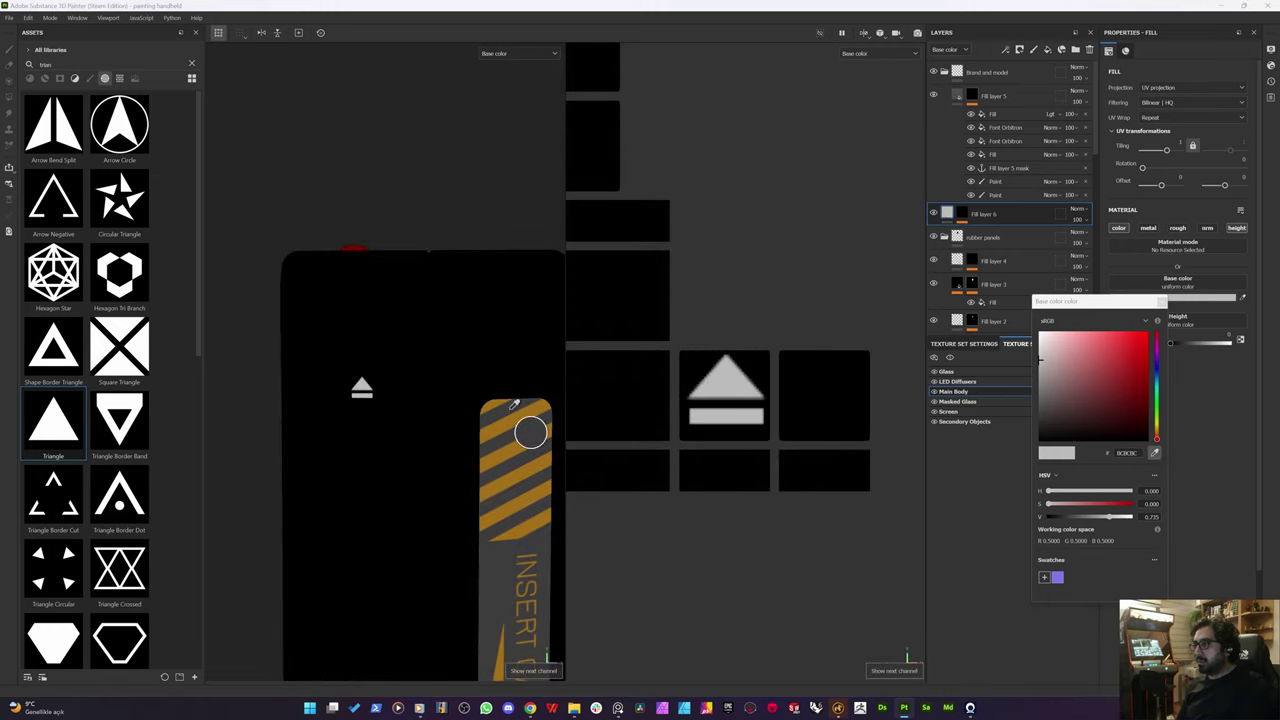
pyautogui.click(529, 434)
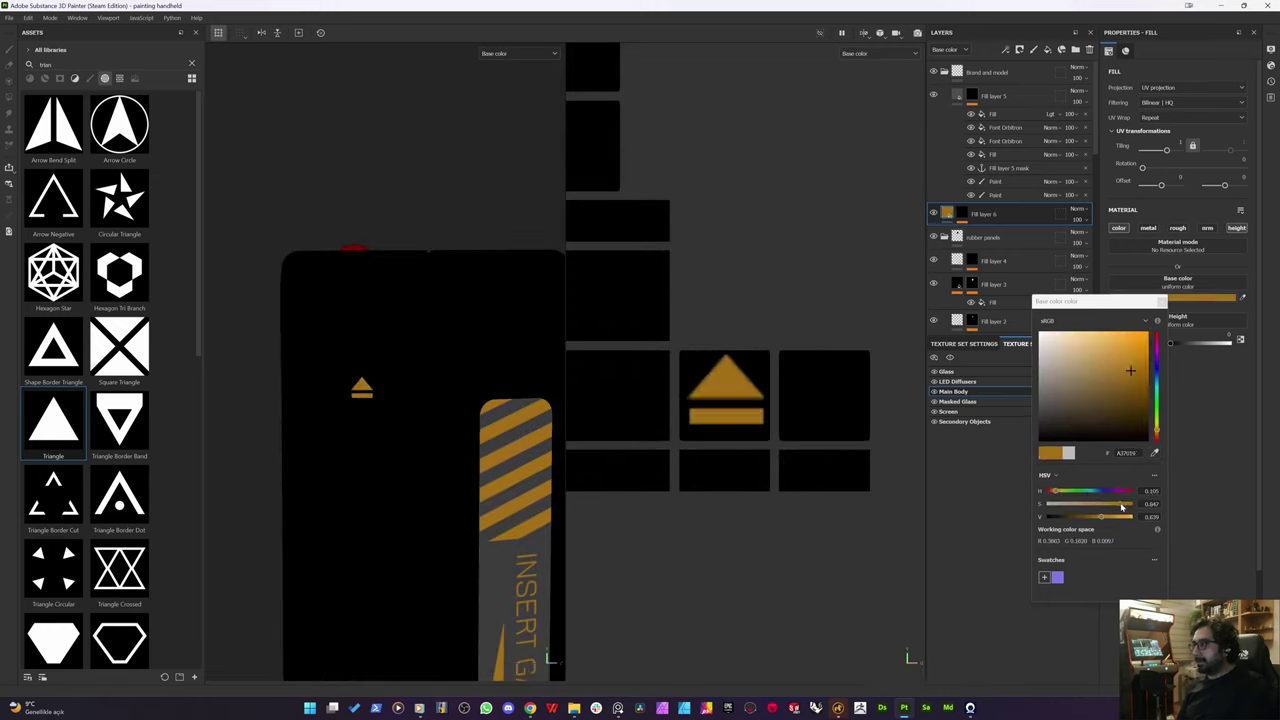
pyautogui.moveTo(1124, 516); pyautogui.dragTo(1117, 520)
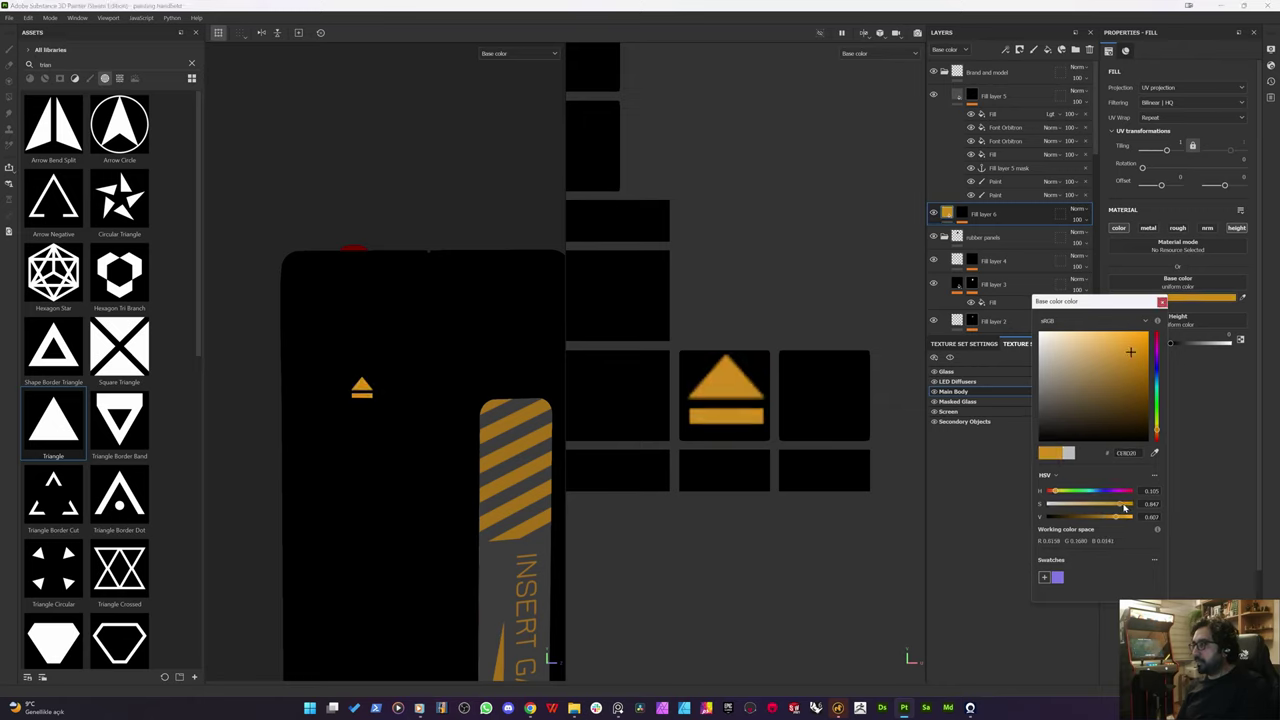
pyautogui.moveTo(1158, 434); pyautogui.dragTo(1158, 436)
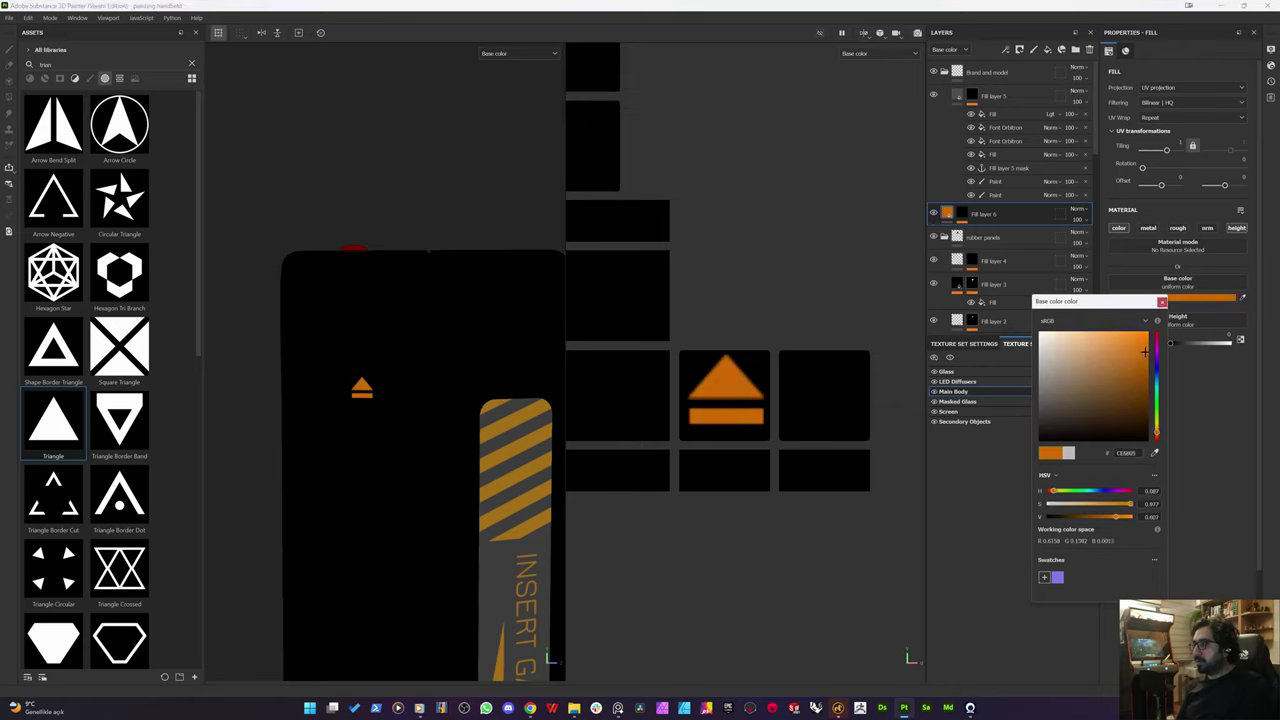
pyautogui.click(1018, 498)
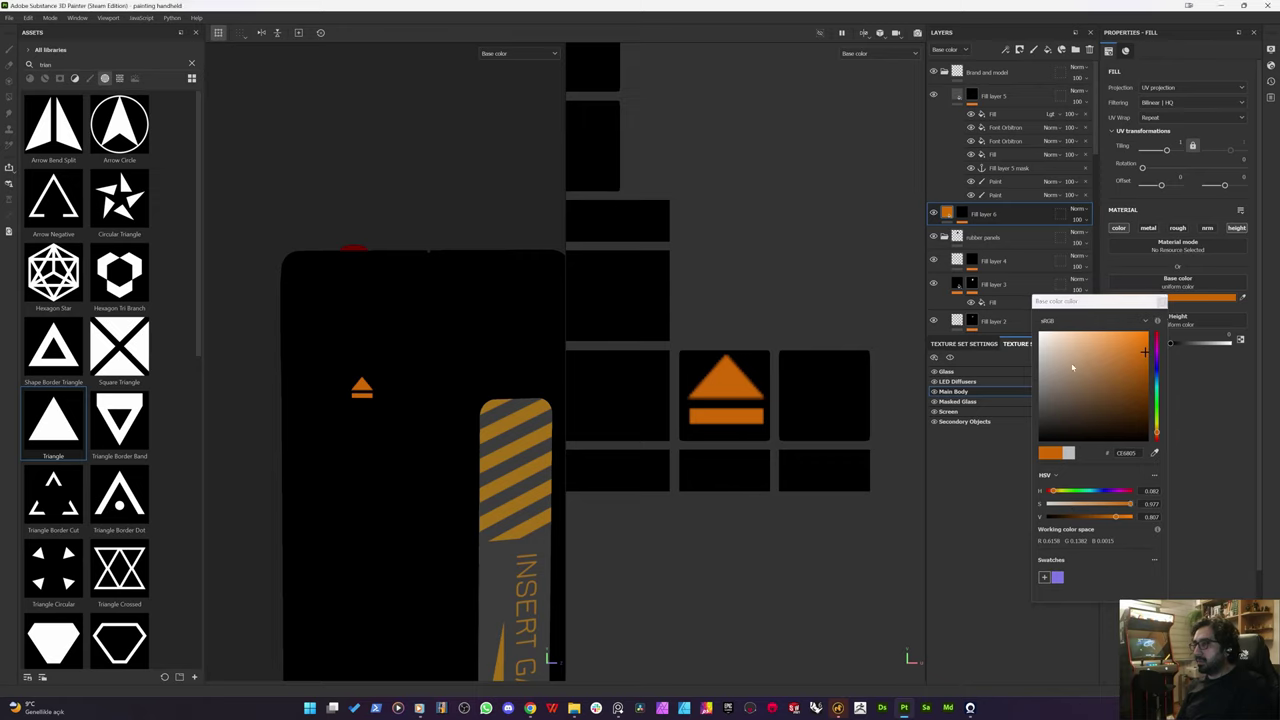
pyautogui.click(1162, 301)
# Step: Look through the Main Body layer stack down to the Texts layer, then switch to the Secondary Objects texture set
pyautogui.scroll(-3, 975, 190)
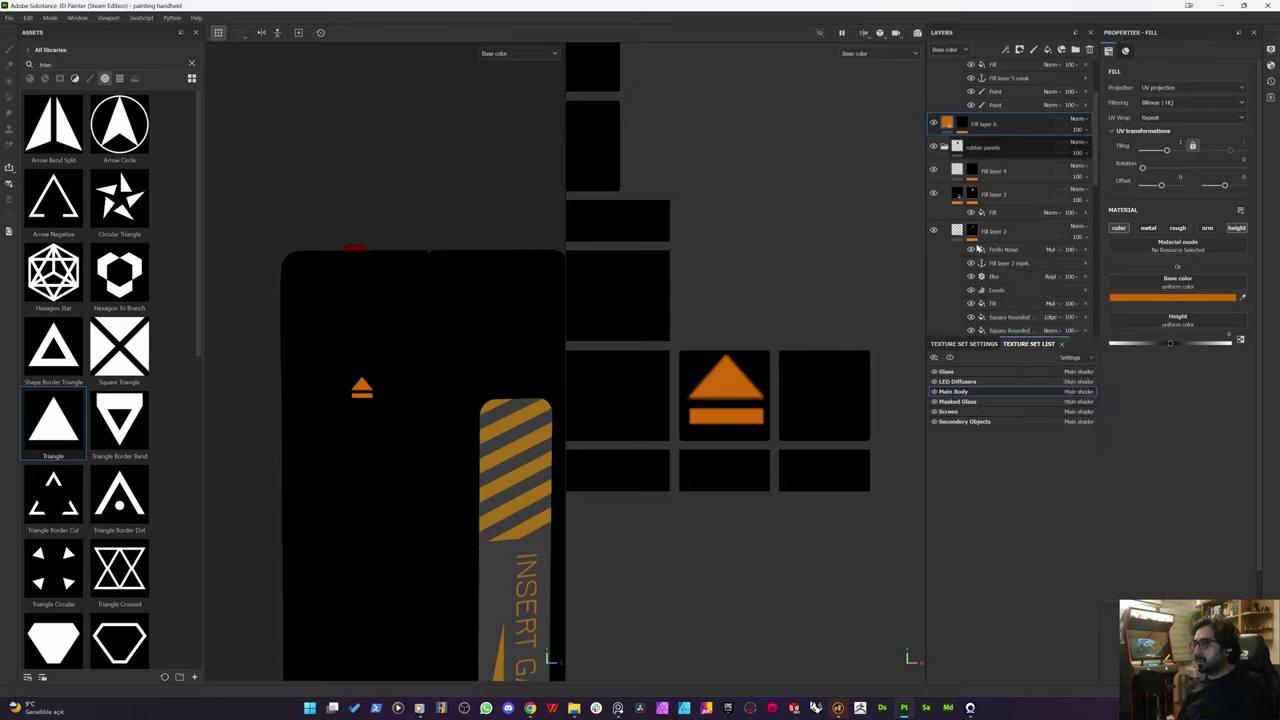
pyautogui.click(957, 170)
pyautogui.scroll(-5, 960, 200)
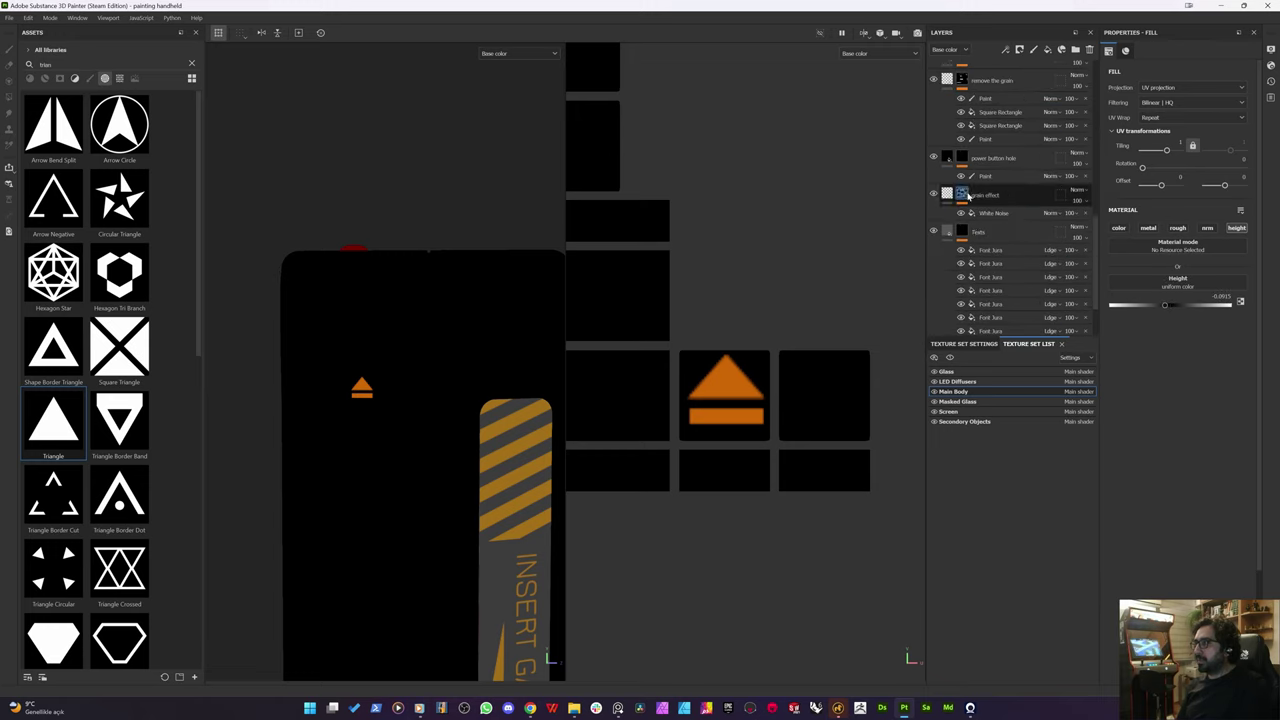
pyautogui.scroll(-5, 975, 220)
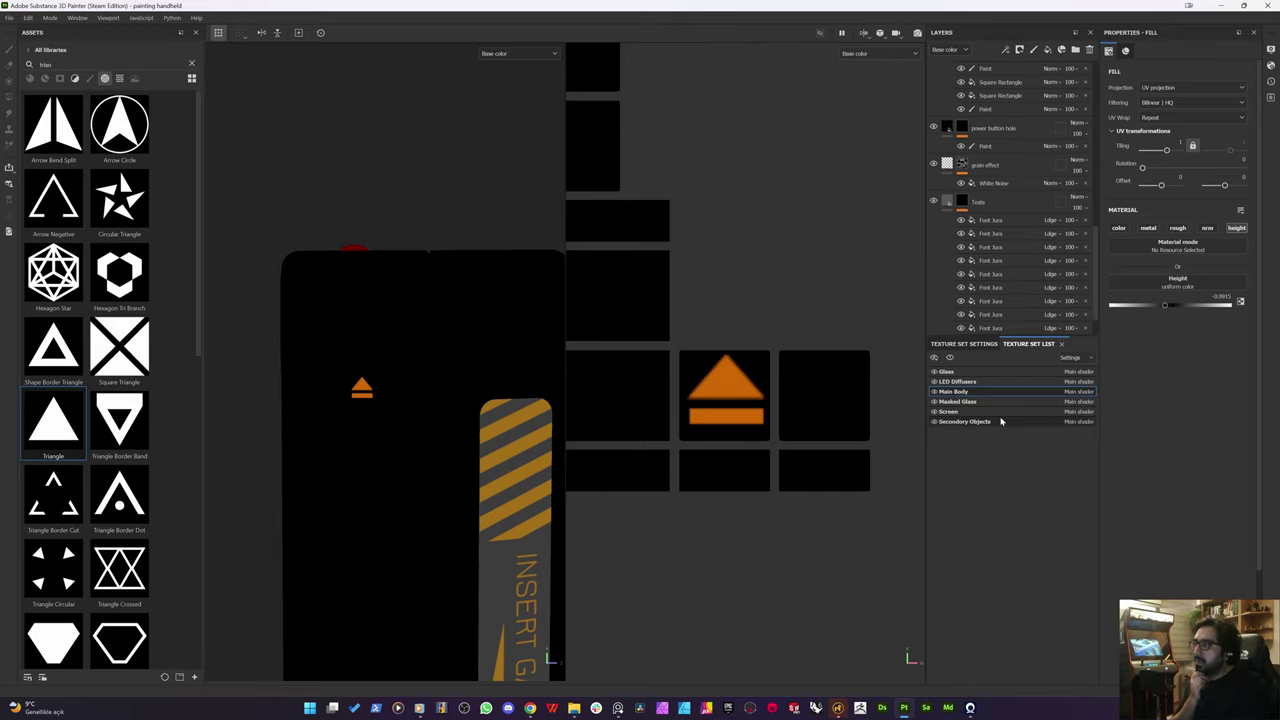
pyautogui.click(1001, 421)
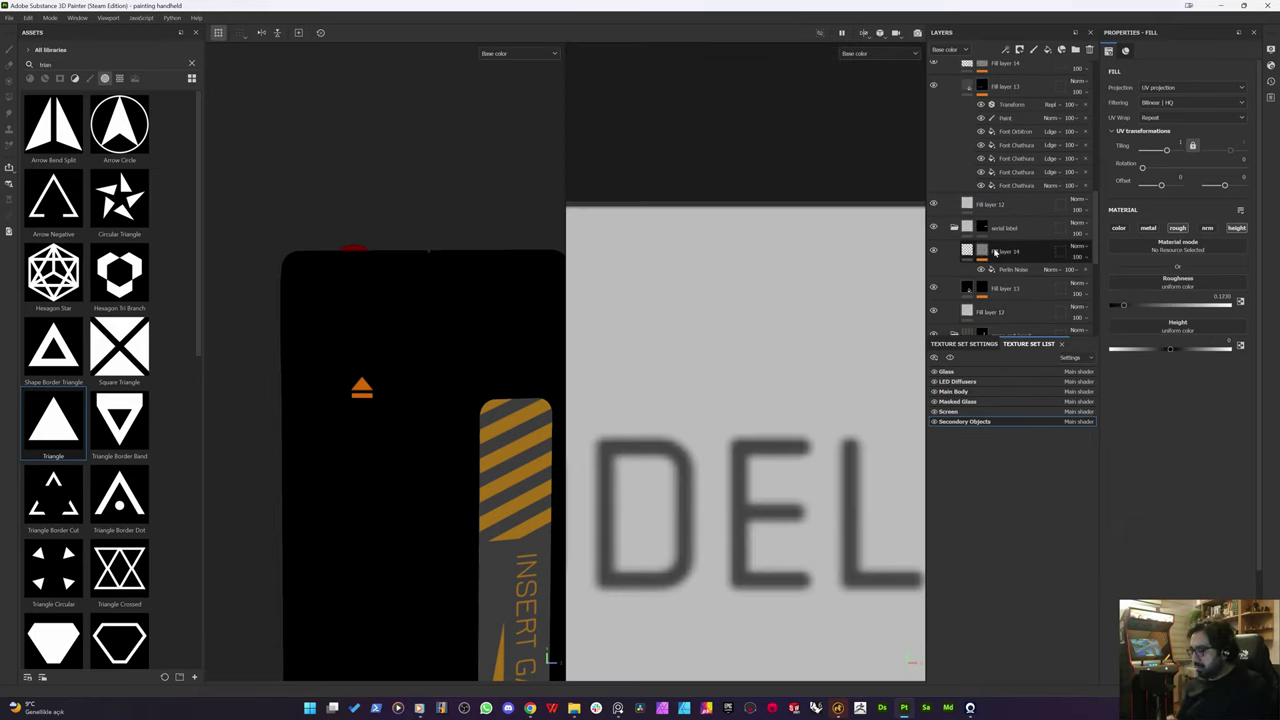
# Step: Inspect the console's side and back in material view, examining the helmet logo overlapping the corner screw up close
pyautogui.press('m')
pyautogui.keyDown('alt'); pyautogui.moveTo(376, 321); pyautogui.dragTo(400, 427); pyautogui.keyUp('alt')
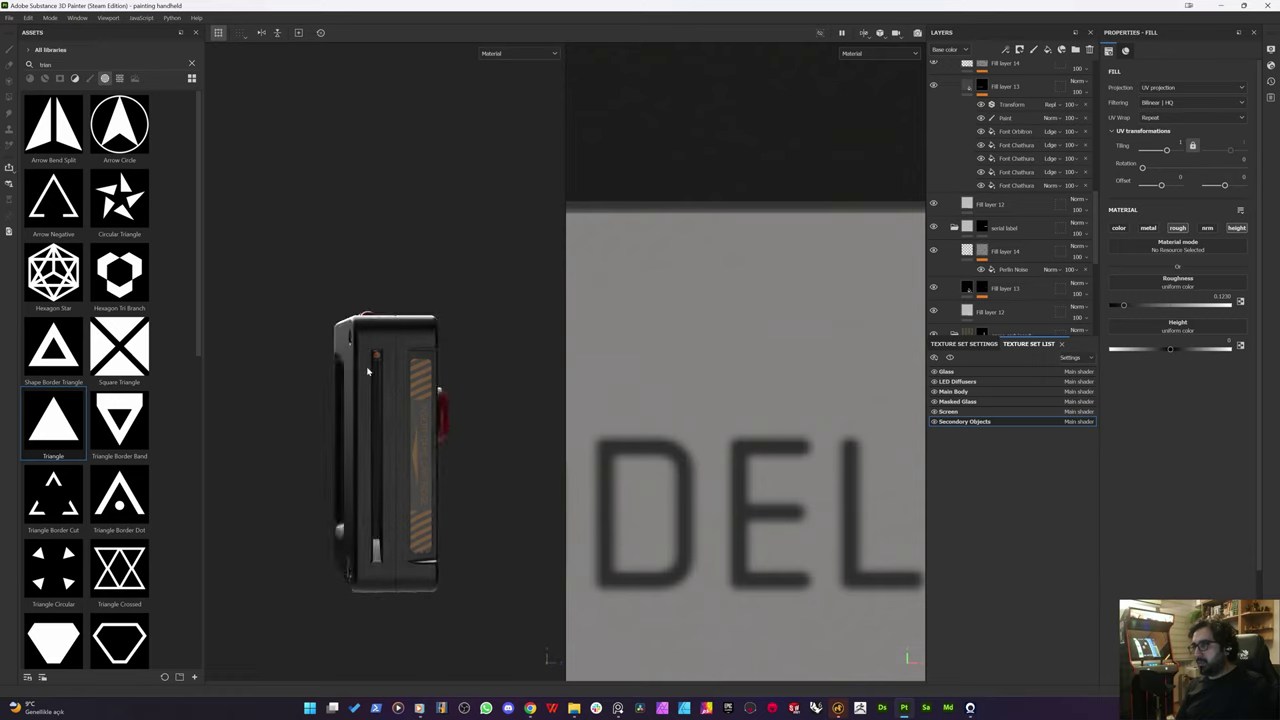
pyautogui.keyDown('alt'); pyautogui.moveTo(364, 356); pyautogui.dragTo(438, 370, button='right'); pyautogui.keyUp('alt')
pyautogui.keyDown('alt'); pyautogui.moveTo(357, 363); pyautogui.dragTo(316, 409); pyautogui.keyUp('alt')
pyautogui.scroll(-4, 340, 407)
pyautogui.keyDown('alt'); pyautogui.moveTo(392, 443); pyautogui.dragTo(589, 378); pyautogui.keyUp('alt')
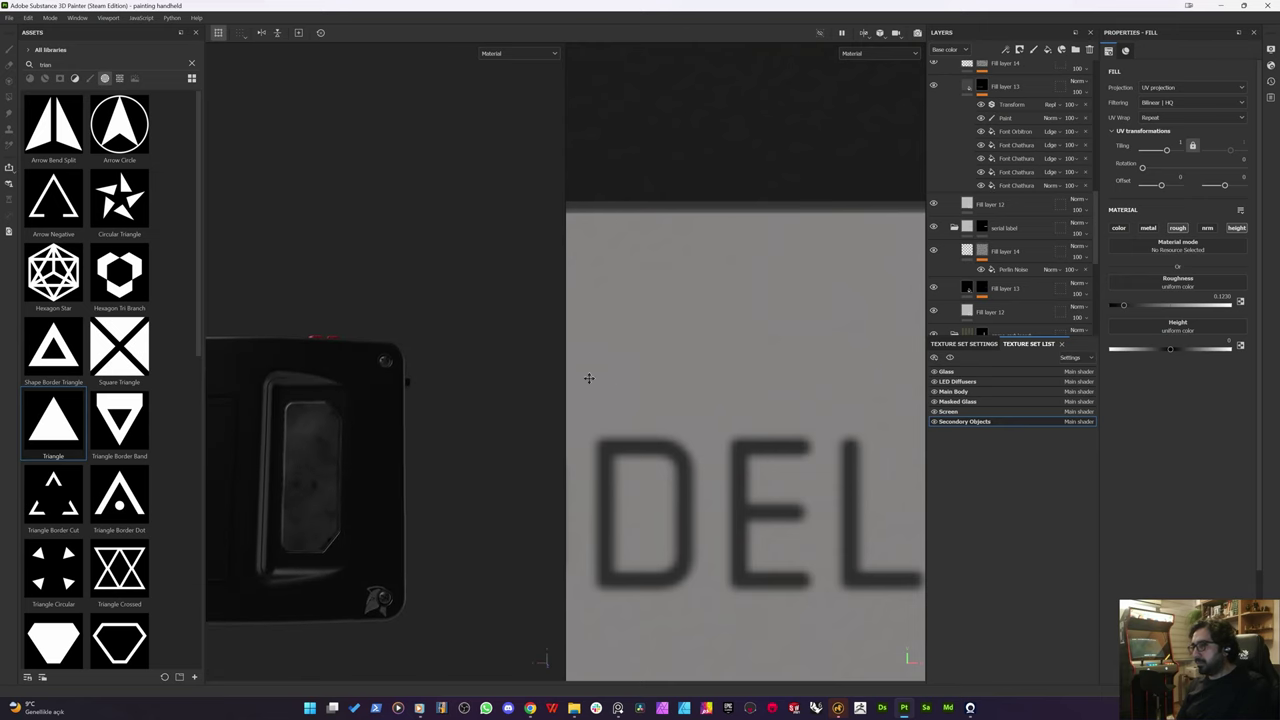
pyautogui.scroll(6, 420, 480)
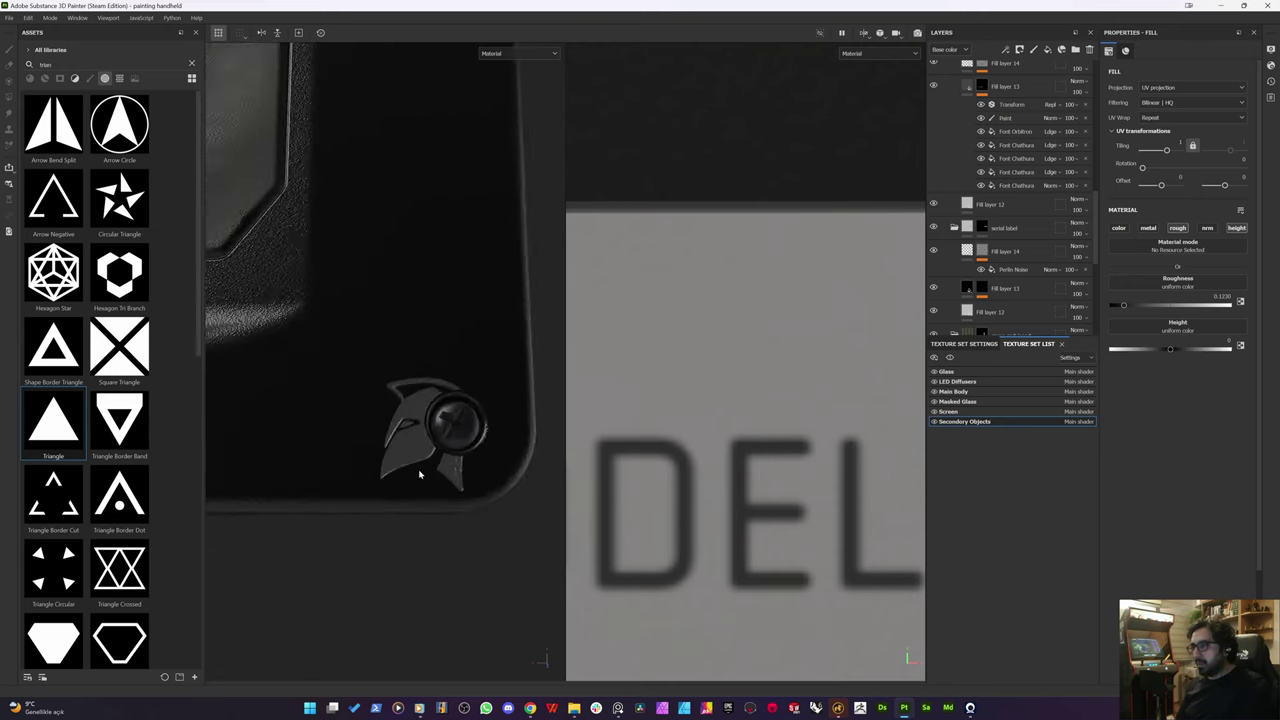
pyautogui.keyDown('alt'); pyautogui.moveTo(420, 475); pyautogui.dragTo(439, 516); pyautogui.keyUp('alt')
pyautogui.scroll(-6, 353, 452)
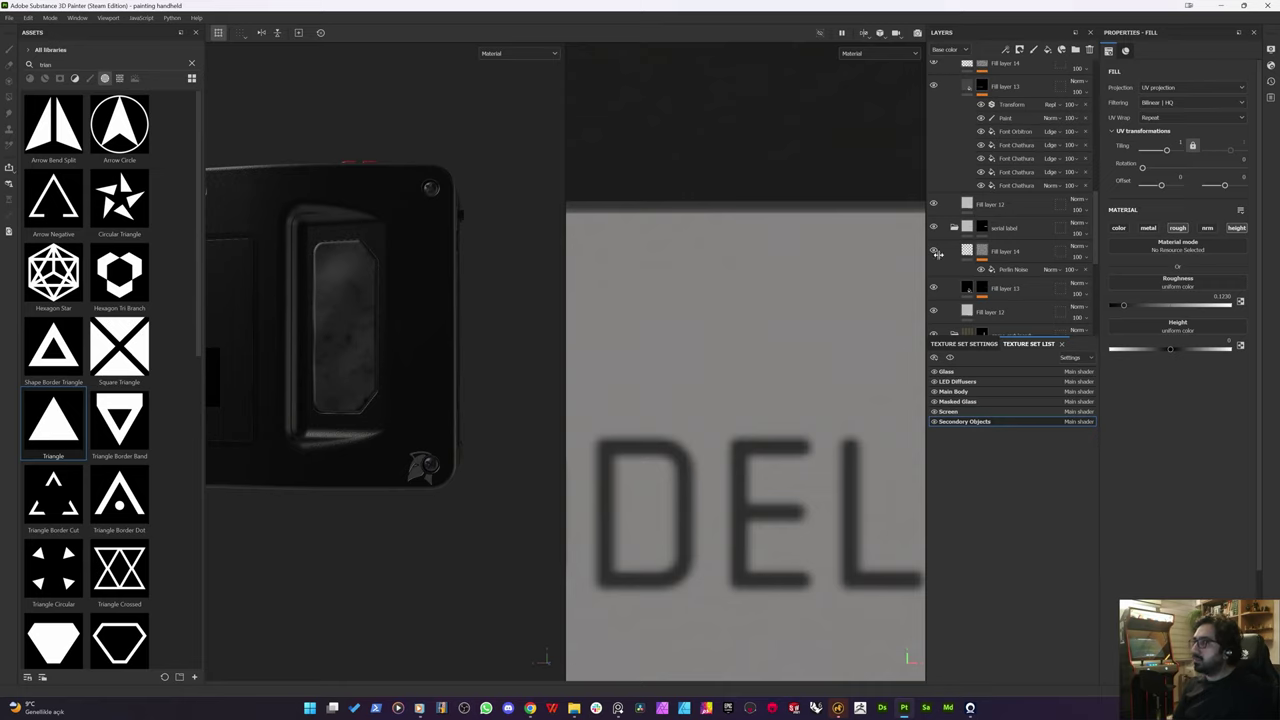
# Step: Search the layer stacks of Secondary Objects, Masked Glass and Main Body for the source of the stray helmet logo
pyautogui.scroll(-6, 937, 253)
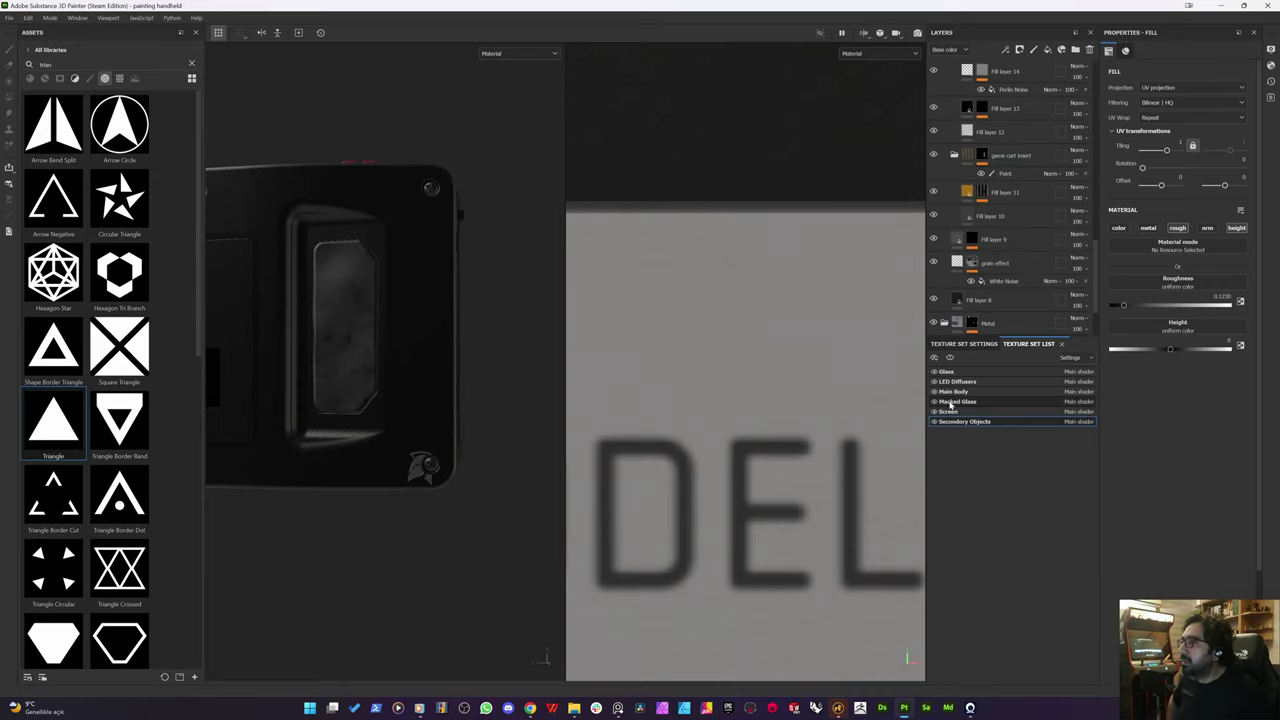
pyautogui.click(951, 404)
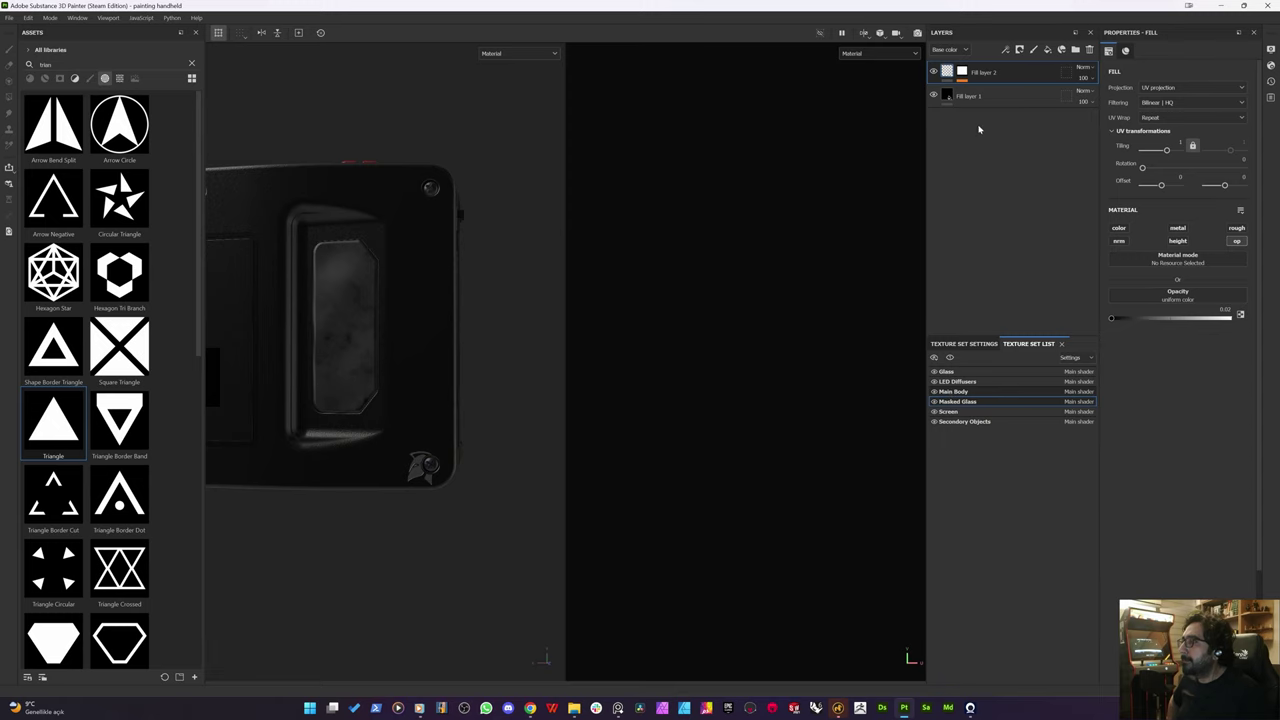
pyautogui.click(953, 391)
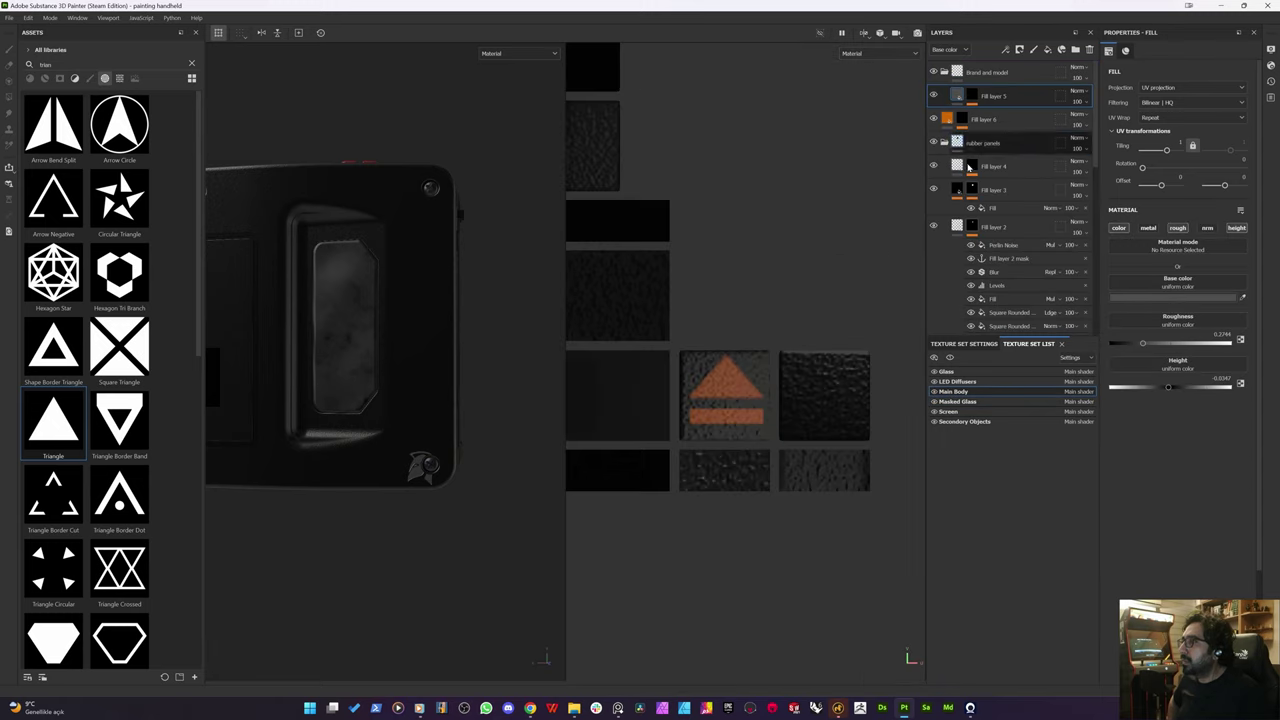
pyautogui.scroll(-5, 970, 200)
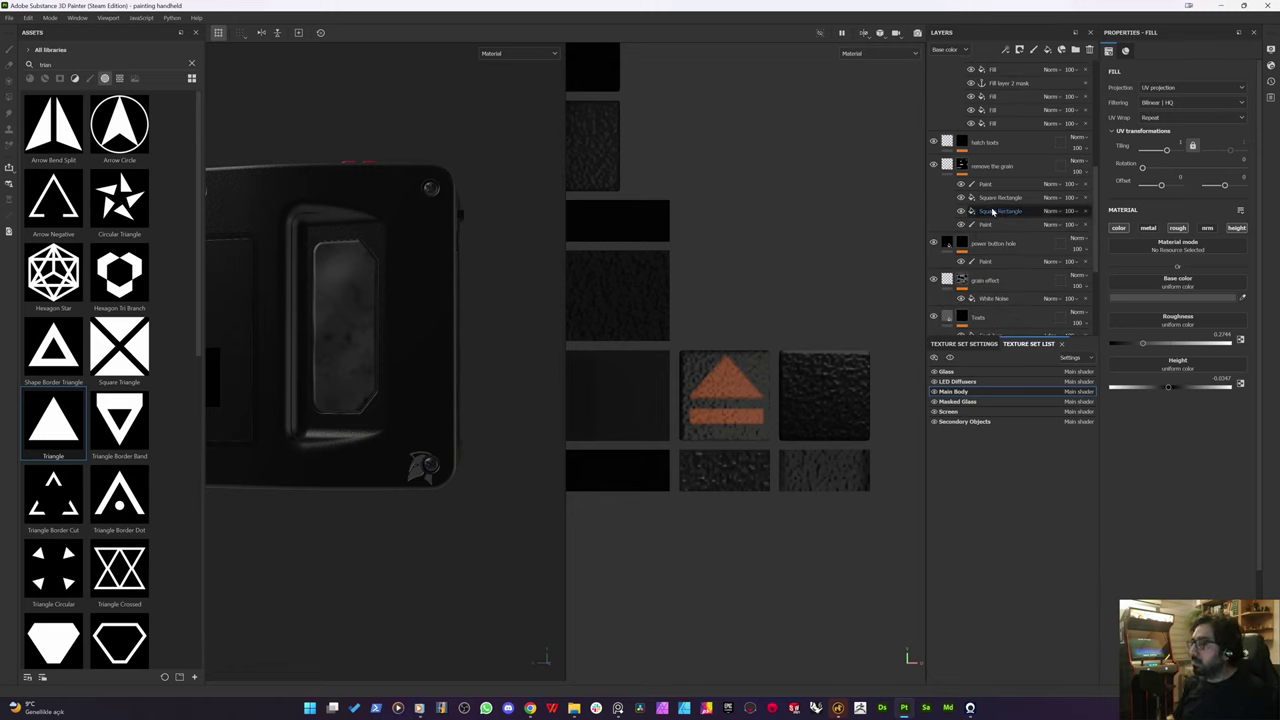
pyautogui.scroll(-4, 985, 220)
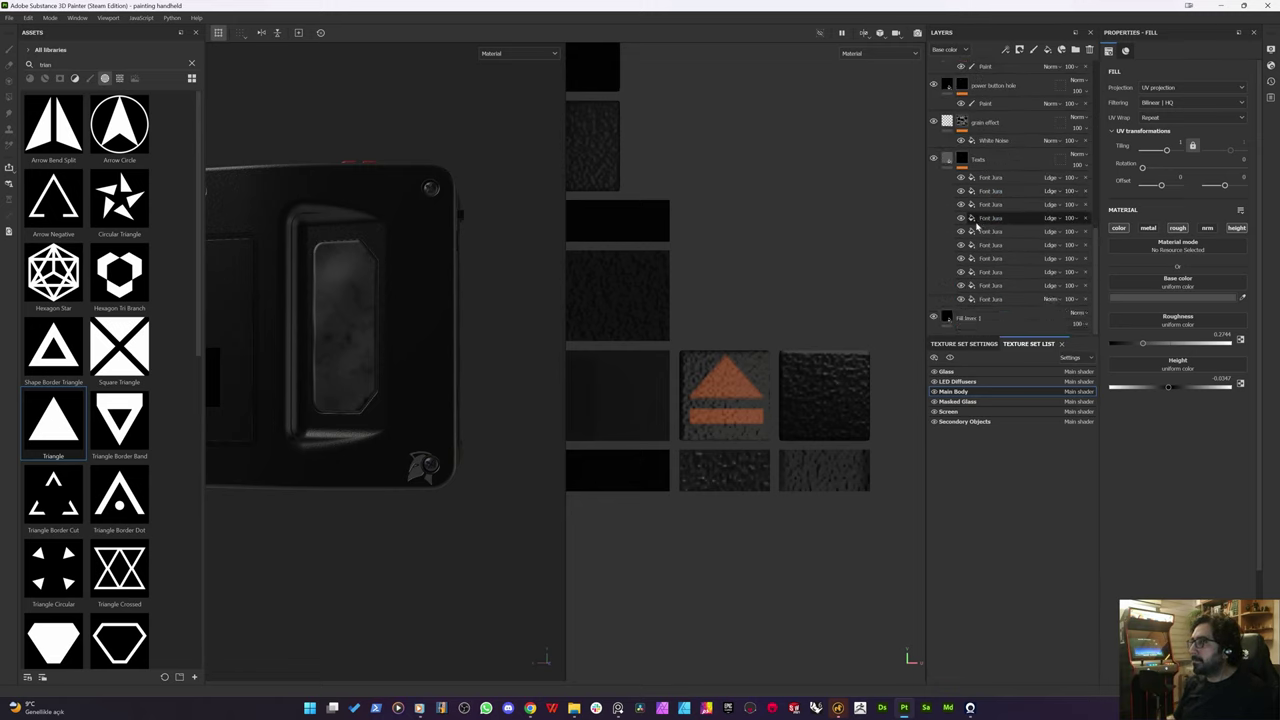
pyautogui.scroll(6, 978, 230)
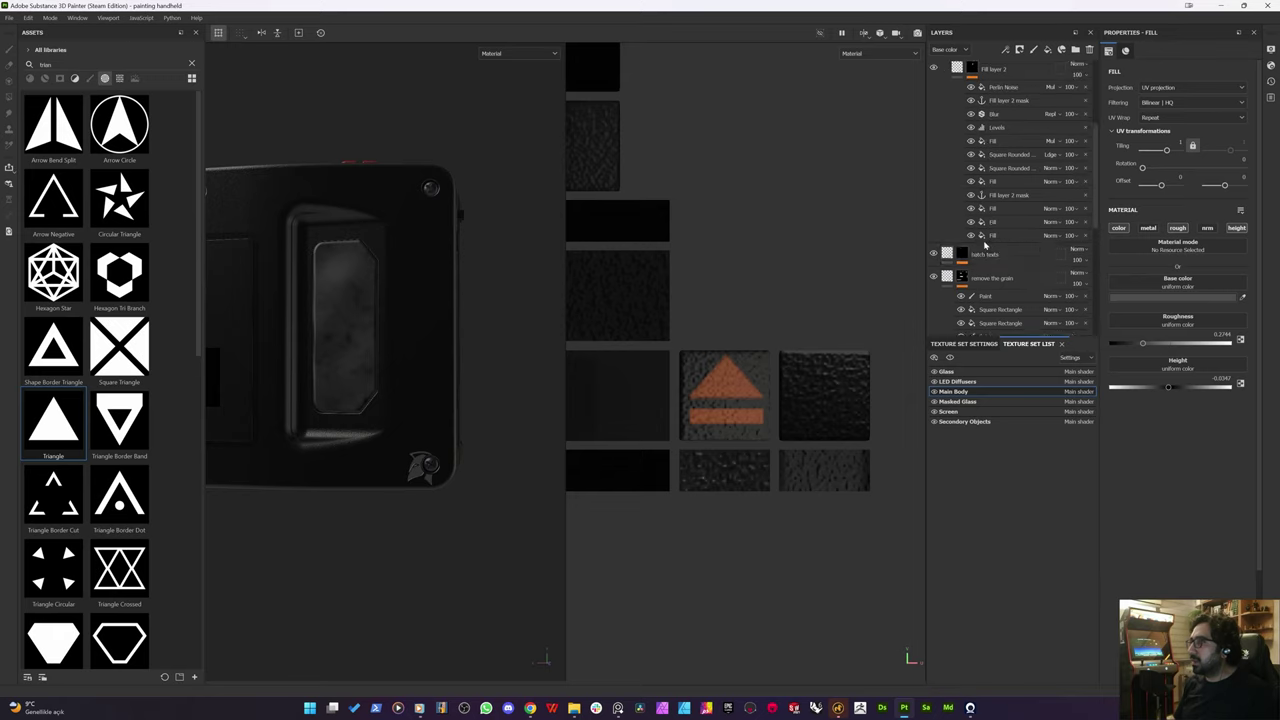
pyautogui.scroll(4, 980, 140)
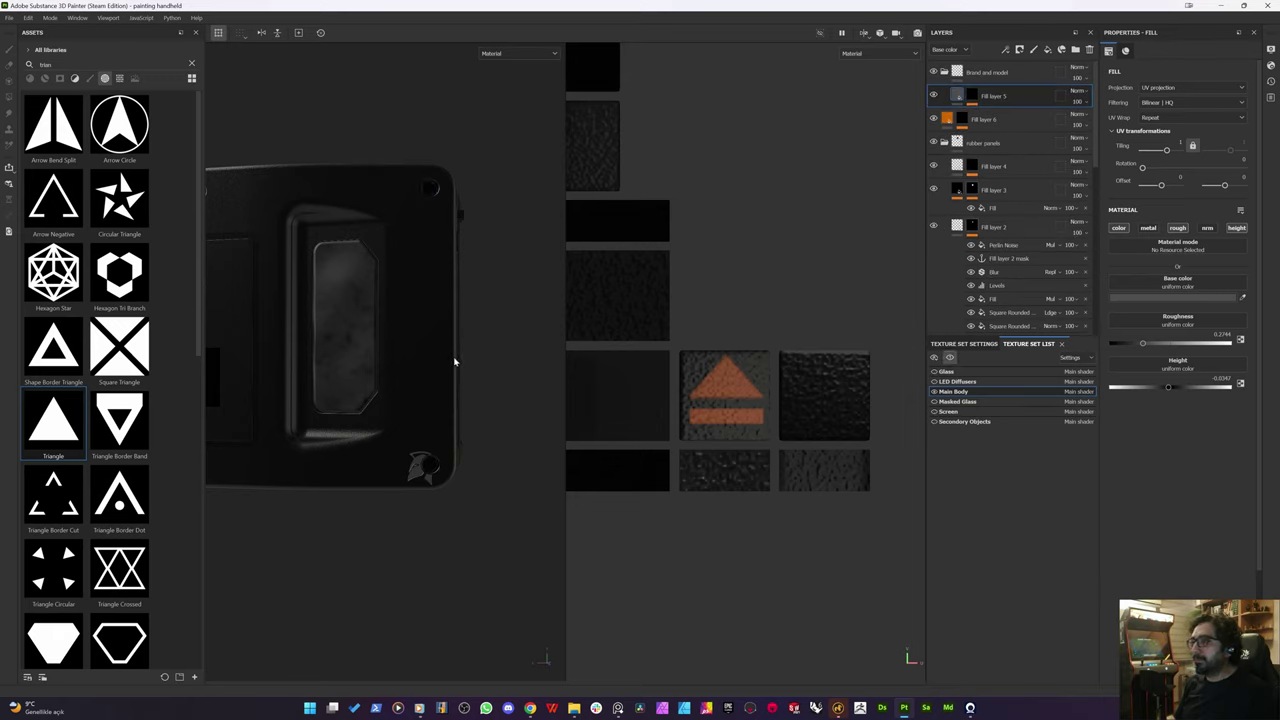
# Step: Isolate the Main Body texture set and examine Fill layer 5's mask in the 3D and UV views
pyautogui.keyDown('alt'); pyautogui.moveTo(455, 362); pyautogui.dragTo(436, 343); pyautogui.keyUp('alt')
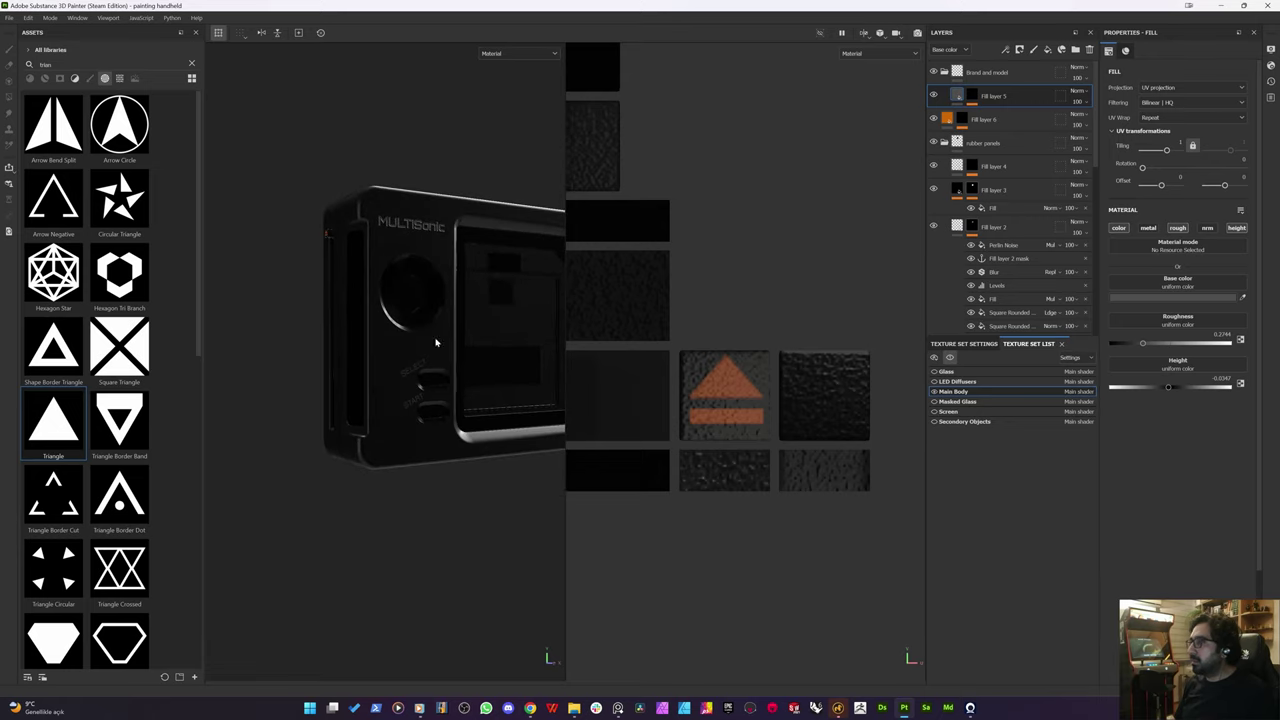
pyautogui.doubleClick(982, 144)
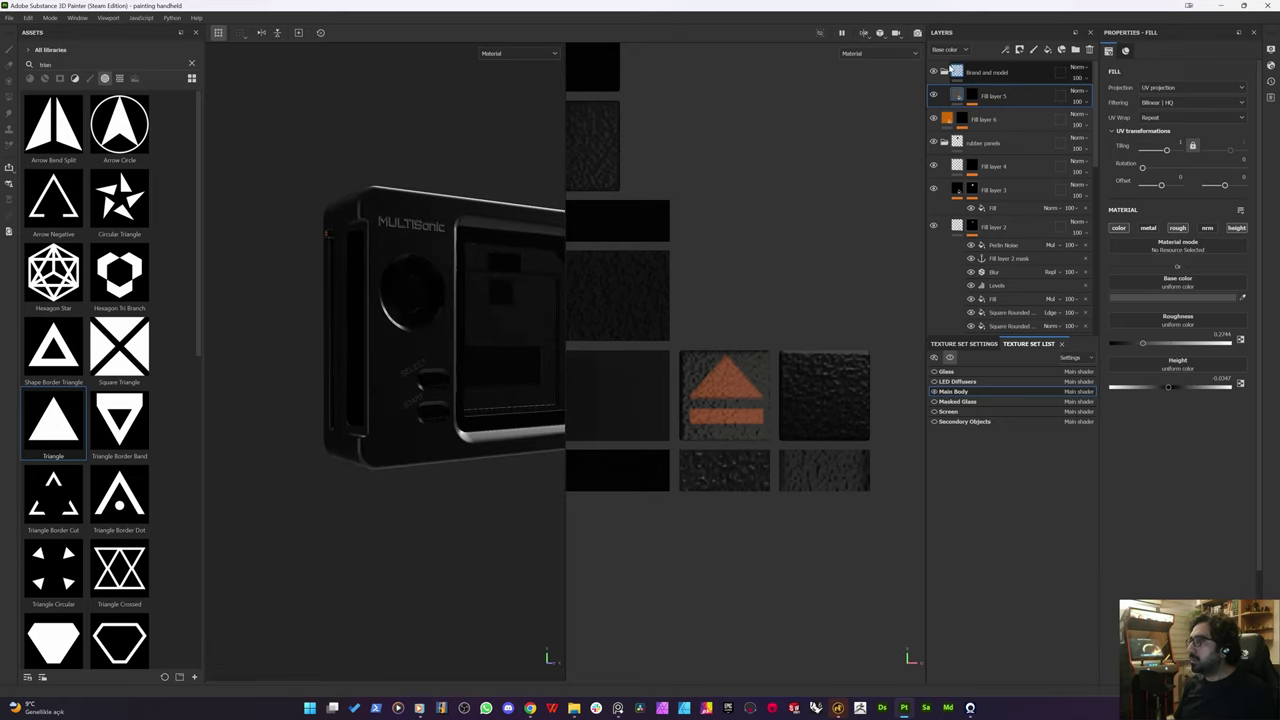
pyautogui.click(974, 97)
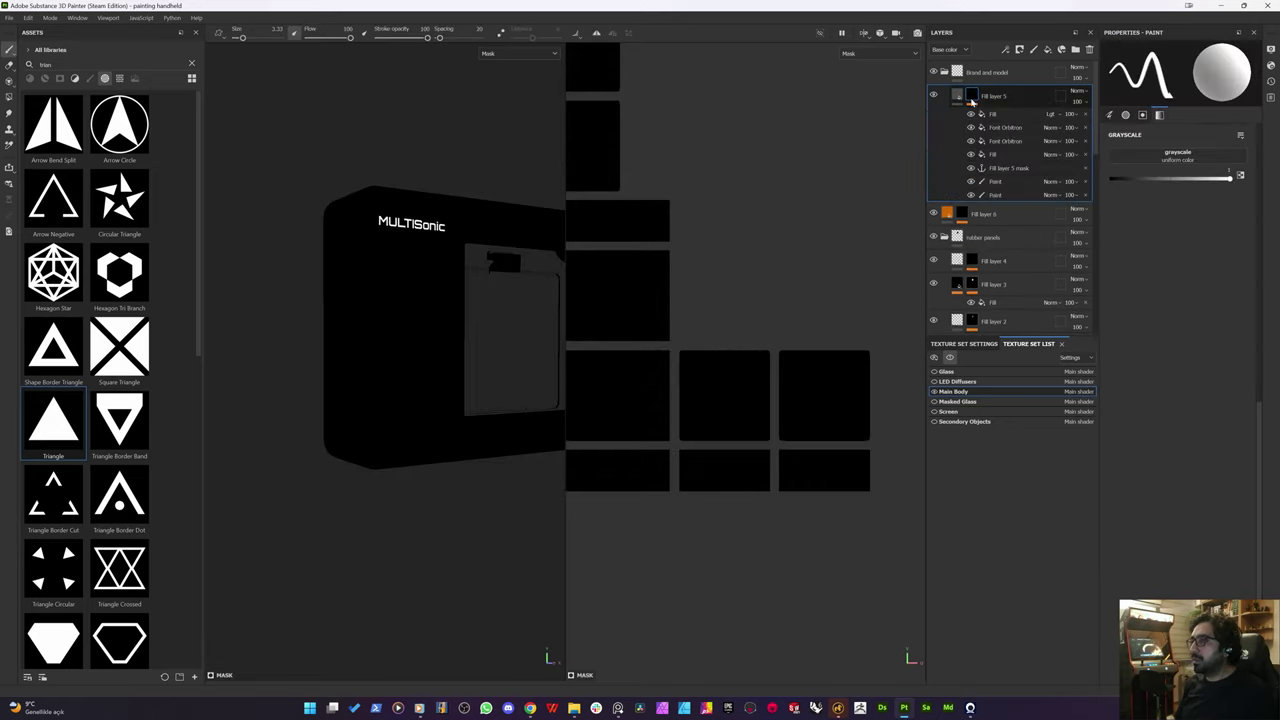
pyautogui.keyDown('alt'); pyautogui.click(974, 97); pyautogui.keyUp('alt')
pyautogui.scroll(-3, 425, 275)
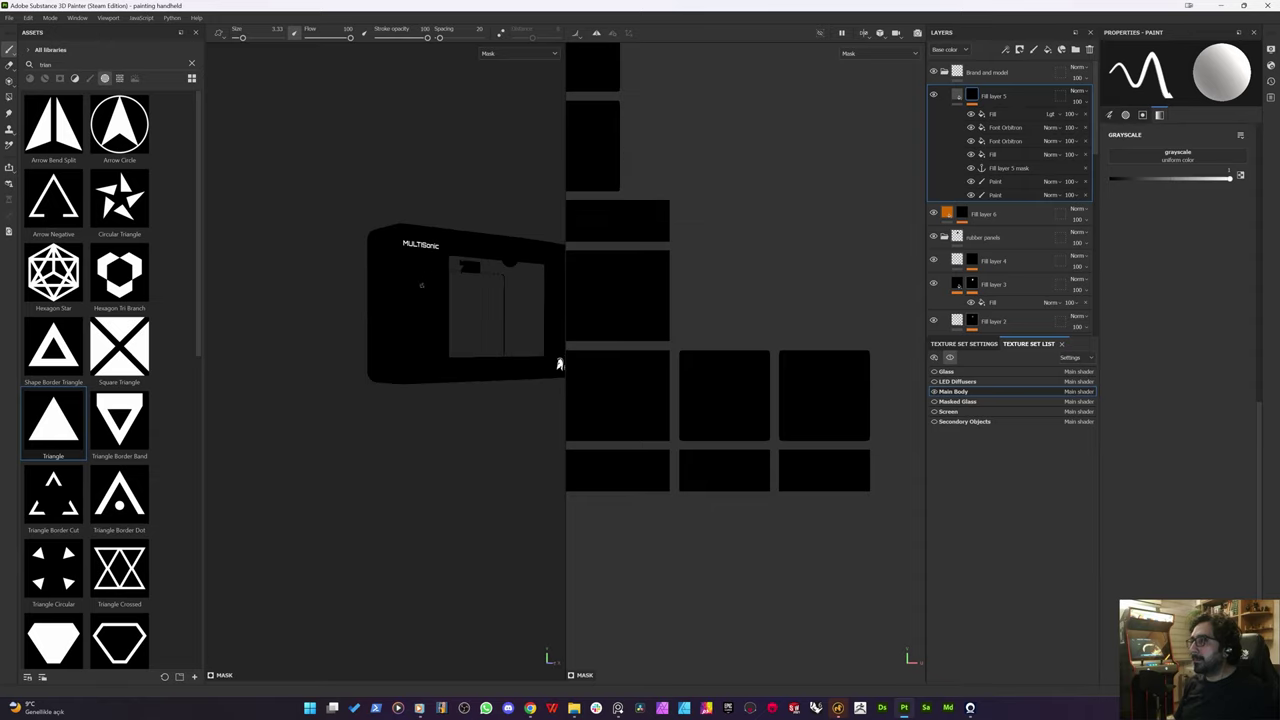
pyautogui.keyDown('alt'); pyautogui.moveTo(420, 283); pyautogui.dragTo(618, 294); pyautogui.keyUp('alt')
pyautogui.keyDown('alt'); pyautogui.moveTo(283, 352); pyautogui.dragTo(560, 312); pyautogui.keyUp('alt')
pyautogui.press('F2')
pyautogui.scroll(-5, 740, 358)
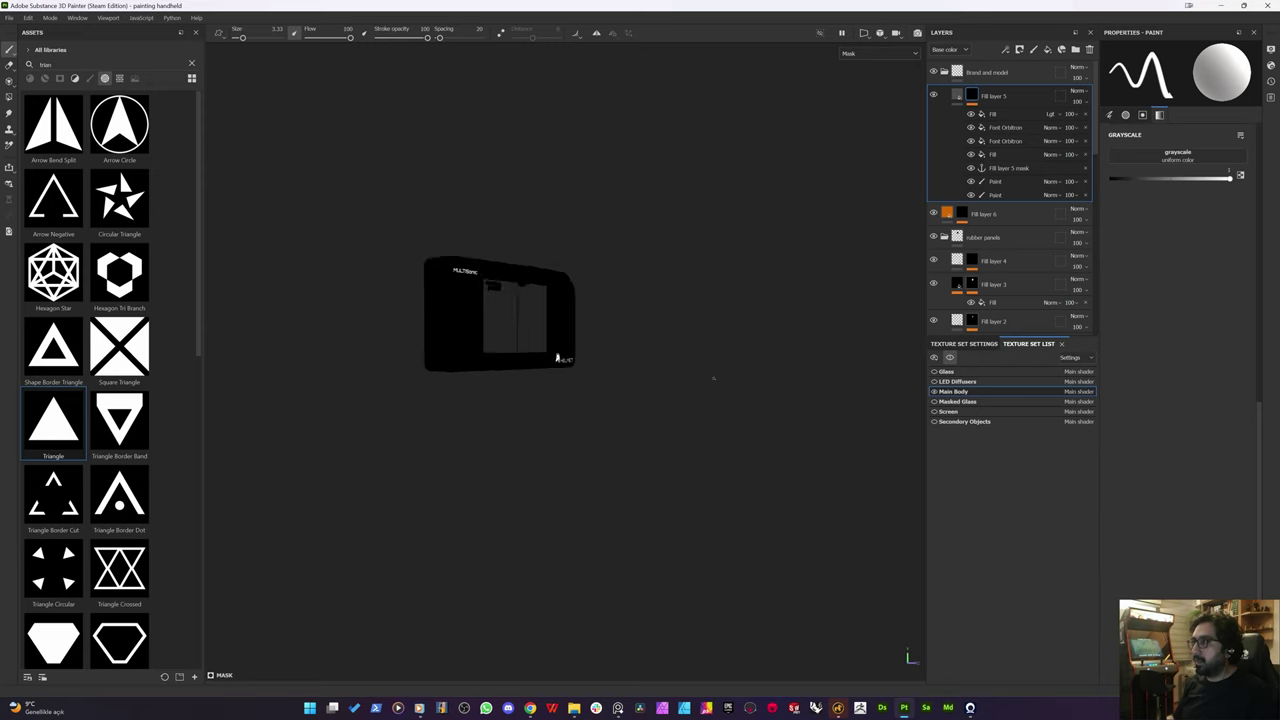
pyautogui.scroll(3, 640, 375)
pyautogui.press('F1')
pyautogui.scroll(-5, 705, 384)
pyautogui.scroll(5, 745, 385)
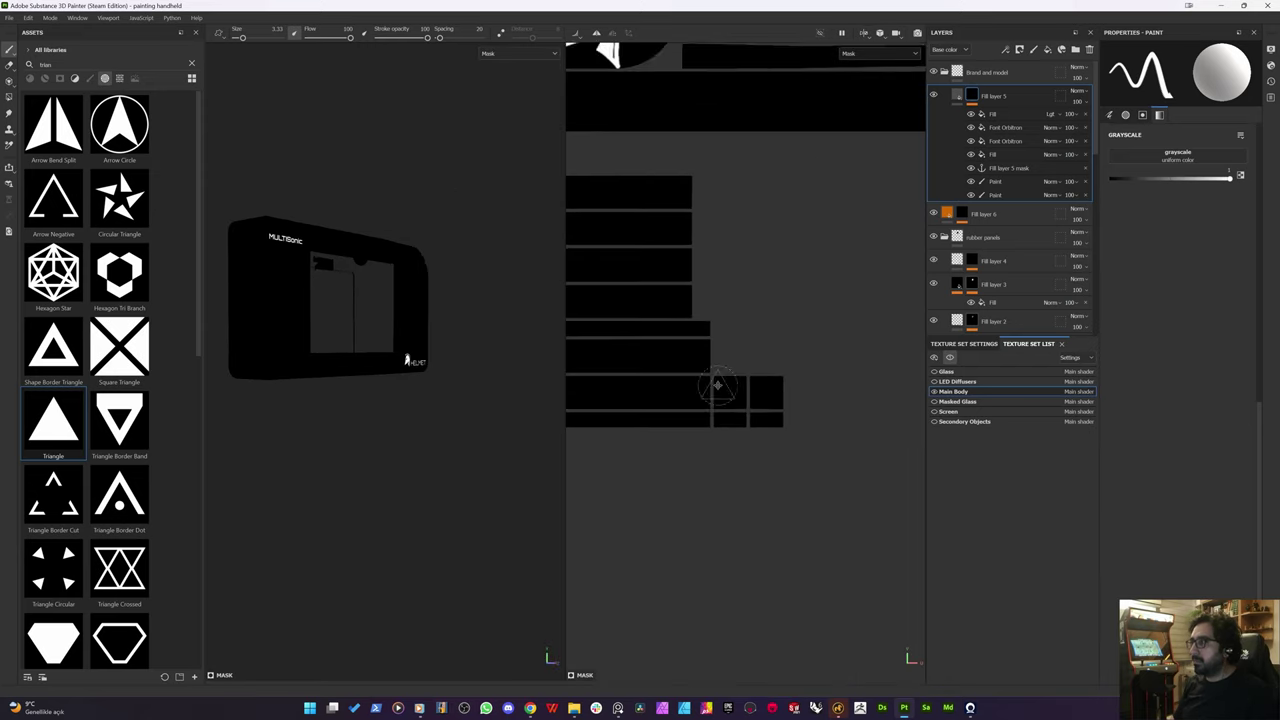
# Step: Set the UV Wrap of the topmost Fill effect in Fill layer 5's mask to None and check the console's back in material view
pyautogui.click(1010, 117)
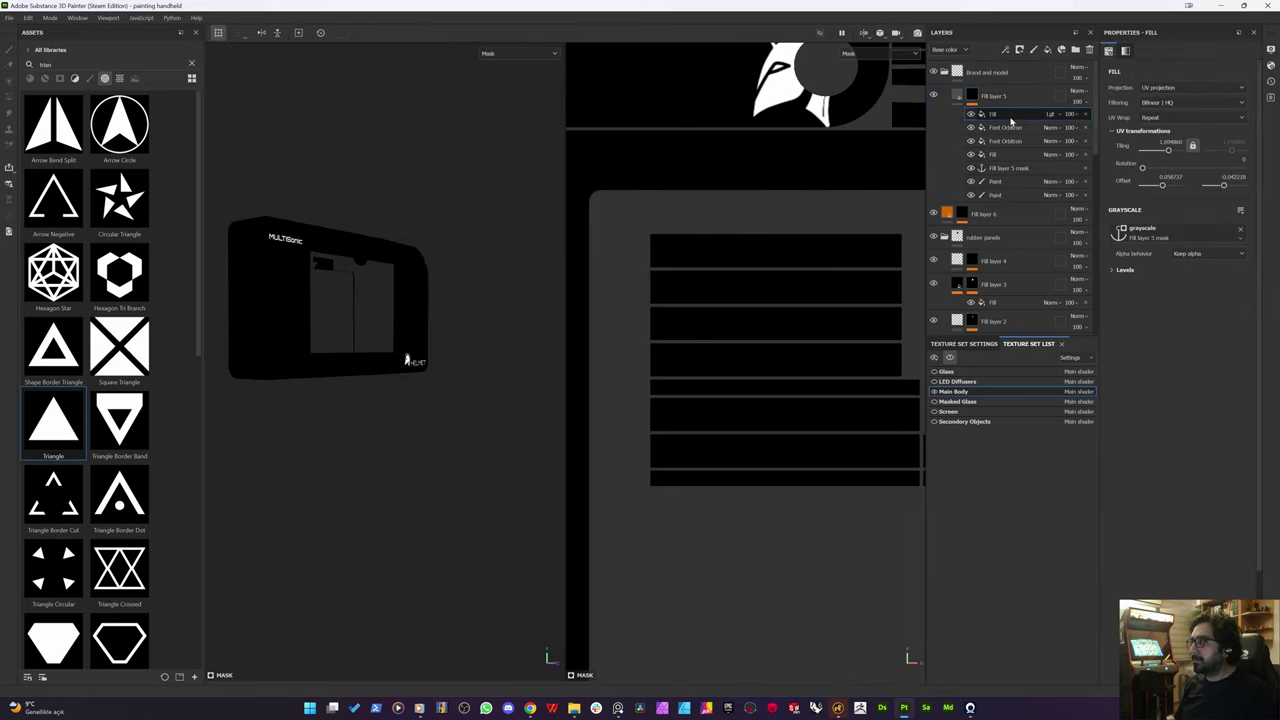
pyautogui.scroll(-3, 775, 380)
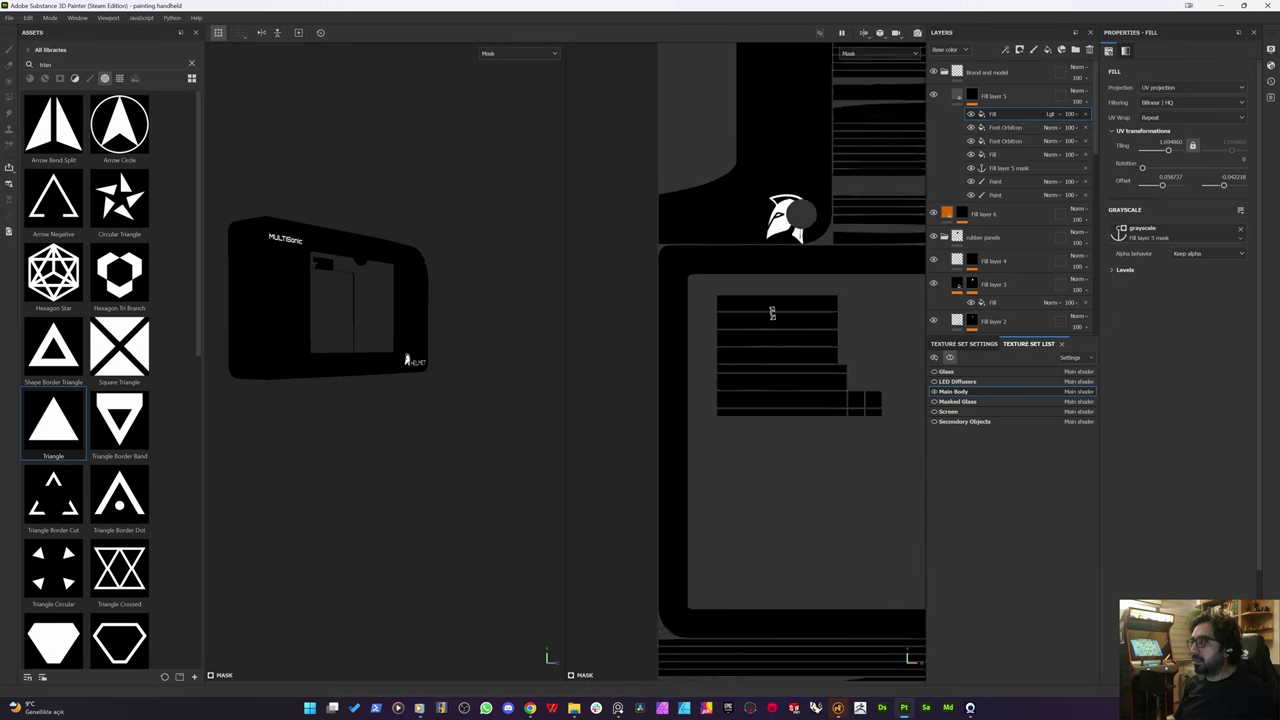
pyautogui.scroll(-6, 771, 313)
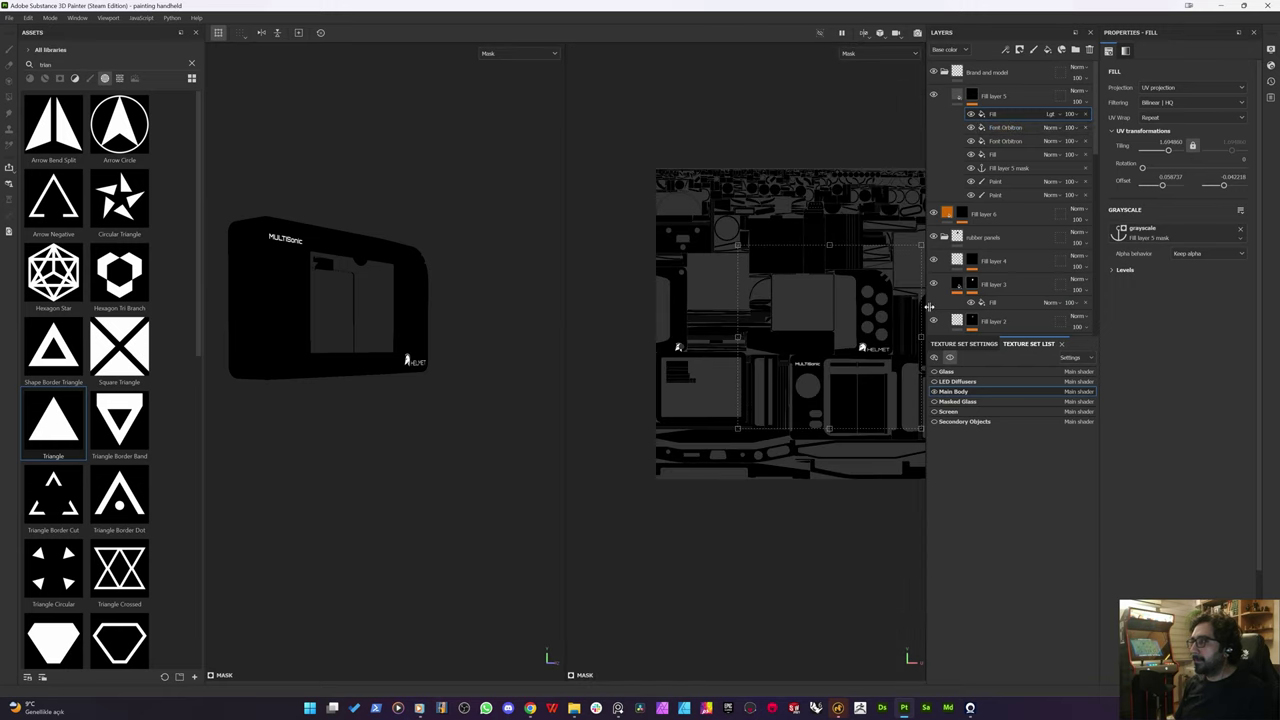
pyautogui.click(1163, 119)
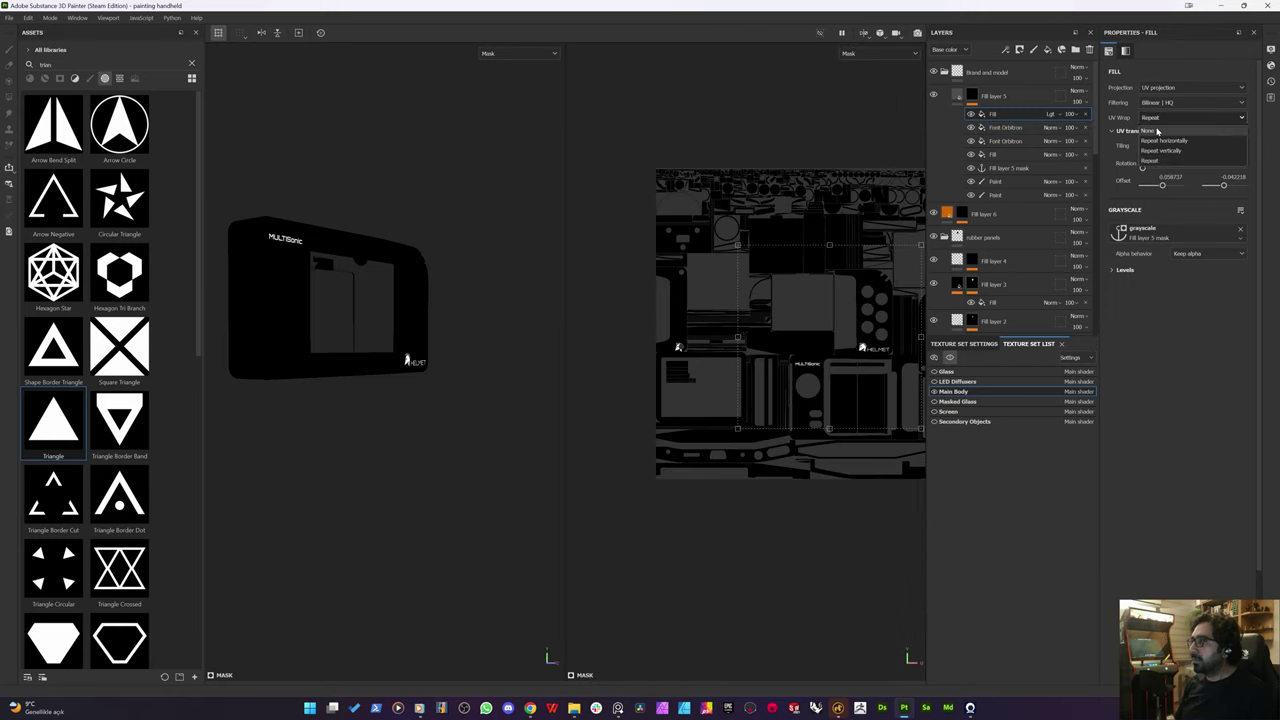
pyautogui.click(1157, 131)
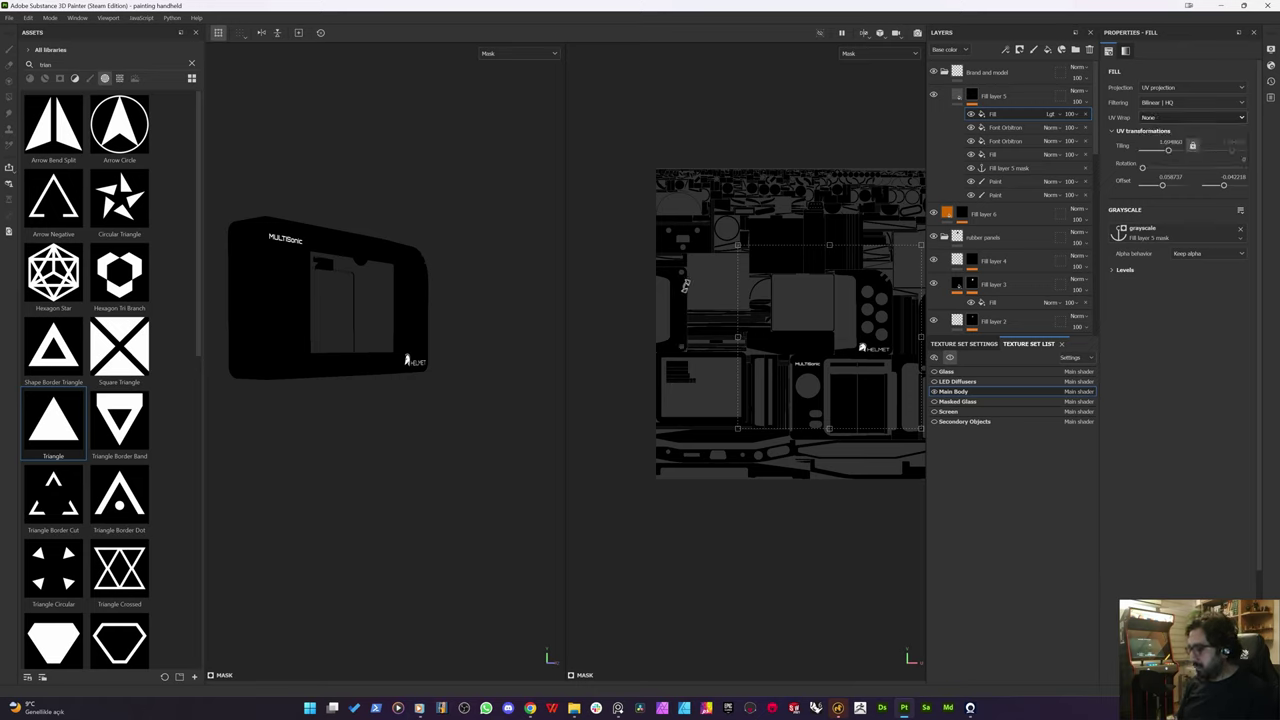
pyautogui.press('m')
pyautogui.keyDown('alt'); pyautogui.moveTo(277, 333); pyautogui.dragTo(368, 353); pyautogui.keyUp('alt')
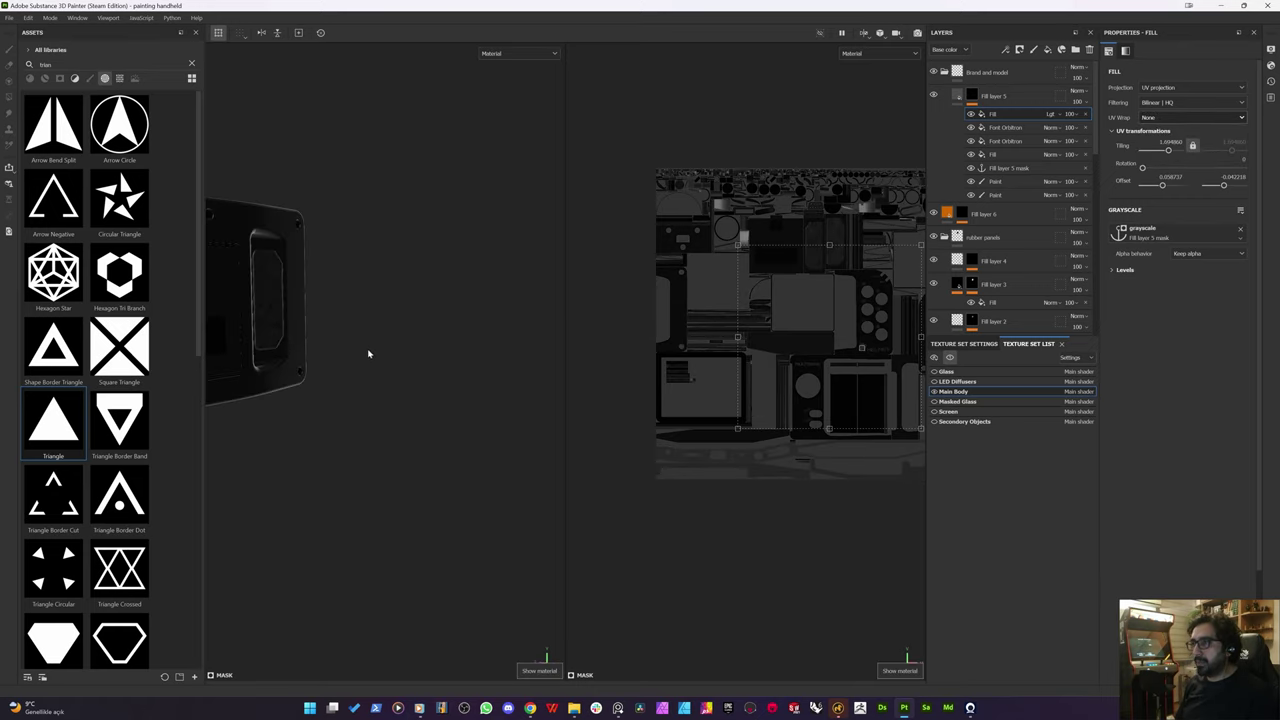
# Step: Show only the 3D viewport, inspect Main Body from several angles, and make all texture sets visible again
pyautogui.click(952, 345)
pyautogui.moveTo(428, 371)
pyautogui.keyDown('alt'); pyautogui.mouseDown()
pyautogui.moveTo(409, 391)
pyautogui.moveTo(608, 331)
pyautogui.mouseUp(); pyautogui.keyUp('alt')
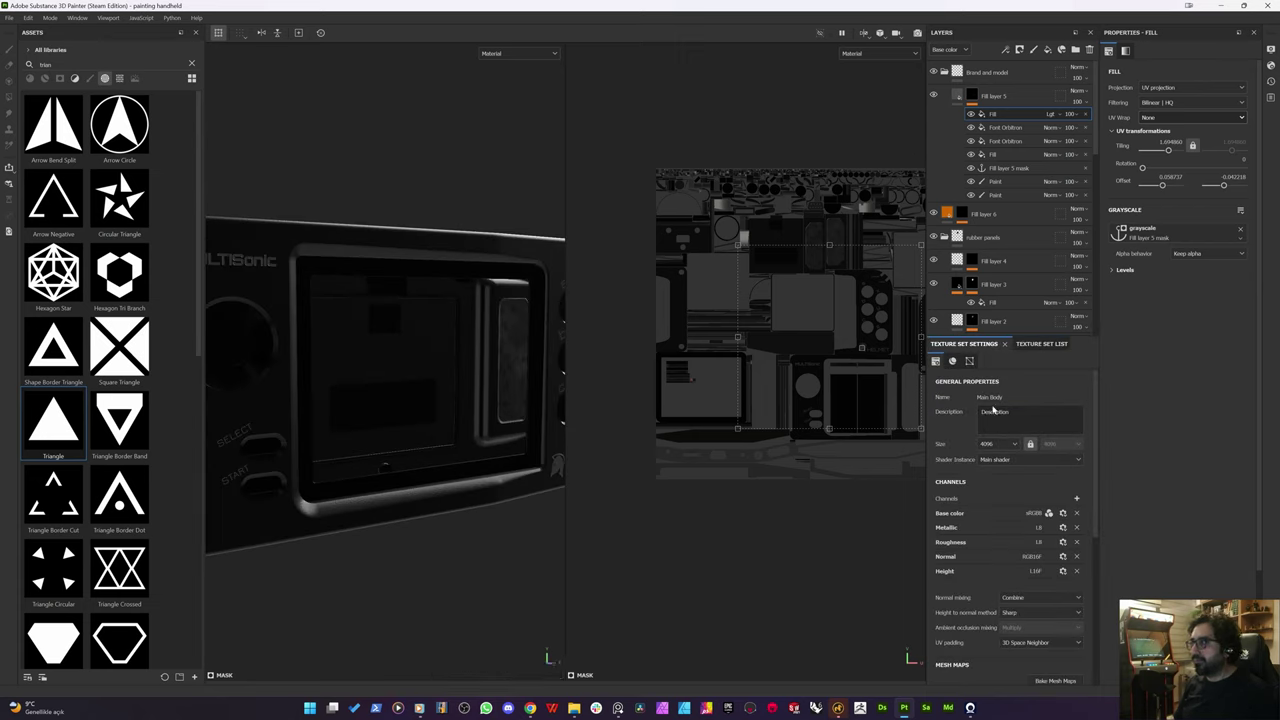
pyautogui.press('F2')
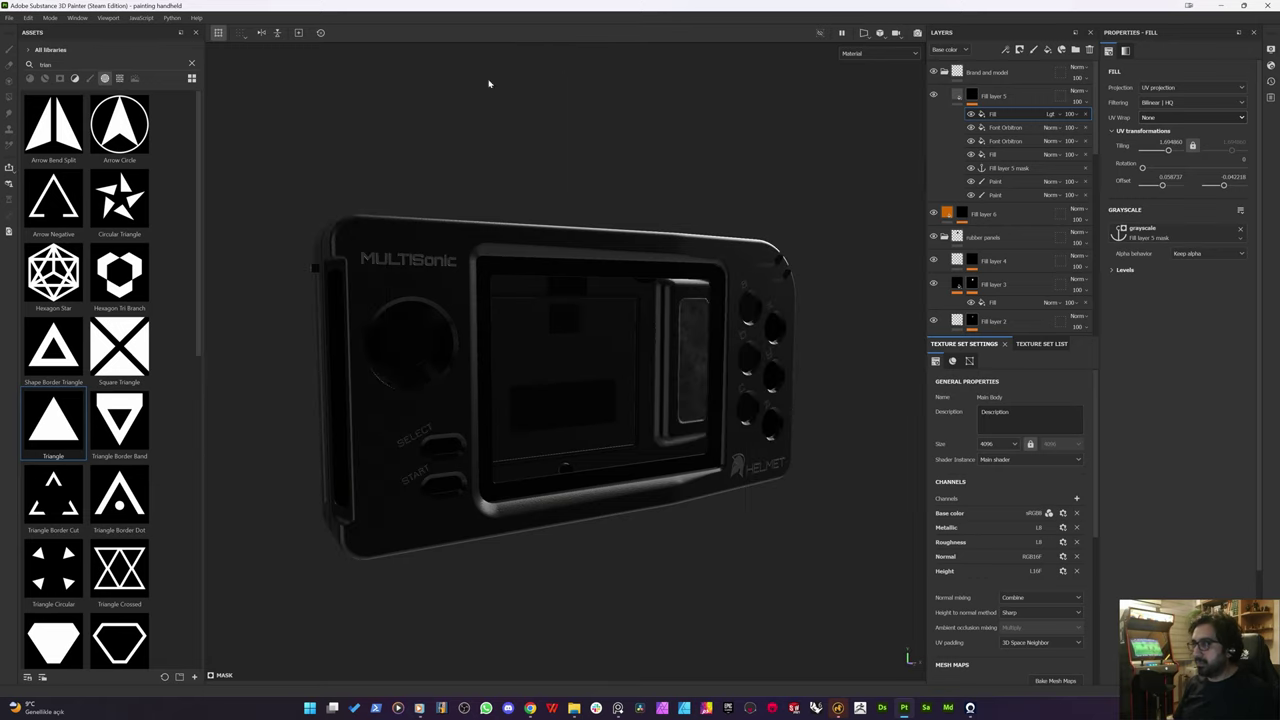
pyautogui.keyDown('alt'); pyautogui.moveTo(546, 387); pyautogui.dragTo(496, 390); pyautogui.keyUp('alt')
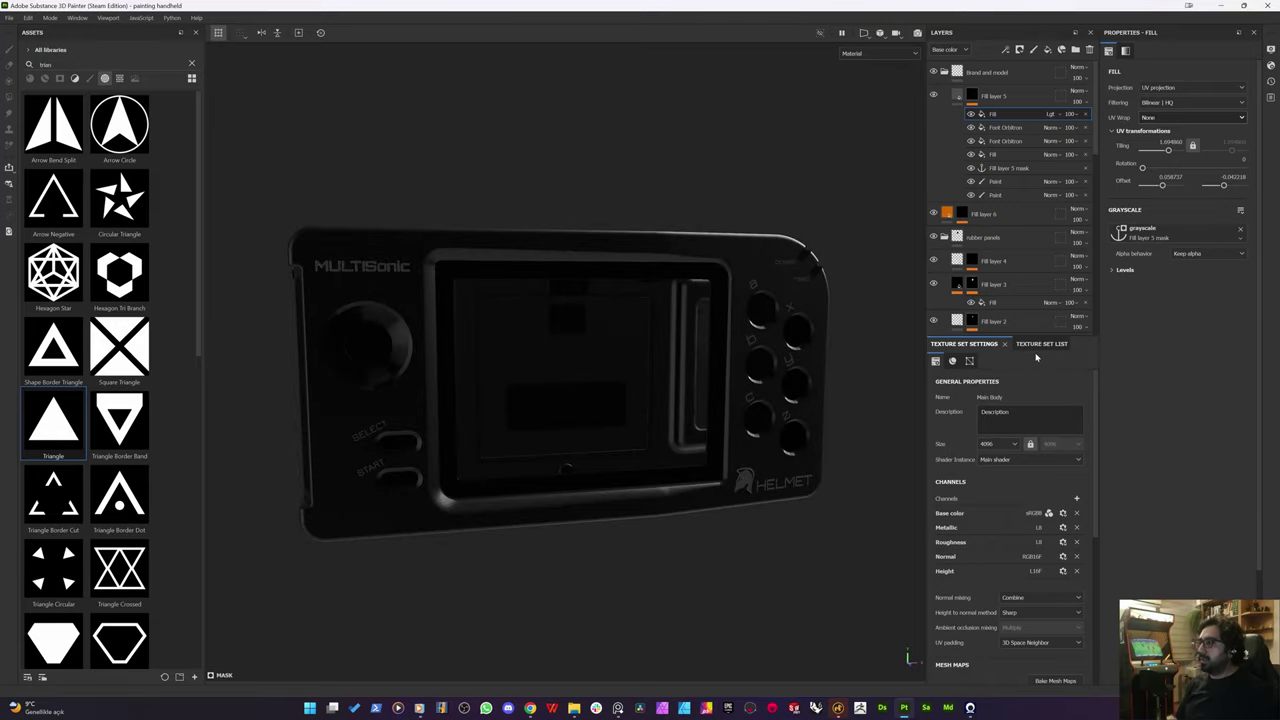
pyautogui.keyDown('alt'); pyautogui.moveTo(1036, 357); pyautogui.dragTo(671, 436); pyautogui.keyUp('alt')
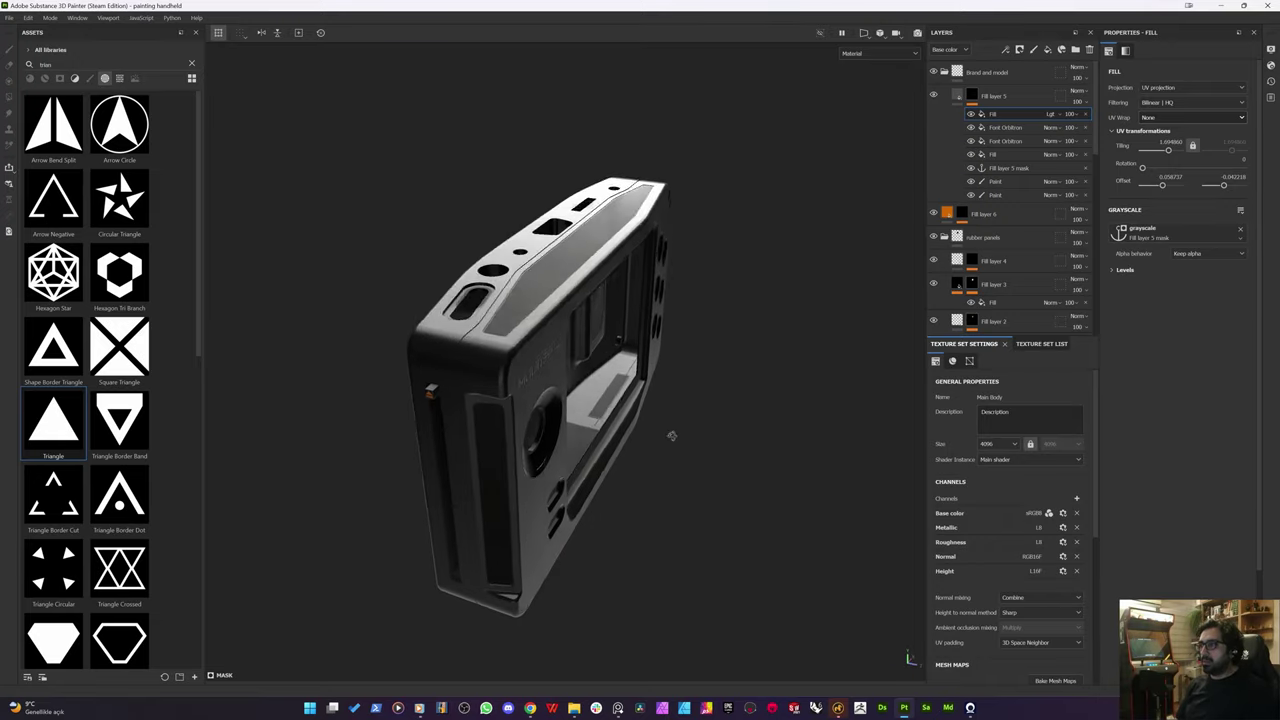
pyautogui.click(1040, 344)
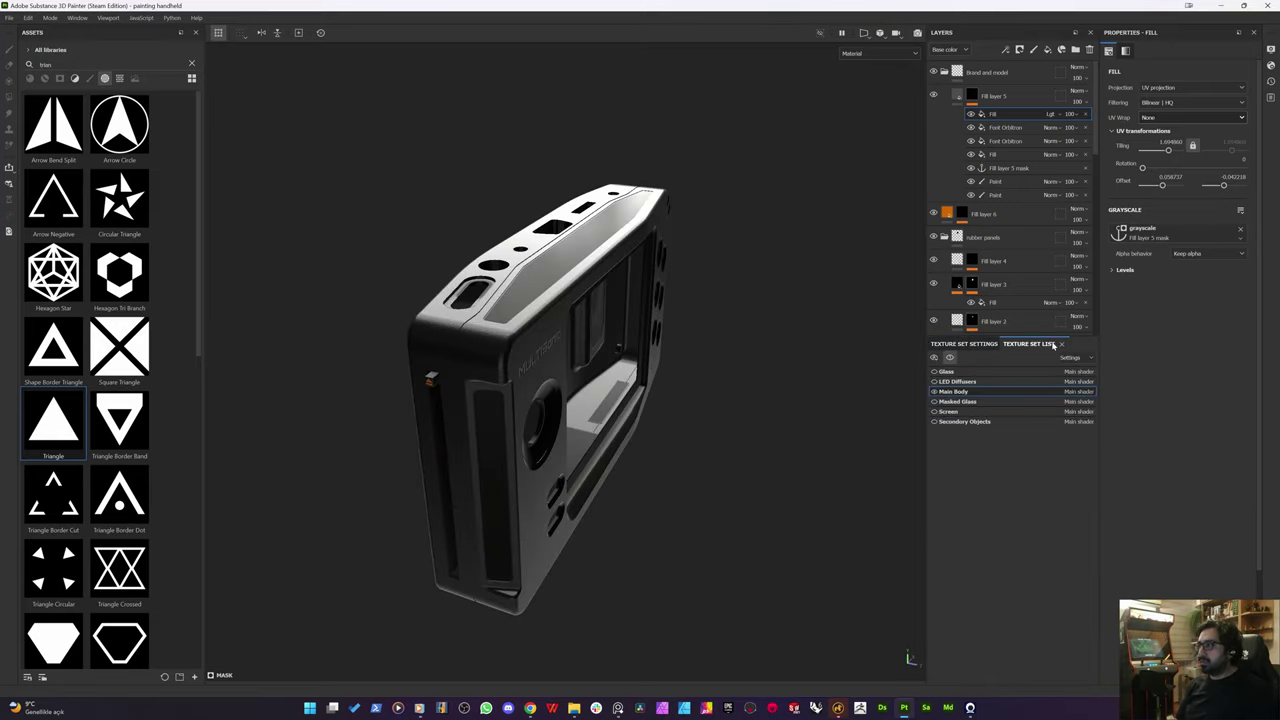
pyautogui.click(952, 362)
pyautogui.keyDown('alt'); pyautogui.moveTo(562, 366); pyautogui.dragTo(462, 285); pyautogui.keyUp('alt')
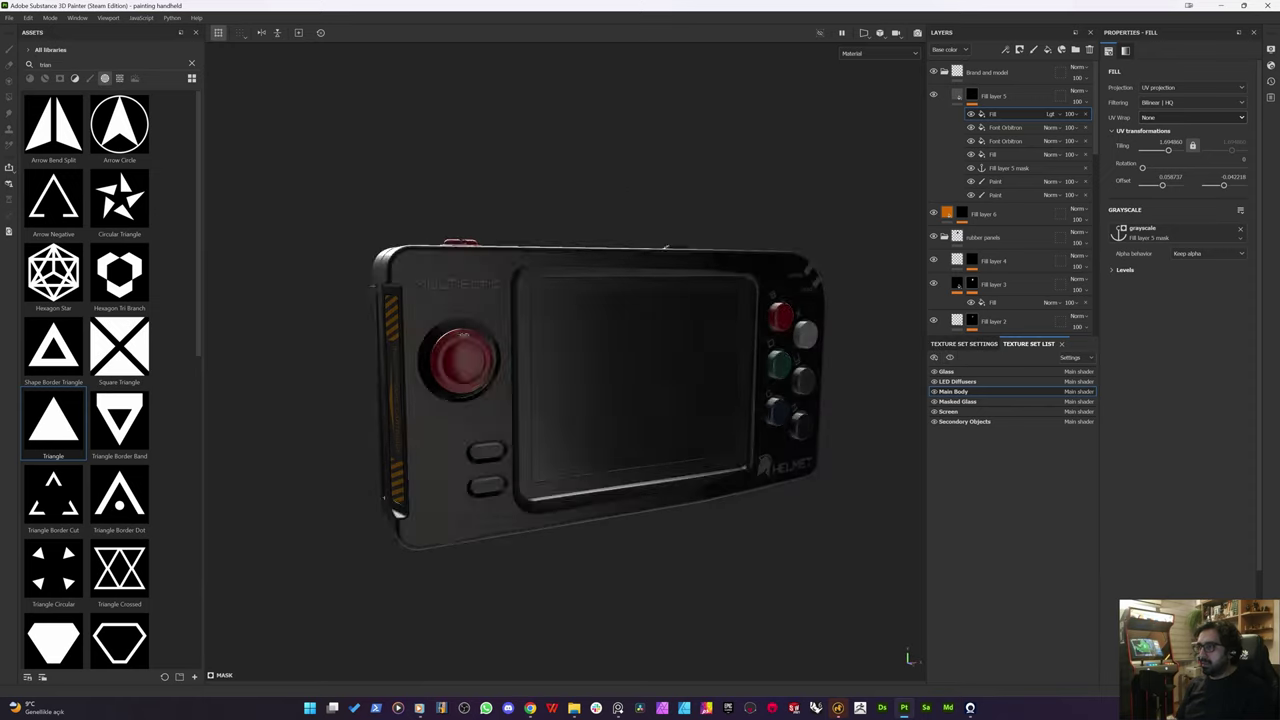
# Step: Examine the eject slider, its slot and the cartridge label on the console's side up close
pyautogui.keyDown('alt'); pyautogui.moveTo(396, 372); pyautogui.dragTo(630, 368); pyautogui.keyUp('alt')
pyautogui.scroll(2, 309, 370)
pyautogui.keyDown('alt'); pyautogui.moveTo(376, 394); pyautogui.dragTo(485, 291); pyautogui.keyUp('alt')
pyautogui.scroll(5, 614, 319)
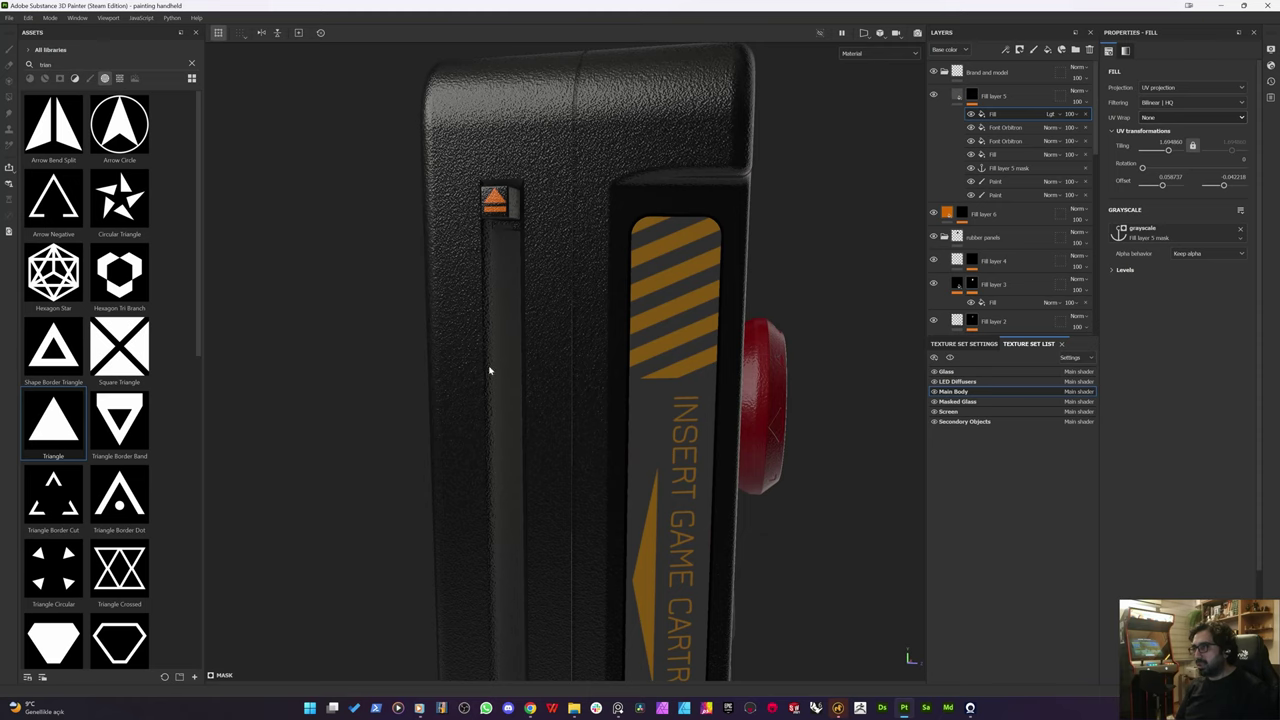
pyautogui.keyDown('alt'); pyautogui.moveTo(489, 371); pyautogui.dragTo(419, 327); pyautogui.keyUp('alt')
pyautogui.keyDown('alt'); pyautogui.moveTo(325, 309); pyautogui.dragTo(388, 358); pyautogui.keyUp('alt')
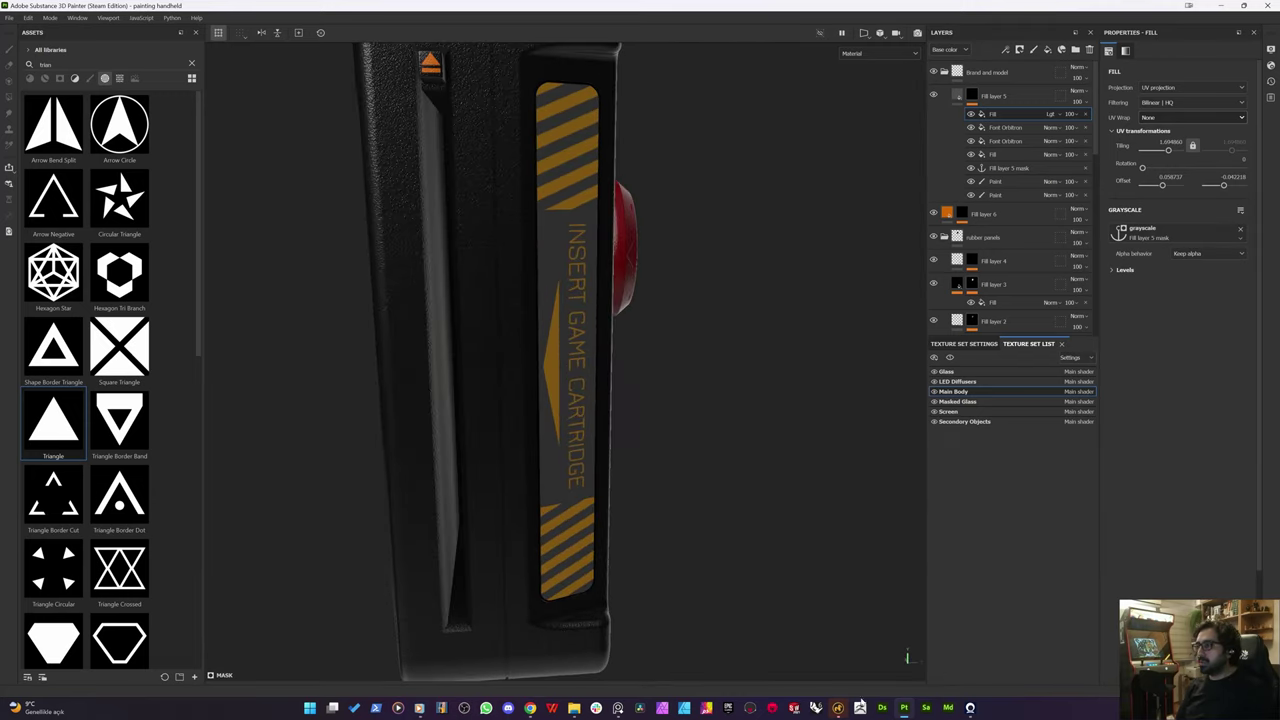
# Step: Switch to Modo and select all connected polygons of the bar beneath the eject slider button
pyautogui.click(843, 712)
pyautogui.scroll(-5, 837, 377)
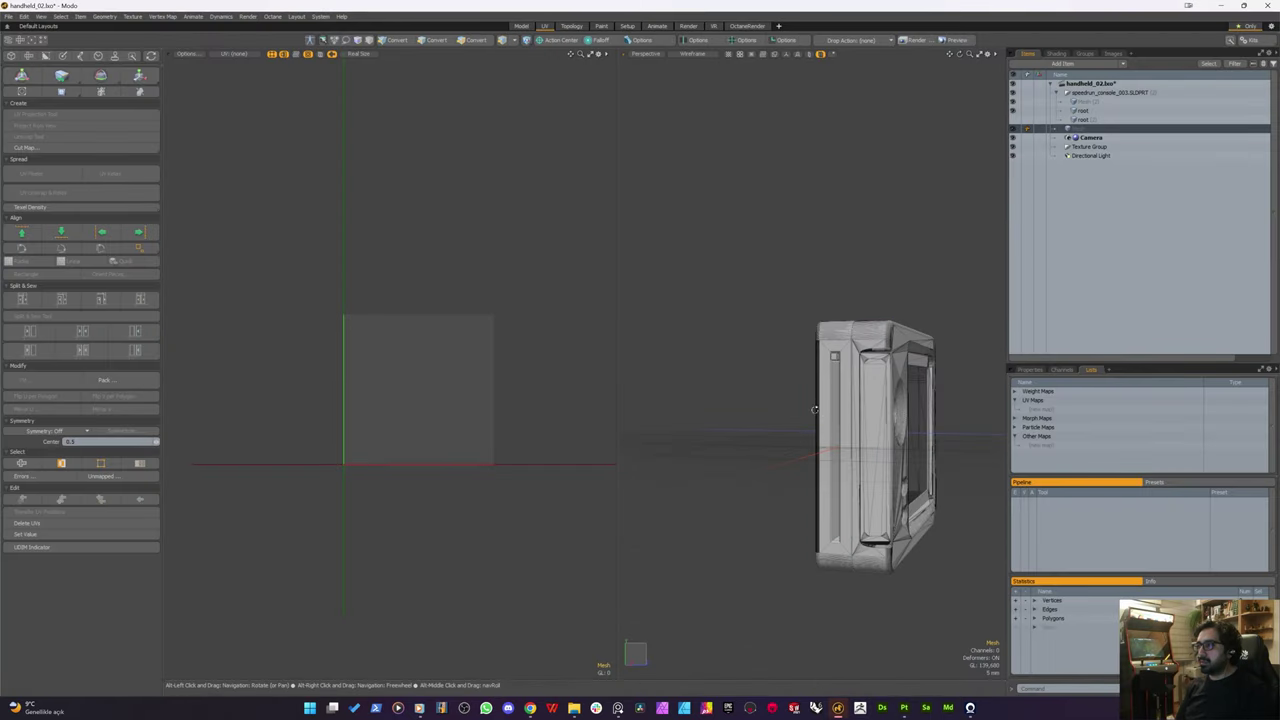
pyautogui.scroll(5, 803, 388)
pyautogui.keyDown('alt'); pyautogui.moveTo(799, 374); pyautogui.dragTo(795, 280); pyautogui.keyUp('alt')
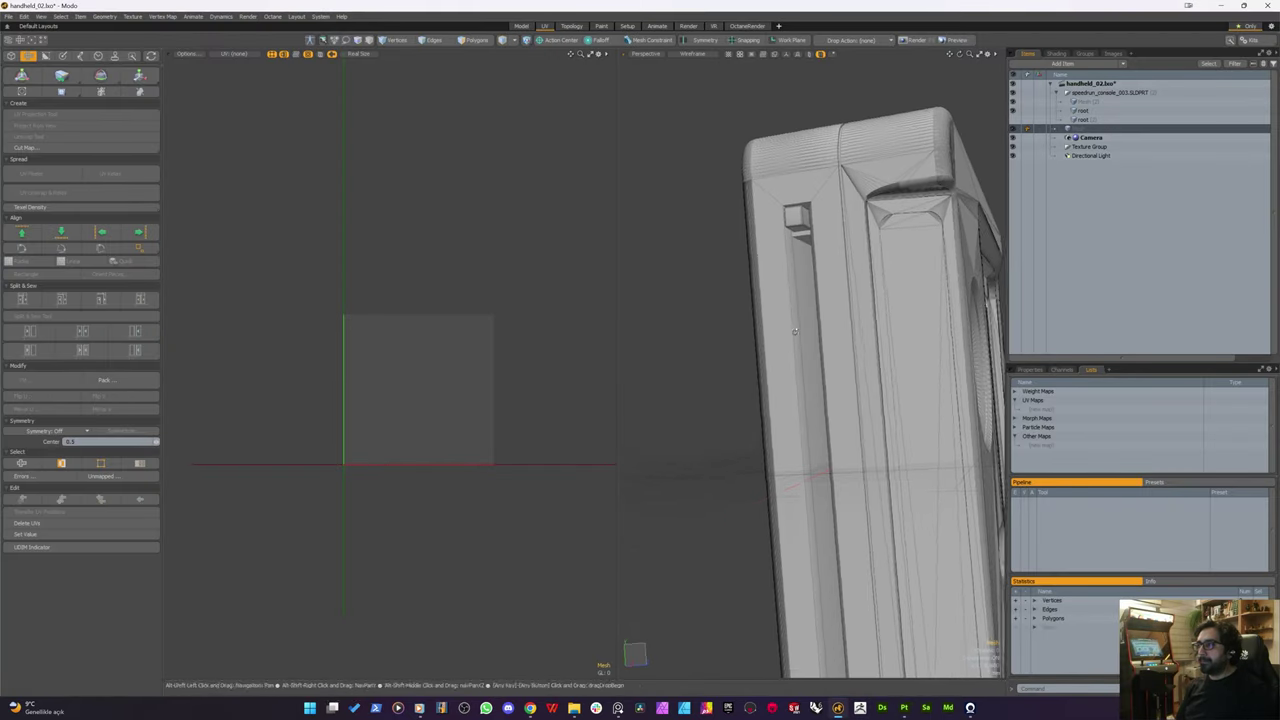
pyautogui.scroll(6, 804, 220)
pyautogui.click(806, 187)
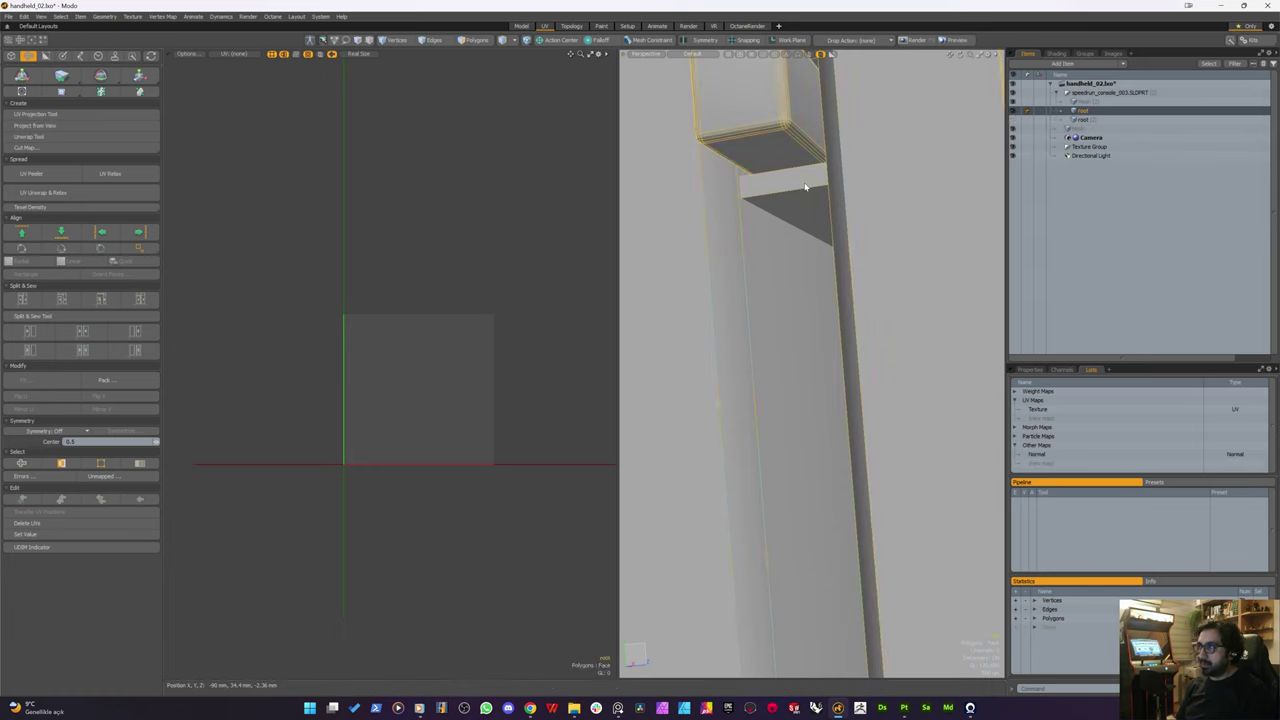
pyautogui.press('3')
pyautogui.doubleClick(805, 184)
pyautogui.scroll(-6, 803, 186)
pyautogui.keyDown('alt'); pyautogui.moveTo(766, 195); pyautogui.dragTo(740, 180); pyautogui.keyUp('alt')
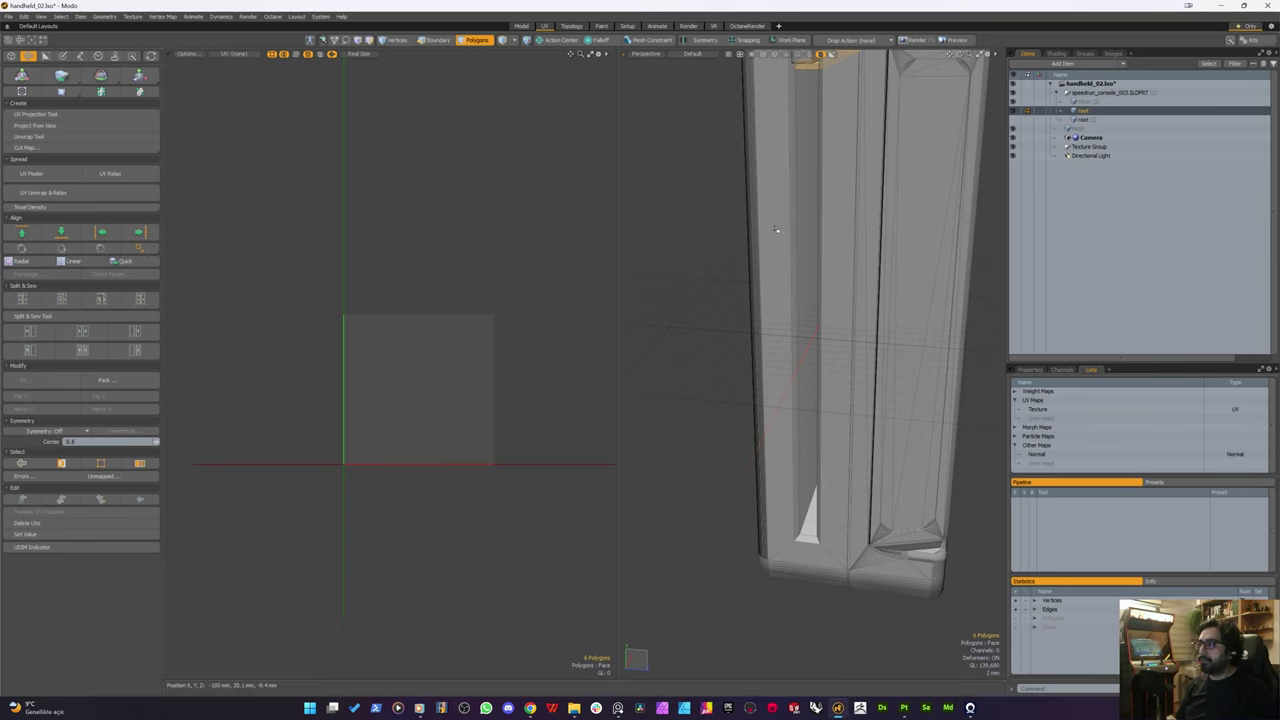
pyautogui.keyDown('alt'); pyautogui.keyDown('shift'); pyautogui.moveTo(775, 230); pyautogui.dragTo(758, 266); pyautogui.keyUp('shift'); pyautogui.keyUp('alt')
# Step: Try rotating the selected bar -90° about Z
pyautogui.press('e')
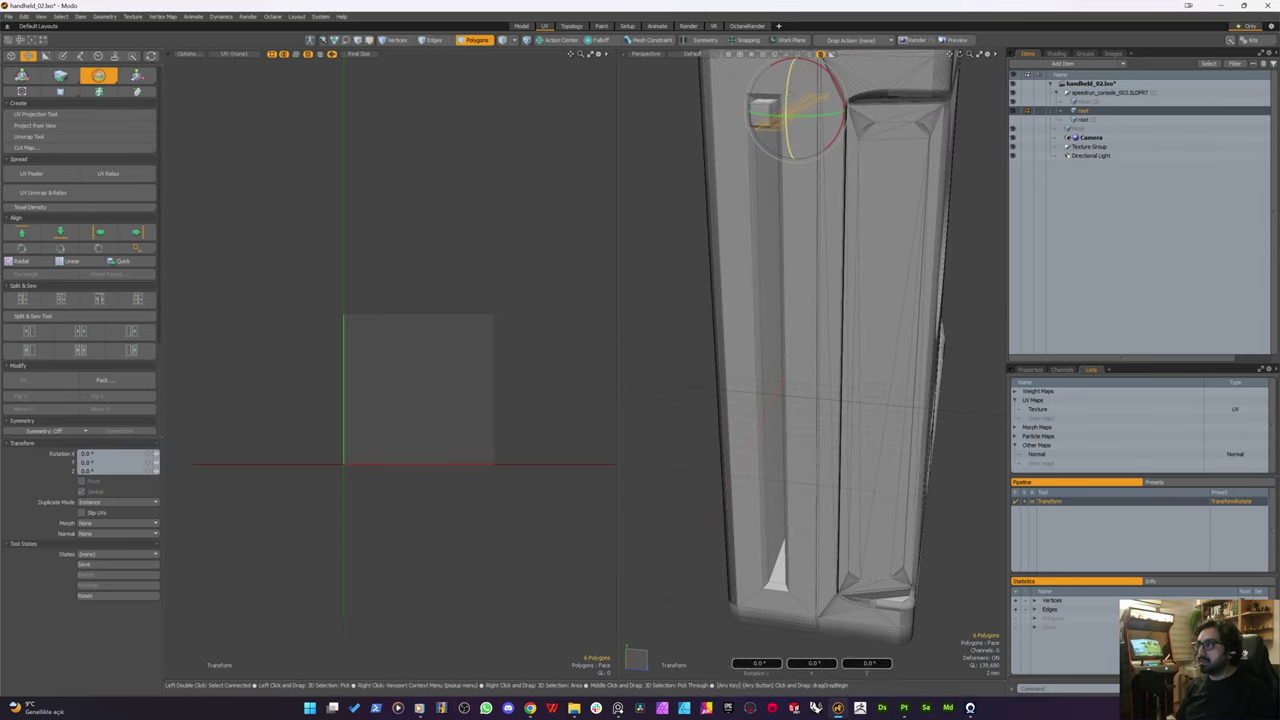
pyautogui.moveTo(797, 128); pyautogui.dragTo(796, 131)
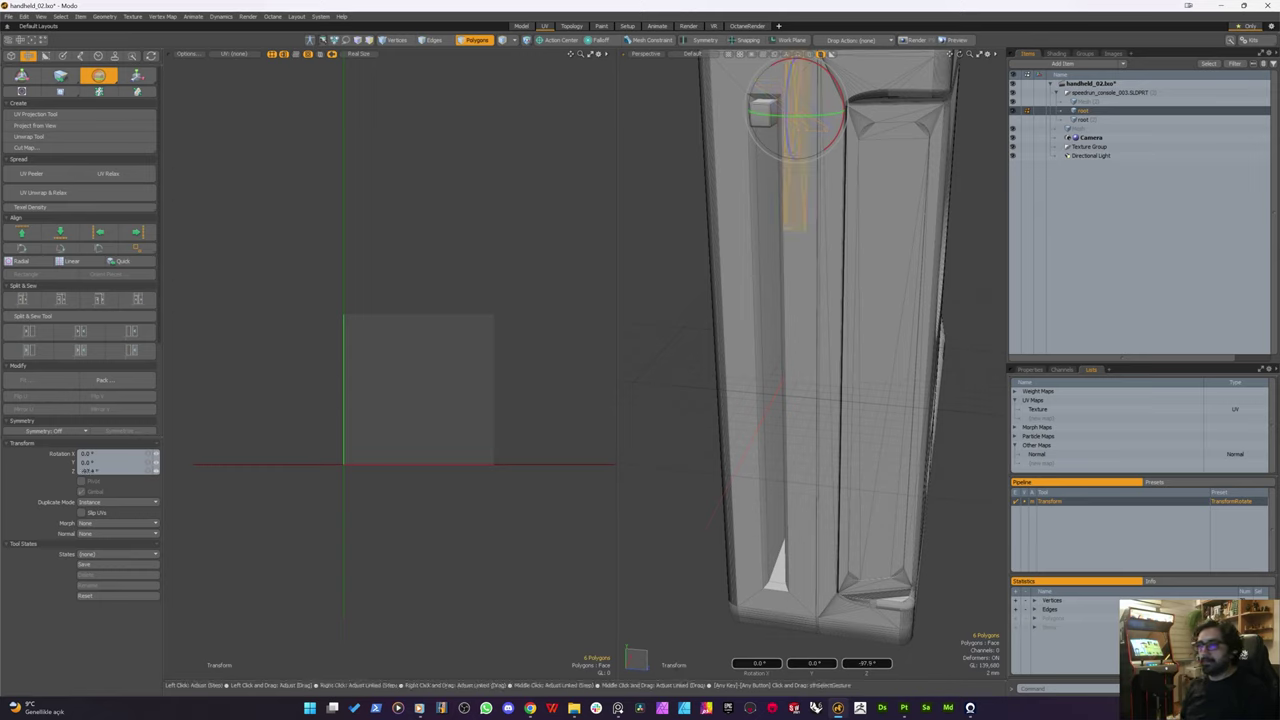
pyautogui.write('-90')
pyautogui.press('Return')
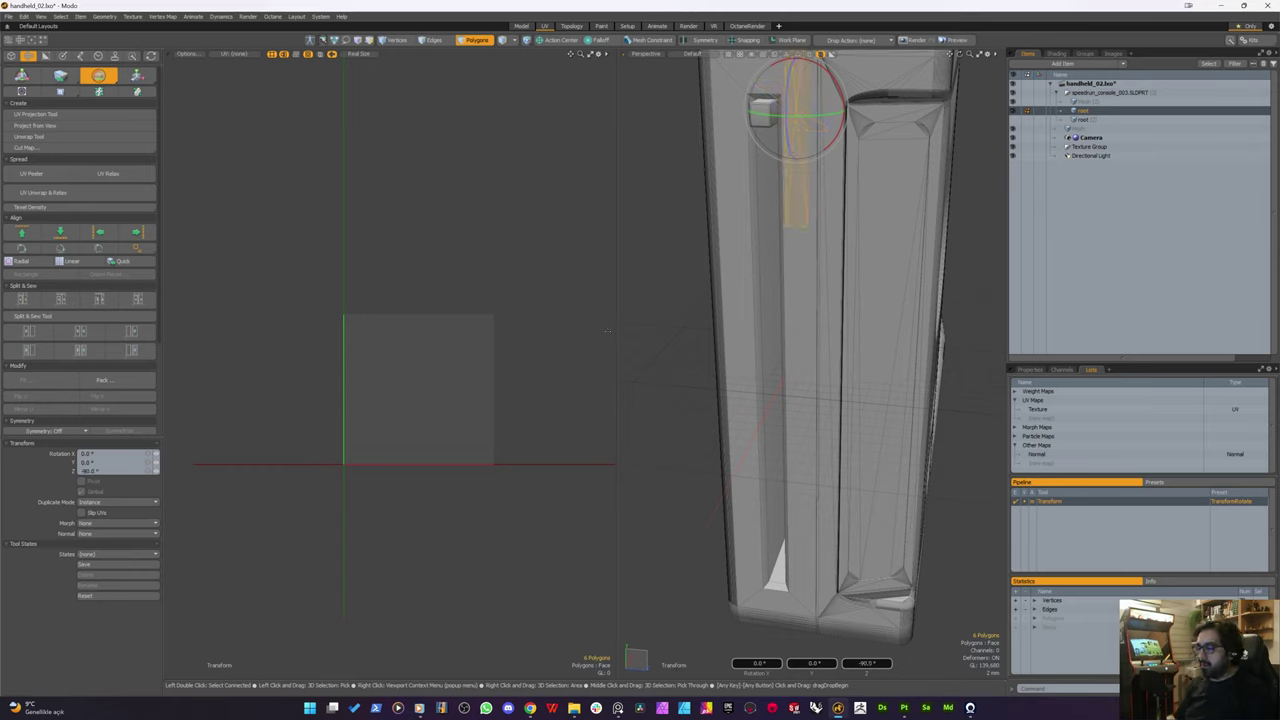
# Step: Try moving the bar about -16 mm in X and -25 mm in Y into the side slot
pyautogui.press('w')
pyautogui.keyDown('alt'); pyautogui.moveTo(607, 331); pyautogui.dragTo(665, 297); pyautogui.keyUp('alt')
pyautogui.press('q')
pyautogui.press('w')
pyautogui.scroll(-3, 825, 220)
pyautogui.scroll(3, 830, 215)
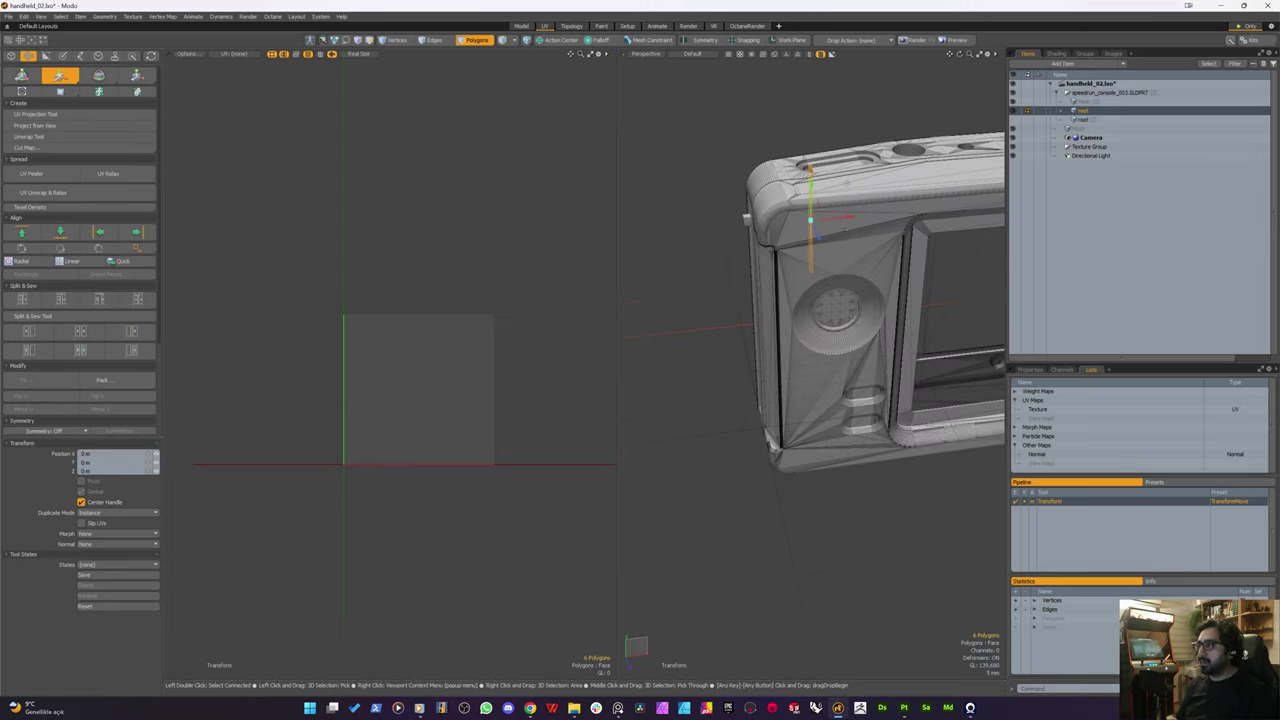
pyautogui.moveTo(848, 186); pyautogui.dragTo(841, 189)
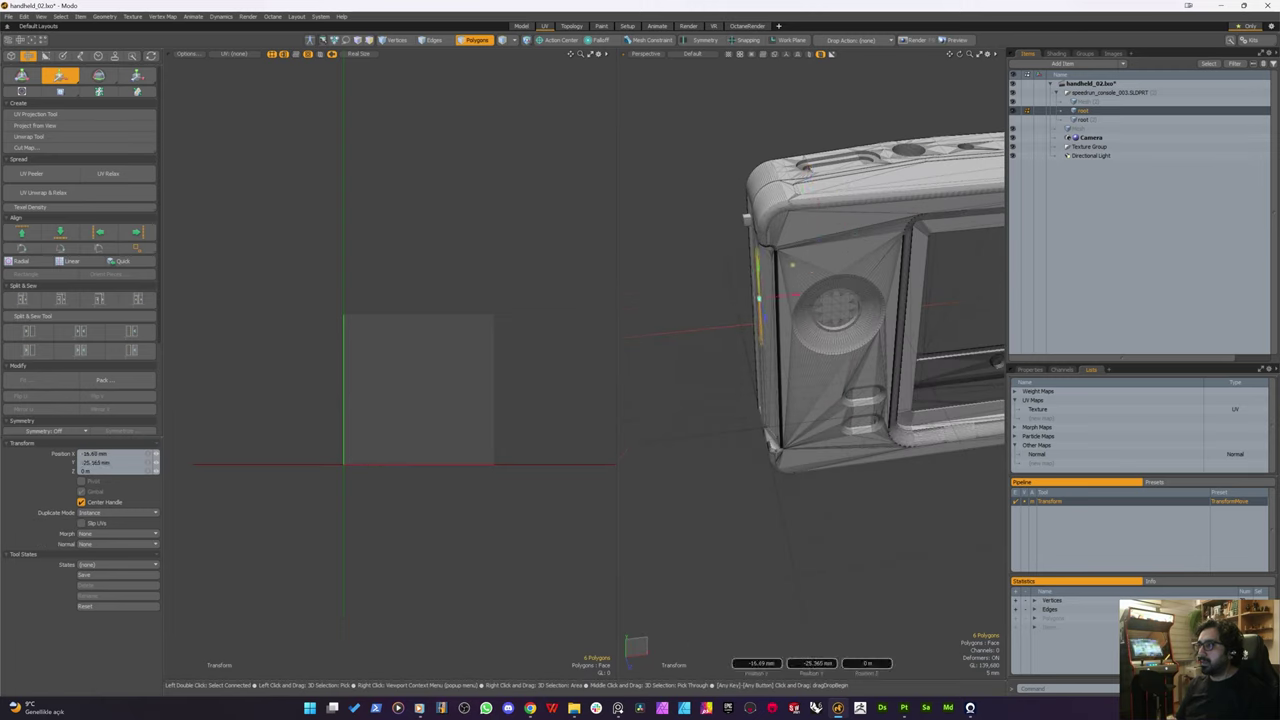
pyautogui.keyDown('alt'); pyautogui.moveTo(650, 312); pyautogui.dragTo(684, 328); pyautogui.keyUp('alt')
pyautogui.scroll(5, 684, 328)
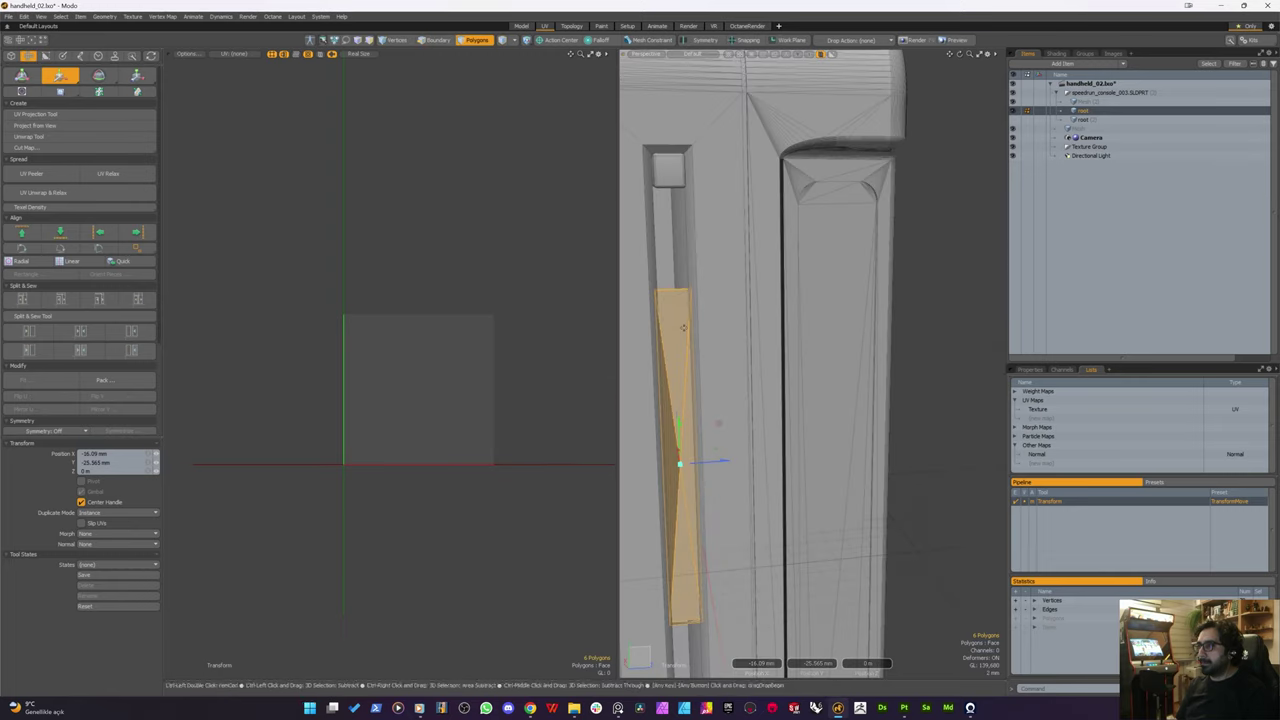
# Step: Try aligning the bar with the slot in the left view, shifting it 8.3 mm in Y and 200 um in Z, and check it in perspective
pyautogui.hotkey('ctrl', 'space')
pyautogui.click(630, 331)
pyautogui.hotkey('shift', 'a')
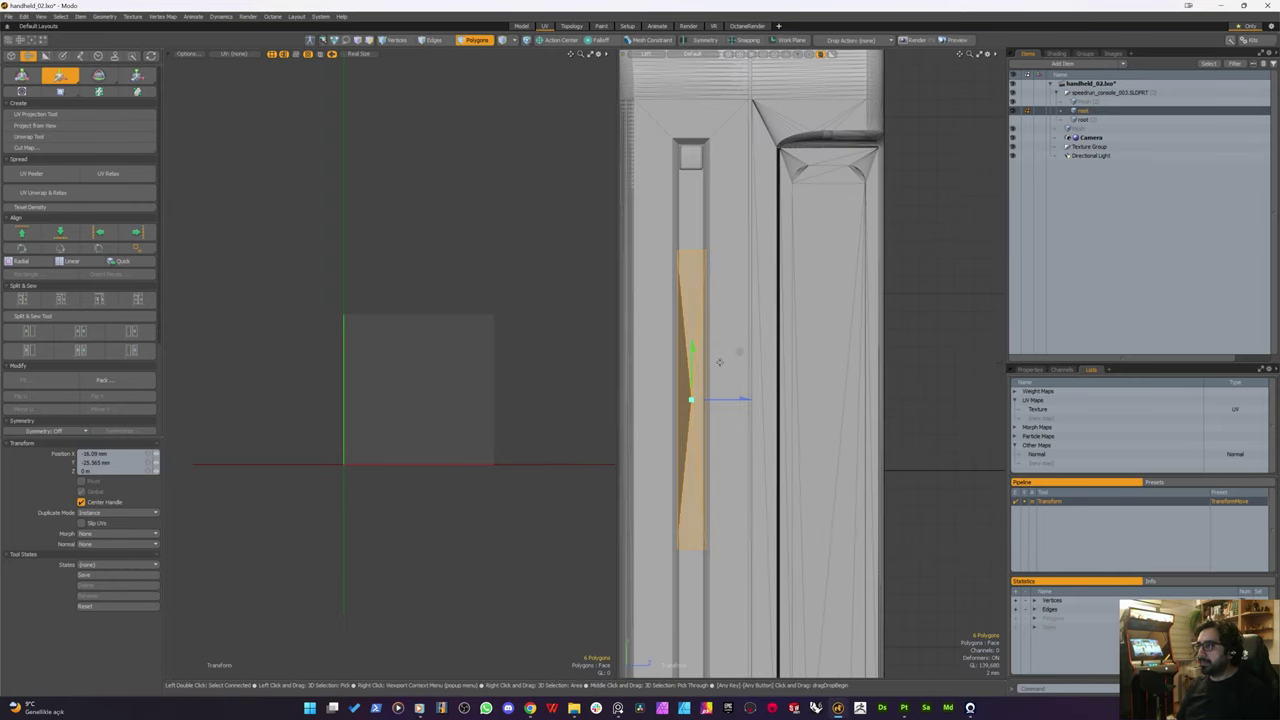
pyautogui.moveTo(785, 286); pyautogui.dragTo(785, 224)
pyautogui.scroll(5, 668, 403)
pyautogui.hotkey('ctrl', 'space')
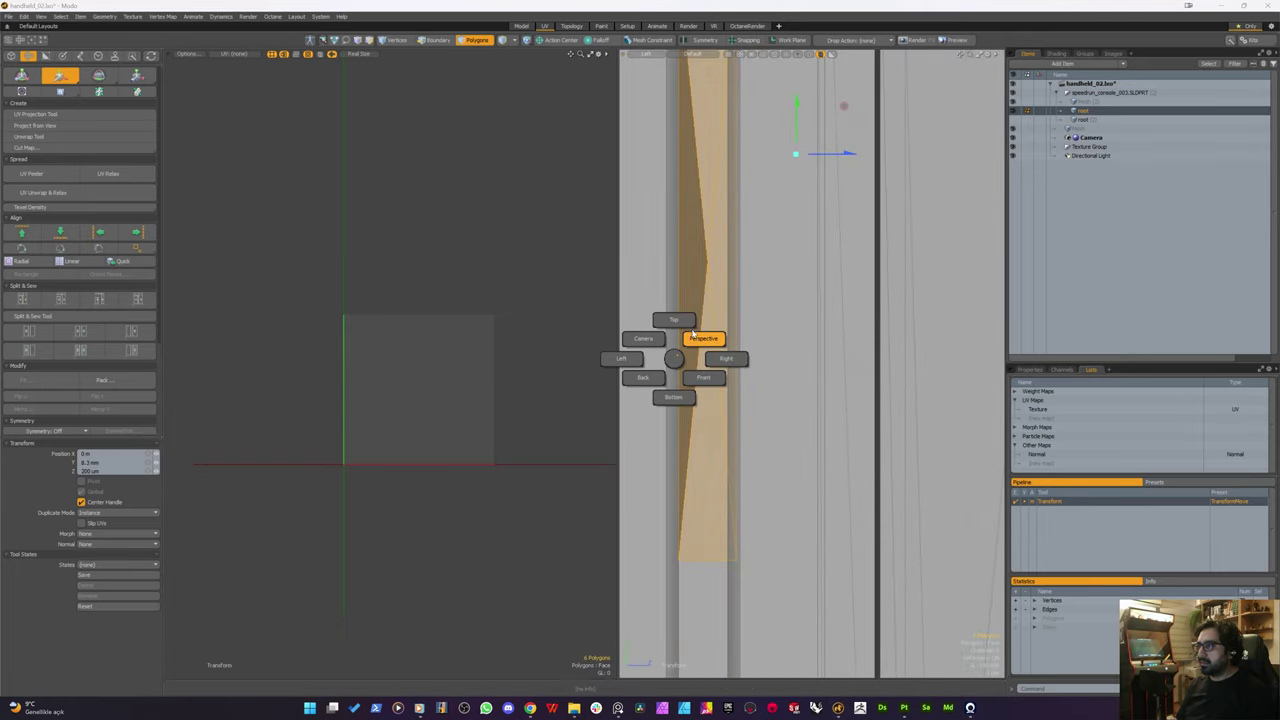
pyautogui.click(703, 338)
pyautogui.press('3')
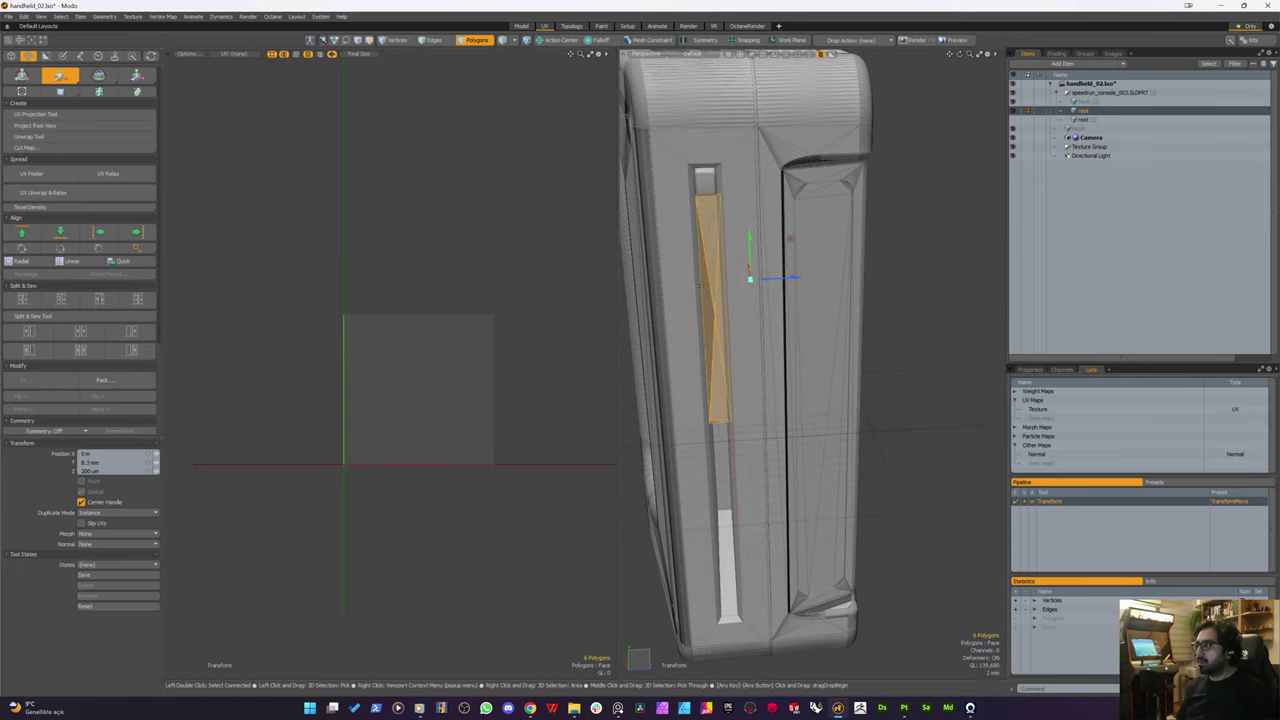
pyautogui.press('q')
pyautogui.scroll(5, 710, 272)
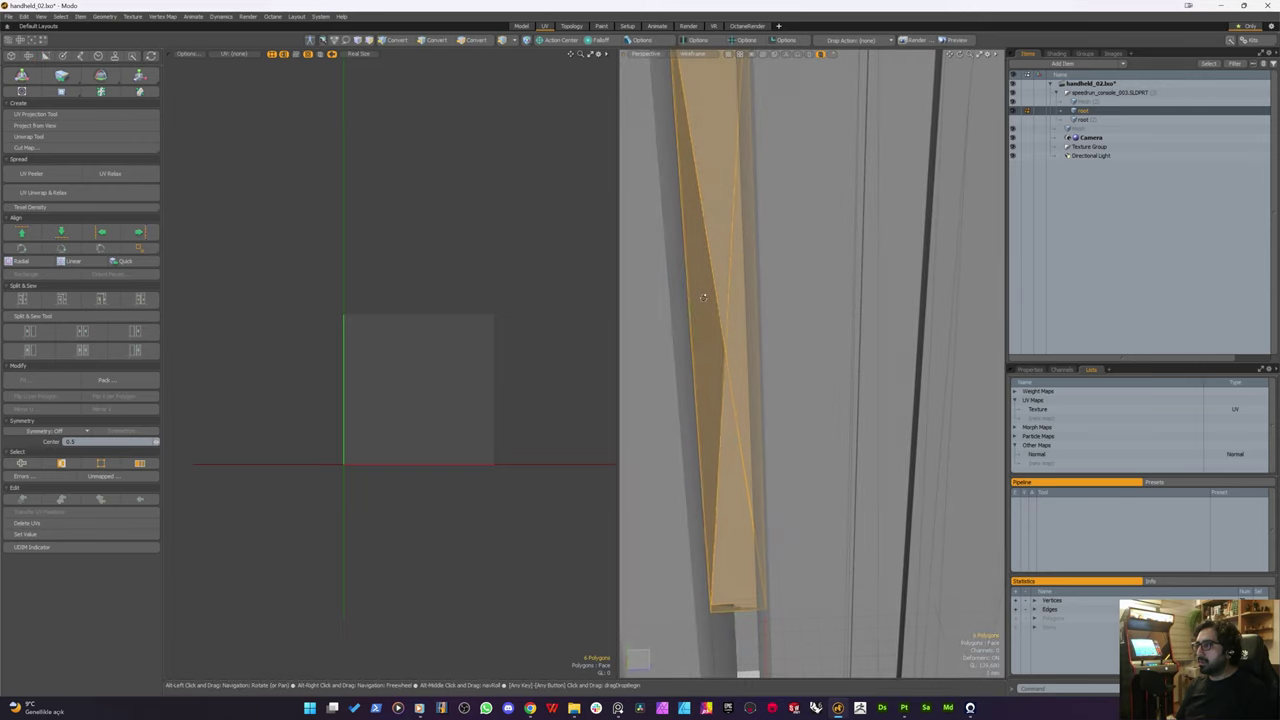
pyautogui.scroll(-5, 735, 309)
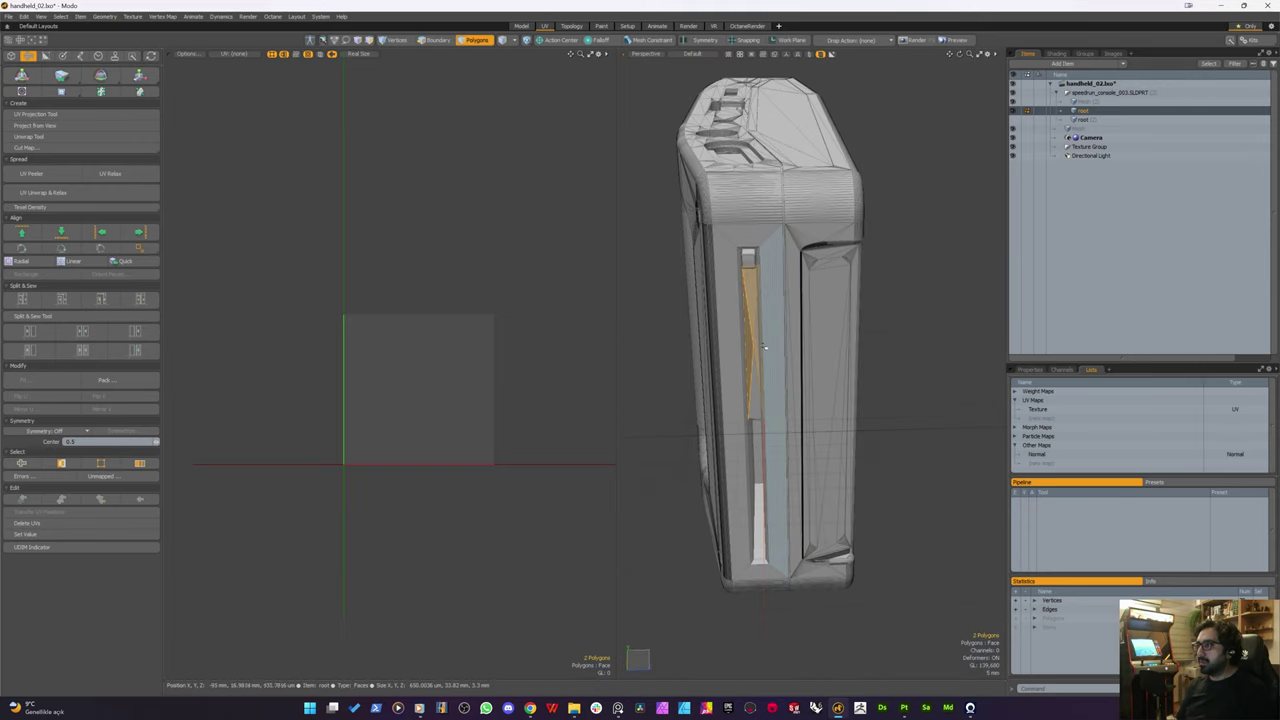
# Step: Undo the rotation and all moves of the bar beneath the eject slider button
pyautogui.hotkey('ctrl', 'z')
pyautogui.hotkey('ctrl', 'z')
pyautogui.hotkey('ctrl', 'z')
pyautogui.hotkey('ctrl', 'z')
pyautogui.hotkey('ctrl', 'z')
pyautogui.hotkey('ctrl', 'z')
pyautogui.hotkey('ctrl', 'z')
pyautogui.hotkey('ctrl', 'z')
pyautogui.hotkey('ctrl', 'z')
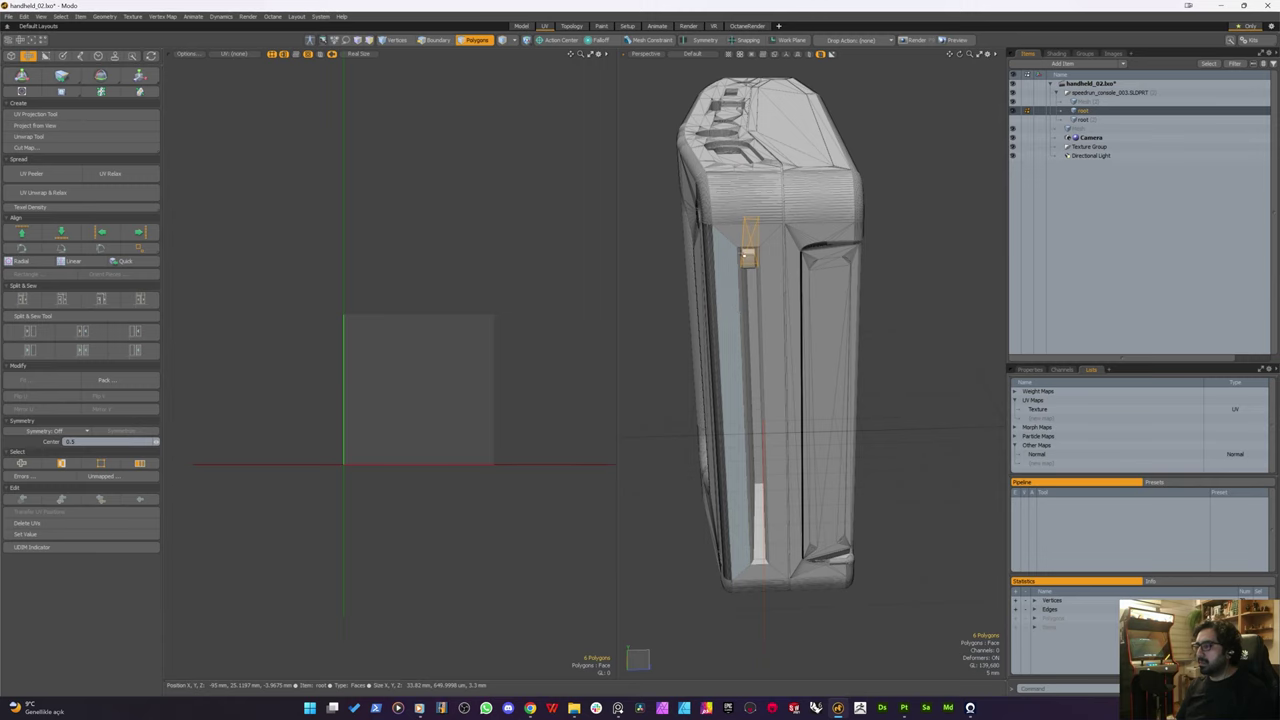
# Step: Try shifting the bar about -2 mm in Y and rotating it beneath the eject slider button
pyautogui.scroll(2, 744, 246)
pyautogui.keyDown('alt'); pyautogui.moveTo(744, 246); pyautogui.dragTo(758, 212); pyautogui.keyUp('alt')
pyautogui.scroll(5, 754, 258)
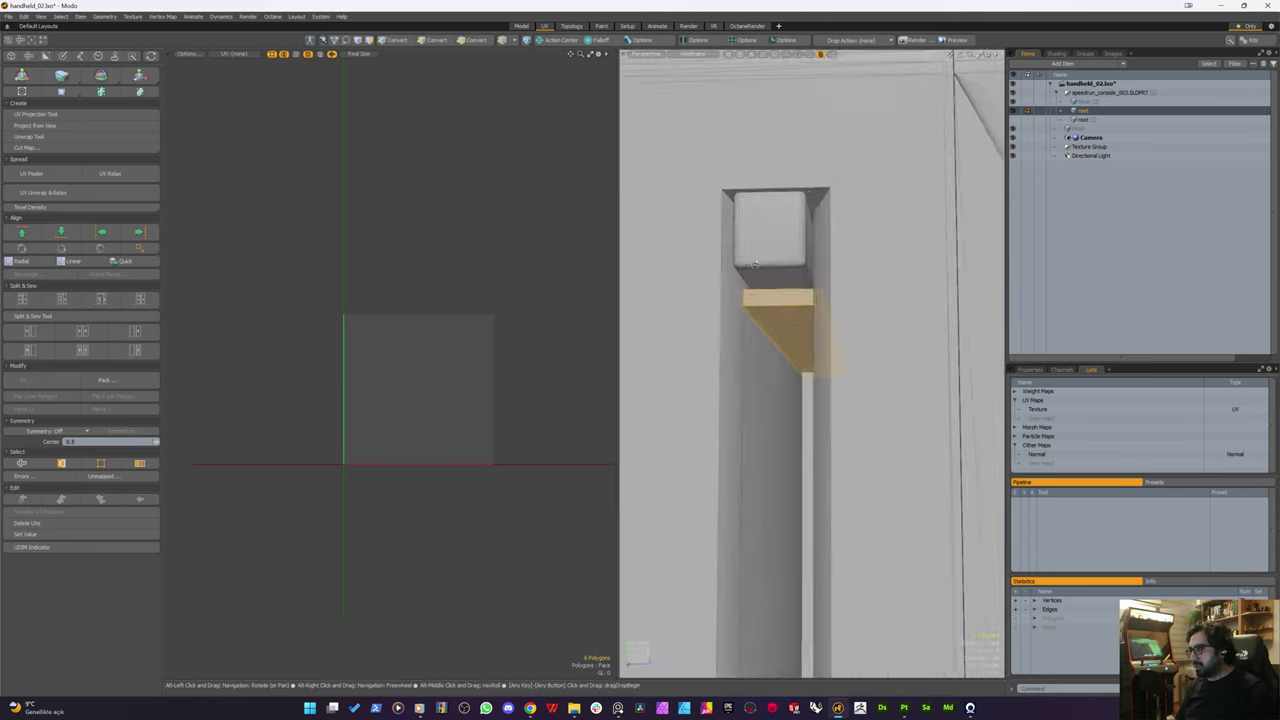
pyautogui.moveTo(754, 258)
pyautogui.keyDown('alt'); pyautogui.mouseDown()
pyautogui.moveTo(765, 333)
pyautogui.moveTo(745, 281)
pyautogui.mouseUp(); pyautogui.keyUp('alt')
pyautogui.scroll(-5, 765, 333)
pyautogui.press('w')
pyautogui.moveTo(822, 232); pyautogui.dragTo(817, 243)
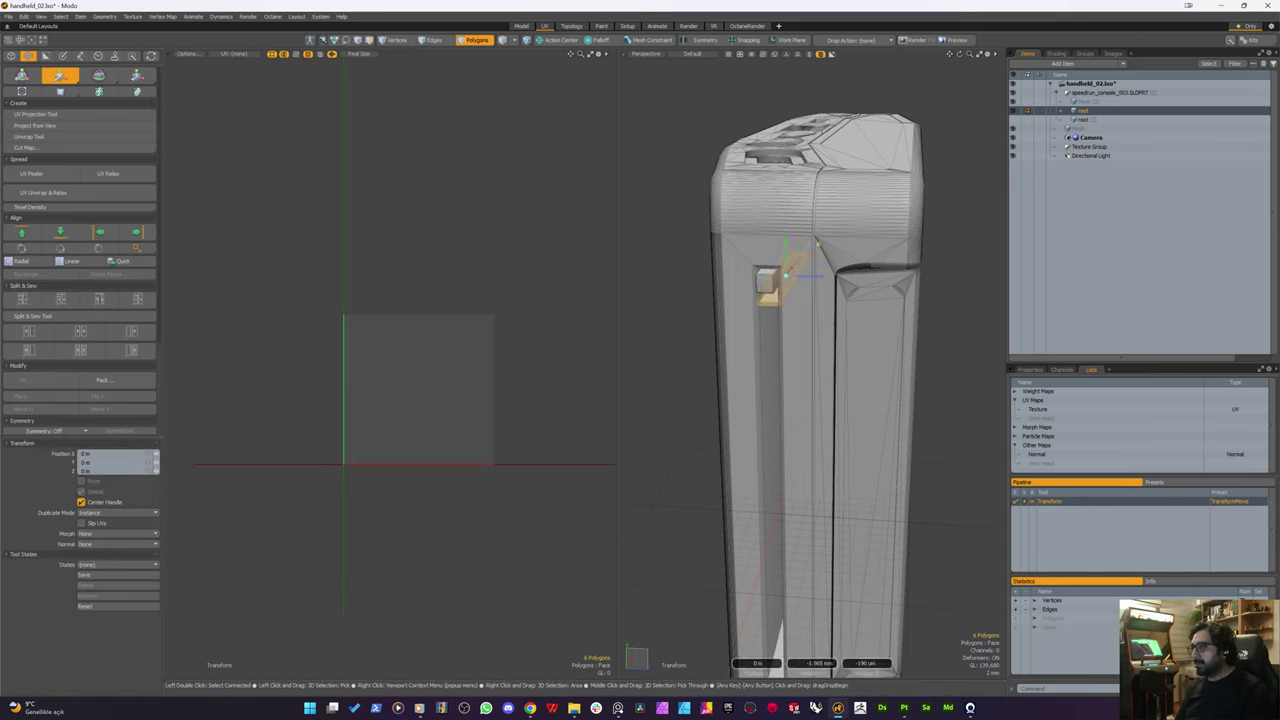
pyautogui.press('e')
pyautogui.moveTo(780, 307); pyautogui.dragTo(770, 422)
# Step: Undo the latest shift and rotation of the bar
pyautogui.hotkey('ctrl', 'z')
pyautogui.hotkey('ctrl', 'z')
pyautogui.hotkey('ctrl', 'z')
pyautogui.hotkey('ctrl', 'z')
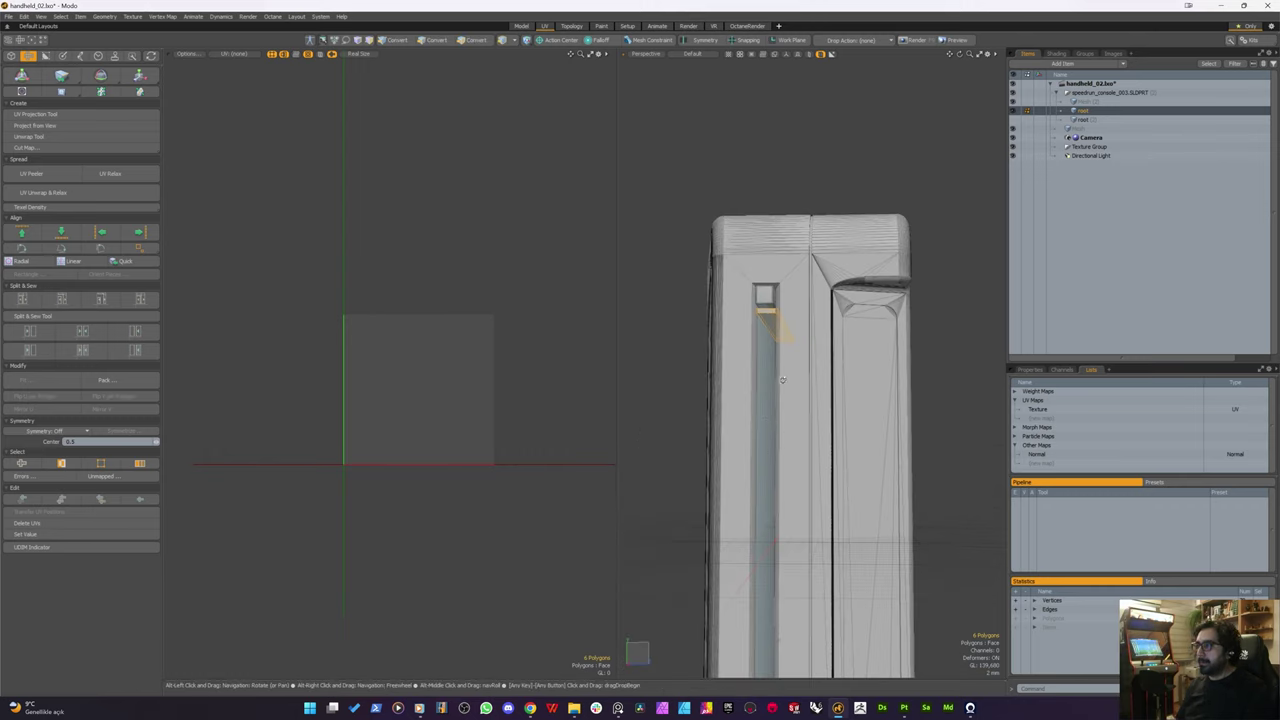
# Step: Try rotating the bar freehand by about -94° around Z and check its orientation
pyautogui.keyDown('alt'); pyautogui.moveTo(815, 407); pyautogui.dragTo(803, 640); pyautogui.keyUp('alt')
pyautogui.press('e')
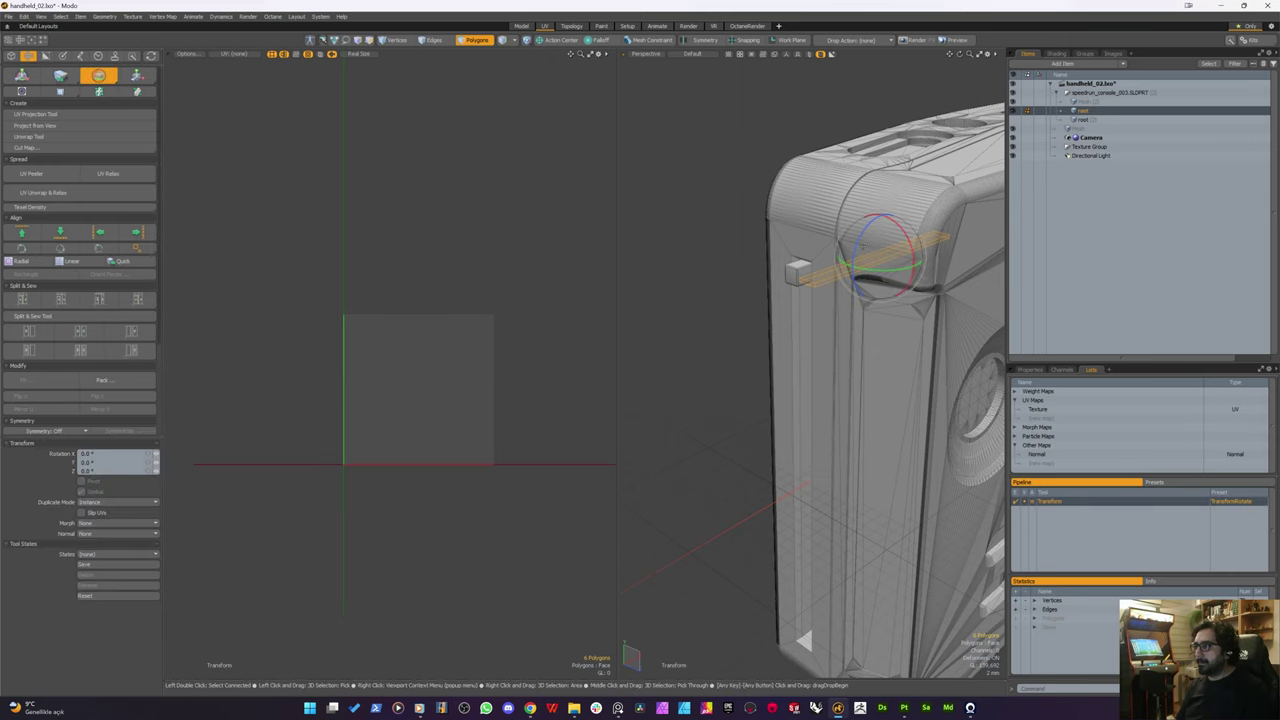
pyautogui.moveTo(858, 251); pyautogui.dragTo(880, 300)
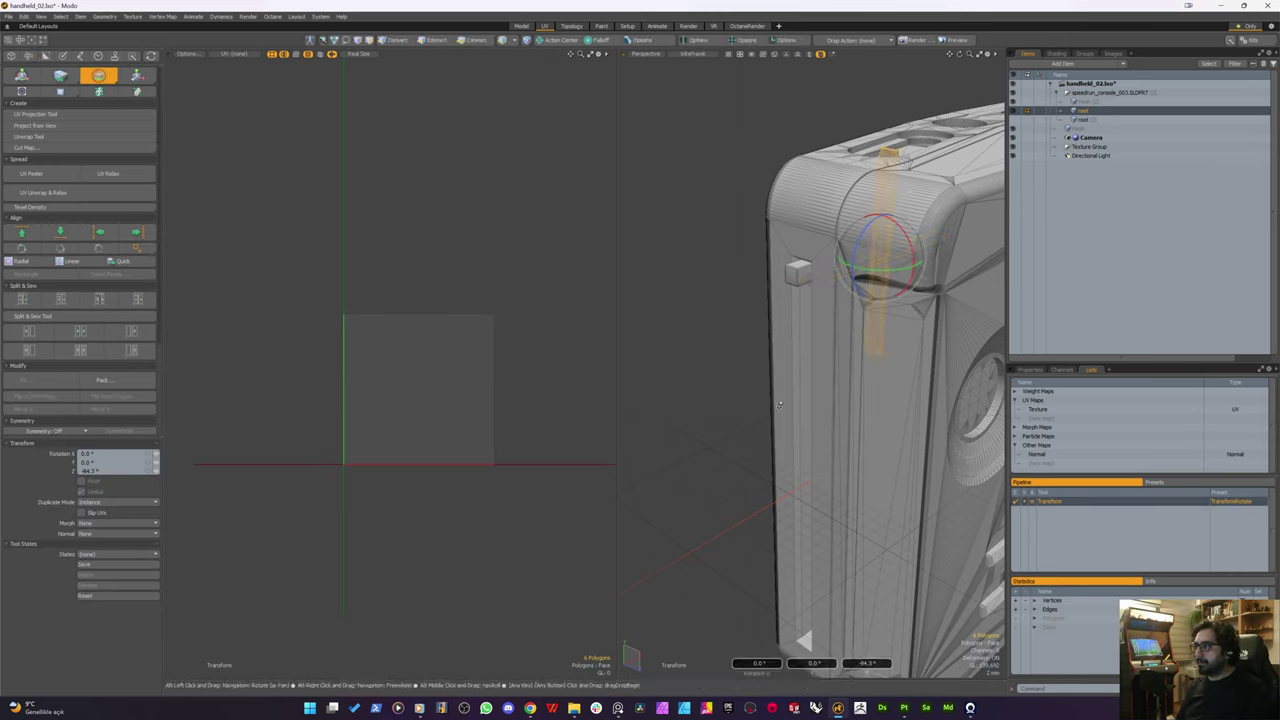
pyautogui.keyDown('alt'); pyautogui.moveTo(697, 425); pyautogui.dragTo(757, 320); pyautogui.keyUp('alt')
pyautogui.press('w')
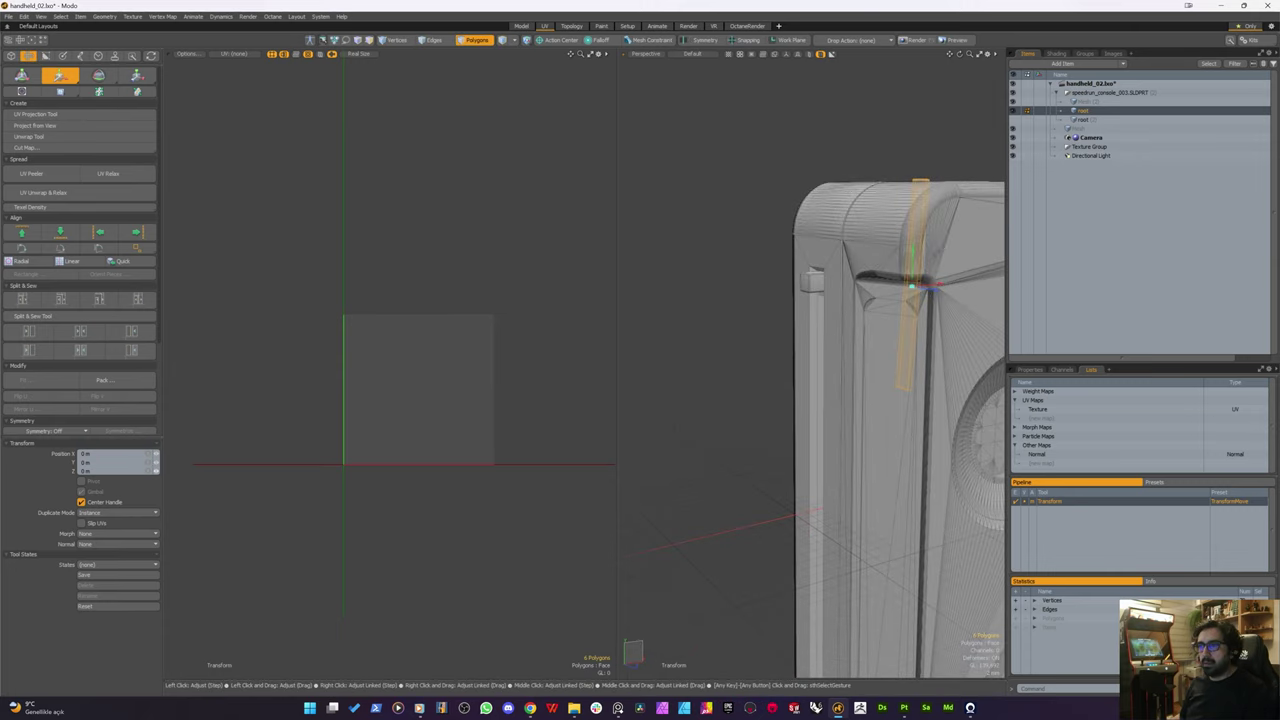
pyautogui.keyDown('ctrl'); pyautogui.keyDown('alt'); pyautogui.moveTo(785, 444); pyautogui.dragTo(744, 445); pyautogui.keyUp('alt'); pyautogui.keyUp('ctrl')
pyautogui.press('space')
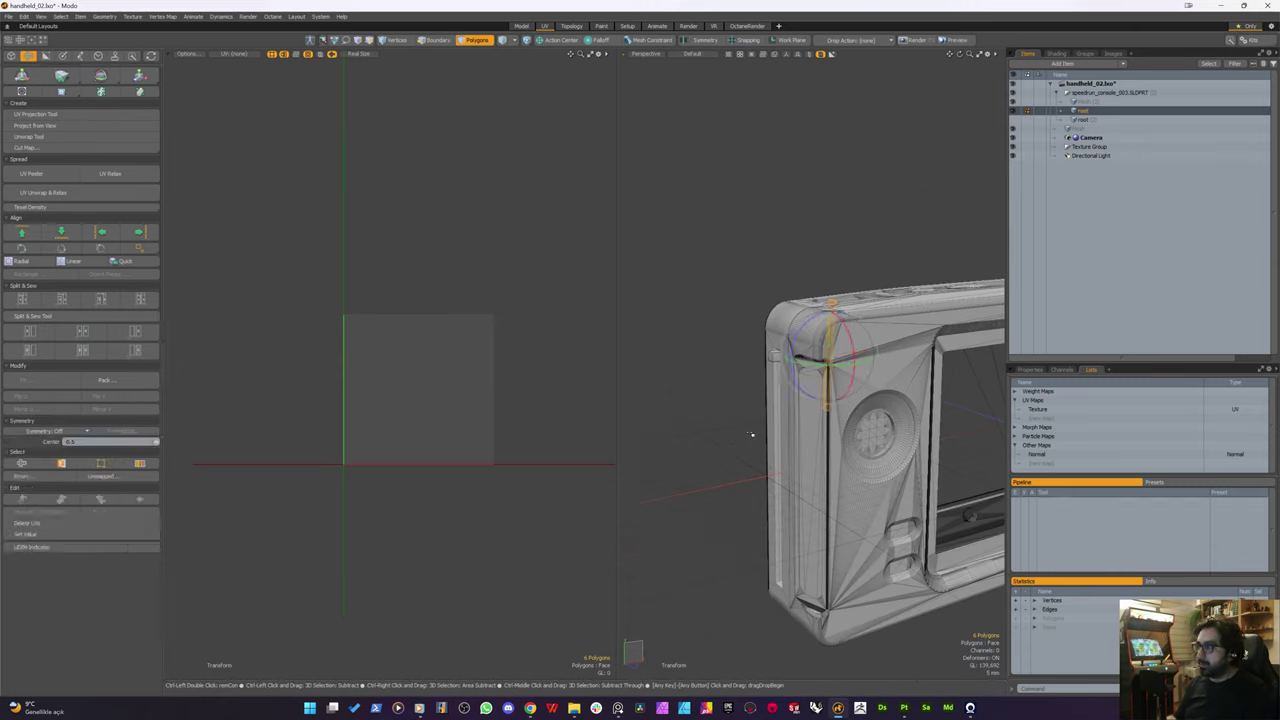
# Step: Rotate the bar beneath the eject slider button by -90° around Z so it stands vertically
pyautogui.press('e')
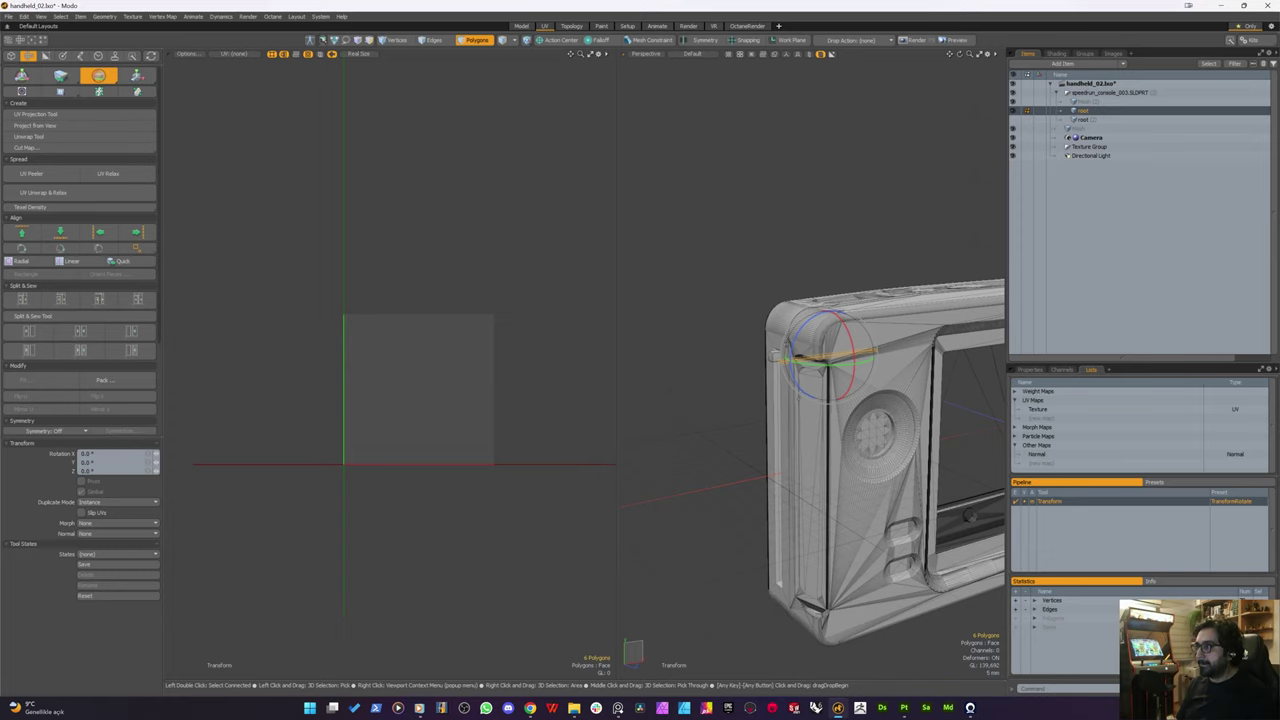
pyautogui.moveTo(797, 345); pyautogui.dragTo(824, 315)
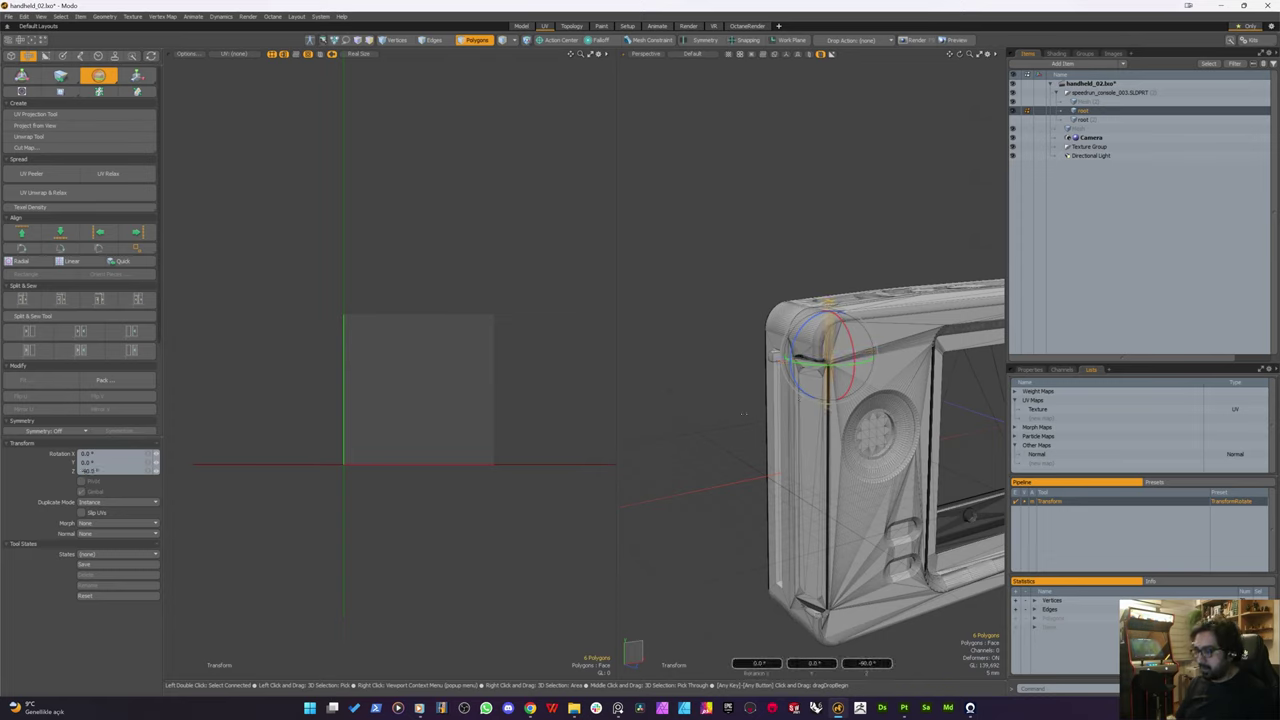
pyautogui.keyDown('alt'); pyautogui.moveTo(805, 372); pyautogui.dragTo(826, 348); pyautogui.keyUp('alt')
# Step: Move the bar about -17.3 mm in X and -16.8 mm in Y to sit in the slot beneath the eject button
pyautogui.press('w')
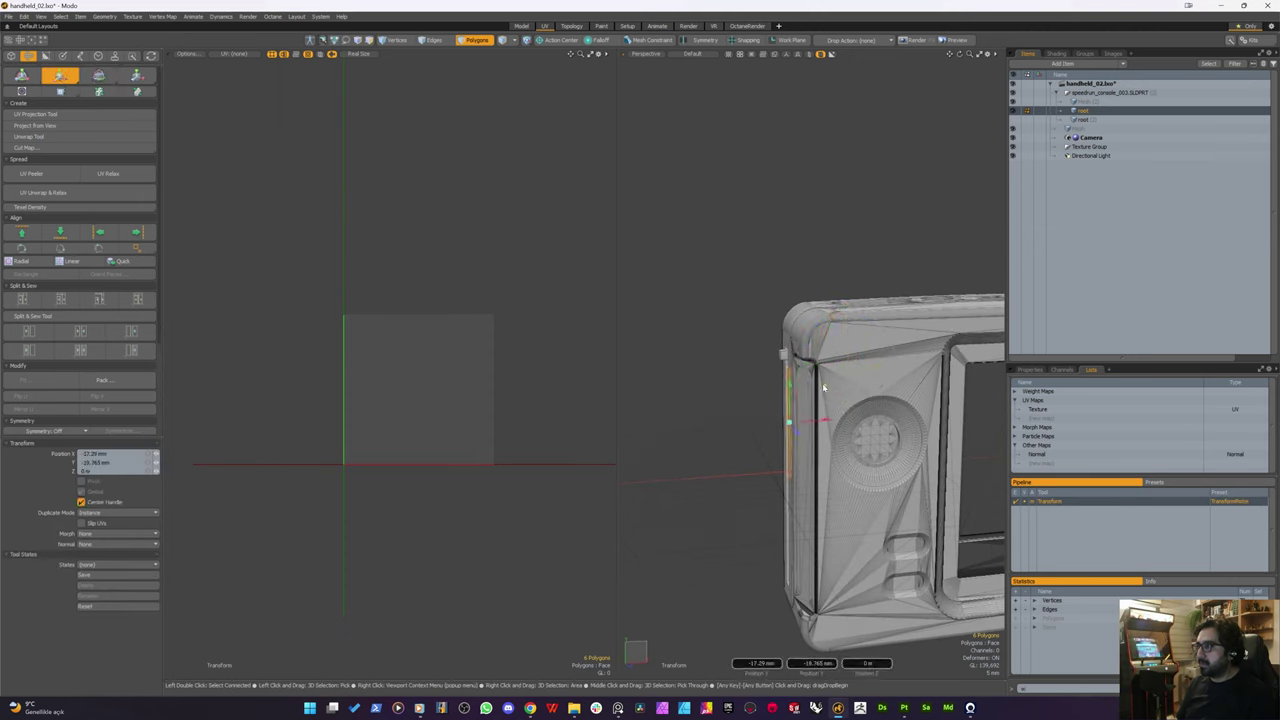
pyautogui.hotkey('ctrl', 'space')
pyautogui.click(743, 391)
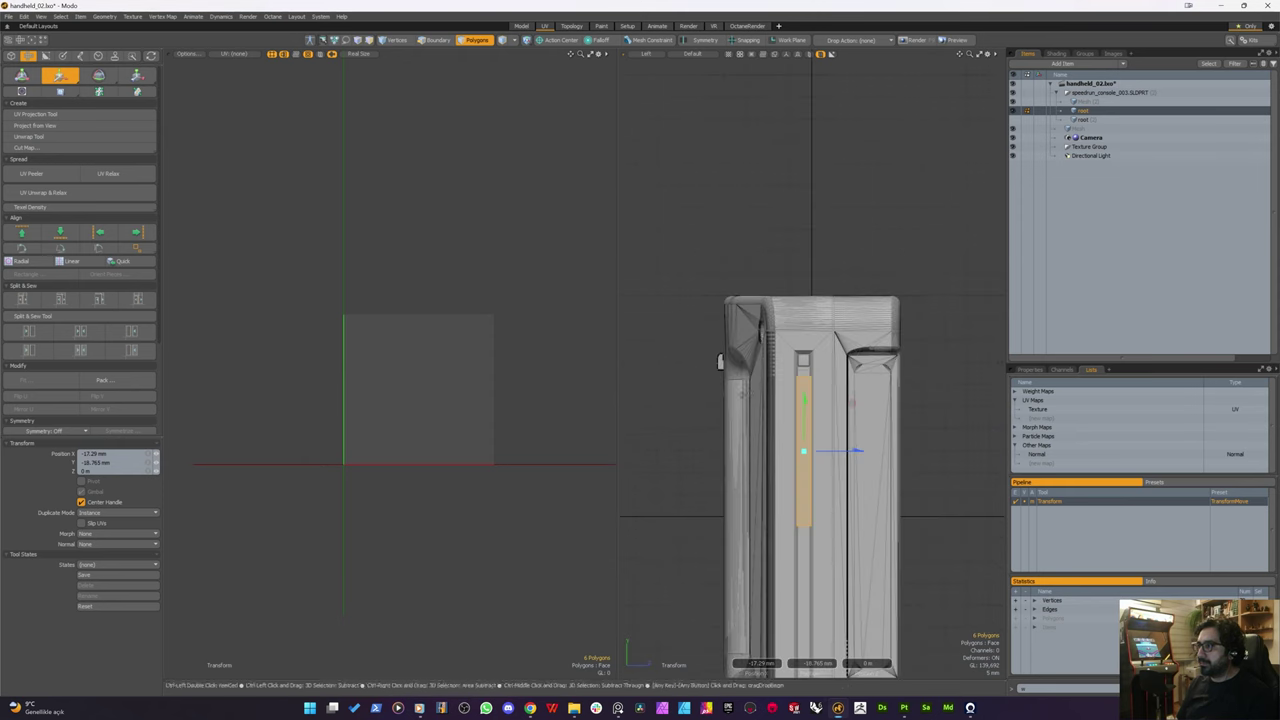
pyautogui.click(520, 26)
pyautogui.scroll(6, 443, 320)
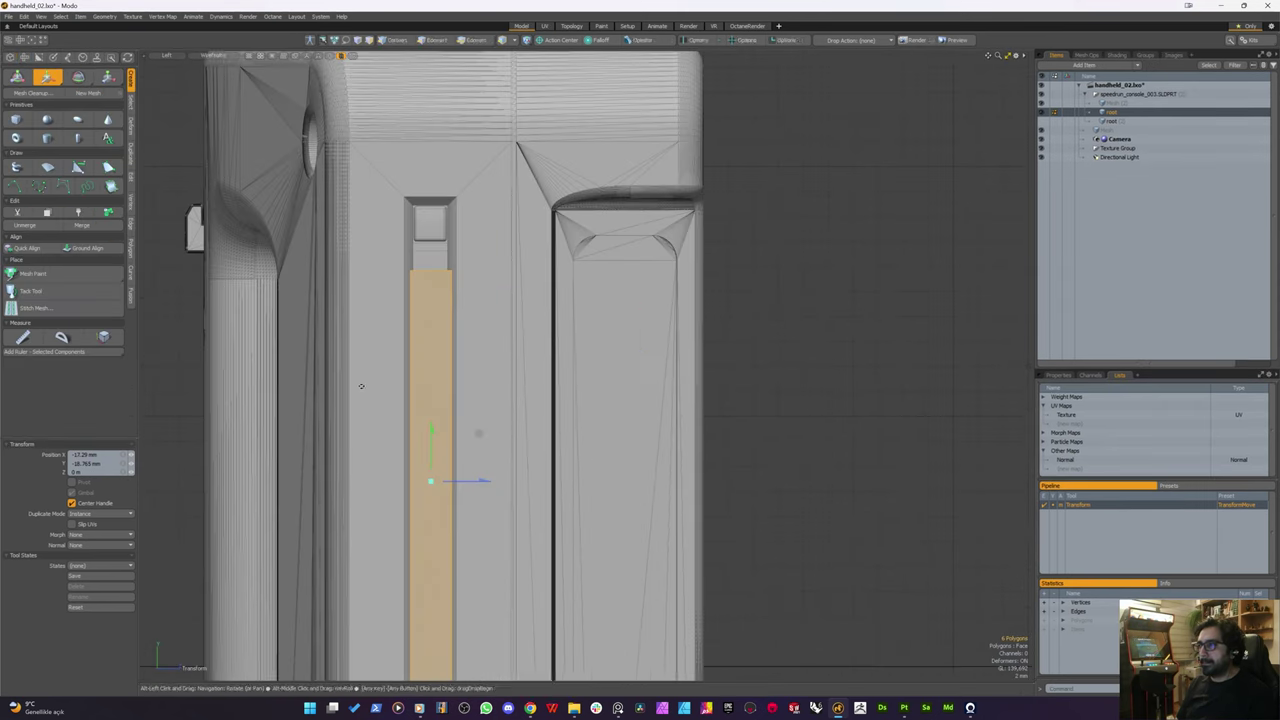
pyautogui.moveTo(547, 381); pyautogui.dragTo(550, 355)
pyautogui.keyDown('alt'); pyautogui.moveTo(616, 405); pyautogui.dragTo(666, 222); pyautogui.keyUp('alt')
pyautogui.hotkey('ctrl', 'space')
pyautogui.click(623, 297)
pyautogui.keyDown('alt'); pyautogui.moveTo(623, 299); pyautogui.dragTo(581, 384); pyautogui.keyUp('alt')
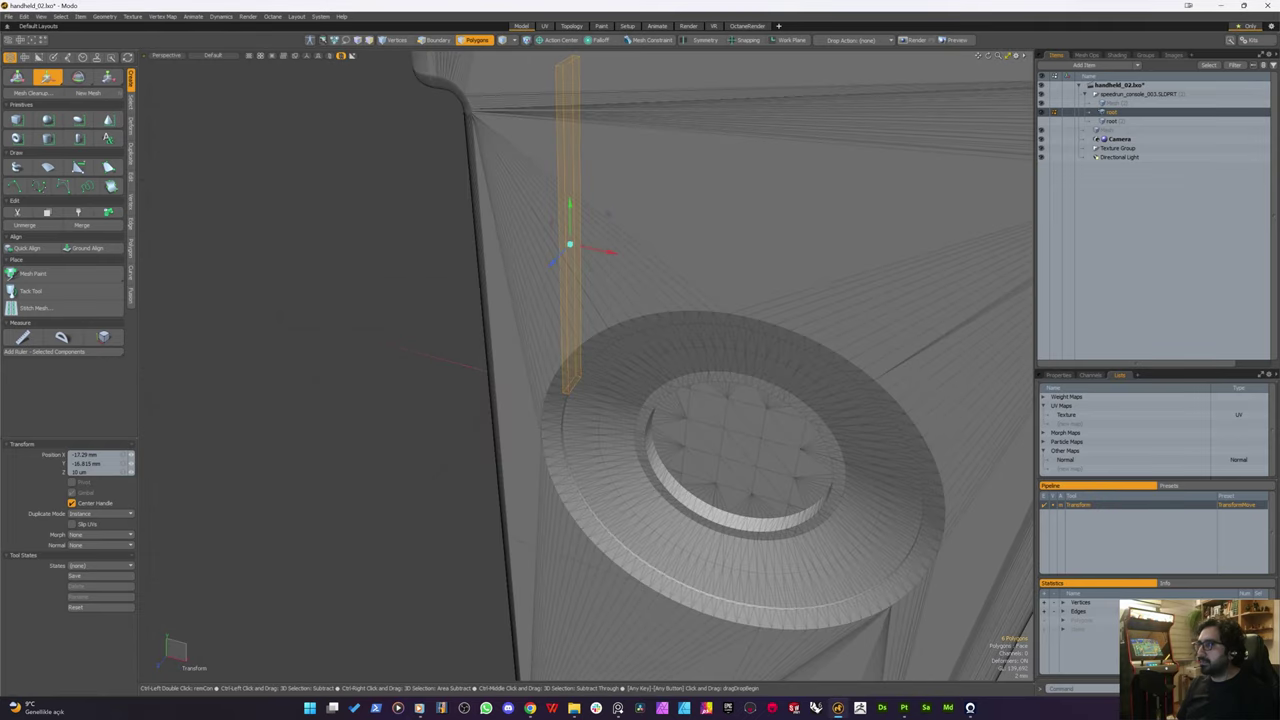
# Step: Cut the bar's polygons from the root item and paste them into the Mesh item
pyautogui.hotkey('ctrl', 'x')
pyautogui.click(1113, 104)
pyautogui.hotkey('ctrl', 'v')
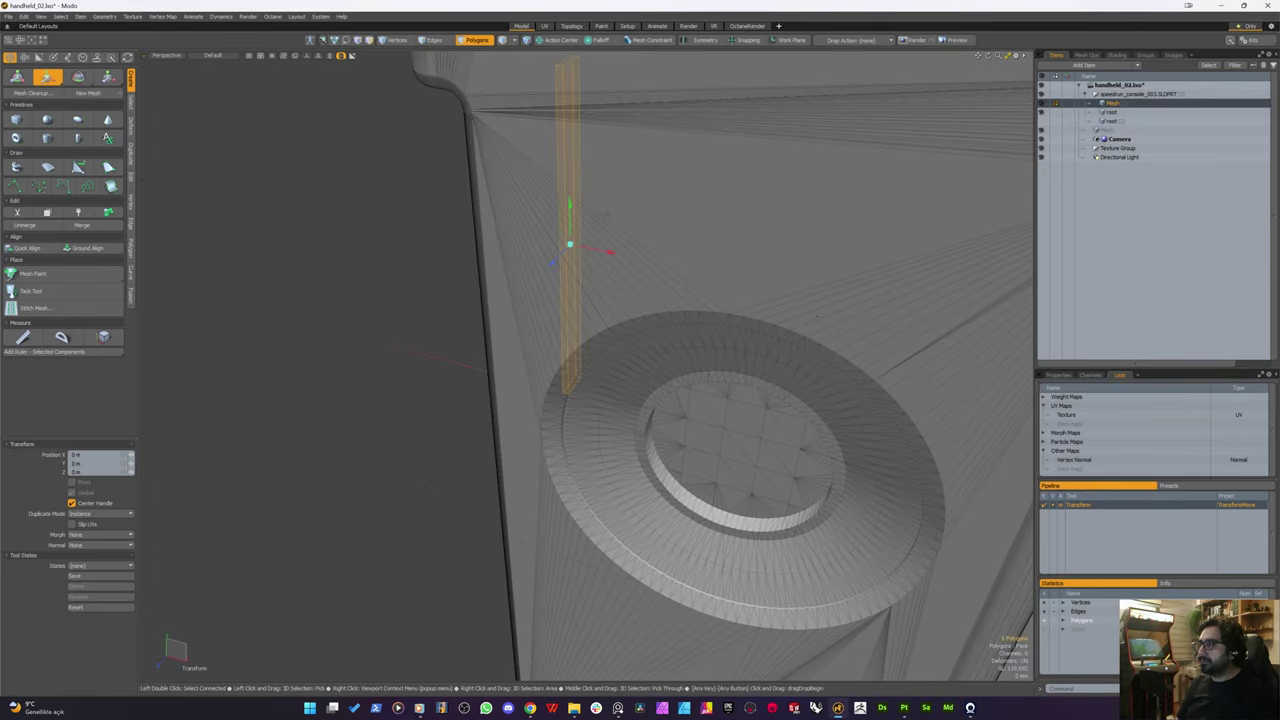
pyautogui.scroll(-3, 670, 270)
pyautogui.keyDown('alt'); pyautogui.moveTo(409, 294); pyautogui.dragTo(535, 254); pyautogui.keyUp('alt')
pyautogui.press('space')
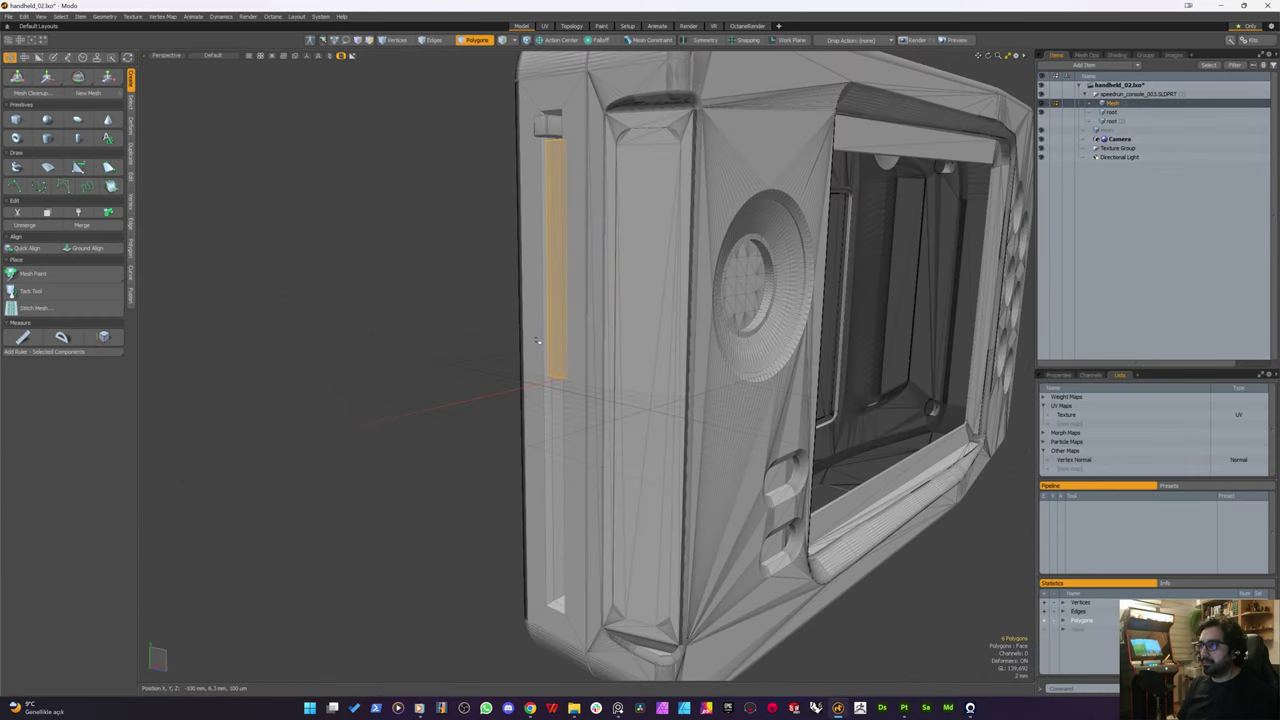
# Step: Stretch the bar down the slot by moving its lower end polygon about -36 mm in Y
pyautogui.click(471, 431)
pyautogui.click(557, 377)
pyautogui.press('w')
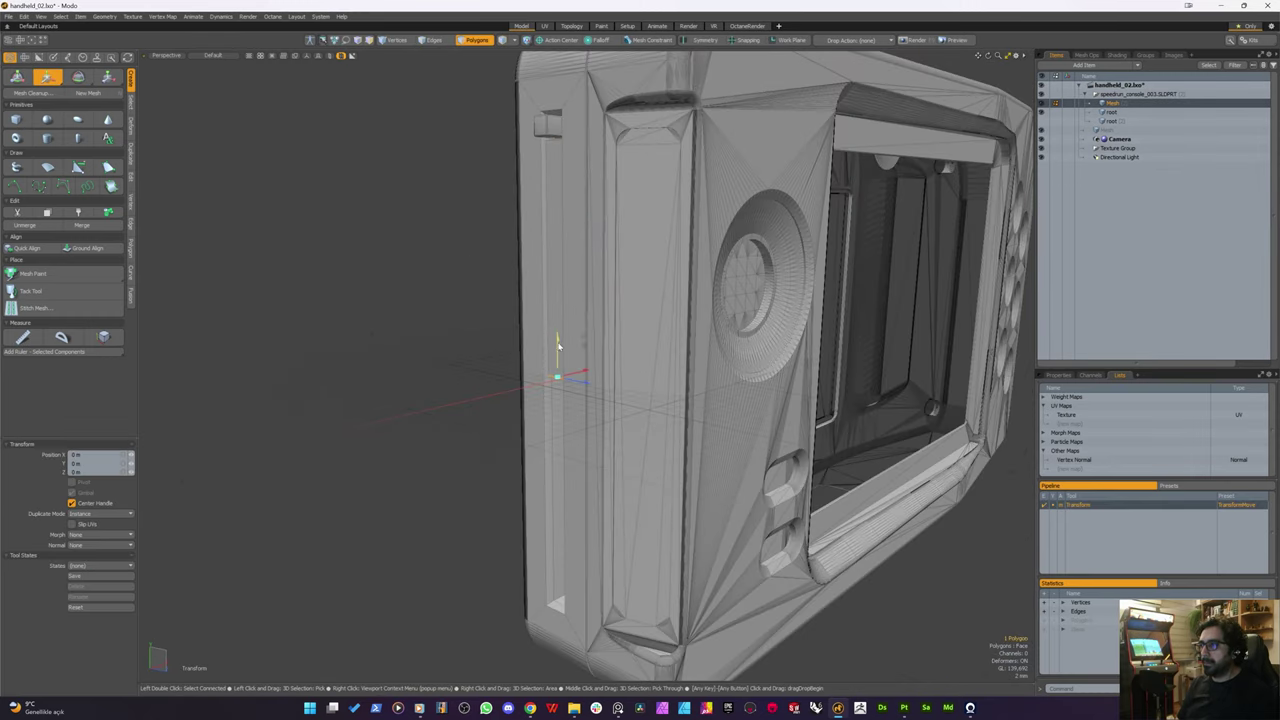
pyautogui.moveTo(558, 345); pyautogui.dragTo(558, 407)
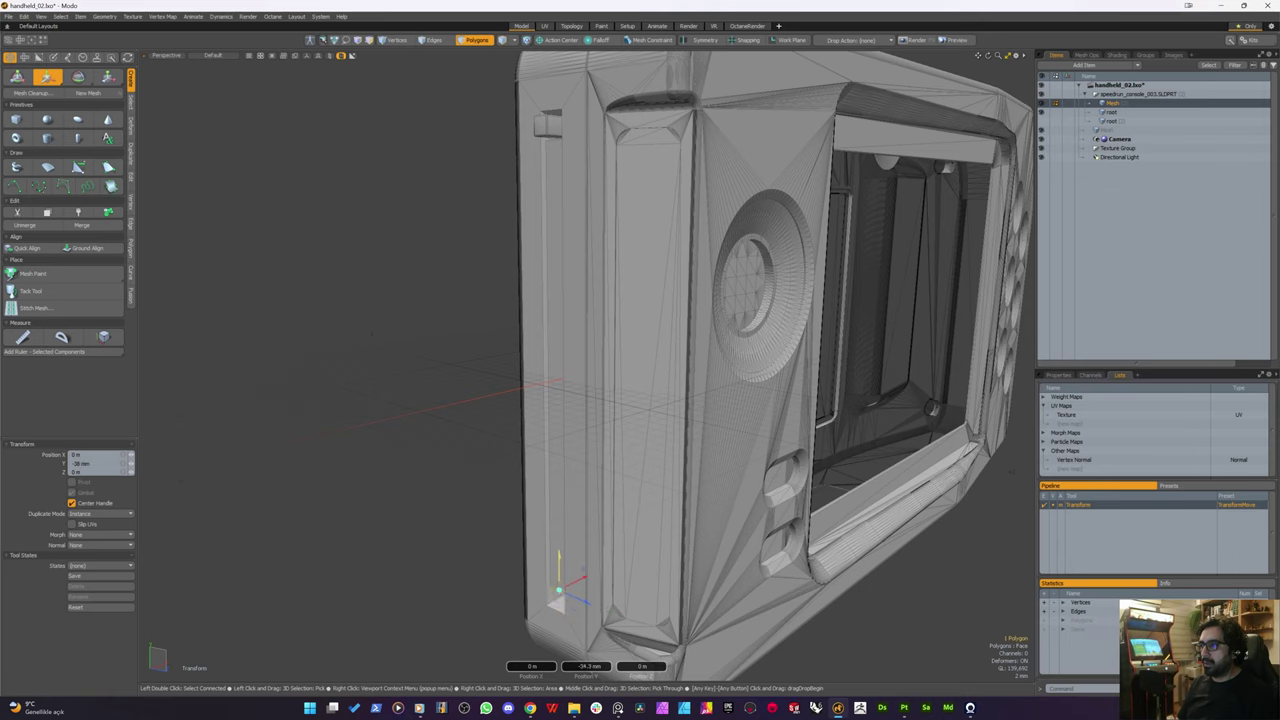
pyautogui.press('space')
# Step: Select the bar's long rear edge inside the side slot
pyautogui.keyDown('alt'); pyautogui.moveTo(446, 340); pyautogui.dragTo(598, 288); pyautogui.keyUp('alt')
pyautogui.scroll(4, 577, 174)
pyautogui.keyDown('alt'); pyautogui.moveTo(560, 180); pyautogui.dragTo(486, 204); pyautogui.keyUp('alt')
pyautogui.keyDown('alt'); pyautogui.moveTo(470, 272); pyautogui.dragTo(566, 196); pyautogui.keyUp('alt')
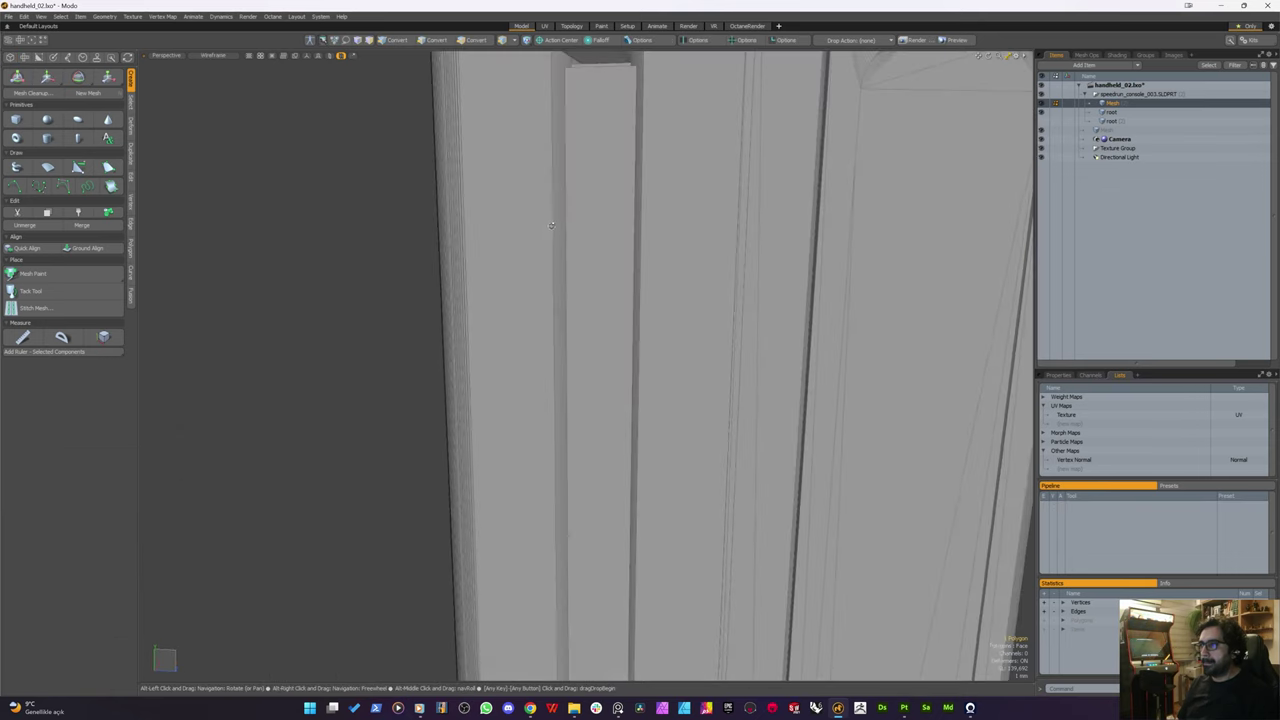
pyautogui.press('2')
pyautogui.click(560, 200)
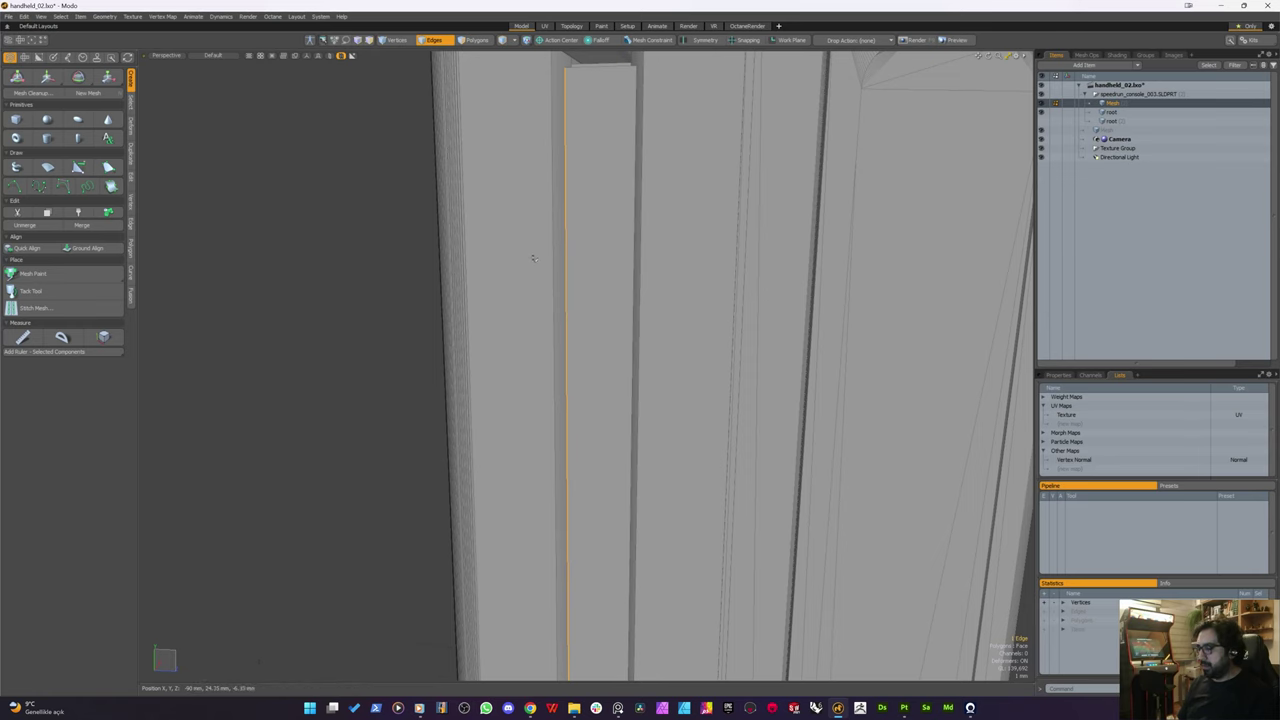
# Step: Try bevelling the selected long edge of the bar freehand
pyautogui.press('b')
pyautogui.moveTo(534, 258); pyautogui.dragTo(641, 215)
pyautogui.press('space')
# Step: Try moving the whole bar about 450 µm in X and Z and nudging it down beneath the eject button
pyautogui.press('3')
pyautogui.doubleClick(603, 170)
pyautogui.press('w')
pyautogui.keyDown('alt'); pyautogui.moveTo(603, 172); pyautogui.dragTo(600, 364); pyautogui.keyUp('alt')
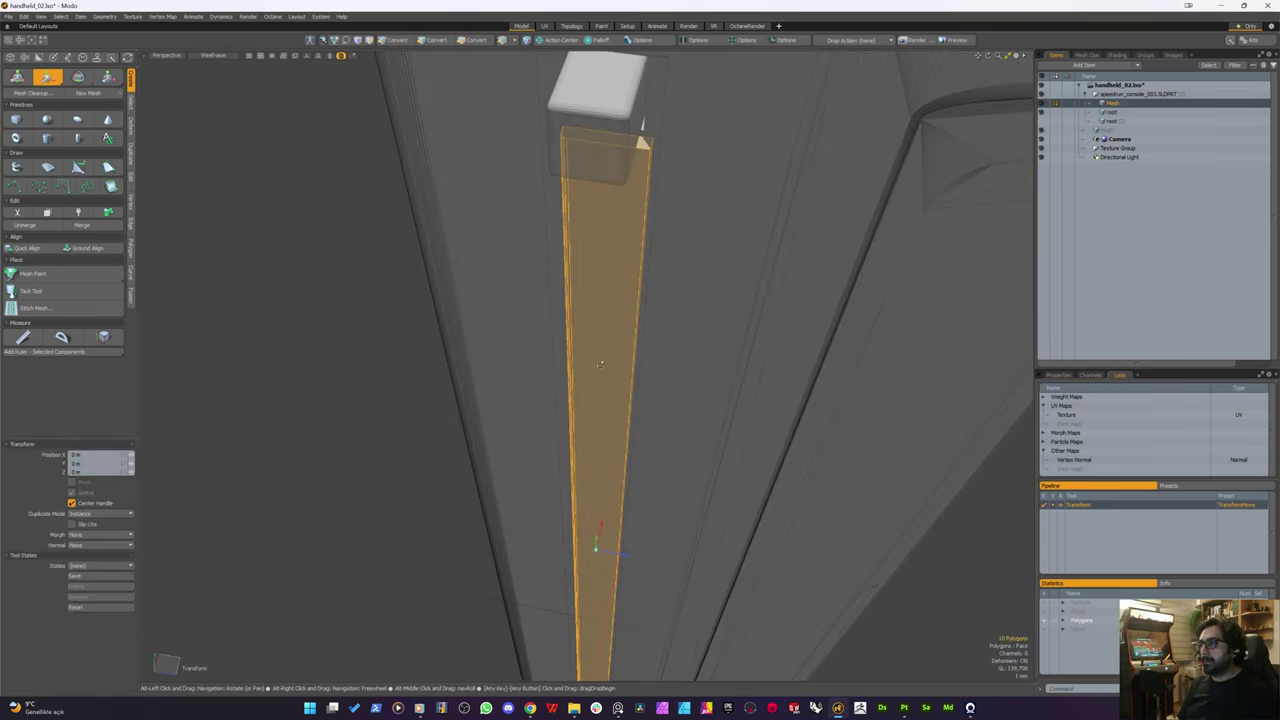
pyautogui.moveTo(629, 532); pyautogui.dragTo(578, 439)
pyautogui.hotkey('ctrl', 'space')
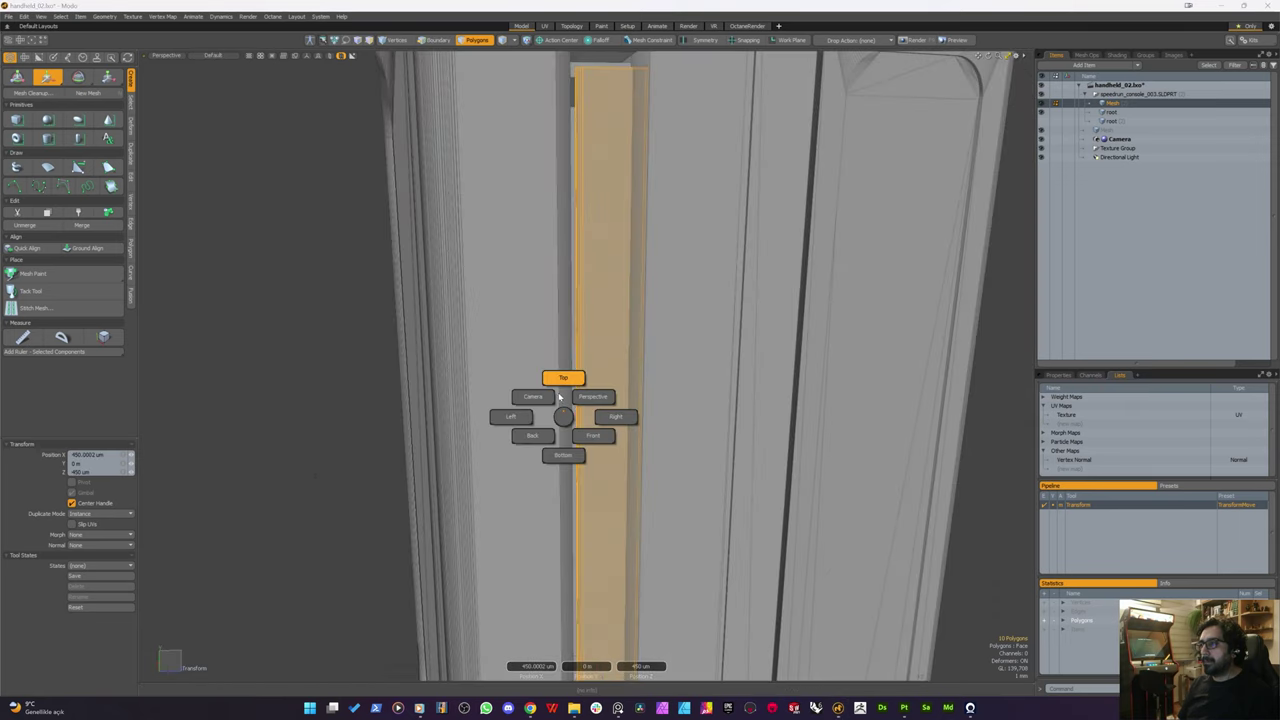
pyautogui.click(519, 414)
pyautogui.scroll(-4, 537, 324)
pyautogui.scroll(1, 592, 460)
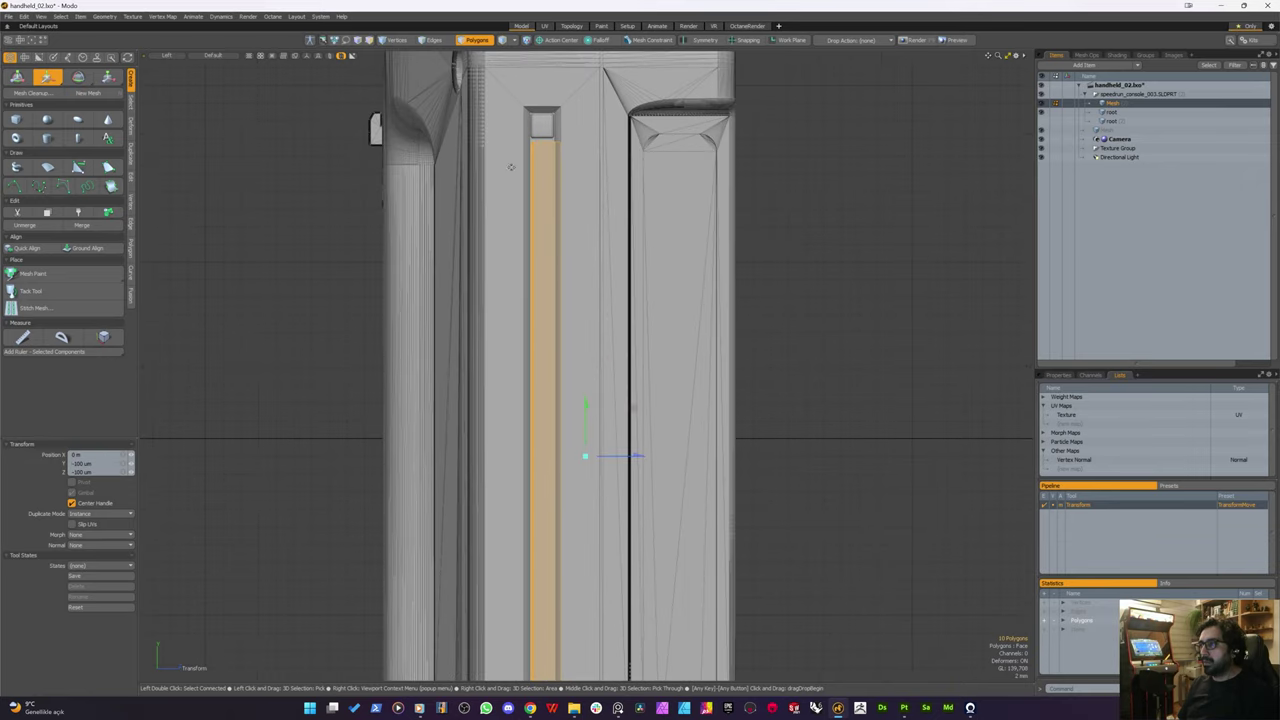
pyautogui.scroll(5, 511, 167)
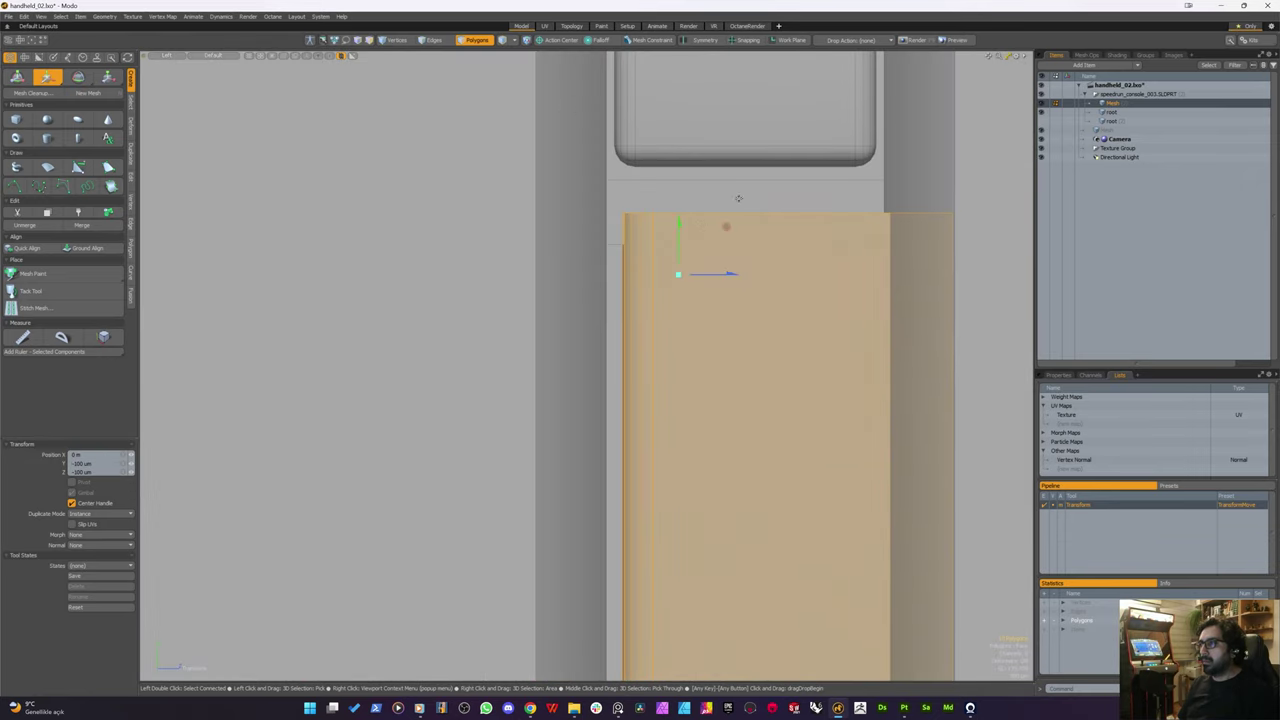
pyautogui.moveTo(678, 274); pyautogui.dragTo(672, 307)
# Step: Undo the bar's latest moves and the edge bevel
pyautogui.hotkey('ctrl', 'z')
pyautogui.hotkey('ctrl', 'z')
pyautogui.hotkey('ctrl', 'z')
pyautogui.hotkey('ctrl', 'z')
pyautogui.hotkey('ctrl', 'z')
pyautogui.hotkey('ctrl', 'z')
pyautogui.hotkey('ctrl', 'z')
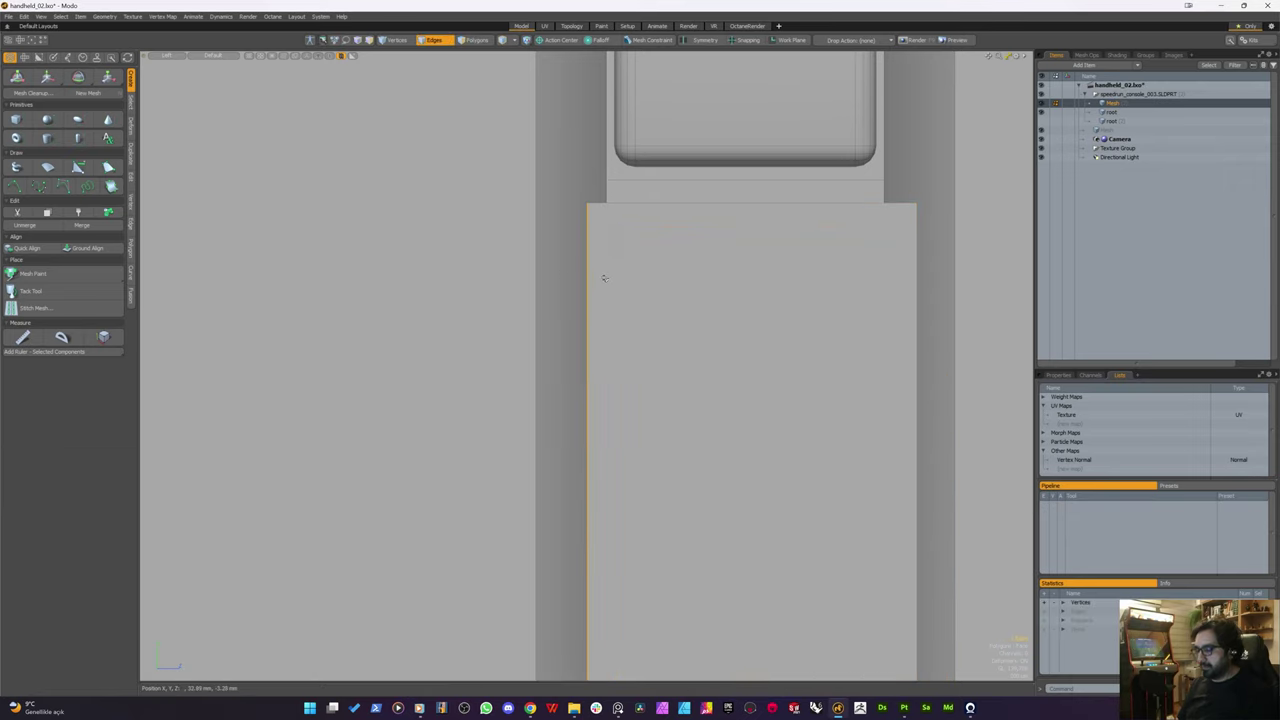
# Step: Bevel the bar's selected long edge by 300 µm with a round level of 0
pyautogui.press('b')
pyautogui.moveTo(526, 371); pyautogui.dragTo(556, 374)
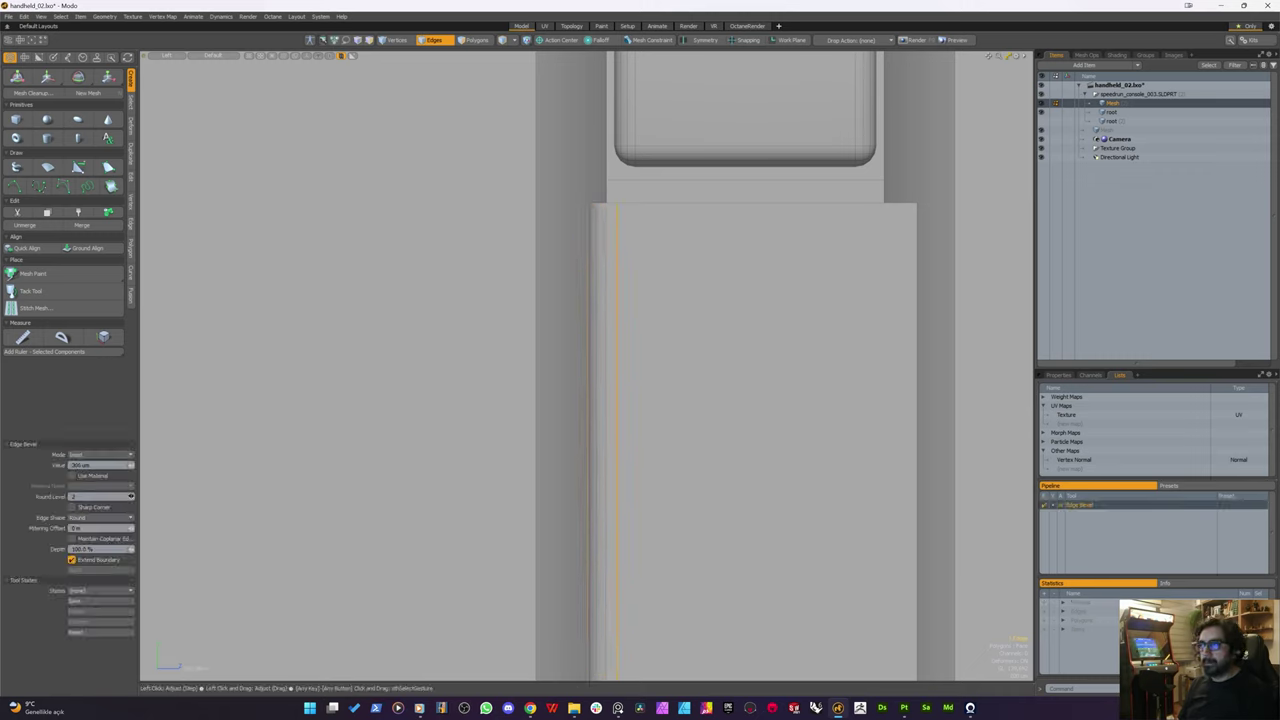
pyautogui.moveTo(131, 496); pyautogui.dragTo(121, 496)
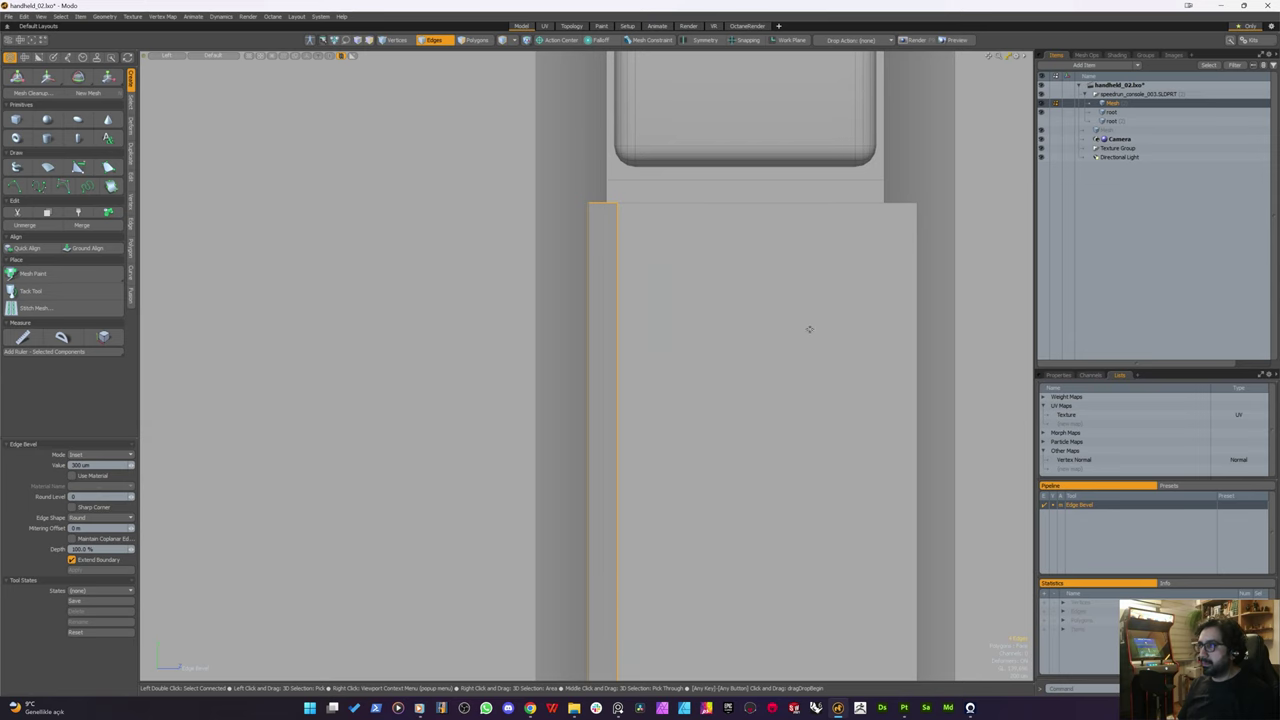
# Step: Move the whole bar about -460 µm in Y and 310 µm in Z to seat it beneath the eject button
pyautogui.press('3')
pyautogui.doubleClick(732, 321)
pyautogui.press('w')
pyautogui.scroll(-5, 733, 320)
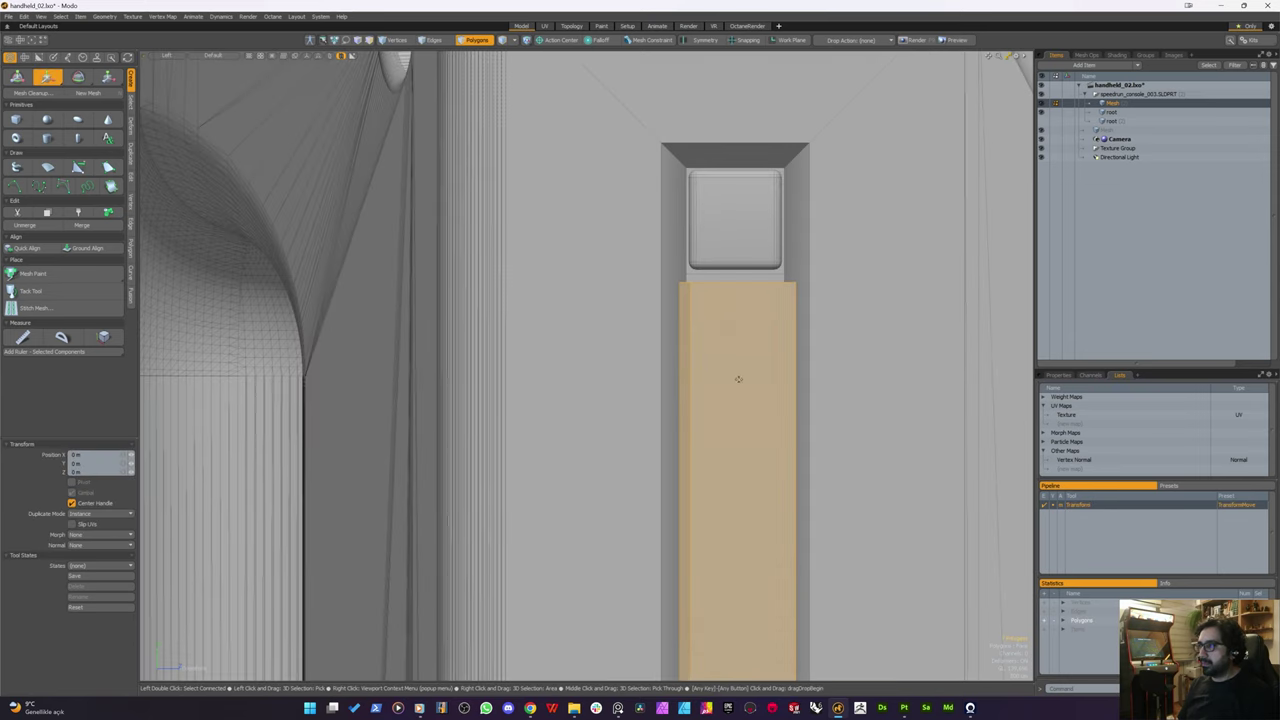
pyautogui.moveTo(784, 374); pyautogui.dragTo(767, 446)
pyautogui.scroll(5, 769, 326)
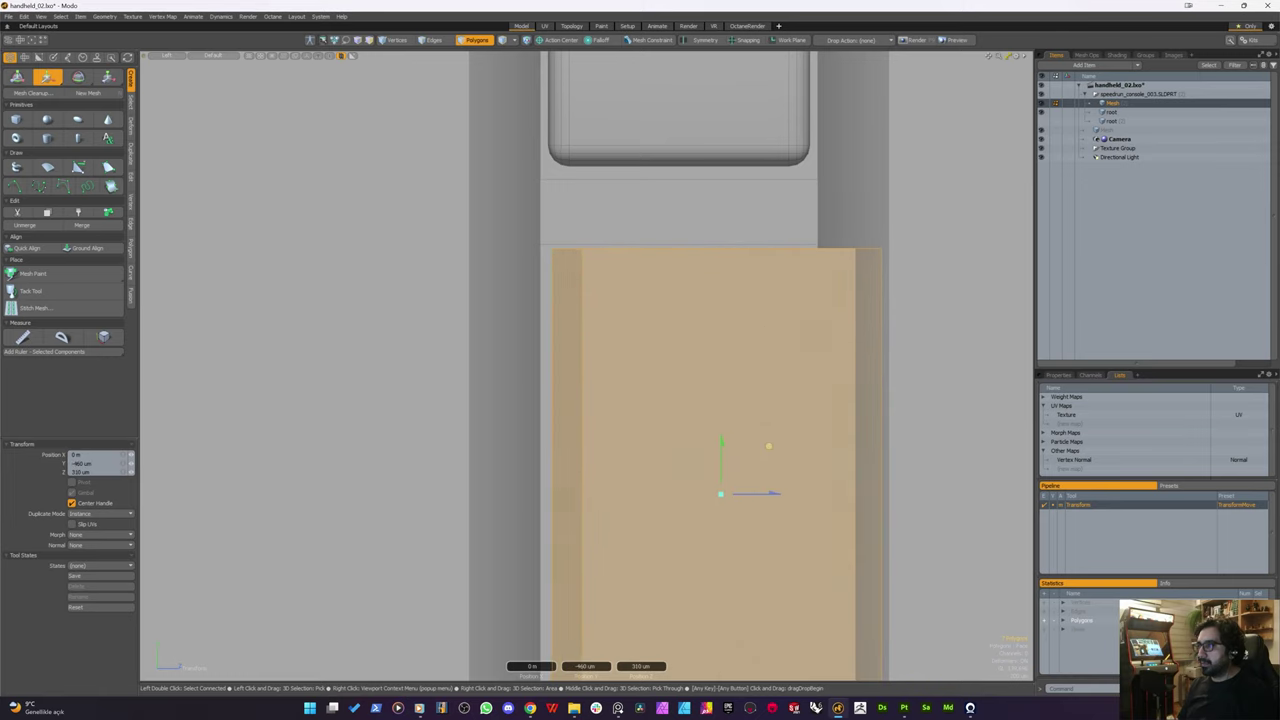
# Step: Shorten the bar by moving its lower end polygon about 1.86 mm up in Y to the slot's lower end
pyautogui.scroll(-12, 685, 337)
pyautogui.keyDown('alt'); pyautogui.keyDown('shift'); pyautogui.moveTo(674, 620); pyautogui.dragTo(677, 306); pyautogui.keyUp('shift'); pyautogui.keyUp('alt')
pyautogui.scroll(6, 684, 352)
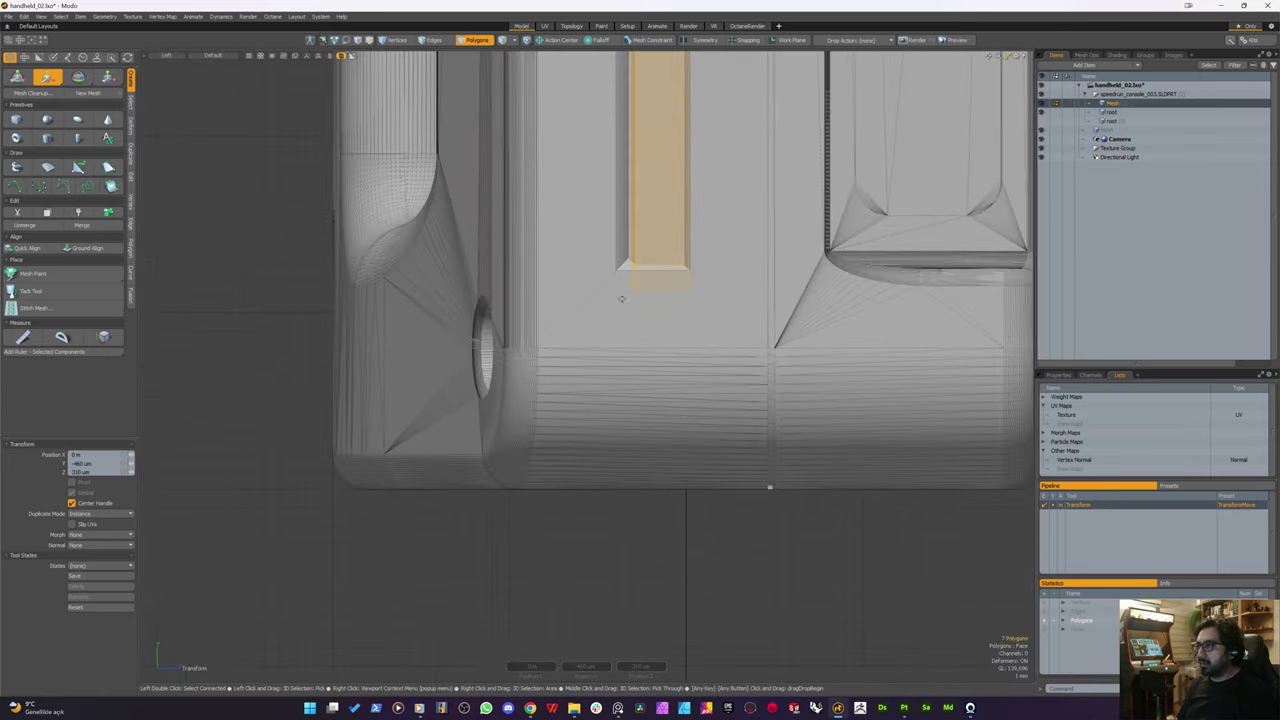
pyautogui.press('space')
pyautogui.moveTo(508, 331); pyautogui.dragTo(518, 318, button='middle')
pyautogui.scroll(6, 648, 275)
pyautogui.press('w')
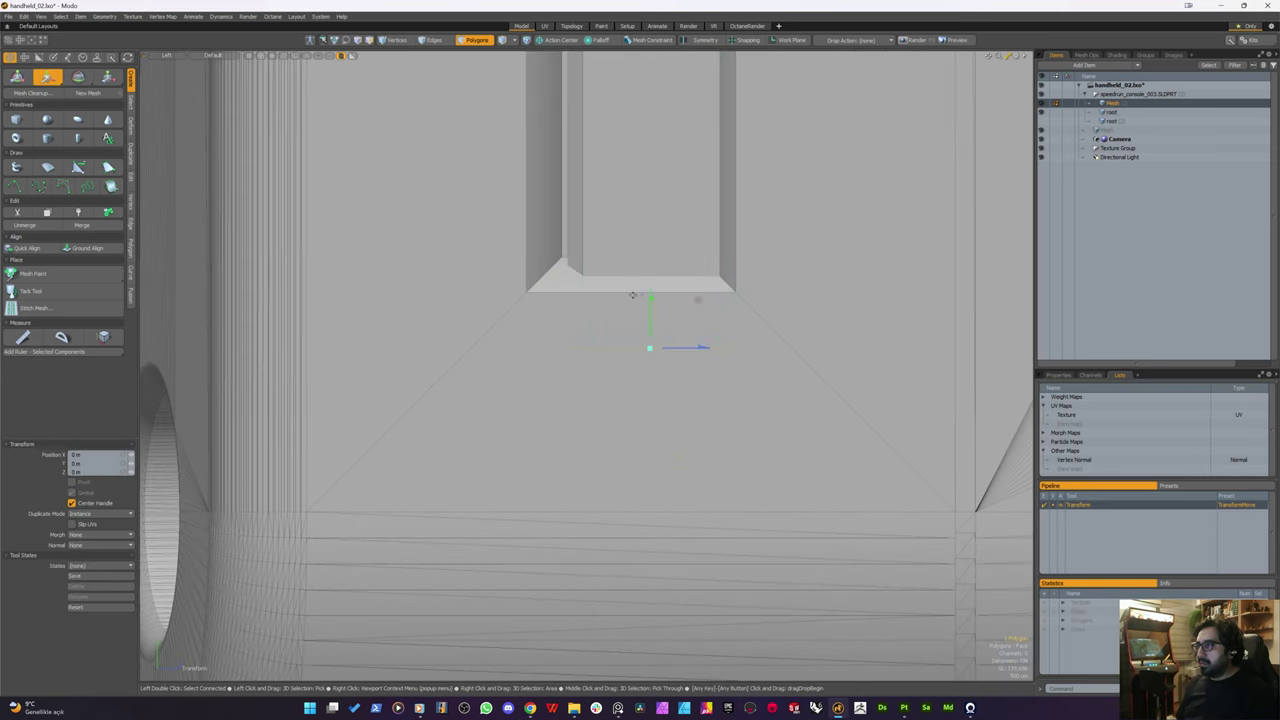
pyautogui.moveTo(651, 298); pyautogui.dragTo(524, 470)
pyautogui.scroll(-6, 623, 226)
pyautogui.hotkey('ctrl', 'space')
pyautogui.click(640, 169)
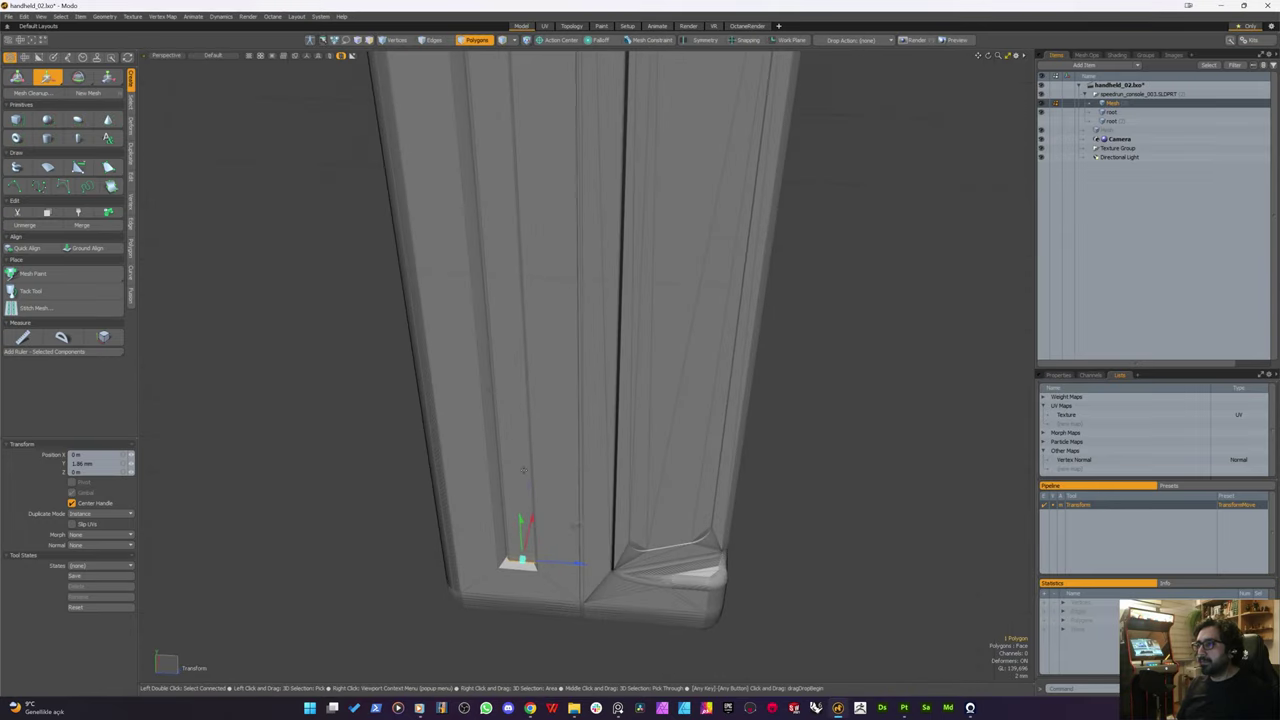
# Step: Examine the bar's fit along the whole side slot and around the eject slider button
pyautogui.click(510, 469)
pyautogui.hotkey('shift', 'a')
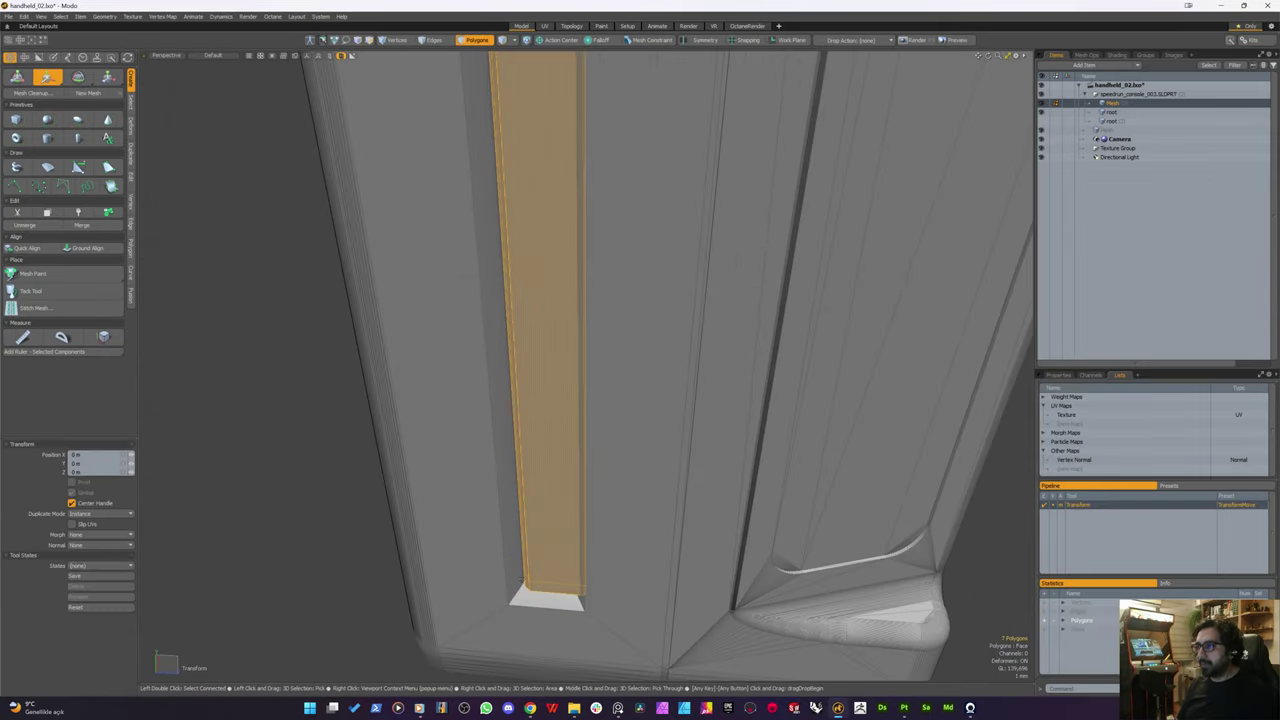
pyautogui.moveTo(524, 562); pyautogui.dragTo(518, 540)
pyautogui.scroll(-6, 526, 577)
pyautogui.press('space')
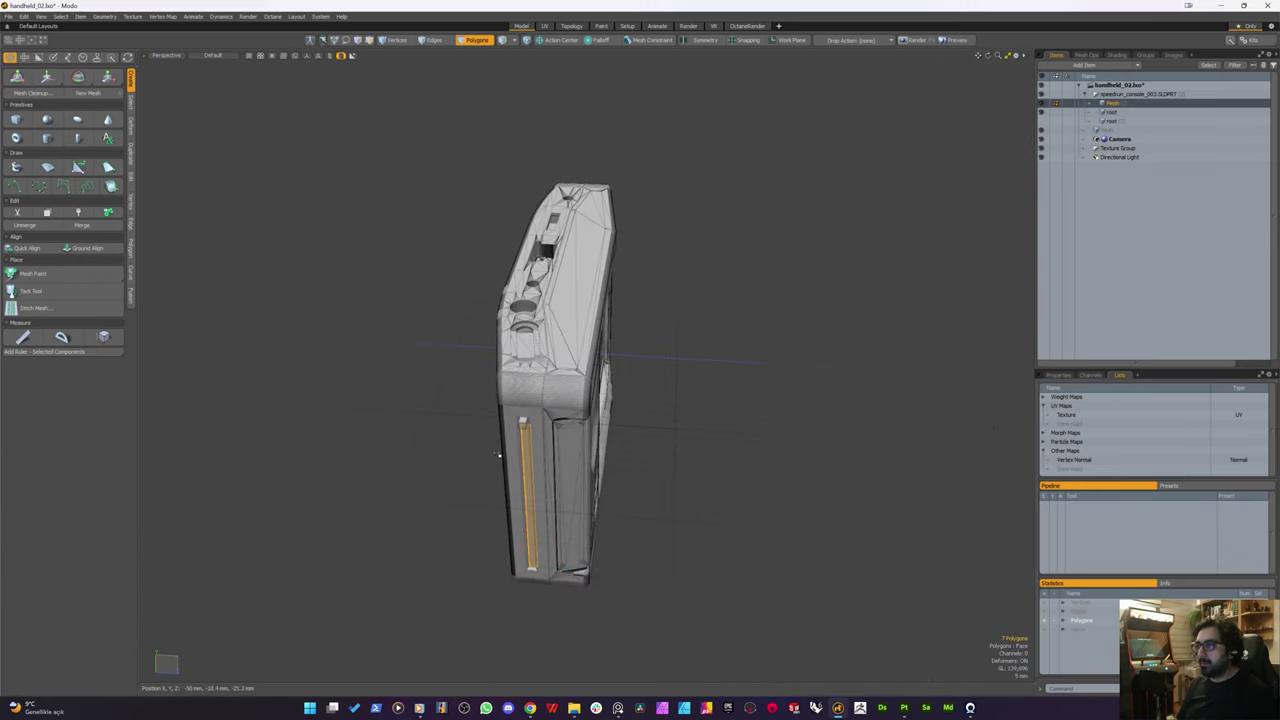
pyautogui.click(497, 452)
pyautogui.scroll(6, 506, 486)
pyautogui.keyDown('alt'); pyautogui.moveTo(508, 484); pyautogui.dragTo(553, 335); pyautogui.keyUp('alt')
pyautogui.scroll(-6, 545, 399)
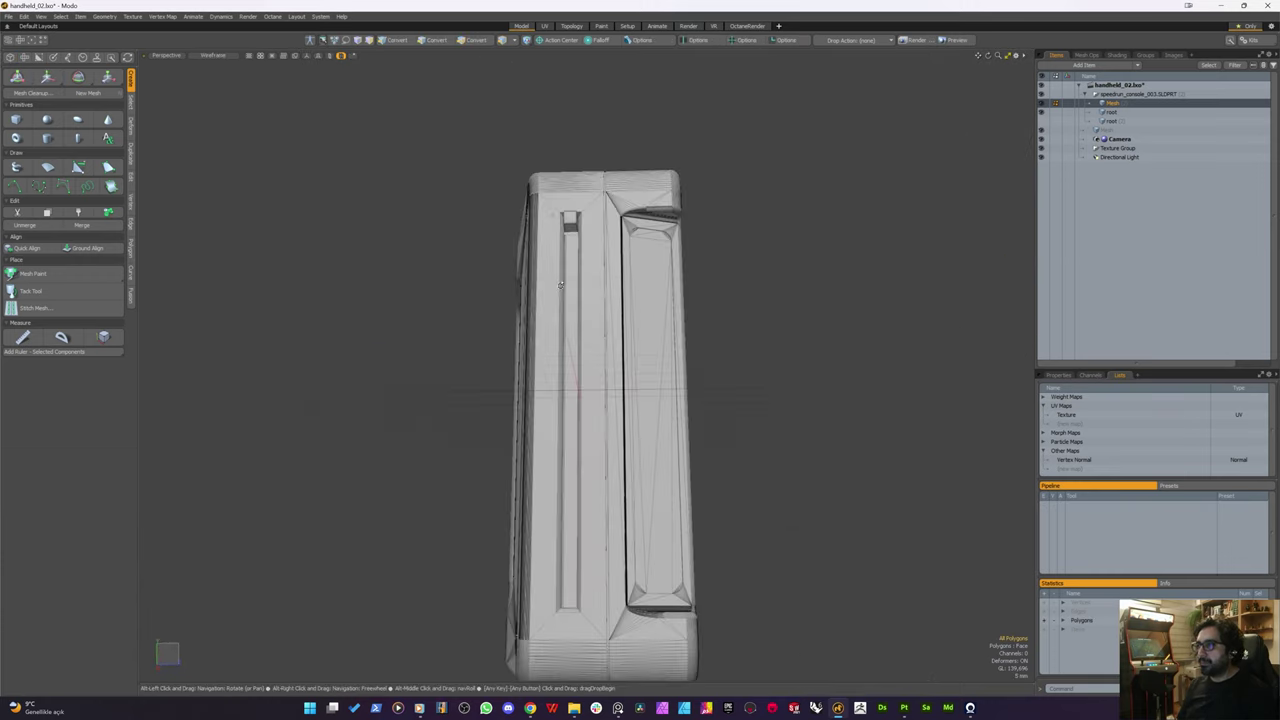
pyautogui.scroll(7, 555, 239)
pyautogui.keyDown('alt'); pyautogui.moveTo(555, 239); pyautogui.dragTo(489, 514); pyautogui.keyUp('alt')
pyautogui.scroll(-5, 480, 320)
pyautogui.scroll(5, 583, 351)
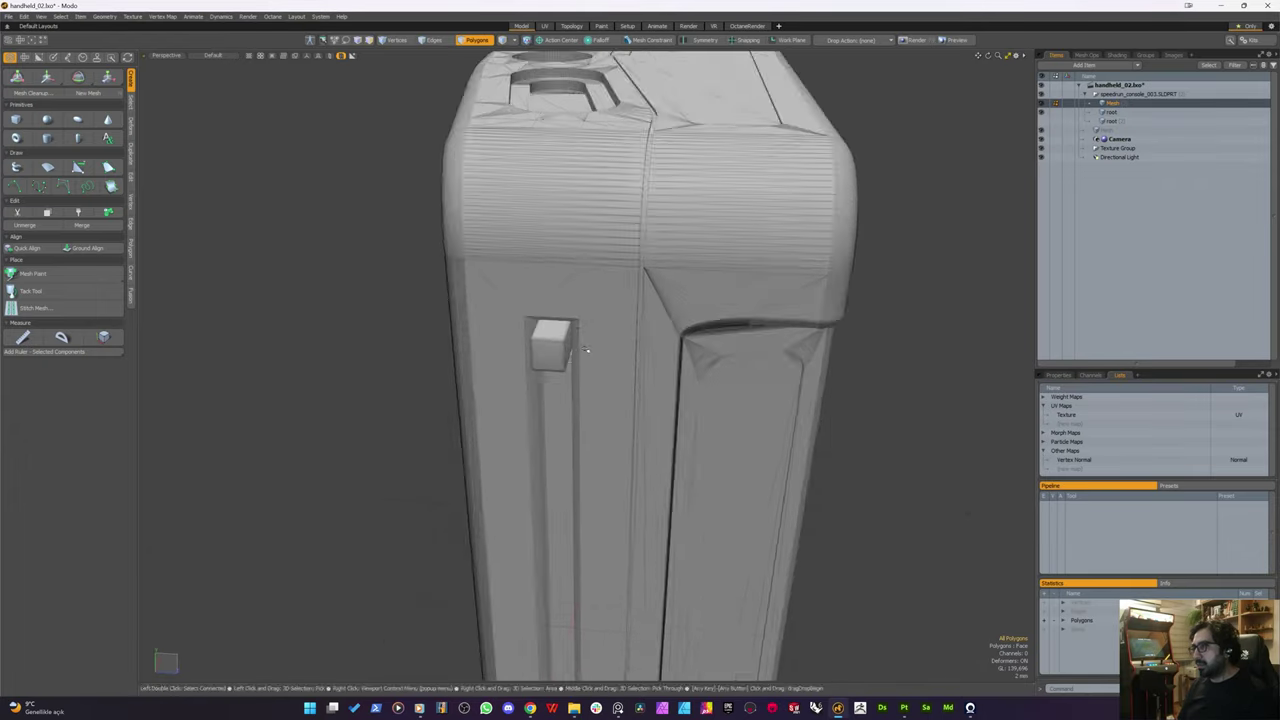
# Step: Project UVs onto the bar with the UV Projection Tool and move its UV island to the left, outside the unit square
pyautogui.click(514, 376)
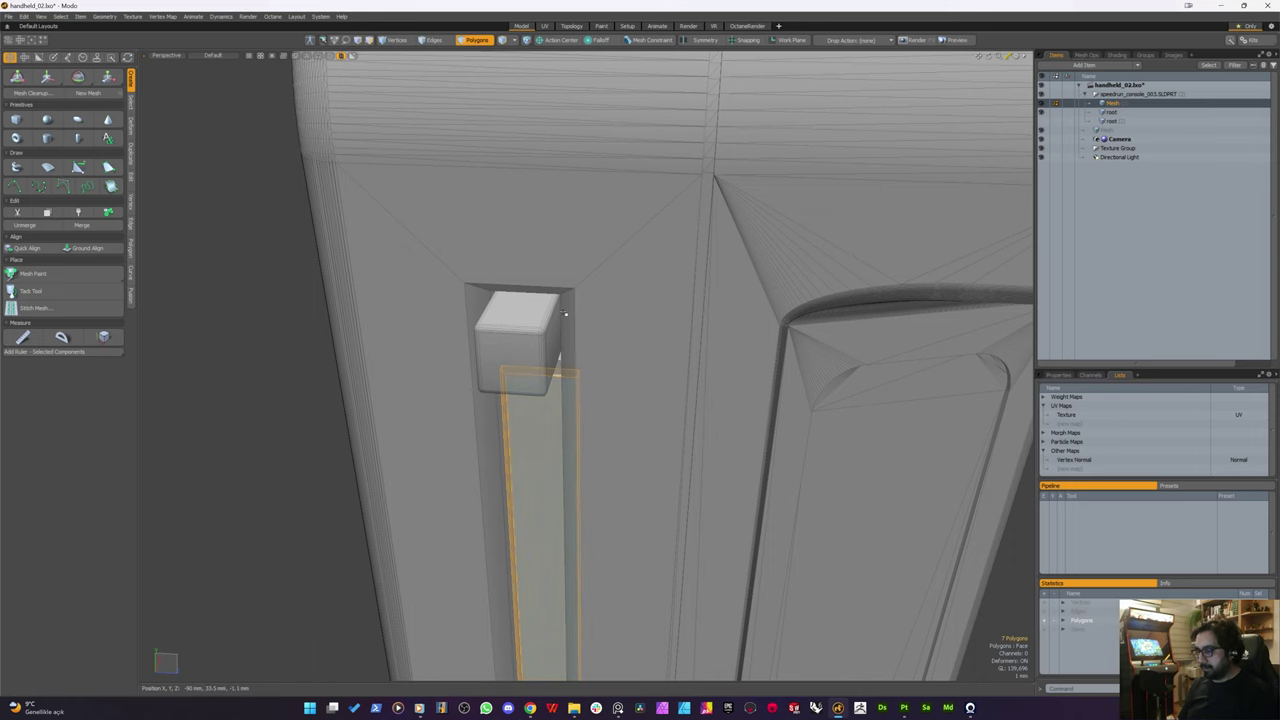
pyautogui.click(547, 27)
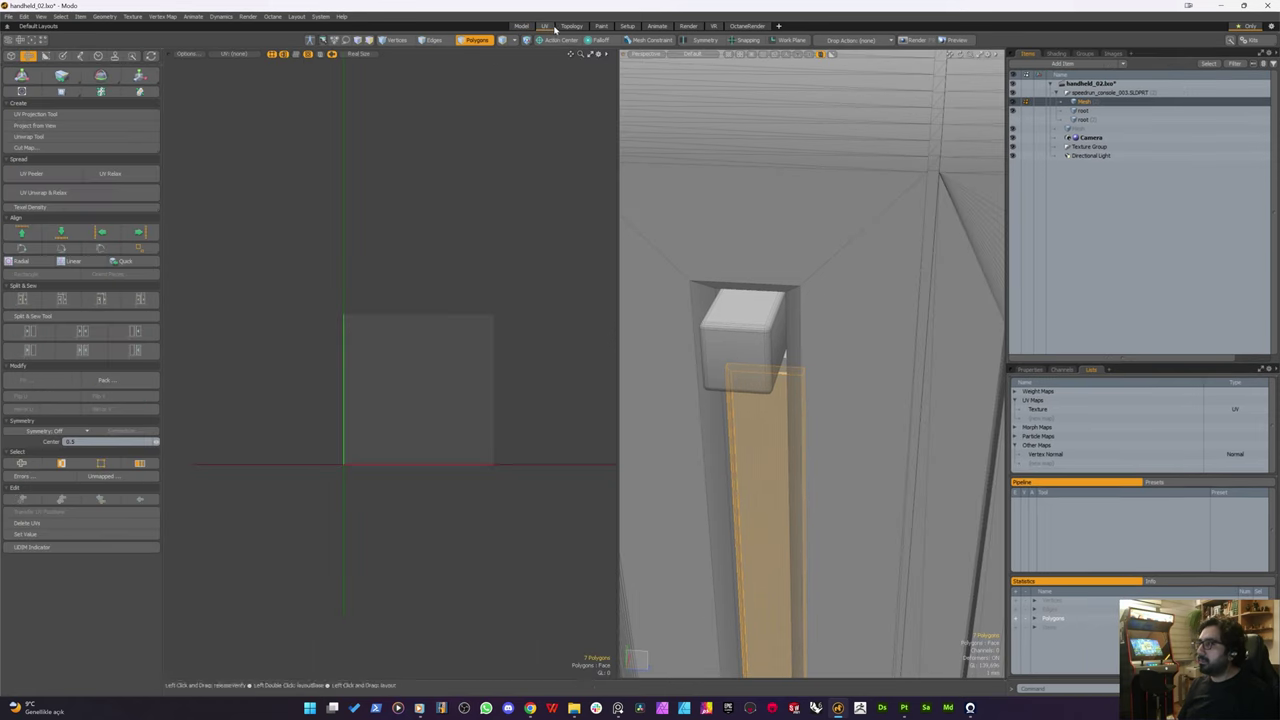
pyautogui.press('m')
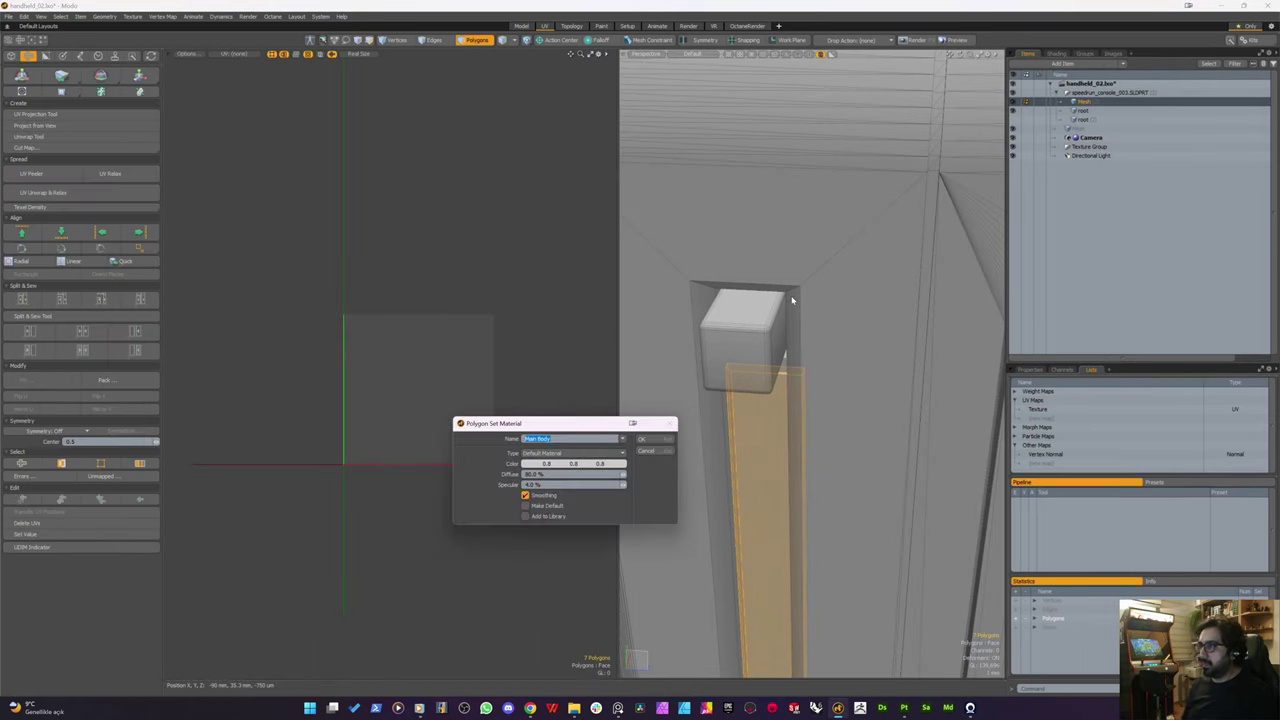
pyautogui.press('Escape')
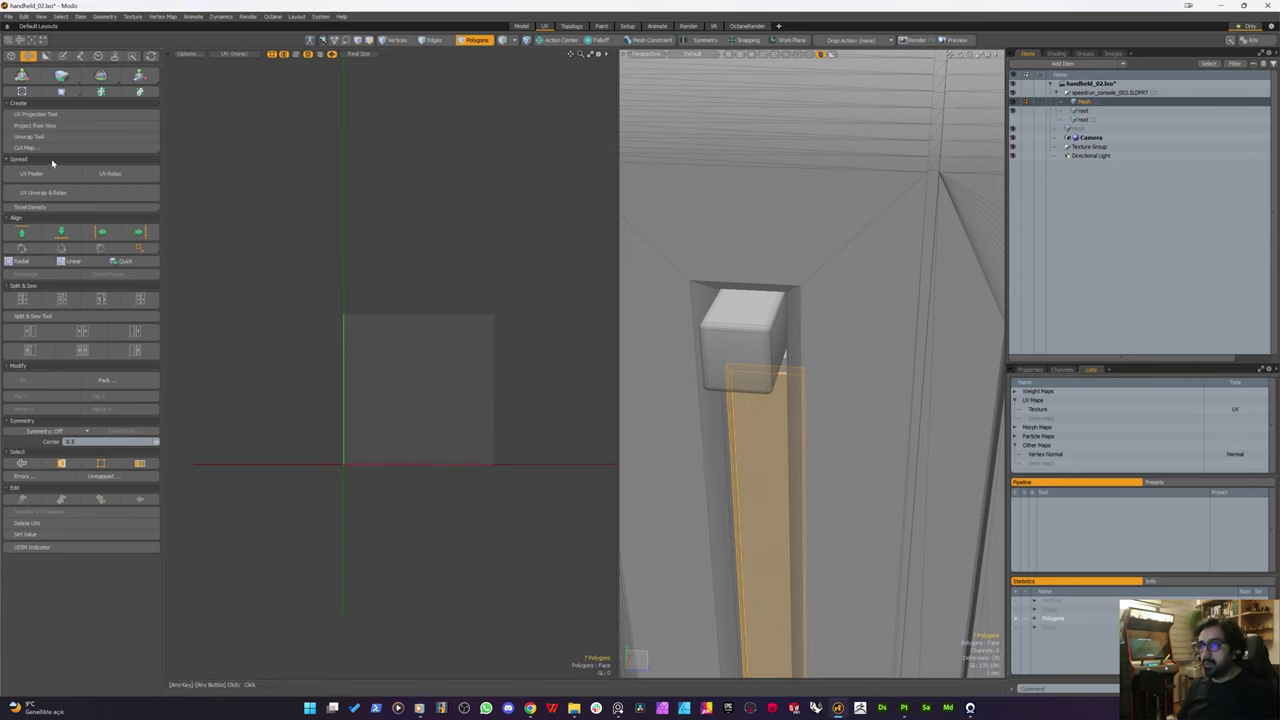
pyautogui.click(30, 119)
pyautogui.scroll(-4, 365, 383)
pyautogui.press('w')
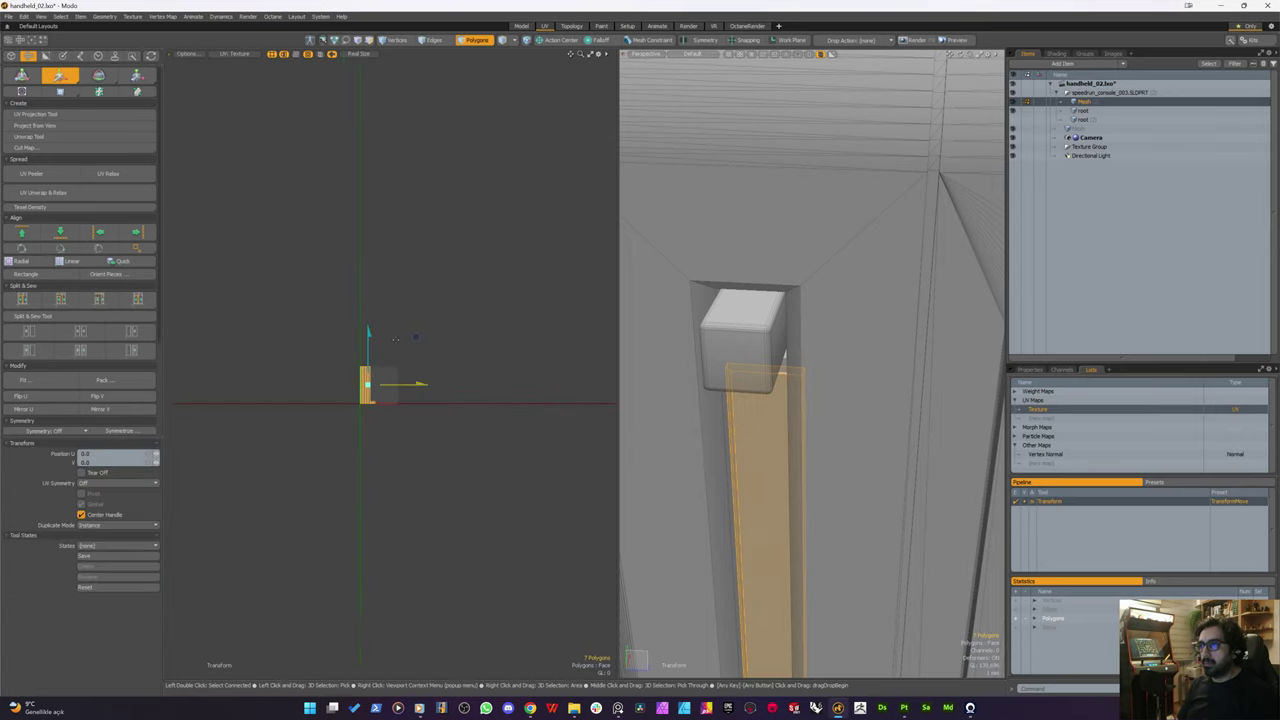
pyautogui.moveTo(416, 337); pyautogui.dragTo(335, 339)
pyautogui.press('q')
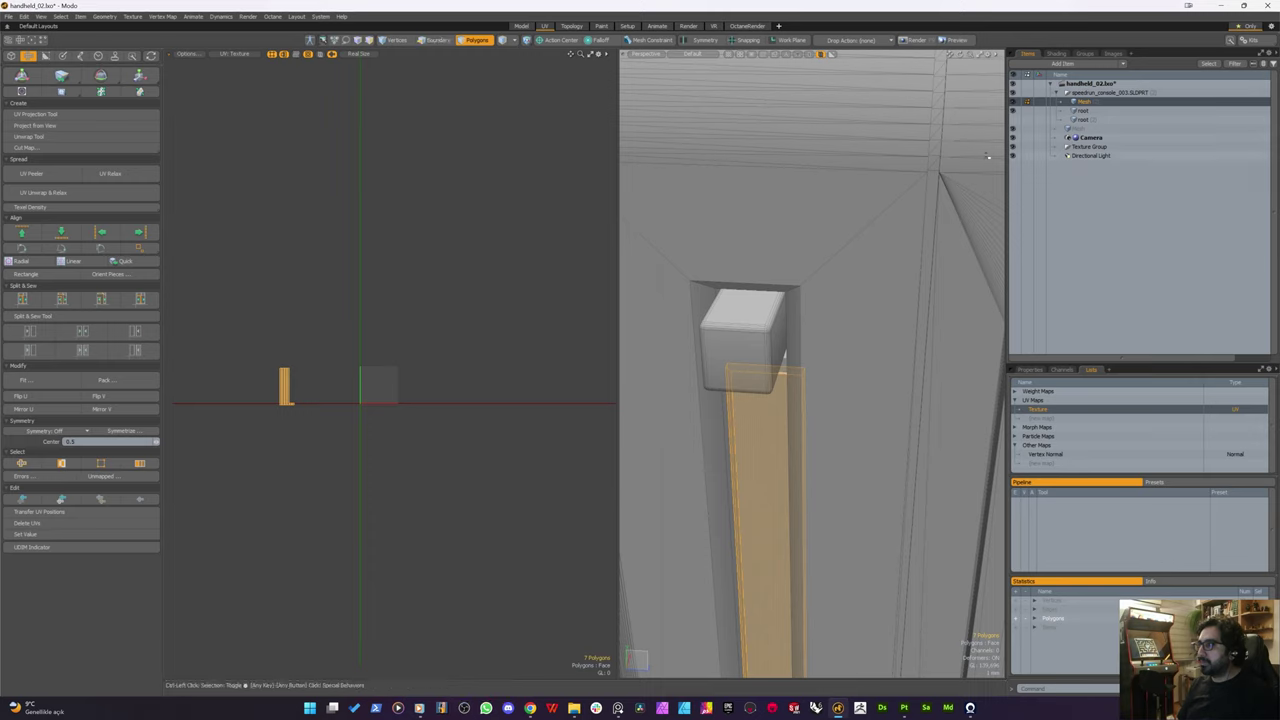
pyautogui.click(1083, 110)
pyautogui.click(1081, 102)
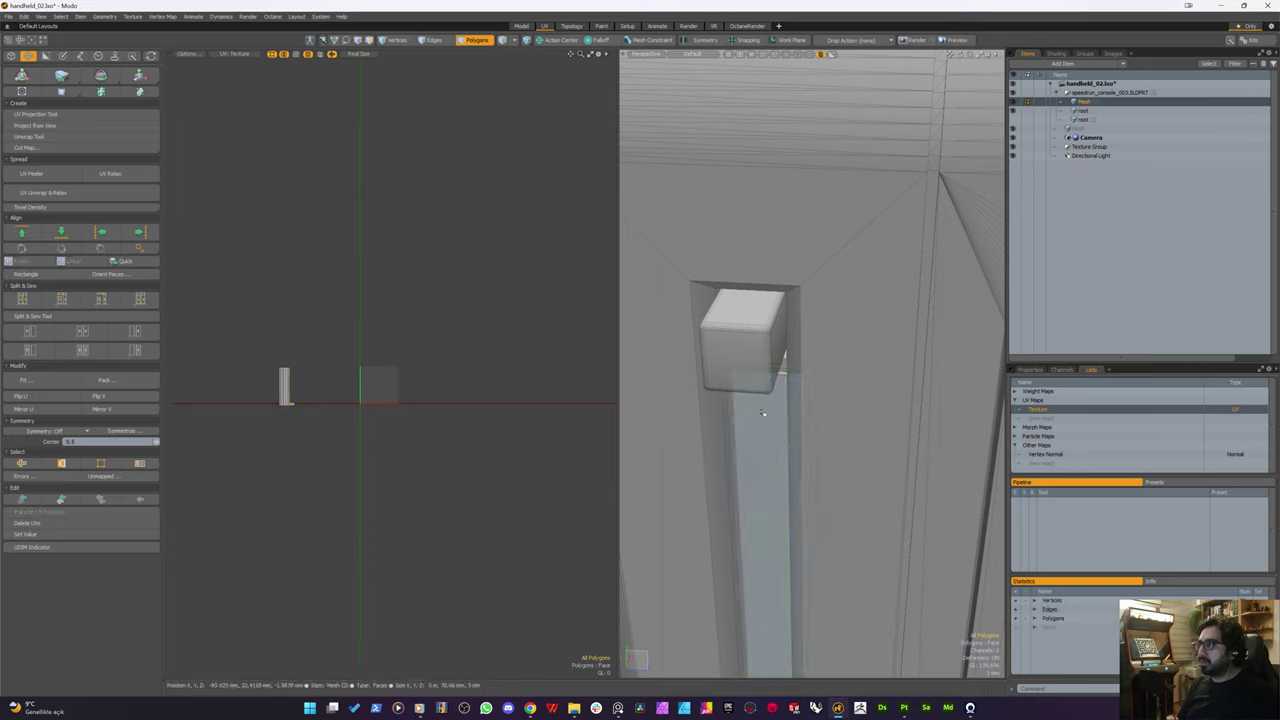
# Step: Cut the bar's polygons out of the Mesh item and paste them into the first root mesh item
pyautogui.doubleClick(760, 422)
pyautogui.hotkey('ctrl', 'x')
pyautogui.click(1080, 111)
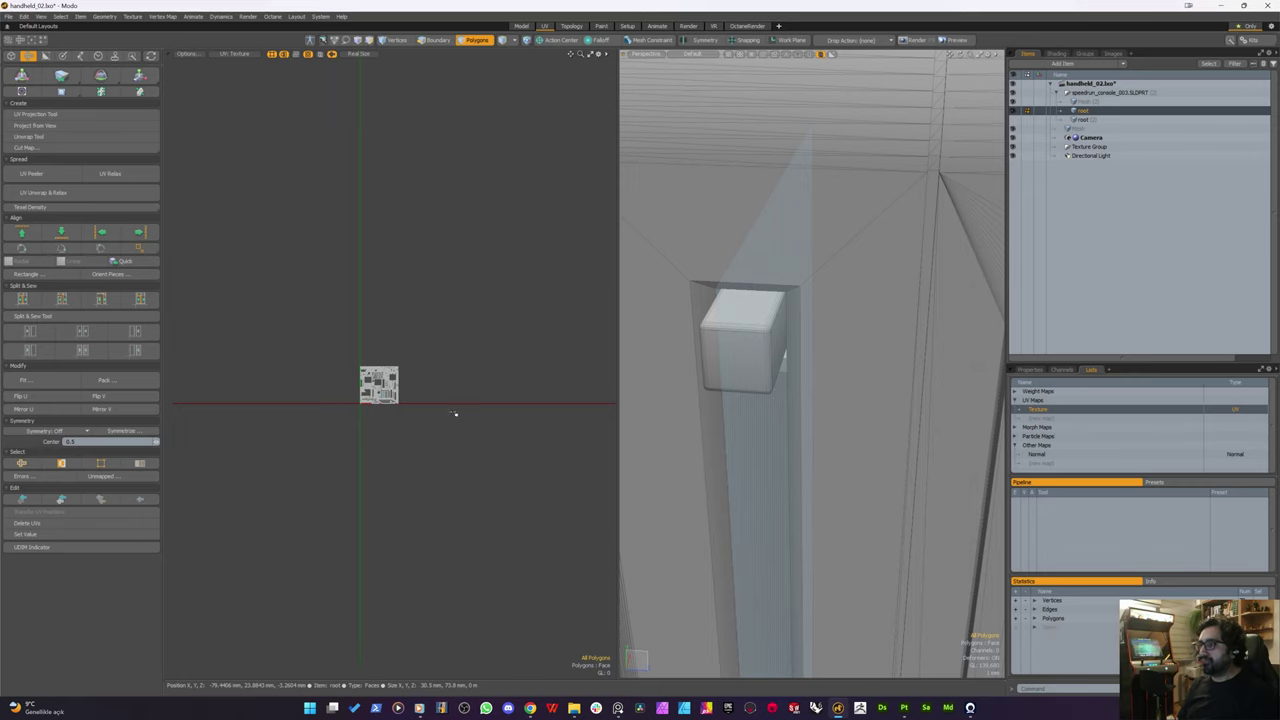
pyautogui.doubleClick(786, 386)
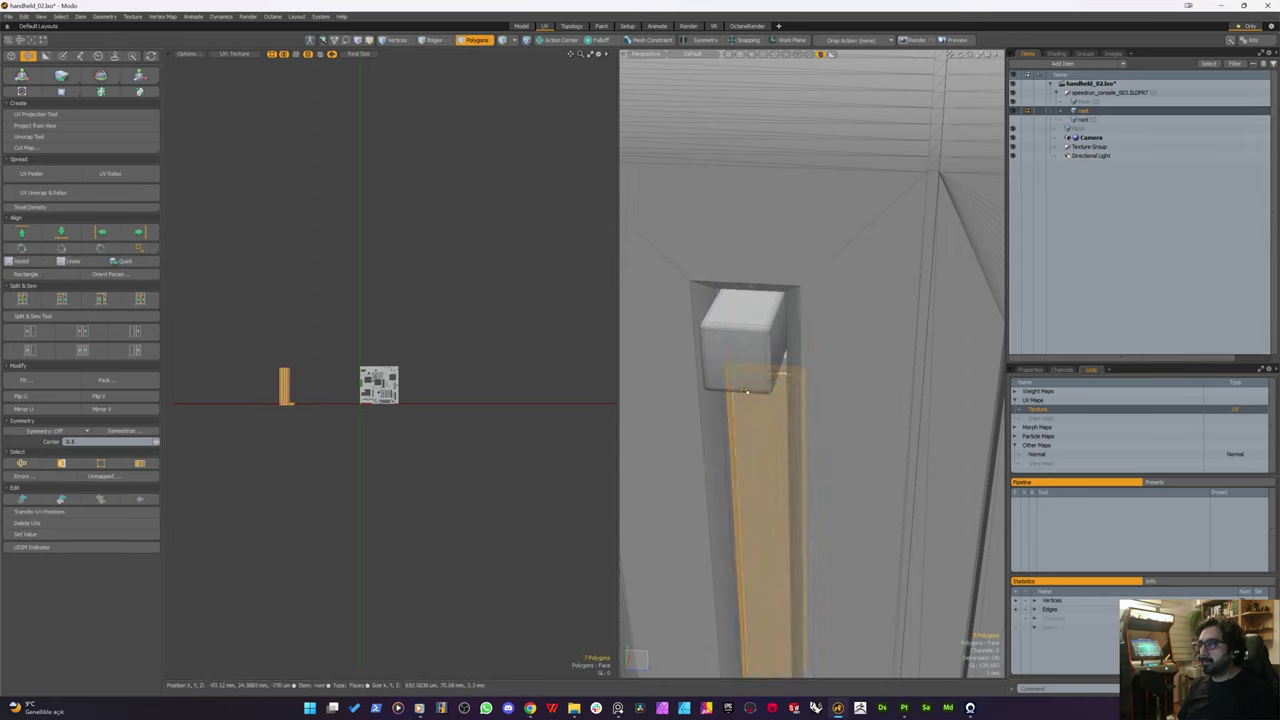
# Step: Apply the console's texel density overall to the bar's UVs, using an image size of 2048
pyautogui.scroll(2, 300, 394)
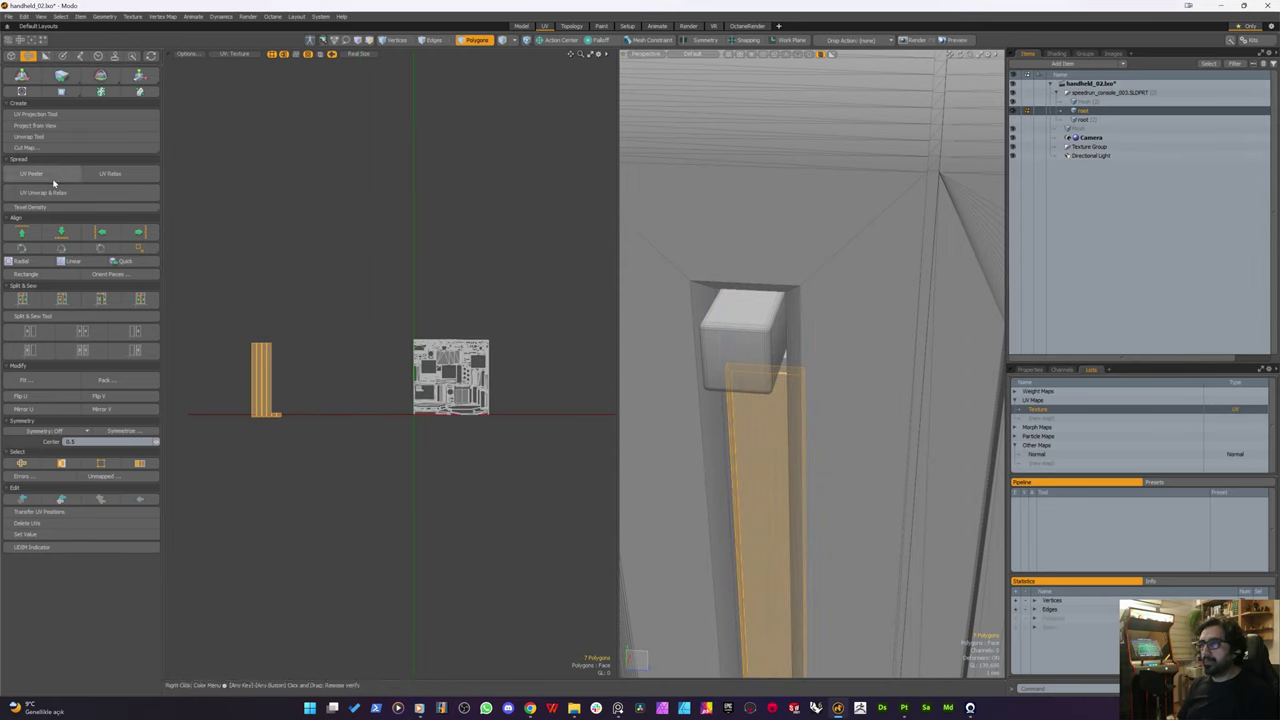
pyautogui.press('r')
pyautogui.press('space')
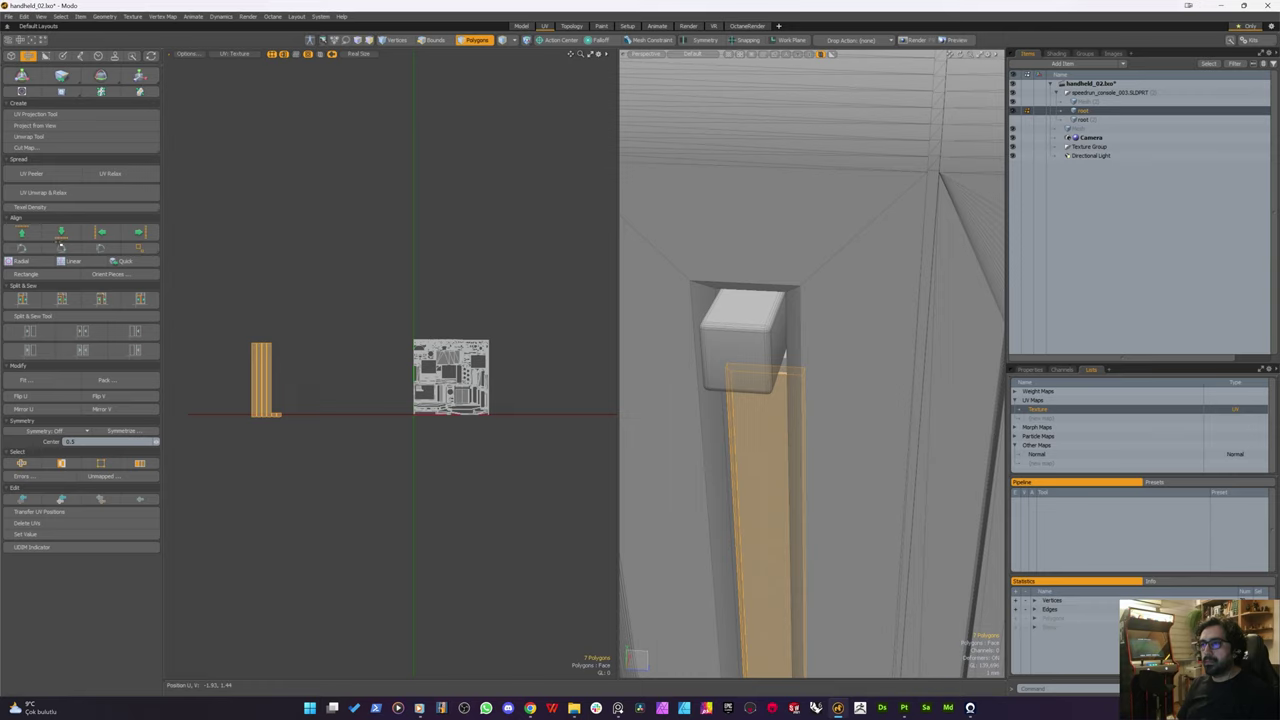
pyautogui.click(55, 207)
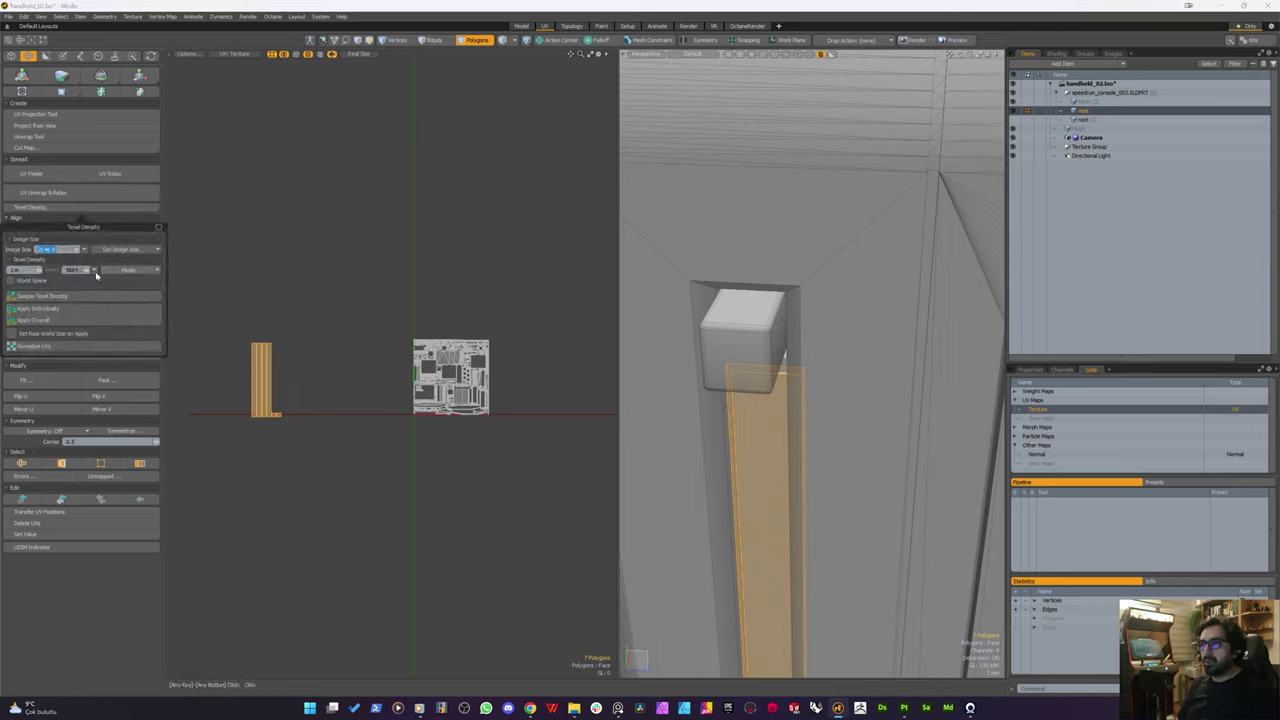
pyautogui.click(28, 320)
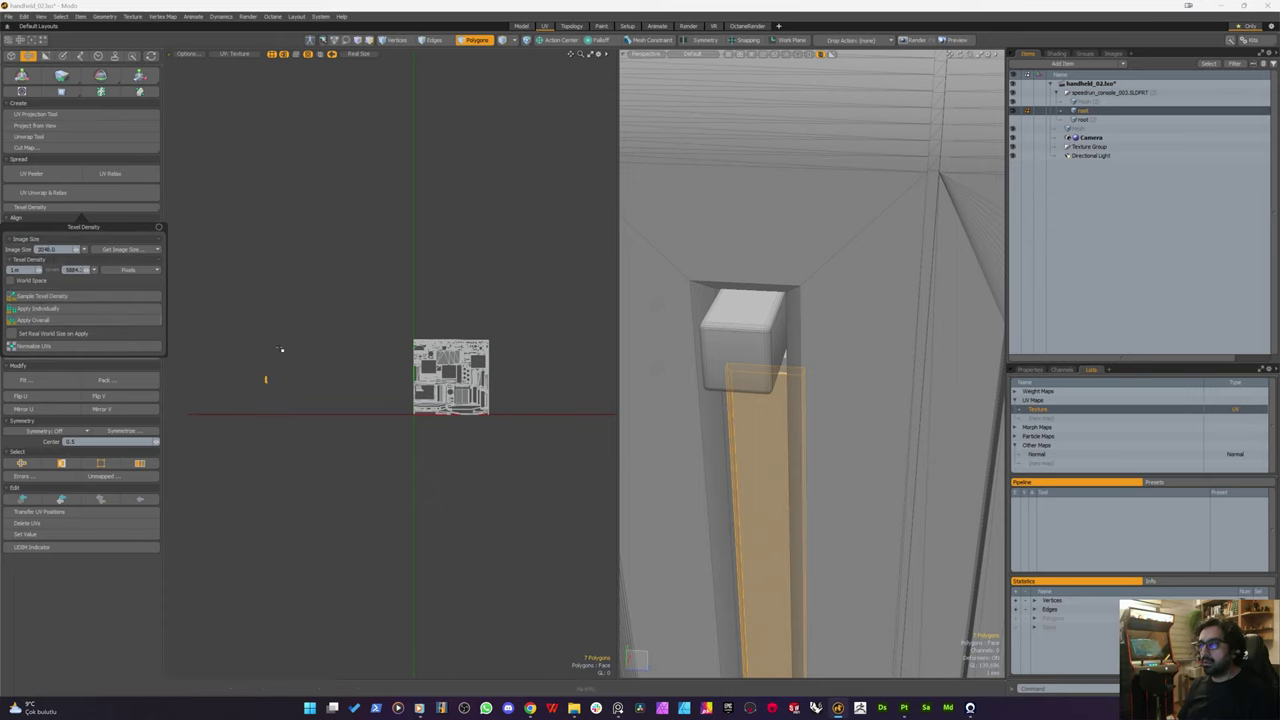
# Step: Move the bar's UV island into the unit square, placing it in the empty rectangular area beside the stepped strip island
pyautogui.scroll(2, 280, 349)
pyautogui.press('w')
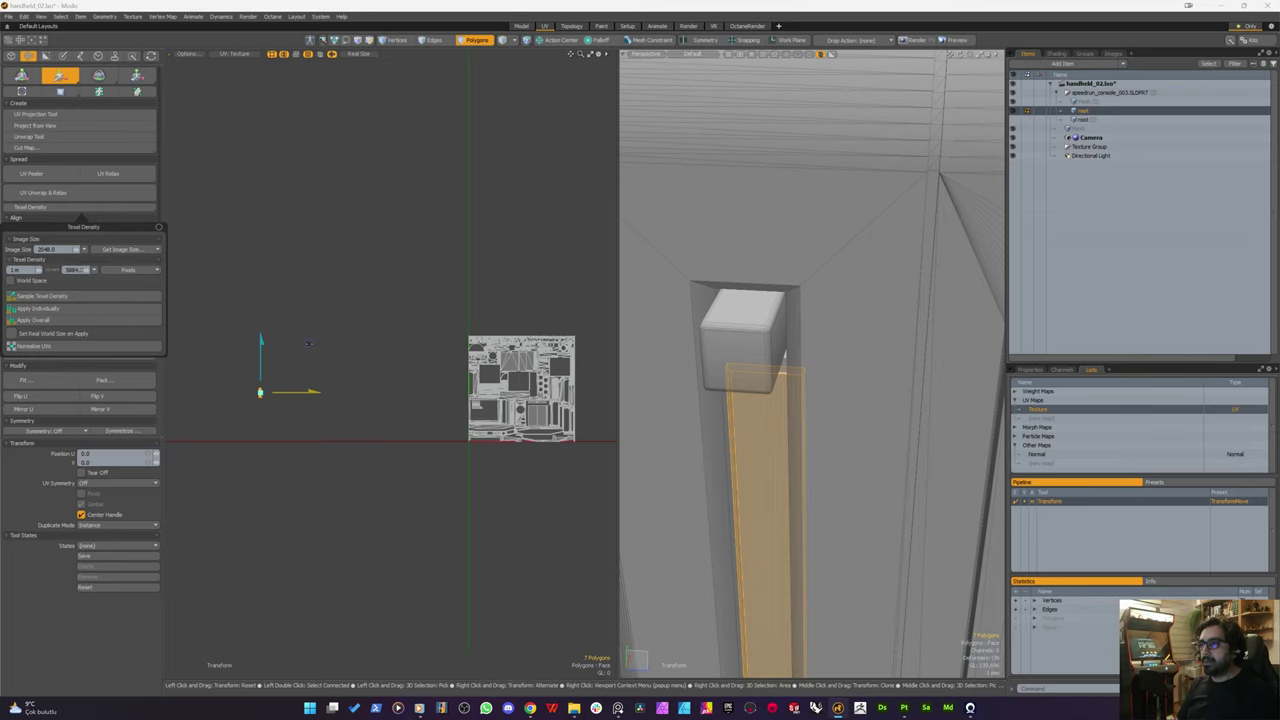
pyautogui.scroll(2, 310, 347)
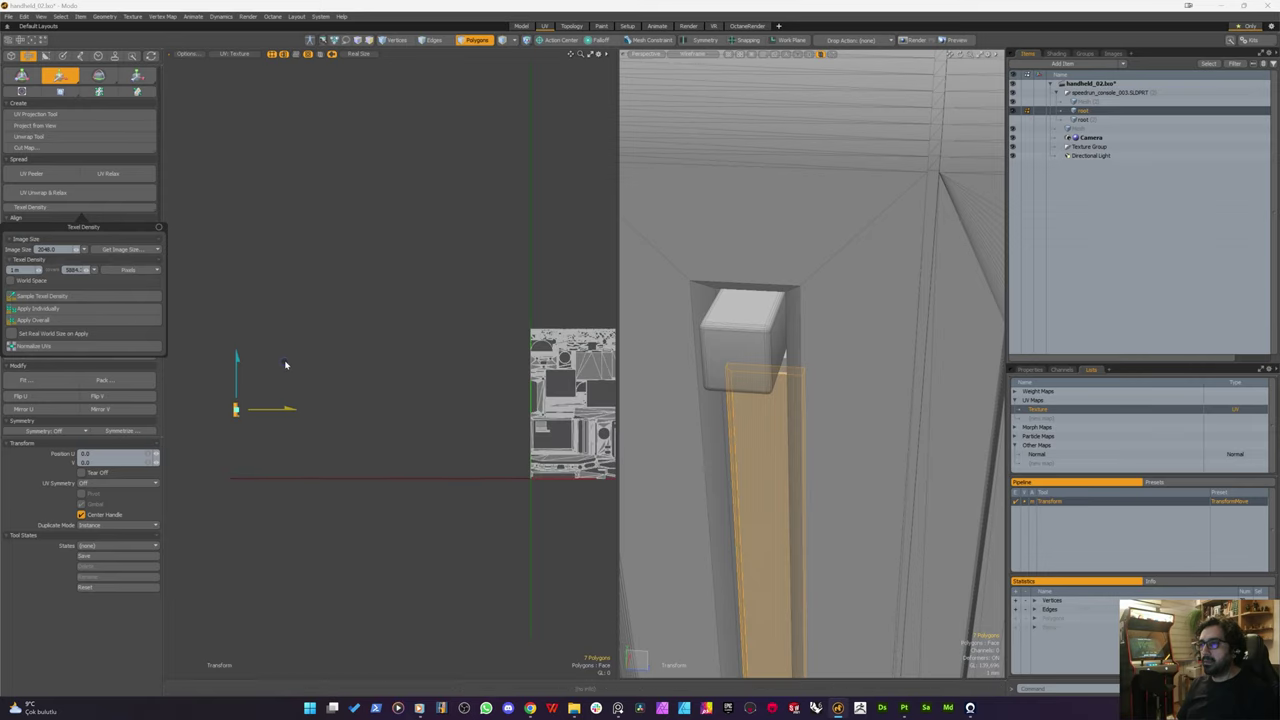
pyautogui.moveTo(284, 361); pyautogui.dragTo(609, 376)
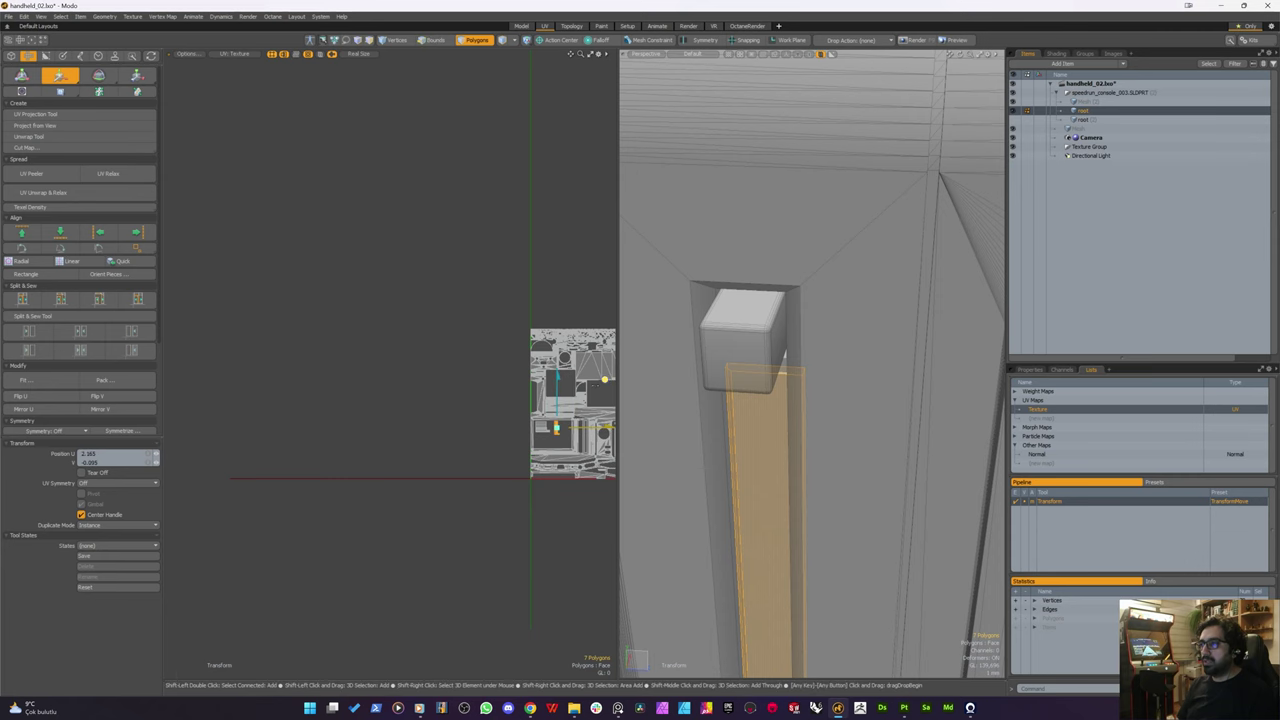
pyautogui.hotkey('shift', 'a')
pyautogui.scroll(-4, 364, 293)
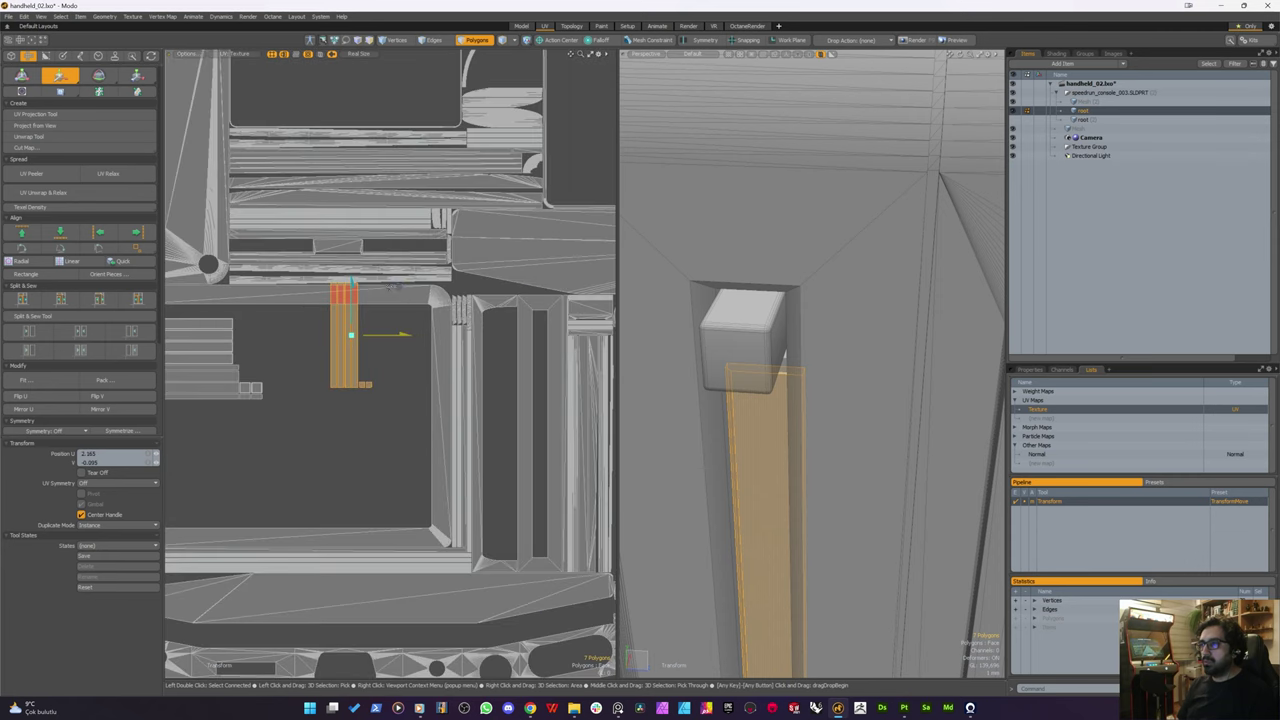
pyautogui.moveTo(398, 288); pyautogui.dragTo(351, 321)
pyautogui.press('space')
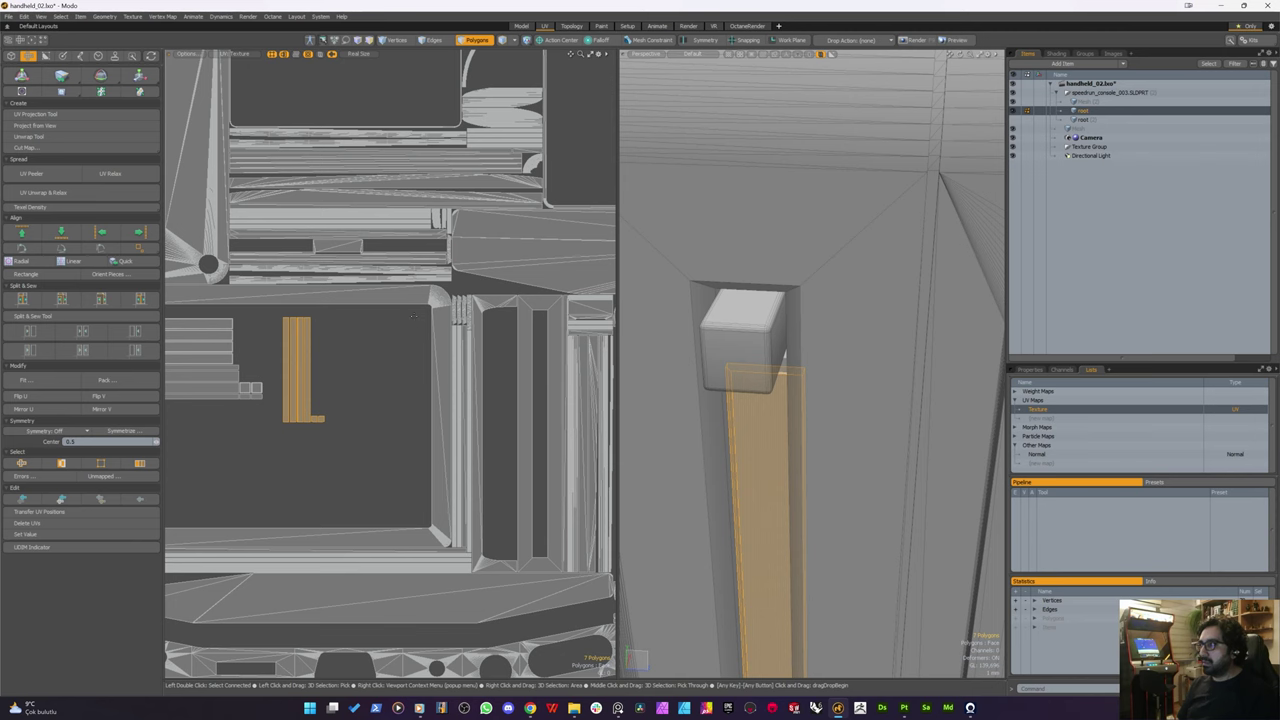
pyautogui.scroll(-2, 375, 343)
pyautogui.press('w')
pyautogui.scroll(-2, 383, 346)
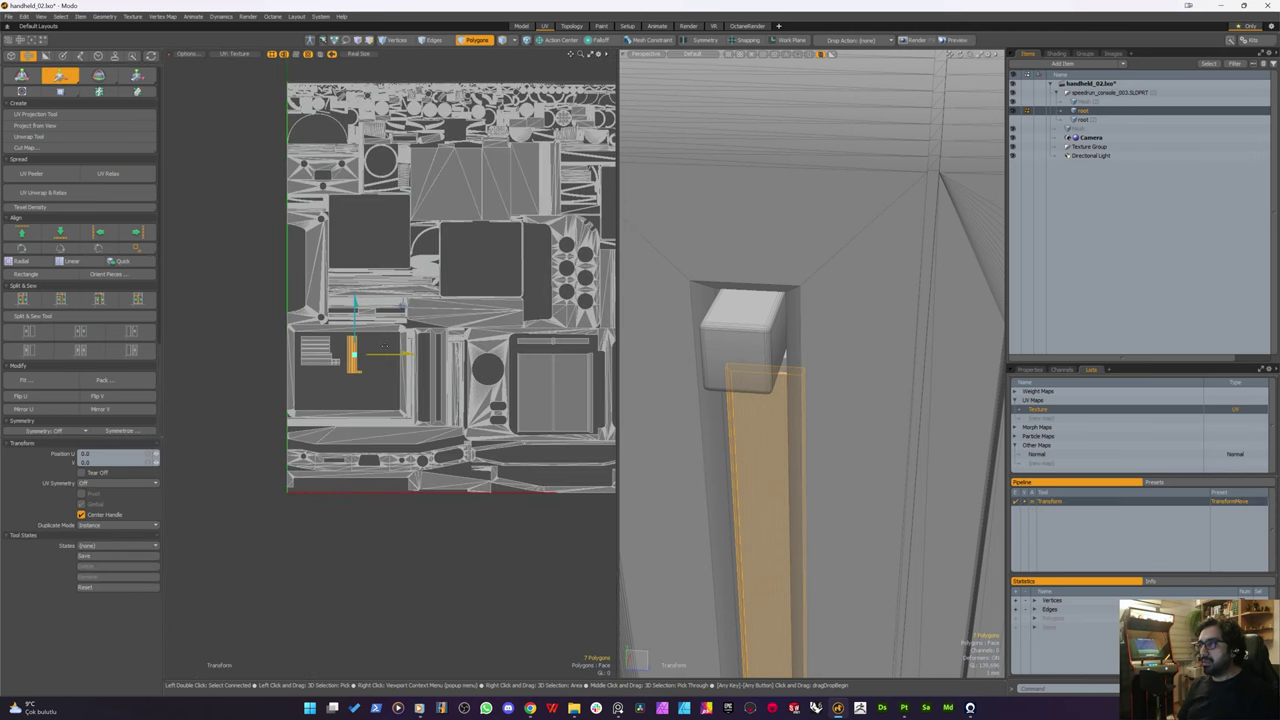
pyautogui.press('space')
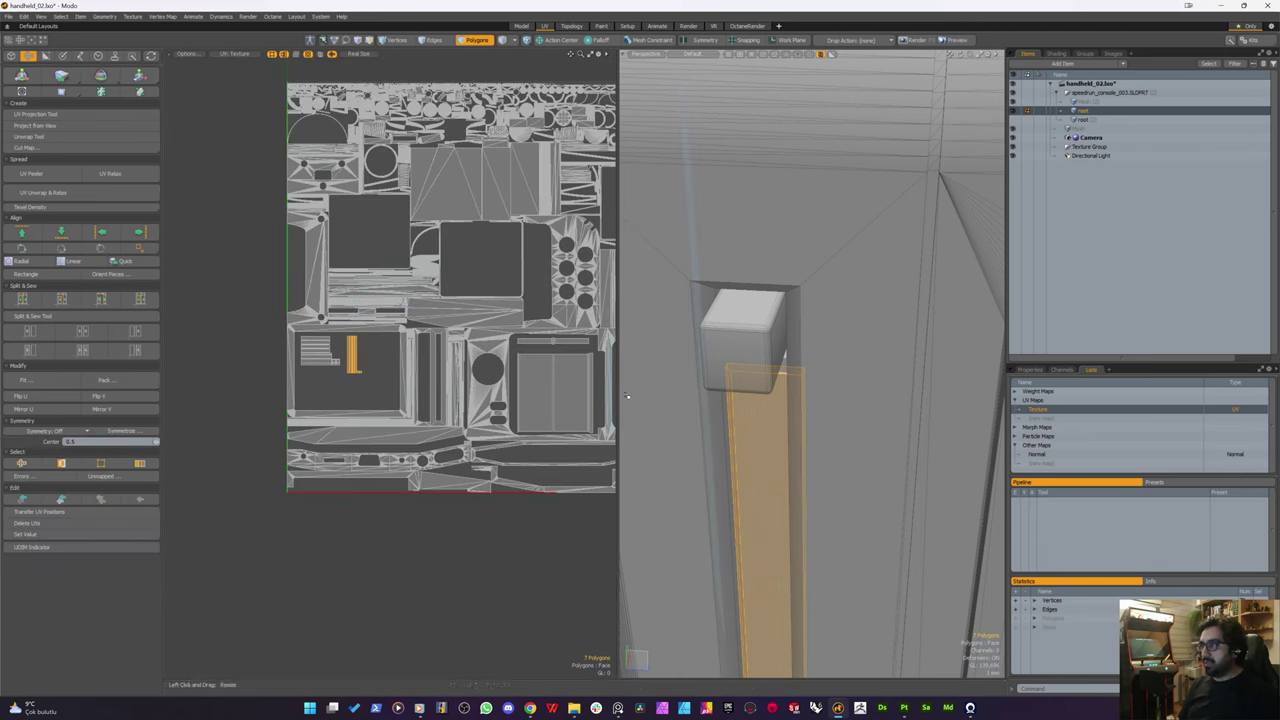
# Step: Save the scene and export the root mesh layer as FBX, overwriting handheld_02.fbx
pyautogui.scroll(-5, 768, 405)
pyautogui.keyDown('alt'); pyautogui.moveTo(762, 400); pyautogui.dragTo(876, 249); pyautogui.keyUp('alt')
pyautogui.click(694, 376)
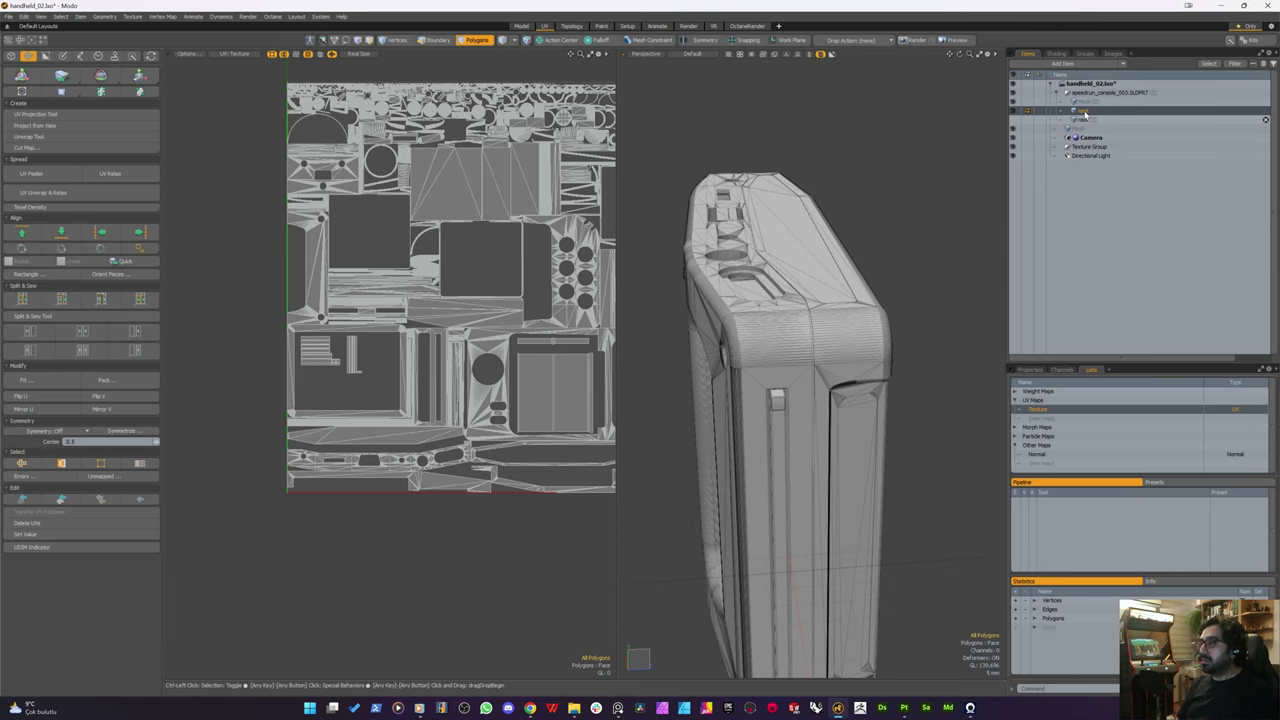
pyautogui.hotkey('ctrl', 's')
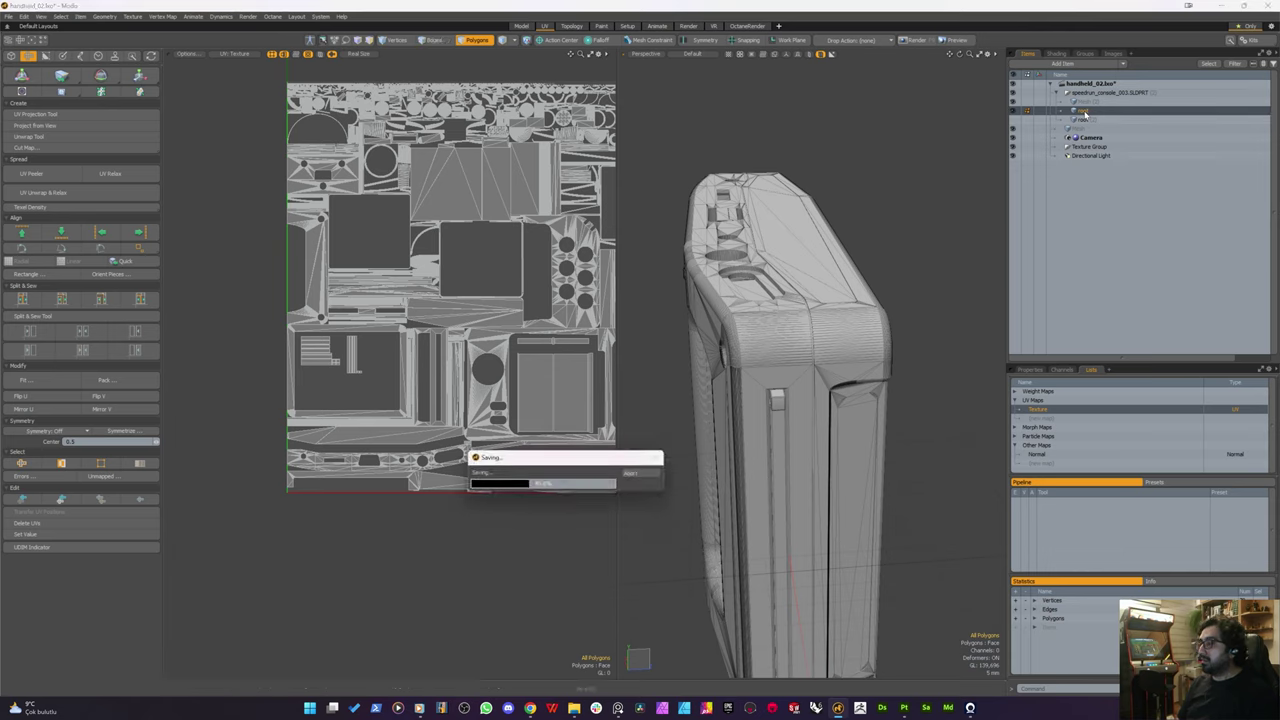
pyautogui.rightClick(1087, 115)
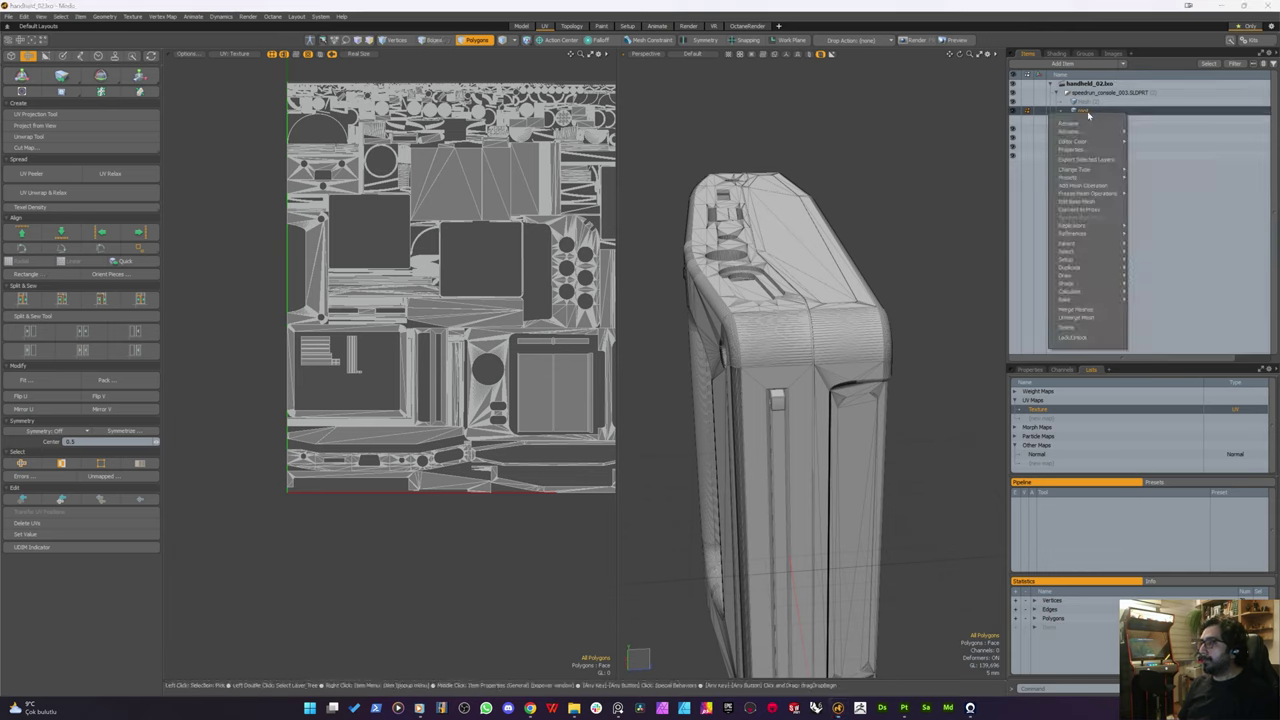
pyautogui.click(1082, 159)
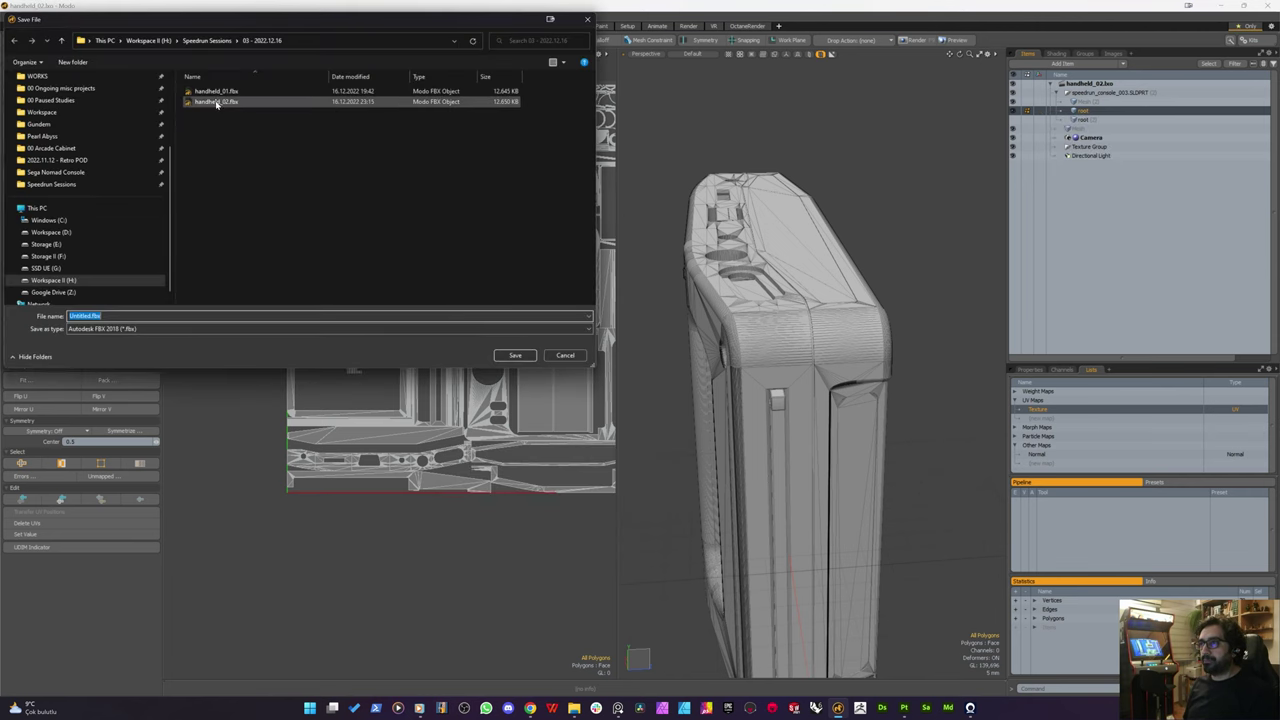
pyautogui.doubleClick(216, 104)
pyautogui.press('Left')
pyautogui.press('Return')
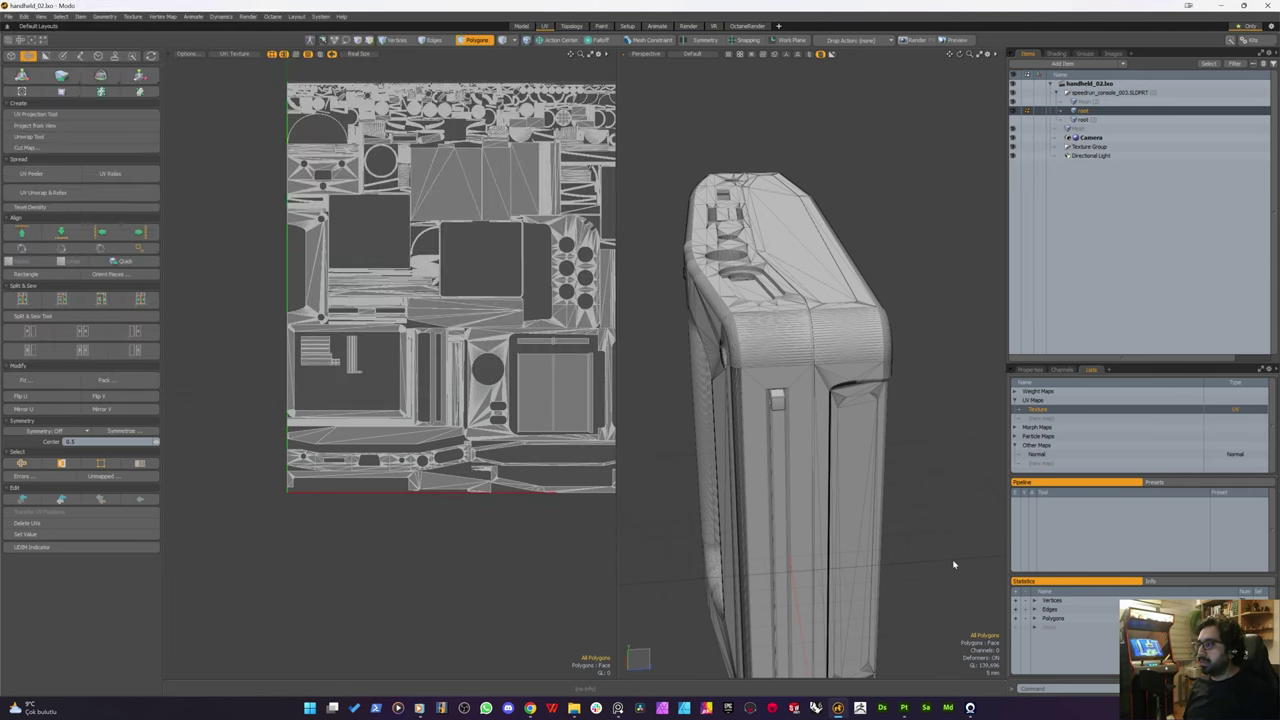
# Step: Switch to Substance 3D Painter and reload the project mesh from the updated handheld_02.fbx through the project configuration
pyautogui.click(903, 707)
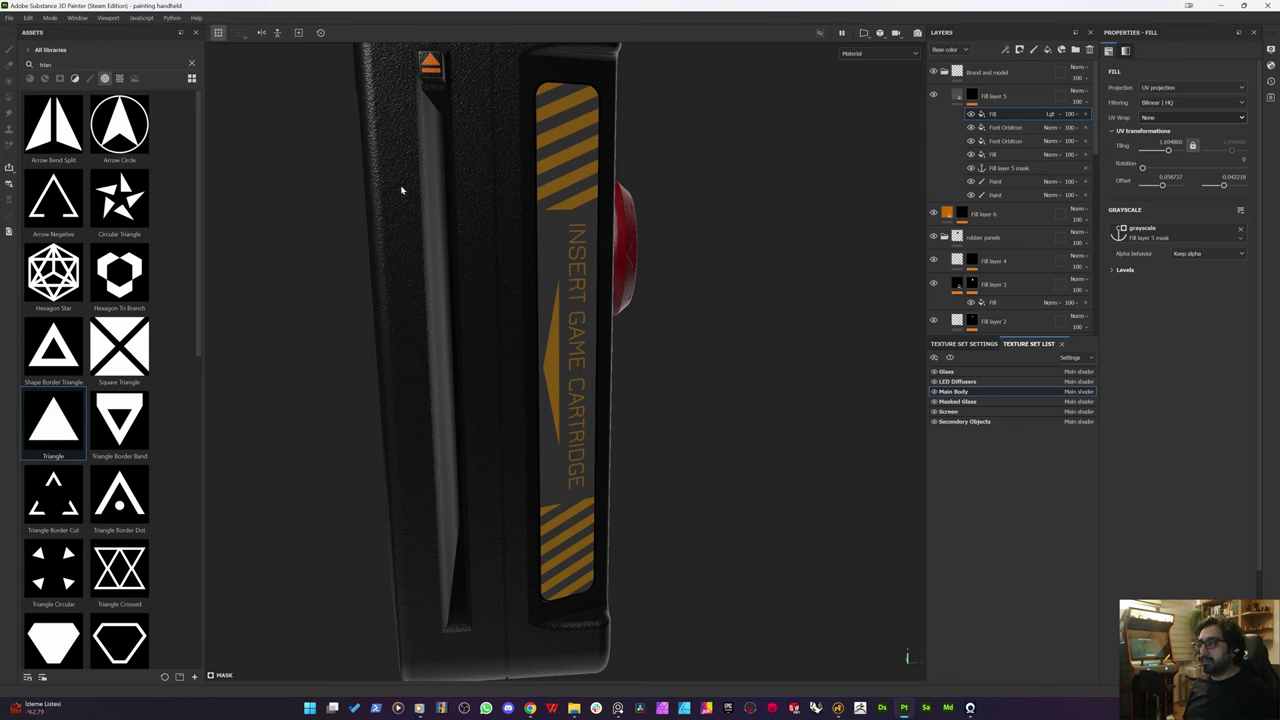
pyautogui.click(30, 18)
pyautogui.click(51, 58)
pyautogui.click(724, 271)
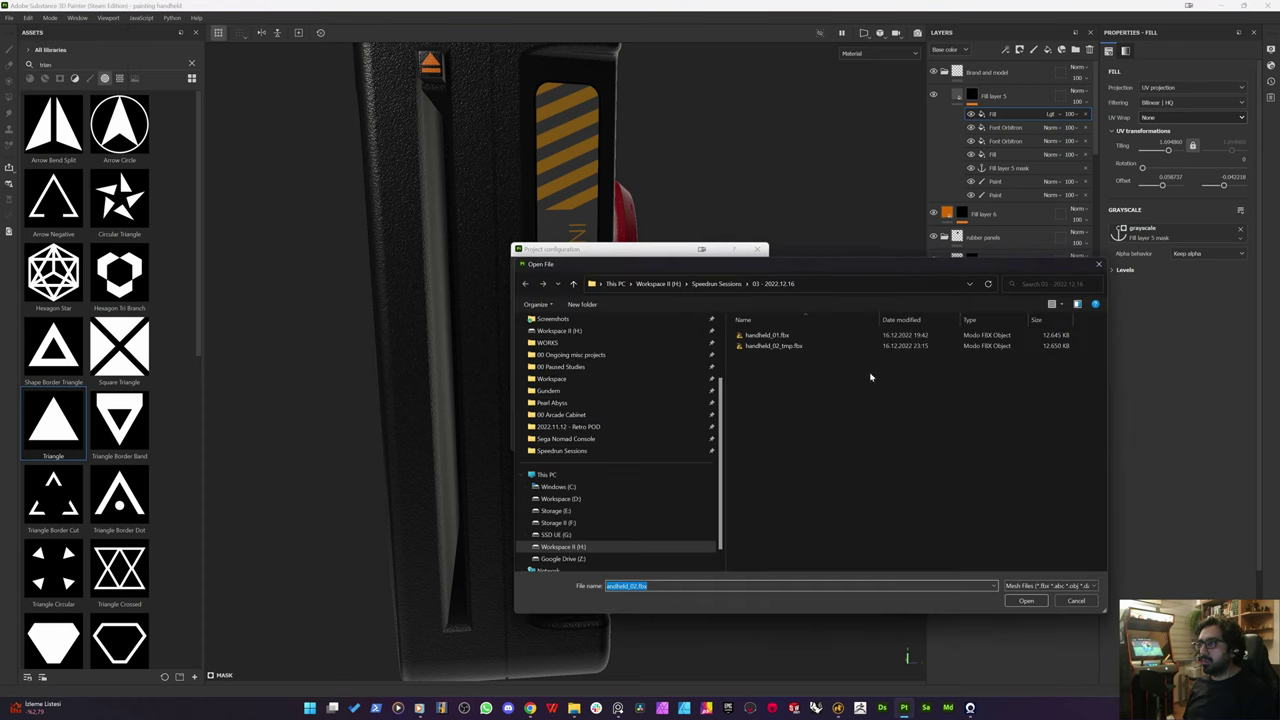
pyautogui.rightClick(783, 369)
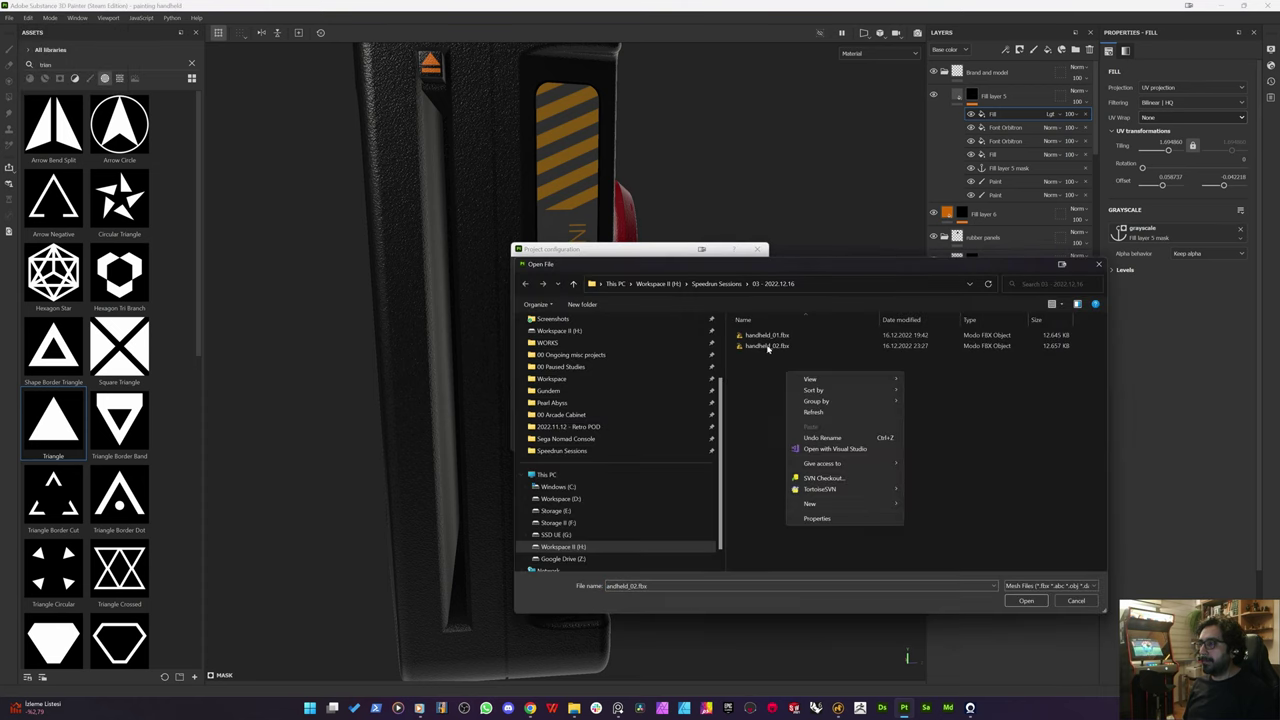
pyautogui.doubleClick(767, 347)
pyautogui.click(676, 439)
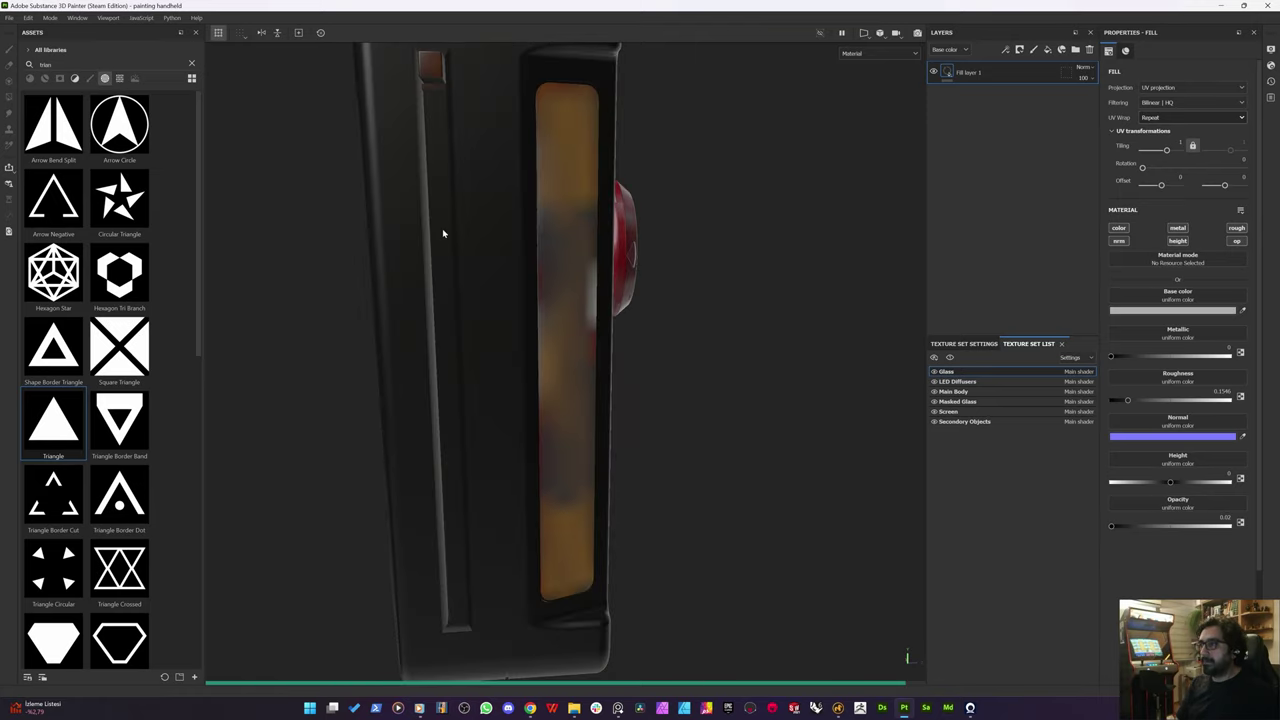
pyautogui.keyDown('alt'); pyautogui.moveTo(424, 231); pyautogui.dragTo(401, 234, button='right'); pyautogui.keyUp('alt')
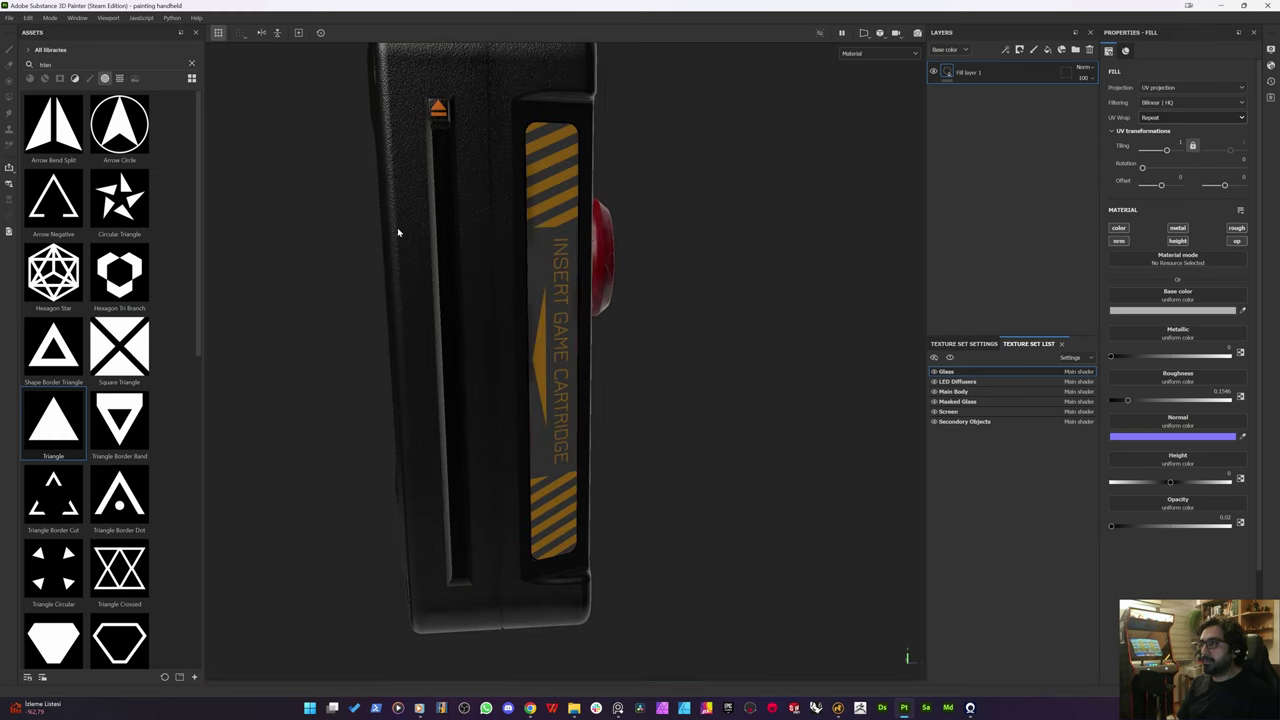
pyautogui.click(964, 343)
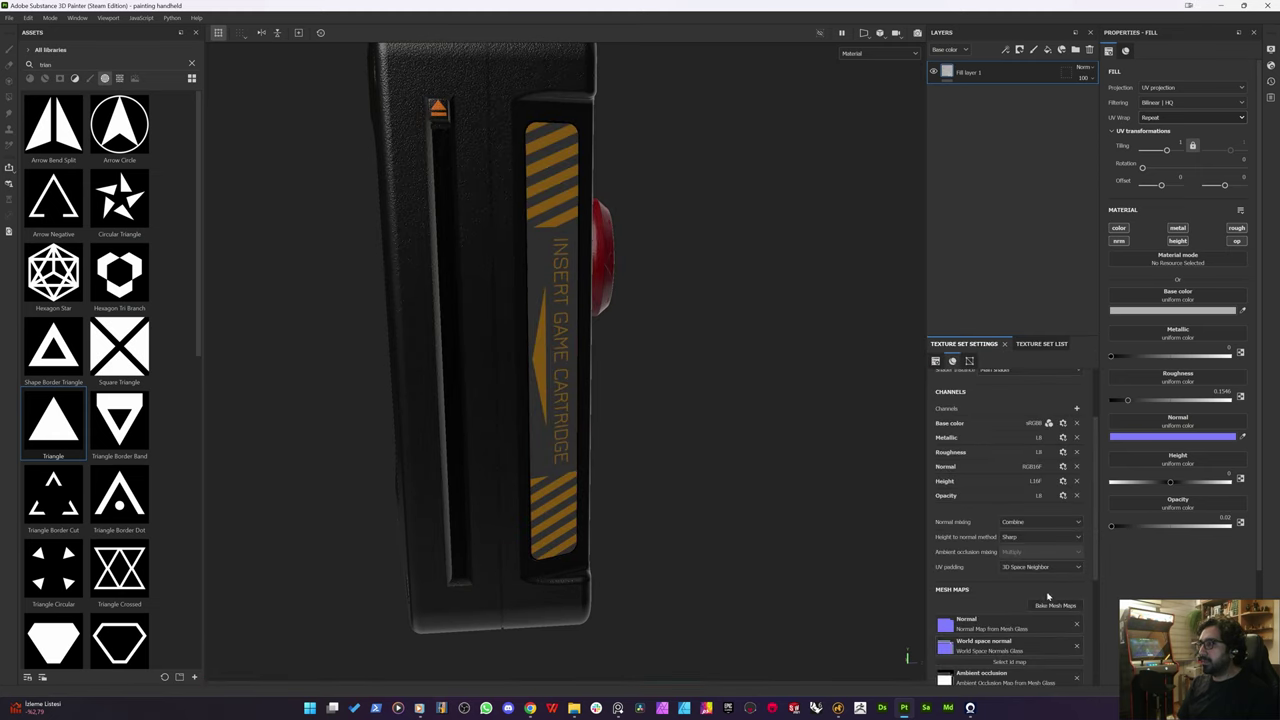
pyautogui.click(1052, 605)
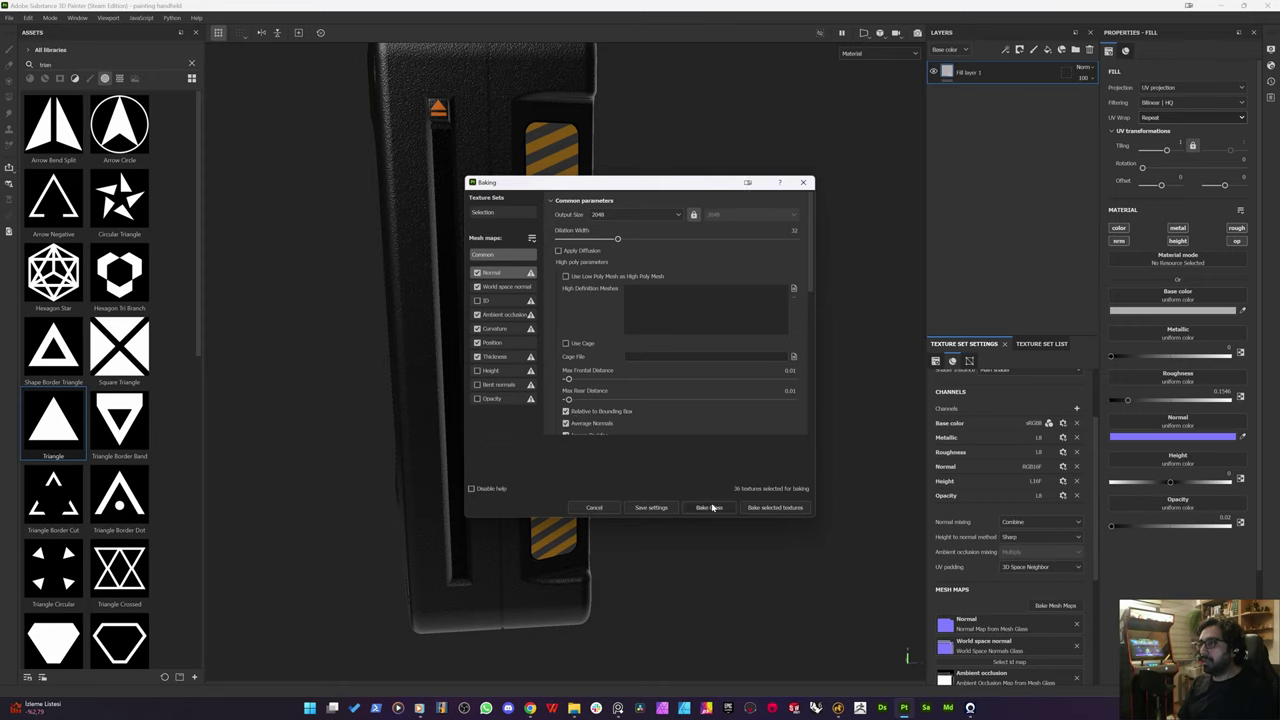
pyautogui.click(805, 183)
# Step: Bake the mesh maps for the Main Body texture set only
pyautogui.click(1041, 343)
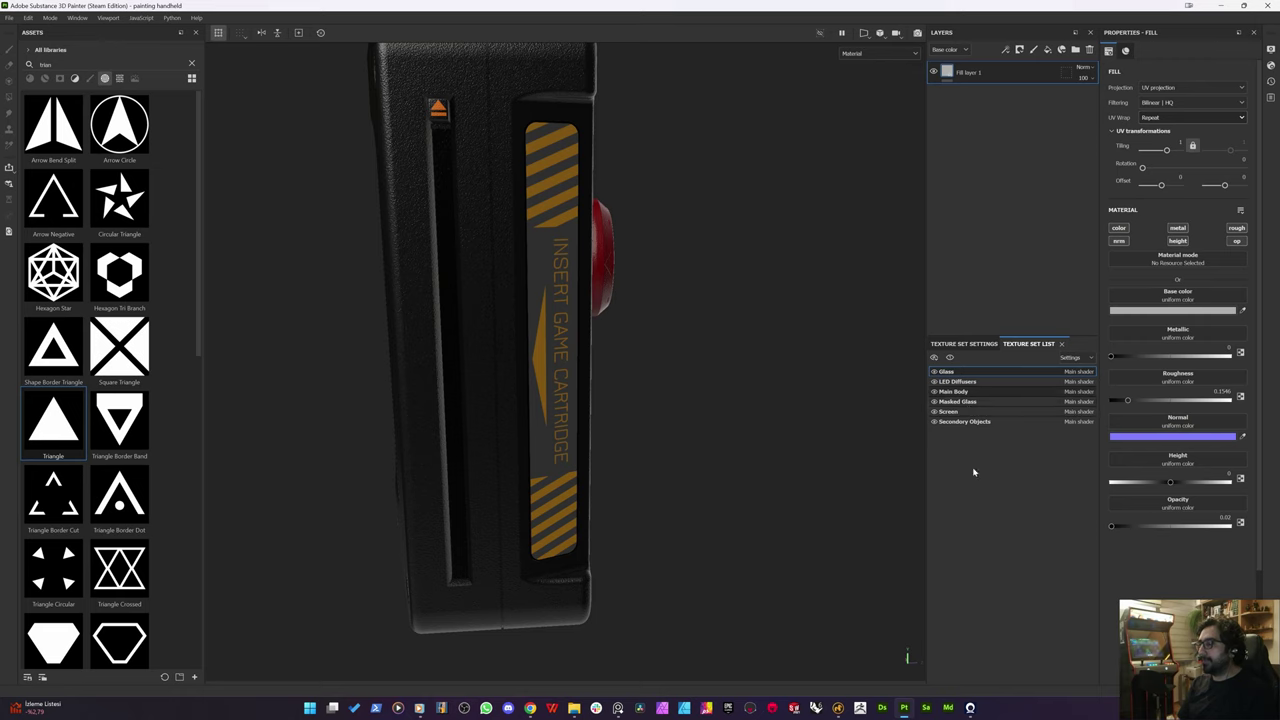
pyautogui.click(953, 391)
pyautogui.click(963, 343)
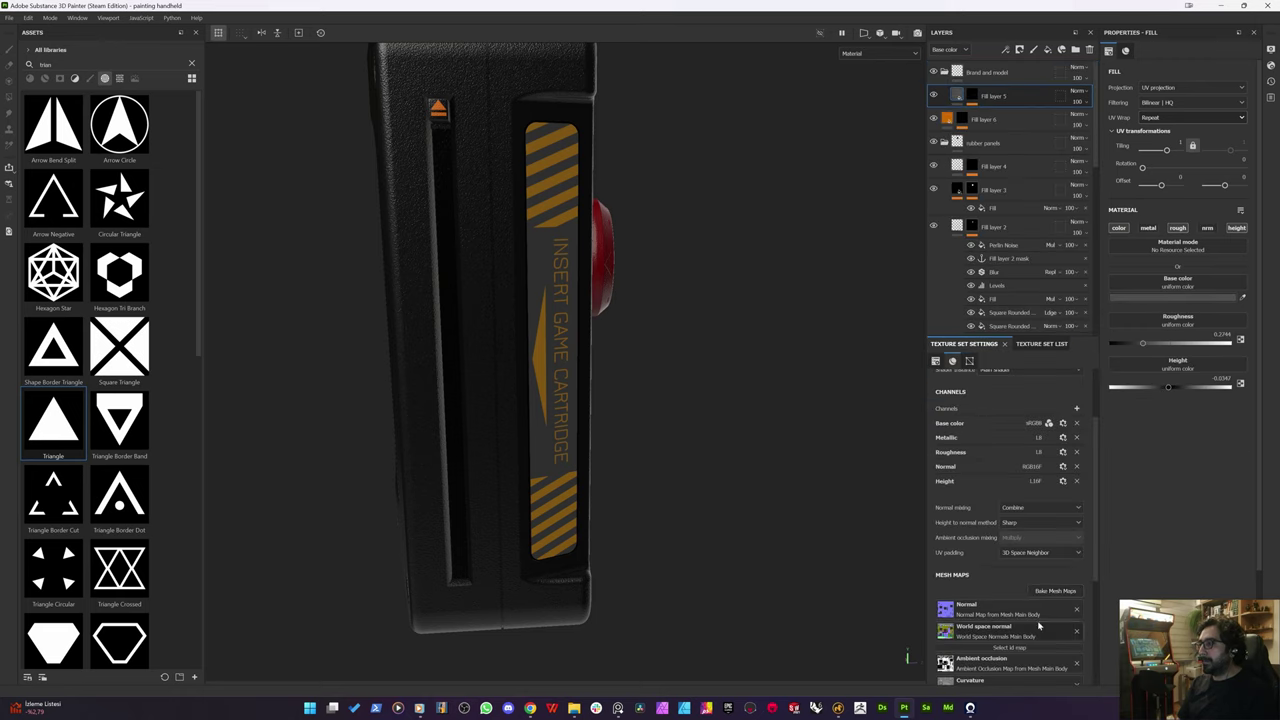
pyautogui.click(1052, 590)
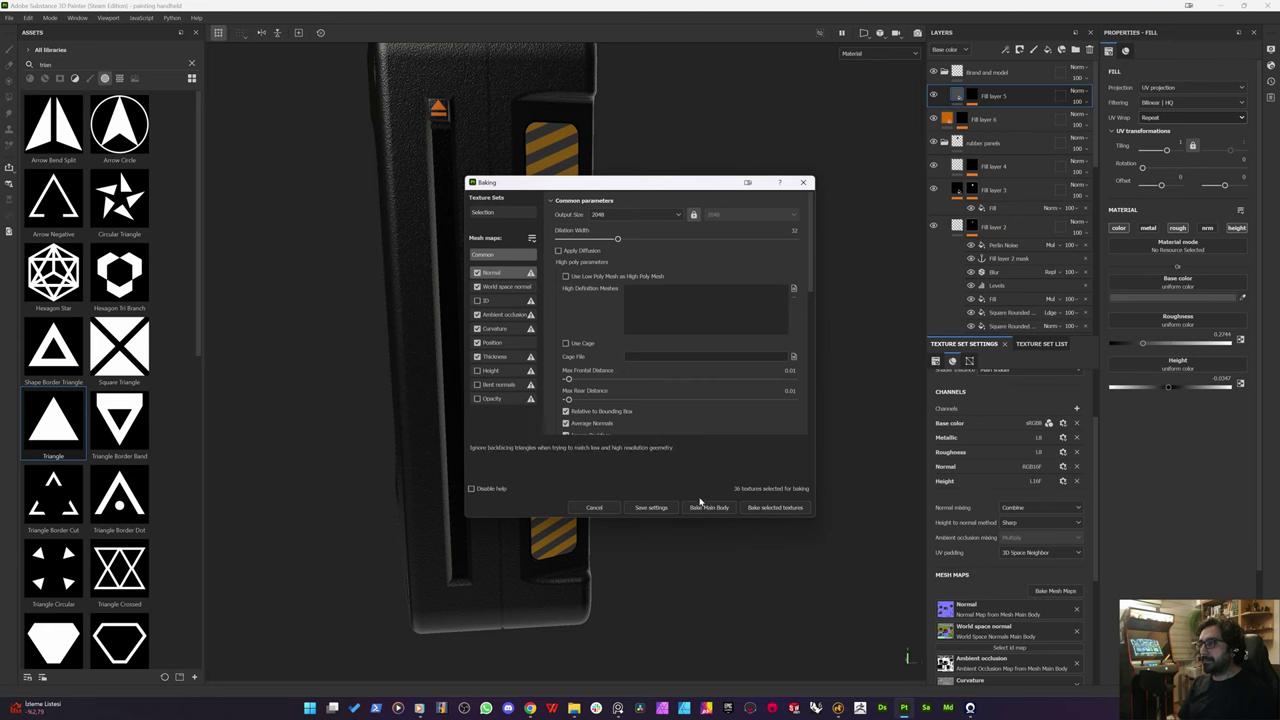
pyautogui.click(708, 508)
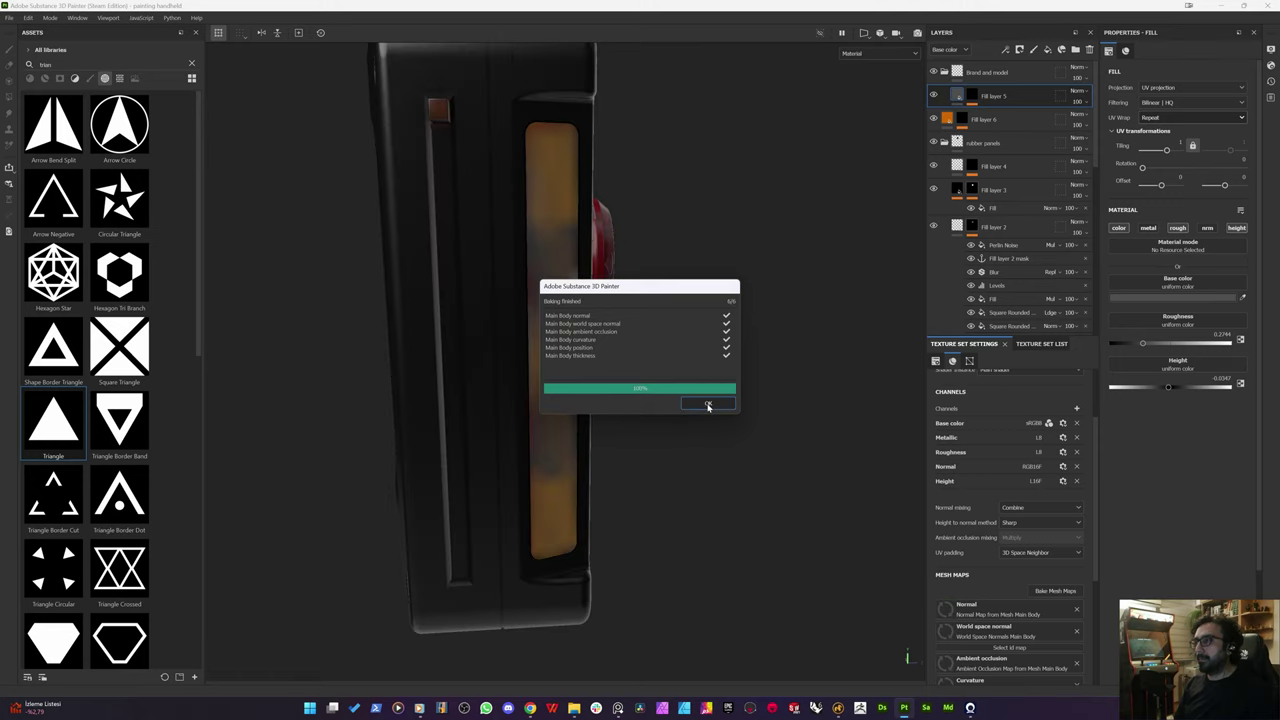
pyautogui.click(707, 405)
# Step: Examine the new bar and the eject slider in the console's side slot from several angles
pyautogui.scroll(-2, 620, 455)
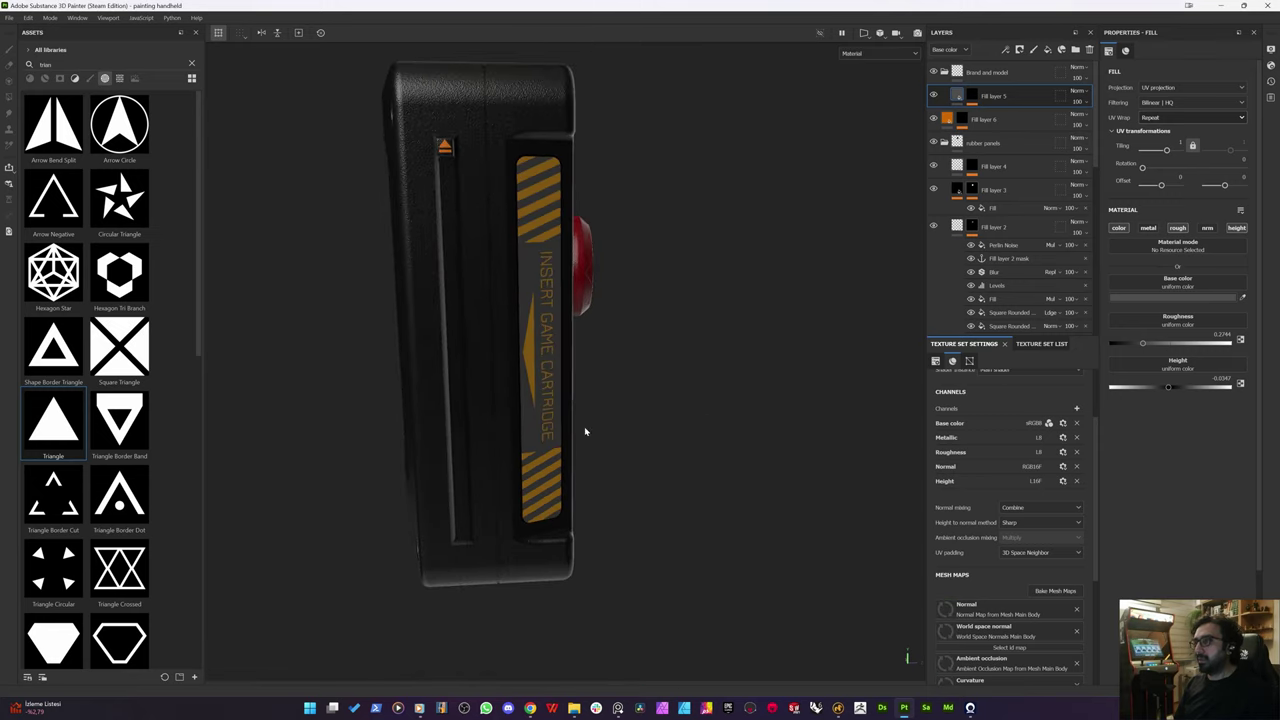
pyautogui.keyDown('alt'); pyautogui.moveTo(584, 426); pyautogui.dragTo(710, 434); pyautogui.keyUp('alt')
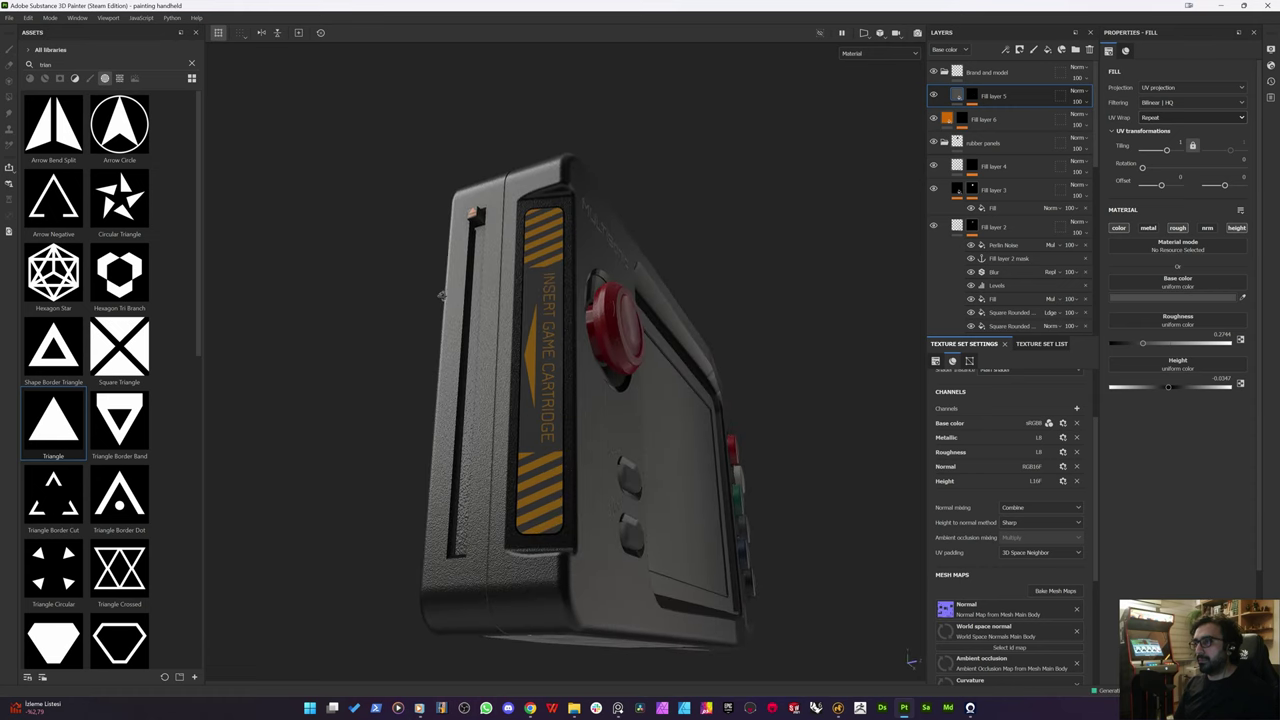
pyautogui.keyDown('alt'); pyautogui.moveTo(442, 296); pyautogui.dragTo(555, 337); pyautogui.keyUp('alt')
pyautogui.scroll(3, 447, 299)
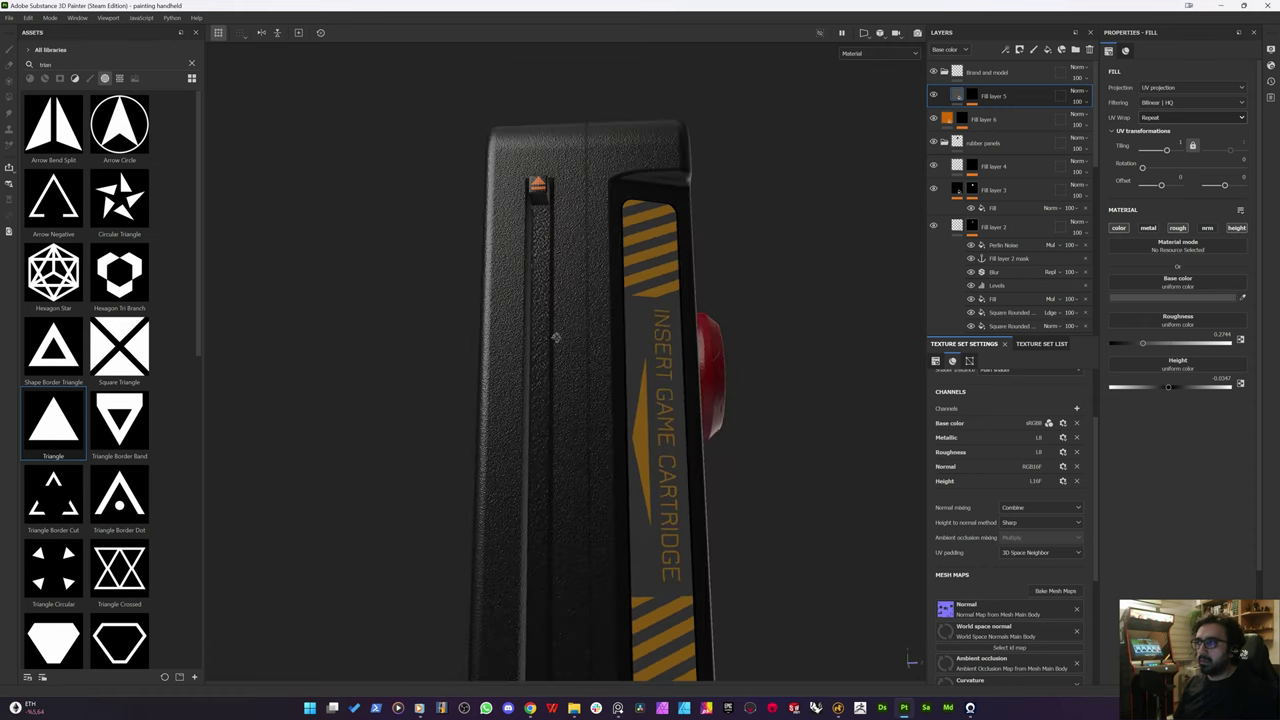
# Step: Examine the grain texture inside the long side groove below the orange arrow marking
pyautogui.scroll(6, 520, 240)
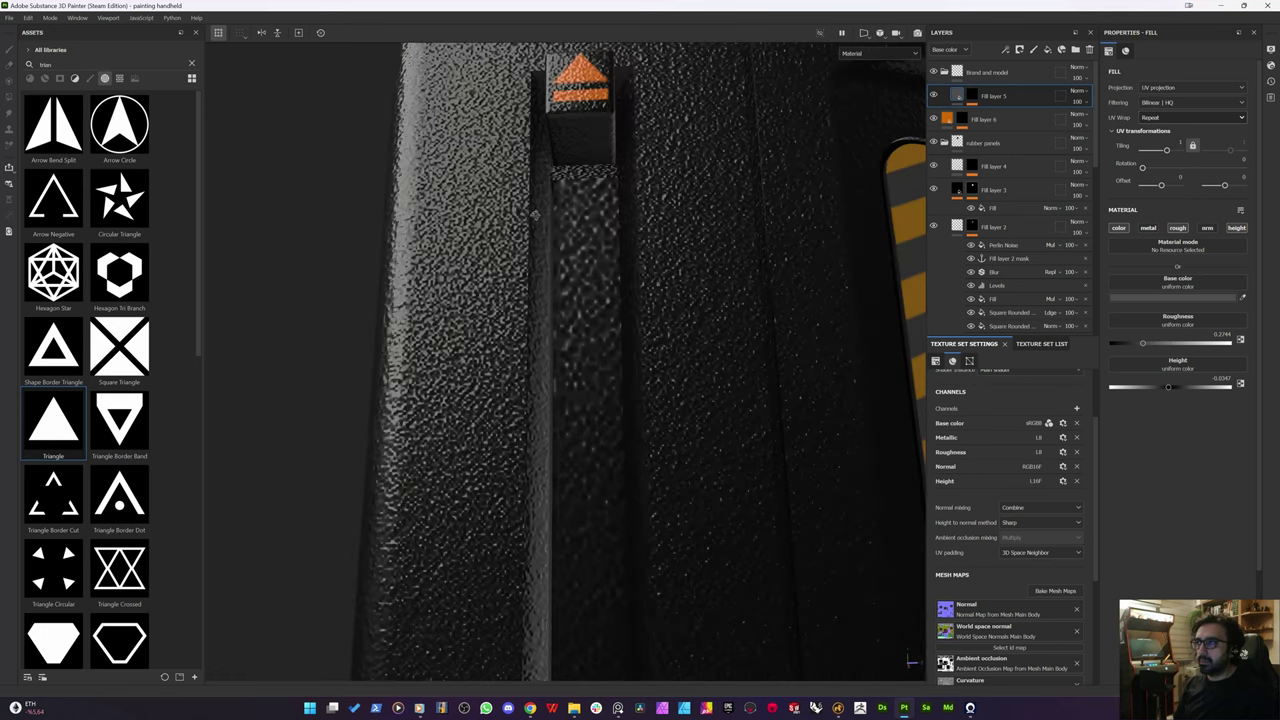
pyautogui.keyDown('alt'); pyautogui.moveTo(535, 215); pyautogui.dragTo(515, 432); pyautogui.keyUp('alt')
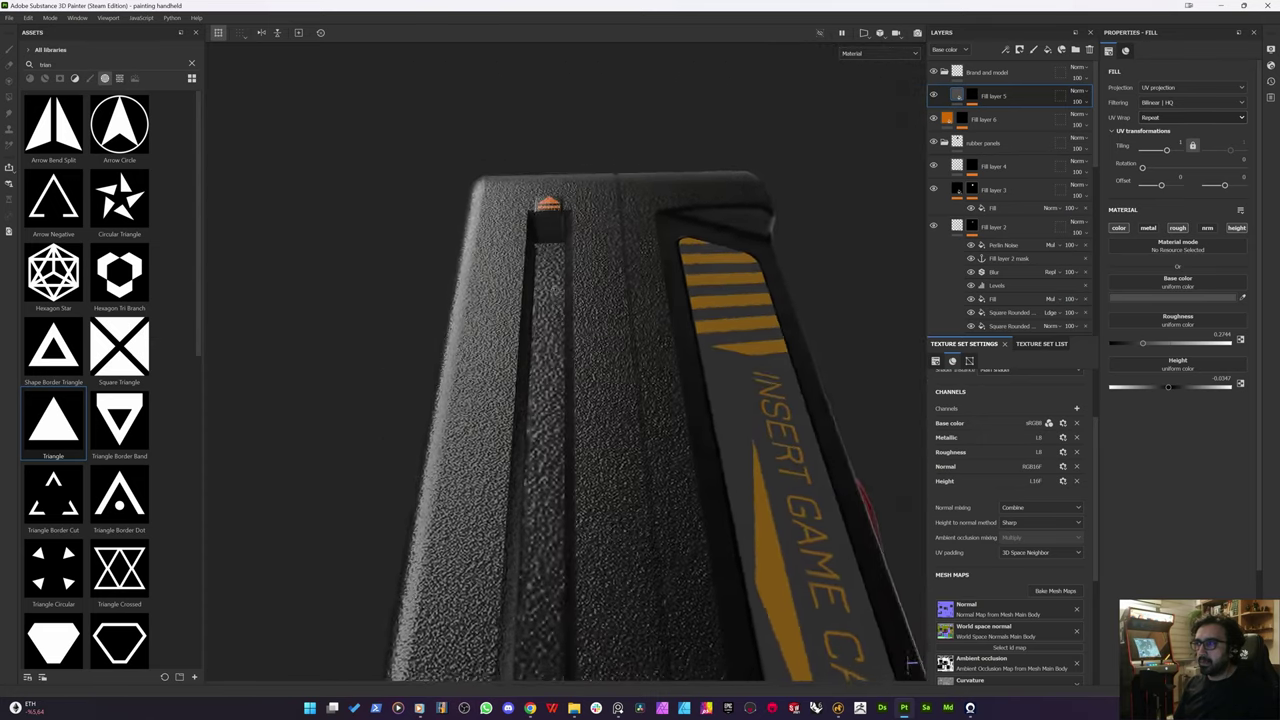
pyautogui.keyDown('alt'); pyautogui.moveTo(526, 262); pyautogui.dragTo(578, 489); pyautogui.keyUp('alt')
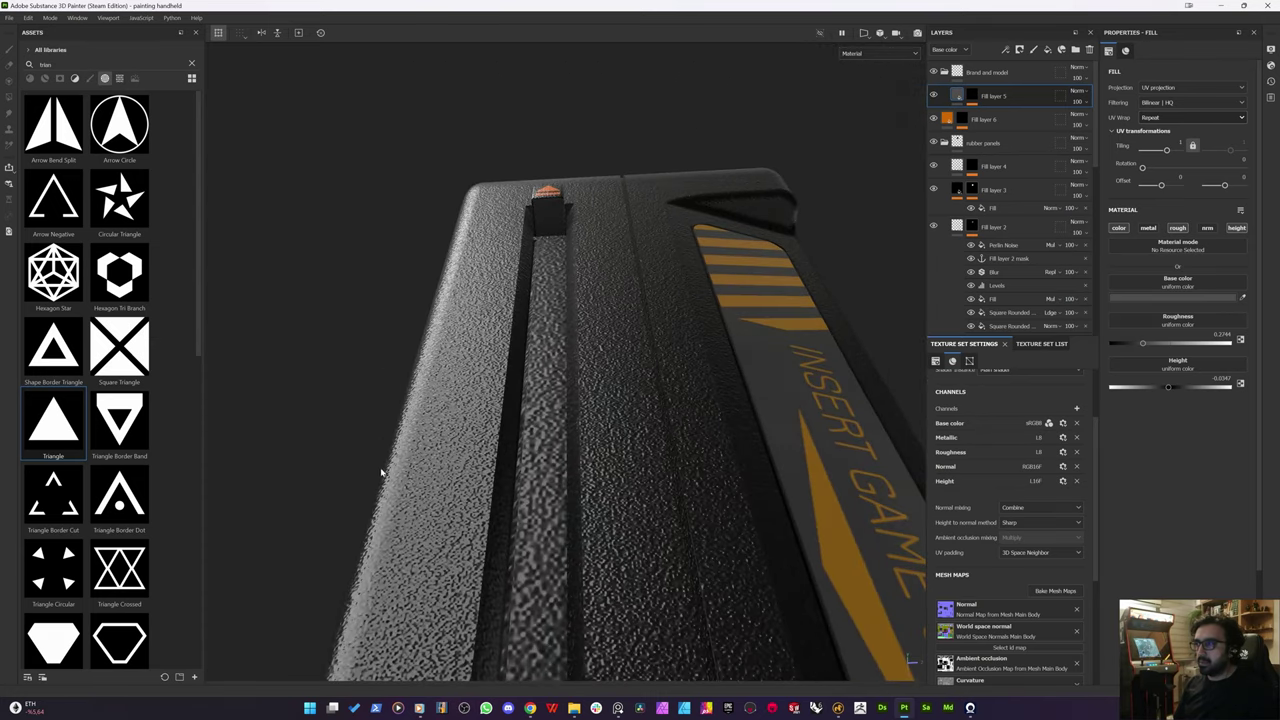
# Step: Switch to Modo, select the root mesh's side-groove polygons and display their Texture UV map
pyautogui.click(837, 708)
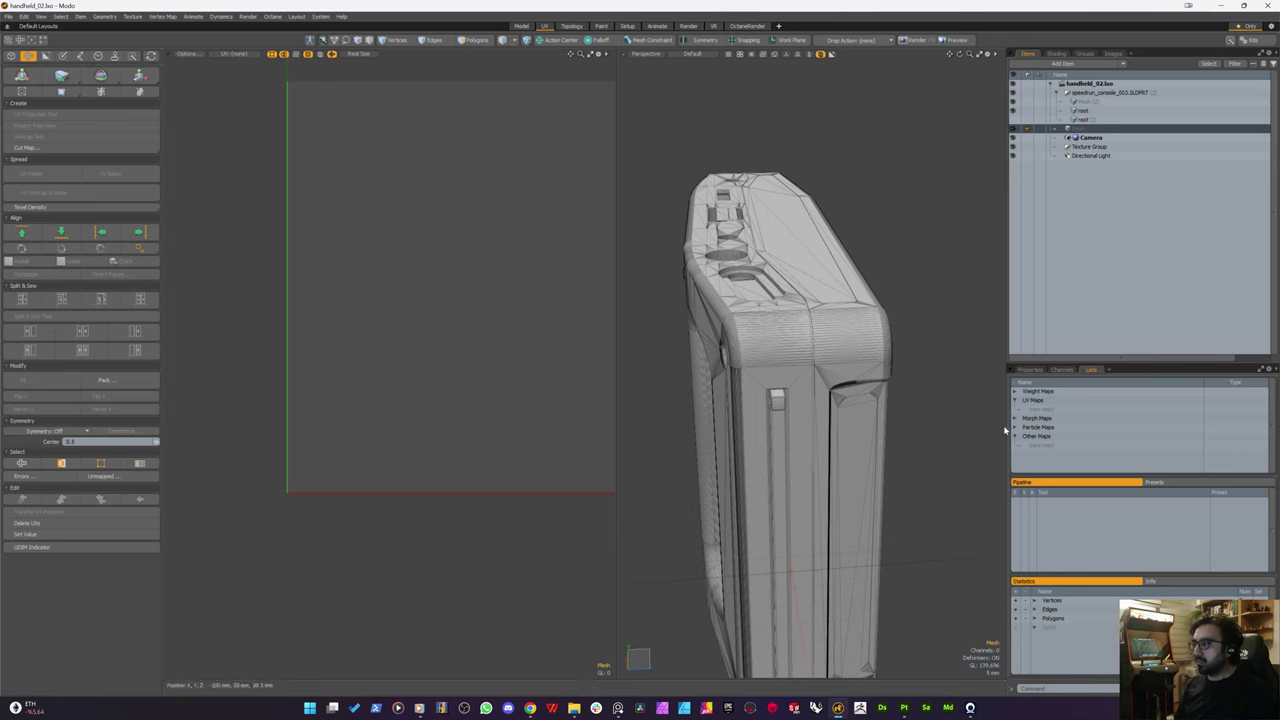
pyautogui.click(1084, 111)
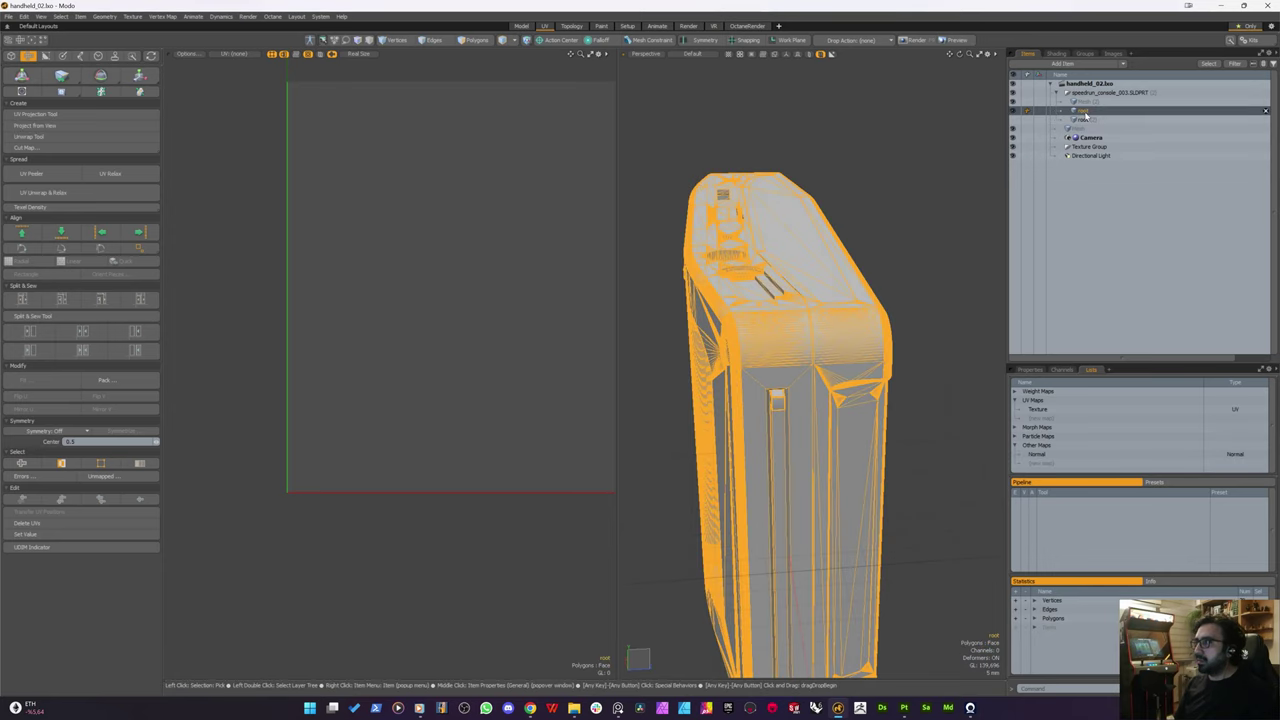
pyautogui.press('3')
pyautogui.click(779, 429)
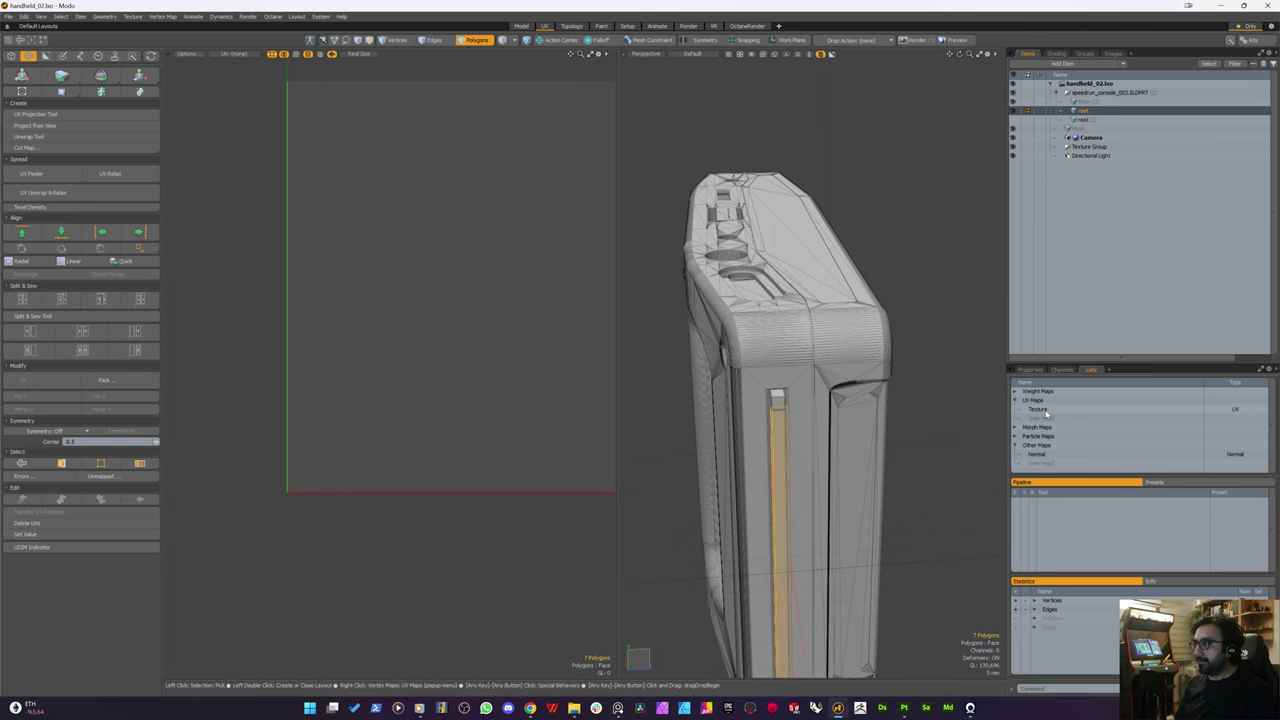
pyautogui.click(1045, 411)
pyautogui.keyDown('alt'); pyautogui.moveTo(760, 440); pyautogui.dragTo(831, 278); pyautogui.keyUp('alt')
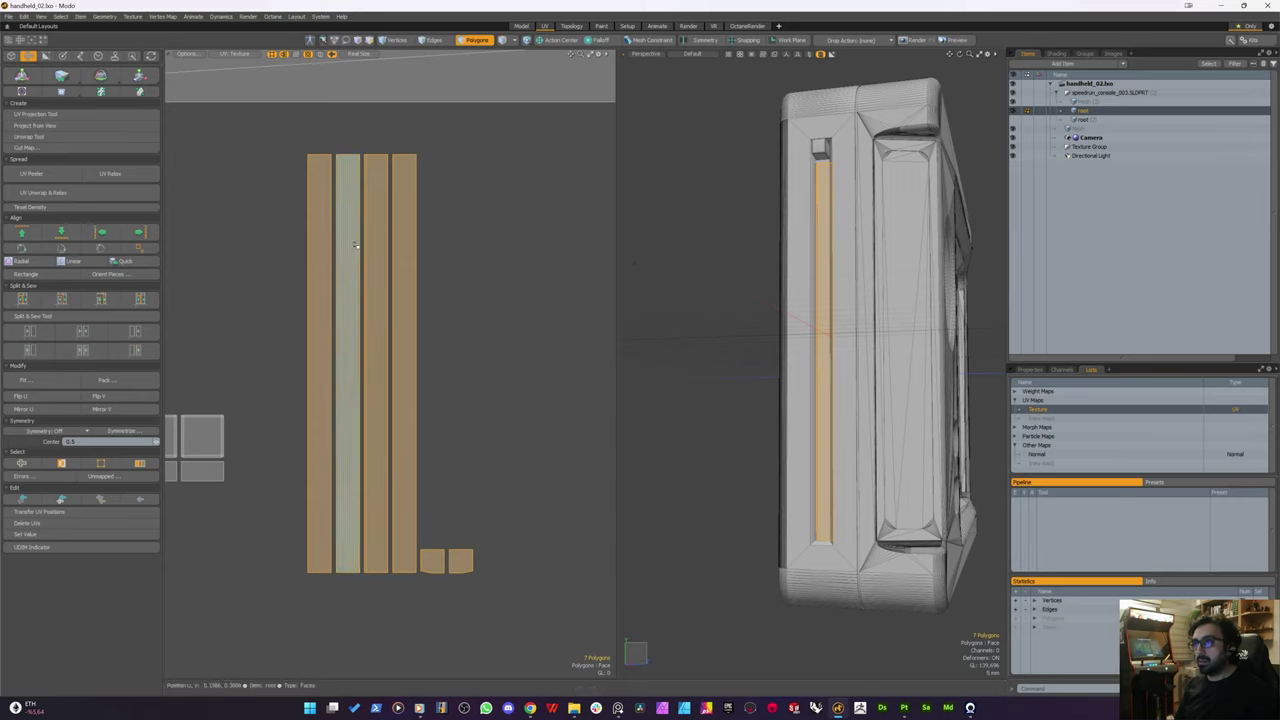
# Step: Relax the UV islands of the selected groove polygons with angle-based UV Relax
pyautogui.moveTo(284, 132)
pyautogui.mouseDown(button='right')
pyautogui.moveTo(571, 209)
pyautogui.moveTo(421, 679)
pyautogui.moveTo(286, 140)
pyautogui.mouseUp(button='right')
pyautogui.click(118, 174)
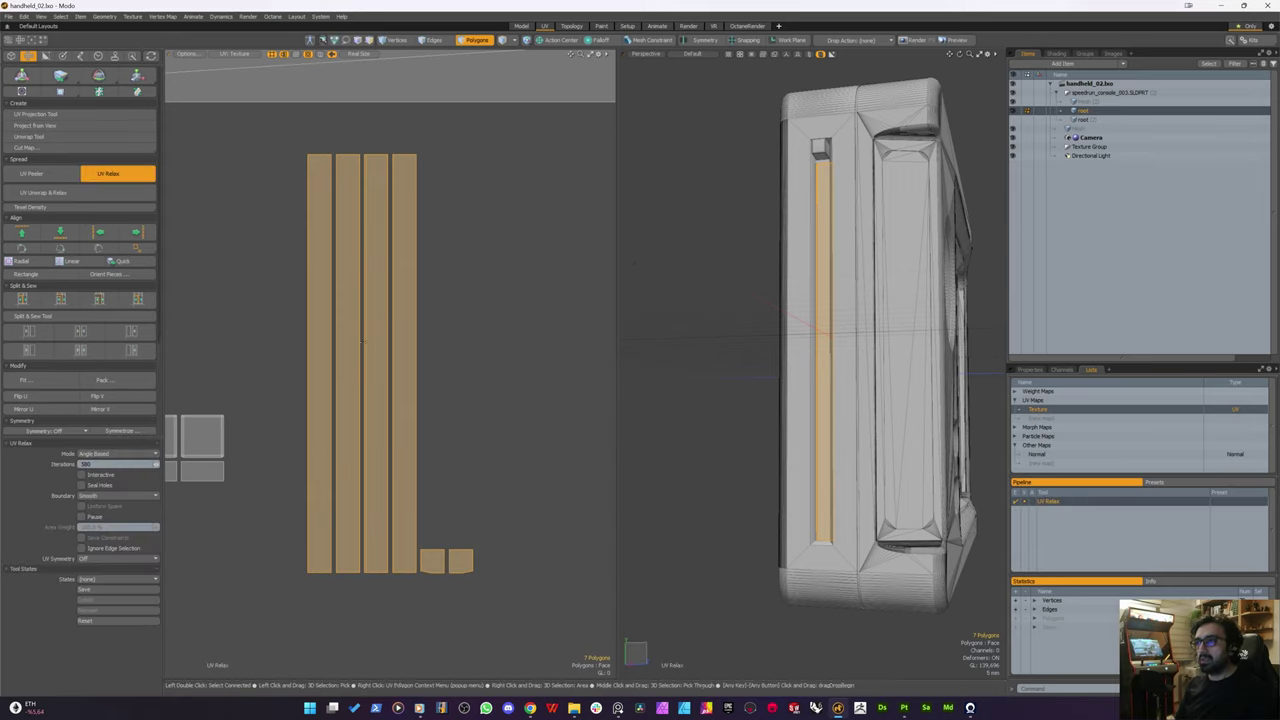
pyautogui.click(634, 262)
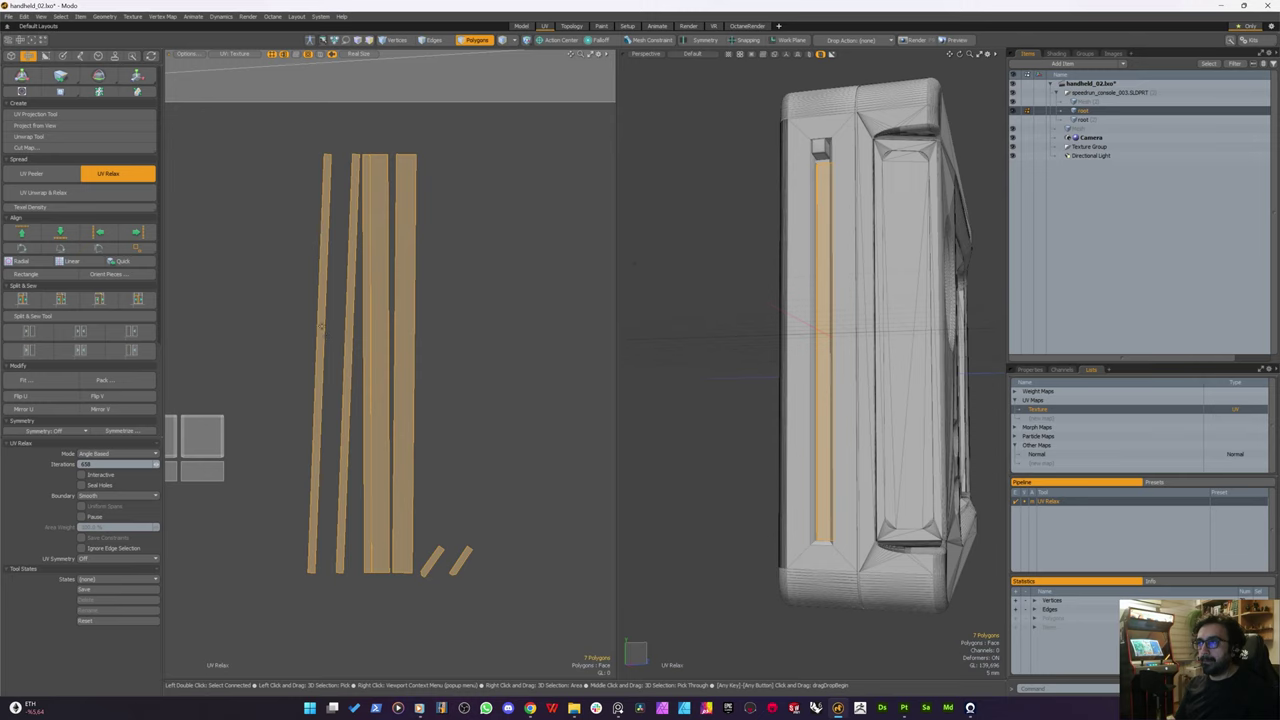
# Step: Select the long edges of the groove's strip islands and orient the islands upright along those edges
pyautogui.press('2')
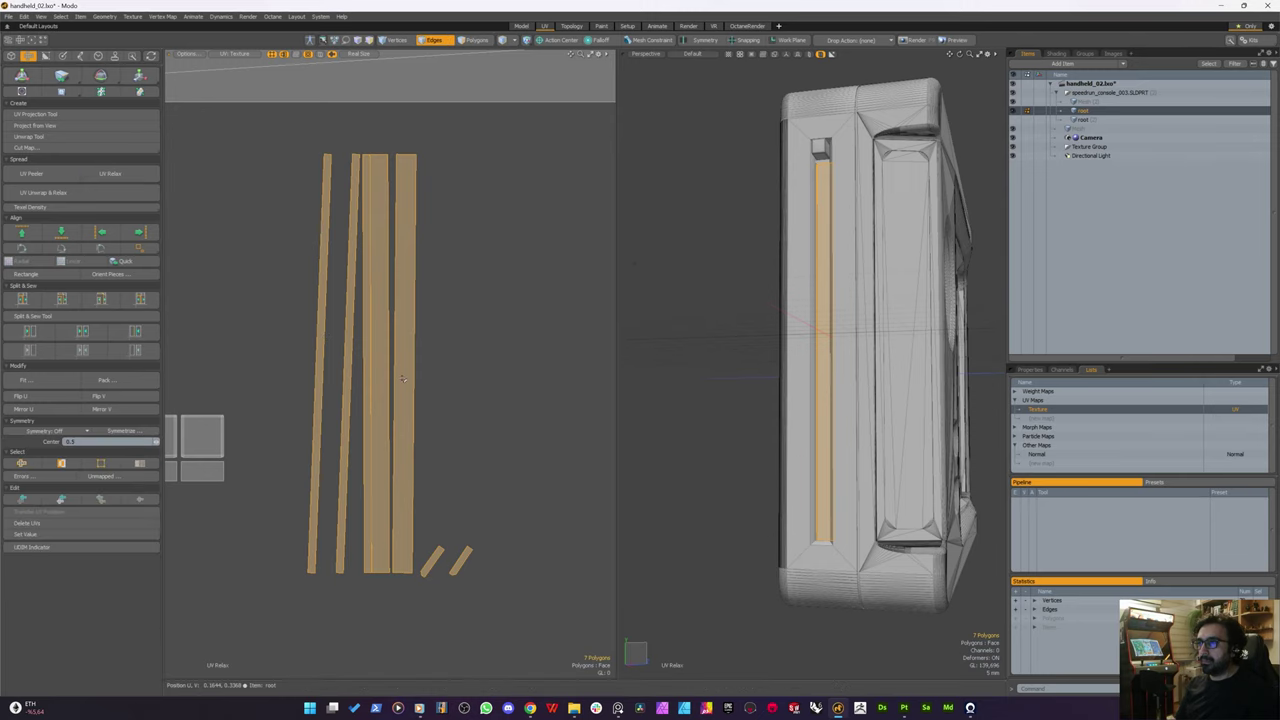
pyautogui.scroll(-2, 330, 334)
pyautogui.scroll(5, 314, 332)
pyautogui.moveTo(325, 335); pyautogui.dragTo(535, 347)
pyautogui.scroll(-4, 536, 347)
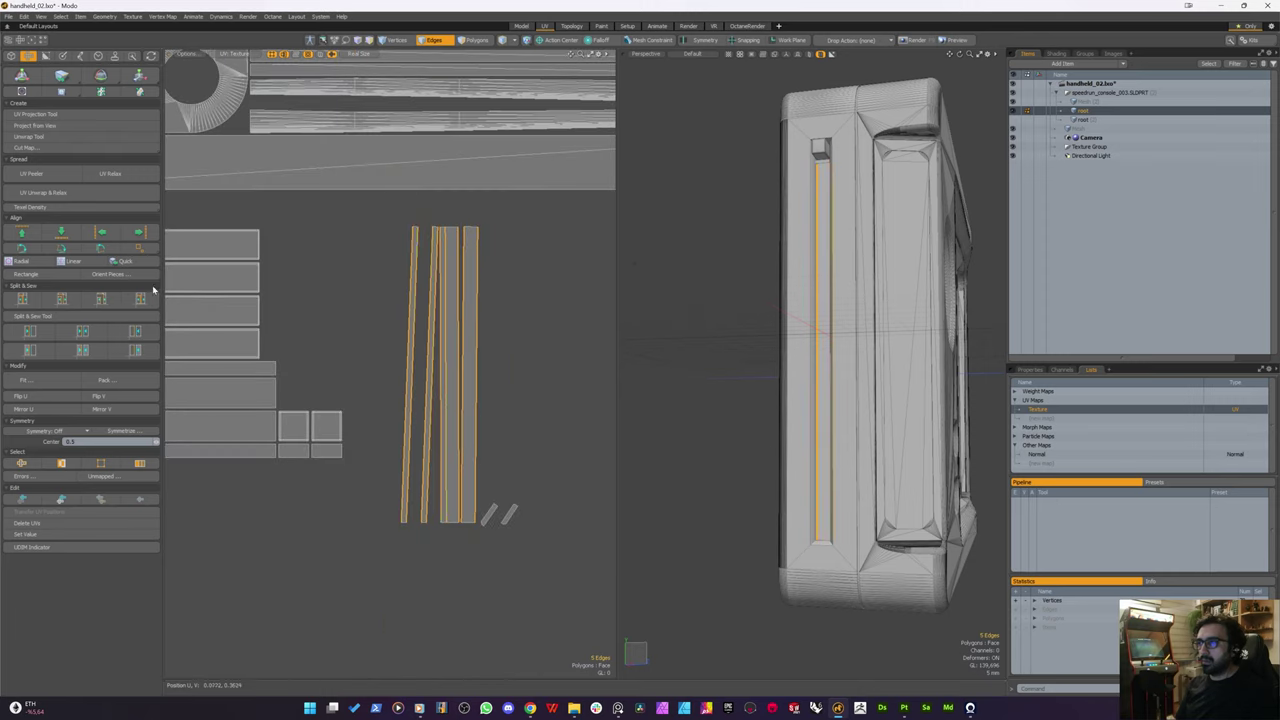
pyautogui.click(98, 249)
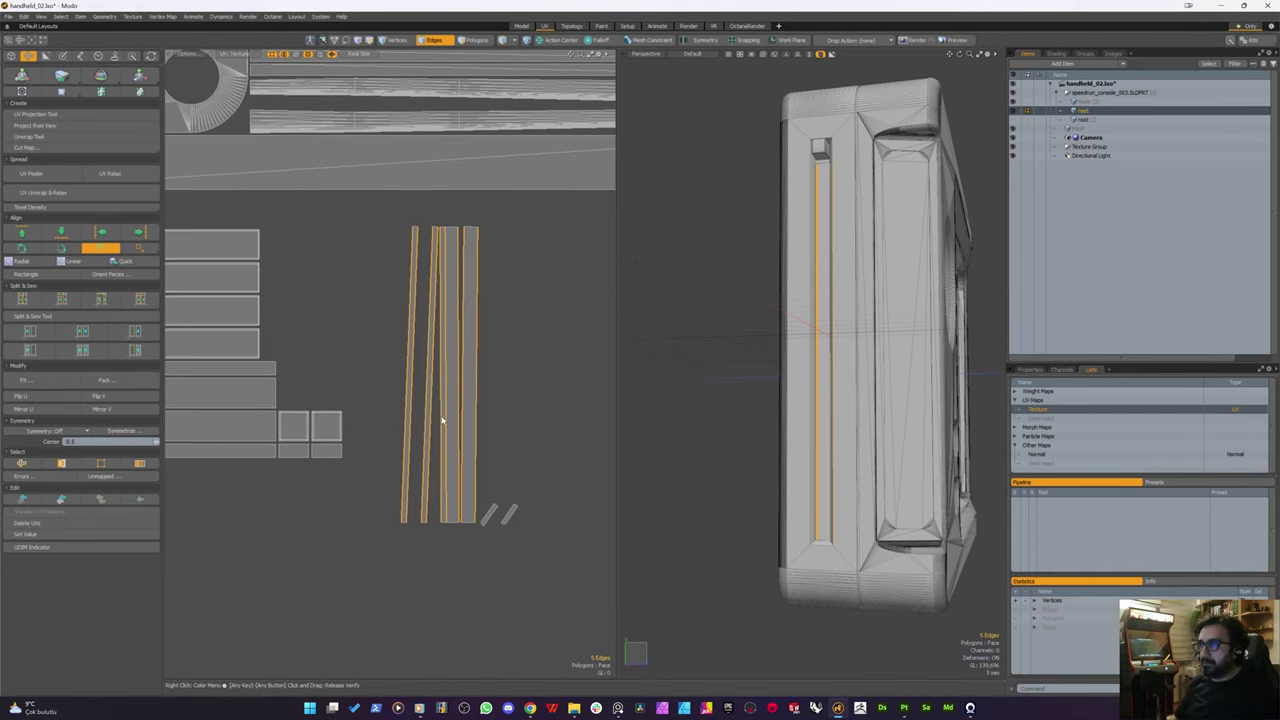
# Step: Select one long edge on each of the two small slanted UV islands and orient both islands upright
pyautogui.scroll(2, 438, 410)
pyautogui.click(531, 460)
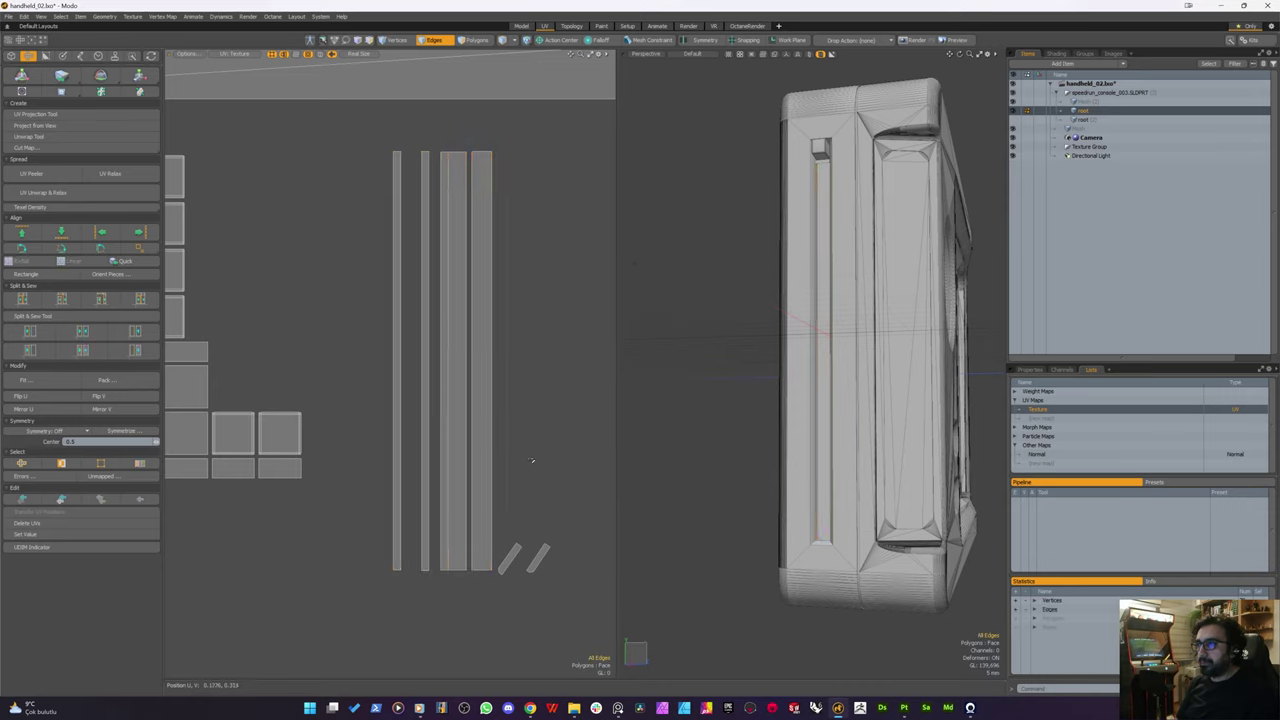
pyautogui.click(509, 557)
pyautogui.click(530, 556)
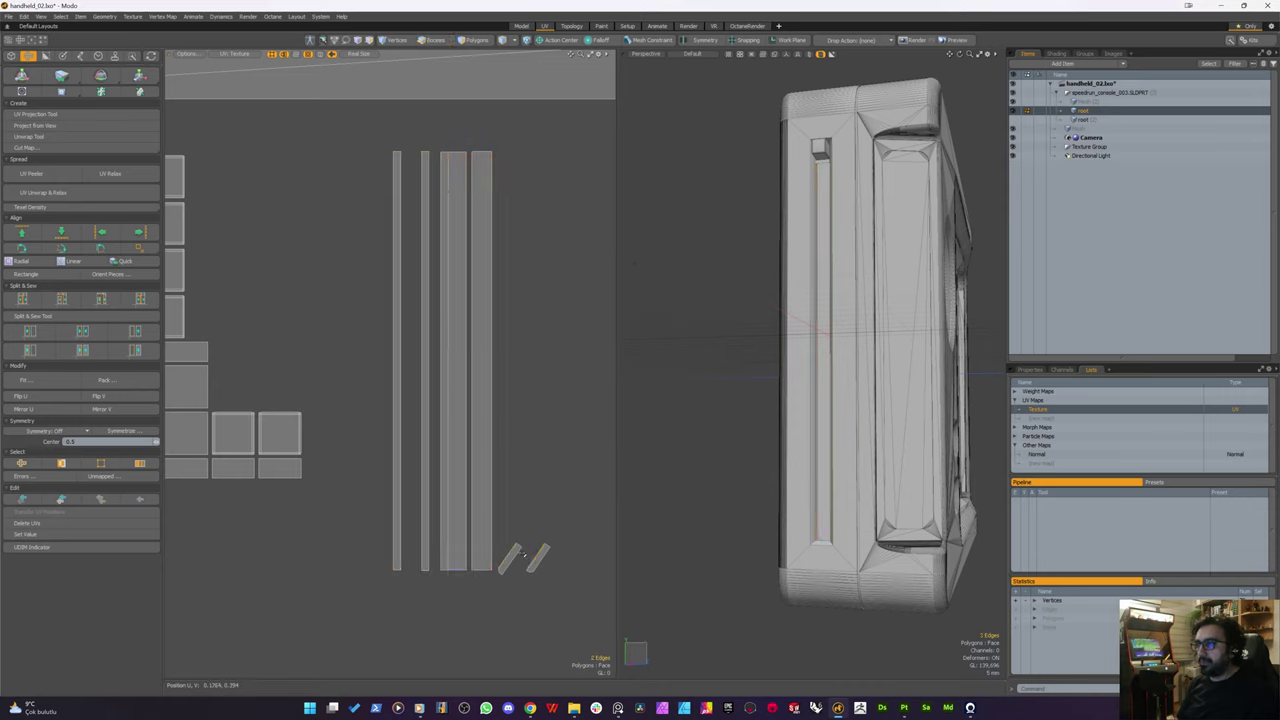
pyautogui.click(101, 249)
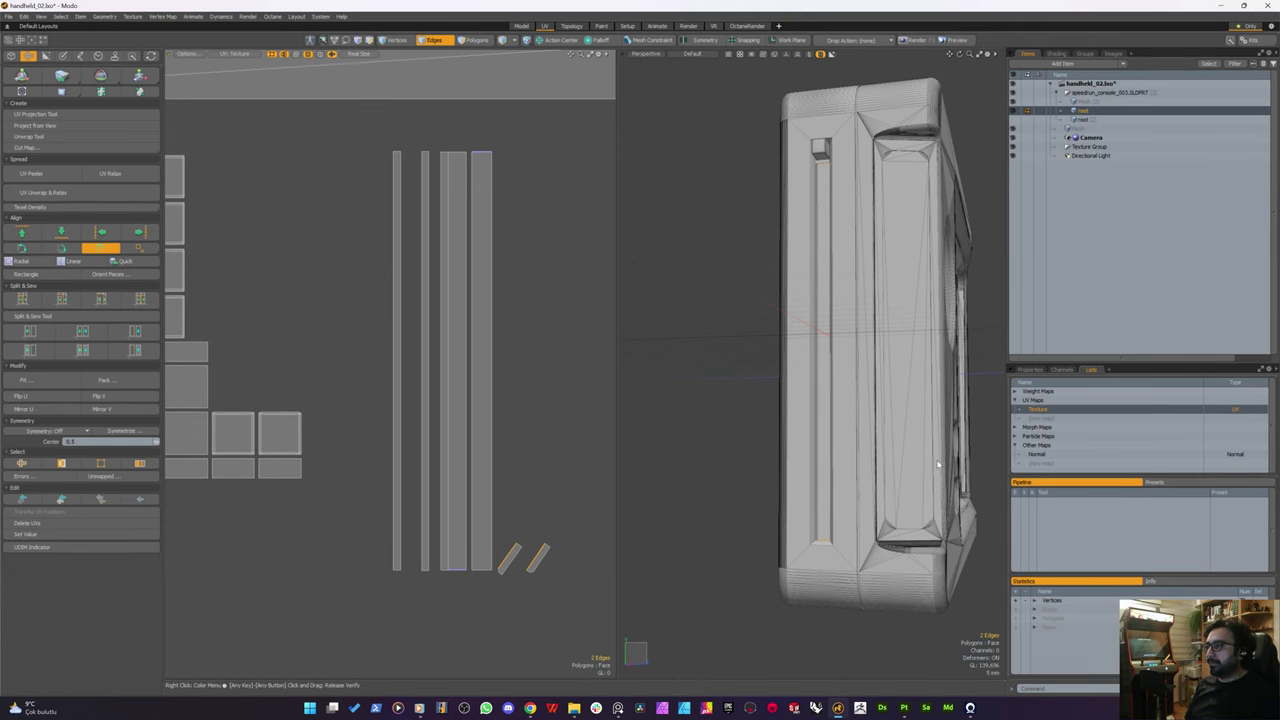
# Step: Switch to Substance 3D Painter and examine the grain scale along the side groove against the surrounding shell
pyautogui.click(904, 709)
pyautogui.keyDown('alt'); pyautogui.moveTo(566, 440); pyautogui.dragTo(537, 380); pyautogui.keyUp('alt')
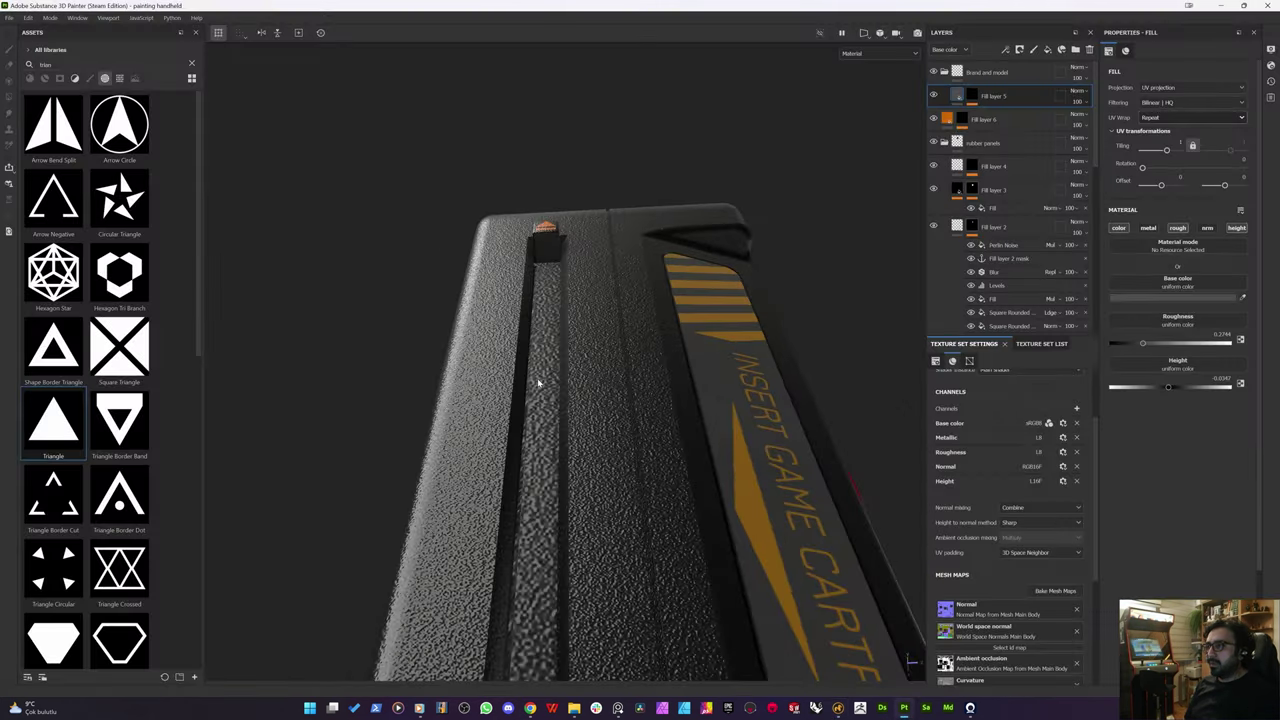
pyautogui.keyDown('alt'); pyautogui.moveTo(446, 350); pyautogui.dragTo(608, 444); pyautogui.keyUp('alt')
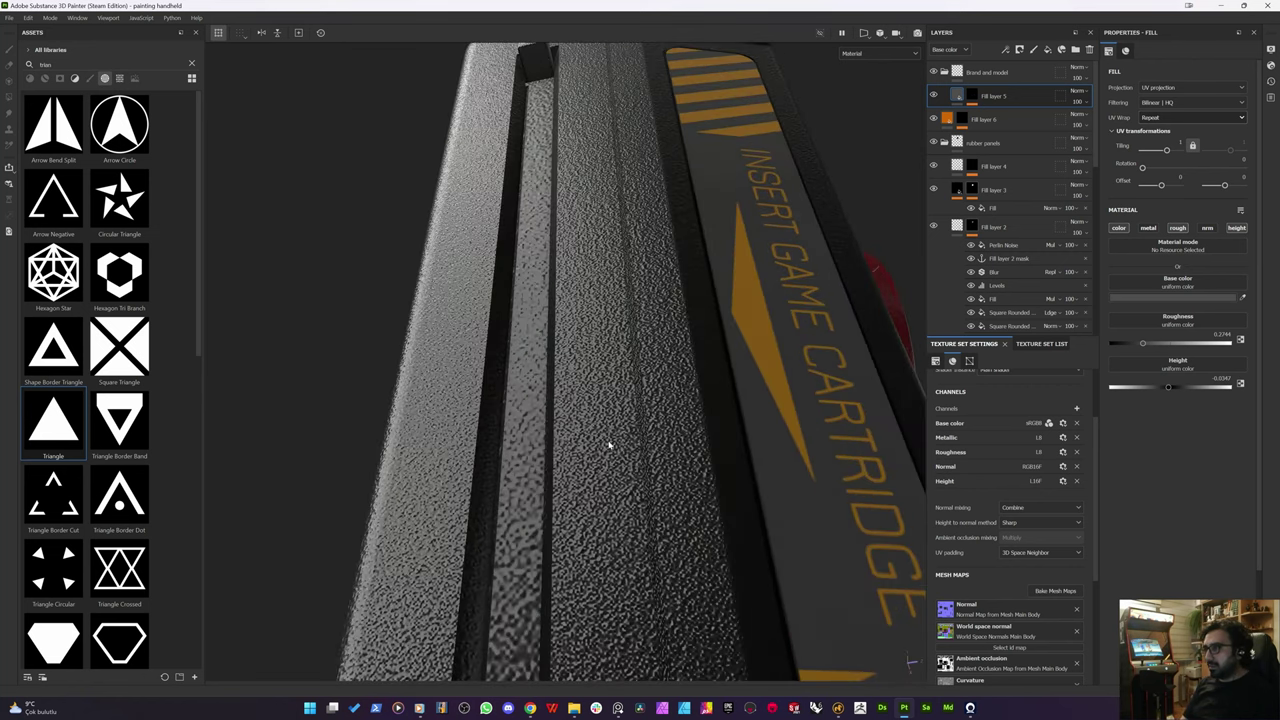
pyautogui.keyDown('alt'); pyautogui.moveTo(855, 579); pyautogui.dragTo(848, 640); pyautogui.keyUp('alt')
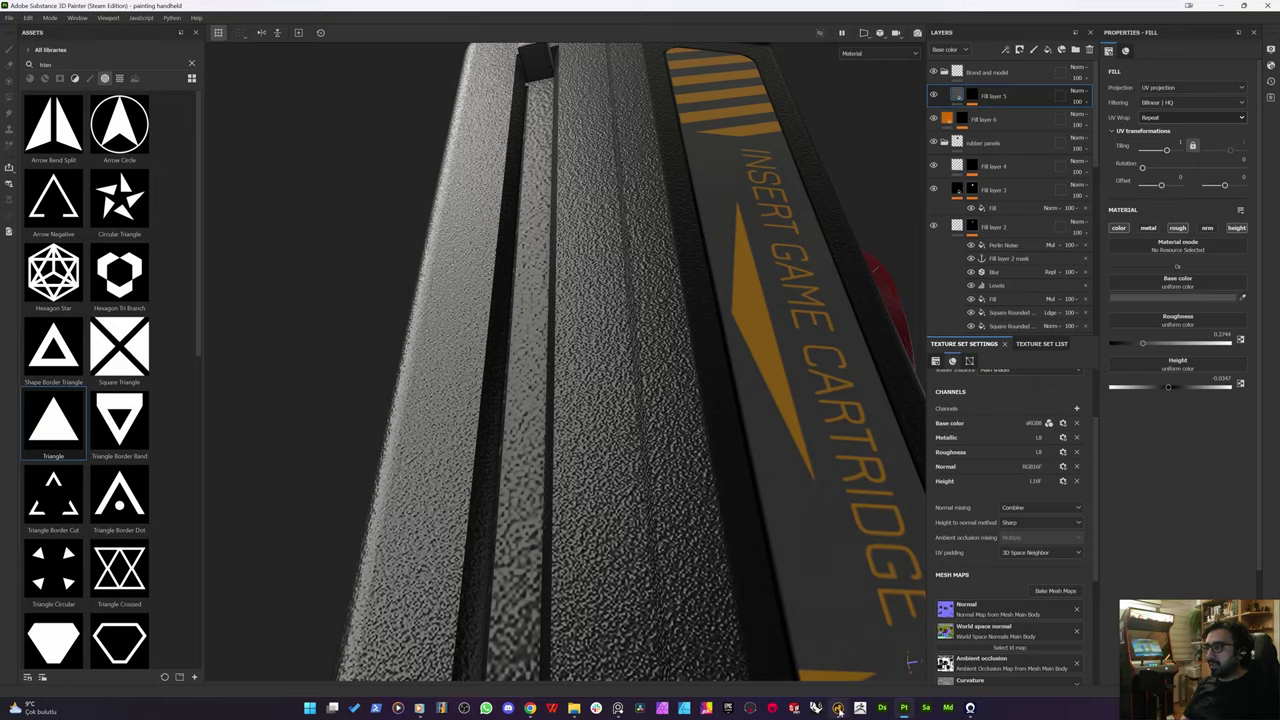
# Step: Switch to Modo and apply the texel density at image size 2048 to the groove's UV islands as a whole
pyautogui.click(838, 708)
pyautogui.press('3')
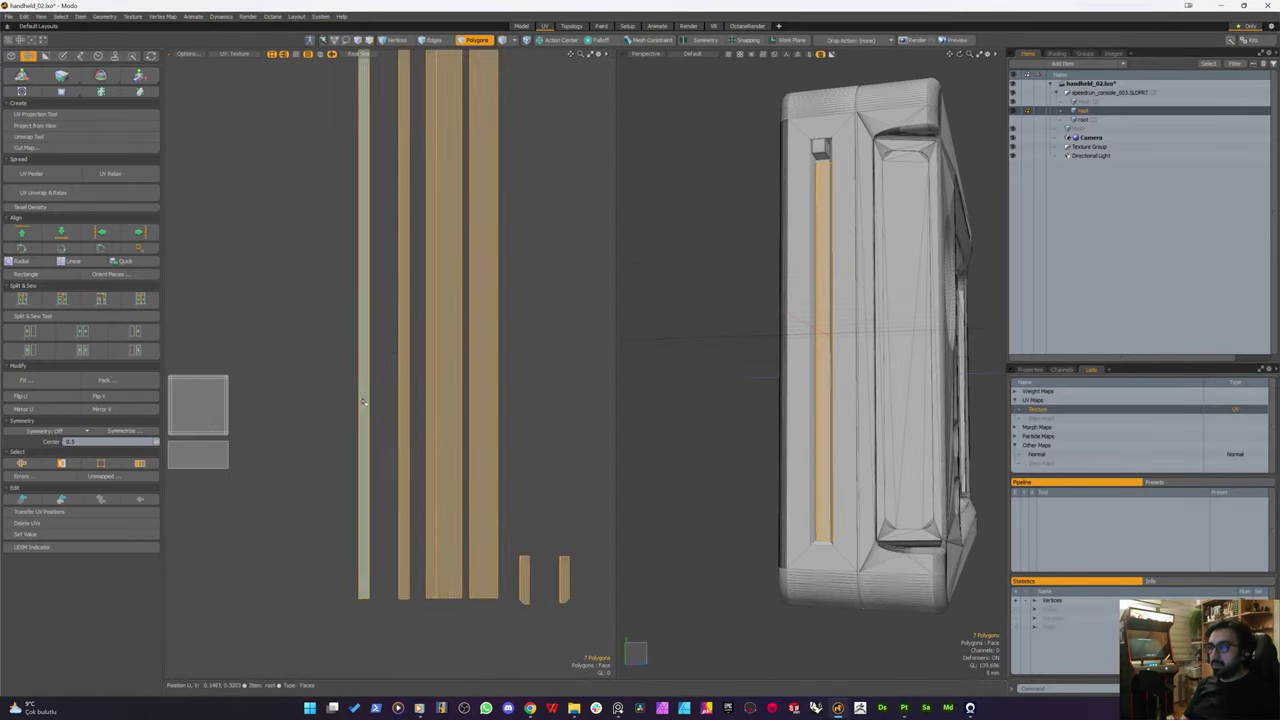
pyautogui.scroll(-4, 343, 253)
pyautogui.moveTo(343, 253)
pyautogui.mouseDown(button='right')
pyautogui.moveTo(480, 443)
pyautogui.moveTo(318, 573)
pyautogui.mouseUp(button='right')
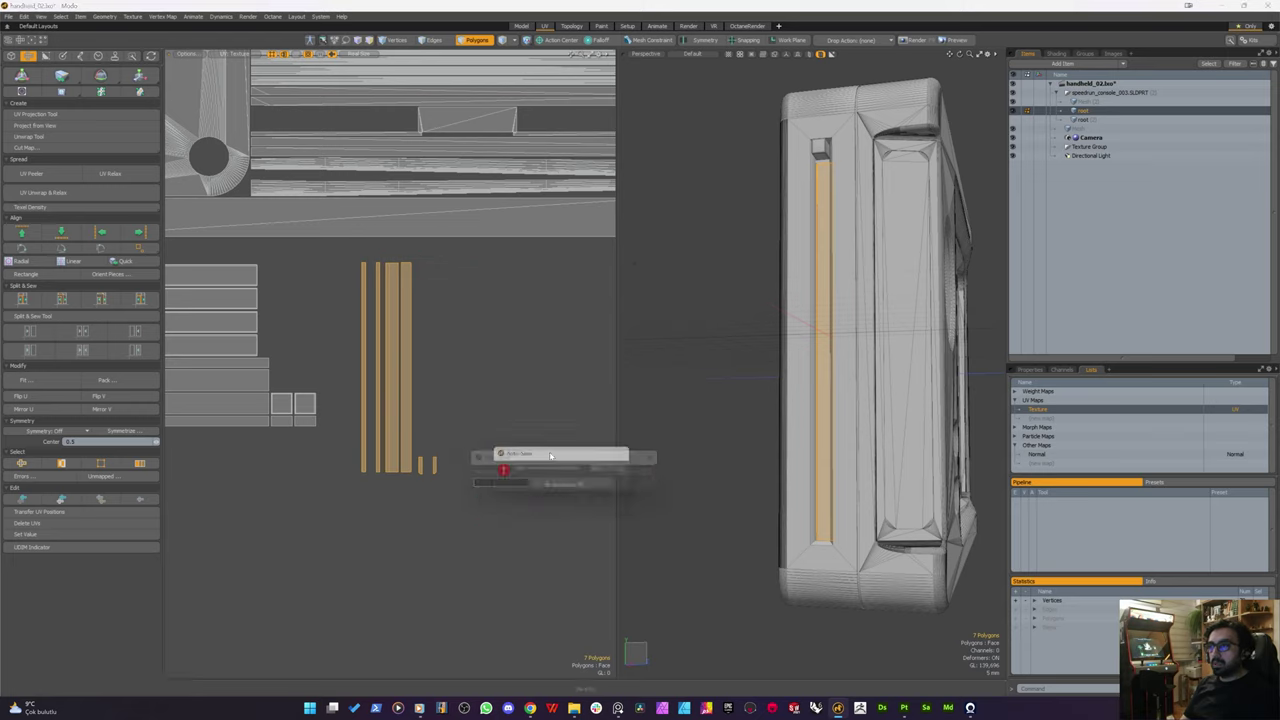
pyautogui.click(77, 208)
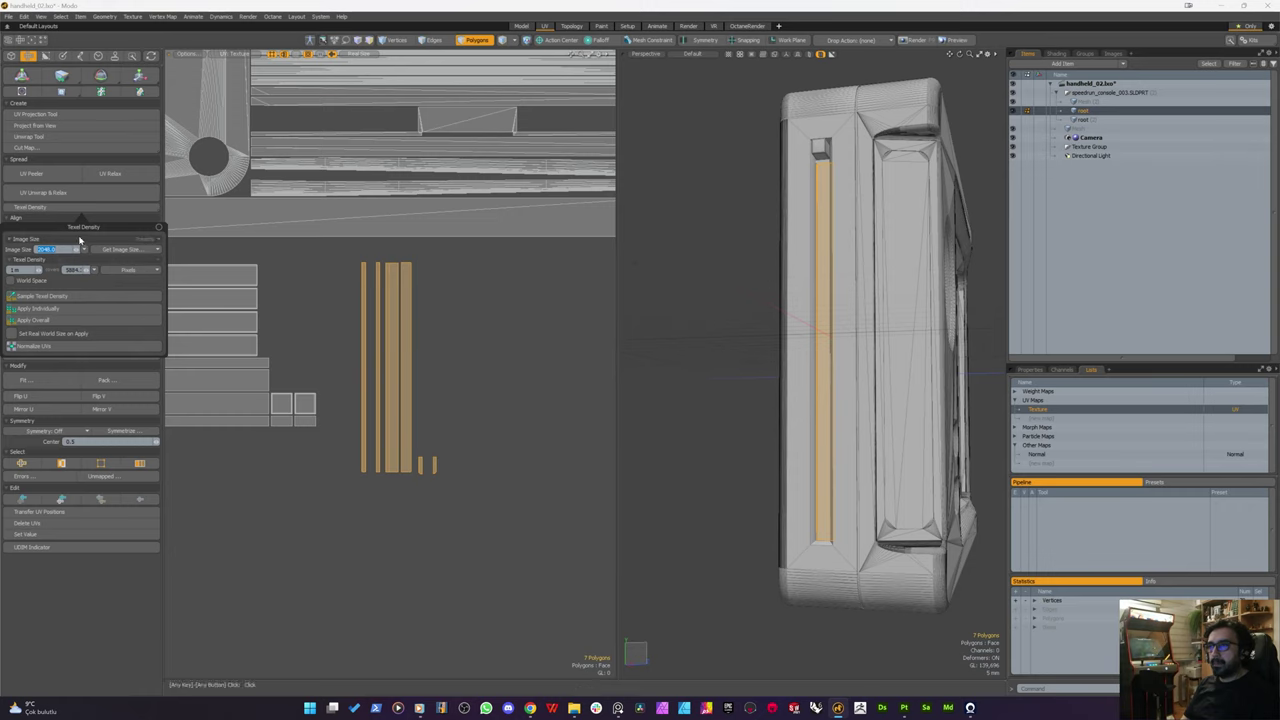
pyautogui.moveTo(80, 228); pyautogui.dragTo(212, 506)
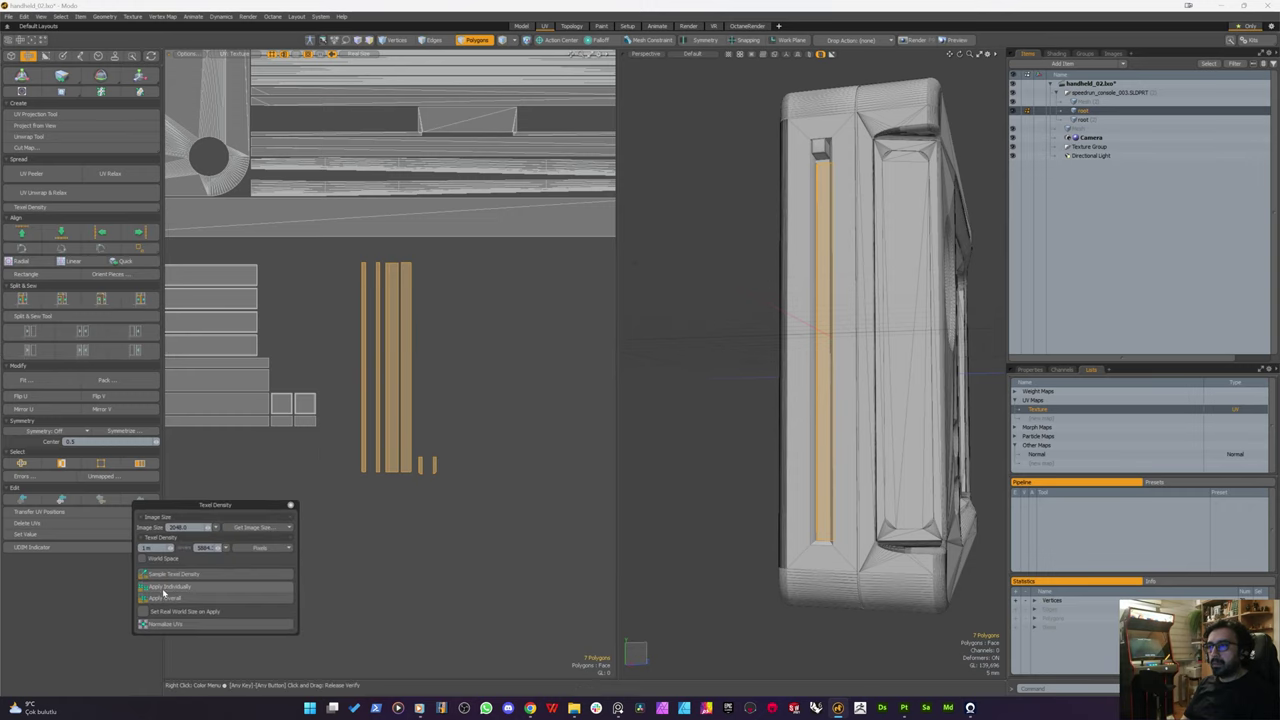
pyautogui.click(164, 590)
pyautogui.hotkey('ctrl', 'z')
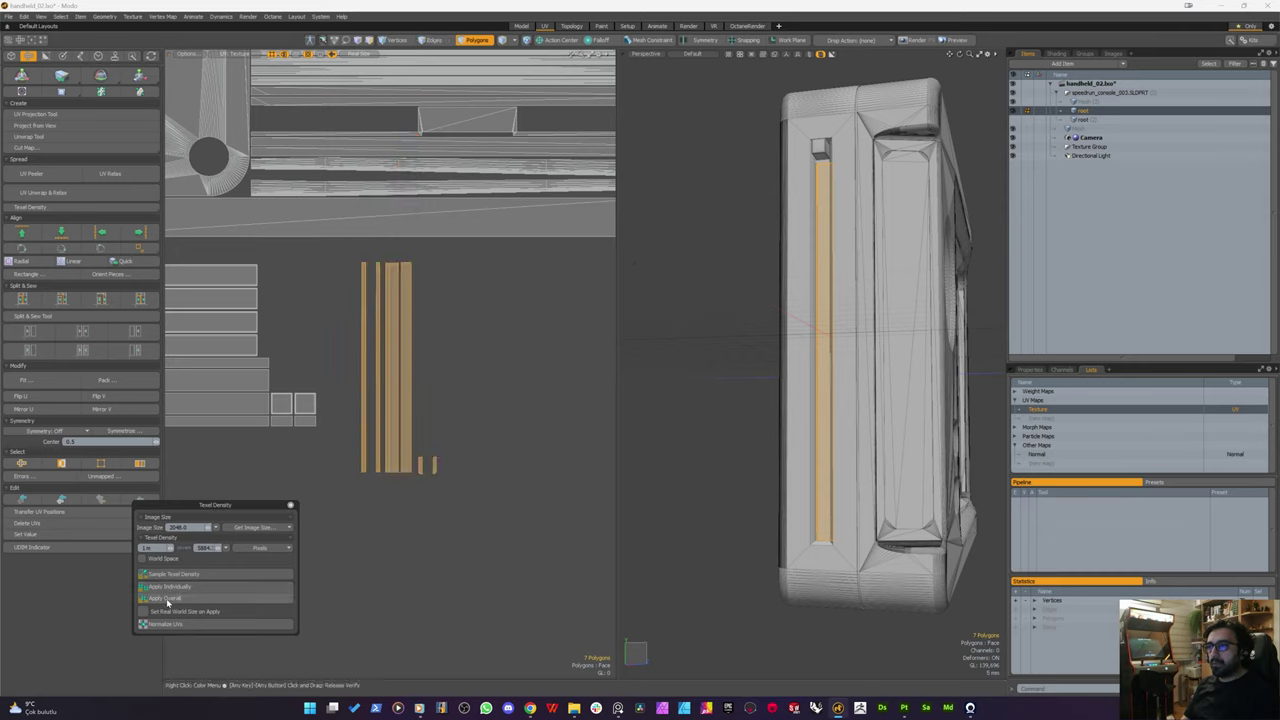
pyautogui.click(168, 601)
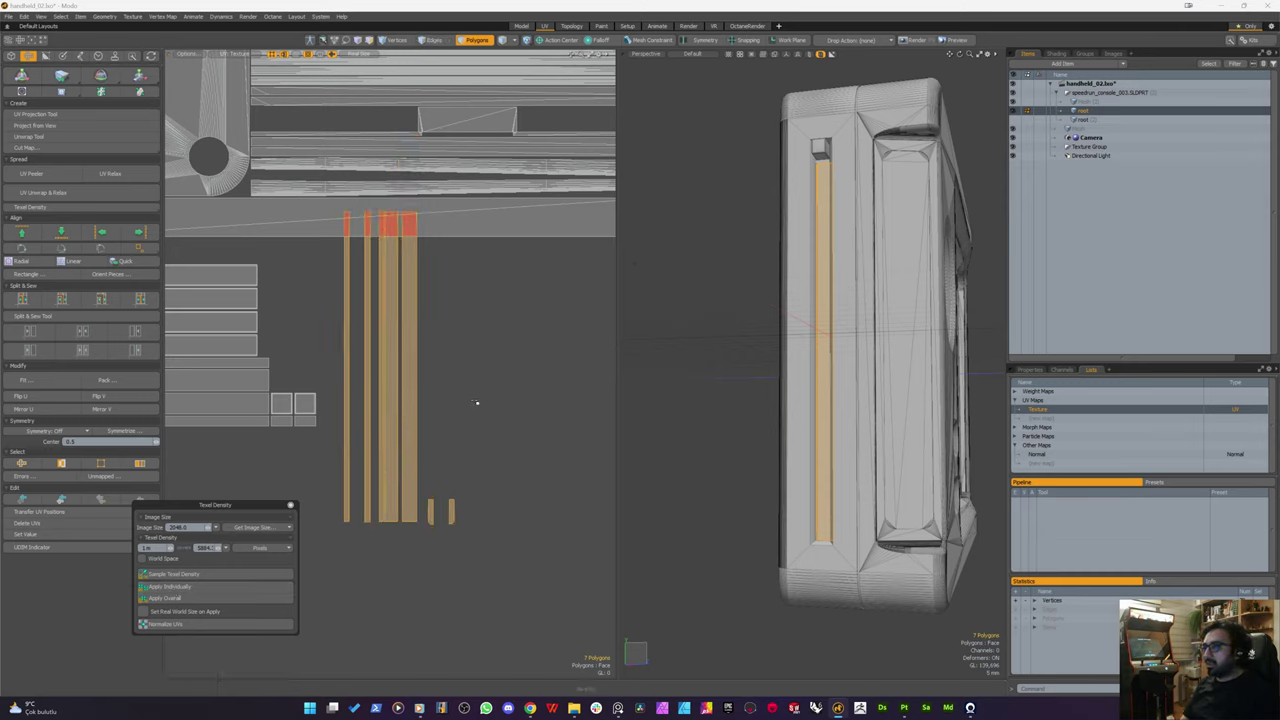
# Step: Select two of the groove's narrow strip polygons and apply the texel density to their islands individually
pyautogui.scroll(-3, 465, 407)
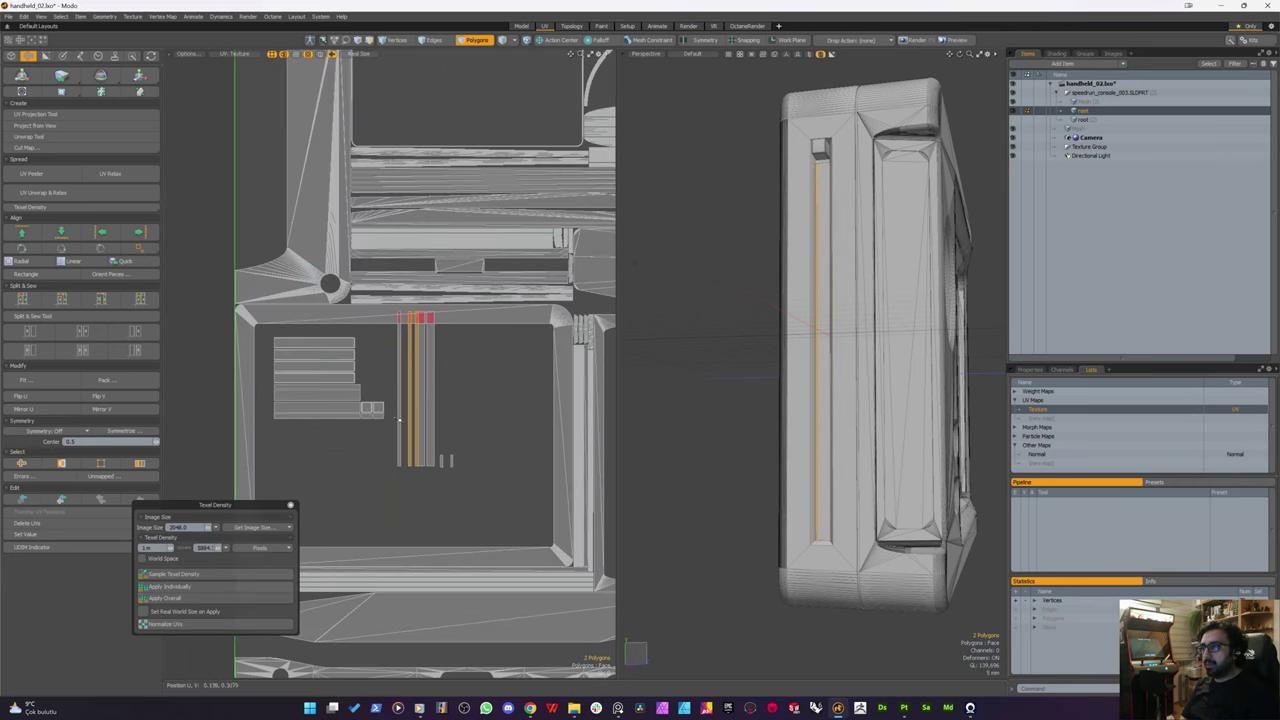
pyautogui.scroll(-4, 421, 405)
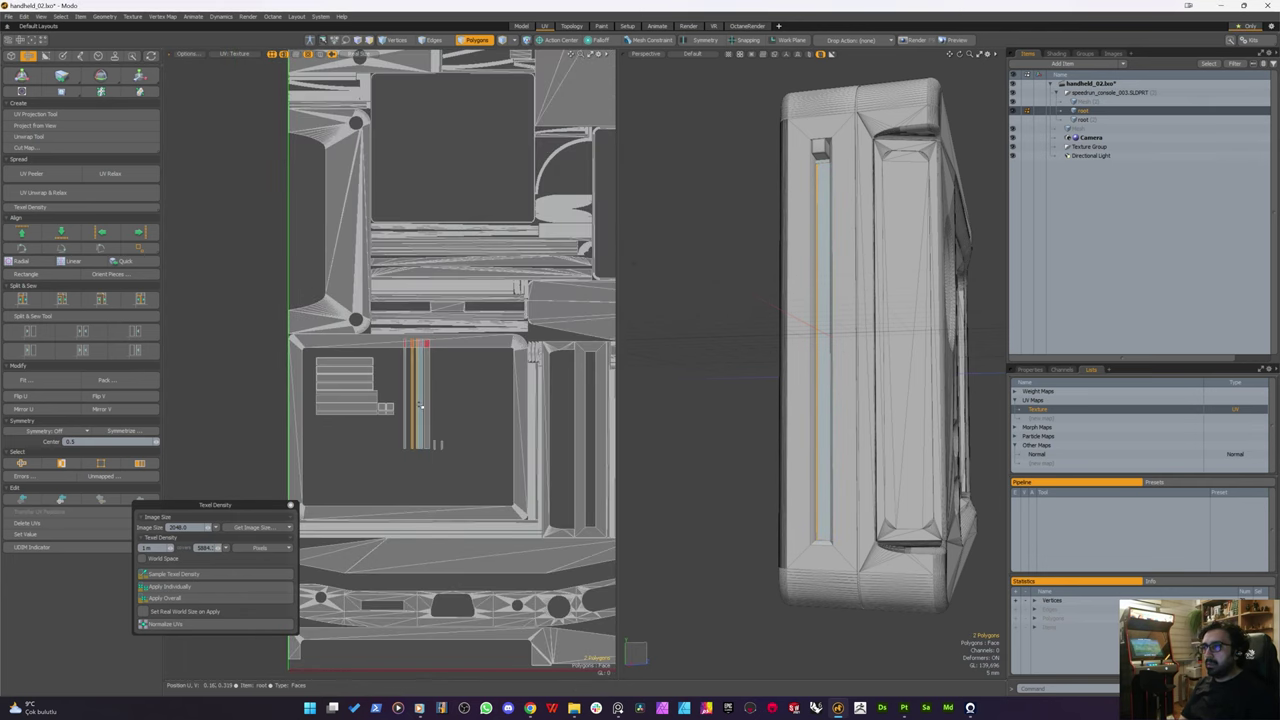
pyautogui.click(183, 588)
pyautogui.press('w')
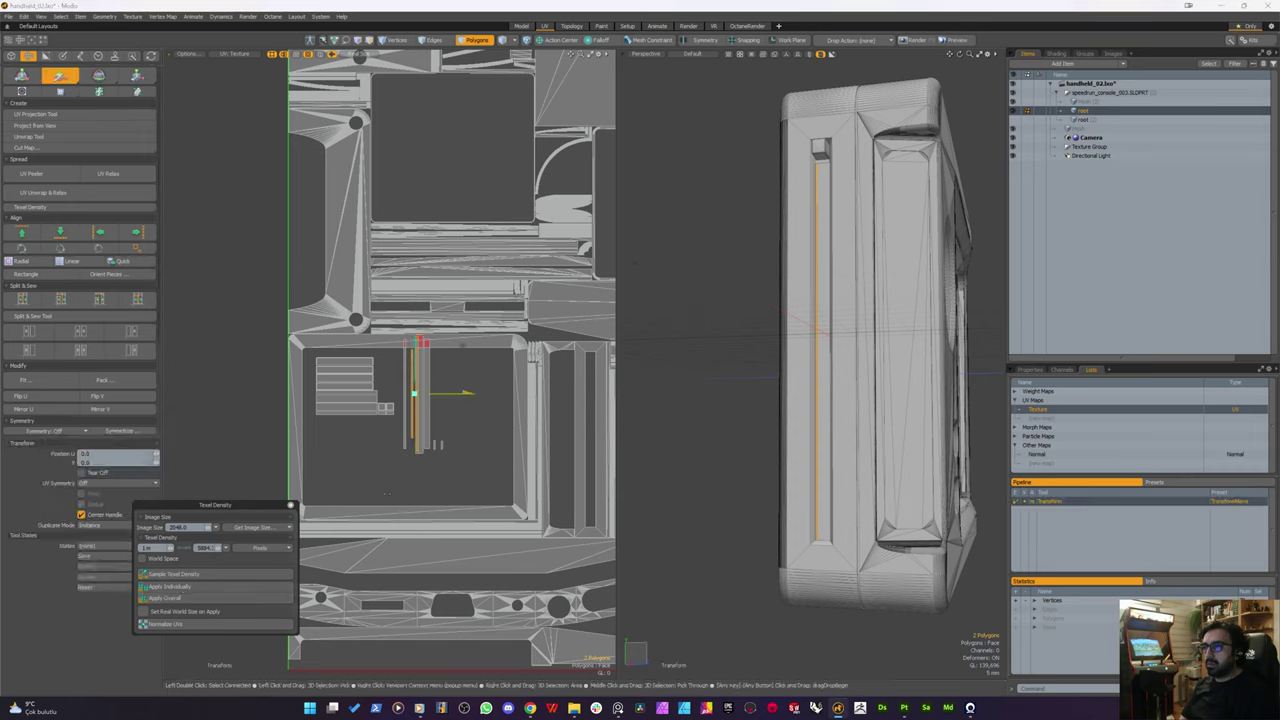
pyautogui.press('space')
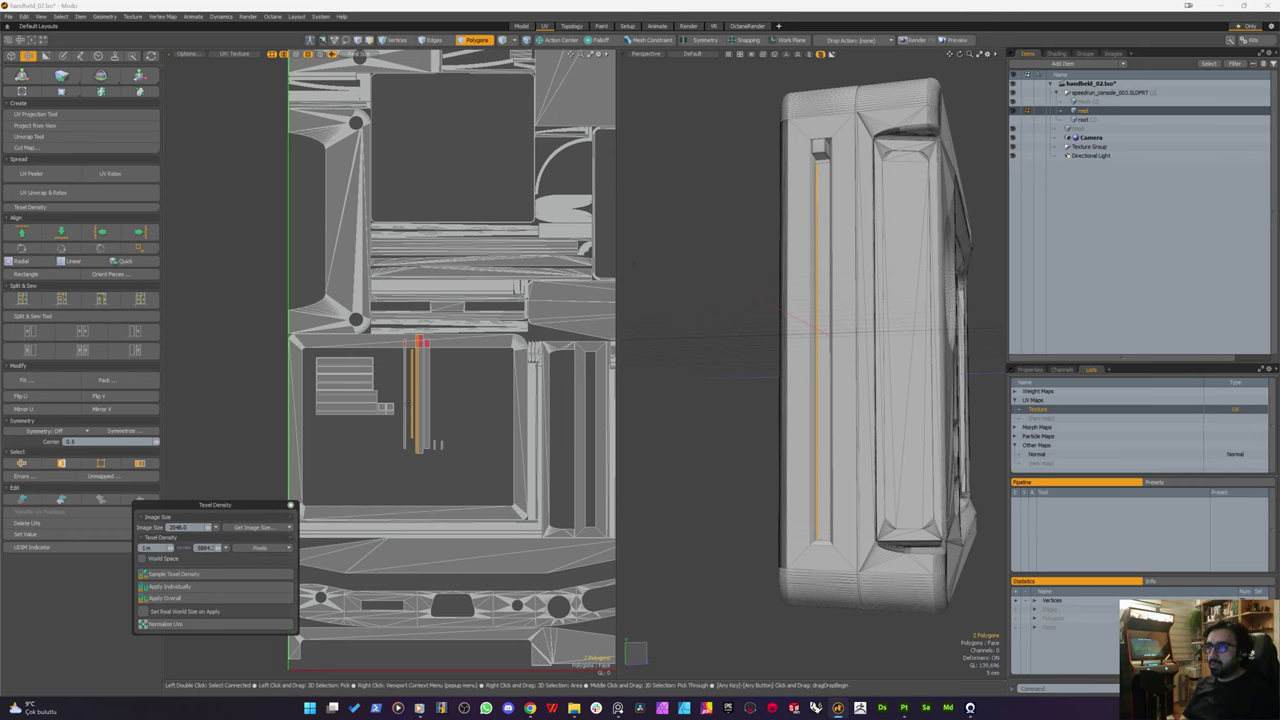
# Step: Select all seven groove polygons in the UV view and apply the texel density to each island individually
pyautogui.scroll(2, 407, 403)
pyautogui.press('z')
pyautogui.scroll(2, 403, 393)
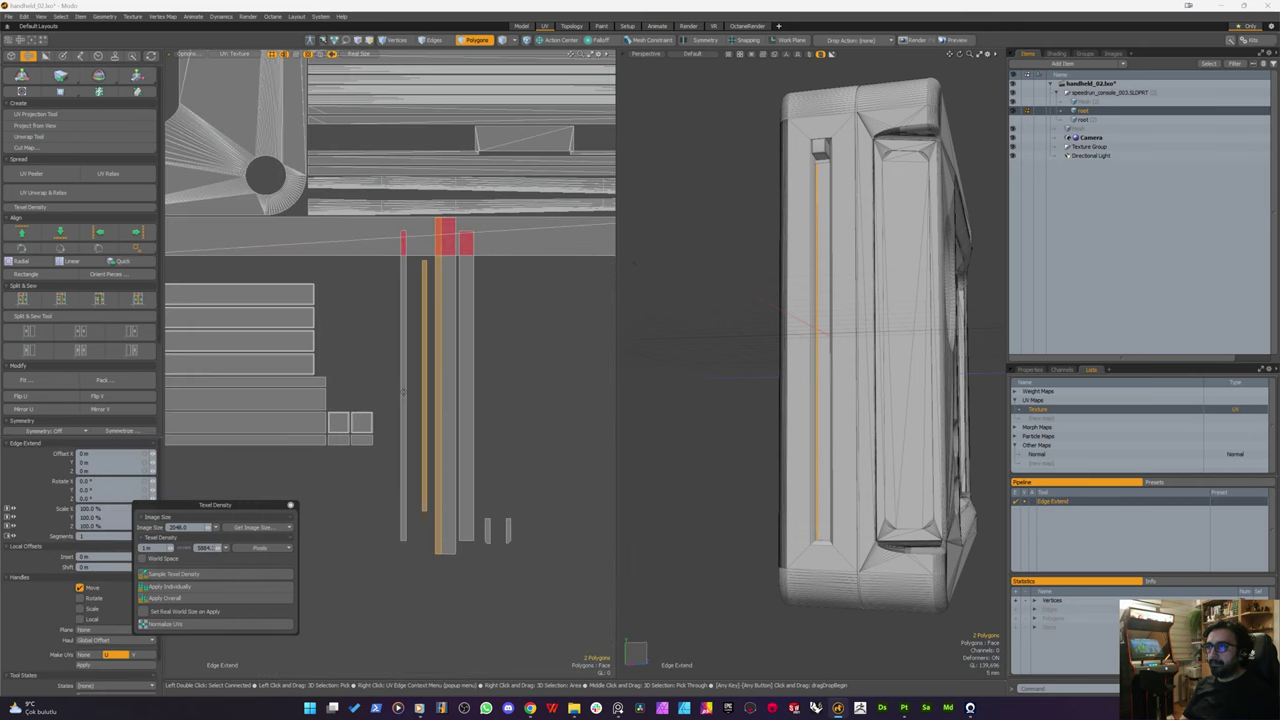
pyautogui.press('space')
pyautogui.keyDown('shift'); pyautogui.moveTo(403, 392); pyautogui.dragTo(478, 391); pyautogui.keyUp('shift')
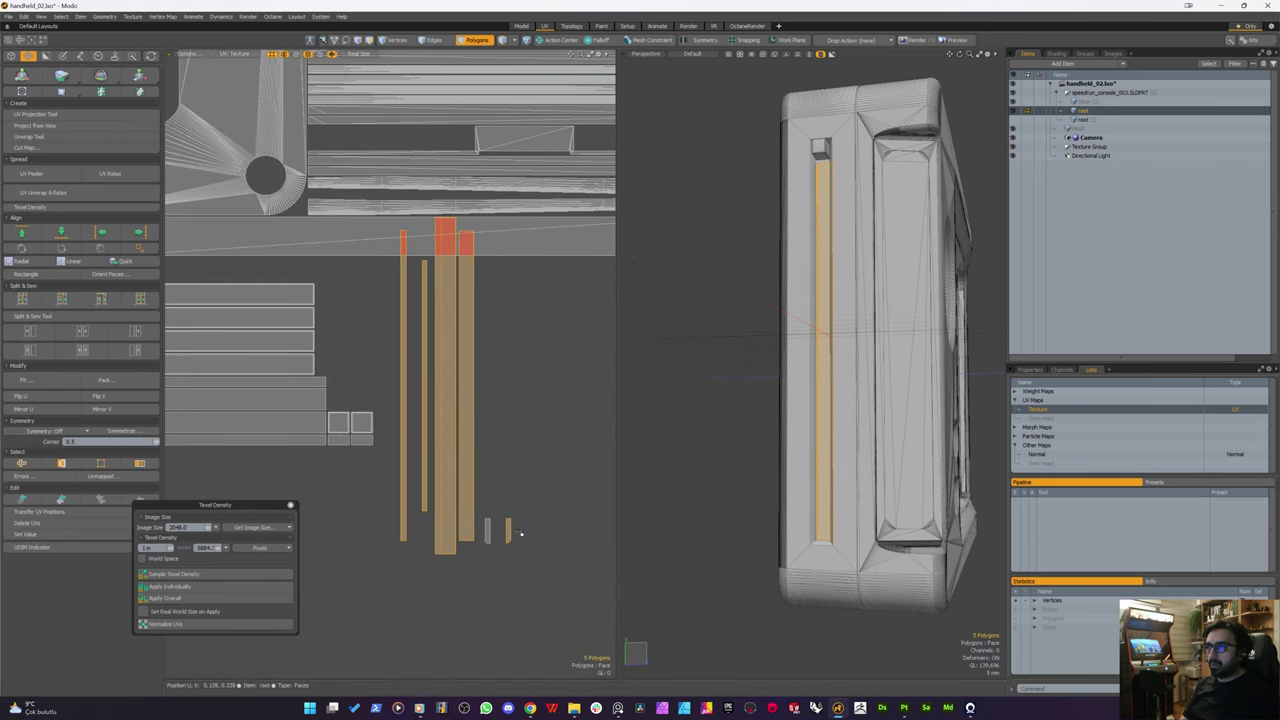
pyautogui.moveTo(520, 534); pyautogui.dragTo(484, 533)
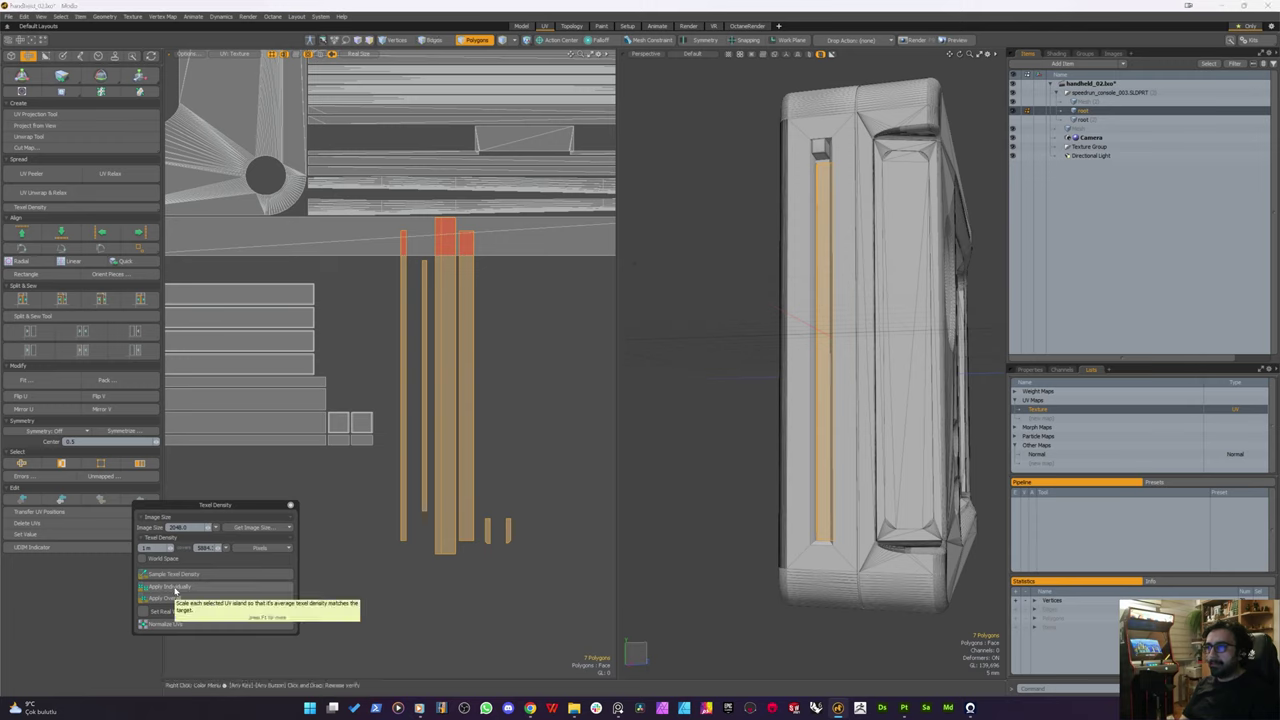
pyautogui.click(175, 588)
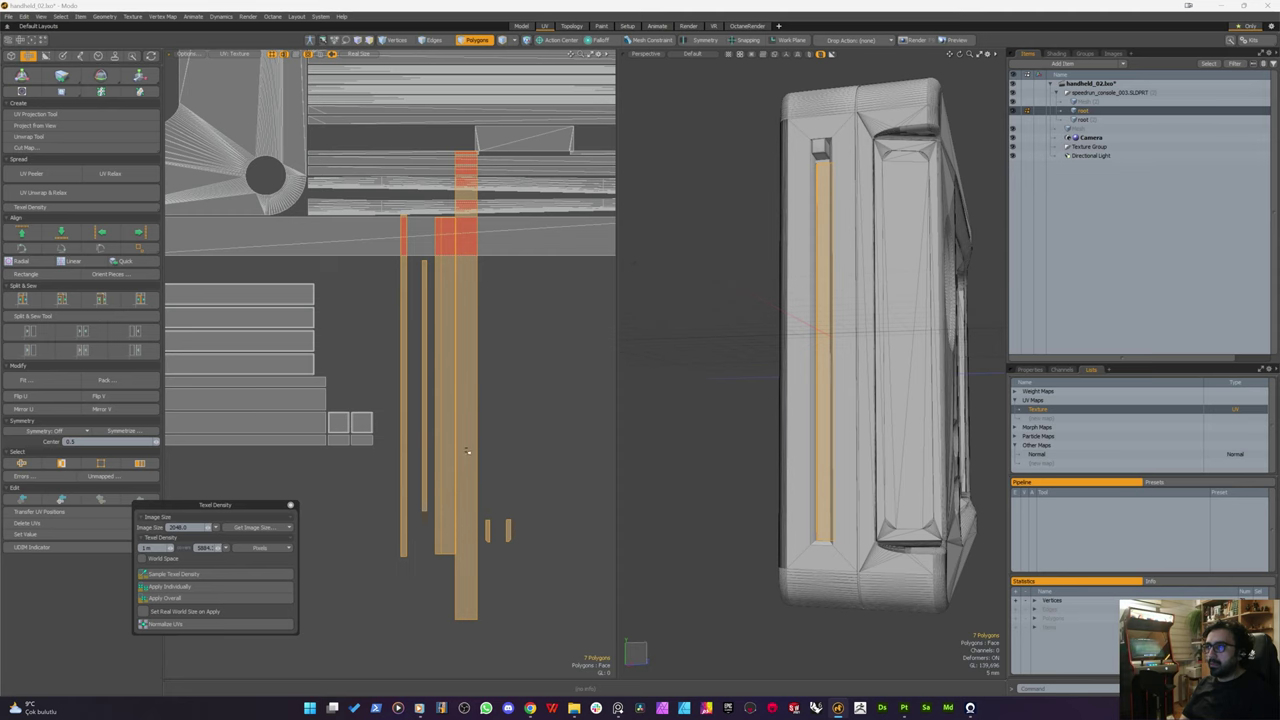
# Step: Select the widest strip island and its overlapping neighbour in turn to identify their faces in the groove
pyautogui.scroll(1, 466, 450)
pyautogui.scroll(-2, 466, 450)
pyautogui.click(466, 450)
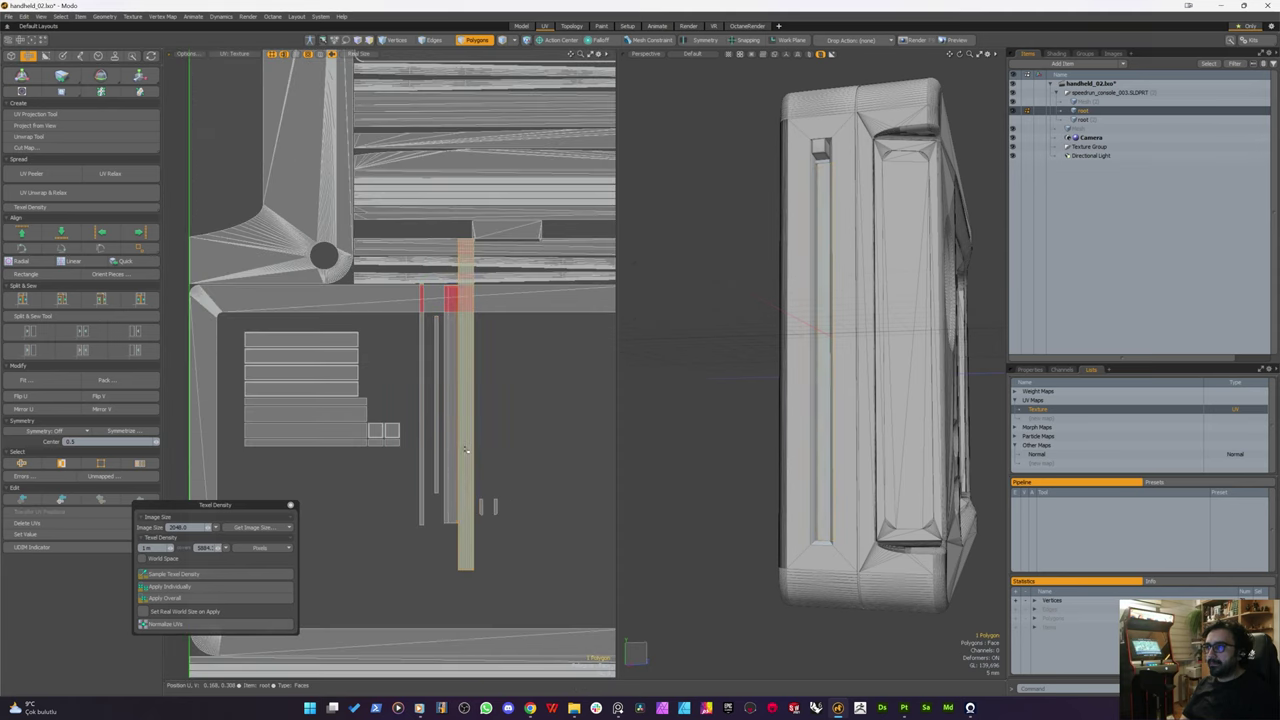
pyautogui.keyDown('alt'); pyautogui.moveTo(800, 400); pyautogui.dragTo(876, 383); pyautogui.keyUp('alt')
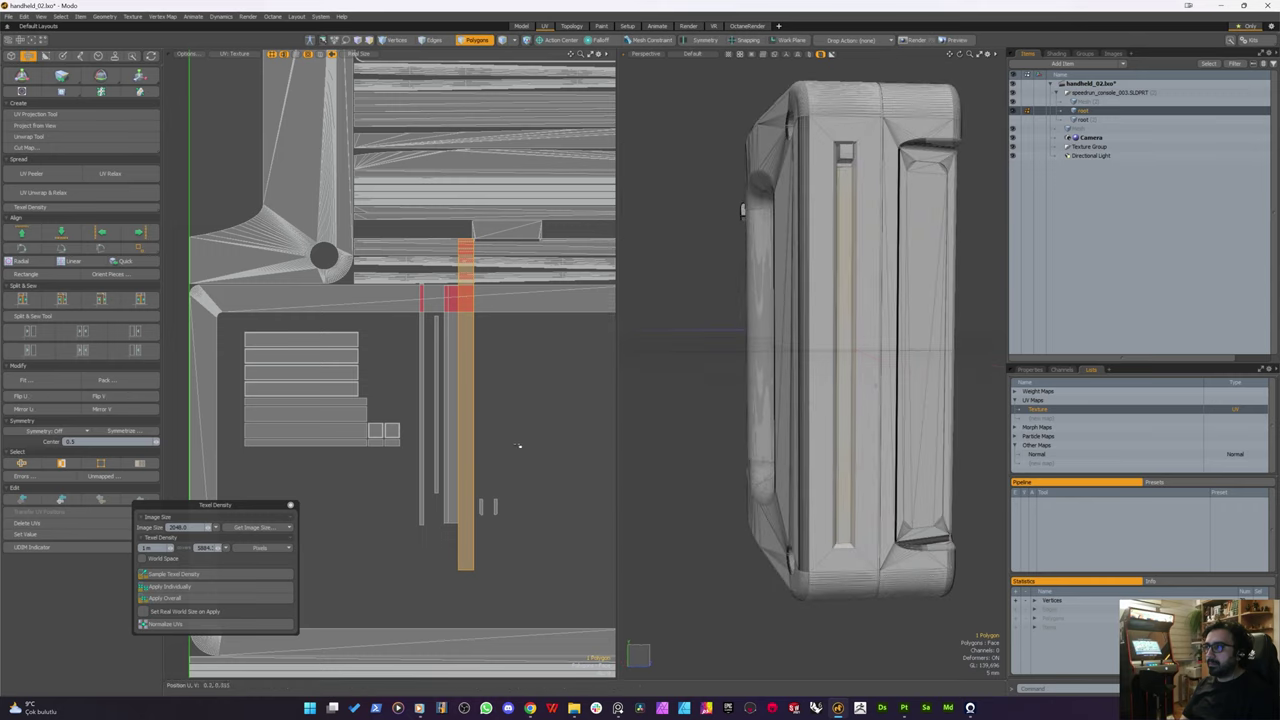
pyautogui.click(451, 410)
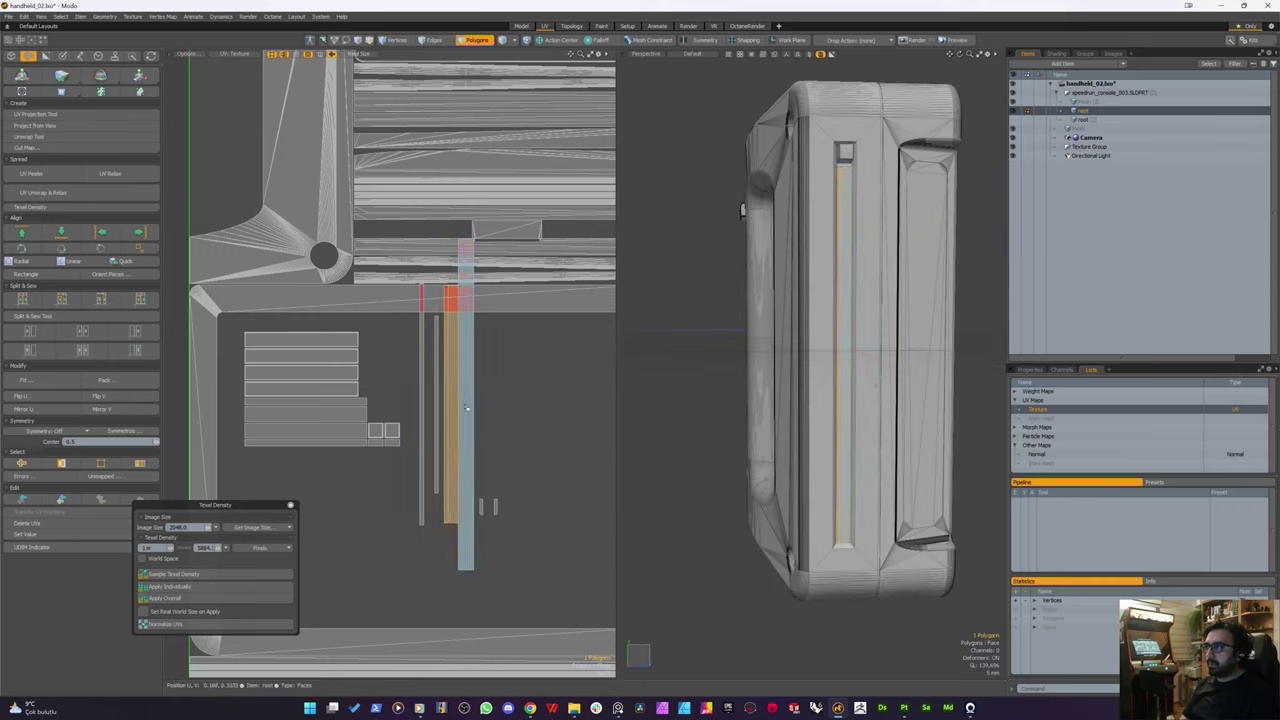
# Step: Reselect all seven groove polygons in the UV view, apply the texel density to each island individually and normalize their UVs
pyautogui.click(419, 378)
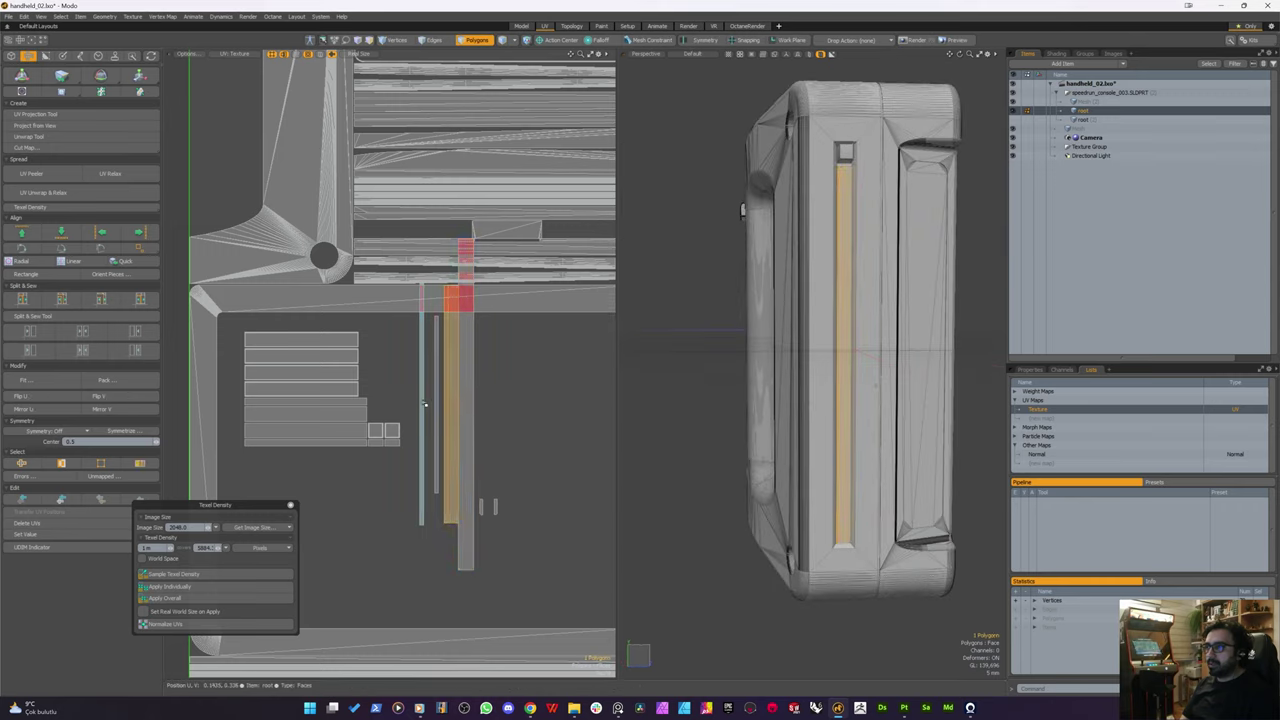
pyautogui.moveTo(419, 378); pyautogui.dragTo(503, 521)
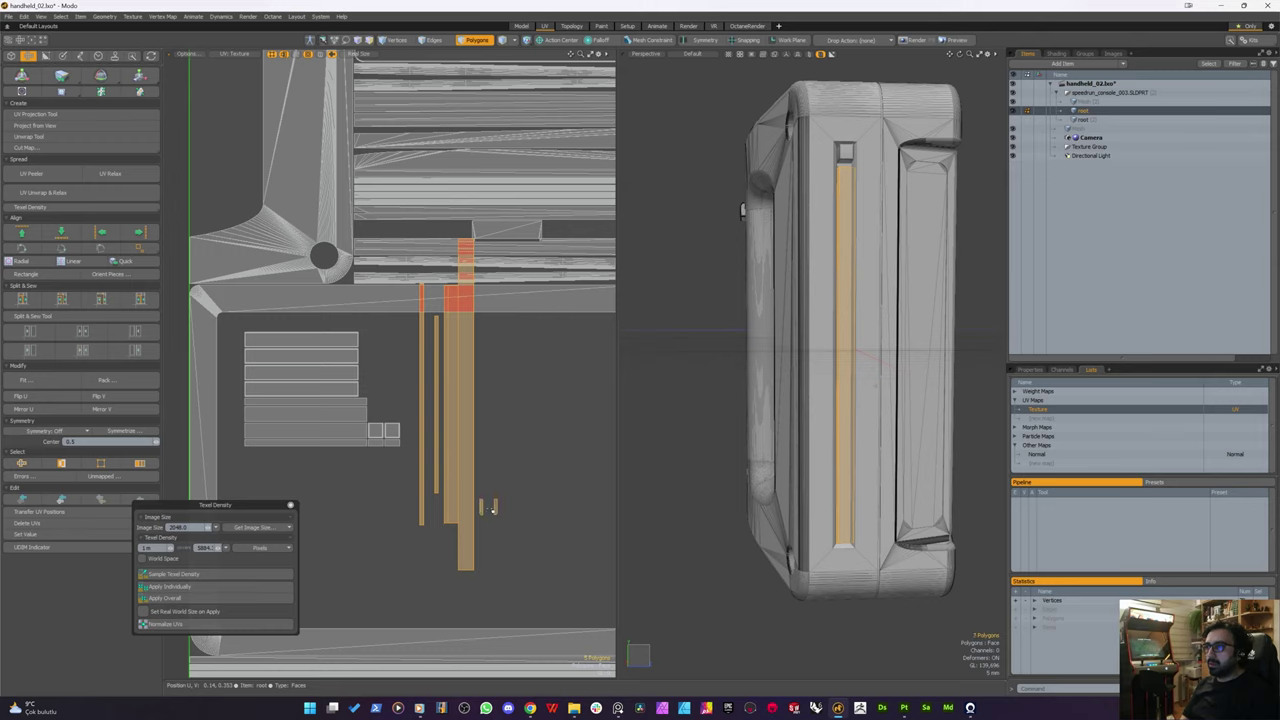
pyautogui.click(179, 588)
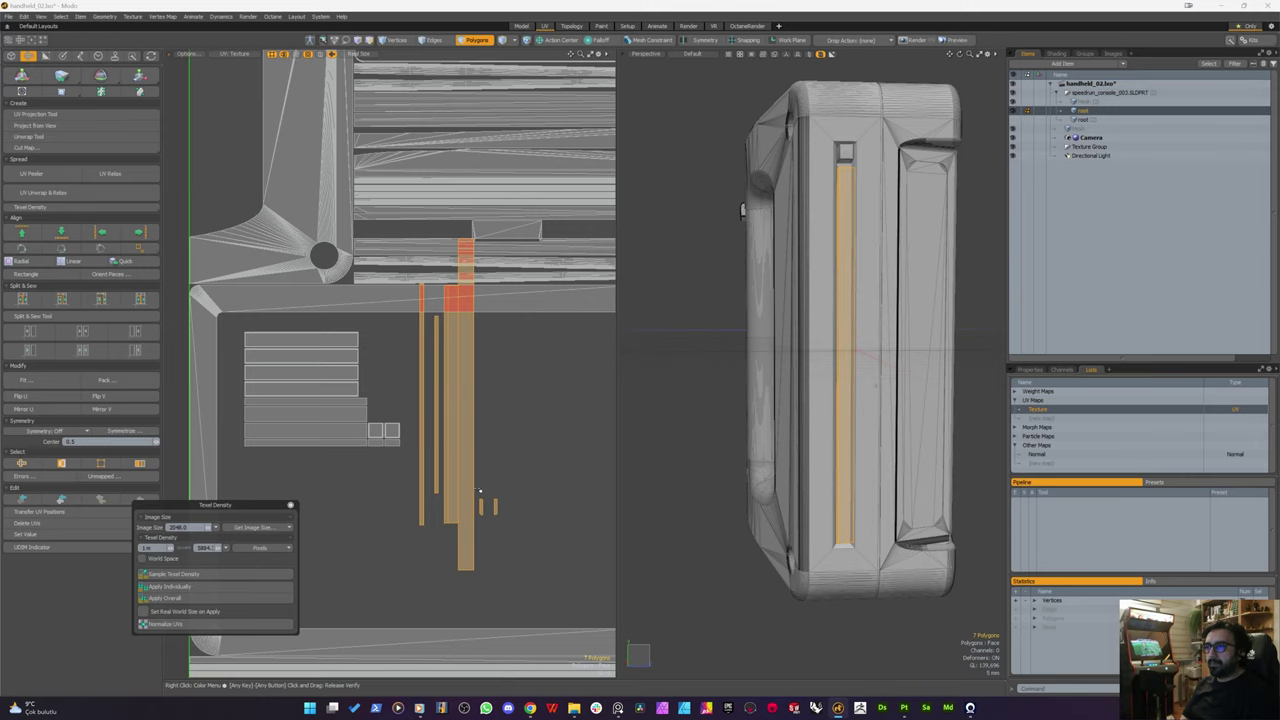
pyautogui.click(169, 625)
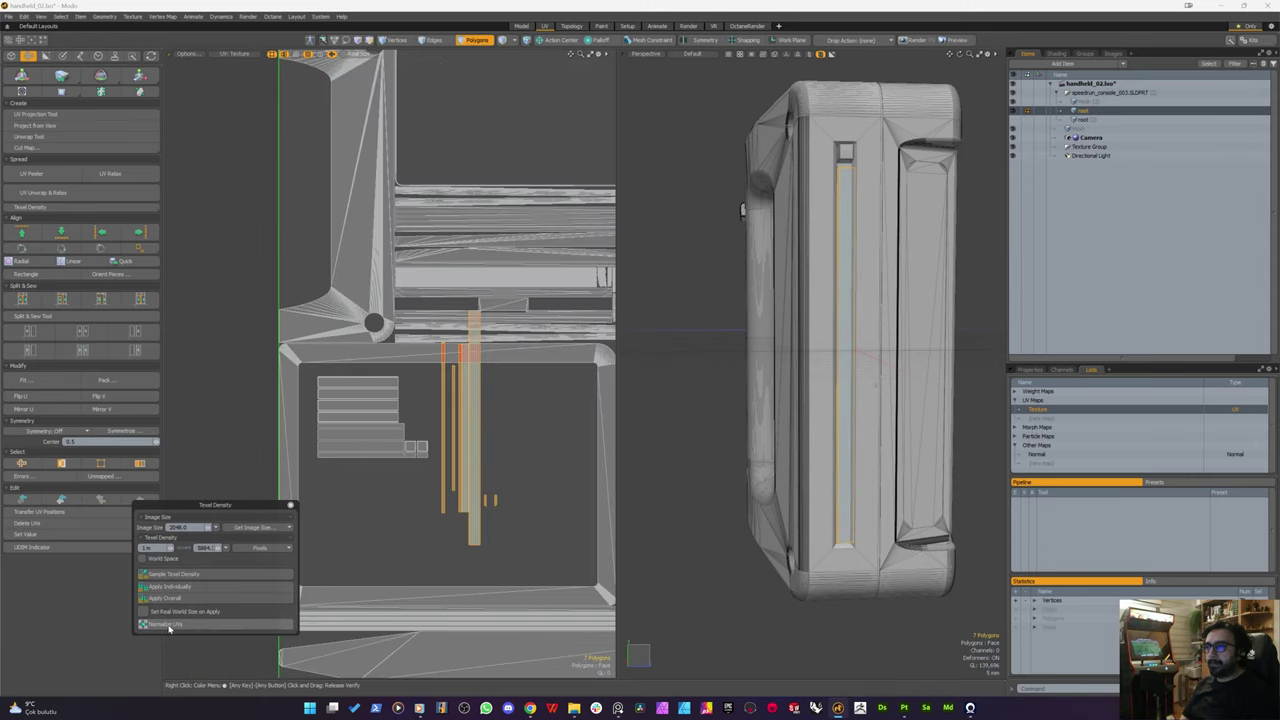
pyautogui.click(169, 627)
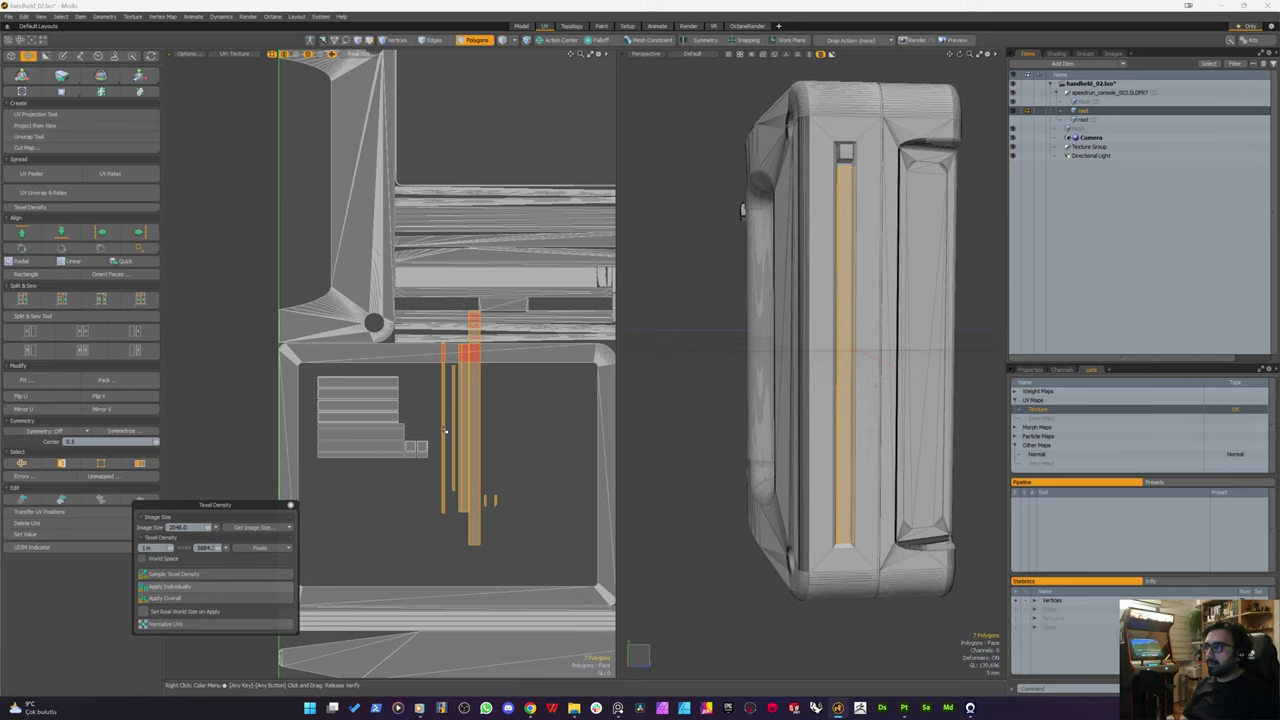
# Step: Select the groove's faces on the model and move them from the root mesh into the separate Mesh item
pyautogui.scroll(2, 442, 425)
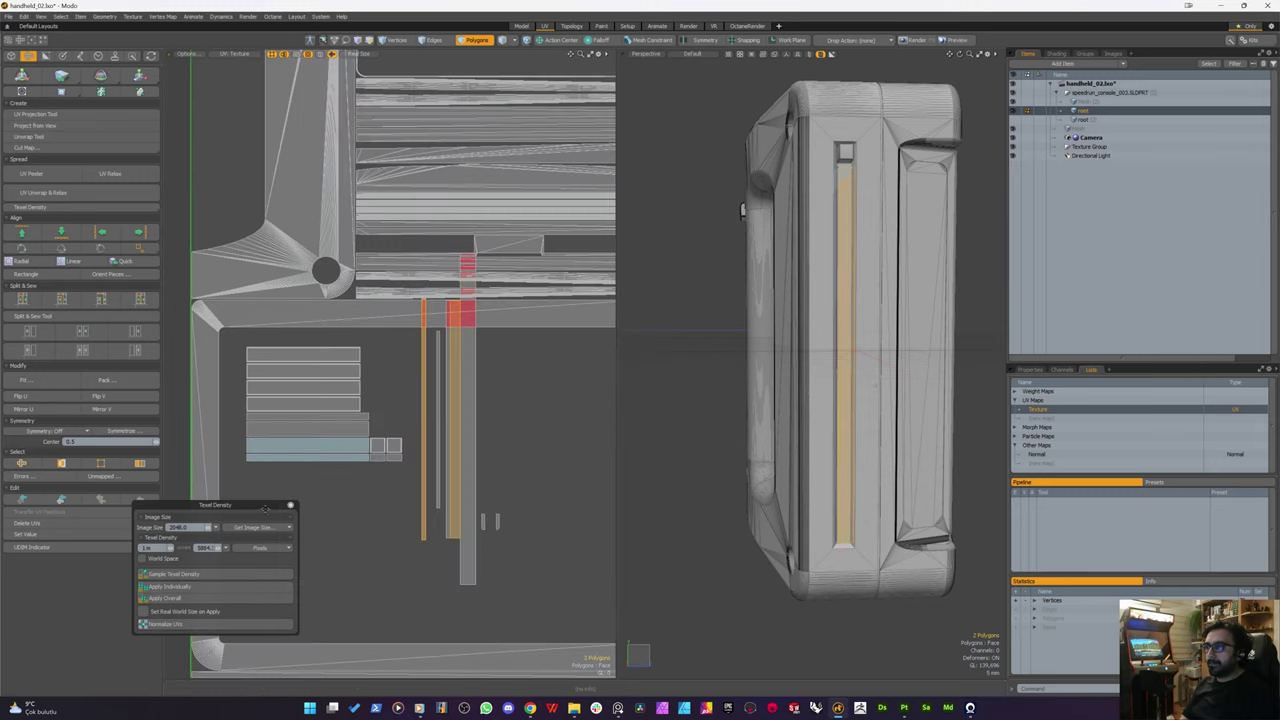
pyautogui.scroll(-3, 417, 445)
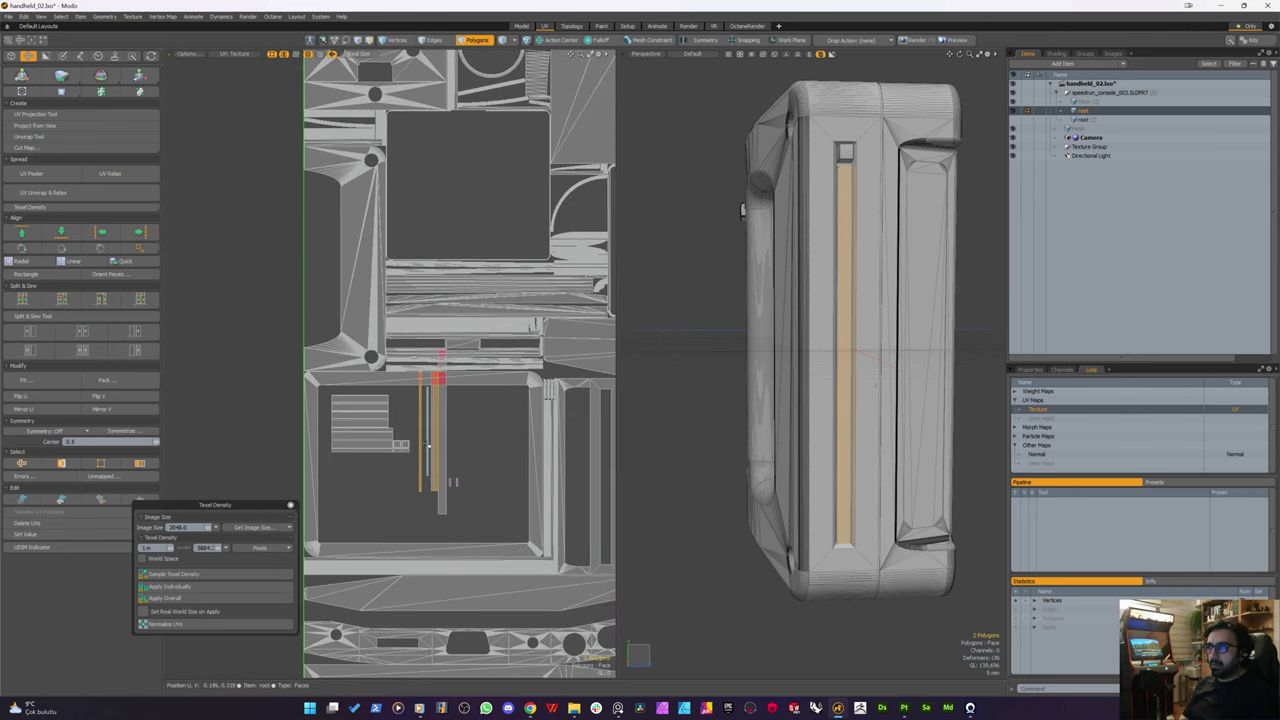
pyautogui.click(870, 296)
pyautogui.doubleClick(847, 286)
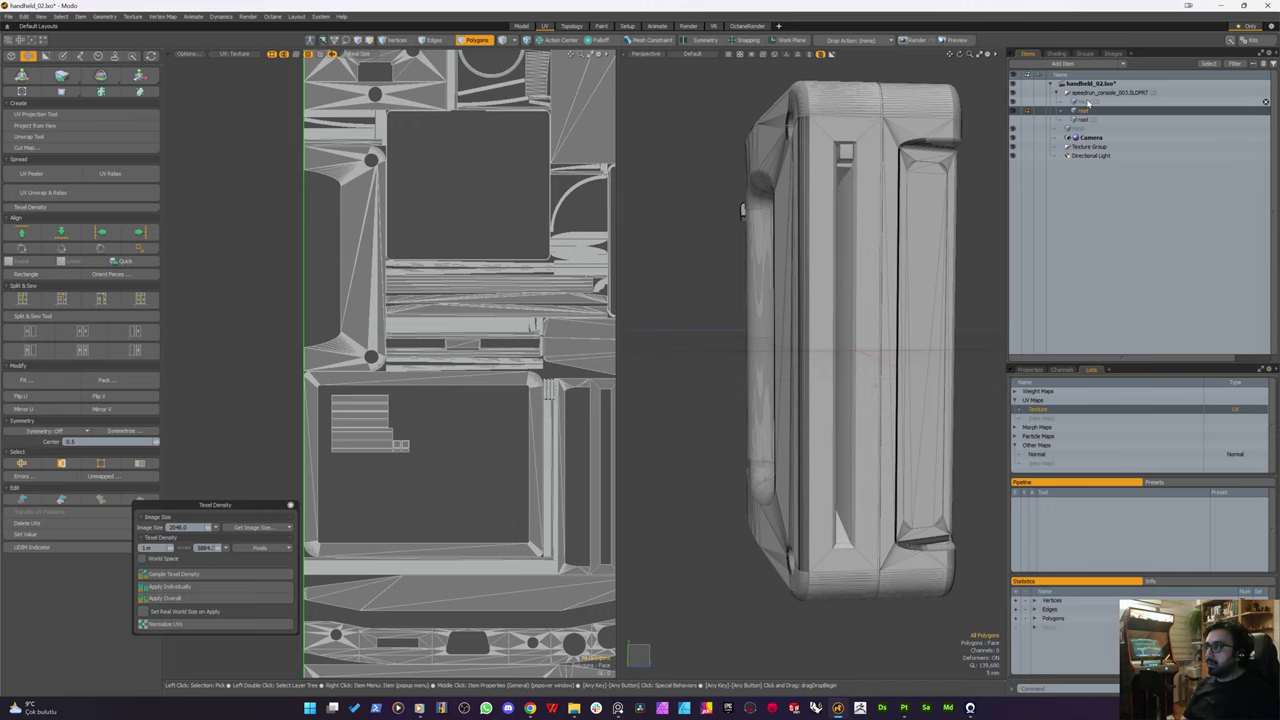
pyautogui.click(1084, 101)
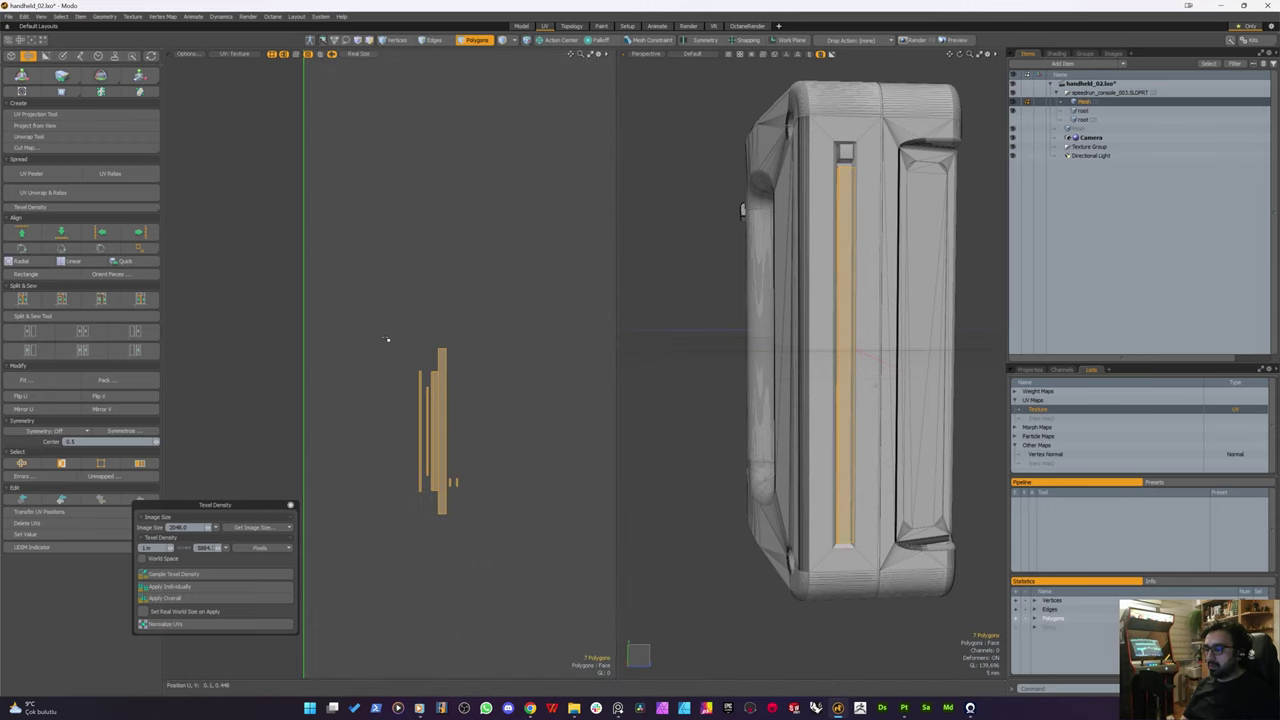
# Step: Select the separated groove polygons and project new UVs for them with the UV Projection Tool
pyautogui.moveTo(386, 338); pyautogui.dragTo(388, 636, button='right')
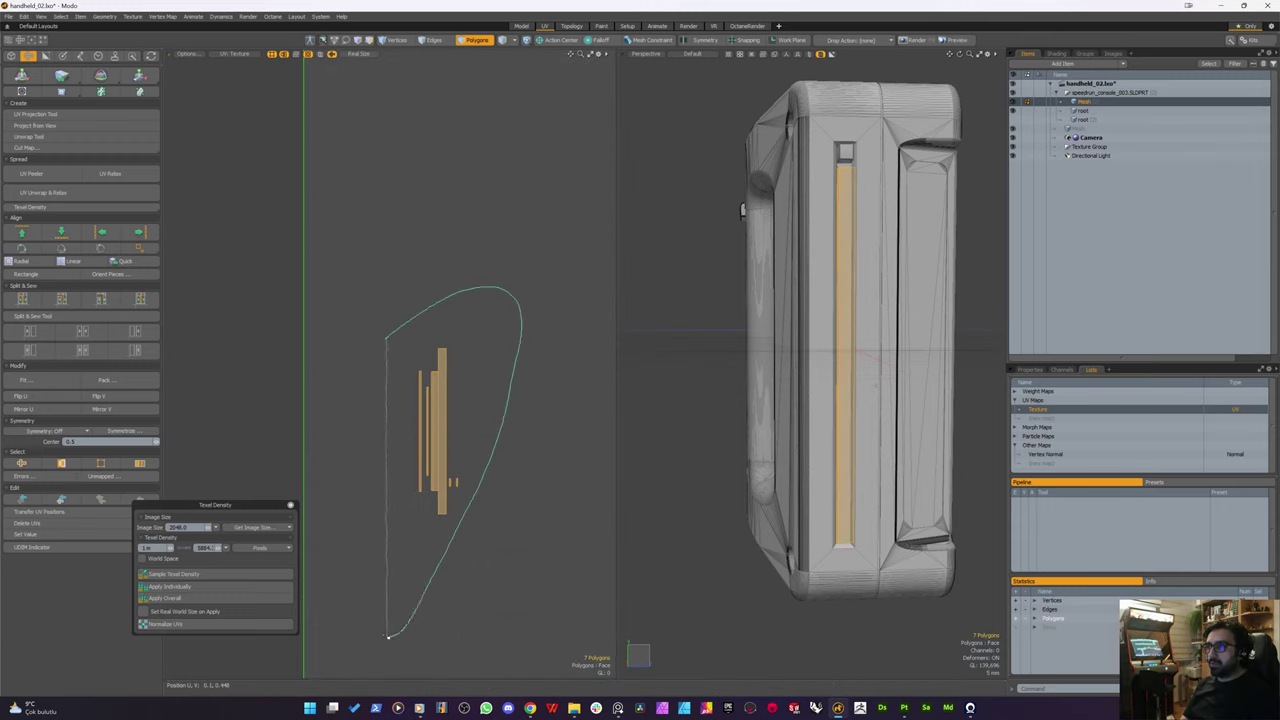
pyautogui.click(28, 115)
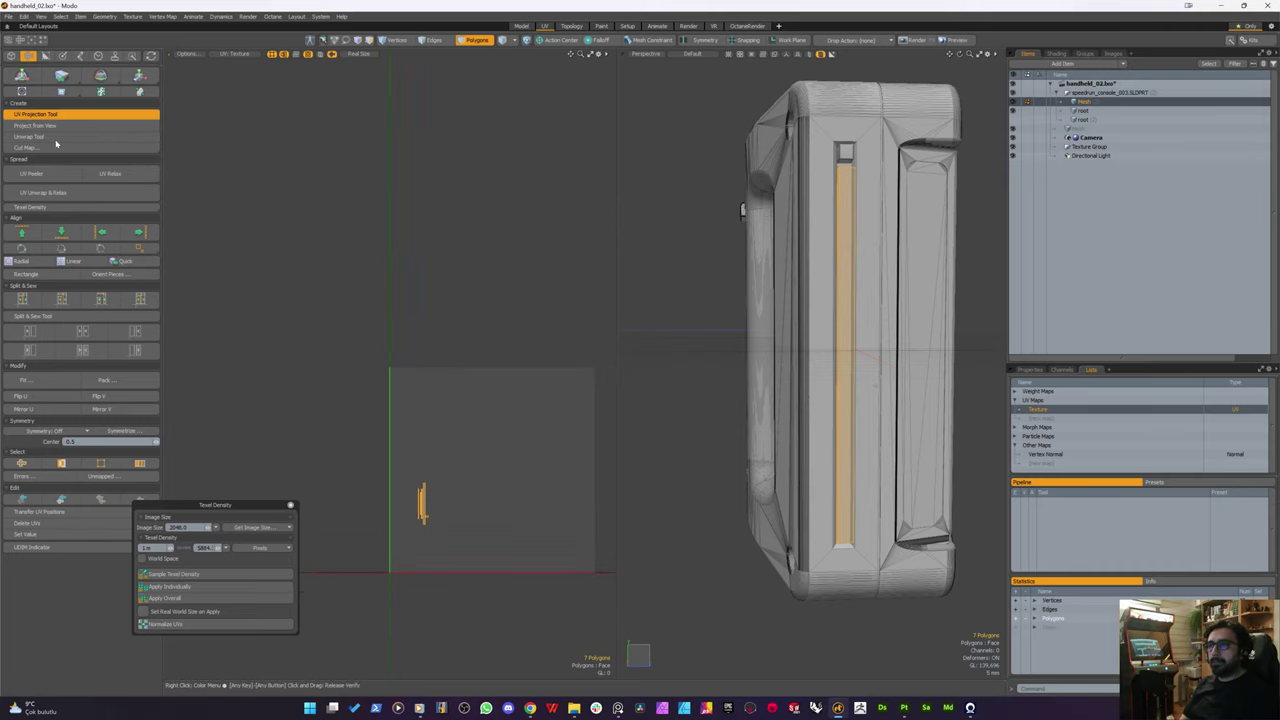
pyautogui.click(434, 475)
pyautogui.press('q')
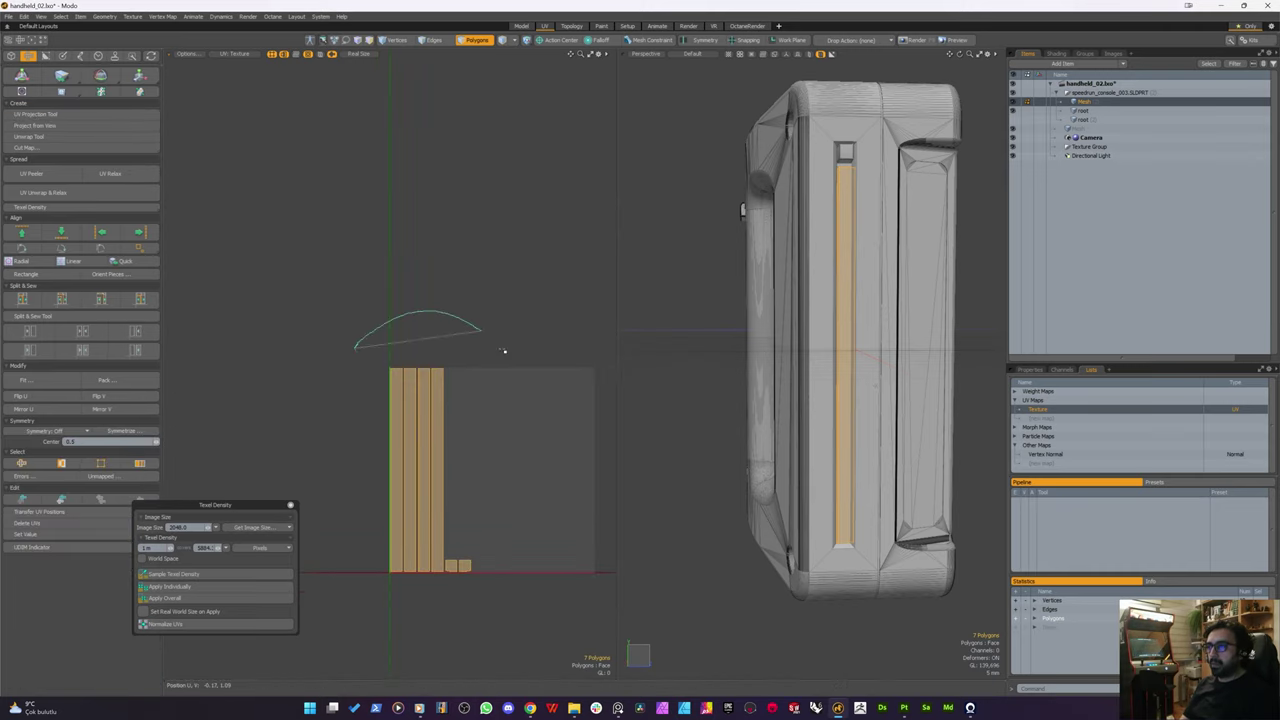
# Step: Try to unwrap the seven groove polygons with the Unwrap Tool
pyautogui.moveTo(504, 351); pyautogui.dragTo(323, 424, button='right')
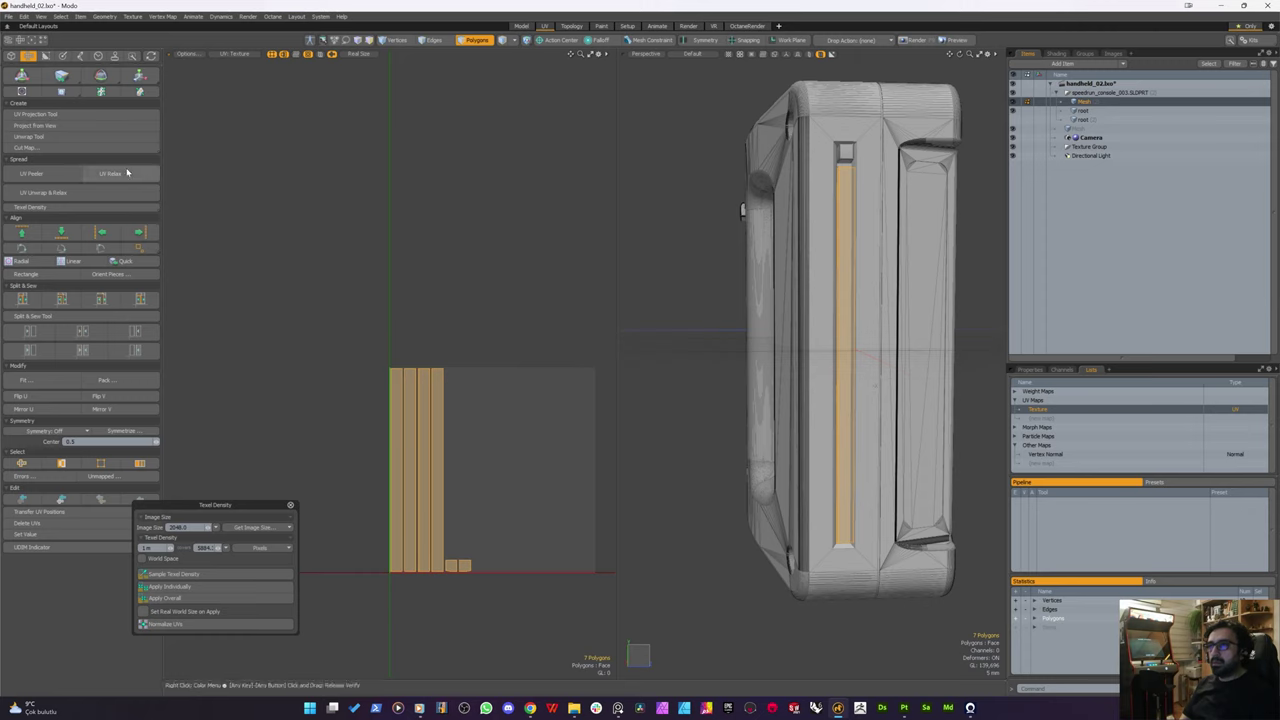
pyautogui.click(33, 137)
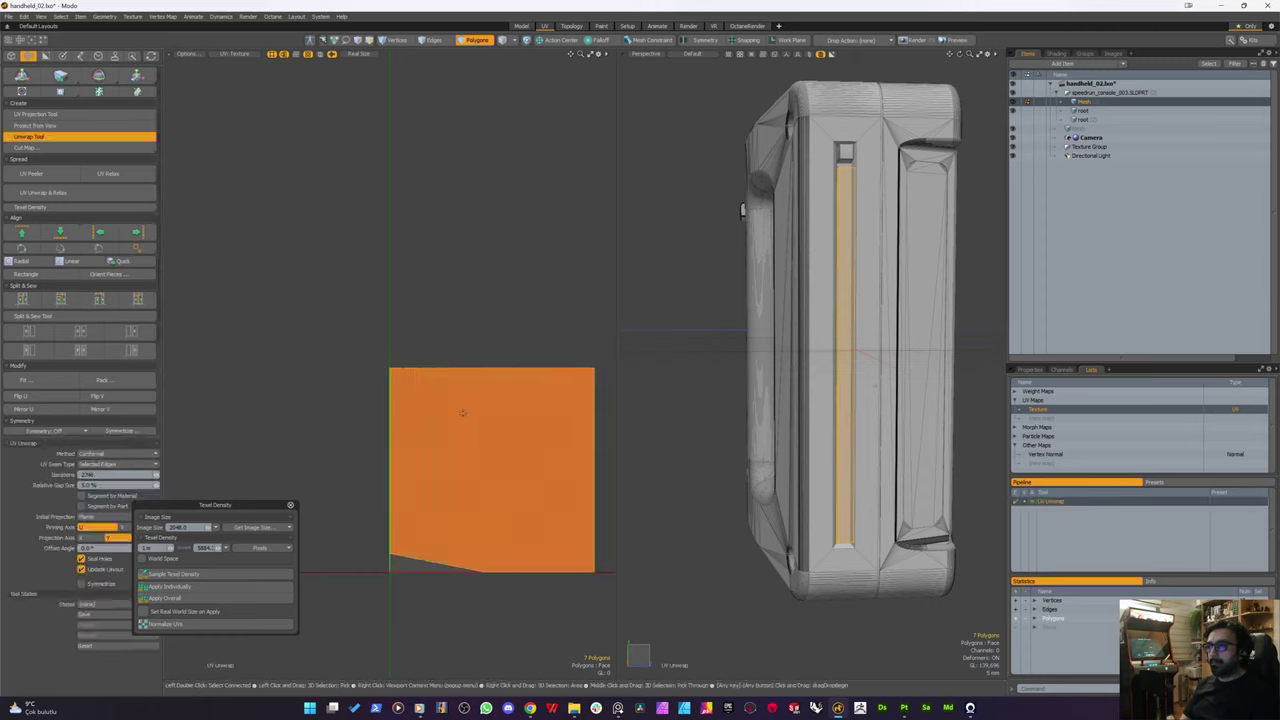
pyautogui.press('q')
pyautogui.scroll(2, 397, 431)
pyautogui.click(408, 431)
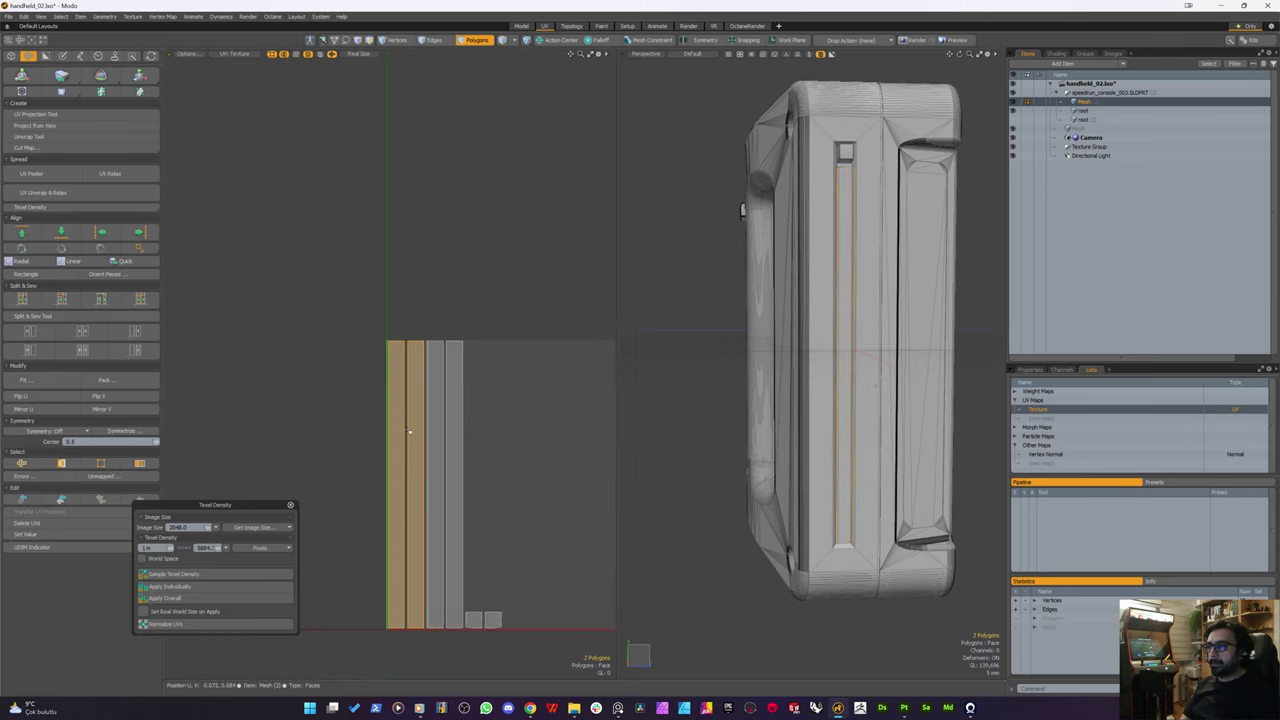
# Step: Select all the groove's projected UV islands and relax them with UV Relax
pyautogui.moveTo(351, 280); pyautogui.dragTo(310, 620, button='right')
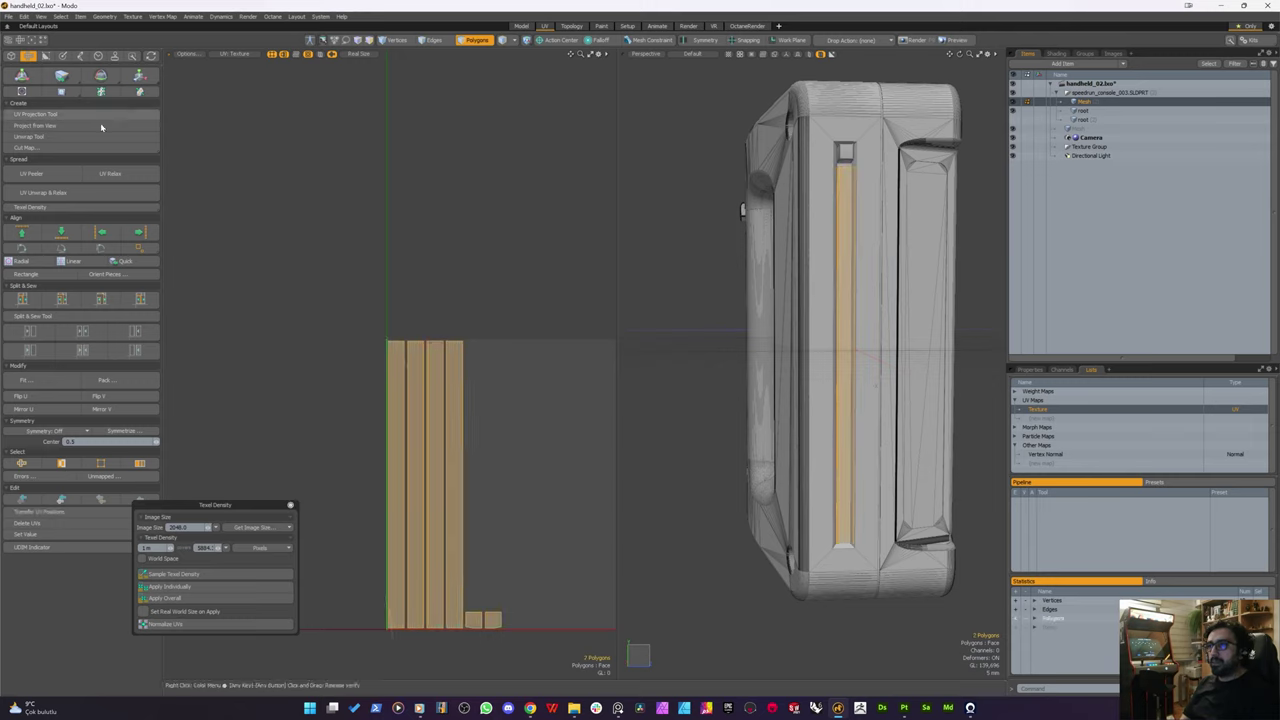
pyautogui.click(109, 173)
pyautogui.click(363, 482)
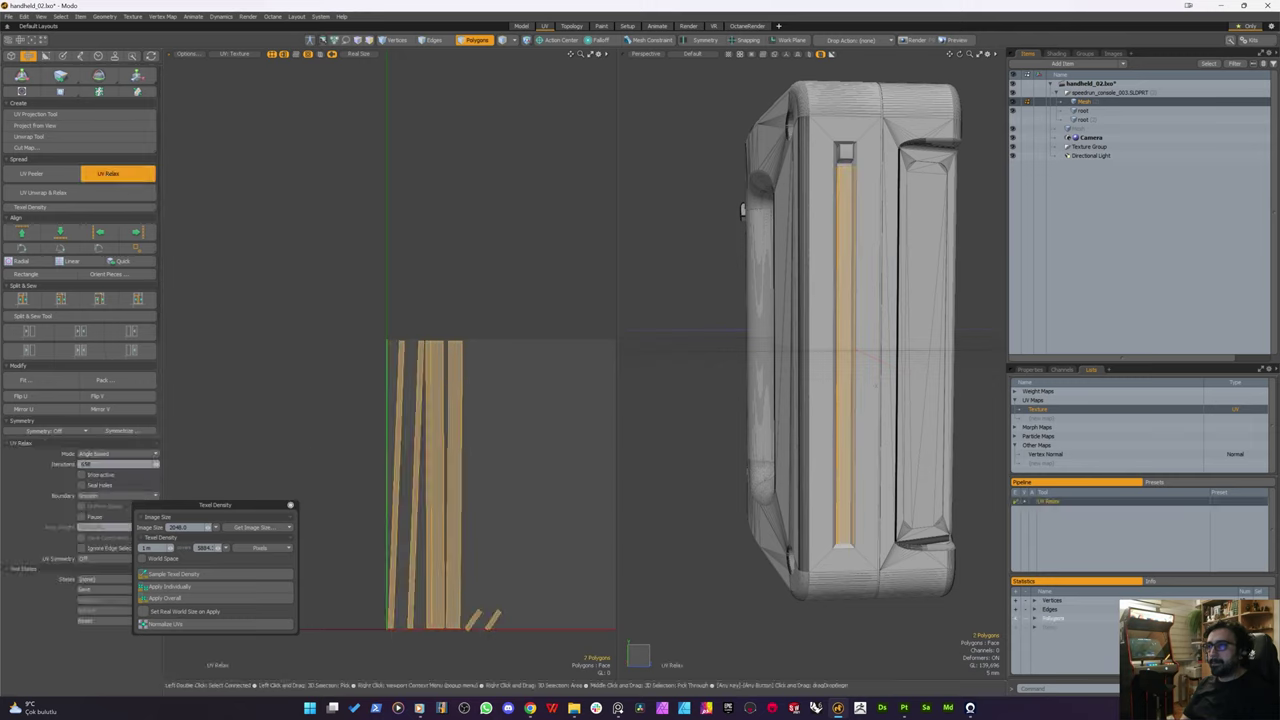
pyautogui.press('space')
# Step: Straighten the groove's four long UV strips to vertical by orienting each one along a selected side edge
pyautogui.press('2')
pyautogui.scroll(5, 388, 432)
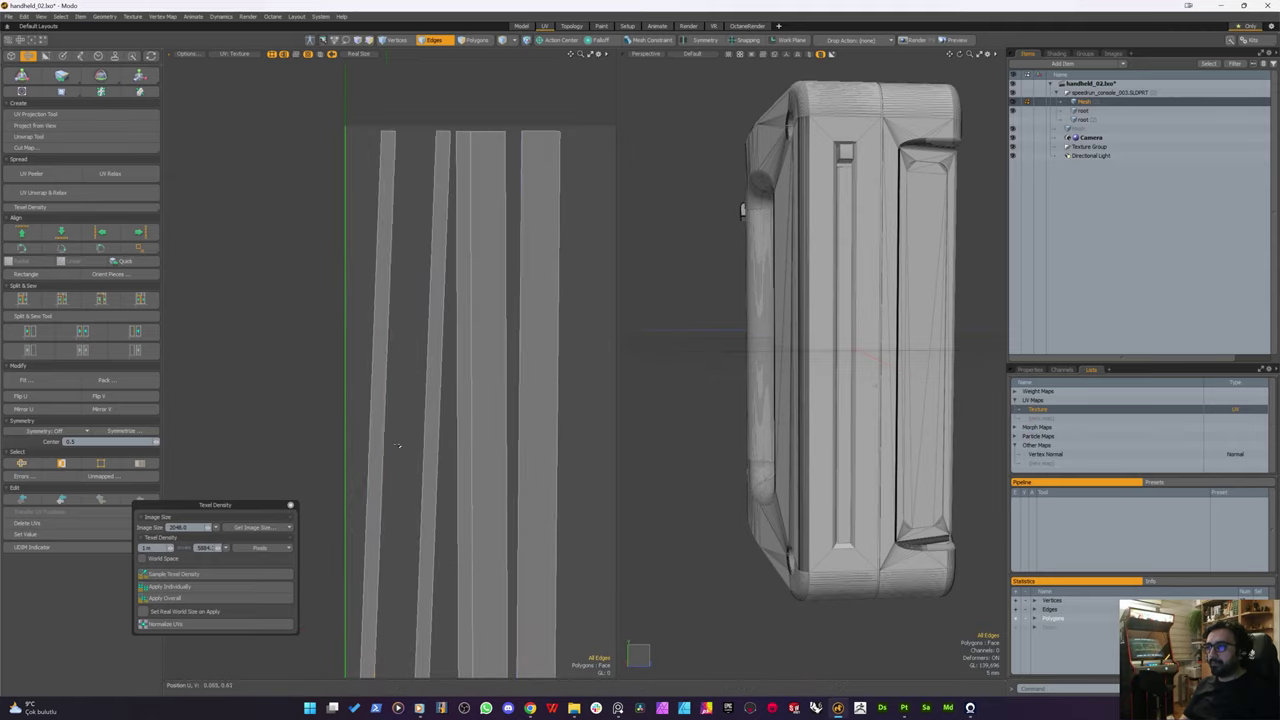
pyautogui.click(386, 432)
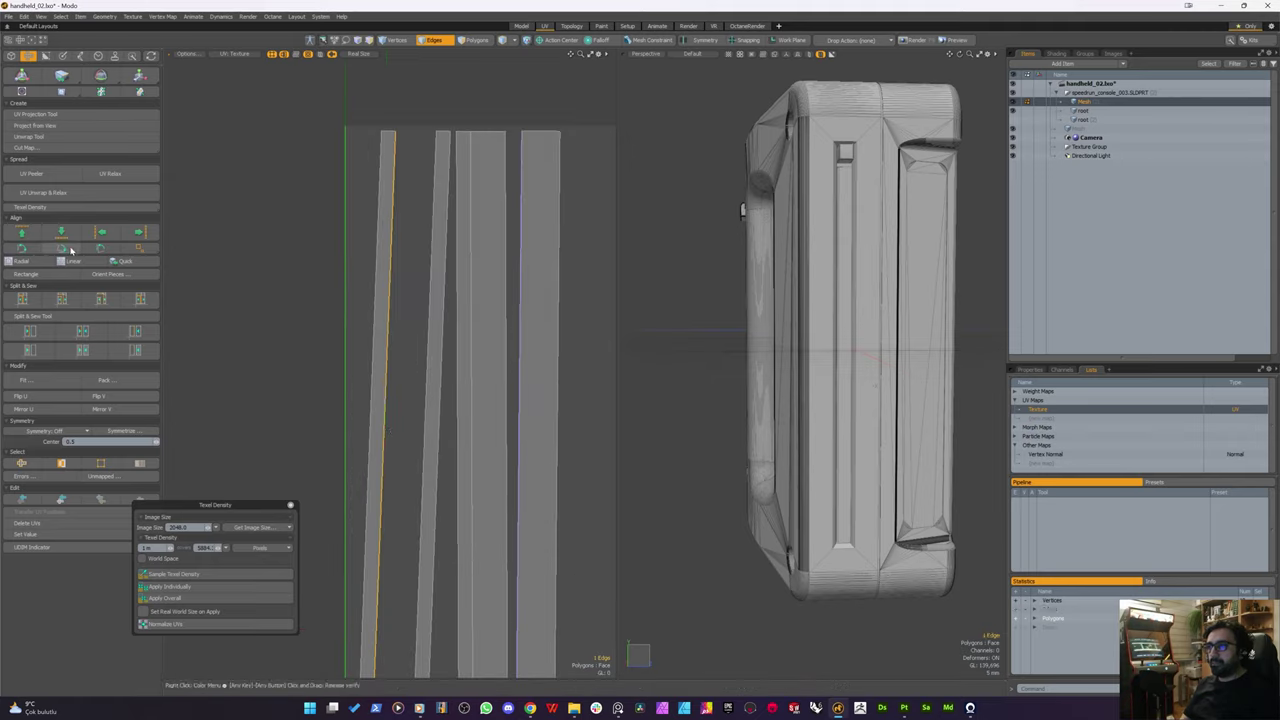
pyautogui.click(101, 251)
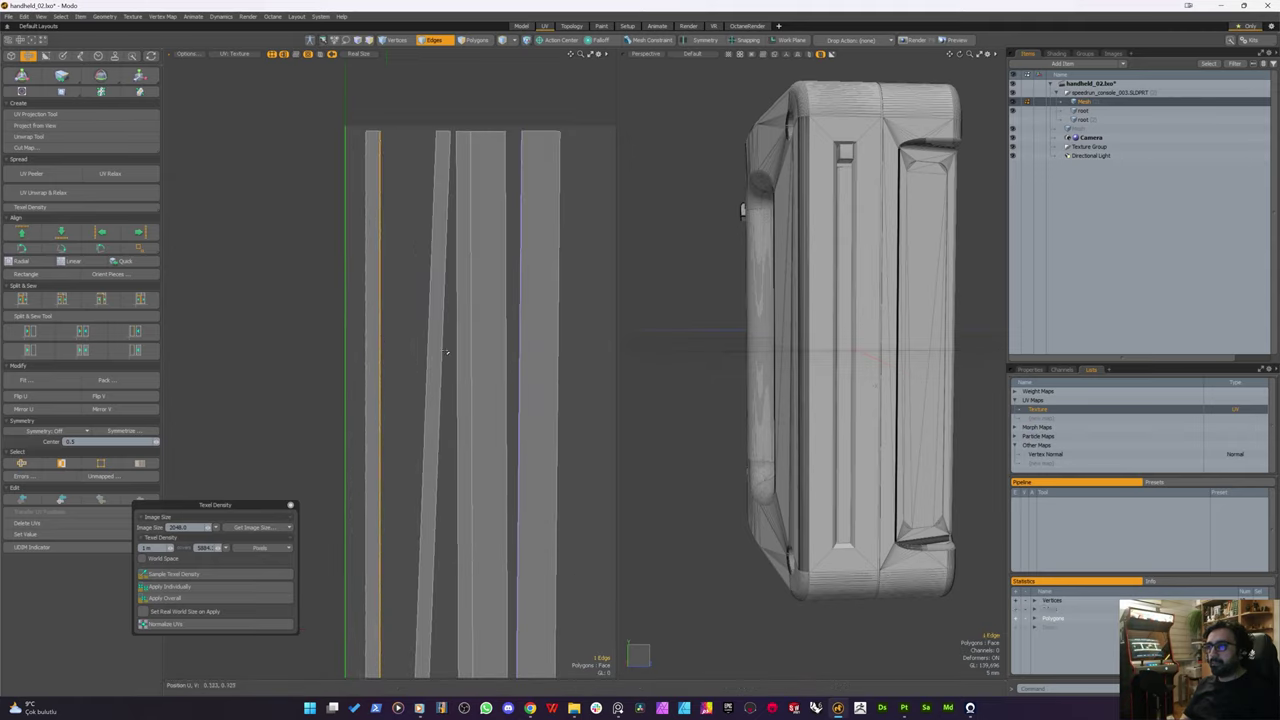
pyautogui.click(100, 248)
pyautogui.click(456, 328)
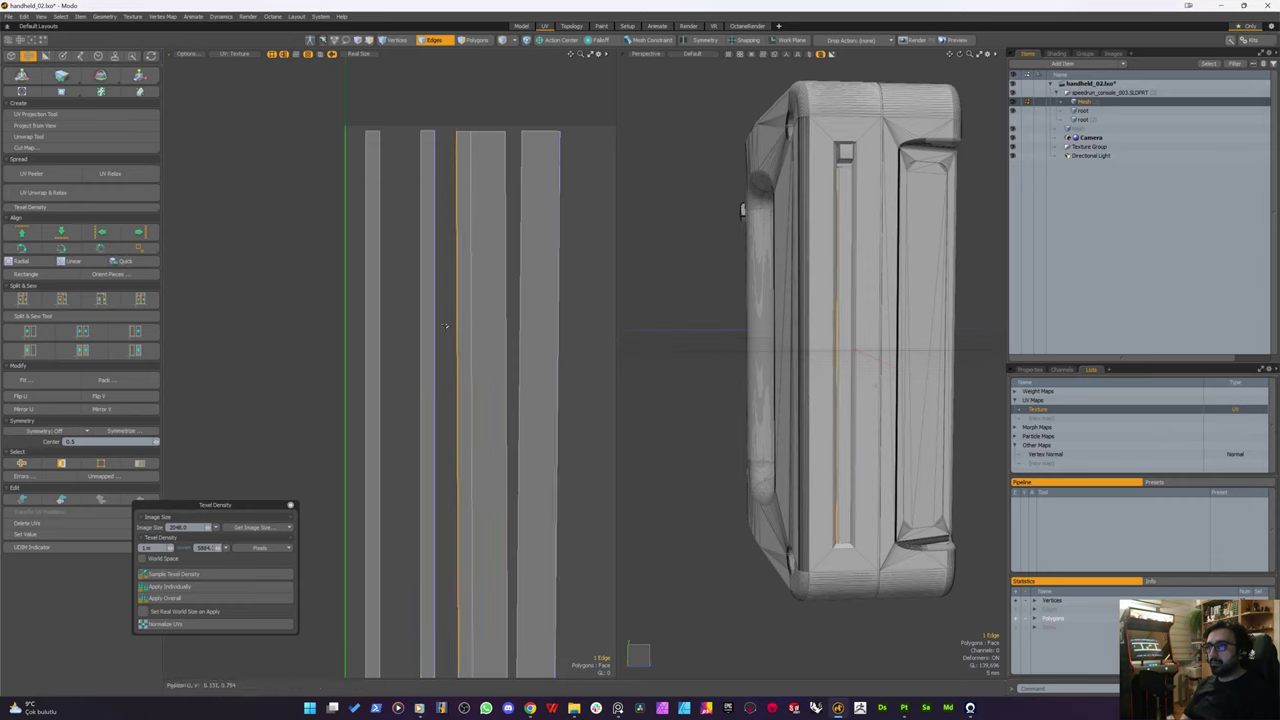
pyautogui.click(106, 250)
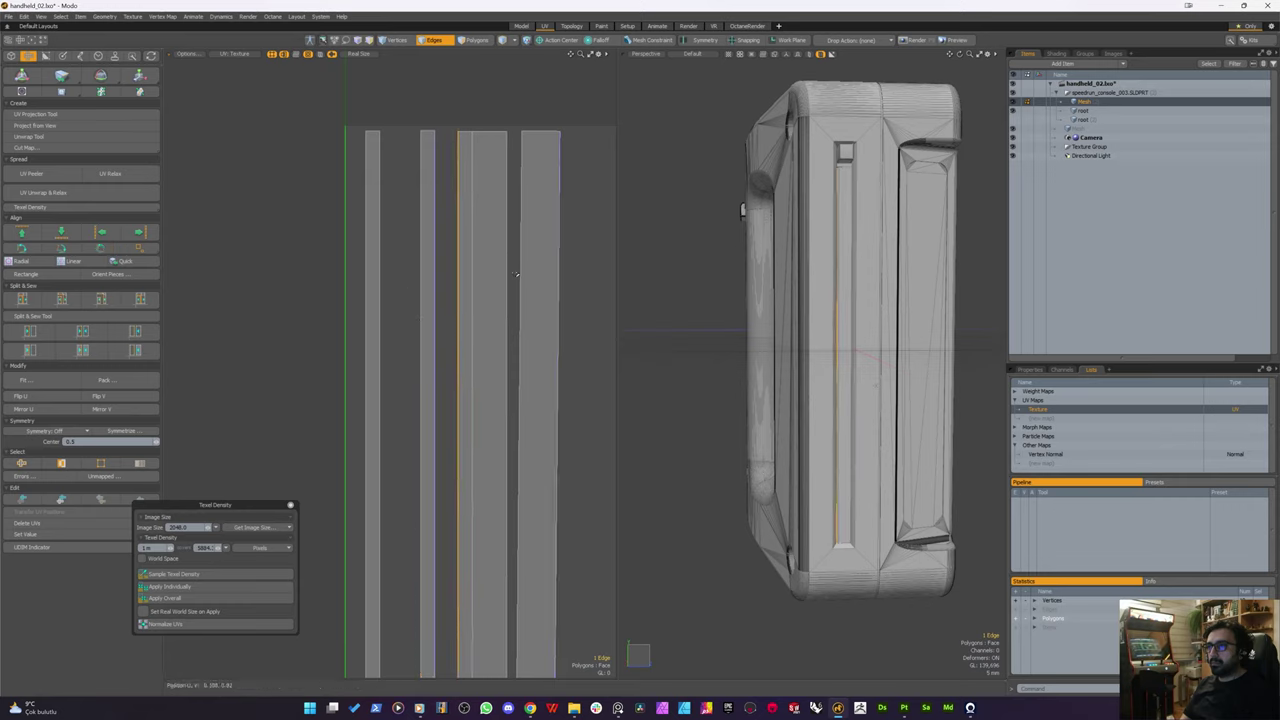
pyautogui.scroll(-3, 515, 450)
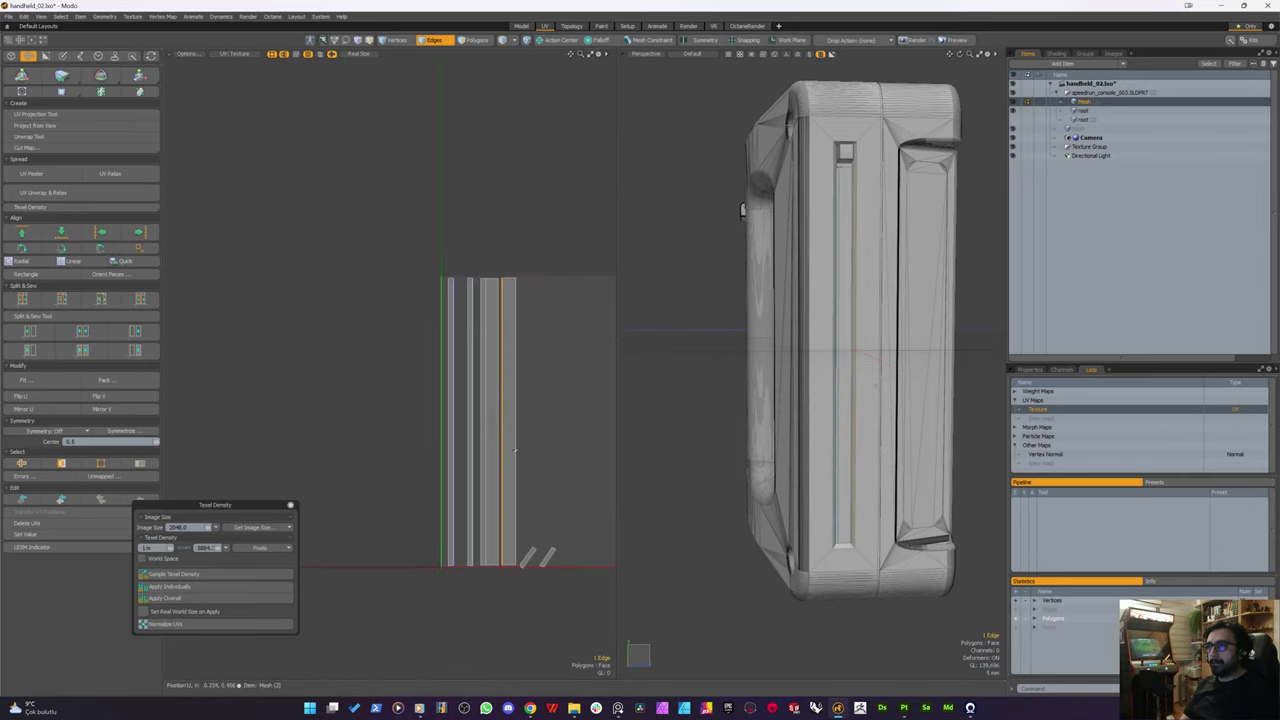
# Step: Select a long edge on the two small slanted end-cap islands and orient both islands vertically
pyautogui.scroll(2, 535, 560)
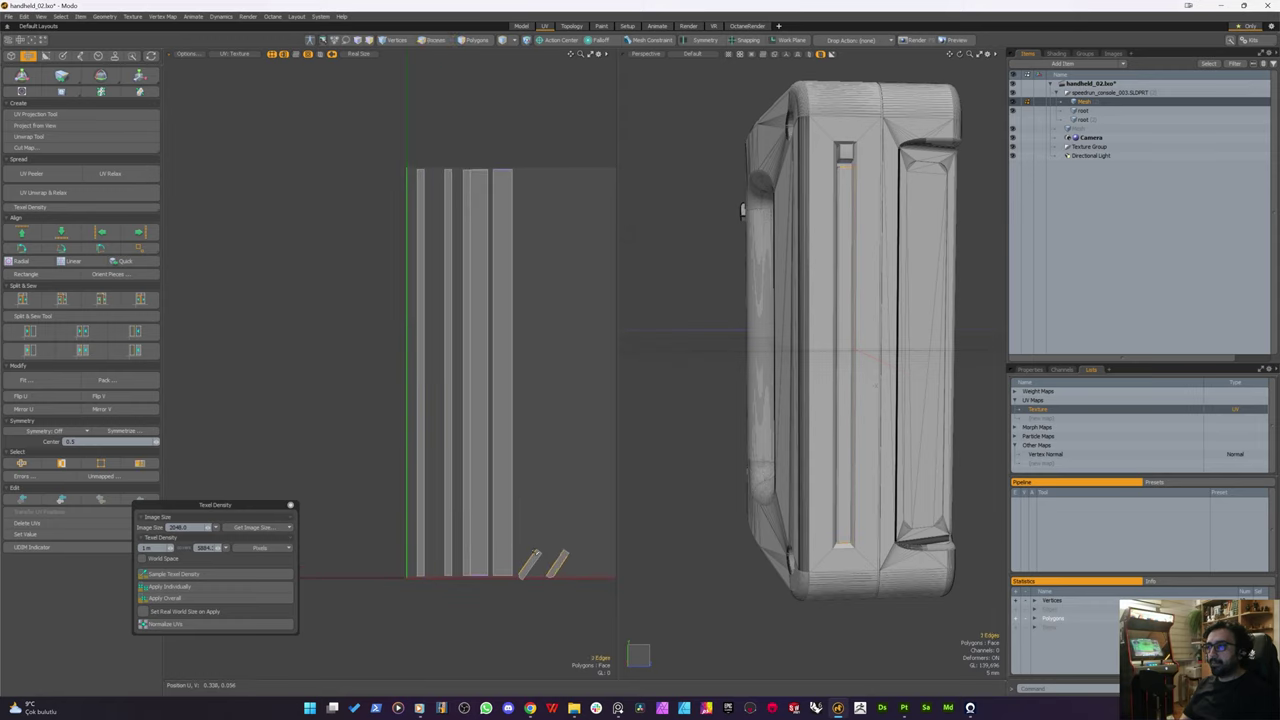
pyautogui.press('2')
pyautogui.click(100, 247)
pyautogui.scroll(-2, 433, 375)
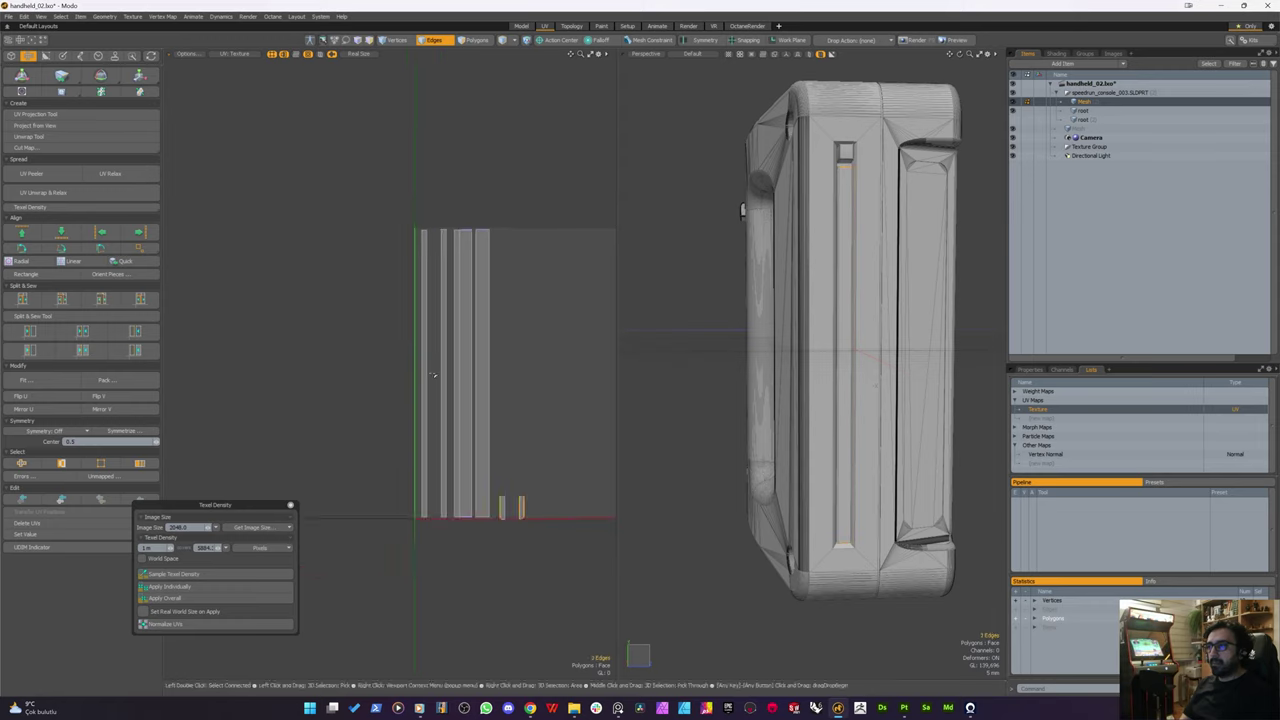
# Step: Select all seven straightened groove polygons and apply the texel density to them overall at image size 2048
pyautogui.scroll(-1, 433, 375)
pyautogui.press('3')
pyautogui.moveTo(409, 229)
pyautogui.mouseDown(button='right')
pyautogui.moveTo(606, 349)
pyautogui.moveTo(410, 490)
pyautogui.mouseUp(button='right')
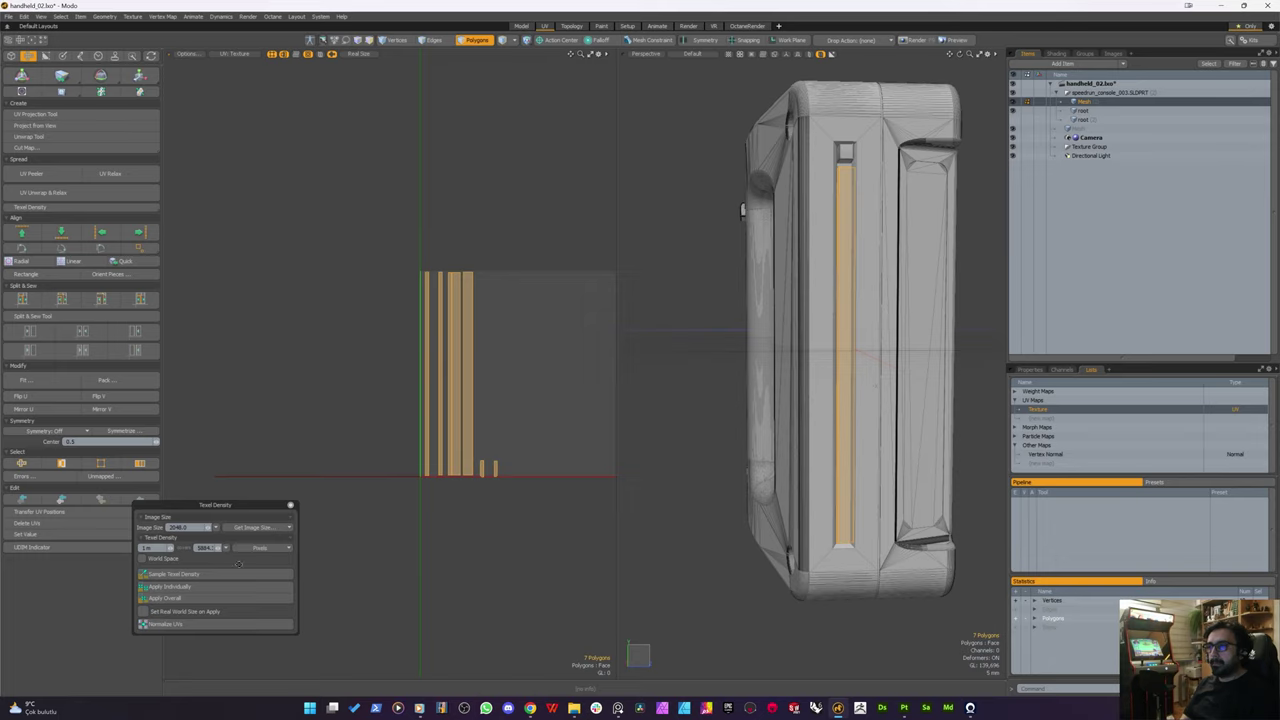
pyautogui.click(190, 598)
pyautogui.scroll(3, 510, 420)
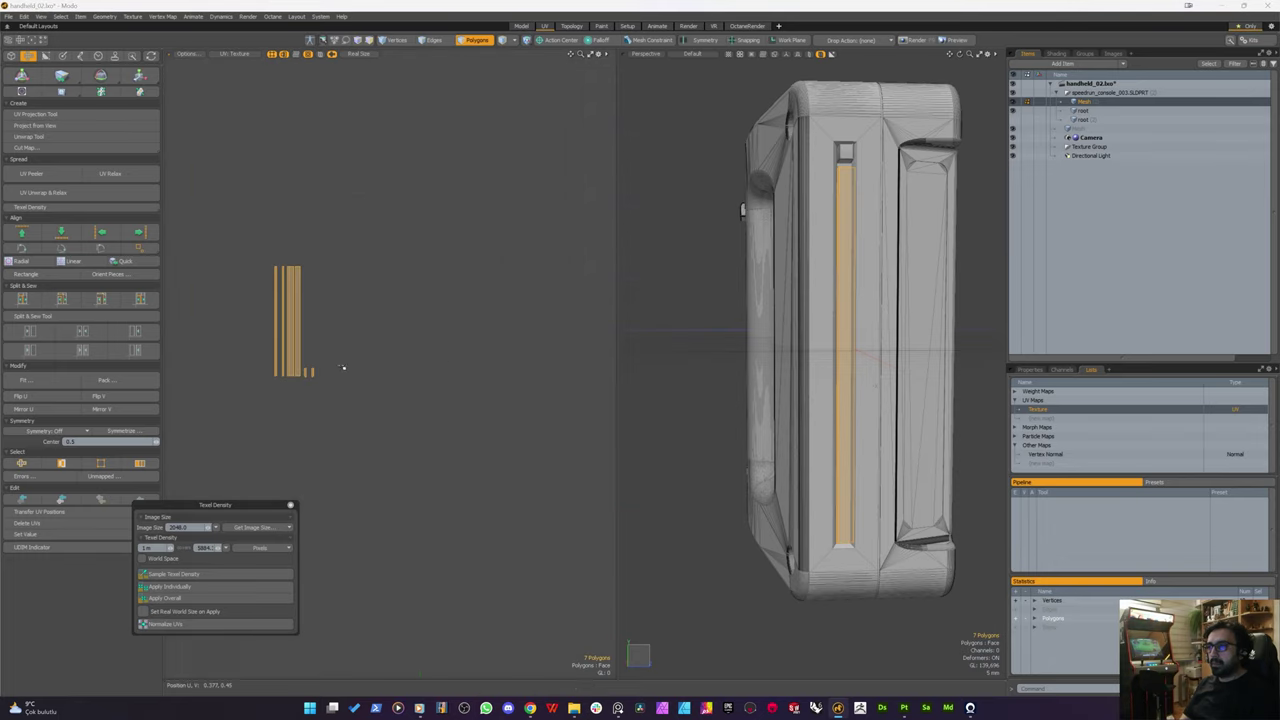
# Step: Try to transfer the groove polygons from the separate Mesh item into the root mesh, and undo the attempt
pyautogui.moveTo(313, 210); pyautogui.dragTo(208, 471, button='right')
pyautogui.hotkey('ctrl', 'x')
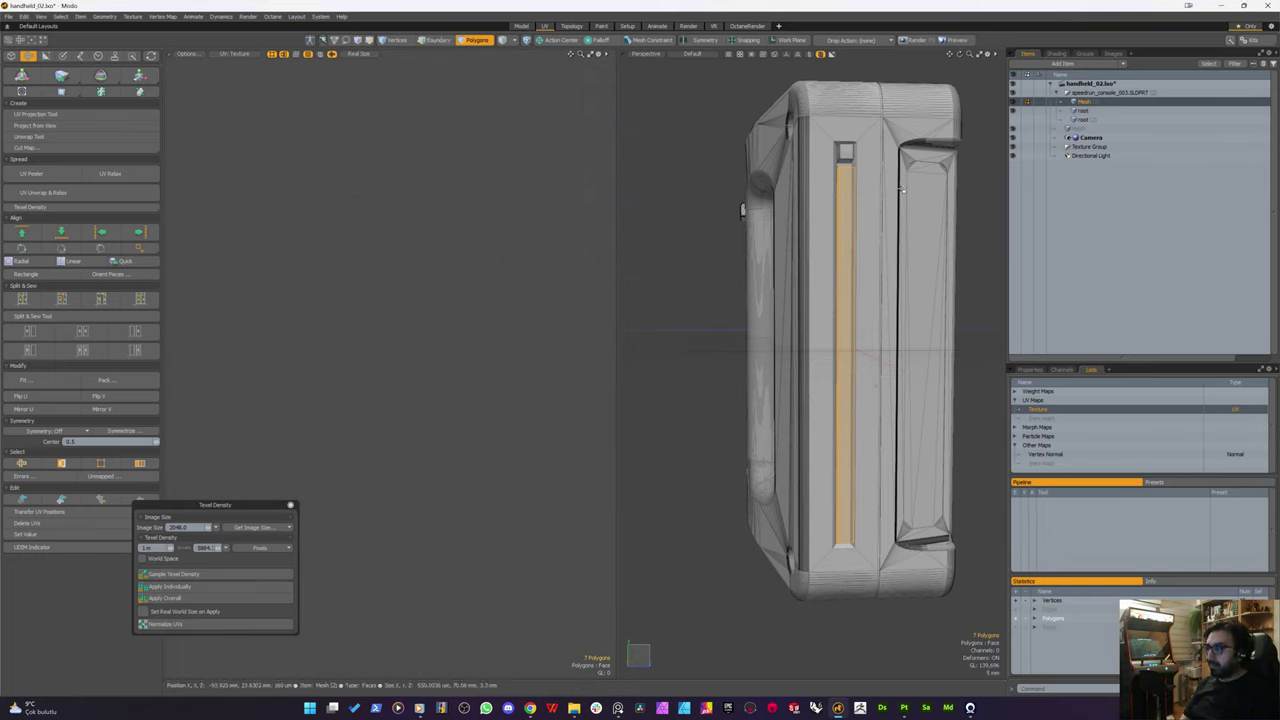
pyautogui.click(1082, 110)
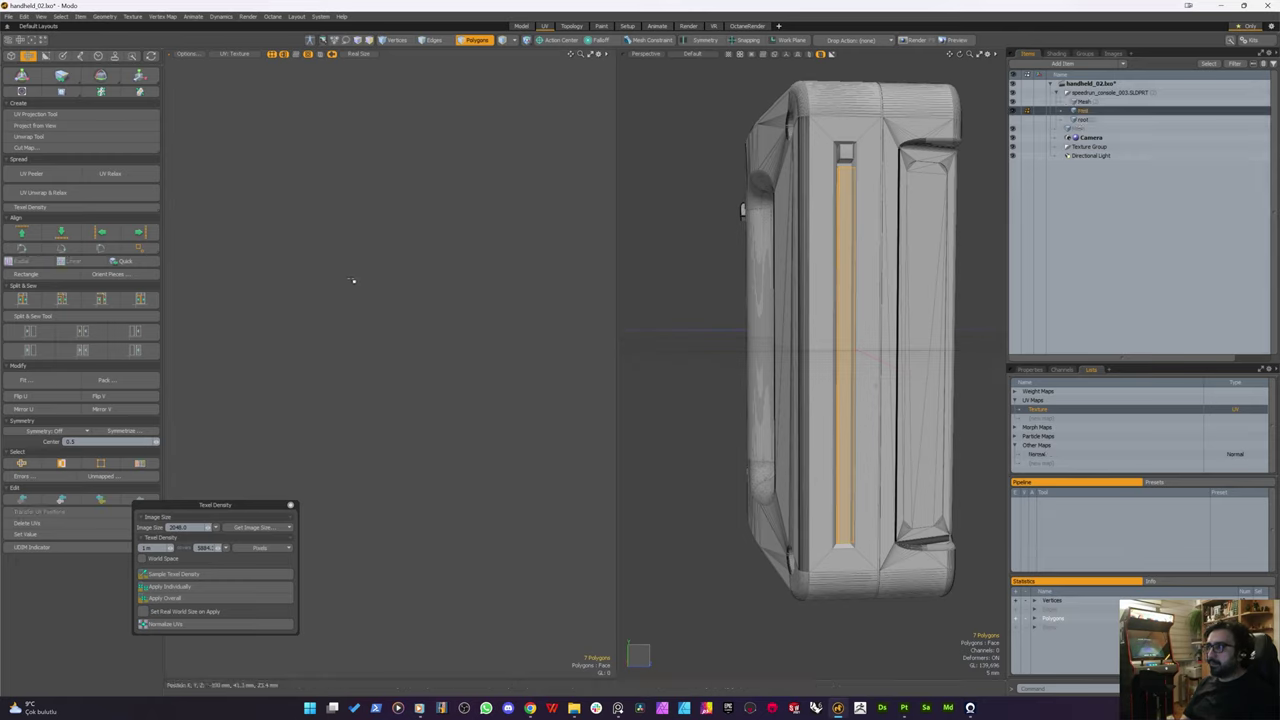
pyautogui.click(567, 268)
pyautogui.click(1084, 102)
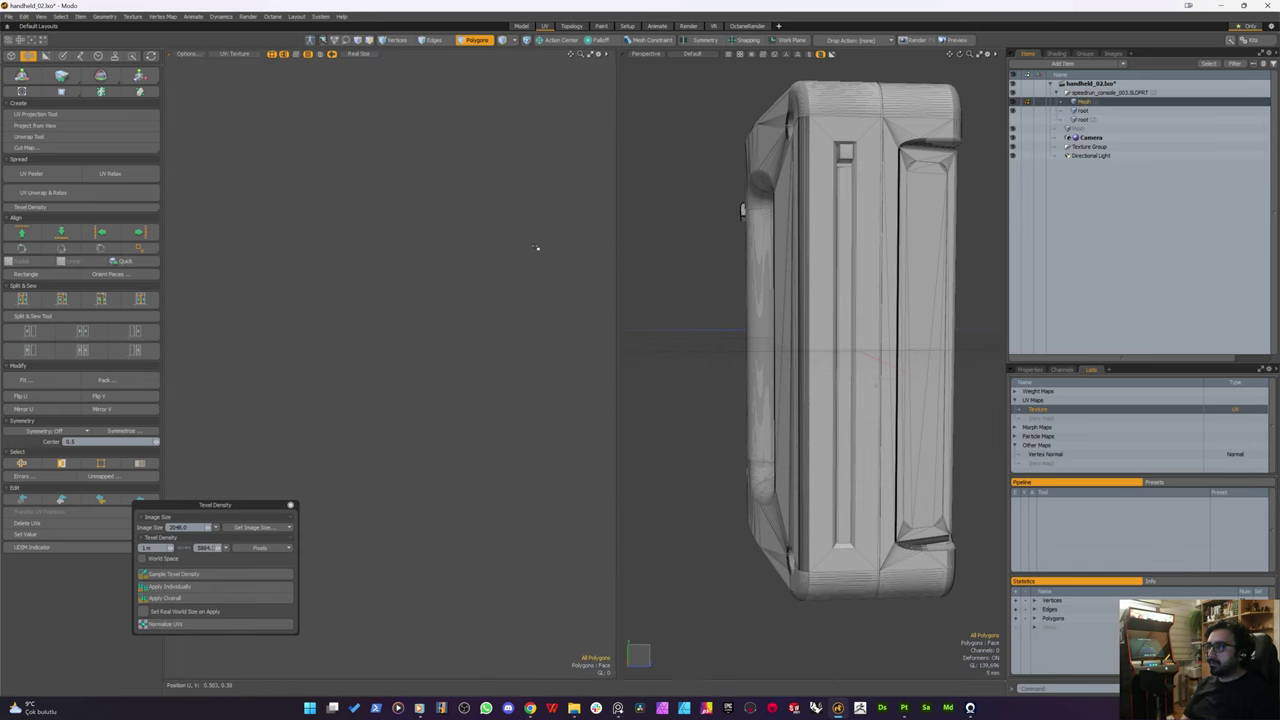
pyautogui.hotkey('ctrl', 'z')
pyautogui.hotkey('ctrl', 'z')
pyautogui.hotkey('ctrl', 'z')
pyautogui.hotkey('ctrl', 'z')
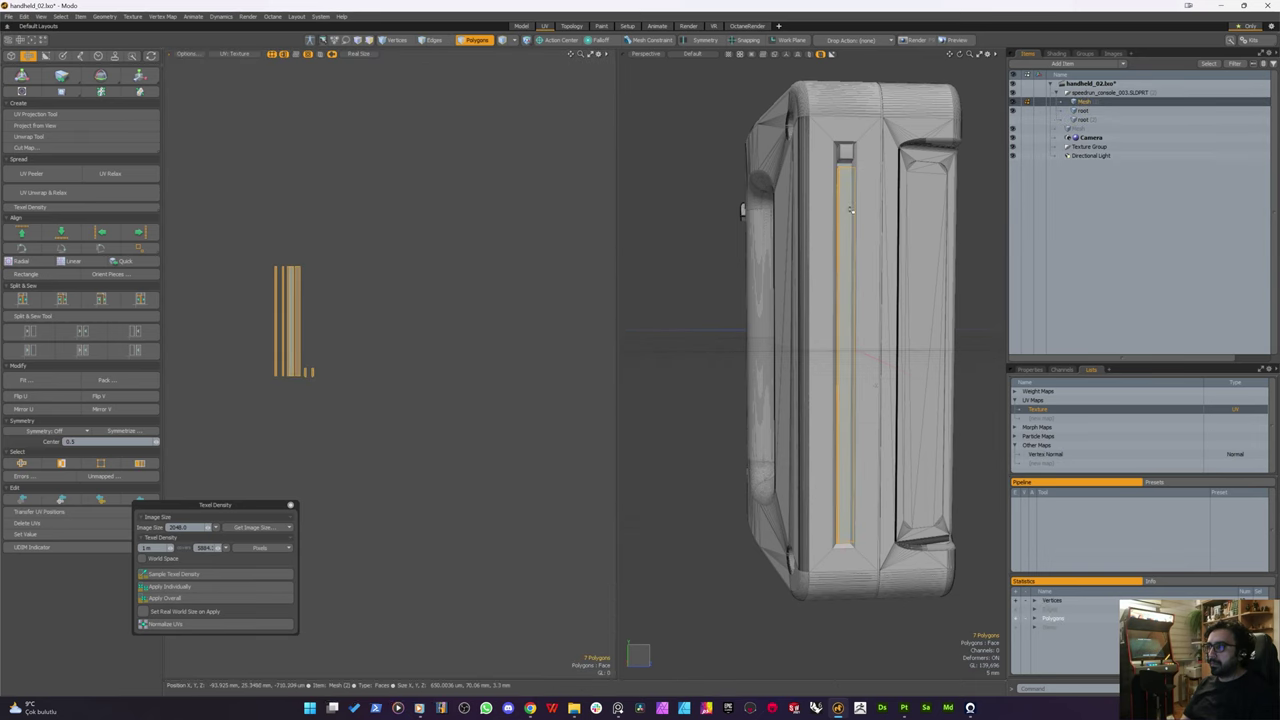
# Step: Cut the seven groove polygons from the Mesh item and paste them into the root mesh
pyautogui.hotkey('ctrl', 'x')
pyautogui.click(1082, 110)
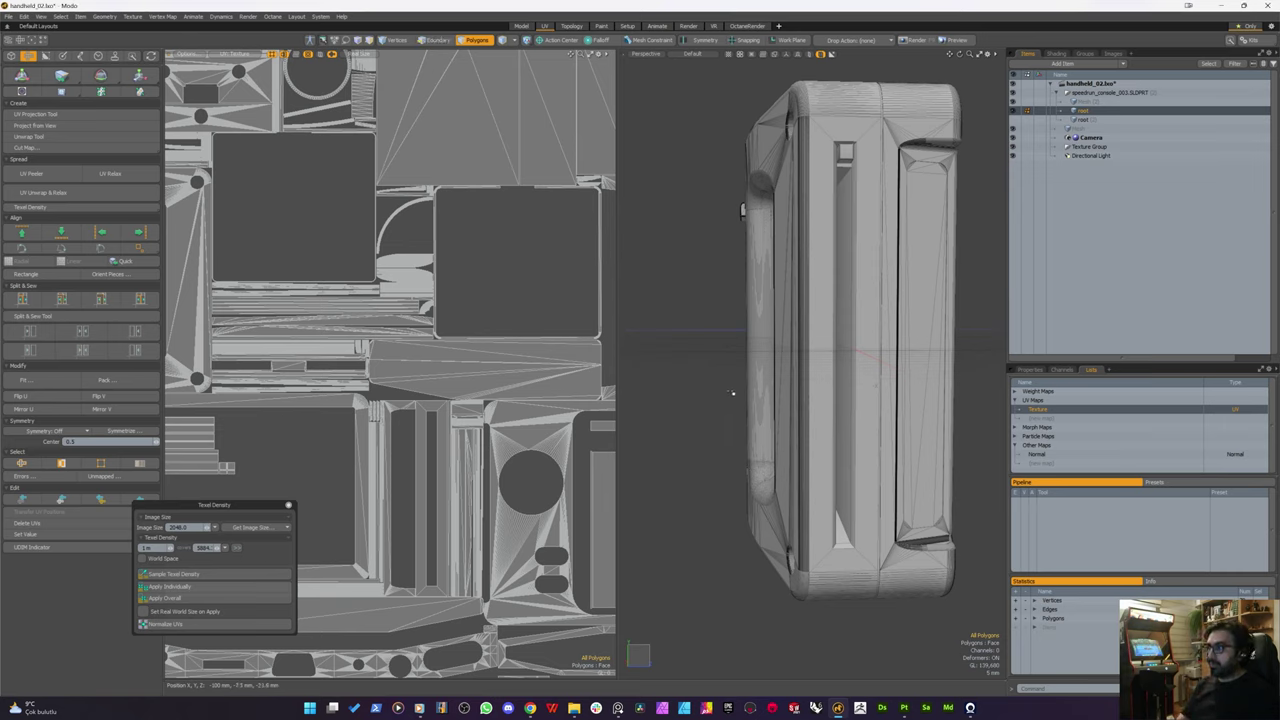
pyautogui.hotkey('ctrl', 'z')
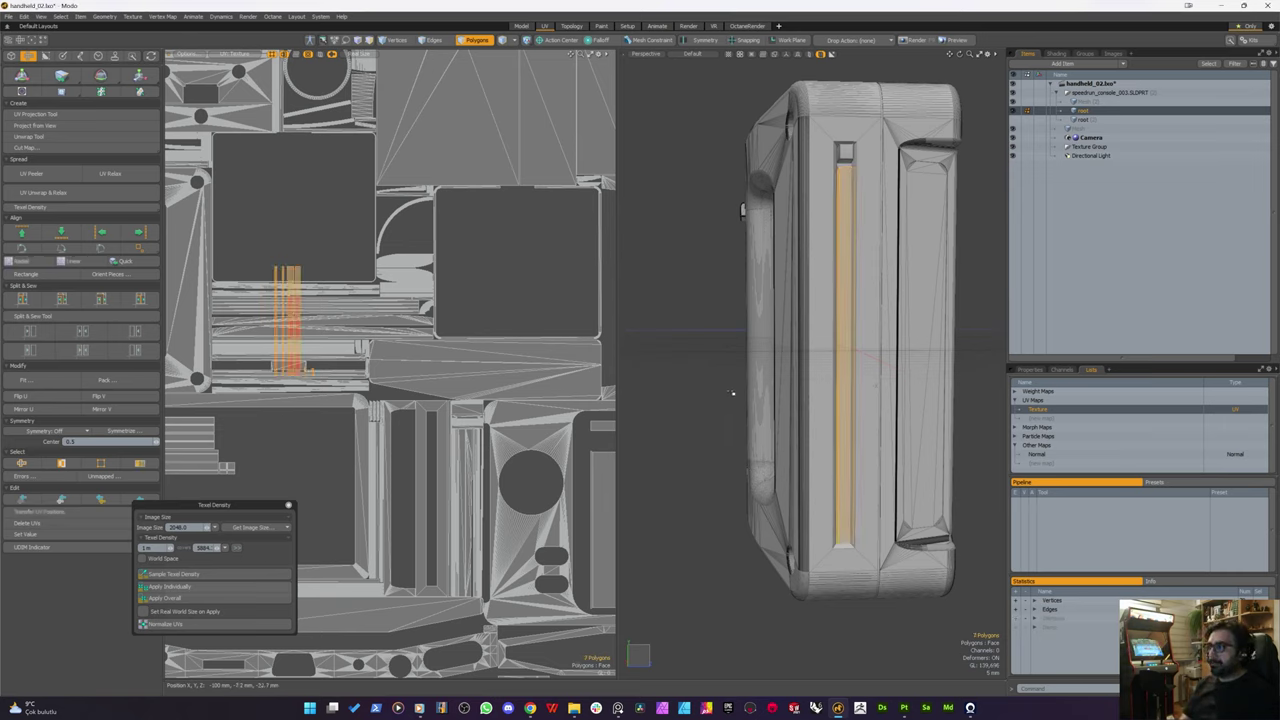
# Step: Move the seven selected groove UV islands down into the empty space inside the large frame-shaped island
pyautogui.keyDown('alt'); pyautogui.moveTo(728, 393); pyautogui.dragTo(632, 264); pyautogui.keyUp('alt')
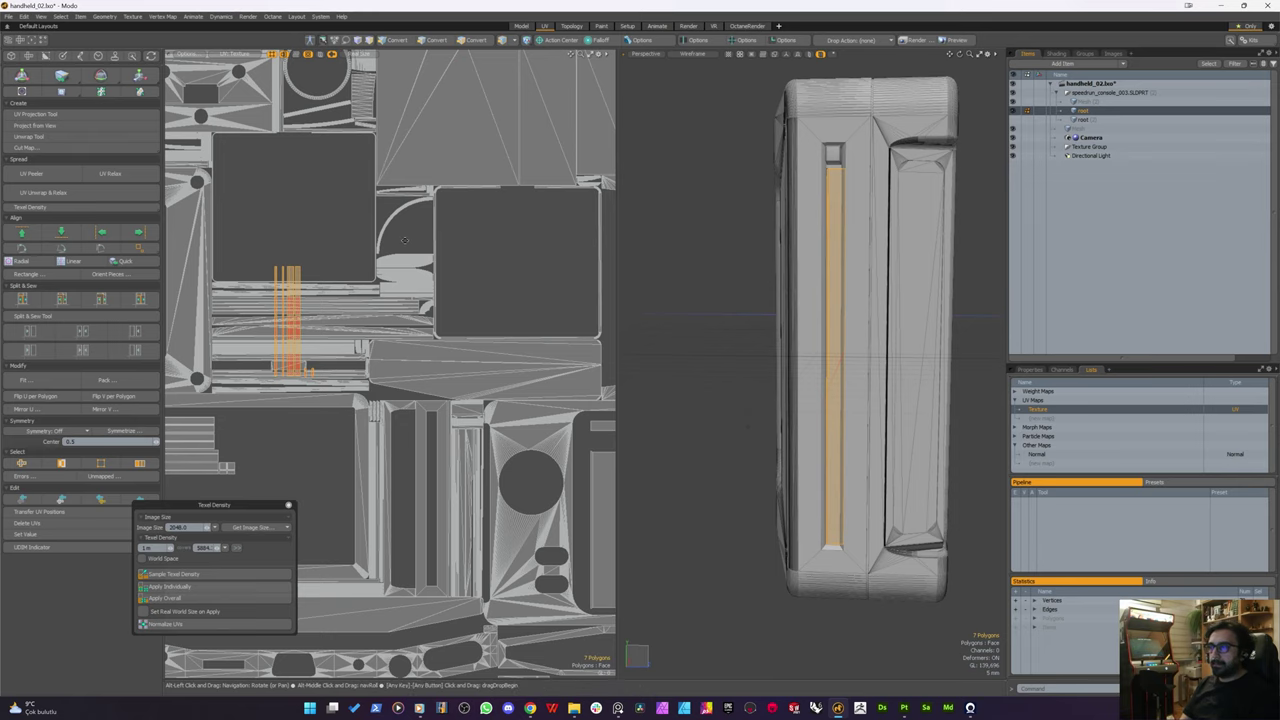
pyautogui.scroll(-2, 423, 230)
pyautogui.keyDown('alt'); pyautogui.moveTo(423, 230); pyautogui.dragTo(541, 163); pyautogui.keyUp('alt')
pyautogui.press('w')
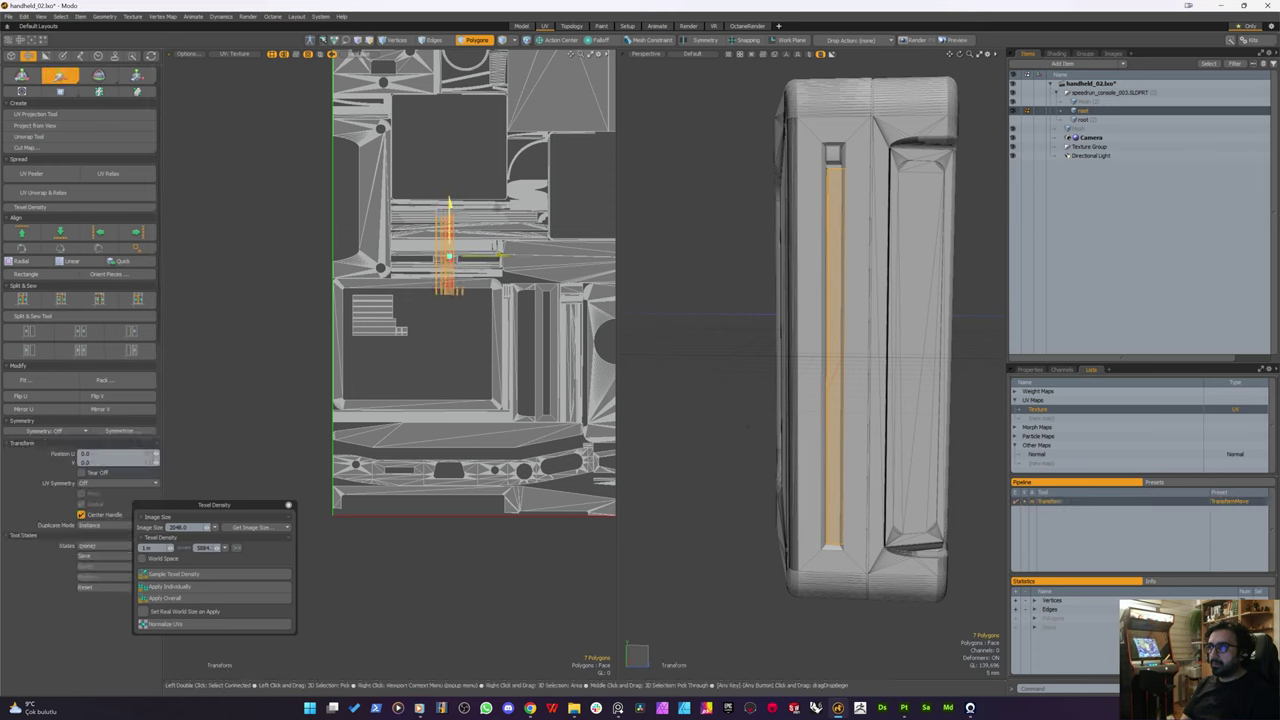
pyautogui.moveTo(449, 268); pyautogui.dragTo(449, 349)
pyautogui.press('space')
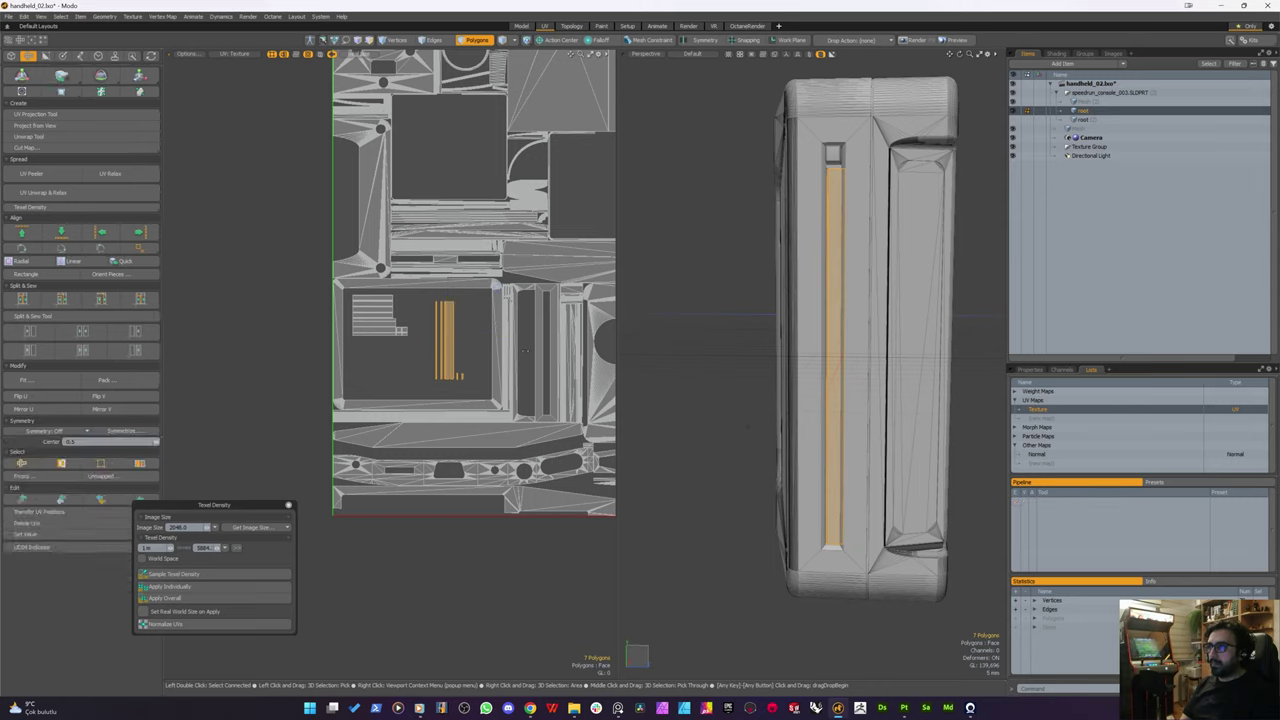
# Step: Examine the rest of the UV layout around the moved groove islands, including the large panel islands
pyautogui.press('w')
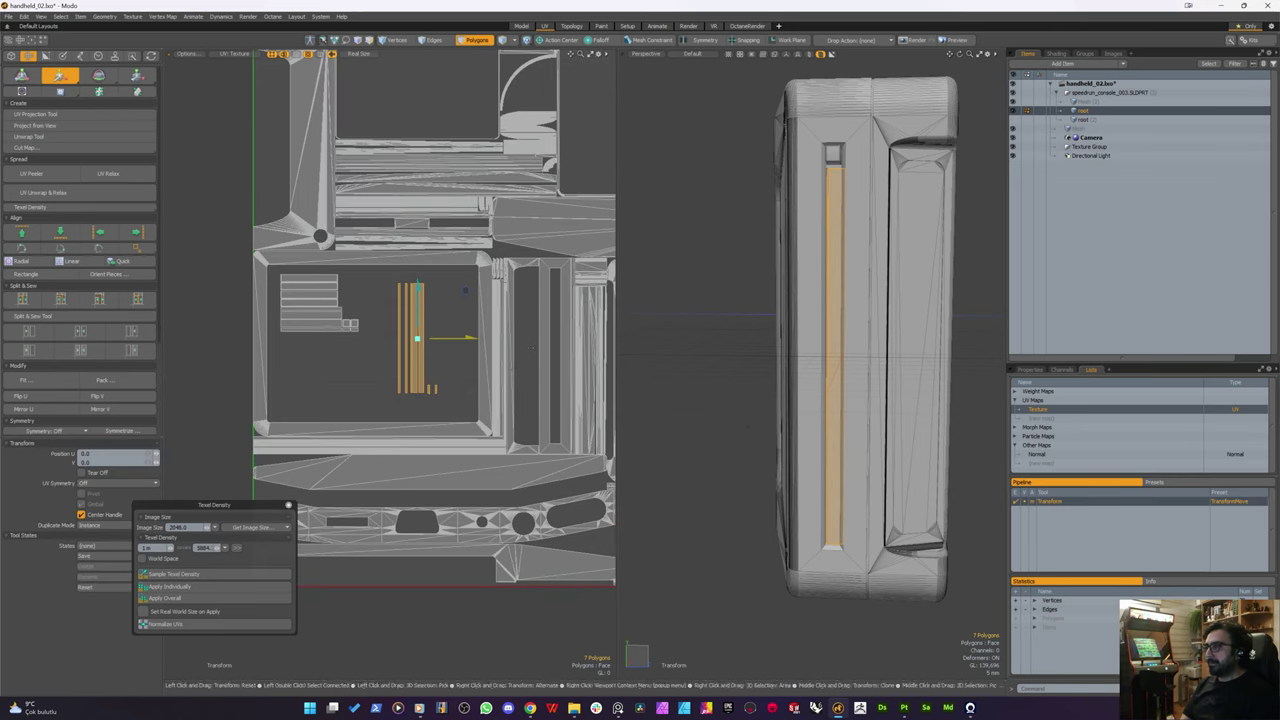
pyautogui.scroll(-2, 464, 357)
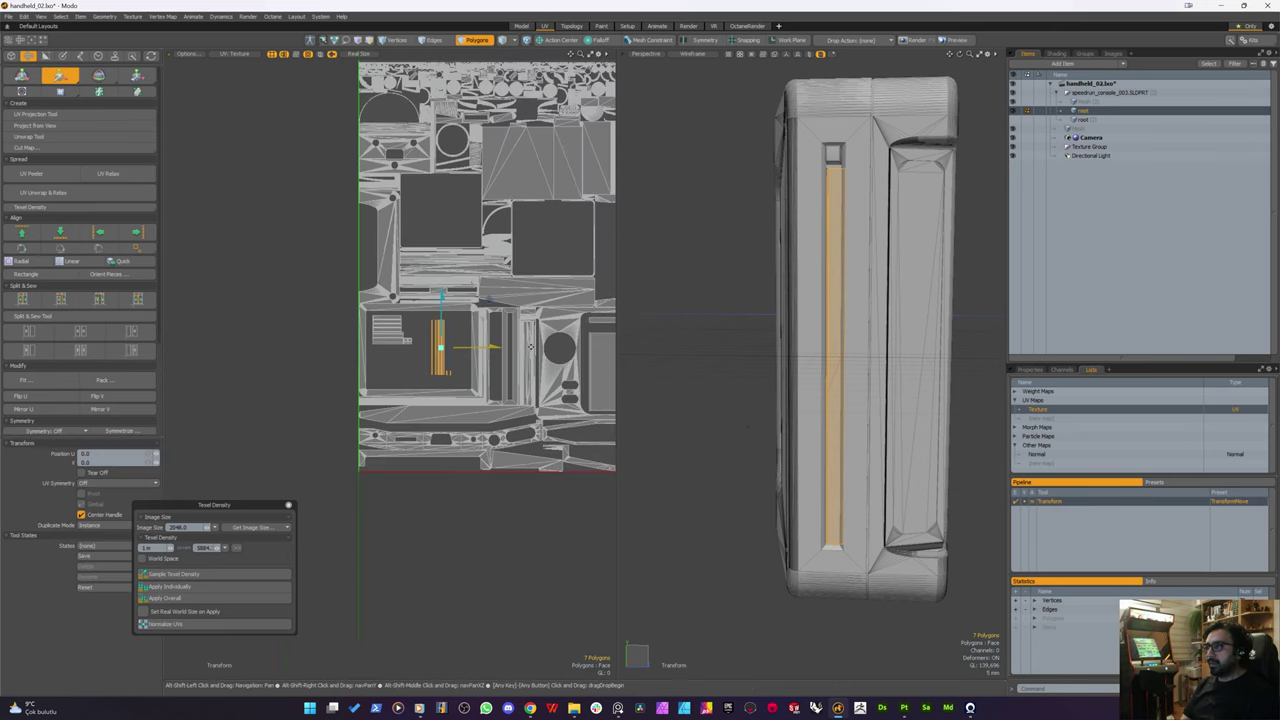
pyautogui.keyDown('alt'); pyautogui.keyDown('shift'); pyautogui.moveTo(418, 341); pyautogui.dragTo(338, 349); pyautogui.keyUp('shift'); pyautogui.keyUp('alt')
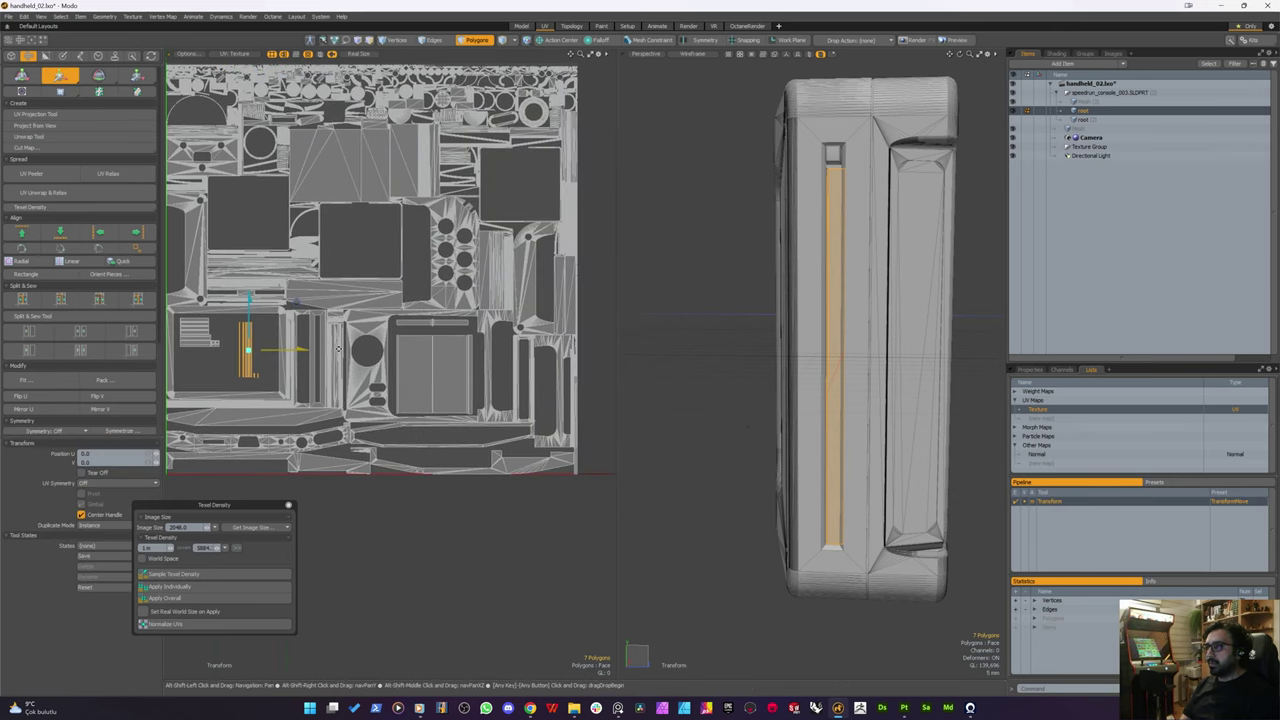
pyautogui.scroll(6, 571, 415)
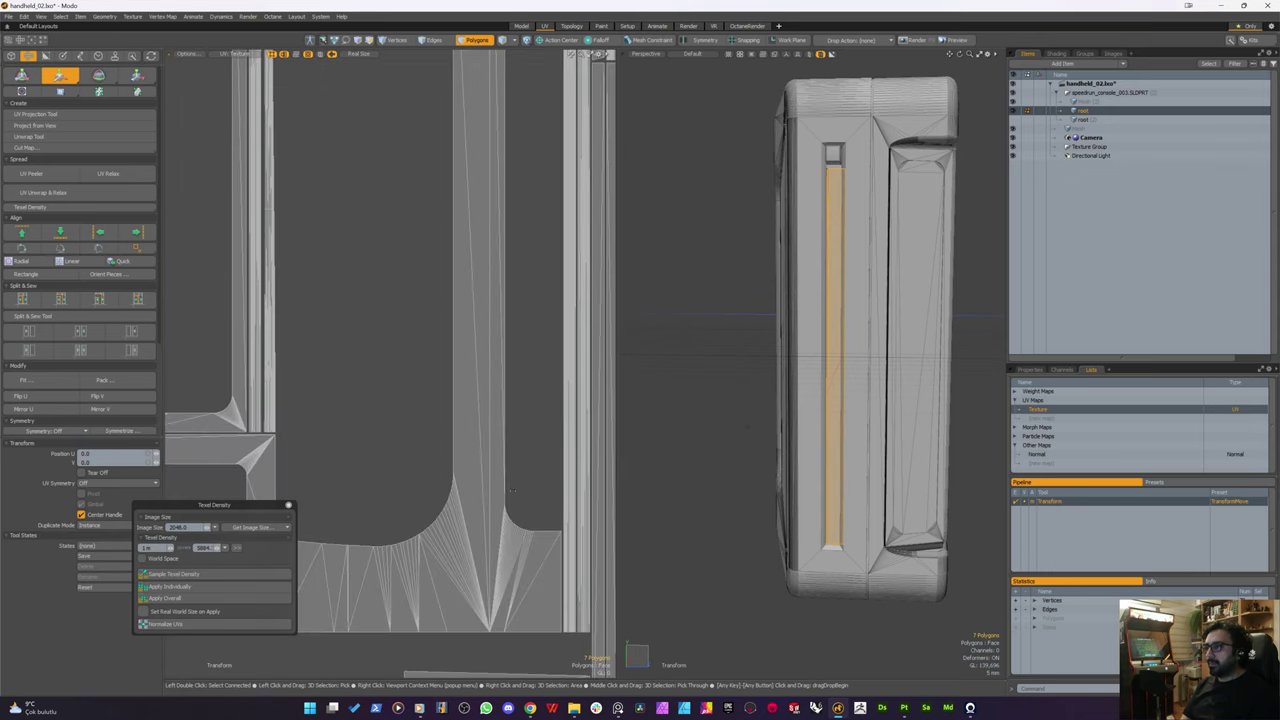
pyautogui.scroll(-3, 518, 503)
pyautogui.scroll(-5, 519, 502)
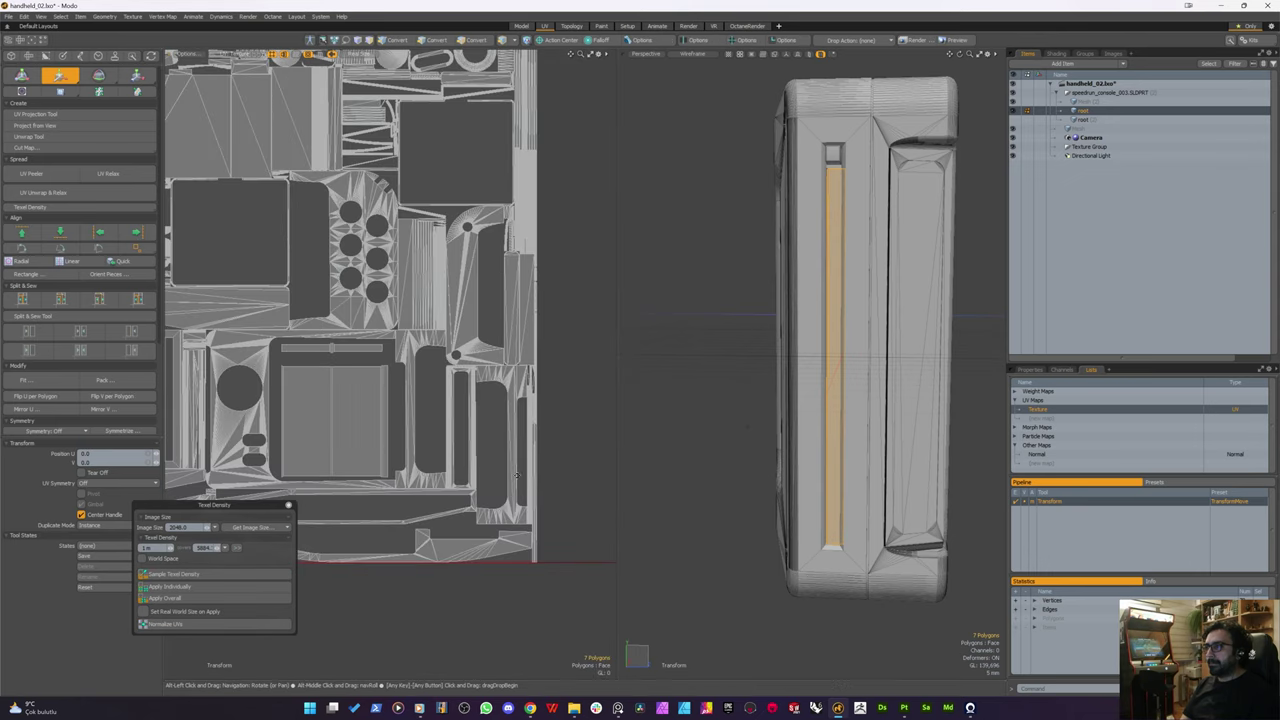
pyautogui.scroll(3, 396, 326)
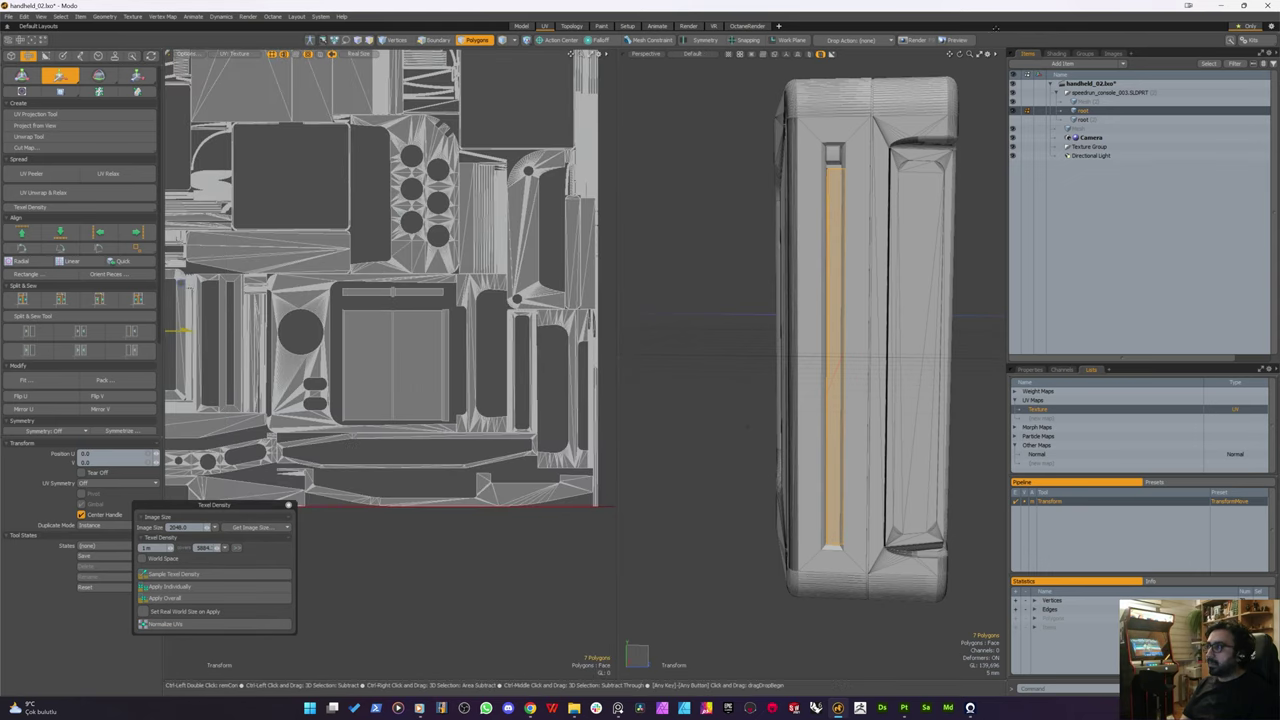
# Step: Save the scene and export the root mesh layer as FBX, replacing handheld_02.fbx
pyautogui.hotkey('ctrl', 's')
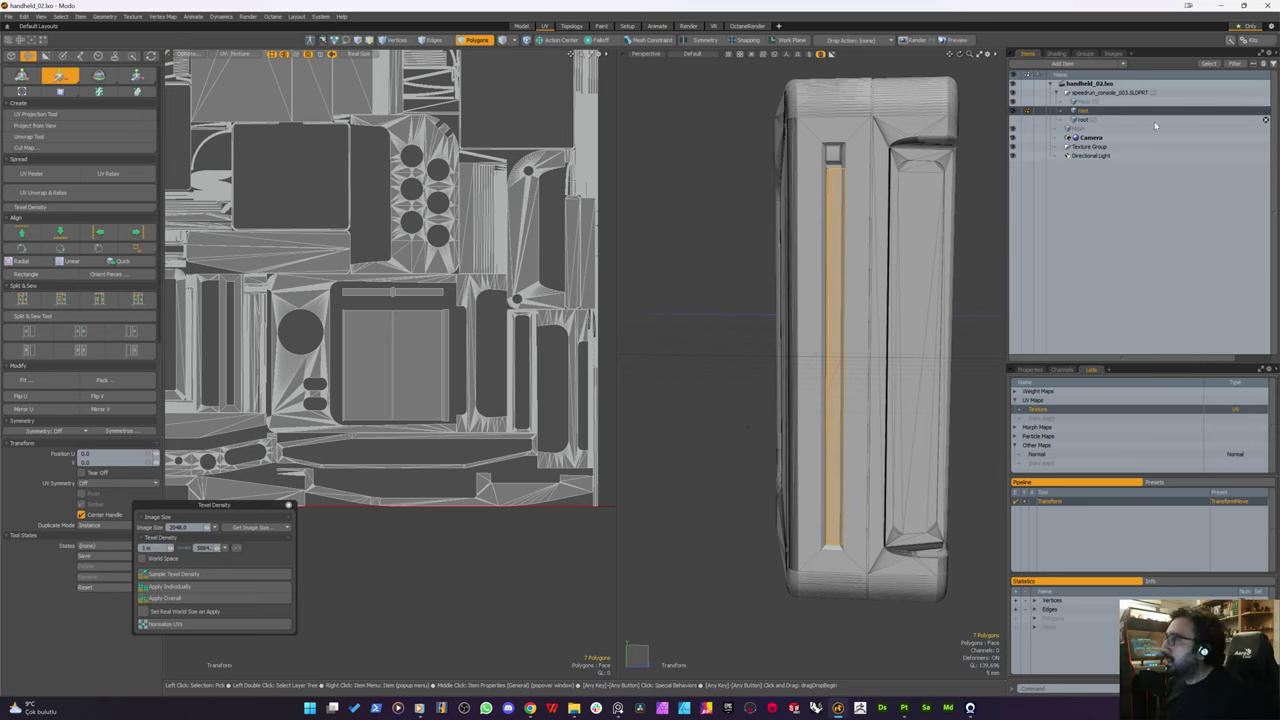
pyautogui.rightClick(1081, 111)
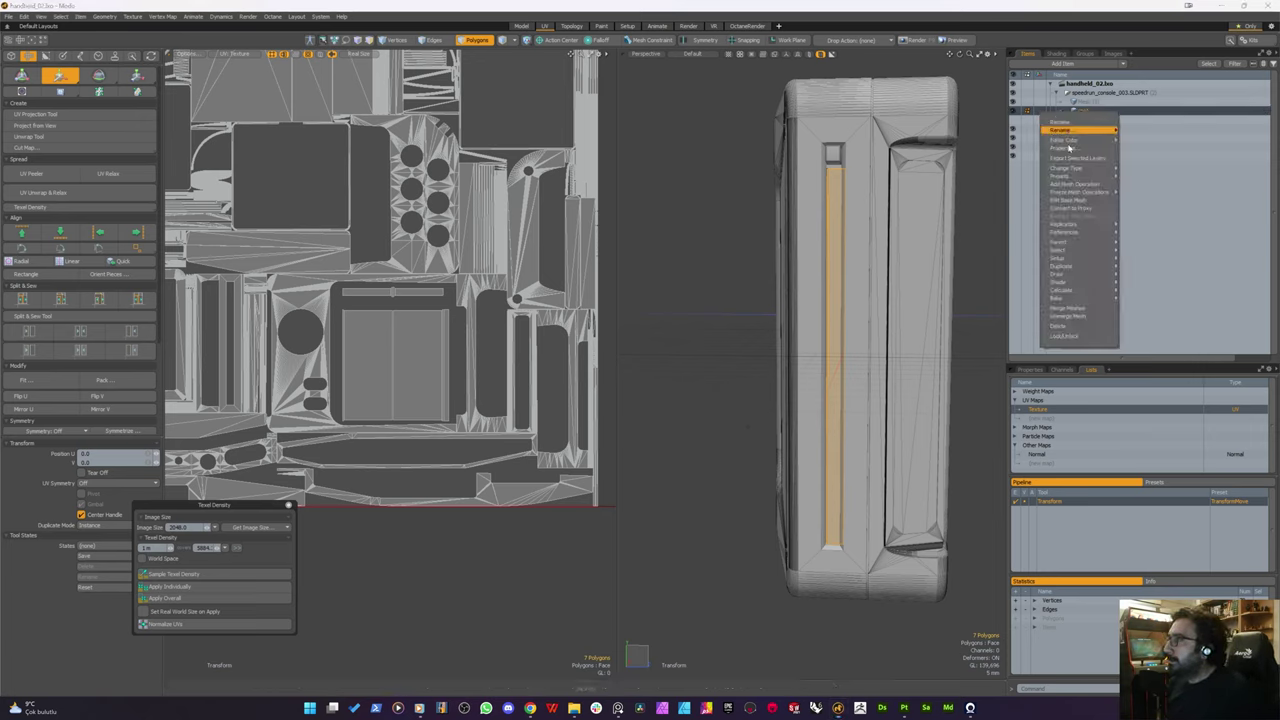
pyautogui.click(1068, 158)
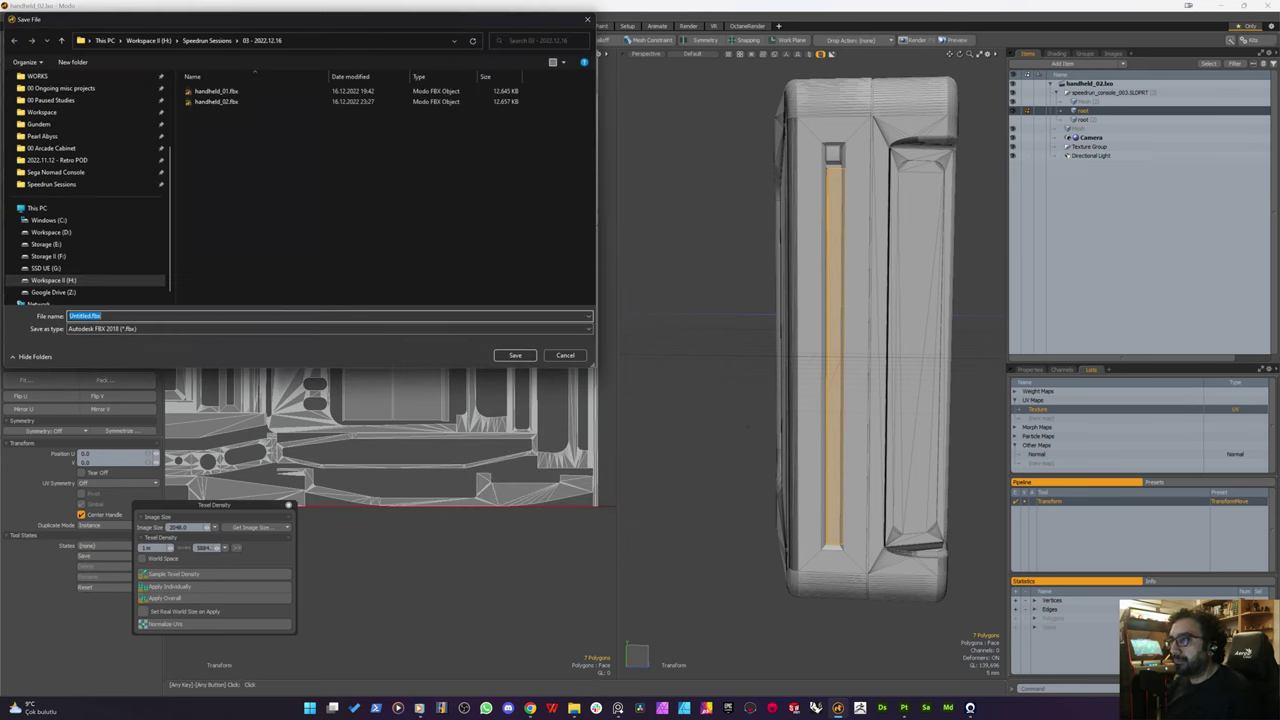
pyautogui.click(224, 103)
pyautogui.doubleClick(226, 104)
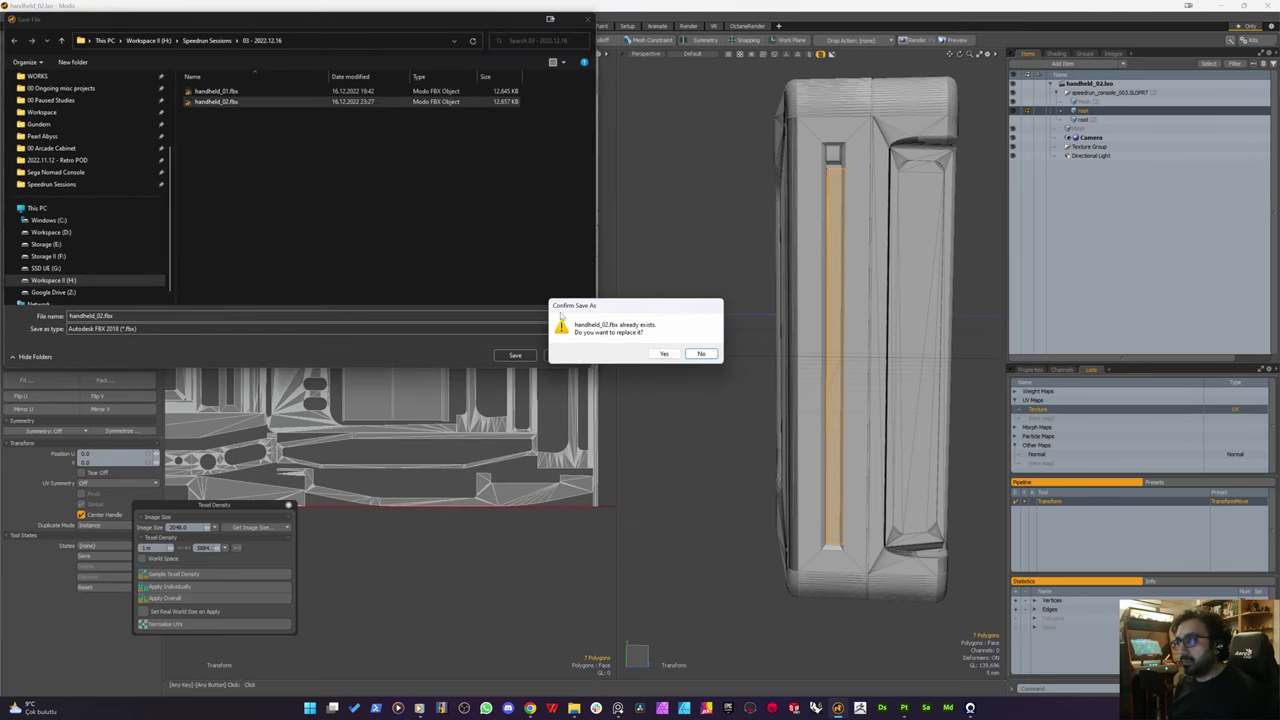
pyautogui.click(664, 354)
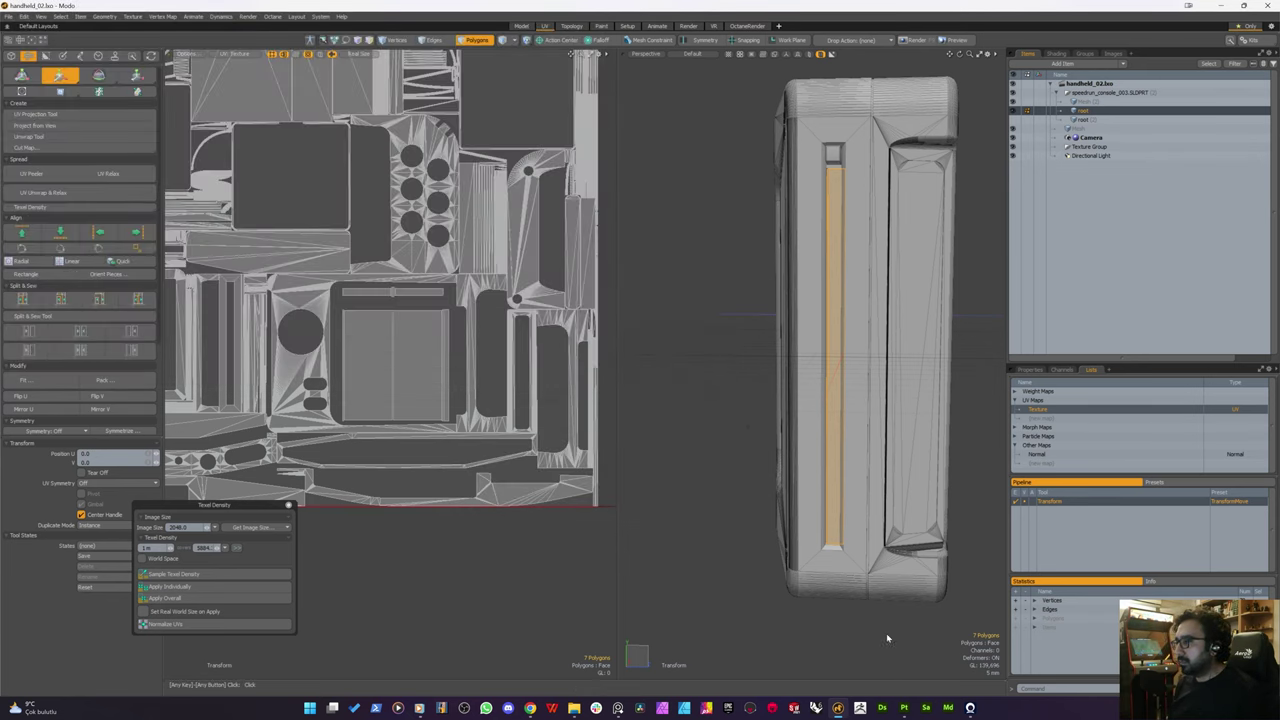
# Step: Switch to Substance 3D Painter and reload handheld_02.fbx as the mesh in the project configuration
pyautogui.click(903, 706)
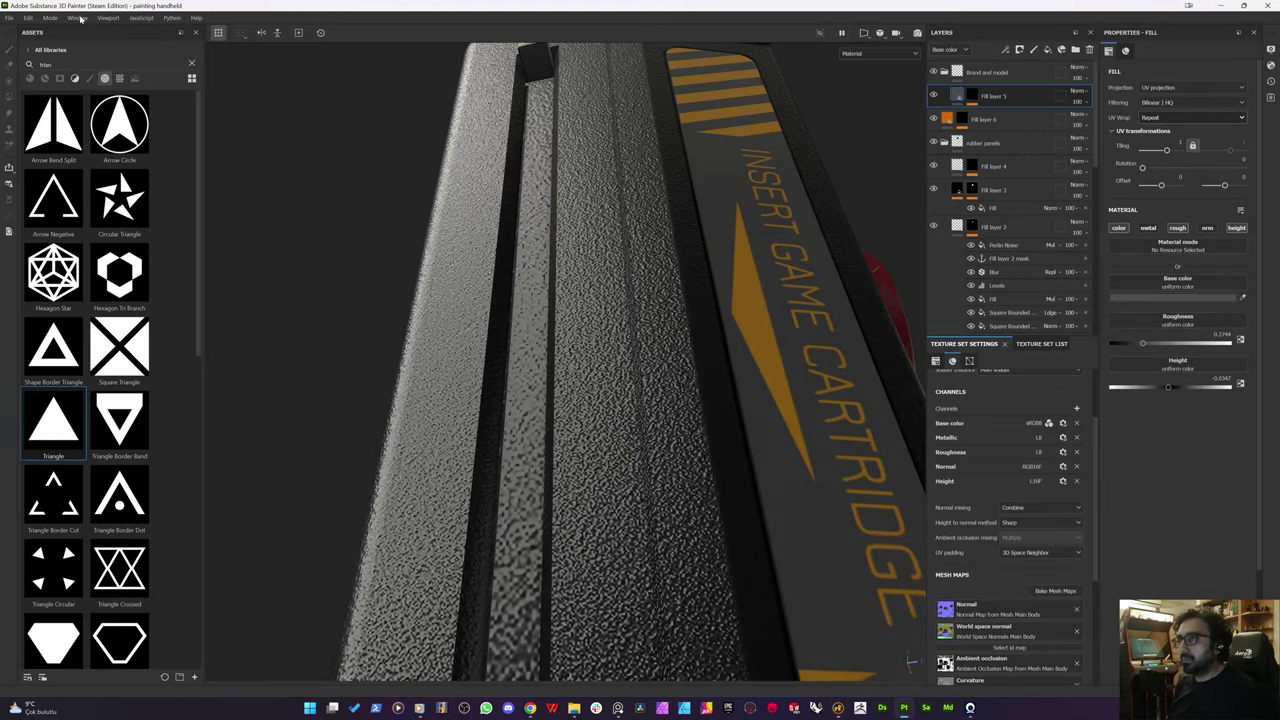
pyautogui.click(8, 18)
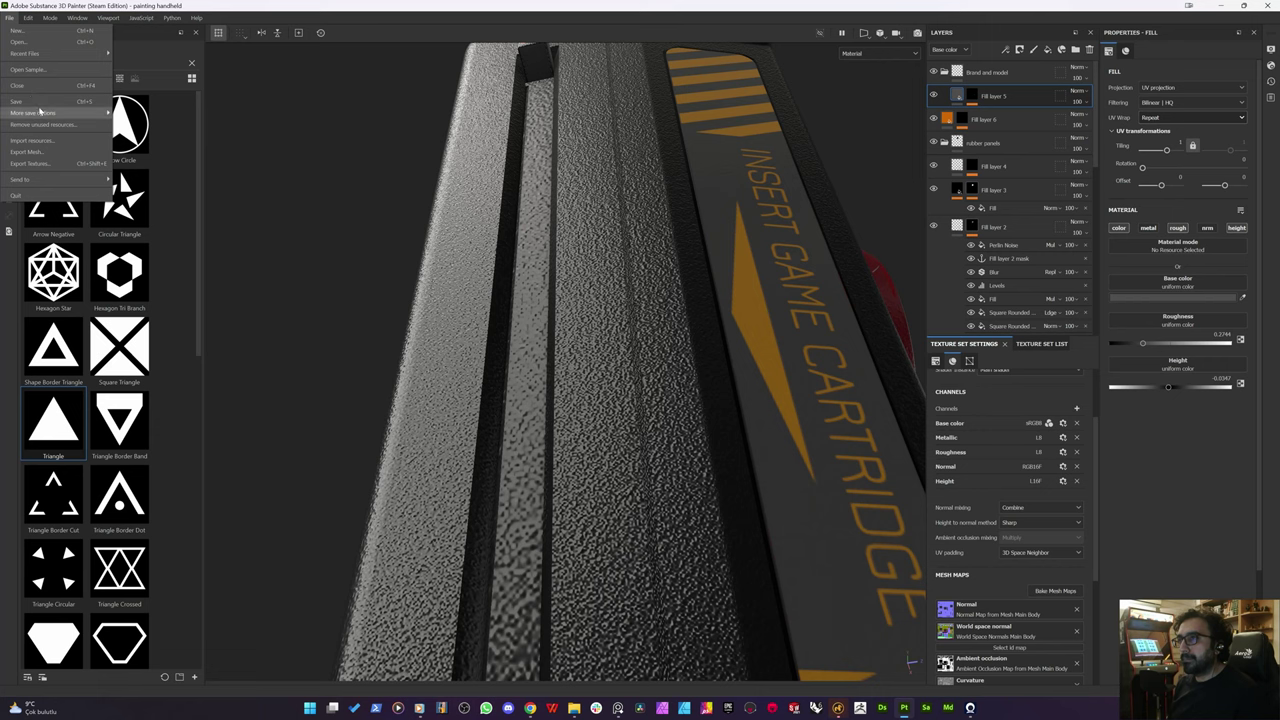
pyautogui.moveTo(34, 18)
pyautogui.click(55, 53)
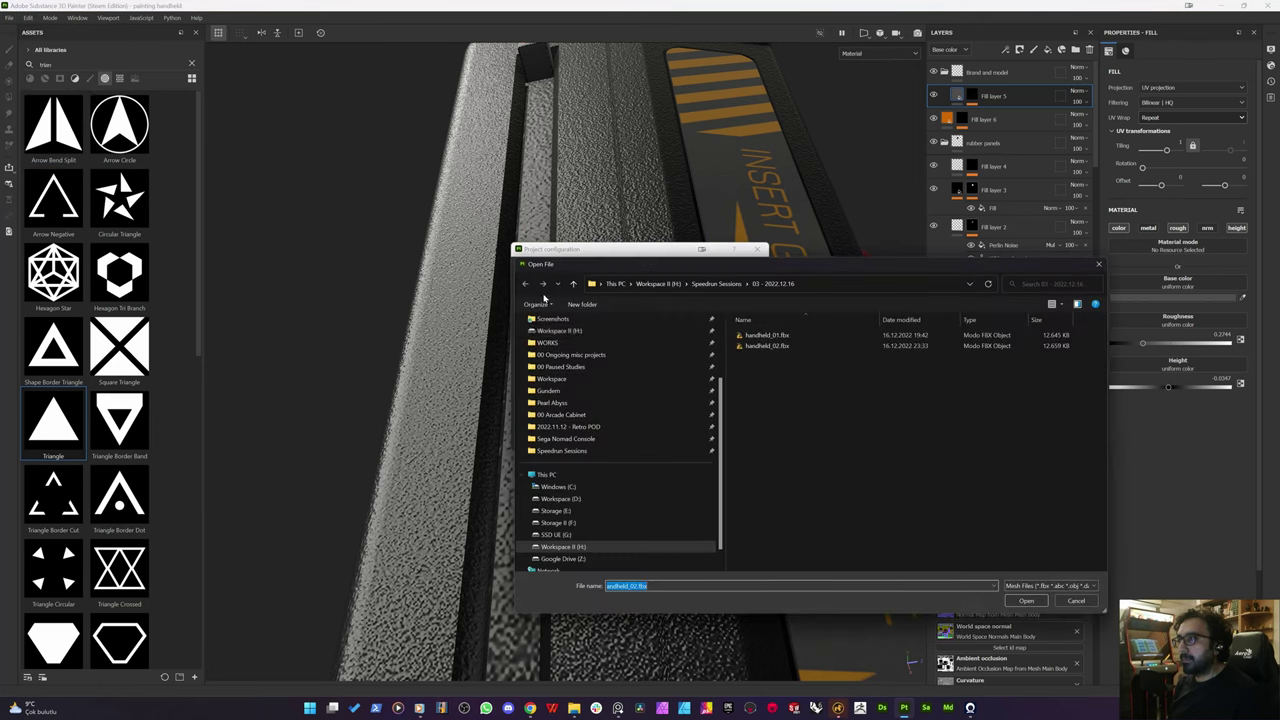
pyautogui.doubleClick(740, 346)
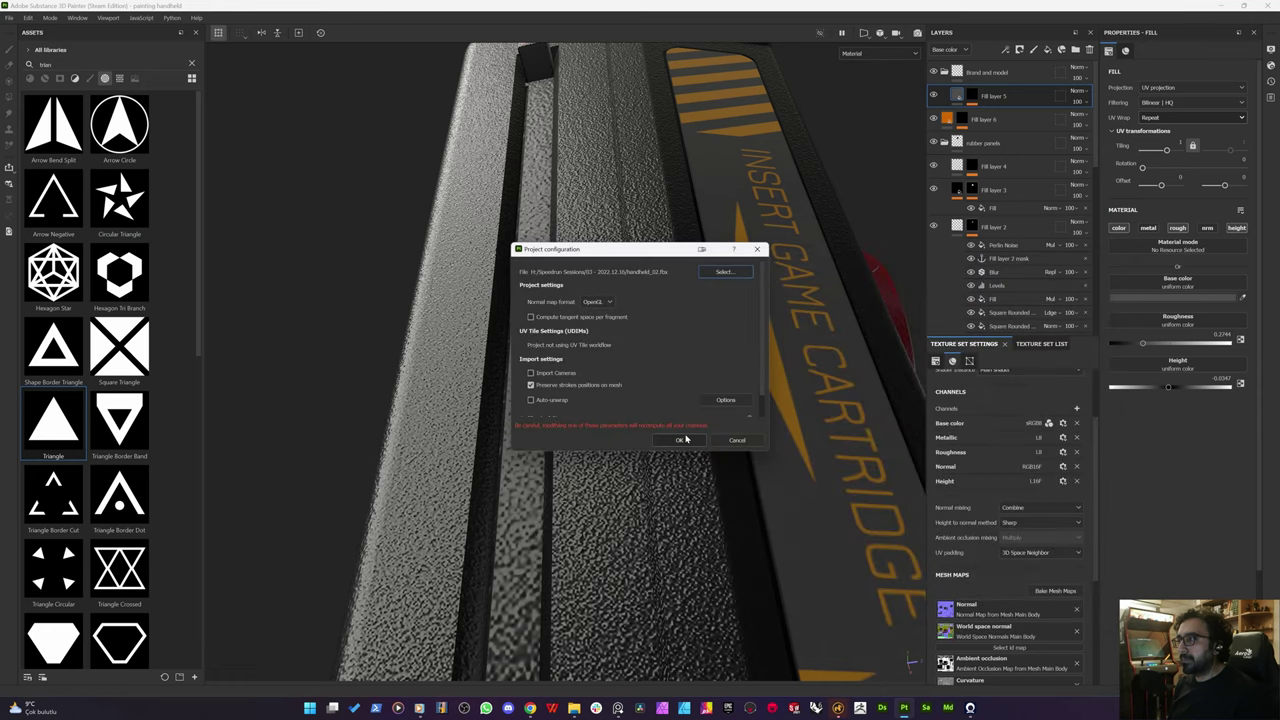
pyautogui.click(685, 440)
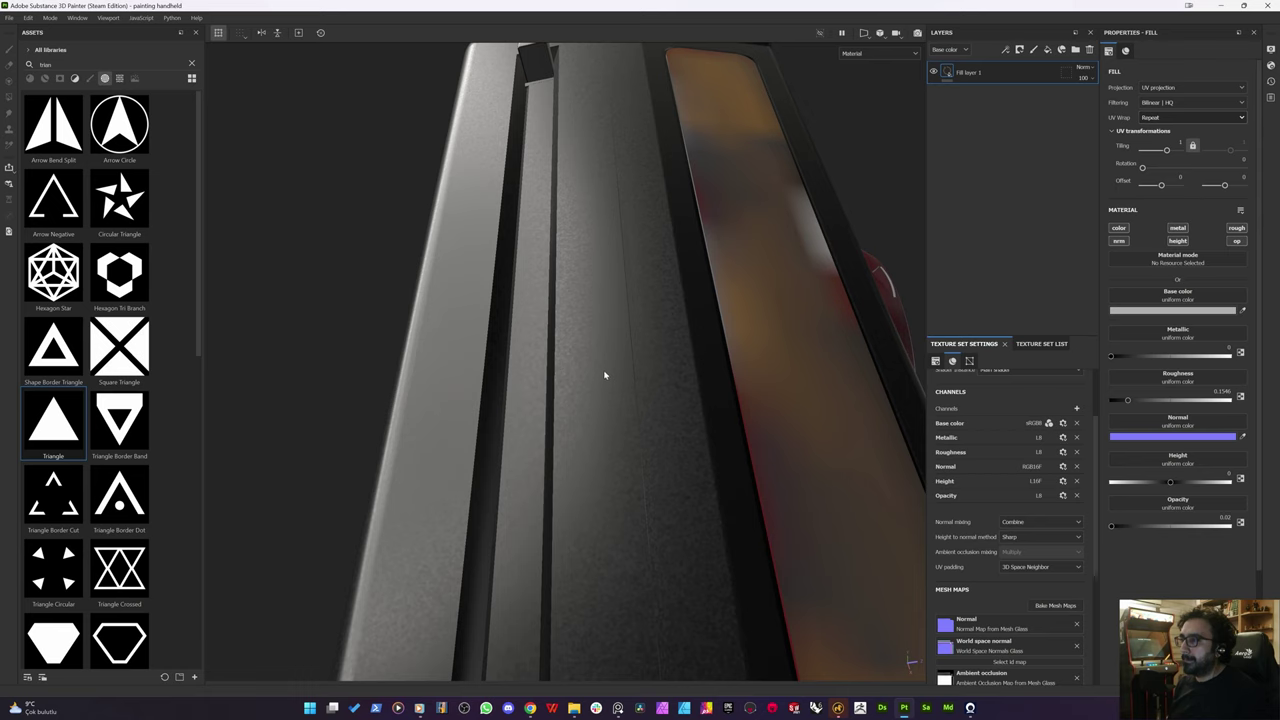
# Step: Select the Main Body texture set and bake the mesh maps for that set only
pyautogui.scroll(-2, 603, 367)
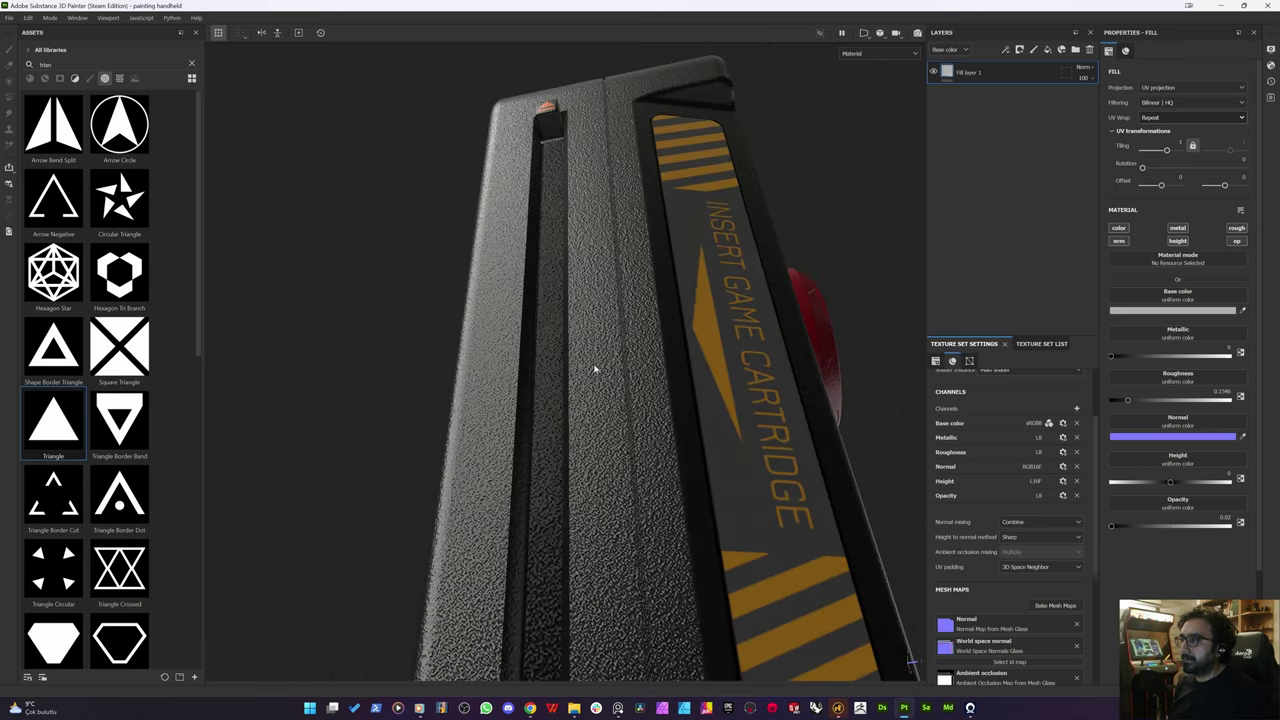
pyautogui.keyDown('alt'); pyautogui.moveTo(595, 367); pyautogui.dragTo(576, 390); pyautogui.keyUp('alt')
pyautogui.keyDown('alt'); pyautogui.moveTo(510, 428); pyautogui.dragTo(491, 299); pyautogui.keyUp('alt')
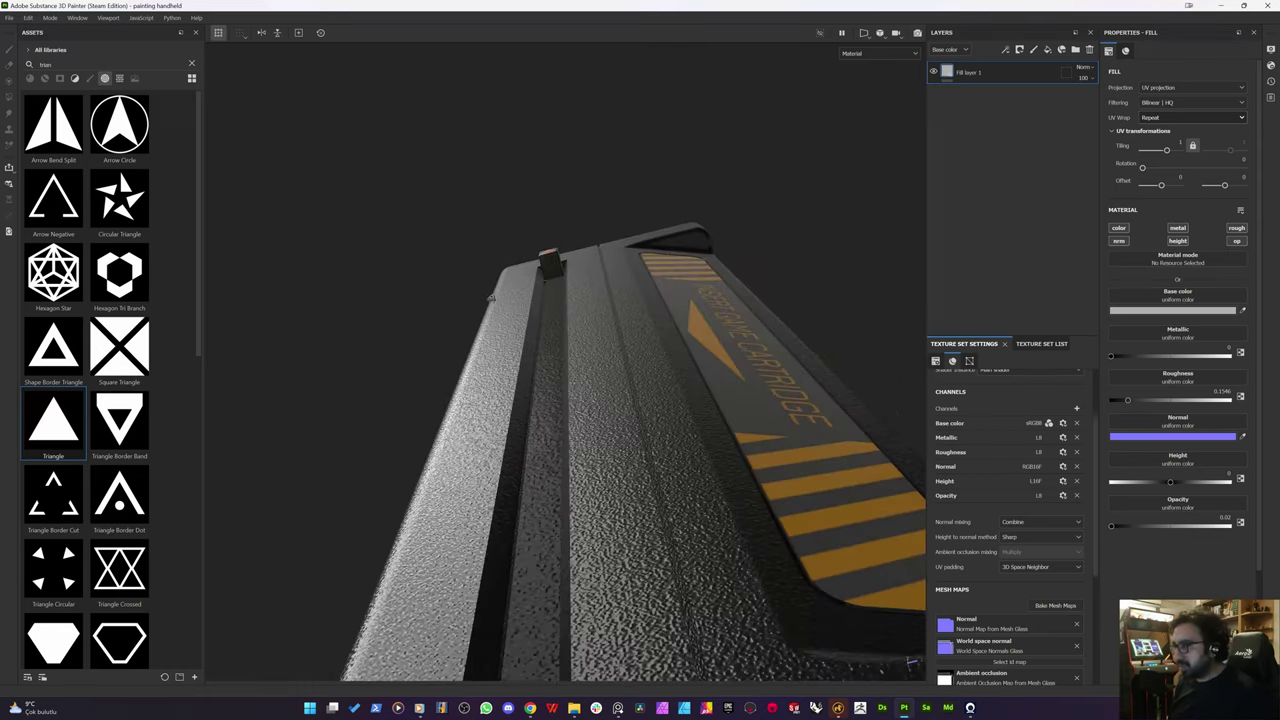
pyautogui.click(1040, 344)
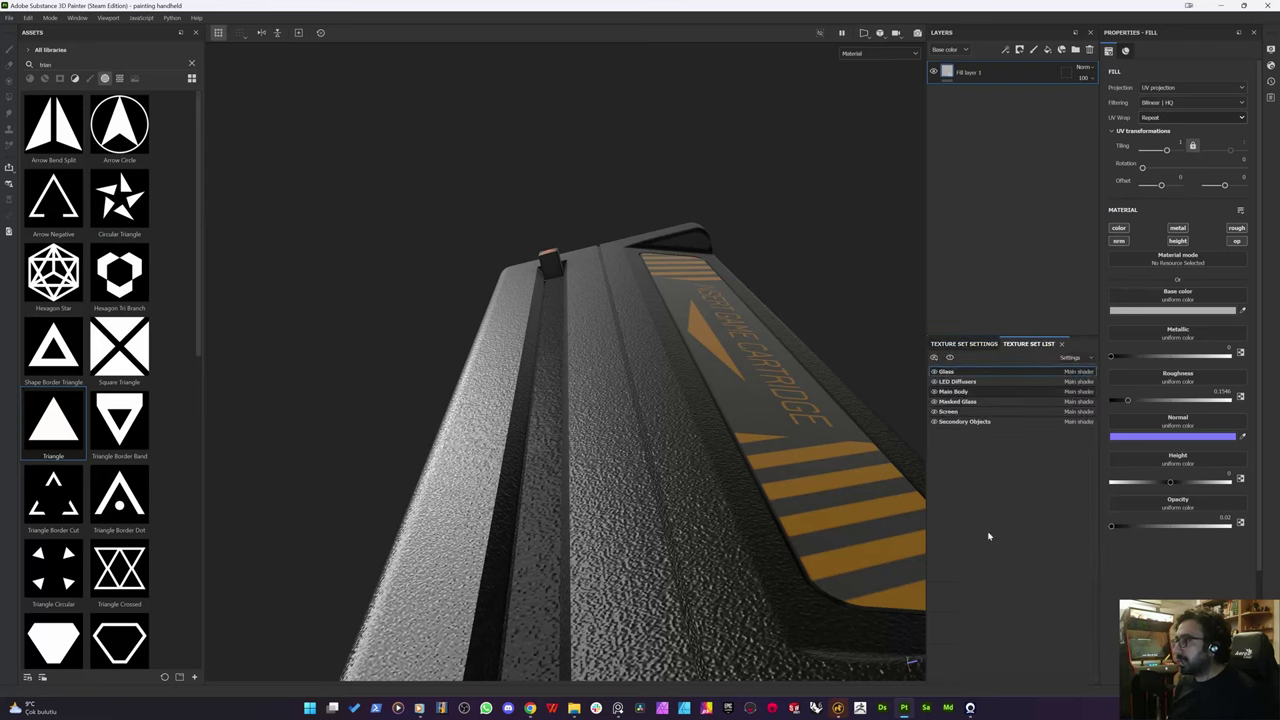
pyautogui.click(954, 391)
pyautogui.click(964, 344)
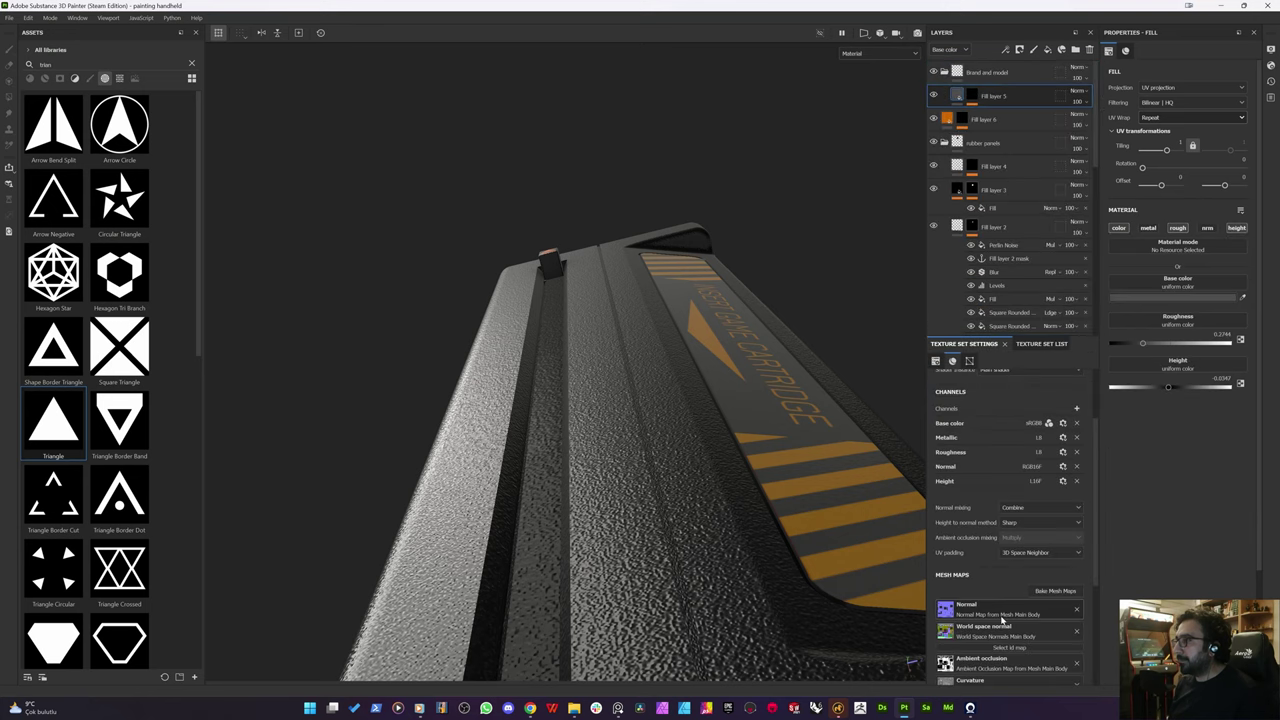
pyautogui.click(1058, 591)
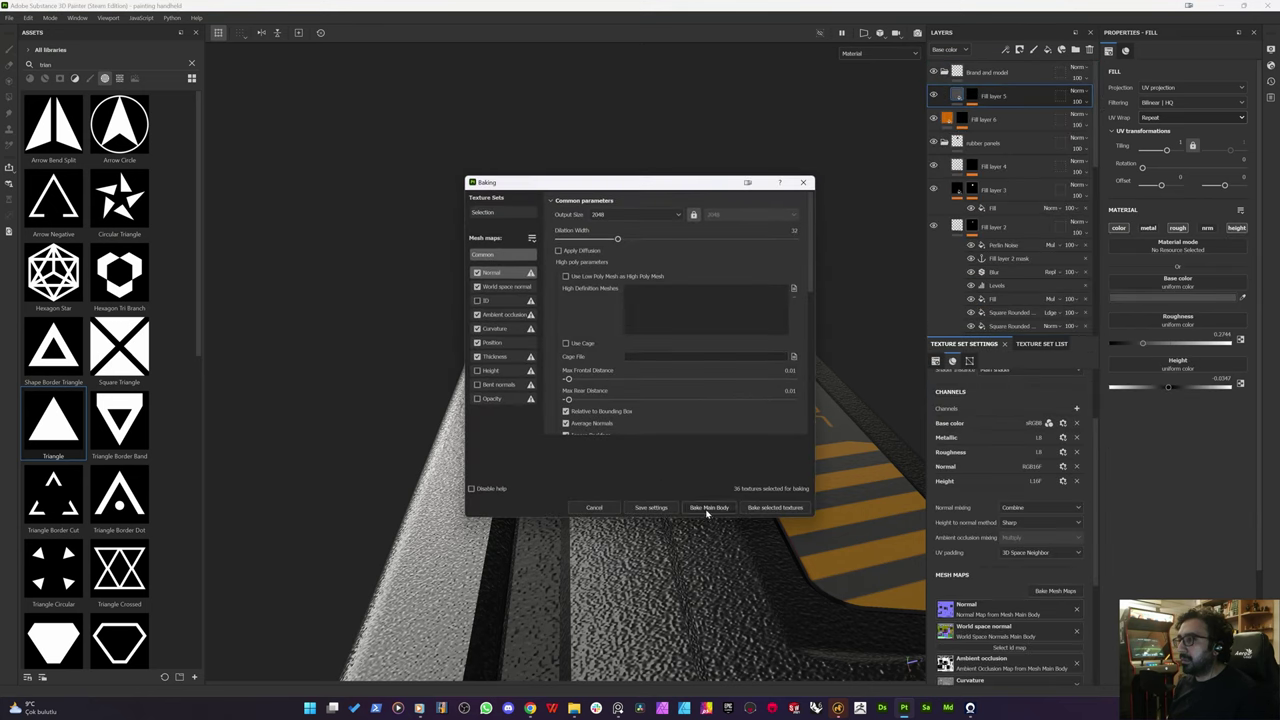
pyautogui.click(708, 508)
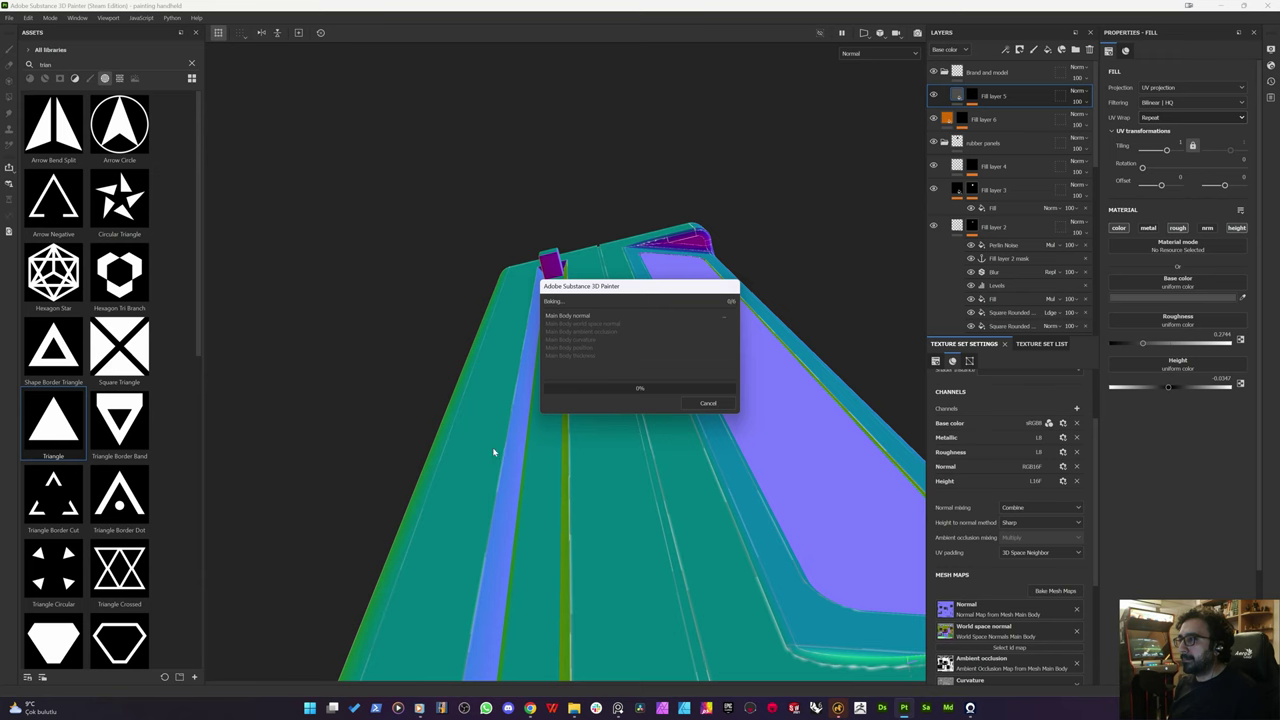
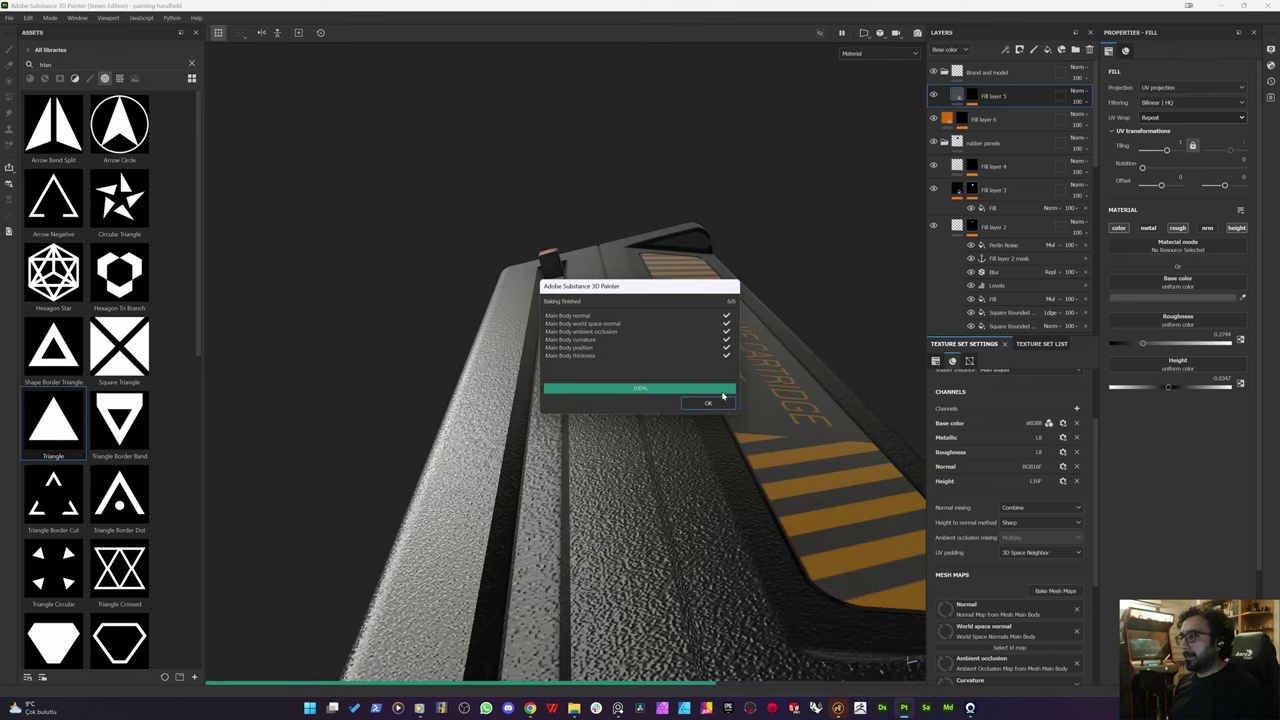
pyautogui.click(708, 405)
# Step: Examine the rebaked grain on the side groove and look through the Main Body layer stack for the layers affecting it
pyautogui.keyDown('alt'); pyautogui.moveTo(565, 409); pyautogui.dragTo(469, 426, button='right'); pyautogui.keyUp('alt')
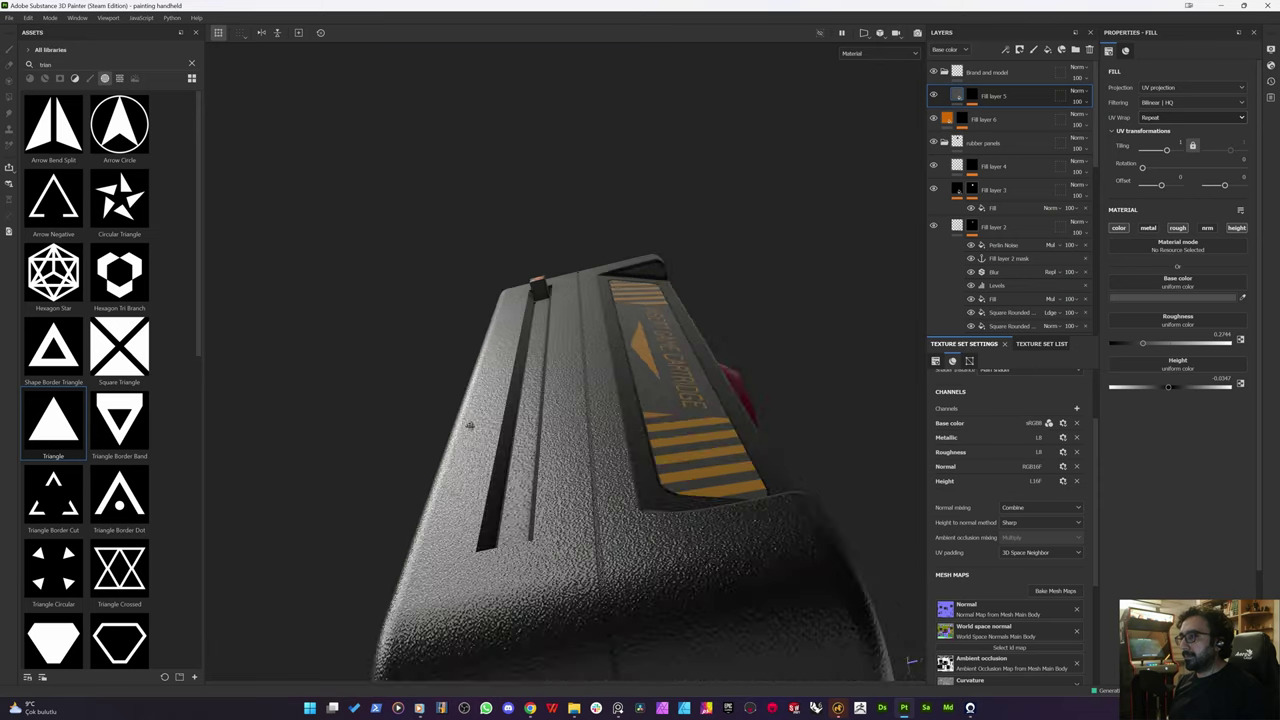
pyautogui.moveTo(469, 426)
pyautogui.keyDown('alt'); pyautogui.mouseDown()
pyautogui.moveTo(510, 573)
pyautogui.moveTo(470, 558)
pyautogui.moveTo(451, 477)
pyautogui.moveTo(468, 448)
pyautogui.mouseUp(); pyautogui.keyUp('alt')
pyautogui.scroll(5, 549, 252)
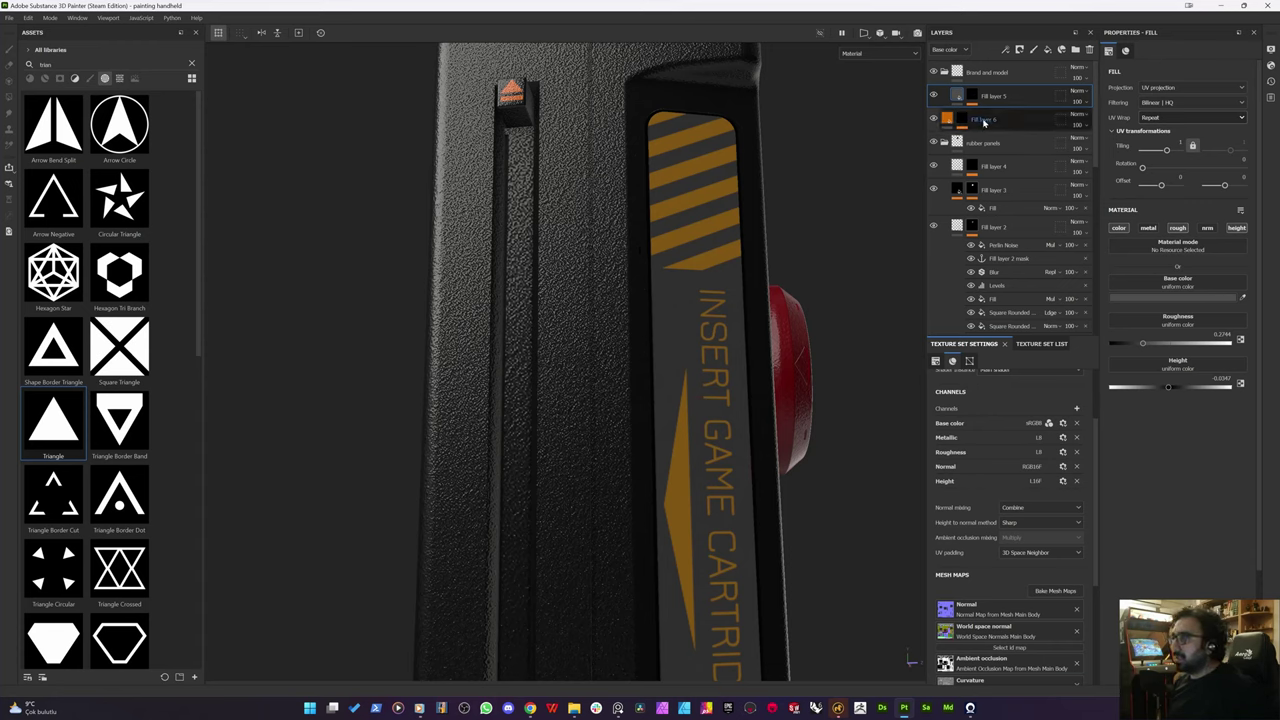
pyautogui.click(1038, 345)
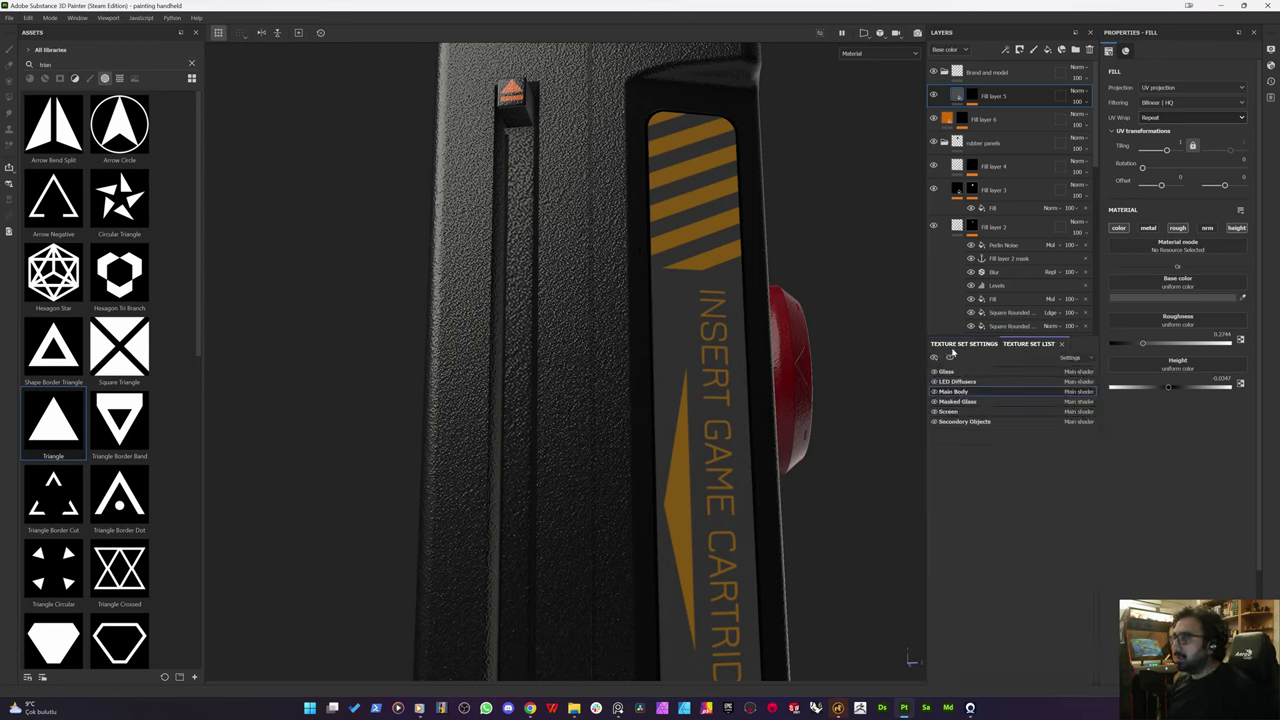
pyautogui.scroll(-5, 980, 290)
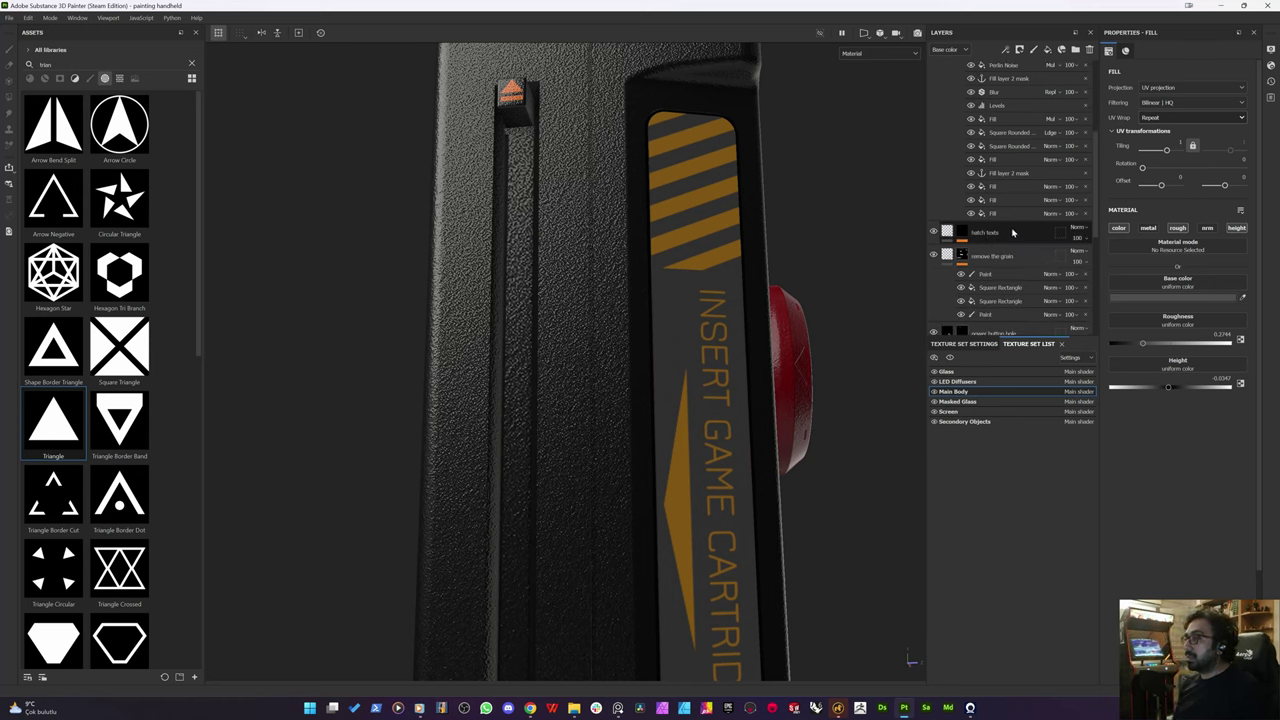
pyautogui.scroll(5, 1012, 232)
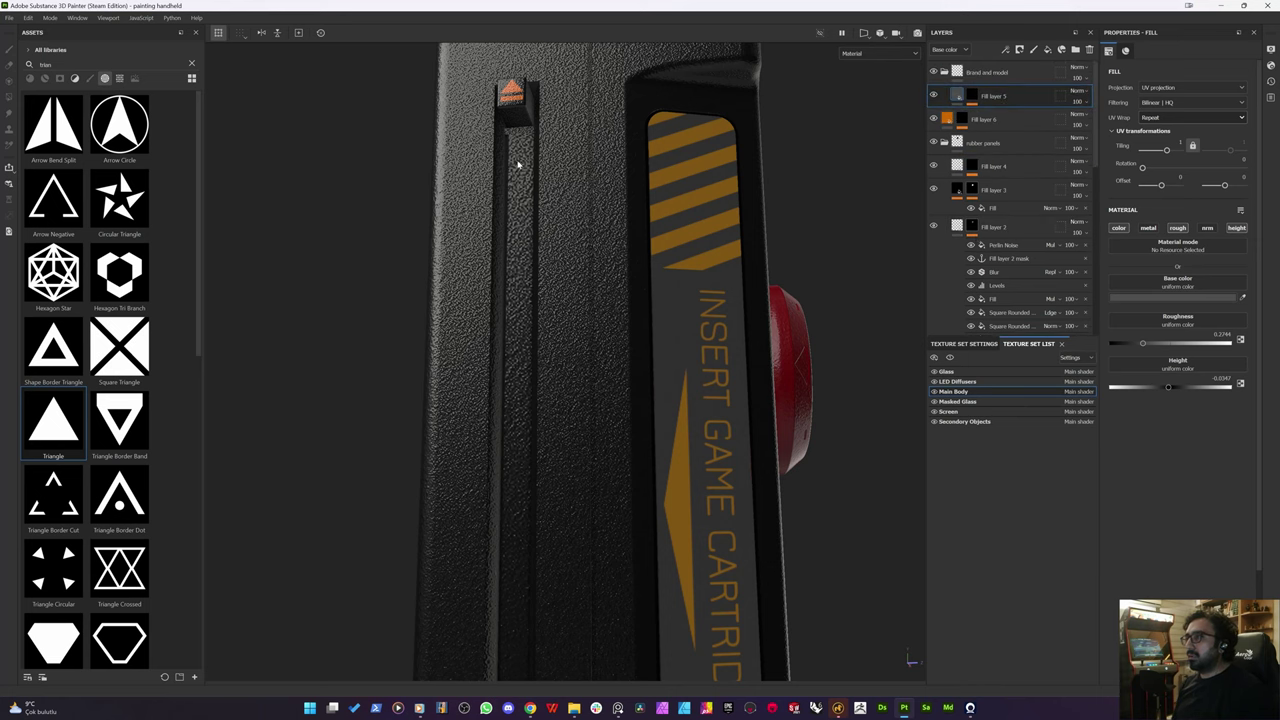
pyautogui.keyDown('alt'); pyautogui.moveTo(478, 328); pyautogui.dragTo(515, 255); pyautogui.keyUp('alt')
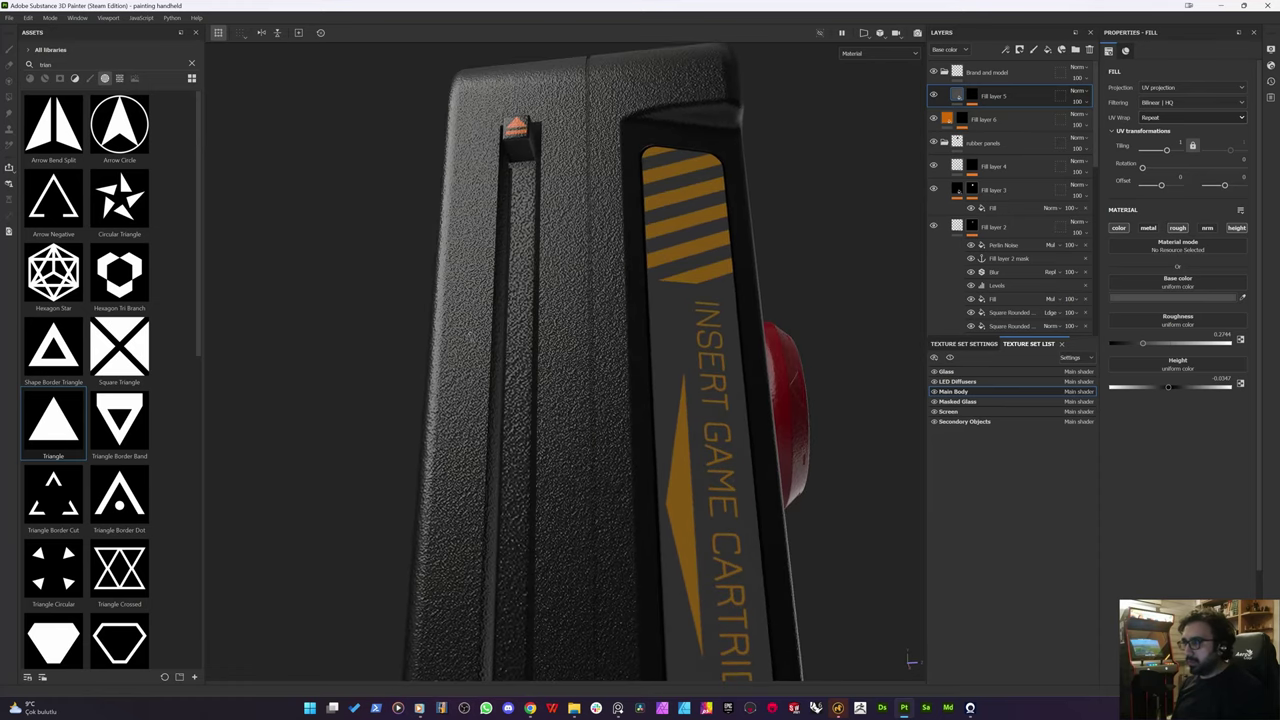
pyautogui.scroll(-5, 983, 240)
pyautogui.scroll(-5, 983, 240)
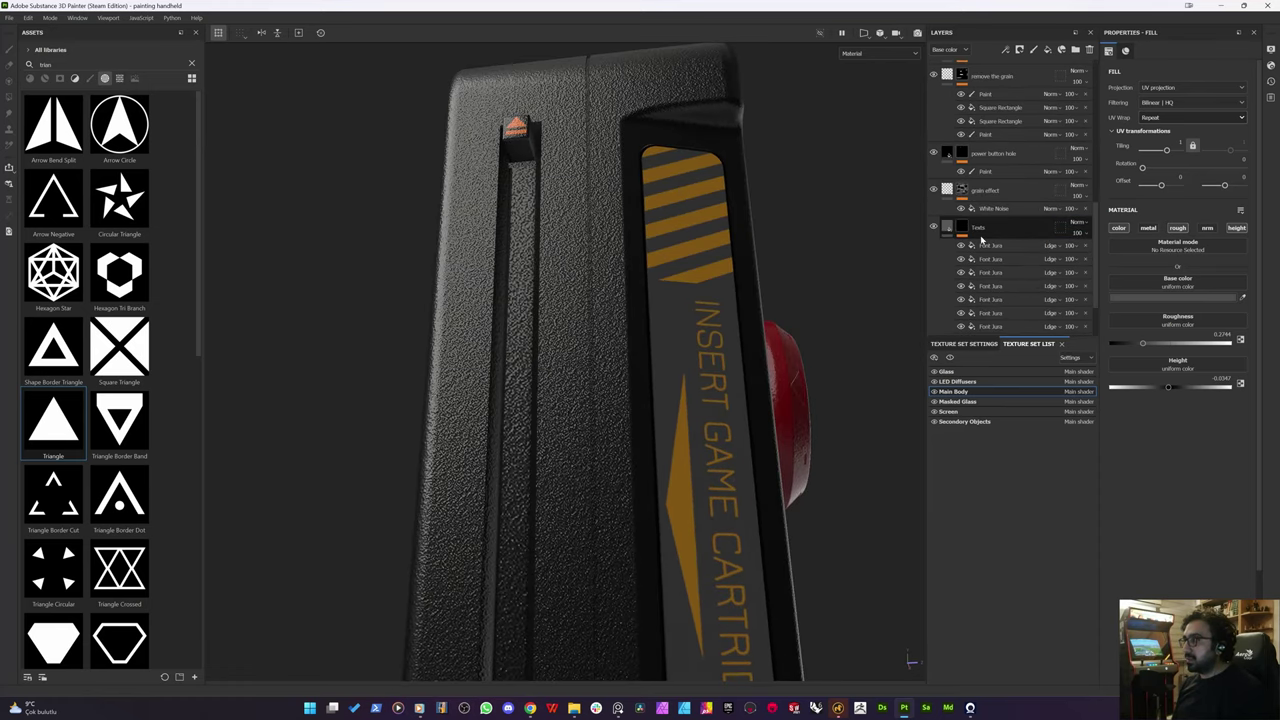
pyautogui.scroll(1, 978, 230)
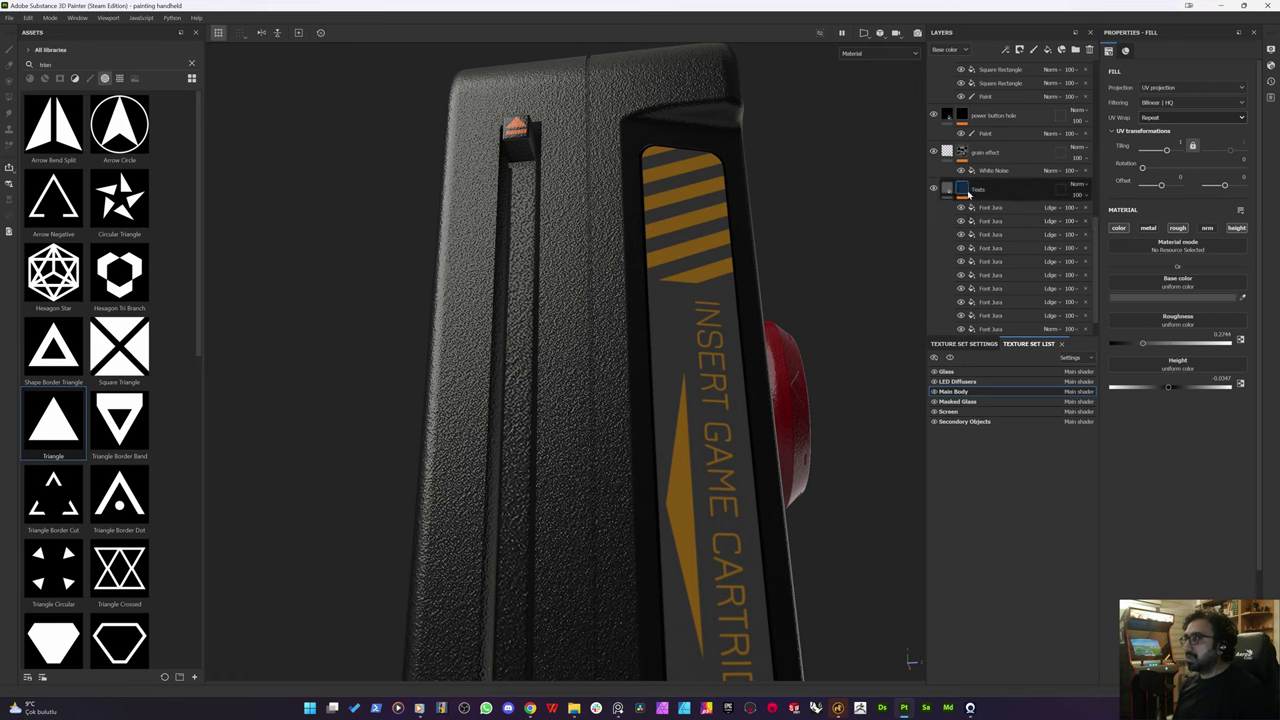
pyautogui.scroll(4, 966, 190)
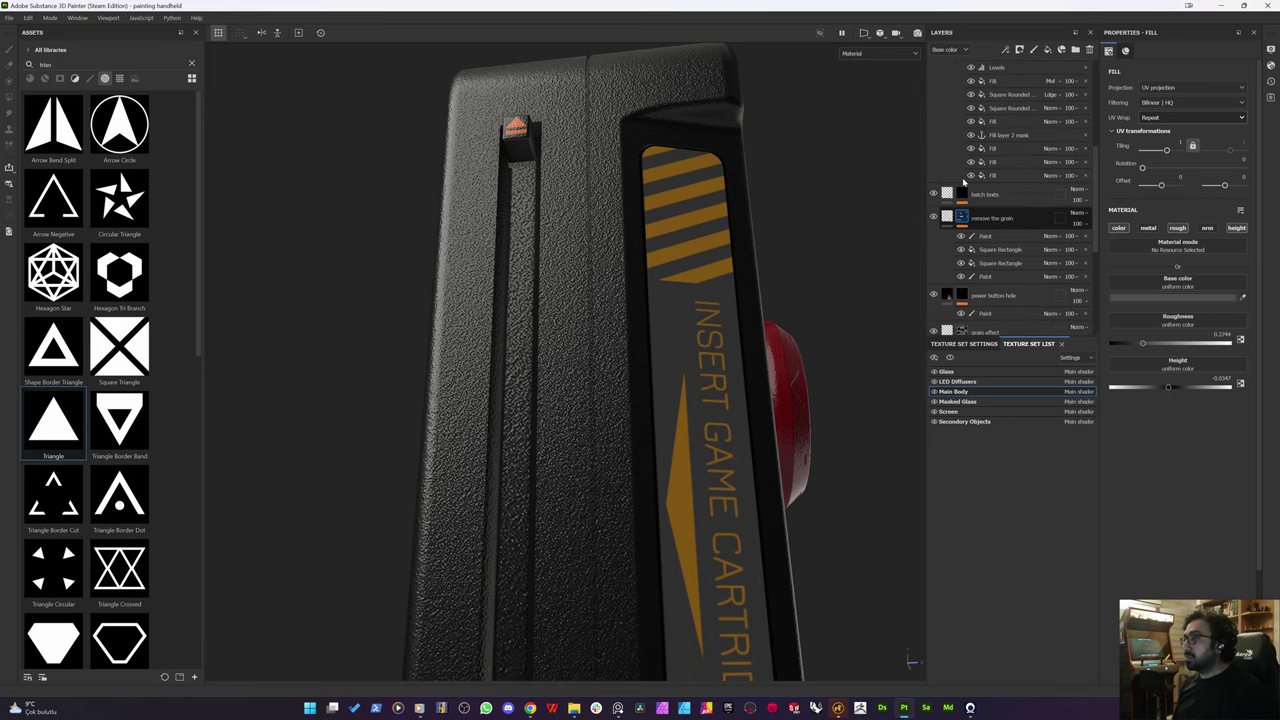
pyautogui.scroll(5, 966, 183)
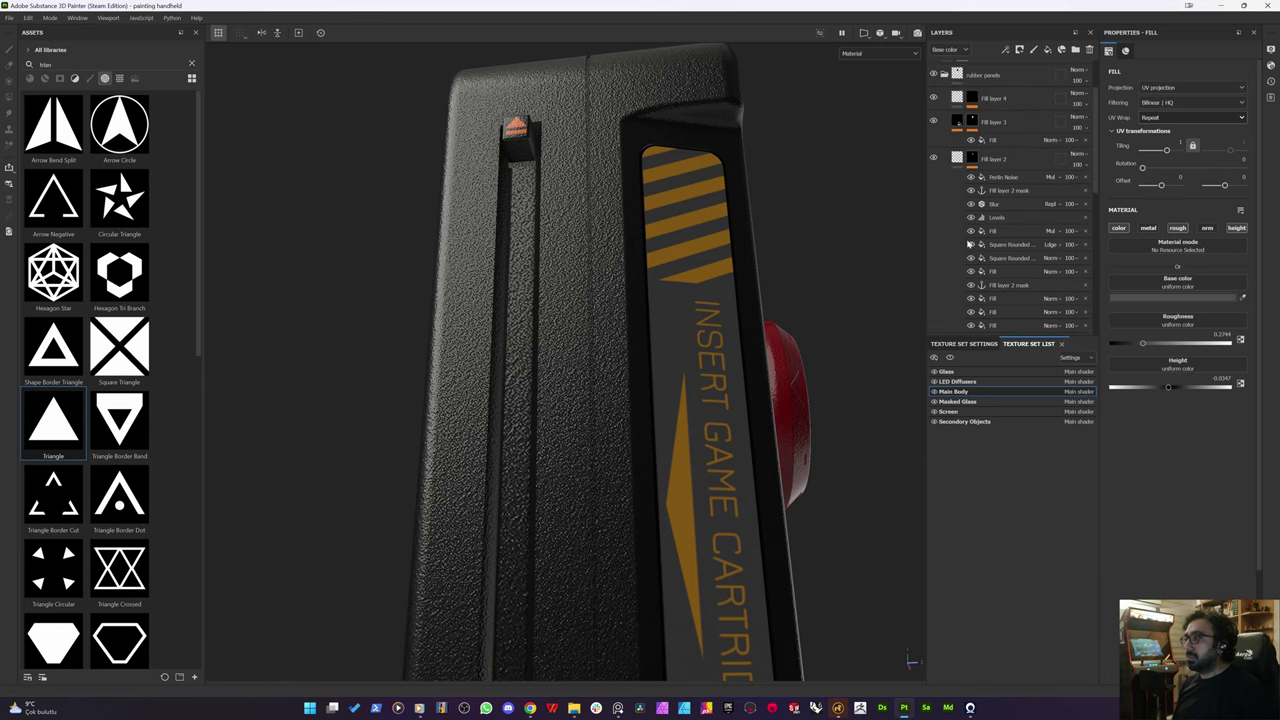
pyautogui.click(970, 160)
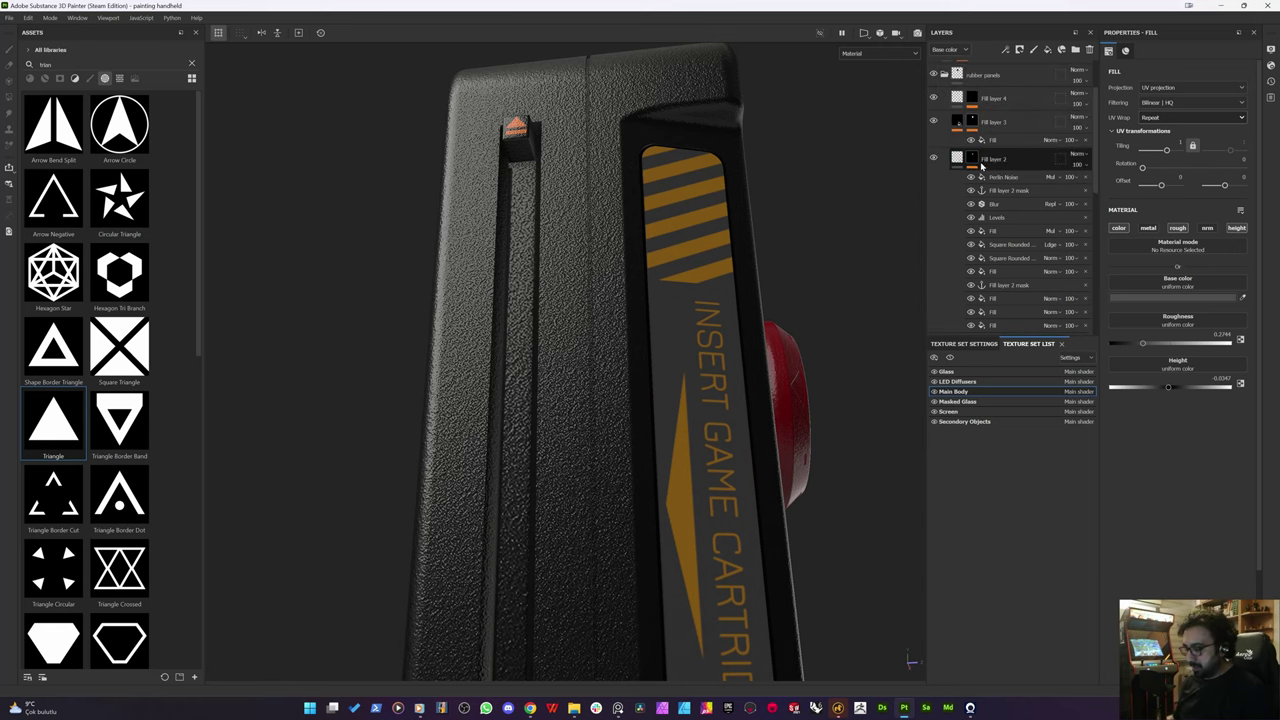
# Step: Rename the orange fill layer that marks the slider button as "eject button"
pyautogui.scroll(6, 587, 298)
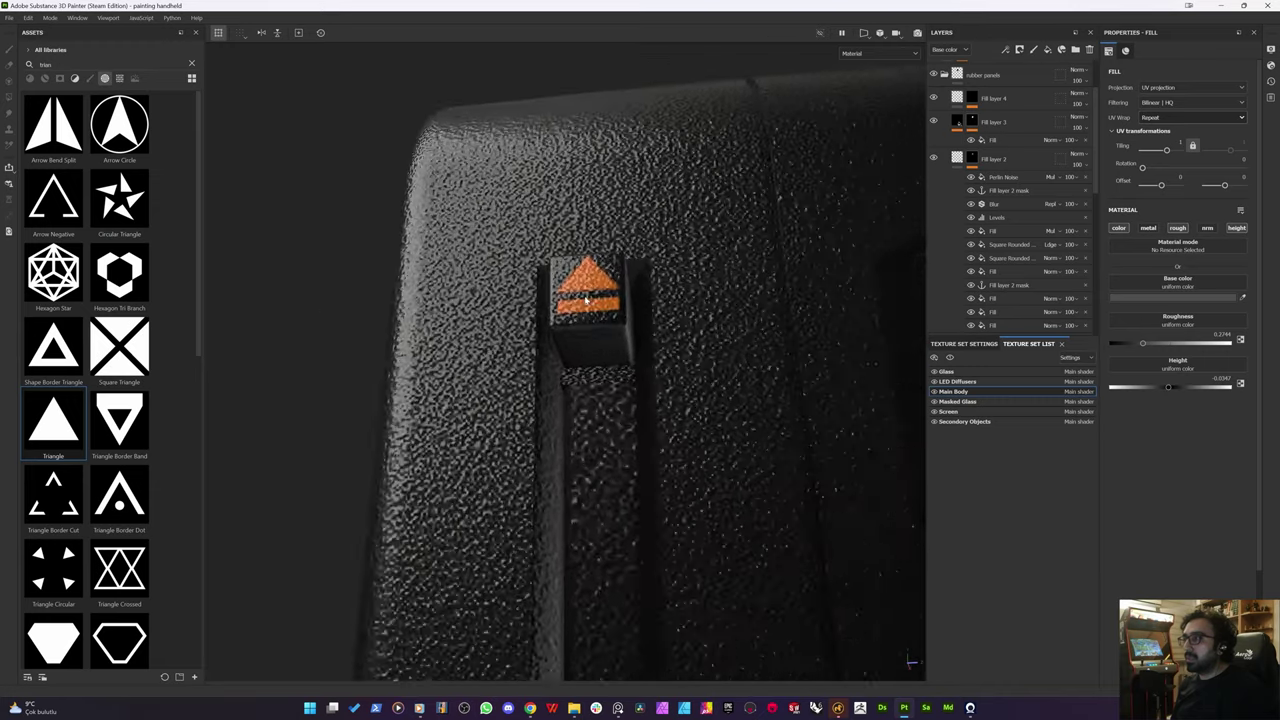
pyautogui.scroll(3, 1000, 213)
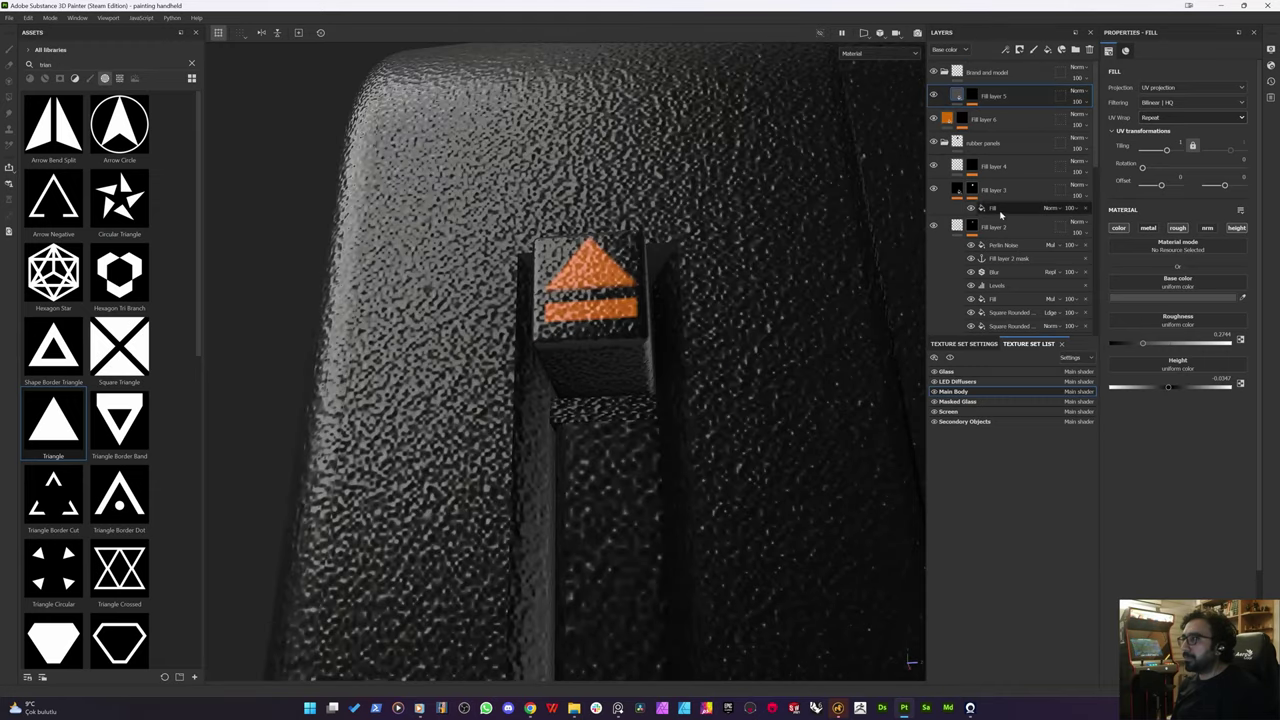
pyautogui.click(963, 121)
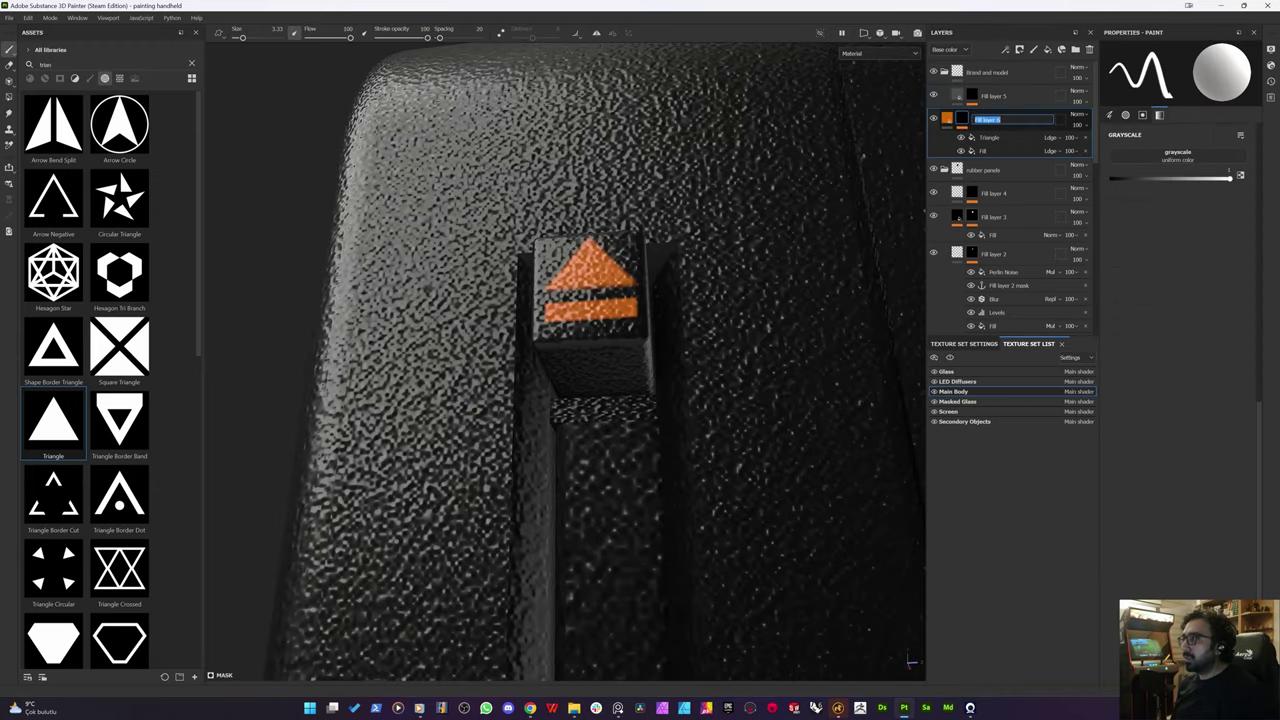
pyautogui.write('button')
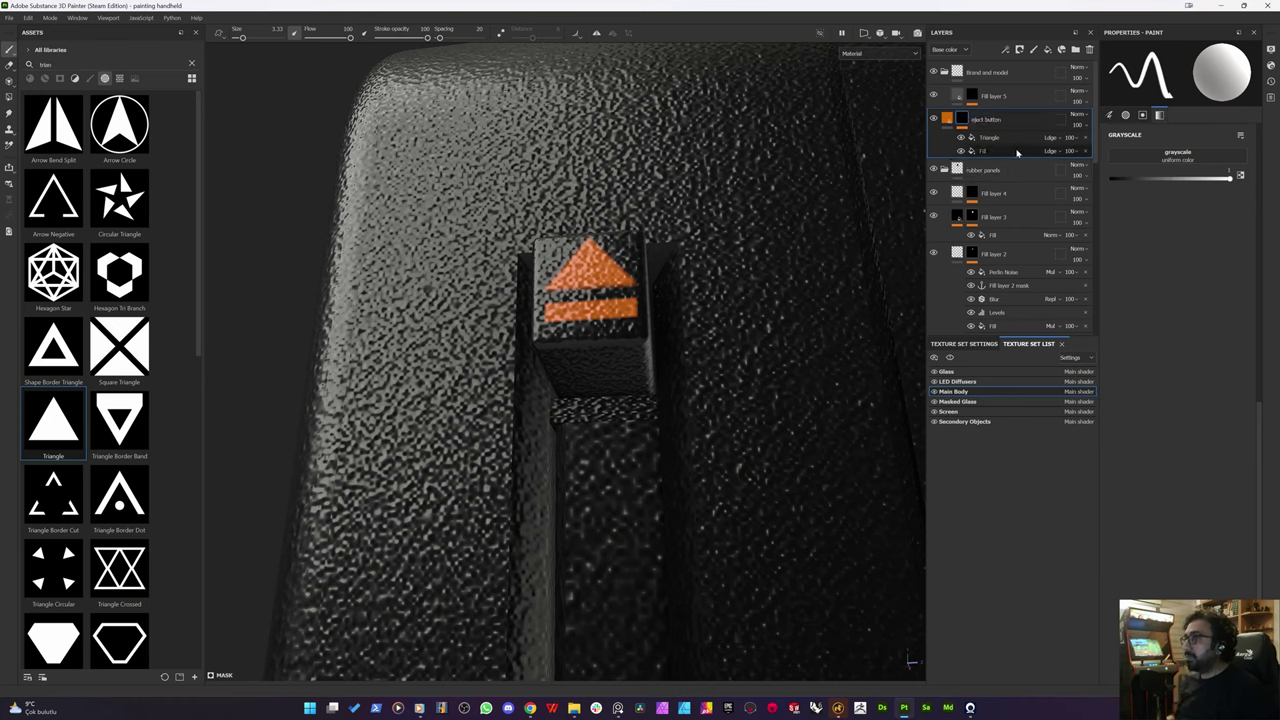
pyautogui.press('Return')
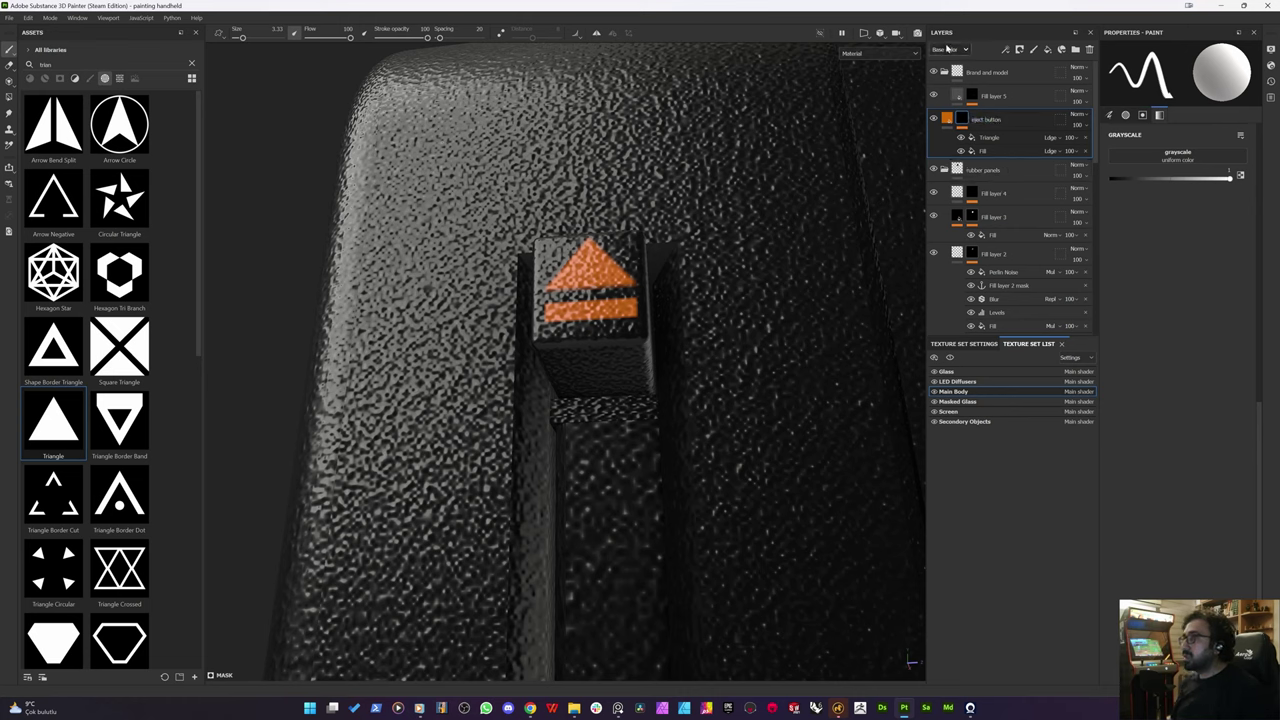
# Step: Set the eject button layer's blending mode to Normal in the Height channel
pyautogui.click(947, 48)
pyautogui.click(940, 103)
pyautogui.click(1076, 116)
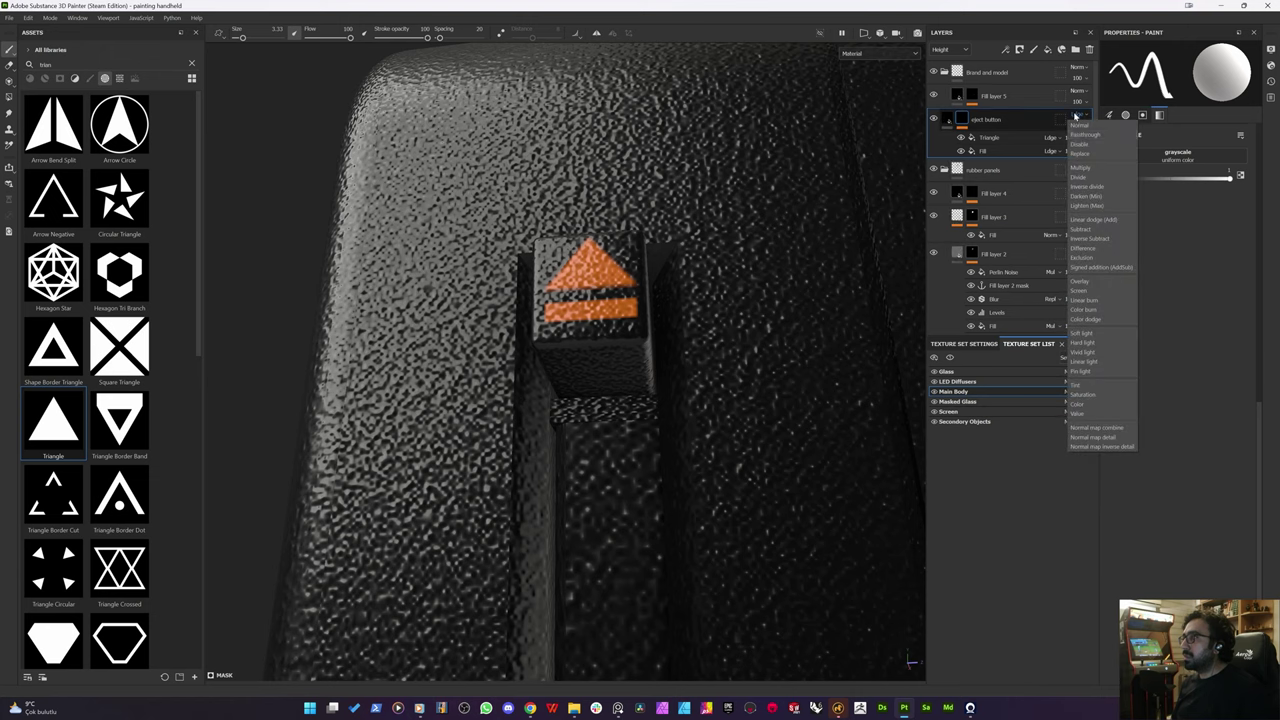
pyautogui.click(1081, 127)
pyautogui.keyDown('alt'); pyautogui.moveTo(626, 273); pyautogui.dragTo(588, 251); pyautogui.keyUp('alt')
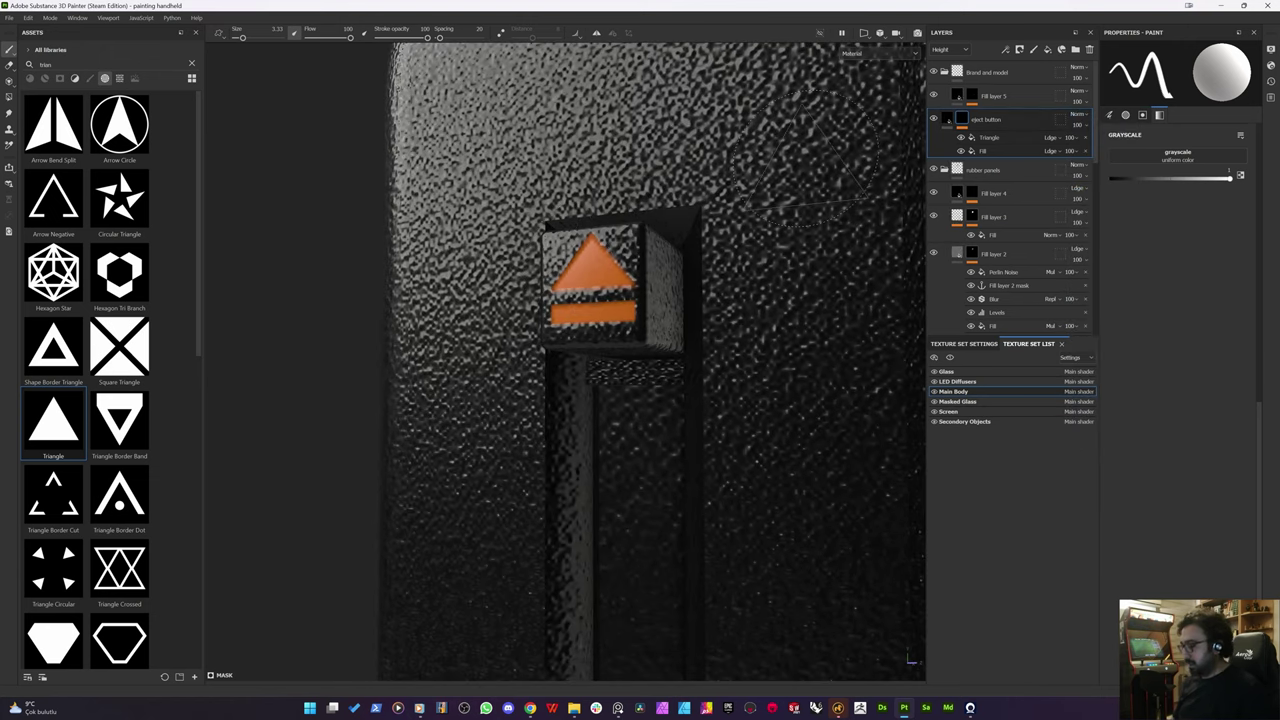
# Step: Return the layer stack to the Base color channel and add a paint effect above the existing effects in the "remove the grain" mask
pyautogui.click(955, 52)
pyautogui.click(949, 65)
pyautogui.scroll(-3, 648, 324)
pyautogui.scroll(-3, 985, 250)
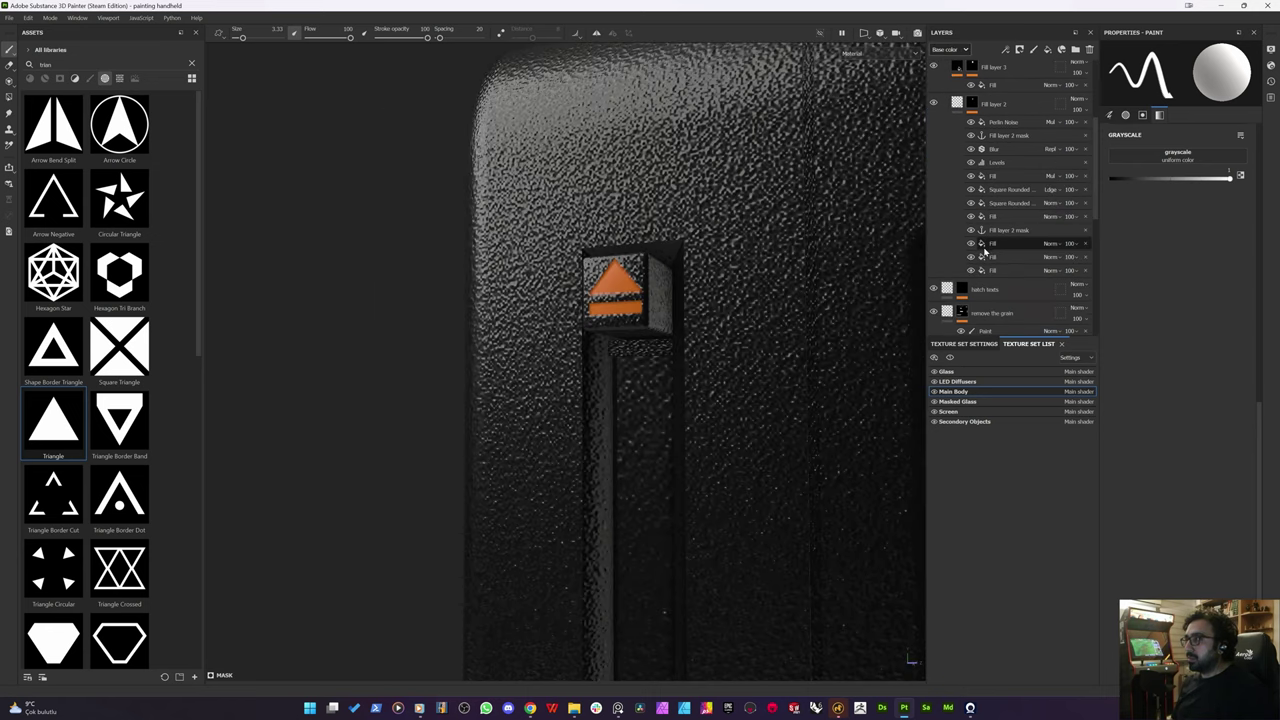
pyautogui.scroll(-1, 987, 230)
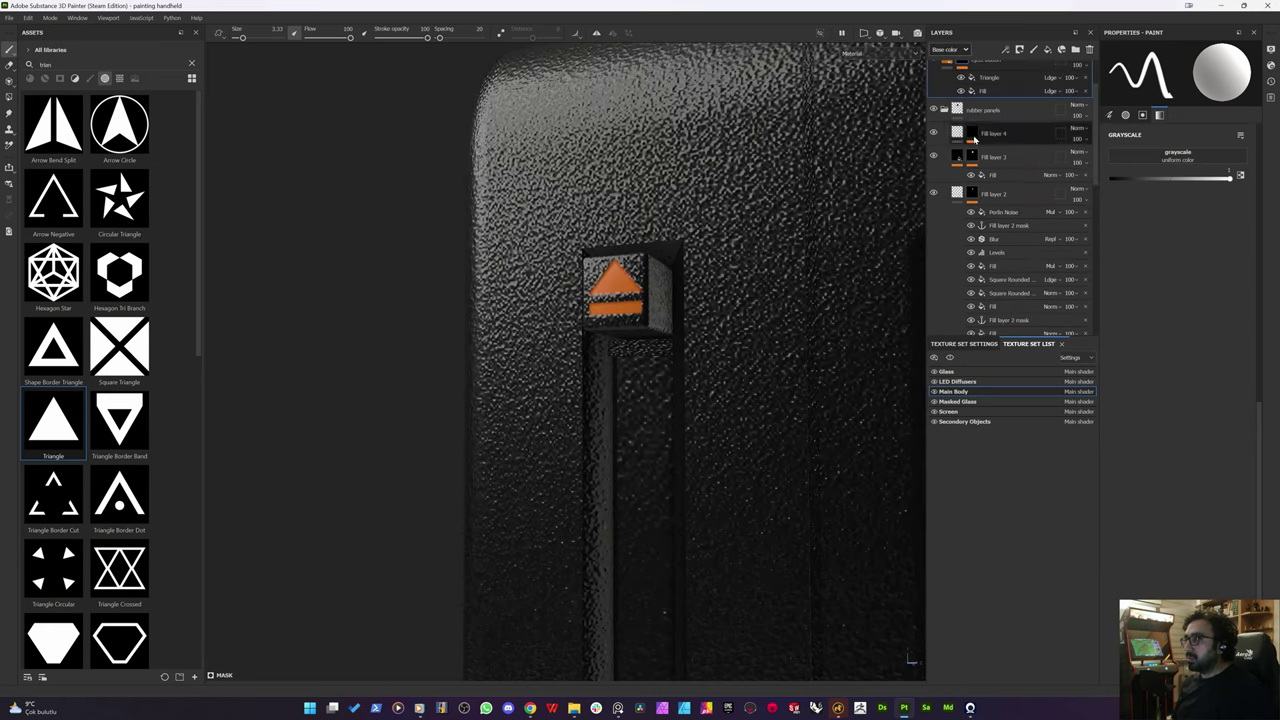
pyautogui.scroll(-3, 990, 213)
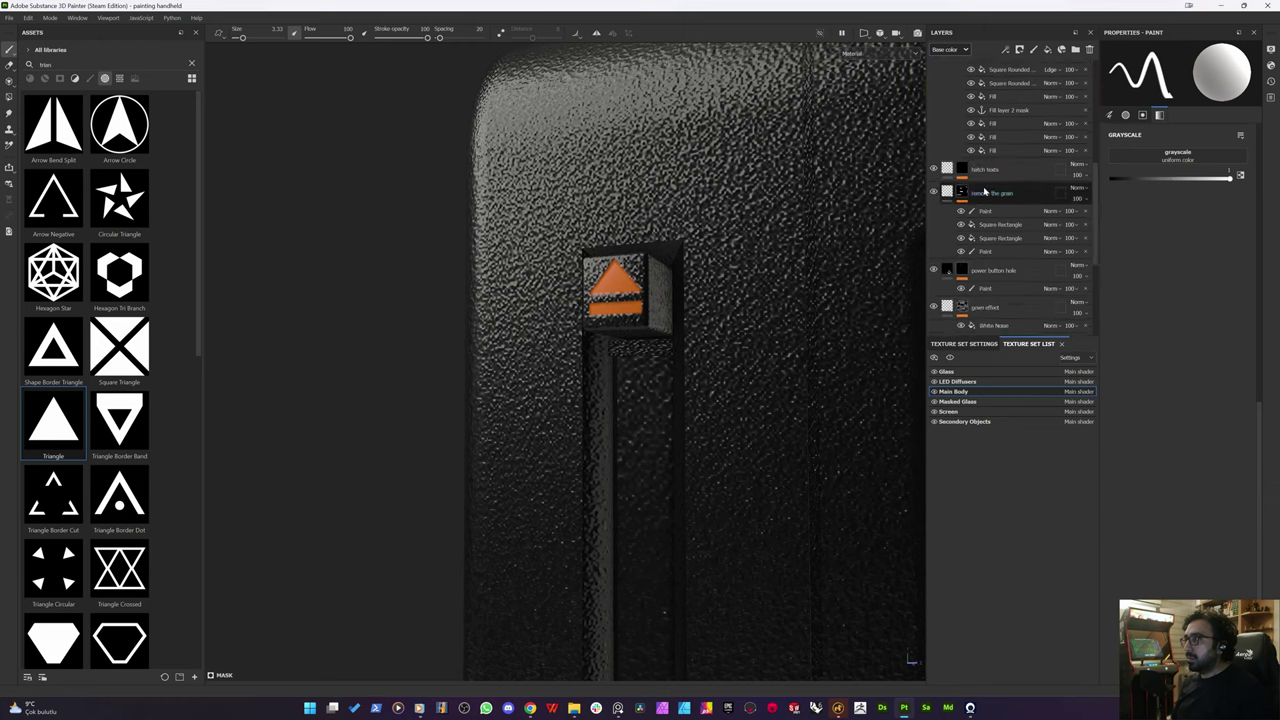
pyautogui.rightClick(988, 212)
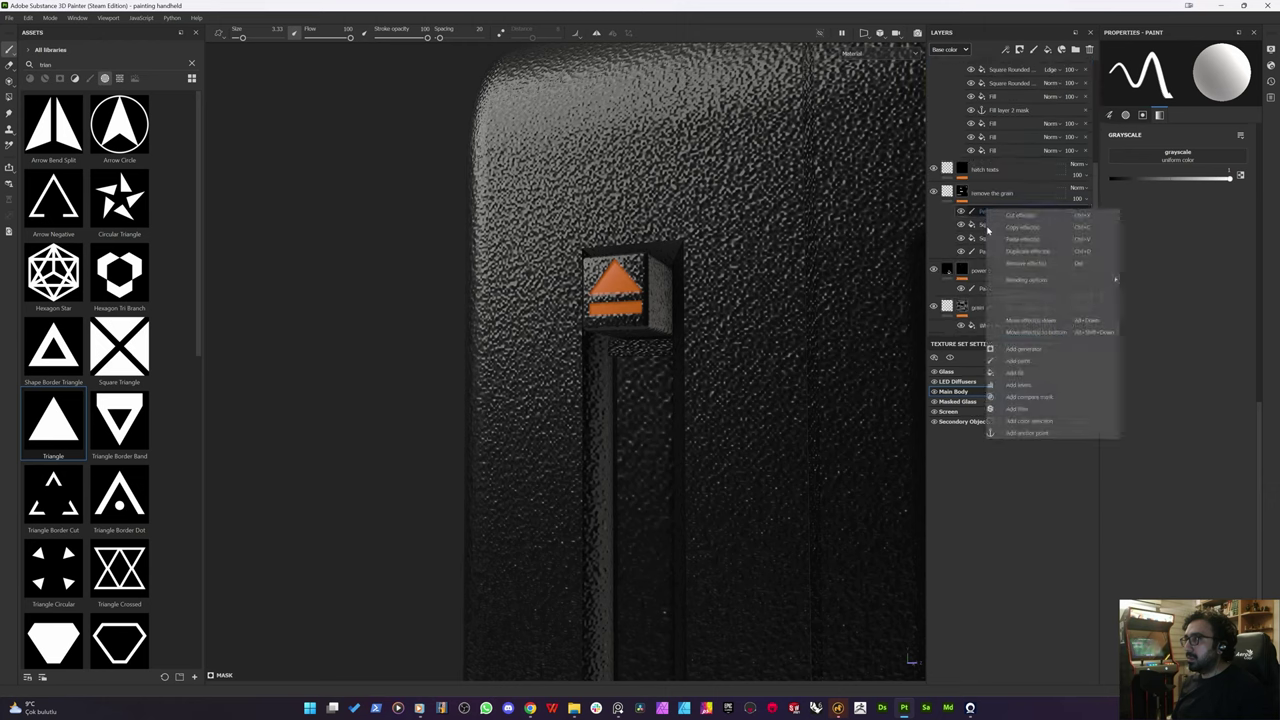
pyautogui.click(1040, 360)
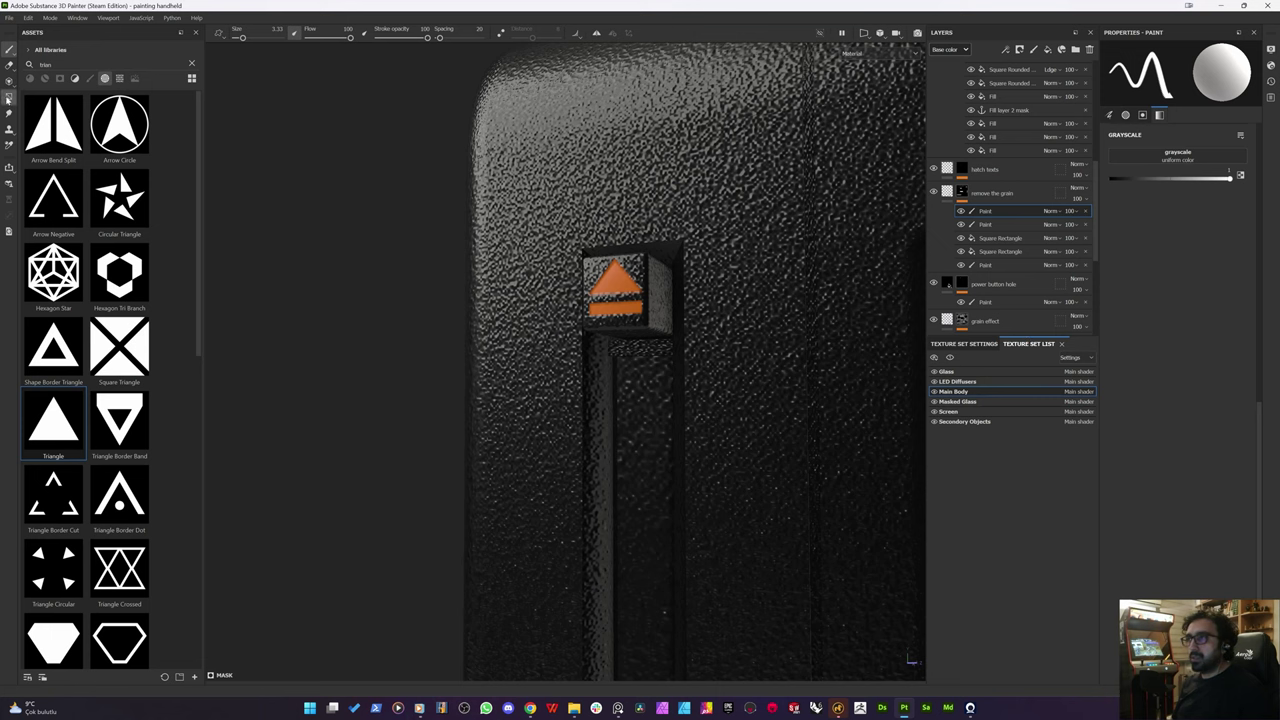
# Step: Fill the side groove's inner strip white in the "remove the grain" mask using Polygon Fill in mesh mode
pyautogui.click(8, 98)
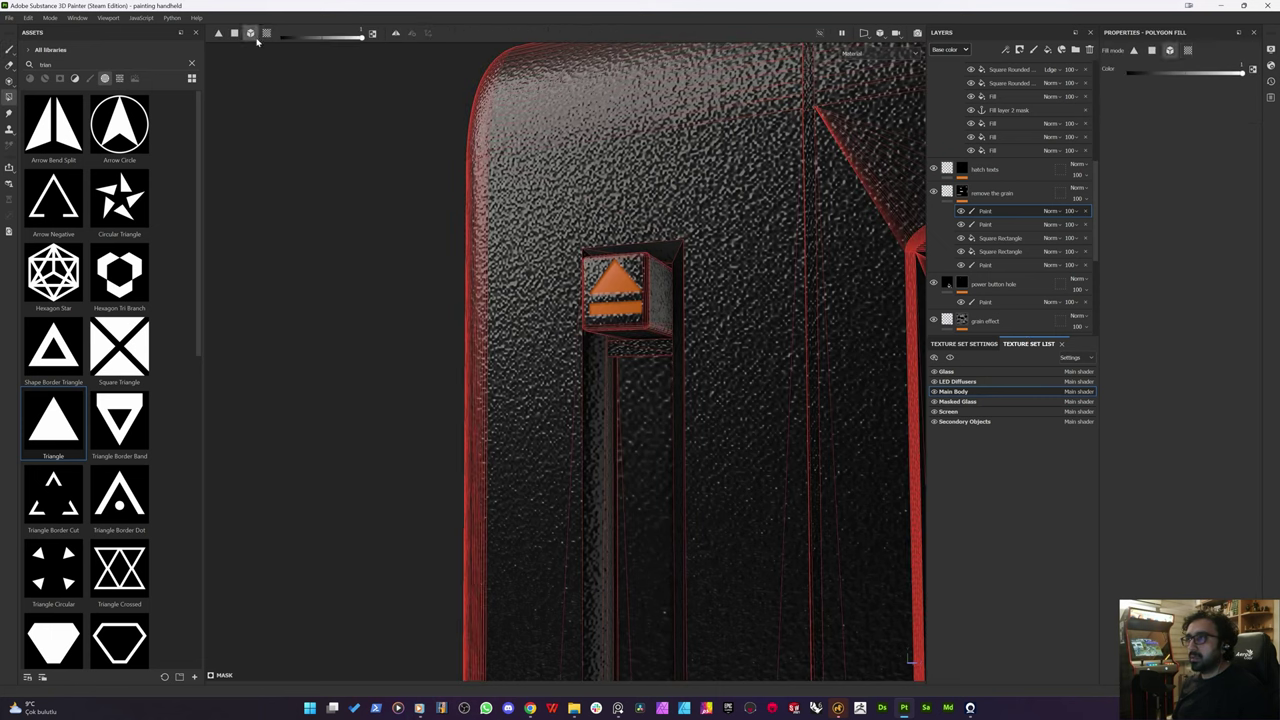
pyautogui.keyDown('alt'); pyautogui.moveTo(631, 348); pyautogui.dragTo(585, 278); pyautogui.keyUp('alt')
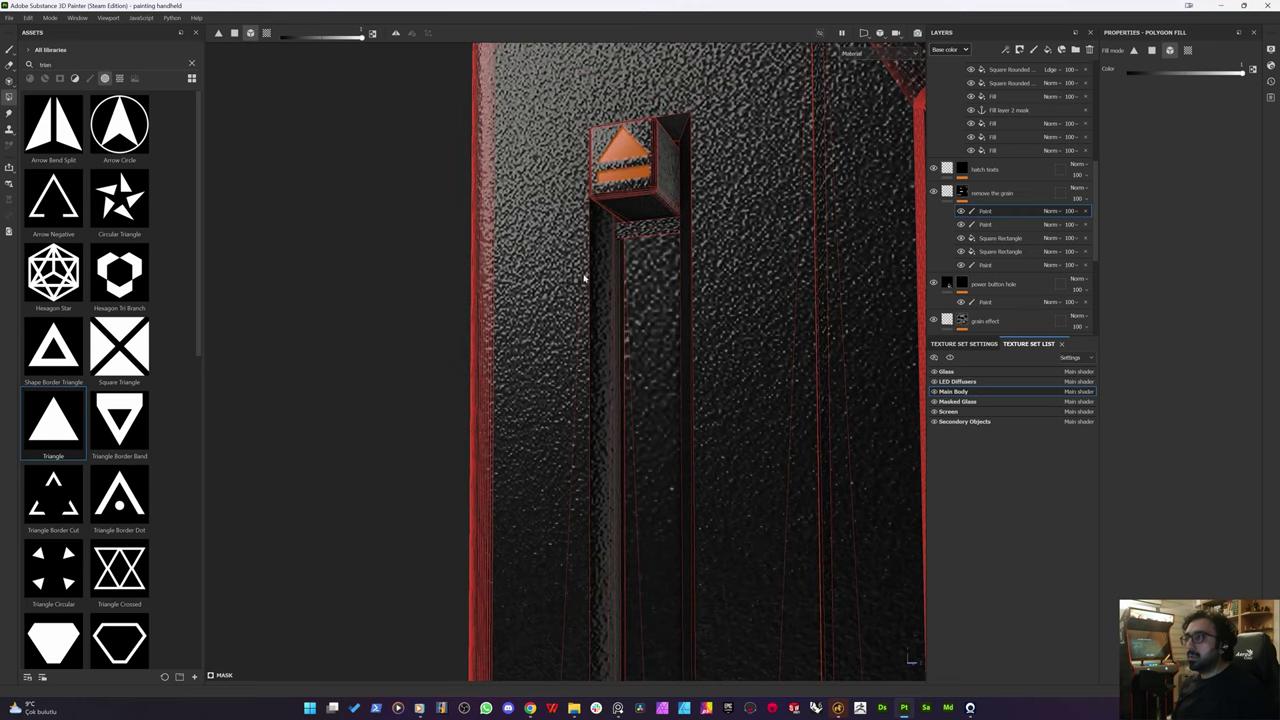
pyautogui.click(648, 273)
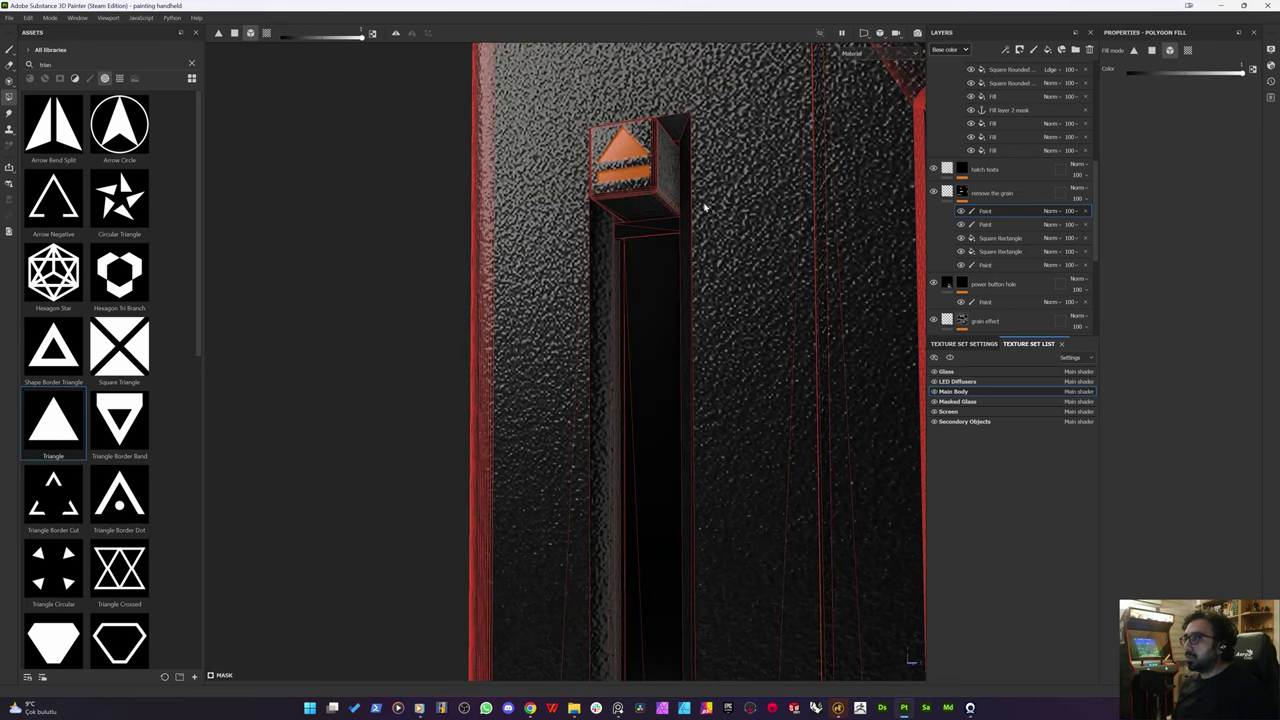
# Step: Inspect the "remove the grain" mask on its own and the groove in the material view along its length, without the wireframe
pyautogui.keyDown('alt'); pyautogui.click(965, 193); pyautogui.keyUp('alt')
pyautogui.keyDown('alt'); pyautogui.moveTo(642, 202); pyautogui.dragTo(573, 281); pyautogui.keyUp('alt')
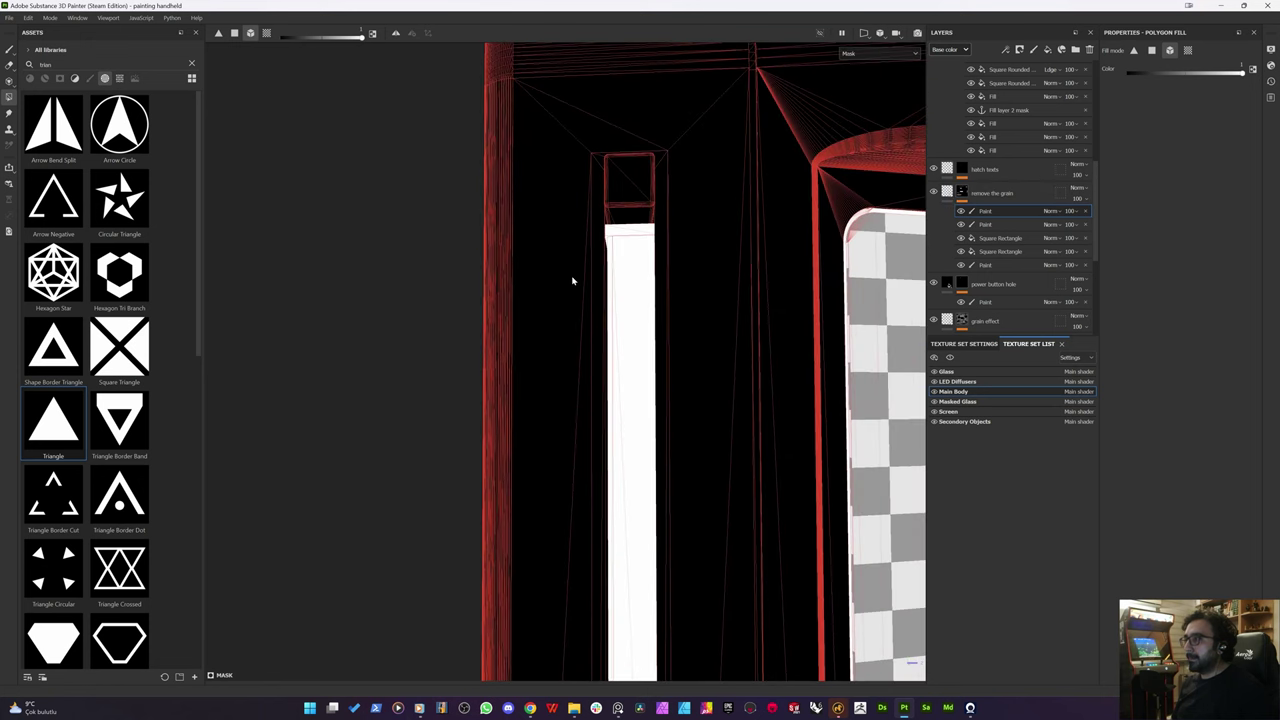
pyautogui.press('m')
pyautogui.keyDown('alt'); pyautogui.moveTo(583, 349); pyautogui.dragTo(572, 386); pyautogui.keyUp('alt')
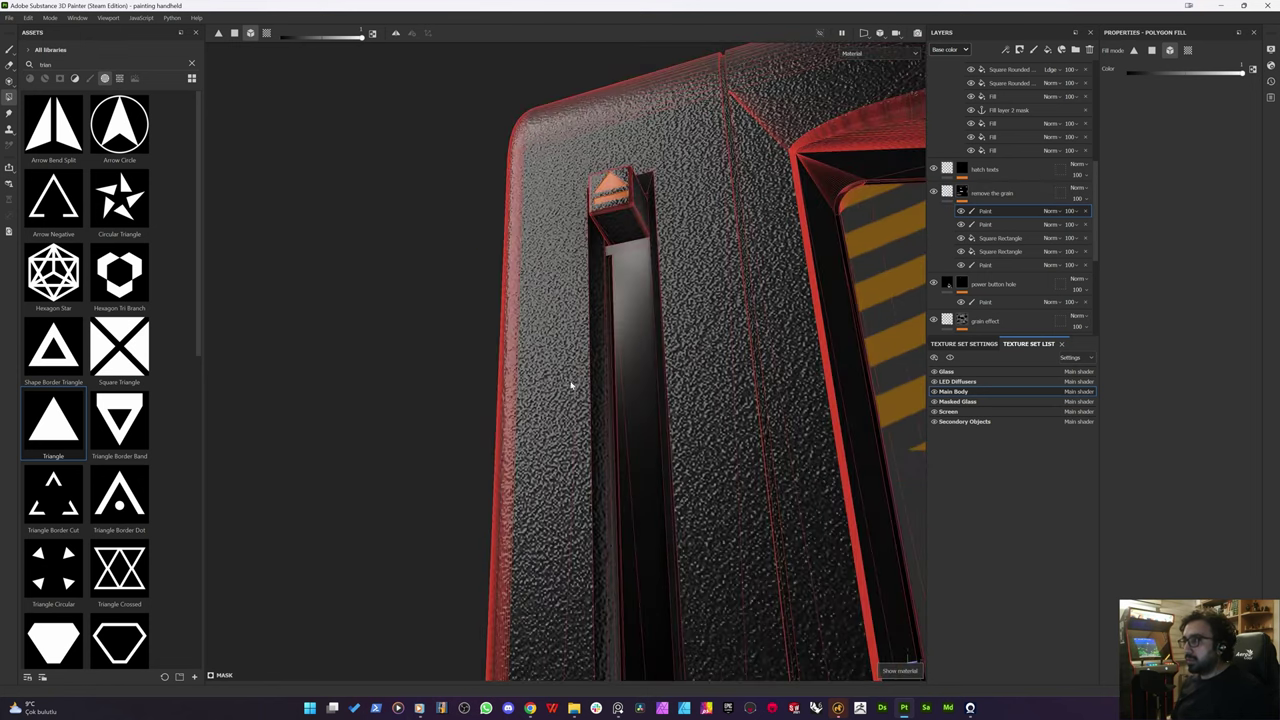
pyautogui.keyDown('alt'); pyautogui.moveTo(483, 329); pyautogui.dragTo(466, 3, button='middle'); pyautogui.keyUp('alt')
pyautogui.scroll(-5, 466, 171)
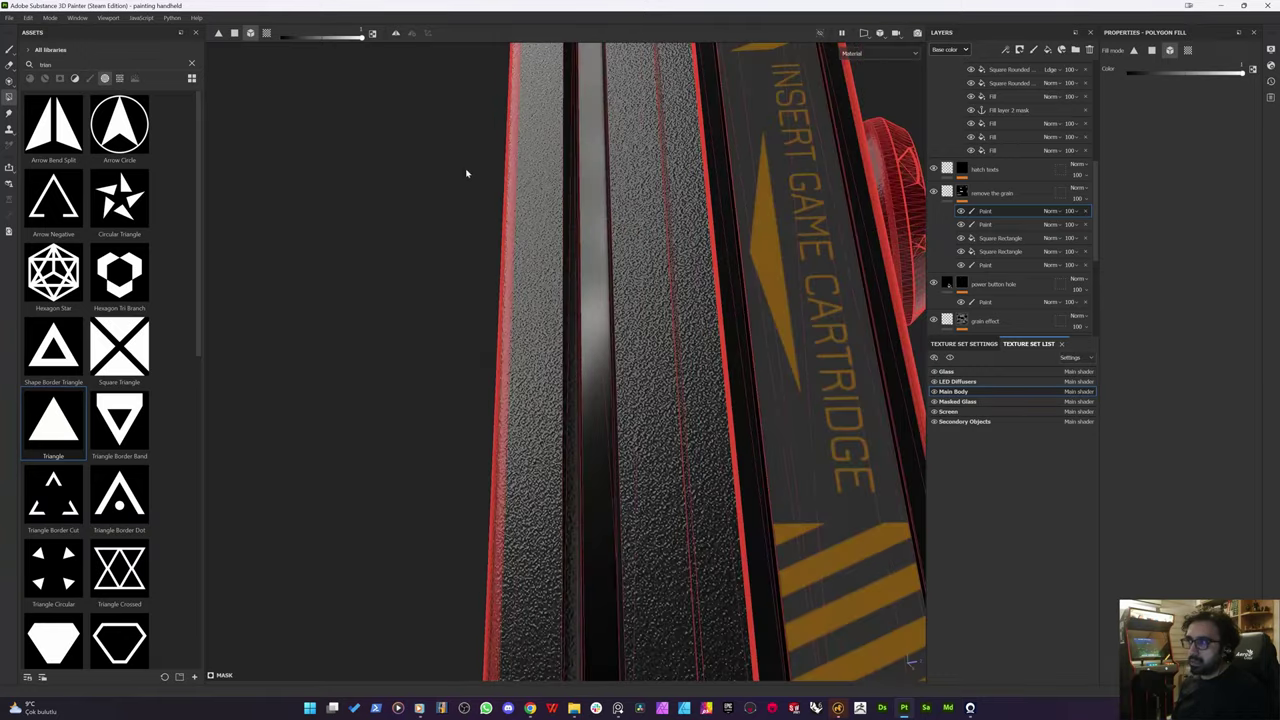
pyautogui.moveTo(424, 329)
pyautogui.keyDown('alt'); pyautogui.mouseDown()
pyautogui.moveTo(454, 374)
pyautogui.moveTo(437, 321)
pyautogui.mouseUp(); pyautogui.keyUp('alt')
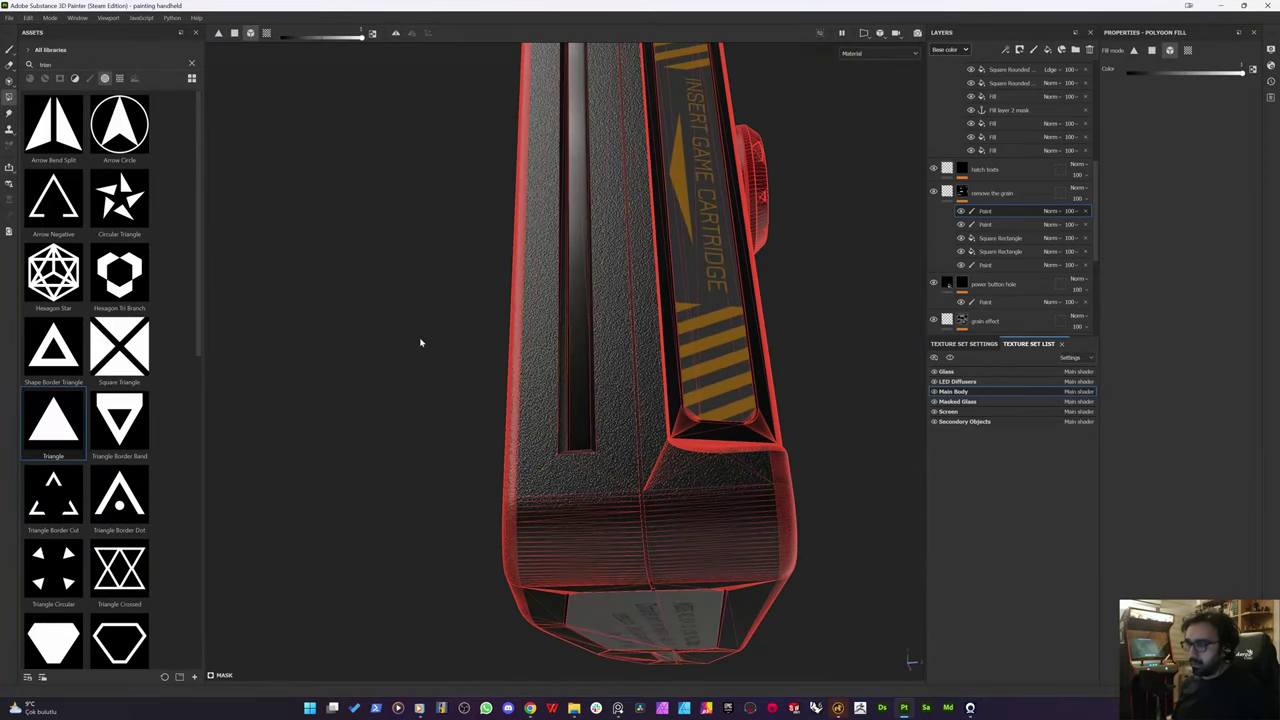
pyautogui.click(9, 50)
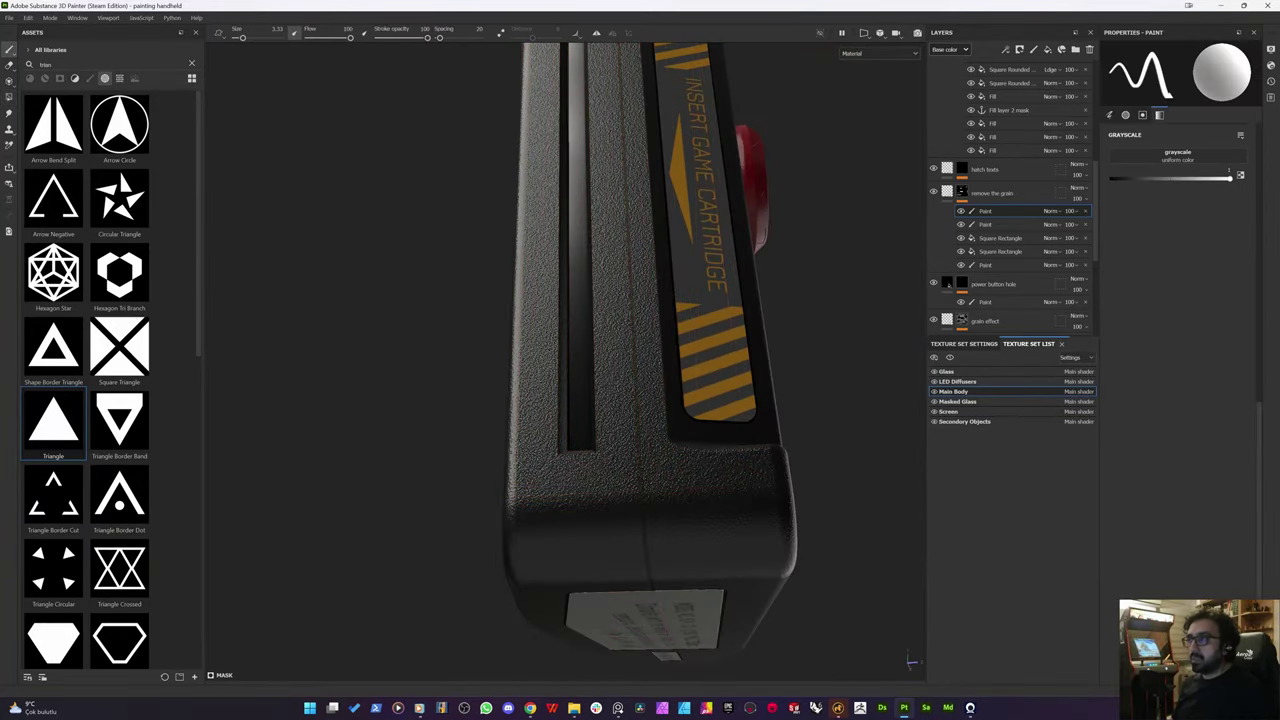
pyautogui.press('F1')
pyautogui.press('F2')
pyautogui.keyDown('alt'); pyautogui.moveTo(453, 258); pyautogui.dragTo(494, 434); pyautogui.keyUp('alt')
pyautogui.keyDown('alt'); pyautogui.moveTo(494, 434); pyautogui.dragTo(650, 415, button='right'); pyautogui.keyUp('alt')
pyautogui.keyDown('alt'); pyautogui.moveTo(650, 415); pyautogui.dragTo(660, 435); pyautogui.keyUp('alt')
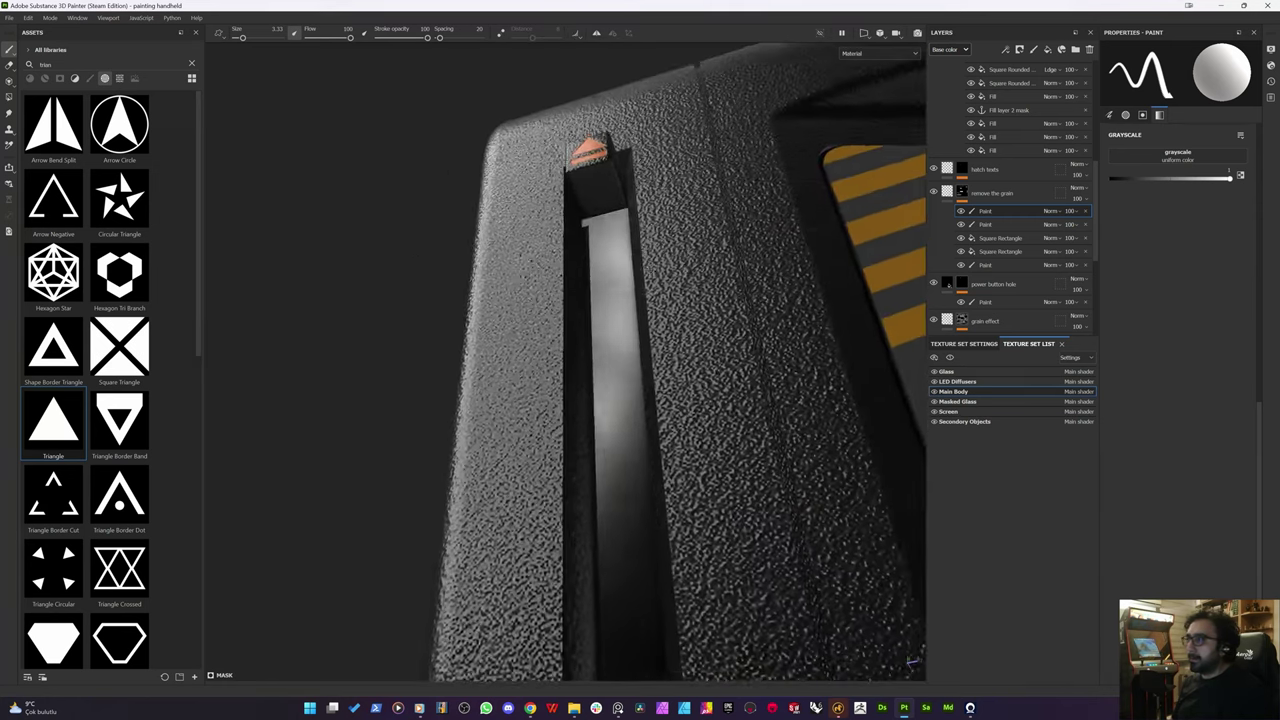
# Step: Set the opacity of the topmost Paint effect in the "remove the grain" mask to 96 and review the model from other sides
pyautogui.scroll(1, 1084, 207)
pyautogui.click(1073, 217)
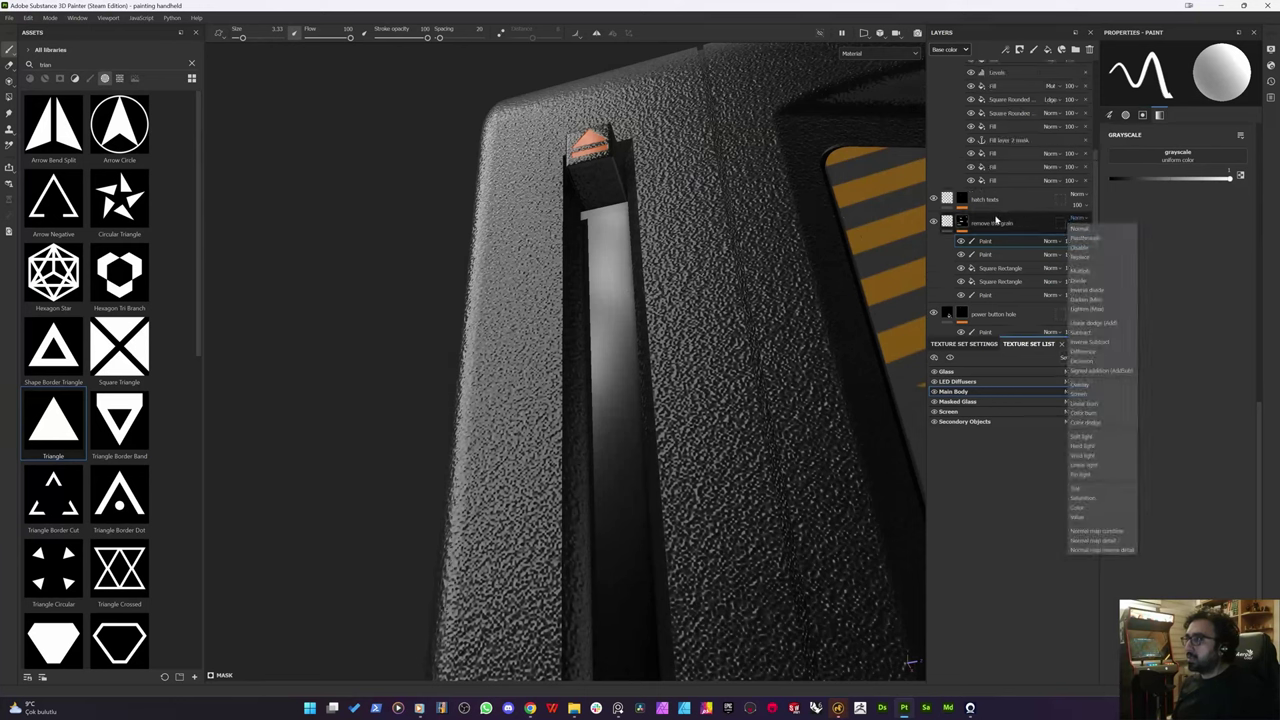
pyautogui.click(996, 221)
pyautogui.moveTo(1077, 254); pyautogui.dragTo(1096, 260)
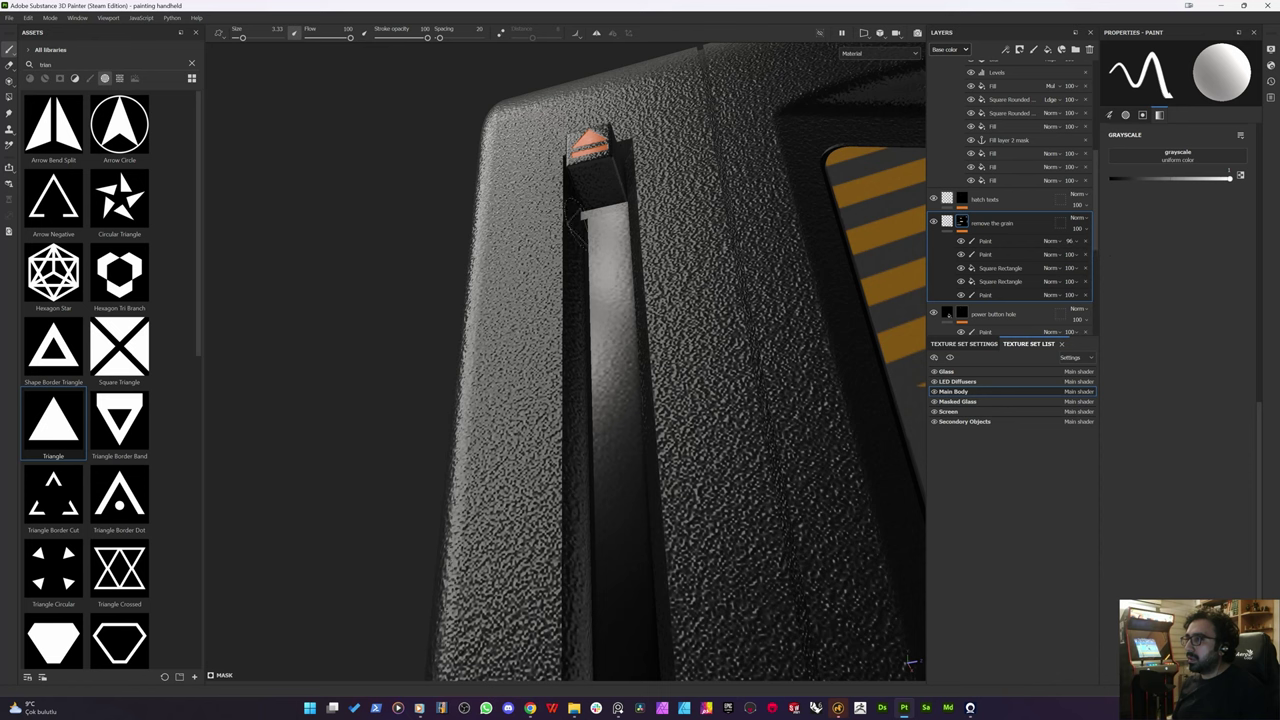
pyautogui.keyDown('alt'); pyautogui.moveTo(578, 228); pyautogui.dragTo(335, 255); pyautogui.keyUp('alt')
pyautogui.scroll(-3, 745, 242)
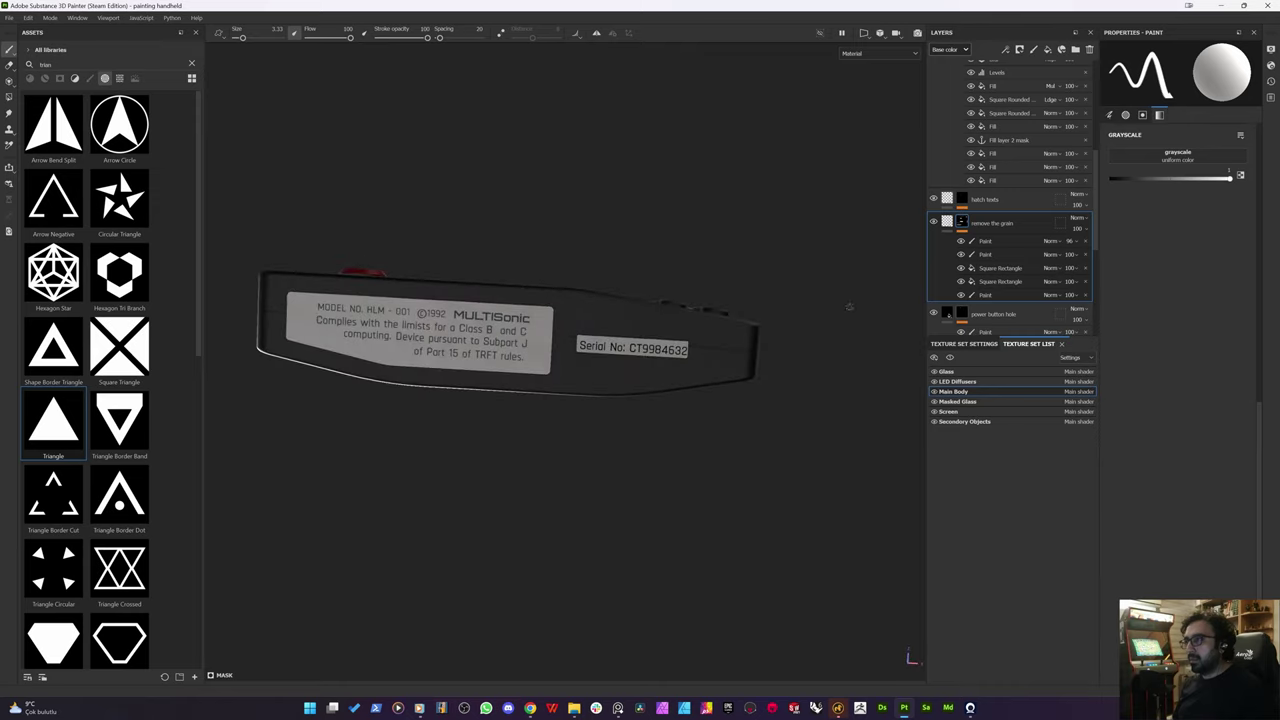
# Step: Switch to the Secondary Objects texture set and locate the "main label" group in its layer stack
pyautogui.scroll(-4, 990, 222)
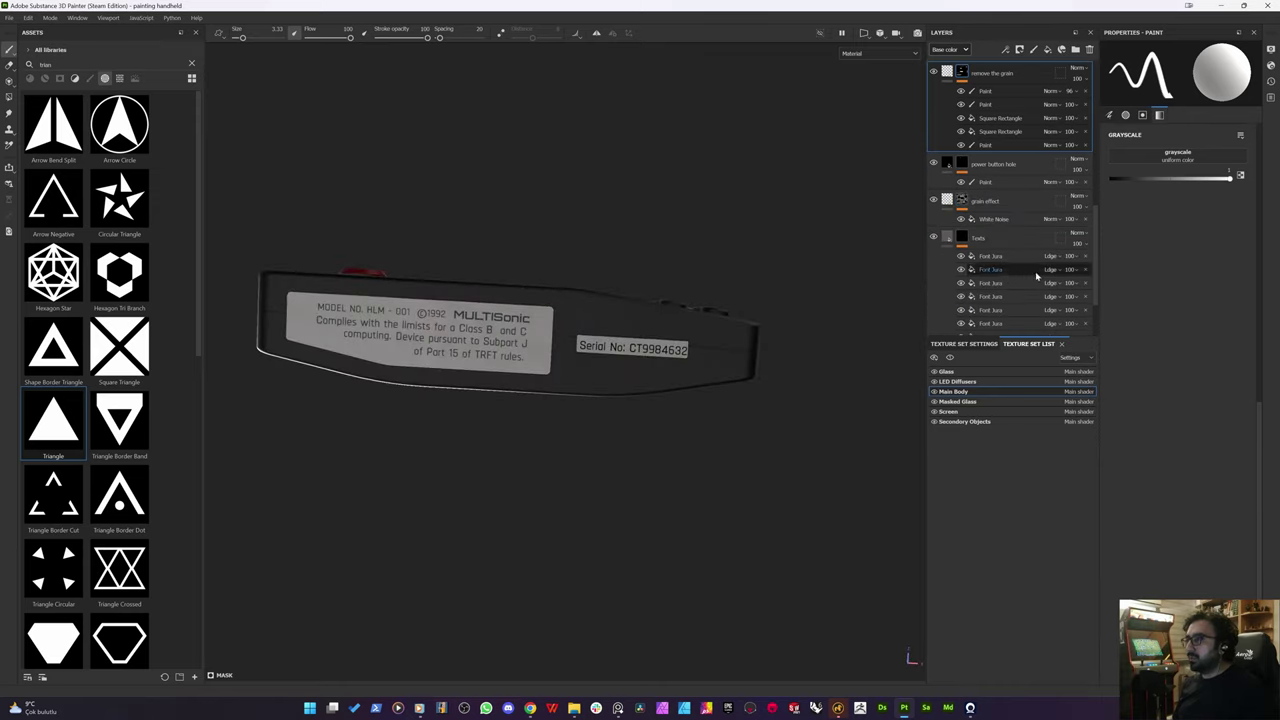
pyautogui.scroll(-2, 1005, 245)
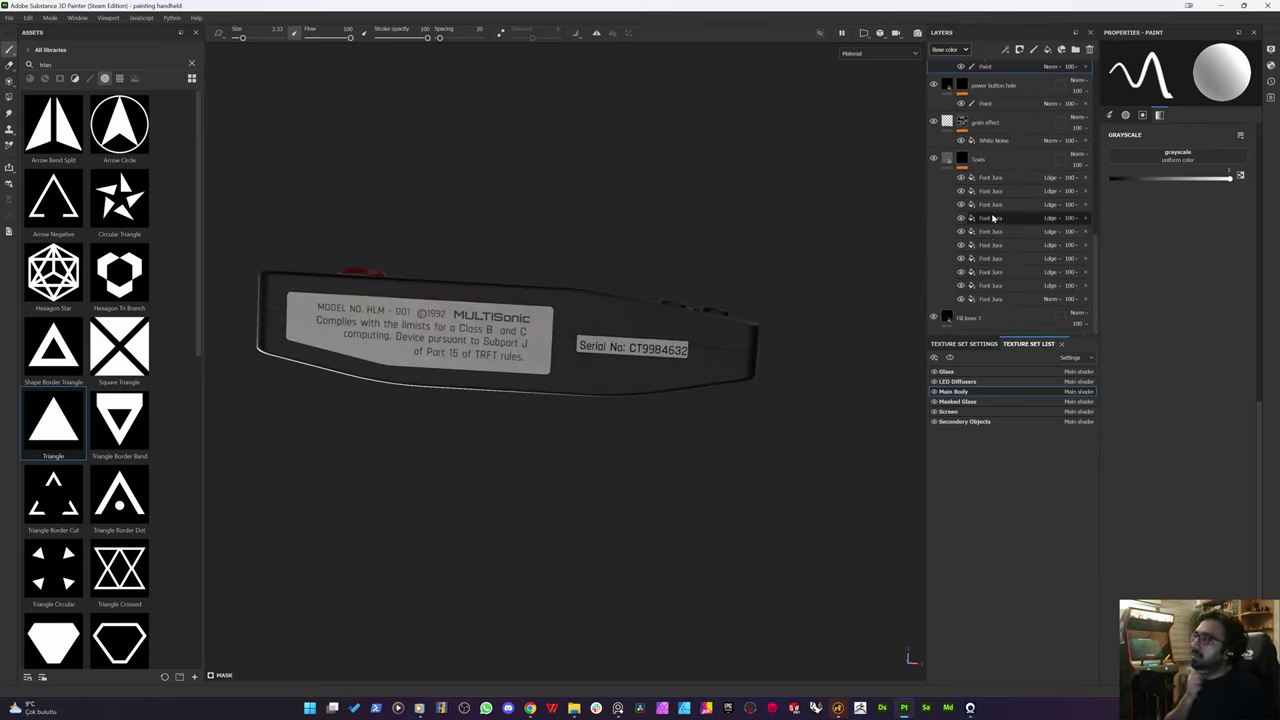
pyautogui.scroll(4, 1012, 248)
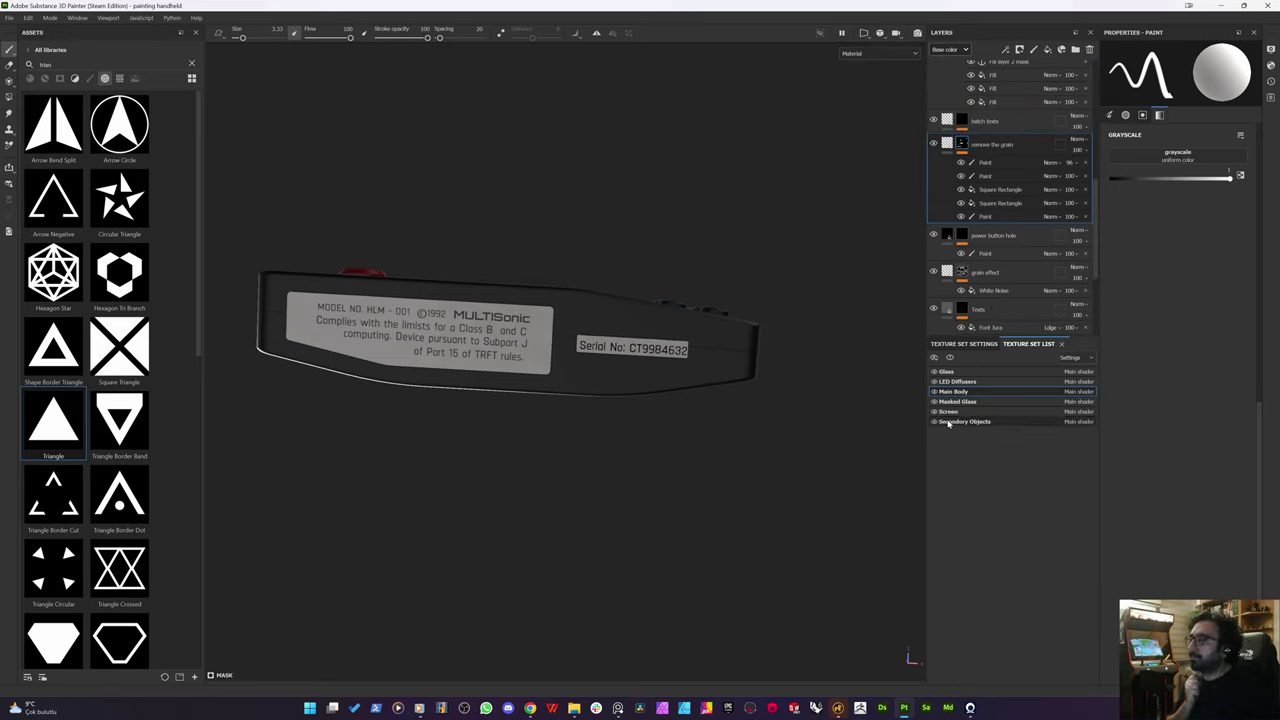
pyautogui.click(955, 421)
pyautogui.scroll(-1, 990, 247)
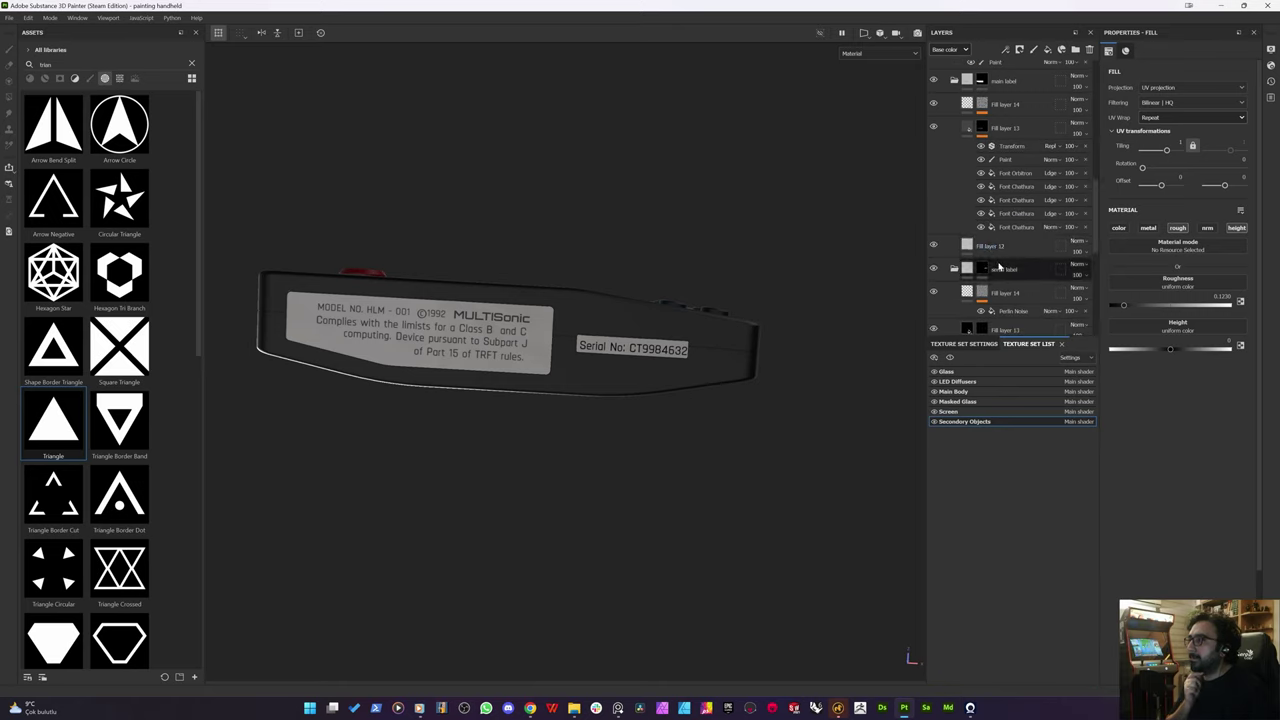
pyautogui.scroll(2, 995, 275)
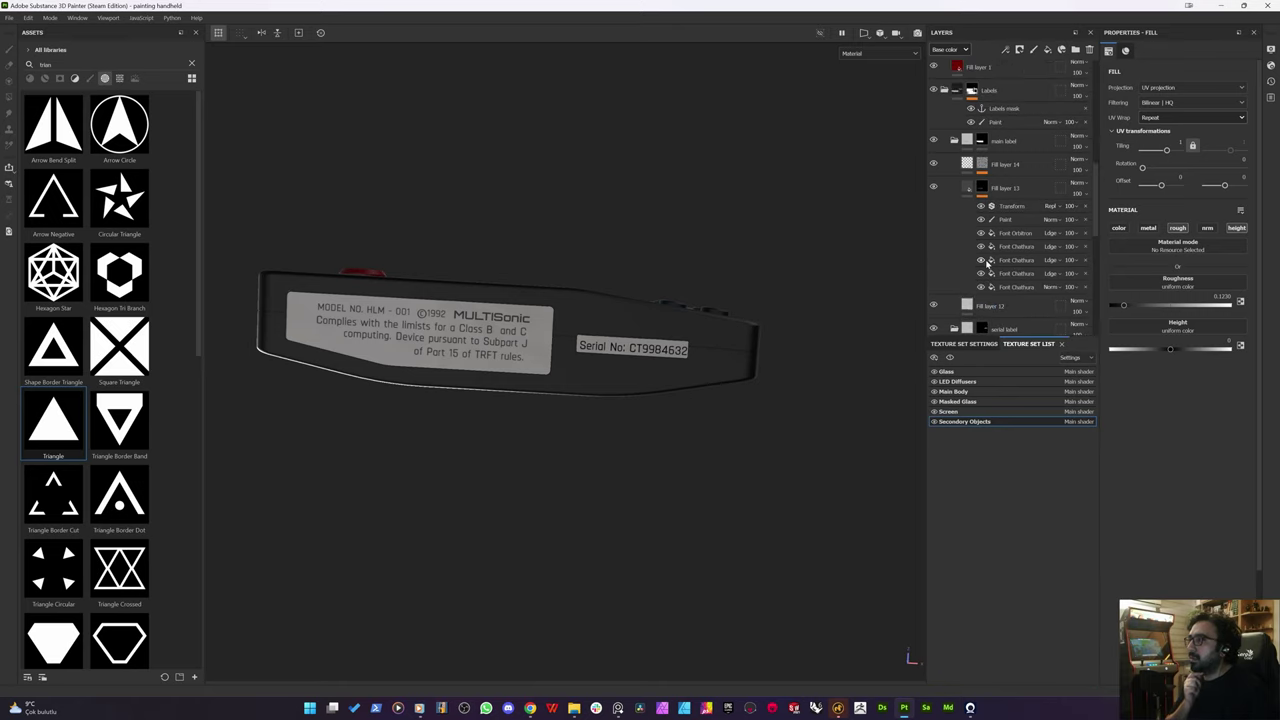
pyautogui.scroll(1, 987, 240)
# Step: Inspect Fill layer 13's text mask on its own and its Transform filter, and select that layer in the "main label" group
pyautogui.click(982, 172)
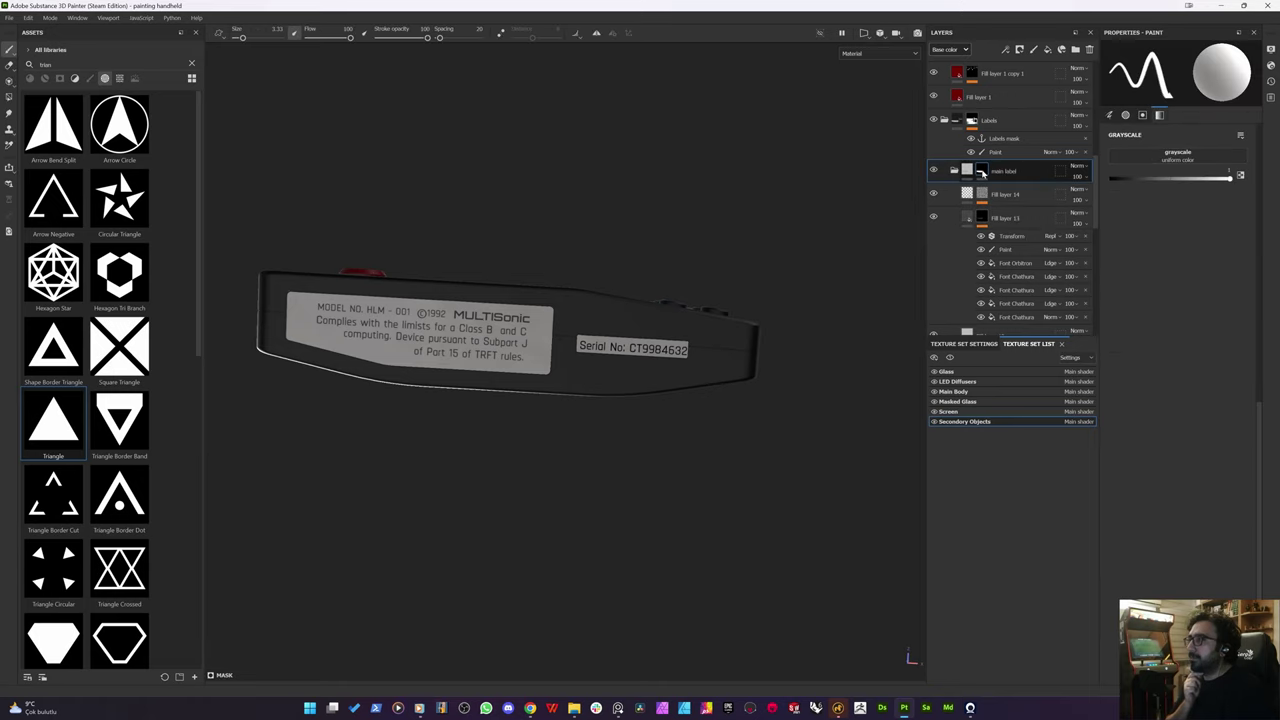
pyautogui.click(982, 194)
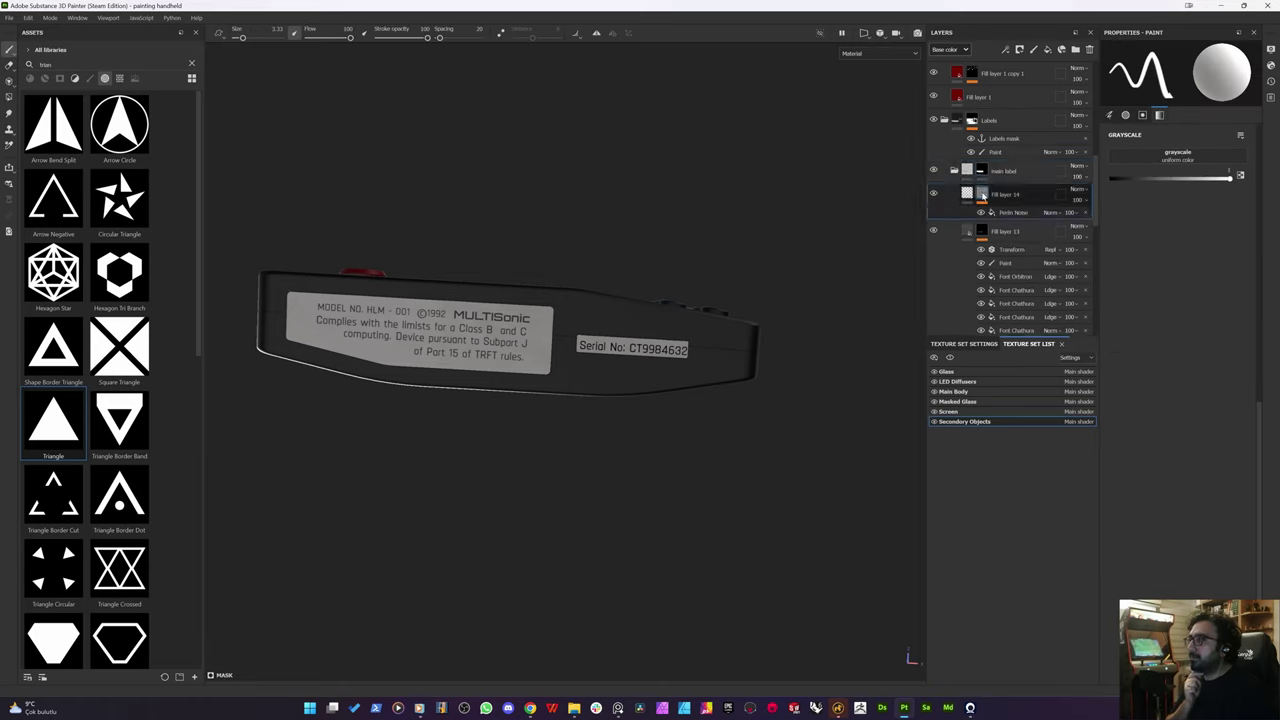
pyautogui.keyDown('alt'); pyautogui.click(981, 231); pyautogui.keyUp('alt')
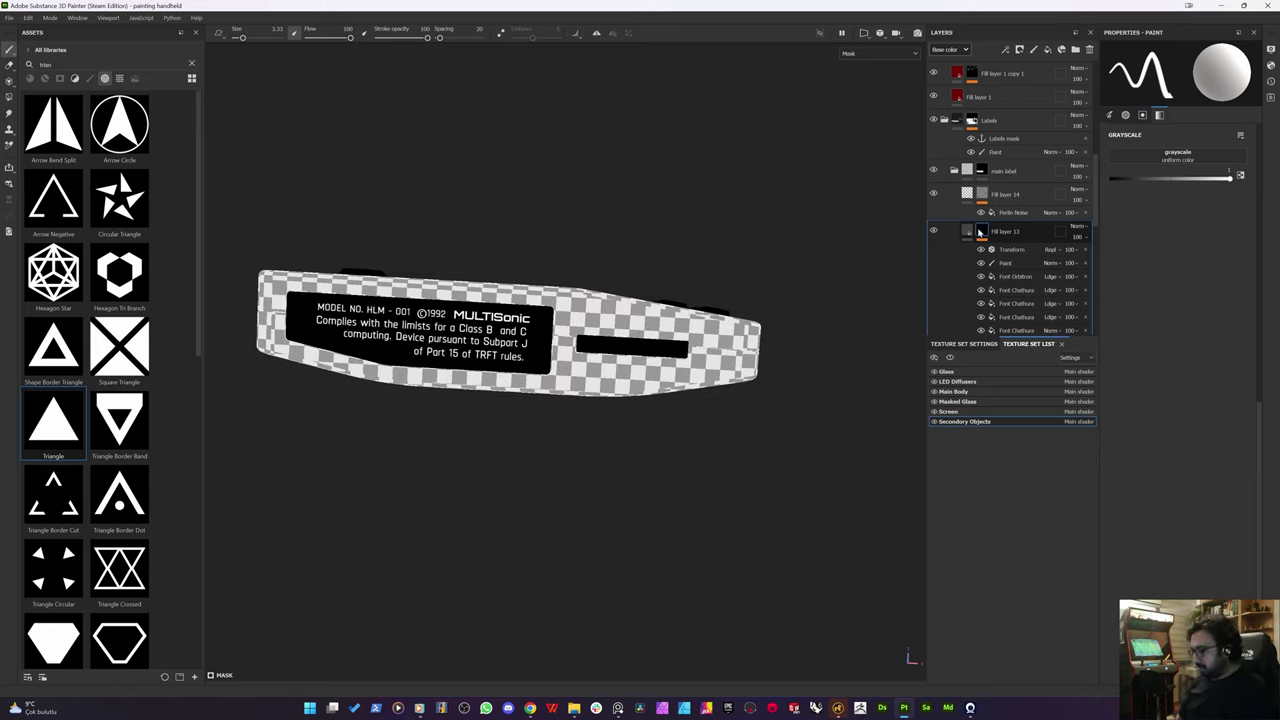
pyautogui.keyDown('alt'); pyautogui.click(981, 231); pyautogui.keyUp('alt')
pyautogui.click(1003, 249)
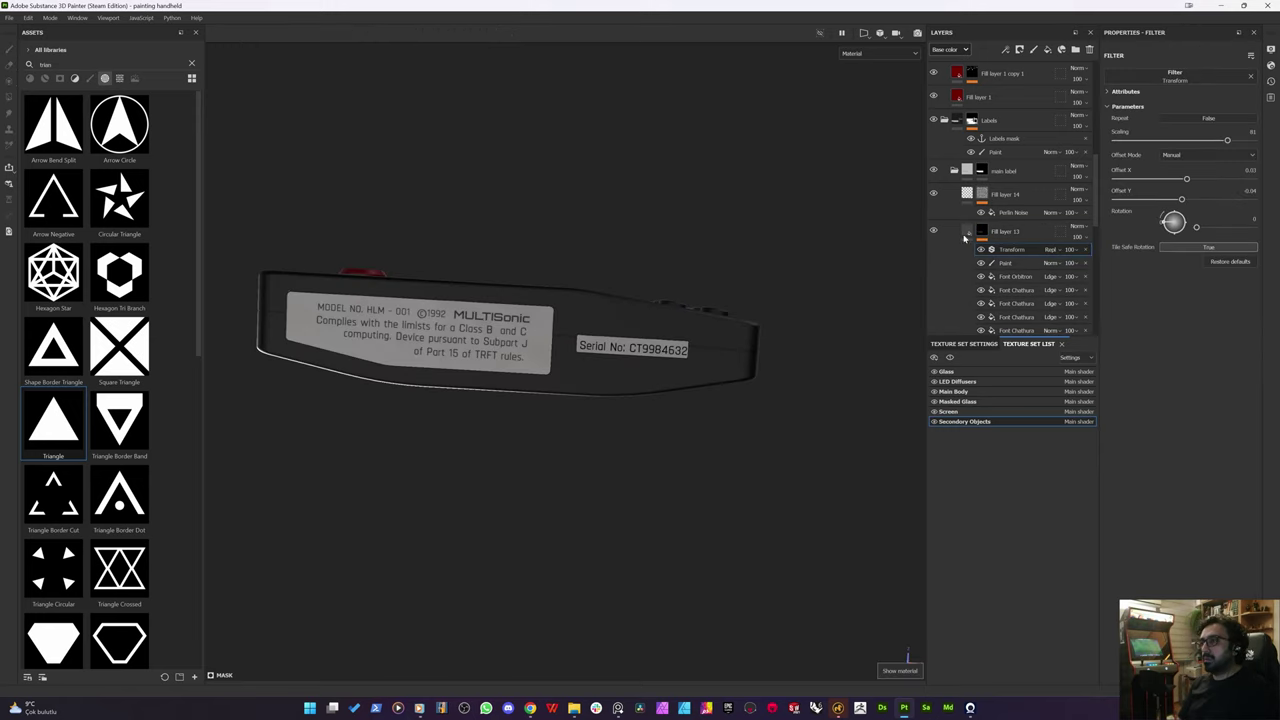
pyautogui.click(986, 238)
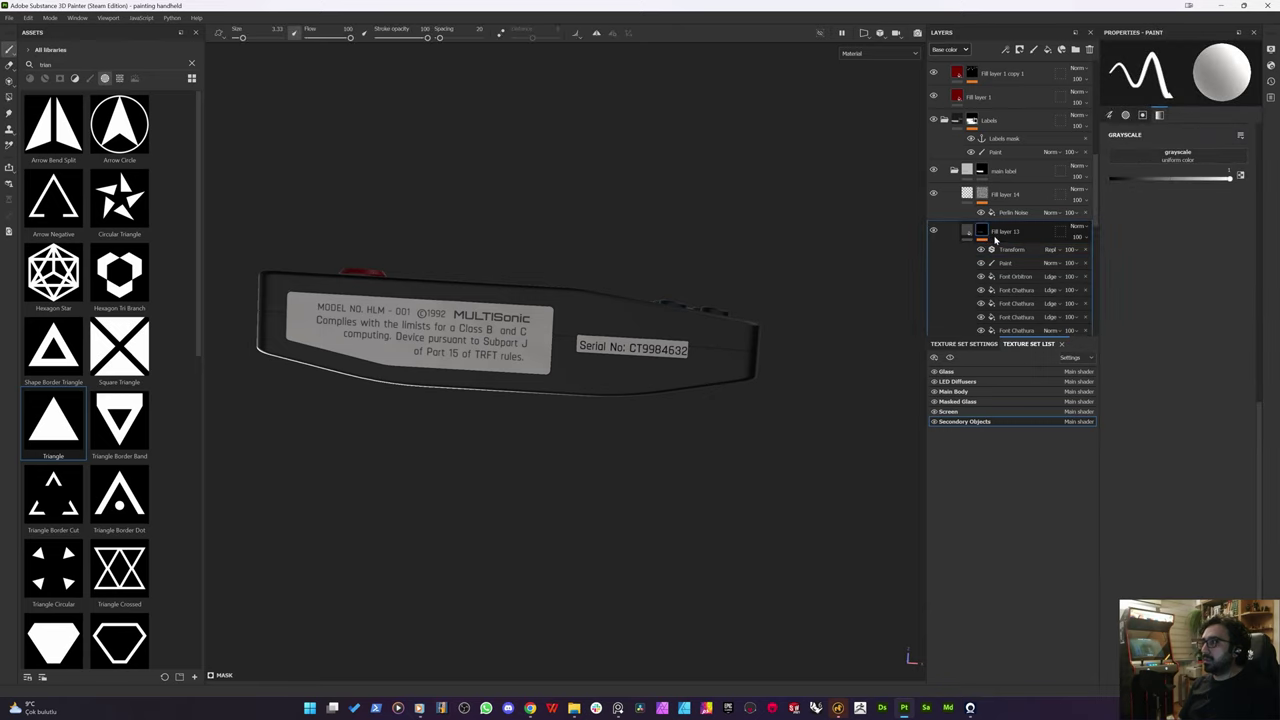
# Step: Add a fill layer above Fill layer 13 in the "main label" group, with only the color channel enabled
pyautogui.click(1048, 52)
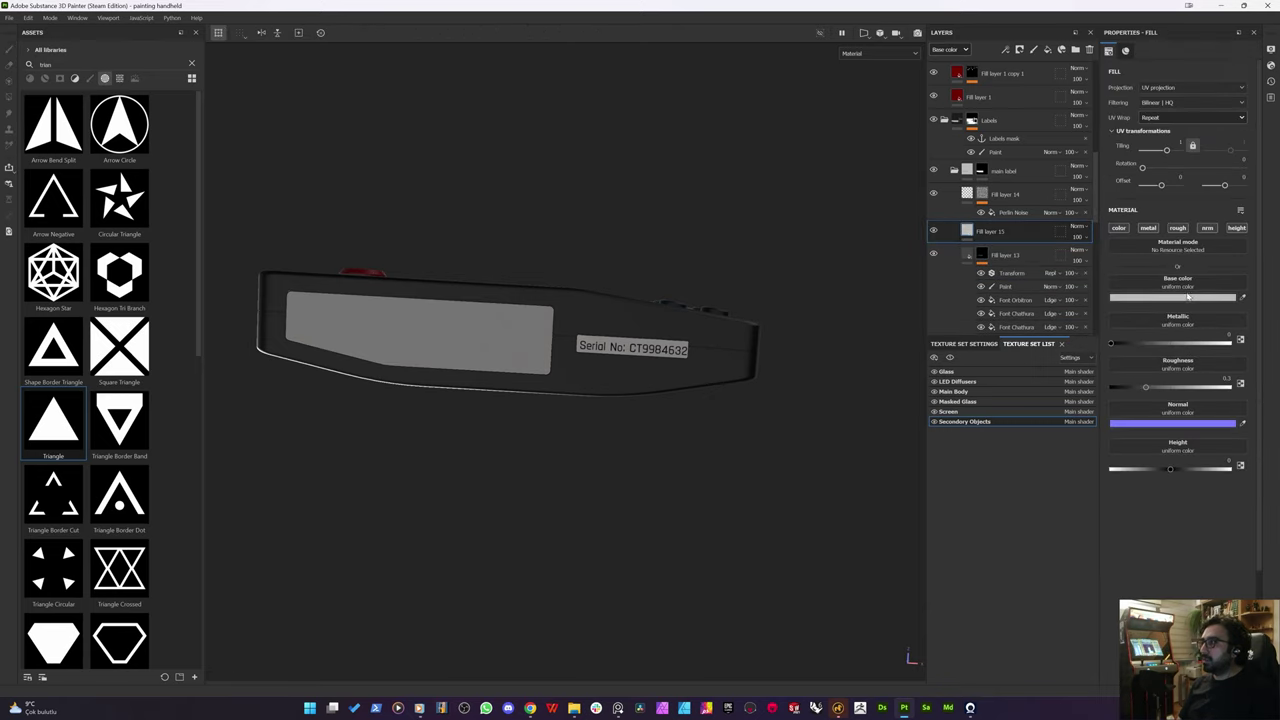
pyautogui.click(1148, 228)
pyautogui.click(1178, 228)
pyautogui.click(1207, 228)
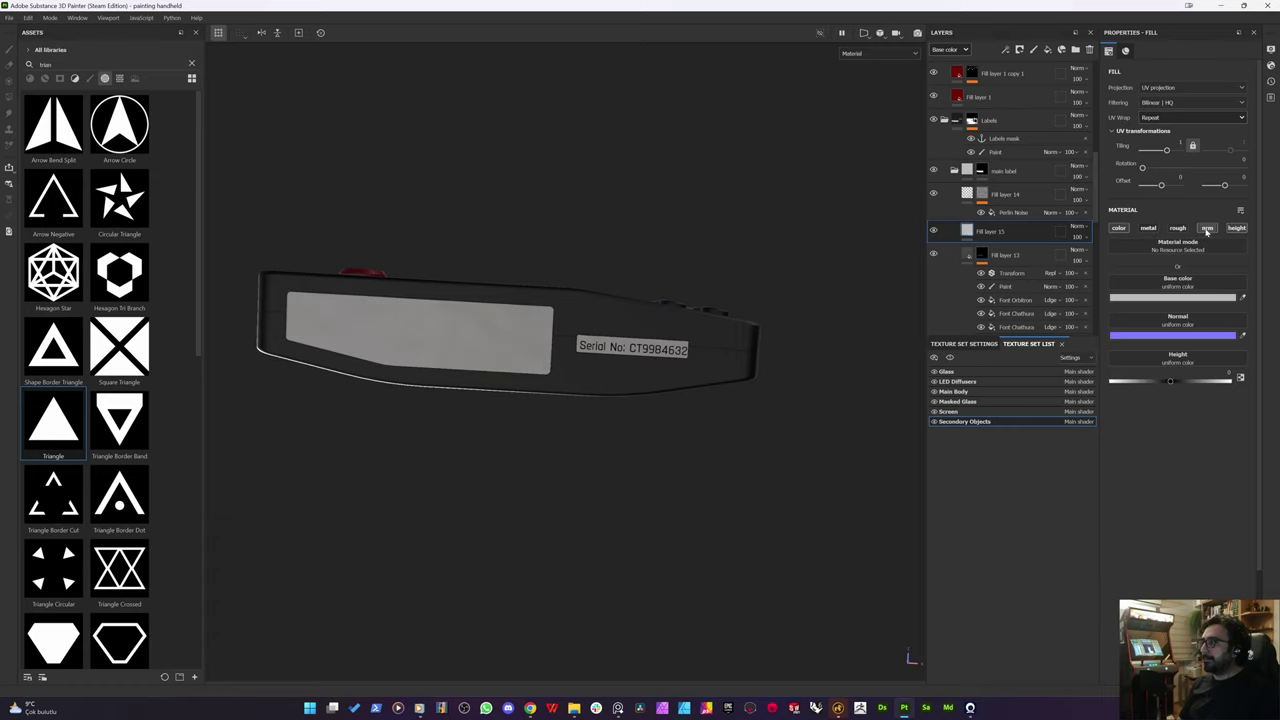
pyautogui.click(1238, 228)
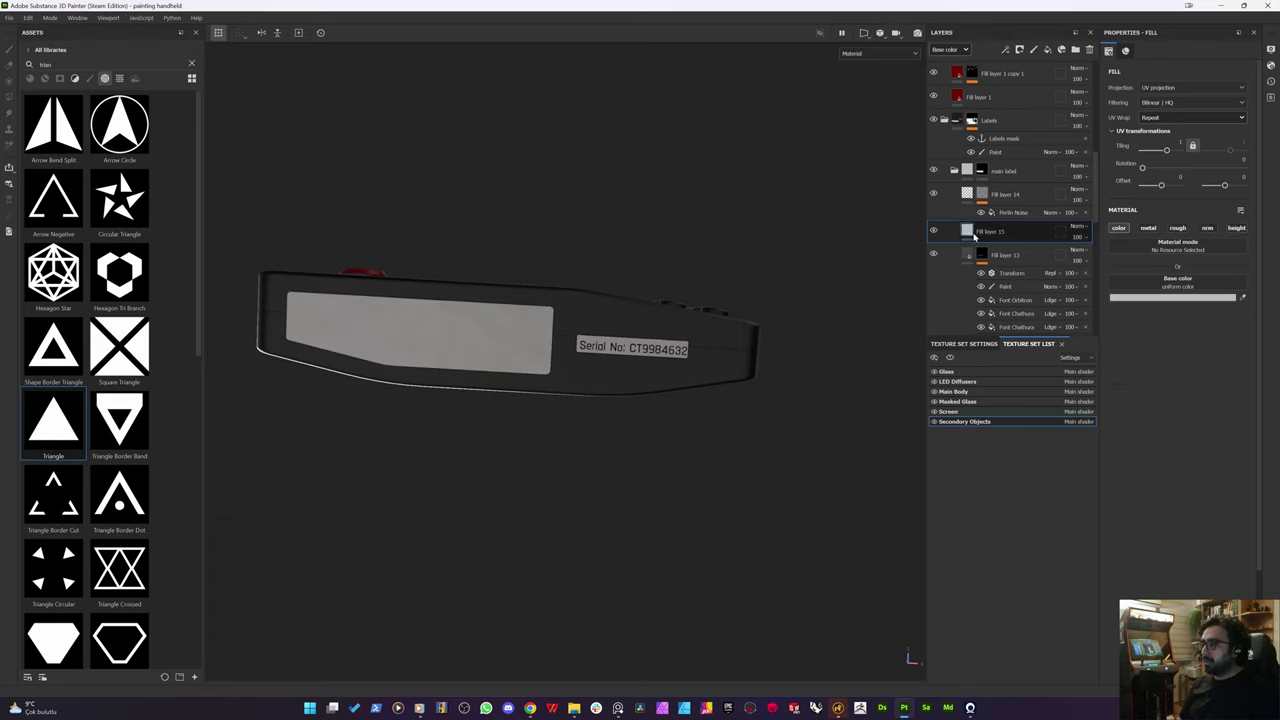
# Step: Add a black mask to the new fill layer and set its base color to near-black
pyautogui.moveTo(965, 234)
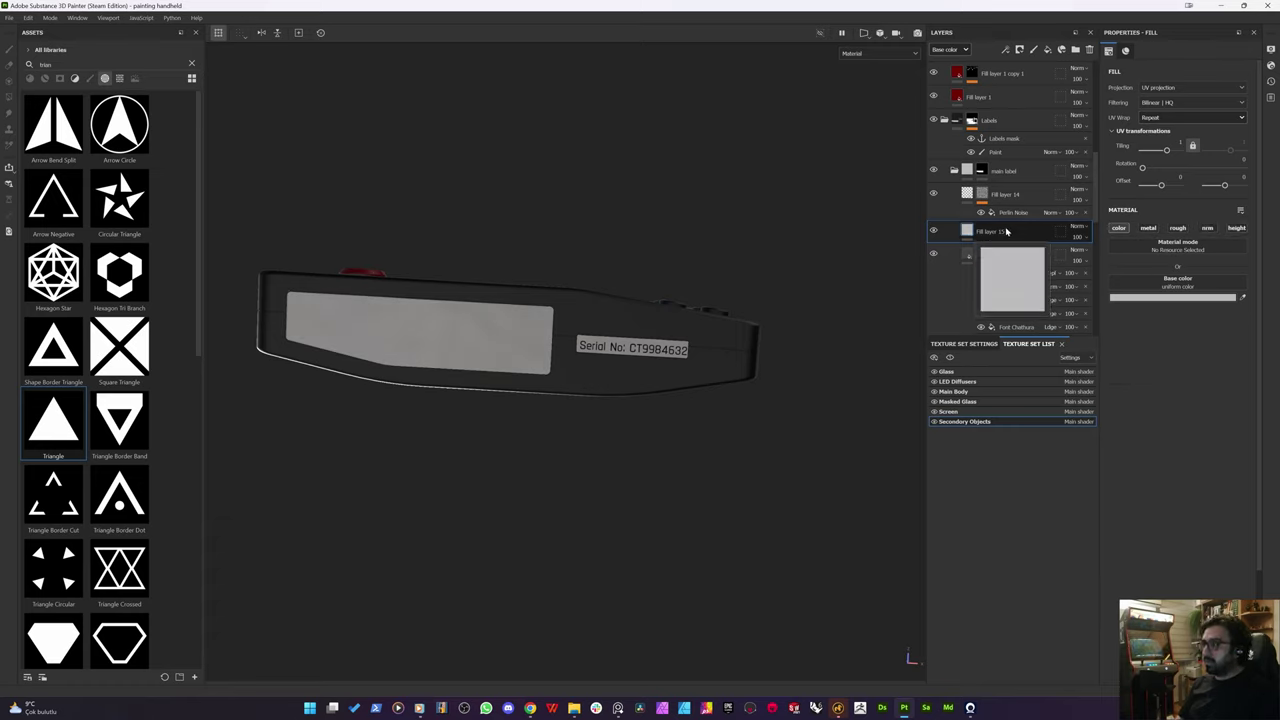
pyautogui.rightClick(1000, 232)
pyautogui.click(1020, 254)
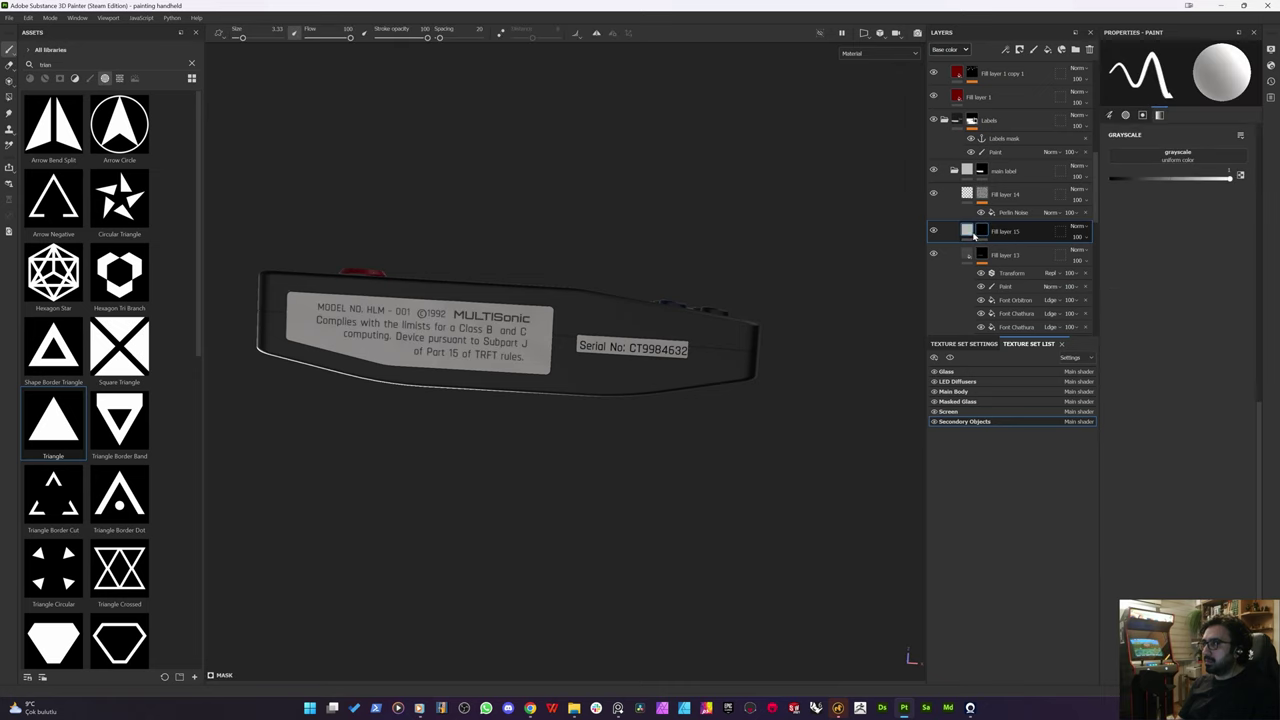
pyautogui.click(970, 232)
pyautogui.click(1165, 298)
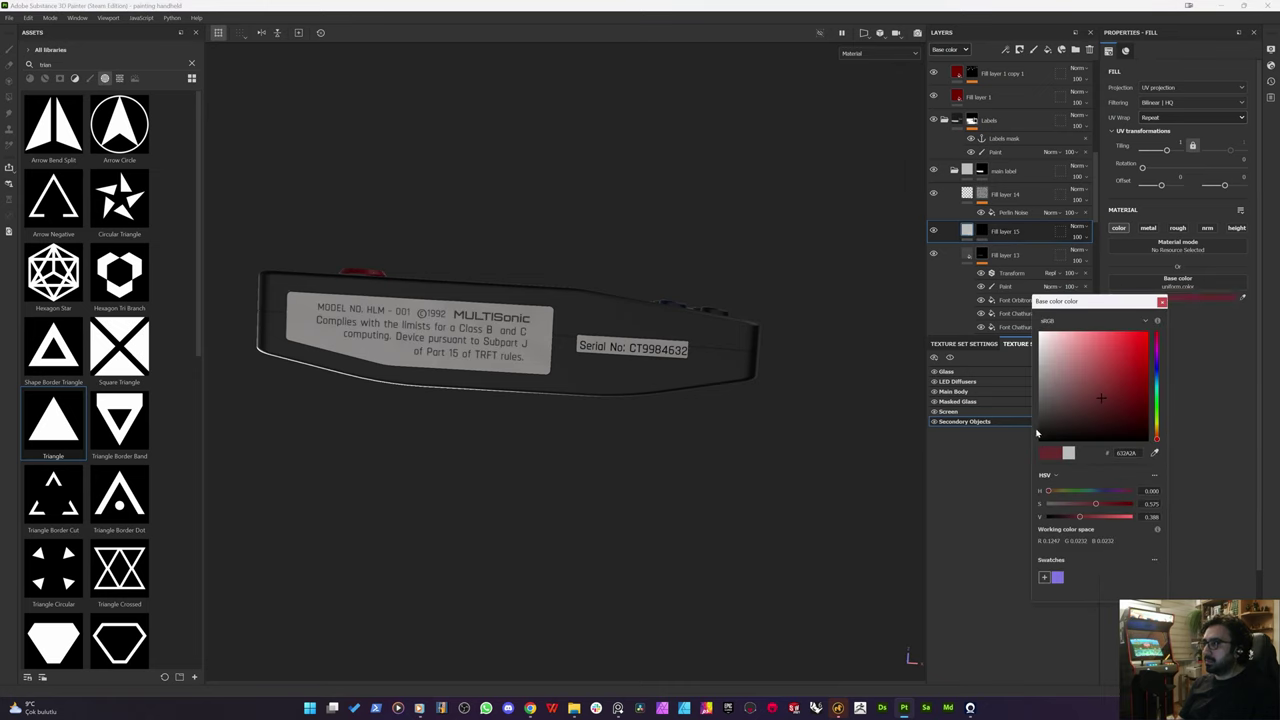
# Step: Add a paint effect to Fill layer 15's mask and fill the large label panel white using Polygon Fill in UV chunk mode
pyautogui.click(981, 231)
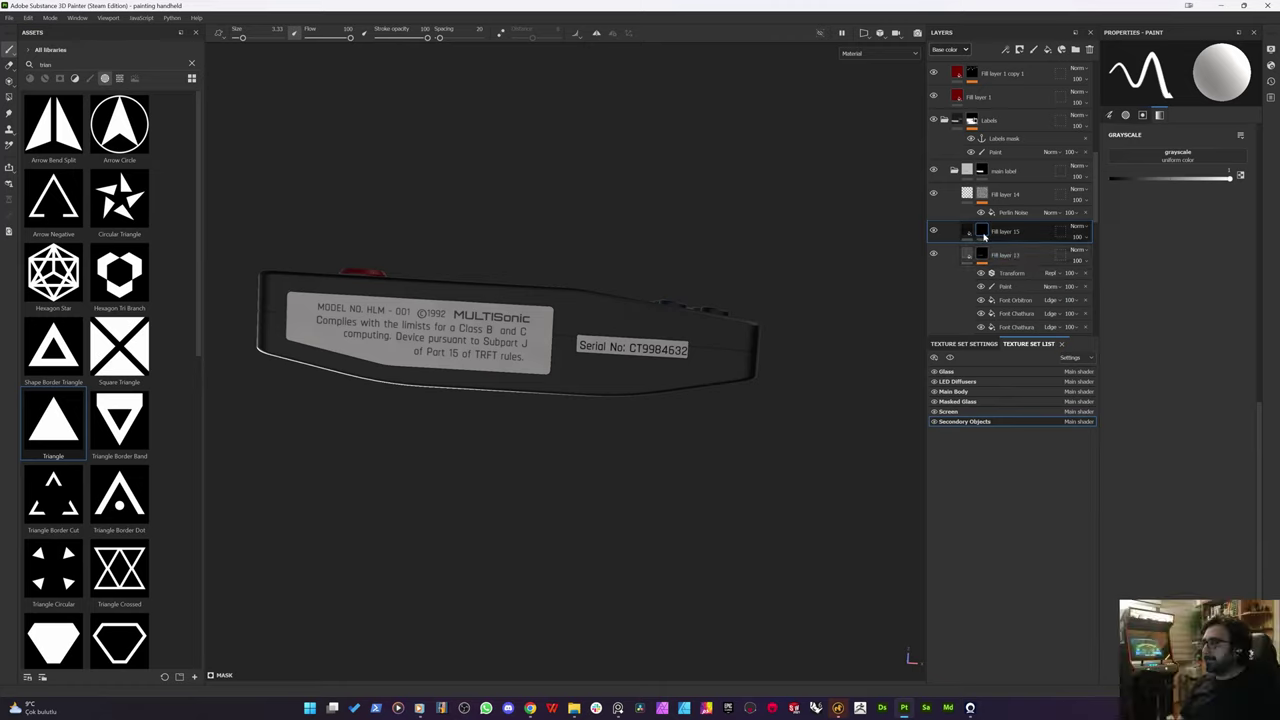
pyautogui.rightClick(982, 231)
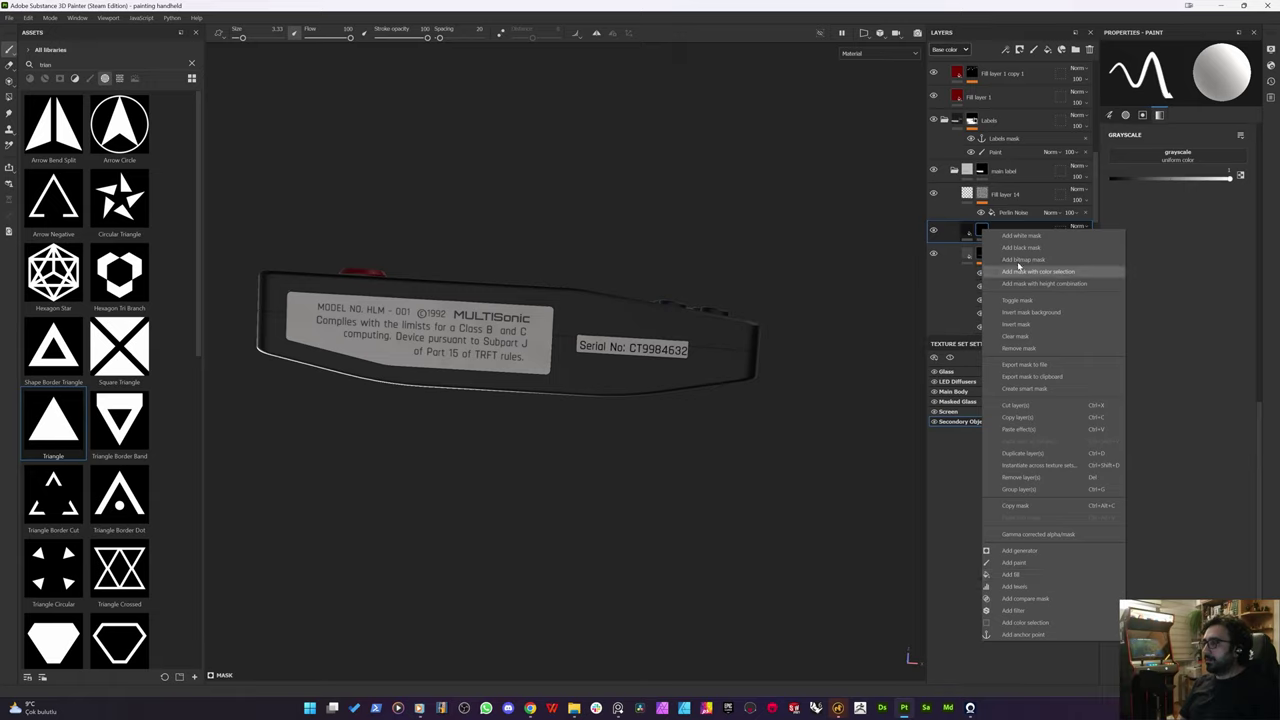
pyautogui.click(1014, 562)
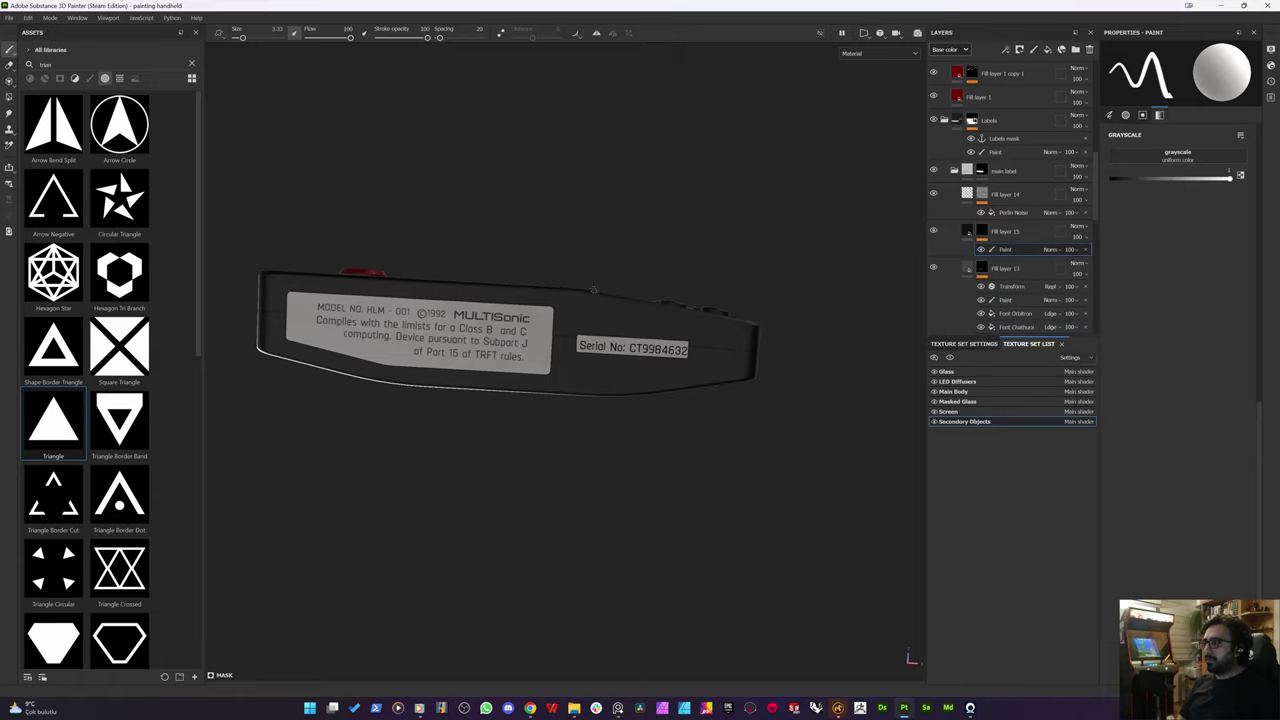
pyautogui.click(9, 101)
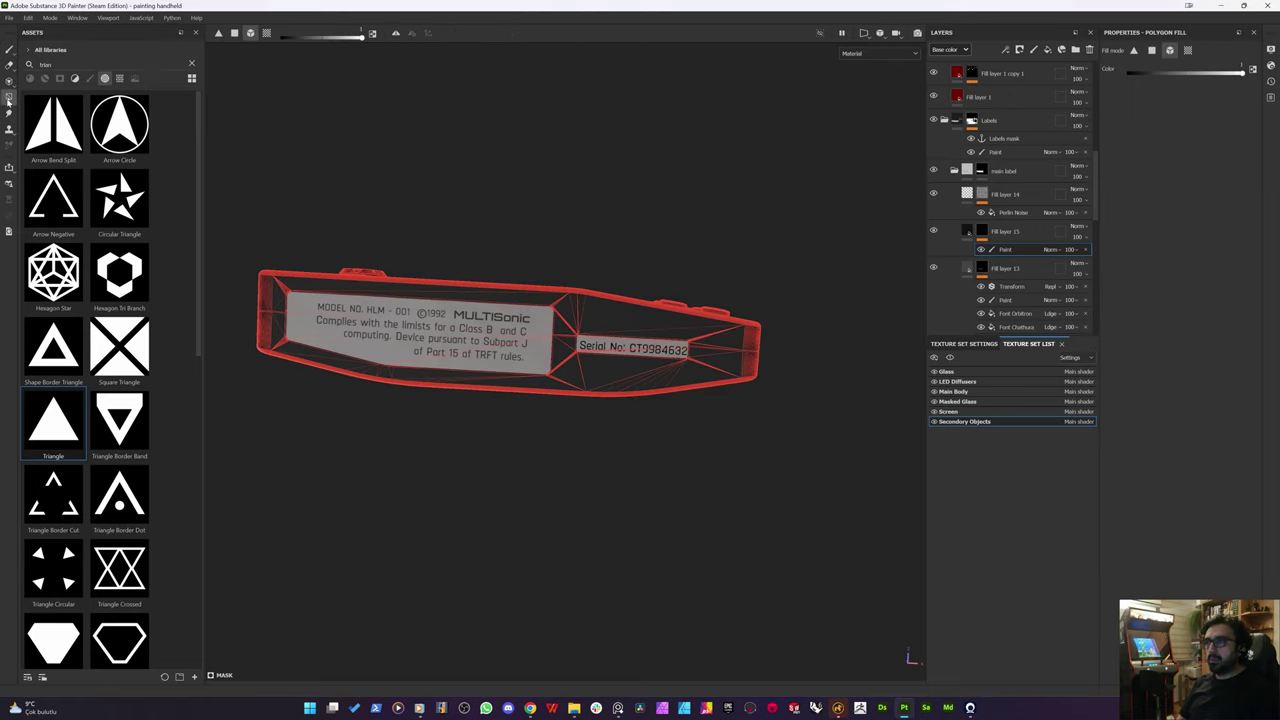
pyautogui.click(379, 334)
pyautogui.click(405, 348)
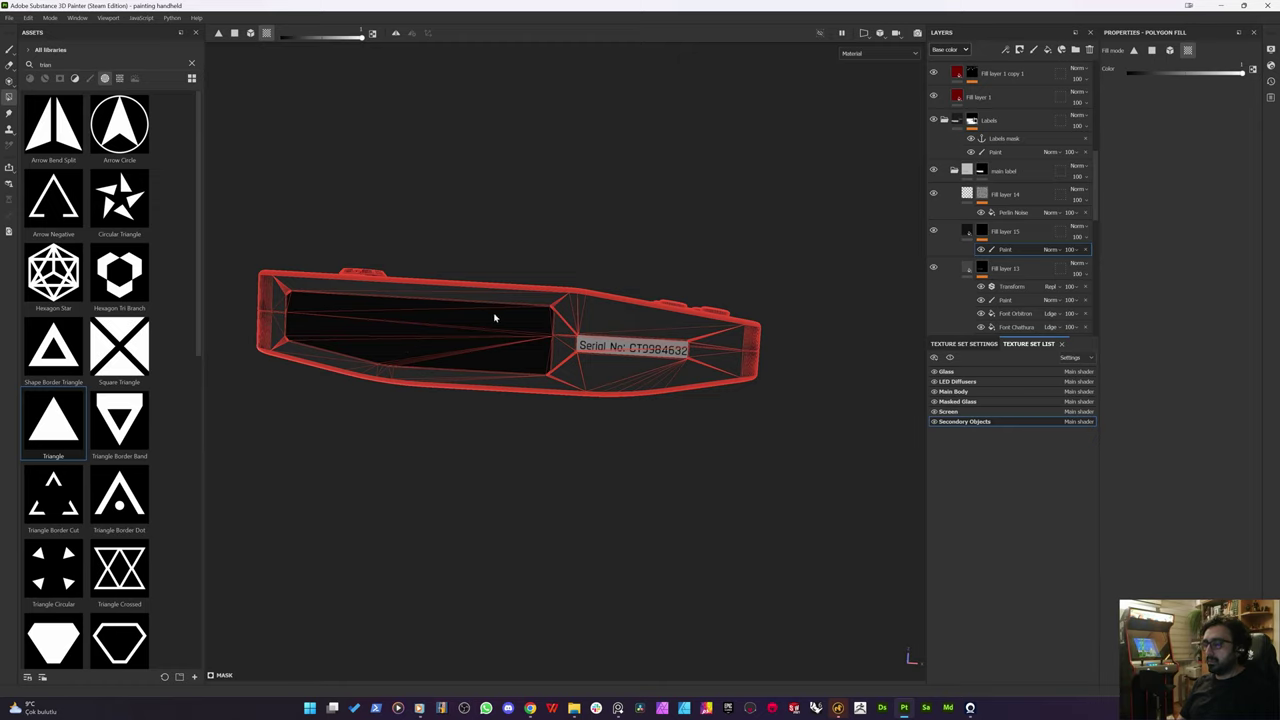
pyautogui.press('3')
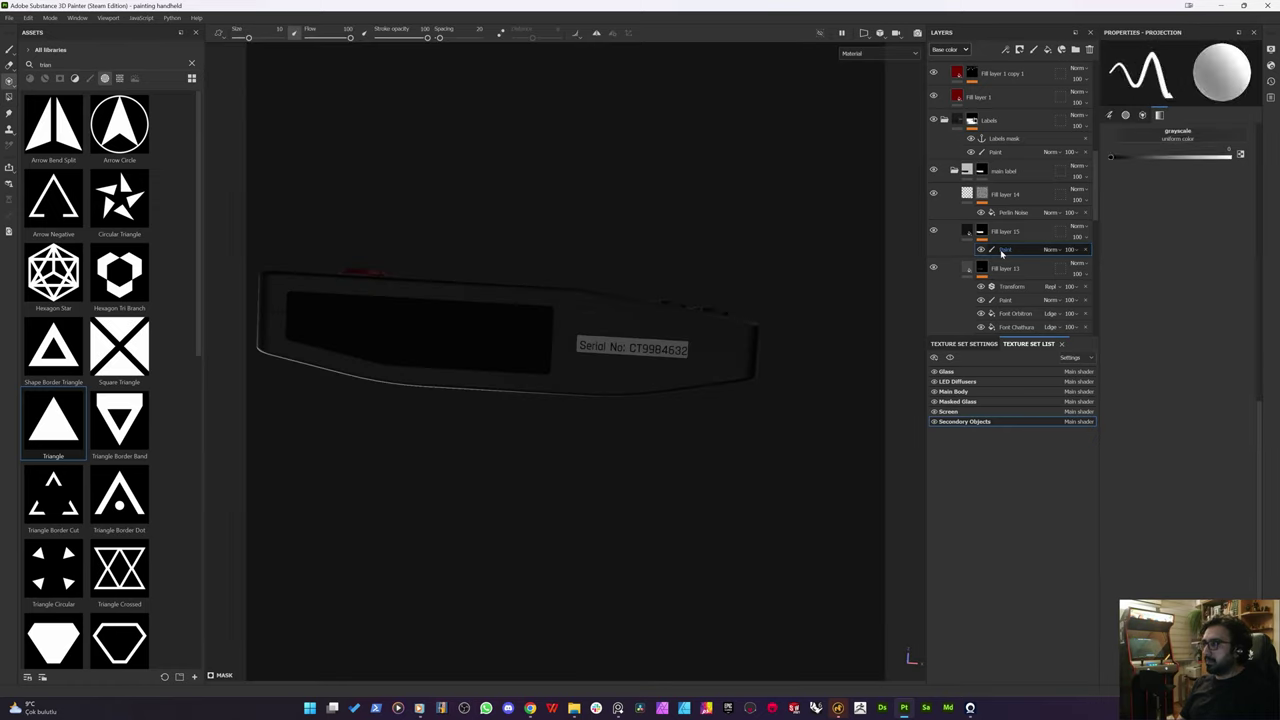
# Step: Display Fill layer 15's mask on its own in the split 3D and 2D views
pyautogui.click(983, 240)
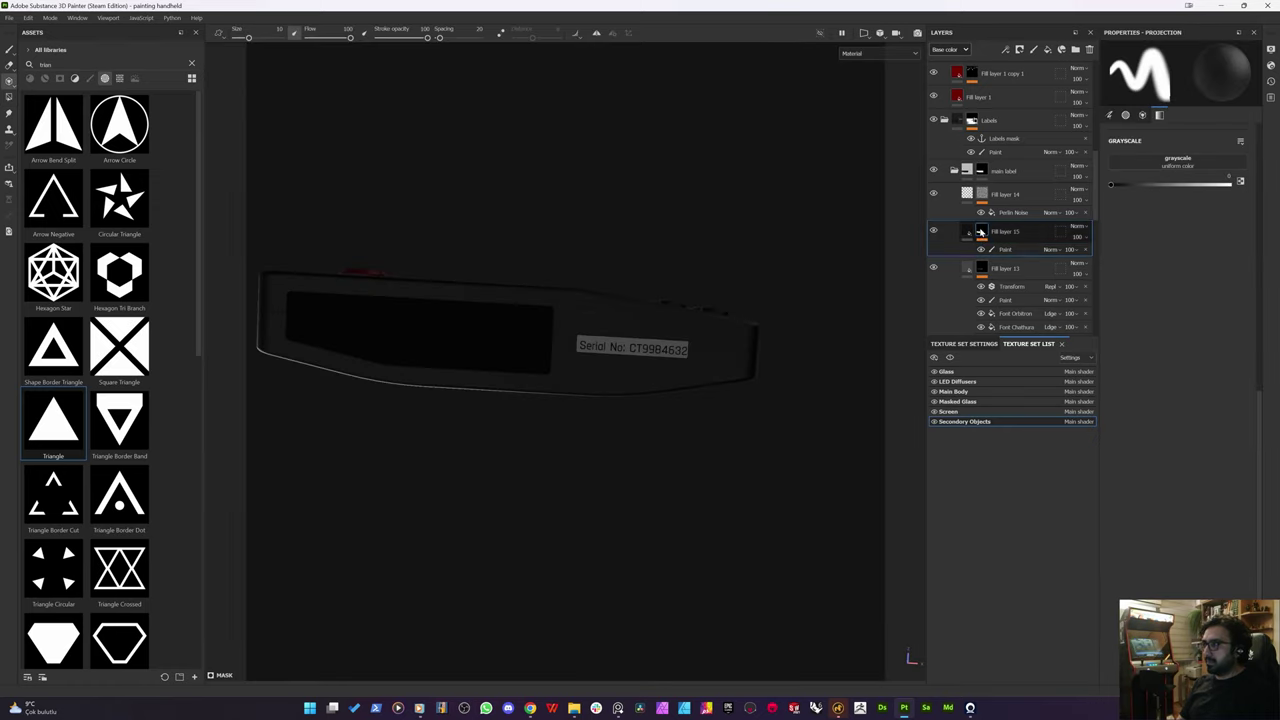
pyautogui.keyDown('alt'); pyautogui.click(981, 231); pyautogui.keyUp('alt')
pyautogui.press('F1')
pyautogui.scroll(-3, 715, 390)
pyautogui.scroll(3, 715, 390)
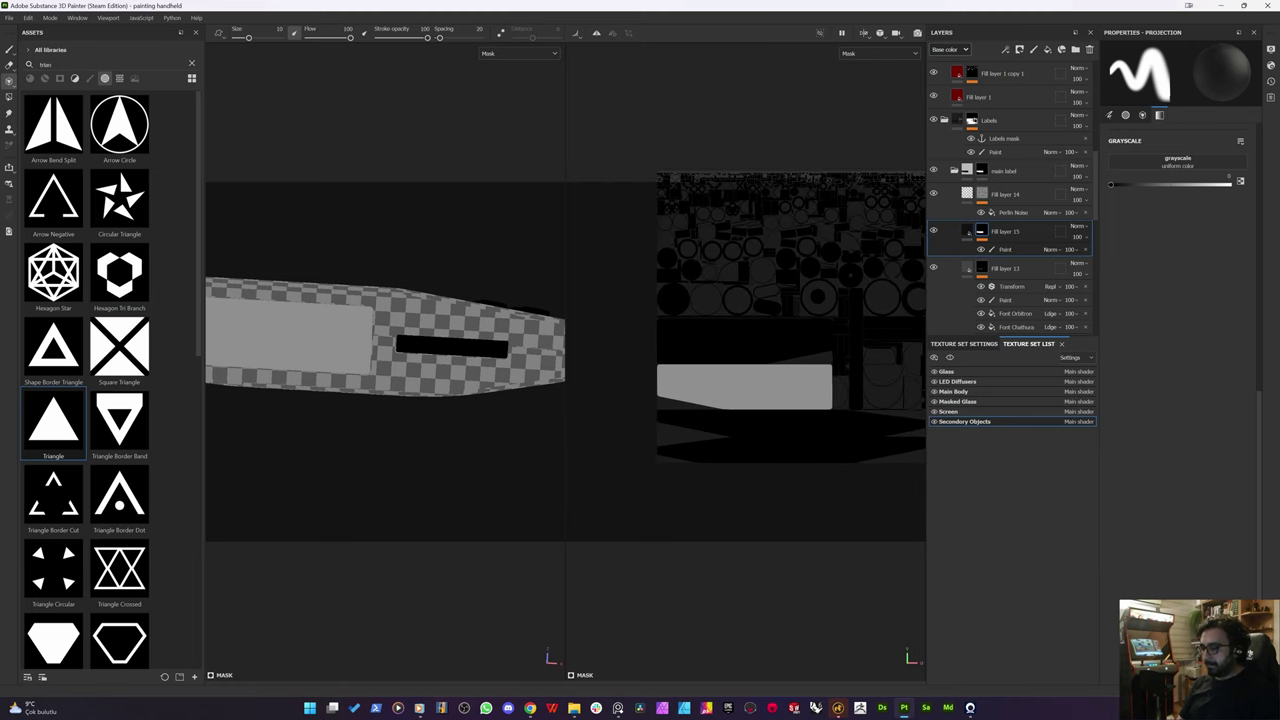
pyautogui.rightClick(999, 251)
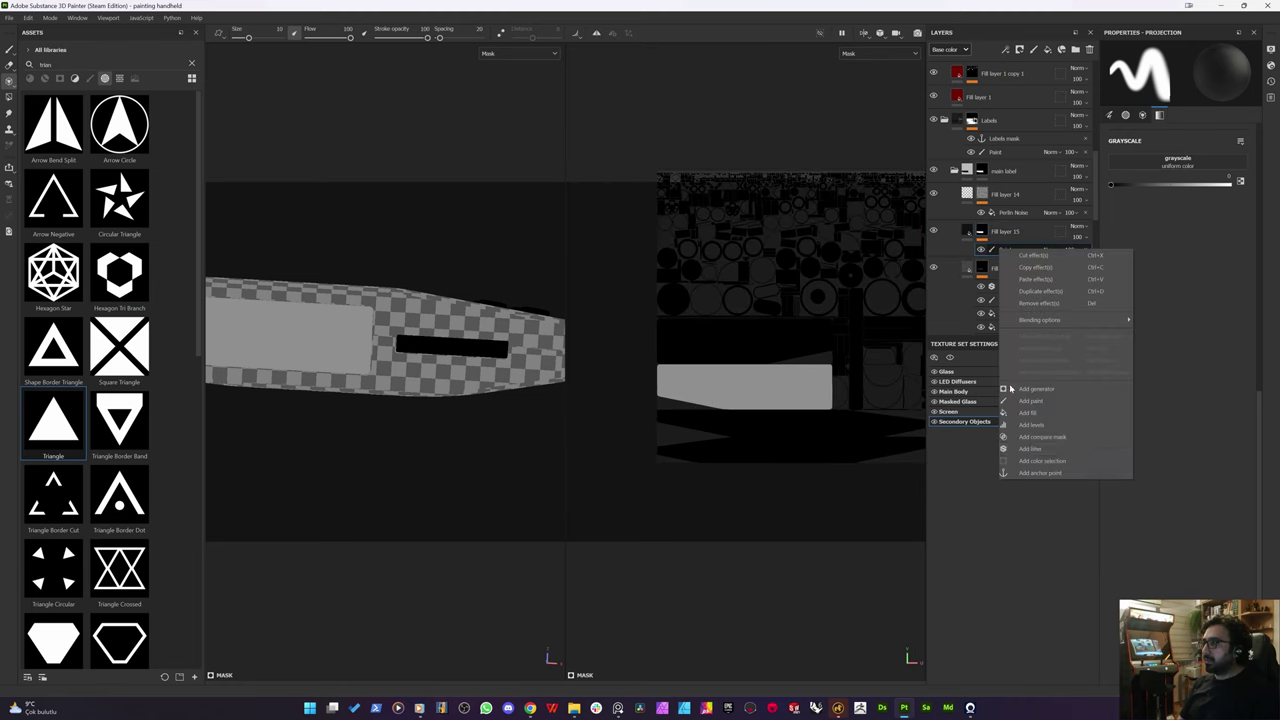
pyautogui.click(1030, 449)
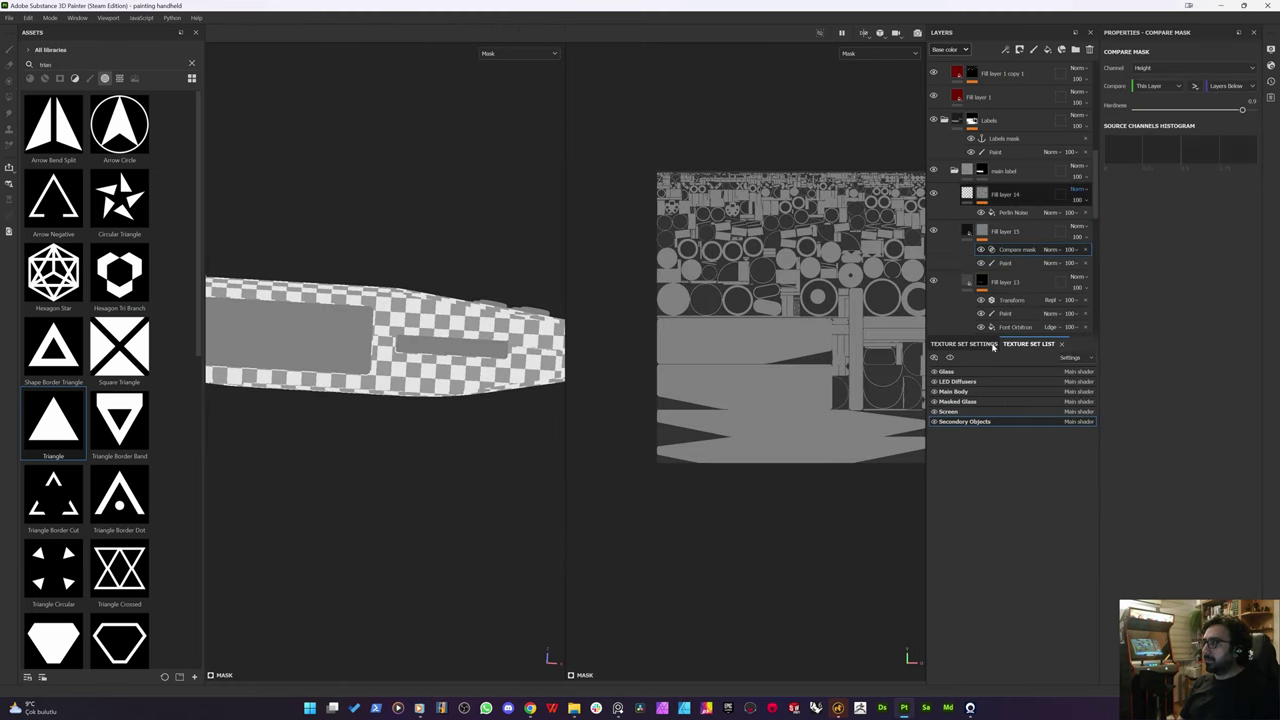
pyautogui.hotkey('ctrl', 'z')
pyautogui.rightClick(993, 250)
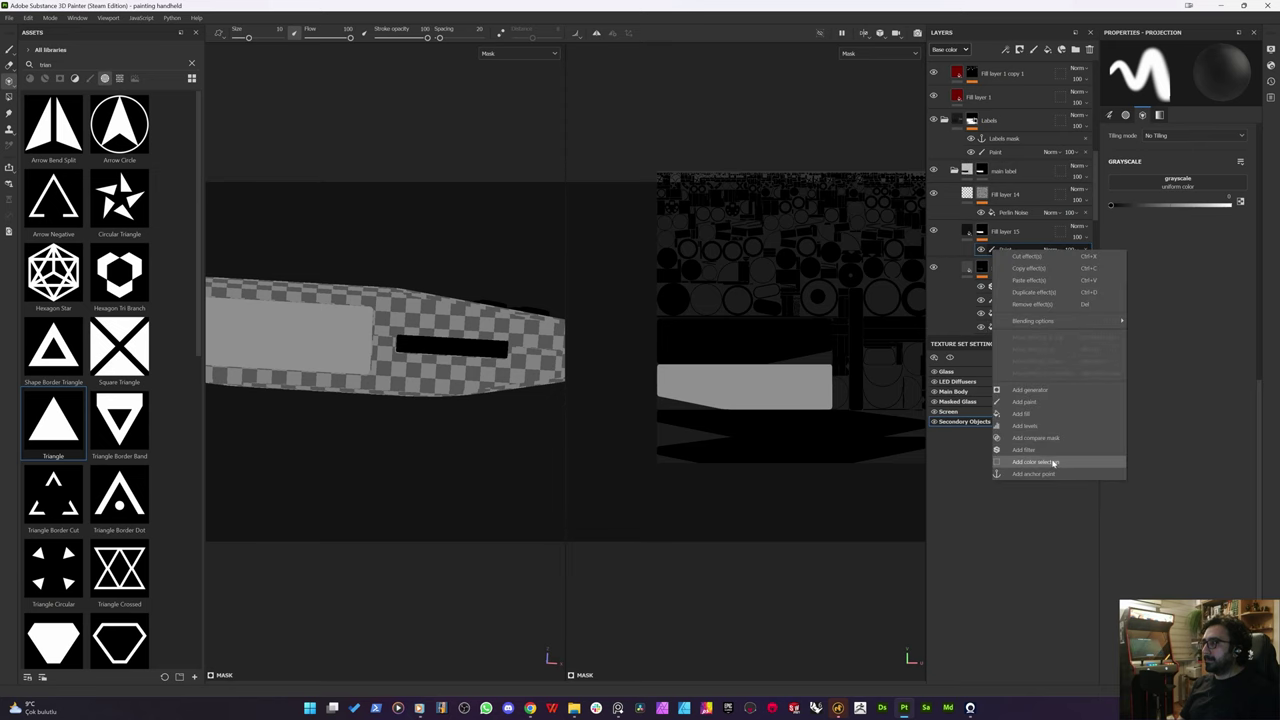
pyautogui.click(1038, 438)
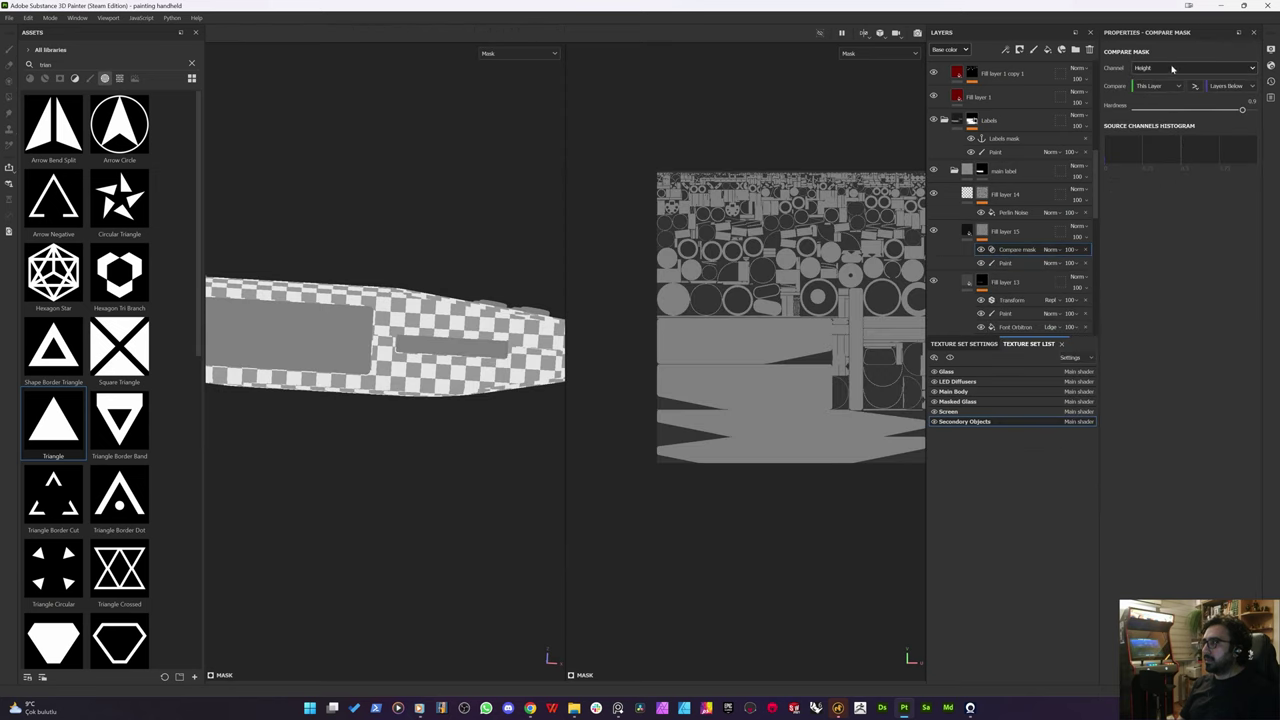
pyautogui.click(1005, 262)
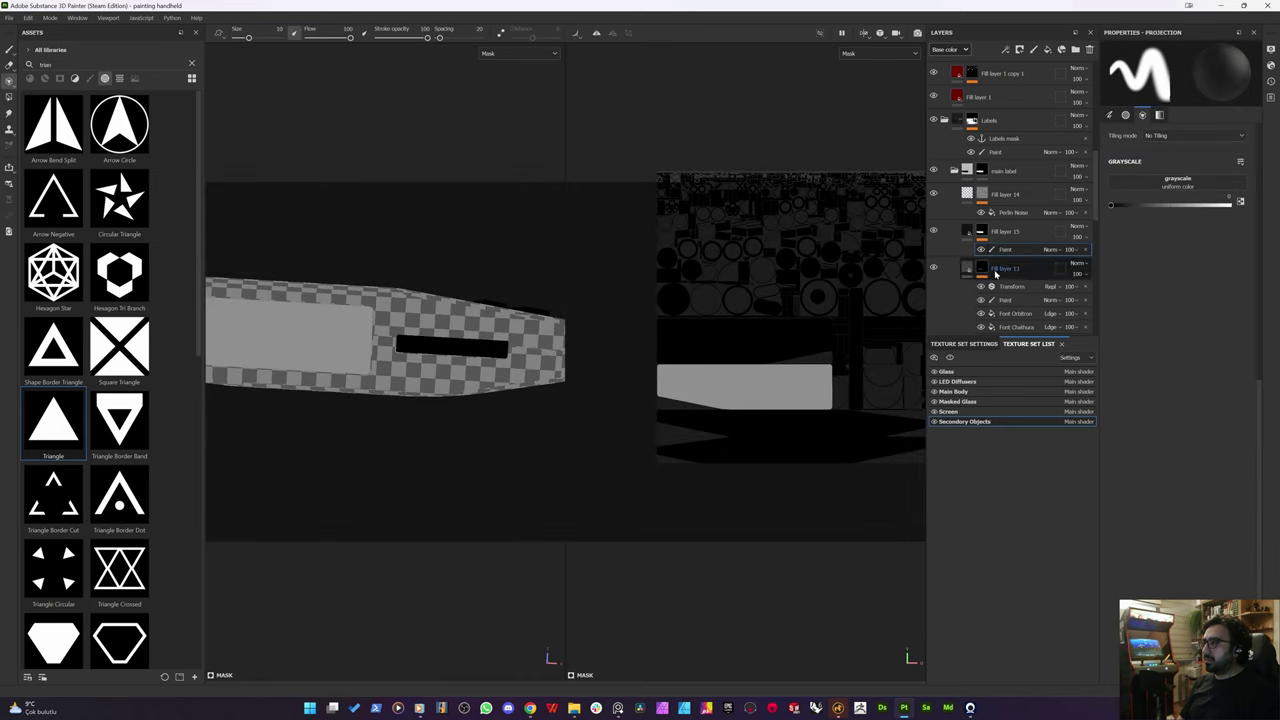
# Step: Add a Blur filter above the paint effect in Fill layer 15's mask and set its intensity to 11.38
pyautogui.rightClick(1015, 251)
pyautogui.click(1046, 448)
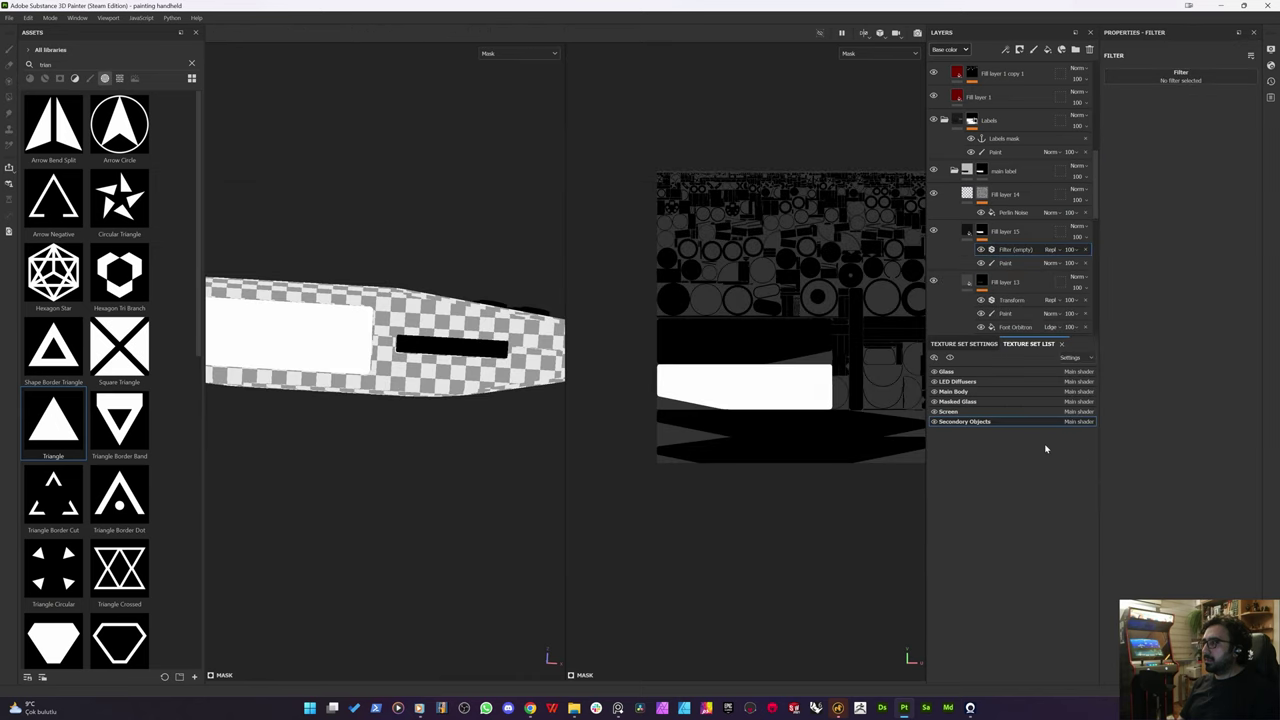
pyautogui.click(1232, 68)
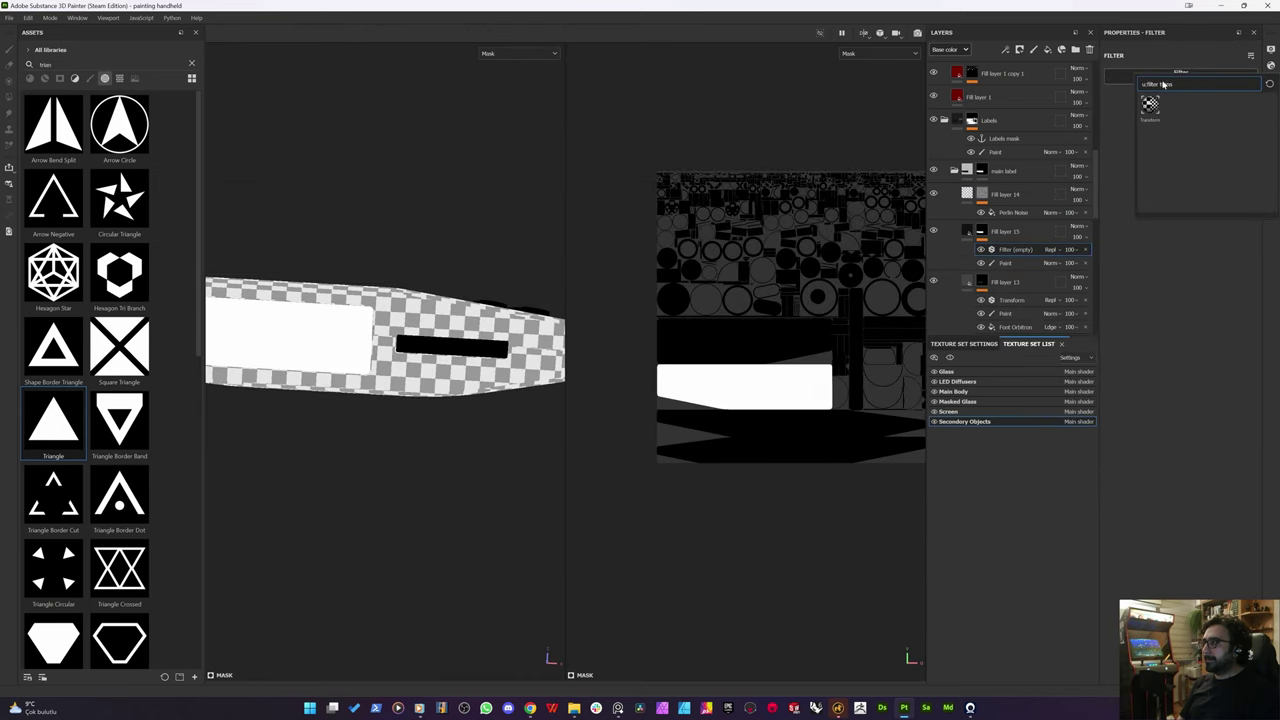
pyautogui.write('blu')
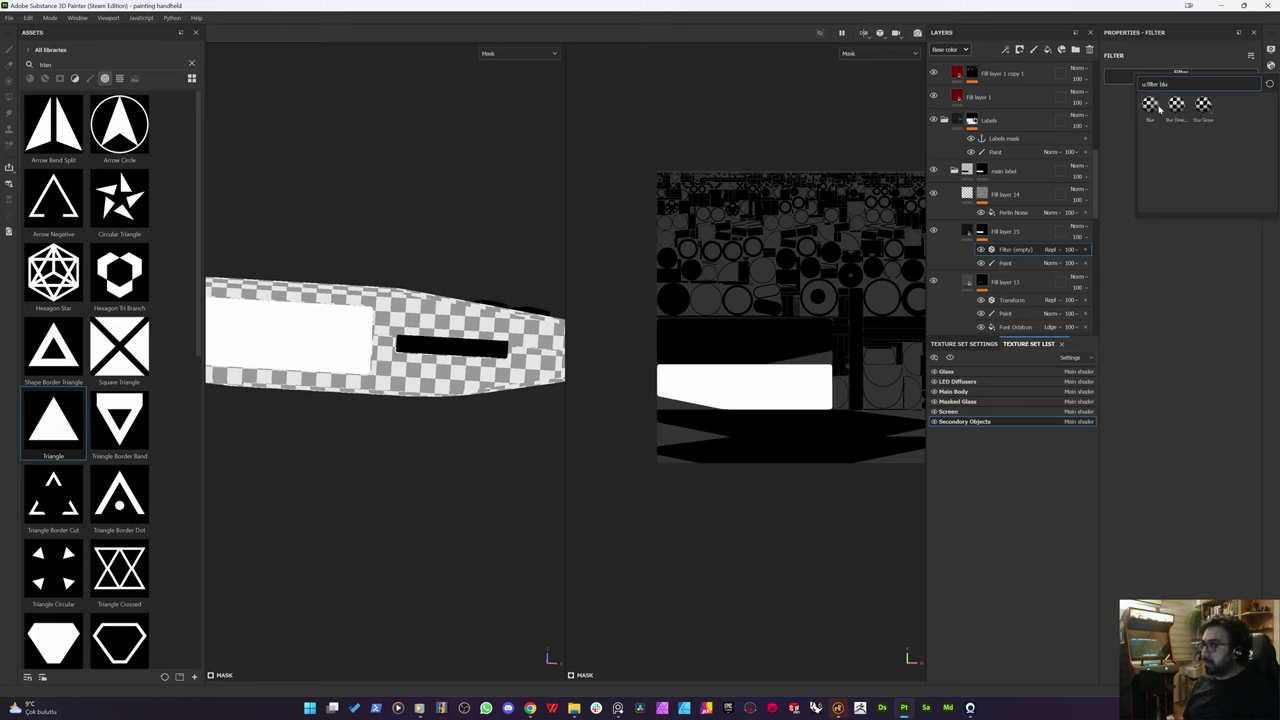
pyautogui.click(1157, 108)
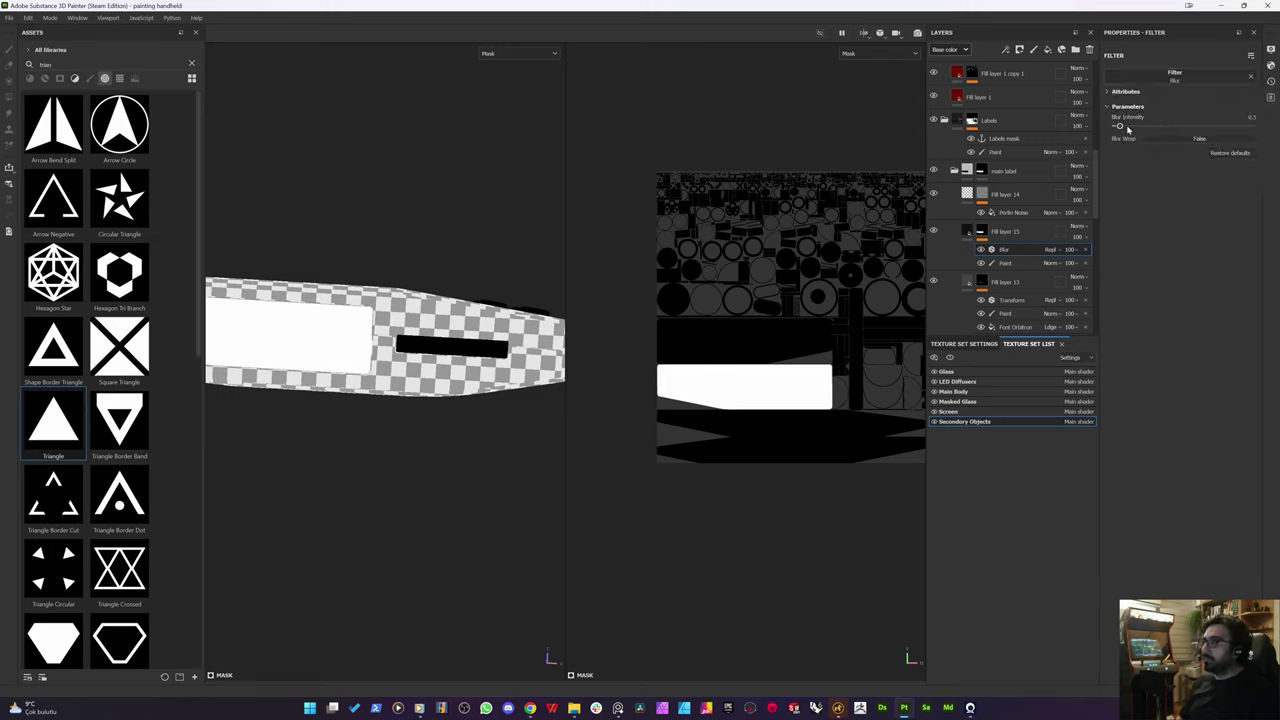
pyautogui.moveTo(1127, 127); pyautogui.dragTo(1214, 128)
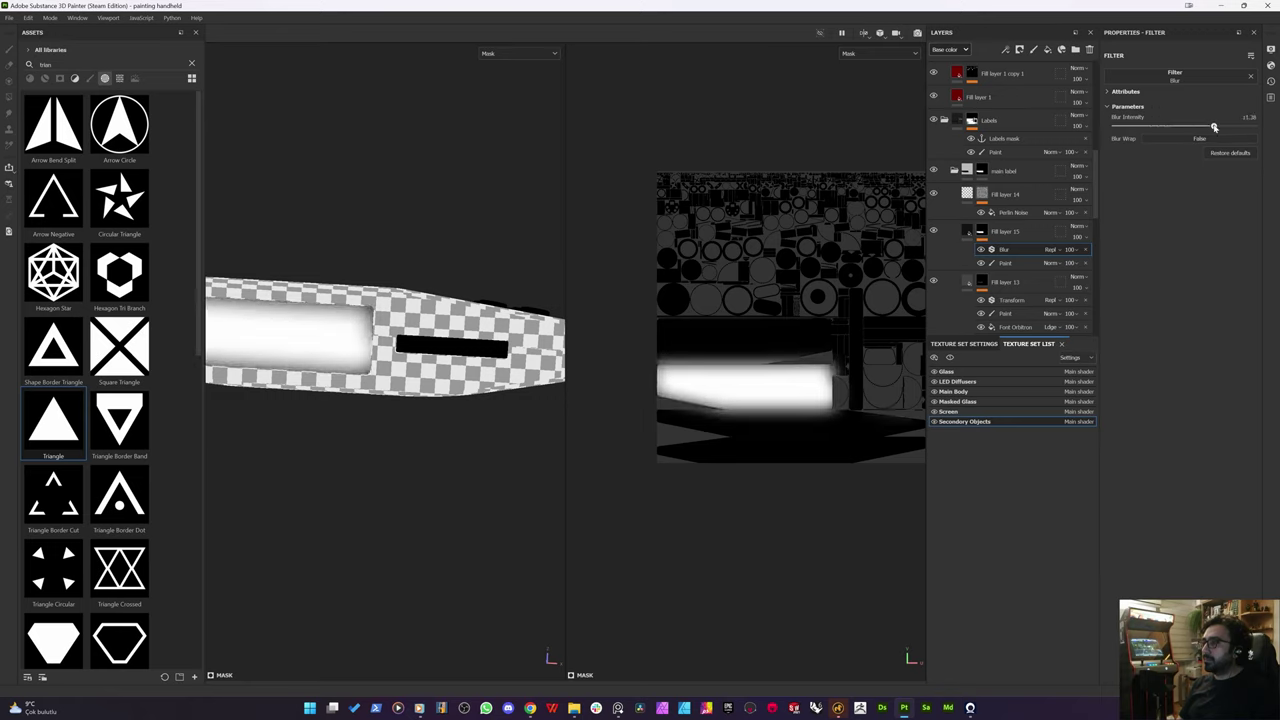
pyautogui.scroll(5, 719, 383)
pyautogui.scroll(-2, 716, 384)
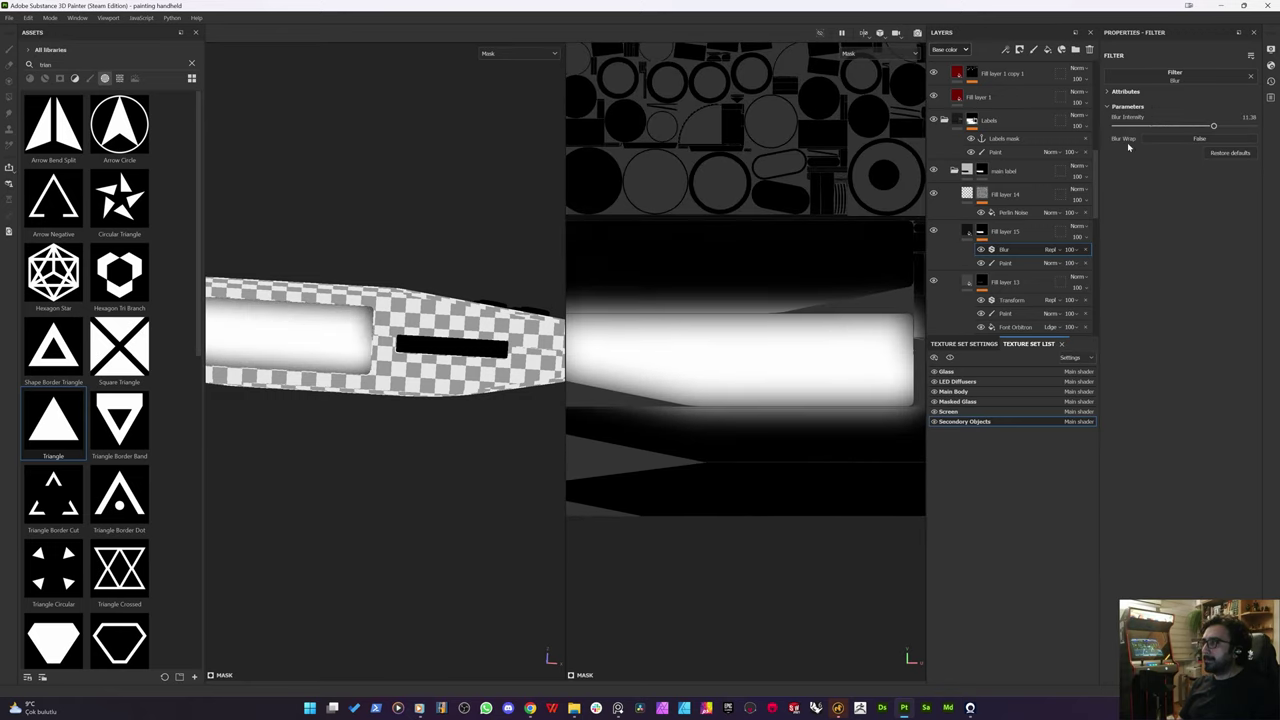
# Step: Lower the Blur intensity to about 6.5 and try to add a Levels filter above it in Fill layer 15's mask
pyautogui.moveTo(1203, 128); pyautogui.dragTo(1175, 127)
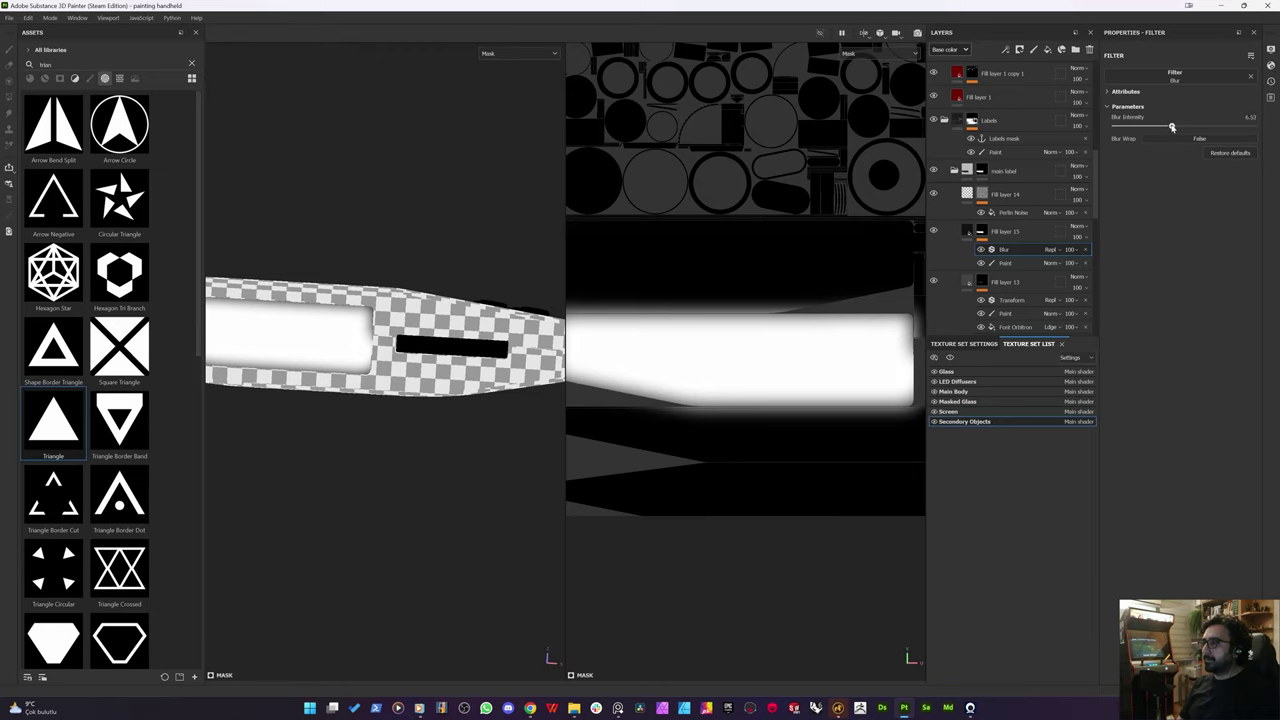
pyautogui.rightClick(1007, 256)
pyautogui.click(1070, 459)
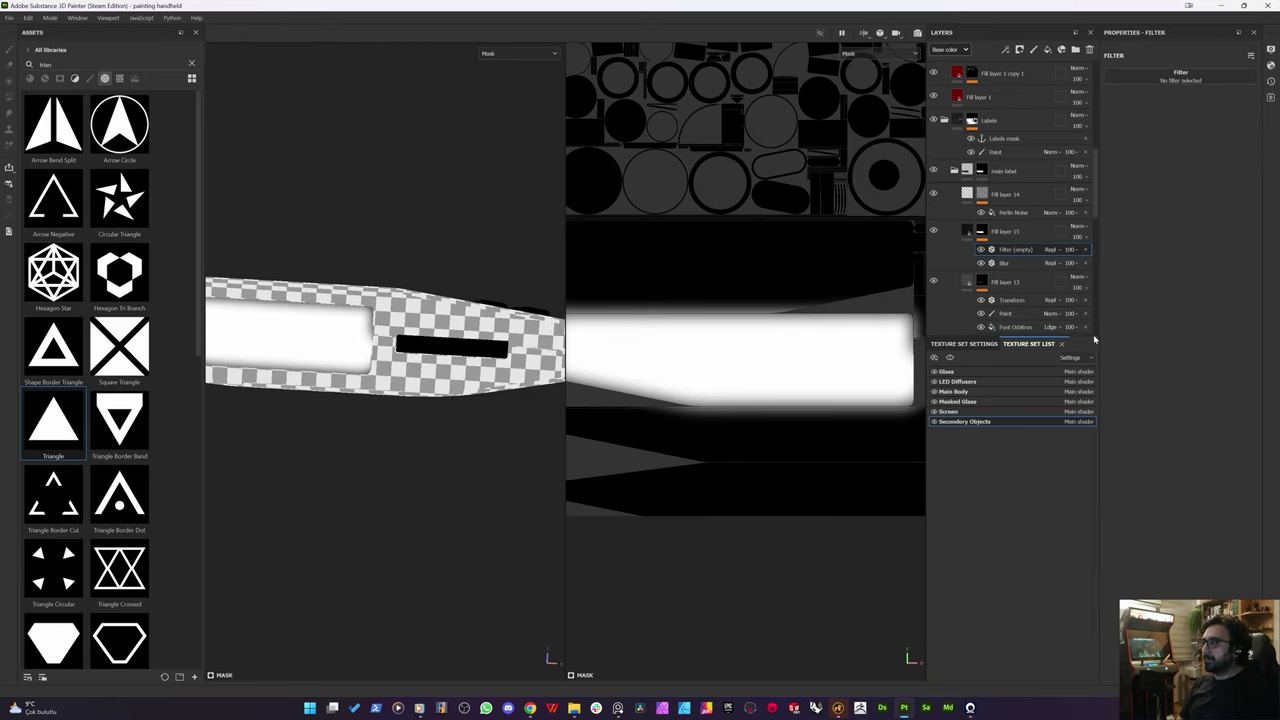
pyautogui.click(1160, 77)
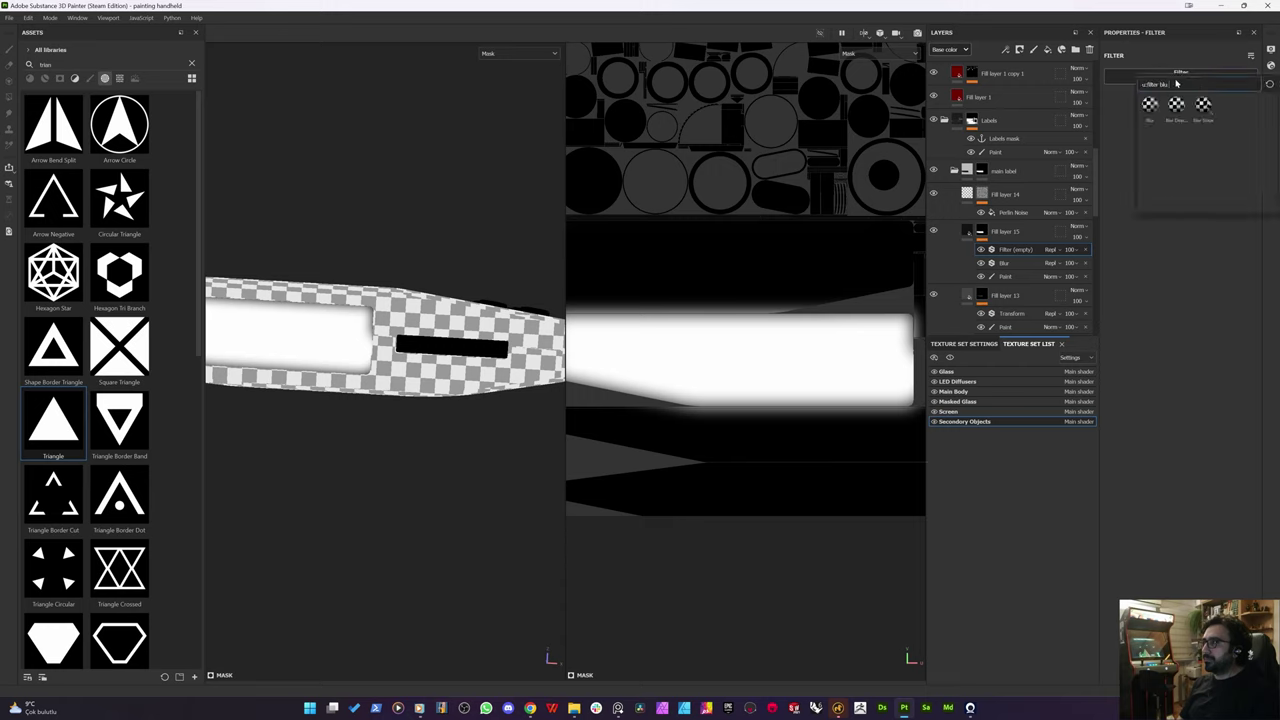
pyautogui.press('BackSpace')
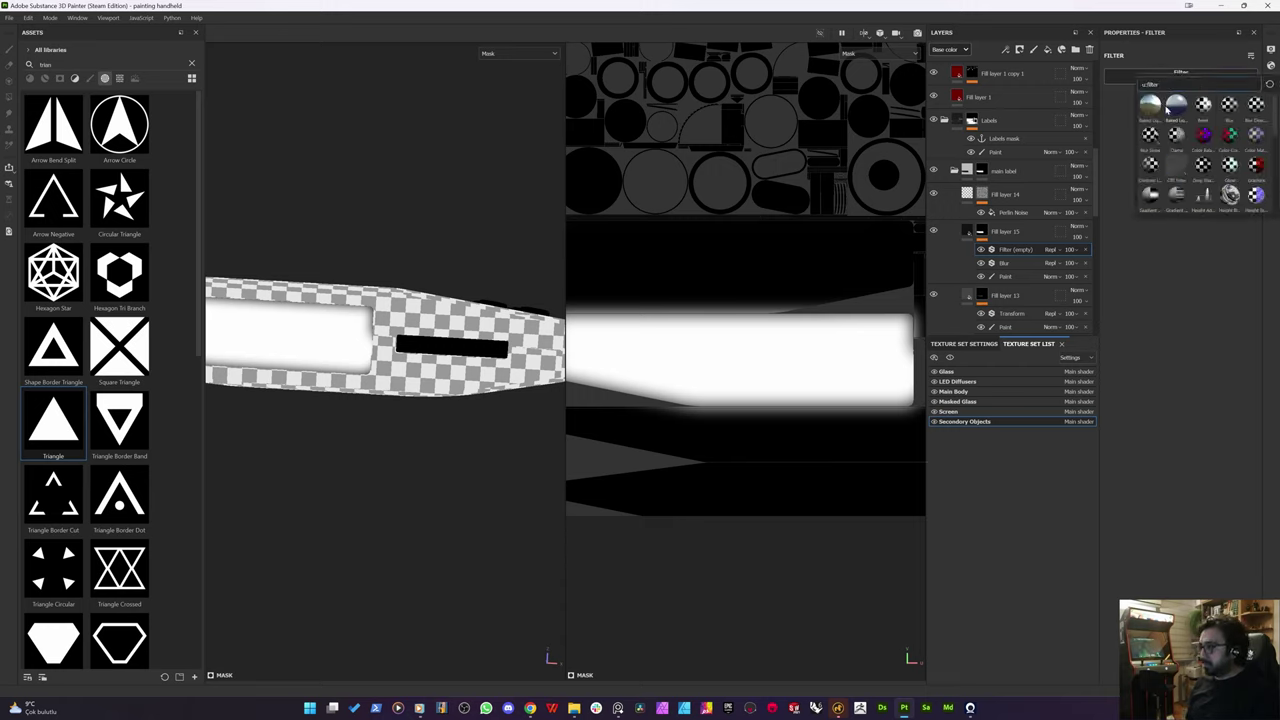
pyautogui.write('levels')
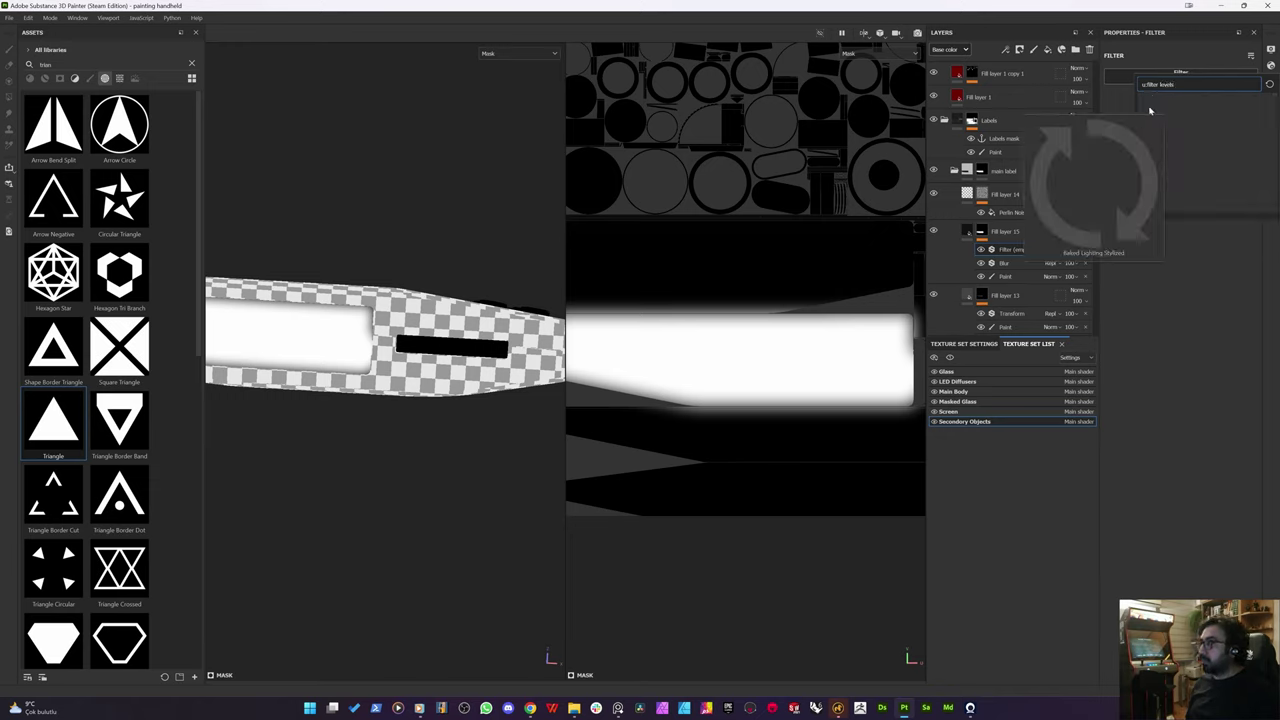
pyautogui.click(1020, 245)
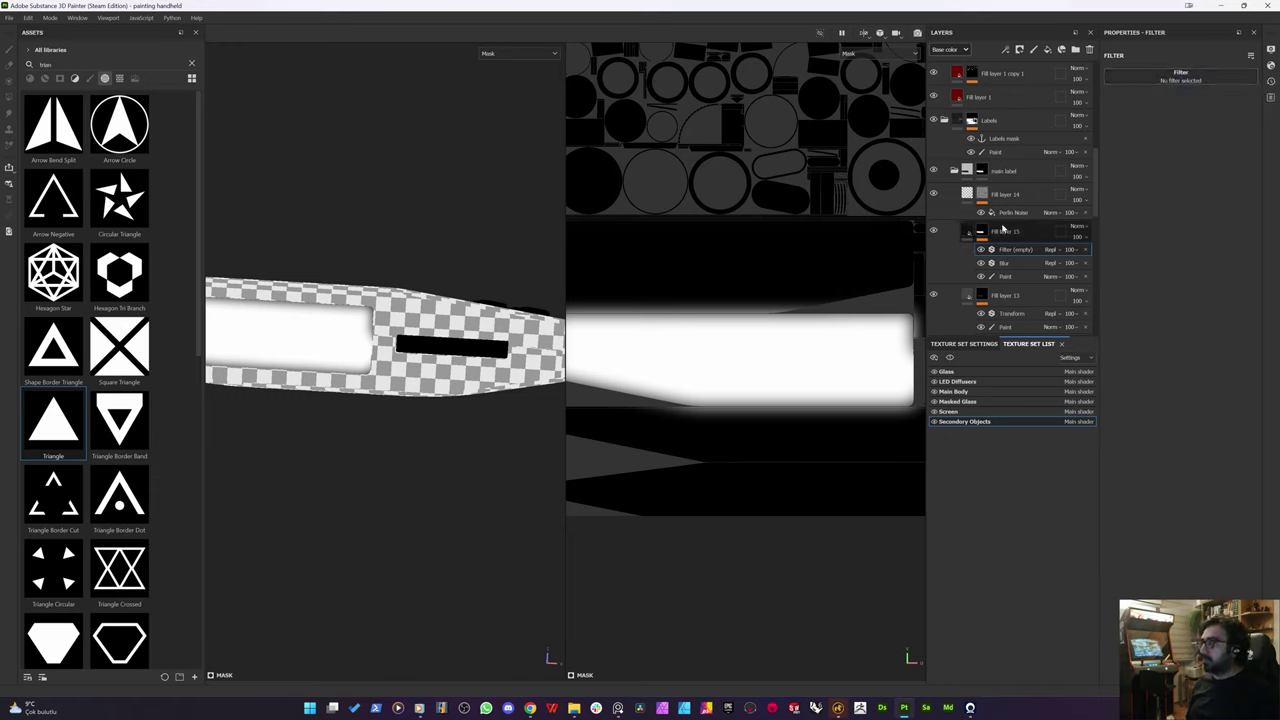
# Step: Replace the empty filter in Fill layer 15's mask with a Levels effect, raising the input black point and lowering the white point to sharpen the shape
pyautogui.rightClick(1002, 258)
pyautogui.rightClick(991, 234)
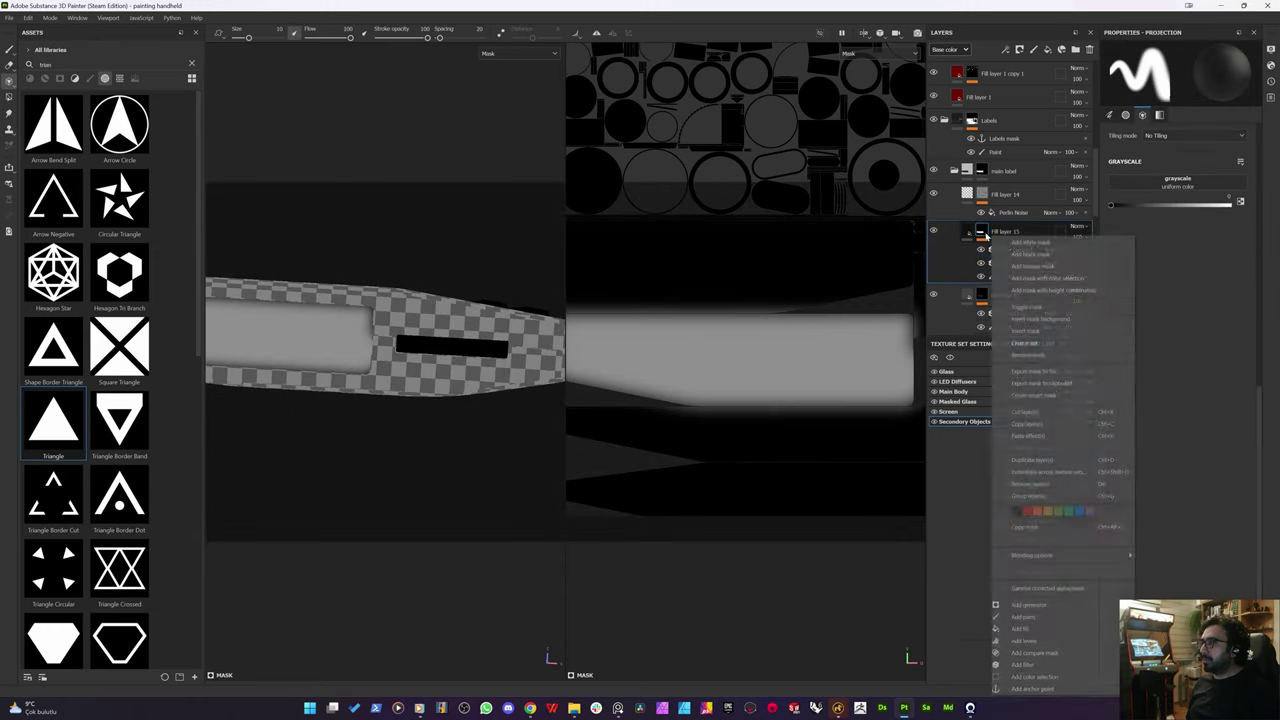
pyautogui.rightClick(982, 231)
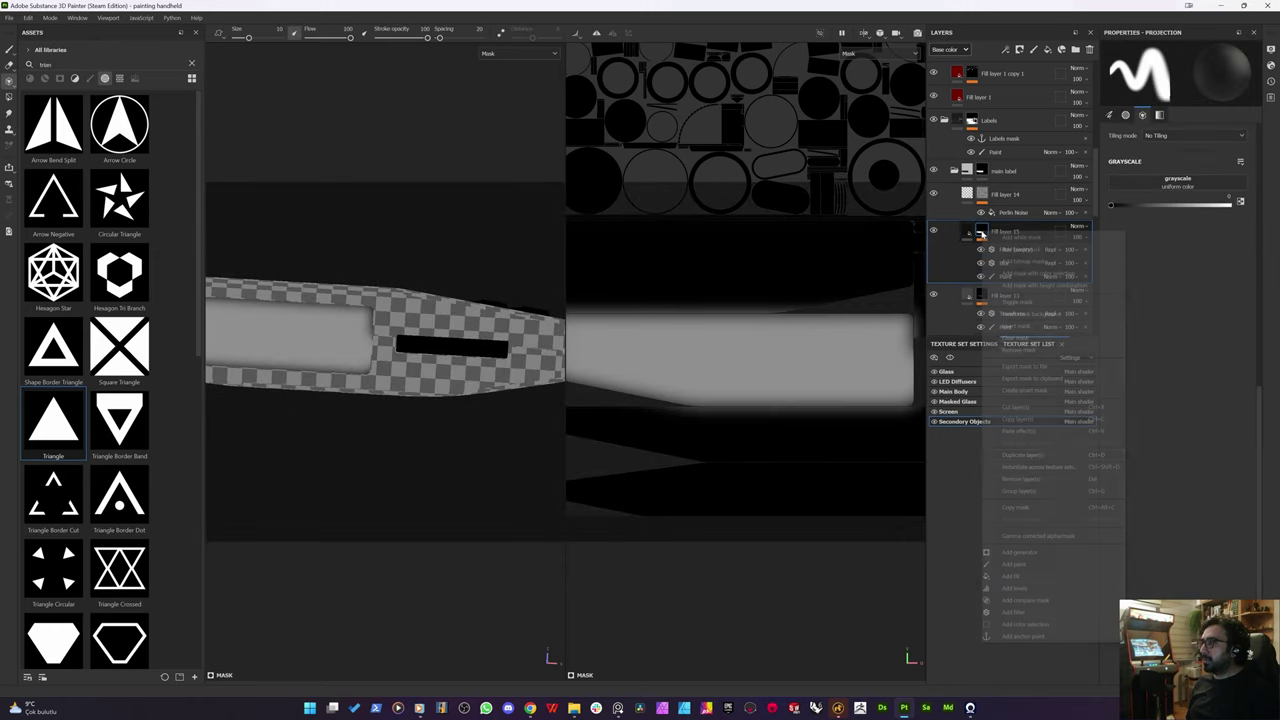
pyautogui.click(1015, 588)
pyautogui.click(1086, 262)
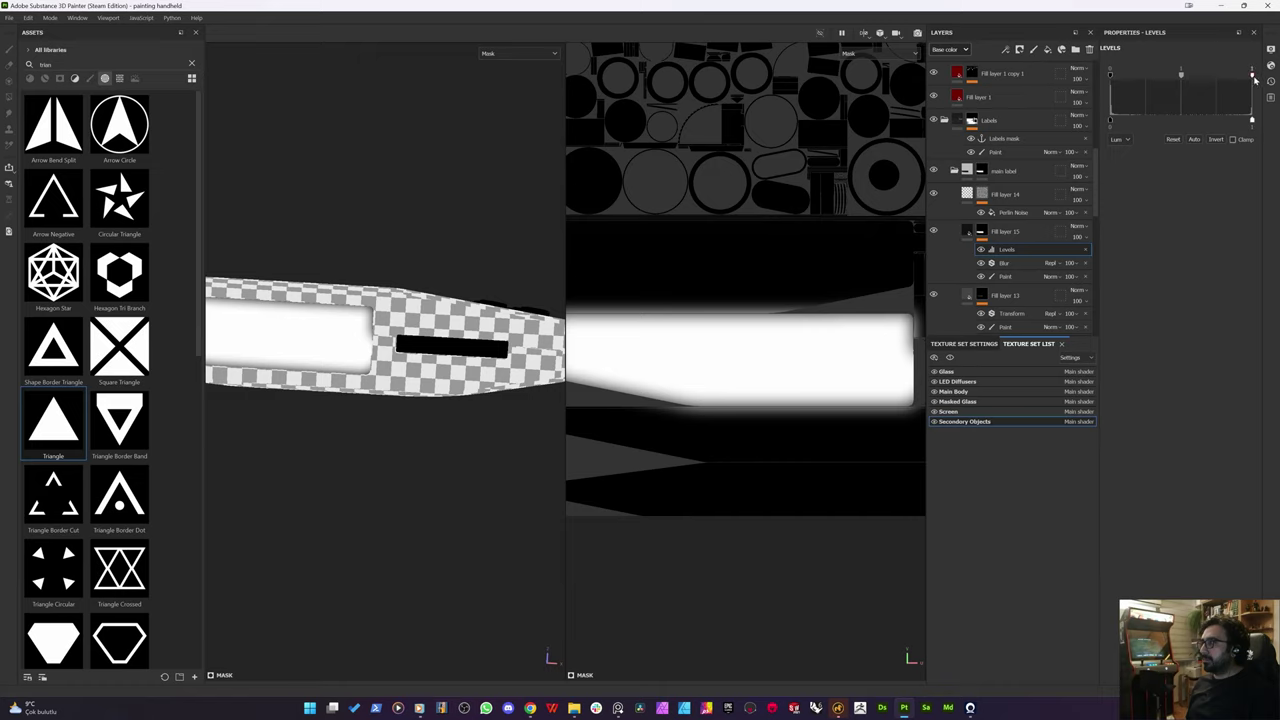
pyautogui.moveTo(1254, 78); pyautogui.dragTo(1222, 78)
pyautogui.scroll(-3, 486, 361)
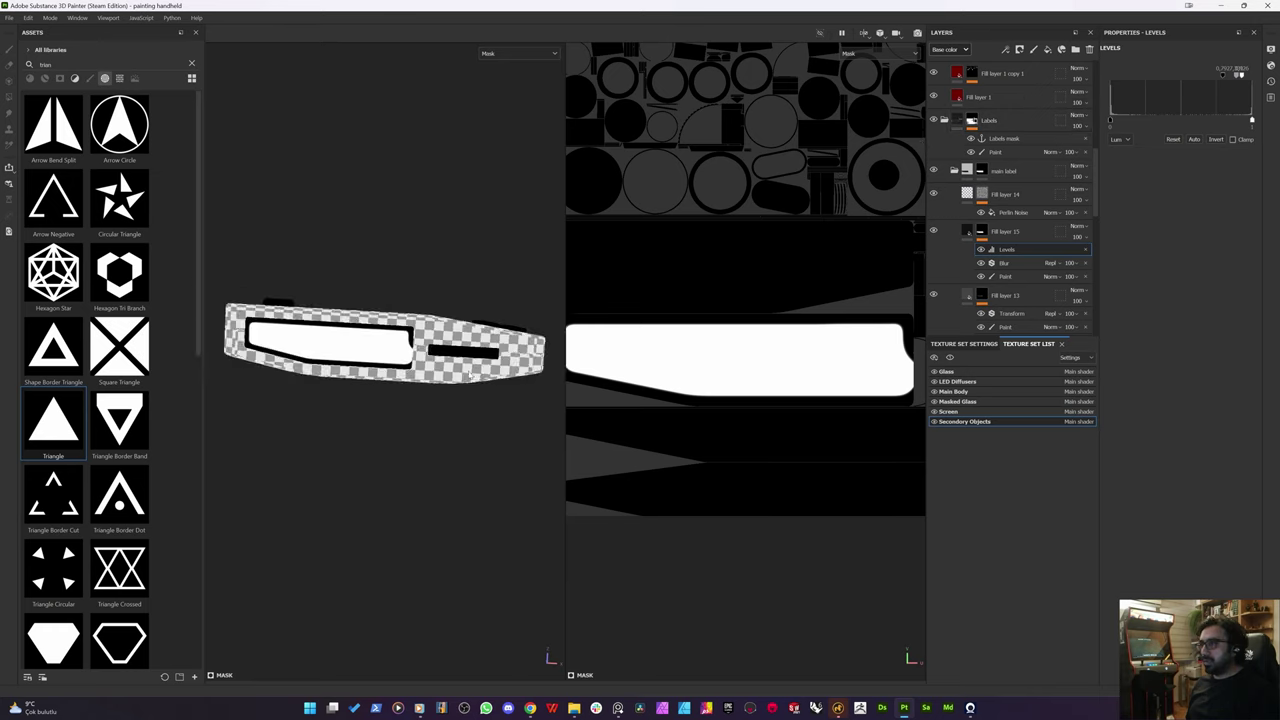
pyautogui.scroll(3, 252, 344)
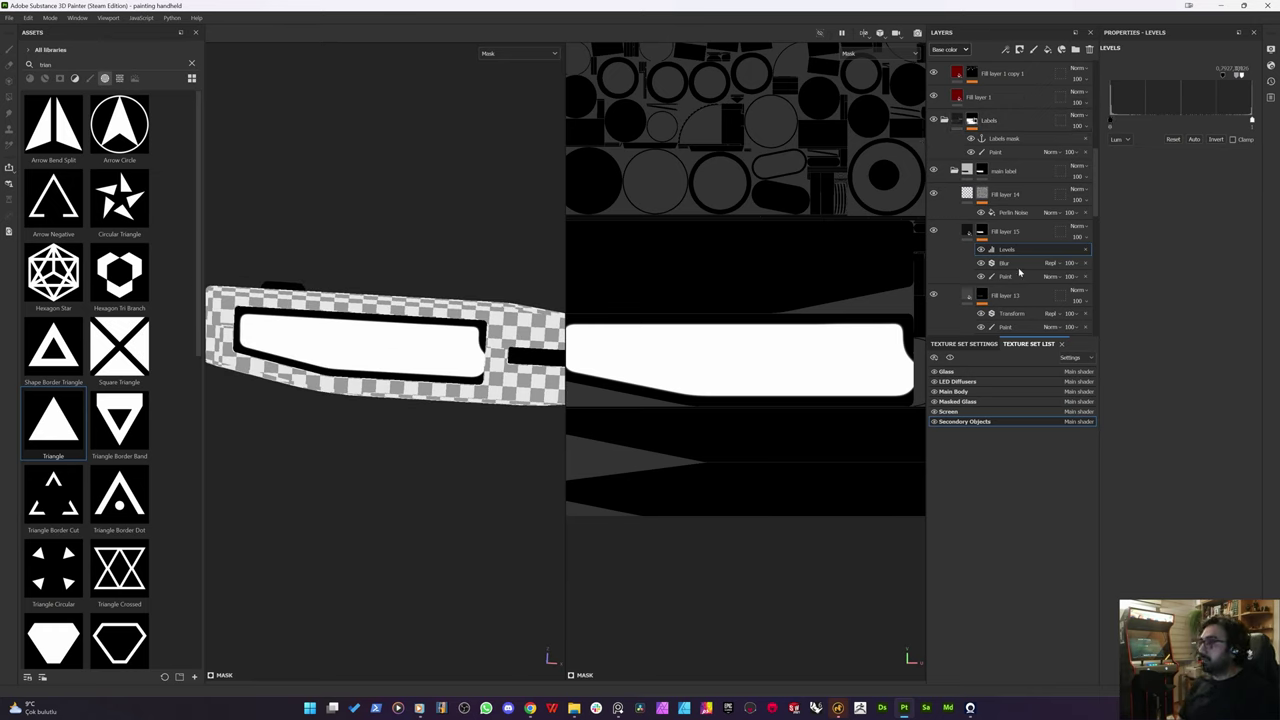
# Step: Remove the Levels and Blur effects from Fill layer 15's mask and set the remaining paint effect's grayscale to 1
pyautogui.press('Delete')
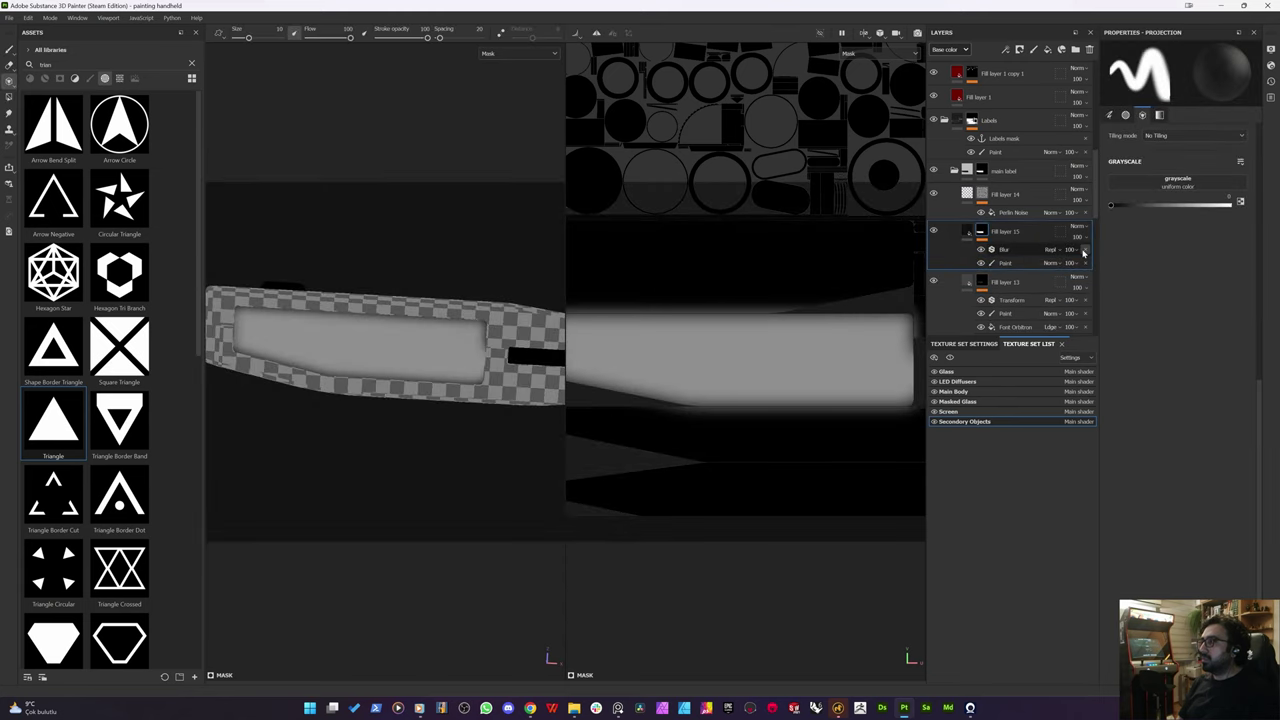
pyautogui.click(1083, 253)
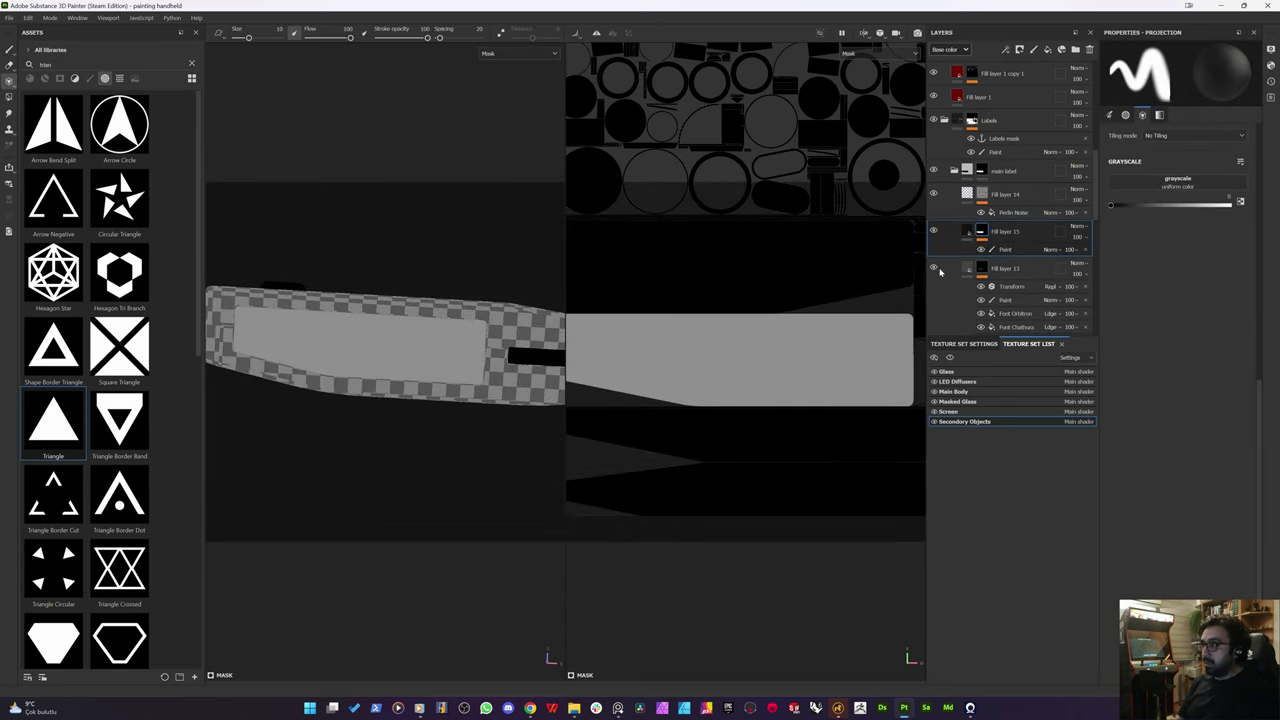
pyautogui.click(1016, 255)
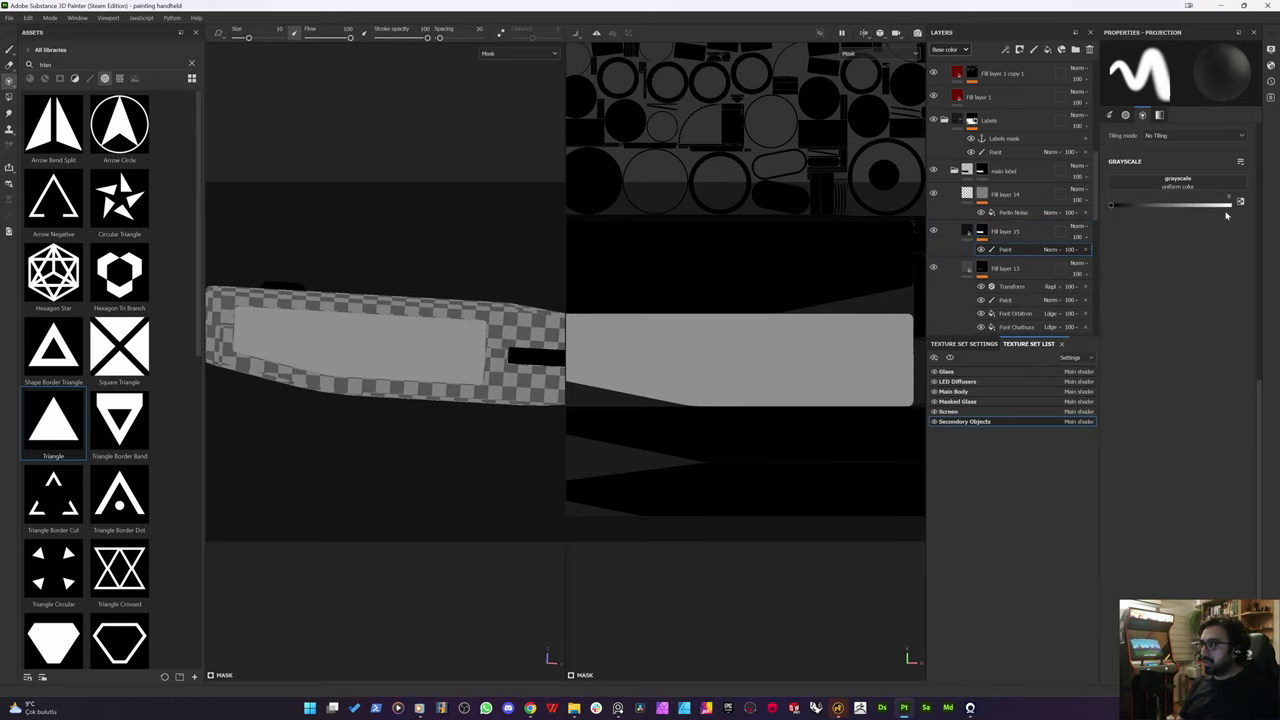
pyautogui.moveTo(1205, 208); pyautogui.dragTo(1229, 204)
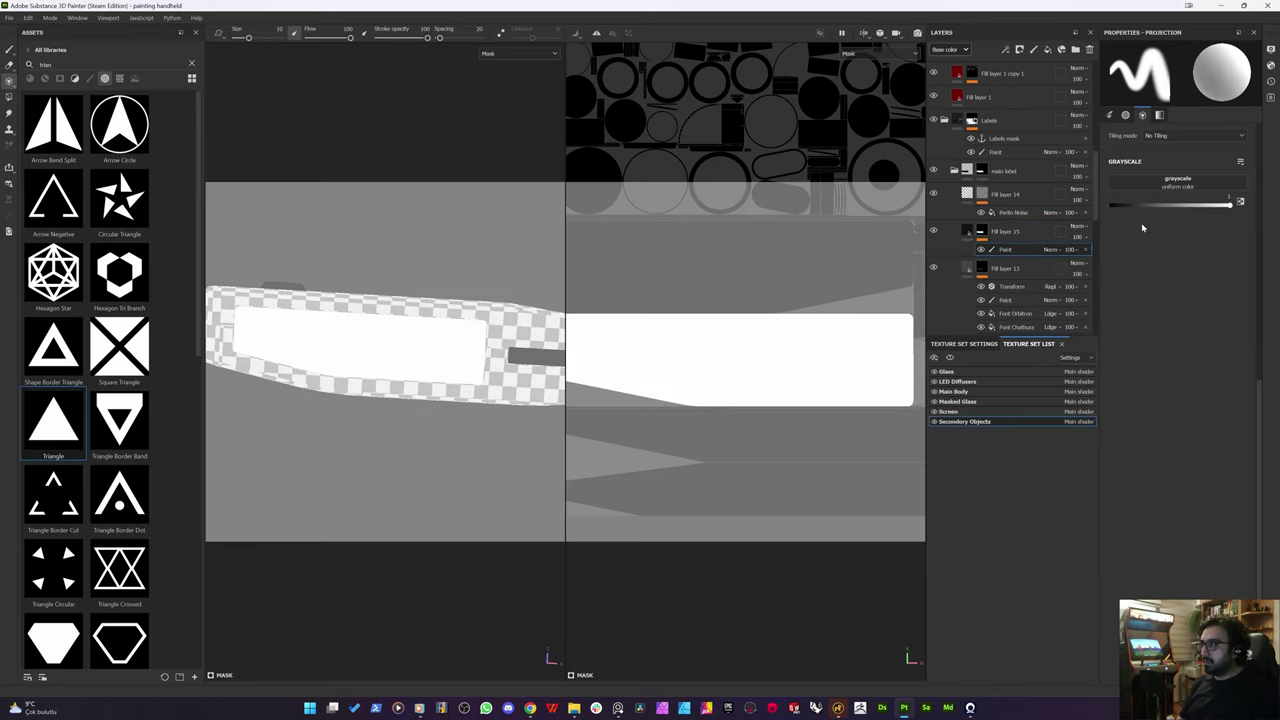
pyautogui.scroll(-1, 663, 315)
pyautogui.moveTo(657, 323)
pyautogui.keyDown('alt'); pyautogui.mouseDown()
pyautogui.moveTo(654, 357)
pyautogui.moveTo(647, 324)
pyautogui.mouseUp(); pyautogui.keyUp('alt')
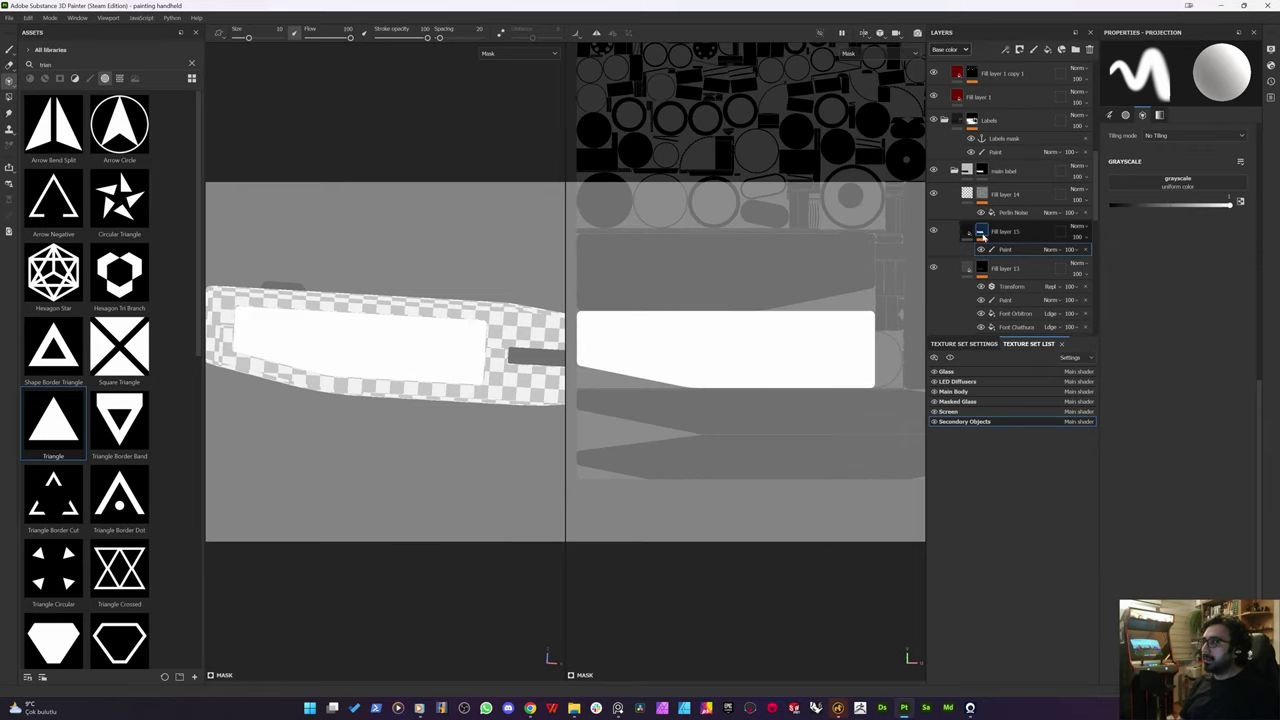
# Step: Remove the paint effect from Fill layer 15's mask and delete the layer
pyautogui.press('Delete')
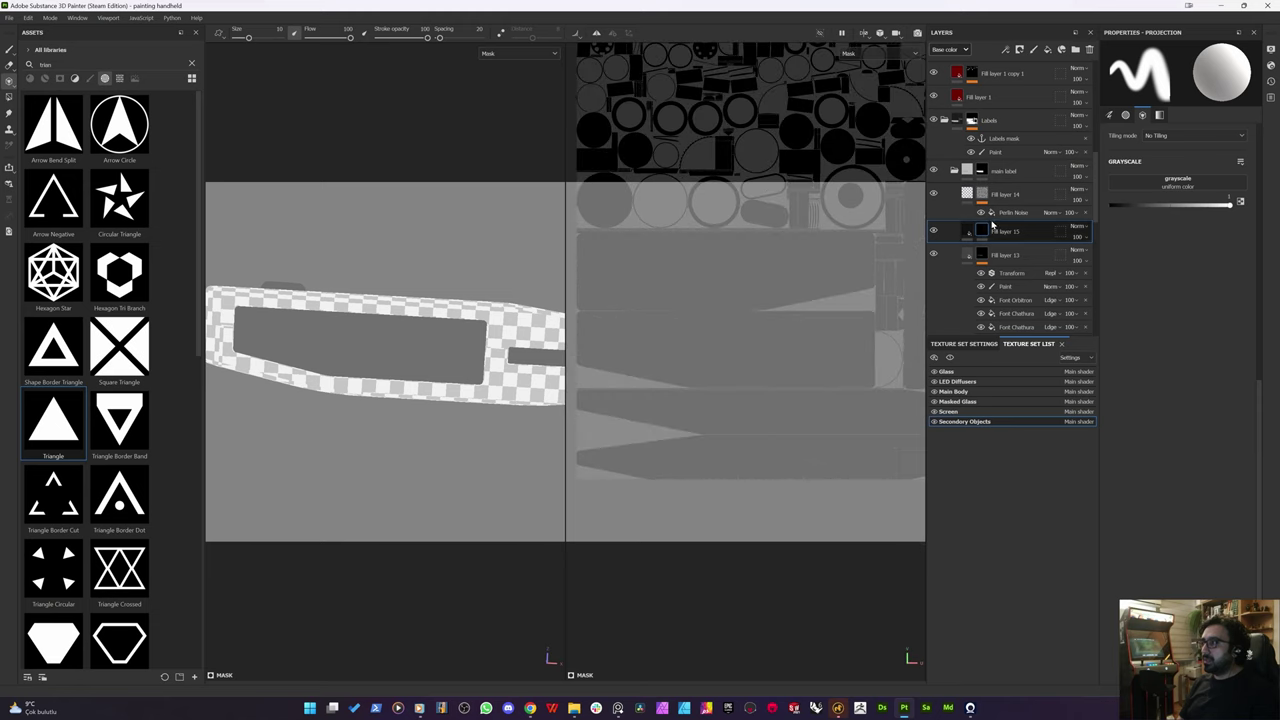
pyautogui.rightClick(980, 233)
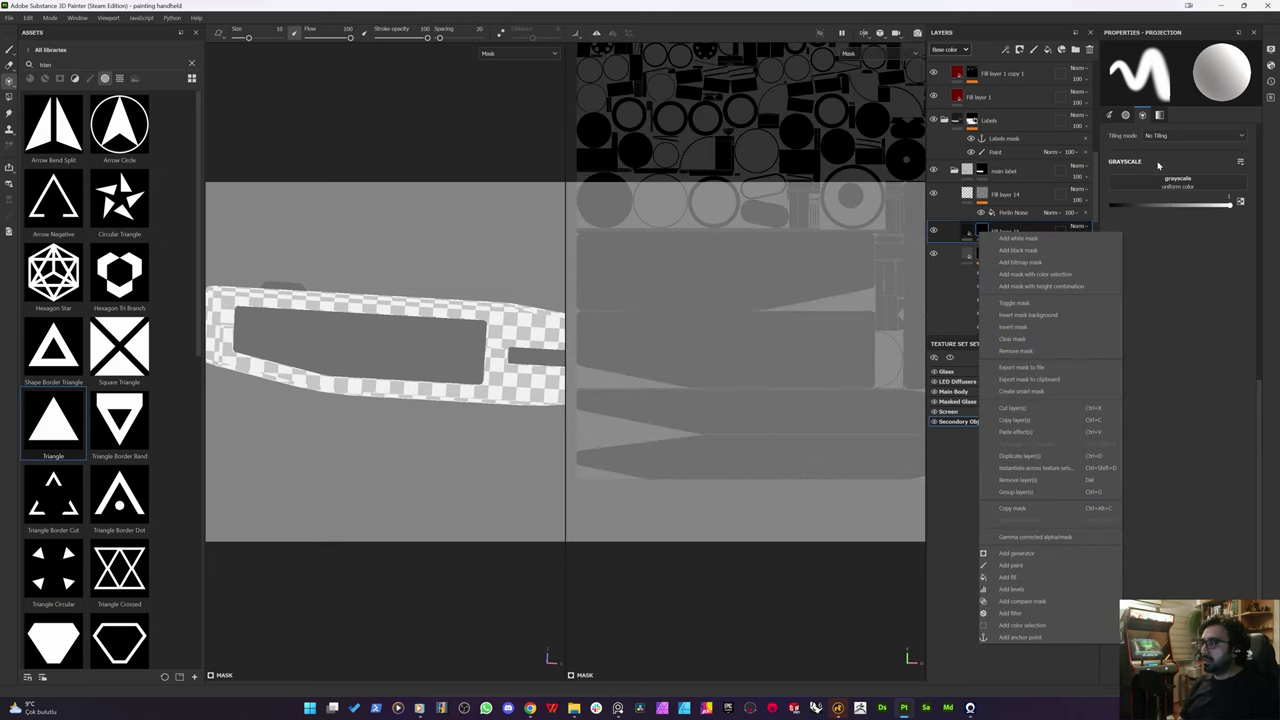
pyautogui.click(1155, 174)
pyautogui.click(1109, 117)
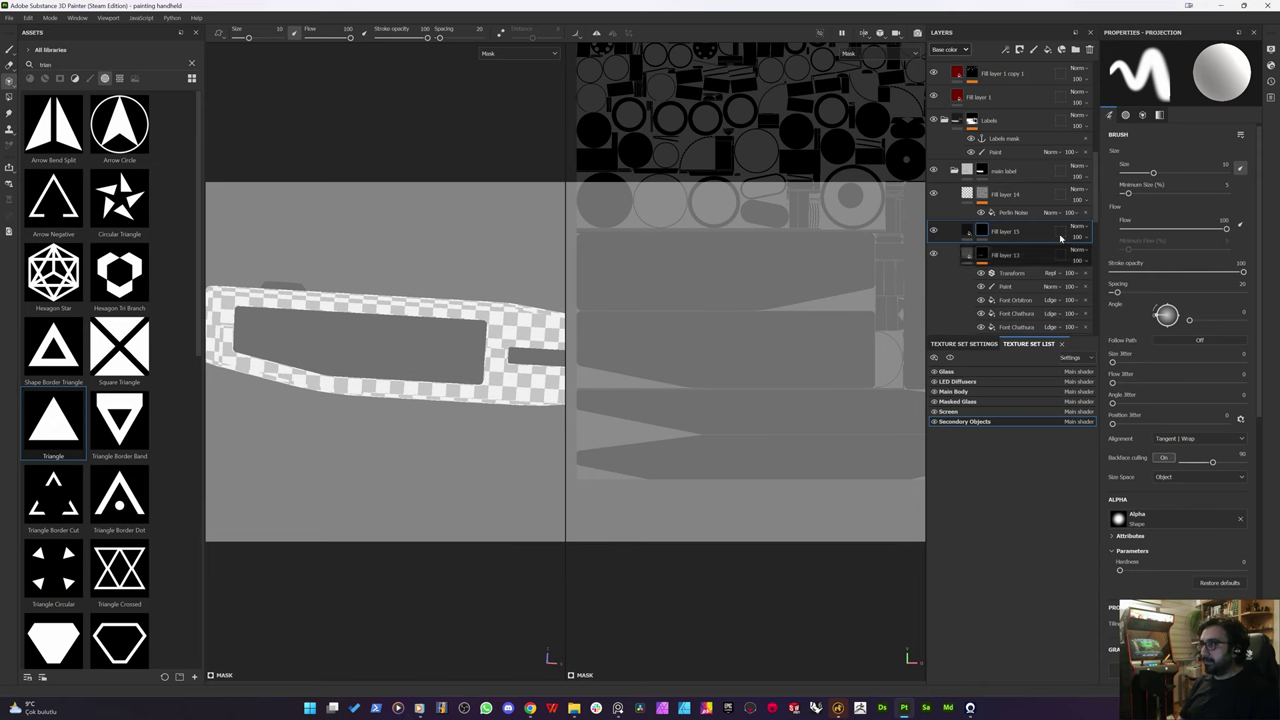
pyautogui.rightClick(982, 231)
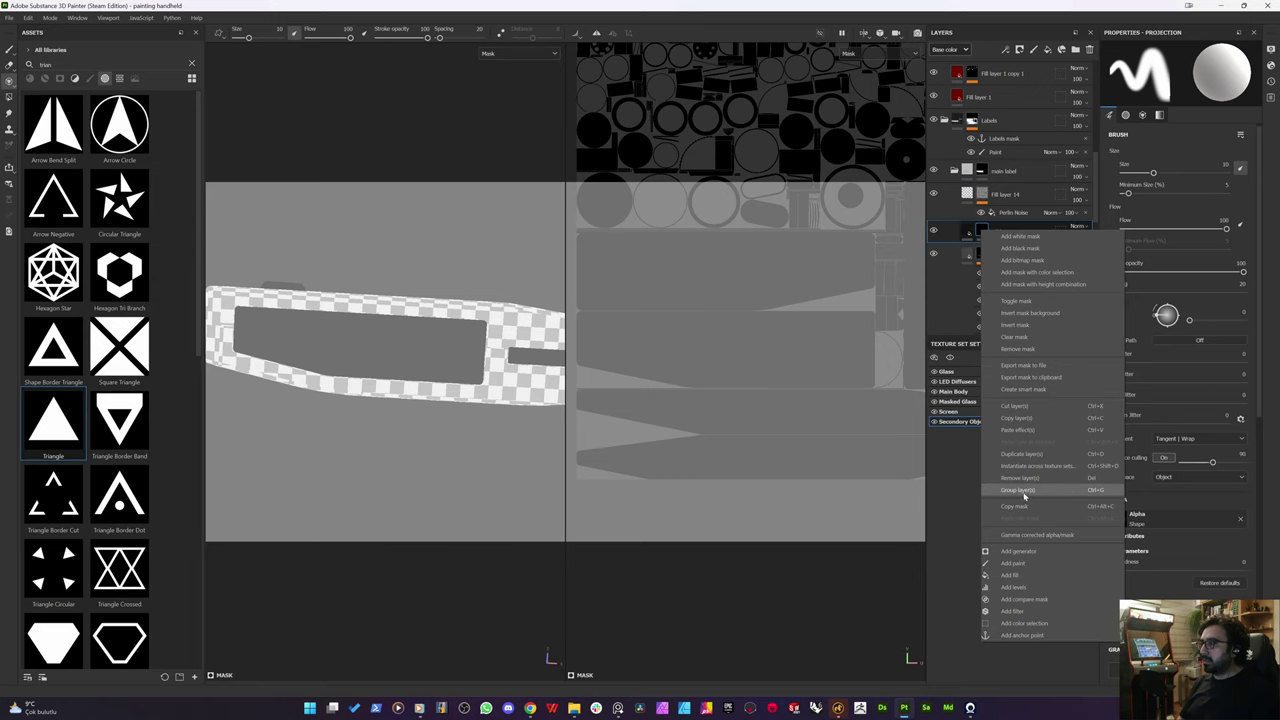
pyautogui.click(1020, 480)
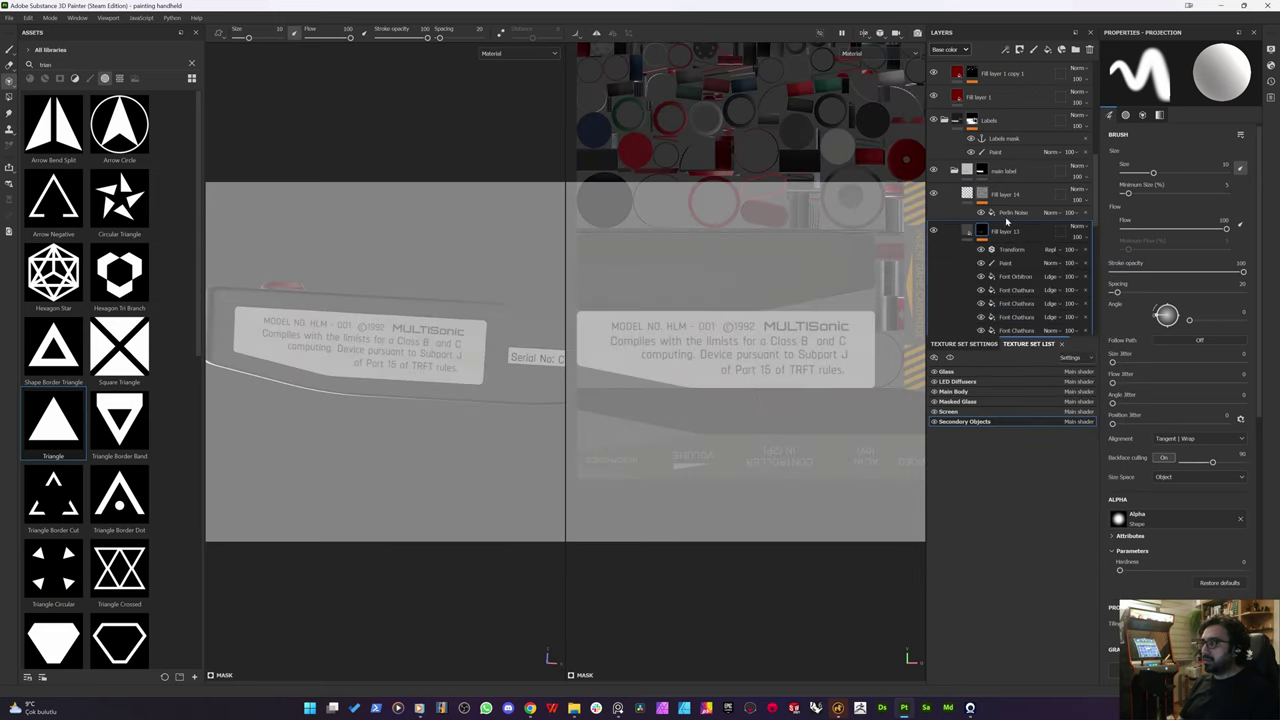
# Step: Show only the 3D view, activate the Paint tool, and add a paint effect above the Transform filter in Fill layer 13's mask
pyautogui.scroll(-3, 262, 343)
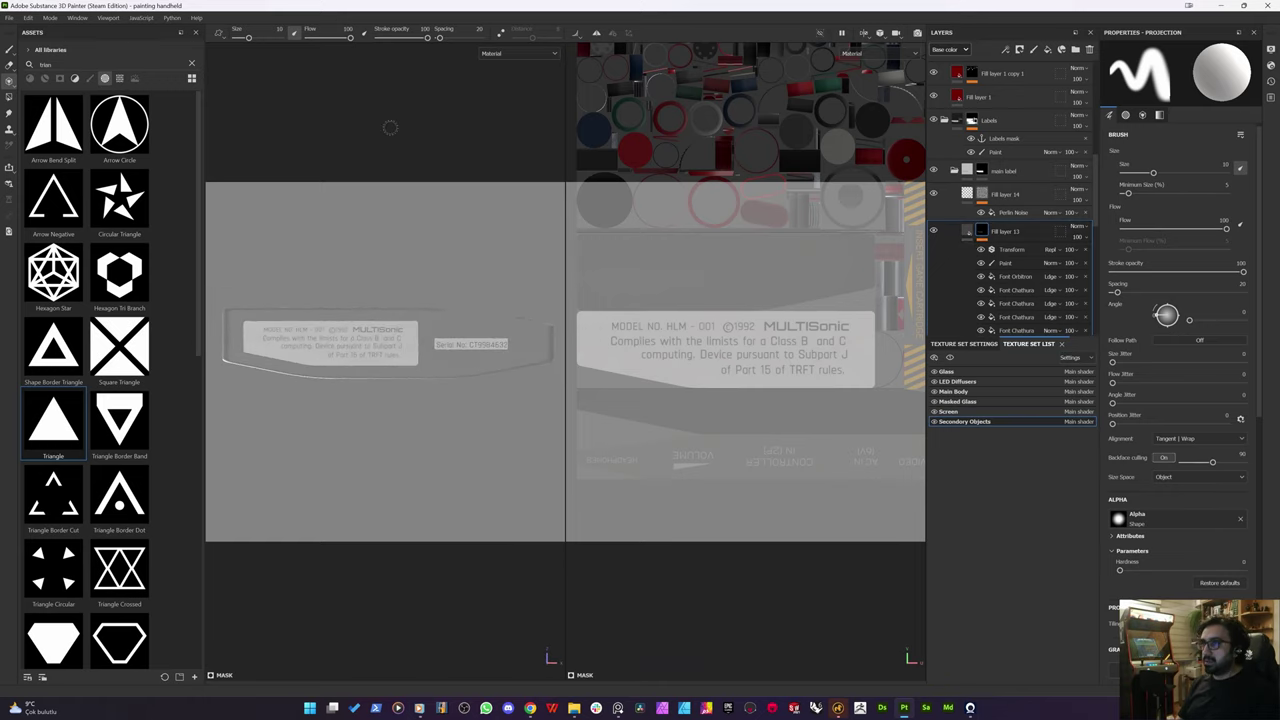
pyautogui.press('F2')
pyautogui.click(8, 50)
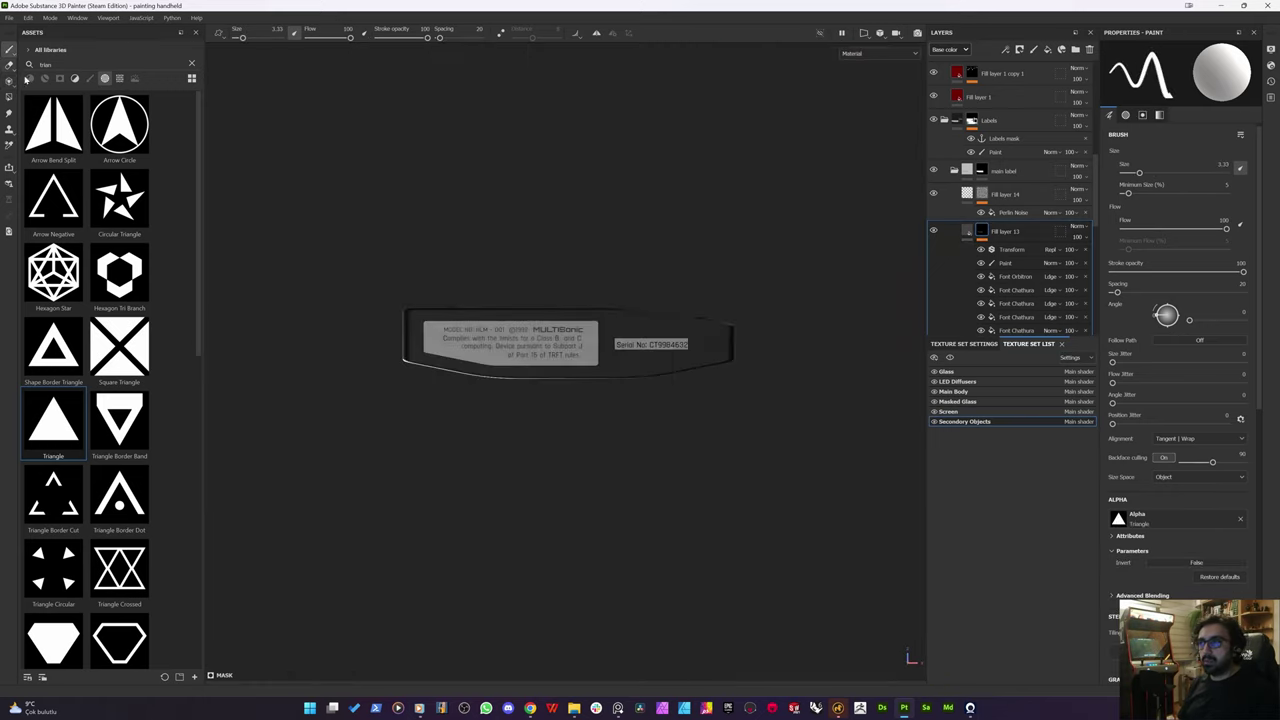
pyautogui.scroll(5, 381, 322)
pyautogui.scroll(1, 381, 322)
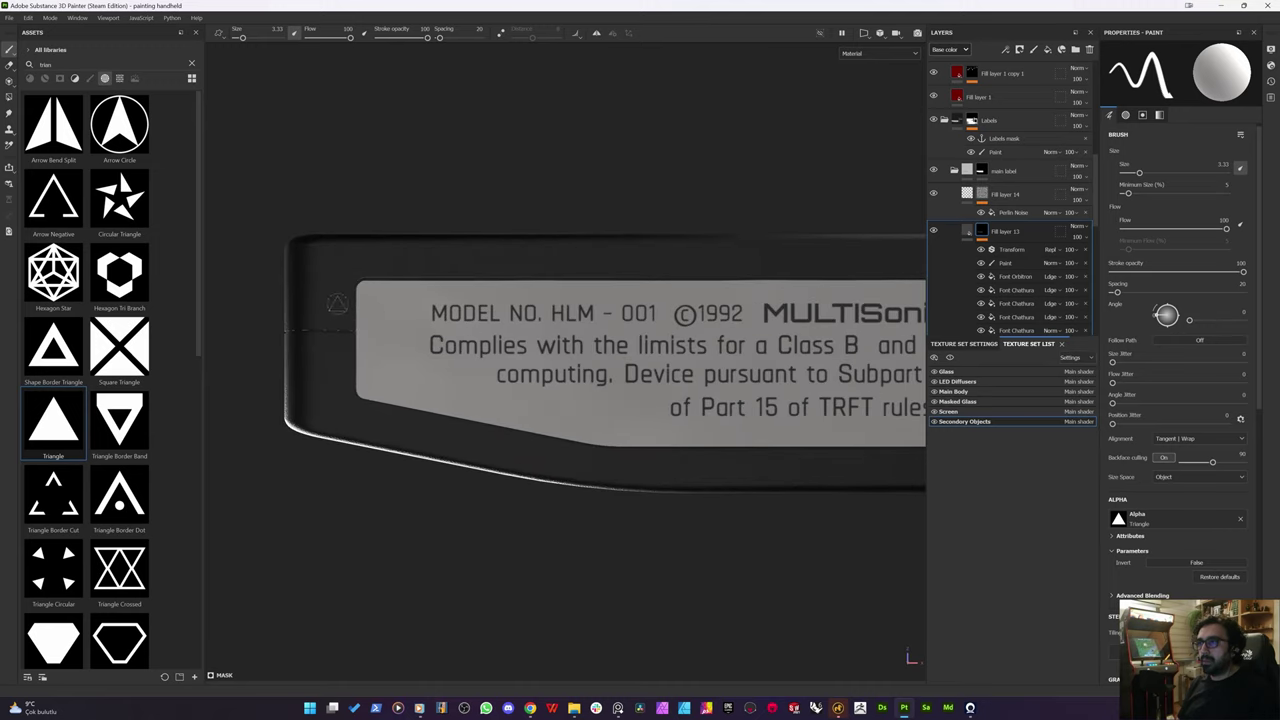
pyautogui.scroll(-2, 367, 297)
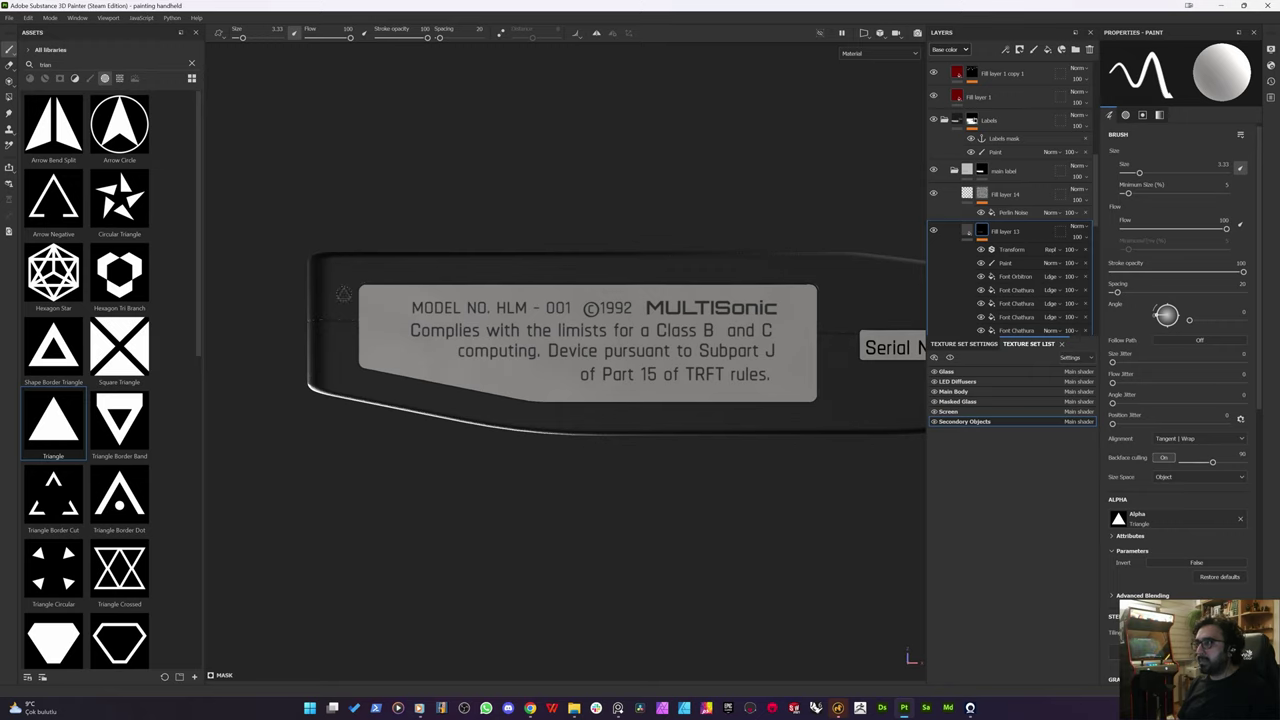
pyautogui.rightClick(1006, 250)
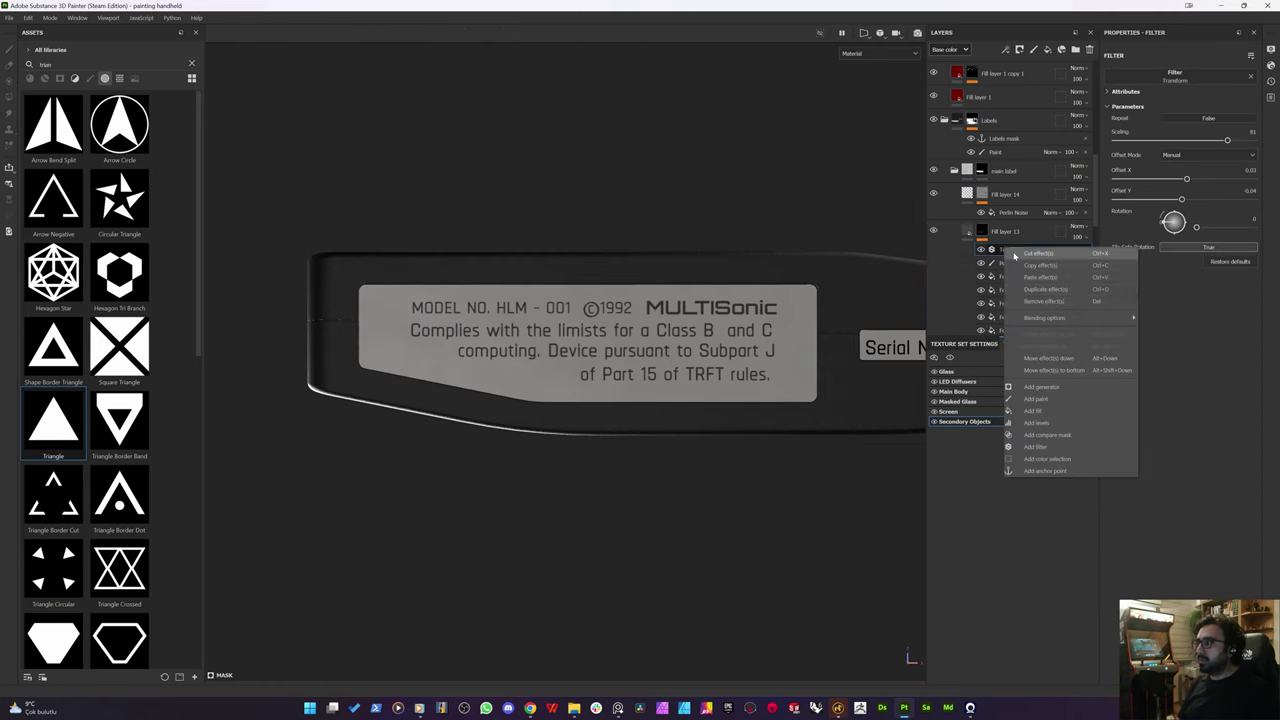
pyautogui.click(1012, 398)
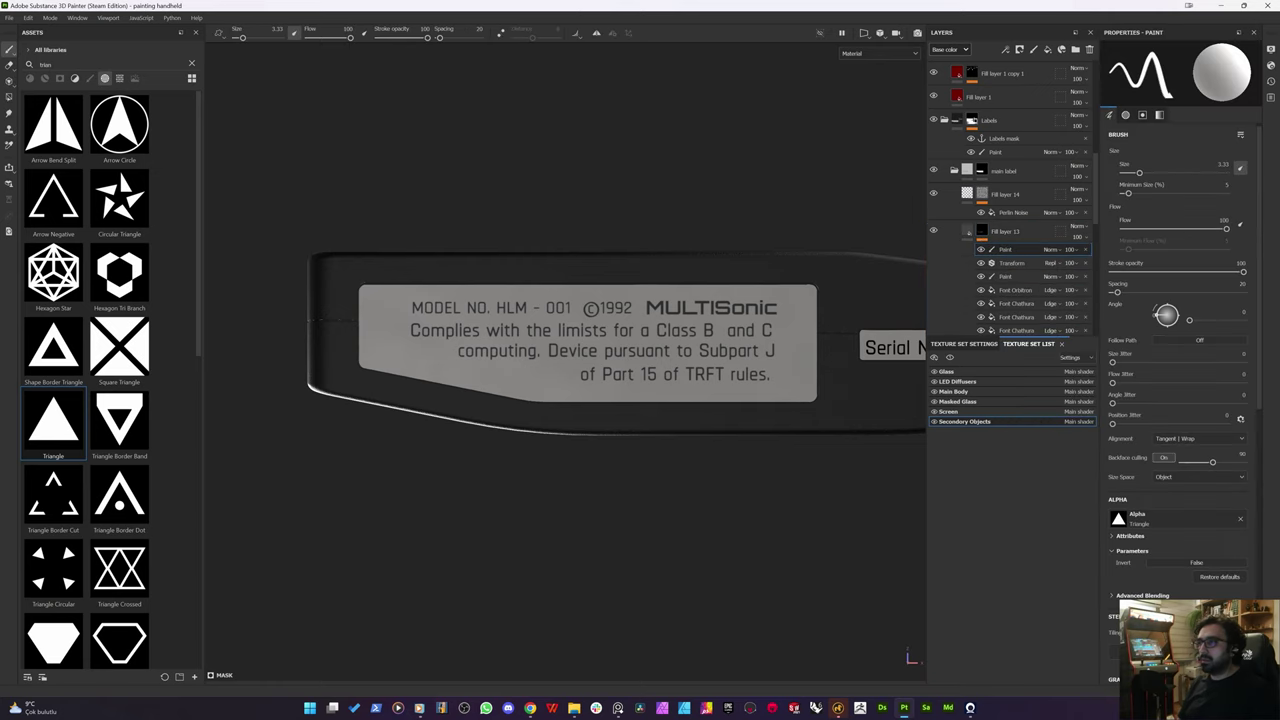
# Step: Reduce the brush size to 1.36 and paint a closed border of connected straight lines just inside the main label's edge using the Triangle alpha
pyautogui.press('[')
pyautogui.press('[')
pyautogui.press('[')
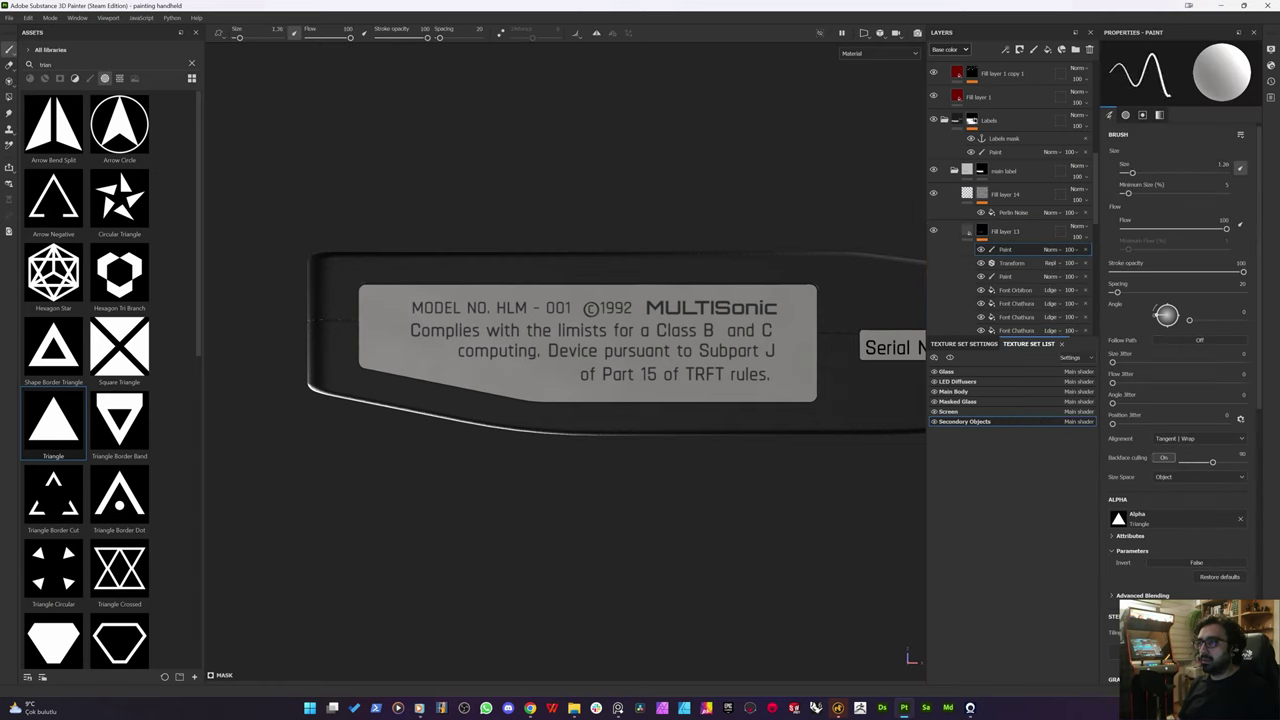
pyautogui.hotkey('ctrl', 'shift')
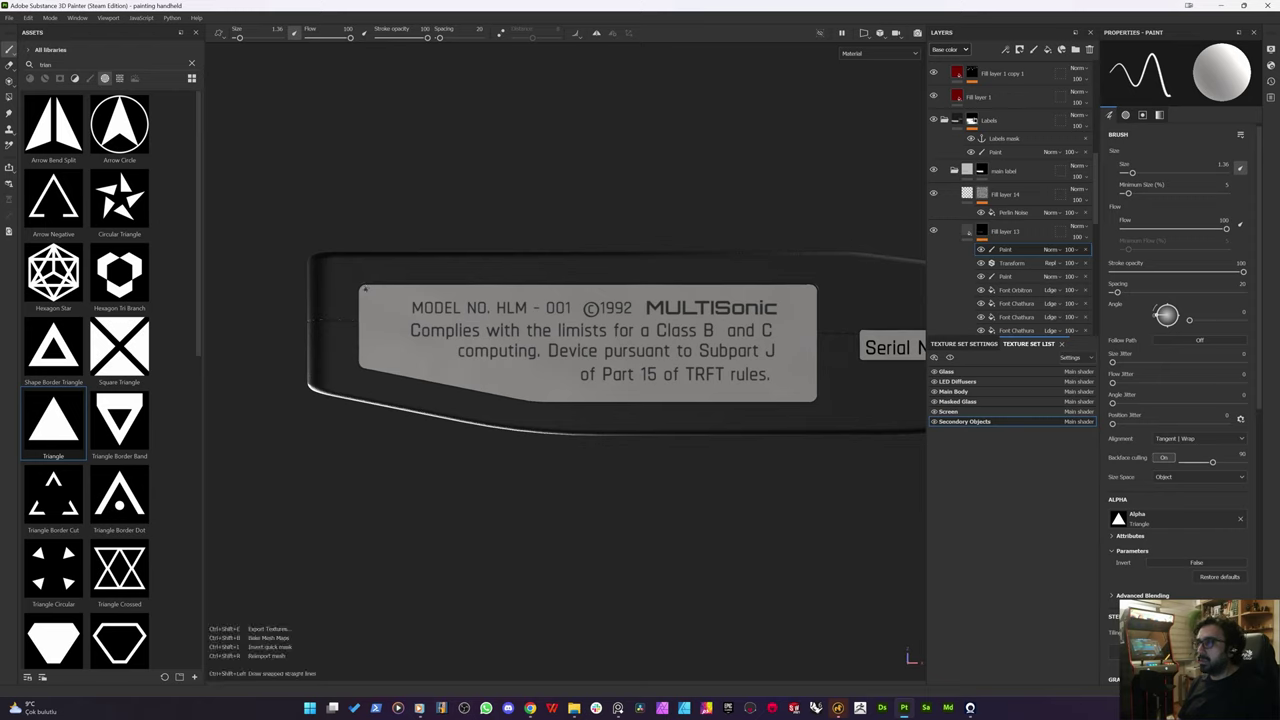
pyautogui.keyDown('ctrl'); pyautogui.keyDown('shift'); pyautogui.click(810, 289); pyautogui.keyUp('shift'); pyautogui.keyUp('ctrl')
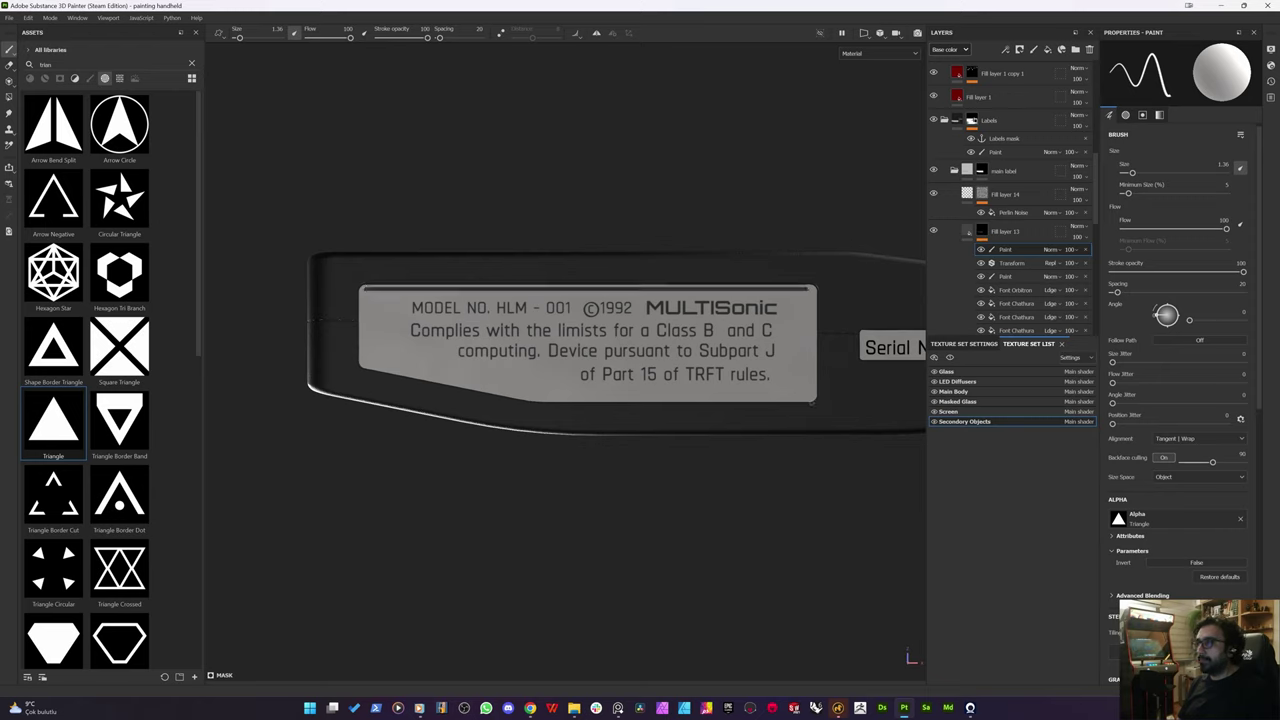
pyautogui.keyDown('ctrl'); pyautogui.keyDown('shift'); pyautogui.click(810, 396); pyautogui.keyUp('shift'); pyautogui.keyUp('ctrl')
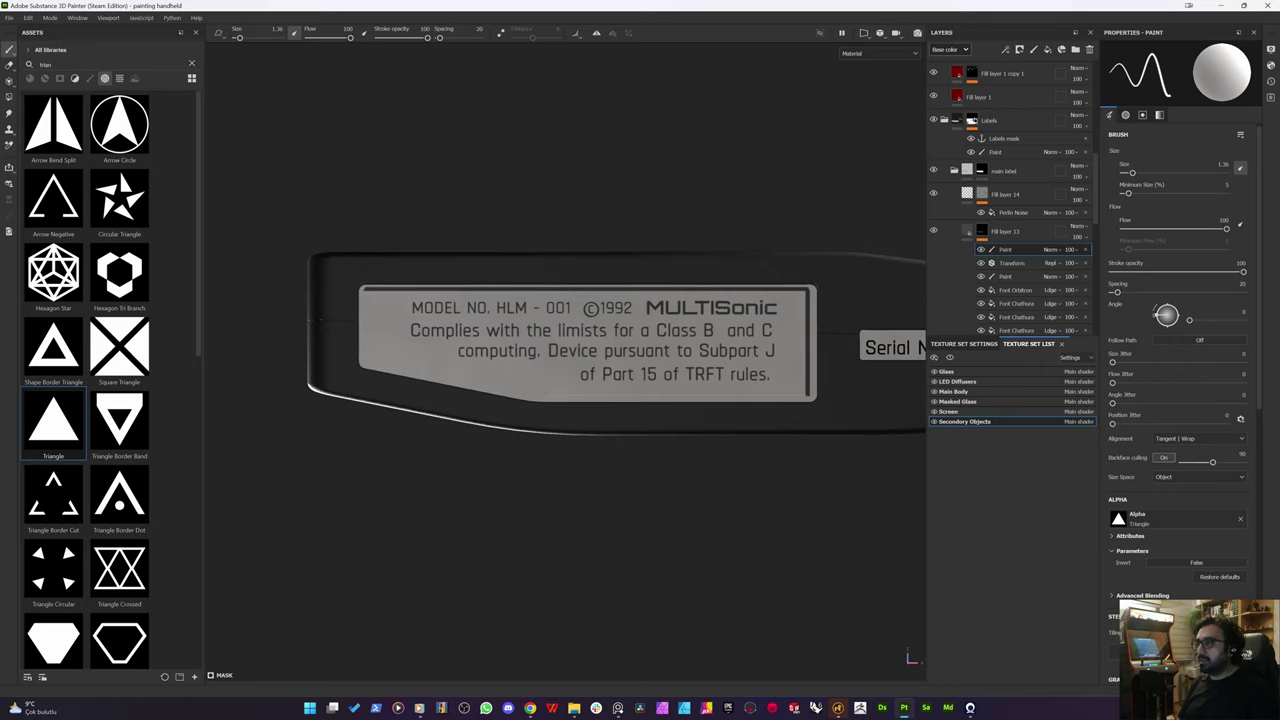
pyautogui.keyDown('ctrl'); pyautogui.keyDown('shift'); pyautogui.click(538, 395); pyautogui.keyUp('shift'); pyautogui.keyUp('ctrl')
pyautogui.press('shift')
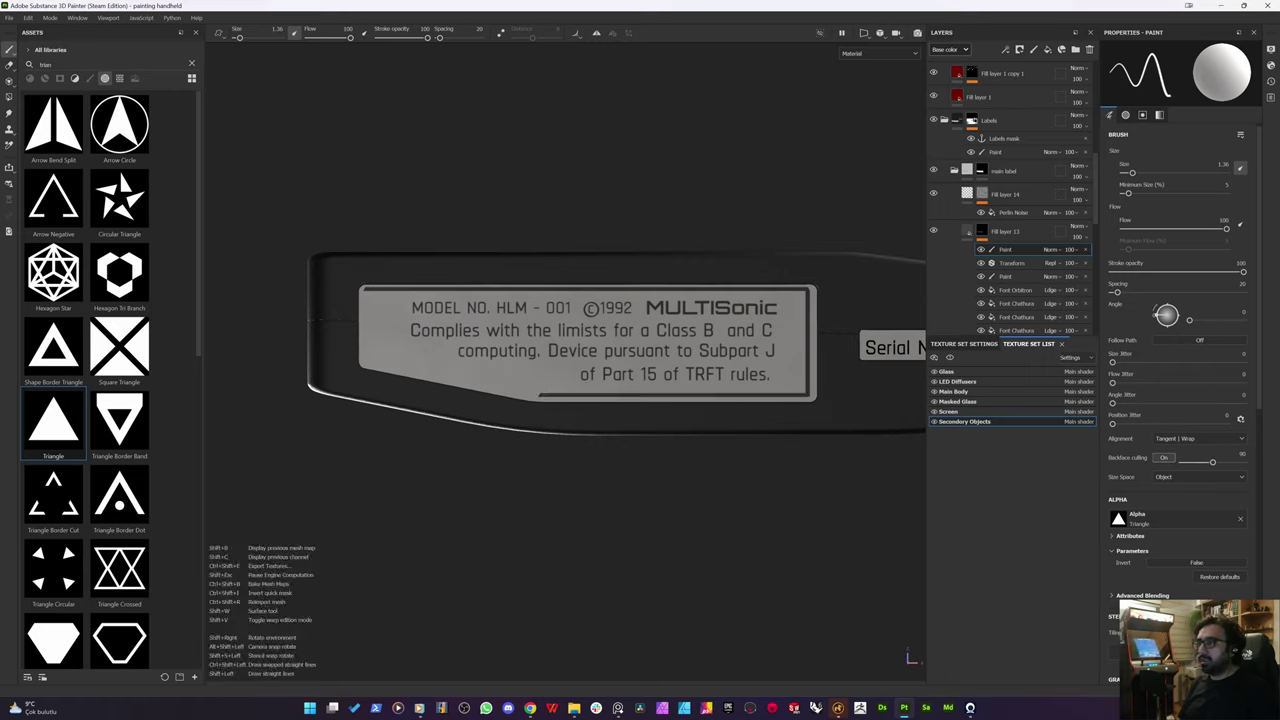
pyautogui.keyDown('ctrl'); pyautogui.keyDown('shift'); pyautogui.click(364, 358); pyautogui.keyUp('shift'); pyautogui.keyUp('ctrl')
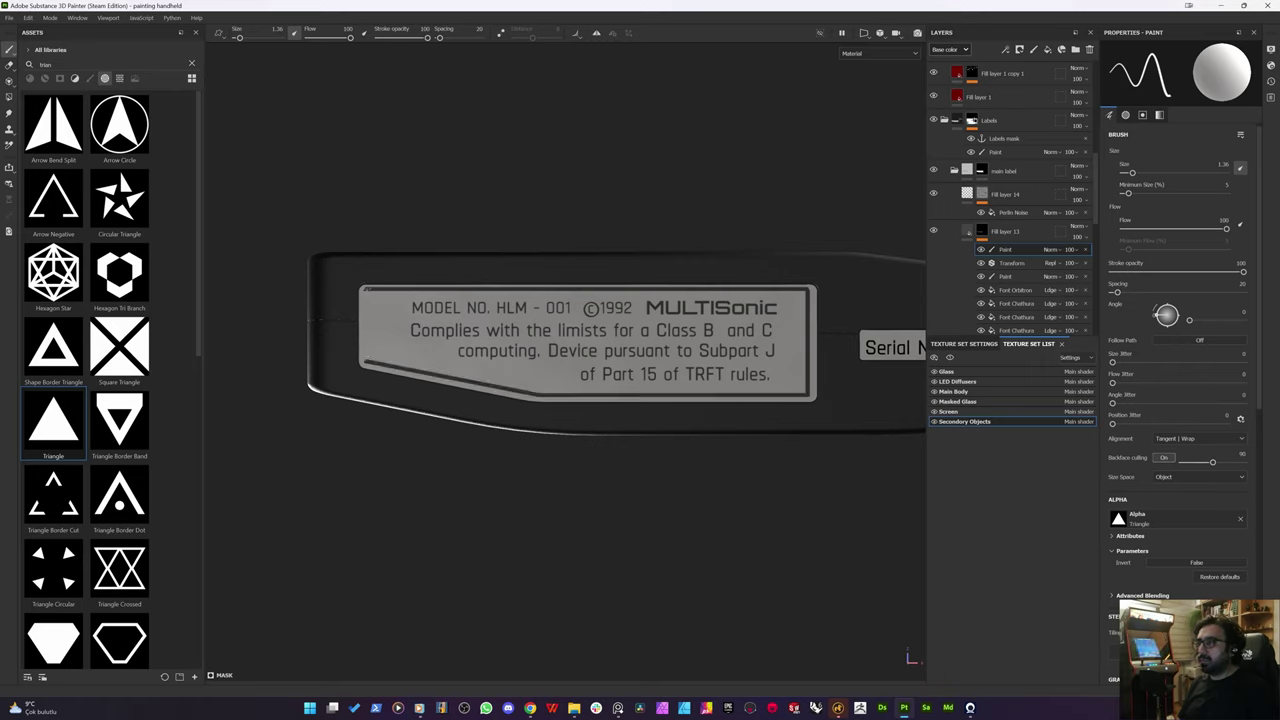
pyautogui.hotkey('ctrl', 'shift')
pyautogui.keyDown('ctrl'); pyautogui.keyDown('shift'); pyautogui.click(365, 290); pyautogui.keyUp('shift'); pyautogui.keyUp('ctrl')
pyautogui.scroll(4, 428, 345)
pyautogui.scroll(-2, 428, 345)
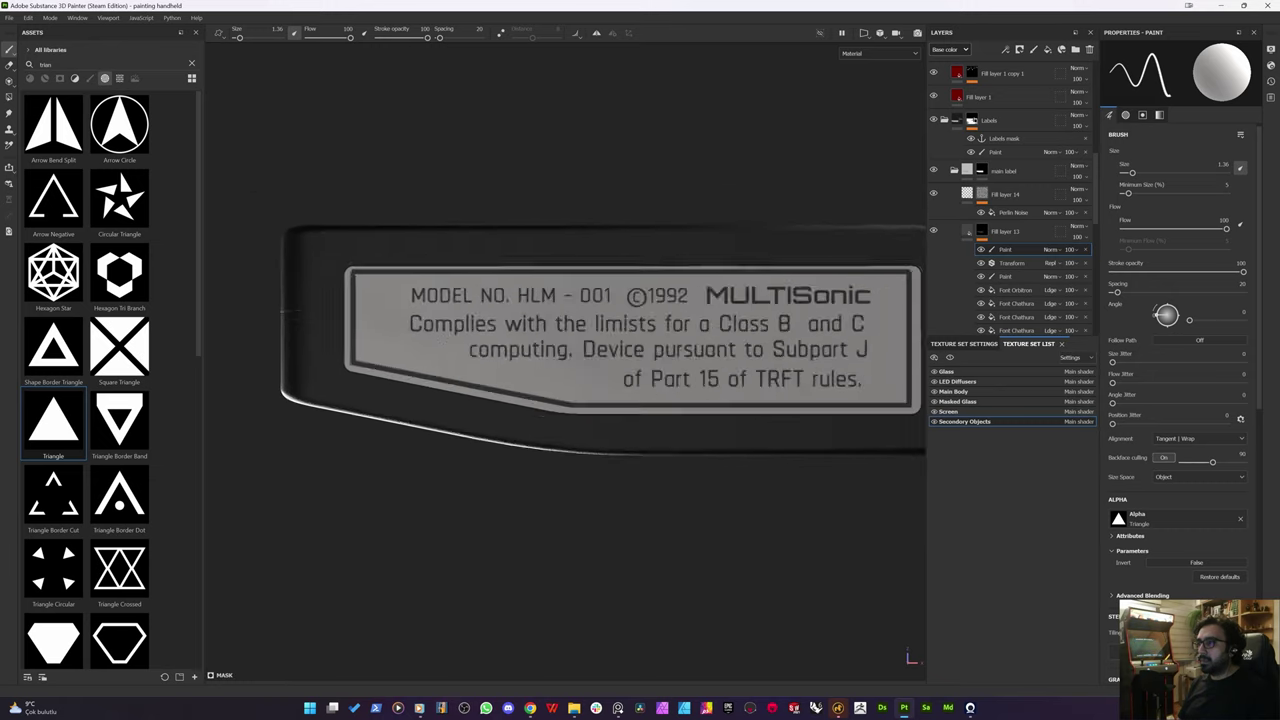
pyautogui.scroll(5, 343, 278)
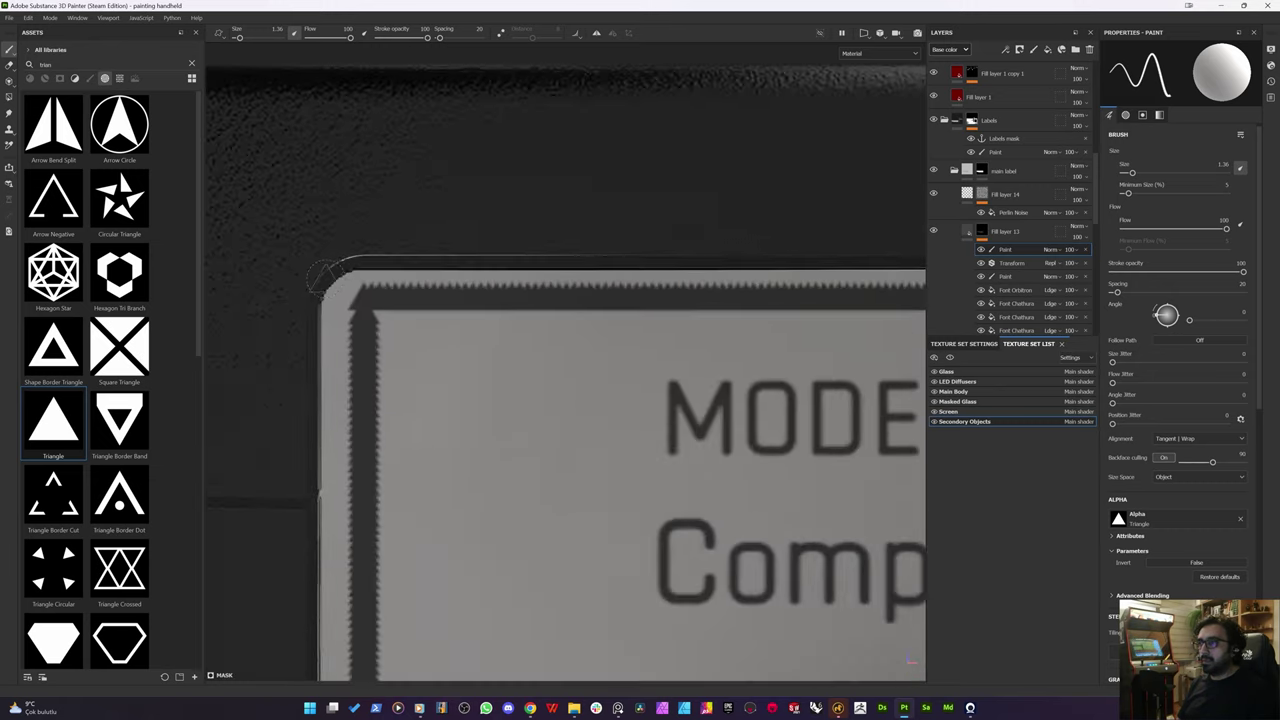
# Step: Undo the serrated border strokes on the main label and set the brush spacing to 5
pyautogui.scroll(-4, 325, 274)
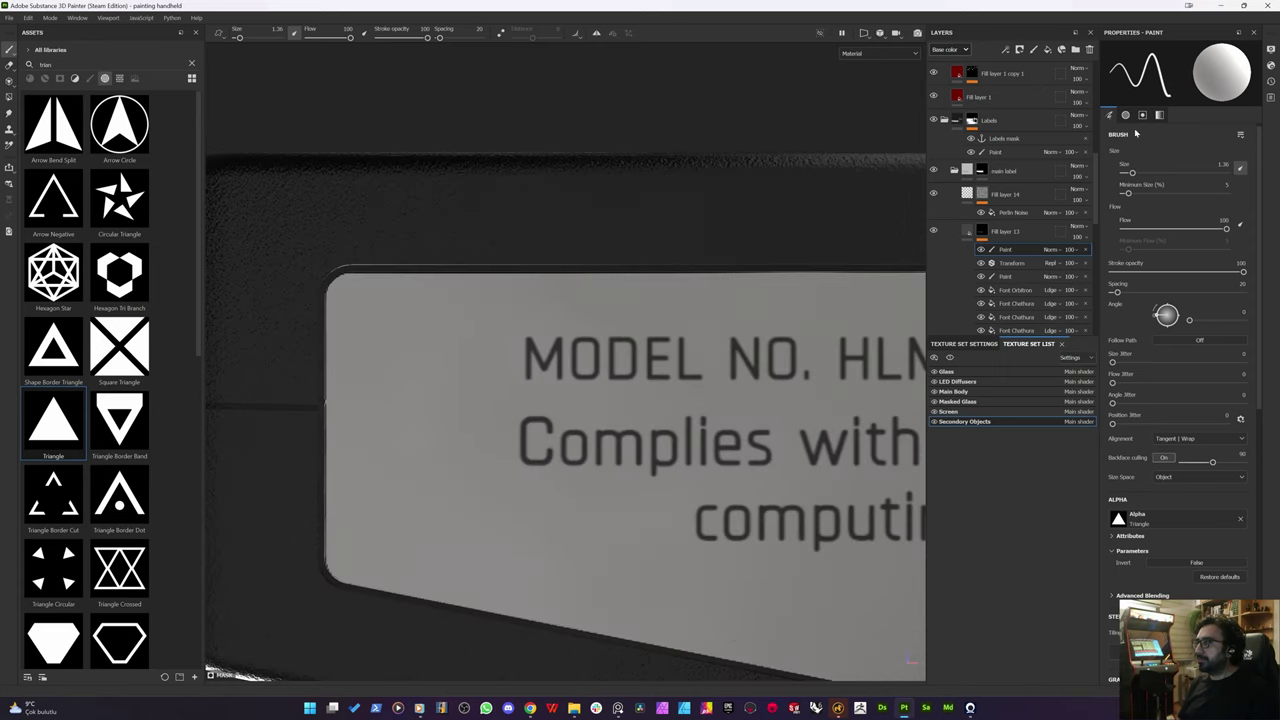
pyautogui.click(1161, 114)
pyautogui.click(1144, 117)
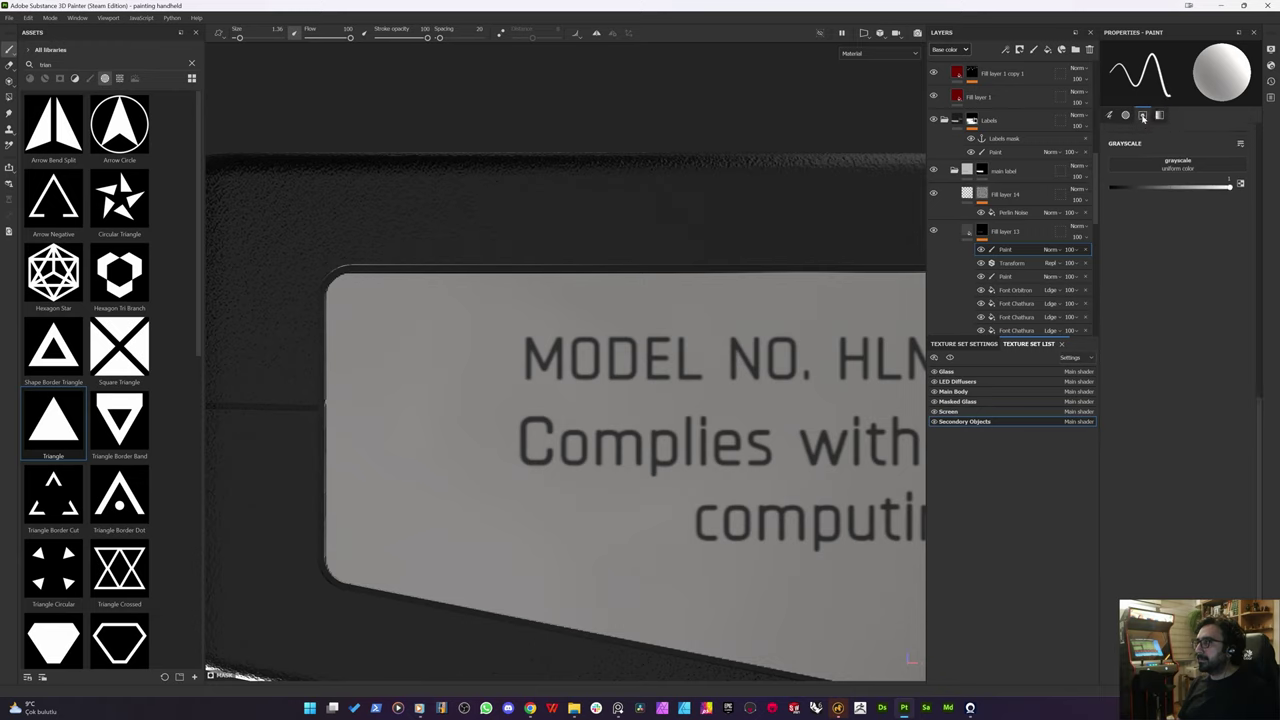
pyautogui.click(1109, 114)
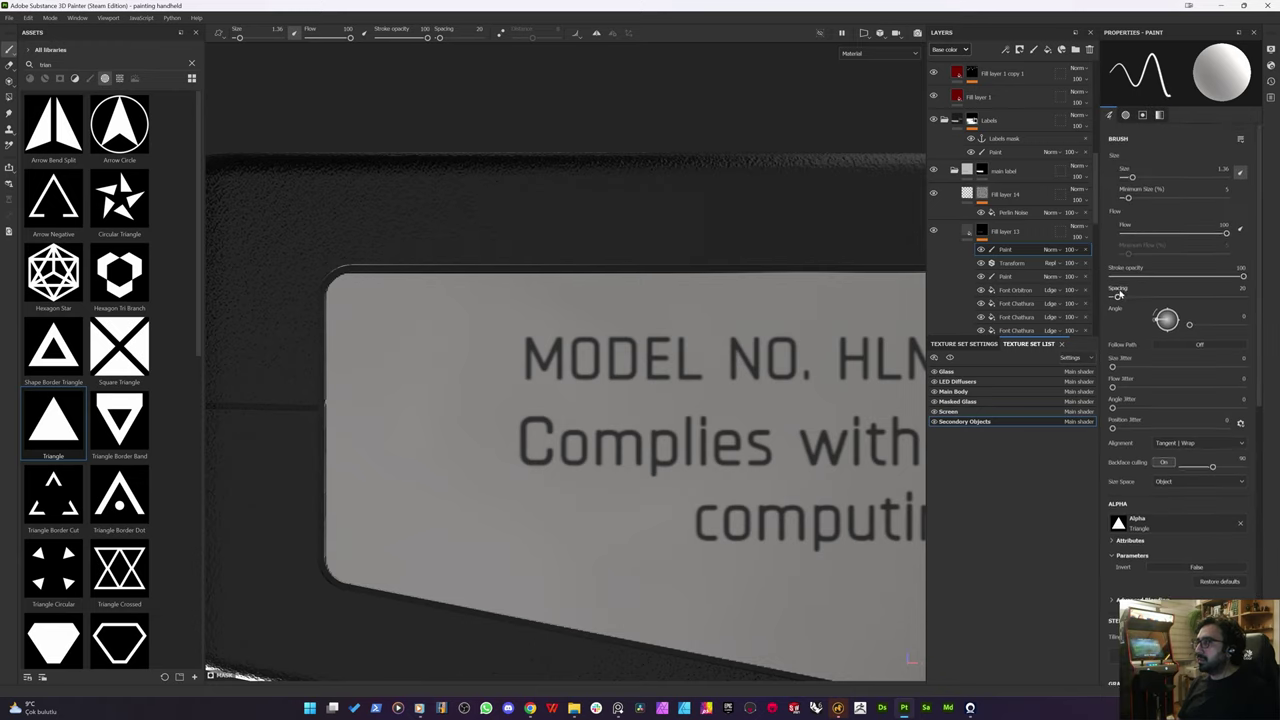
pyautogui.moveTo(1119, 295); pyautogui.dragTo(1111, 295)
# Step: Search the alphas for "alpha shape" and replace the brush's Triangle alpha with the round, soft Shape alpha
pyautogui.scroll(-2, 1158, 404)
pyautogui.click(1161, 428)
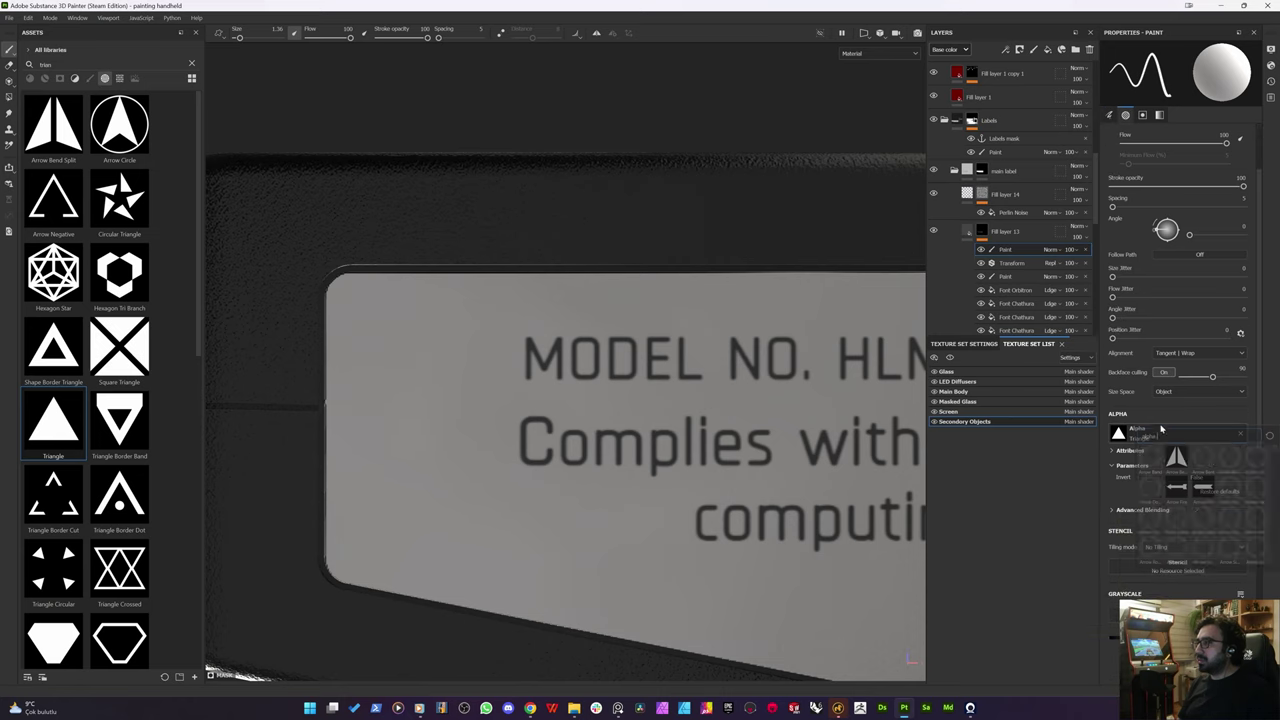
pyautogui.scroll(-3, 1203, 470)
pyautogui.scroll(1, 1203, 470)
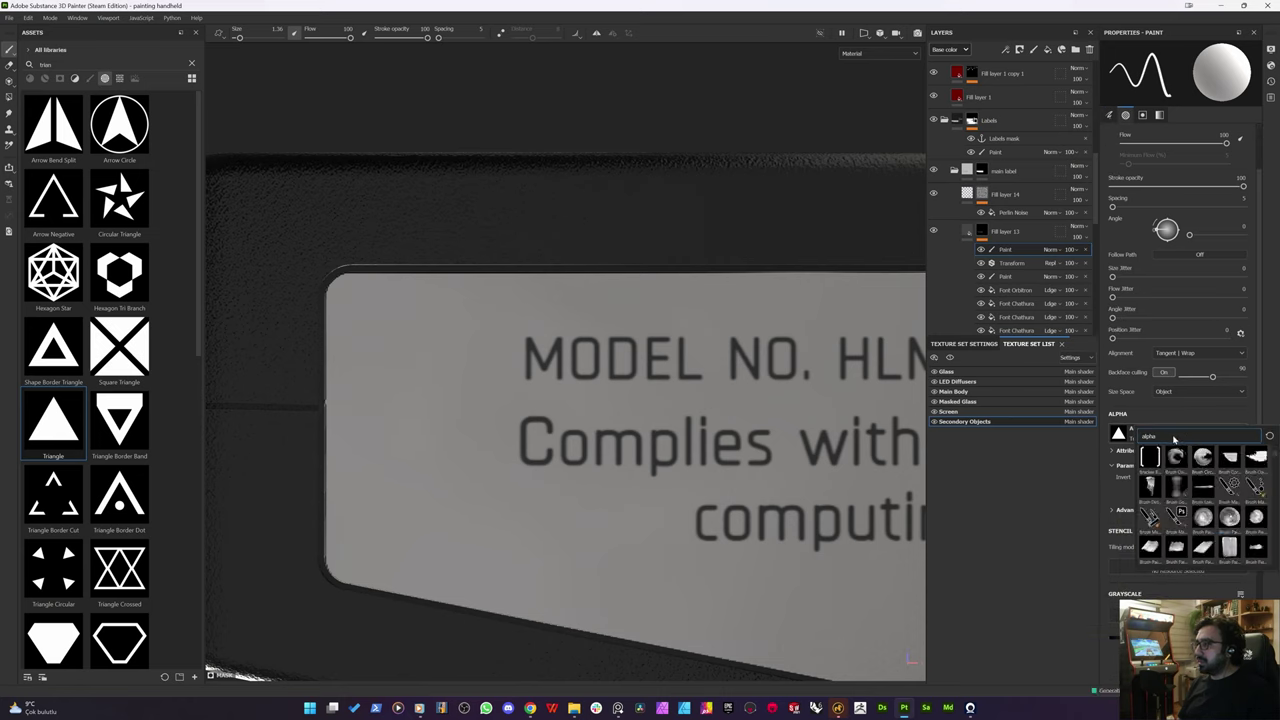
pyautogui.write('sha')
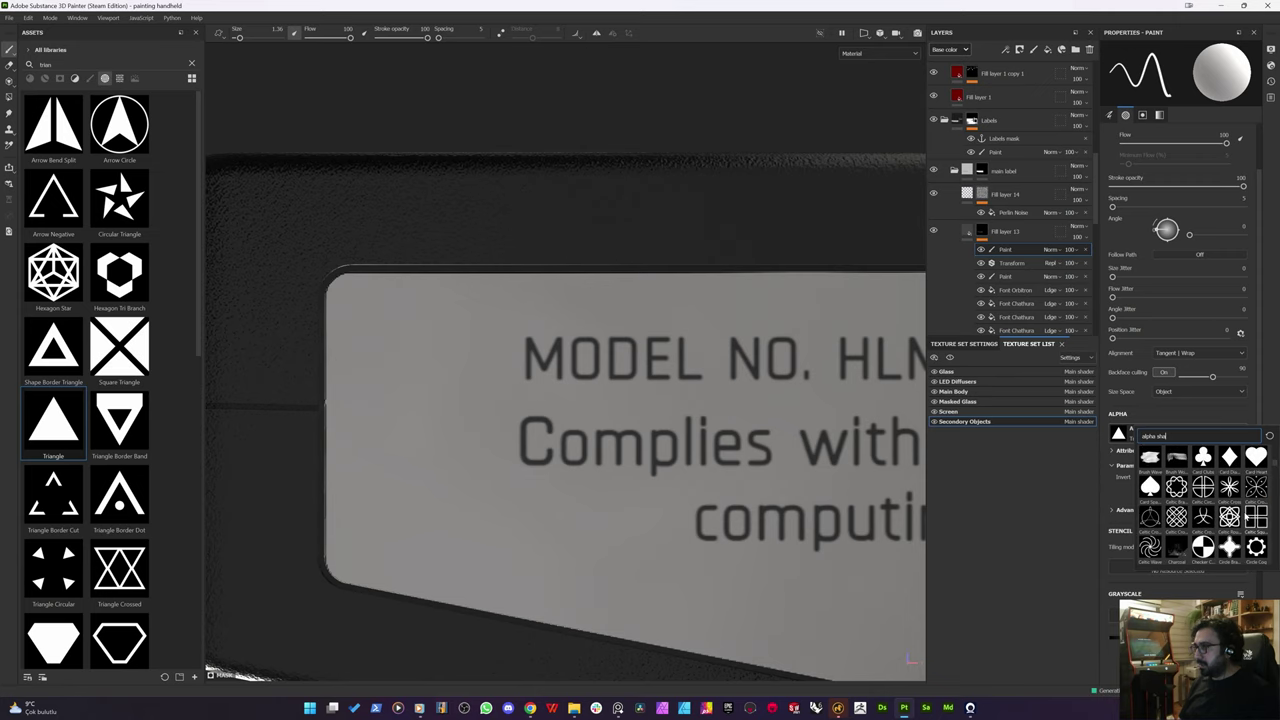
pyautogui.write('pe')
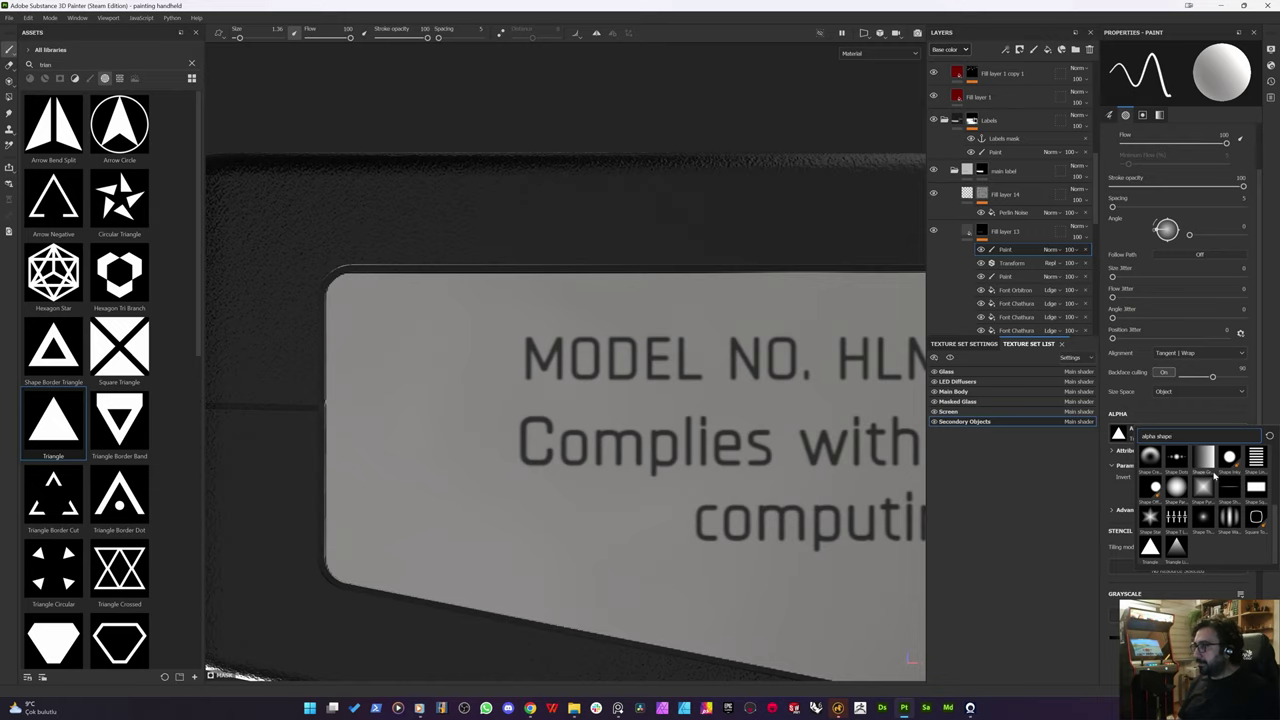
pyautogui.scroll(3, 1220, 475)
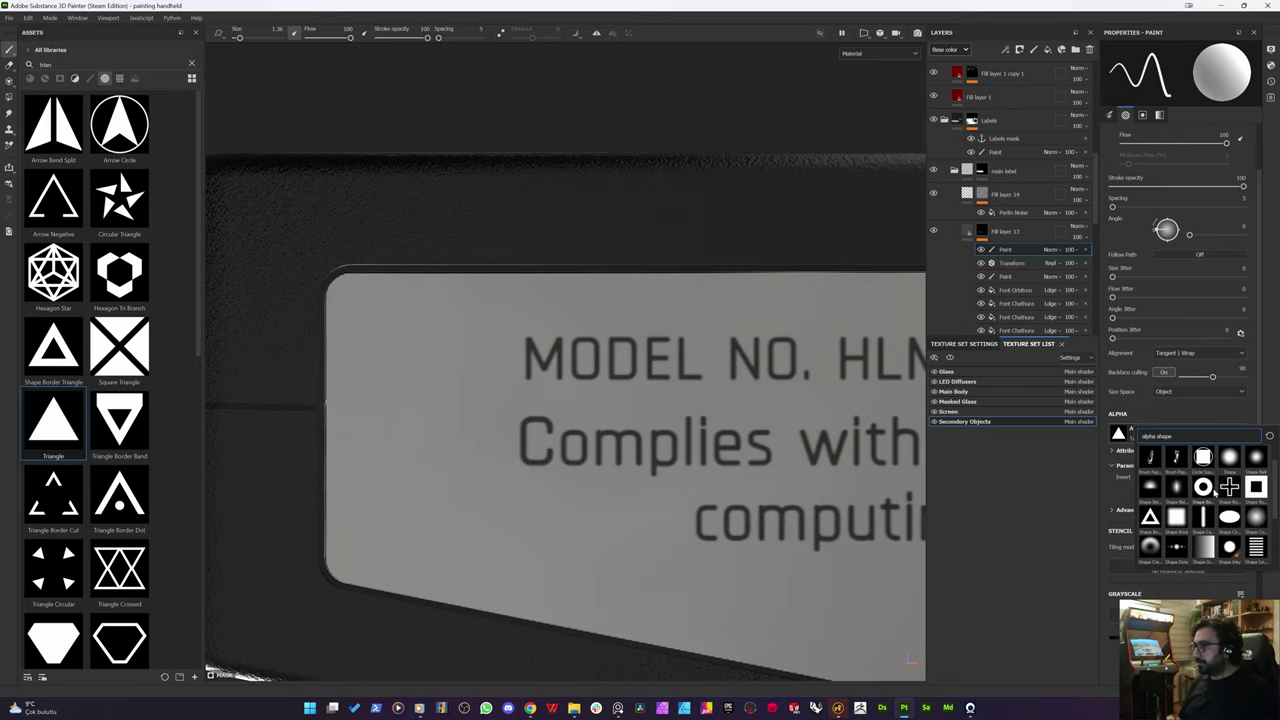
pyautogui.click(1229, 459)
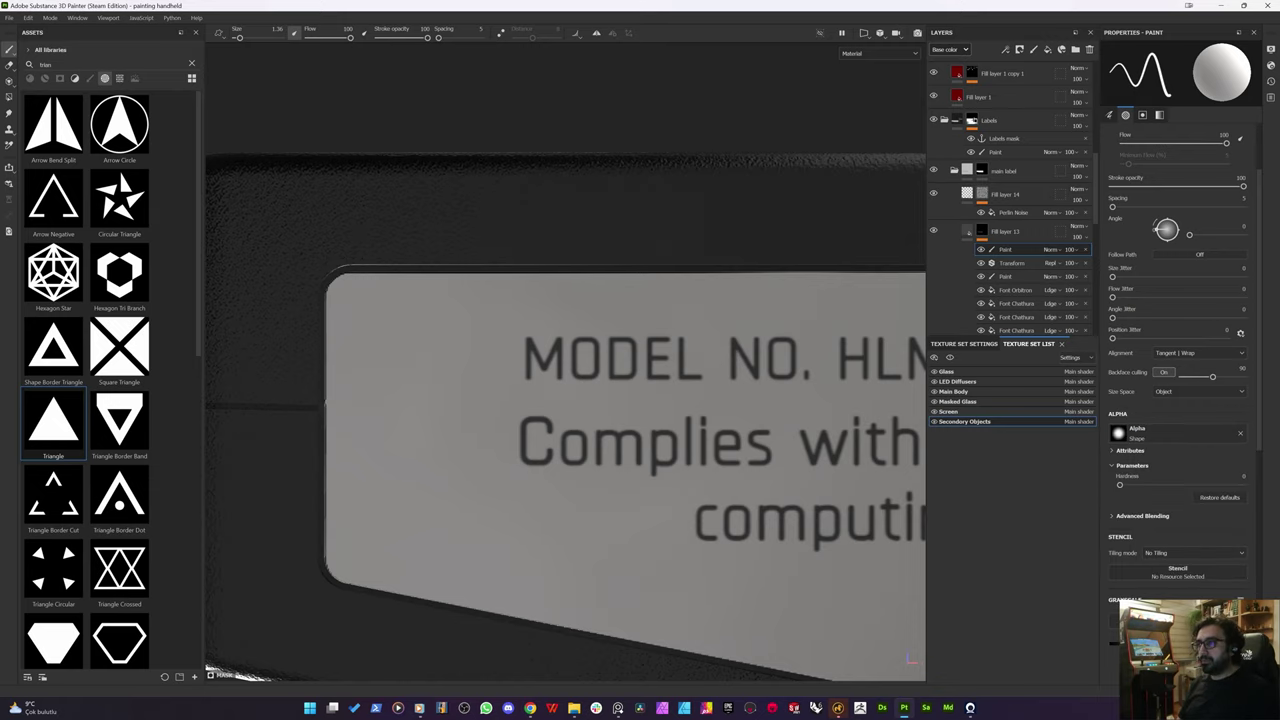
# Step: Paint a closed border of connected straight lines just inside the main label's edge, following its slanted lower-left side
pyautogui.scroll(-6, 318, 300)
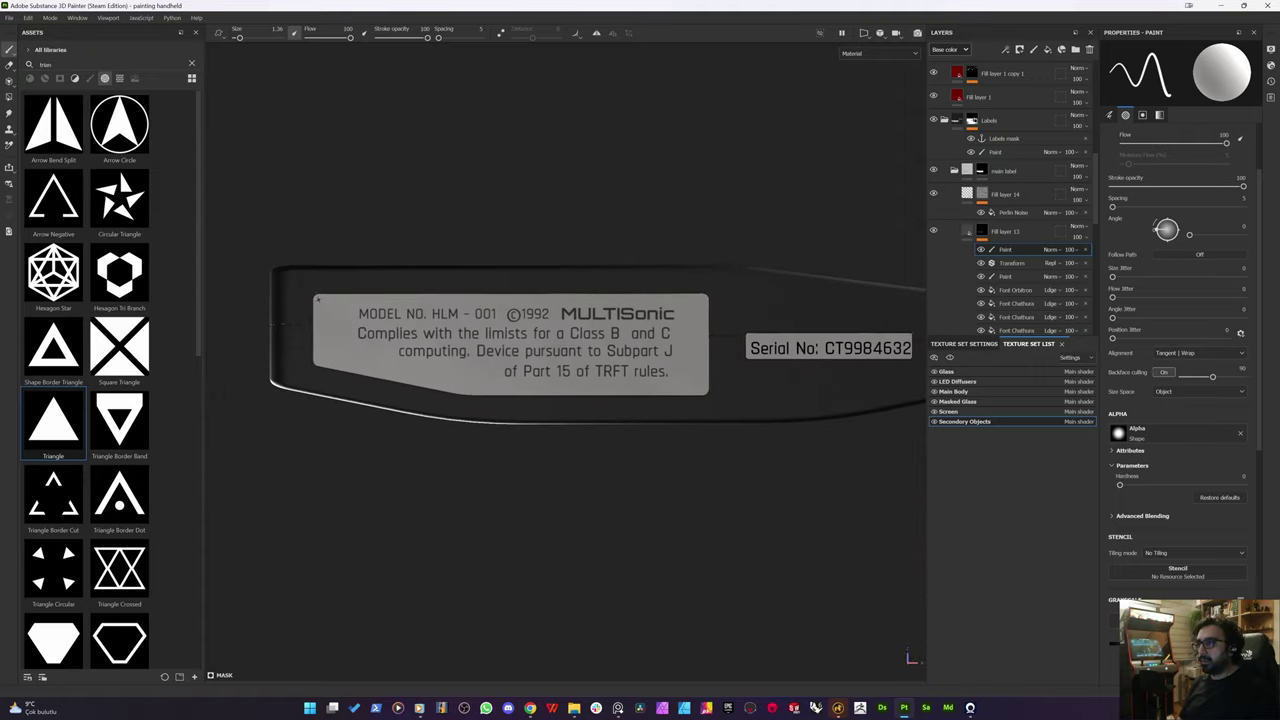
pyautogui.hotkey('ctrl', 'shift')
pyautogui.keyDown('ctrl'); pyautogui.keyDown('shift'); pyautogui.click(704, 299); pyautogui.keyUp('shift'); pyautogui.keyUp('ctrl')
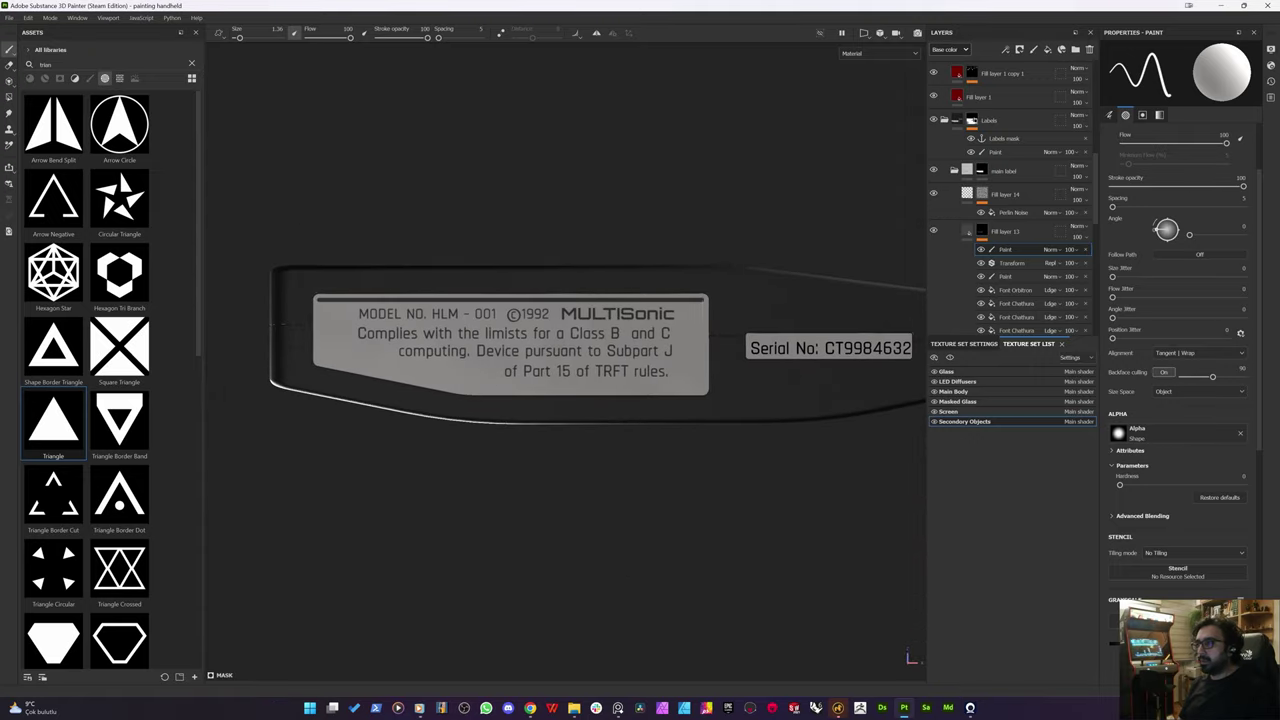
pyautogui.keyDown('ctrl'); pyautogui.keyDown('shift'); pyautogui.click(704, 392); pyautogui.keyUp('shift'); pyautogui.keyUp('ctrl')
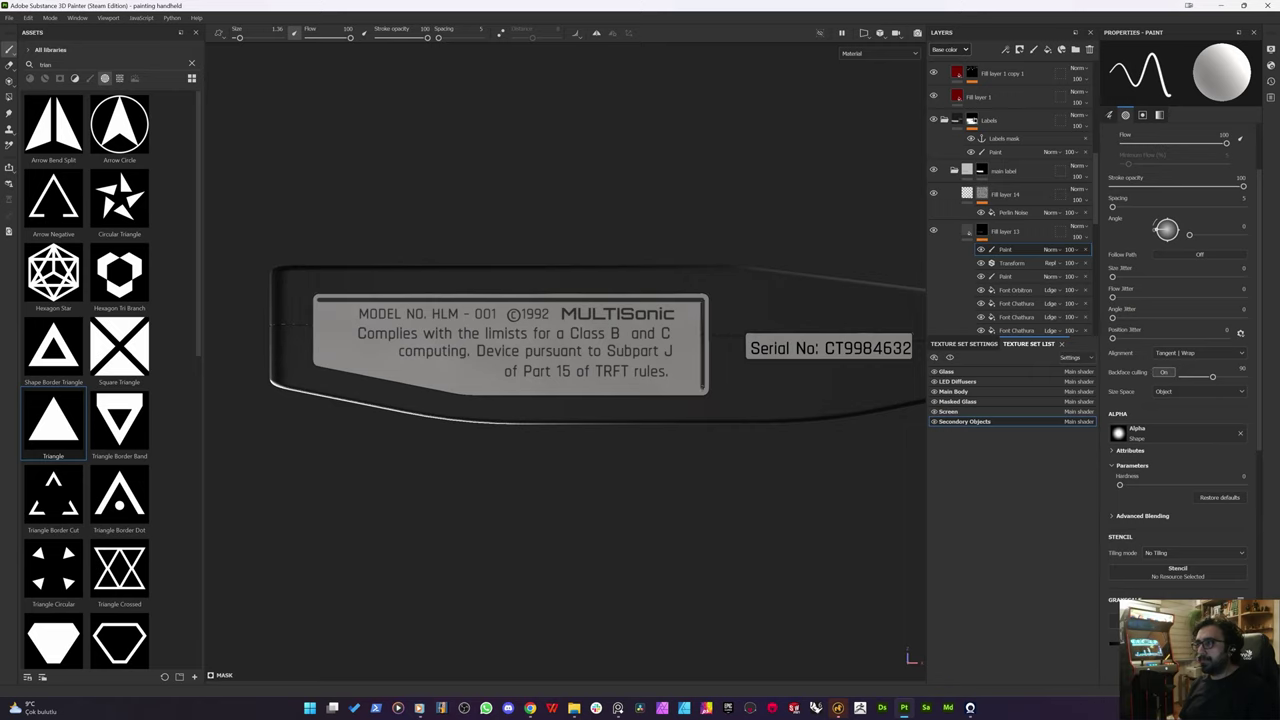
pyautogui.keyDown('ctrl'); pyautogui.keyDown('shift'); pyautogui.click(469, 389); pyautogui.keyUp('shift'); pyautogui.keyUp('ctrl')
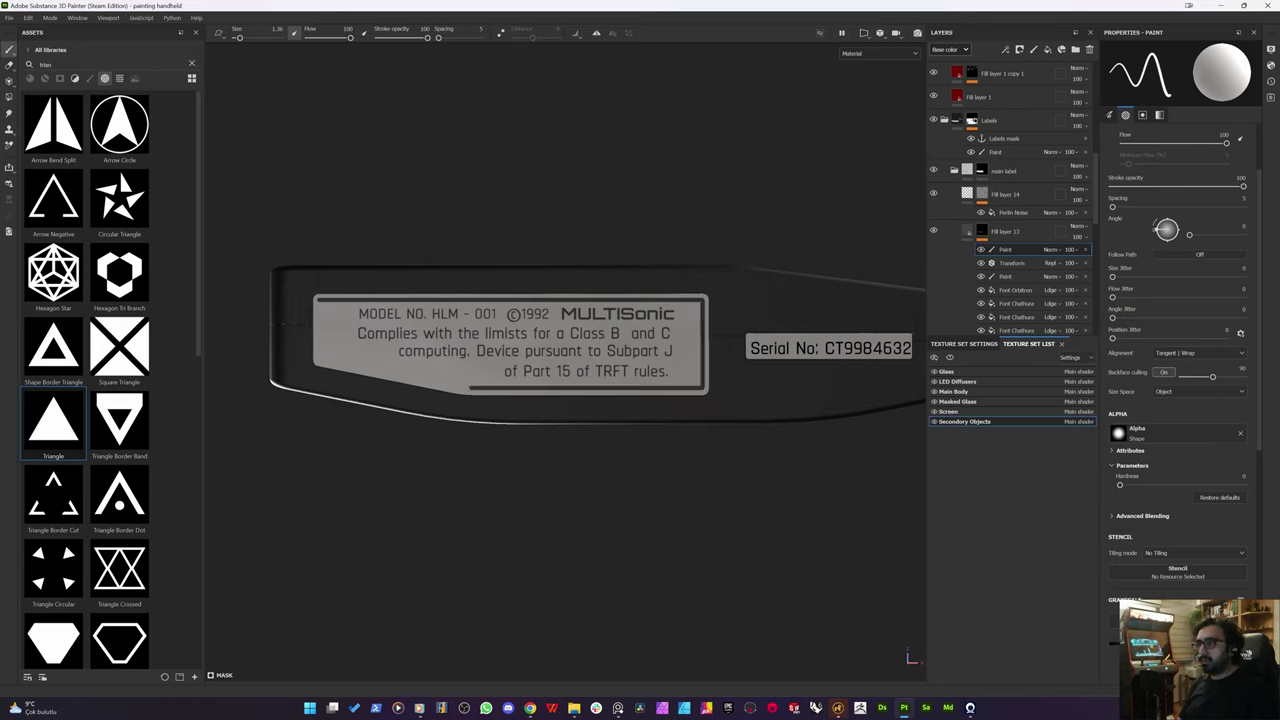
pyautogui.keyDown('ctrl'); pyautogui.keyDown('shift'); pyautogui.click(318, 357); pyautogui.keyUp('shift'); pyautogui.keyUp('ctrl')
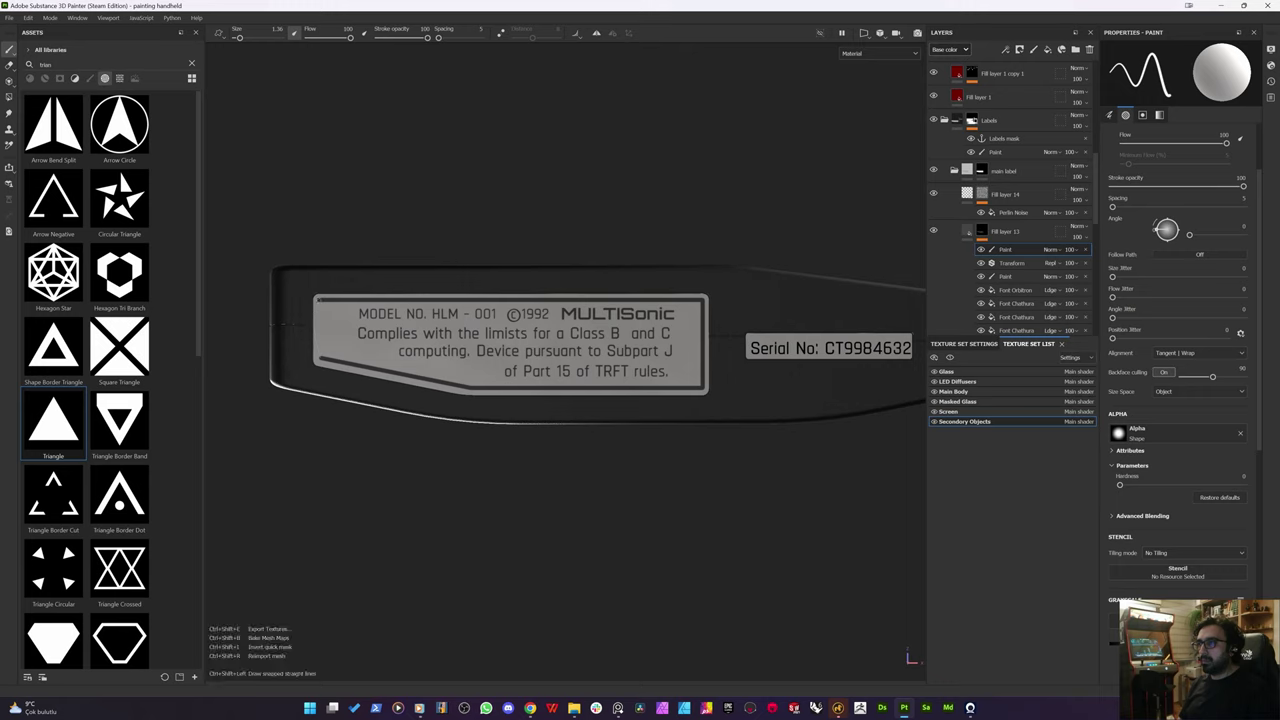
pyautogui.keyDown('ctrl'); pyautogui.keyDown('shift'); pyautogui.click(318, 299); pyautogui.keyUp('shift'); pyautogui.keyUp('ctrl')
# Step: Set the paint grayscale to 0 and erase the stroke end protruding from the border's upper-left corner
pyautogui.scroll(10, 314, 299)
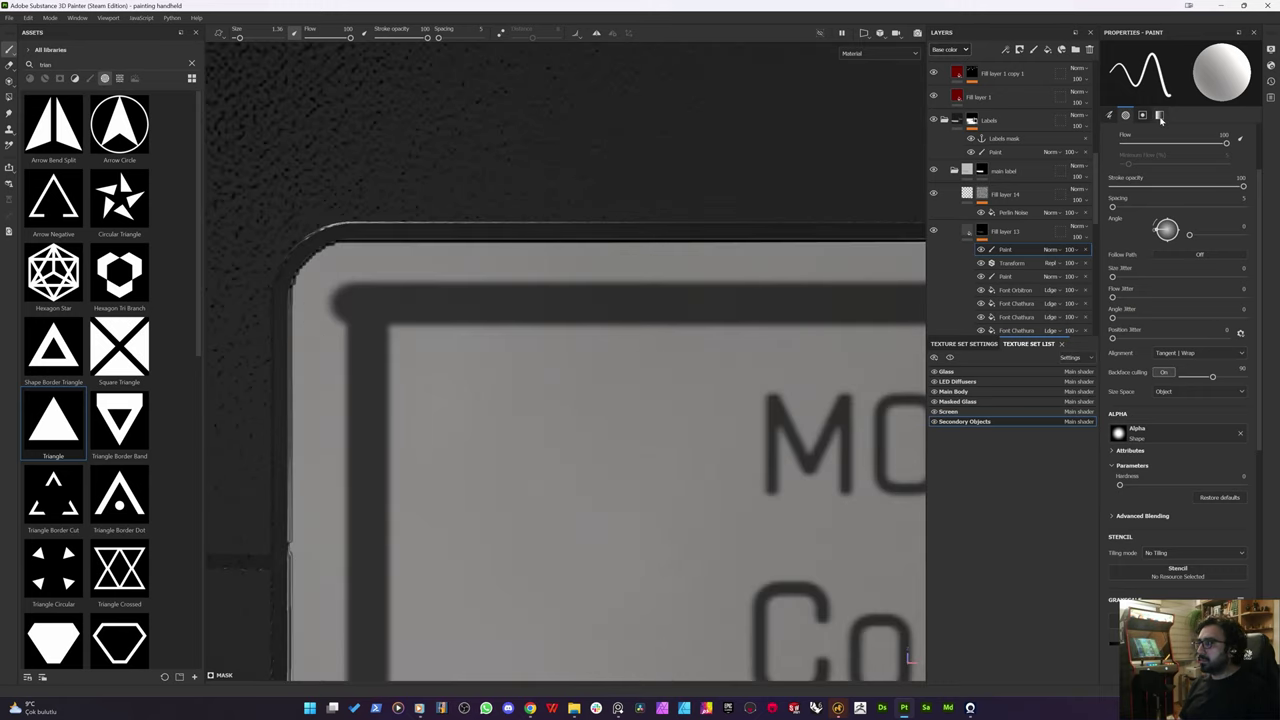
pyautogui.click(1159, 115)
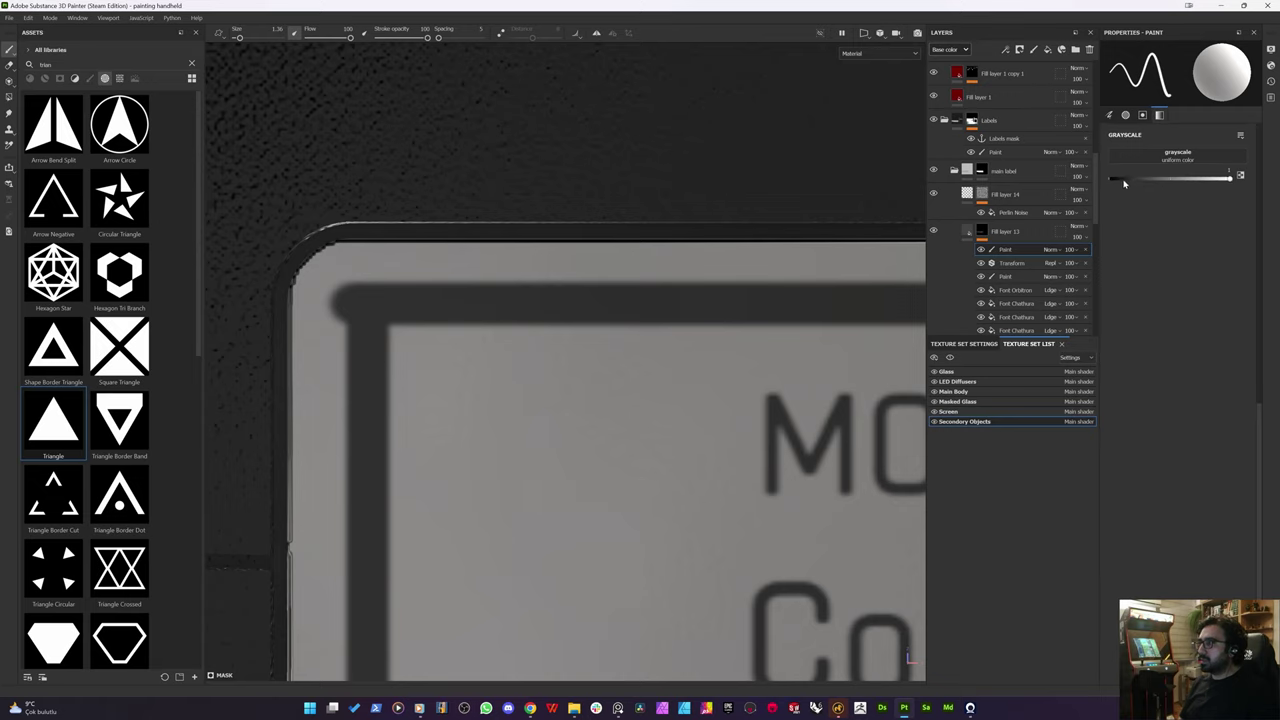
pyautogui.moveTo(1123, 180); pyautogui.dragTo(1100, 183)
pyautogui.scroll(3, 305, 303)
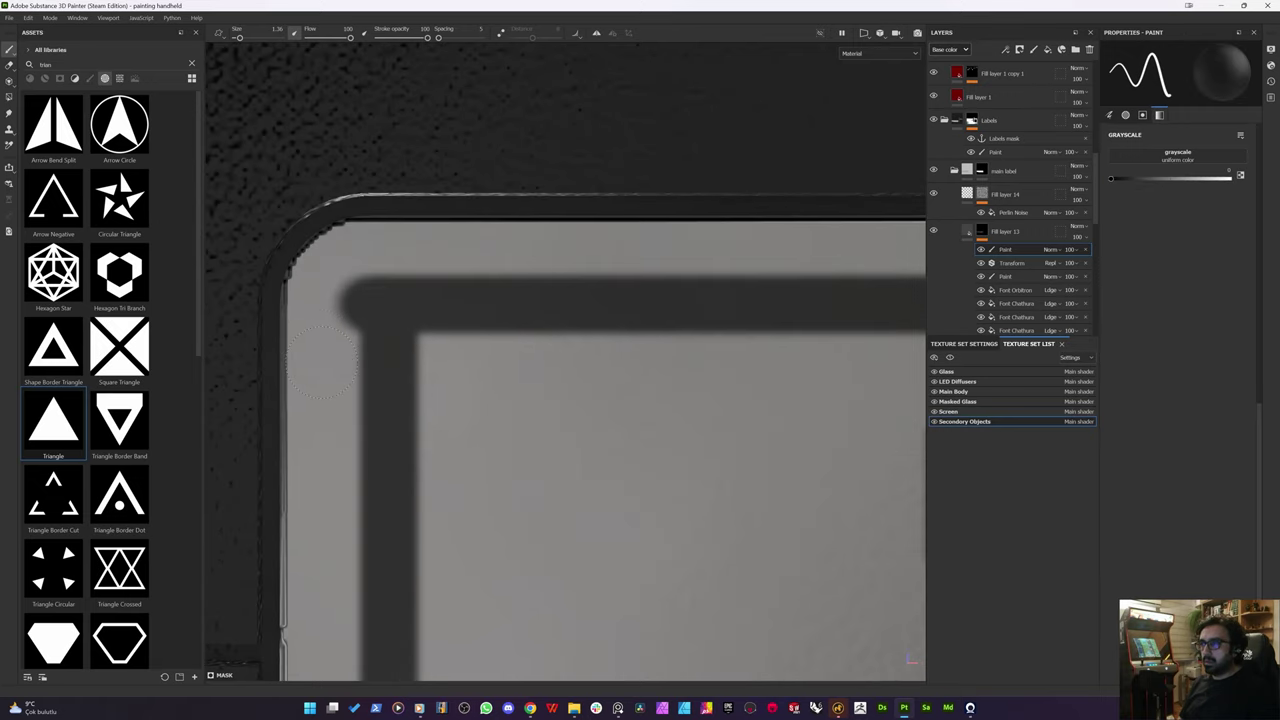
pyautogui.moveTo(319, 250); pyautogui.dragTo(319, 335)
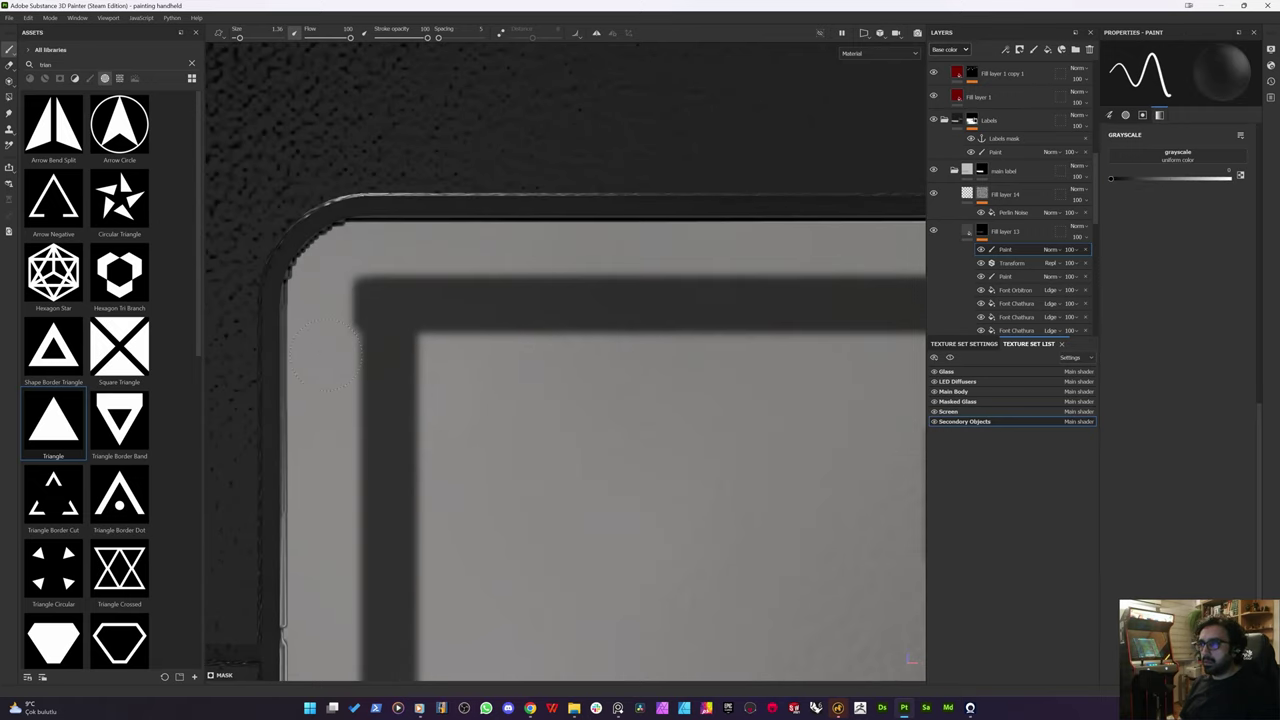
pyautogui.moveTo(325, 243); pyautogui.dragTo(325, 325)
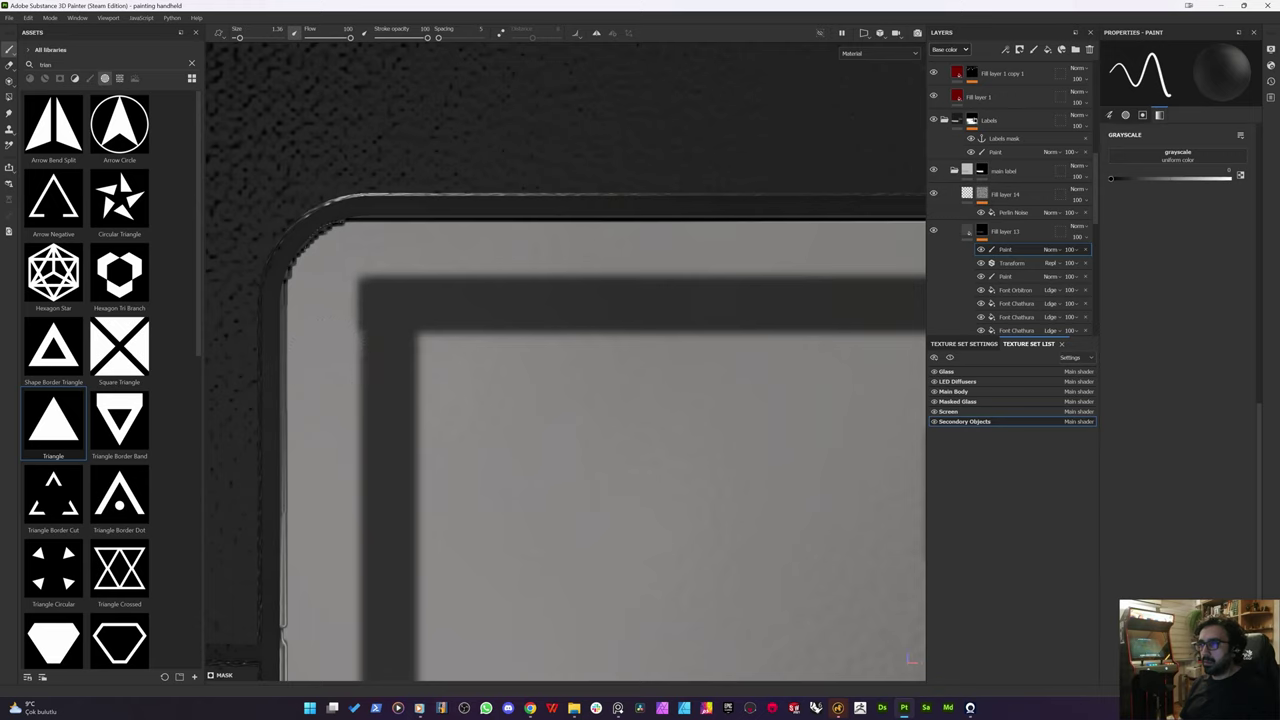
# Step: Slightly round the border's upper-left corner with a short erasing stroke, undoing strokes that cut off too much
pyautogui.keyDown('shift'); pyautogui.click(417, 205); pyautogui.keyUp('shift')
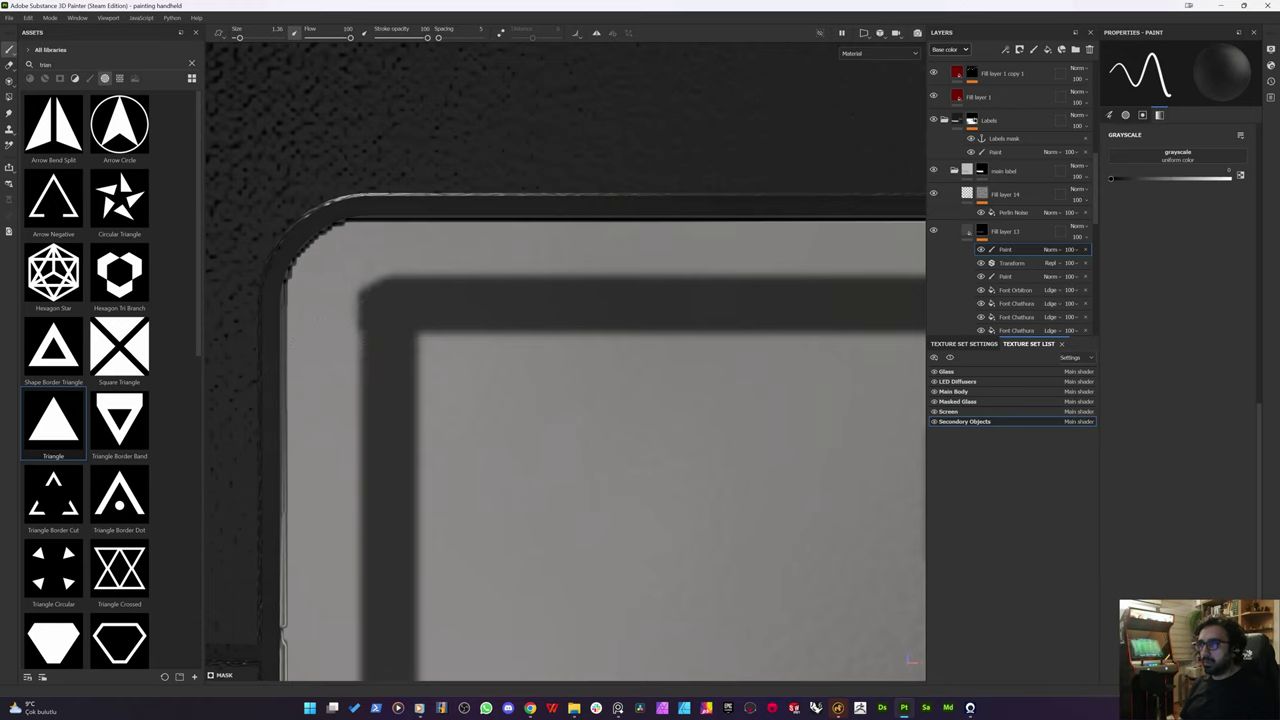
pyautogui.hotkey('ctrl', 'z')
pyautogui.moveTo(320, 328)
pyautogui.mouseDown()
pyautogui.moveTo(338, 279)
pyautogui.moveTo(378, 253)
pyautogui.mouseUp()
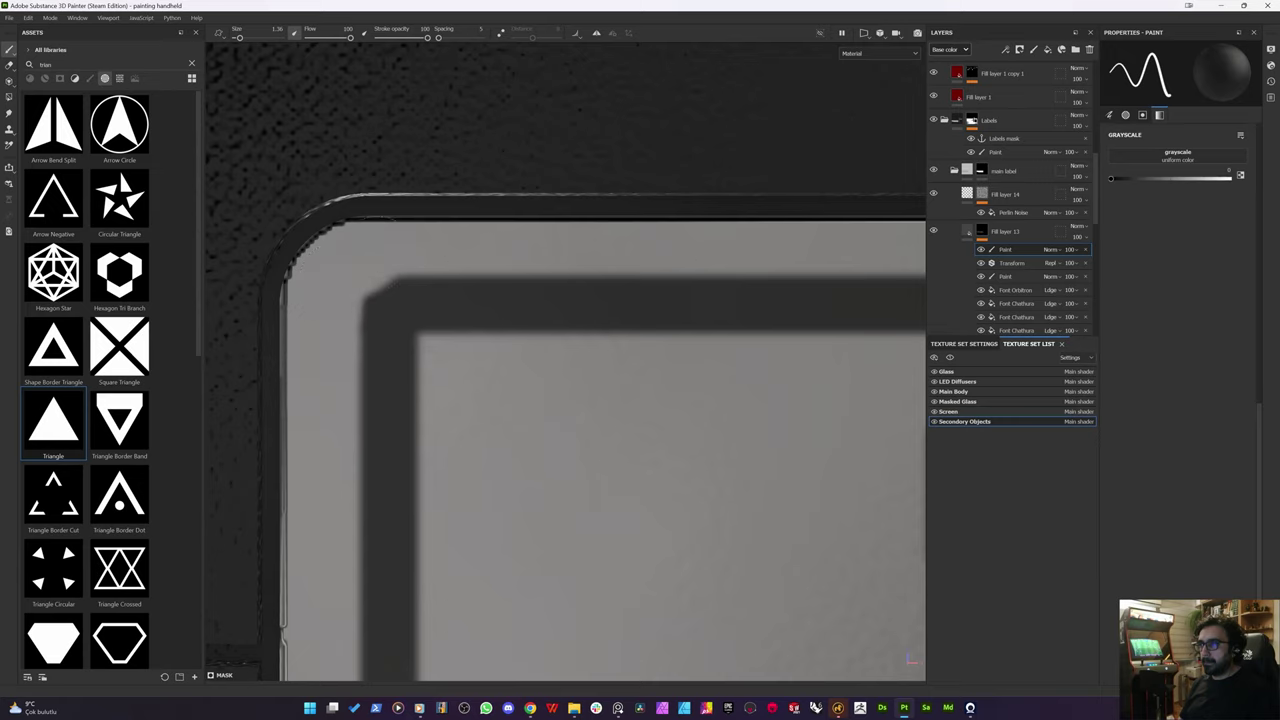
pyautogui.hotkey('ctrl', 'z')
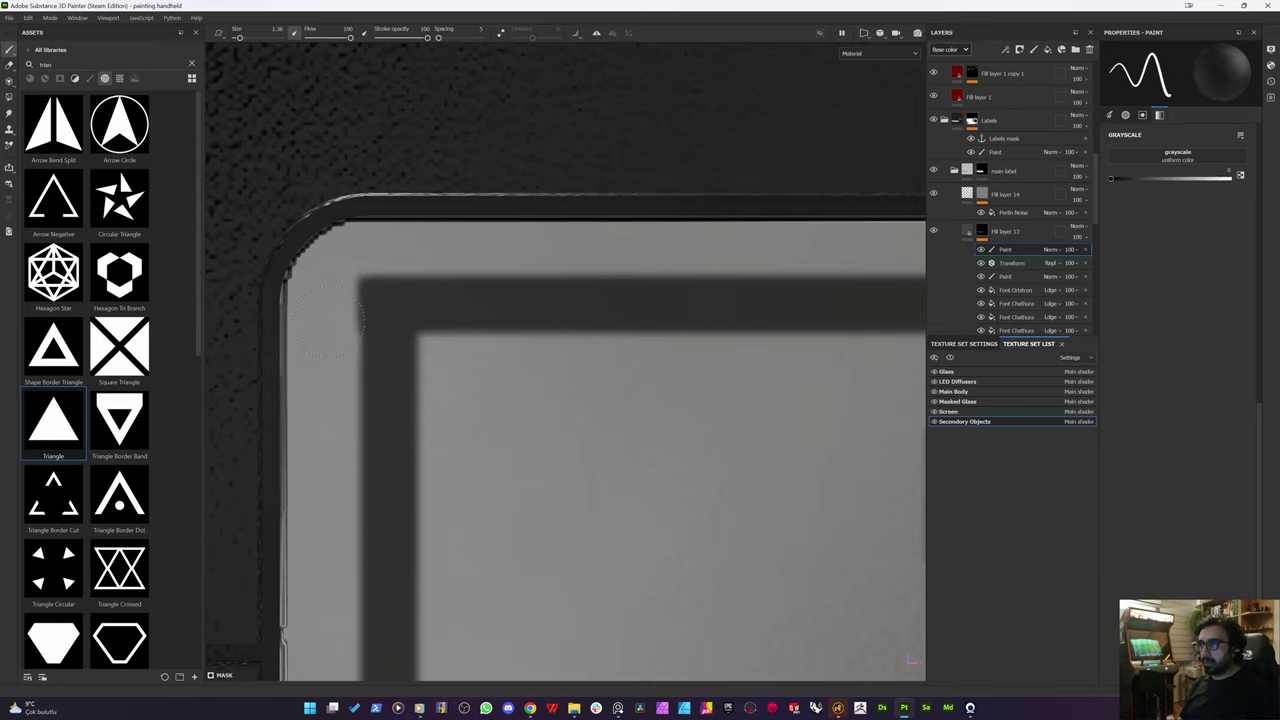
pyautogui.moveTo(329, 322); pyautogui.dragTo(336, 289)
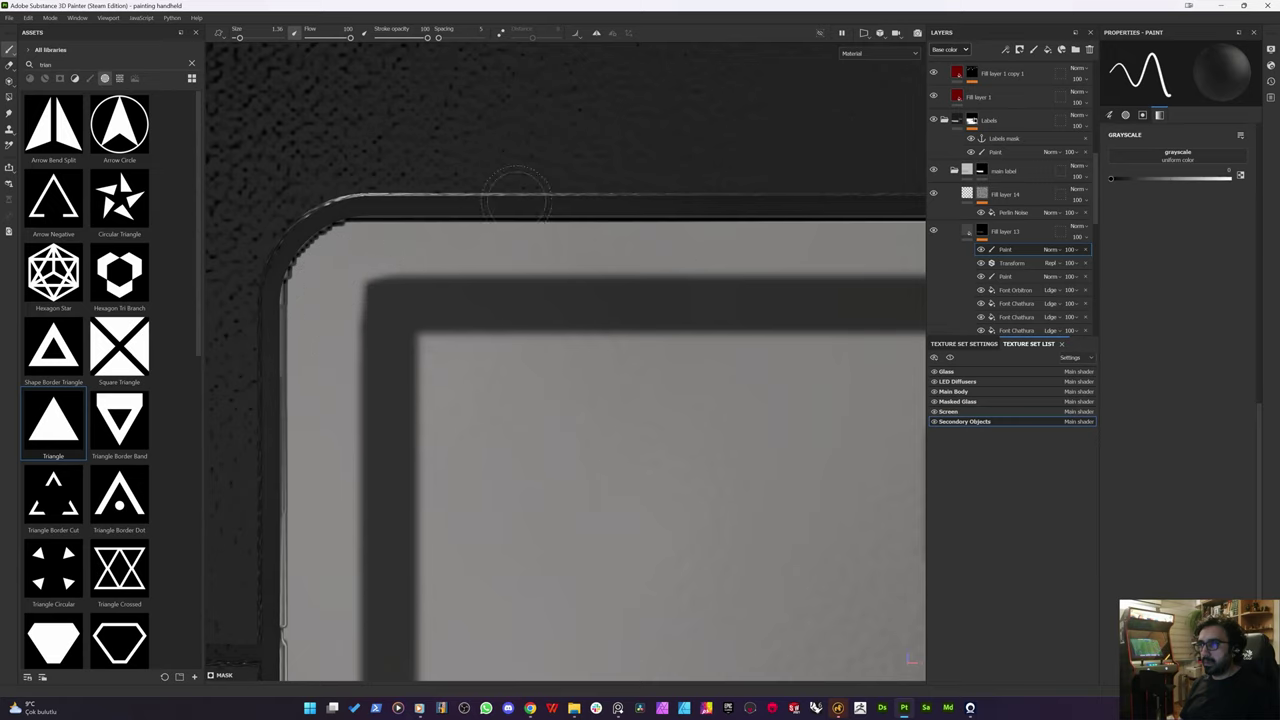
# Step: Examine the label border up close and the whole console from several angles, including its texture layout in the 2D view
pyautogui.scroll(-10, 510, 192)
pyautogui.moveTo(446, 250)
pyautogui.keyDown('alt'); pyautogui.mouseDown()
pyautogui.moveTo(580, 283)
pyautogui.moveTo(580, 120)
pyautogui.moveTo(586, 452)
pyautogui.mouseUp(); pyautogui.keyUp('alt')
pyautogui.scroll(-8, 583, 276)
pyautogui.scroll(5, 640, 240)
pyautogui.scroll(3, 735, 266)
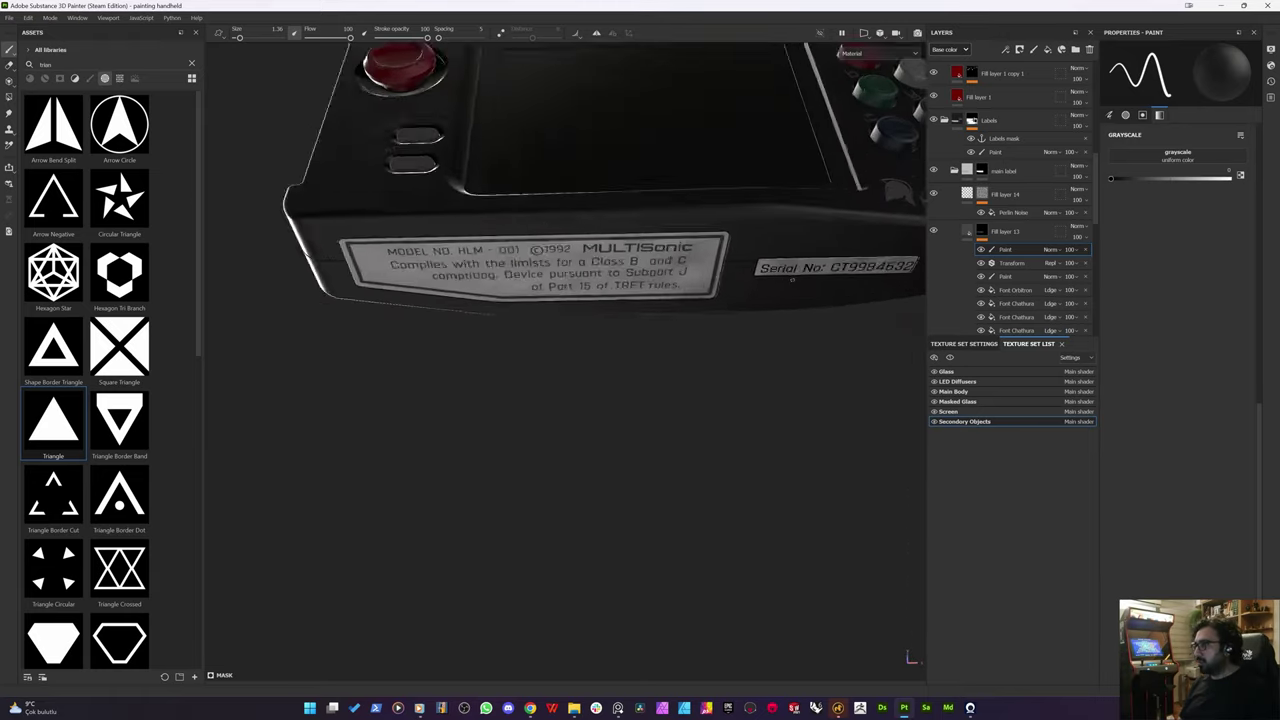
pyautogui.scroll(3, 742, 265)
pyautogui.scroll(3, 645, 262)
pyautogui.scroll(-10, 628, 260)
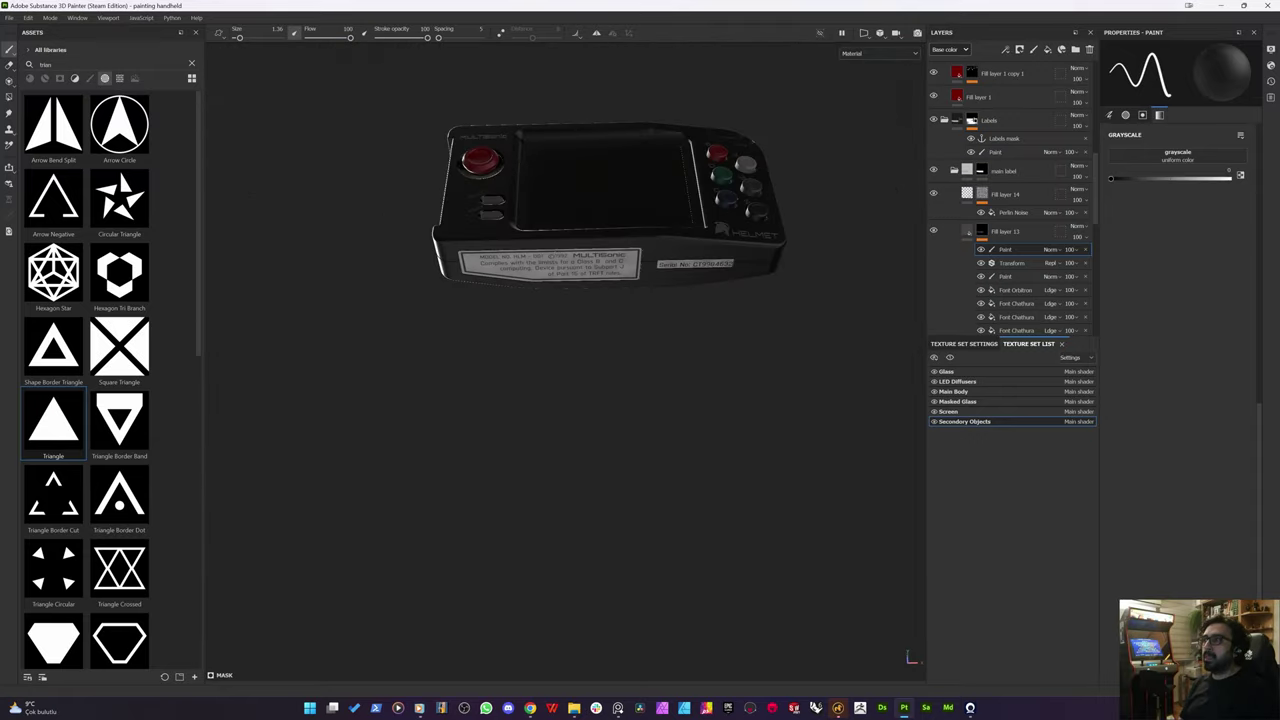
pyautogui.keyDown('alt'); pyautogui.moveTo(580, 268); pyautogui.dragTo(566, 414); pyautogui.keyUp('alt')
pyautogui.keyDown('alt'); pyautogui.moveTo(557, 285); pyautogui.dragTo(566, 461, button='middle'); pyautogui.keyUp('alt')
pyautogui.keyDown('shift'); pyautogui.moveTo(566, 461); pyautogui.dragTo(487, 391, button='right'); pyautogui.keyUp('shift')
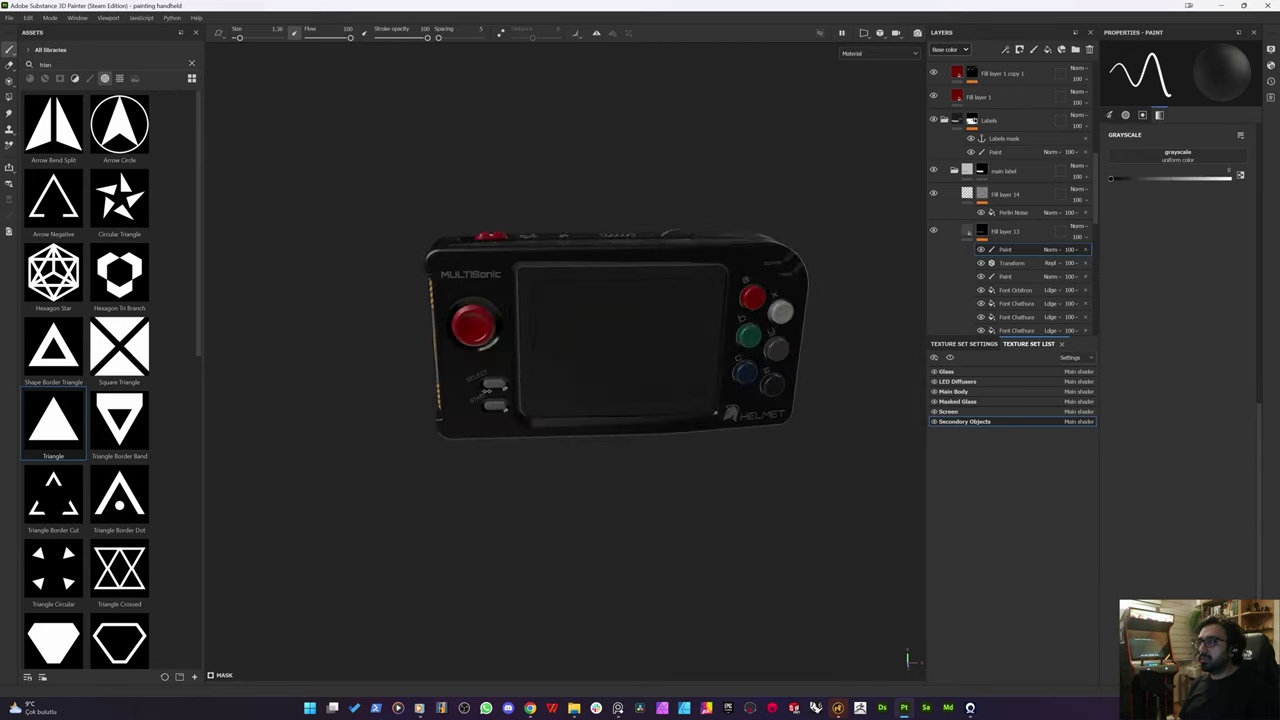
pyautogui.press('F1')
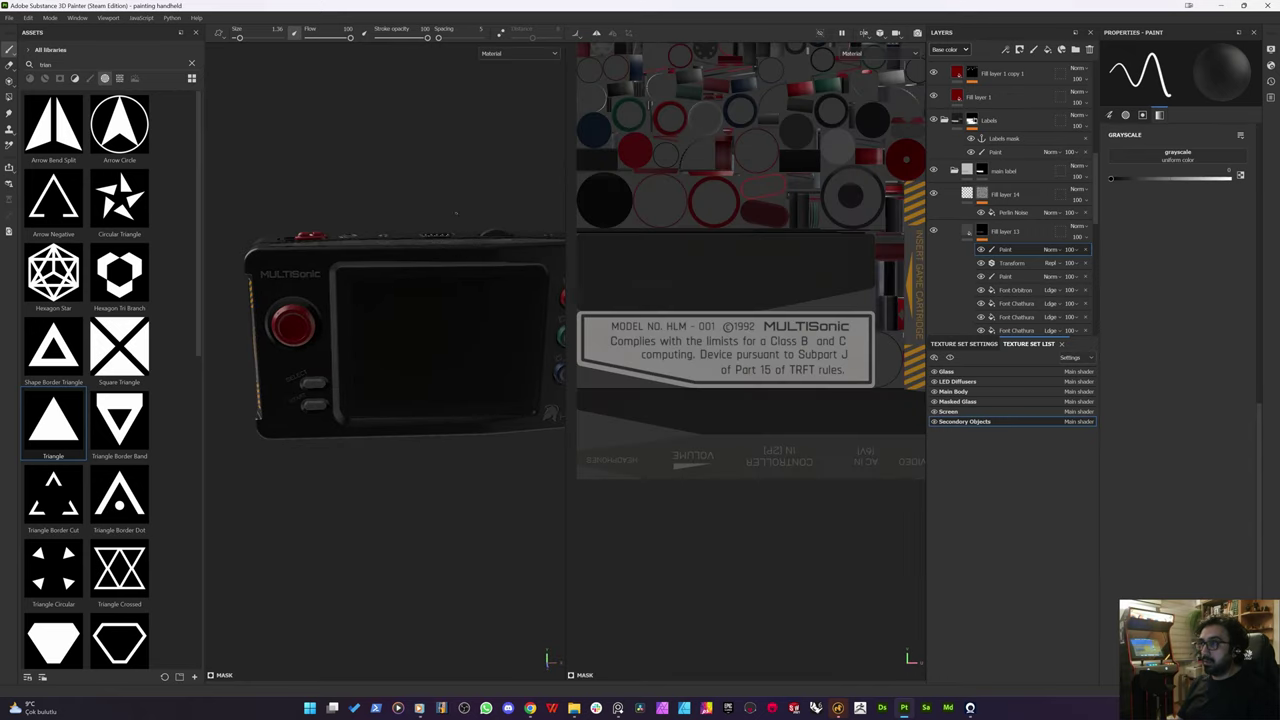
pyautogui.press('F2')
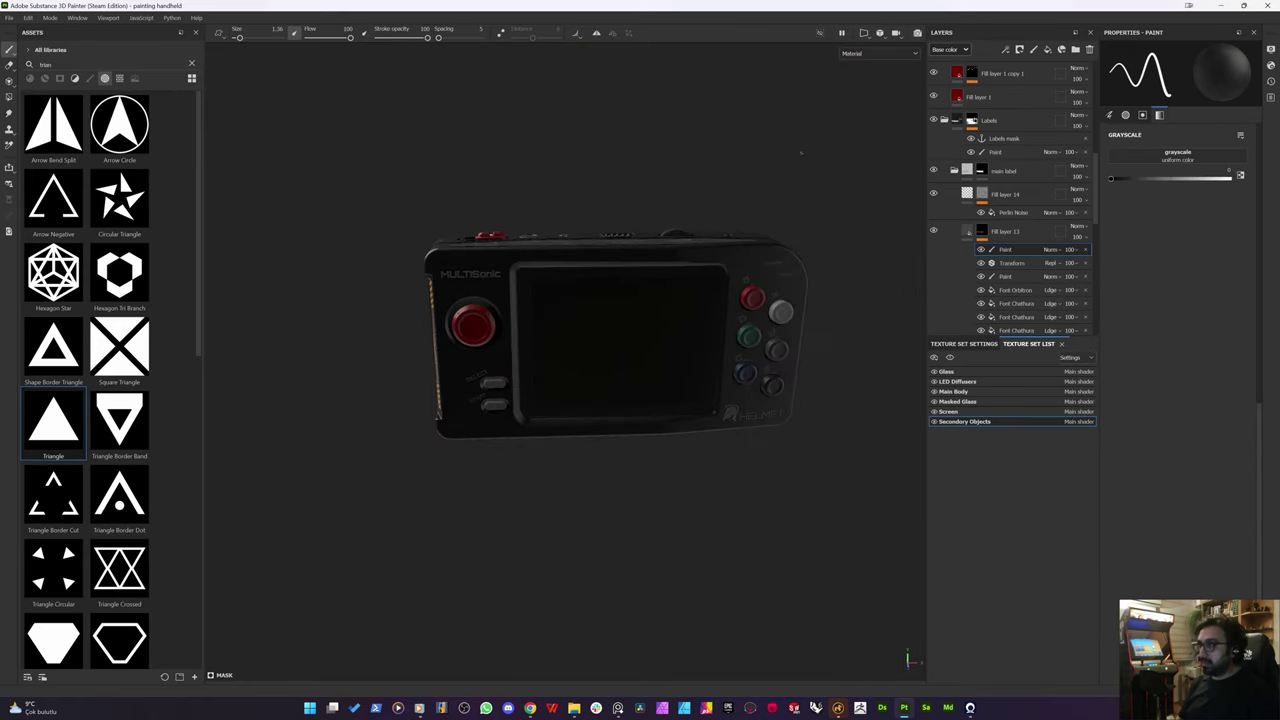
pyautogui.keyDown('alt'); pyautogui.moveTo(664, 163); pyautogui.dragTo(820, 160); pyautogui.keyUp('alt')
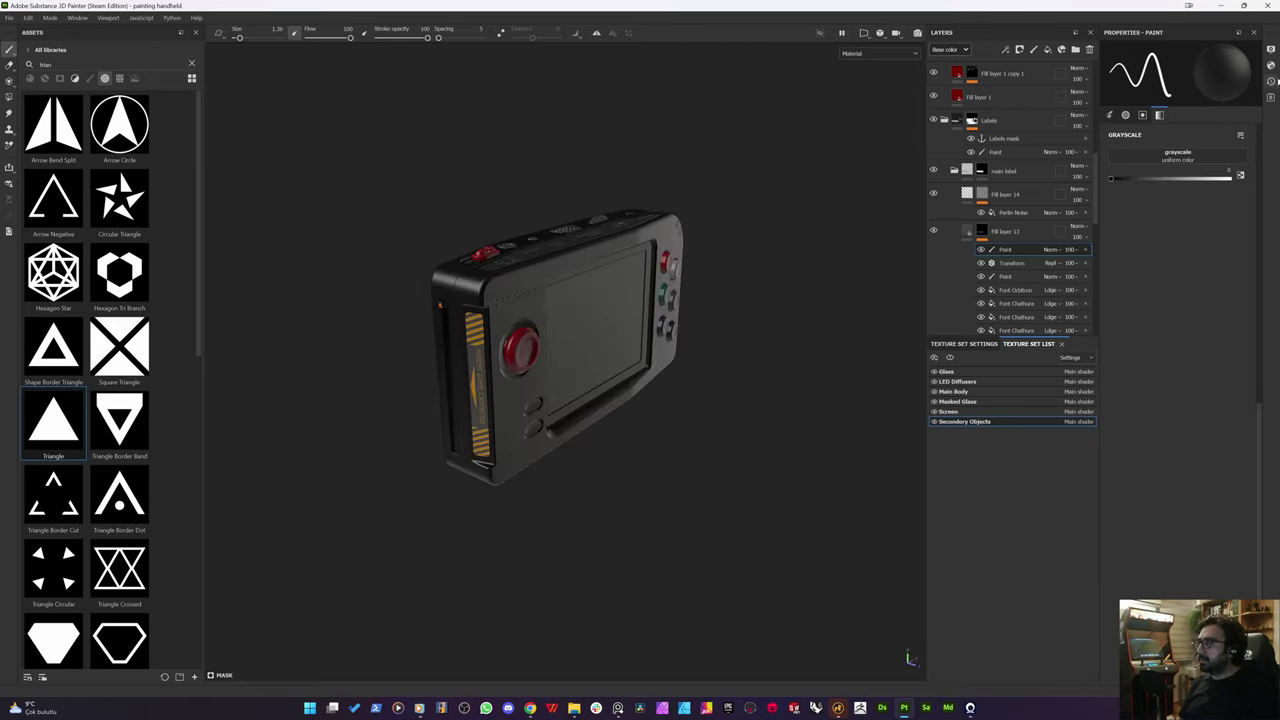
# Step: Switch the viewport's environment map to Atelier in the display settings
pyautogui.click(1271, 65)
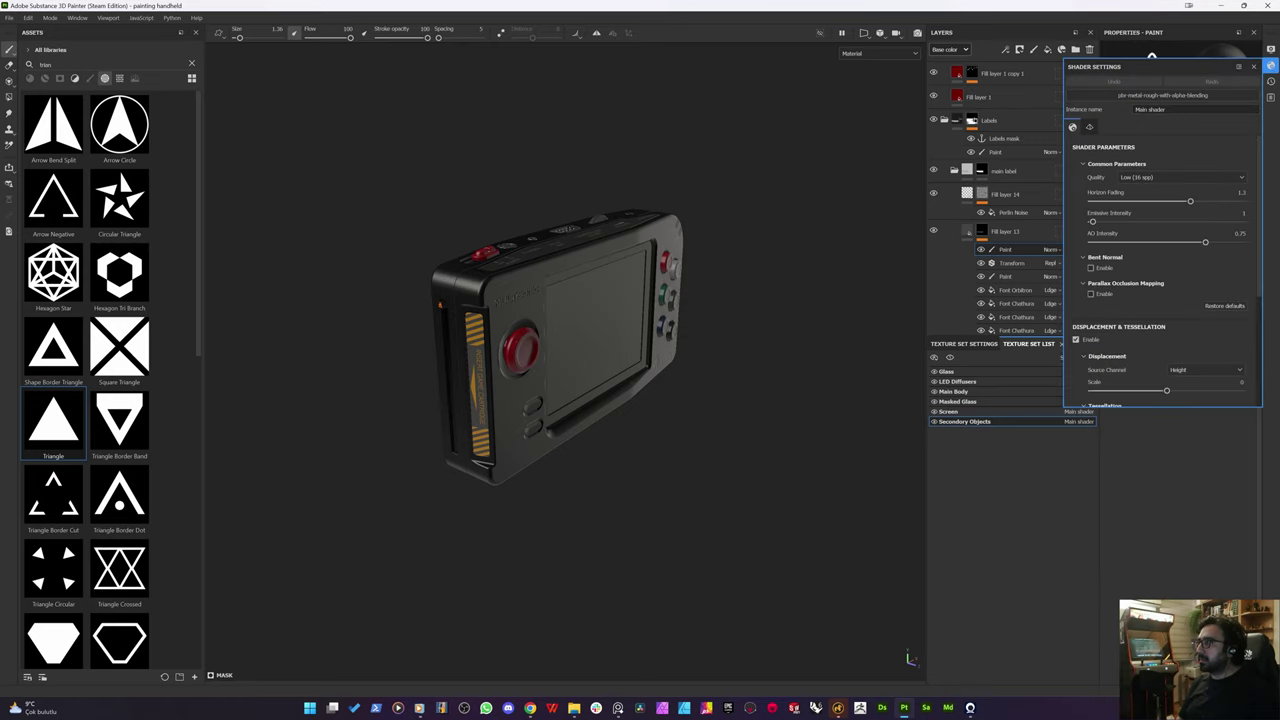
pyautogui.click(1271, 48)
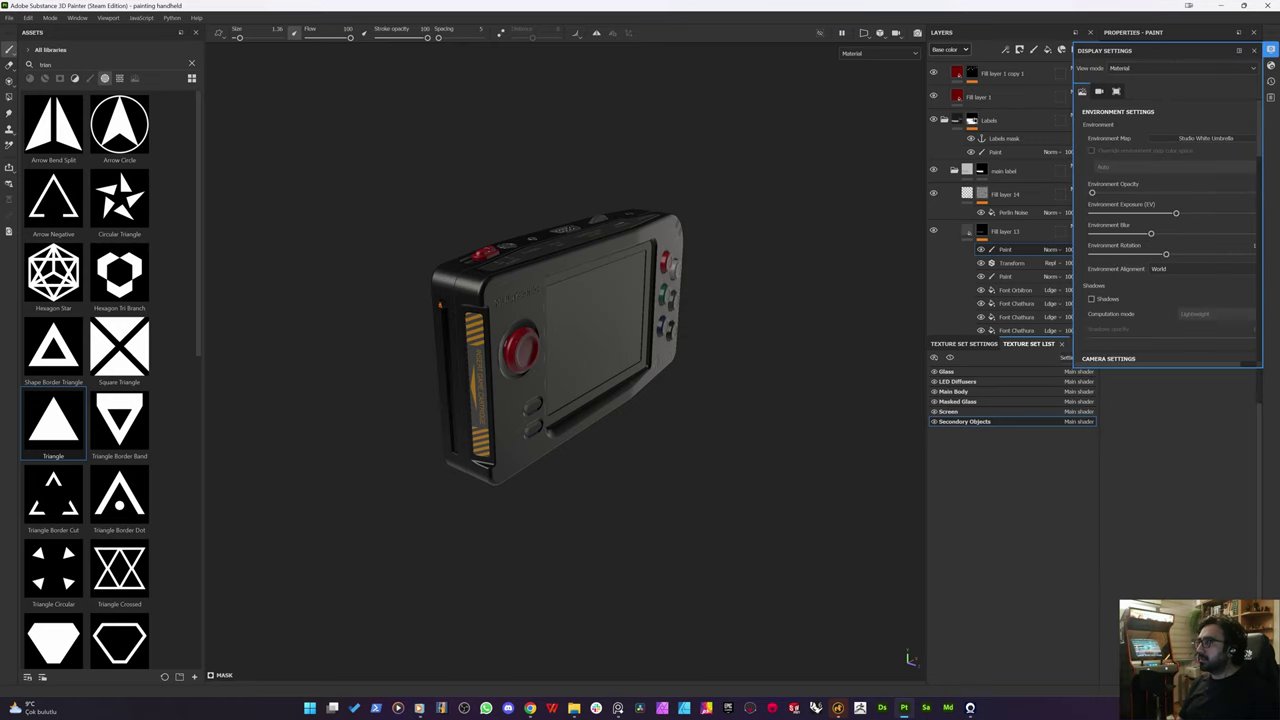
pyautogui.click(1271, 66)
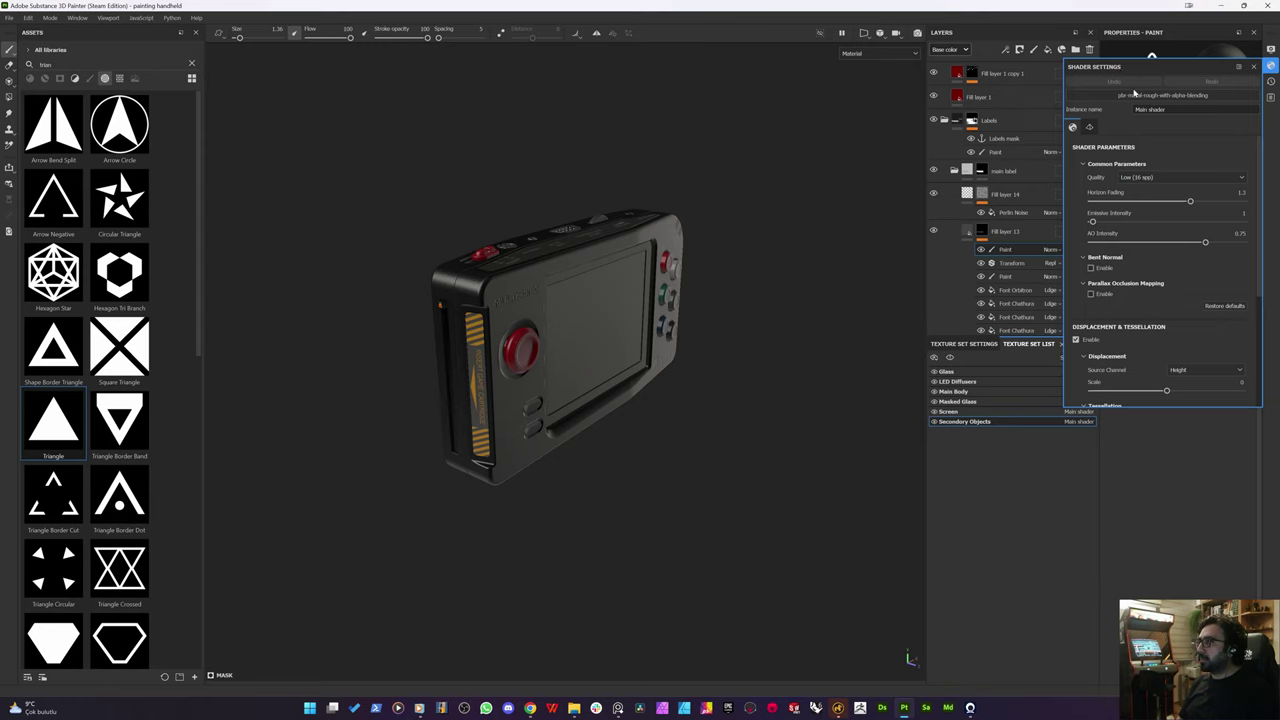
pyautogui.click(1271, 82)
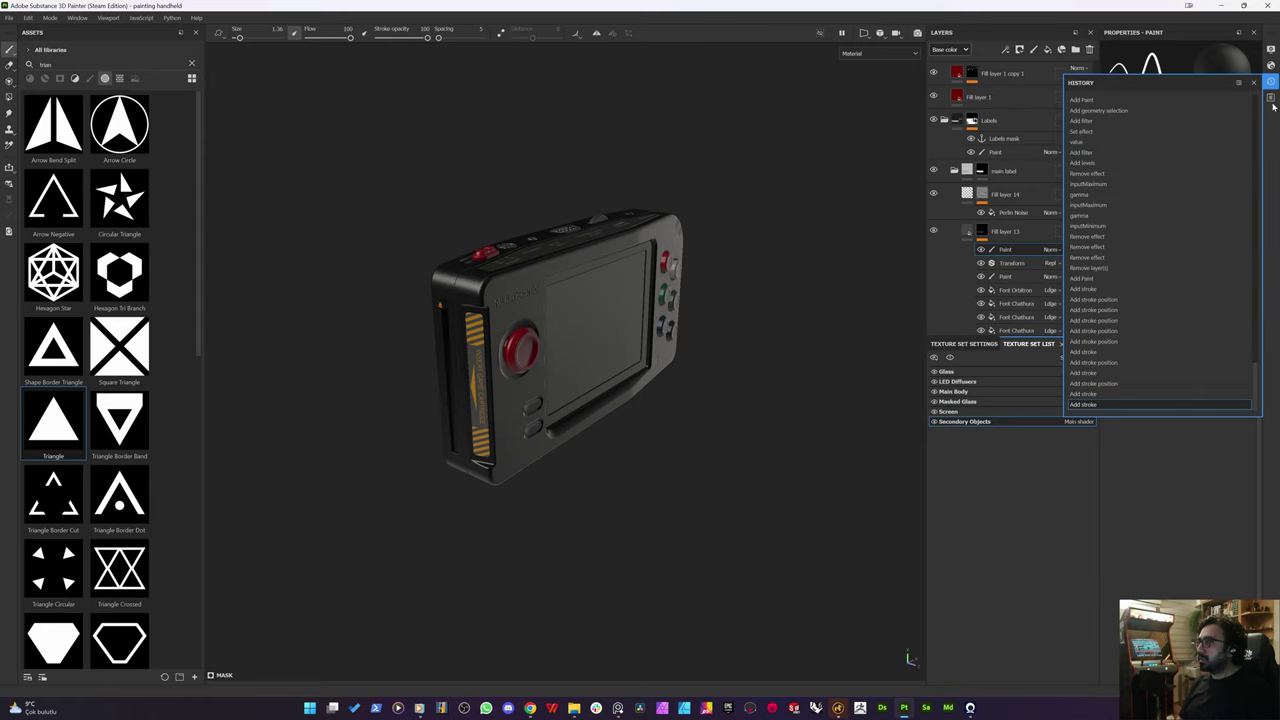
pyautogui.click(1271, 48)
pyautogui.click(1097, 91)
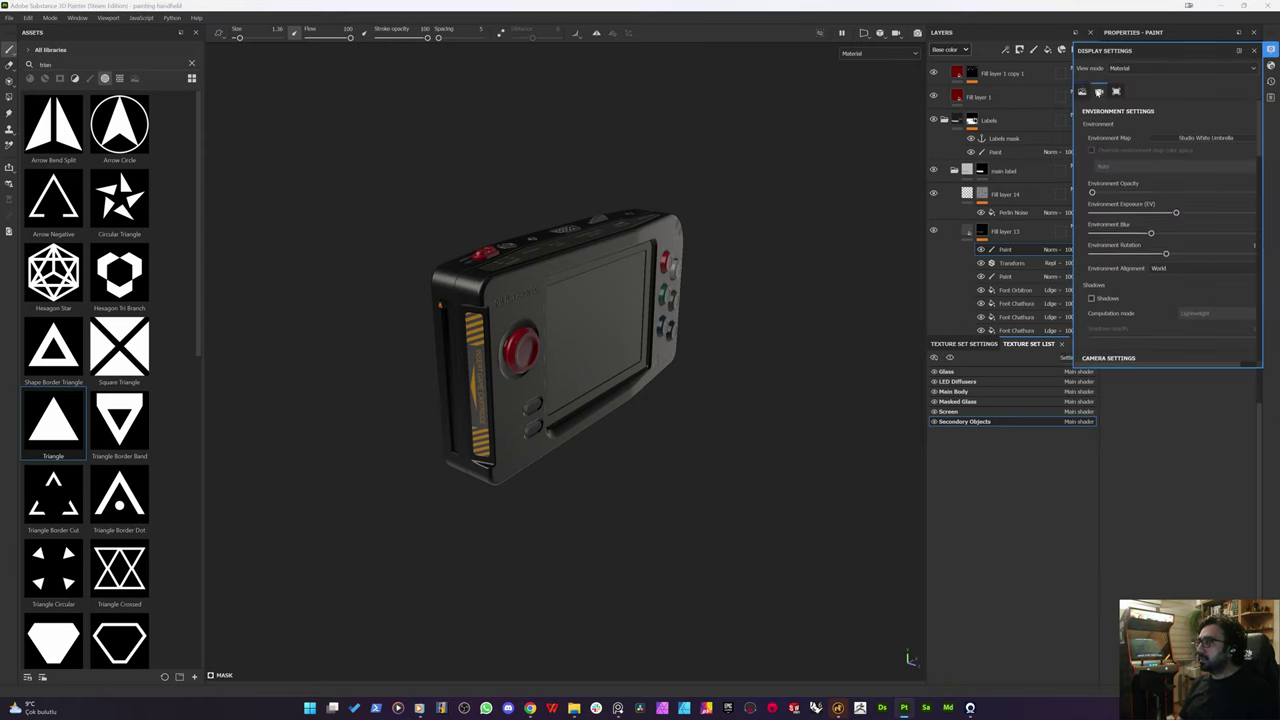
pyautogui.click(1081, 92)
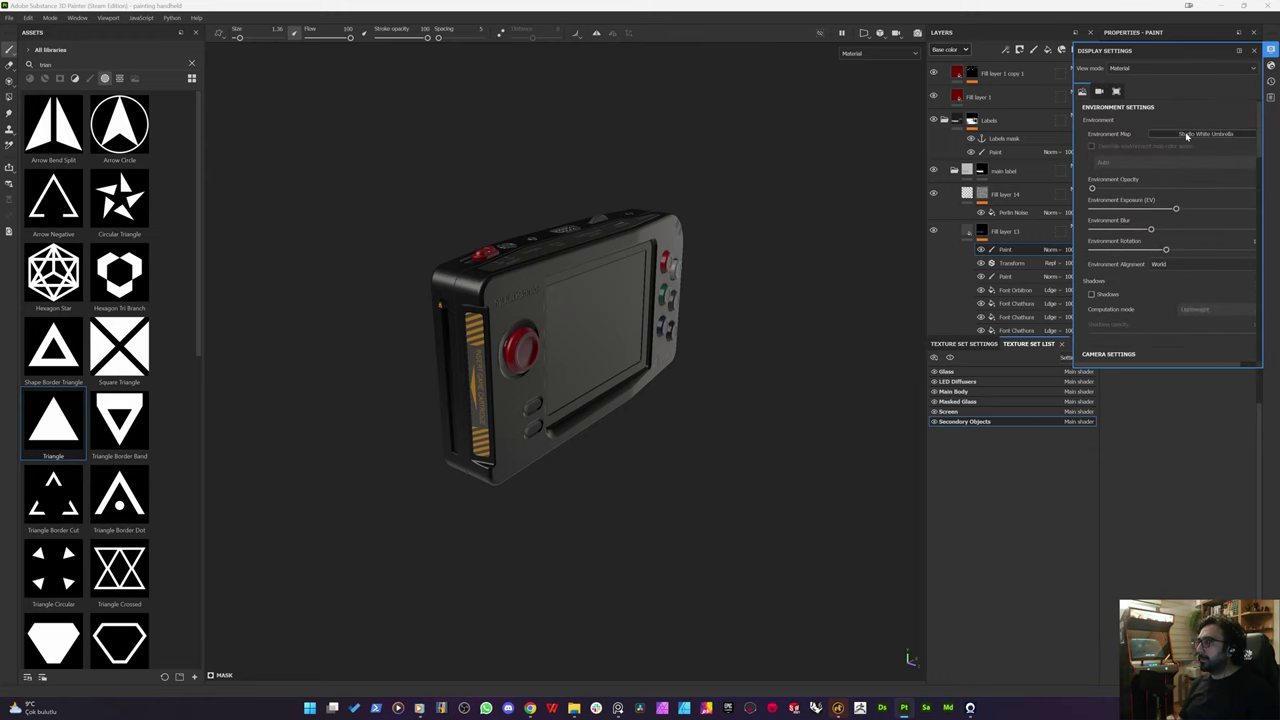
pyautogui.click(1187, 135)
pyautogui.scroll(-3, 1205, 218)
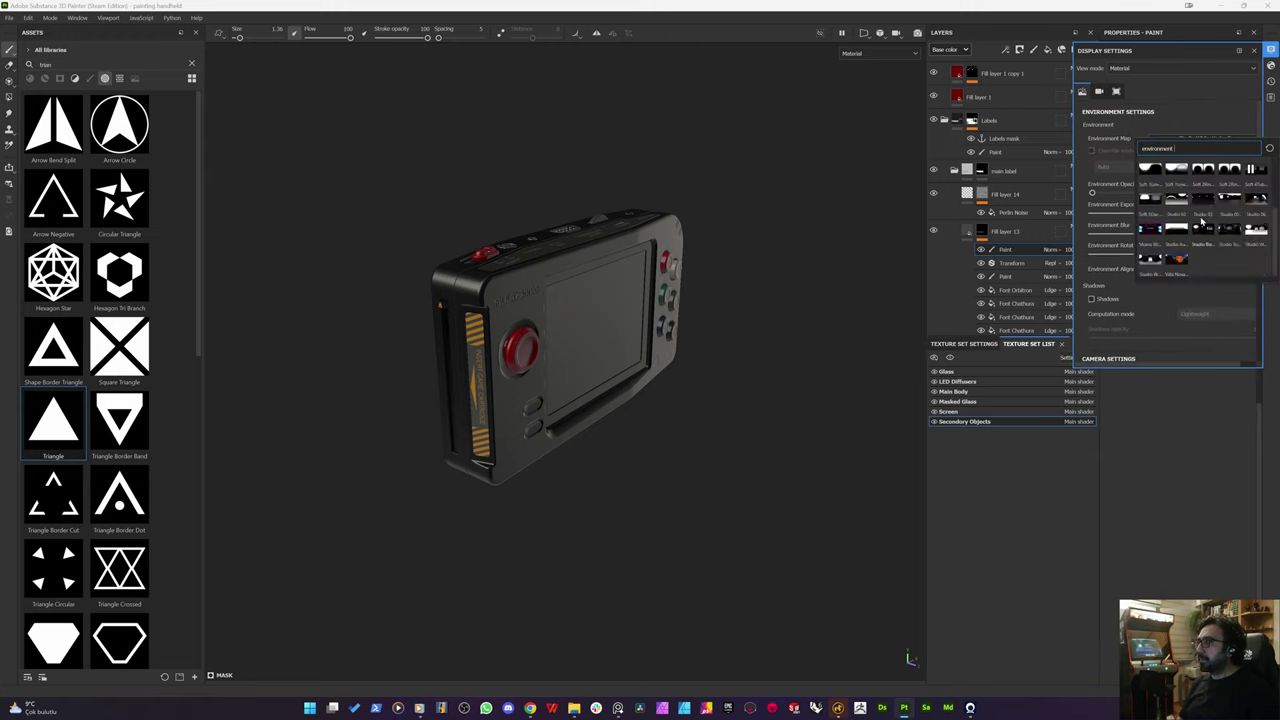
pyautogui.scroll(3, 1208, 236)
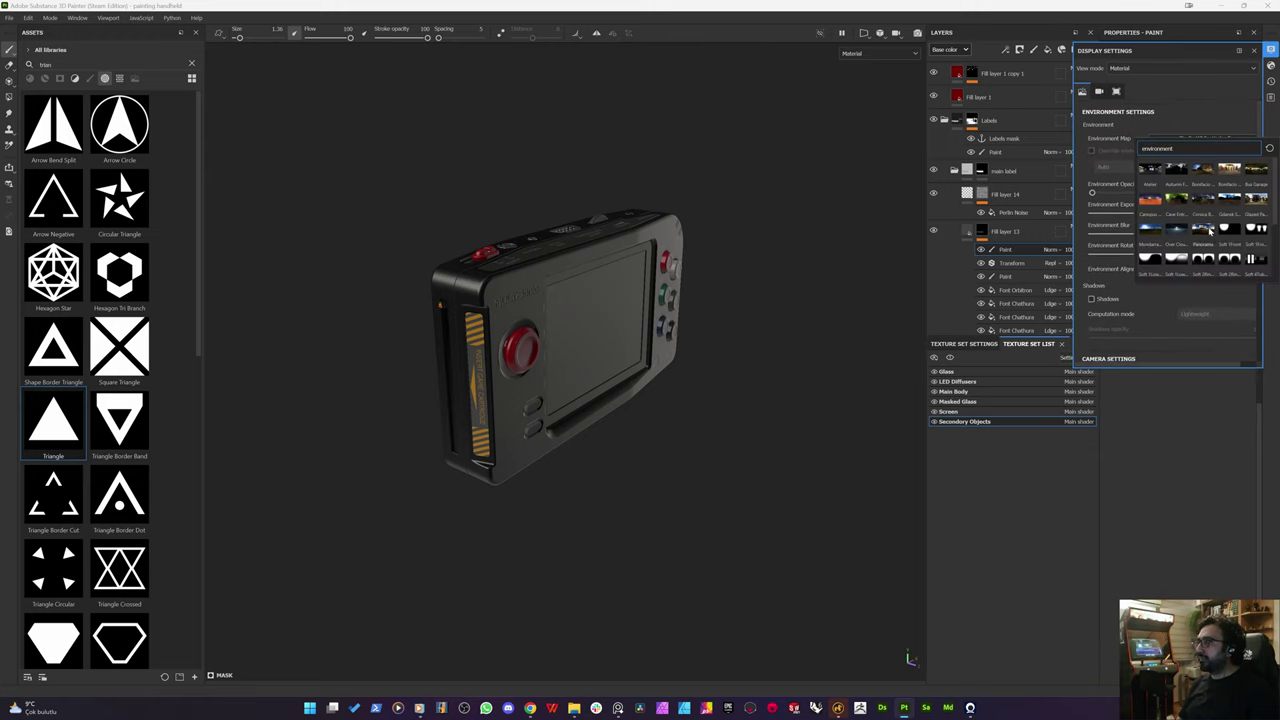
pyautogui.click(1163, 172)
# Step: Examine the console up close from several sides in the enlarged viewport, rotating the environment lighting to check its reflections
pyautogui.keyDown('alt'); pyautogui.moveTo(480, 268); pyautogui.dragTo(378, 265); pyautogui.keyUp('alt')
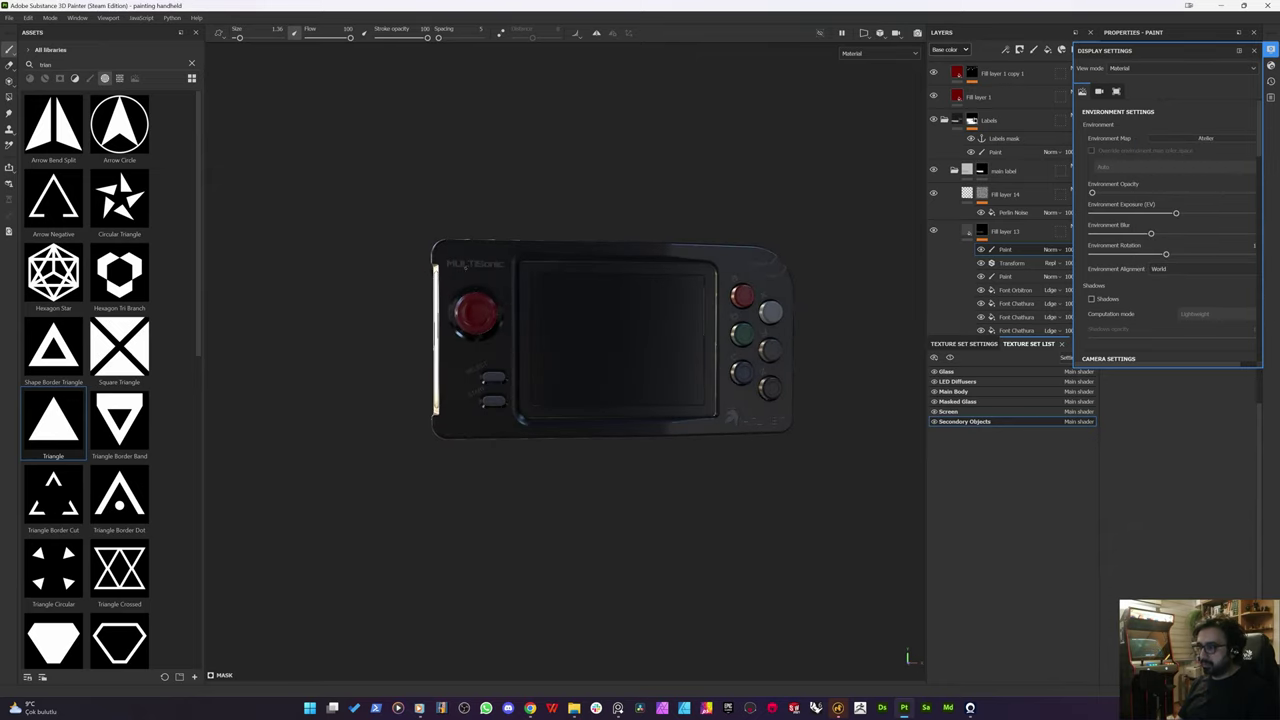
pyautogui.press('Tab')
pyautogui.scroll(5, 686, 311)
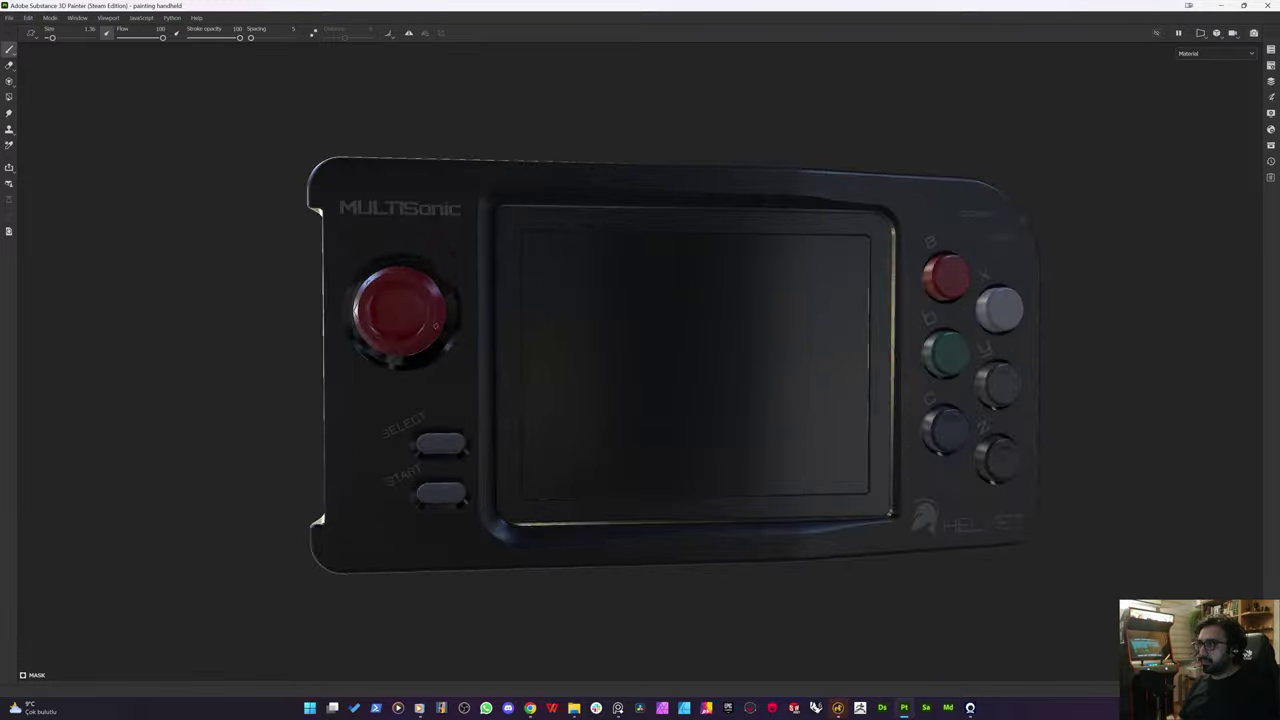
pyautogui.keyDown('alt'); pyautogui.moveTo(440, 347); pyautogui.dragTo(514, 337); pyautogui.keyUp('alt')
pyautogui.keyDown('alt'); pyautogui.moveTo(514, 337); pyautogui.dragTo(561, 370, button='middle'); pyautogui.keyUp('alt')
pyautogui.moveTo(600, 383)
pyautogui.keyDown('shift'); pyautogui.mouseDown(button='right')
pyautogui.moveTo(404, 385)
pyautogui.moveTo(617, 383)
pyautogui.mouseUp(button='right'); pyautogui.keyUp('shift')
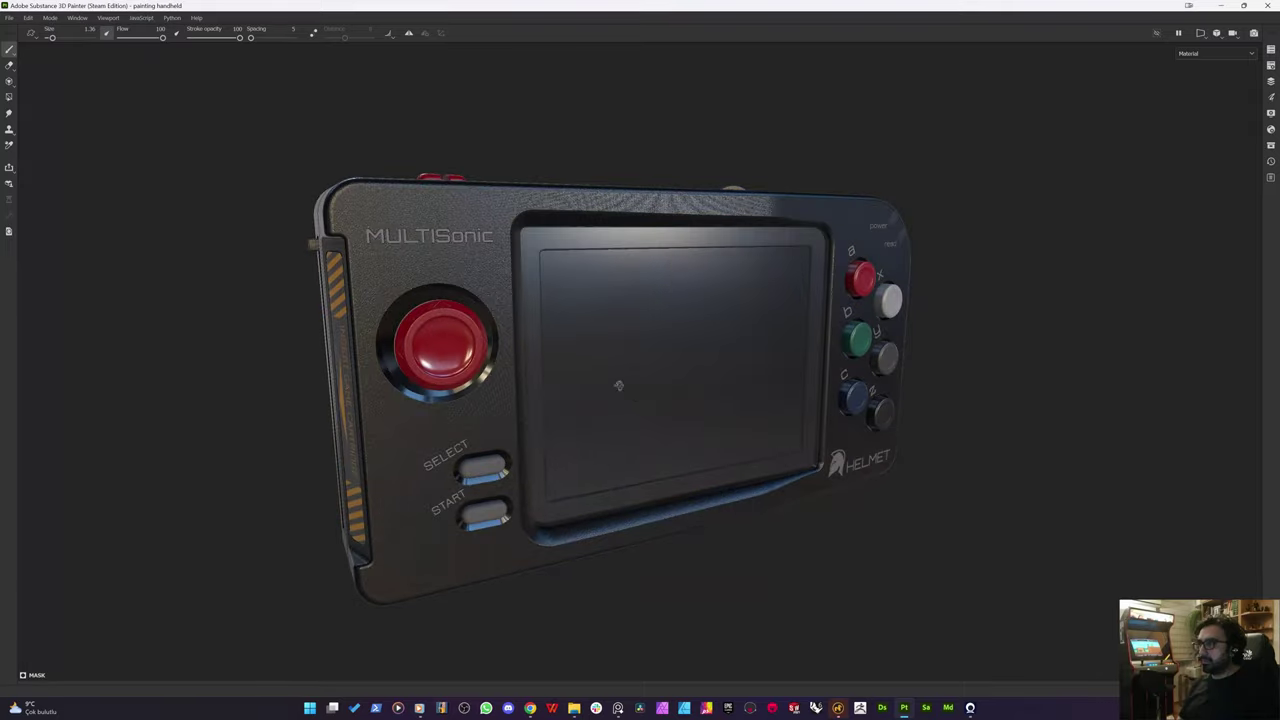
pyautogui.keyDown('alt'); pyautogui.moveTo(617, 383); pyautogui.dragTo(8, 352); pyautogui.keyUp('alt')
pyautogui.keyDown('alt'); pyautogui.moveTo(494, 345); pyautogui.dragTo(574, 406); pyautogui.keyUp('alt')
pyautogui.keyDown('alt'); pyautogui.moveTo(445, 300); pyautogui.dragTo(1277, 177); pyautogui.keyUp('alt')
pyautogui.keyDown('alt'); pyautogui.moveTo(540, 230); pyautogui.dragTo(600, 270); pyautogui.keyUp('alt')
pyautogui.keyDown('alt'); pyautogui.moveTo(535, 323); pyautogui.dragTo(290, 335); pyautogui.keyUp('alt')
pyautogui.keyDown('alt'); pyautogui.moveTo(290, 335); pyautogui.dragTo(491, 357, button='right'); pyautogui.keyUp('alt')
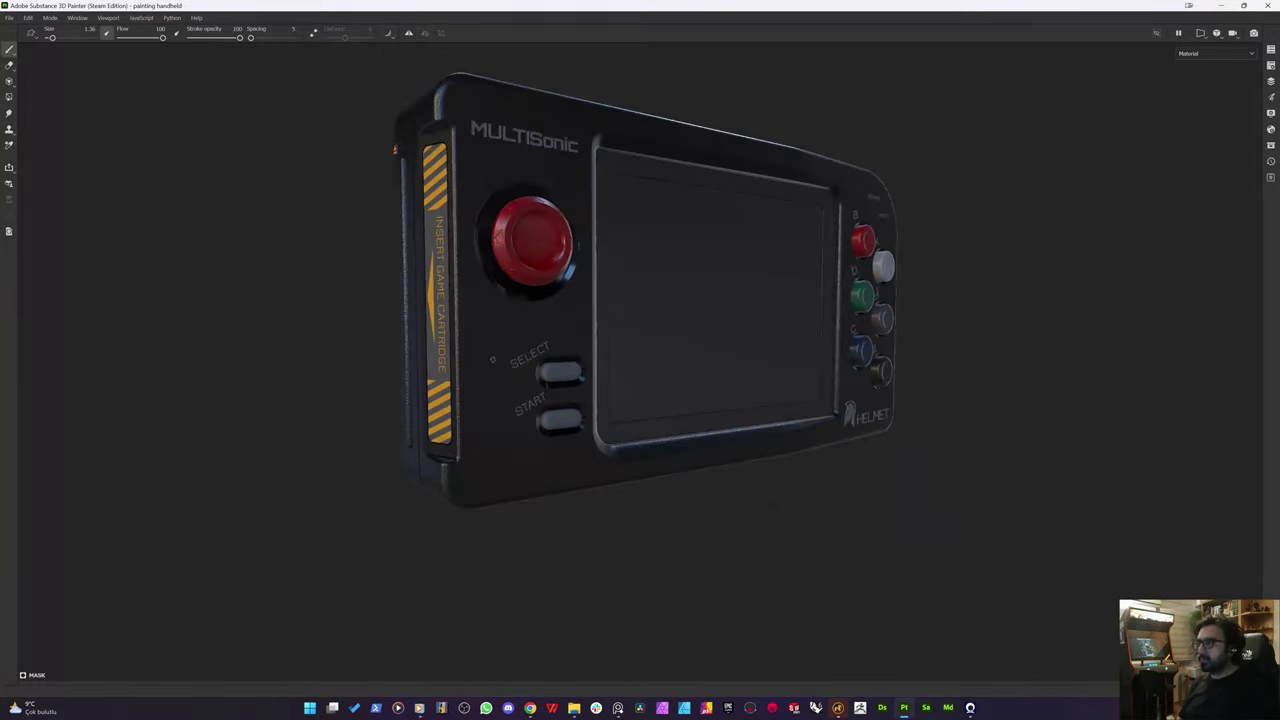
pyautogui.keyDown('alt'); pyautogui.moveTo(491, 357); pyautogui.dragTo(378, 372); pyautogui.keyUp('alt')
pyautogui.keyDown('alt'); pyautogui.moveTo(631, 304); pyautogui.dragTo(476, 388, button='middle'); pyautogui.keyUp('alt')
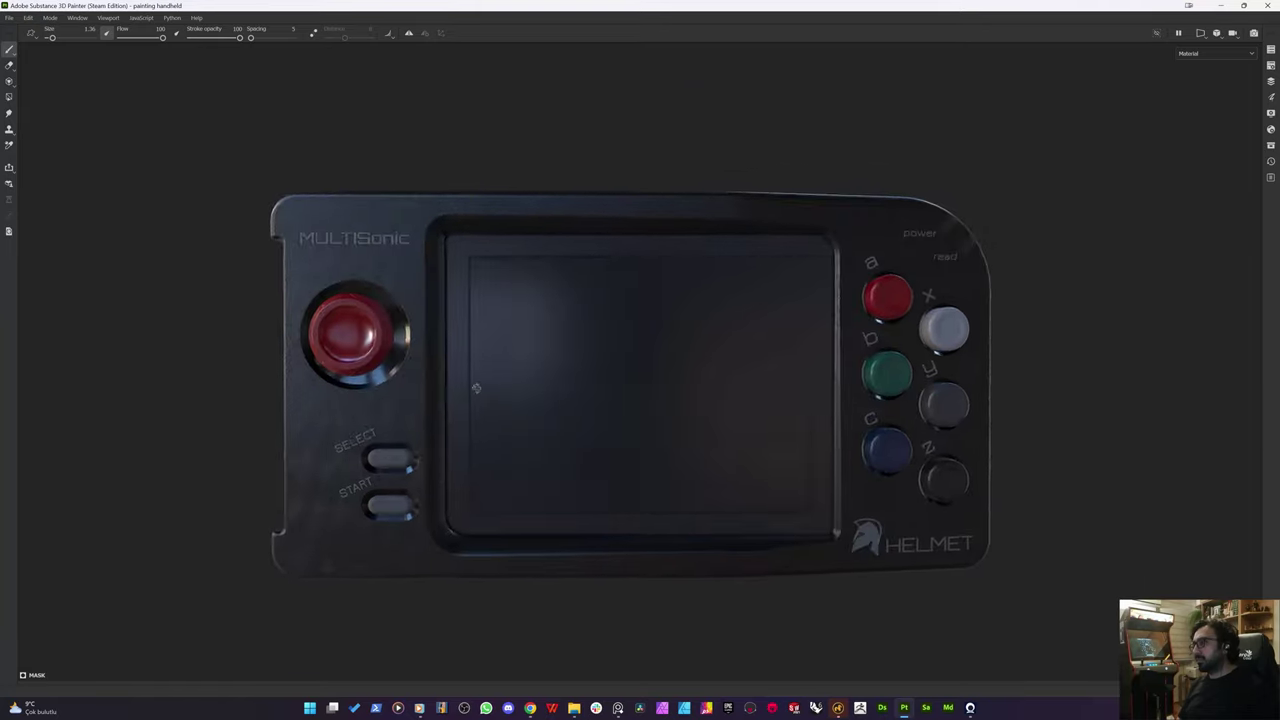
pyautogui.keyDown('alt'); pyautogui.moveTo(476, 388); pyautogui.dragTo(469, 176); pyautogui.keyUp('alt')
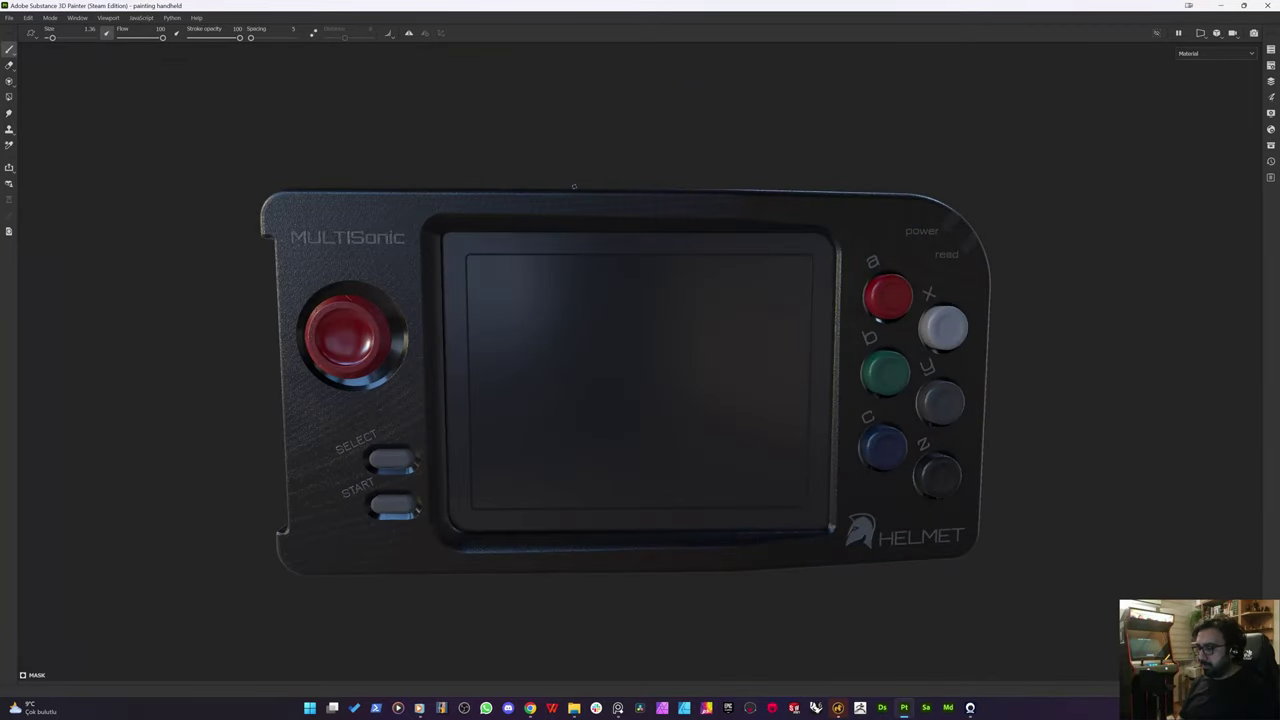
# Step: Restore the interface panels and inspect the console's front, screen area and cartridge label side from different angles
pyautogui.press('Tab')
pyautogui.keyDown('alt'); pyautogui.moveTo(580, 209); pyautogui.dragTo(643, 294, button='right'); pyautogui.keyUp('alt')
pyautogui.keyDown('alt'); pyautogui.moveTo(643, 294); pyautogui.dragTo(573, 337); pyautogui.keyUp('alt')
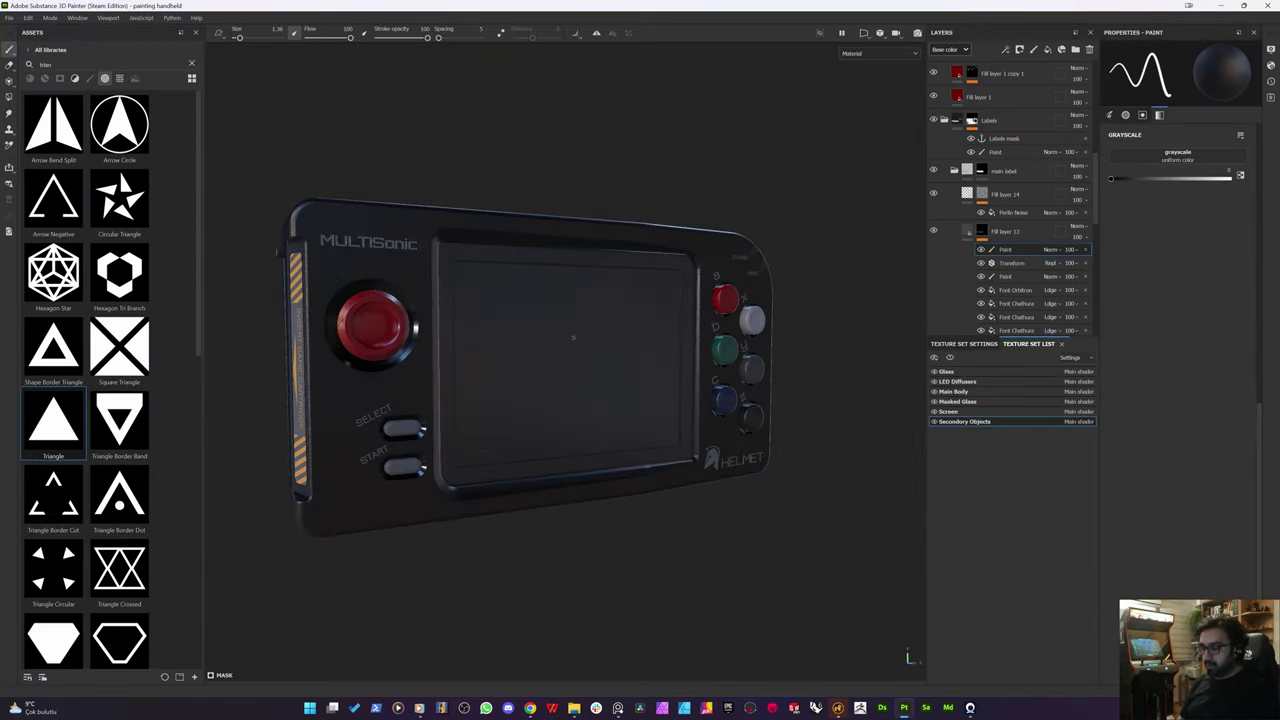
pyautogui.press('ctrl')
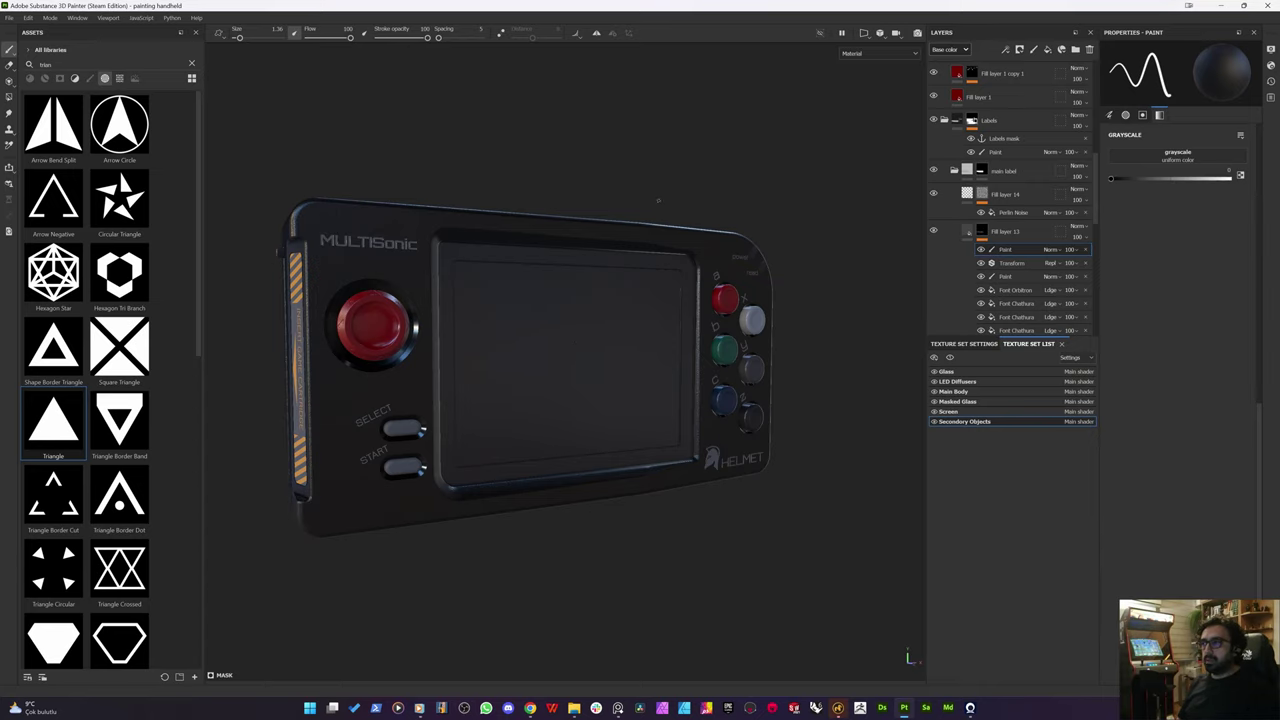
pyautogui.keyDown('alt'); pyautogui.moveTo(594, 418); pyautogui.dragTo(522, 320); pyautogui.keyUp('alt')
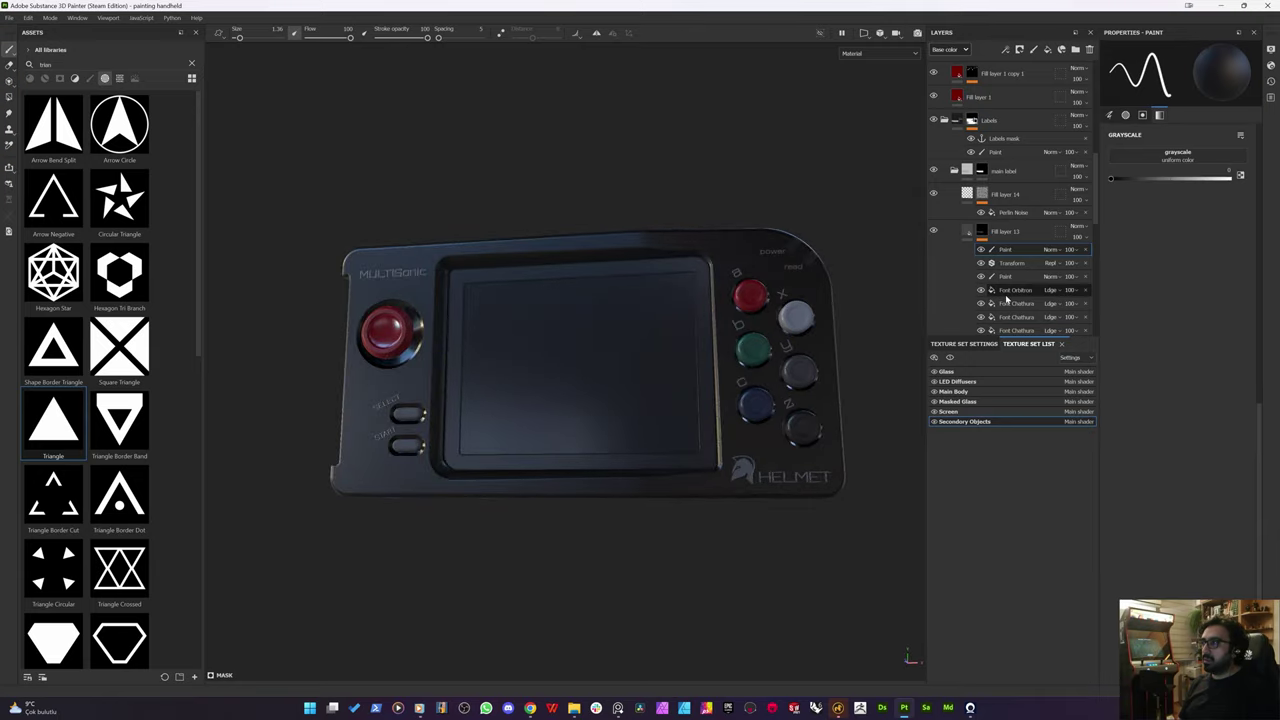
pyautogui.keyDown('alt'); pyautogui.moveTo(597, 359); pyautogui.dragTo(690, 368); pyautogui.keyUp('alt')
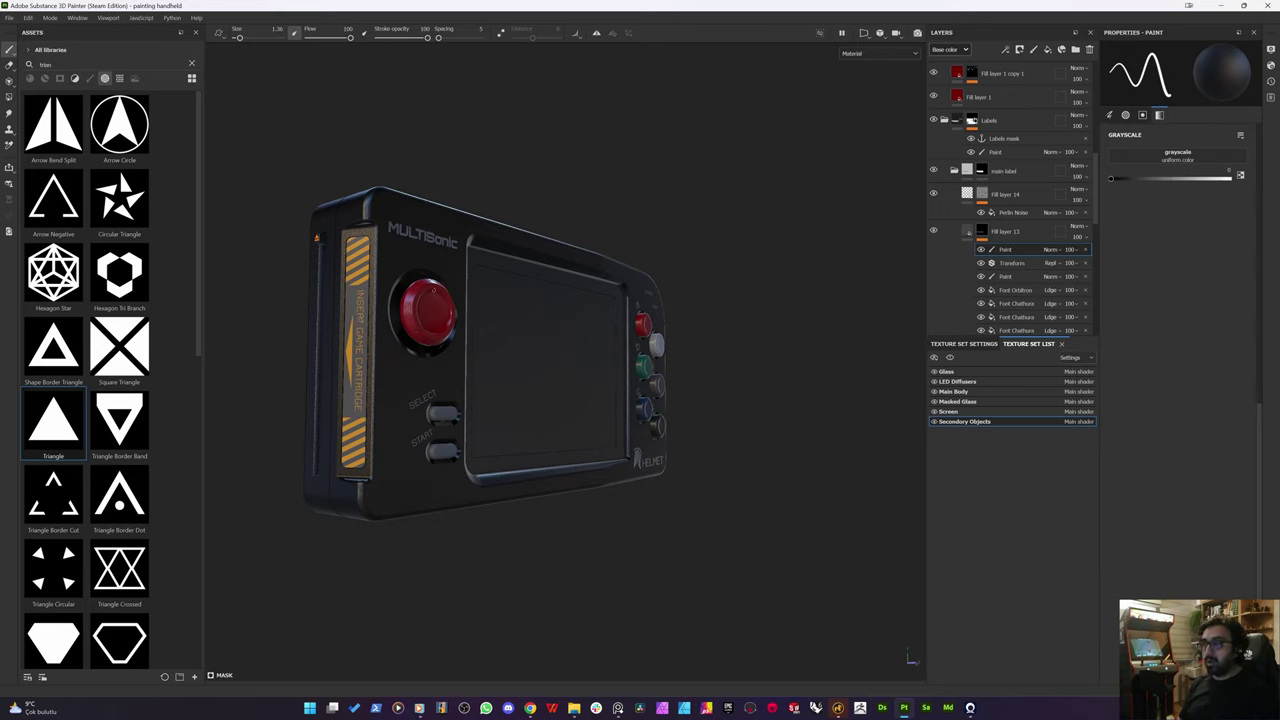
pyautogui.keyDown('alt'); pyautogui.moveTo(390, 320); pyautogui.dragTo(260, 320); pyautogui.keyUp('alt')
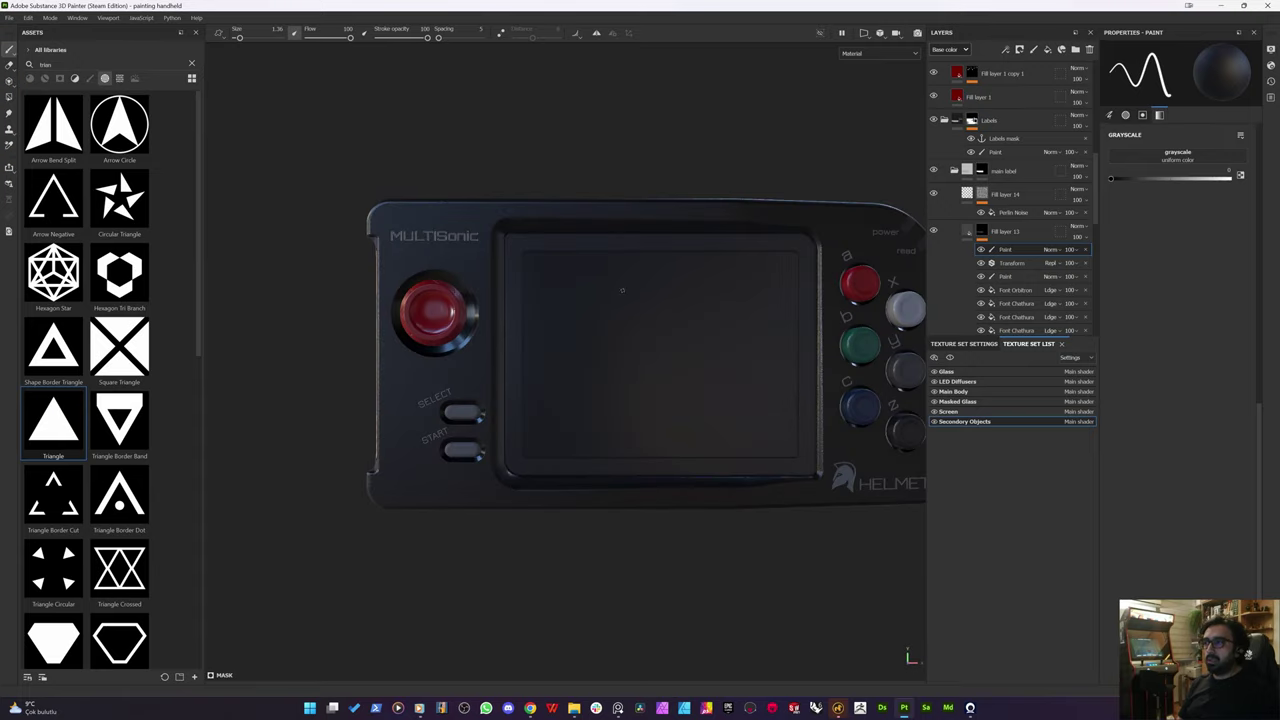
pyautogui.scroll(-2, 622, 290)
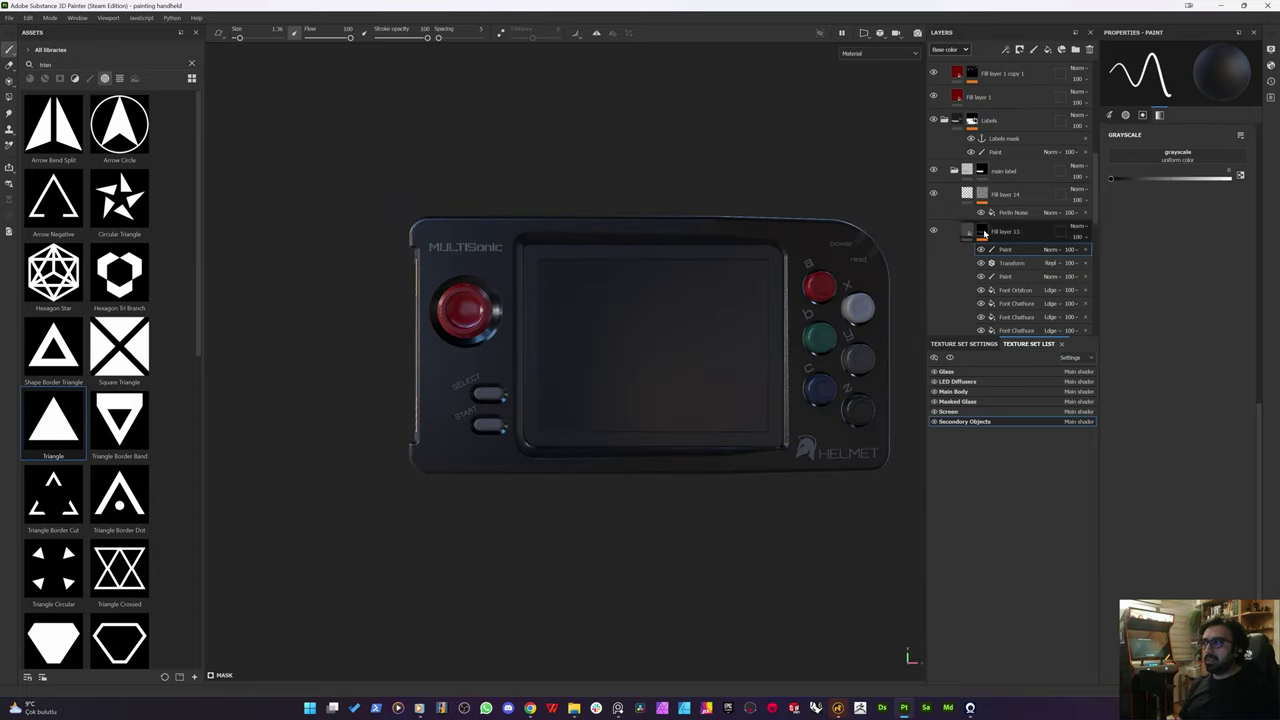
# Step: Collapse the Labels folder in the Secondary Objects layer stack and look through the remaining layers
pyautogui.scroll(3, 961, 197)
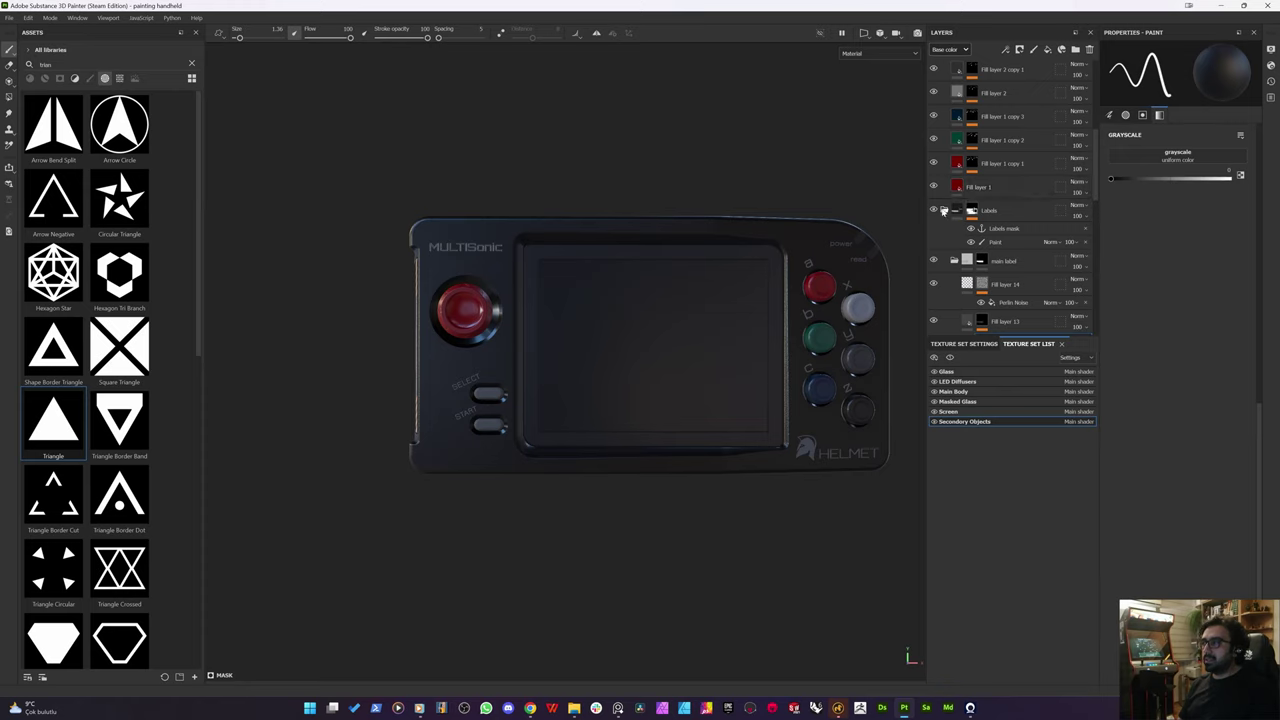
pyautogui.click(943, 210)
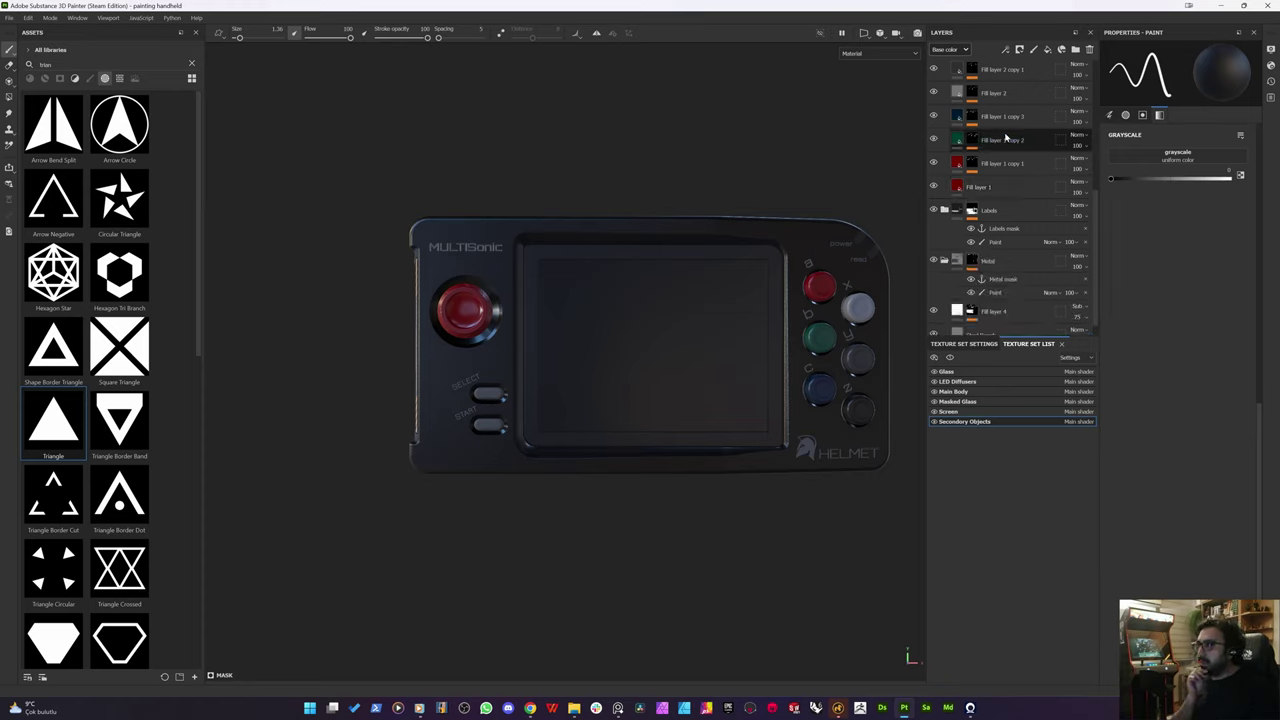
pyautogui.scroll(1, 998, 325)
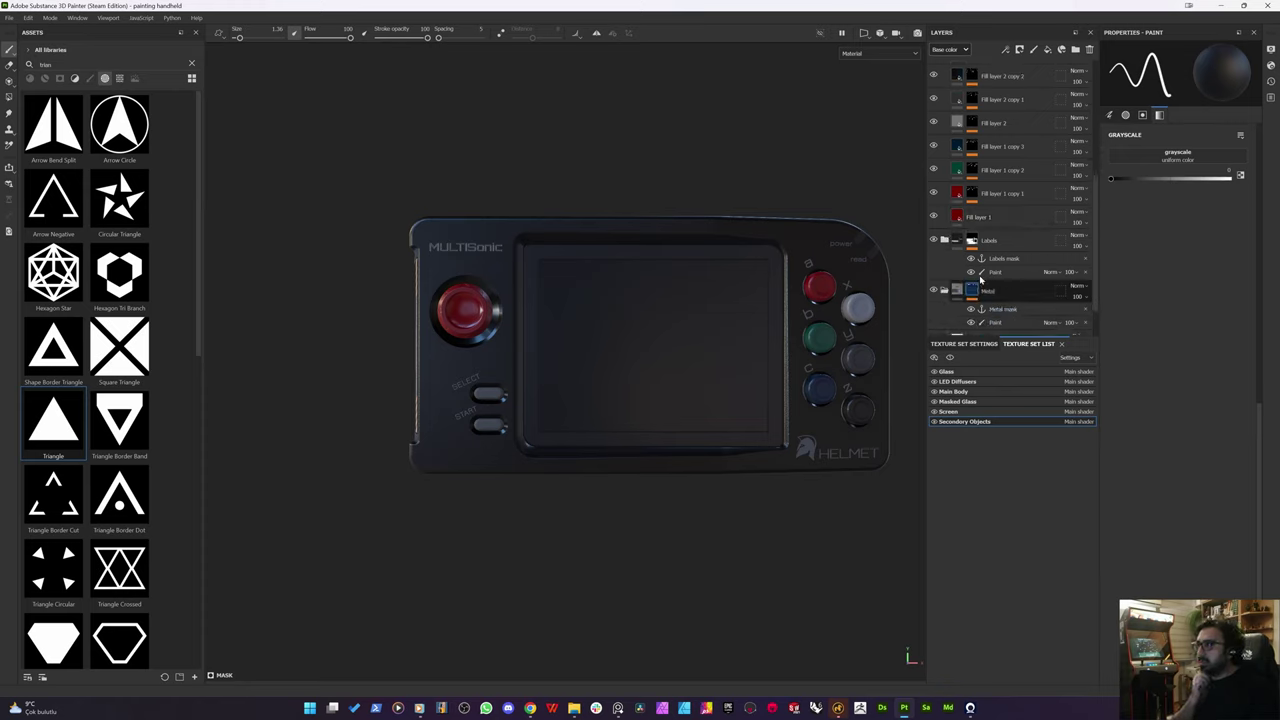
pyautogui.scroll(-2, 981, 265)
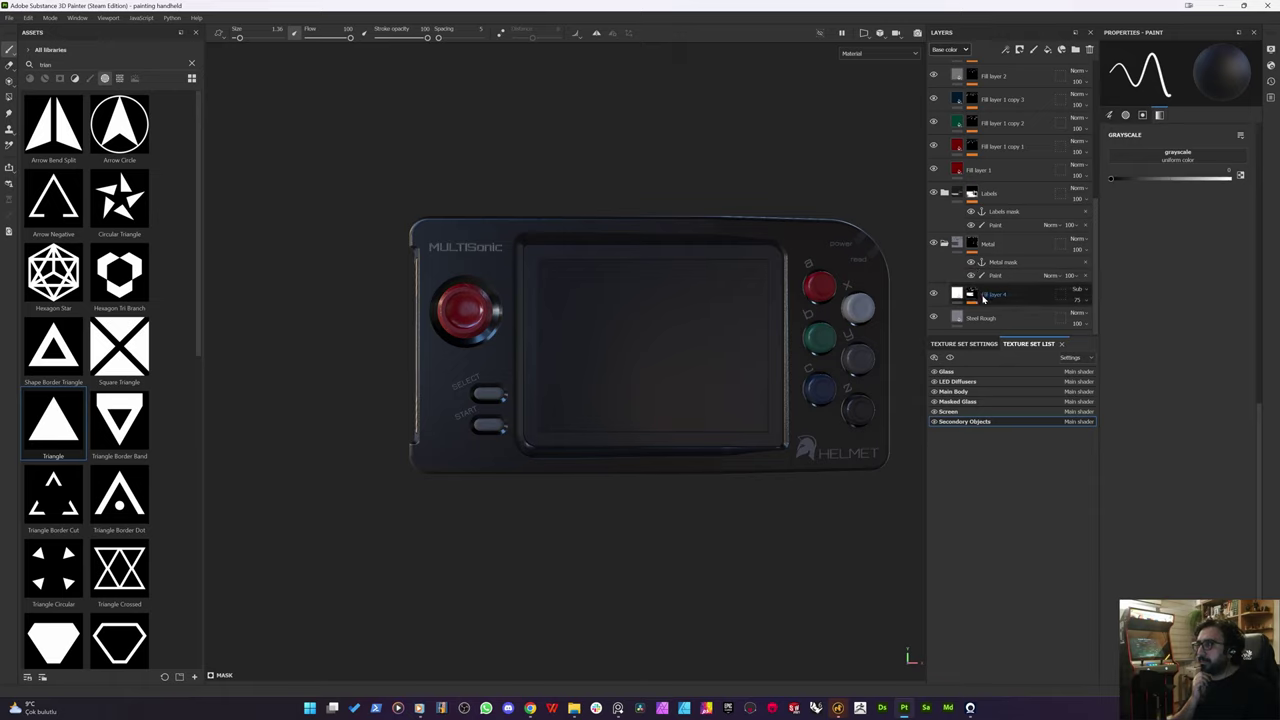
pyautogui.scroll(1, 981, 300)
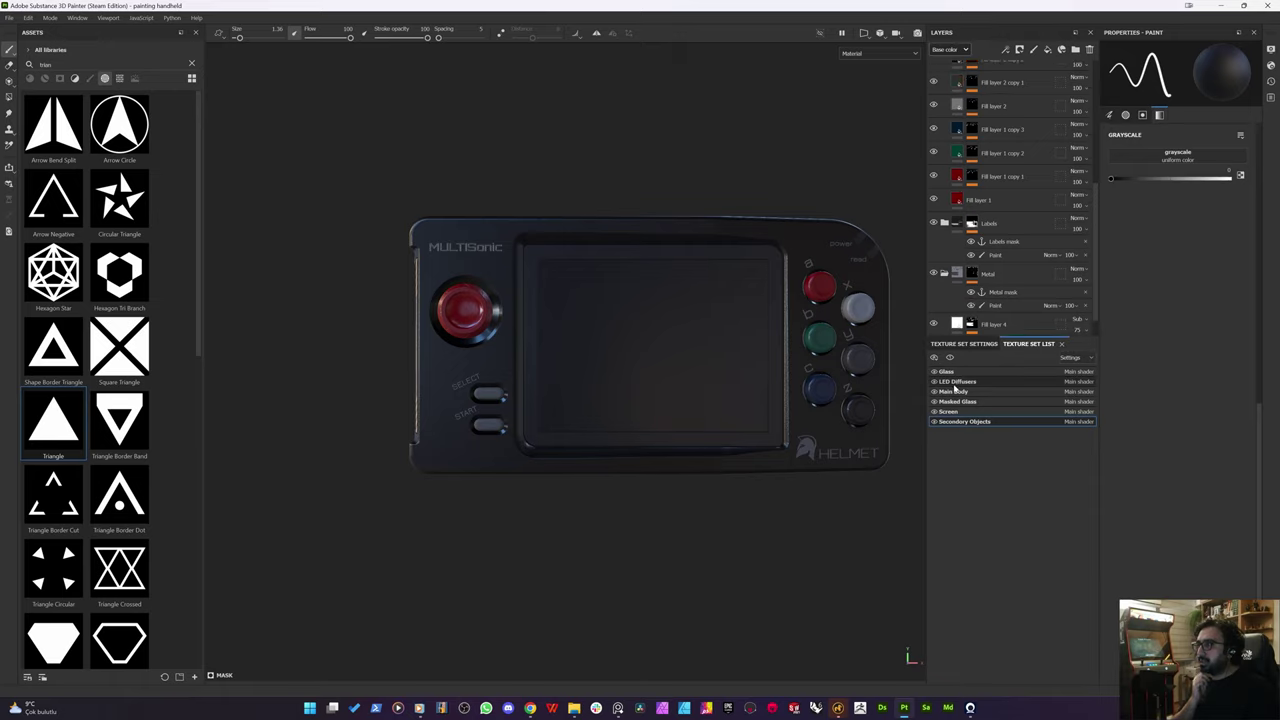
# Step: Copy the Brand and model folder from the Main Body texture set and paste it above Fill layer 1 in the Screen texture set
pyautogui.click(960, 401)
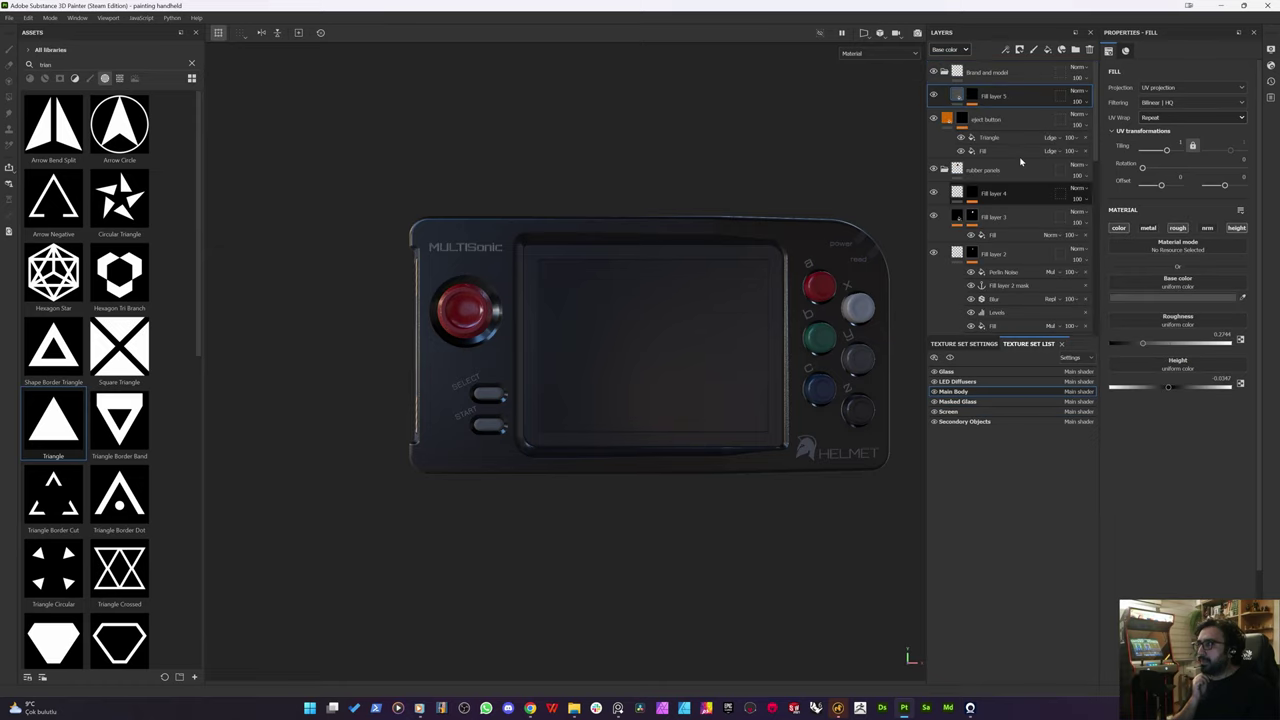
pyautogui.scroll(-5, 1012, 243)
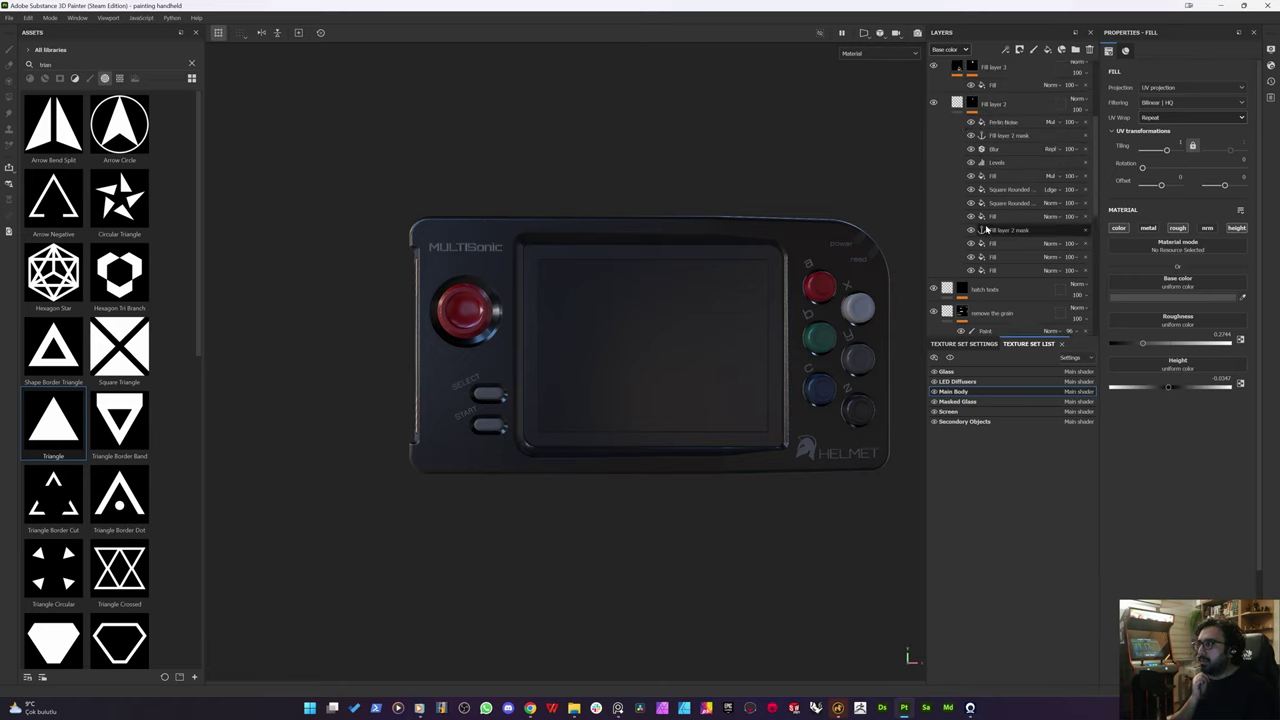
pyautogui.scroll(5, 988, 200)
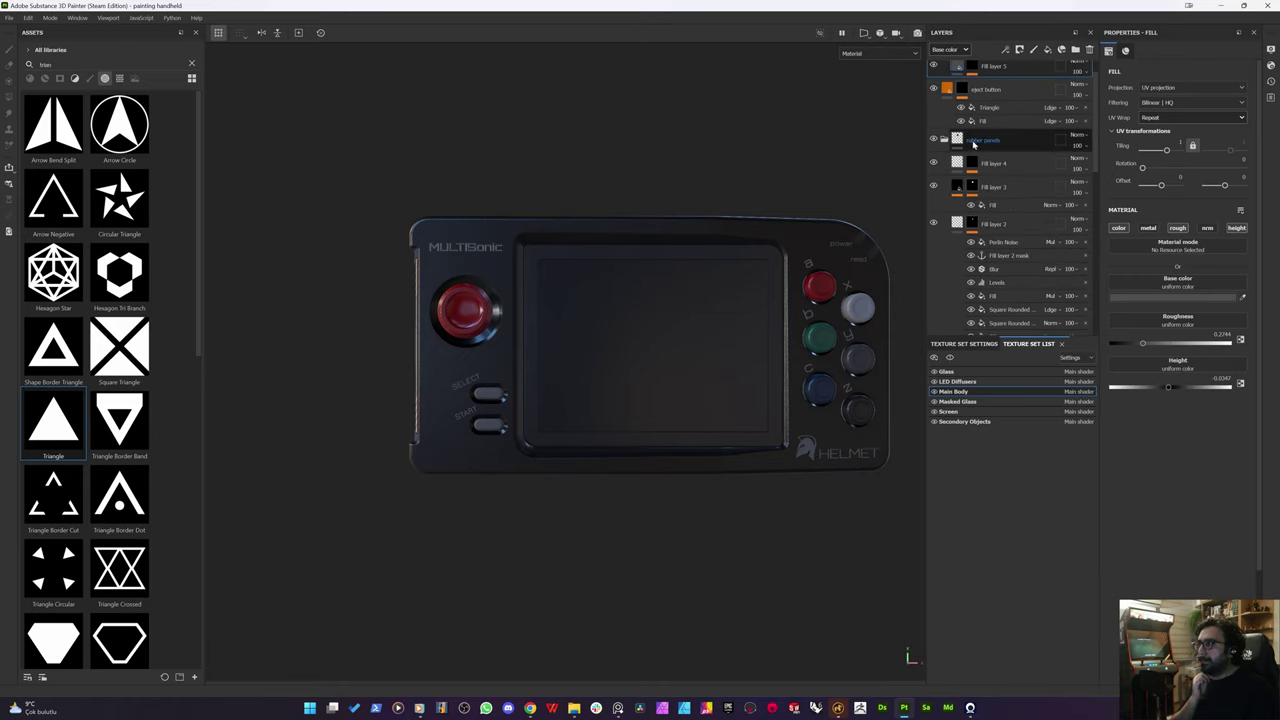
pyautogui.scroll(1, 968, 100)
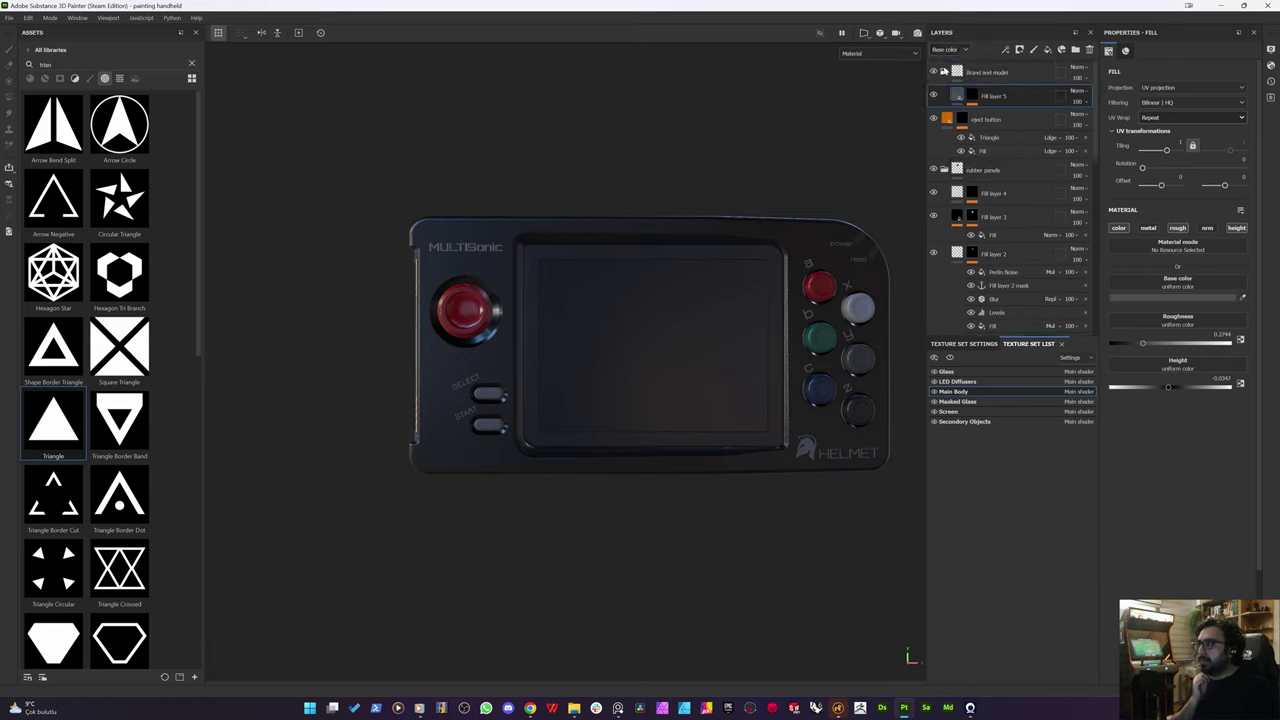
pyautogui.press('Delete')
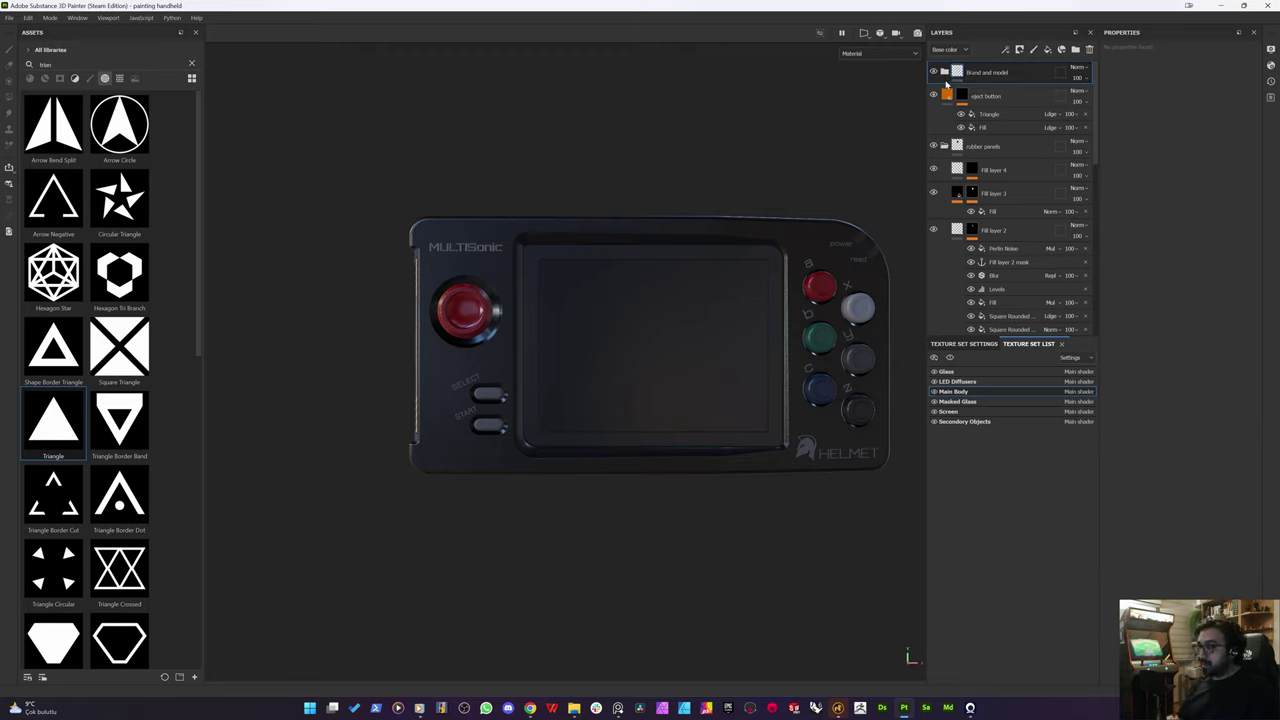
pyautogui.click(950, 411)
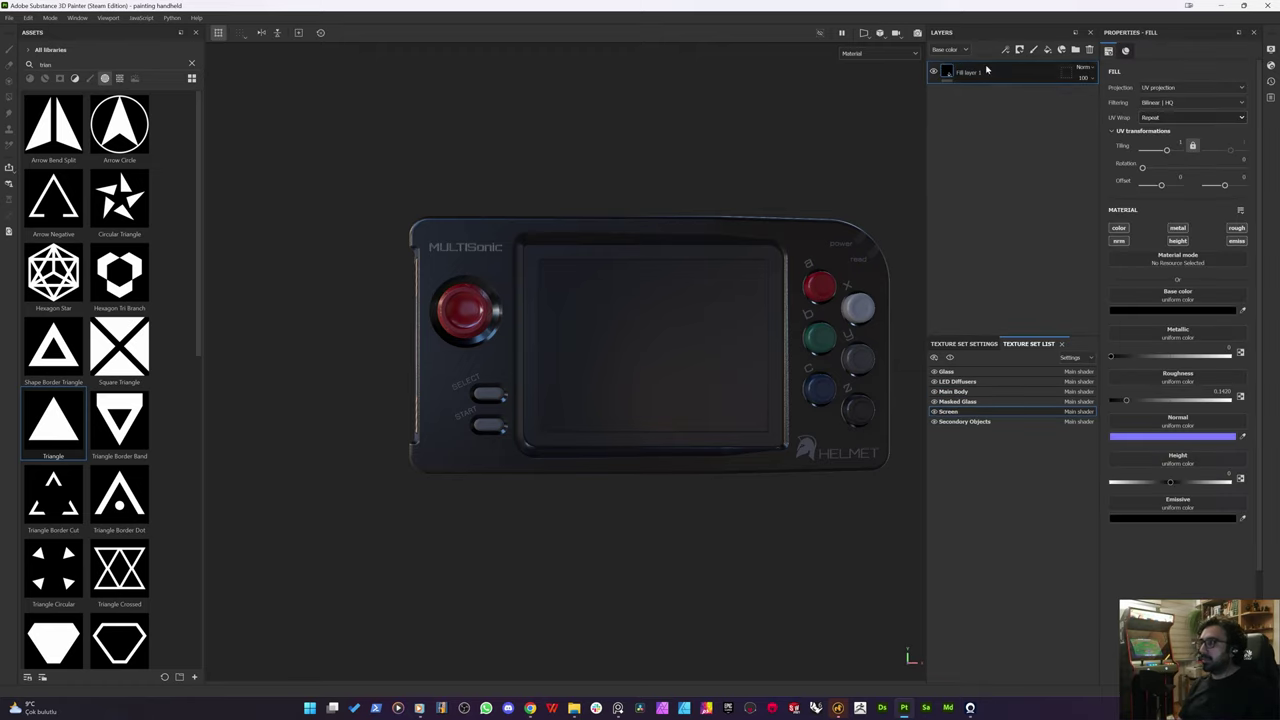
pyautogui.hotkey('ctrl', 'v')
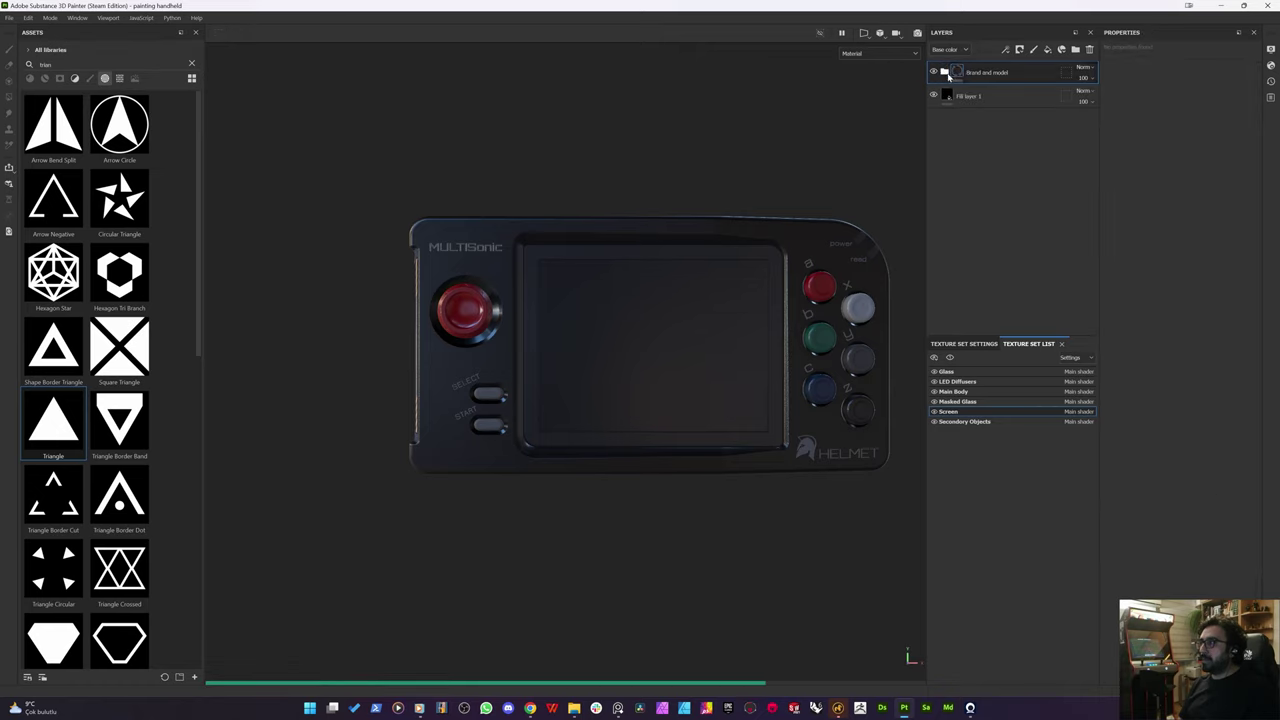
# Step: Isolate the mask of the pasted Fill layer 5 and inspect its fill and Font Orbitron effects one by one
pyautogui.click(960, 98)
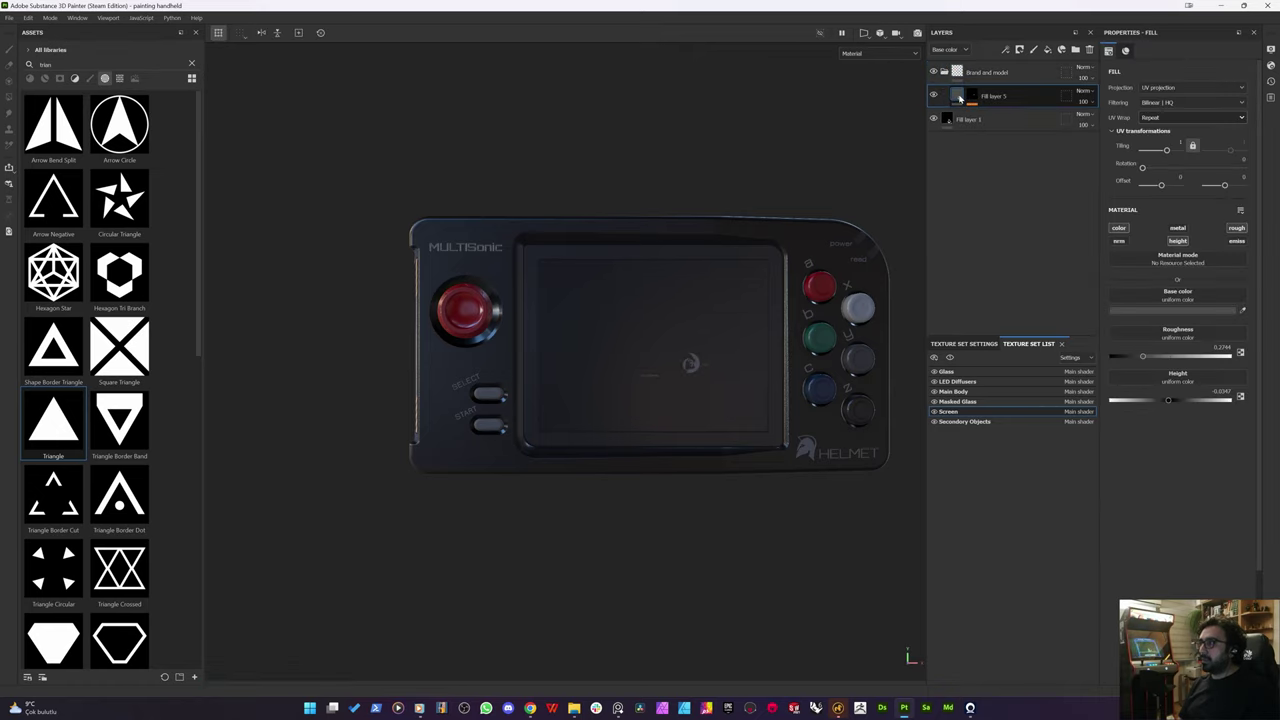
pyautogui.keyDown('alt'); pyautogui.click(969, 96); pyautogui.keyUp('alt')
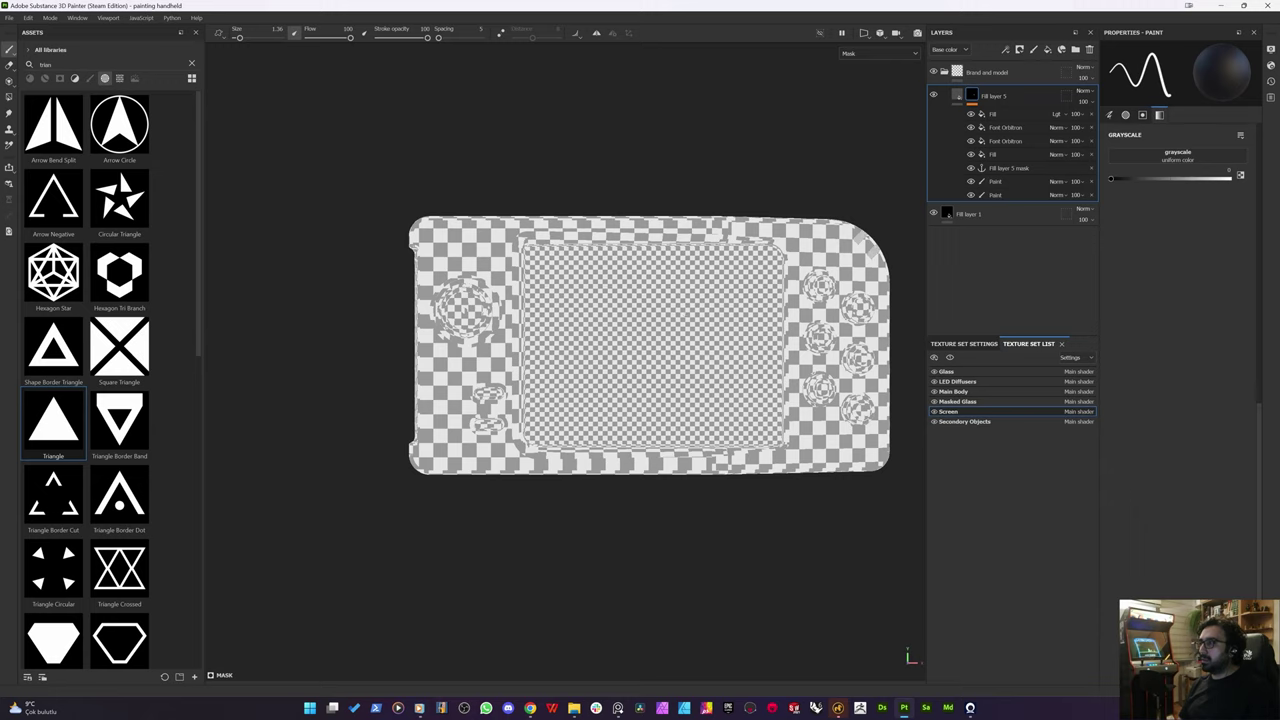
pyautogui.click(1003, 116)
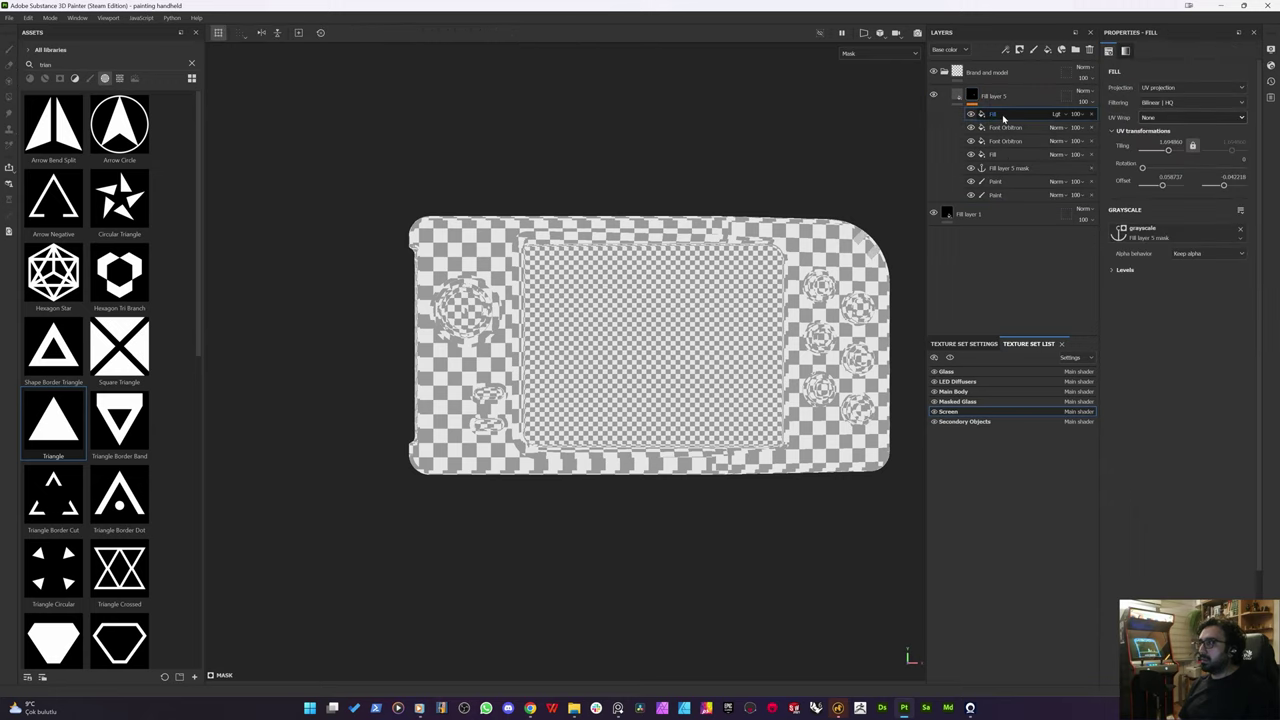
pyautogui.click(1013, 130)
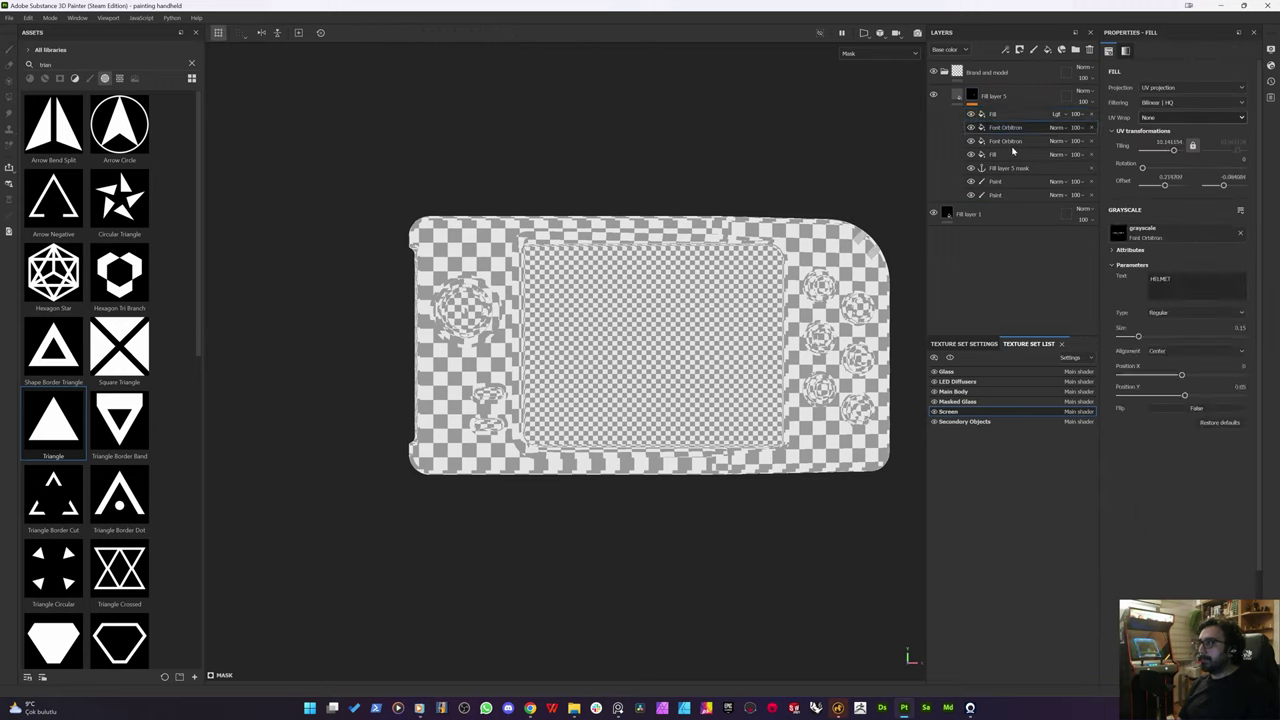
pyautogui.click(1013, 145)
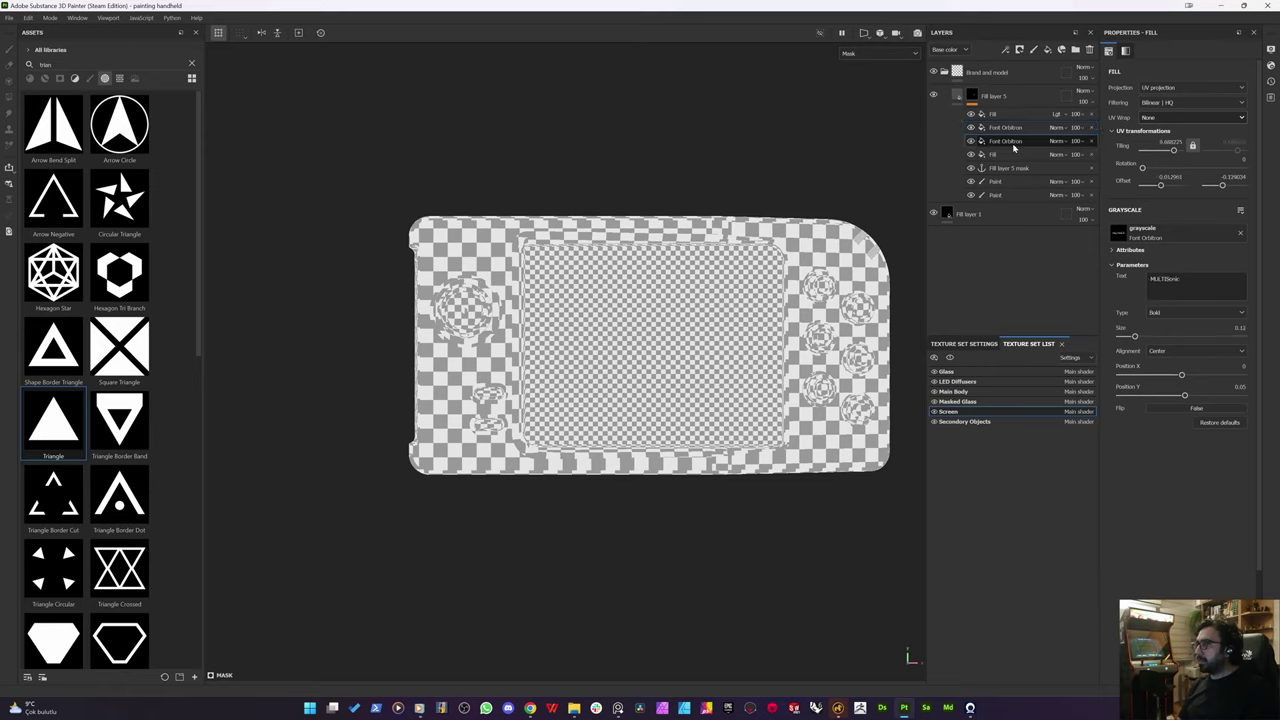
pyautogui.click(1013, 154)
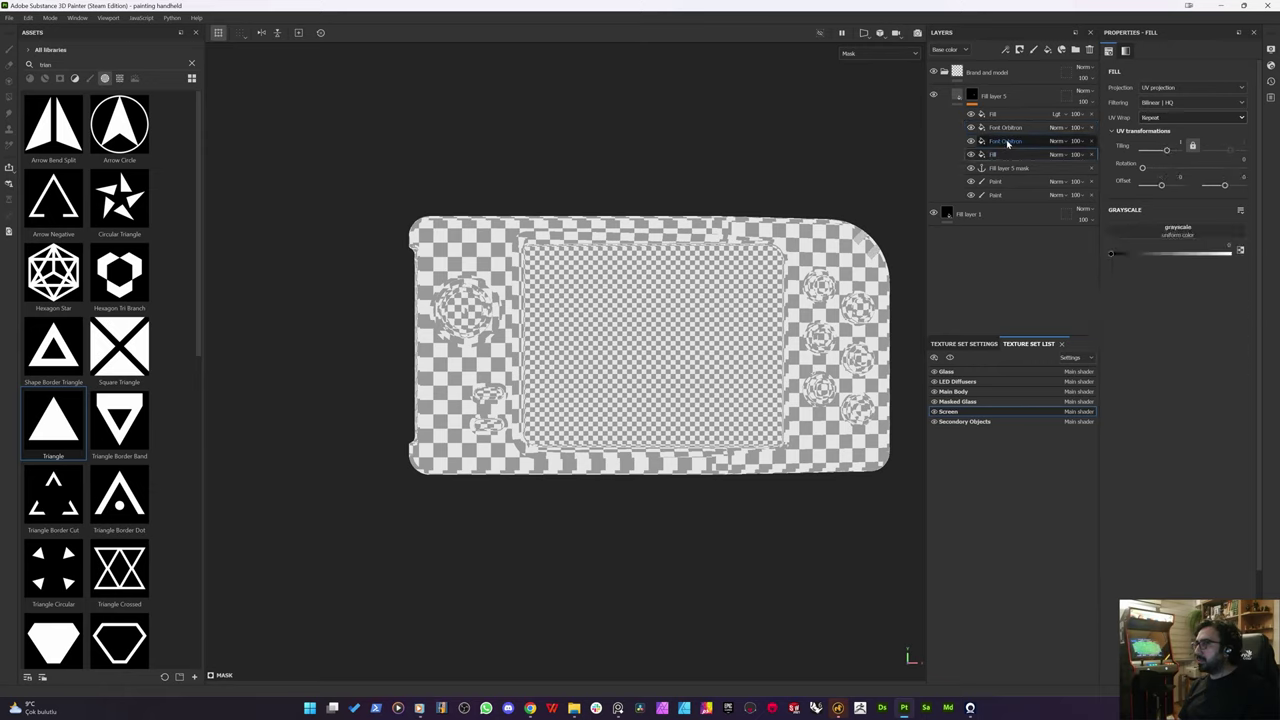
pyautogui.click(1005, 128)
pyautogui.click(1003, 114)
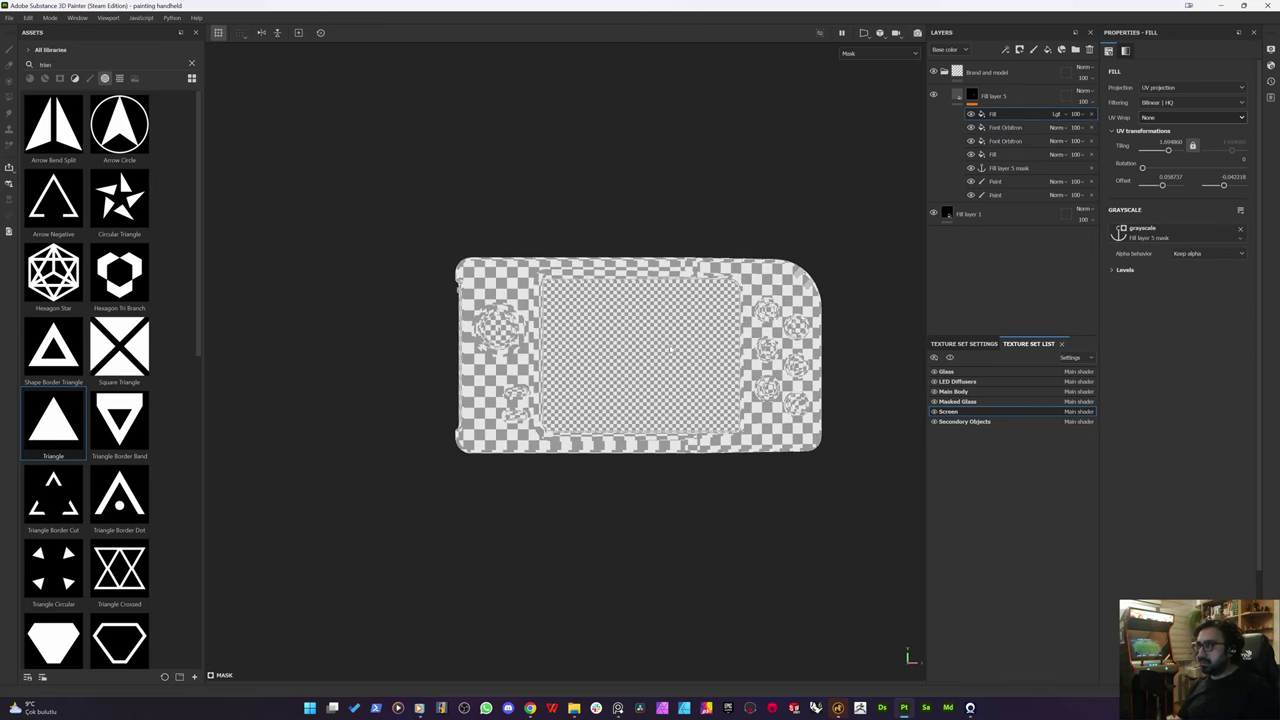
# Step: Show the 3D and 2D views together, examine the logo mask up close and undo the accidental shift of the top fill
pyautogui.press('F1')
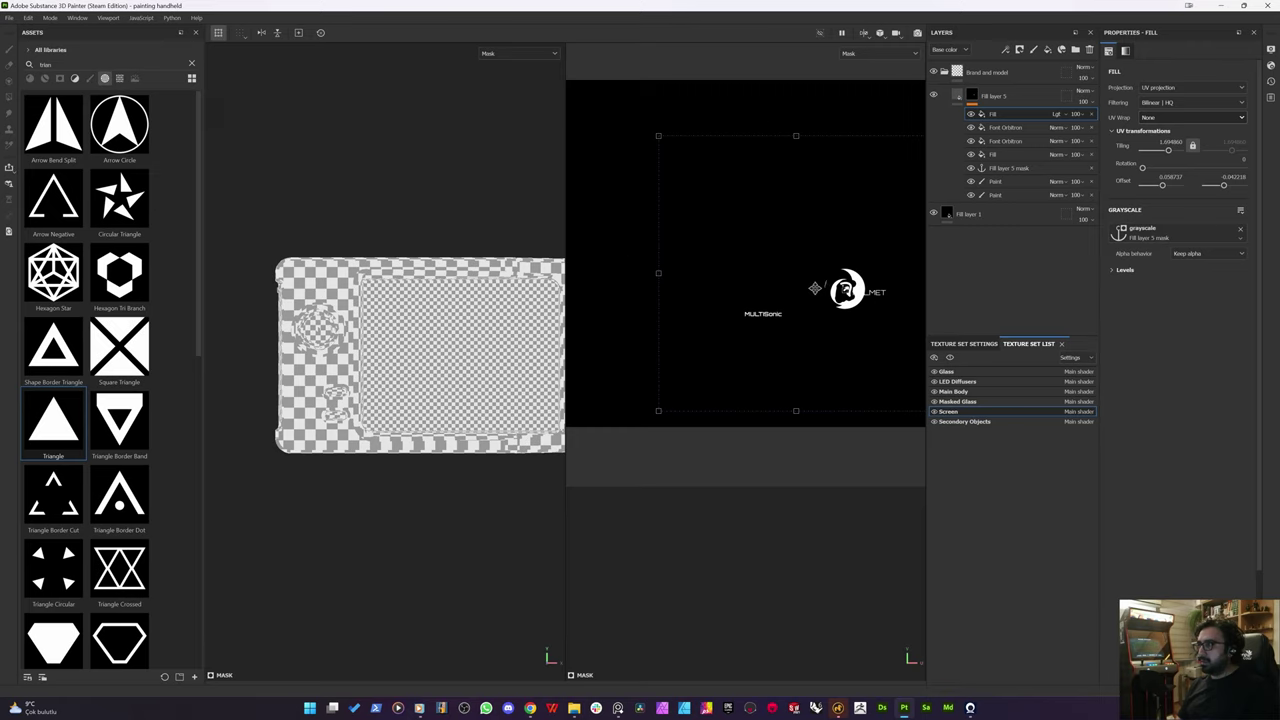
pyautogui.scroll(6, 815, 289)
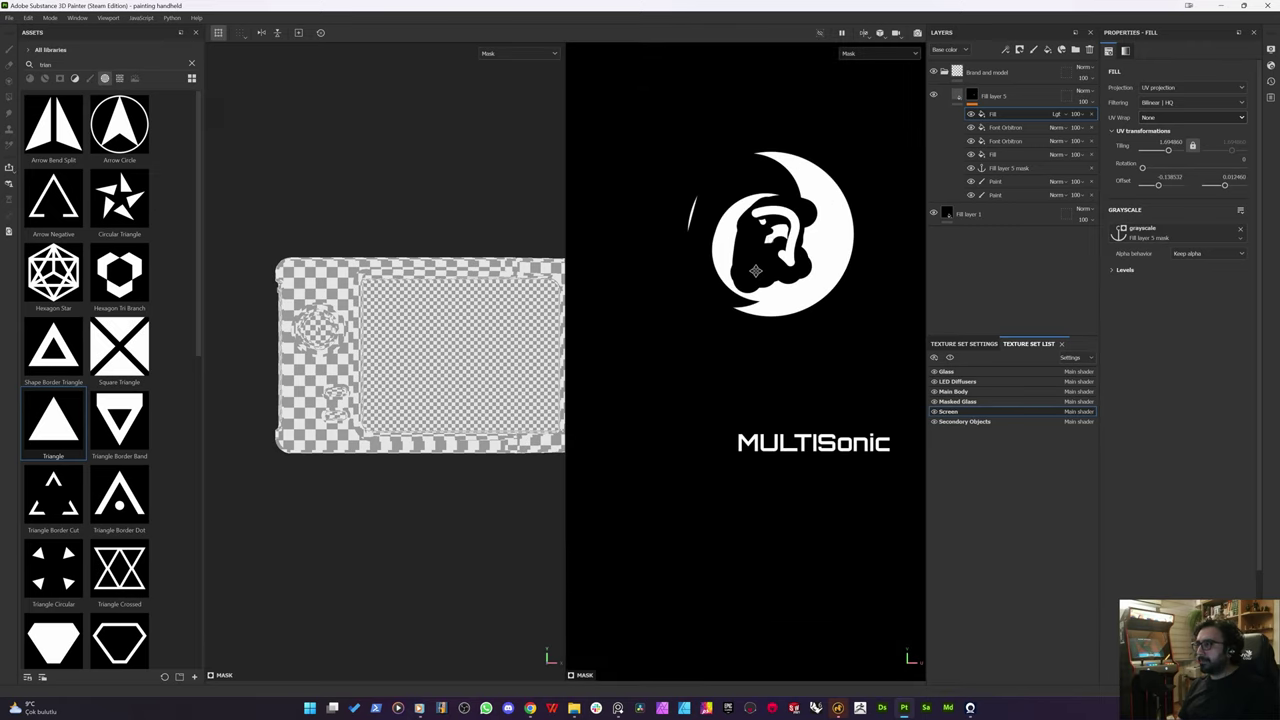
pyautogui.hotkey('ctrl', 'z')
pyautogui.scroll(-8, 731, 308)
pyautogui.scroll(2, 866, 294)
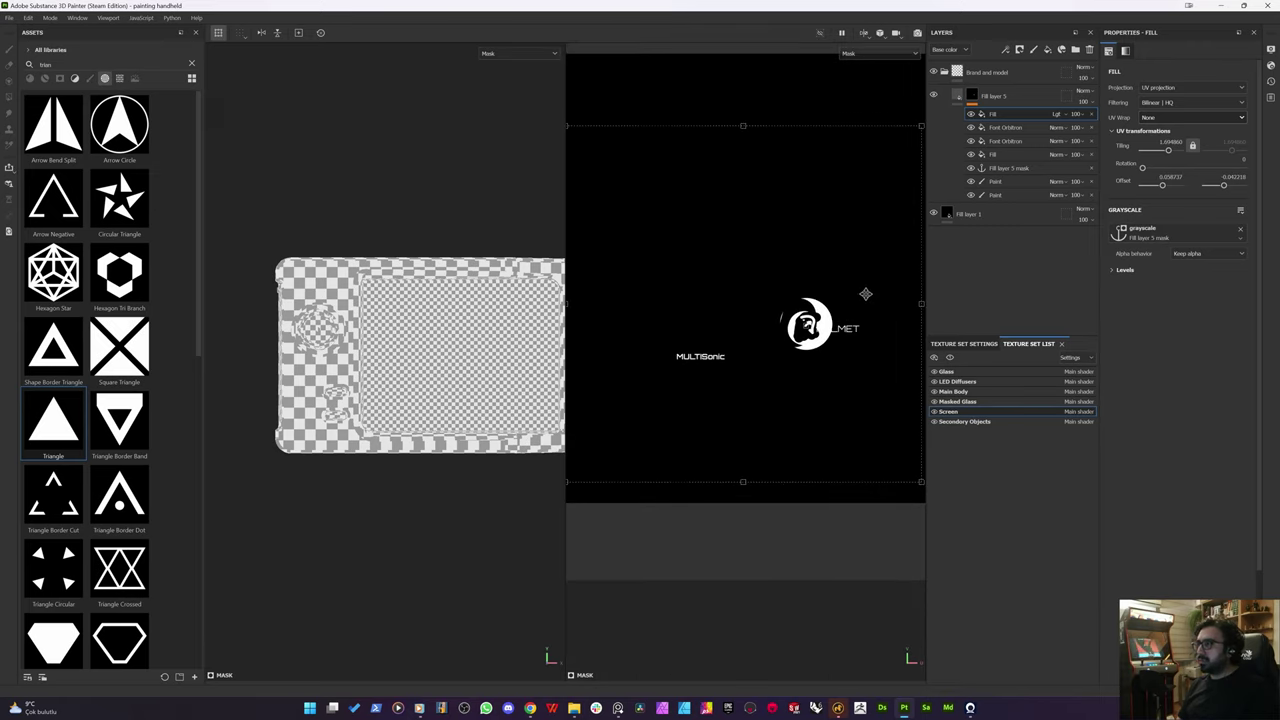
# Step: Check the remaining effects in Fill layer 5's mask and delete the layer from the Screen set's Brand and model folder
pyautogui.click(1015, 129)
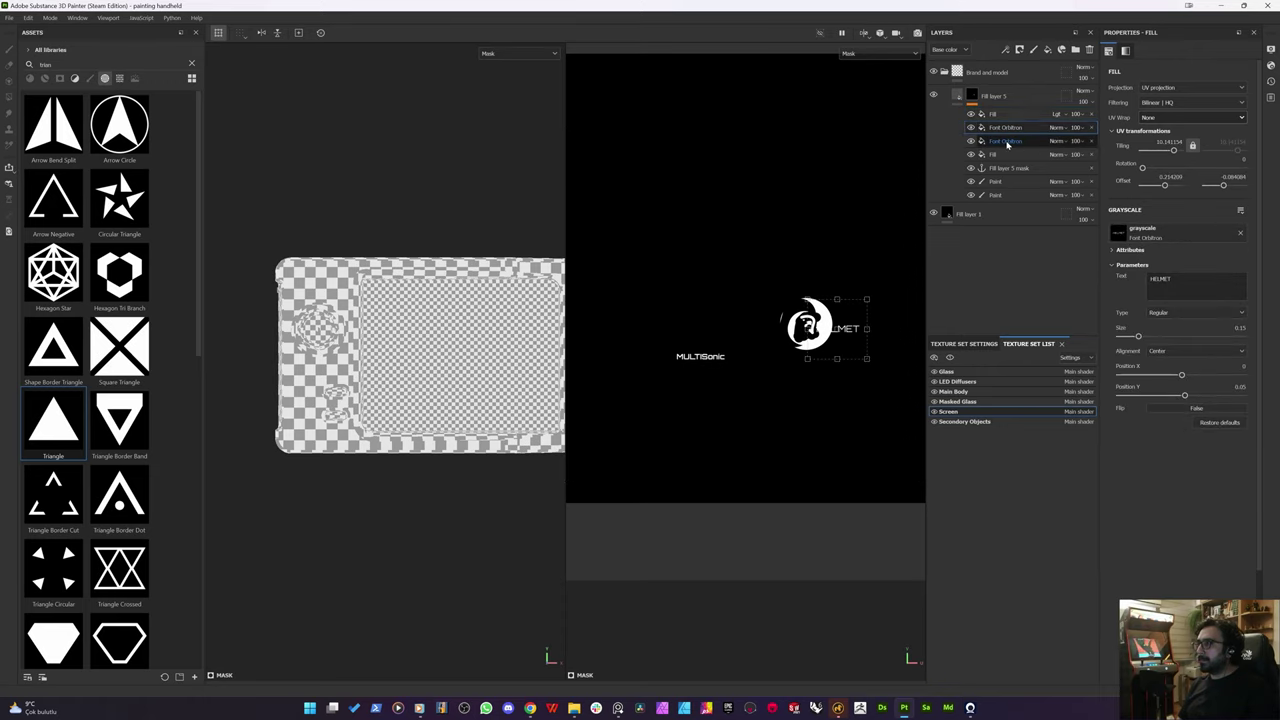
pyautogui.click(1007, 142)
pyautogui.click(1000, 155)
pyautogui.click(998, 169)
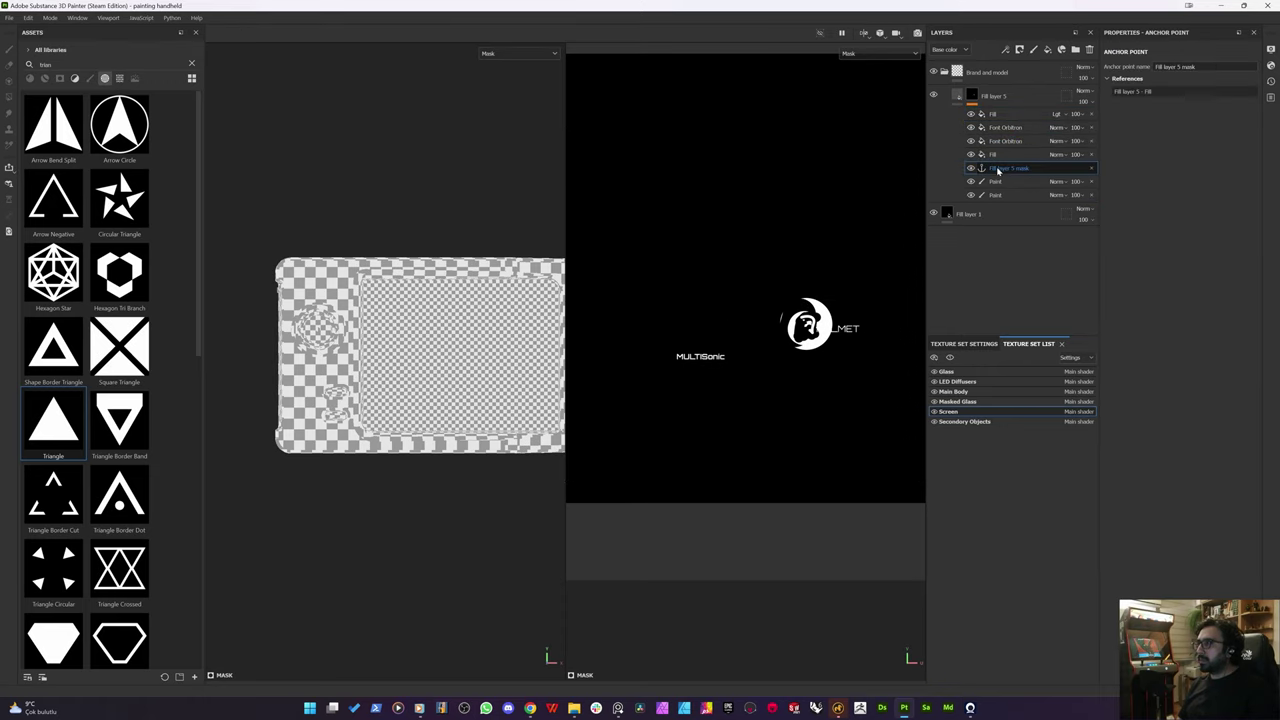
pyautogui.click(996, 181)
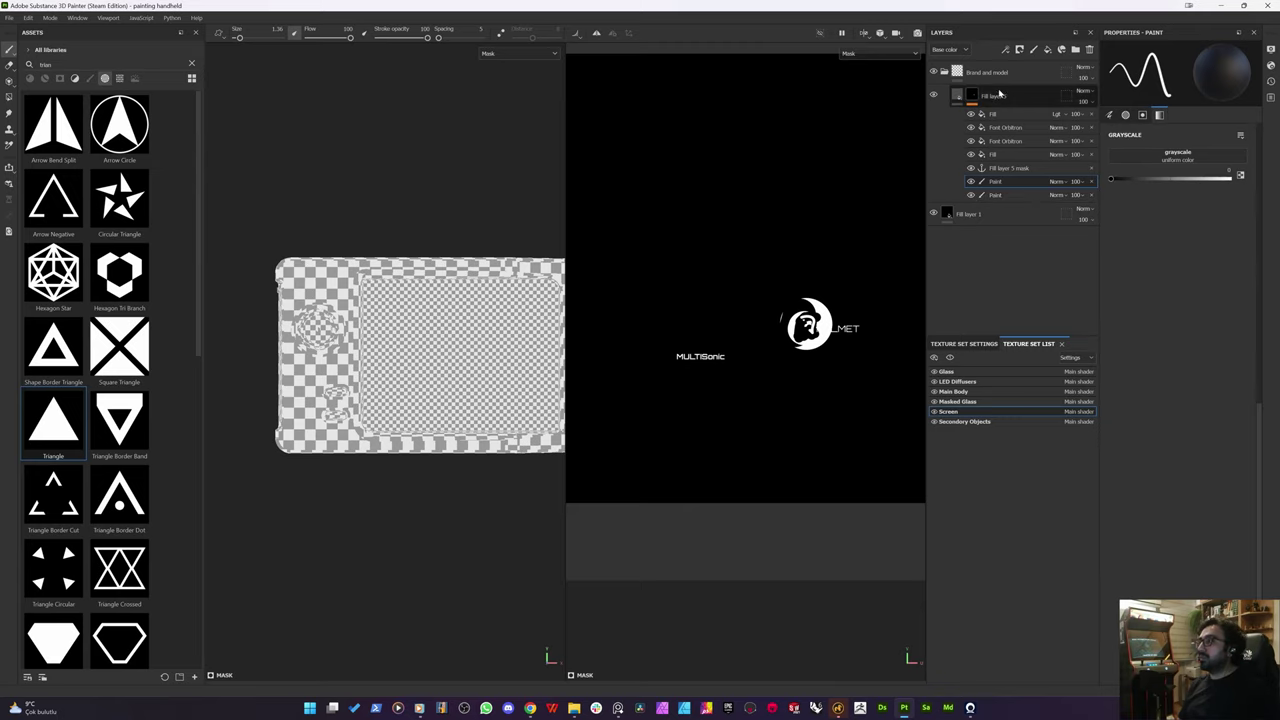
pyautogui.click(971, 97)
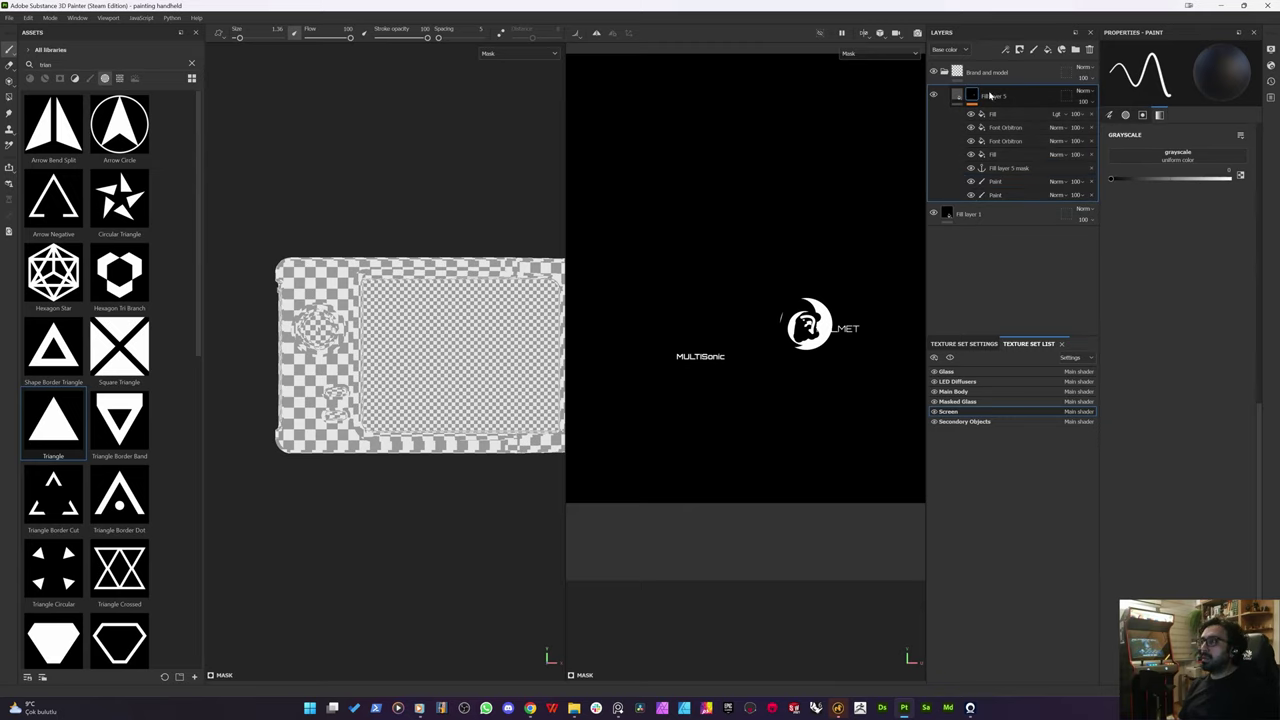
pyautogui.press('Delete')
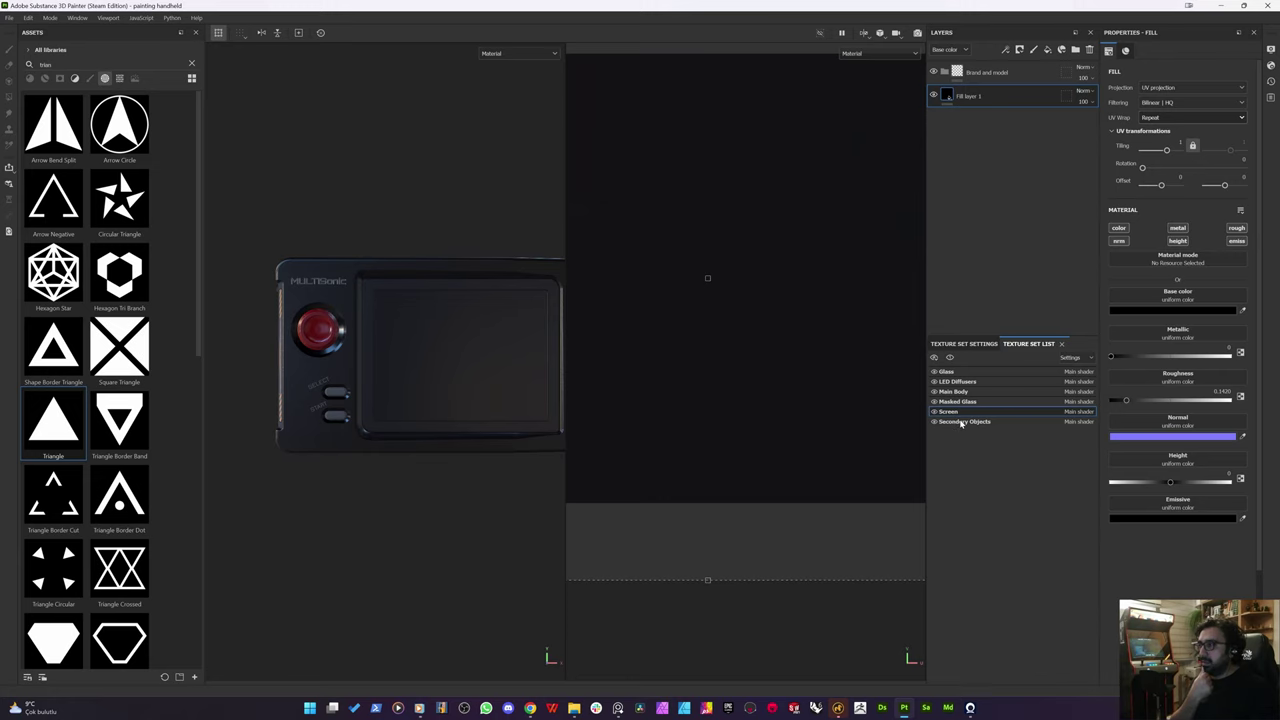
# Step: Return to the Main Body texture set and isolate Fill layer 5's mask in the Brand and model folder to view its logos
pyautogui.click(962, 423)
pyautogui.click(957, 401)
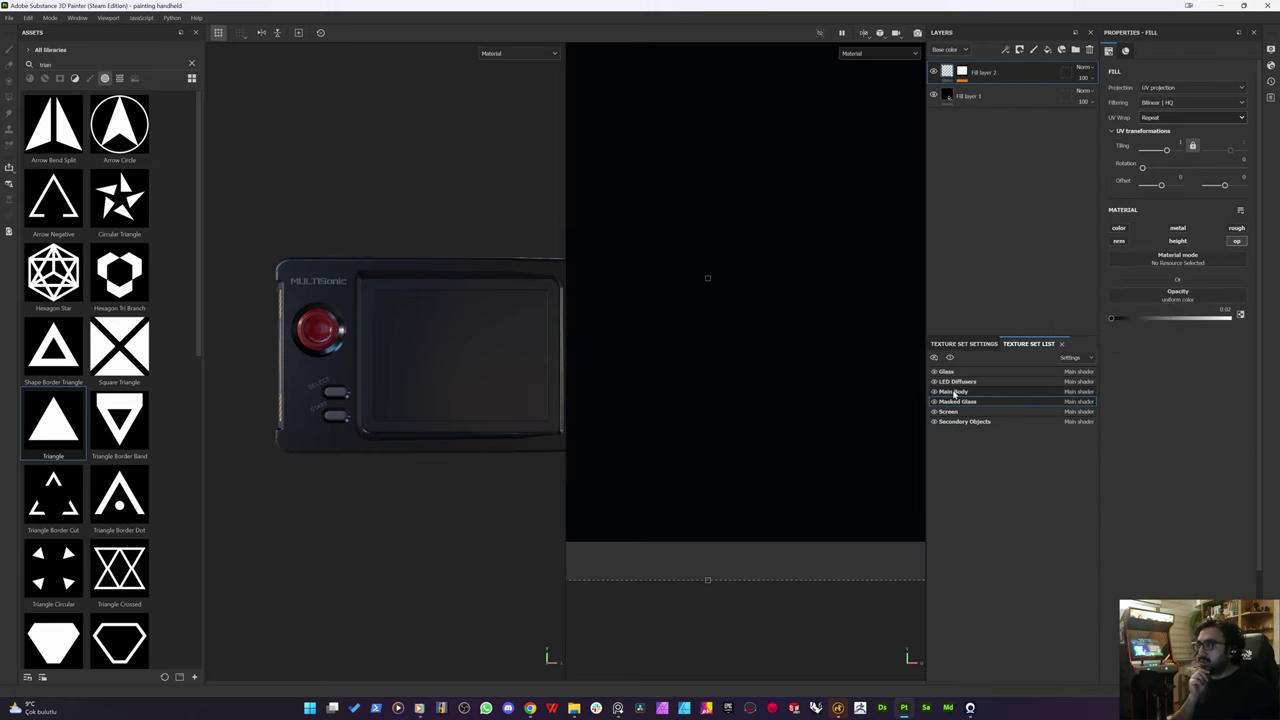
pyautogui.click(954, 392)
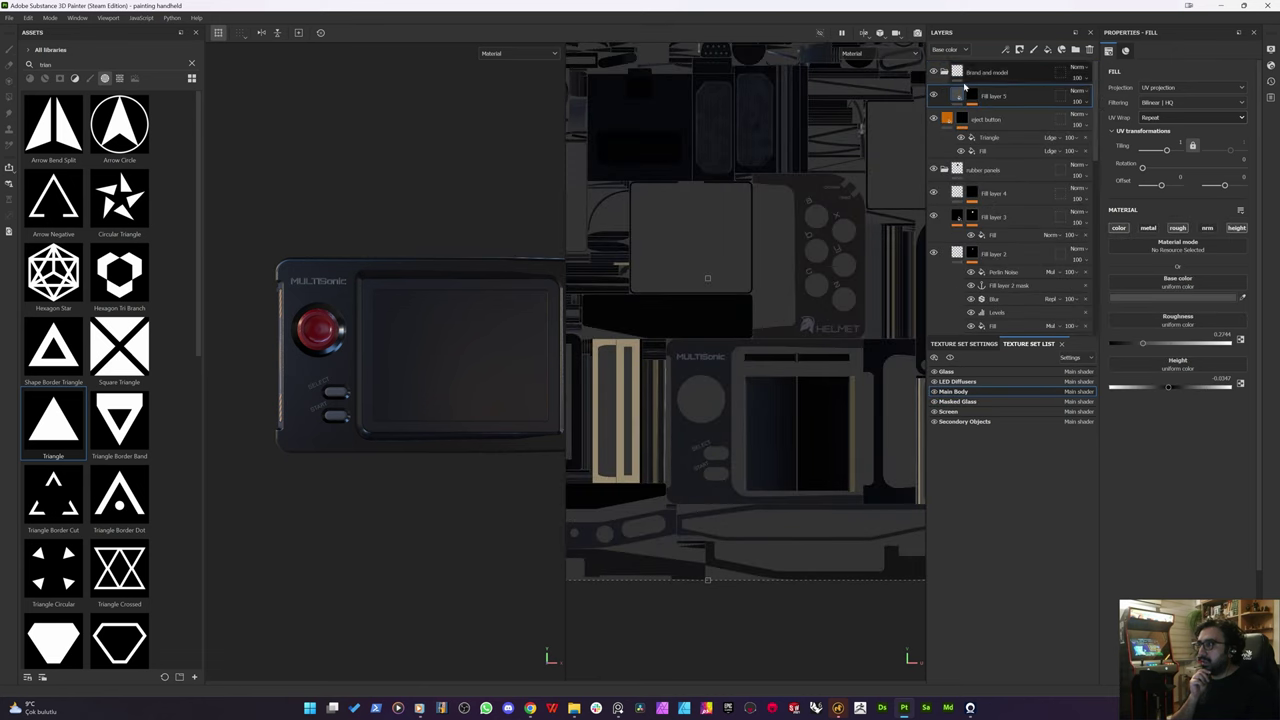
pyautogui.click(971, 95)
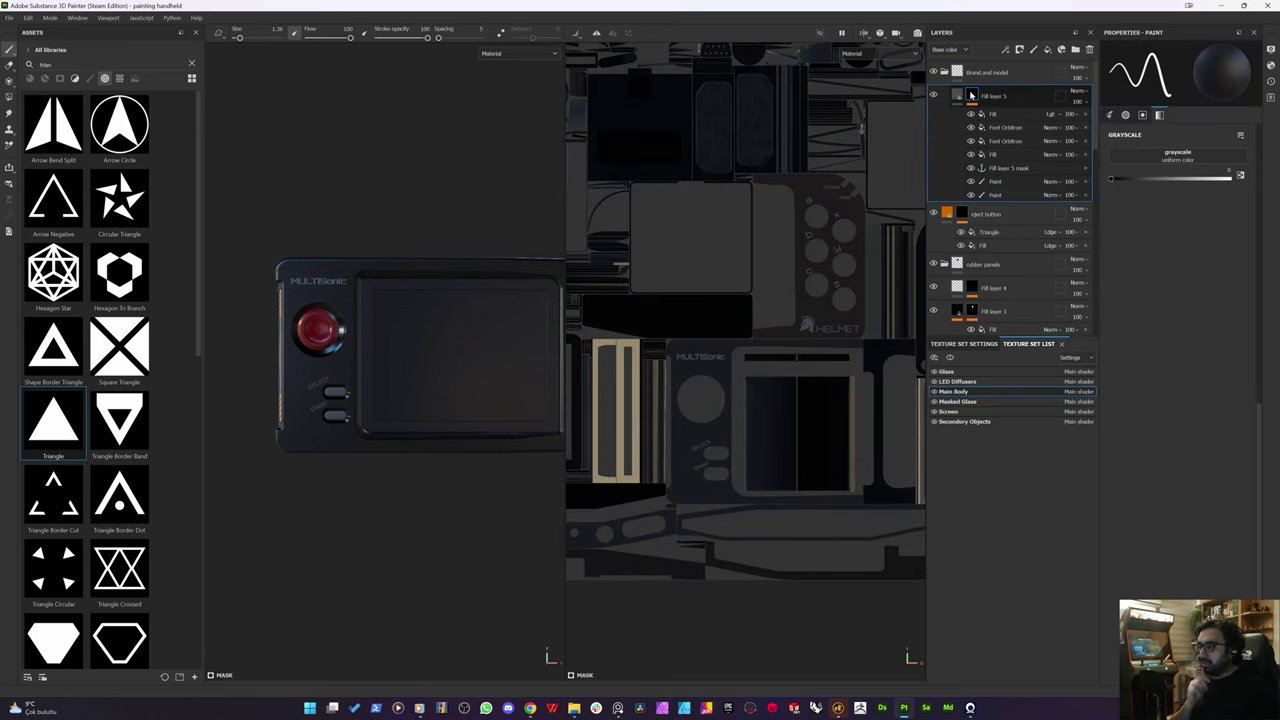
pyautogui.keyDown('alt'); pyautogui.click(971, 96); pyautogui.keyUp('alt')
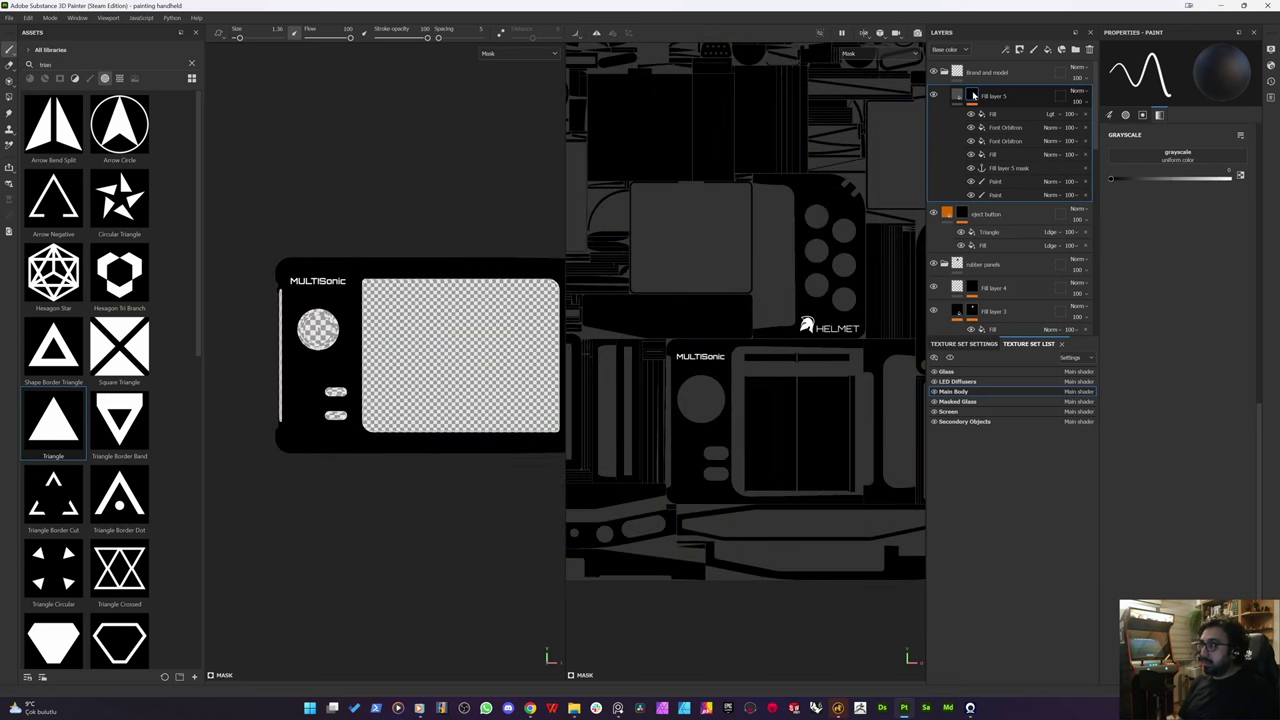
pyautogui.scroll(5, 771, 327)
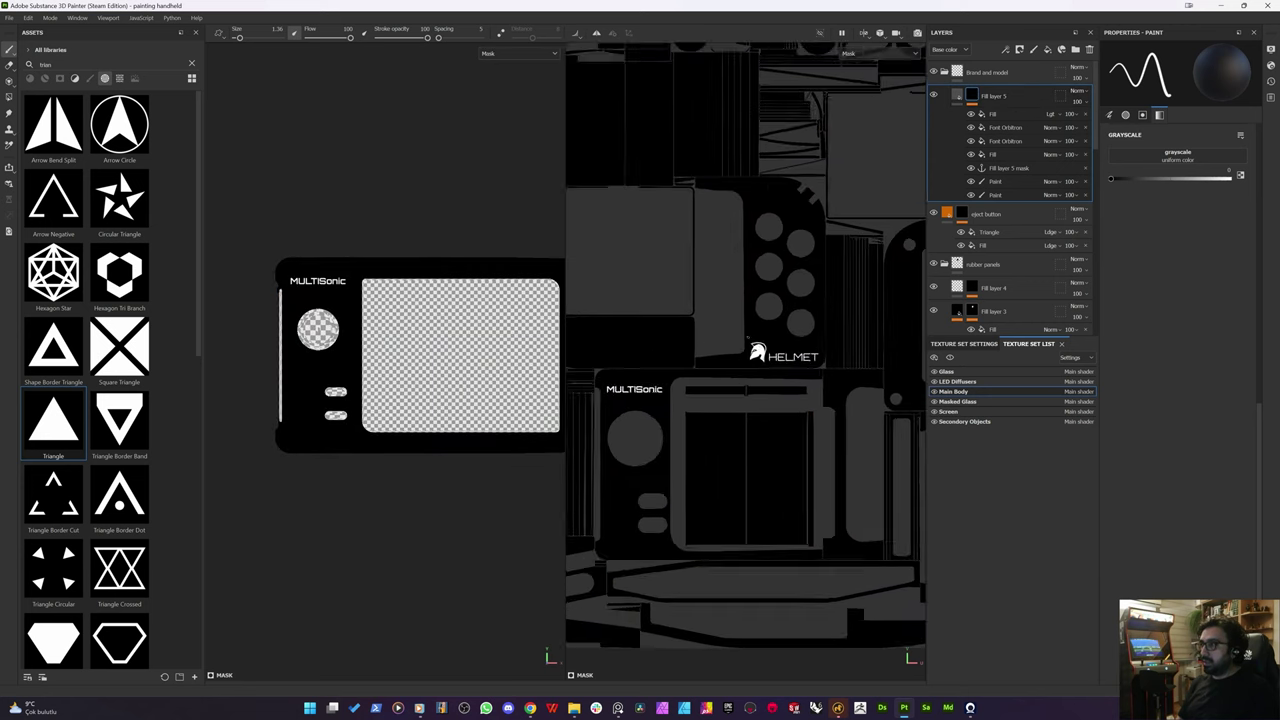
# Step: Display the Main Body texture set's settings to check its resolution
pyautogui.rightClick(971, 96)
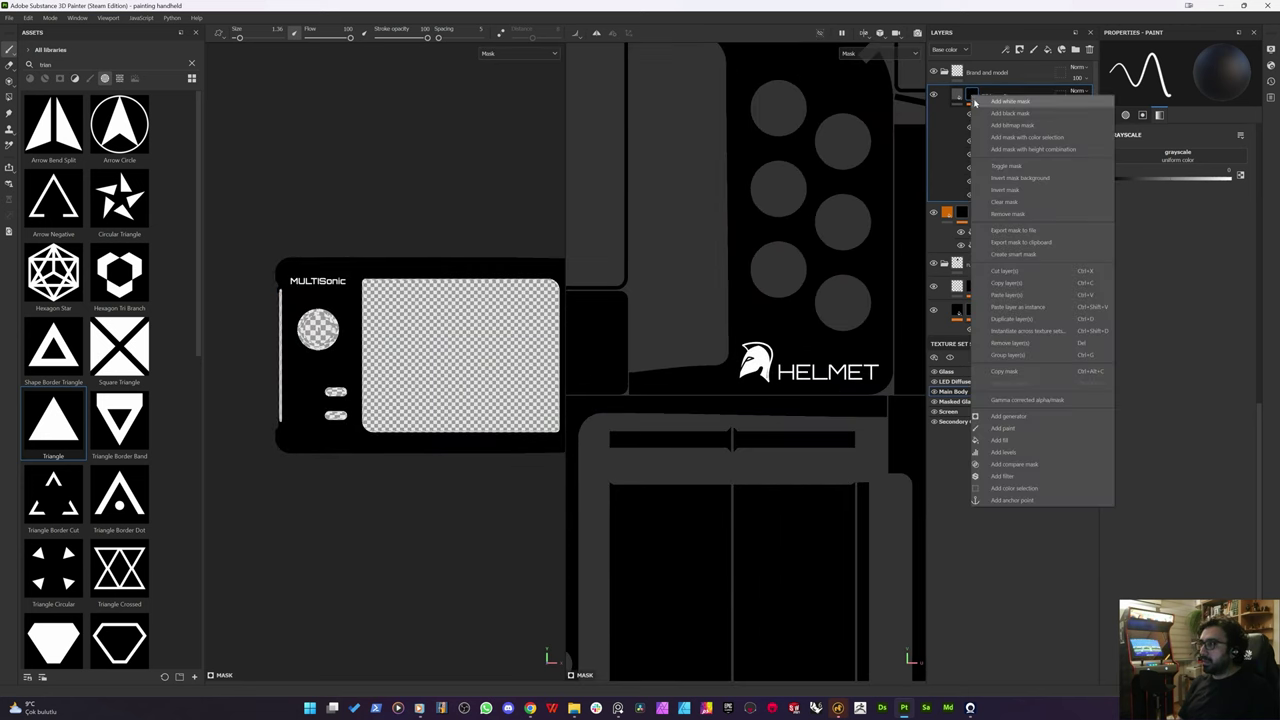
pyautogui.click(945, 523)
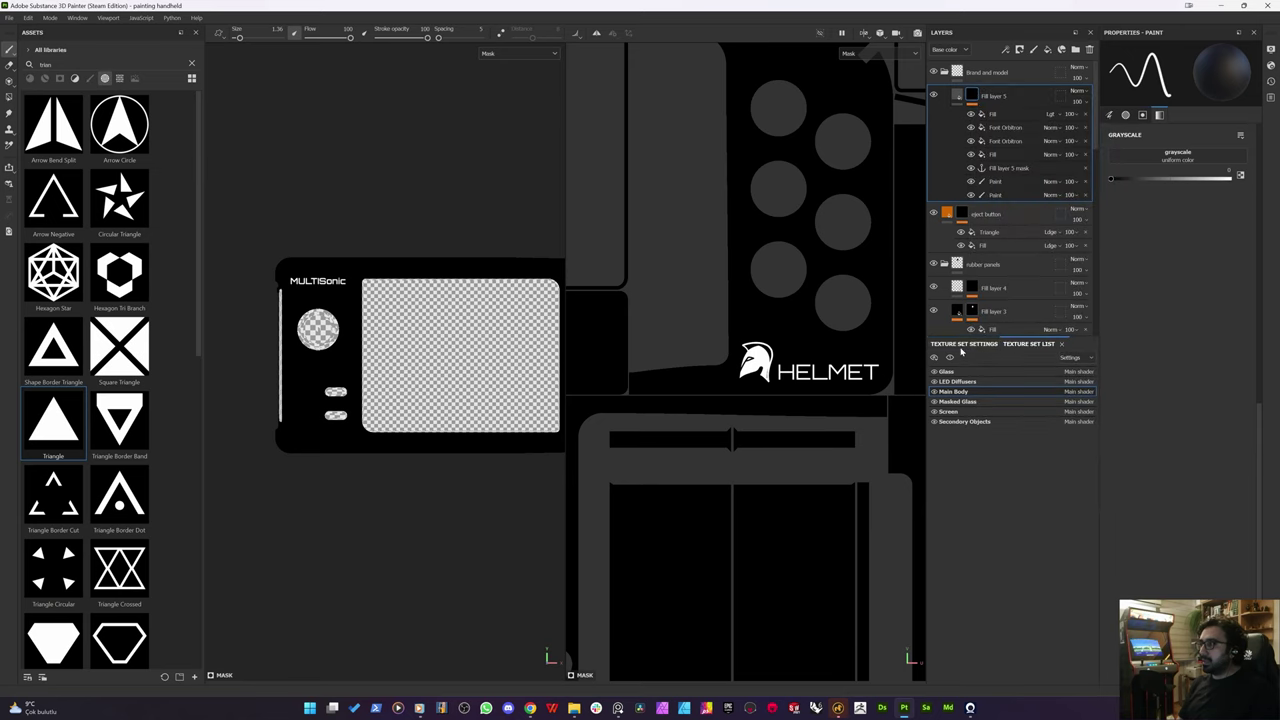
pyautogui.click(963, 343)
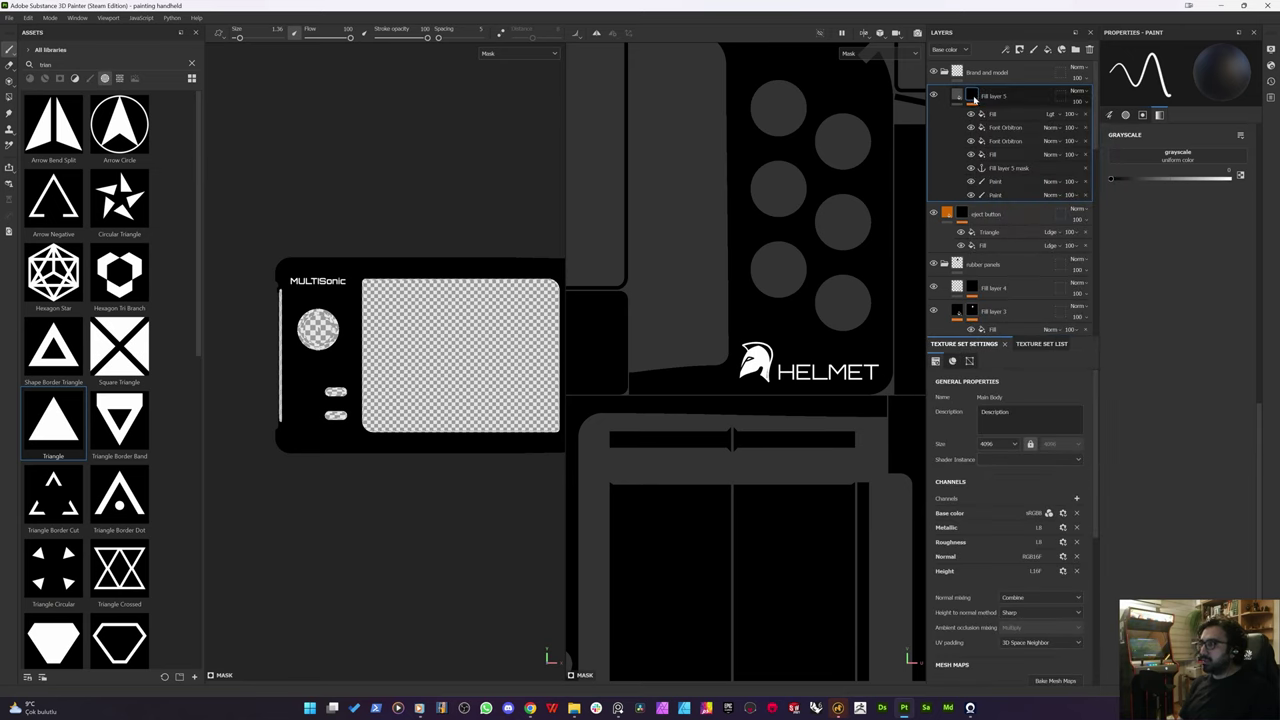
# Step: Export Fill layer 5's mask to a file named logo_helmet.png in the Speedrun Sessions subfolder 03 - 2022.12.16
pyautogui.rightClick(971, 98)
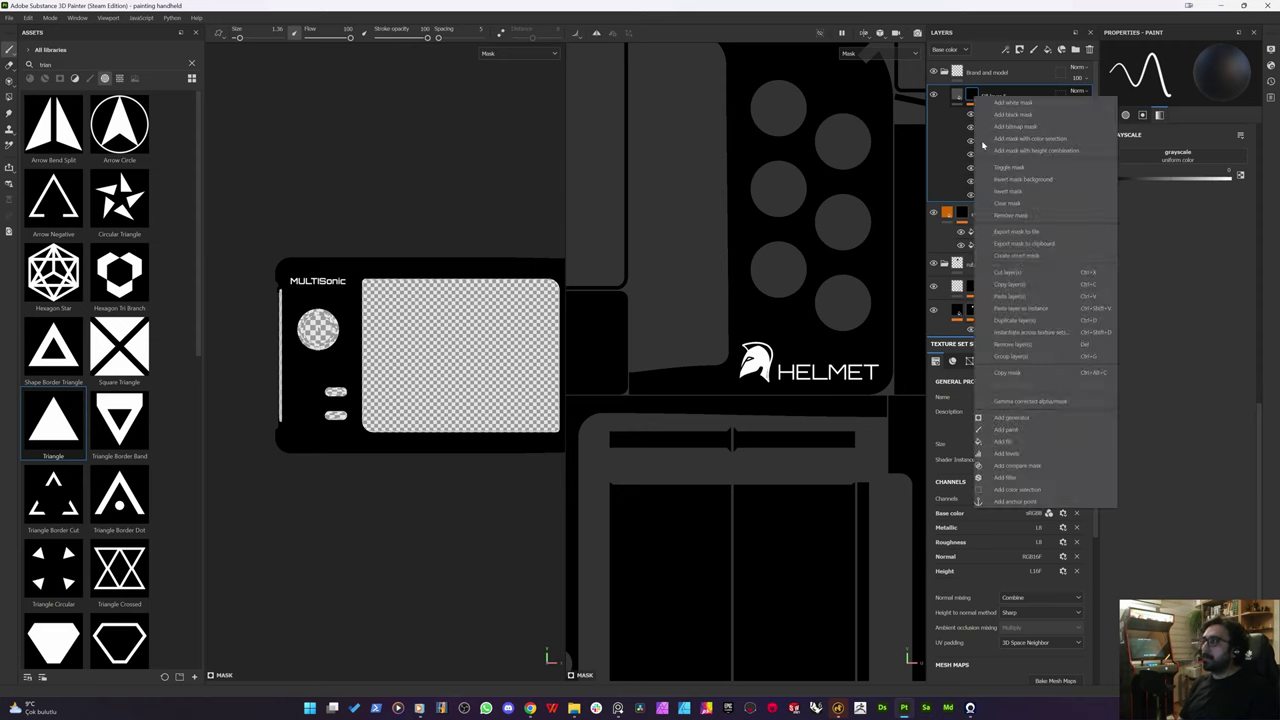
pyautogui.click(1008, 235)
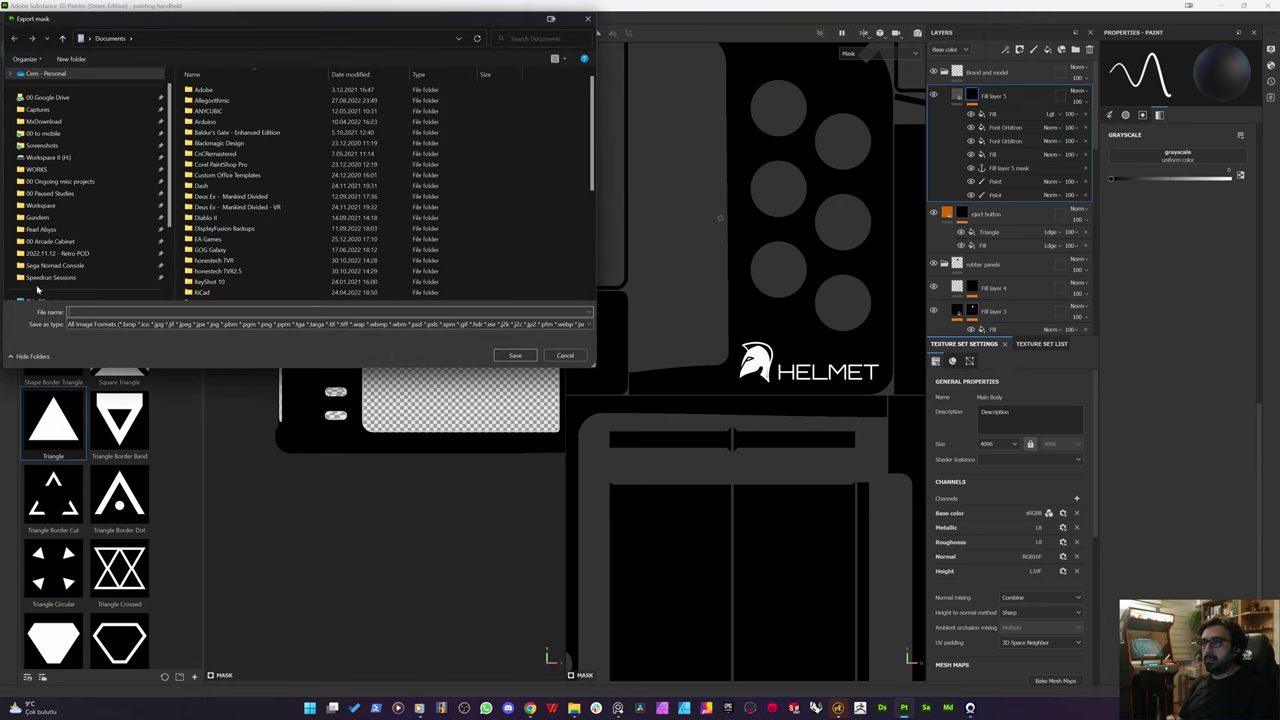
pyautogui.click(39, 282)
pyautogui.doubleClick(222, 111)
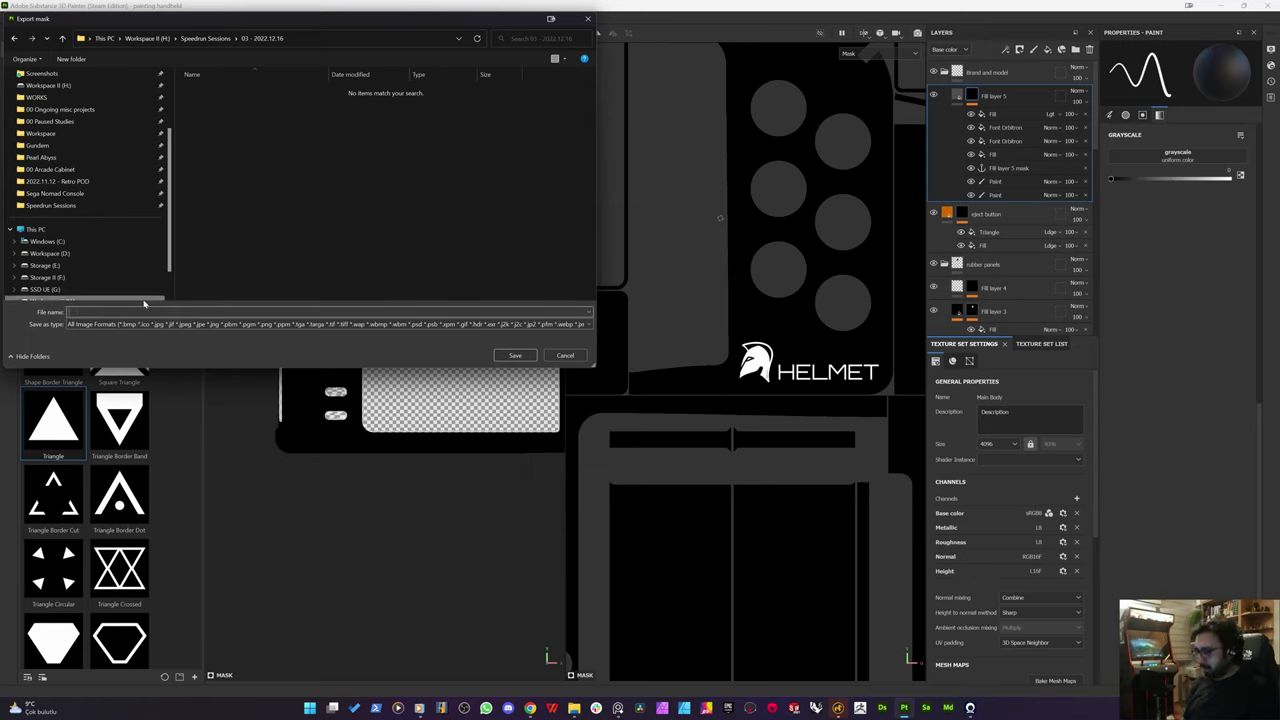
pyautogui.write('logo')
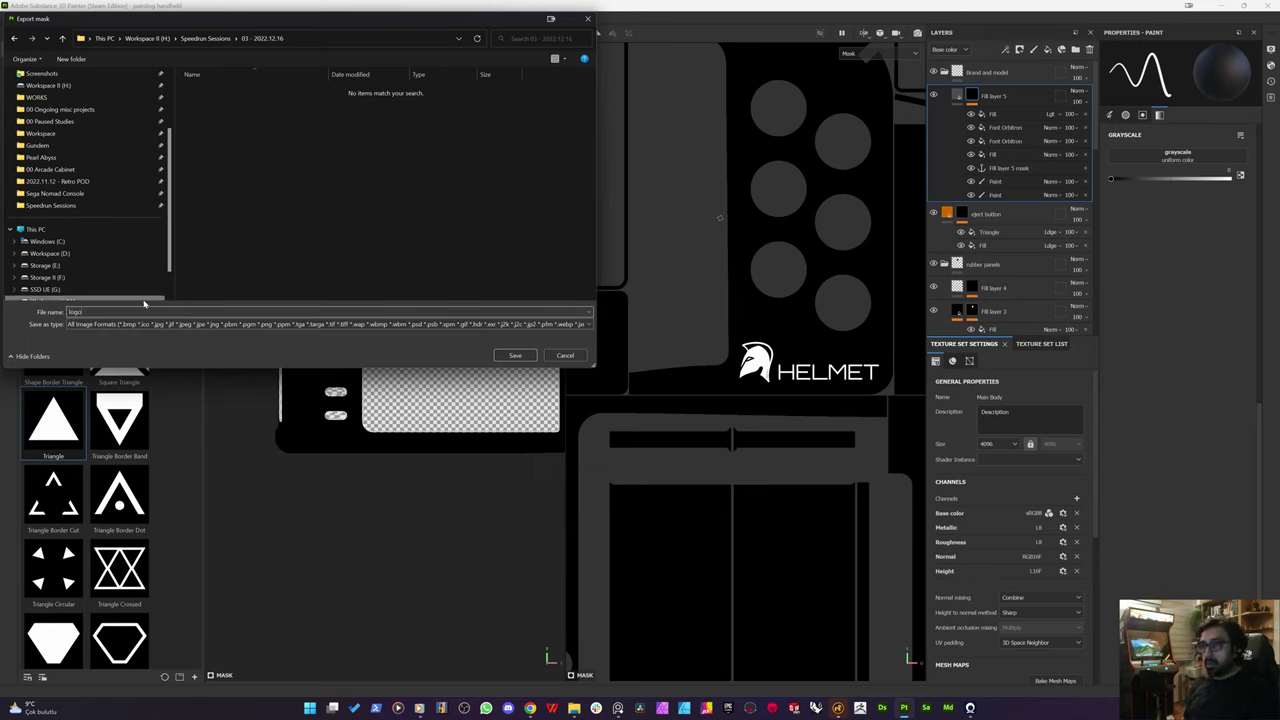
pyautogui.write('_')
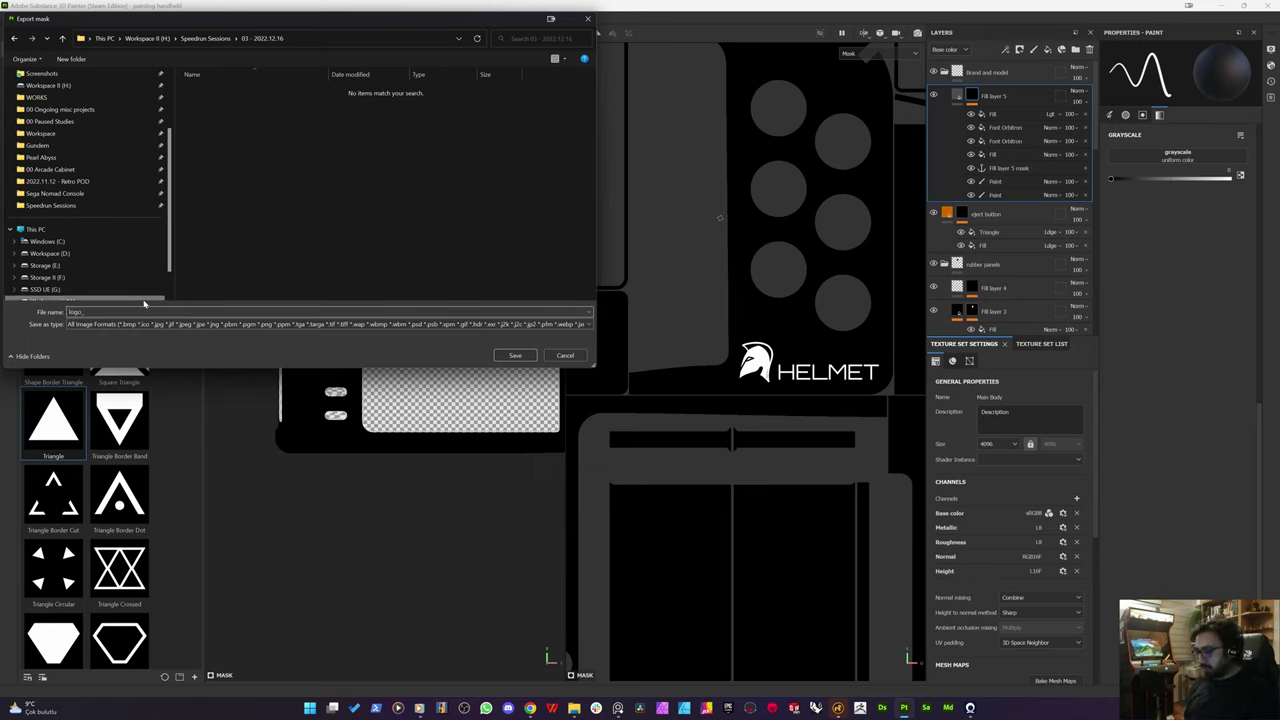
pyautogui.write('helmet.pn')
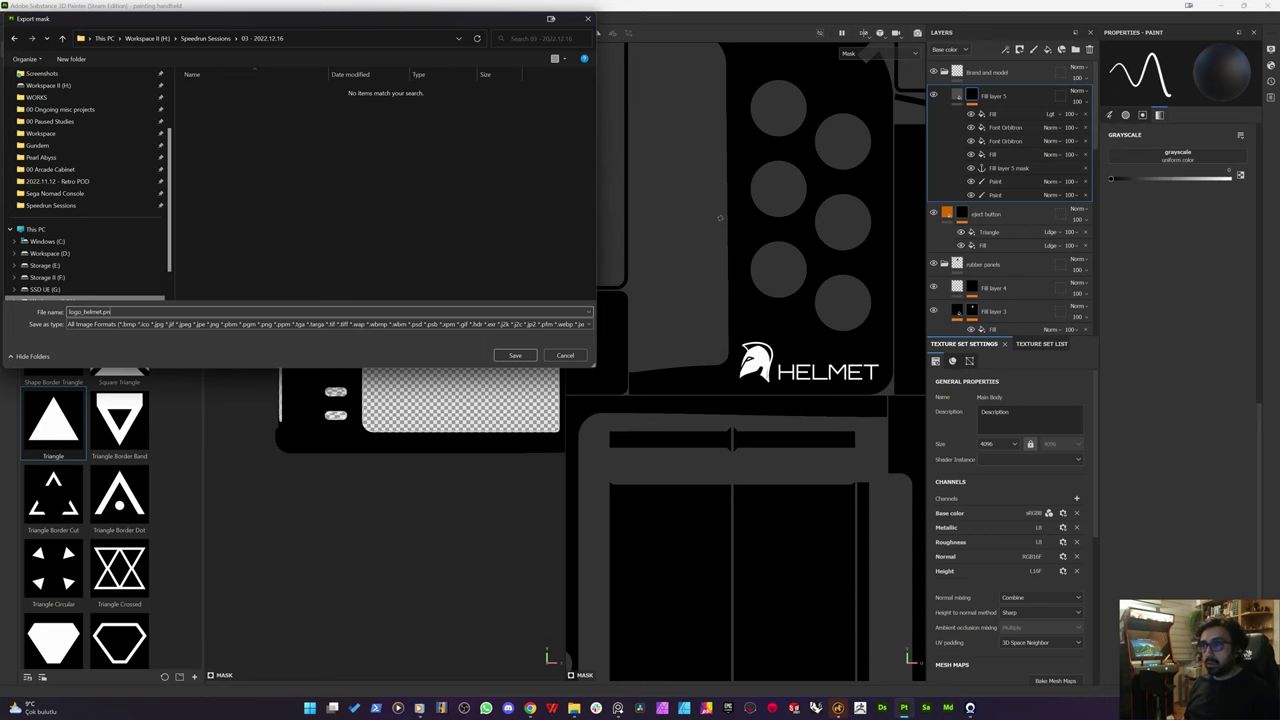
pyautogui.write('g')
pyautogui.press('Return')
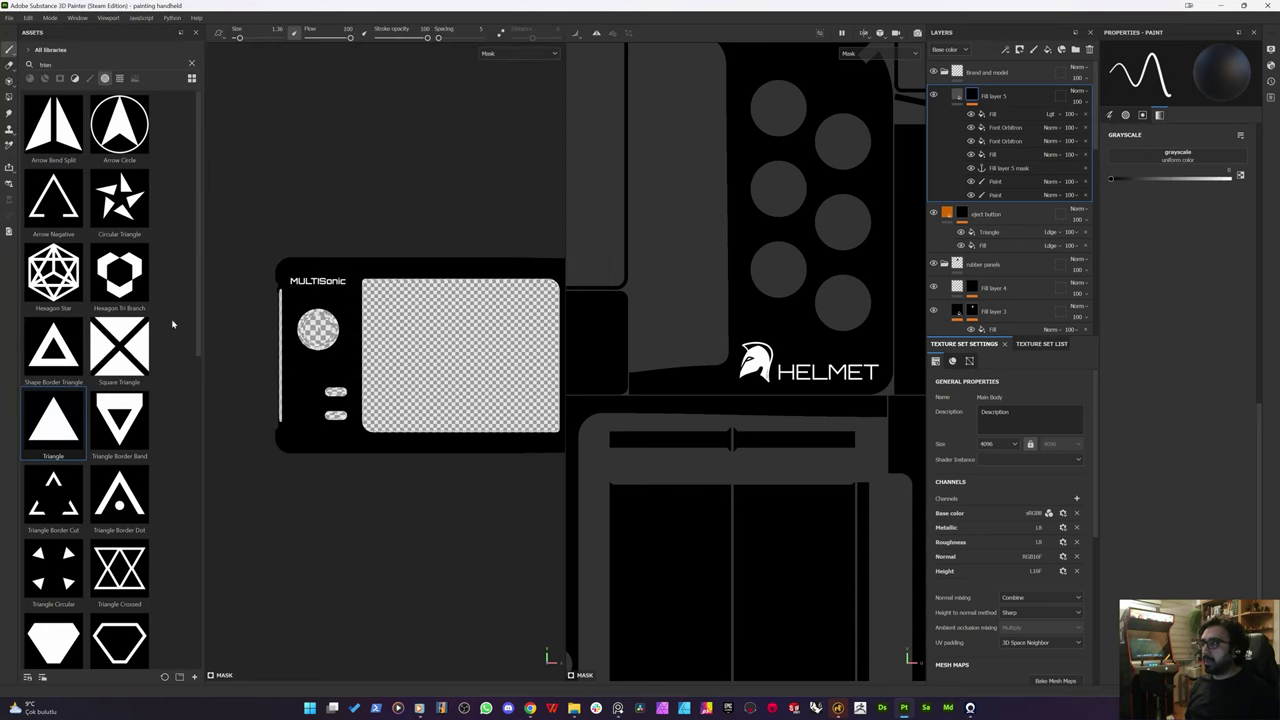
# Step: Switch to File Explorer, open logo_helmet.png to inspect the exported logos up close, and close the image
pyautogui.click(574, 708)
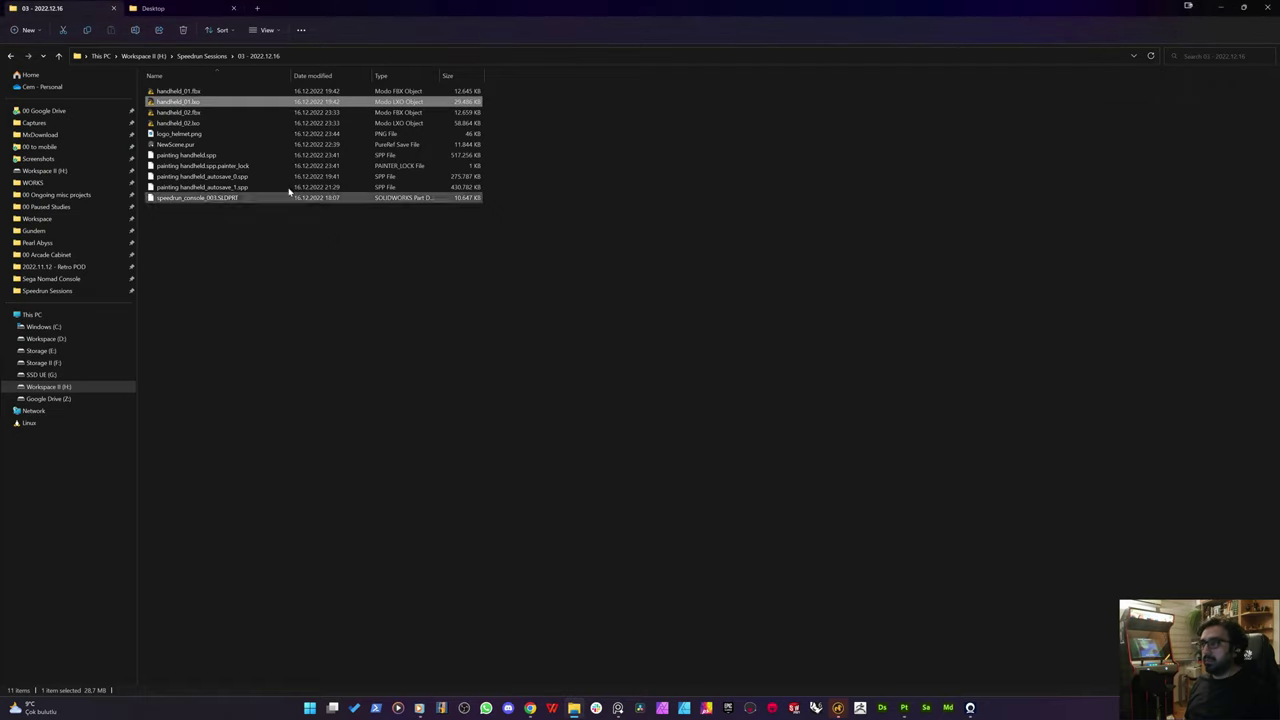
pyautogui.doubleClick(183, 133)
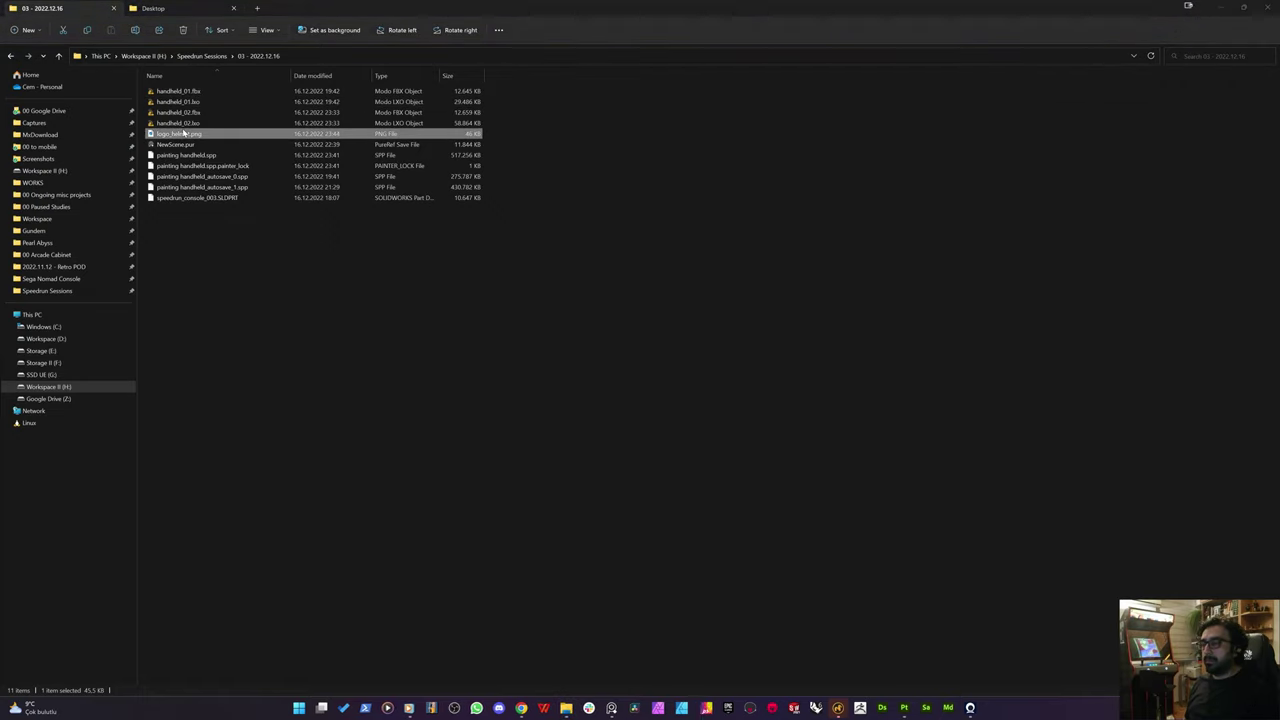
pyautogui.scroll(10, 646, 365)
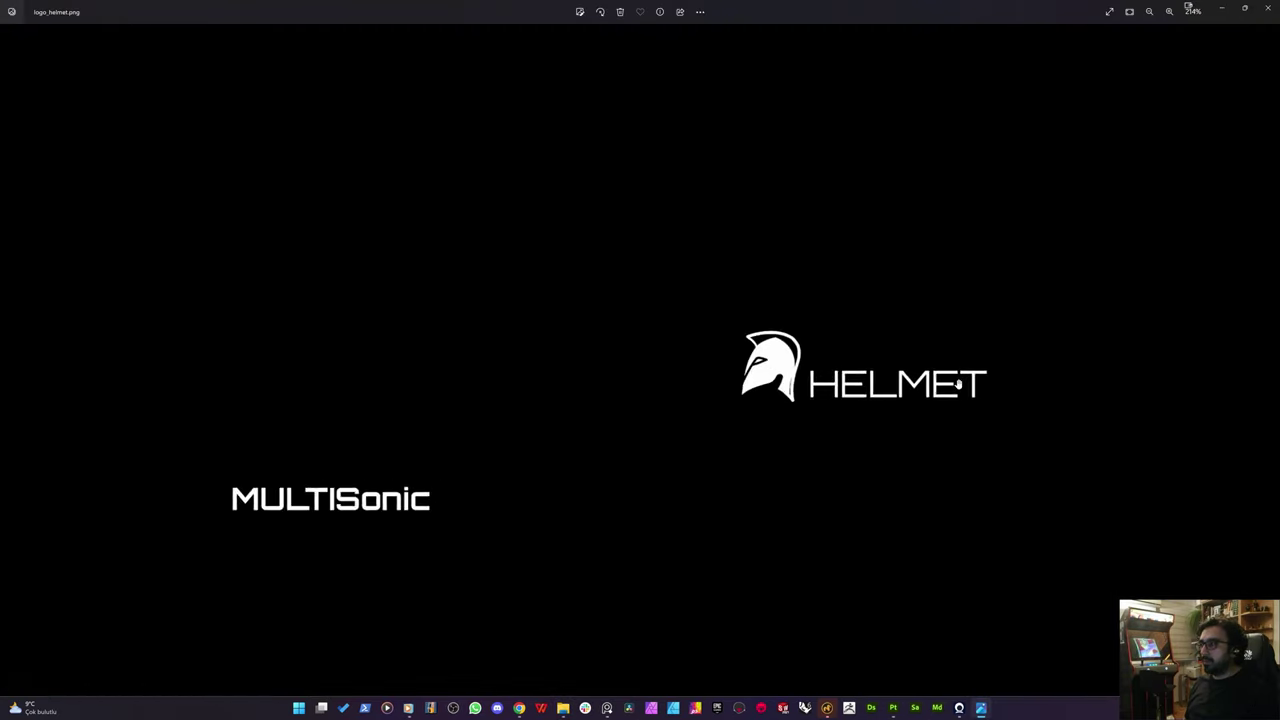
pyautogui.scroll(-5, 816, 470)
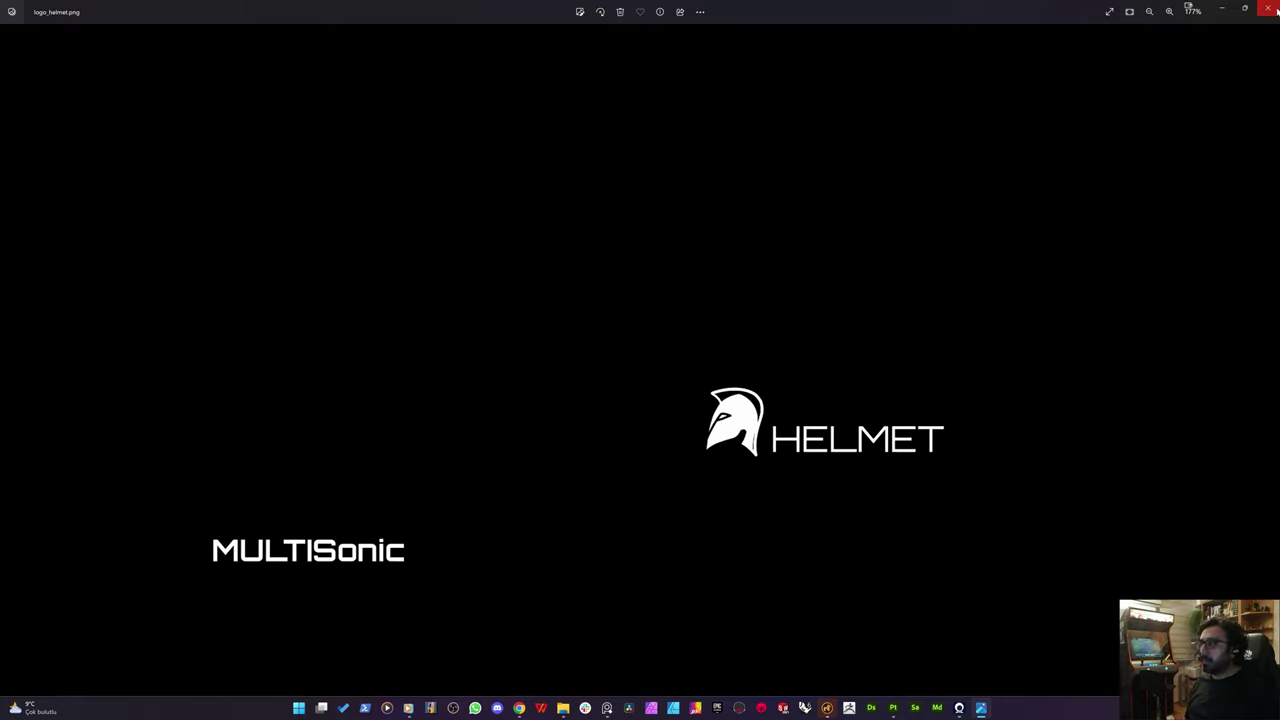
pyautogui.click(1271, 9)
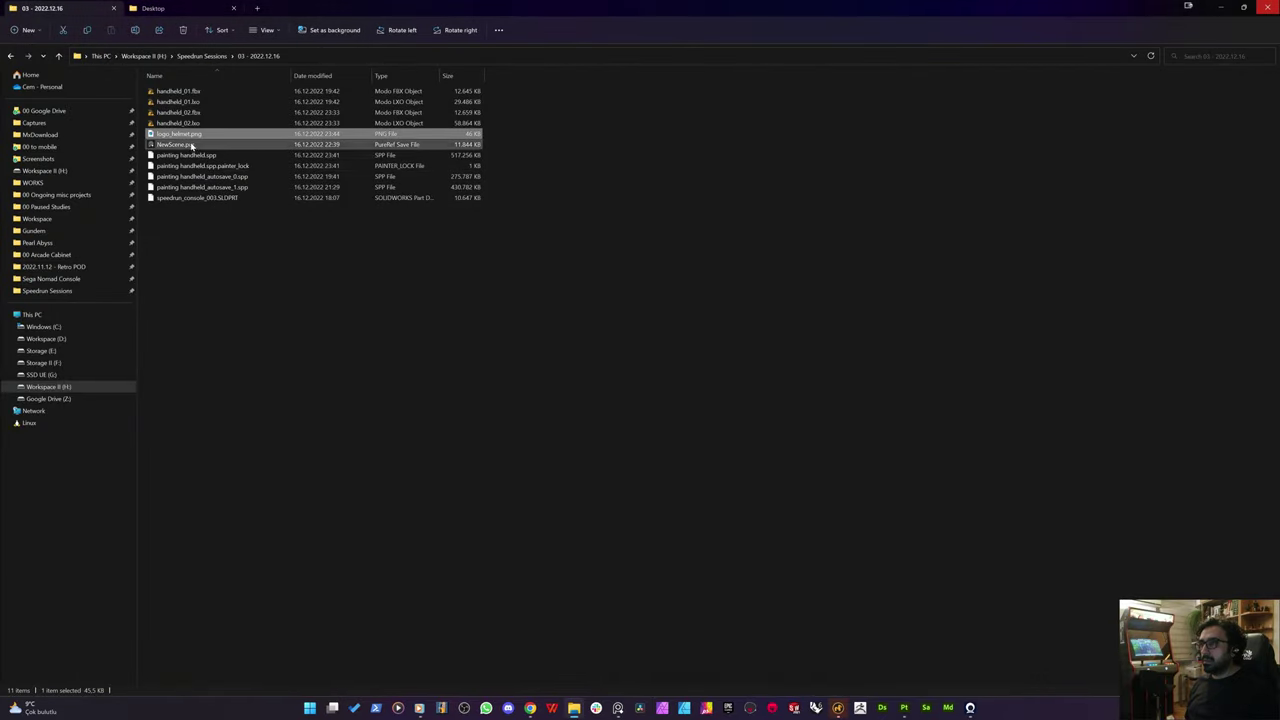
# Step: Open logo_helmet.png from File Explorer in Affinity Photo and bring its two logos into closer view
pyautogui.click(222, 259)
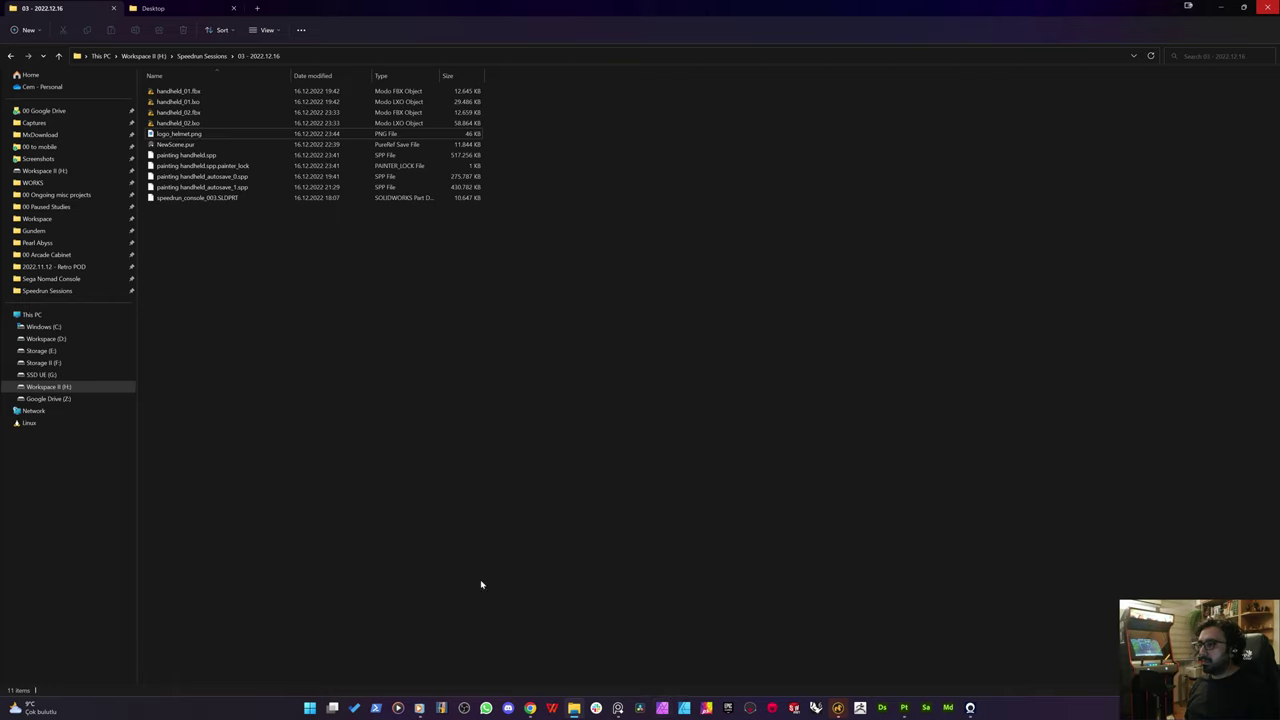
pyautogui.moveTo(185, 134); pyautogui.dragTo(460, 360)
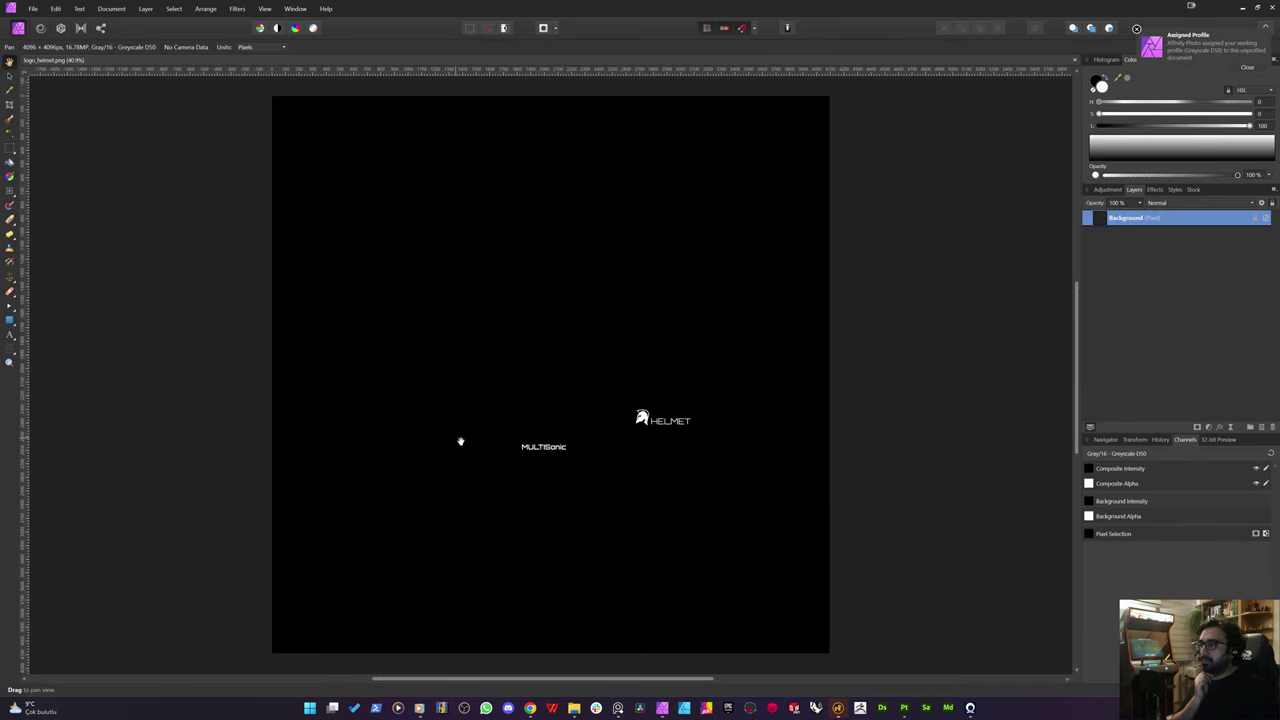
pyautogui.keyDown('ctrl'); pyautogui.scroll(3, 517, 470); pyautogui.keyUp('ctrl')
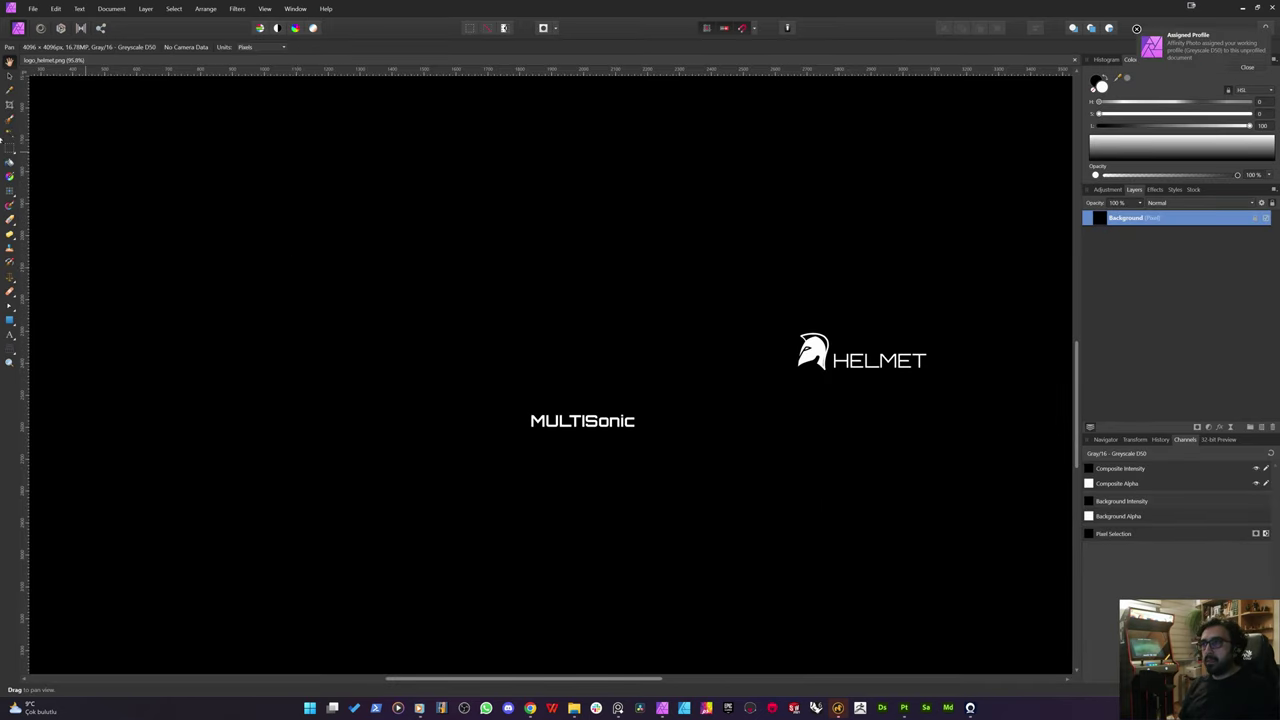
# Step: Rasterize the Background layer and copy a rectangular area around the helmet emblem and HELMET wordmark
pyautogui.rightClick(1139, 221)
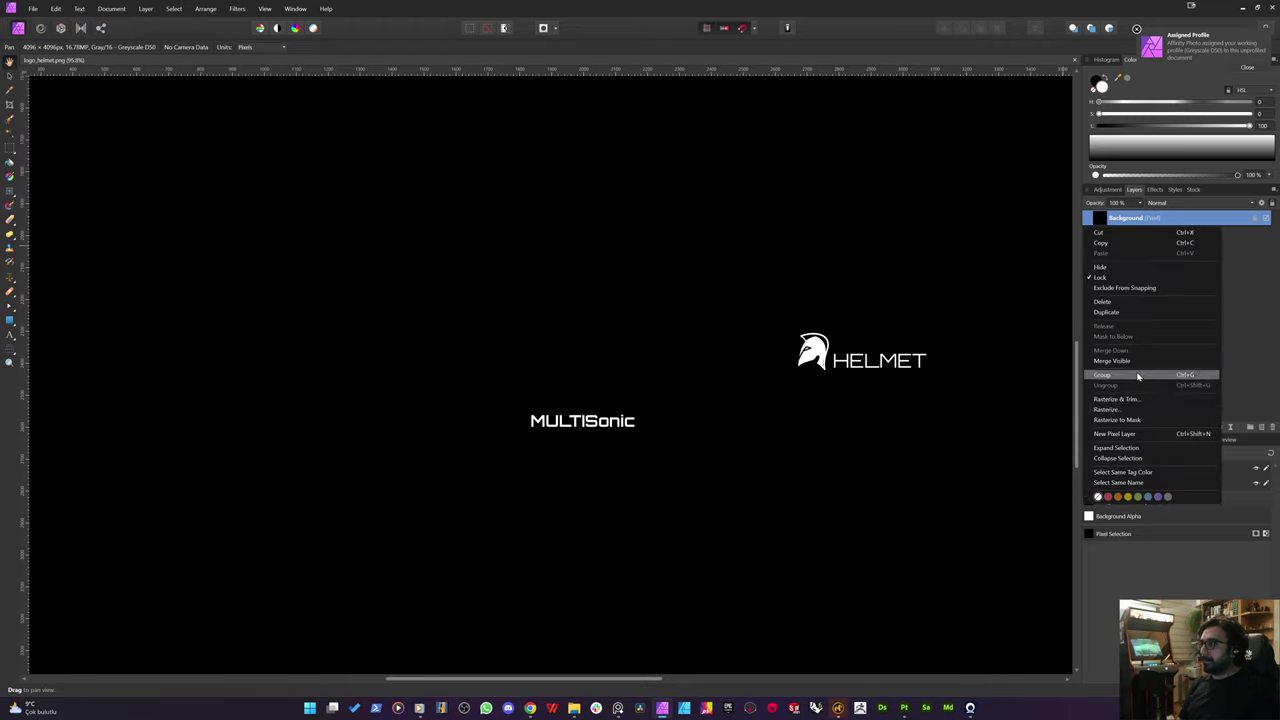
pyautogui.click(1125, 409)
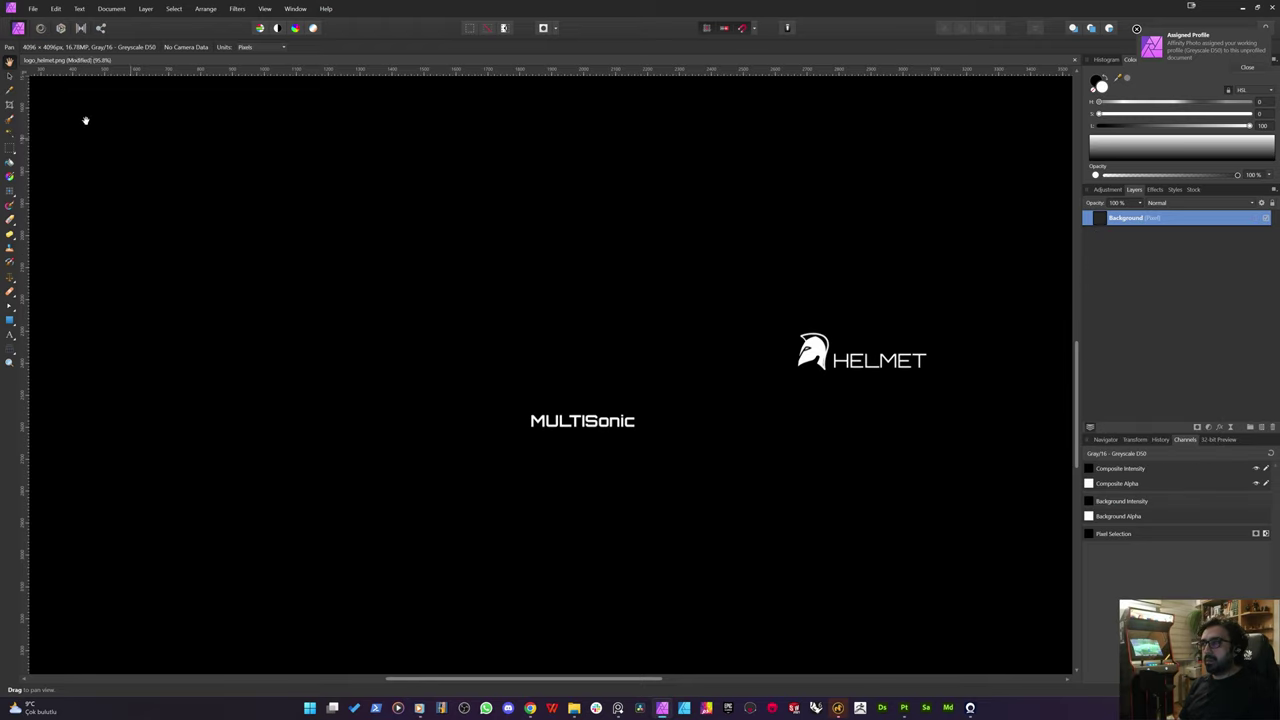
pyautogui.click(10, 148)
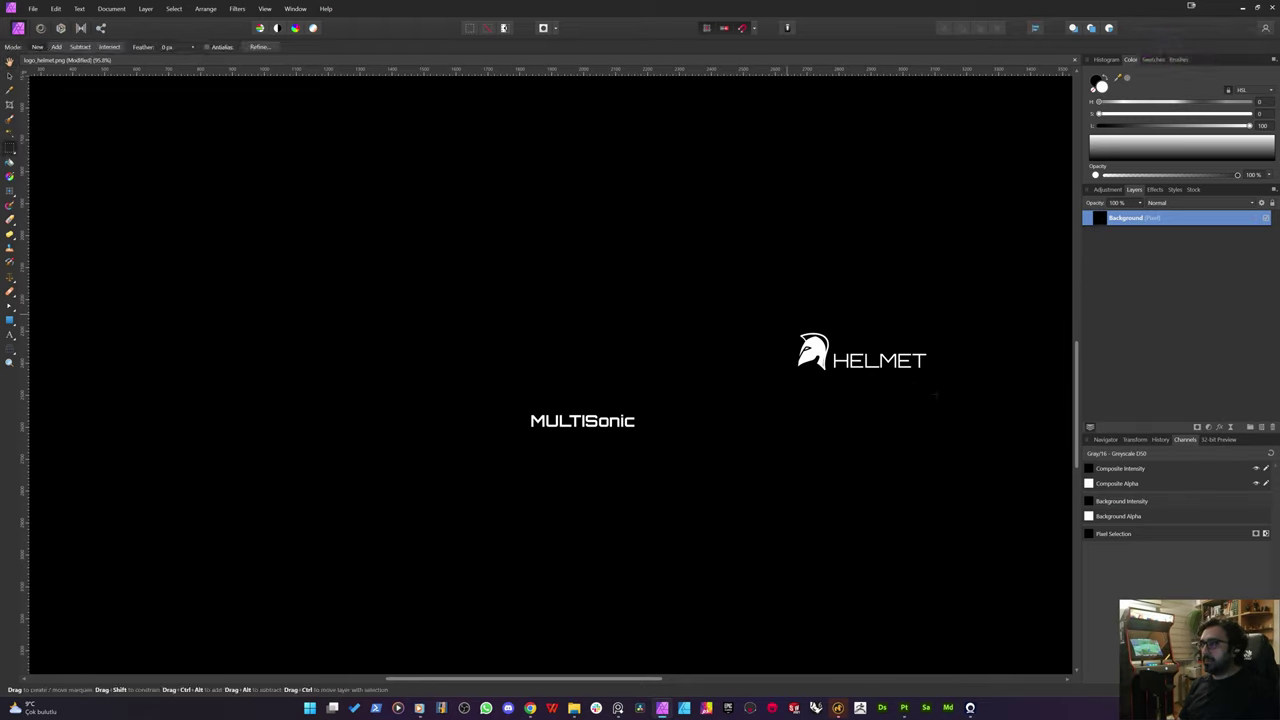
pyautogui.moveTo(786, 313)
pyautogui.mouseDown()
pyautogui.moveTo(988, 414)
pyautogui.moveTo(949, 394)
pyautogui.mouseUp()
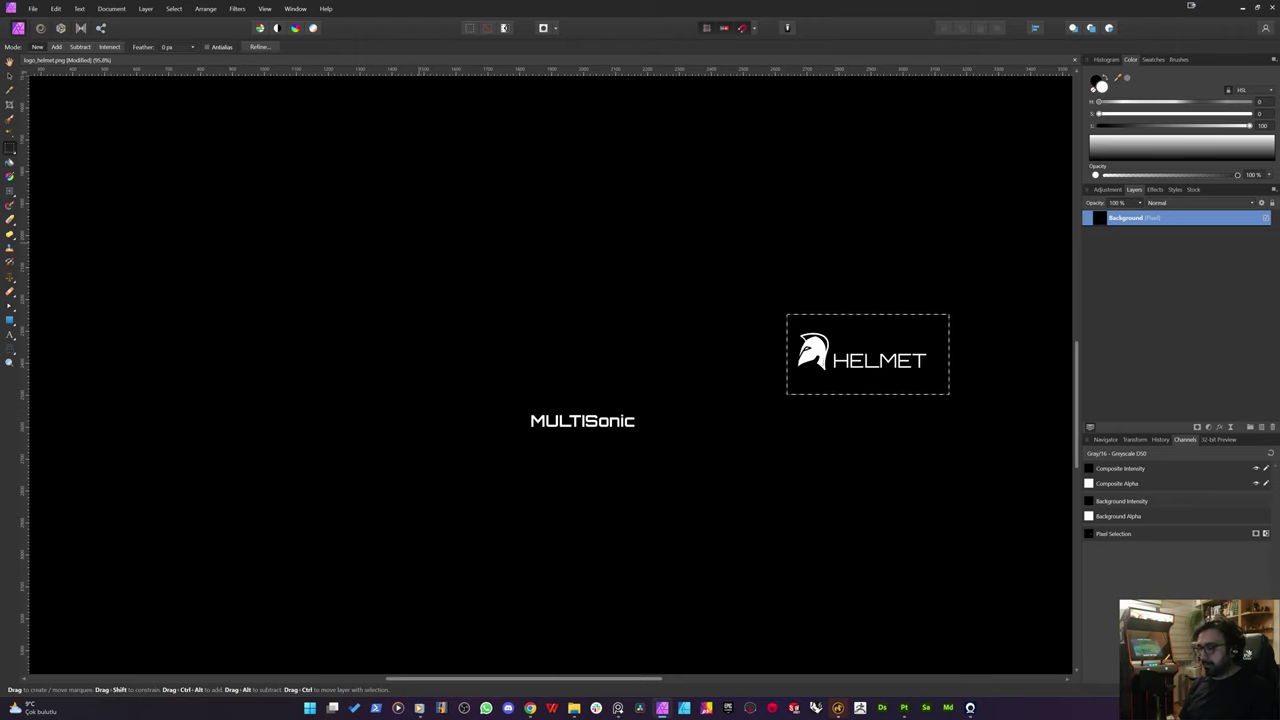
# Step: Create a new document 320 px wide and 240 px high
pyautogui.click(33, 8)
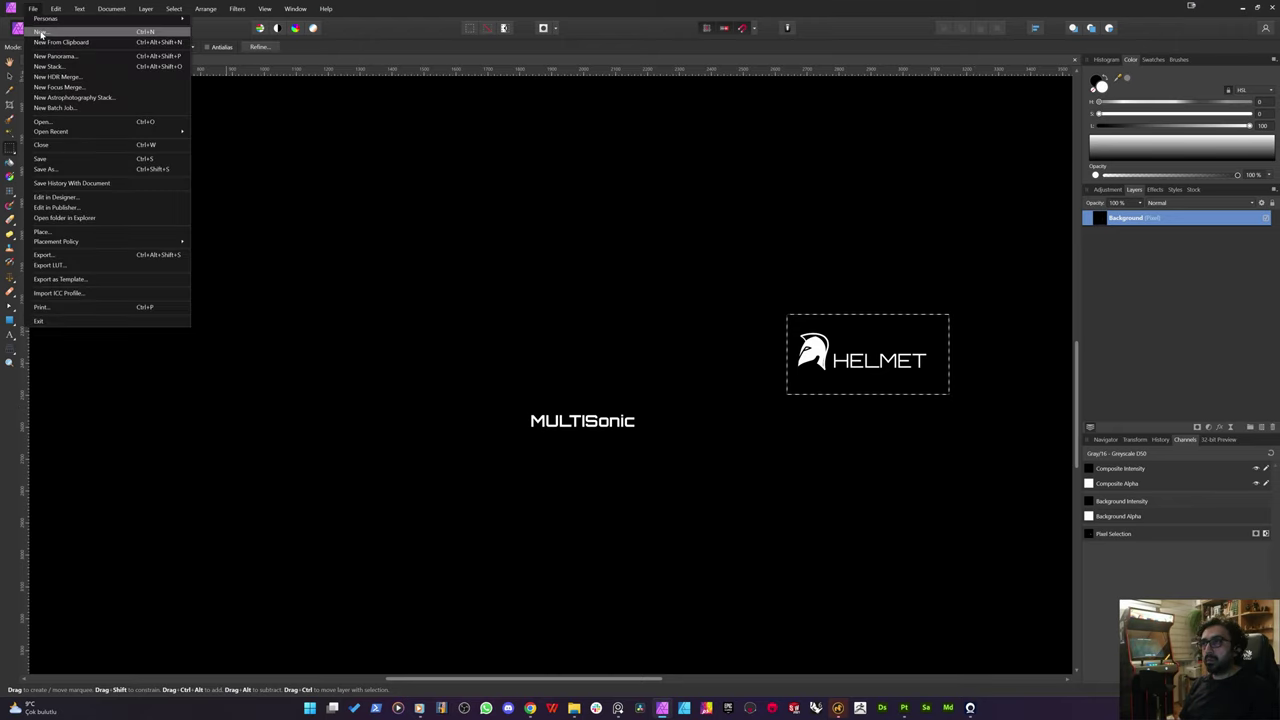
pyautogui.click(60, 33)
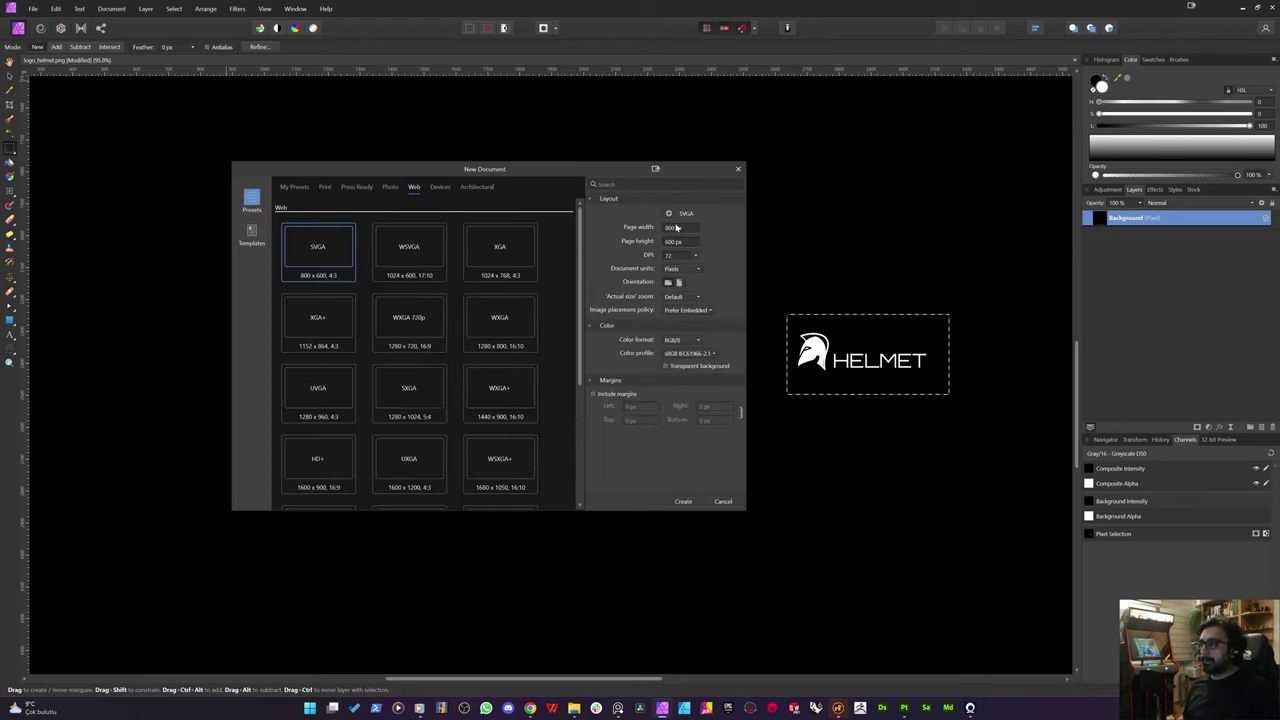
pyautogui.click(676, 228)
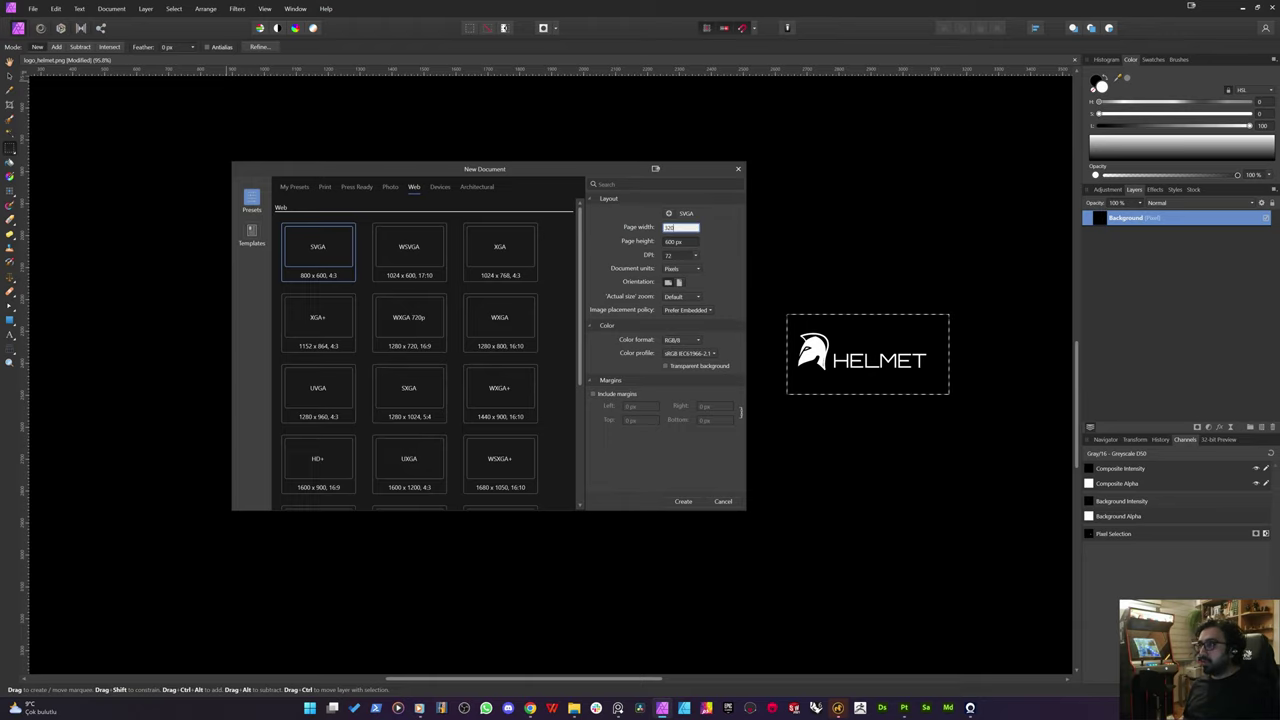
pyautogui.press('Return')
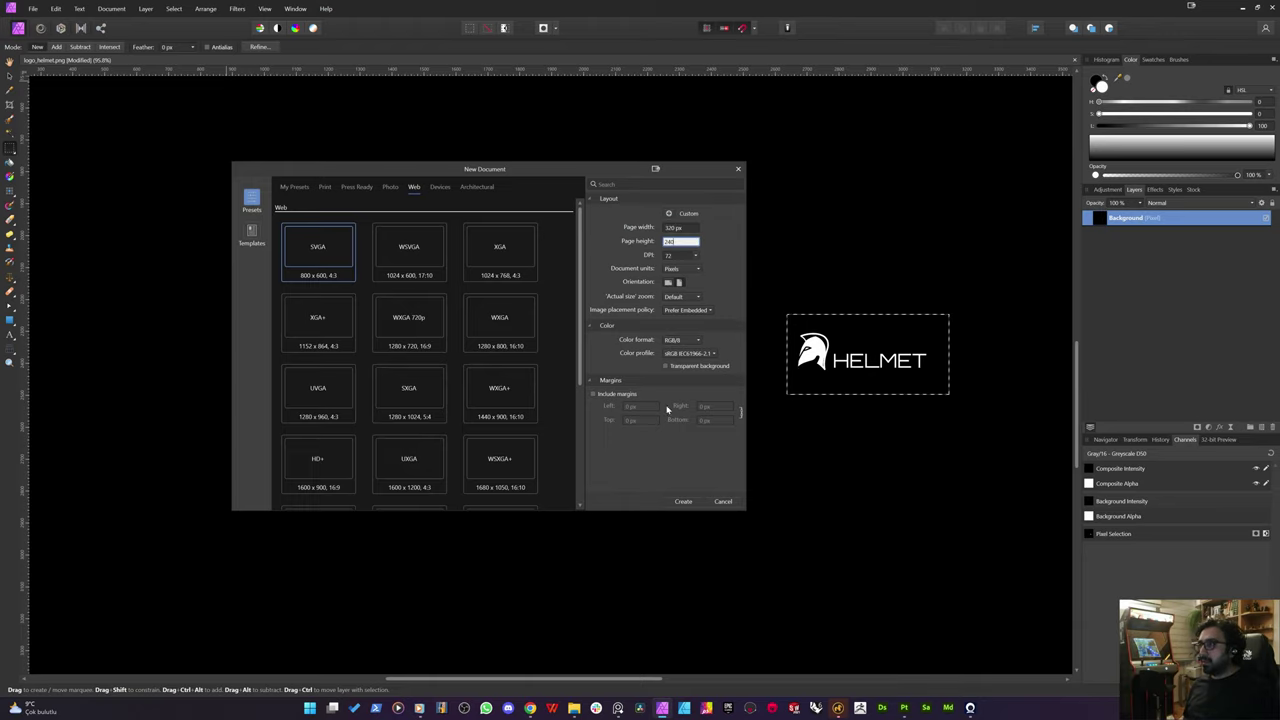
pyautogui.write('240')
pyautogui.click(684, 502)
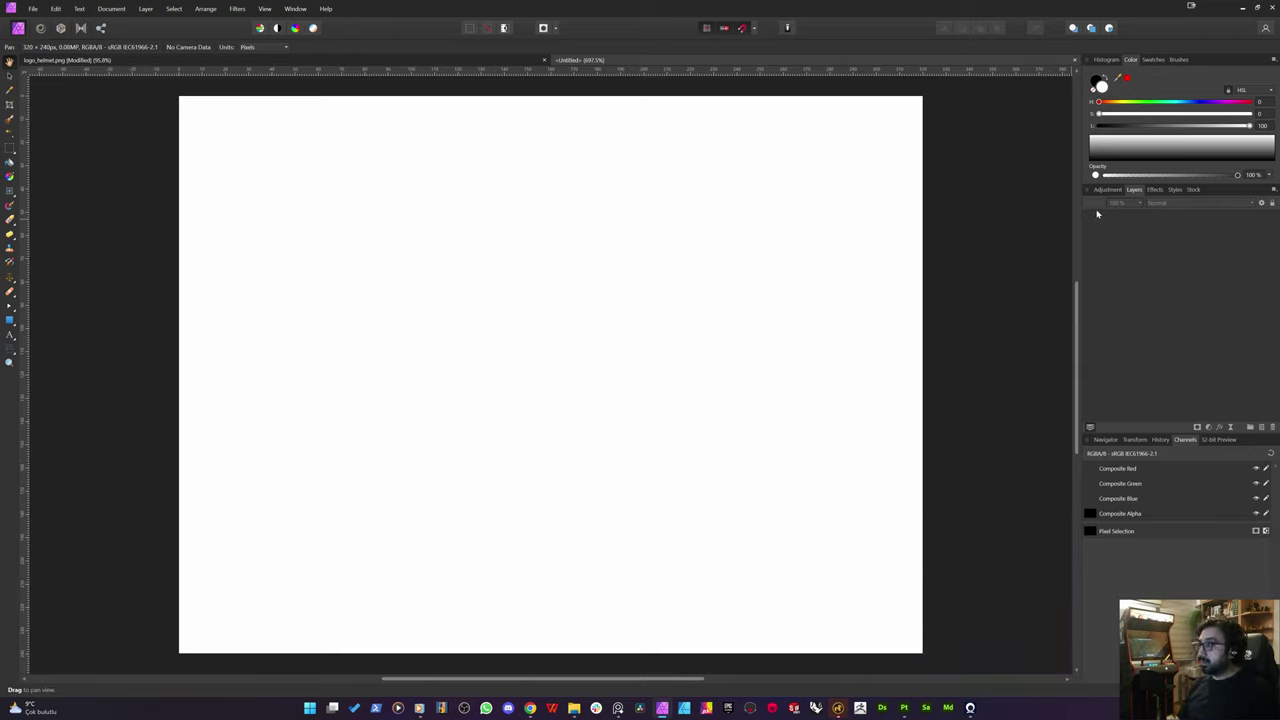
# Step: Add a fill layer to the new document and set its colour to black
pyautogui.click(145, 8)
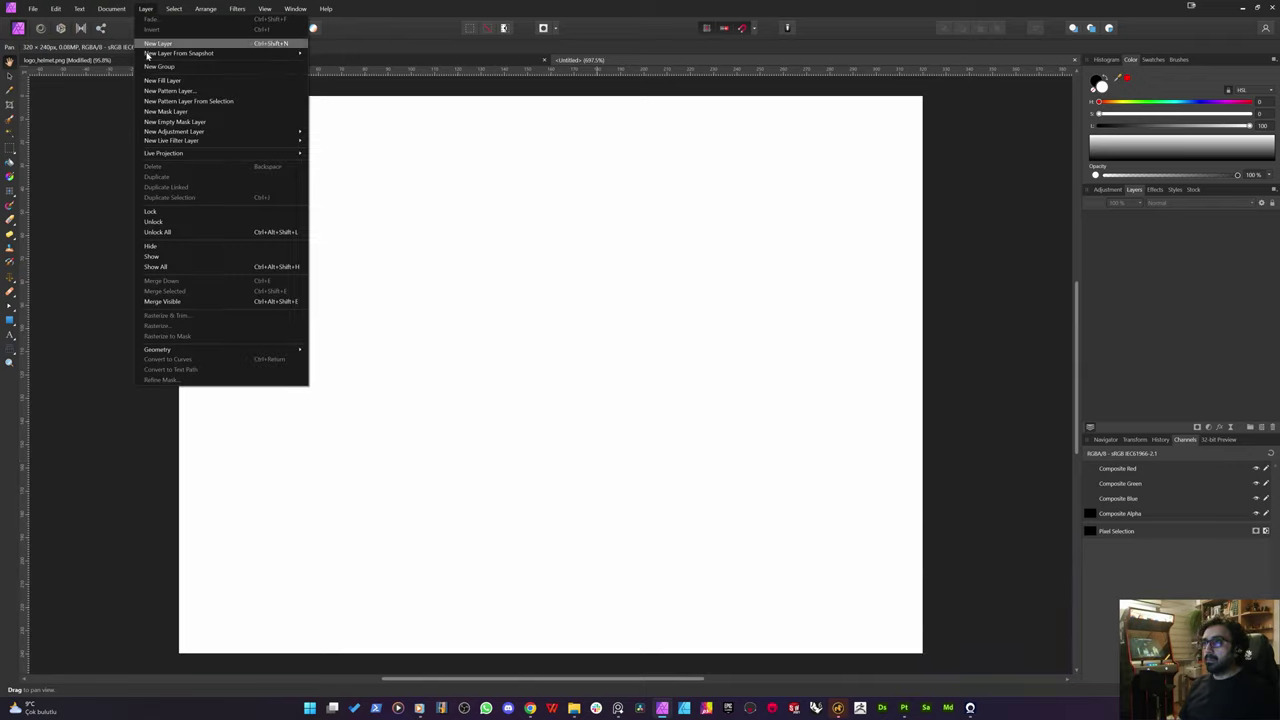
pyautogui.click(165, 80)
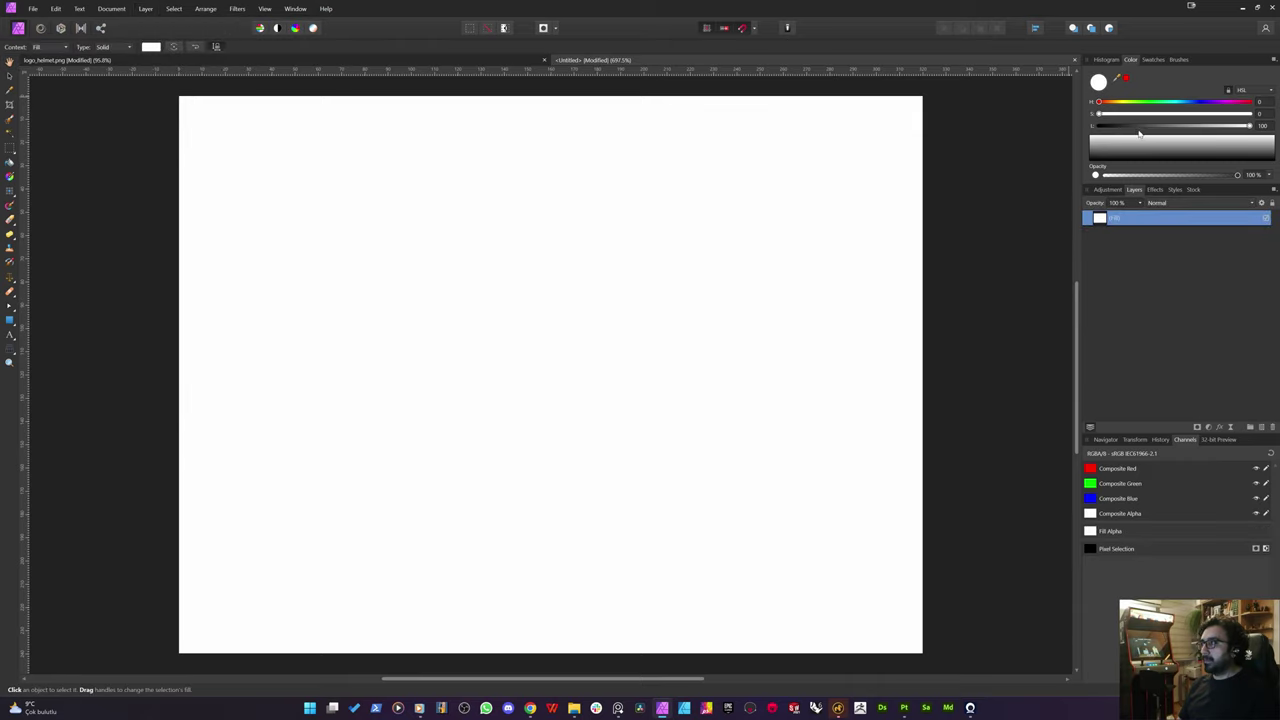
pyautogui.click(1100, 126)
# Step: Paste the HELMET logo, scale it down about its centre to fit the canvas, and shift it slightly lower
pyautogui.hotkey('ctrl', 'v')
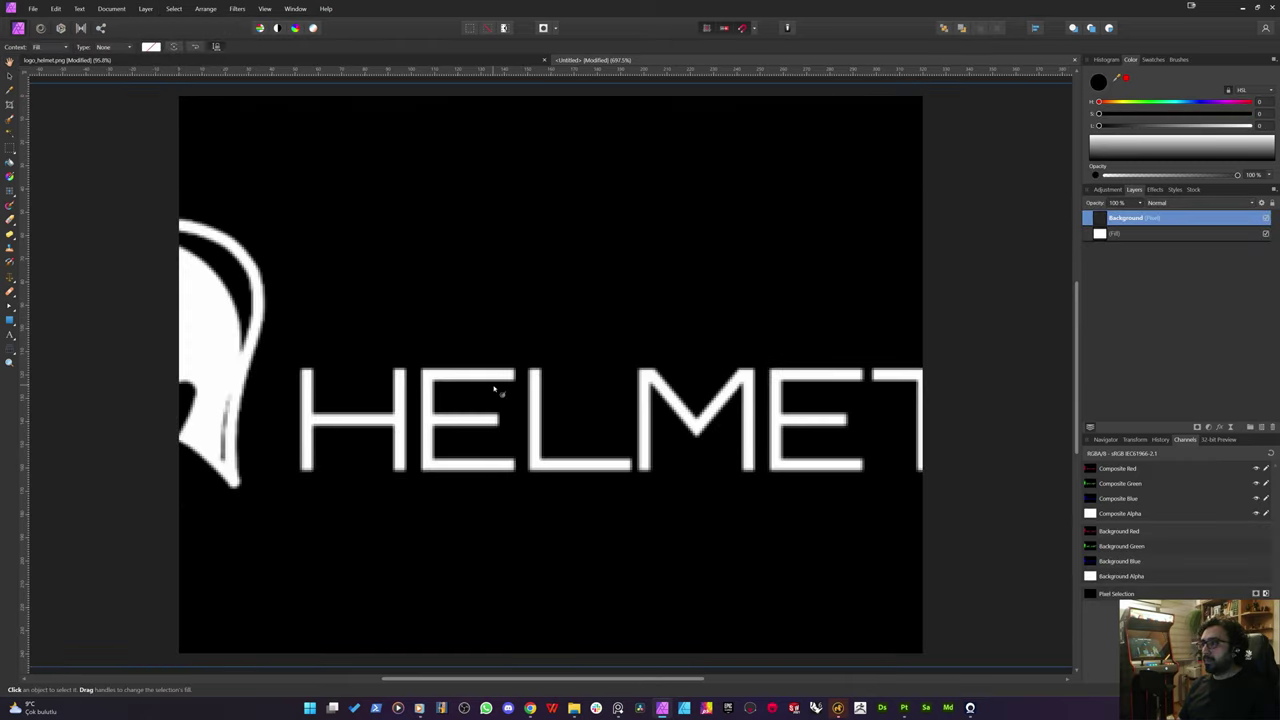
pyautogui.keyDown('ctrl'); pyautogui.scroll(-3, 491, 337); pyautogui.keyUp('ctrl')
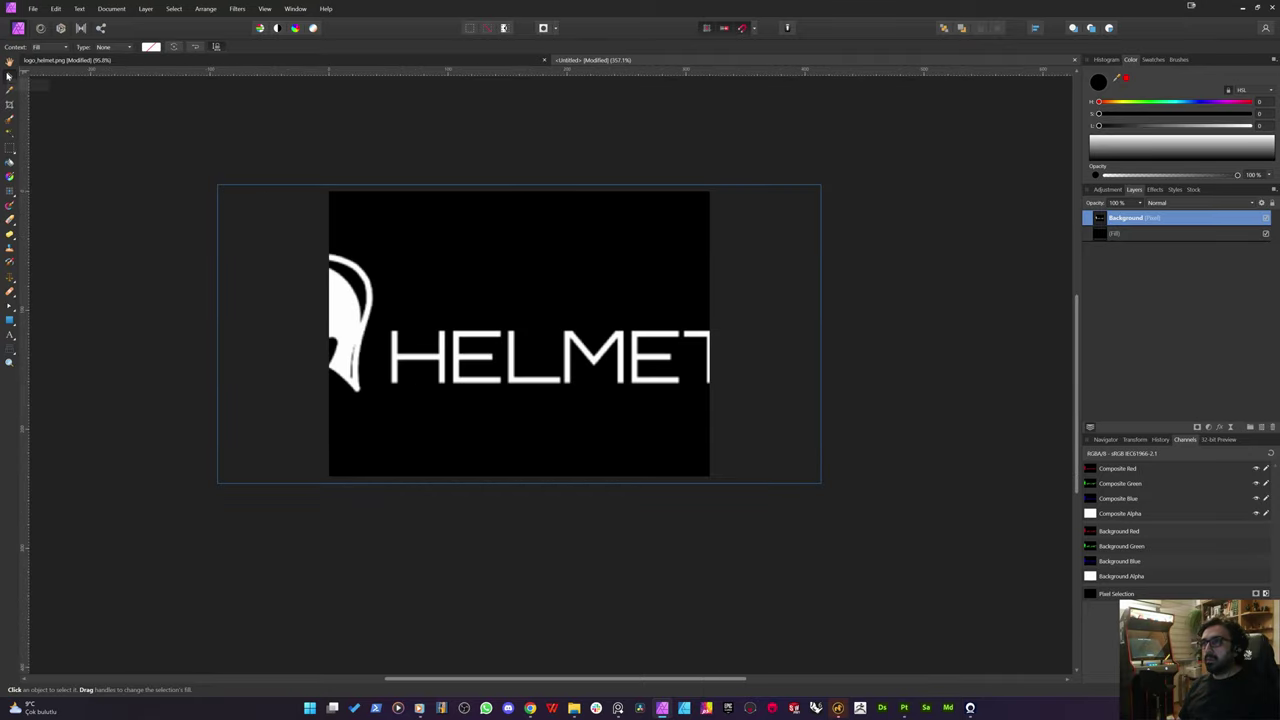
pyautogui.click(9, 75)
pyautogui.keyDown('ctrl'); pyautogui.moveTo(216, 183); pyautogui.dragTo(346, 240); pyautogui.keyUp('ctrl')
pyautogui.scroll(5, 414, 374)
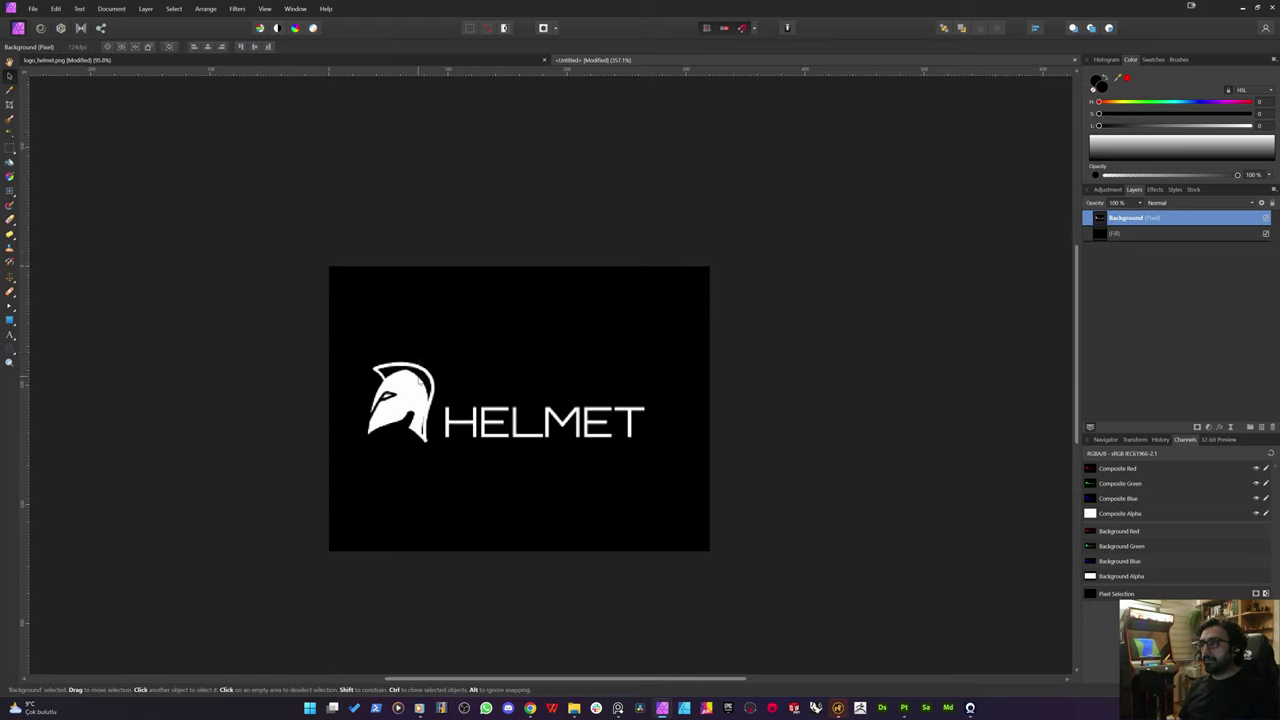
pyautogui.keyDown('ctrl'); pyautogui.scroll(3, 416, 377); pyautogui.keyUp('ctrl')
pyautogui.moveTo(411, 420); pyautogui.dragTo(407, 456)
pyautogui.scroll(-2, 429, 303)
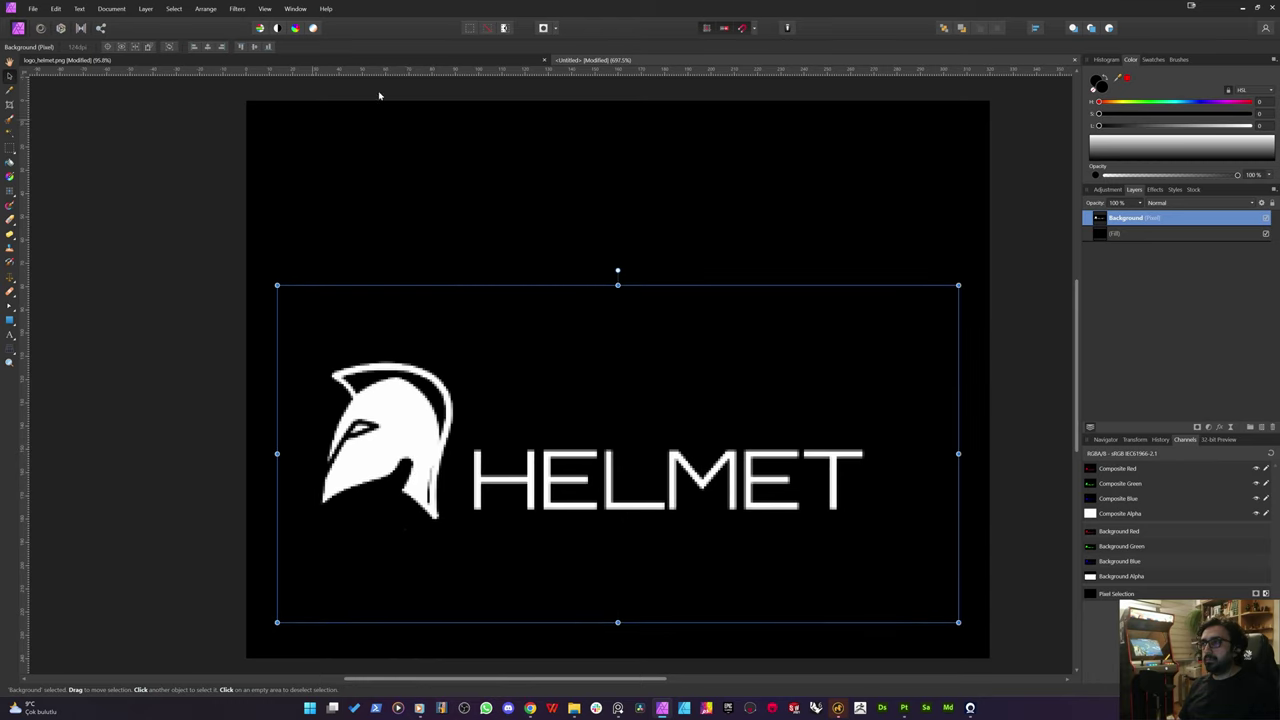
# Step: Copy the MULTISonic wordmark from logo_helmet.png into the new document, scale it down to fit, and centre it above the HELMET logo
pyautogui.click(420, 61)
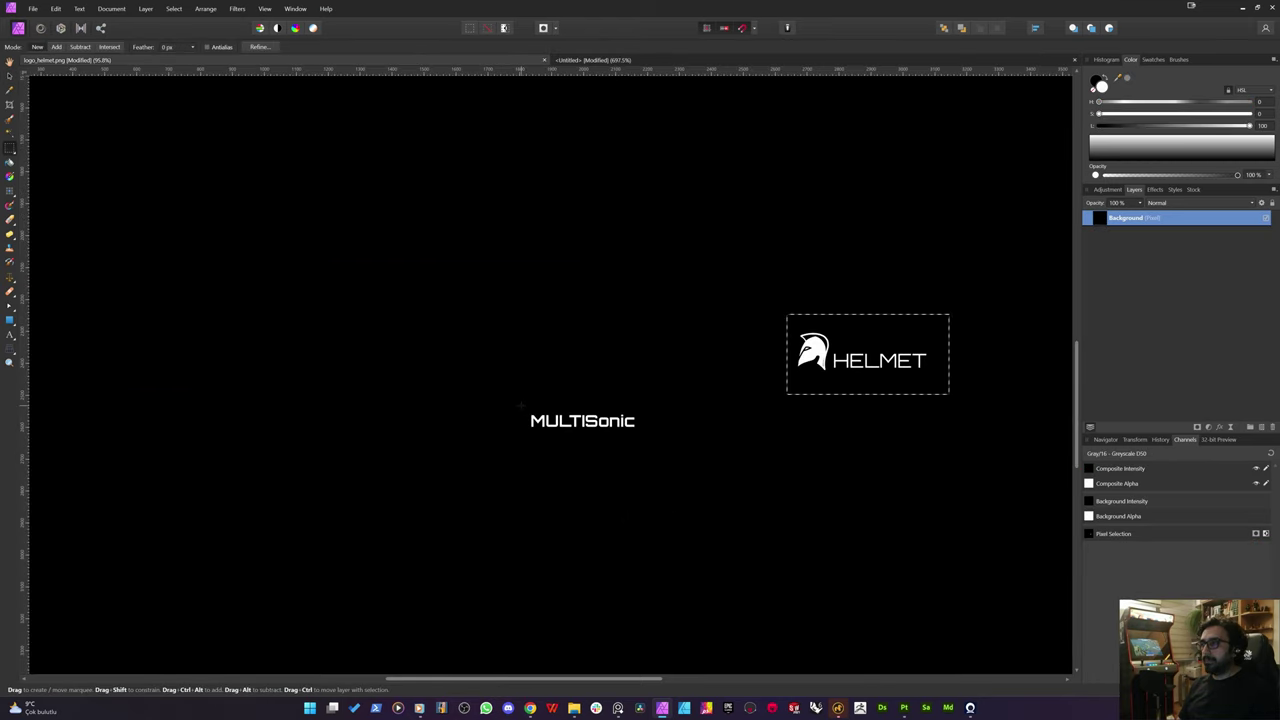
pyautogui.moveTo(521, 406); pyautogui.dragTo(646, 434)
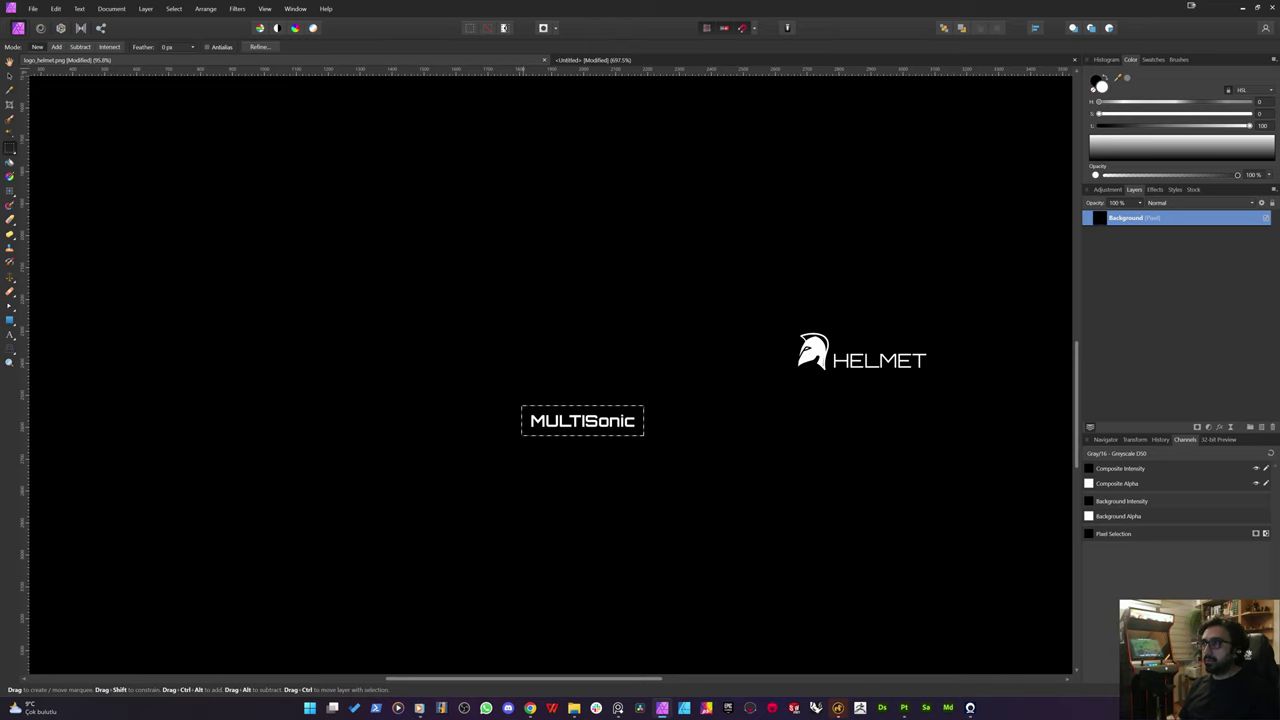
pyautogui.click(600, 60)
pyautogui.hotkey('ctrl', 'v')
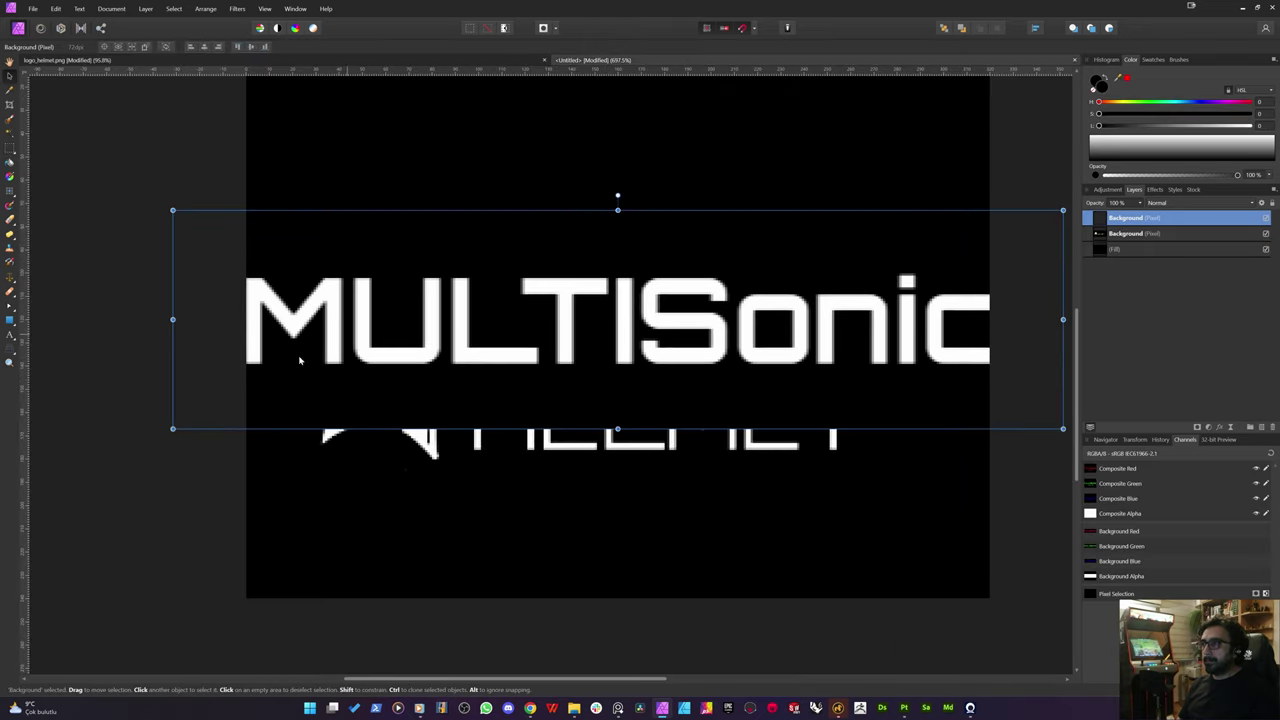
pyautogui.keyDown('ctrl'); pyautogui.moveTo(173, 422); pyautogui.dragTo(320, 366); pyautogui.keyUp('ctrl')
pyautogui.moveTo(505, 335); pyautogui.dragTo(505, 214)
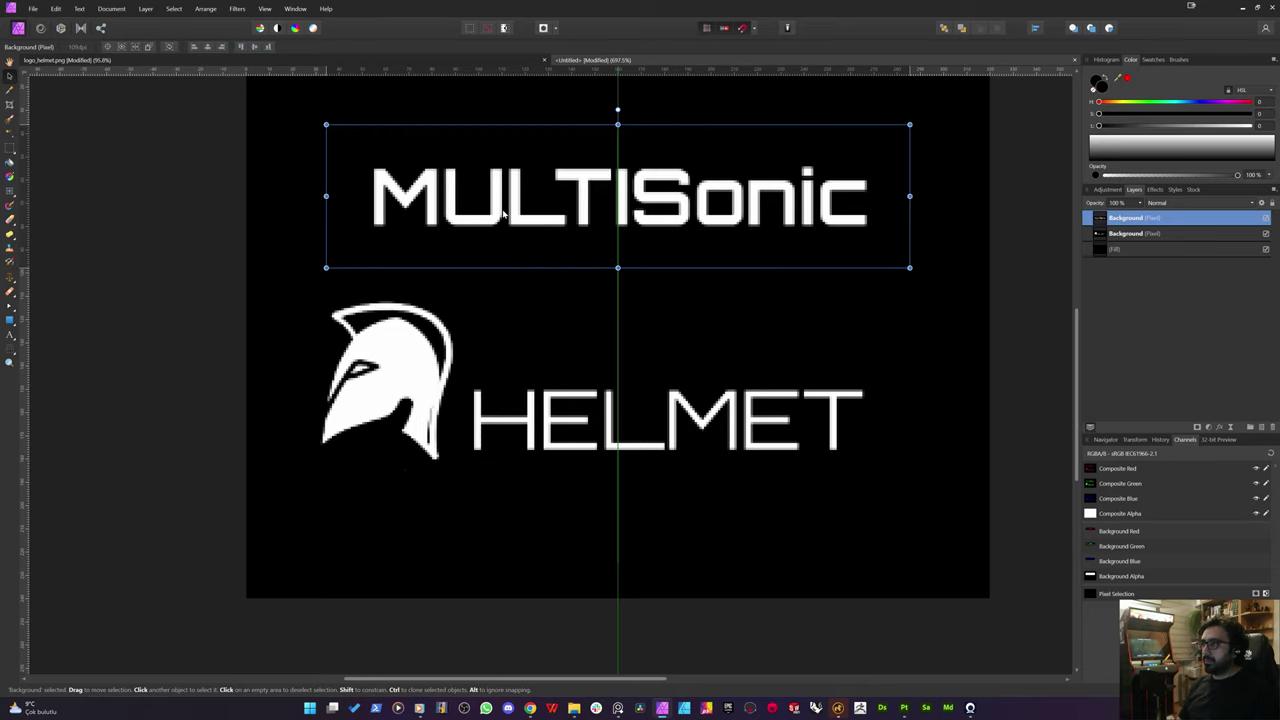
# Step: Reposition the MULTISonic and HELMET logos closer together in the upper part of the canvas, leaving free space below them
pyautogui.scroll(-4, 520, 389)
pyautogui.click(341, 587)
pyautogui.keyDown('ctrl'); pyautogui.scroll(-5, 426, 489); pyautogui.keyUp('ctrl')
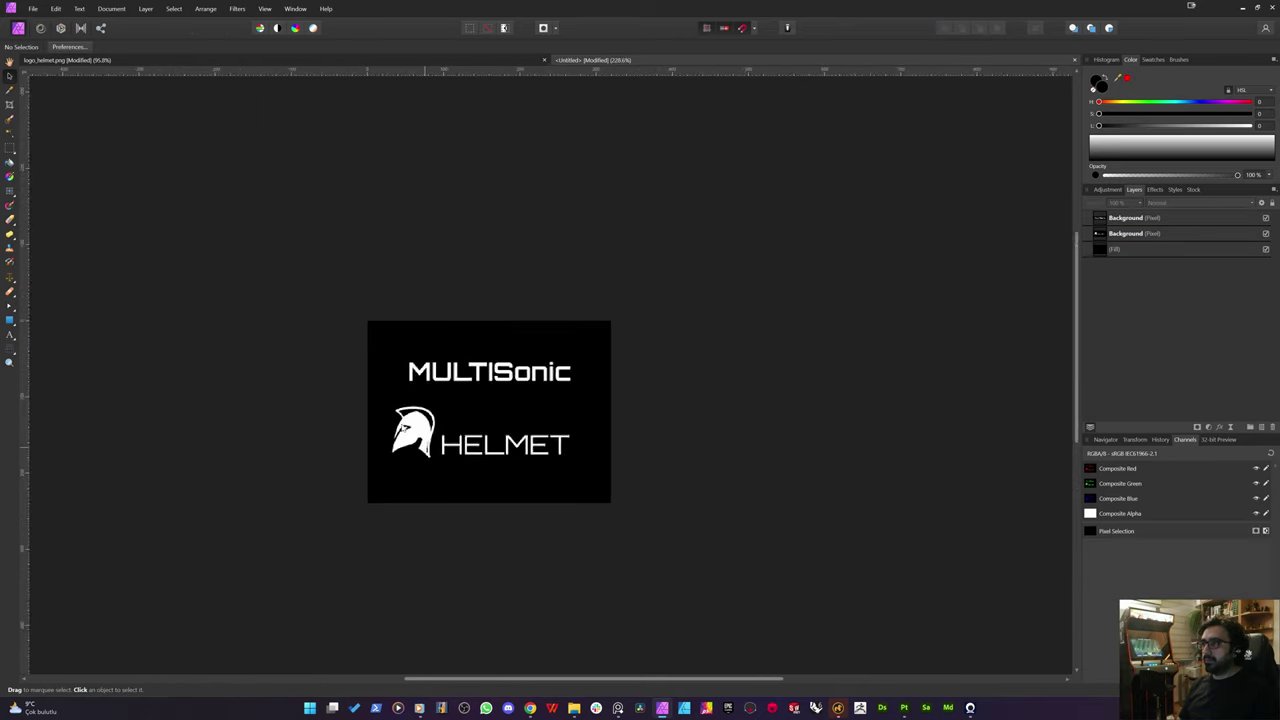
pyautogui.keyDown('ctrl'); pyautogui.scroll(3, 383, 371); pyautogui.keyUp('ctrl')
pyautogui.click(1146, 248)
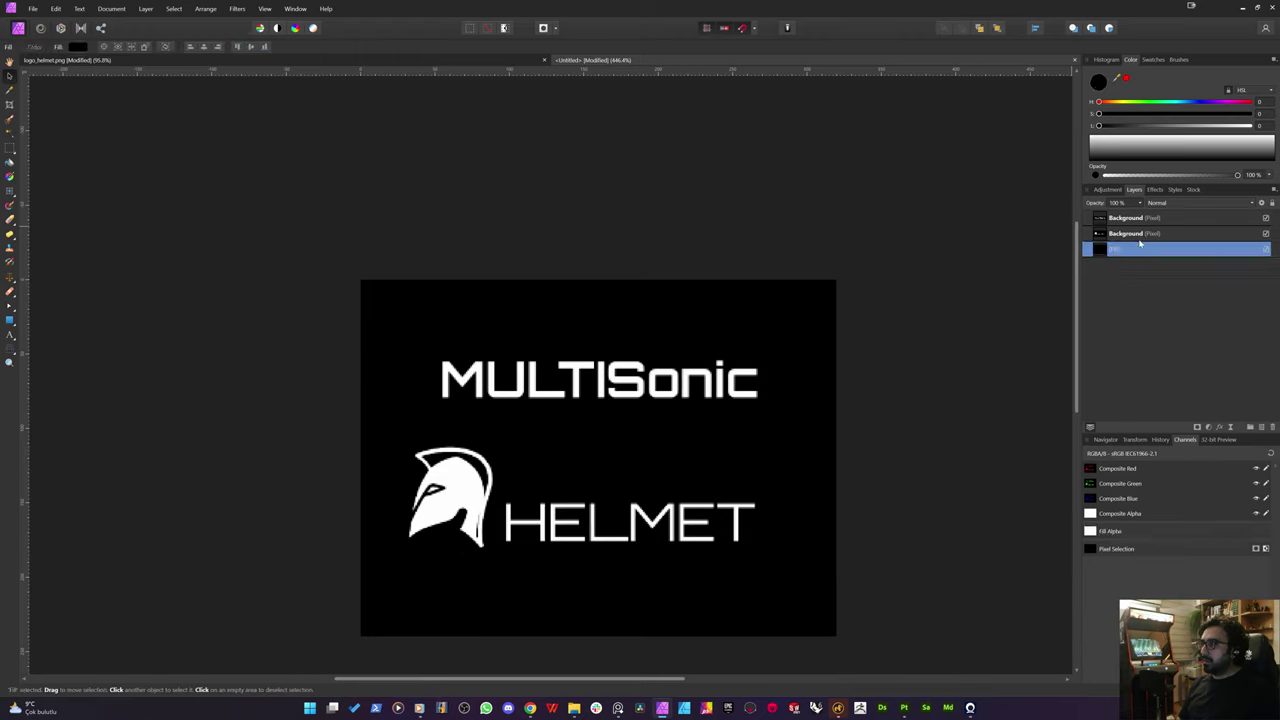
pyautogui.click(1133, 219)
pyautogui.click(1135, 236)
pyautogui.click(636, 370)
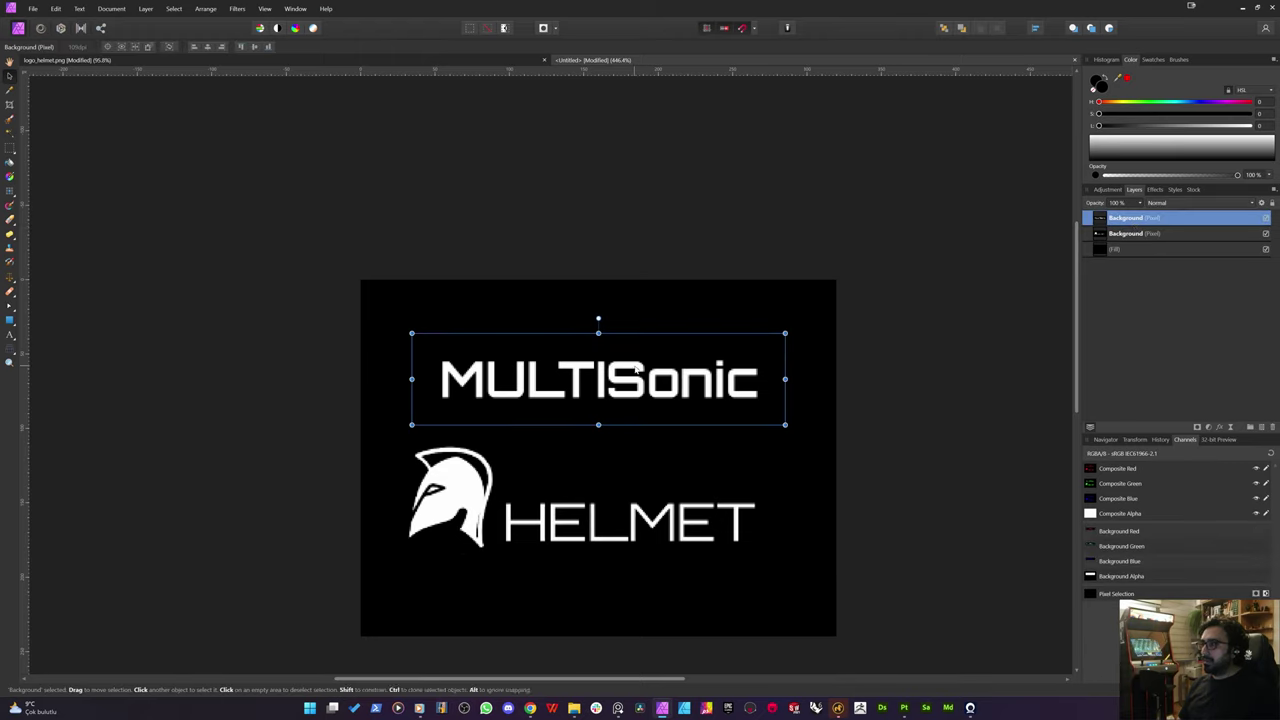
pyautogui.moveTo(636, 390); pyautogui.dragTo(636, 400)
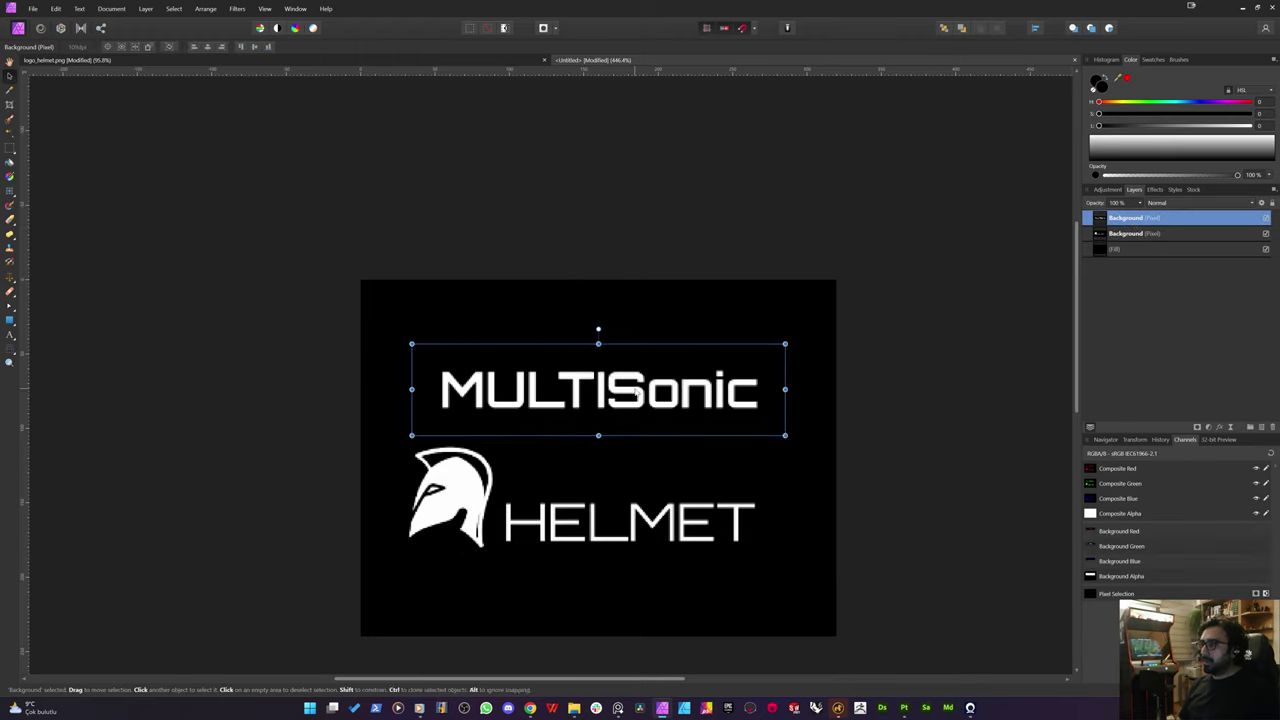
pyautogui.moveTo(488, 508); pyautogui.dragTo(489, 538)
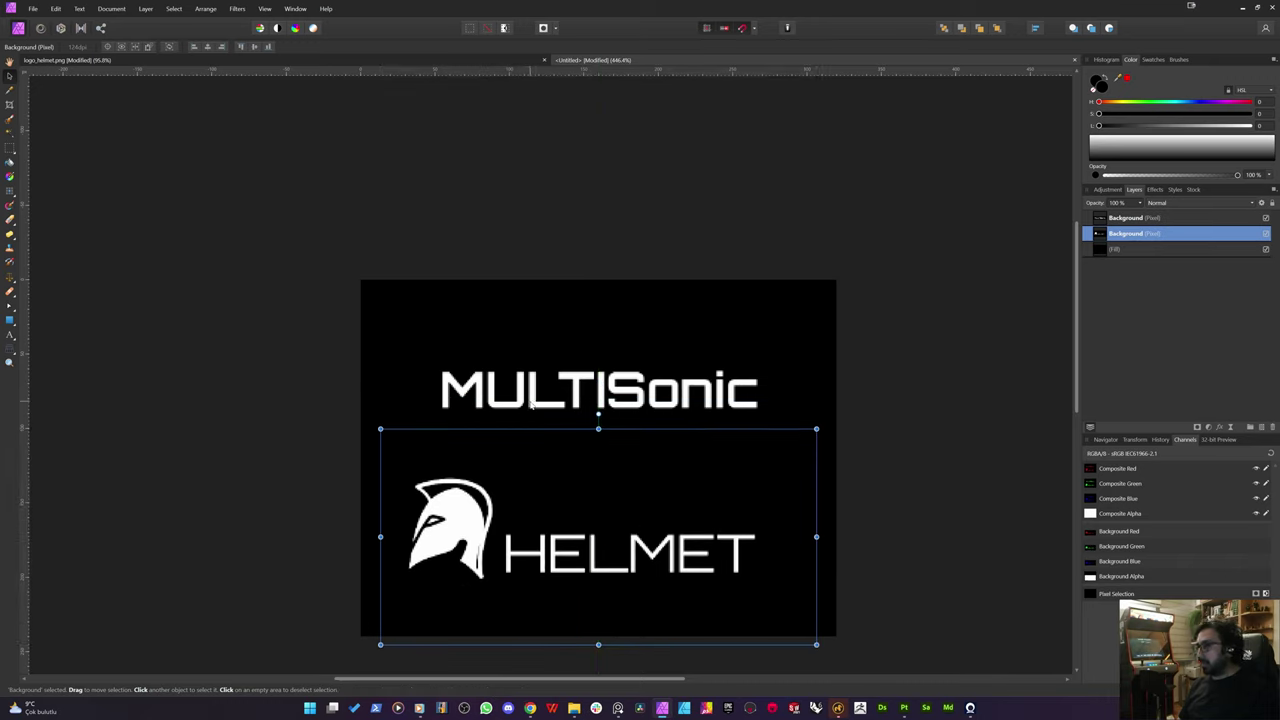
pyautogui.keyDown('shift'); pyautogui.moveTo(531, 404); pyautogui.dragTo(521, 354); pyautogui.keyUp('shift')
pyautogui.moveTo(479, 497); pyautogui.dragTo(480, 457)
pyautogui.click(350, 408)
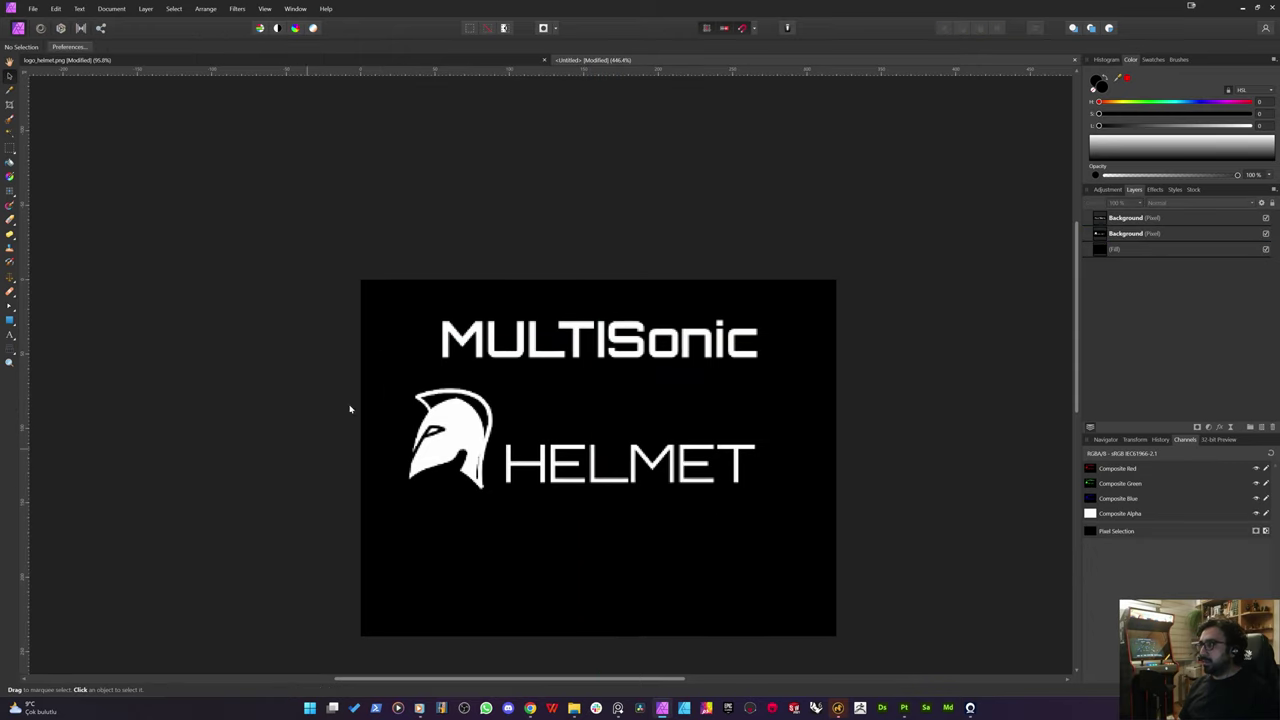
# Step: Start an artistic text object in the free space below the HELMET logo
pyautogui.click(9, 335)
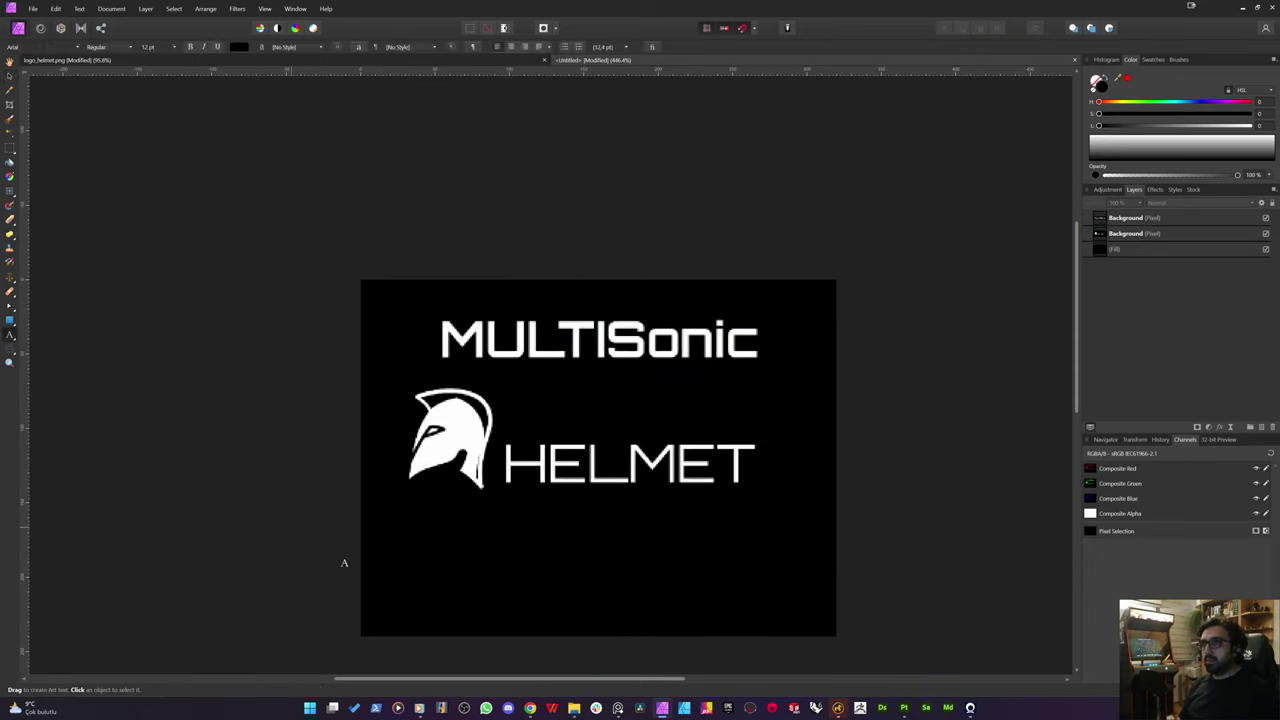
pyautogui.click(396, 545)
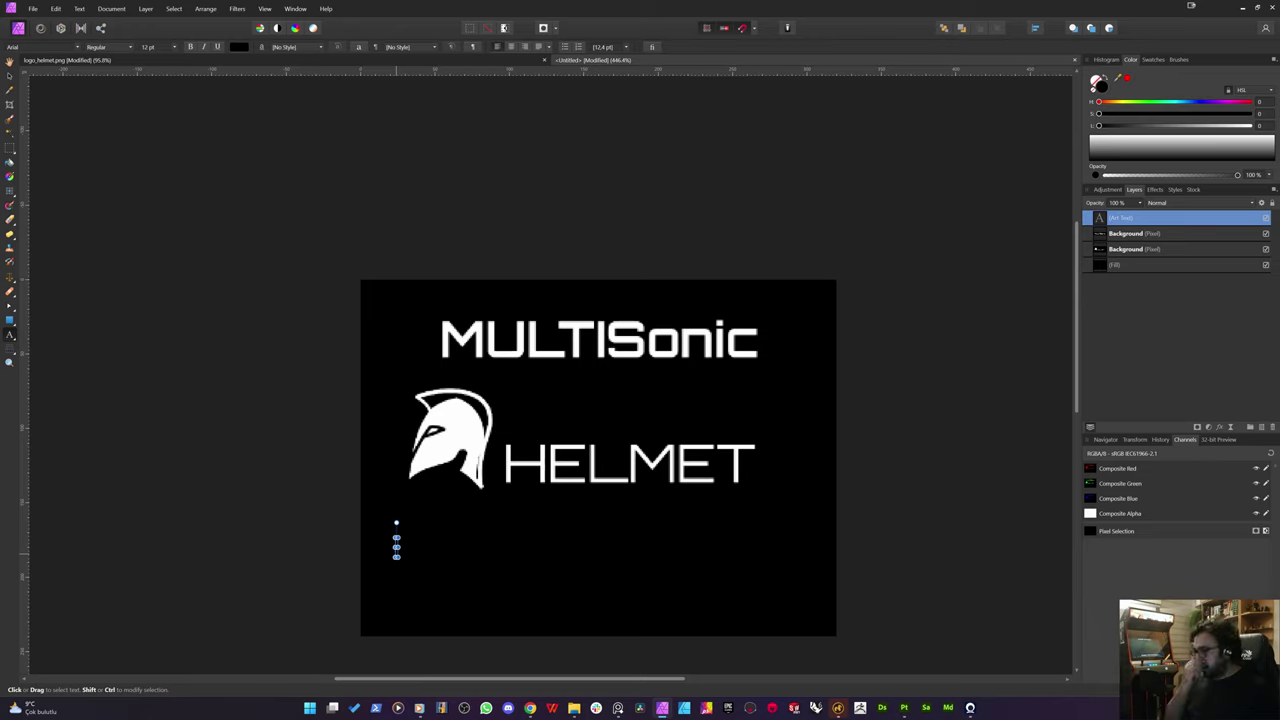